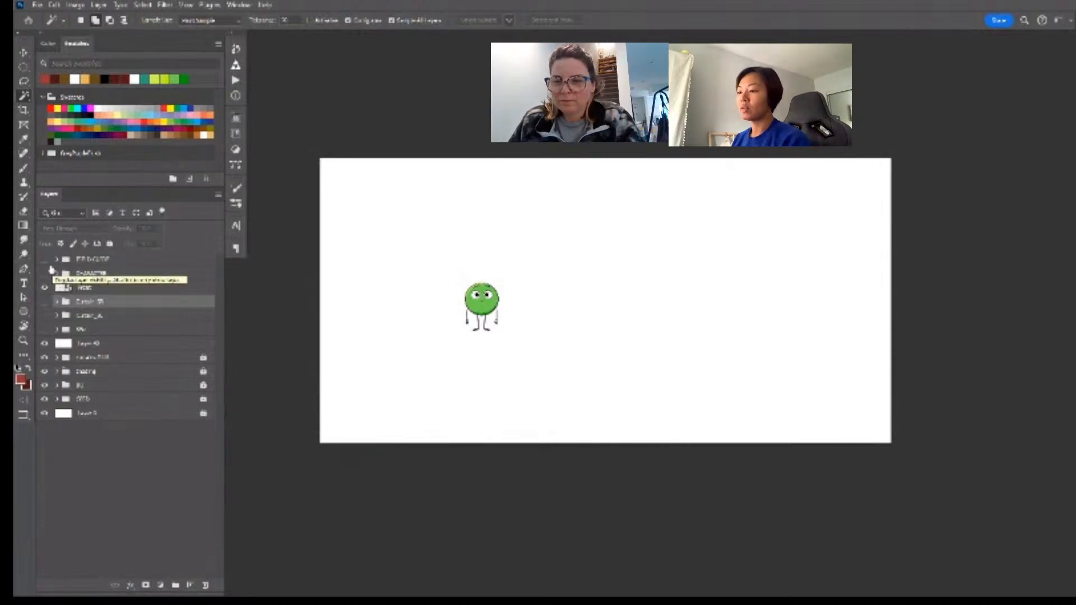
# - Show the group of stage sketches and select the sketch with the curtains partly open
pyautogui.click(45, 259)
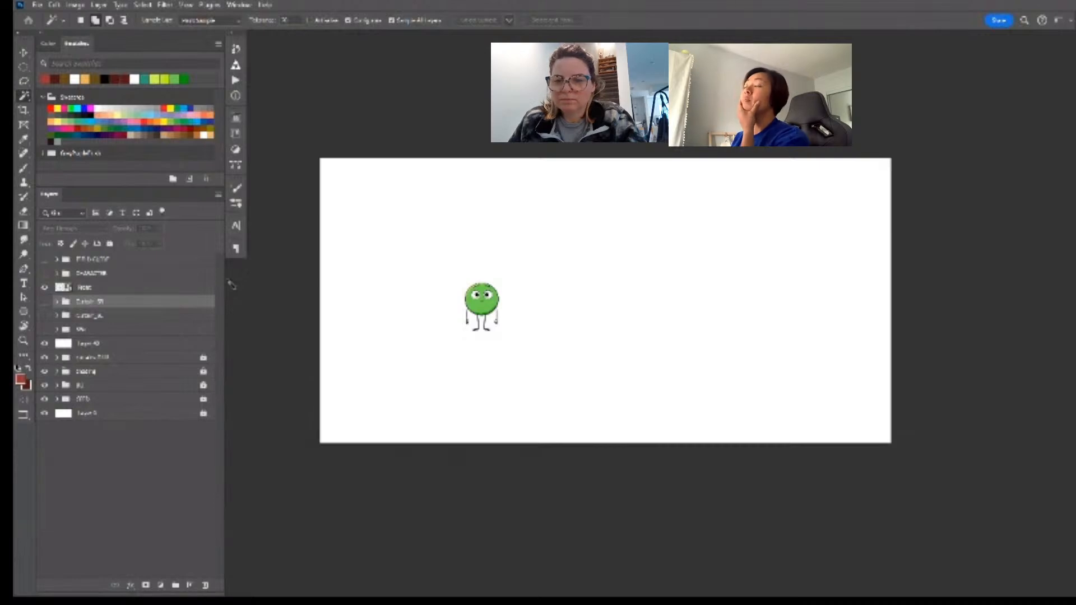
pyautogui.click(148, 331)
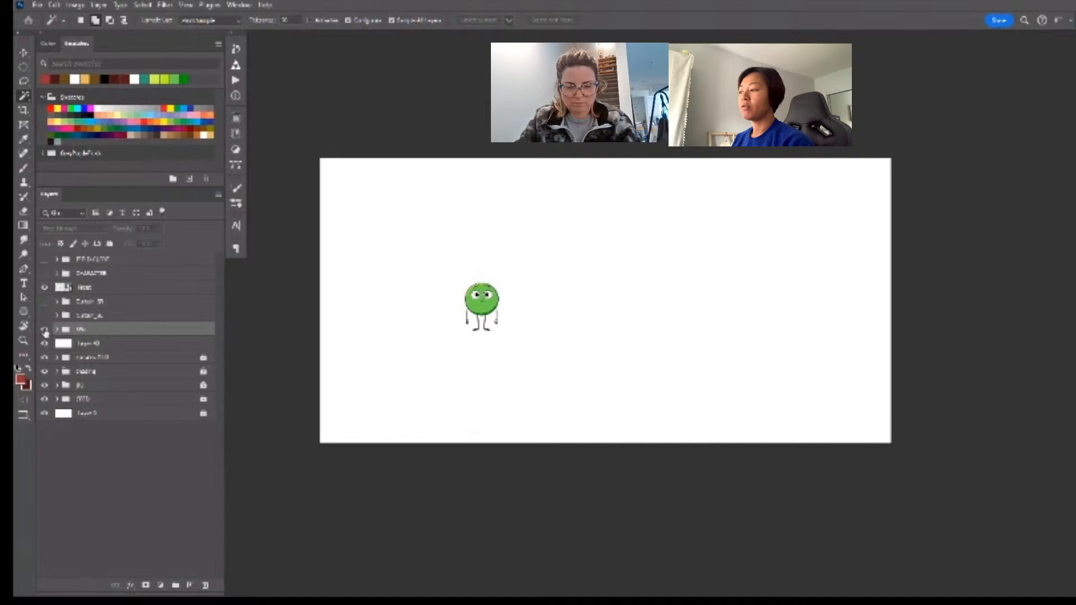
pyautogui.click(45, 330)
pyautogui.press('v')
pyautogui.click(601, 284)
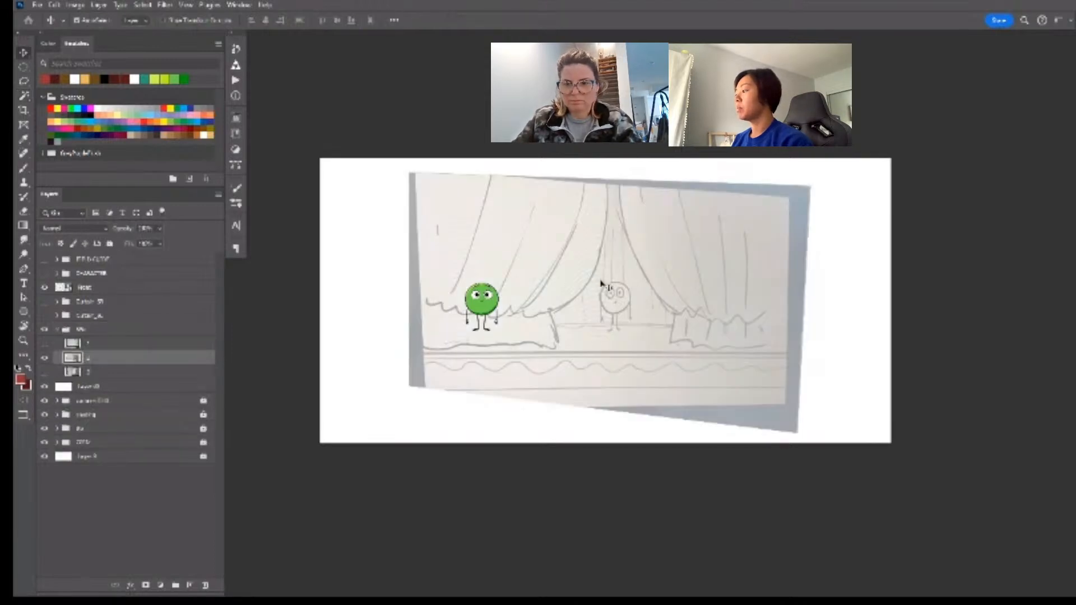
# - Hide the green character and view stage sketches 1, 2 and 3 in turn
pyautogui.click(44, 344)
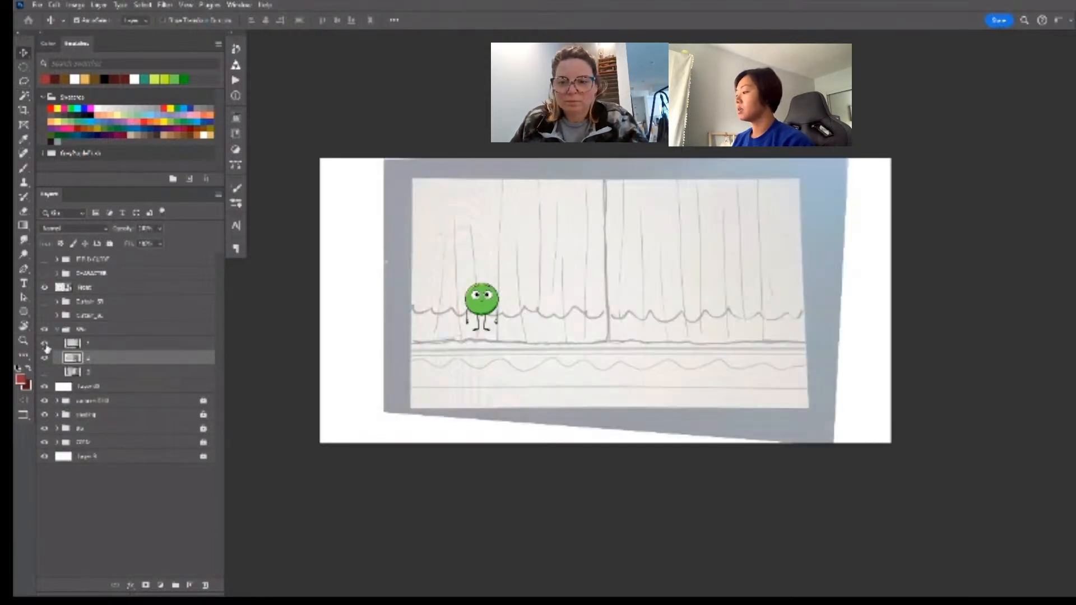
pyautogui.click(45, 287)
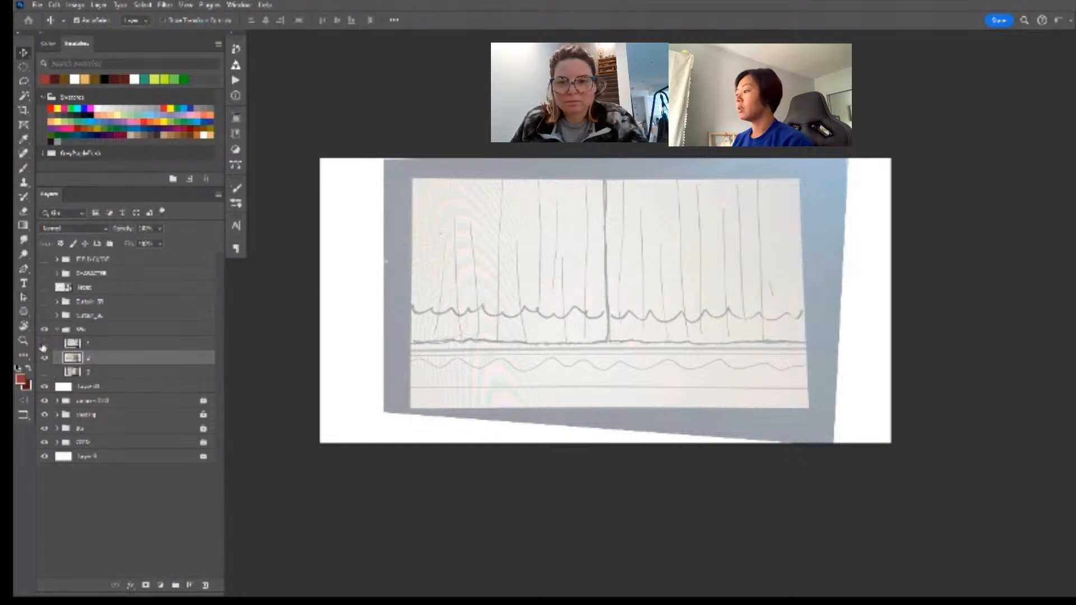
pyautogui.click(44, 346)
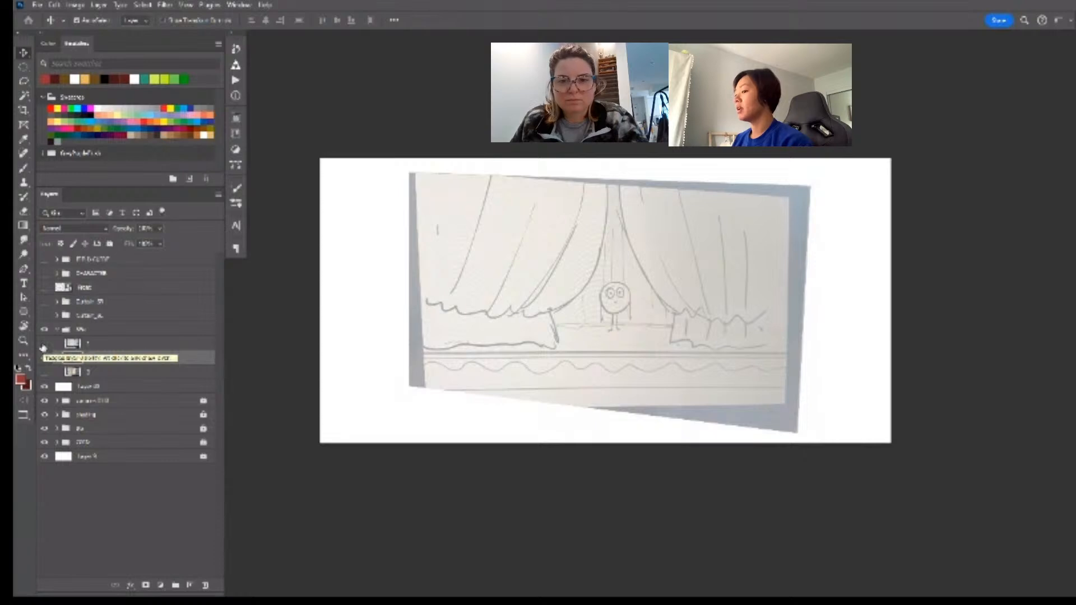
pyautogui.click(44, 358)
pyautogui.click(44, 372)
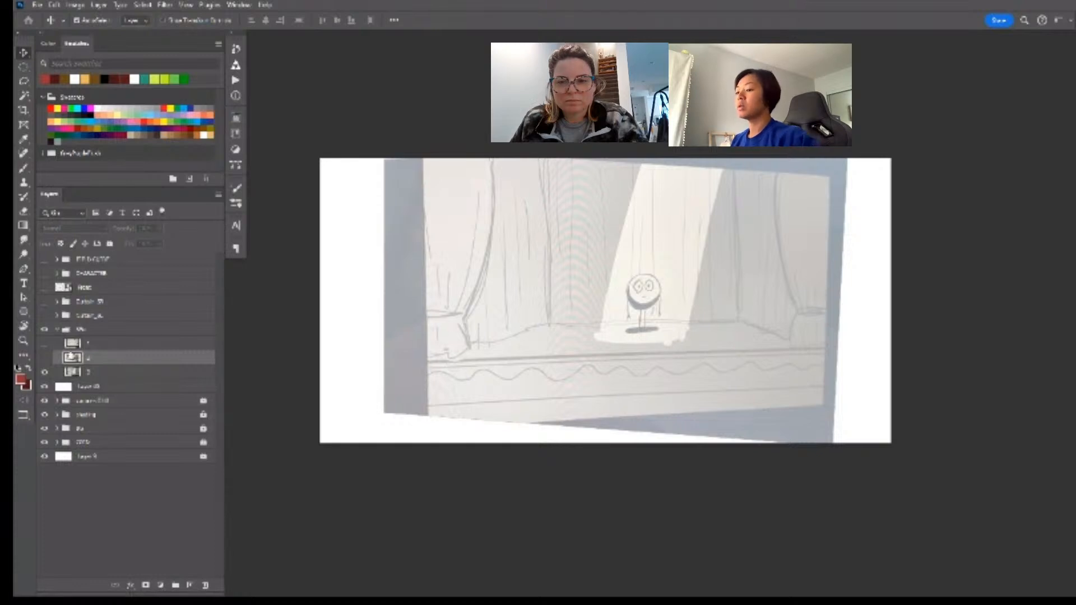
# - Compare the closed-curtain, opening-curtain and spotlight sketches again by toggling each one's visibility
pyautogui.click(45, 344)
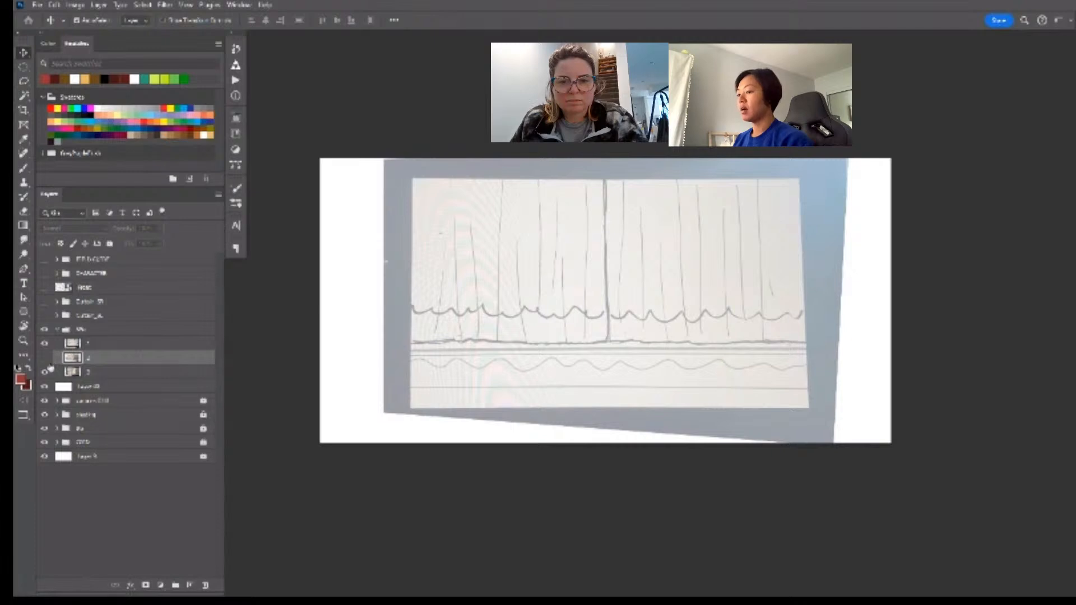
pyautogui.click(45, 359)
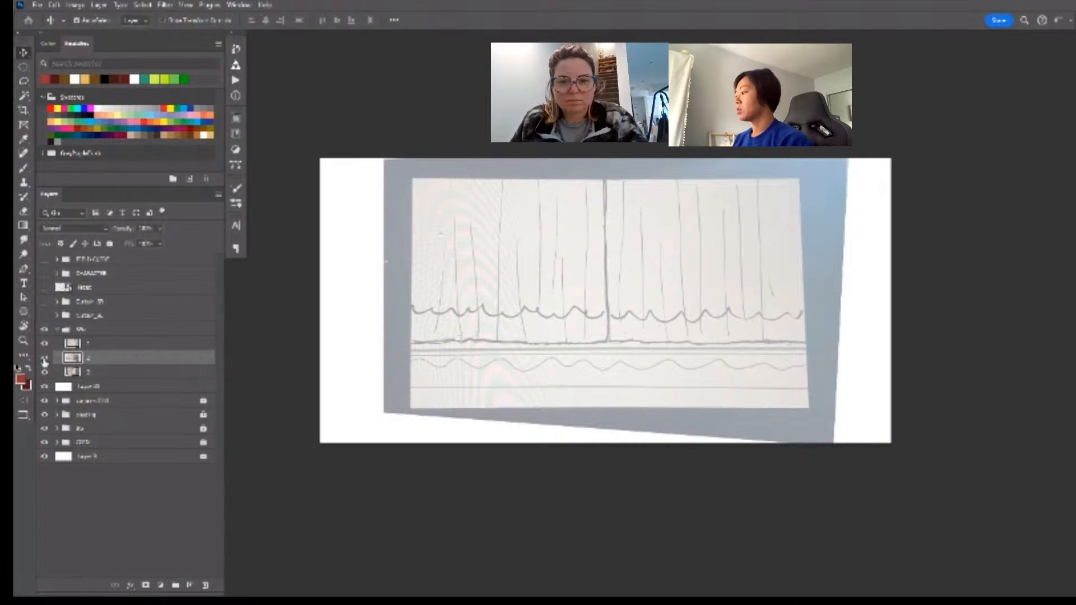
pyautogui.click(45, 359)
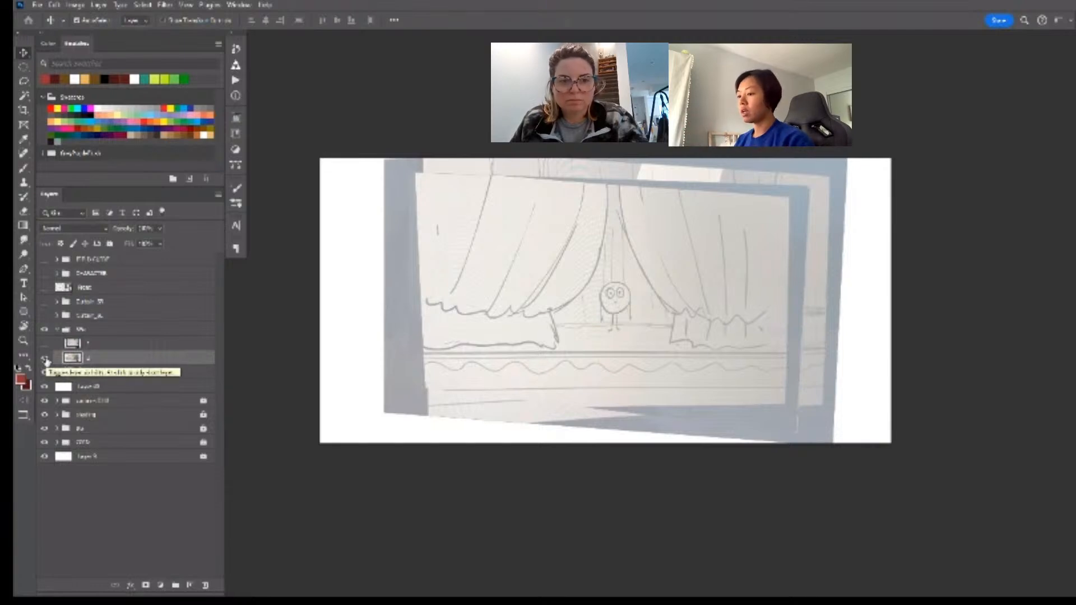
pyautogui.click(45, 359)
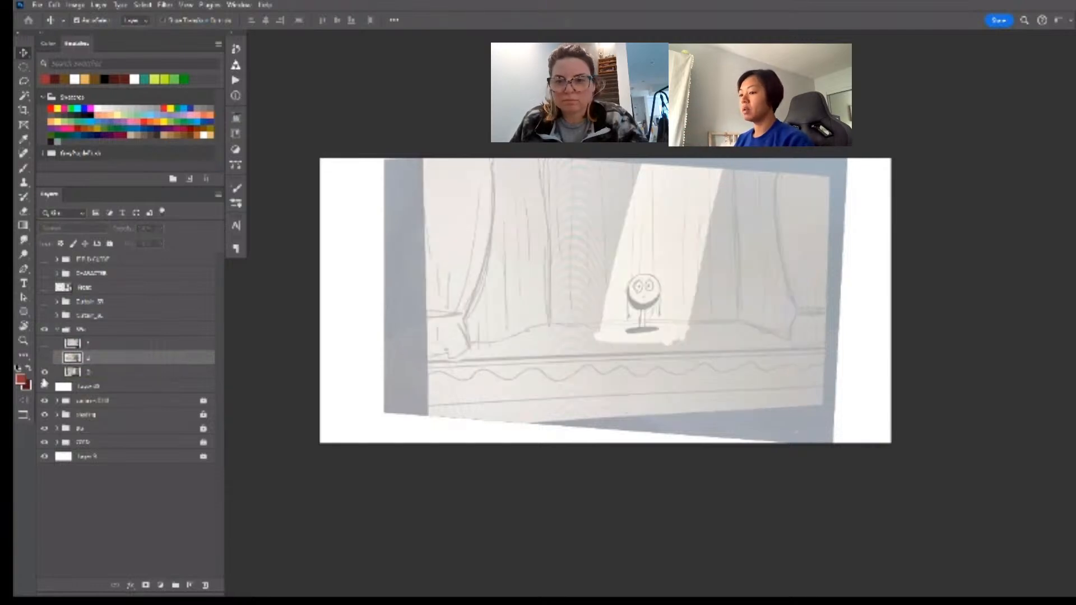
pyautogui.click(45, 372)
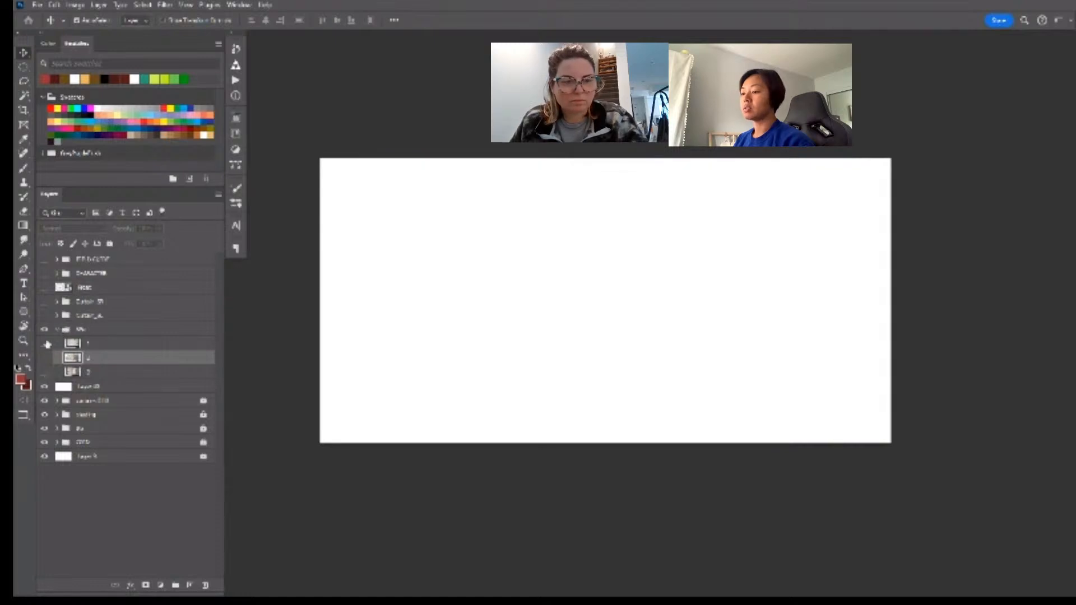
pyautogui.moveTo(45, 343); pyautogui.dragTo(45, 373)
# - Collapse and hide the sketch group, and hide the white layer covering the painted stage
pyautogui.click(58, 330)
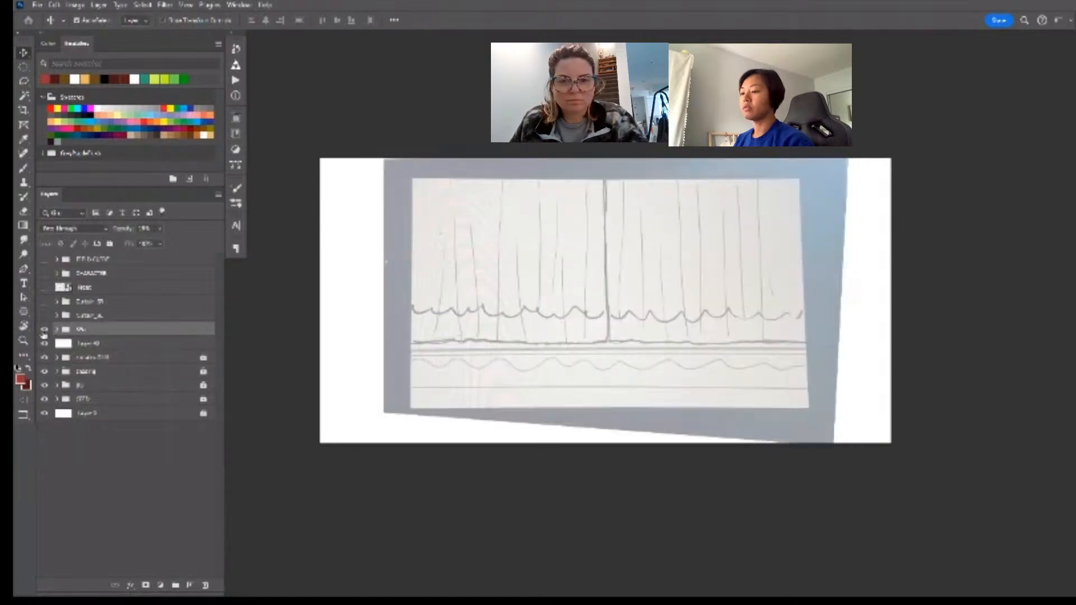
pyautogui.click(45, 330)
pyautogui.click(45, 330)
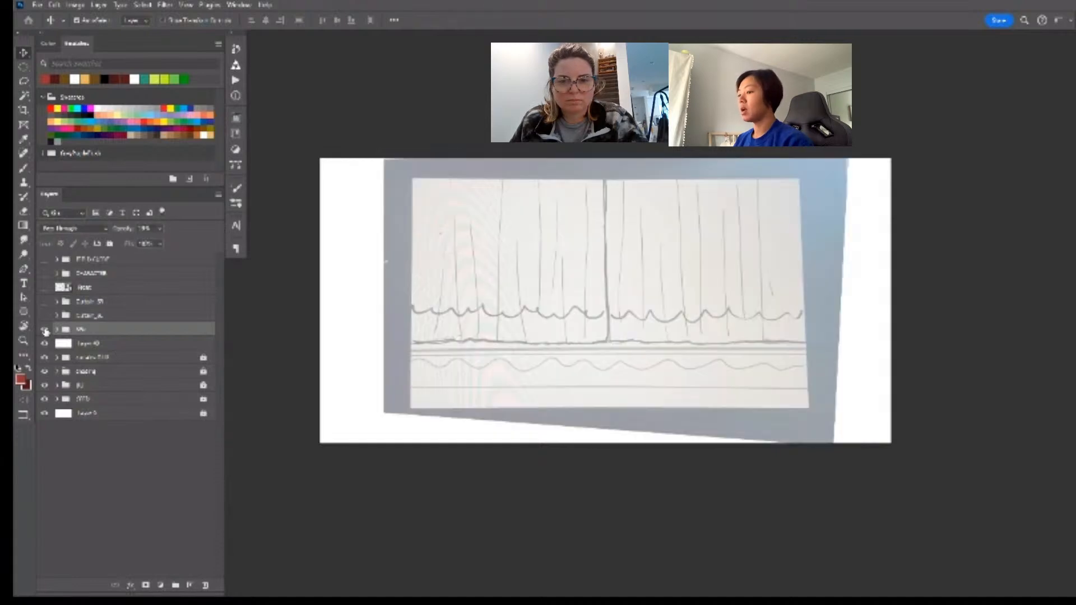
pyautogui.click(45, 330)
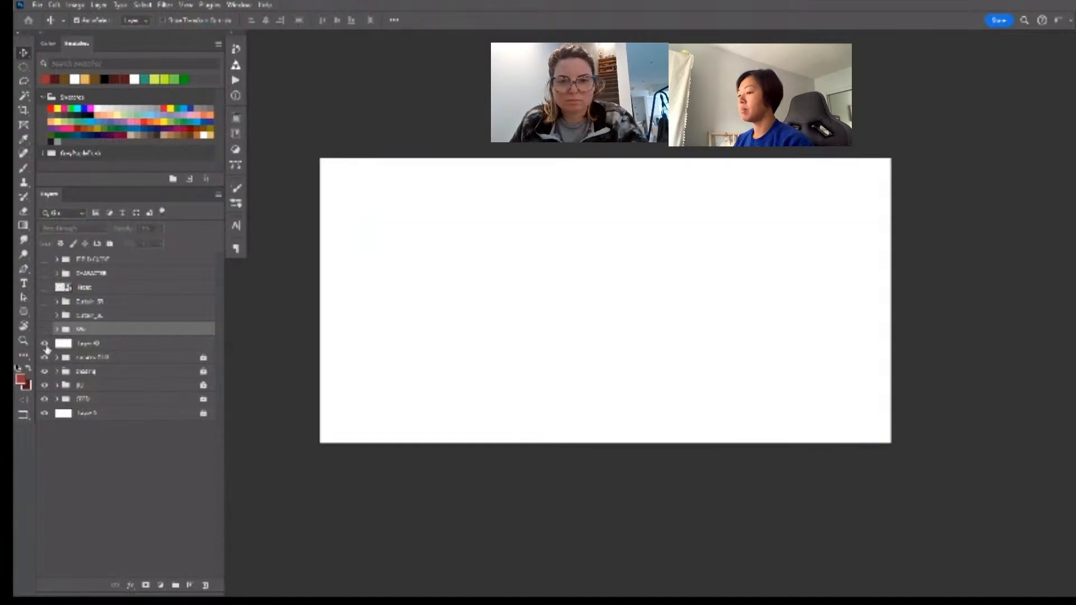
pyautogui.click(45, 344)
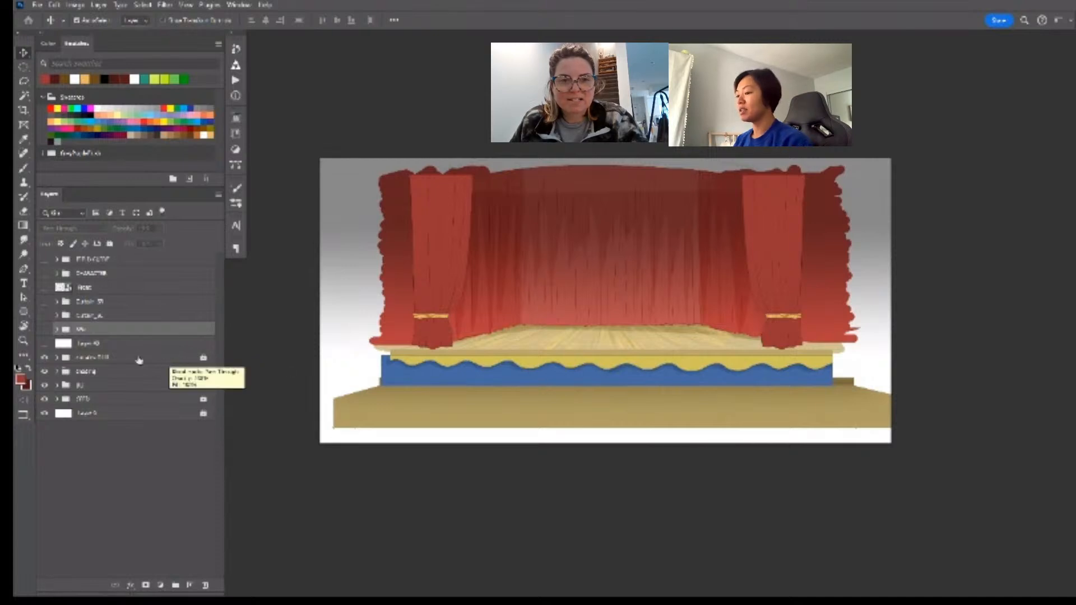
# - Toggle the visibility of the locked group directly below the white layer to check what it contains
pyautogui.click(63, 360)
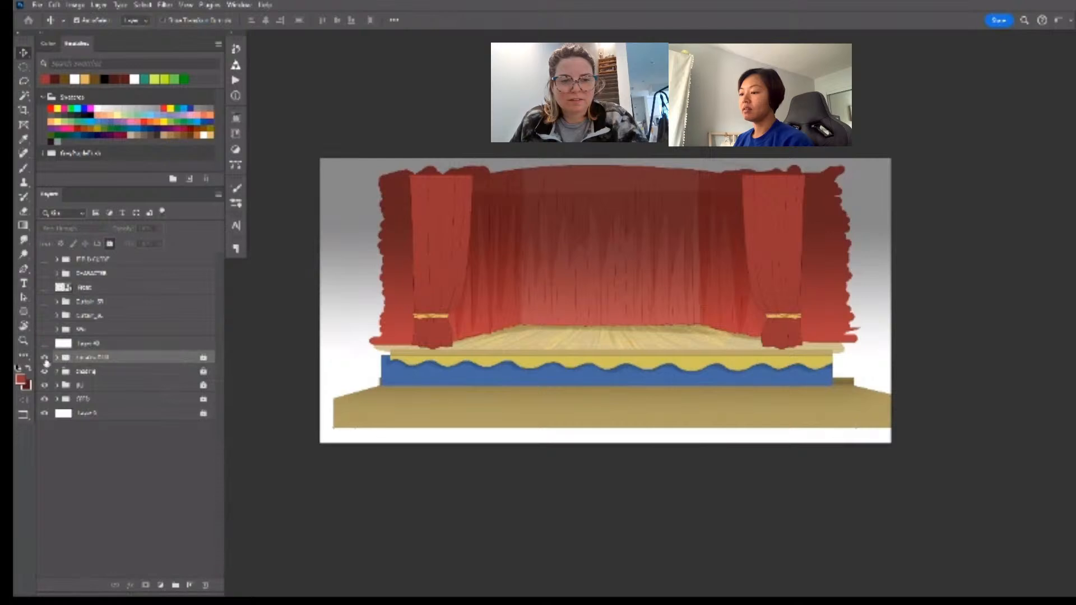
pyautogui.click(44, 358)
pyautogui.click(45, 359)
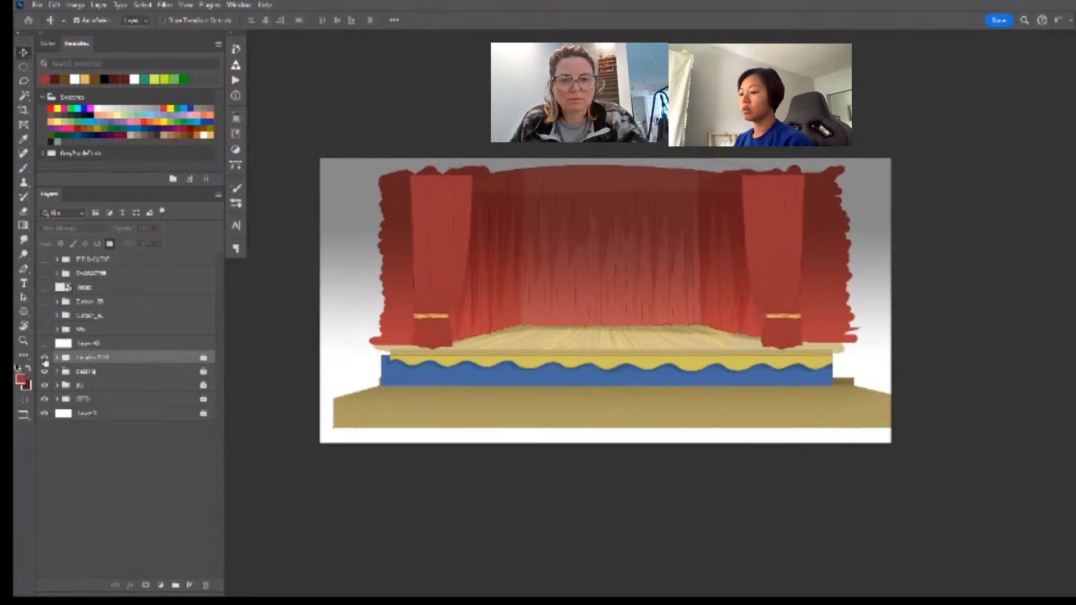
# - Inspect the side curtain and stage floor up close and show the green character in front of them
pyautogui.press('z')
pyautogui.click(521, 287)
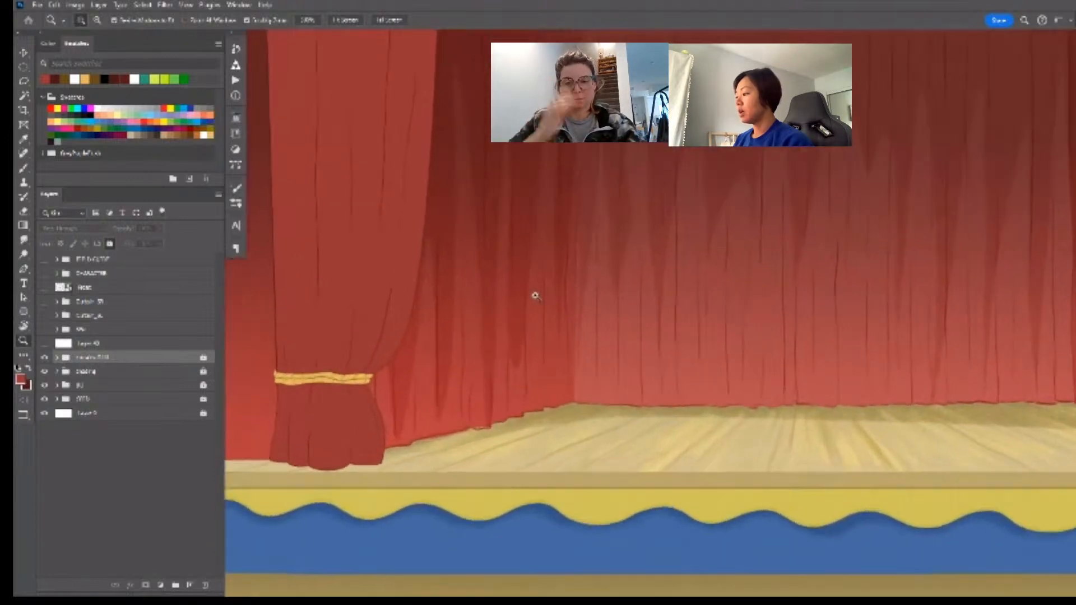
pyautogui.moveTo(536, 296); pyautogui.dragTo(612, 284)
pyautogui.press('z')
pyautogui.moveTo(499, 324); pyautogui.dragTo(565, 293)
pyautogui.click(44, 289)
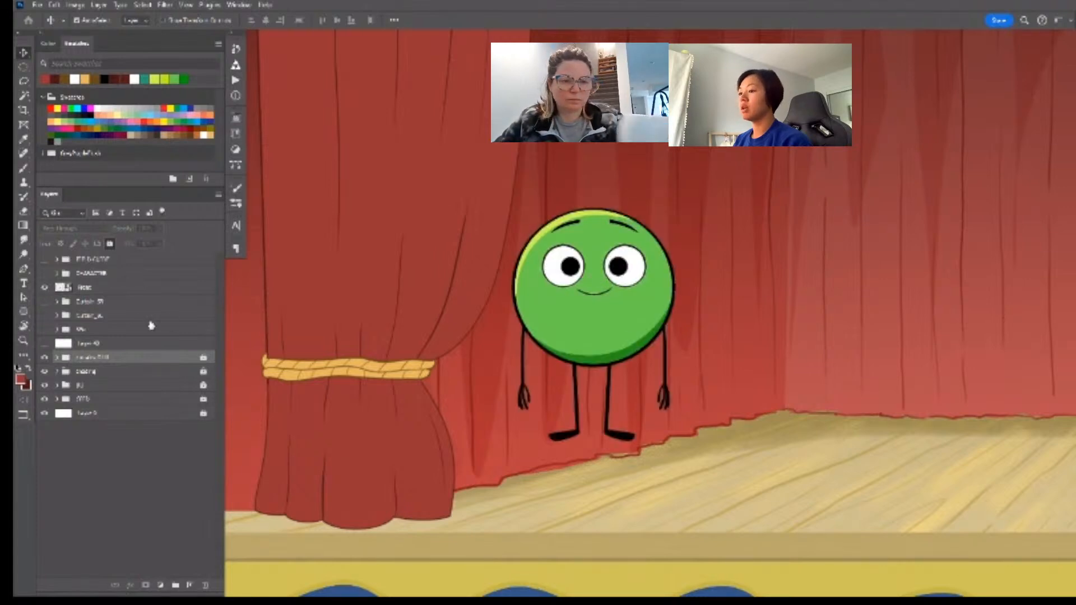
pyautogui.press('z')
pyautogui.moveTo(404, 284); pyautogui.dragTo(343, 283)
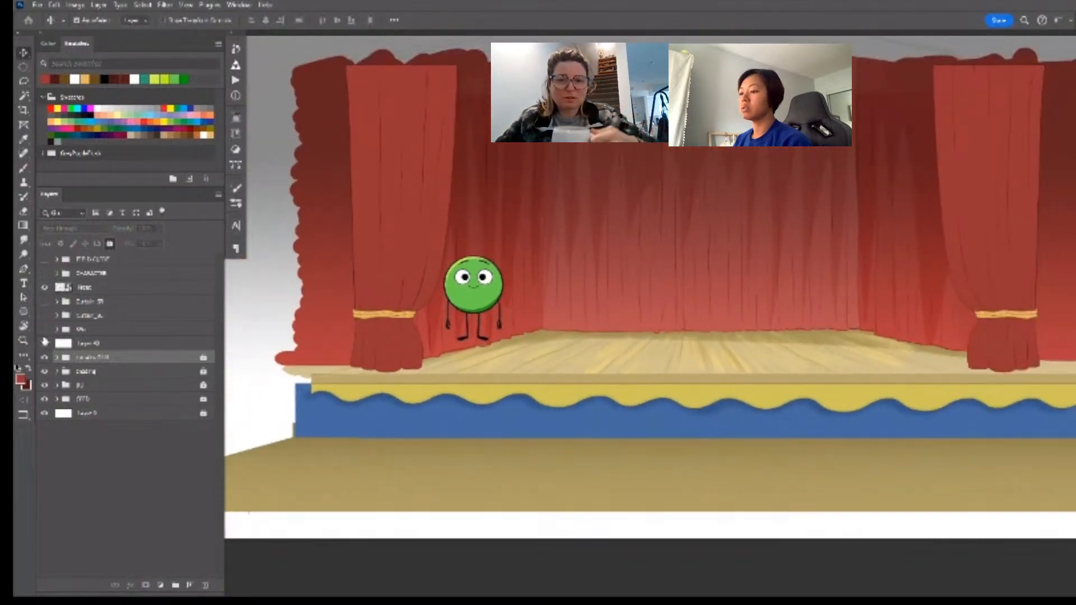
# - Overlay the sketch group on the painted stage and hide the closed-curtain sketch 1
pyautogui.click(45, 329)
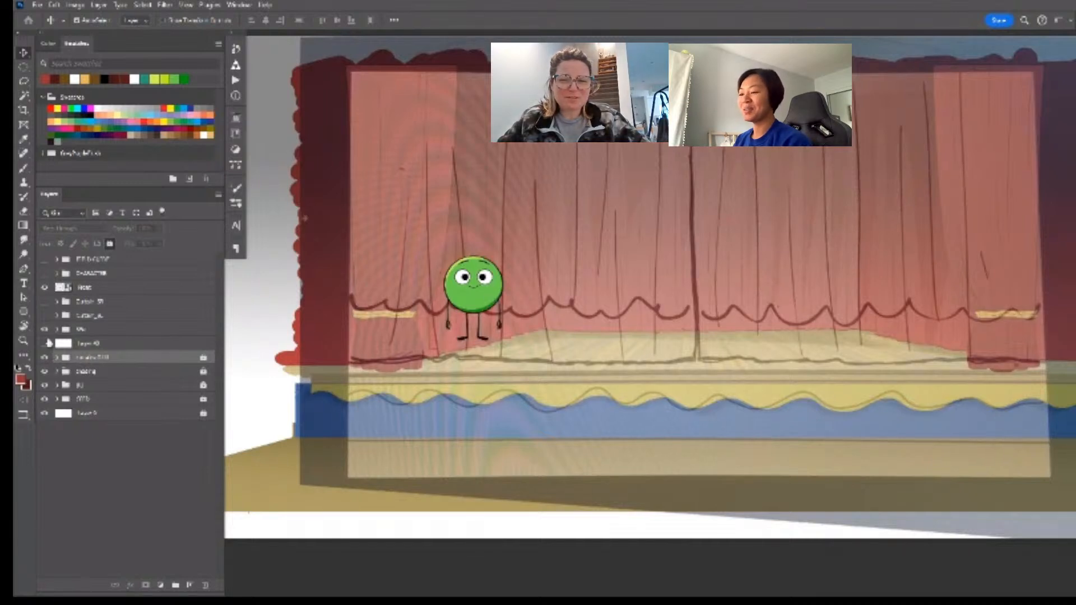
pyautogui.click(57, 329)
pyautogui.click(44, 343)
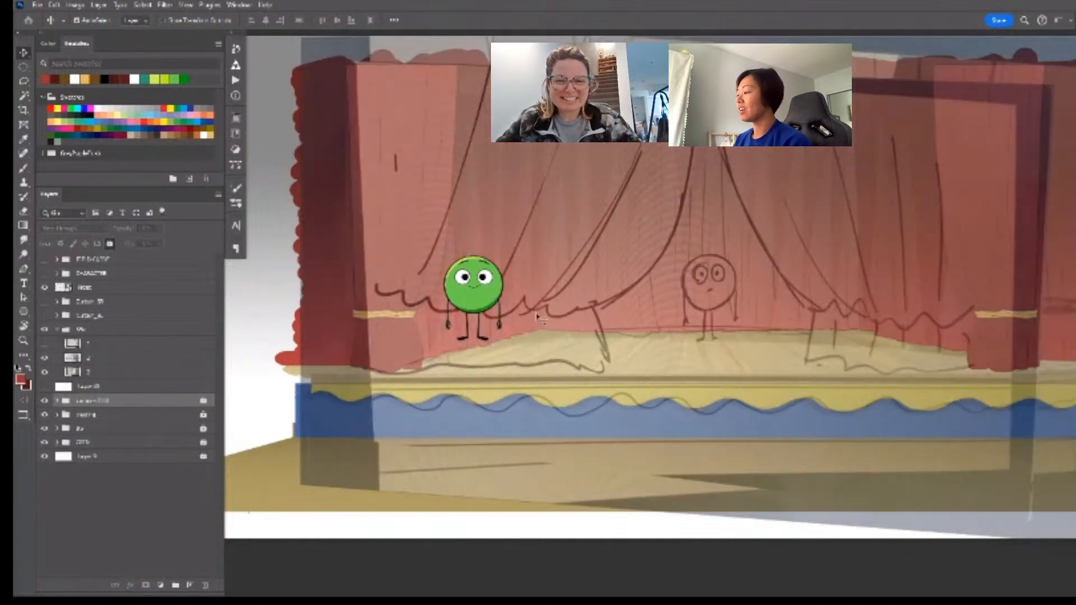
# - Move the green character slightly to the right on the stage and hide the sketch overlay
pyautogui.moveTo(496, 302); pyautogui.dragTo(723, 295)
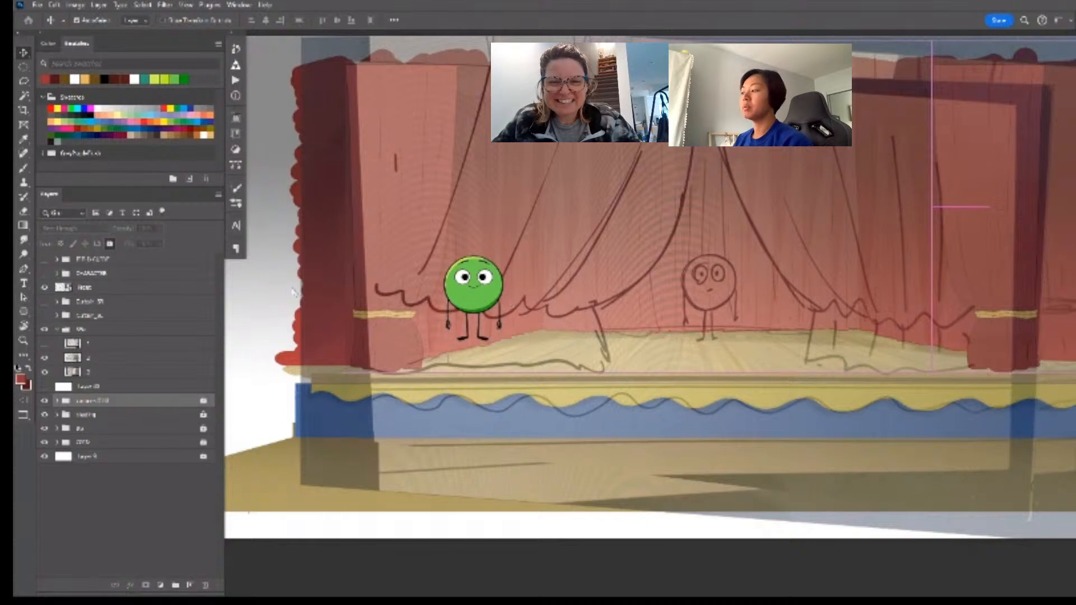
pyautogui.moveTo(292, 289); pyautogui.dragTo(602, 244)
pyautogui.click(114, 287)
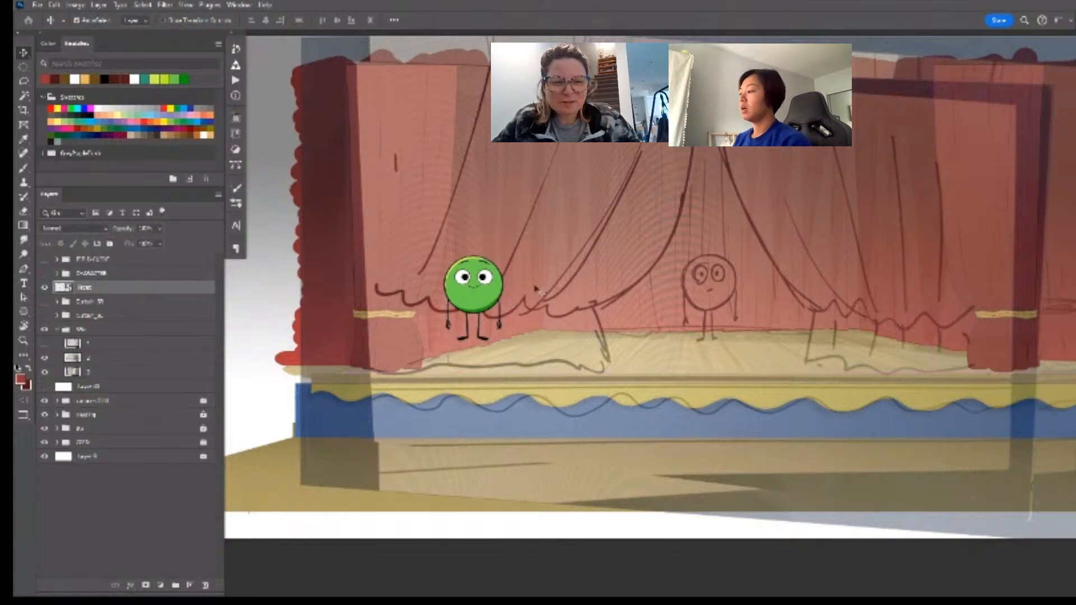
pyautogui.moveTo(464, 292)
pyautogui.mouseDown()
pyautogui.moveTo(700, 294)
pyautogui.moveTo(486, 317)
pyautogui.mouseUp()
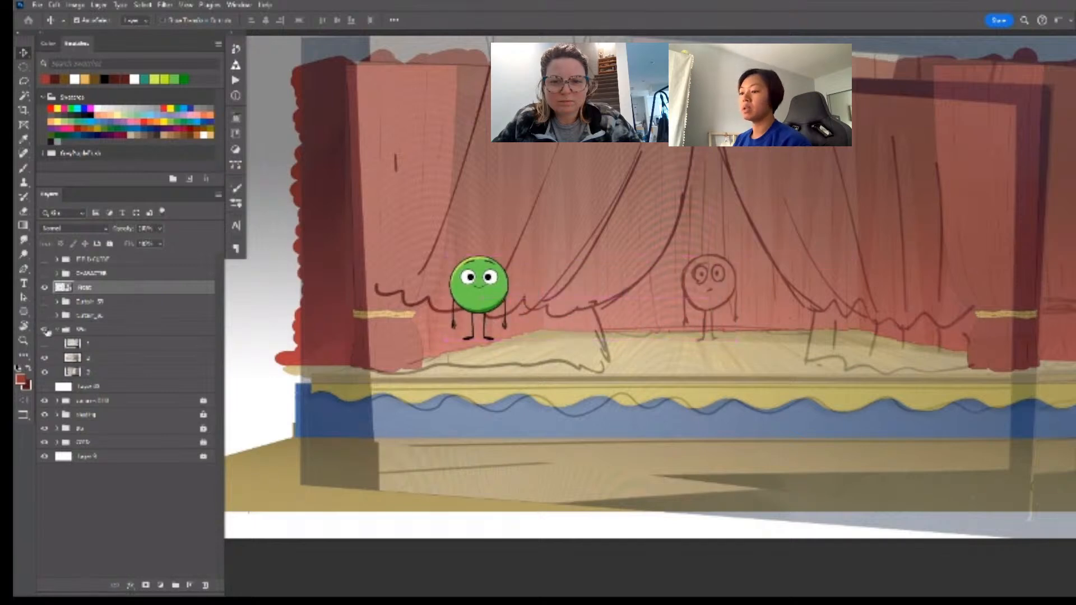
pyautogui.click(57, 330)
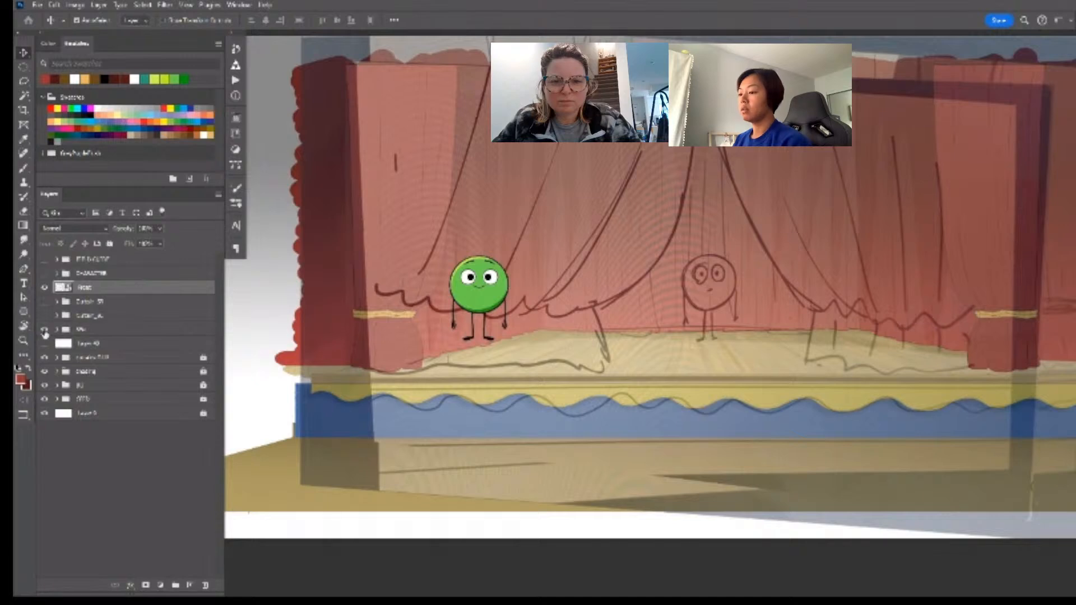
pyautogui.click(45, 330)
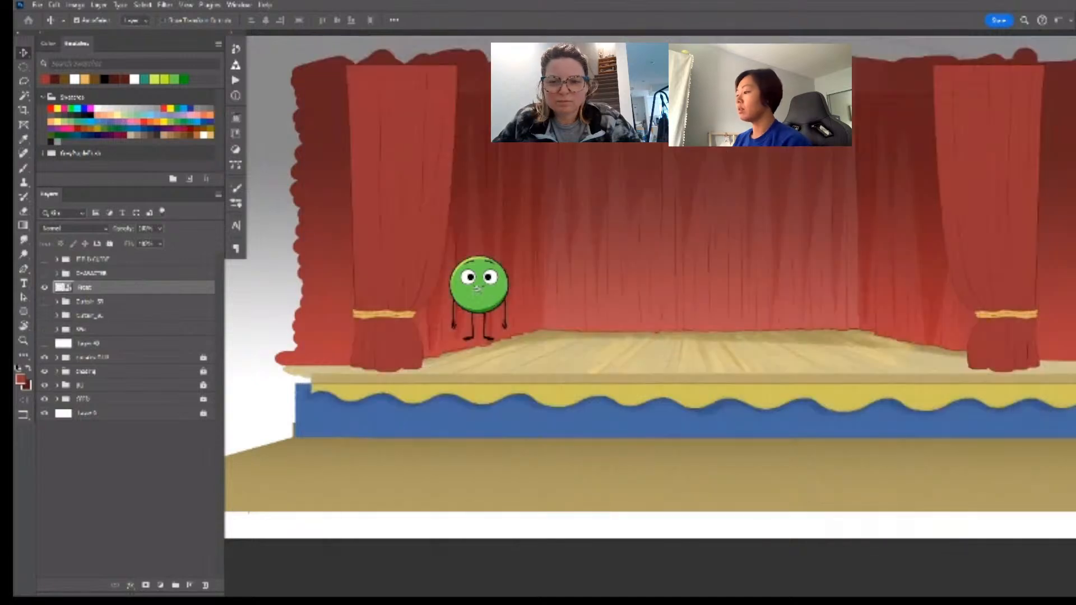
# - Examine the green character up close against the curtain line work and stage floor, and within the whole stage
pyautogui.press('z')
pyautogui.moveTo(416, 275); pyautogui.dragTo(454, 283)
pyautogui.press('v')
pyautogui.scroll(-3, 511, 271)
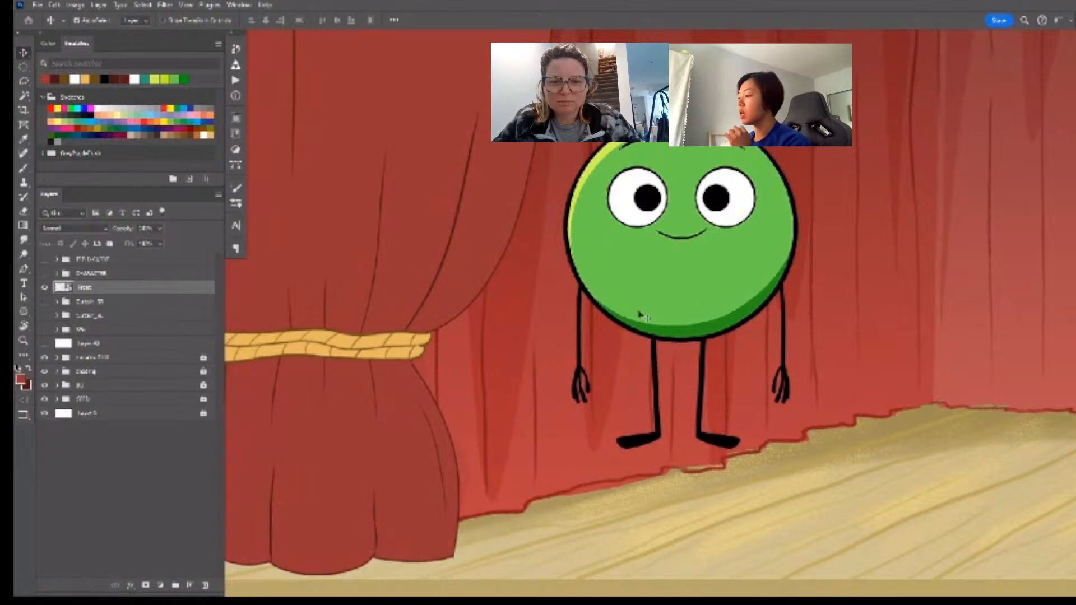
pyautogui.press('z')
pyautogui.moveTo(675, 339); pyautogui.dragTo(664, 339)
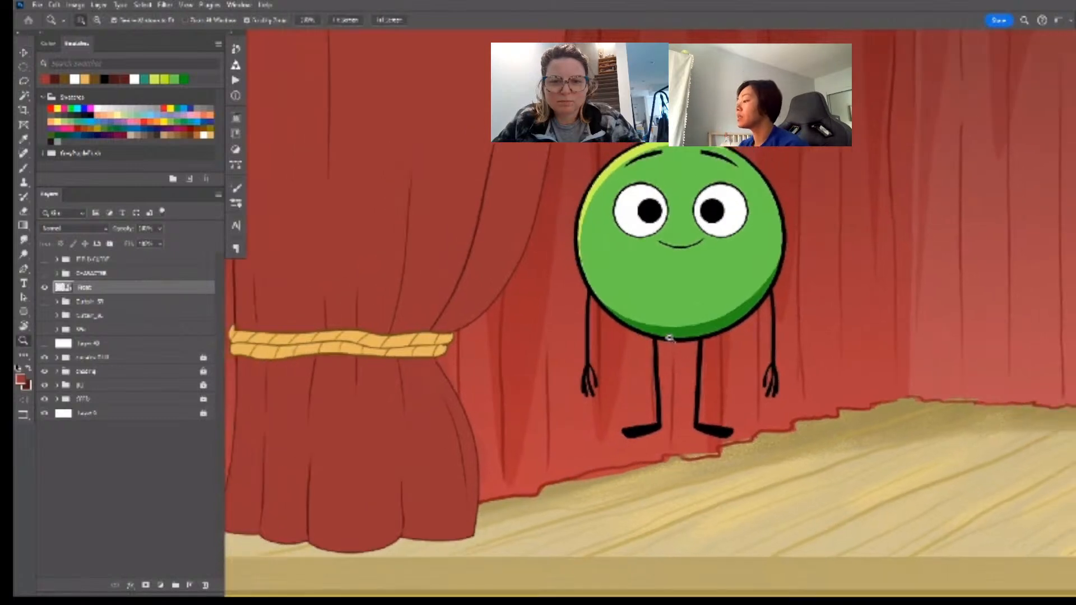
pyautogui.press('v')
pyautogui.moveTo(725, 363); pyautogui.dragTo(727, 380)
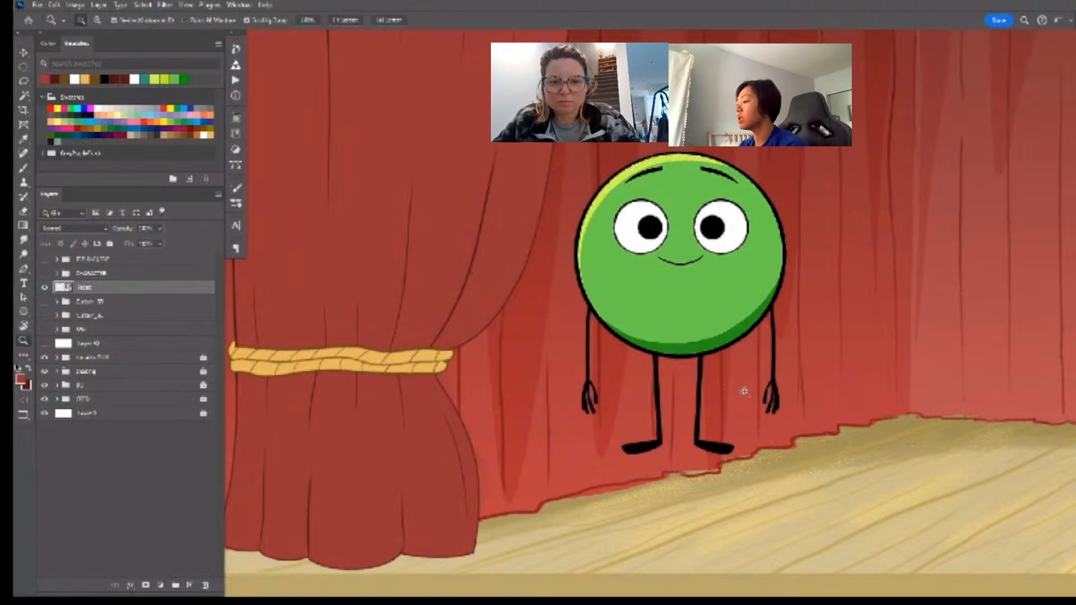
pyautogui.moveTo(745, 395); pyautogui.dragTo(694, 414)
pyautogui.moveTo(783, 404); pyautogui.dragTo(623, 404)
pyautogui.moveTo(709, 393); pyautogui.dragTo(632, 401)
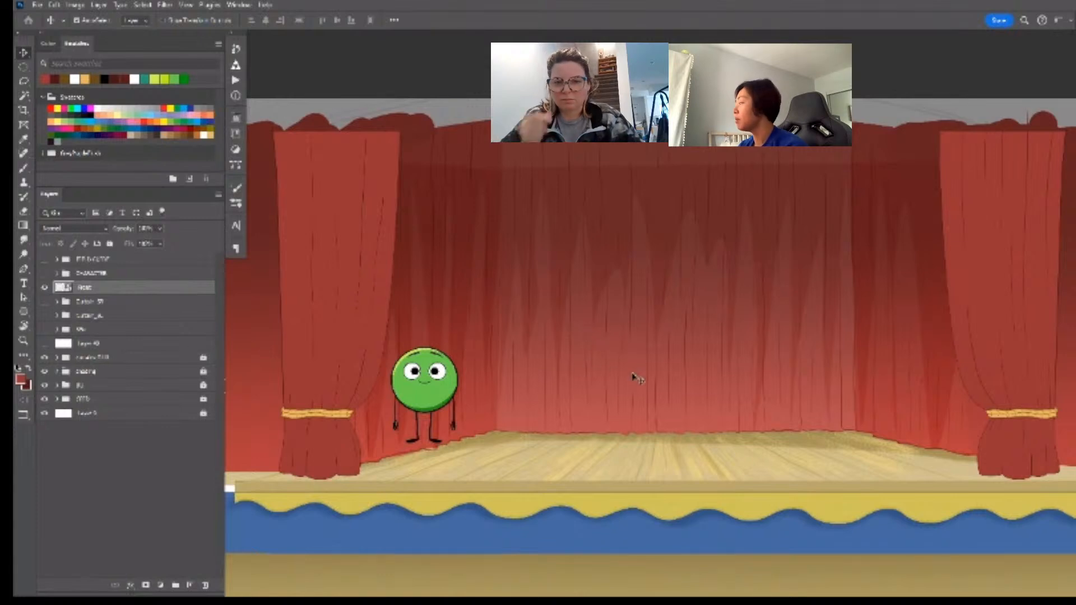
# - Make the green character's layer the active layer
pyautogui.click(121, 346)
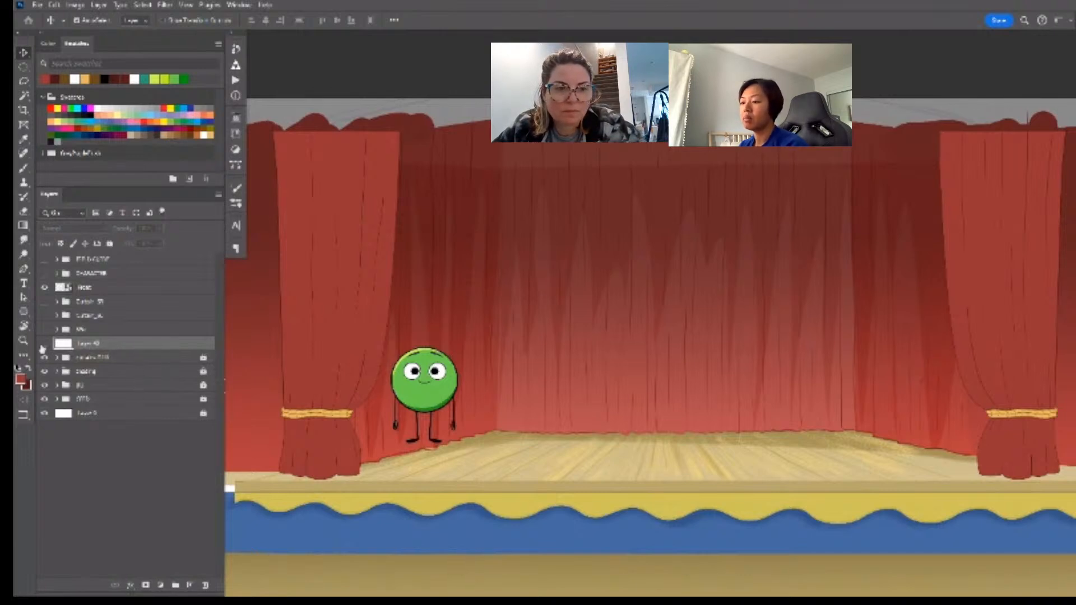
pyautogui.click(96, 331)
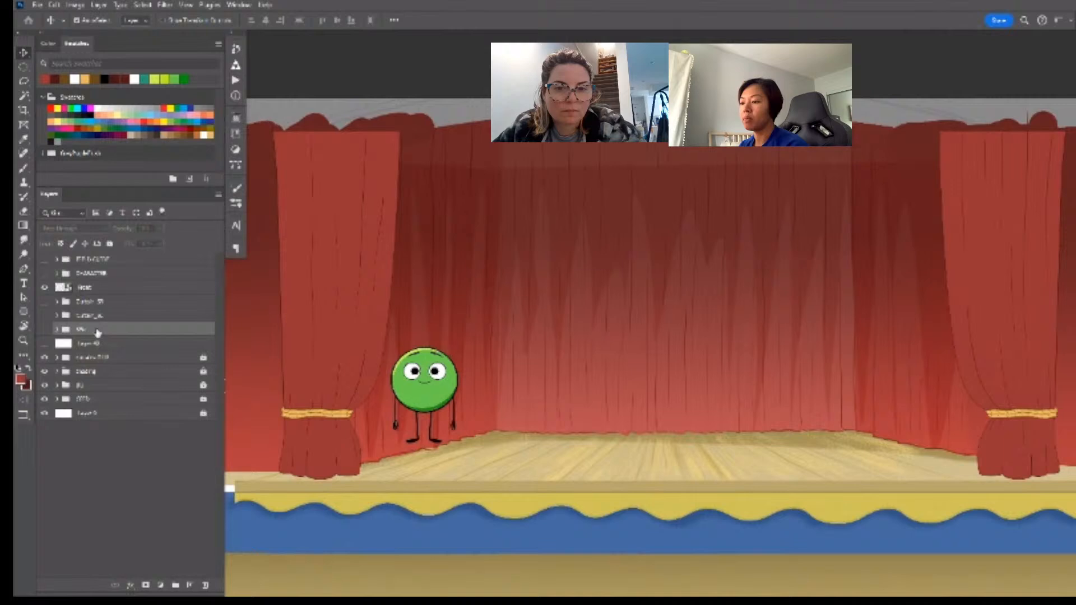
pyautogui.click(103, 288)
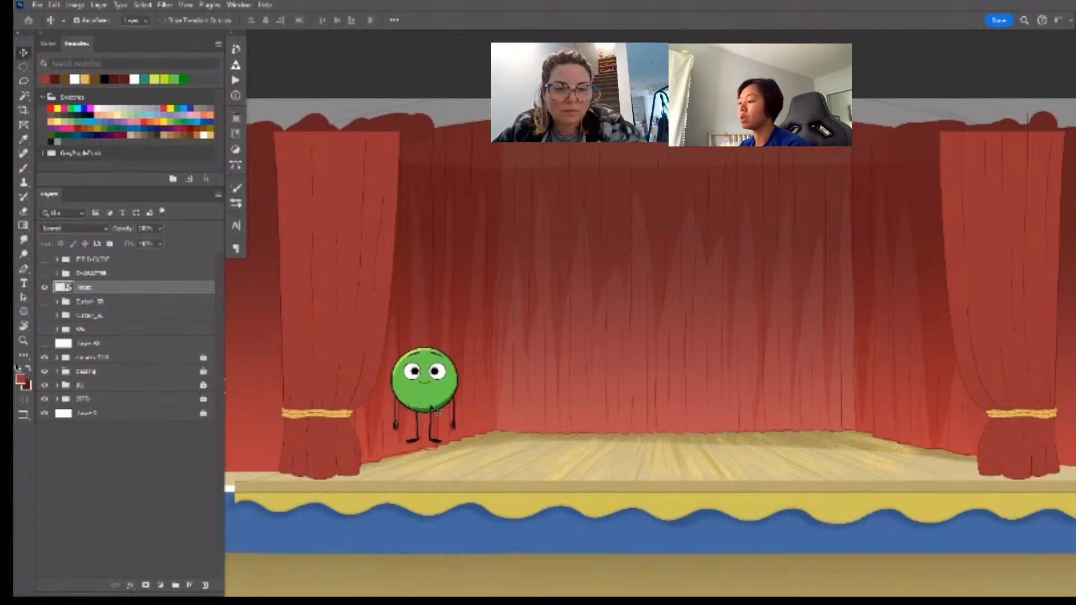
# - Fade the painted stage with the white layer above it at reduced opacity, lock that layer, and show both curtain groups
pyautogui.click(114, 345)
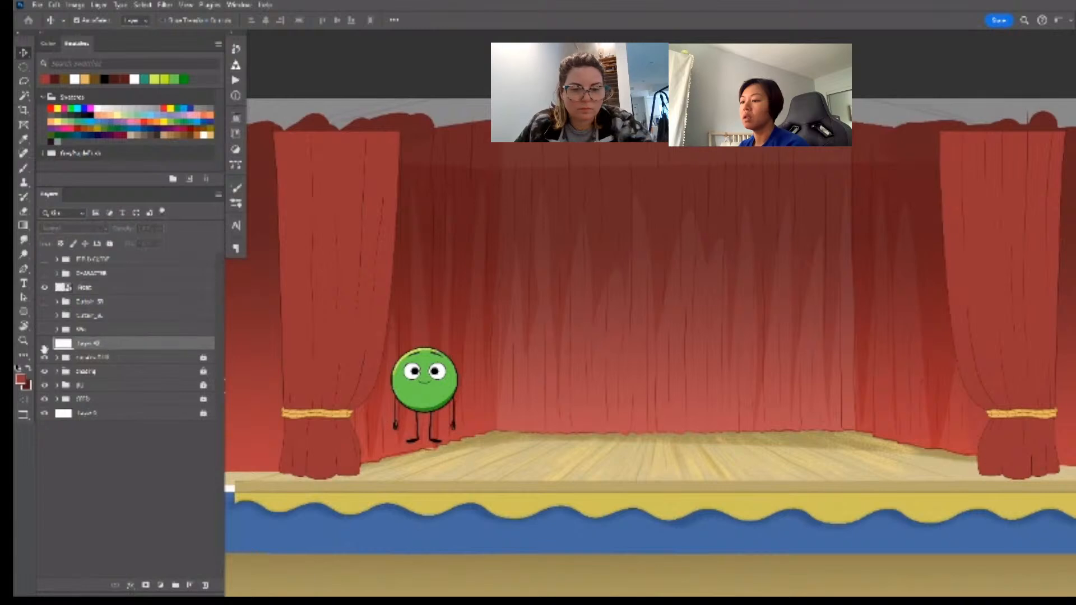
pyautogui.click(45, 345)
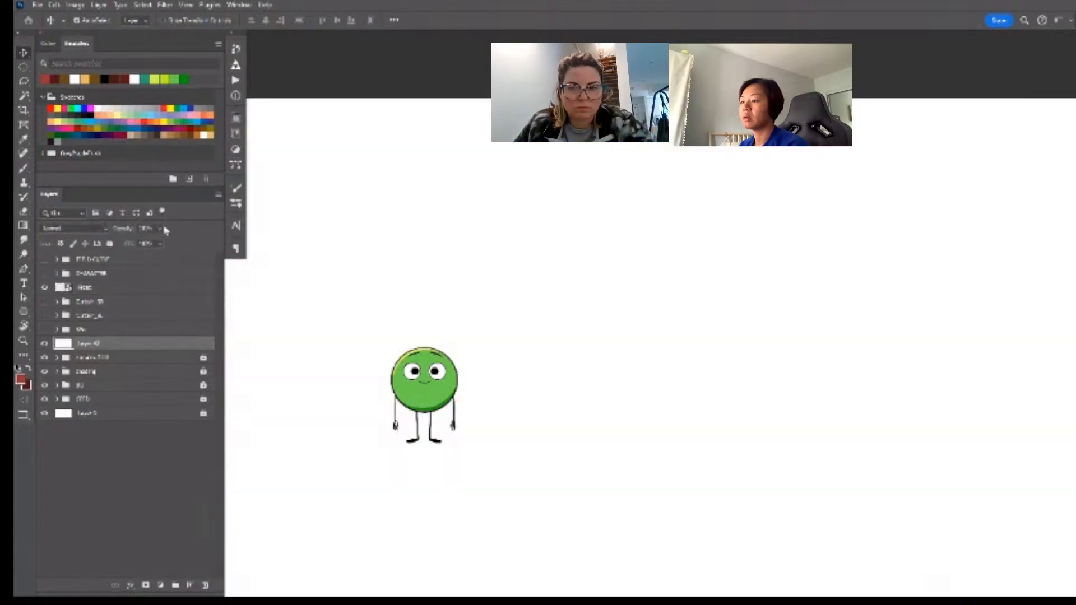
pyautogui.press('4')
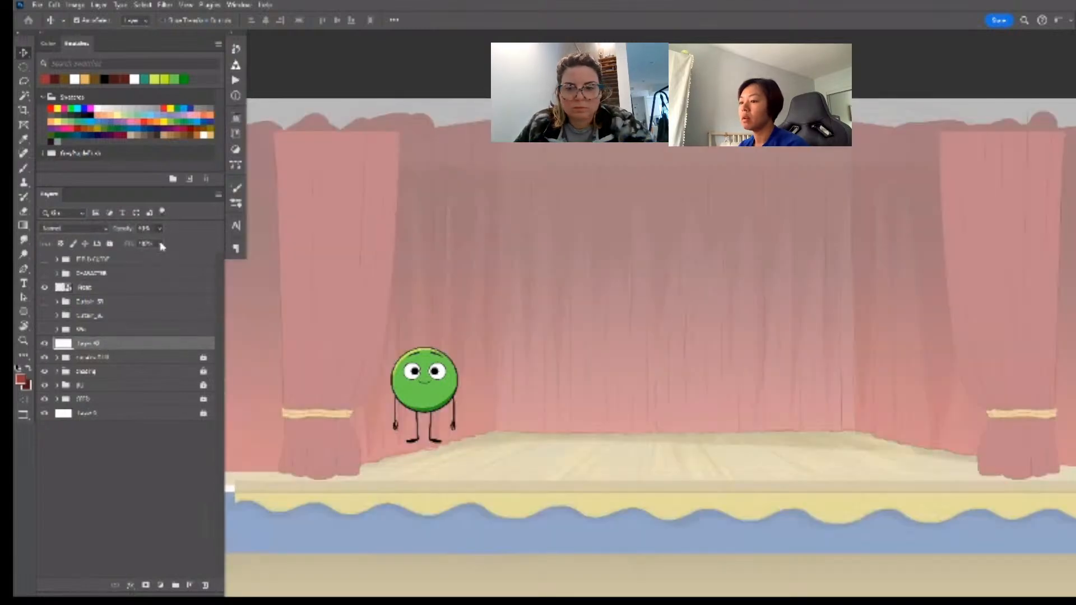
pyautogui.press('1')
pyautogui.press('5')
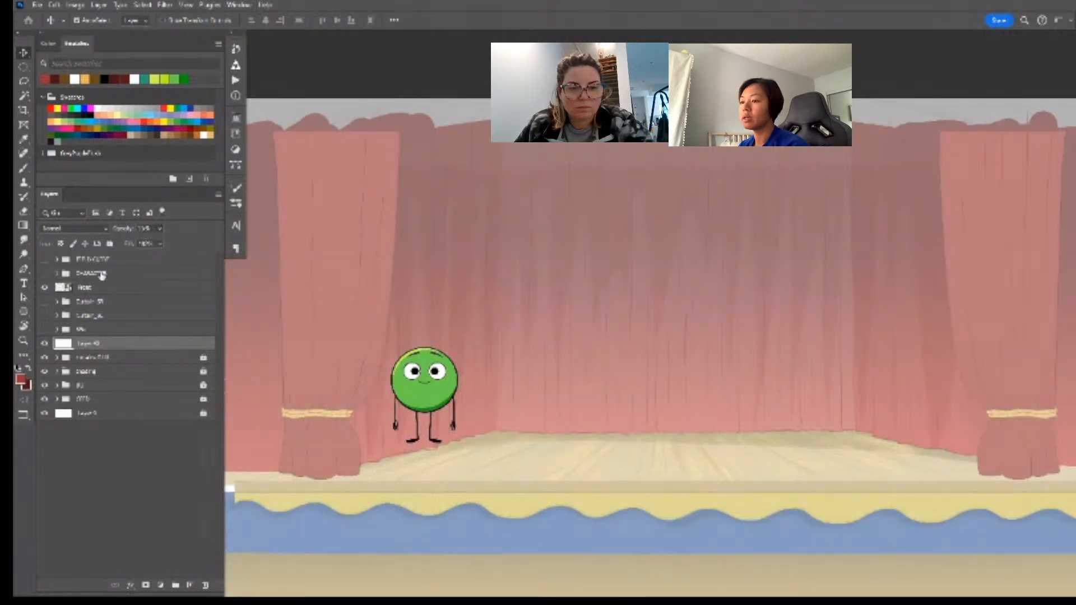
pyautogui.click(110, 243)
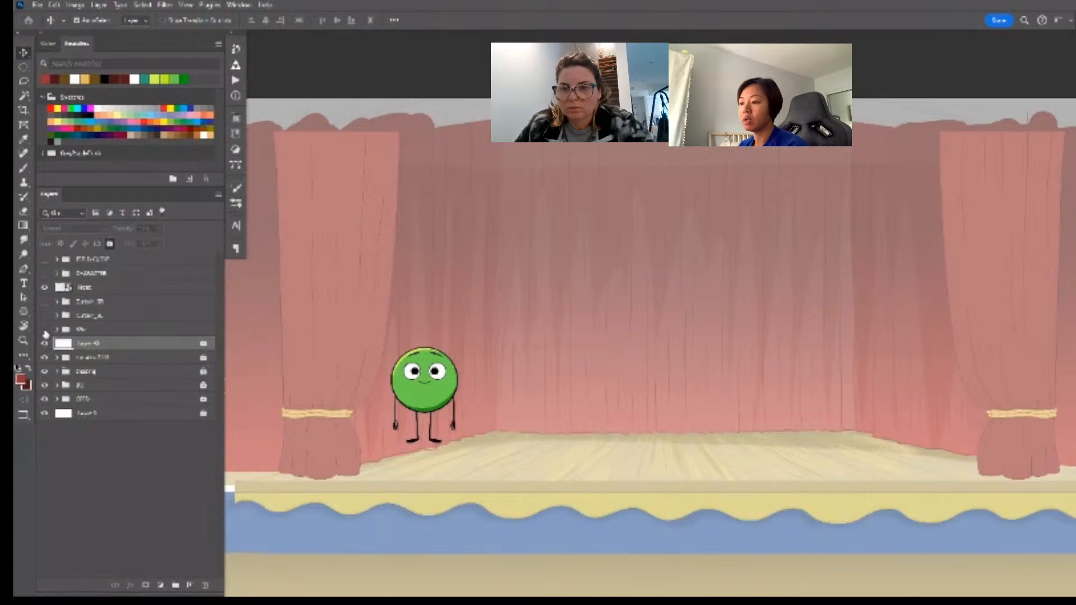
pyautogui.click(44, 301)
pyautogui.click(44, 315)
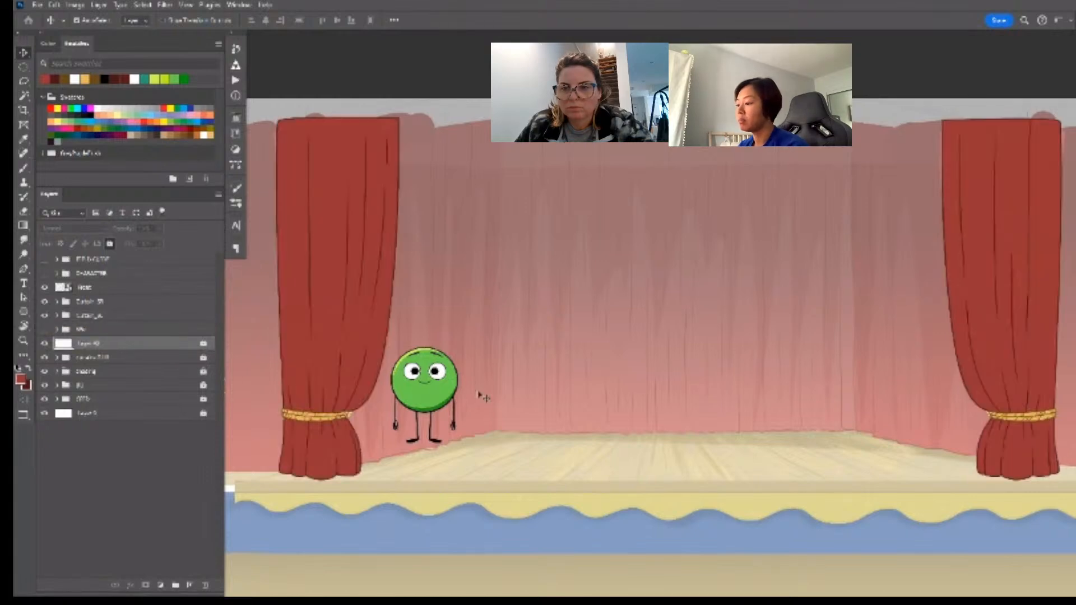
# - Examine the tied side curtain and the green character up close, and within the whole stage
pyautogui.press('z')
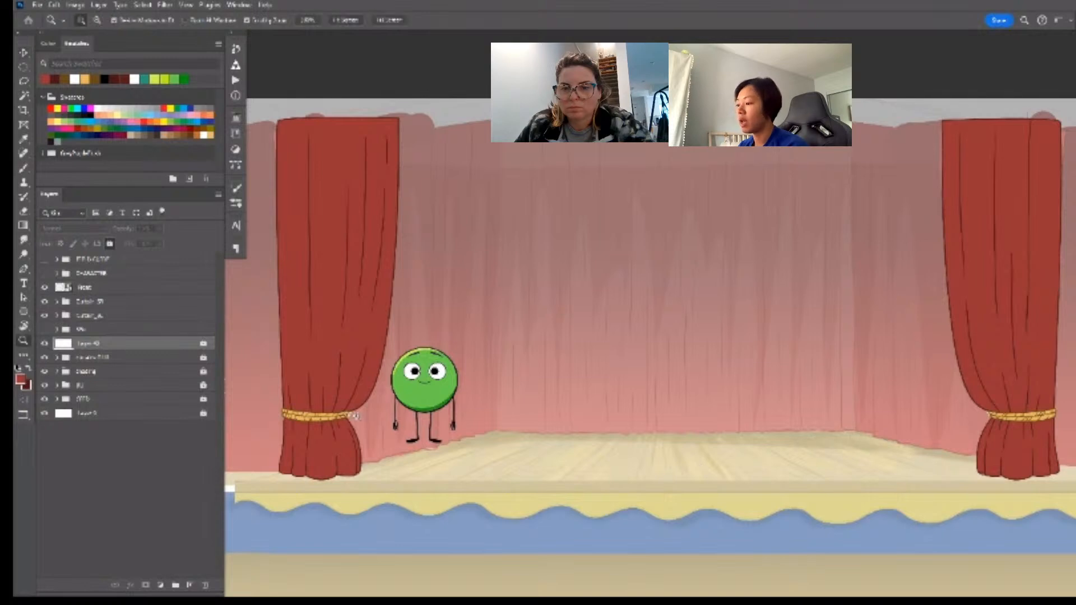
pyautogui.click(359, 416)
pyautogui.click(373, 422)
pyautogui.moveTo(418, 438); pyautogui.dragTo(550, 413)
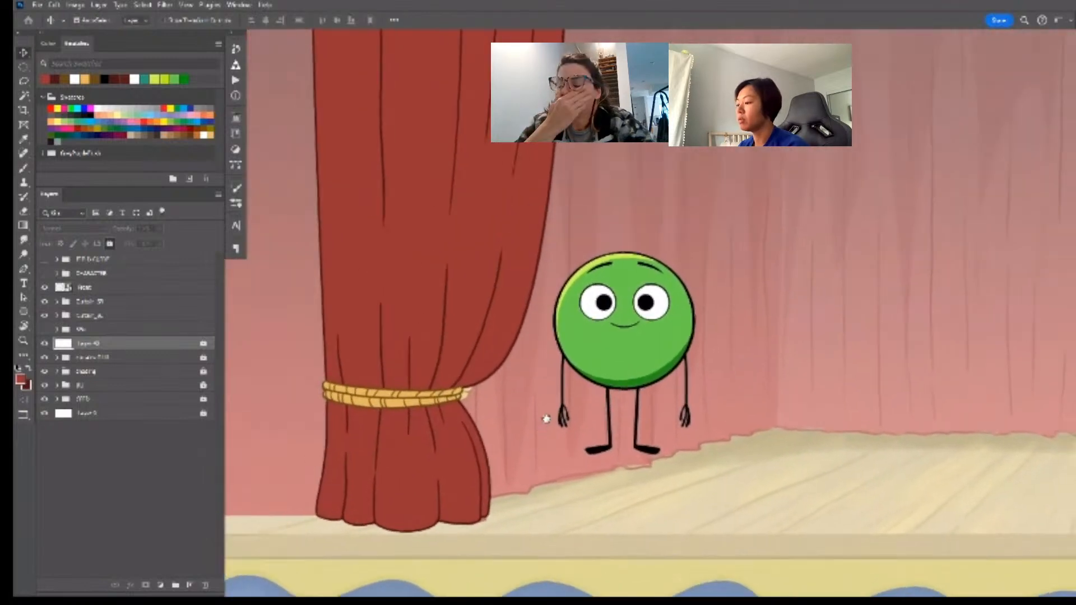
pyautogui.press('v')
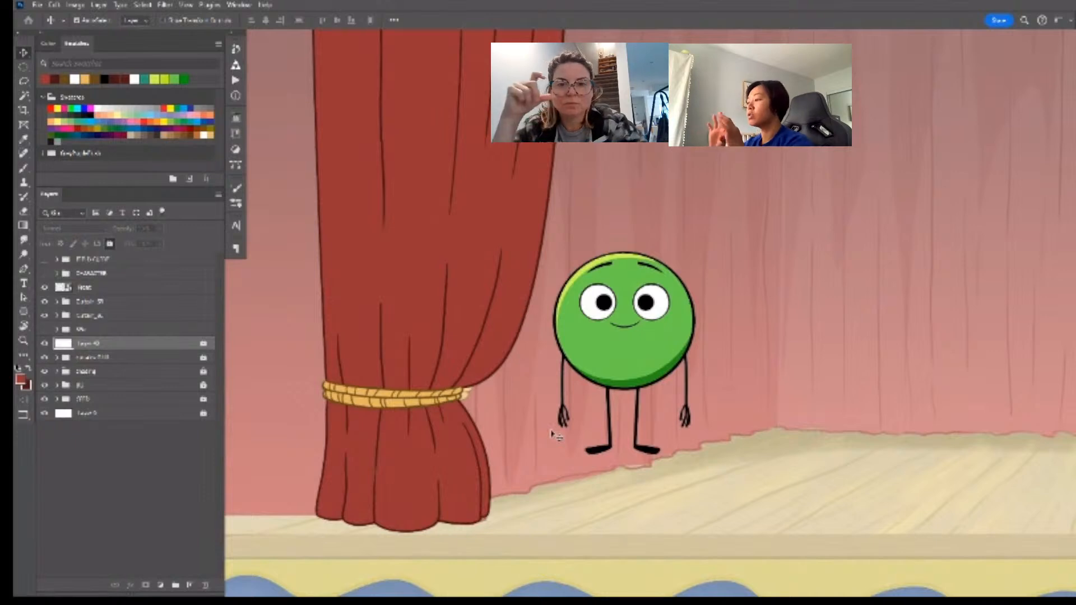
pyautogui.press('z')
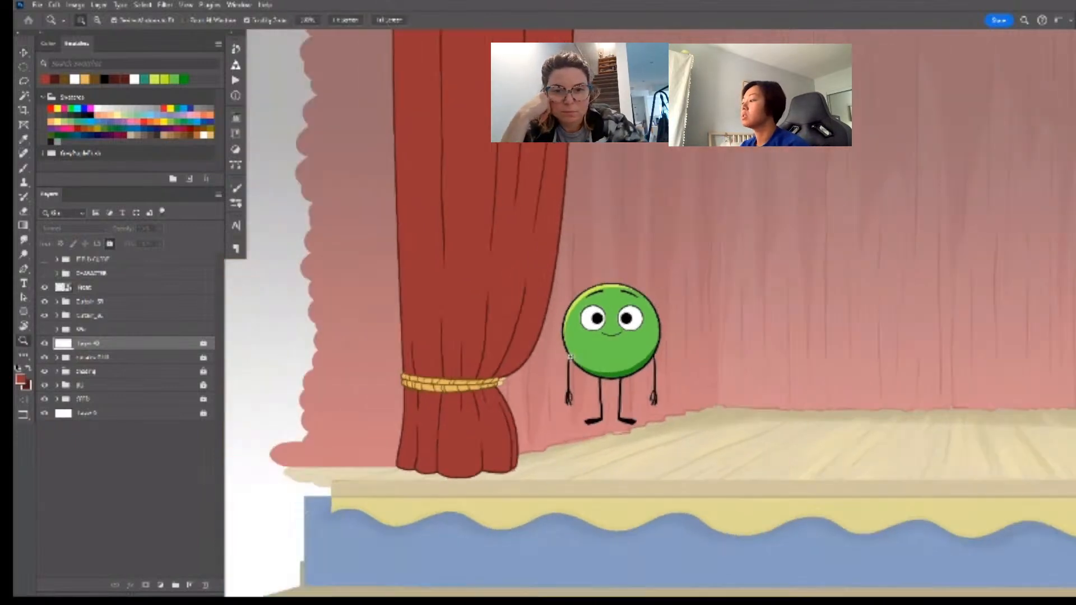
pyautogui.keyDown('alt'); pyautogui.click(563, 357); pyautogui.keyUp('alt')
pyautogui.press('v')
pyautogui.moveTo(778, 349); pyautogui.dragTo(689, 333)
pyautogui.press('z')
pyautogui.press('v')
pyautogui.moveTo(690, 334); pyautogui.dragTo(663, 350)
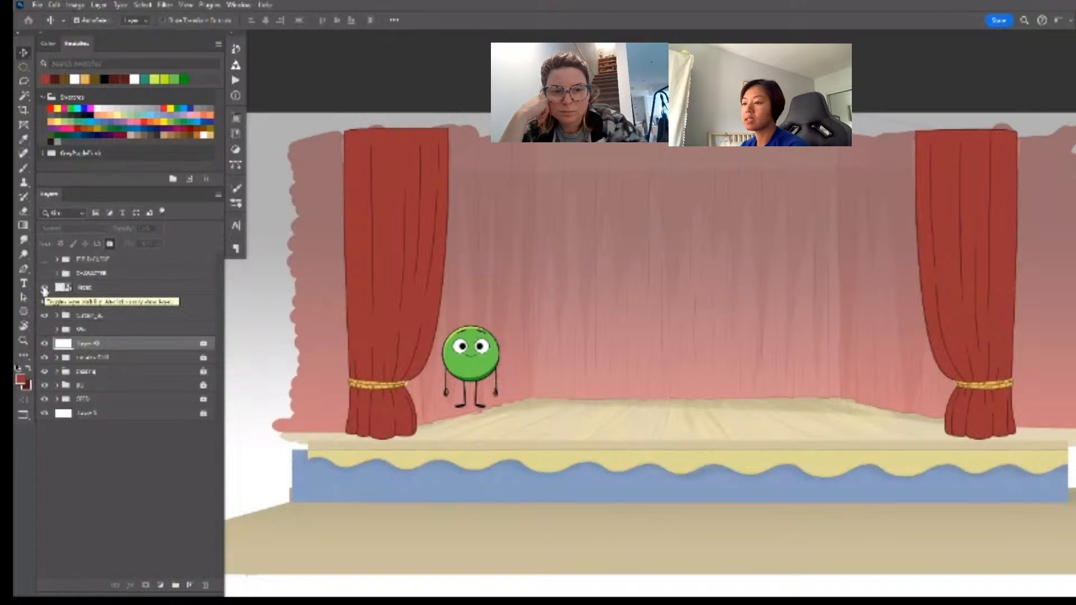
# - Overlay the sketch group on the stage and hide sketch 2 to reveal the spotlight sketch 3
pyautogui.click(45, 329)
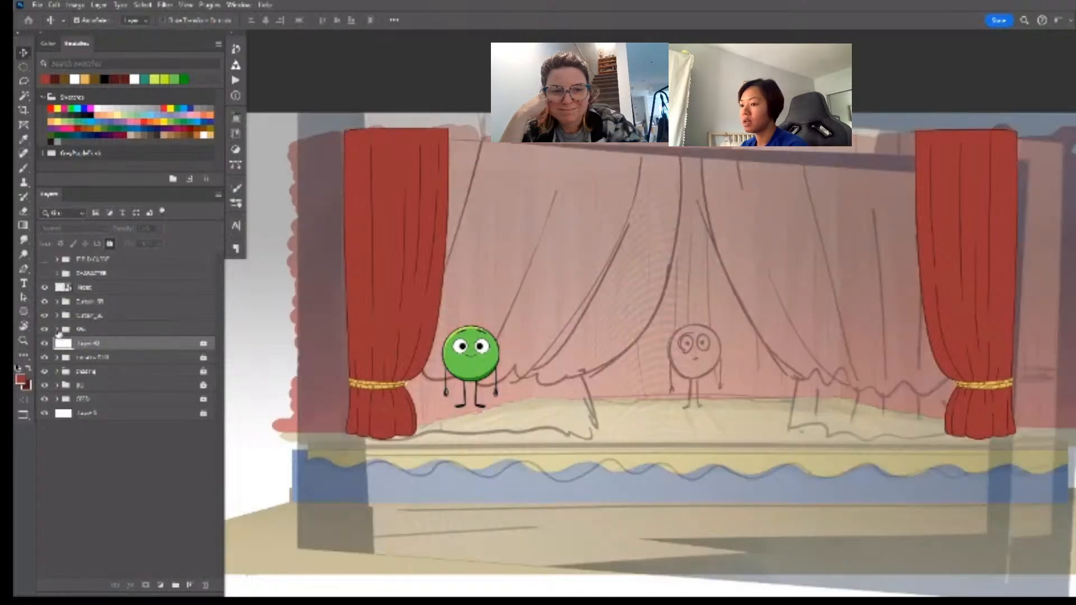
pyautogui.click(58, 330)
pyautogui.click(45, 358)
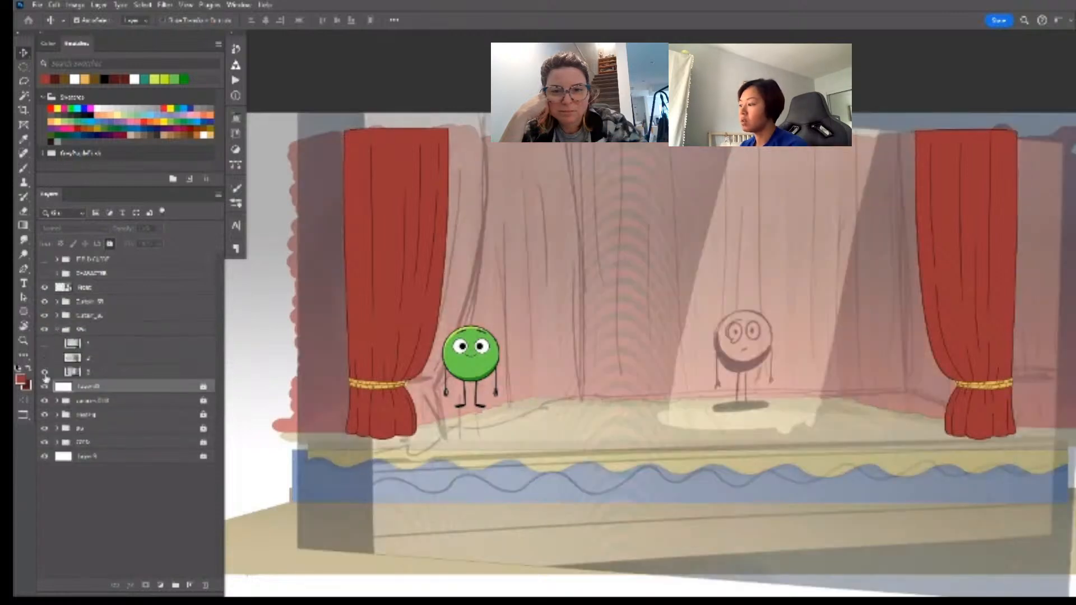
# - Examine the green character beside the curtain against the spotlight sketch's lines, up close and across the whole stage
pyautogui.press('z')
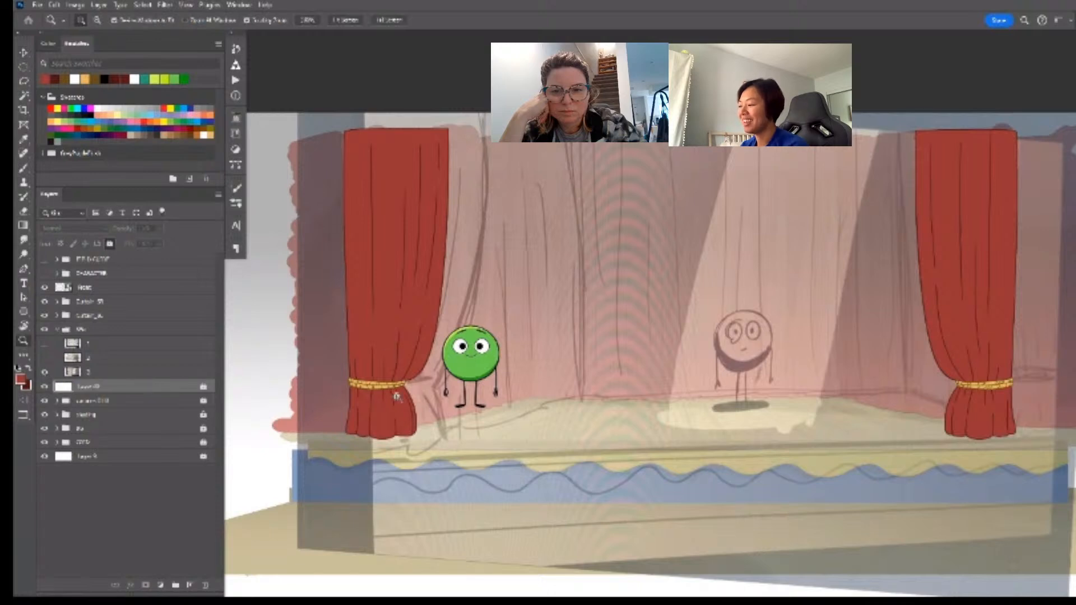
pyautogui.moveTo(398, 397); pyautogui.dragTo(426, 399)
pyautogui.press('v')
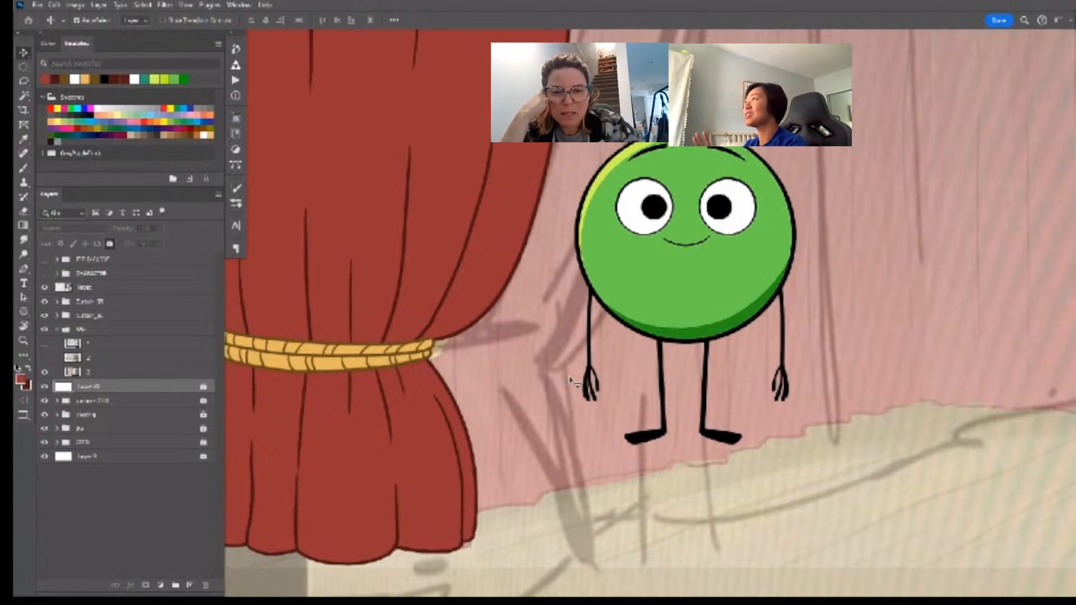
pyautogui.moveTo(570, 380); pyautogui.dragTo(507, 380)
pyautogui.moveTo(650, 376); pyautogui.dragTo(538, 394)
pyautogui.moveTo(616, 387); pyautogui.dragTo(543, 382)
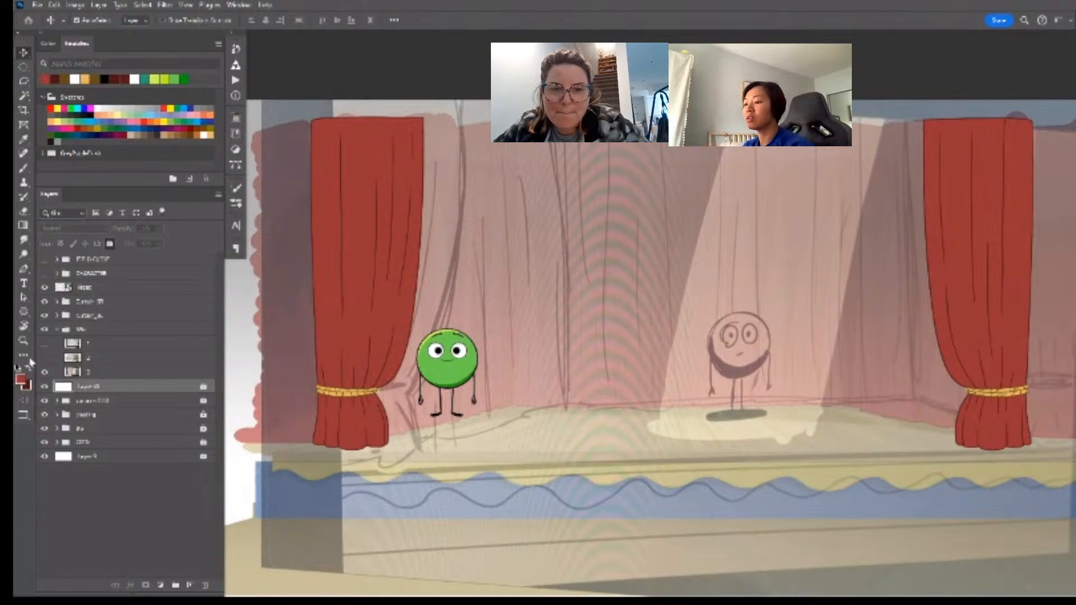
# - Show the closed-curtain sketch 1 in the sketch overlay and hide the green character and both curtain groups
pyautogui.click(44, 343)
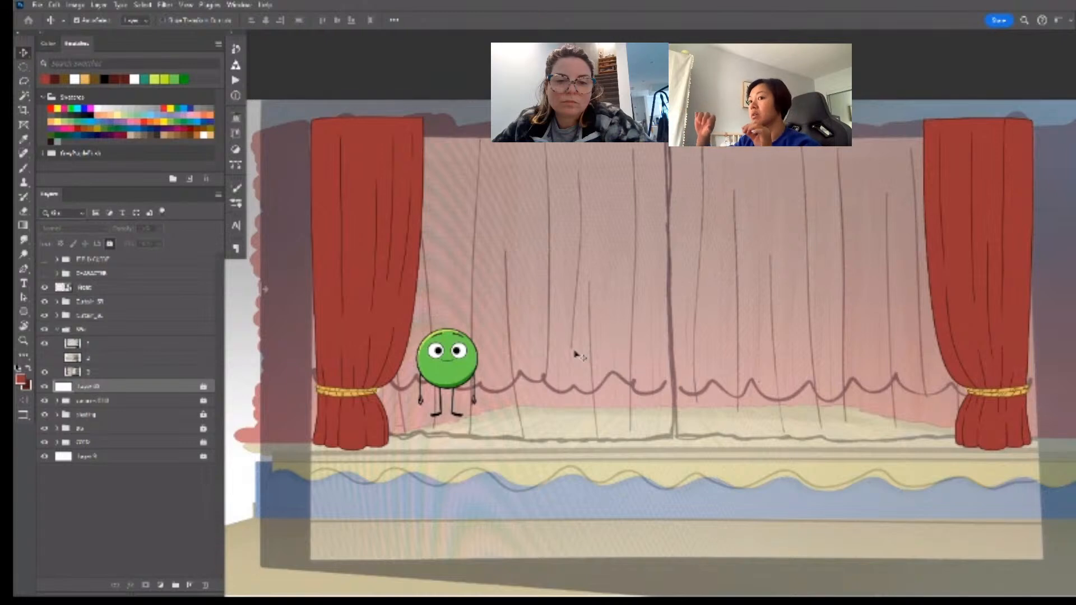
pyautogui.click(57, 329)
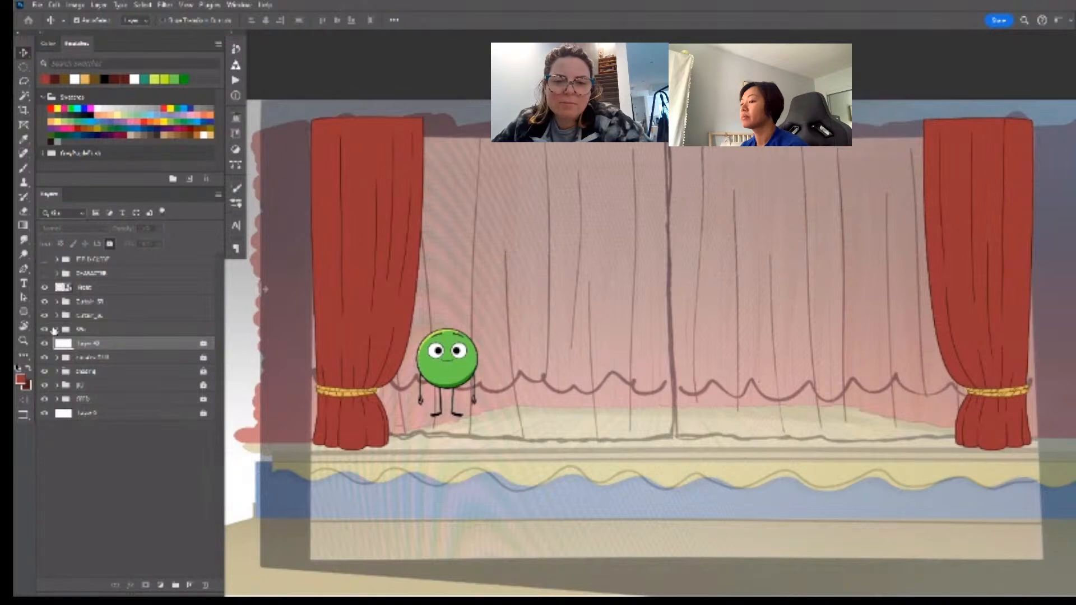
pyautogui.moveTo(45, 329); pyautogui.dragTo(45, 287)
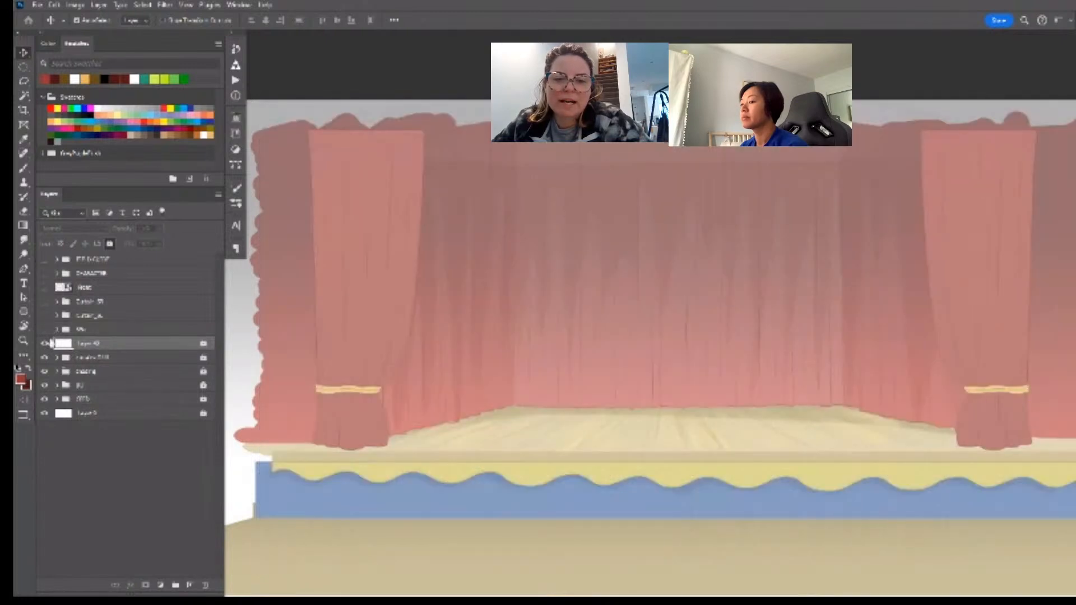
pyautogui.click(44, 329)
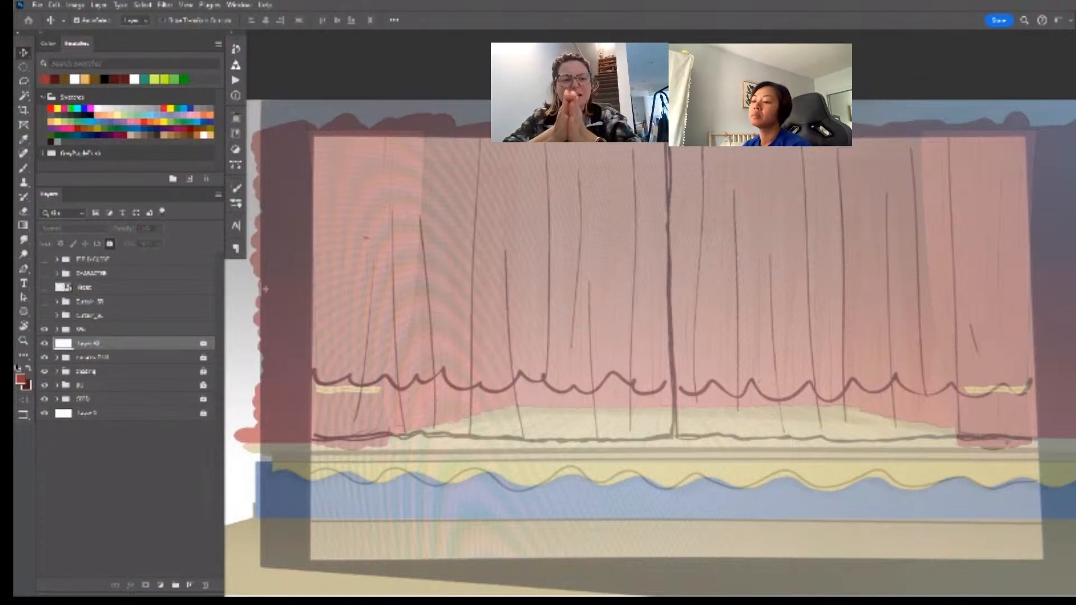
# - Add a new layer directly above the sketch group and choose dark purple as the drawing colour
pyautogui.click(143, 330)
pyautogui.hotkey('ctrl', 'shift', 'alt', 'n')
pyautogui.press('d')
pyautogui.press('x')
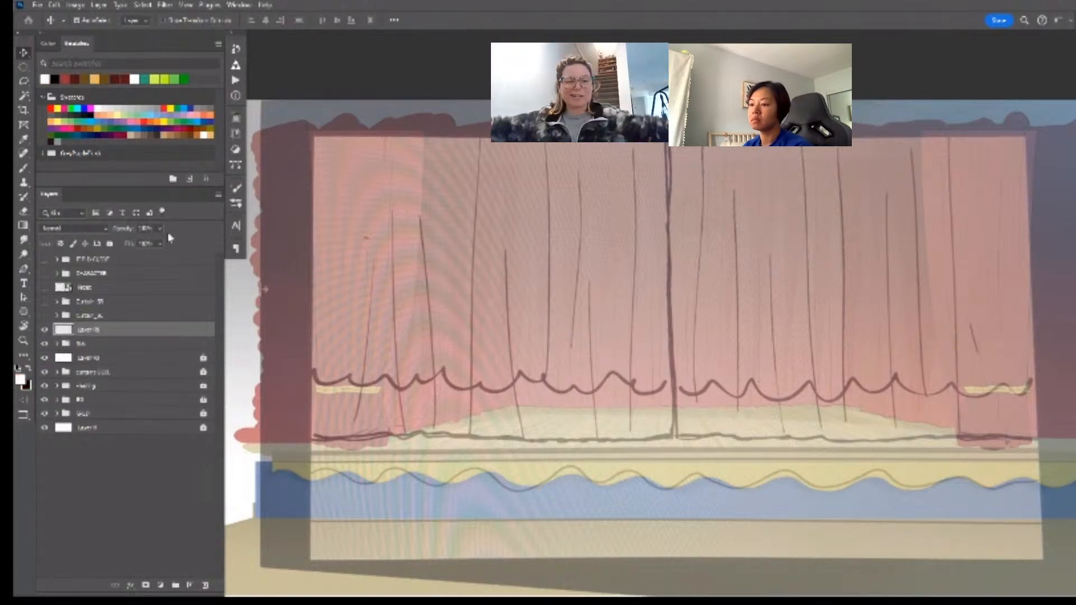
pyautogui.click(168, 125)
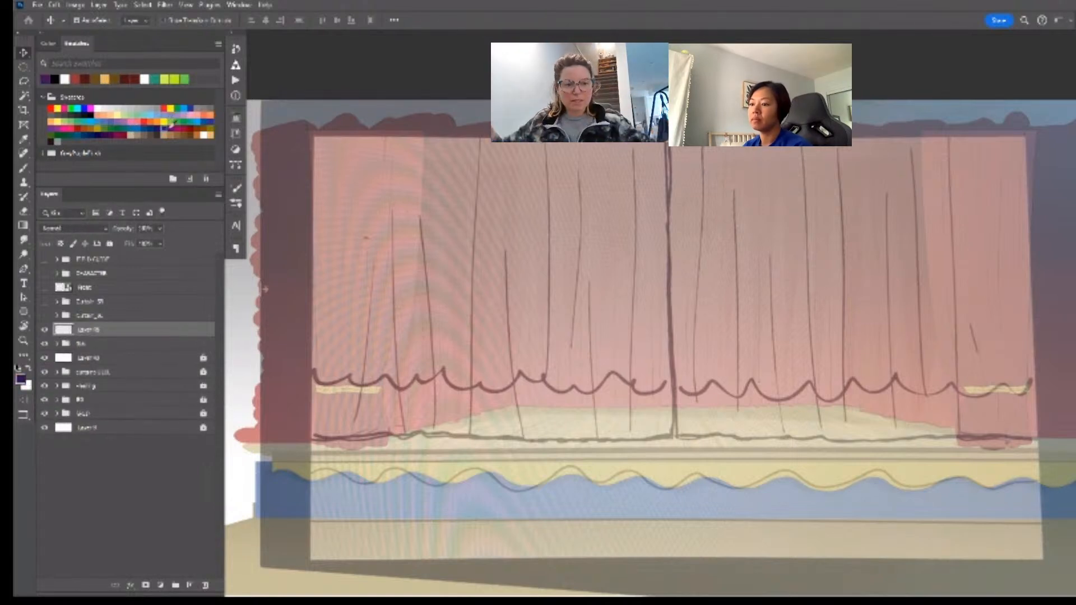
# - Sketch a curved curtain tieback with a solid round hook in purple over the side curtain's yellow band
pyautogui.press('z')
pyautogui.moveTo(288, 350); pyautogui.dragTo(307, 357)
pyautogui.press('space')
pyautogui.moveTo(397, 435); pyautogui.dragTo(439, 384)
pyautogui.press('b')
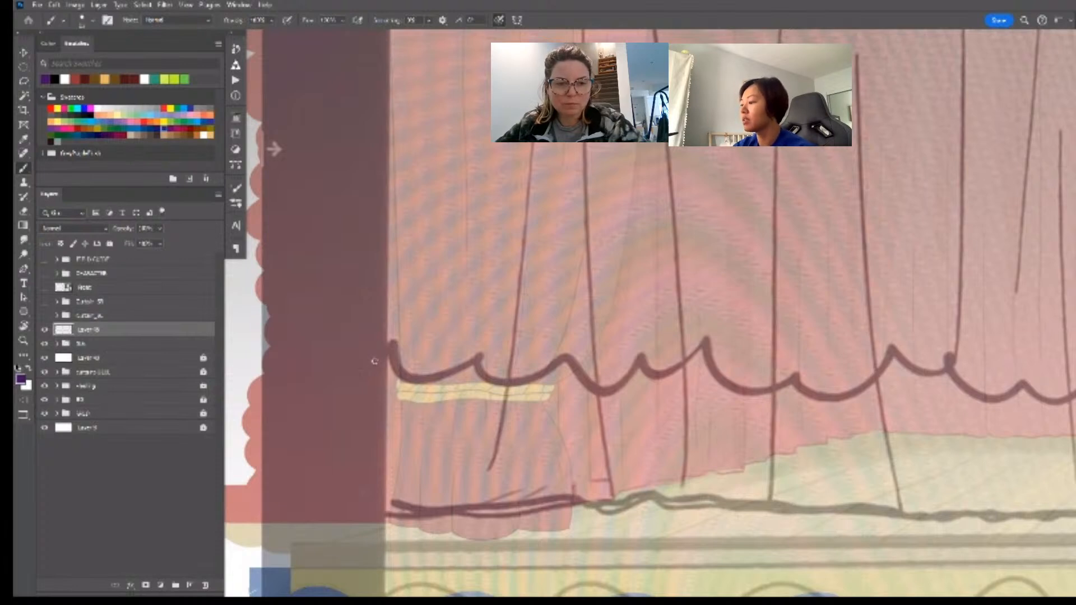
pyautogui.moveTo(363, 345)
pyautogui.mouseDown()
pyautogui.moveTo(434, 395)
pyautogui.moveTo(502, 381)
pyautogui.moveTo(379, 370)
pyautogui.moveTo(472, 401)
pyautogui.moveTo(552, 396)
pyautogui.mouseUp()
pyautogui.hotkey('ctrl', 'z')
pyautogui.moveTo(376, 352)
pyautogui.mouseDown()
pyautogui.moveTo(551, 386)
pyautogui.moveTo(545, 398)
pyautogui.mouseUp()
pyautogui.press('z')
pyautogui.moveTo(618, 438); pyautogui.dragTo(608, 440)
pyautogui.press('b')
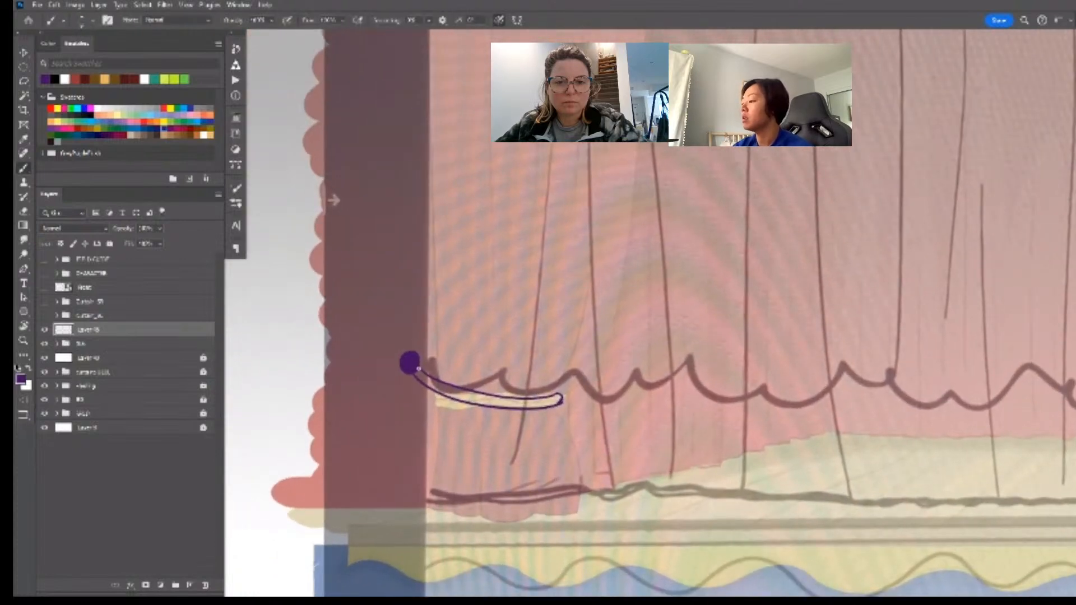
# - Sketch a small curved arrow above the tieback's hook and undo it
pyautogui.moveTo(444, 338); pyautogui.dragTo(418, 337)
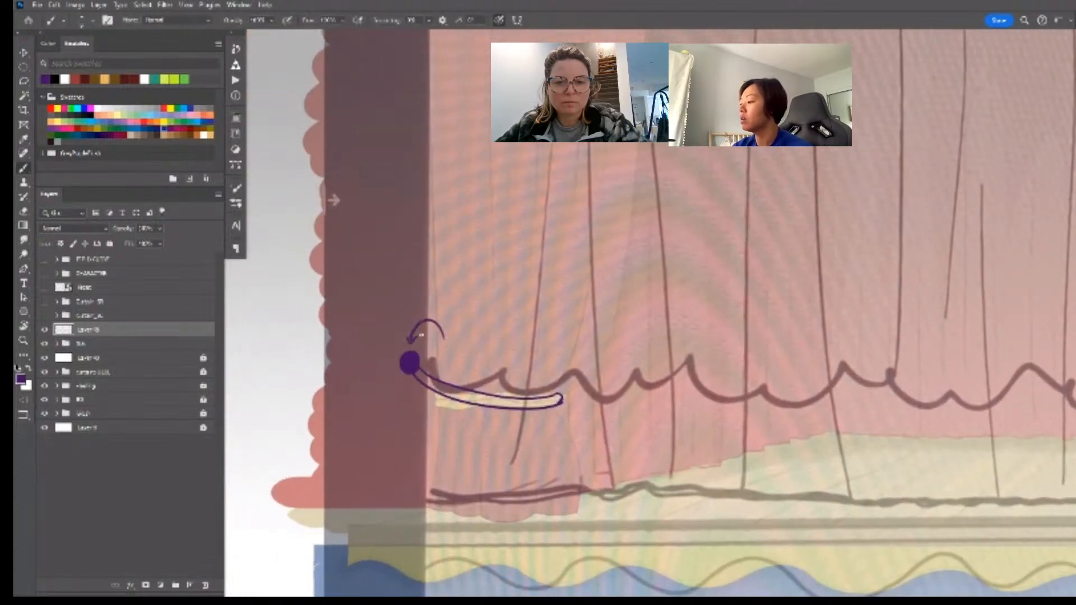
pyautogui.hotkey('ctrl', 'z')
pyautogui.hotkey('ctrl', 'z')
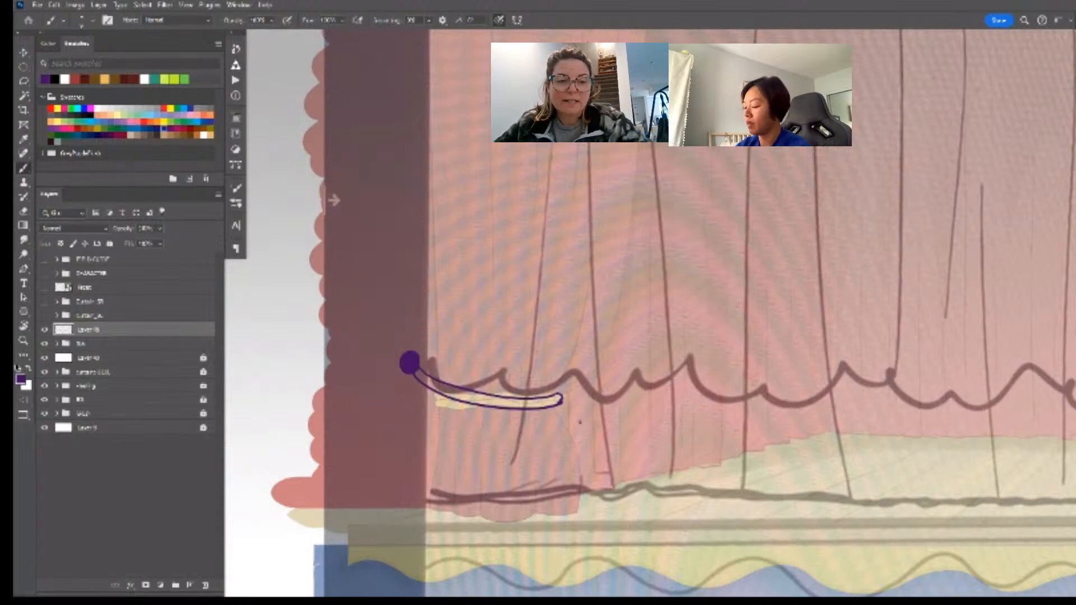
# - Erase the purple tieback and hook sketch from the new layer and clear the selection
pyautogui.press('l')
pyautogui.moveTo(428, 303)
pyautogui.mouseDown()
pyautogui.moveTo(600, 412)
pyautogui.moveTo(616, 354)
pyautogui.mouseUp()
pyautogui.press('Delete')
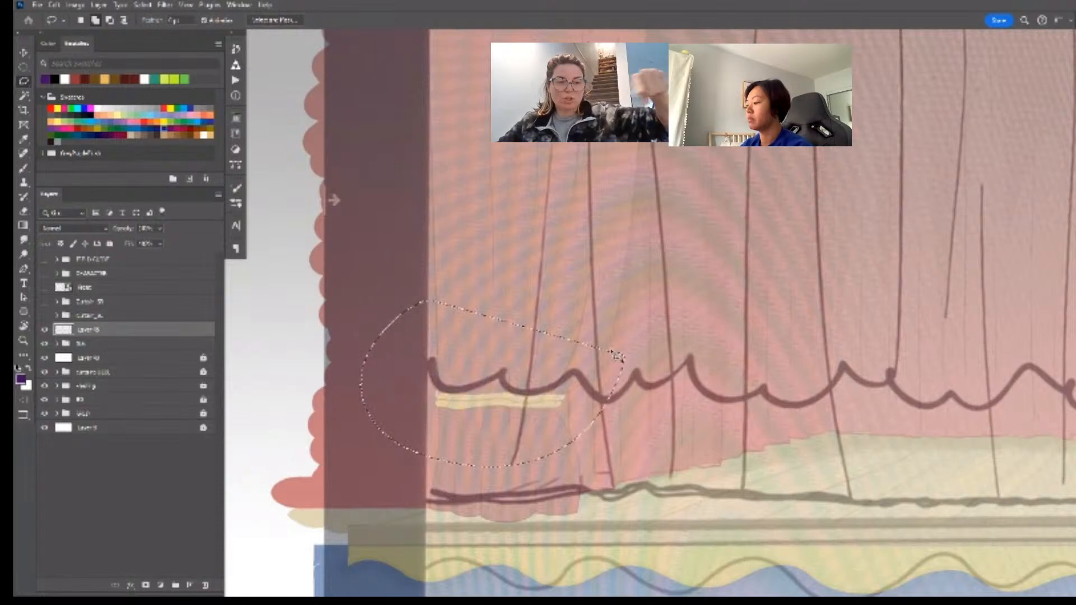
pyautogui.hotkey('ctrl', 'd')
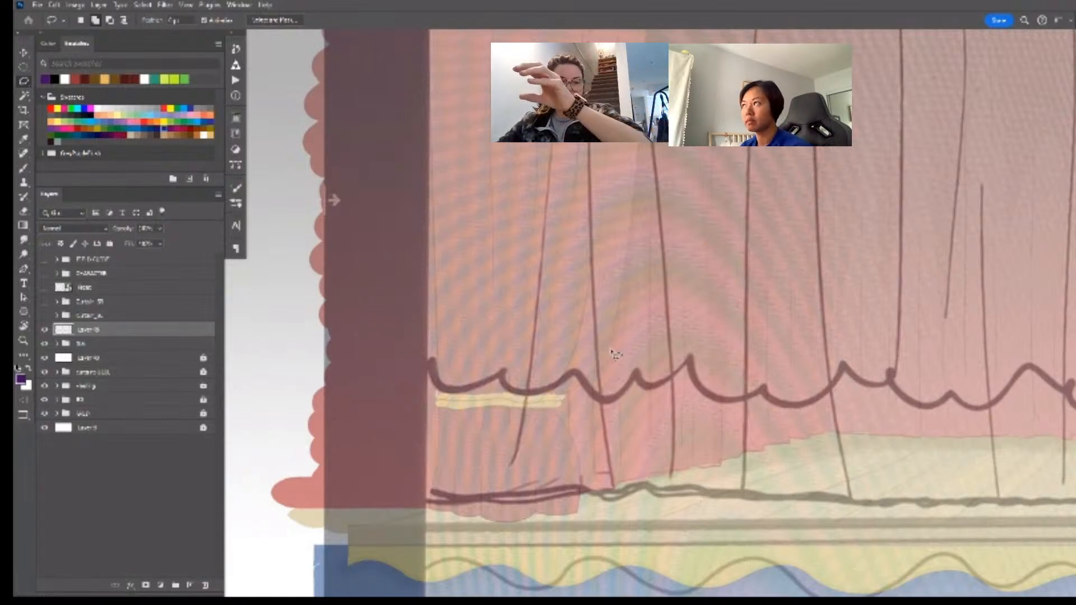
# - Draw a purple ring and shrink it onto the inner end of the curtain's yellow tieback
pyautogui.press('b')
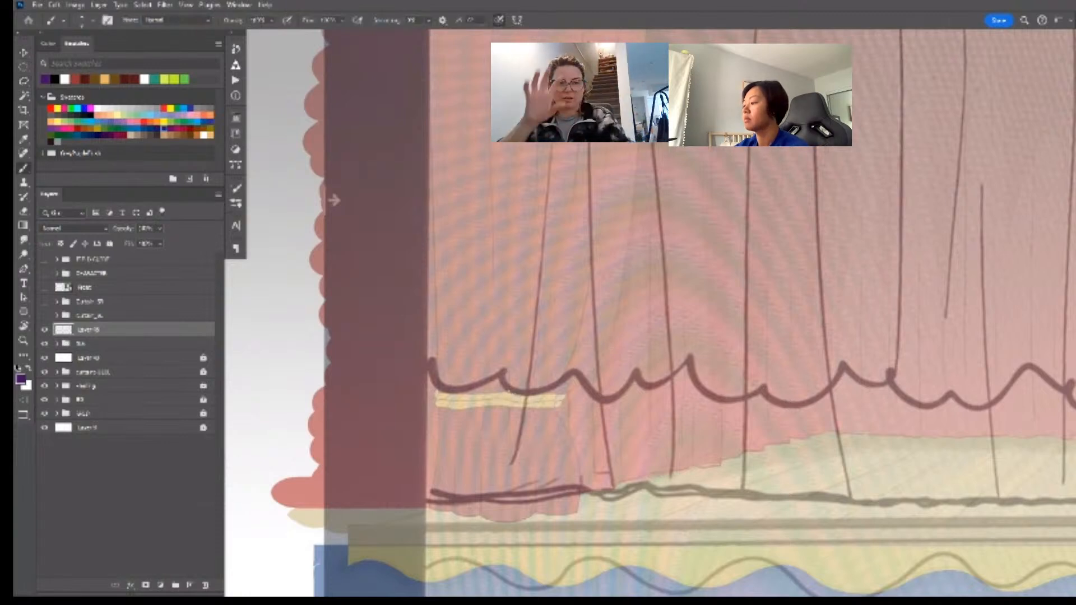
pyautogui.moveTo(507, 373)
pyautogui.mouseDown()
pyautogui.moveTo(481, 395)
pyautogui.moveTo(510, 368)
pyautogui.mouseUp()
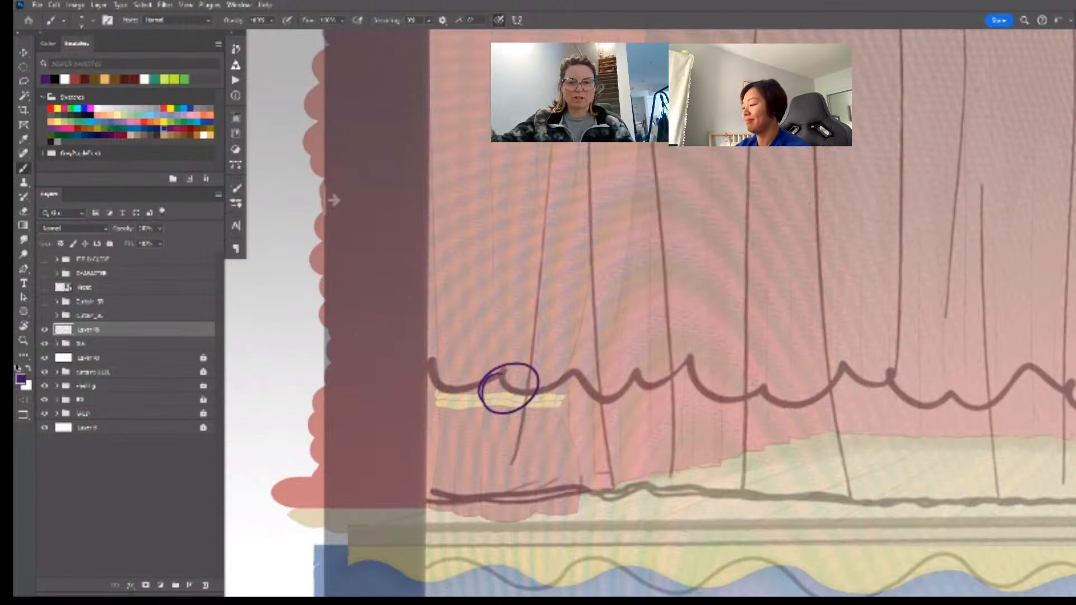
pyautogui.press('l')
pyautogui.moveTo(494, 337)
pyautogui.mouseDown()
pyautogui.moveTo(544, 427)
pyautogui.moveTo(556, 357)
pyautogui.mouseUp()
pyautogui.hotkey('ctrl', 't')
pyautogui.moveTo(541, 403)
pyautogui.mouseDown()
pyautogui.moveTo(501, 400)
pyautogui.moveTo(584, 405)
pyautogui.mouseUp()
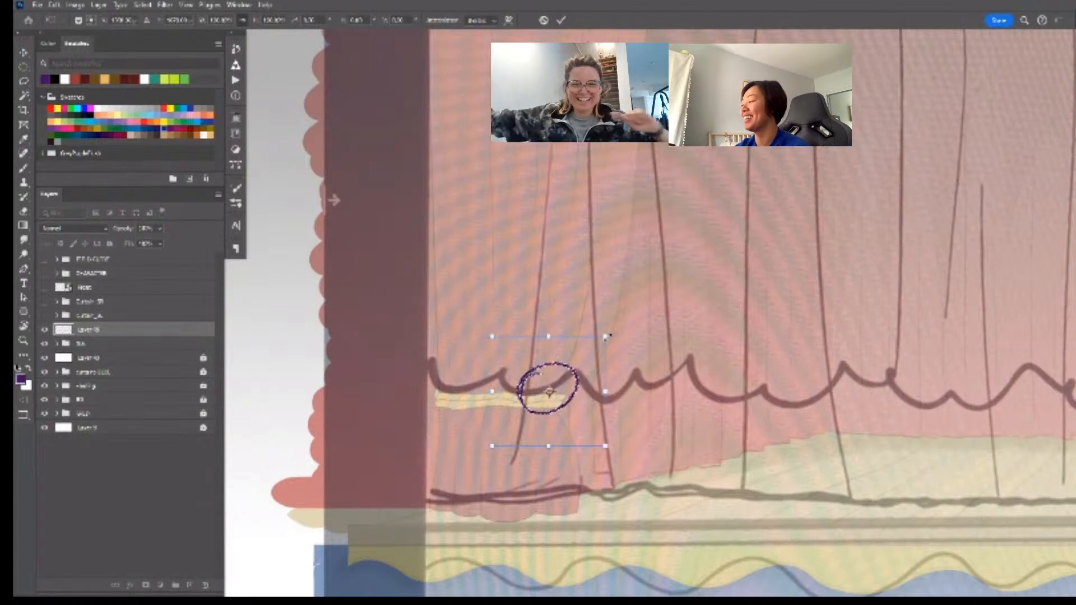
pyautogui.moveTo(606, 336)
pyautogui.mouseDown()
pyautogui.moveTo(583, 358)
pyautogui.moveTo(586, 436)
pyautogui.moveTo(564, 416)
pyautogui.mouseUp()
pyautogui.press('Return')
# - Sketch two purple tassels hanging from the ring at the tieback's end
pyautogui.press('b')
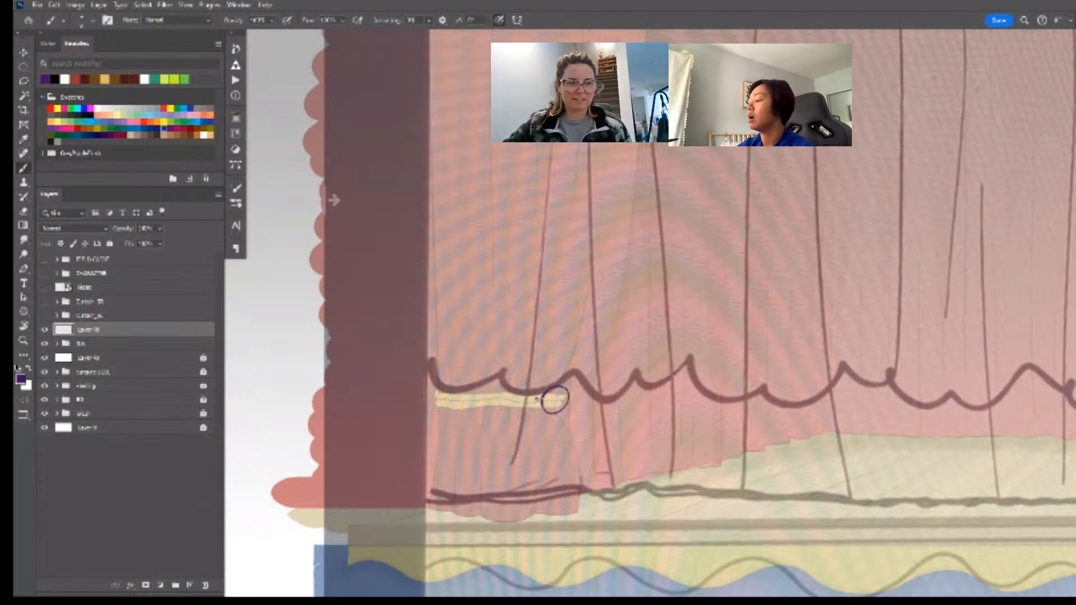
pyautogui.moveTo(552, 413)
pyautogui.mouseDown()
pyautogui.moveTo(544, 465)
pyautogui.moveTo(556, 465)
pyautogui.moveTo(557, 436)
pyautogui.moveTo(561, 446)
pyautogui.mouseUp()
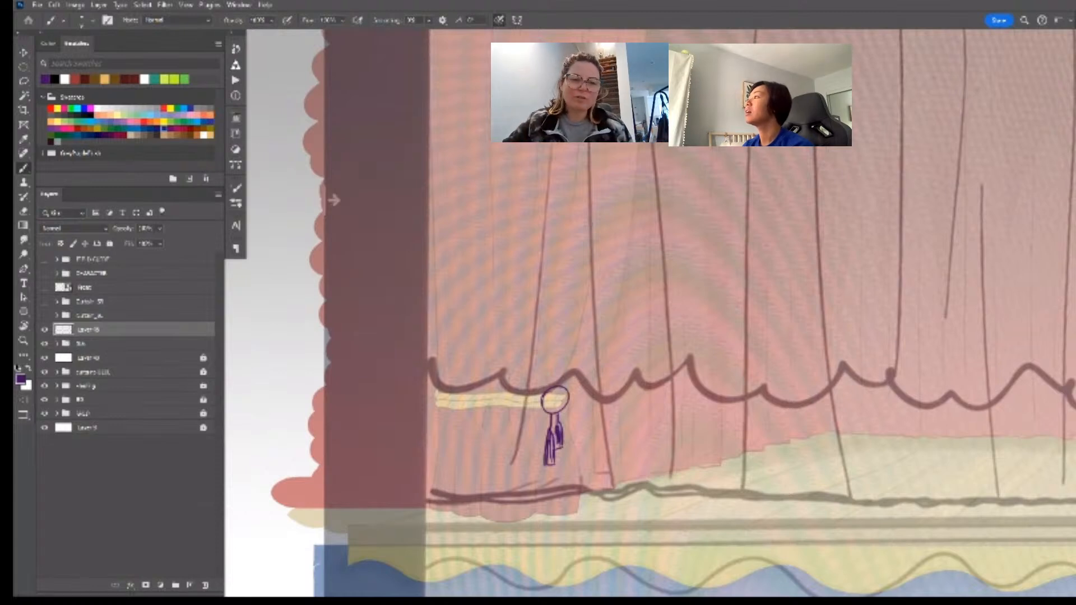
# - Paste the knotted-rope tieback reference photo and move it clear of the ring and tassel sketch
pyautogui.hotkey('ctrl', 'v')
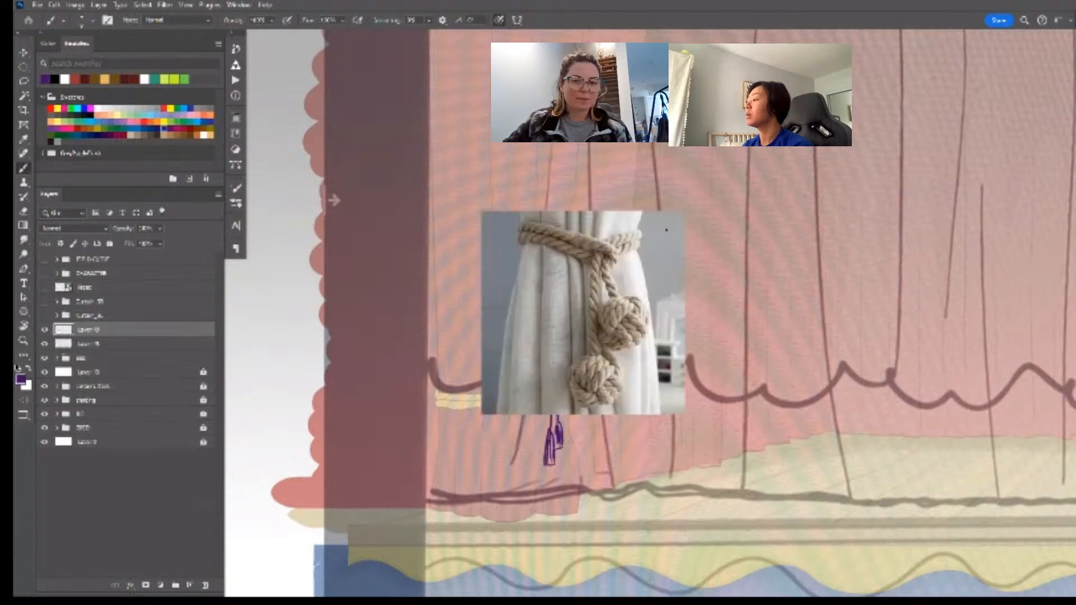
pyautogui.press('v')
pyautogui.moveTo(646, 289); pyautogui.dragTo(788, 224)
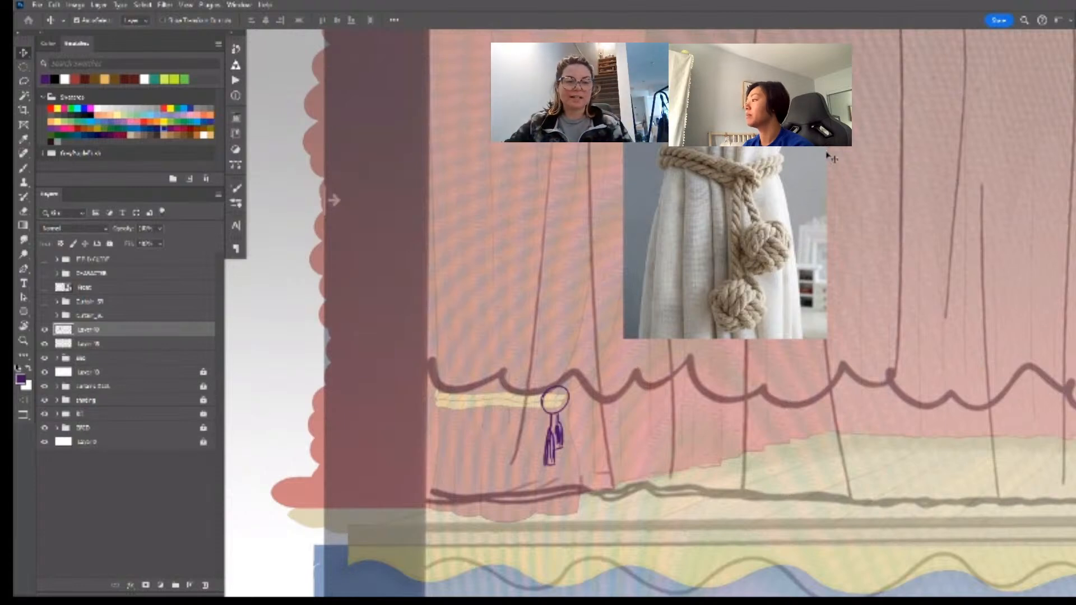
# - Replace the knotted-rope photo with the red theatre curtain reference photo, enlarged and placed beside the tassel sketch
pyautogui.press('Delete')
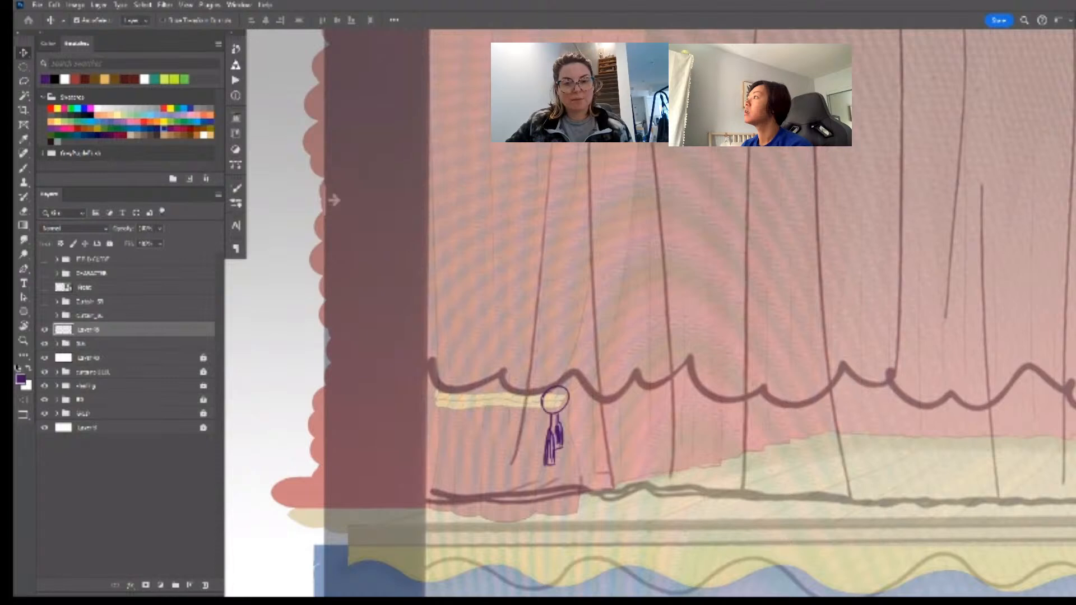
pyautogui.hotkey('ctrl', 'v')
pyautogui.hotkey('ctrl', 't')
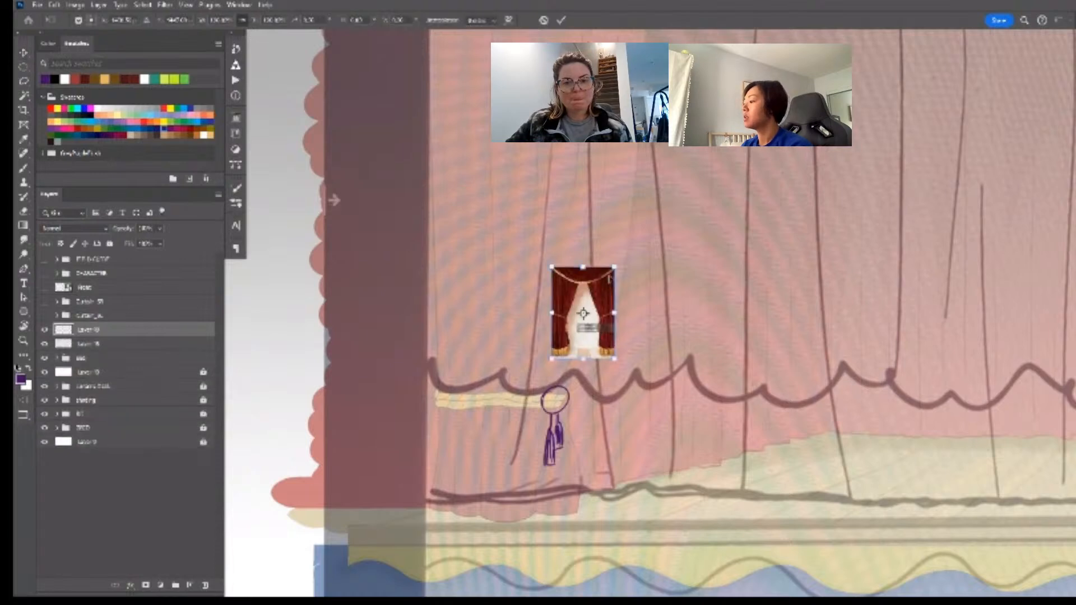
pyautogui.moveTo(614, 268); pyautogui.dragTo(777, 32)
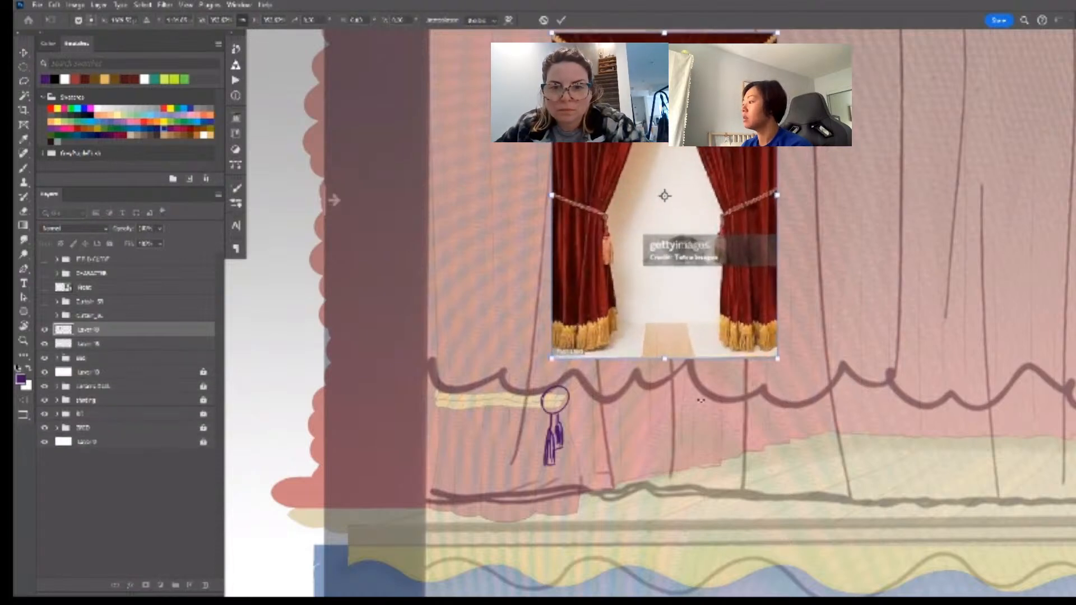
pyautogui.moveTo(777, 358); pyautogui.dragTo(870, 494)
pyautogui.moveTo(685, 371); pyautogui.dragTo(746, 413)
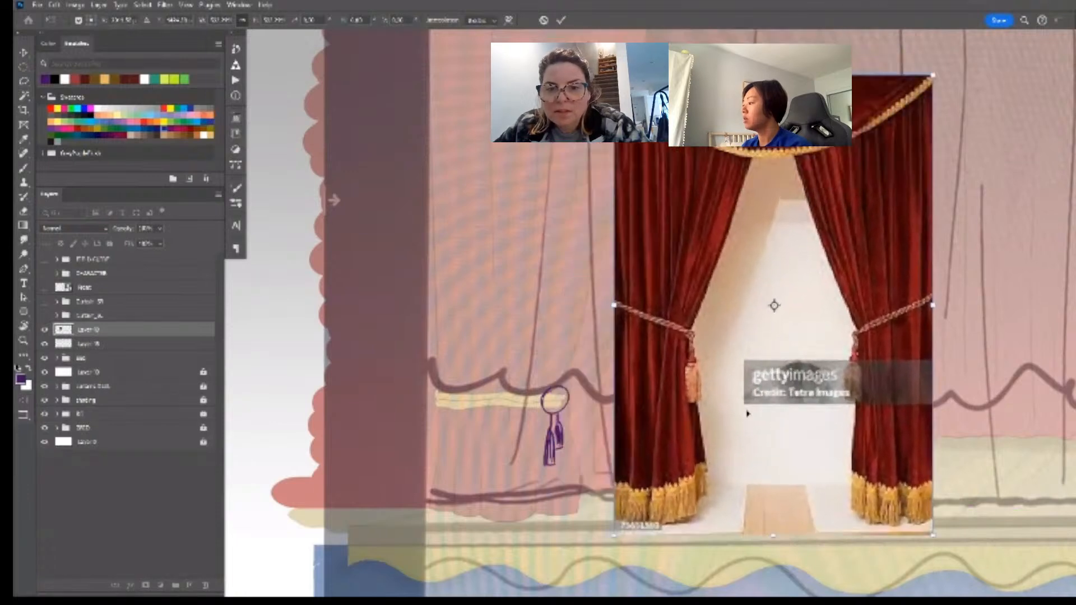
pyautogui.press('Return')
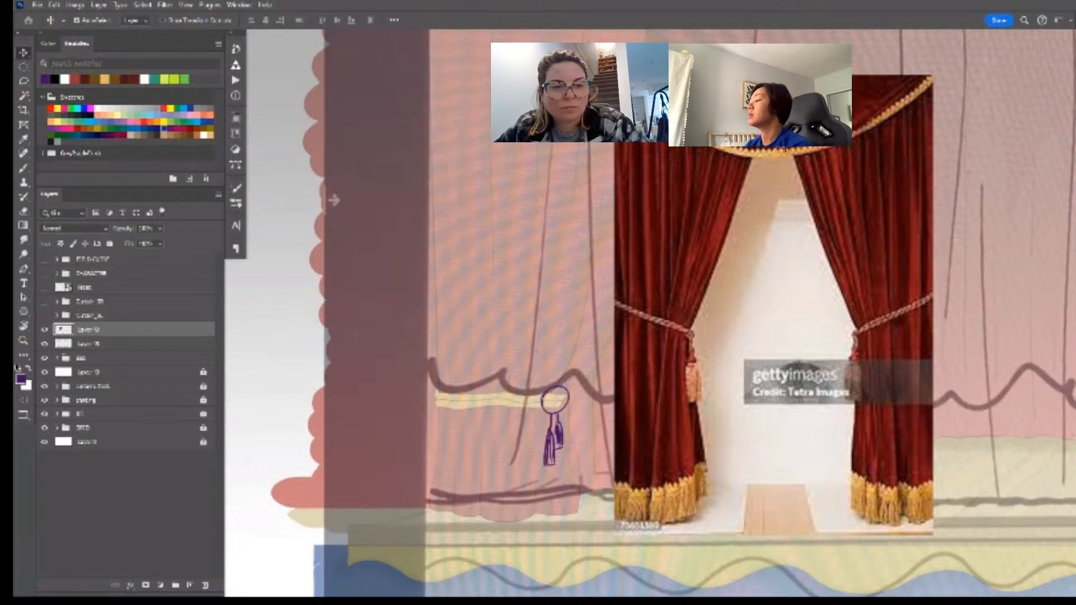
# - Delete the red curtain reference photo and raise the tassel sketch layer above the two curtain groups
pyautogui.press('Delete')
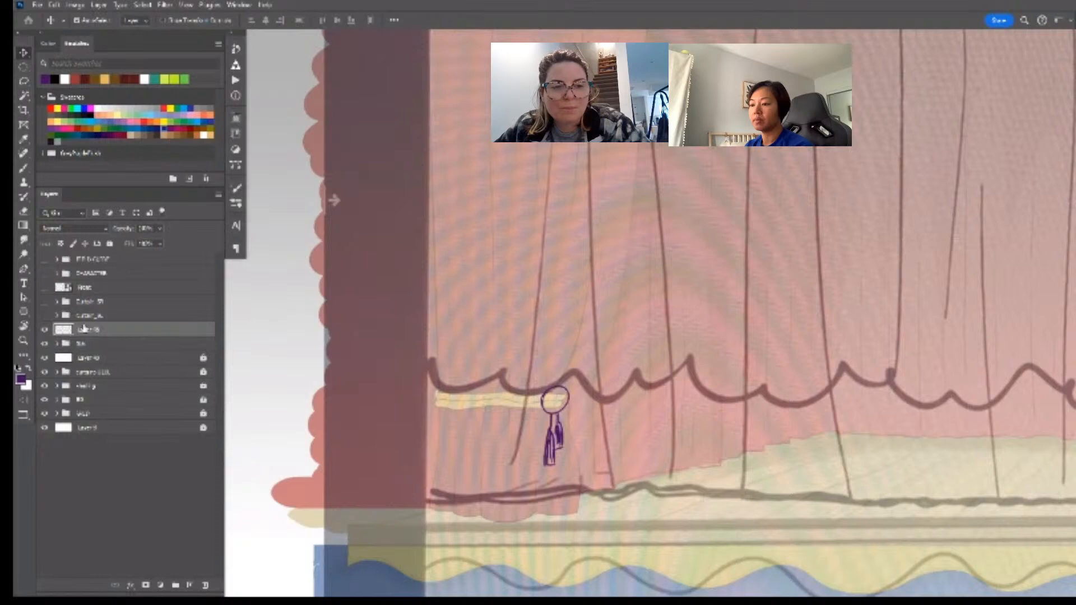
pyautogui.moveTo(84, 329); pyautogui.dragTo(73, 308)
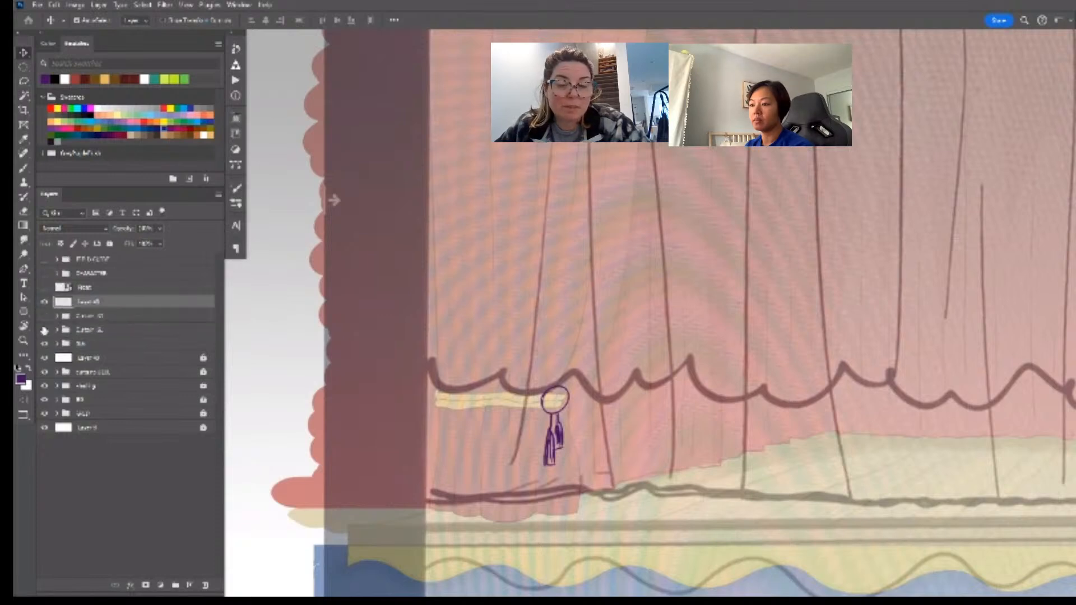
# - Show the left curtain's group and hide the yellow rope tieback inside it
pyautogui.click(44, 329)
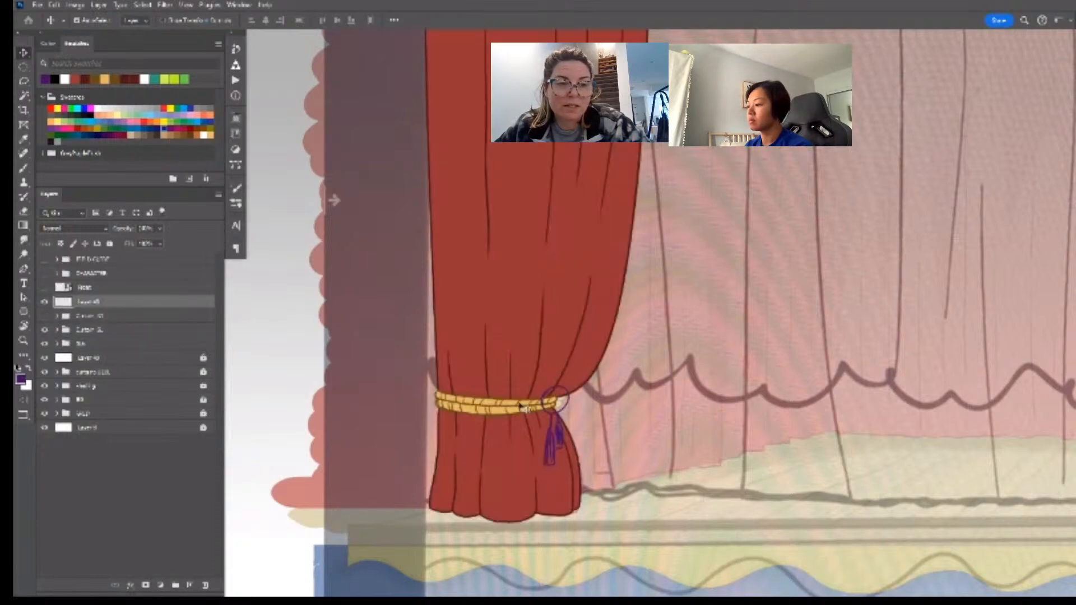
pyautogui.click(522, 407)
pyautogui.click(66, 344)
pyautogui.click(45, 345)
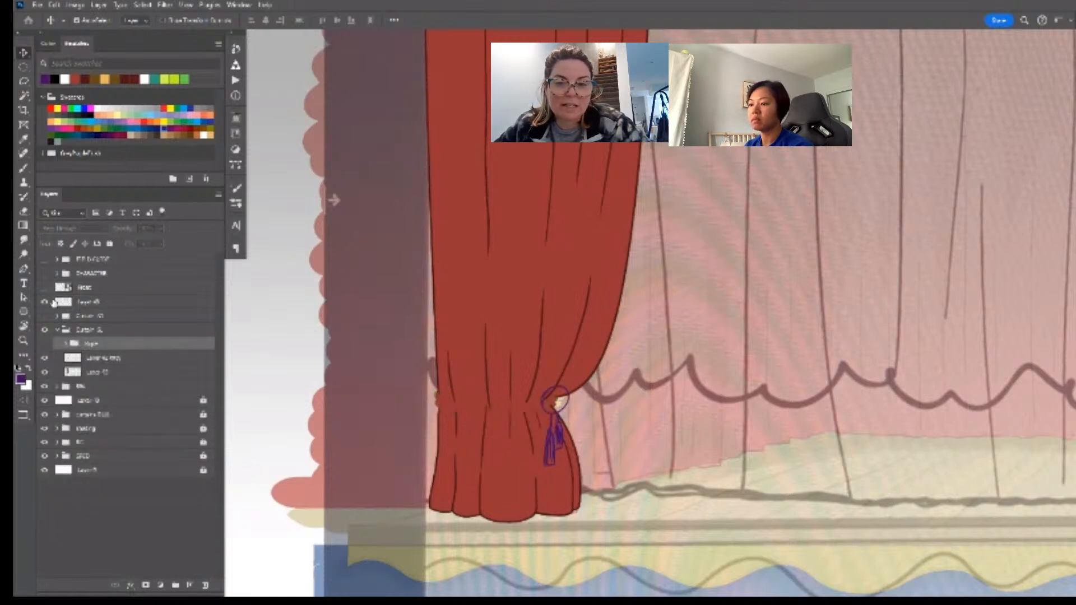
# - Add a layer beneath the tassel sketch and paint the ring and both tassels pale yellow on it
pyautogui.click(184, 306)
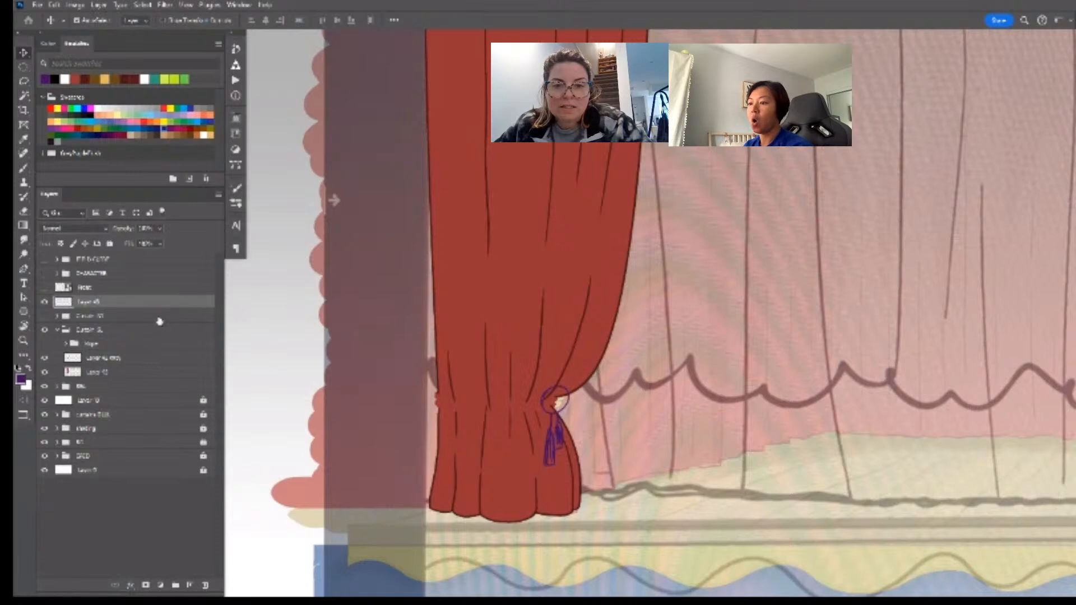
pyautogui.click(158, 317)
pyautogui.hotkey('ctrl', 'shift', 'alt', 'n')
pyautogui.press('i')
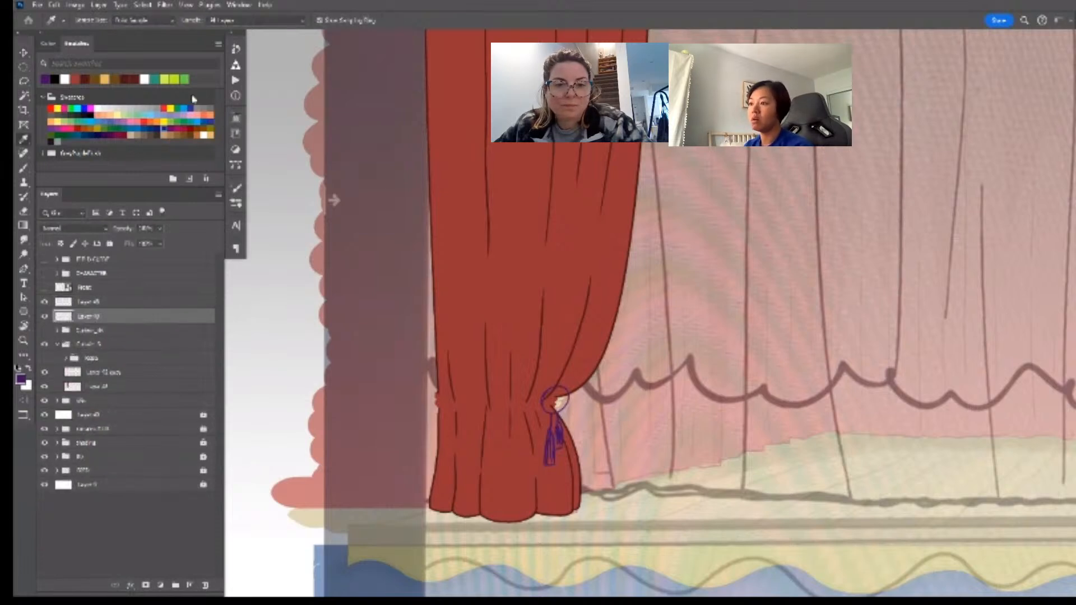
pyautogui.click(131, 114)
pyautogui.press('b')
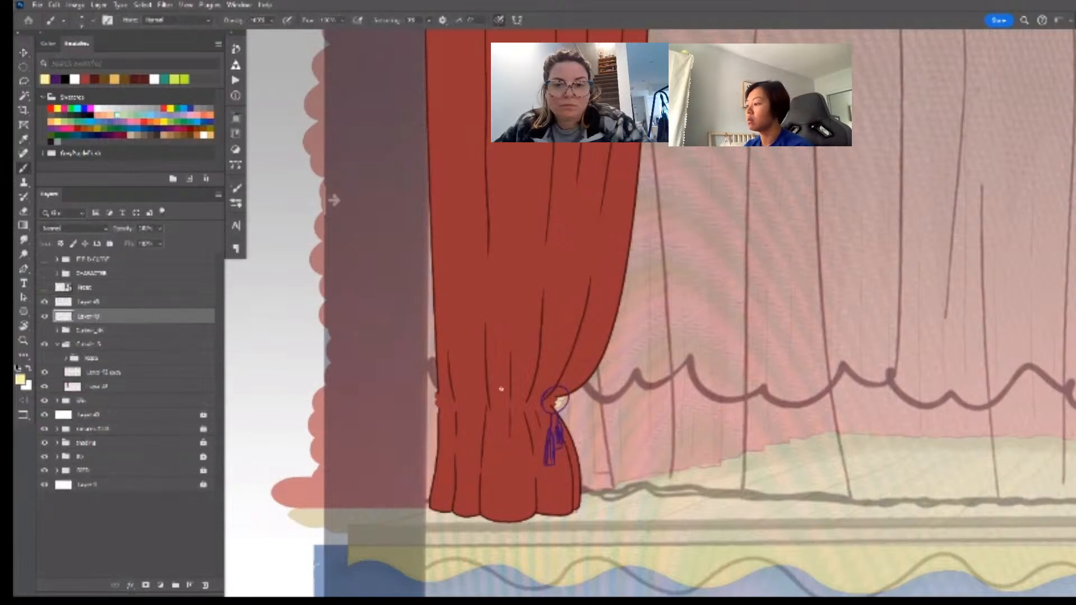
pyautogui.moveTo(555, 401); pyautogui.dragTo(554, 399)
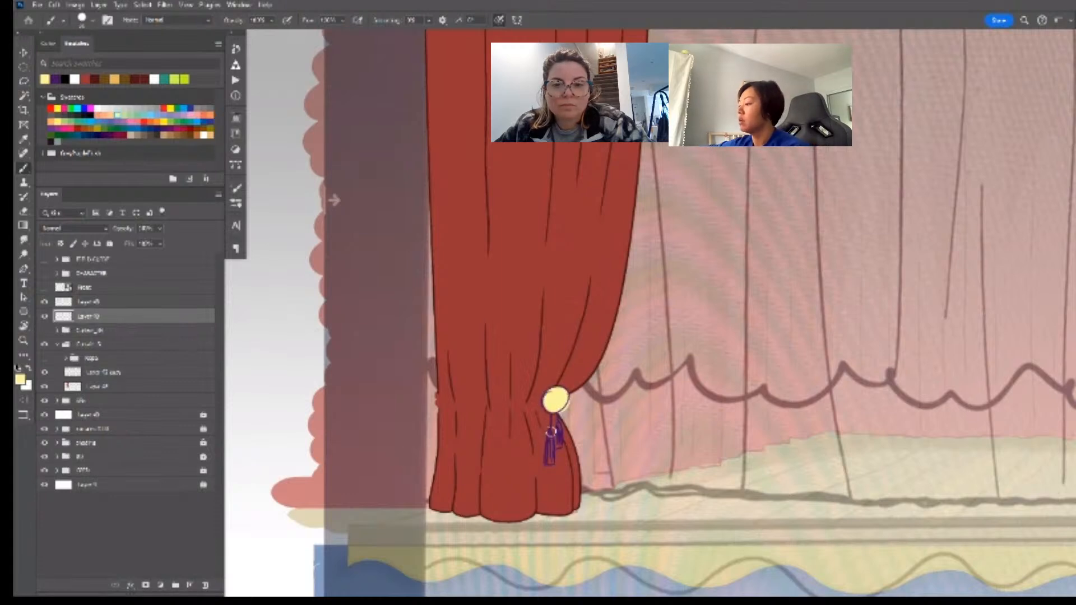
pyautogui.moveTo(547, 453); pyautogui.dragTo(558, 446)
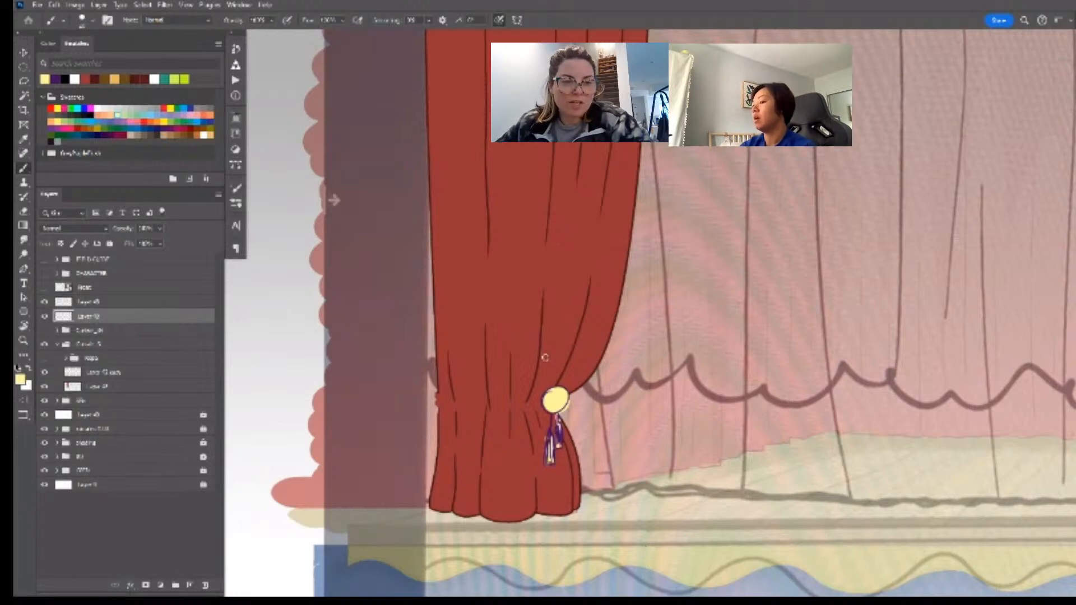
# - Reset the brush colours to a black foreground and white background for sketching over the left curtain
pyautogui.press('d')
pyautogui.press('x')
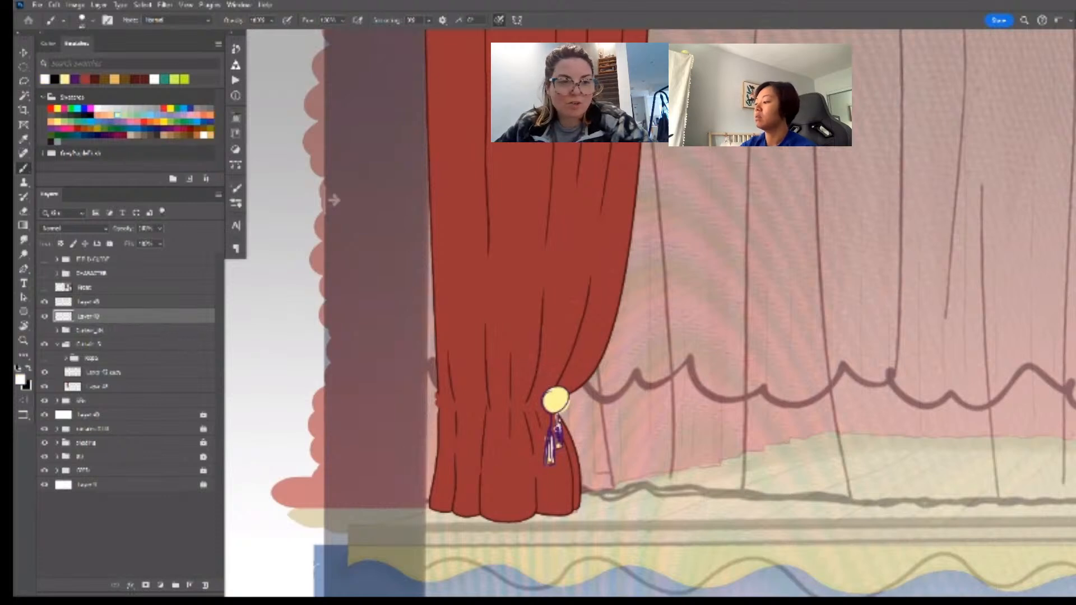
pyautogui.press('x')
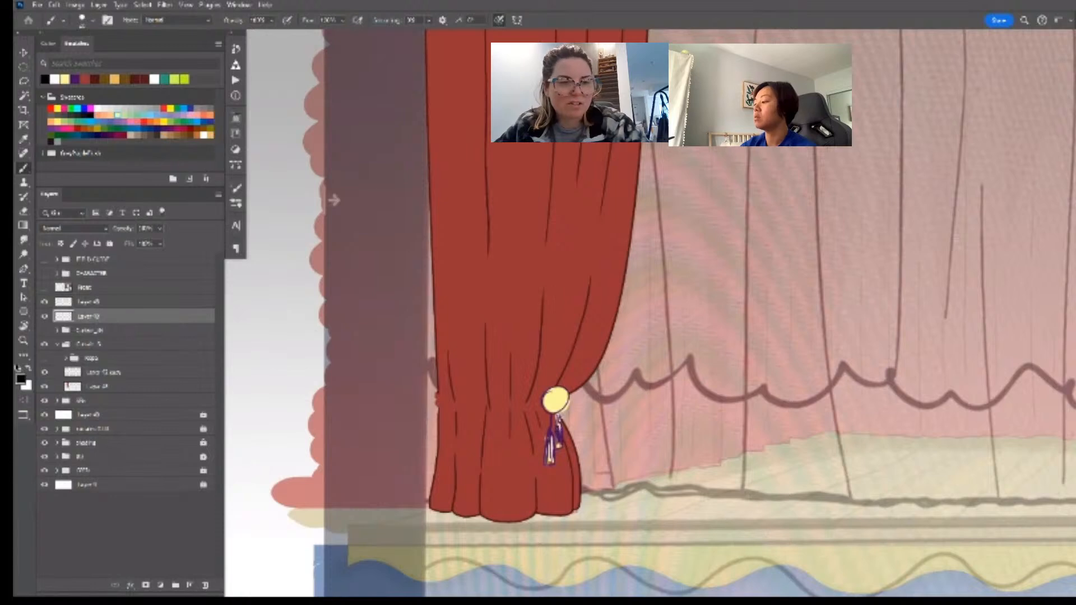
pyautogui.press('z')
pyautogui.moveTo(582, 412); pyautogui.dragTo(566, 415)
pyautogui.press('b')
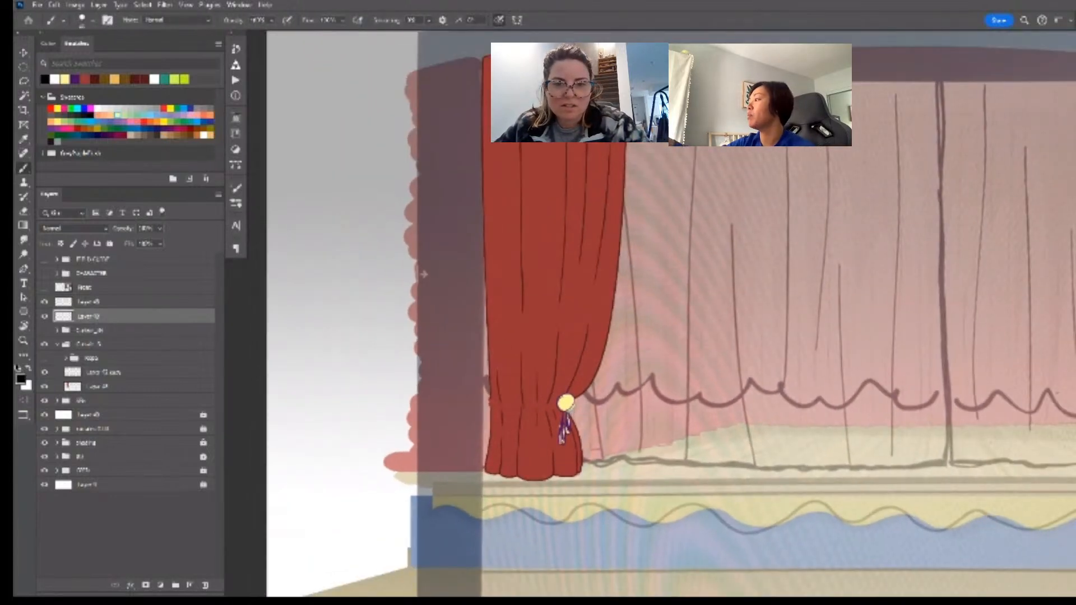
pyautogui.moveTo(641, 141)
pyautogui.mouseDown()
pyautogui.moveTo(614, 260)
pyautogui.moveTo(578, 332)
pyautogui.moveTo(517, 400)
pyautogui.mouseUp()
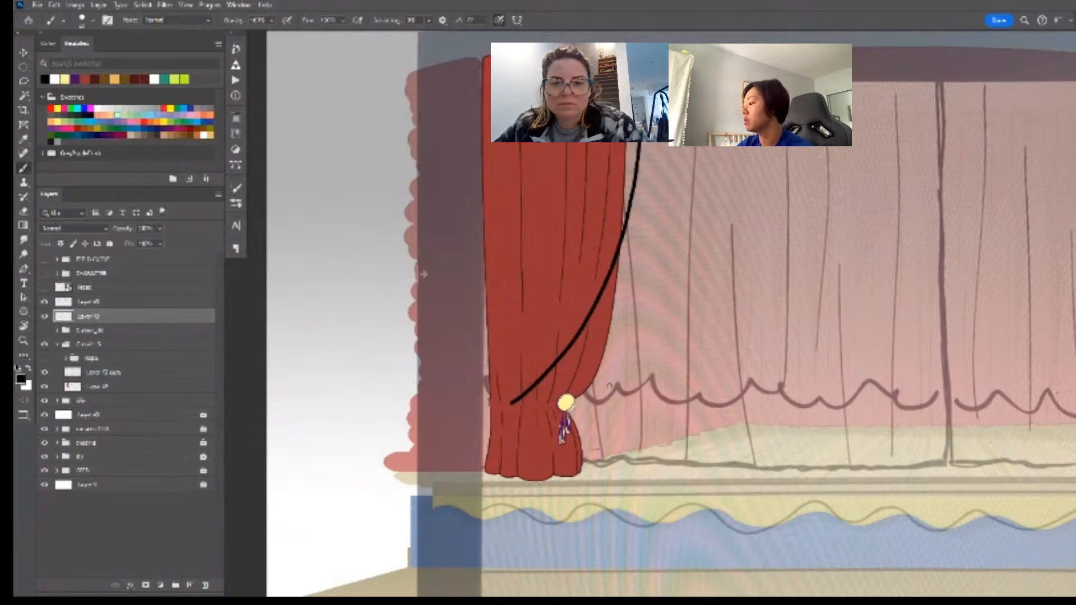
pyautogui.hotkey('ctrl', 'z')
pyautogui.moveTo(493, 401); pyautogui.dragTo(558, 402)
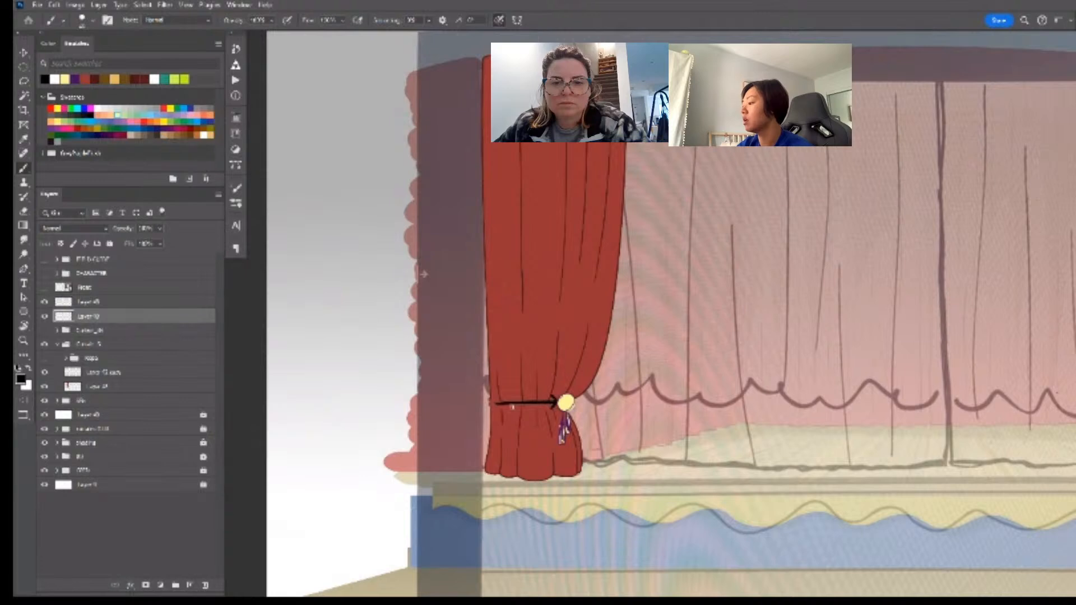
pyautogui.hotkey('ctrl', 'z')
pyautogui.moveTo(632, 140); pyautogui.dragTo(558, 371)
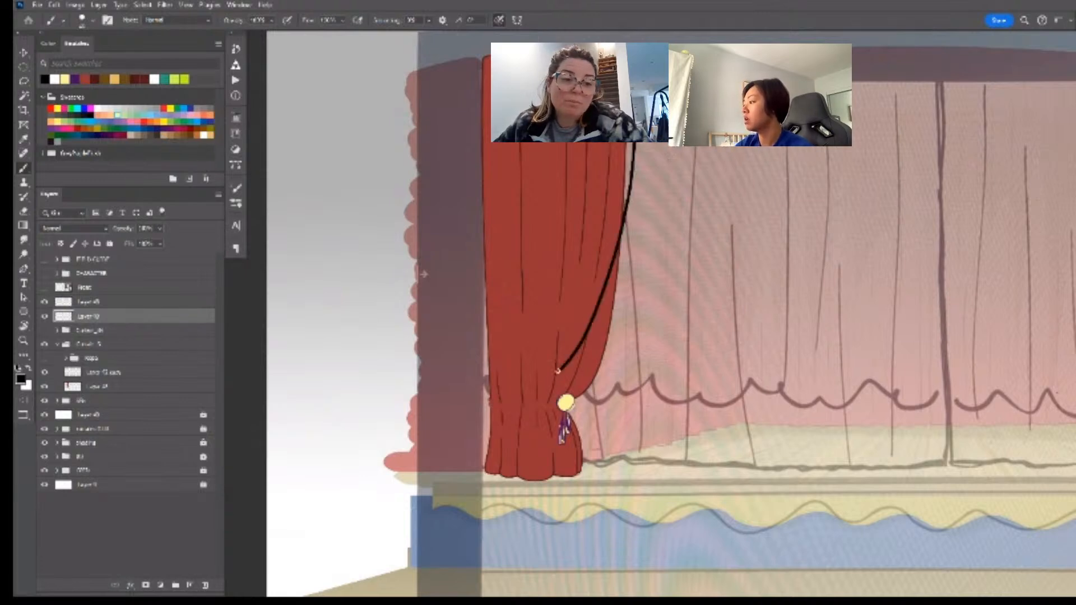
pyautogui.hotkey('ctrl', 'z')
# - Sketch the left curtain's inner edge in black, sweeping in to a gather point, with flared folds and hem below
pyautogui.moveTo(627, 142)
pyautogui.mouseDown()
pyautogui.moveTo(594, 350)
pyautogui.moveTo(529, 413)
pyautogui.moveTo(544, 465)
pyautogui.mouseUp()
pyautogui.hotkey('ctrl', 'z')
pyautogui.moveTo(531, 411)
pyautogui.mouseDown()
pyautogui.moveTo(546, 474)
pyautogui.moveTo(559, 451)
pyautogui.moveTo(562, 472)
pyautogui.mouseUp()
pyautogui.hotkey('ctrl', 'z')
pyautogui.hotkey('ctrl', 'z')
pyautogui.moveTo(491, 402)
pyautogui.mouseDown()
pyautogui.moveTo(489, 468)
pyautogui.moveTo(475, 479)
pyautogui.moveTo(559, 477)
pyautogui.mouseUp()
pyautogui.hotkey('ctrl', 'z')
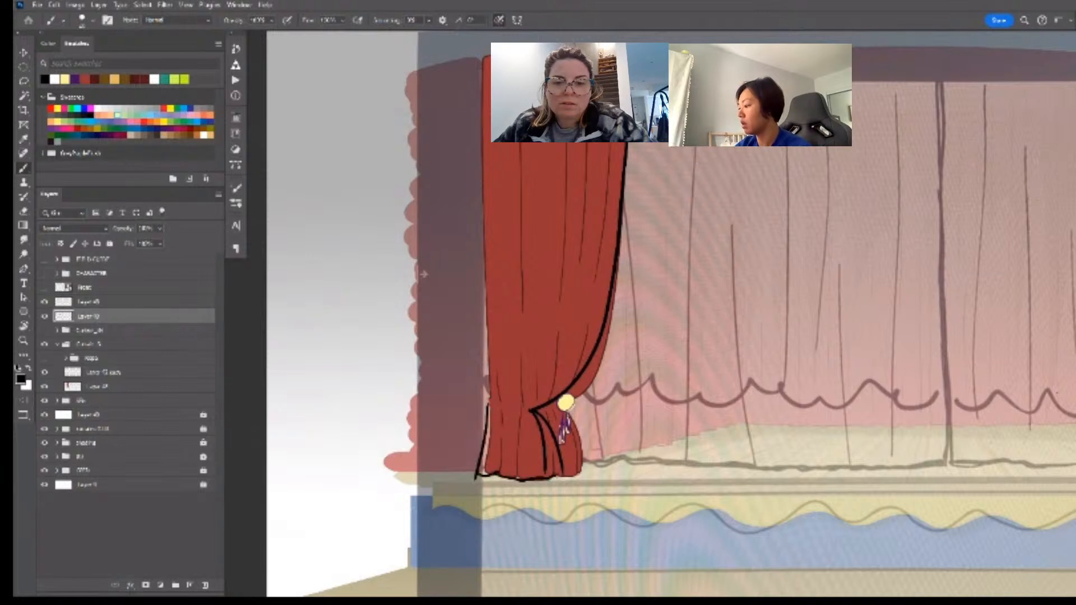
pyautogui.press('m')
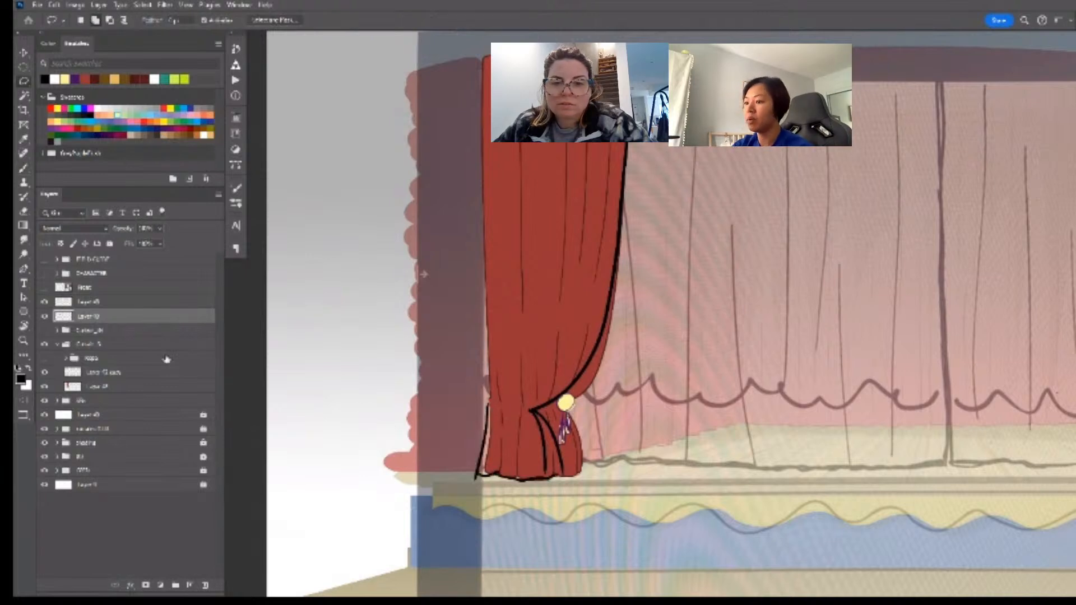
pyautogui.click(126, 304)
pyautogui.hotkey('ctrl', 't')
pyautogui.moveTo(568, 409); pyautogui.dragTo(532, 411)
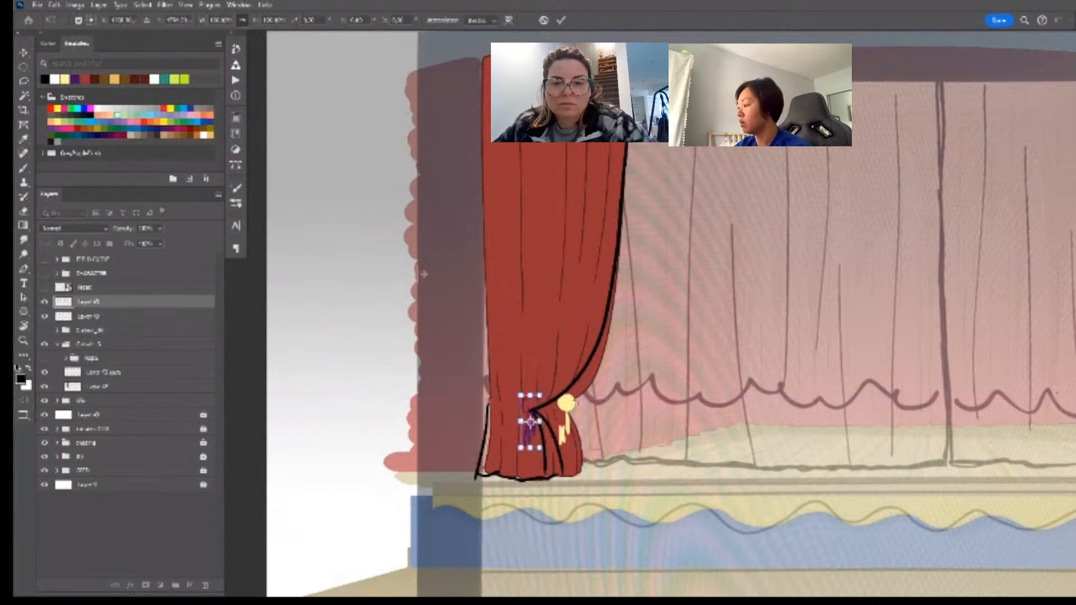
pyautogui.hotkey('ctrl', 'z')
pyautogui.press('Return')
# - Merge the two sketch layers and cut the yellow ring with its tassels onto a separate layer
pyautogui.keyDown('shift'); pyautogui.click(131, 317); pyautogui.keyUp('shift')
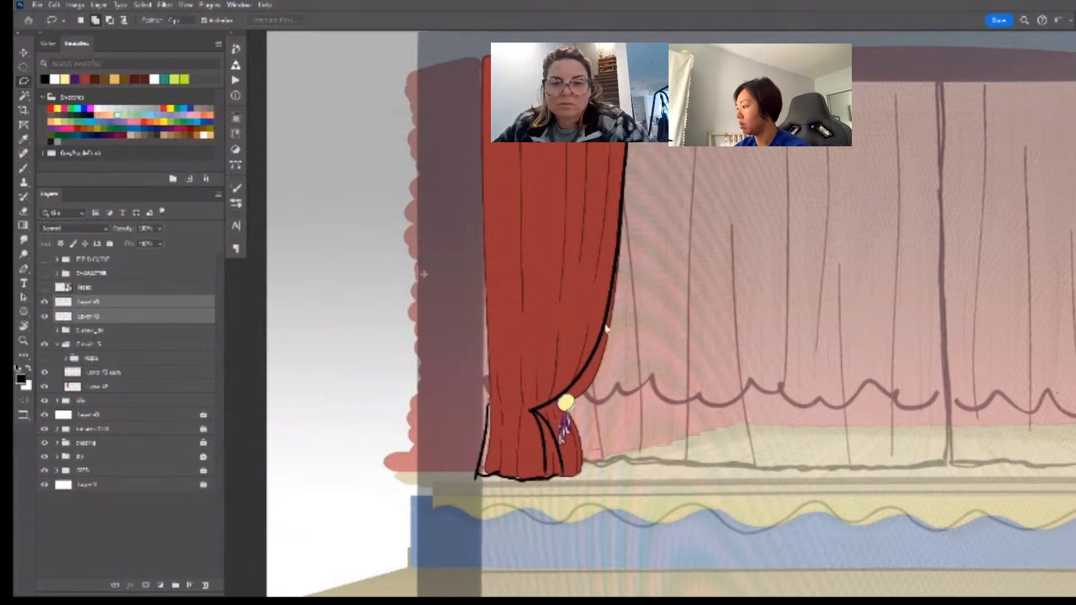
pyautogui.moveTo(579, 402)
pyautogui.mouseDown()
pyautogui.moveTo(559, 430)
pyautogui.moveTo(582, 404)
pyautogui.moveTo(548, 401)
pyautogui.moveTo(585, 395)
pyautogui.moveTo(566, 378)
pyautogui.moveTo(527, 383)
pyautogui.moveTo(536, 399)
pyautogui.mouseUp()
pyautogui.hotkey('ctrl', 'z')
pyautogui.hotkey('ctrl', 'z')
pyautogui.hotkey('ctrl', 'e')
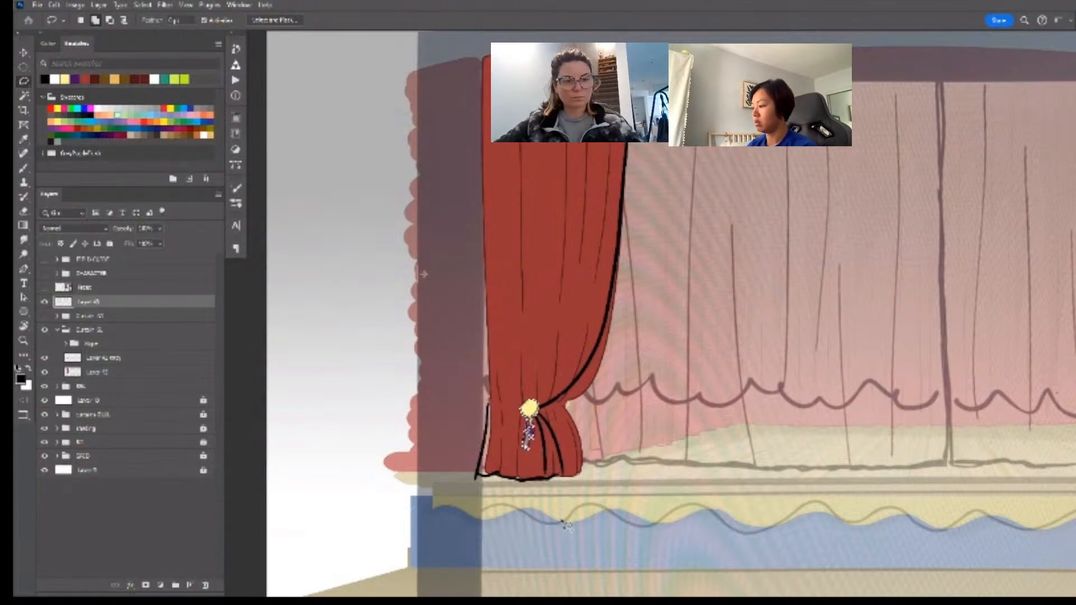
pyautogui.hotkey('ctrl', 'z')
pyautogui.hotkey('ctrl', 'shift', 'j')
pyautogui.press('v')
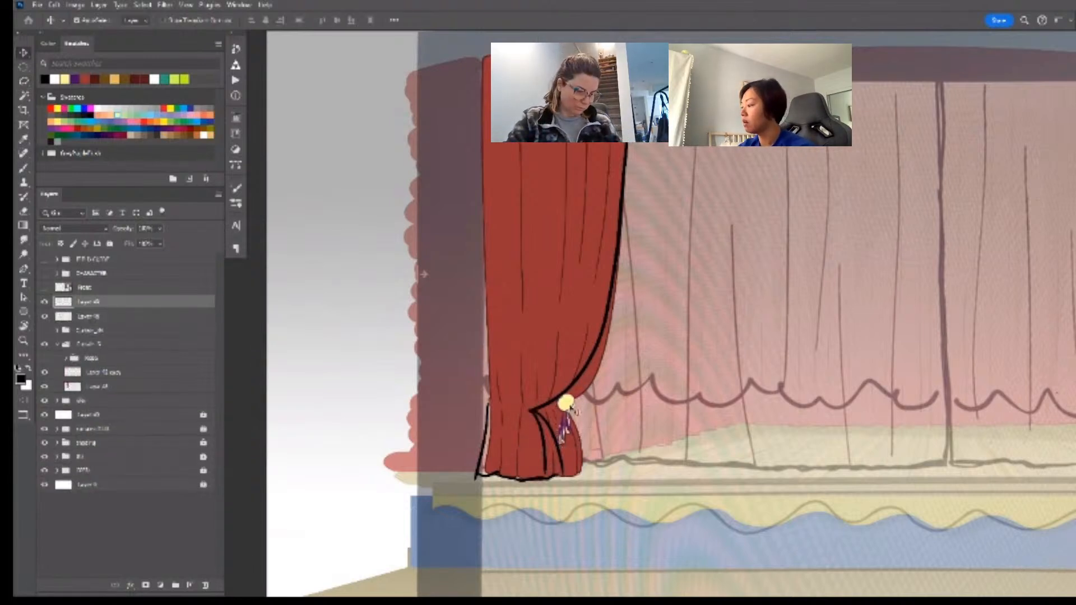
# - Move the ring and tassels onto the curtain's gather point and stretch the tassels down to the hem
pyautogui.moveTo(569, 412)
pyautogui.mouseDown()
pyautogui.moveTo(541, 401)
pyautogui.moveTo(524, 413)
pyautogui.moveTo(536, 424)
pyautogui.moveTo(524, 418)
pyautogui.moveTo(521, 495)
pyautogui.moveTo(519, 484)
pyautogui.mouseUp()
pyautogui.press('l')
pyautogui.hotkey('ctrl', 't')
pyautogui.press('Return')
pyautogui.hotkey('ctrl', 't')
pyautogui.press('Return')
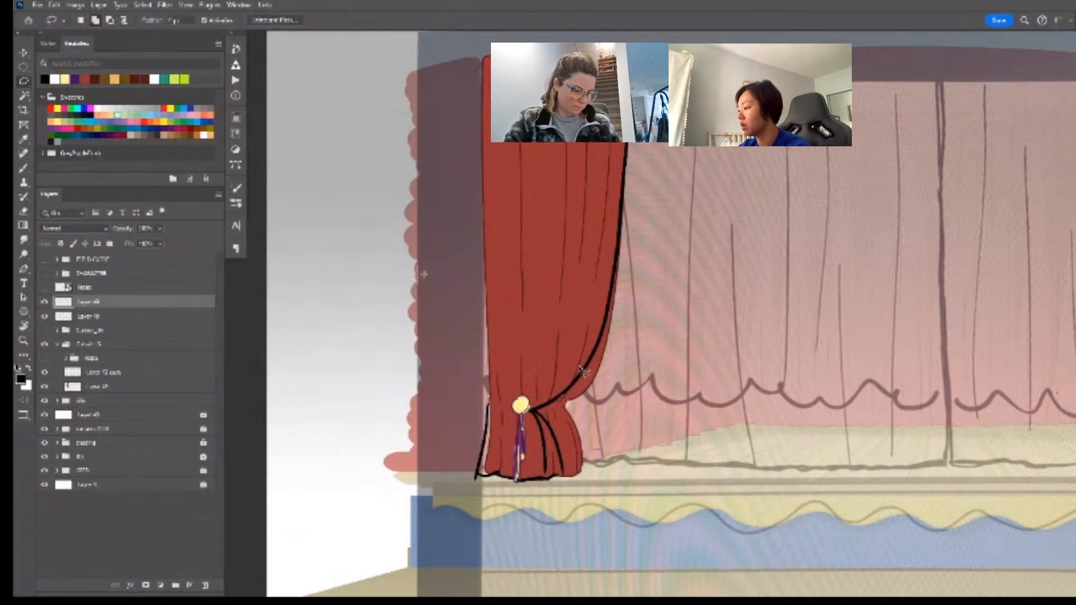
# - Draw the left curtain's outer edge in black on the outline layer, from the tieback height up to the top
pyautogui.press('v')
pyautogui.hotkey('alt', '[')
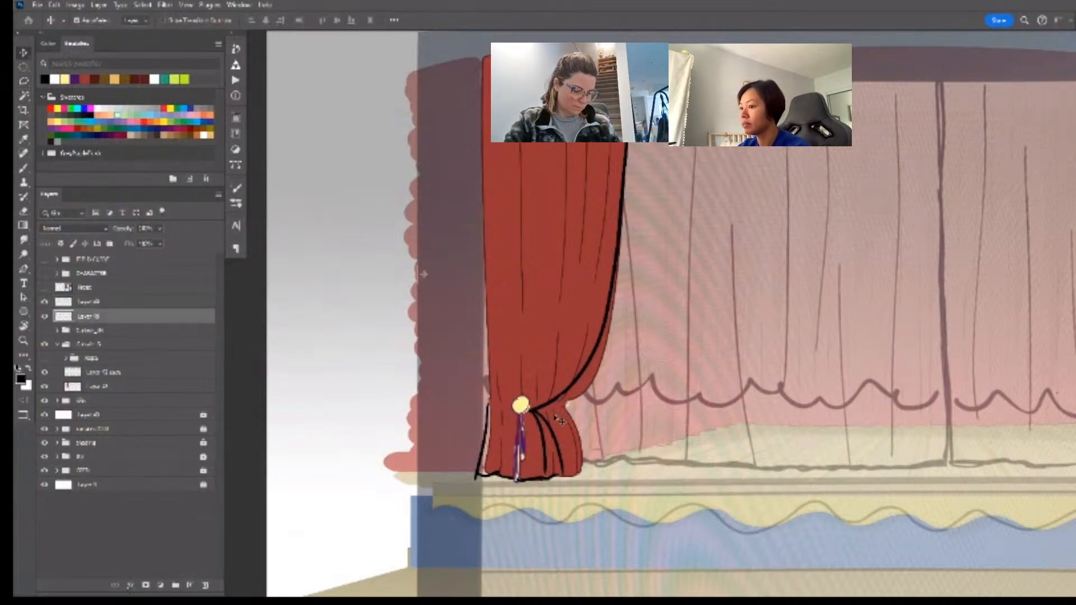
pyautogui.press('b')
pyautogui.moveTo(488, 399); pyautogui.dragTo(476, 57)
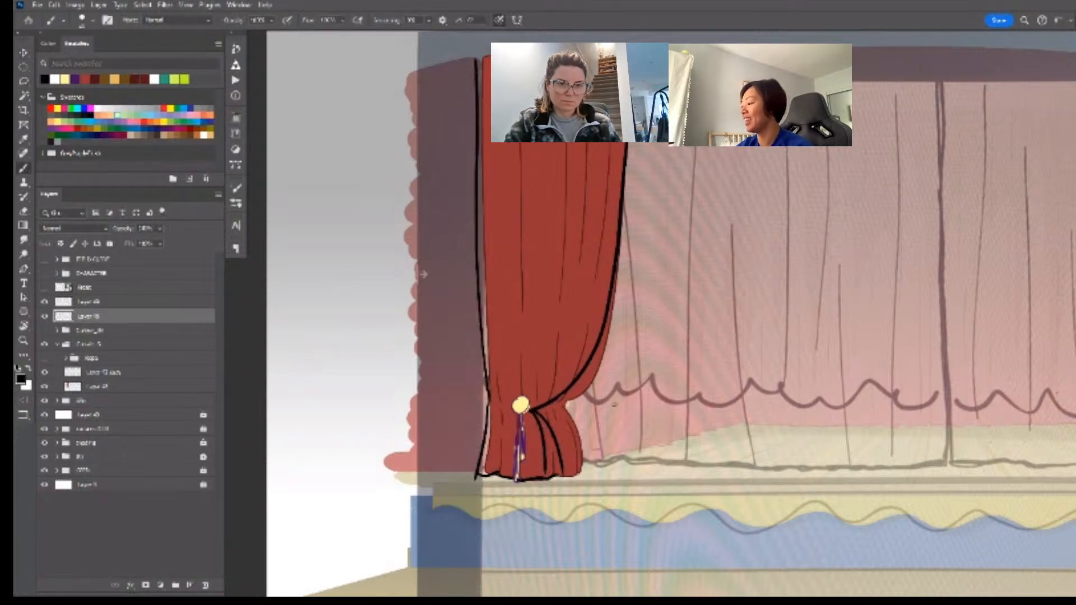
# - Sketch black fold lines down the left curtain that converge on the yellow ring
pyautogui.moveTo(531, 400)
pyautogui.mouseDown()
pyautogui.moveTo(549, 378)
pyautogui.moveTo(604, 169)
pyautogui.moveTo(569, 264)
pyautogui.mouseUp()
pyautogui.hotkey('ctrl', 'z')
pyautogui.moveTo(578, 145); pyautogui.dragTo(537, 386)
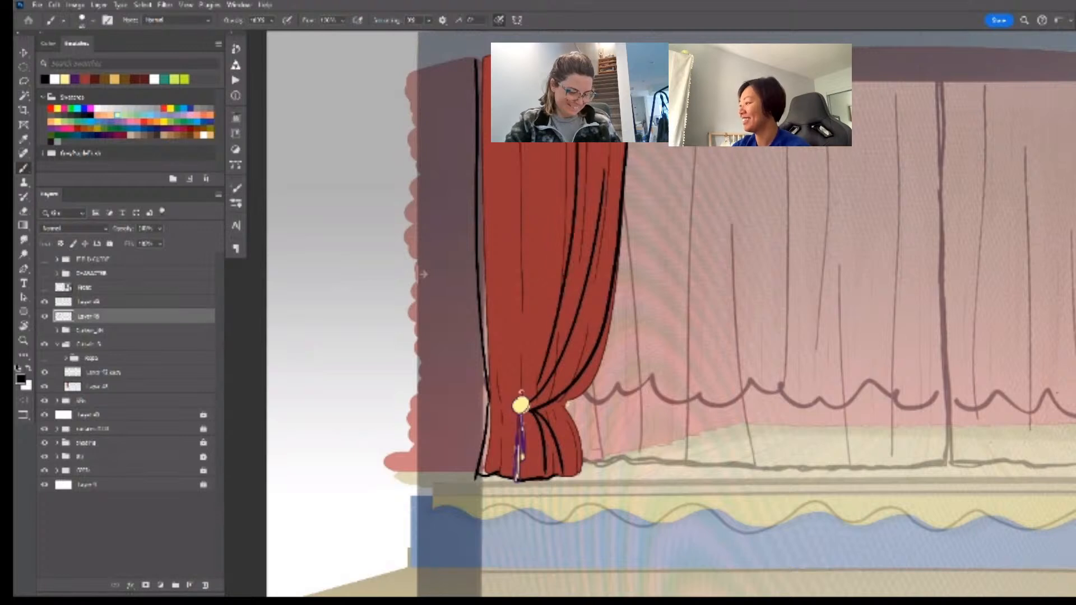
pyautogui.moveTo(536, 147); pyautogui.dragTo(525, 369)
pyautogui.moveTo(510, 252); pyautogui.dragTo(500, 361)
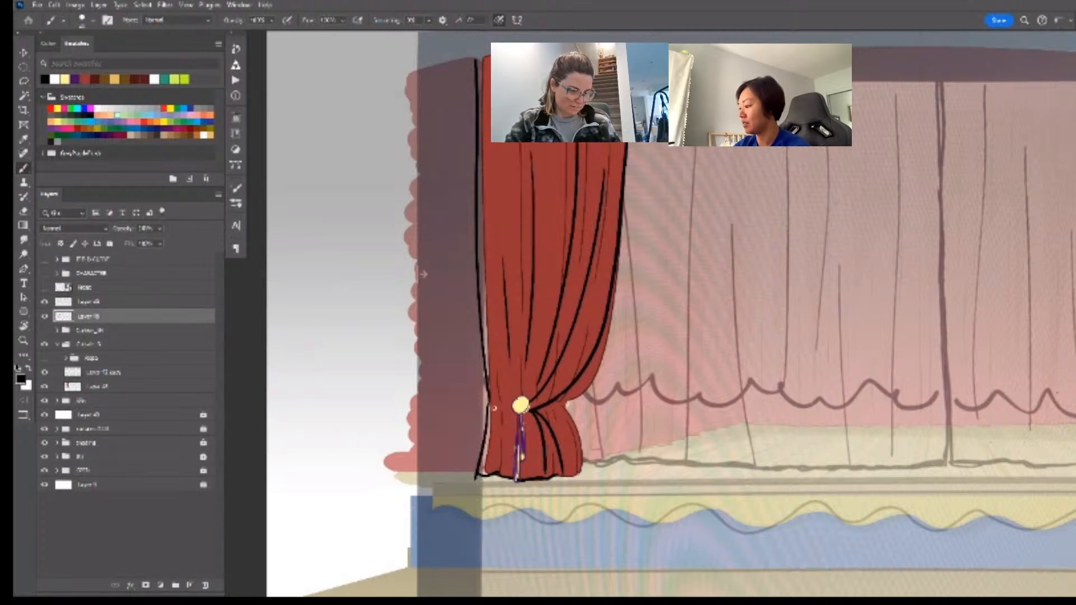
pyautogui.moveTo(488, 304); pyautogui.dragTo(507, 397)
pyautogui.hotkey('ctrl', 'z')
pyautogui.moveTo(488, 280); pyautogui.dragTo(506, 393)
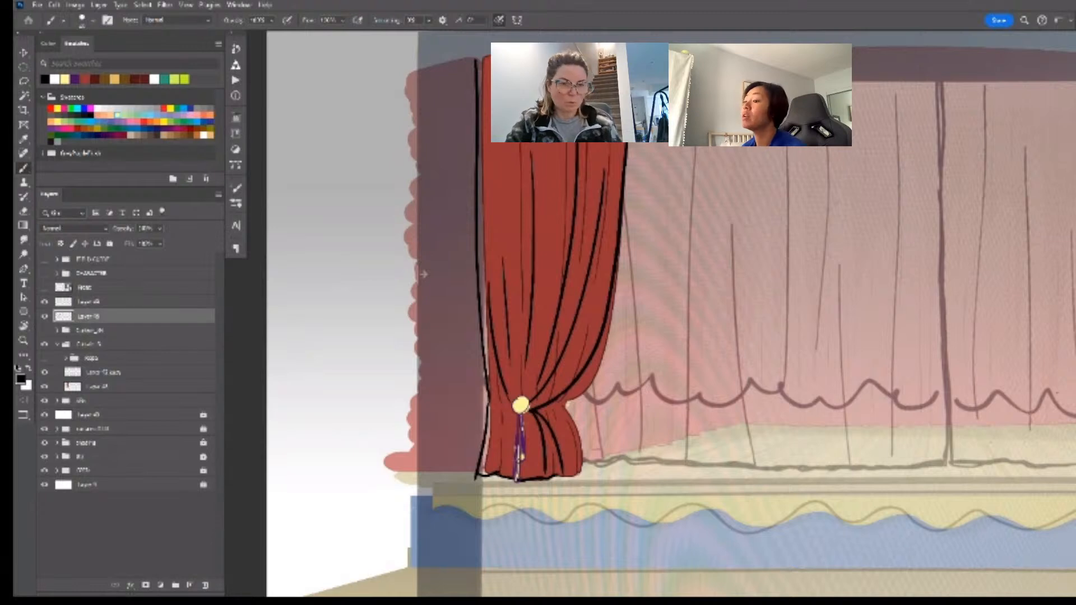
# - Outline the closed left curtain's centre edge and hem, and sketch a ring with tassel lines near its lower inner corner
pyautogui.moveTo(886, 405); pyautogui.dragTo(802, 399)
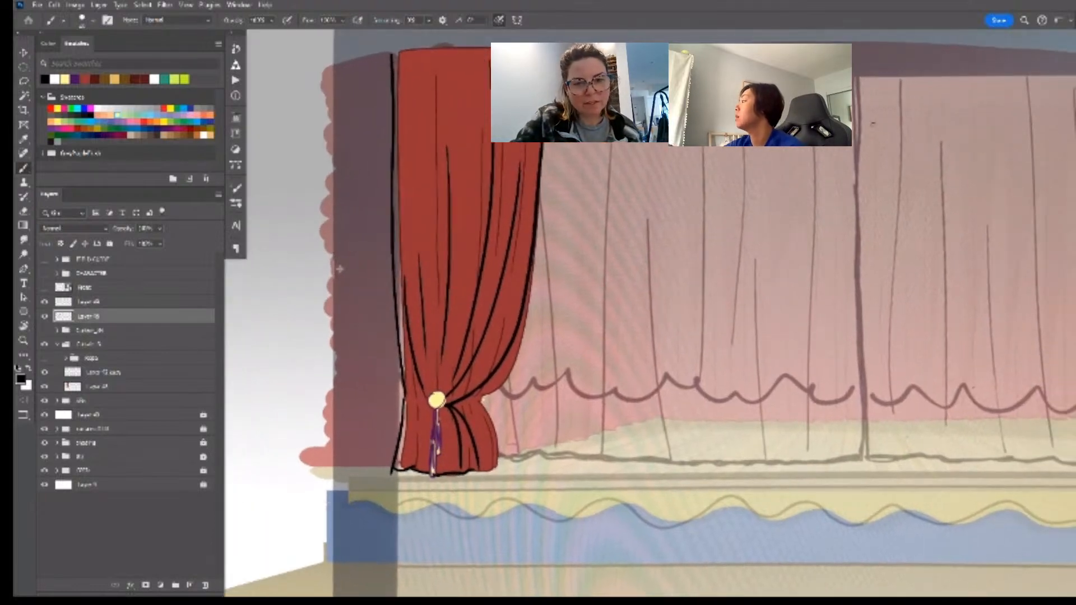
pyautogui.moveTo(855, 84)
pyautogui.mouseDown()
pyautogui.moveTo(846, 455)
pyautogui.moveTo(729, 463)
pyautogui.moveTo(501, 453)
pyautogui.mouseUp()
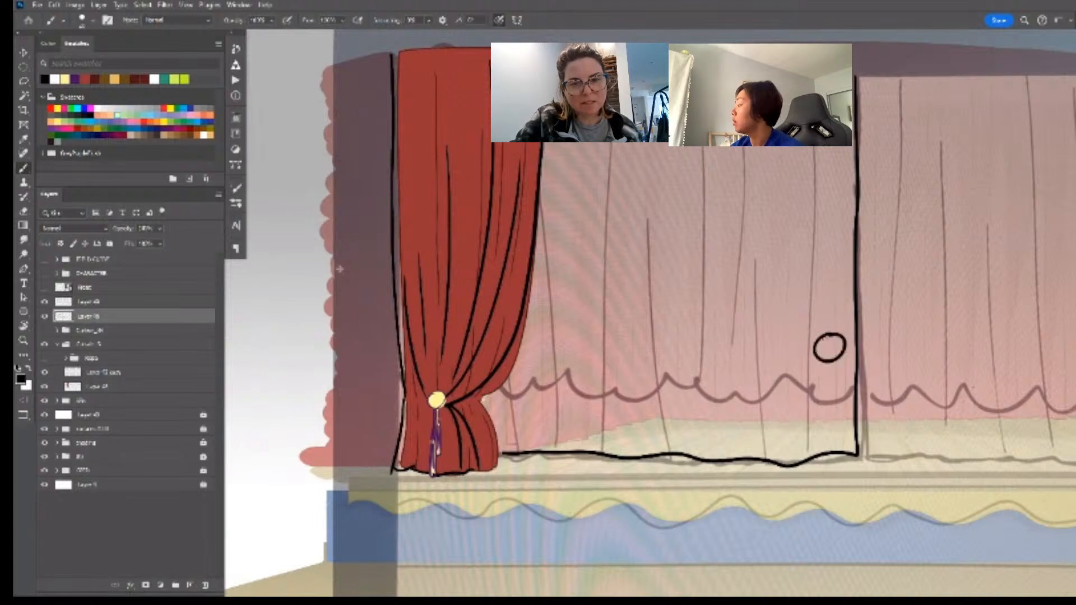
pyautogui.moveTo(455, 403)
pyautogui.mouseDown()
pyautogui.moveTo(799, 403)
pyautogui.moveTo(842, 392)
pyautogui.moveTo(821, 387)
pyautogui.moveTo(822, 436)
pyautogui.mouseUp()
pyautogui.hotkey('ctrl', 'z')
pyautogui.moveTo(833, 401); pyautogui.dragTo(832, 430)
pyautogui.moveTo(840, 397); pyautogui.dragTo(841, 423)
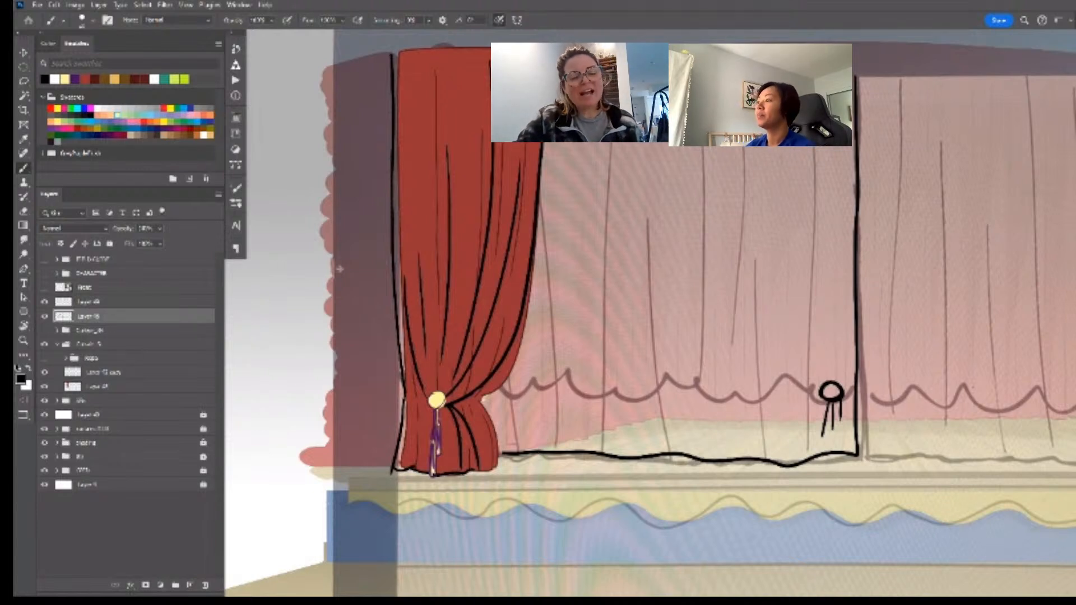
# - Hide the two tieback sketch layers and show the yellow rope in the left curtain's group
pyautogui.press('v')
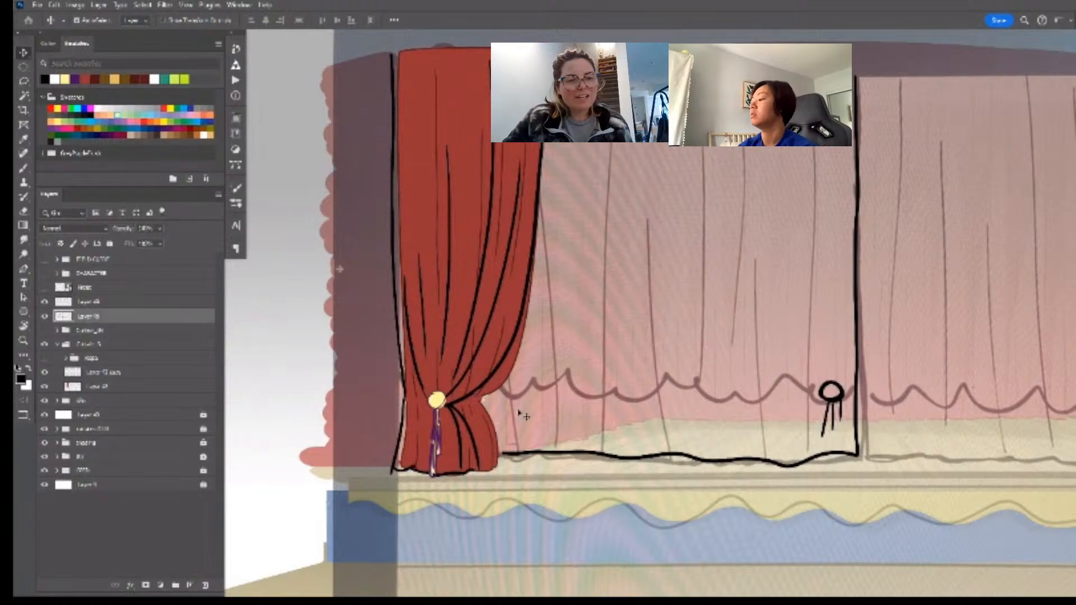
pyautogui.press('b')
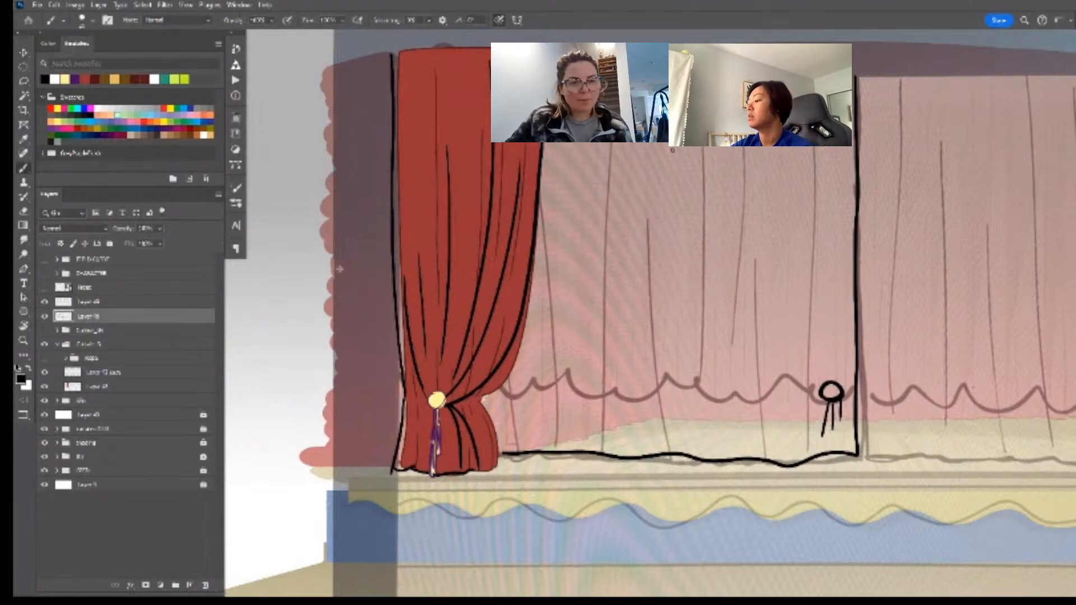
pyautogui.moveTo(44, 303); pyautogui.dragTo(44, 316)
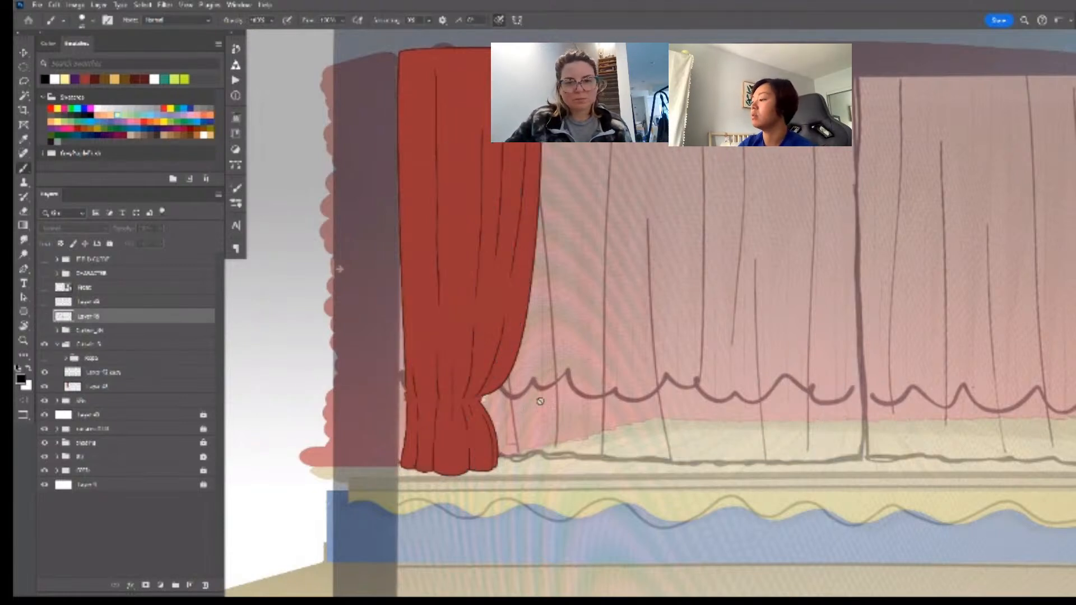
pyautogui.click(44, 358)
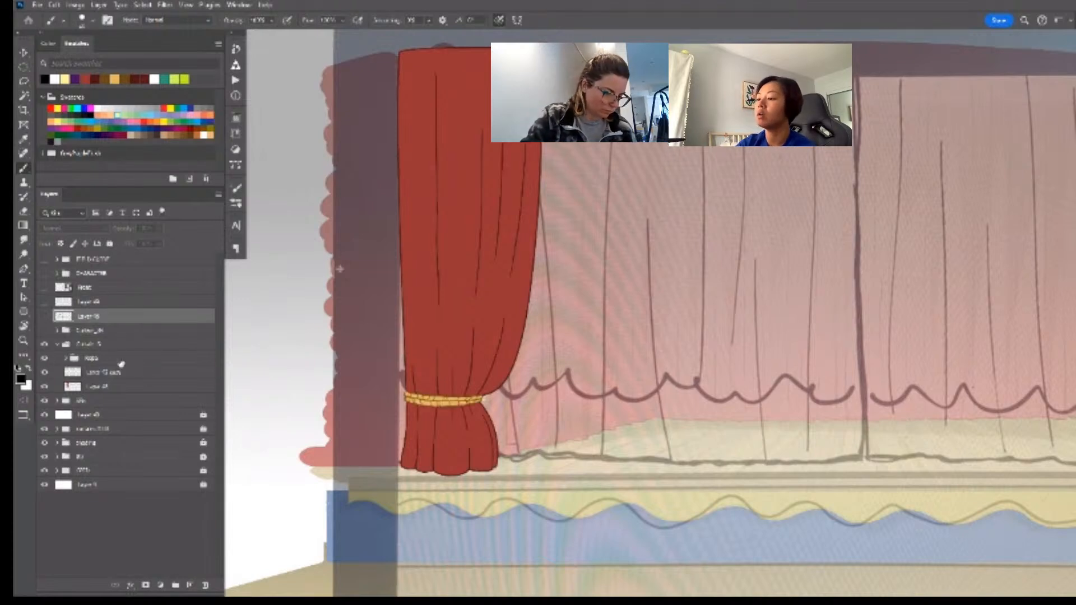
# - Outline the left curtain's rope in black on a new layer above the rope group and narrow the outline to fit the rope
pyautogui.click(113, 357)
pyautogui.hotkey('ctrl', 'shift', 'alt', 'n')
pyautogui.moveTo(496, 335); pyautogui.dragTo(800, 335)
pyautogui.moveTo(499, 340)
pyautogui.mouseDown()
pyautogui.moveTo(785, 344)
pyautogui.moveTo(799, 333)
pyautogui.moveTo(602, 418)
pyautogui.moveTo(664, 407)
pyautogui.moveTo(606, 423)
pyautogui.moveTo(410, 409)
pyautogui.moveTo(418, 419)
pyautogui.moveTo(506, 424)
pyautogui.moveTo(491, 409)
pyautogui.mouseUp()
pyautogui.hotkey('ctrl', 't')
pyautogui.press('Return')
pyautogui.hotkey('ctrl', 't')
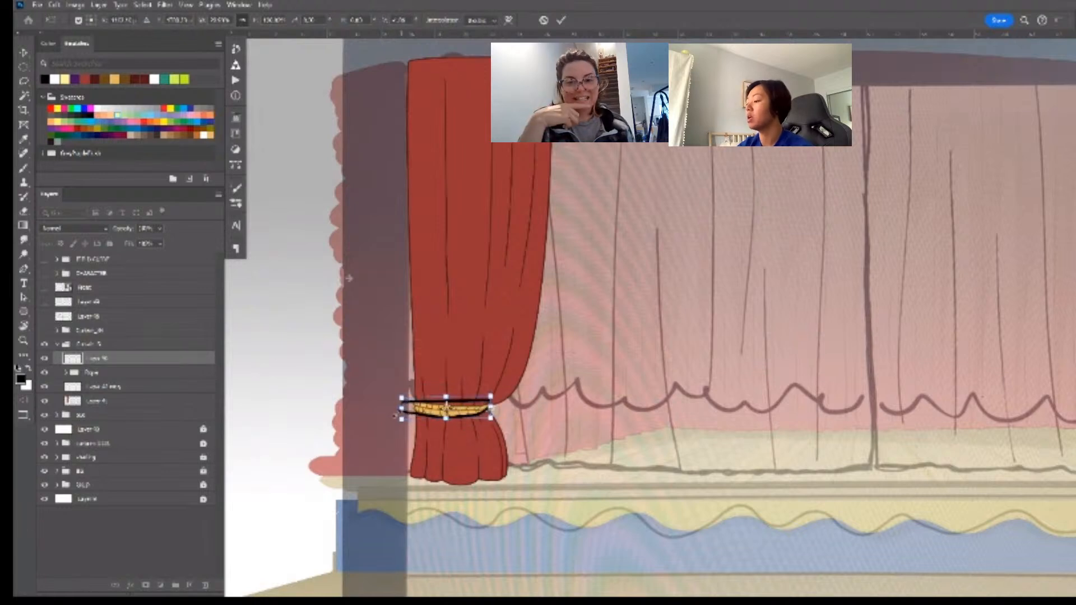
pyautogui.moveTo(401, 410); pyautogui.dragTo(410, 409)
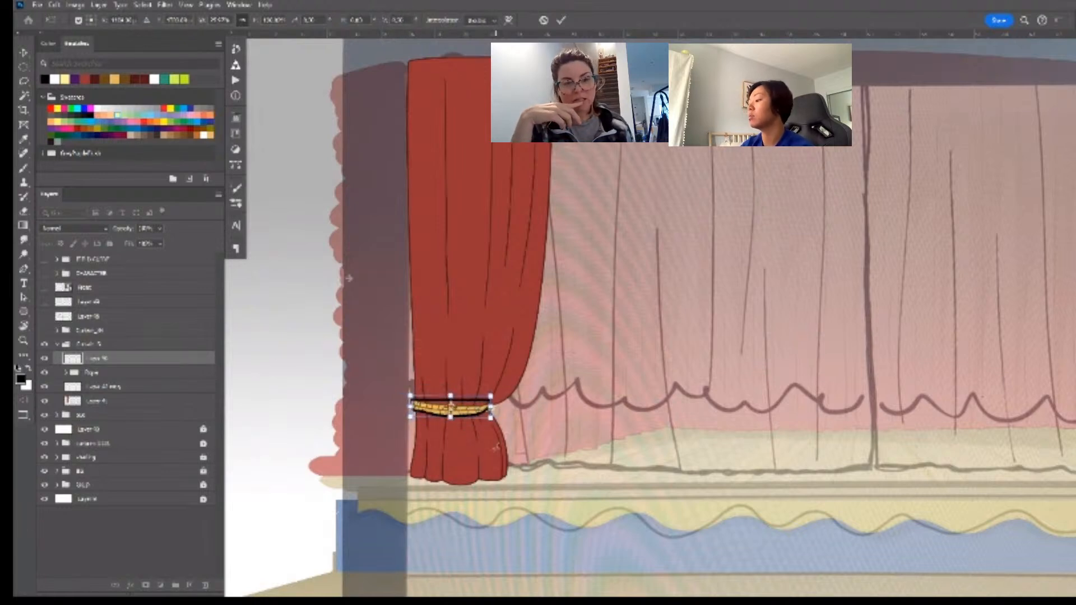
pyautogui.press('Return')
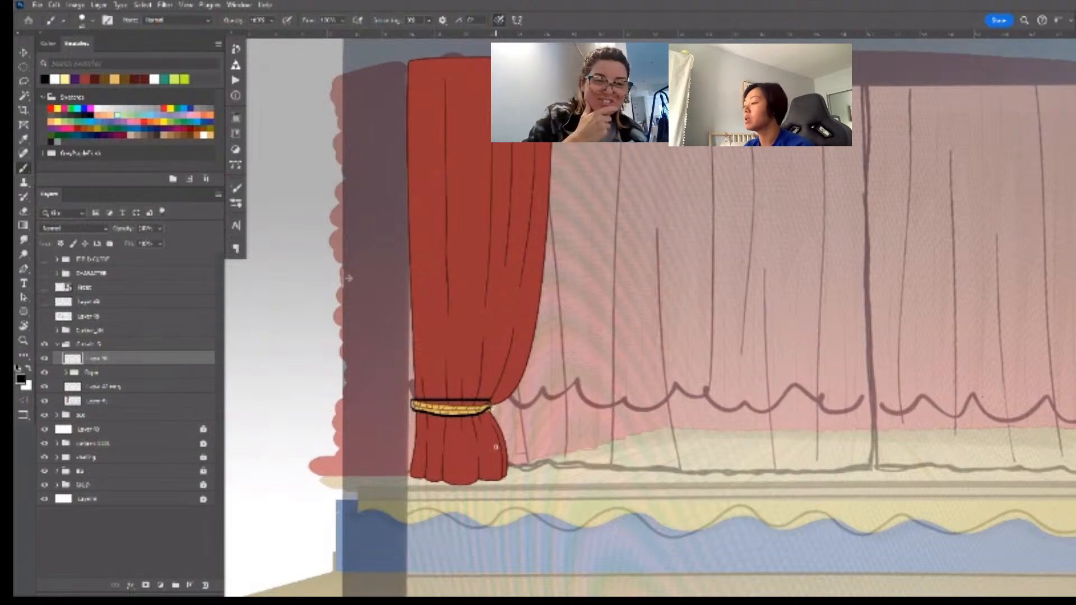
# - Hide the rope outline and sketch a black ring with hanging tassels on a new layer at the rope's inner end
pyautogui.press('v')
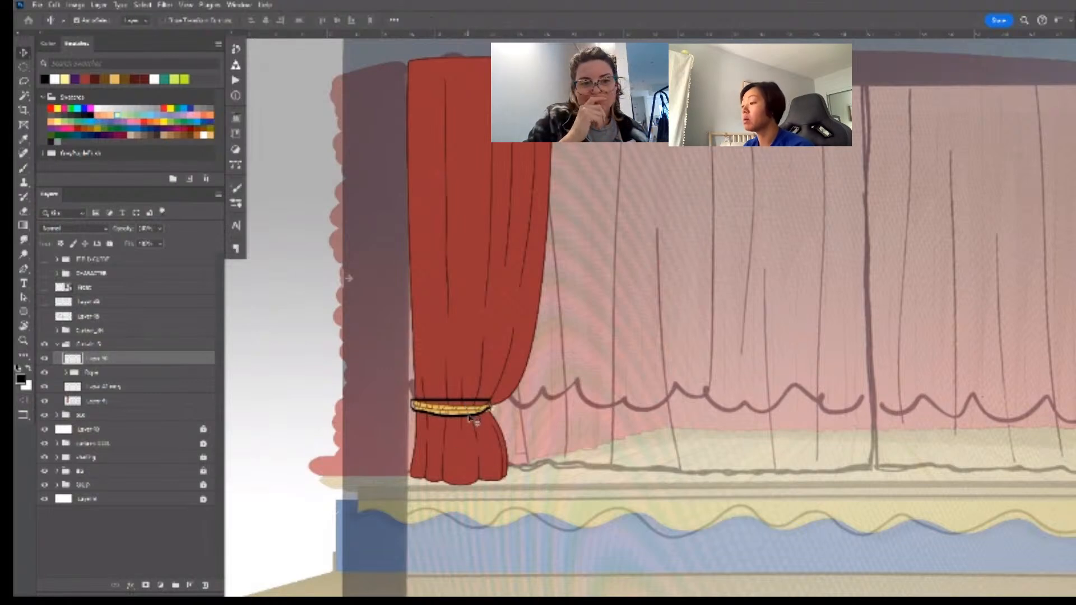
pyautogui.click(45, 359)
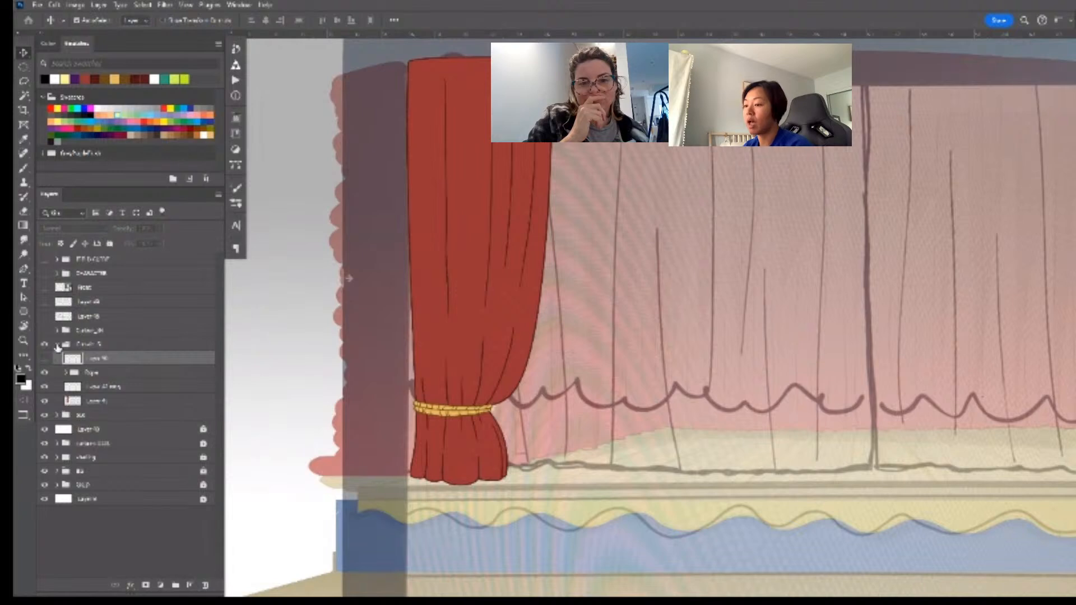
pyautogui.press('b')
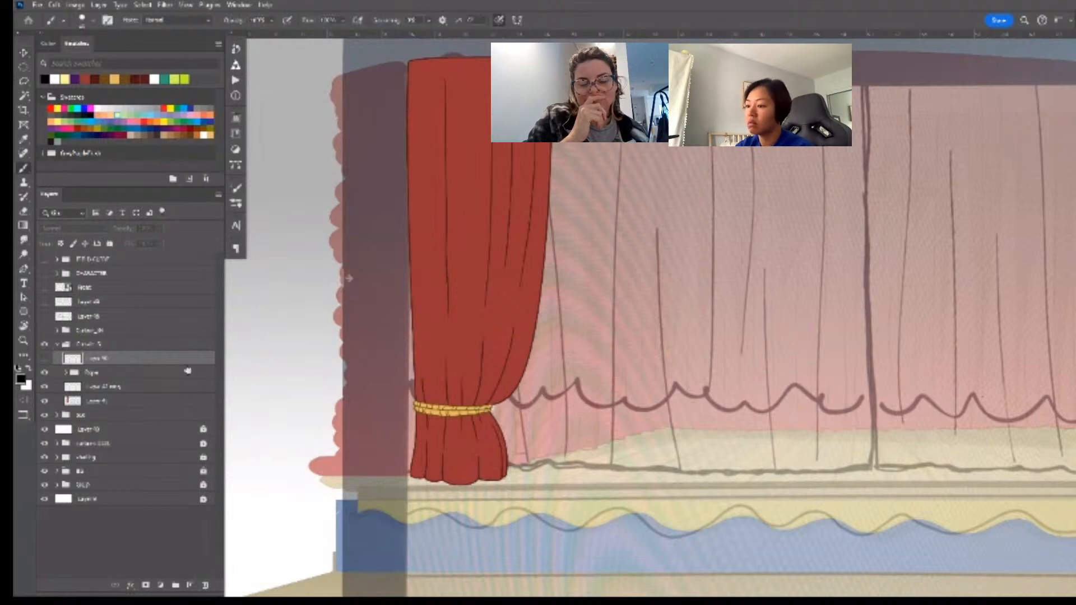
pyautogui.hotkey('ctrl', 'shift', 'alt', 'n')
pyautogui.moveTo(486, 403); pyautogui.dragTo(489, 480)
pyautogui.hotkey('ctrl', 'z')
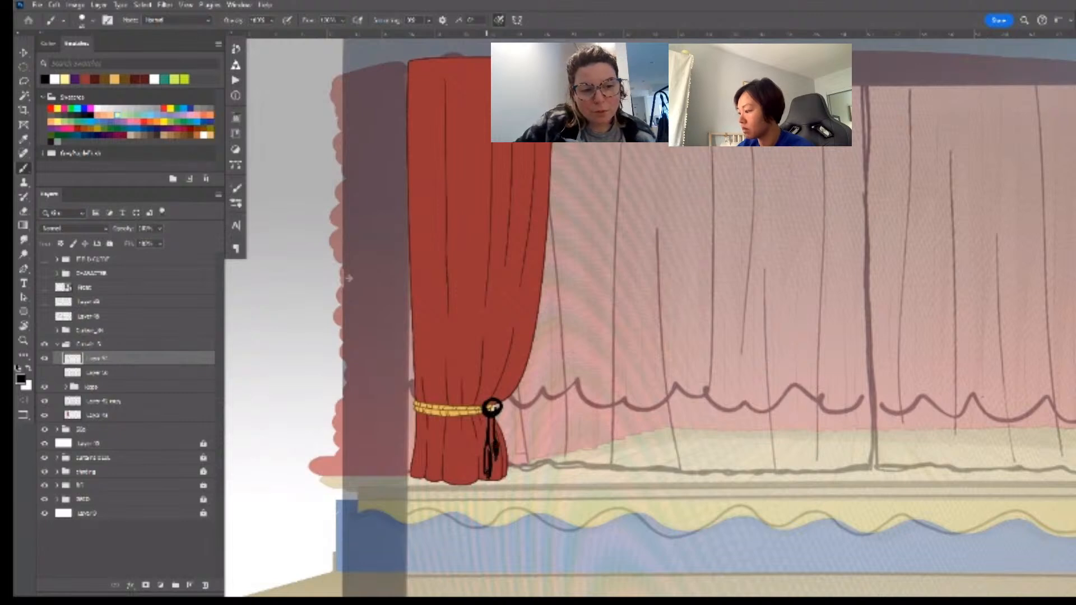
# - Scale and reposition the ring and tassels over the rope's inner end, and erase the stray black inside the ring
pyautogui.hotkey('ctrl', 't')
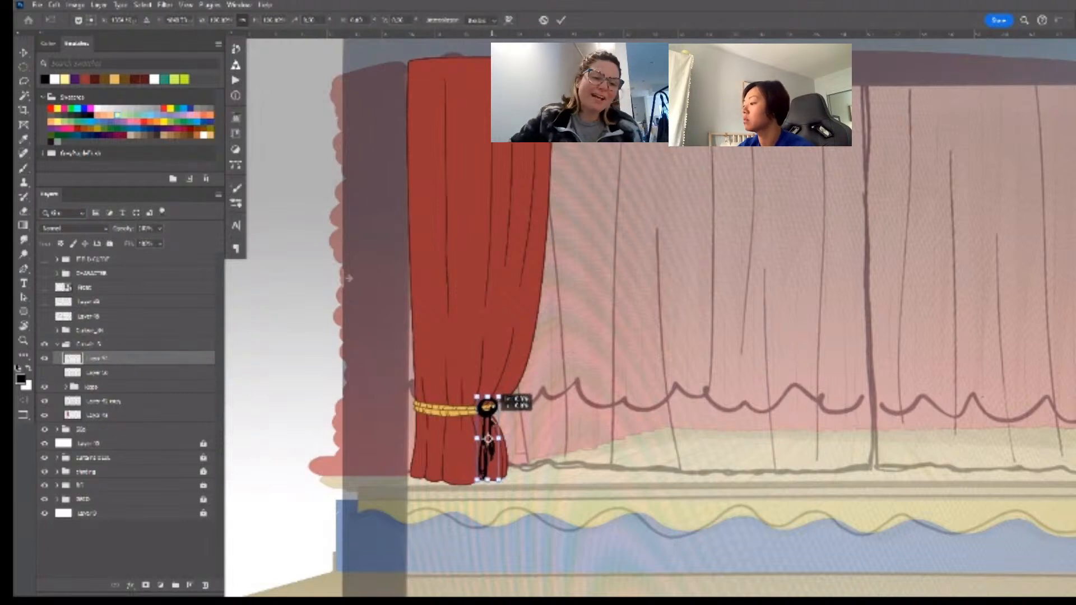
pyautogui.moveTo(488, 480); pyautogui.dragTo(489, 479)
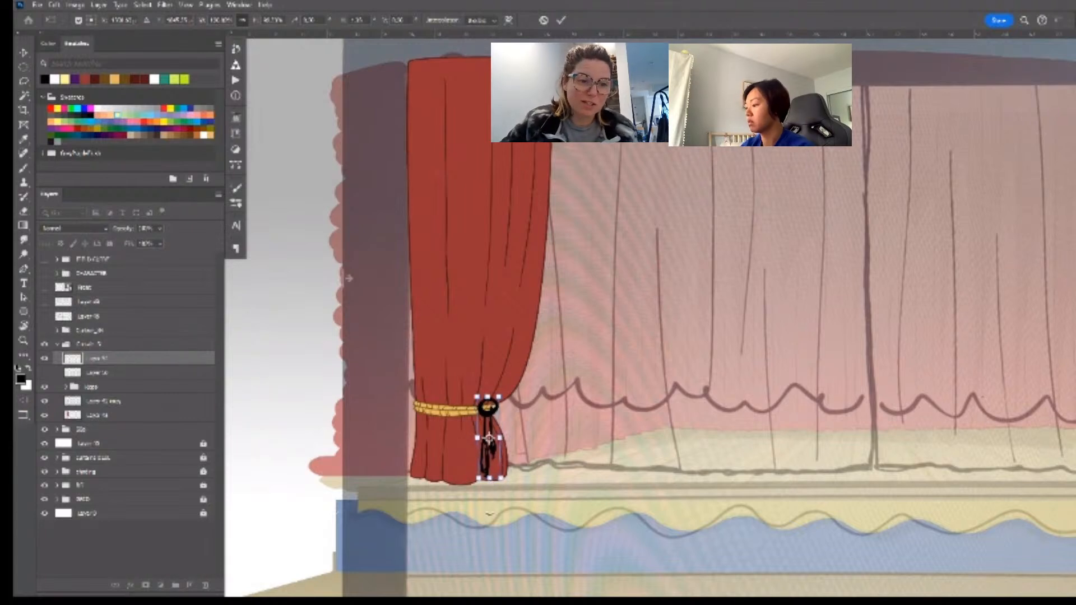
pyautogui.press('Return')
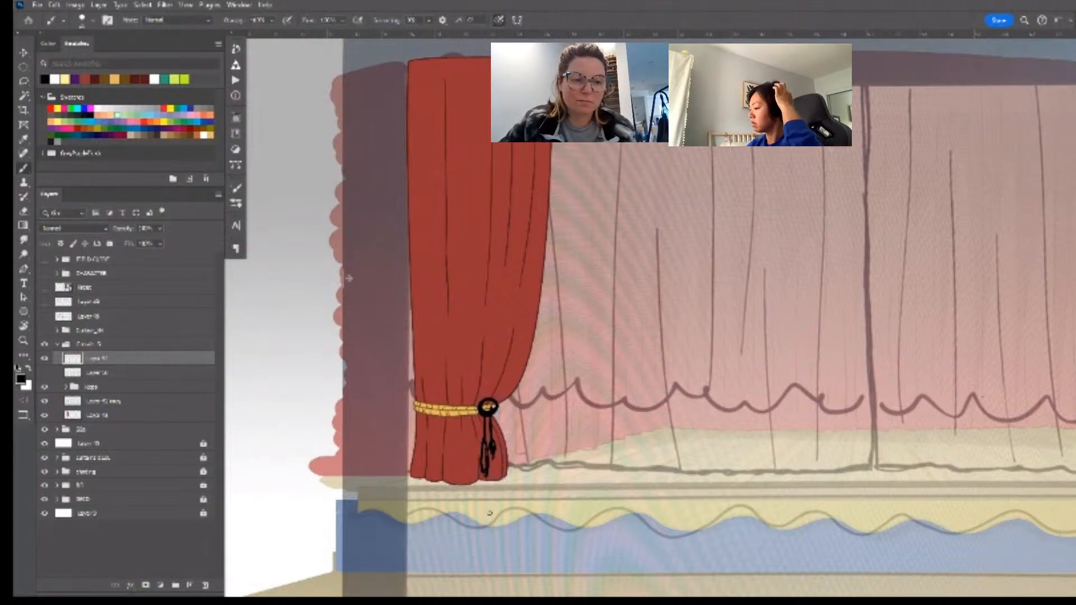
pyautogui.press('e')
pyautogui.moveTo(487, 408)
pyautogui.mouseDown()
pyautogui.moveTo(498, 398)
pyautogui.moveTo(497, 418)
pyautogui.mouseUp()
pyautogui.hotkey('ctrl', 't')
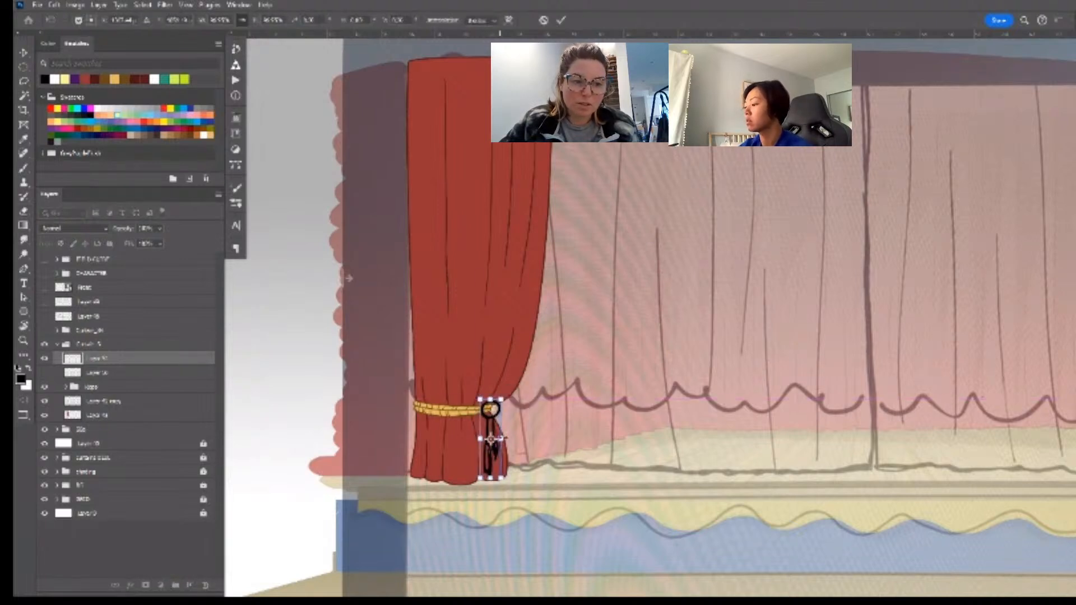
pyautogui.press('Return')
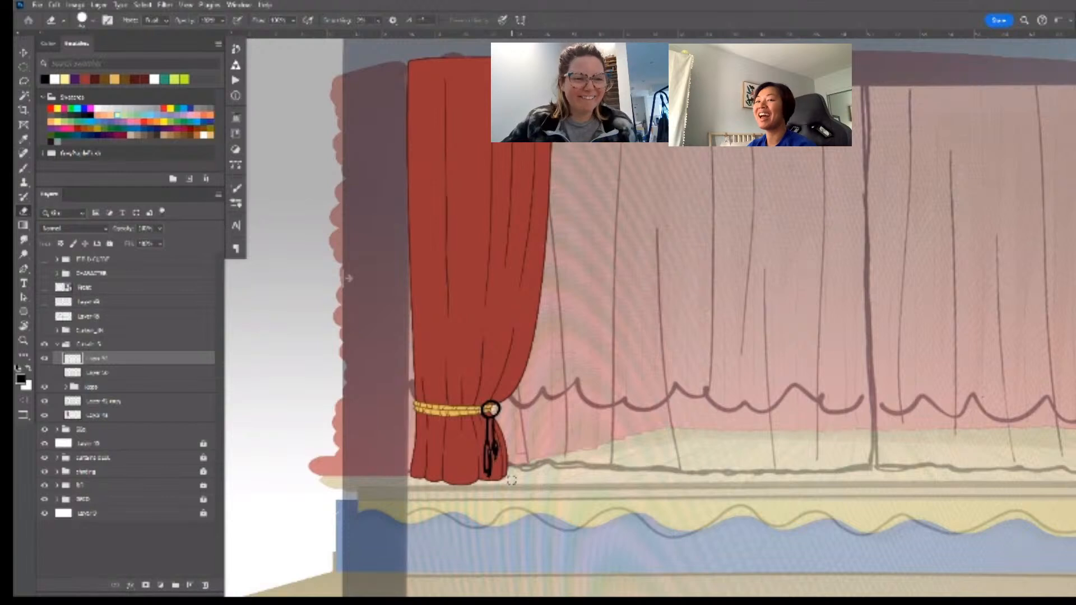
# - Examine how the ring-and-tassel tieback reads on the left curtain against the whole stage at several zoom levels
pyautogui.press('z')
pyautogui.moveTo(591, 406); pyautogui.dragTo(555, 406)
pyautogui.press('space')
pyautogui.moveTo(641, 405); pyautogui.dragTo(544, 403)
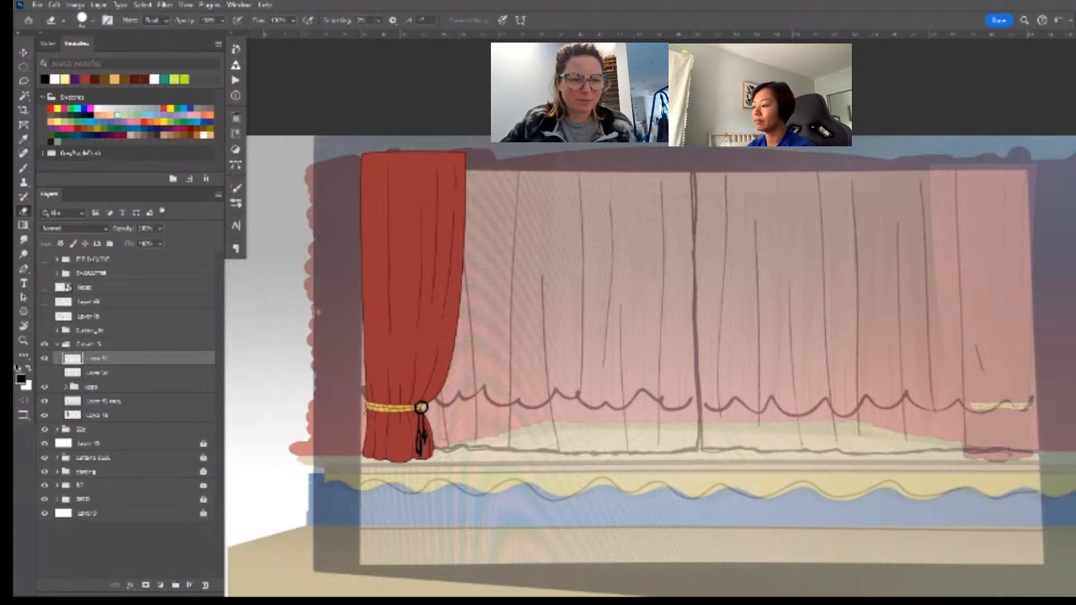
pyautogui.press('z')
pyautogui.moveTo(467, 406); pyautogui.dragTo(487, 410)
pyautogui.press('space')
pyautogui.moveTo(567, 412); pyautogui.dragTo(530, 420)
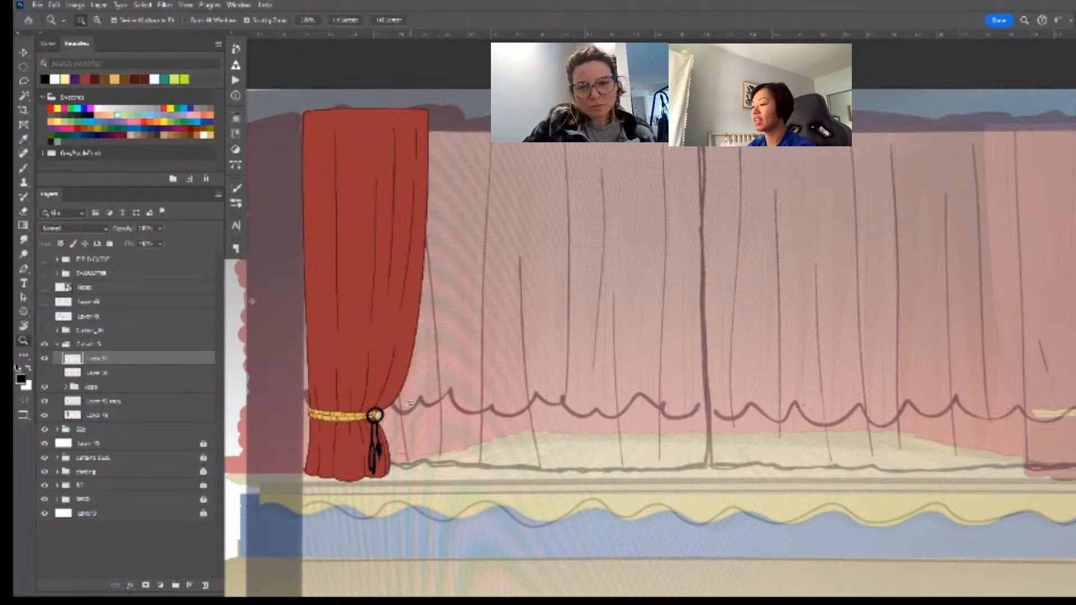
pyautogui.press('z')
pyautogui.moveTo(512, 396); pyautogui.dragTo(503, 396)
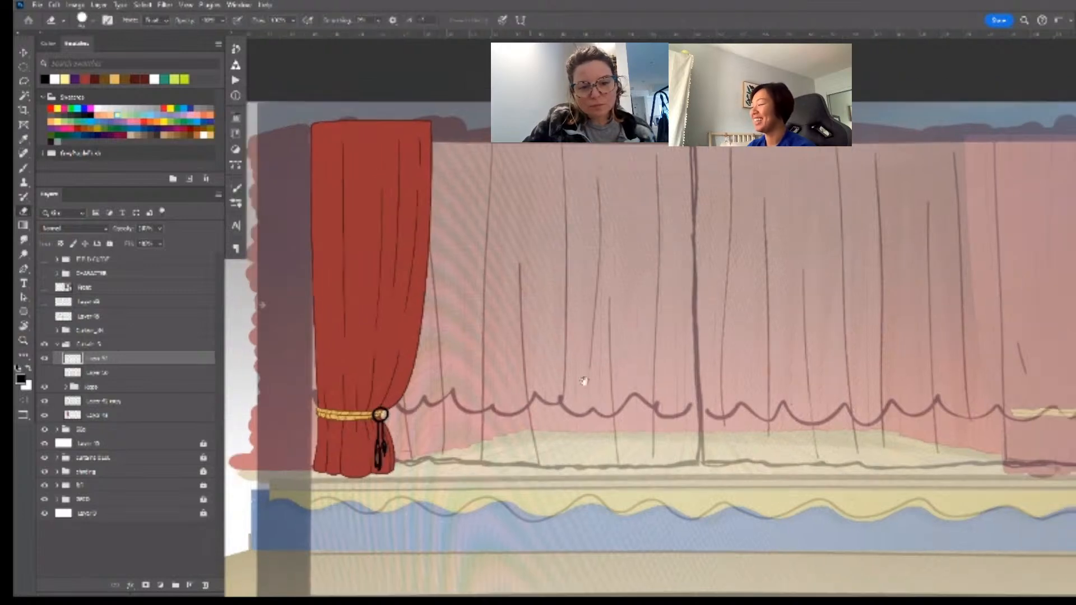
pyautogui.press('space')
pyautogui.moveTo(606, 375); pyautogui.dragTo(564, 384)
pyautogui.press('z')
pyautogui.press('z')
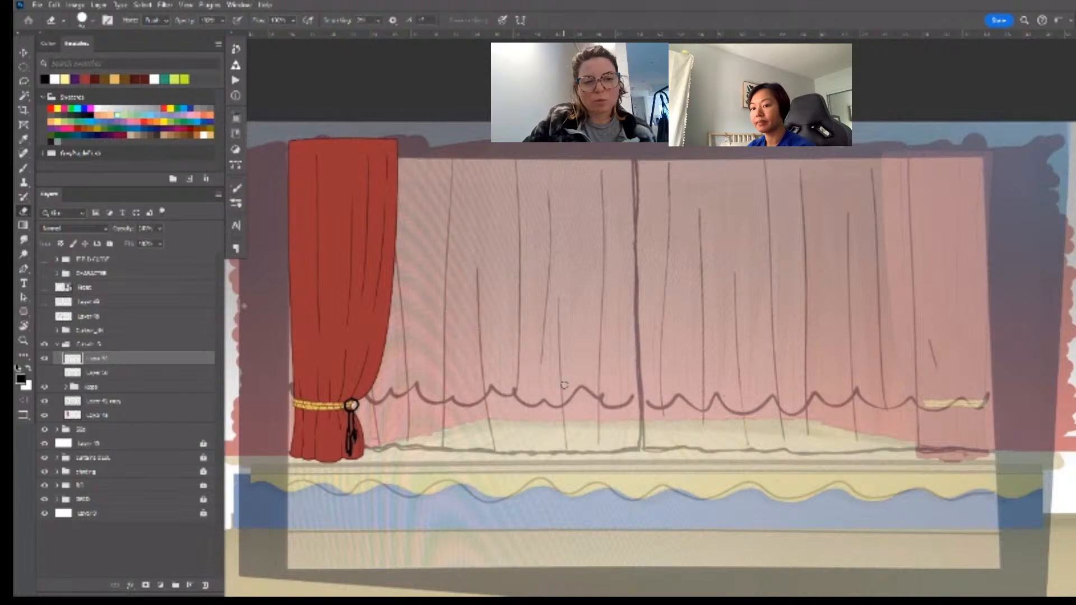
# - Delete the rope outline layer, keep the ring-and-tassel sketch visible, and collapse the left curtain's group
pyautogui.click(45, 359)
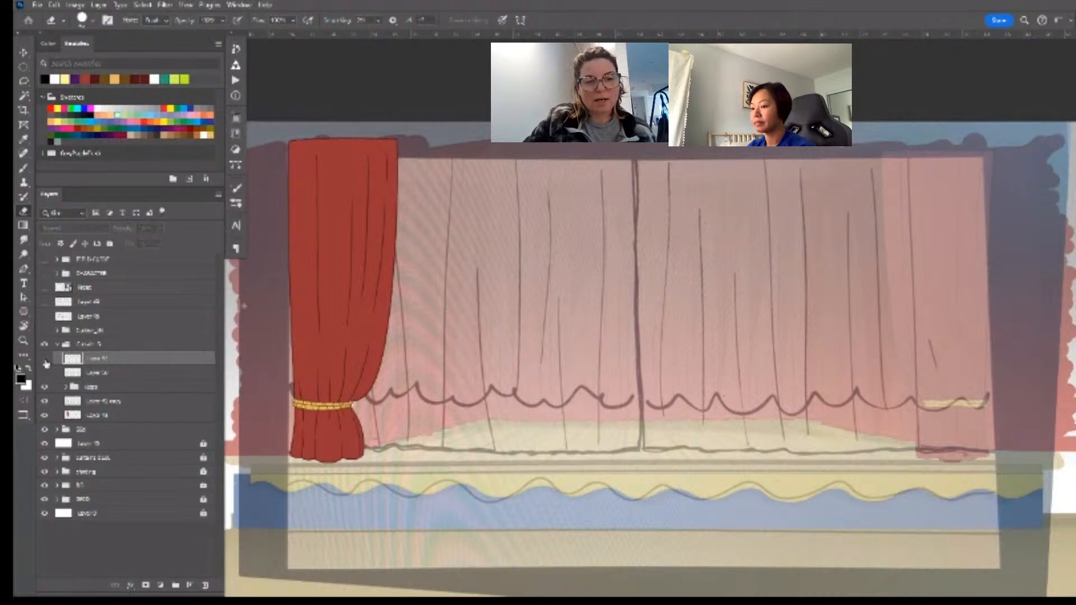
pyautogui.click(45, 373)
pyautogui.click(141, 374)
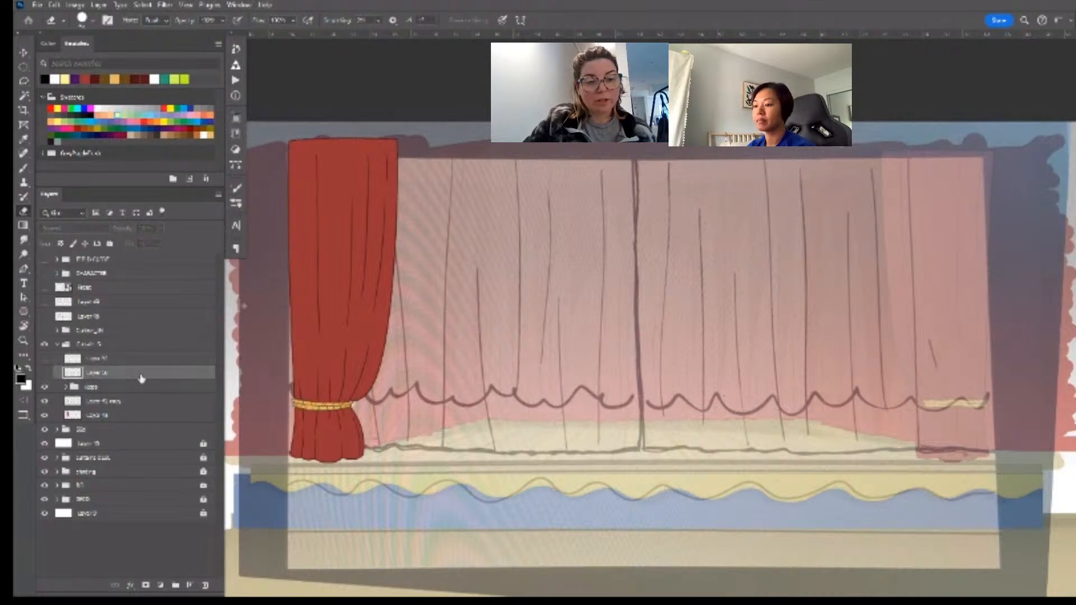
pyautogui.press('Delete')
pyautogui.click(44, 359)
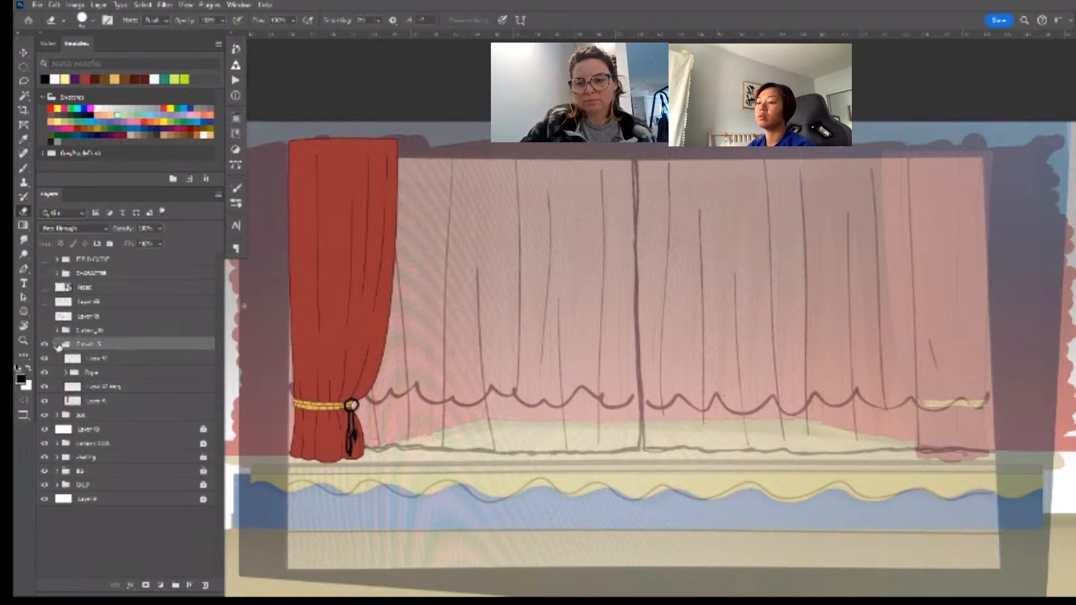
pyautogui.click(56, 343)
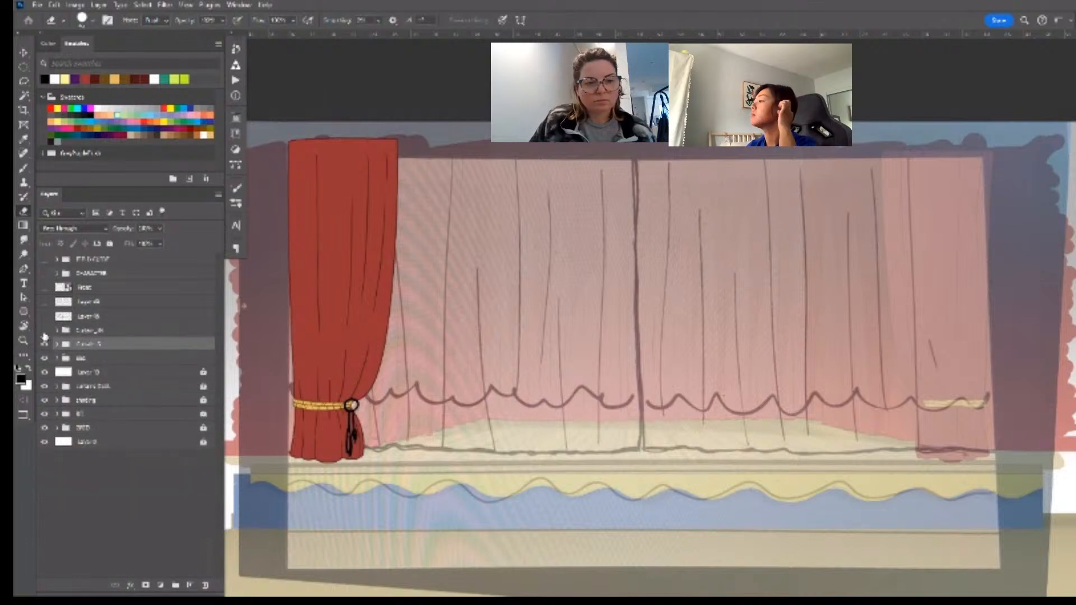
# - Show the right curtain's group and hide the ring-and-tassel sketch on the left curtain
pyautogui.click(44, 330)
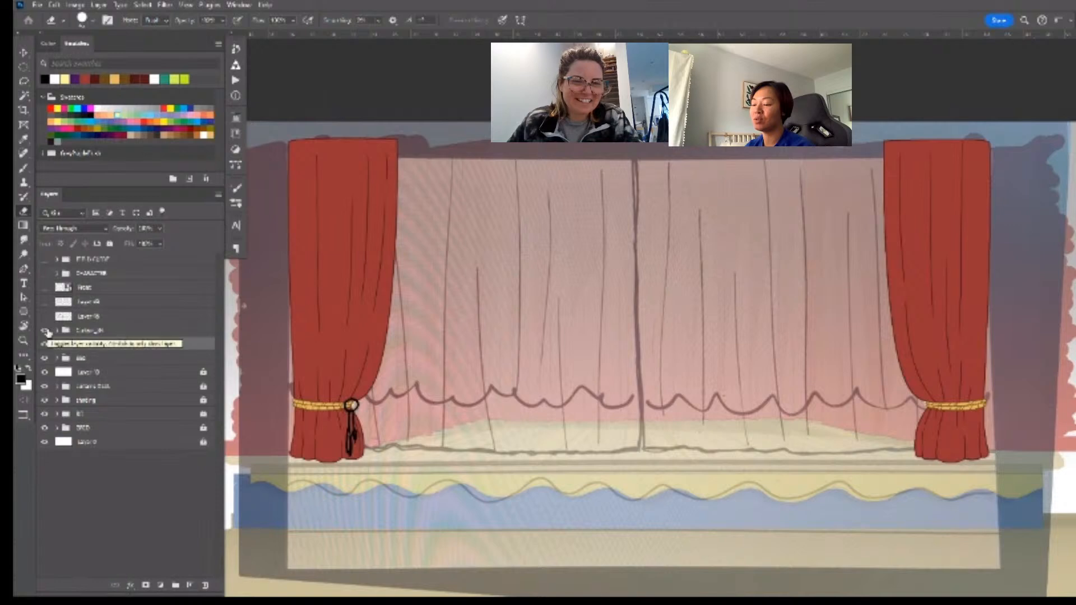
pyautogui.press('v')
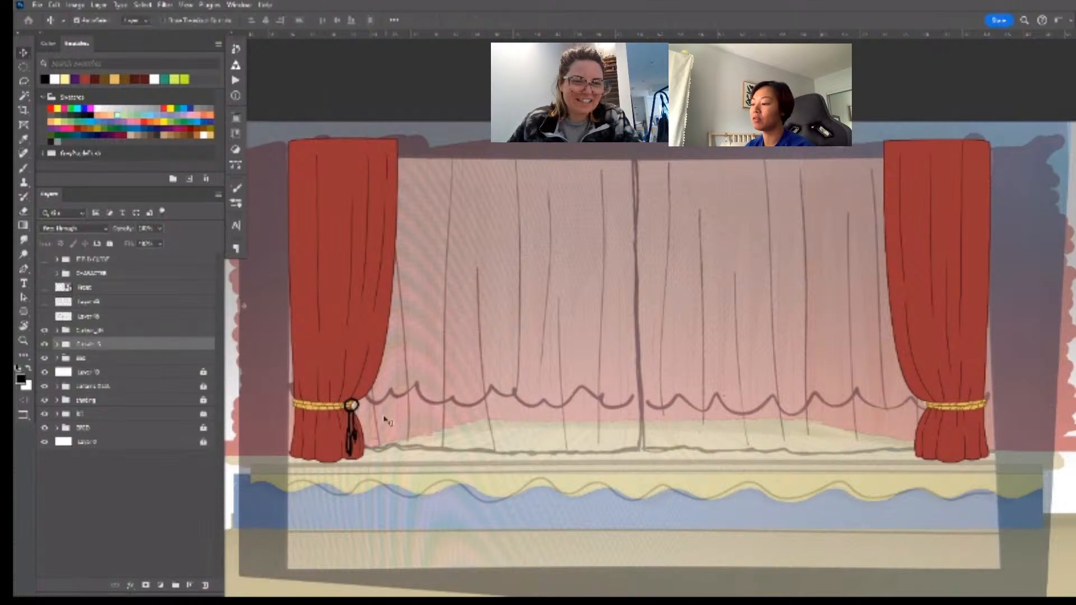
pyautogui.click(355, 409)
pyautogui.click(45, 358)
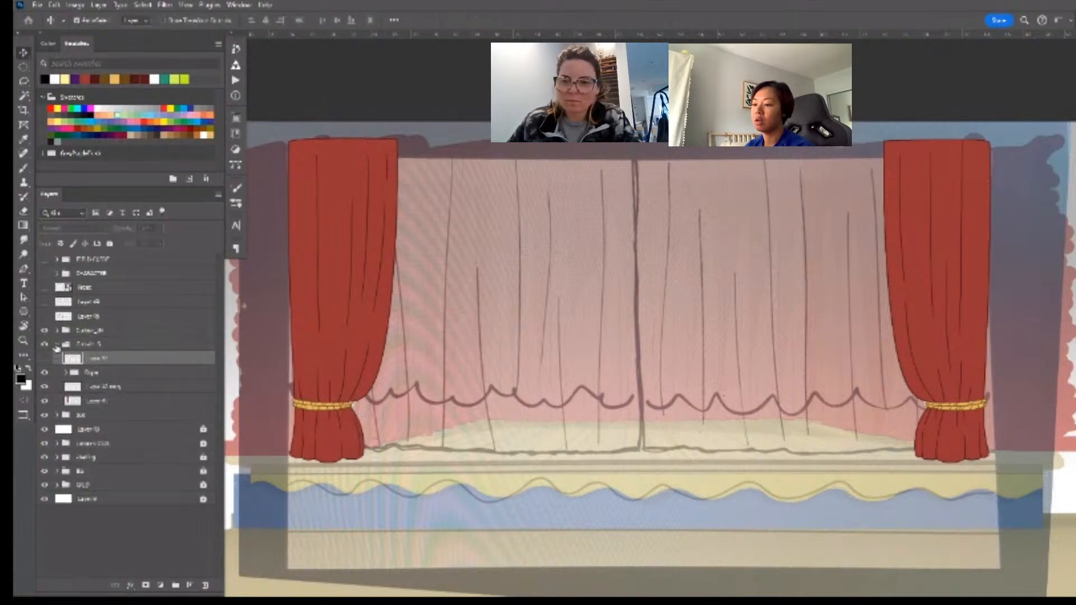
pyautogui.click(56, 344)
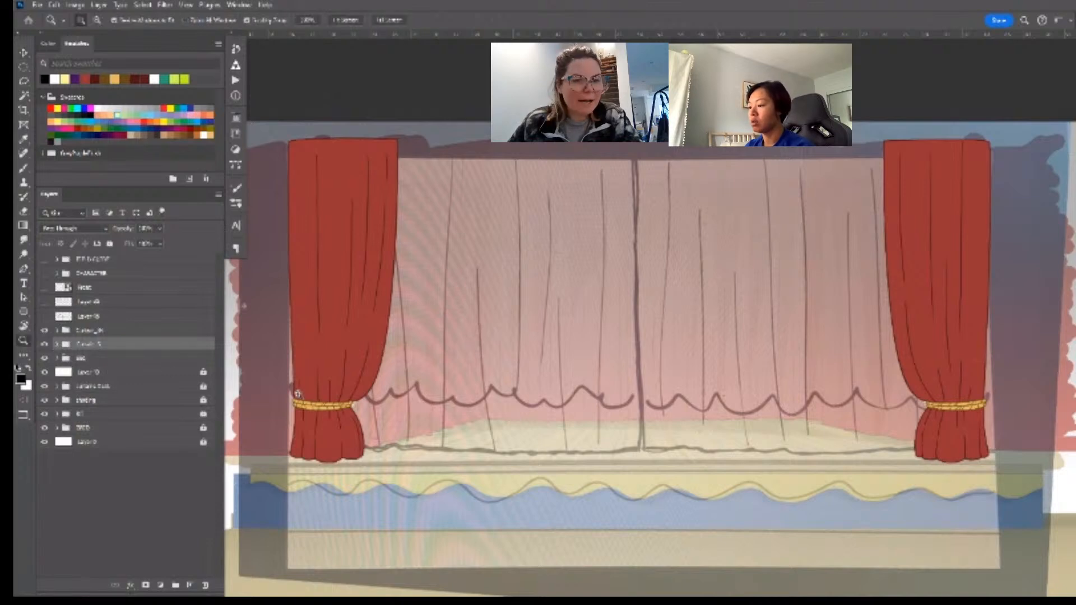
# - Examine the left curtain's rope up close with its group hidden and shown, and check the layers in the right curtain's group
pyautogui.scroll(3, 300, 392)
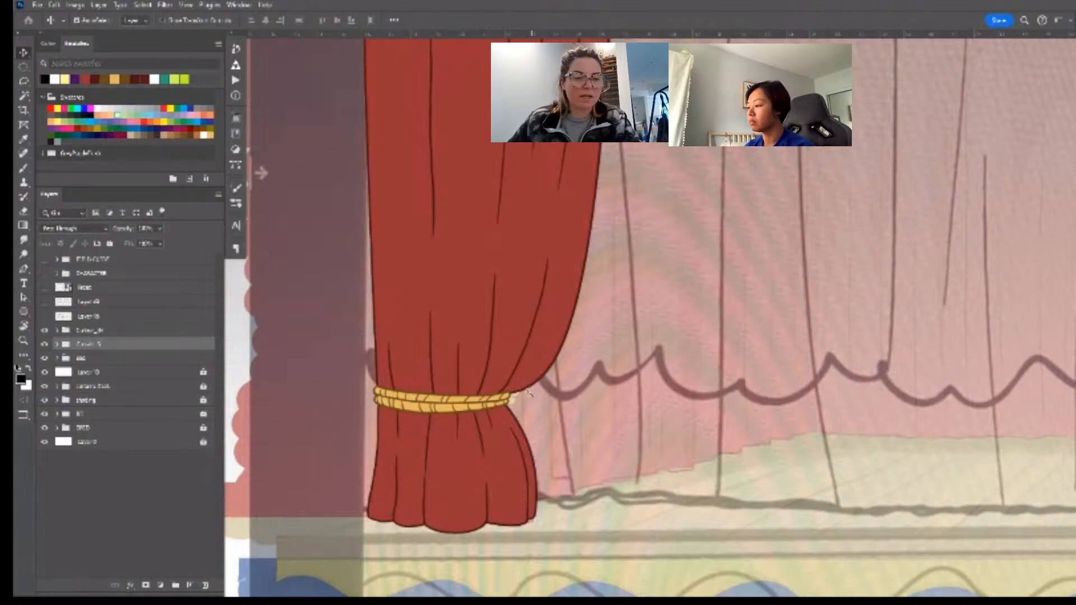
pyautogui.scroll(1, 507, 379)
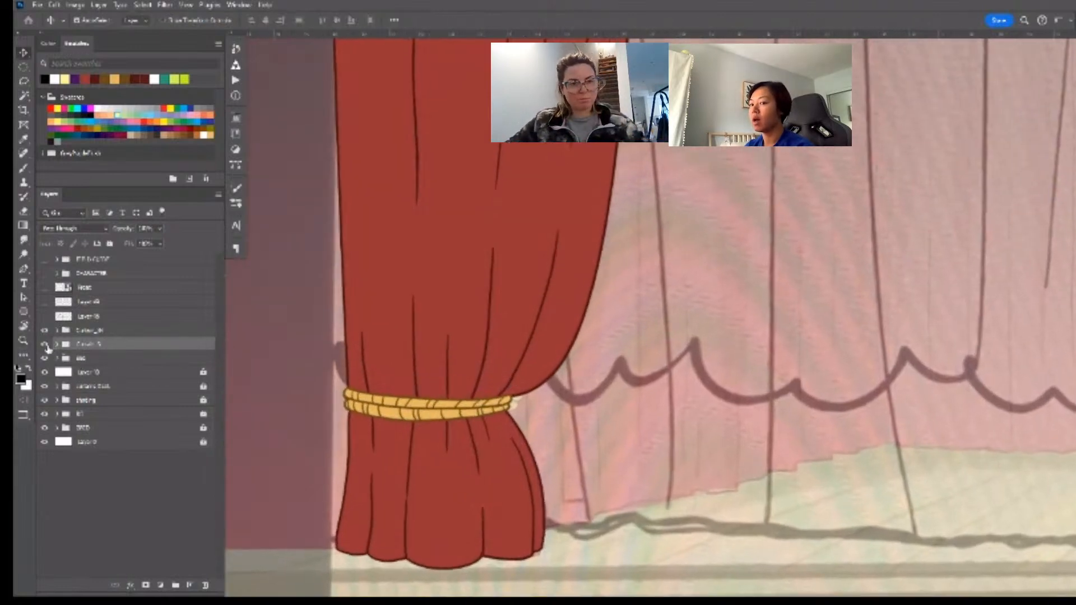
pyautogui.click(47, 345)
pyautogui.click(47, 346)
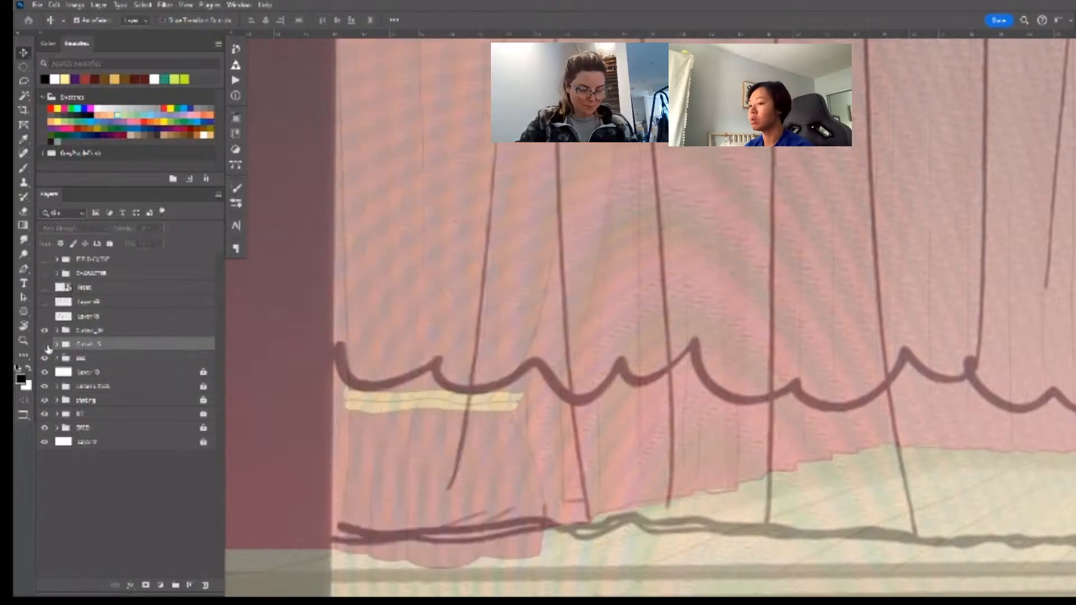
pyautogui.click(46, 344)
pyautogui.click(56, 331)
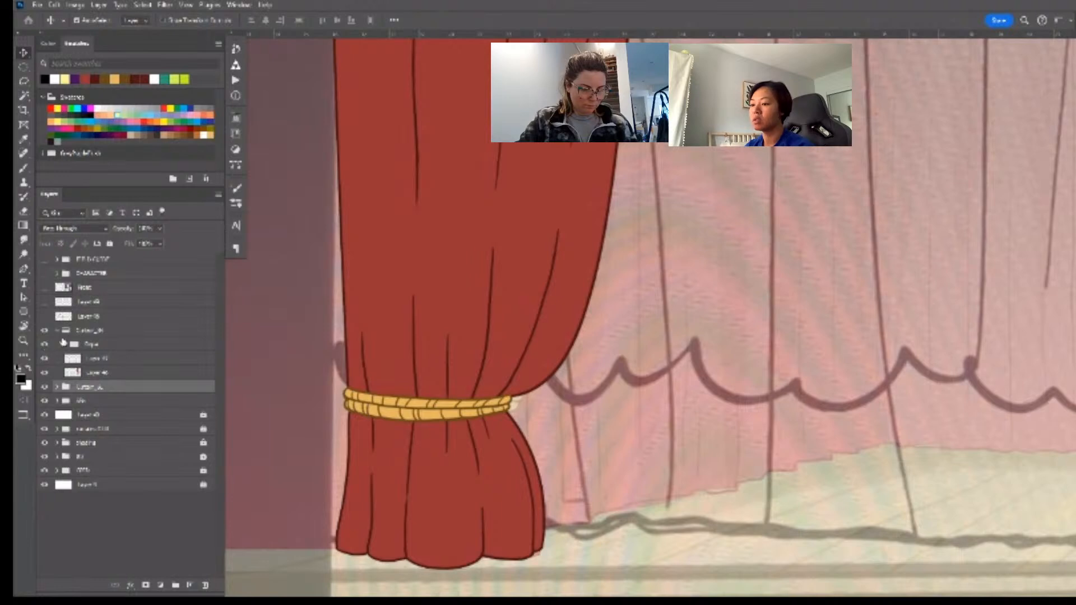
pyautogui.click(58, 332)
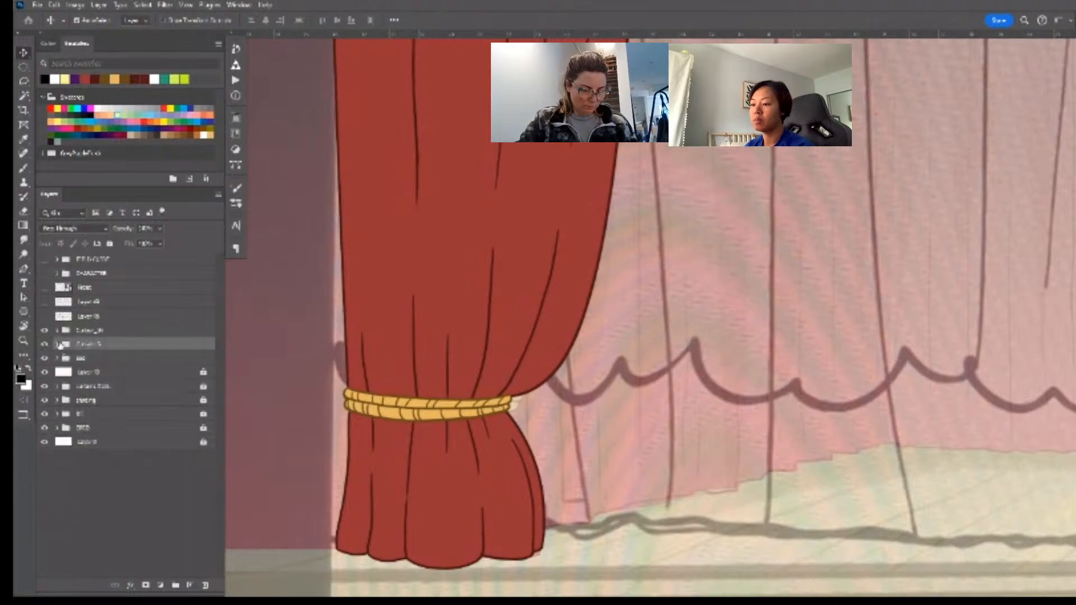
# - Show the ring-and-tassel sketch layer in the left curtain's group and delete it
pyautogui.click(57, 344)
pyautogui.click(46, 359)
pyautogui.click(147, 364)
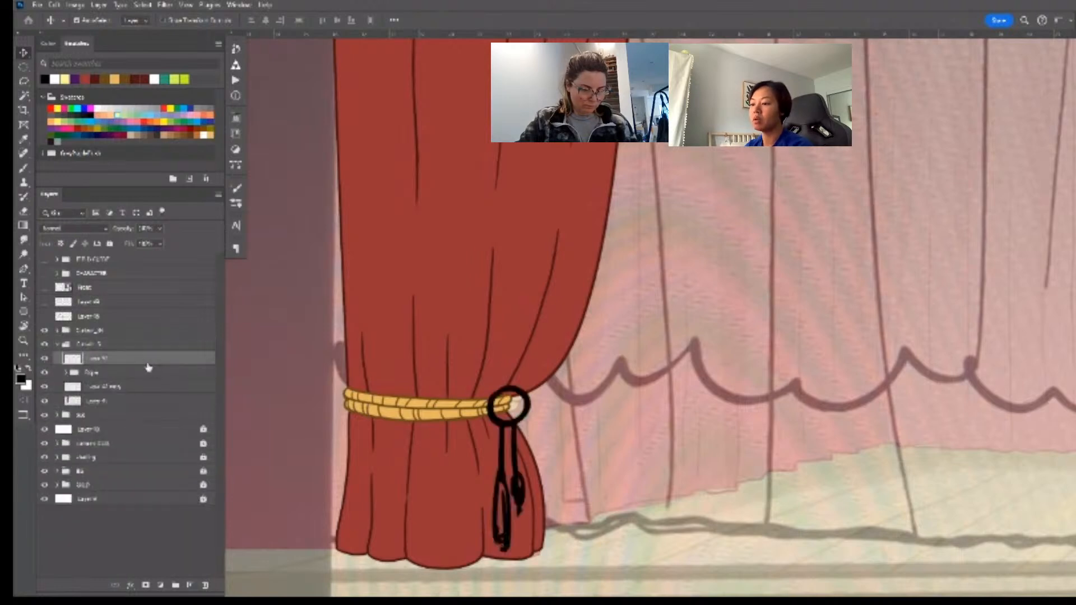
pyautogui.press('Delete')
# - Move the locked white overlay layer into the left curtain's group, directly beneath the rope, so it fades only the curtain
pyautogui.moveTo(116, 411); pyautogui.dragTo(177, 370)
pyautogui.hotkey('ctrl', 'space')
pyautogui.moveTo(378, 381); pyautogui.dragTo(459, 390)
pyautogui.moveTo(458, 390); pyautogui.dragTo(449, 312)
pyautogui.moveTo(492, 358); pyautogui.dragTo(536, 375)
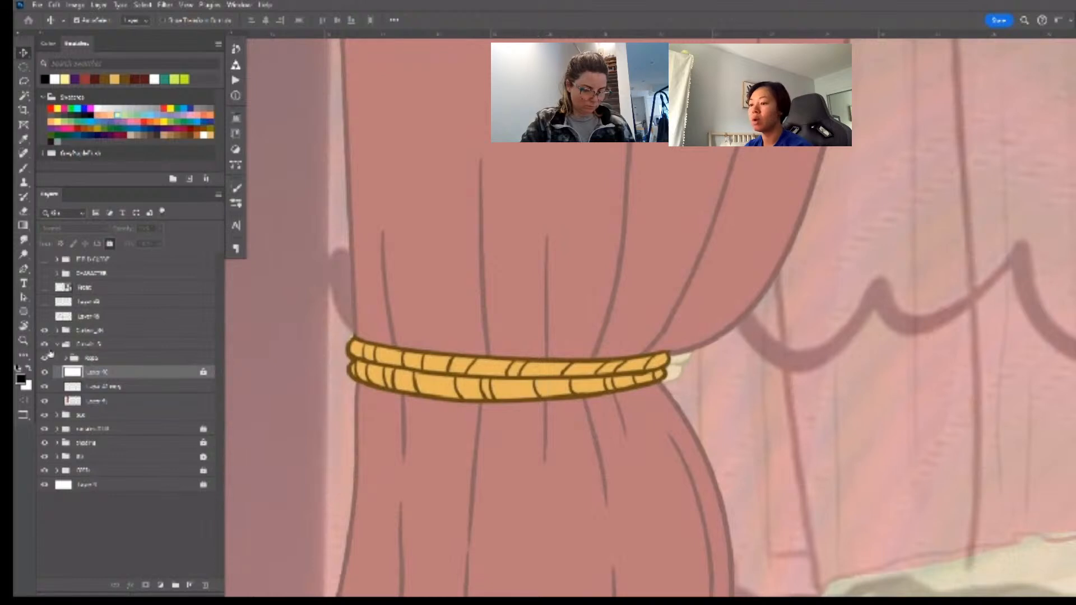
# - Move the yellow rope group straight up the left curtain, clear of the gathered waist
pyautogui.click(118, 359)
pyautogui.hotkey('ctrl', 't')
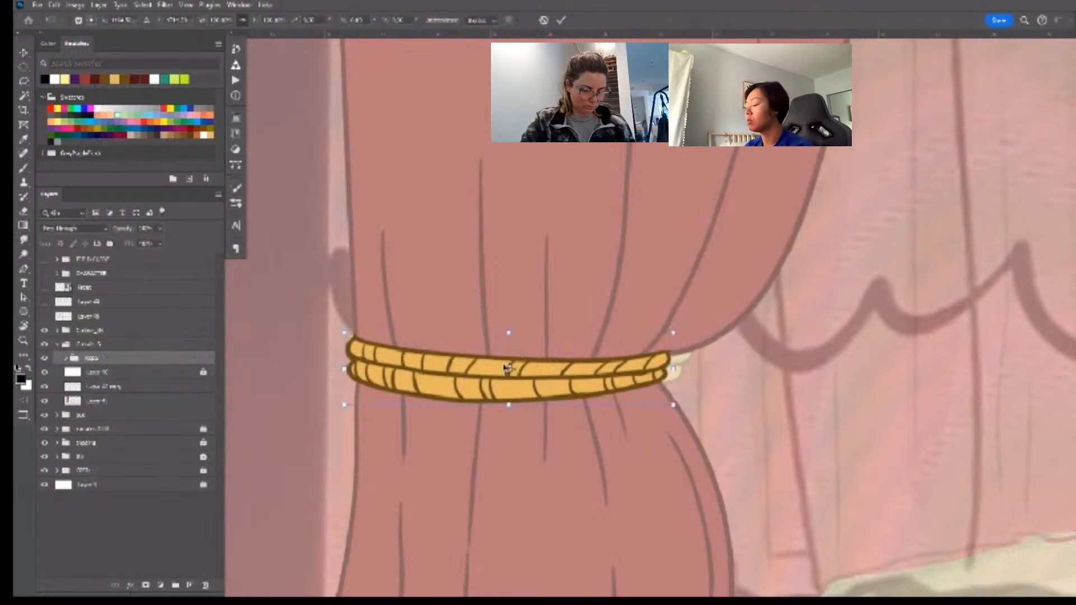
pyautogui.moveTo(508, 368); pyautogui.dragTo(508, 280)
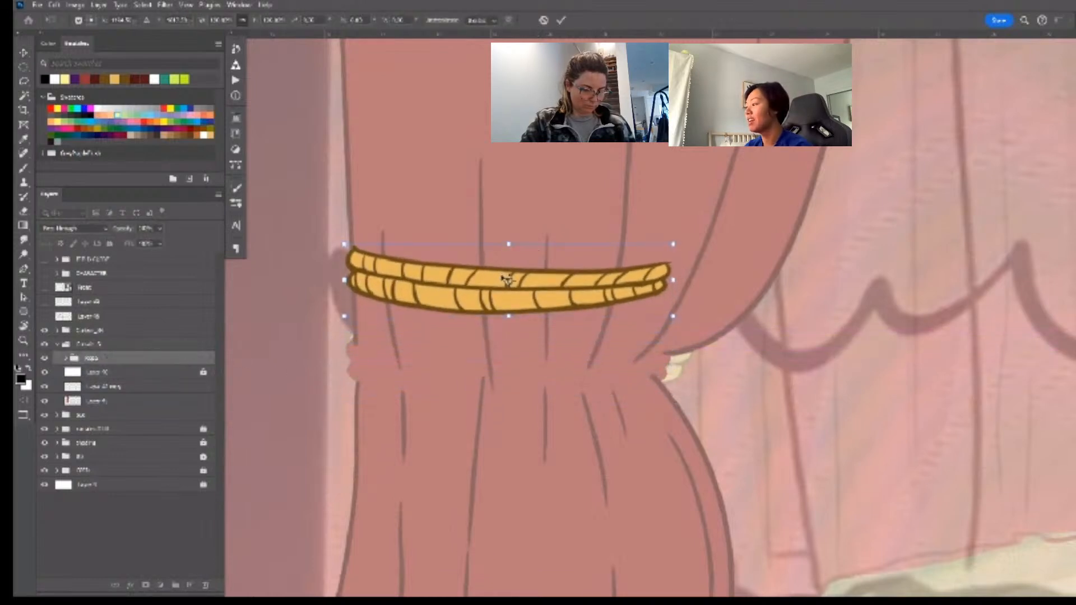
pyautogui.press('Return')
# - Sample the dark brown of the rope's outline and add a new layer directly above the locked white overlay
pyautogui.press('i')
pyautogui.click(504, 265)
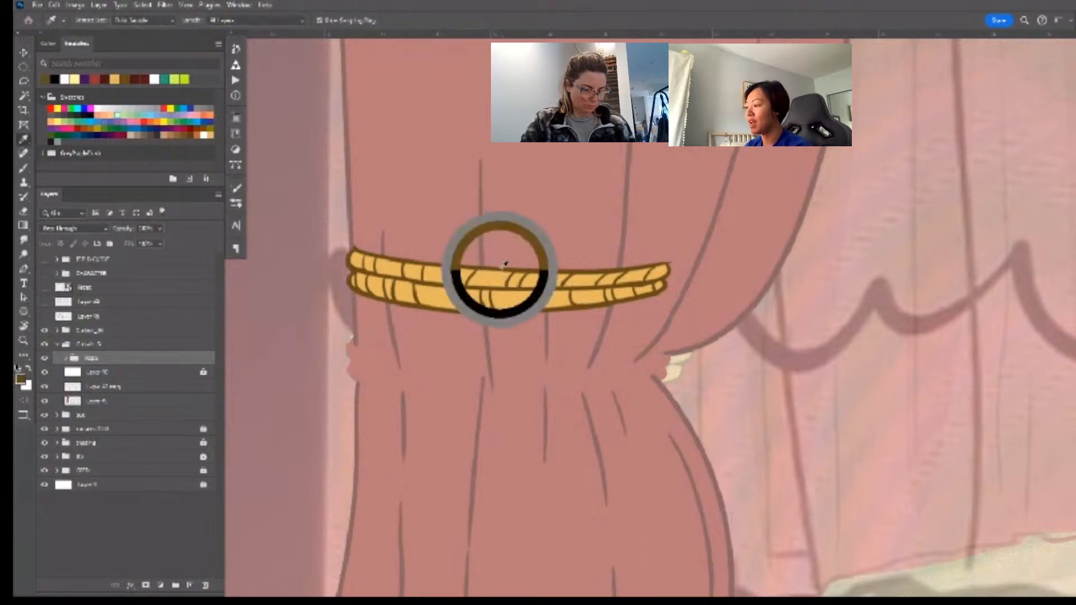
pyautogui.click(177, 370)
pyautogui.press('b')
pyautogui.hotkey('ctrl', 'shift', 'alt', 'n')
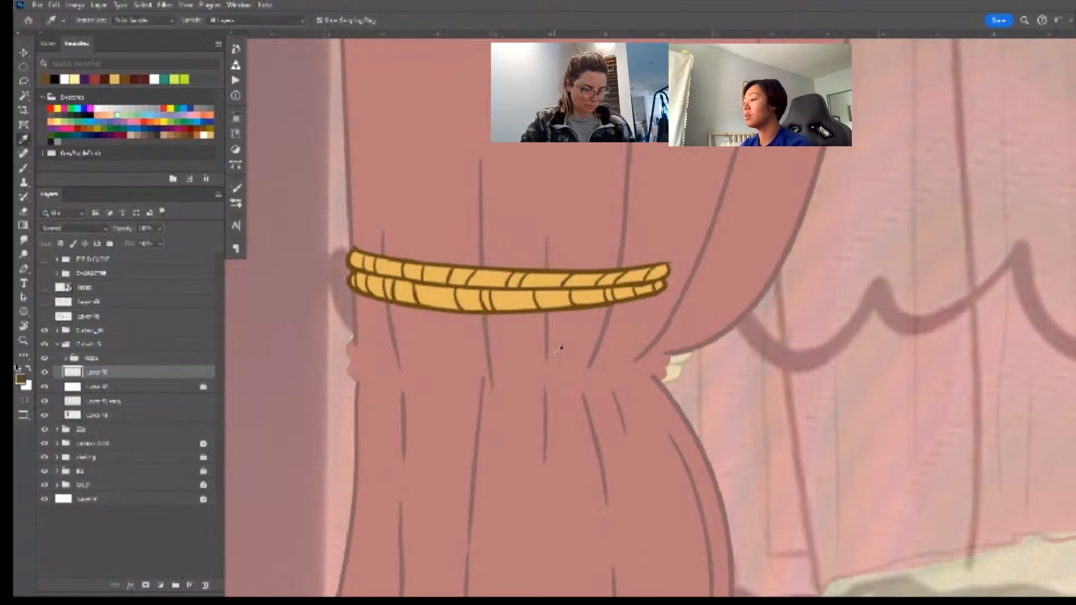
# - Sketch the rounded left end and upper edge of a new rope band across the curtain's gathered waist with a small brush
pyautogui.press(']')
pyautogui.press(']')
pyautogui.press(']')
pyautogui.press('[')
pyautogui.press('[')
pyautogui.press('[')
pyautogui.press('[')
pyautogui.press('[')
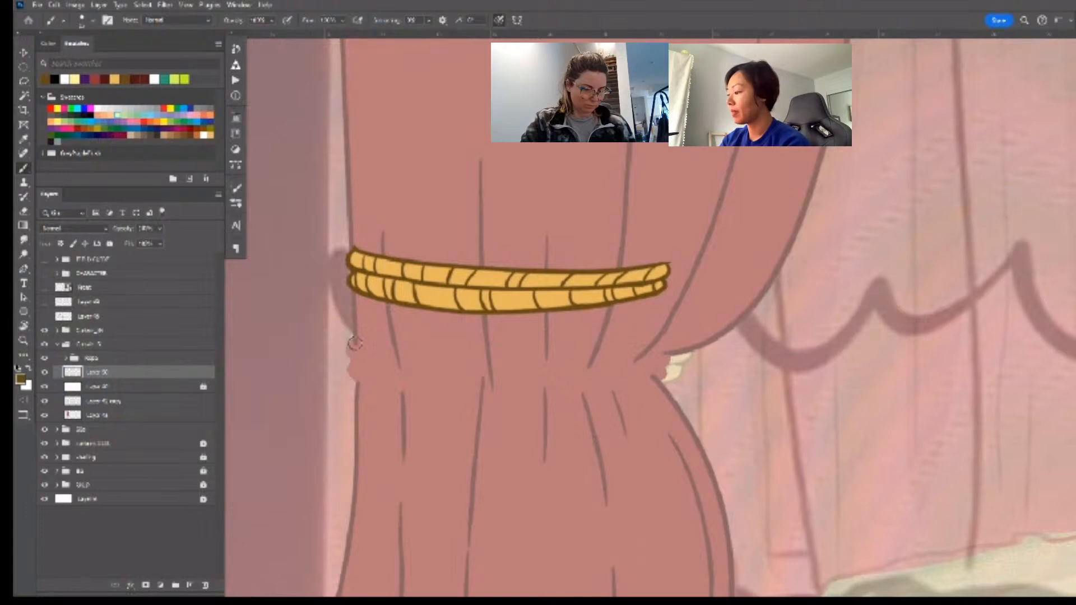
pyautogui.moveTo(354, 343)
pyautogui.mouseDown()
pyautogui.moveTo(347, 358)
pyautogui.moveTo(360, 378)
pyautogui.moveTo(345, 372)
pyautogui.moveTo(358, 383)
pyautogui.mouseUp()
pyautogui.hotkey('ctrl', 'z')
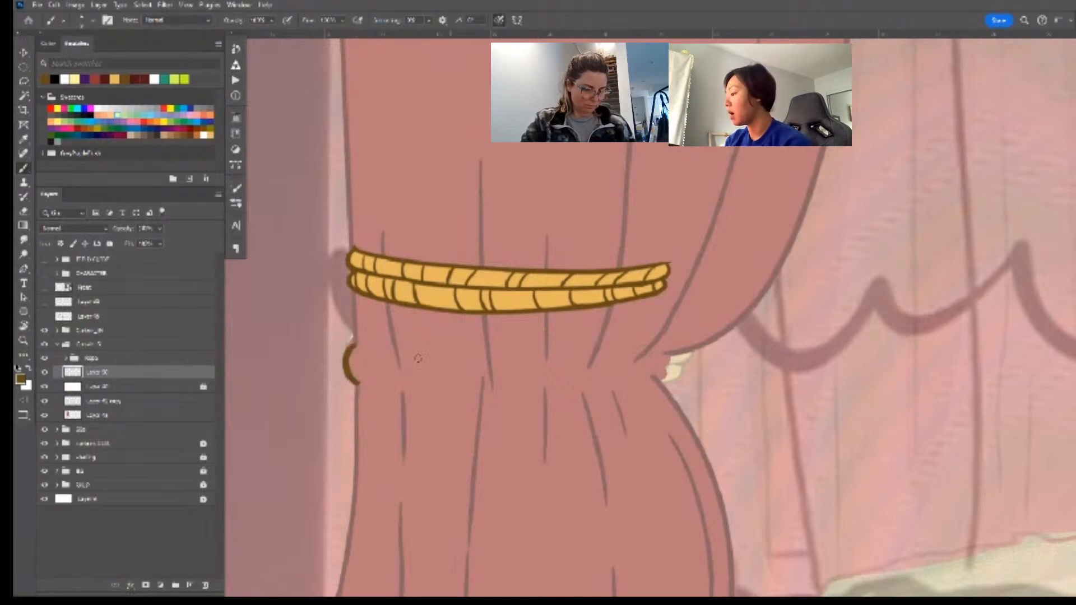
pyautogui.moveTo(357, 345)
pyautogui.mouseDown()
pyautogui.moveTo(587, 363)
pyautogui.moveTo(368, 349)
pyautogui.moveTo(535, 361)
pyautogui.moveTo(666, 353)
pyautogui.moveTo(657, 380)
pyautogui.mouseUp()
pyautogui.hotkey('ctrl', 'z')
pyautogui.moveTo(352, 380)
pyautogui.mouseDown()
pyautogui.moveTo(481, 393)
pyautogui.moveTo(657, 381)
pyautogui.mouseUp()
pyautogui.hotkey('ctrl', 'z')
pyautogui.moveTo(352, 380)
pyautogui.mouseDown()
pyautogui.moveTo(371, 390)
pyautogui.moveTo(546, 393)
pyautogui.moveTo(672, 370)
pyautogui.mouseUp()
pyautogui.hotkey('ctrl', 'z')
# - Draw the new band's lower edge in one sweeping stroke with the canvas rotated, closing the outline from end to end
pyautogui.press('r')
pyautogui.moveTo(809, 387)
pyautogui.mouseDown()
pyautogui.moveTo(747, 219)
pyautogui.moveTo(649, 202)
pyautogui.moveTo(633, 151)
pyautogui.moveTo(638, 162)
pyautogui.moveTo(619, 162)
pyautogui.mouseUp()
pyautogui.press('space')
pyautogui.press('e')
pyautogui.press('b')
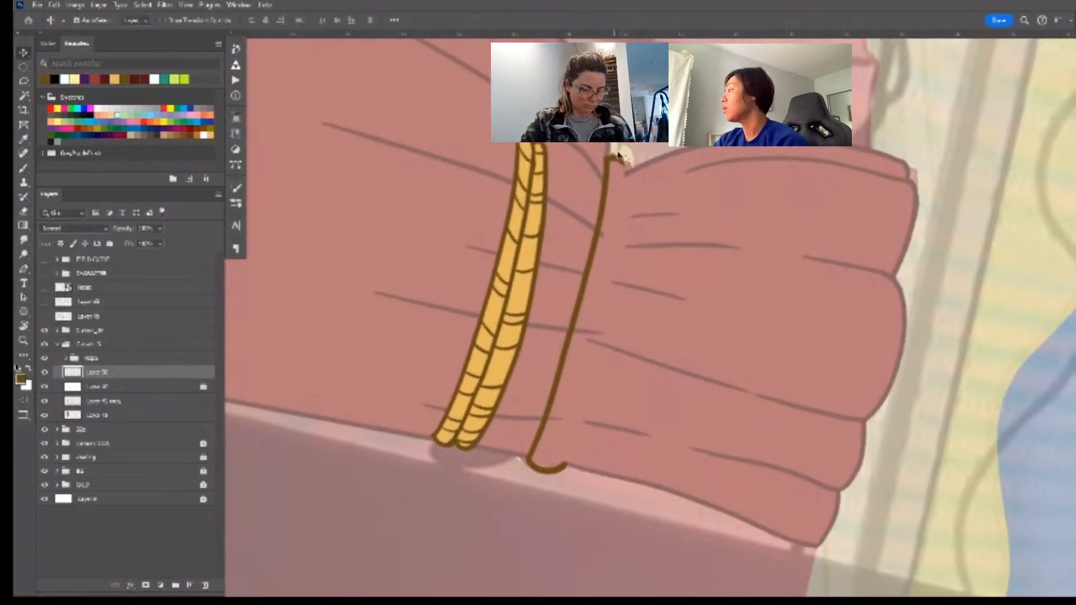
pyautogui.hotkey('ctrl', 'z')
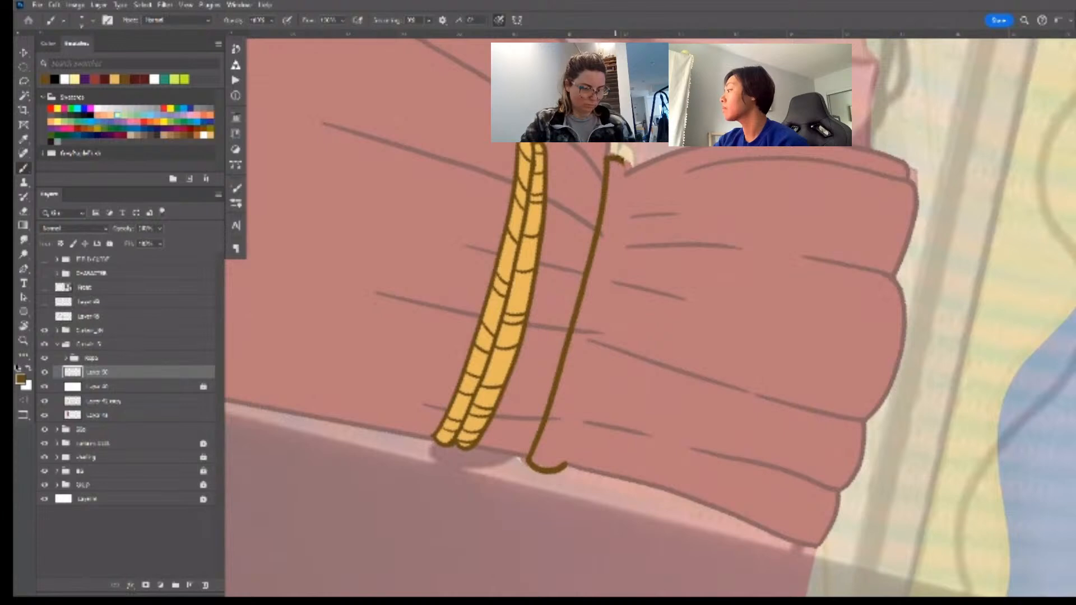
pyautogui.moveTo(611, 157)
pyautogui.mouseDown()
pyautogui.moveTo(627, 189)
pyautogui.moveTo(570, 443)
pyautogui.mouseUp()
pyautogui.hotkey('ctrl', 'z')
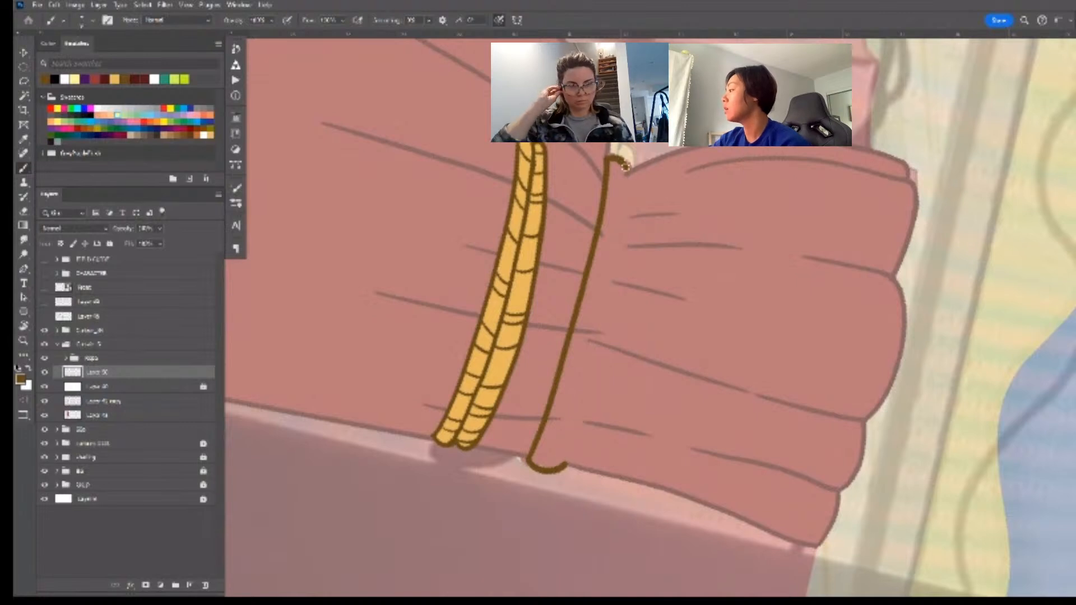
pyautogui.moveTo(628, 201)
pyautogui.mouseDown()
pyautogui.moveTo(604, 347)
pyautogui.moveTo(569, 443)
pyautogui.moveTo(542, 469)
pyautogui.mouseUp()
# - Clean up the left end of the band outline, erasing overshooting lines and redrawing the rounded tip
pyautogui.press('e')
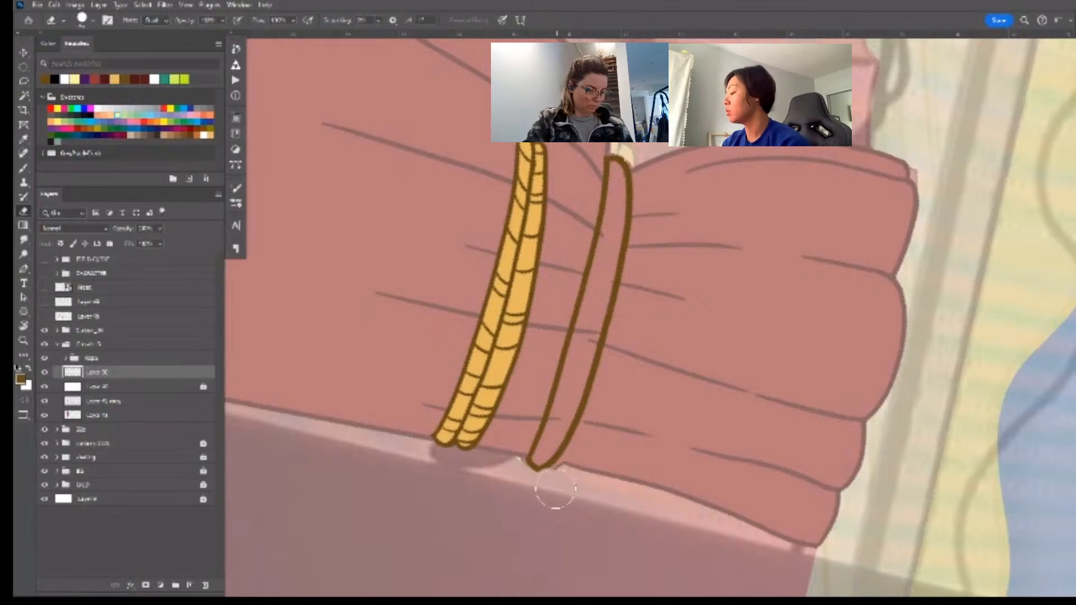
pyautogui.press('b')
pyautogui.moveTo(531, 461); pyautogui.dragTo(553, 457)
pyautogui.press('Escape')
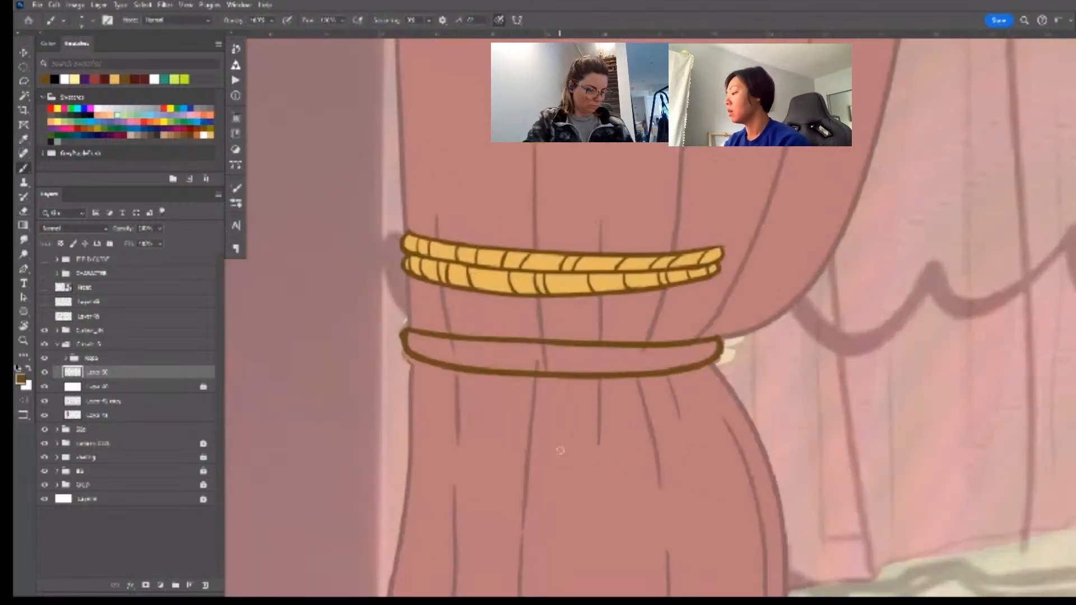
pyautogui.moveTo(456, 414); pyautogui.dragTo(431, 408)
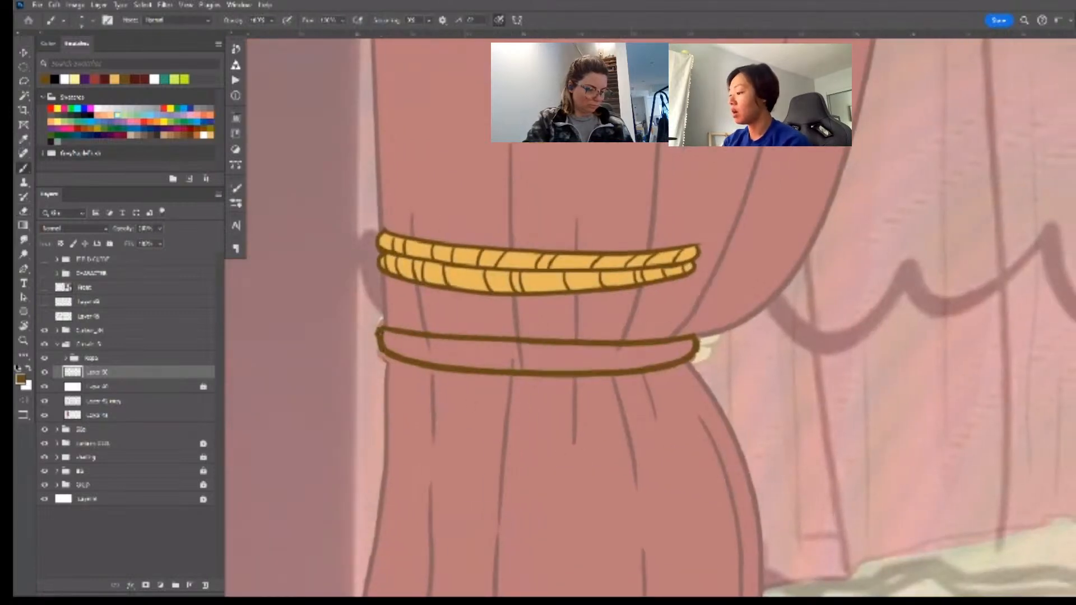
pyautogui.press('e')
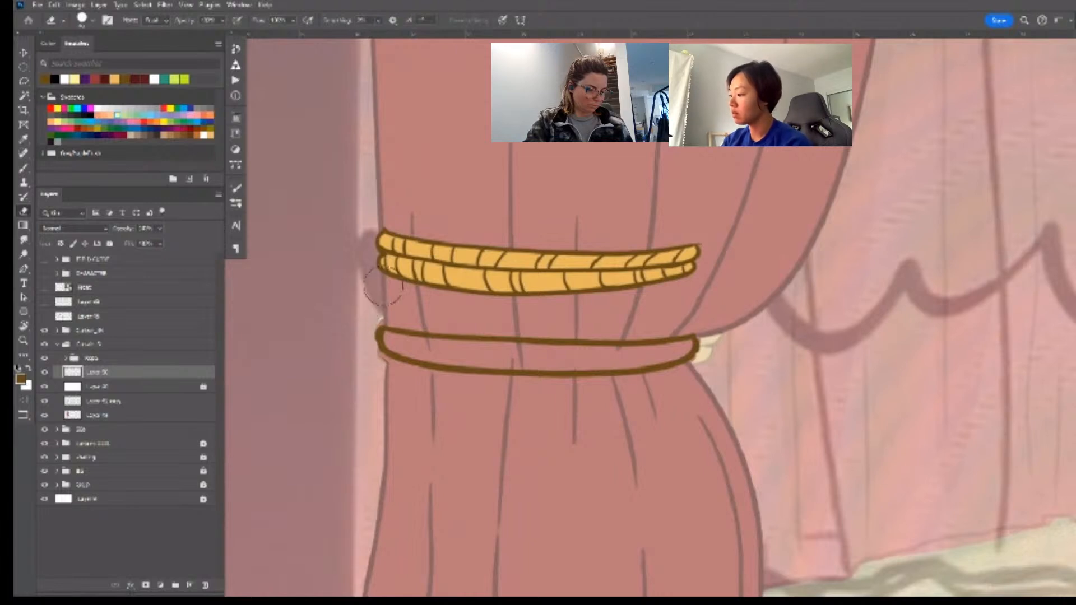
pyautogui.press('[')
pyautogui.press('[')
pyautogui.press('[')
pyautogui.press('[')
pyautogui.press('[')
pyautogui.press('[')
pyautogui.moveTo(377, 321); pyautogui.dragTo(368, 344)
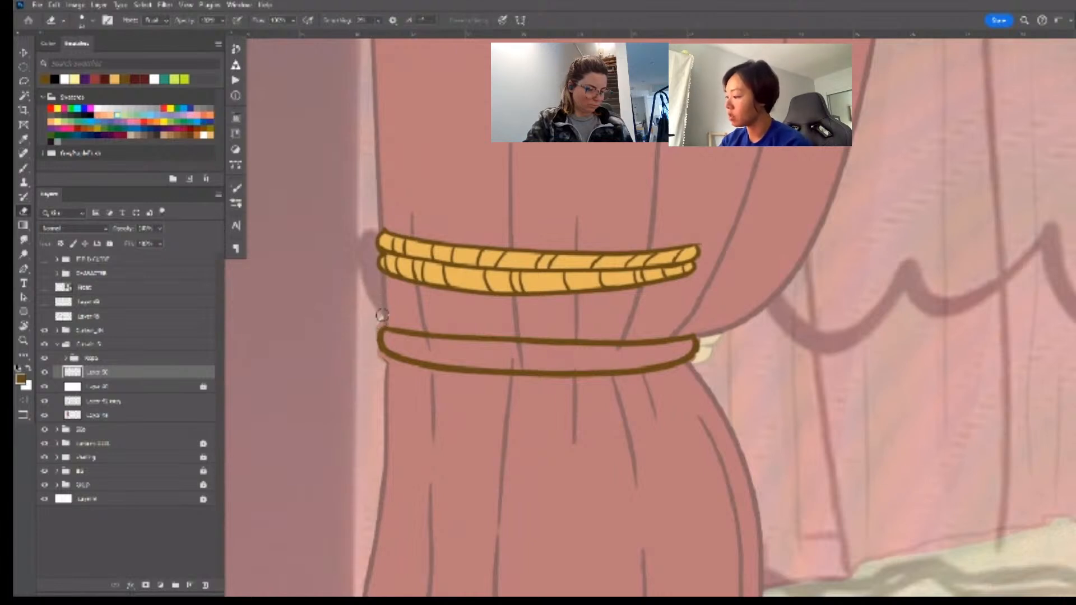
# - Warp the band outline so its upper and lower edges bow further downward in the middle
pyautogui.hotkey('ctrl', 't')
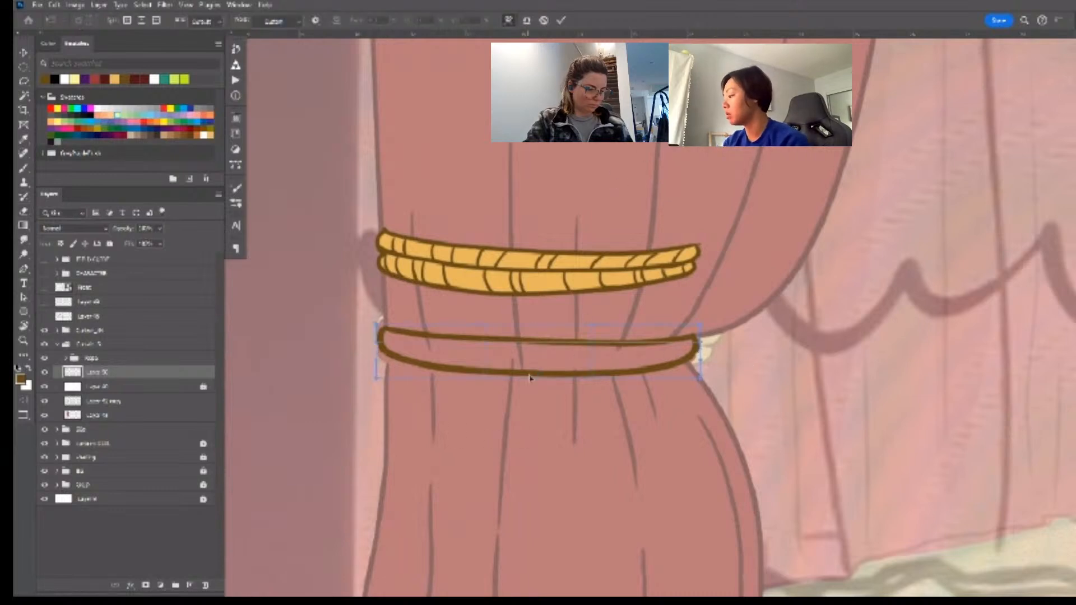
pyautogui.moveTo(534, 380); pyautogui.dragTo(535, 385)
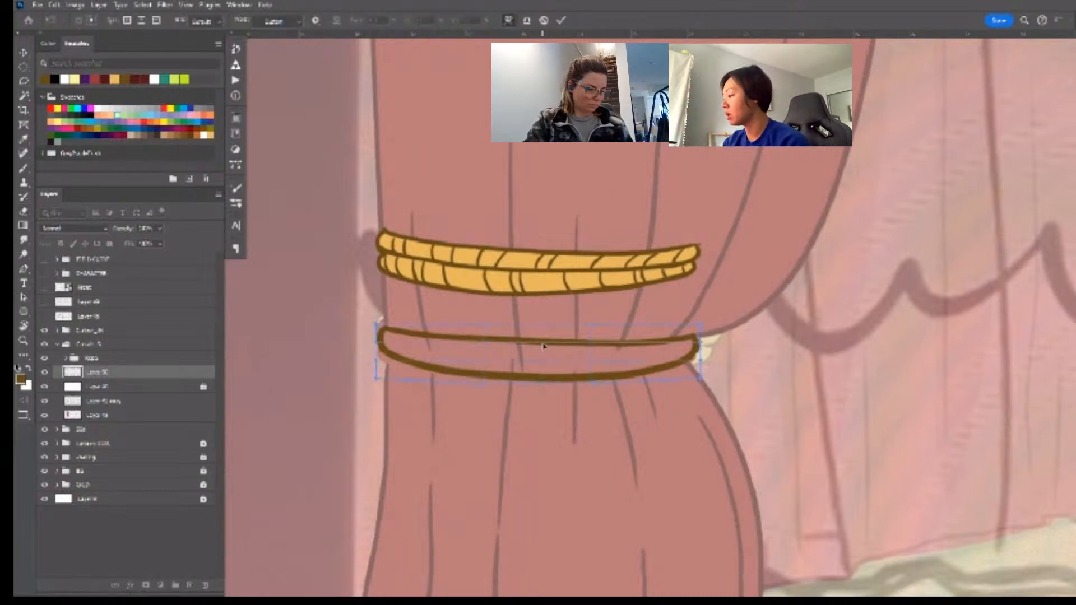
pyautogui.moveTo(543, 342); pyautogui.dragTo(542, 351)
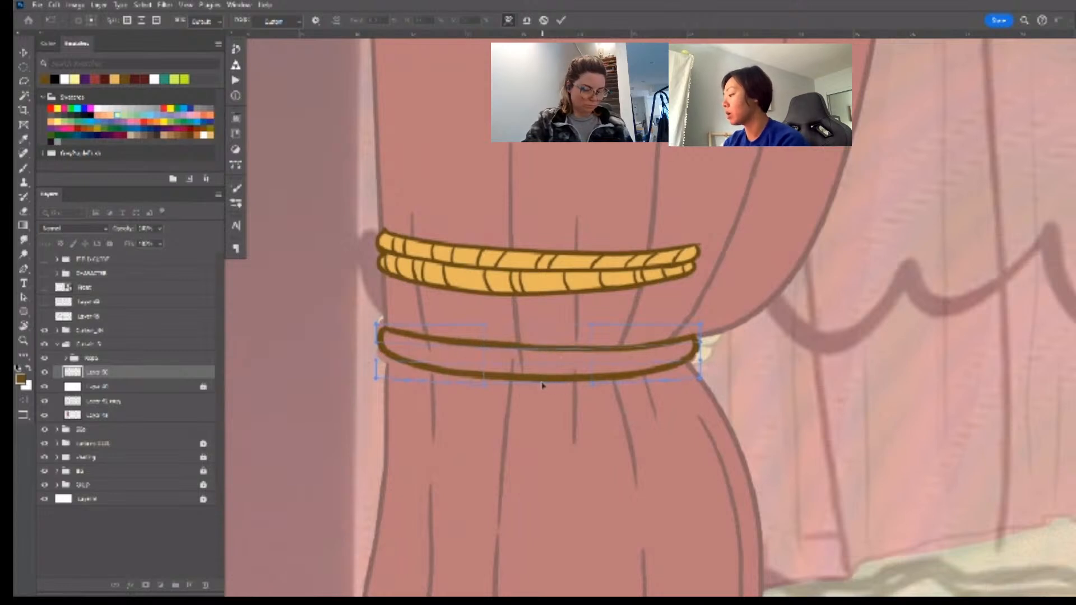
pyautogui.press('Return')
pyautogui.press('e')
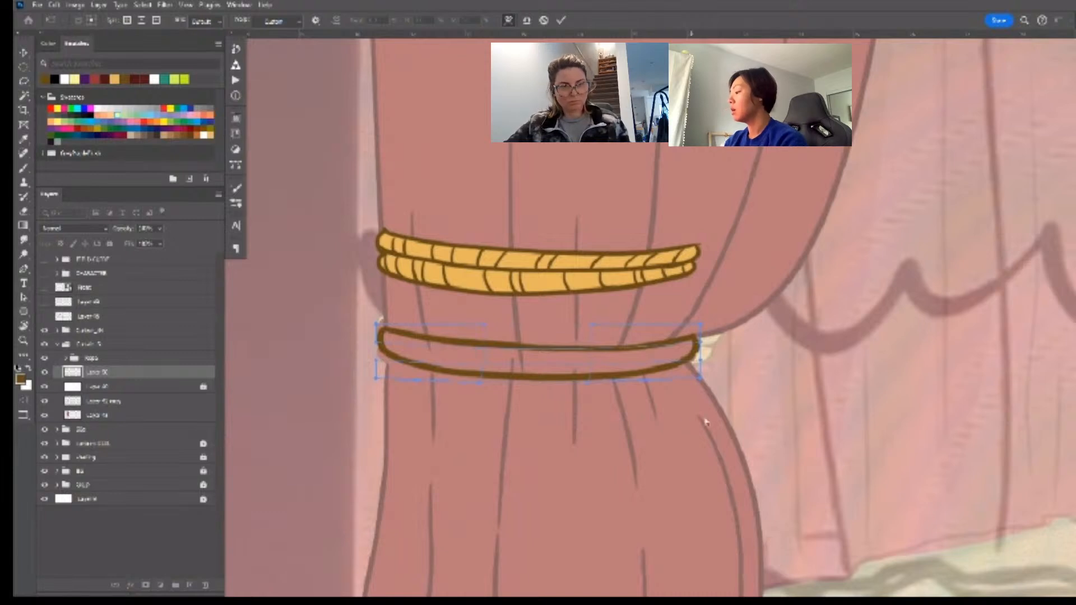
pyautogui.hotkey('ctrl', 't')
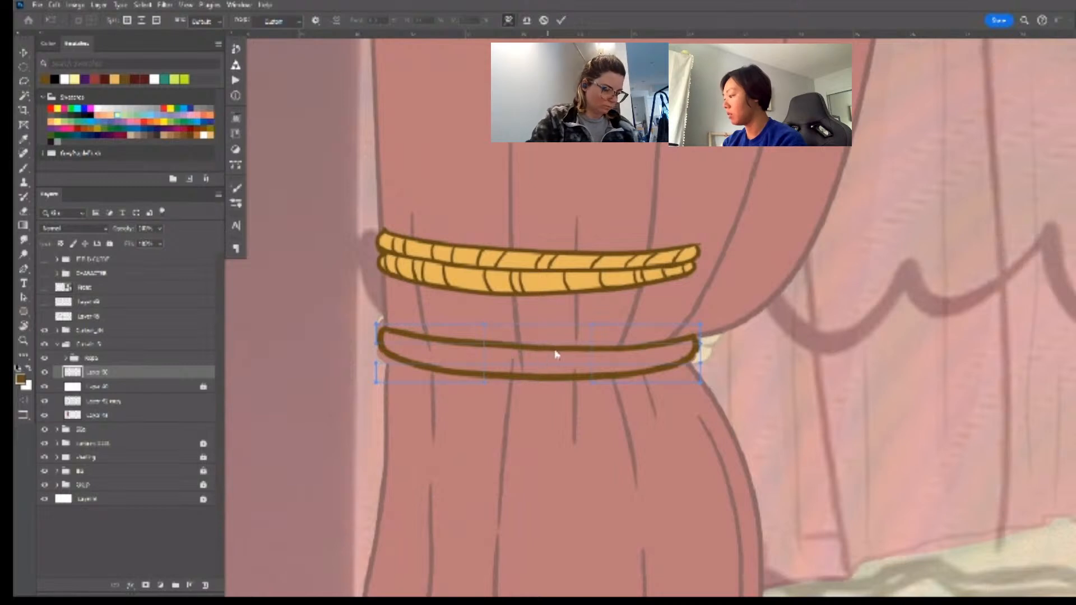
pyautogui.moveTo(544, 355); pyautogui.dragTo(548, 388)
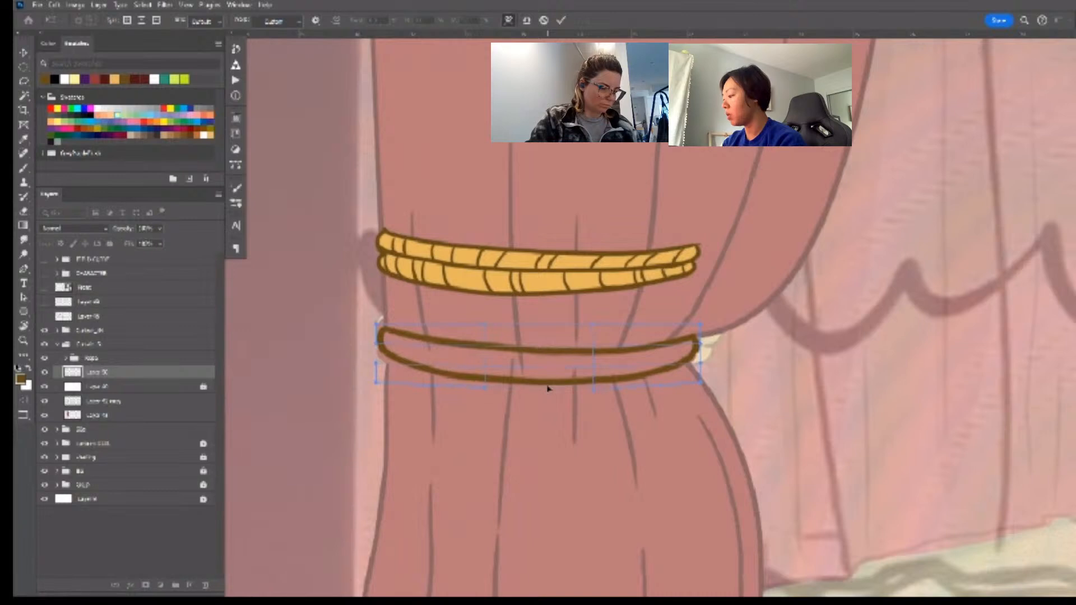
pyautogui.press('Return')
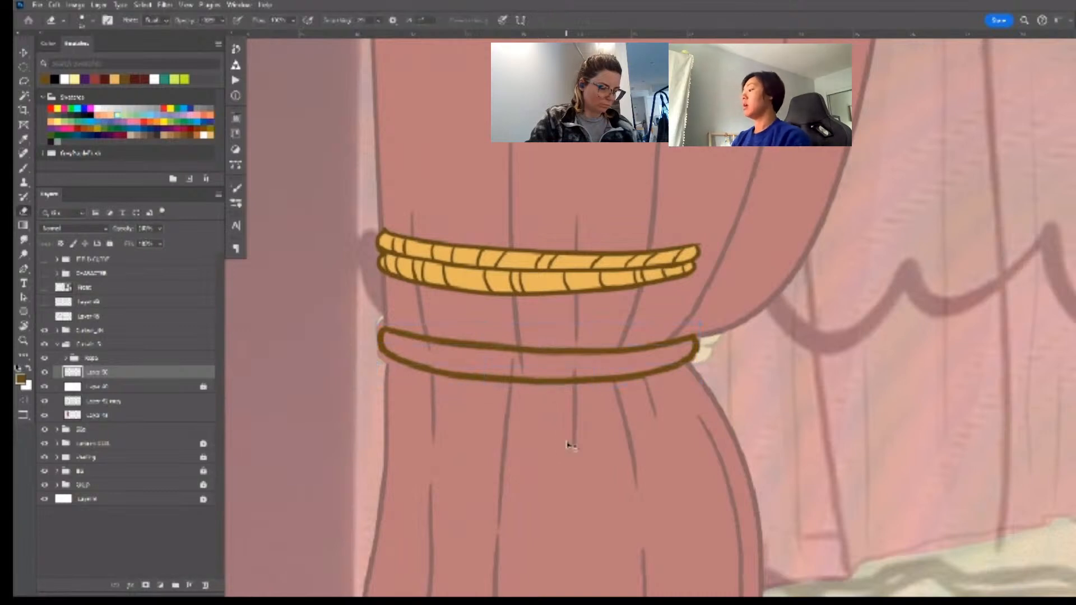
pyautogui.hotkey('ctrl', 't')
pyautogui.moveTo(632, 370); pyautogui.dragTo(634, 369)
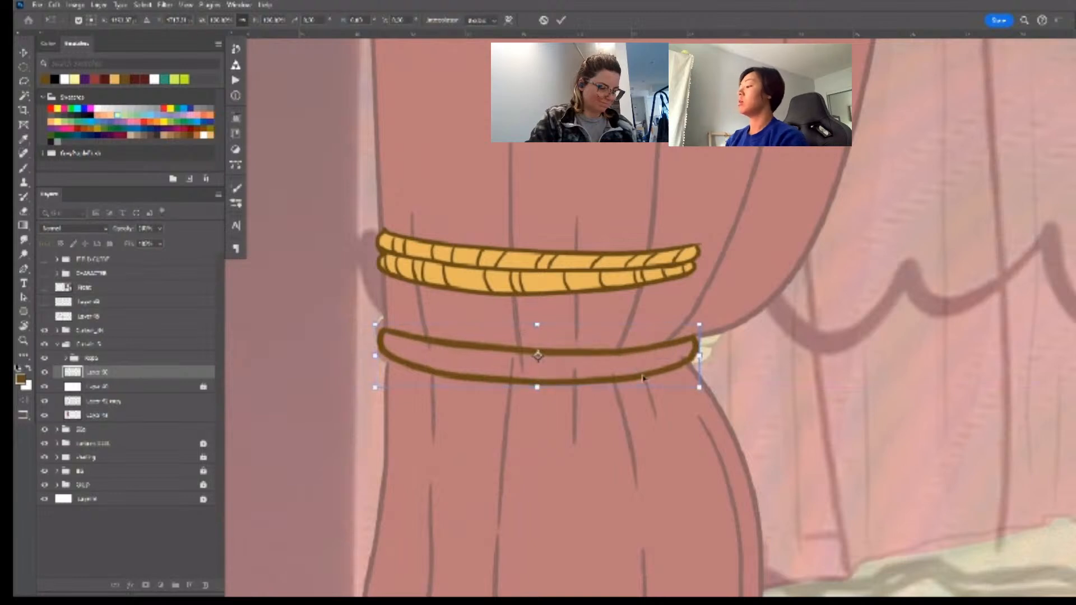
pyautogui.press('Return')
pyautogui.press('e')
pyautogui.press('b')
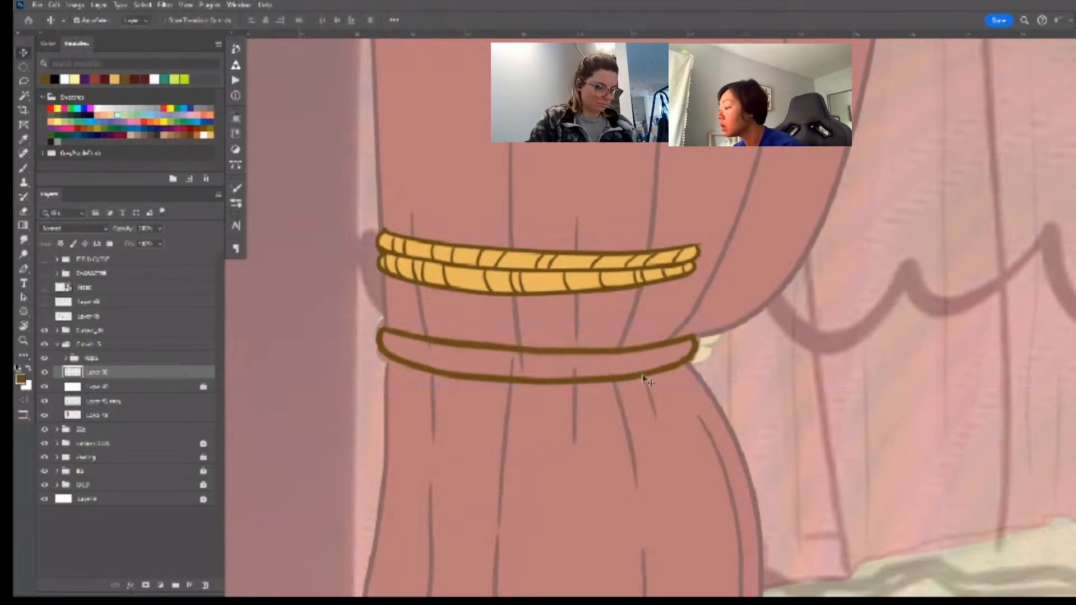
# - Check the band against the full-colour curtain, then fade its layer to 30% opacity and add a new layer above it
pyautogui.click(44, 387)
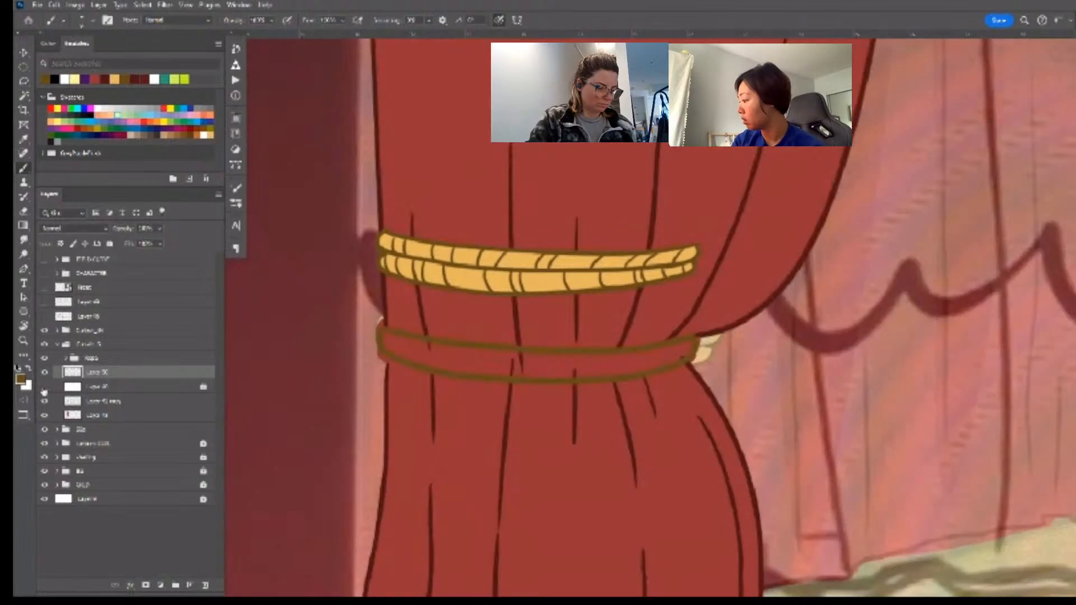
pyautogui.click(45, 387)
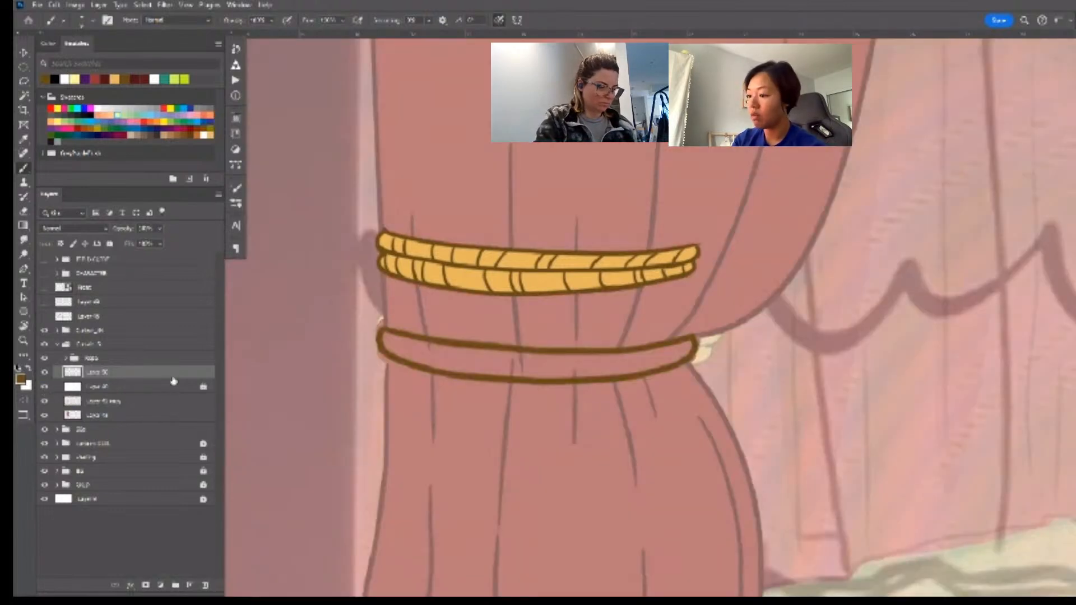
pyautogui.press('3')
pyautogui.hotkey('ctrl', 'shift', 'alt', 'n')
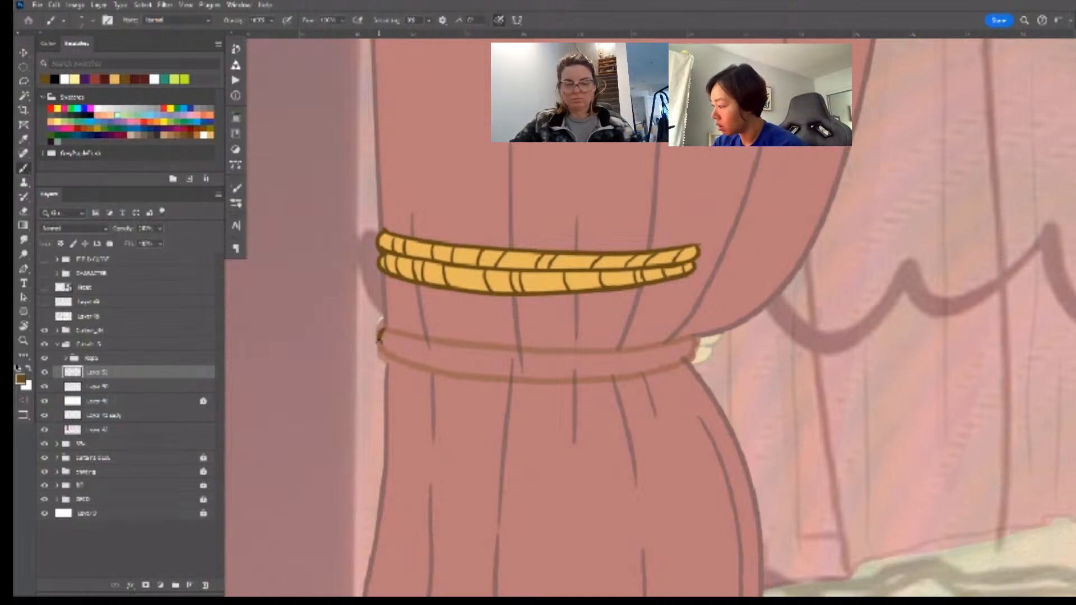
# - Trace a cleaner, slightly narrower rope outline over the faded band sketch with the canvas rotated
pyautogui.press('r')
pyautogui.moveTo(704, 452)
pyautogui.mouseDown()
pyautogui.moveTo(792, 260)
pyautogui.moveTo(723, 163)
pyautogui.mouseUp()
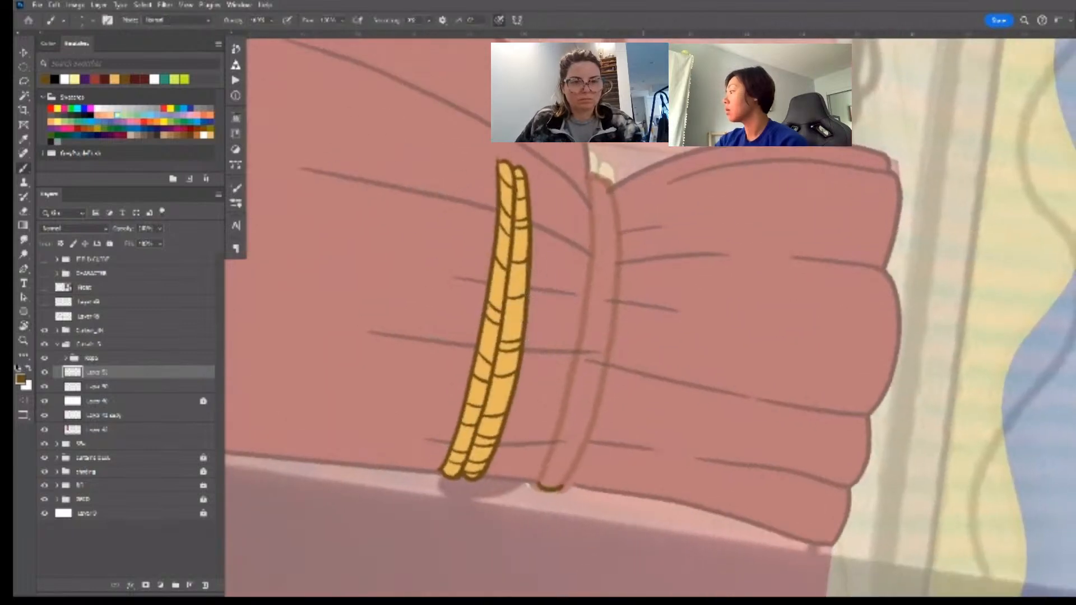
pyautogui.moveTo(590, 193)
pyautogui.mouseDown()
pyautogui.moveTo(578, 343)
pyautogui.moveTo(538, 479)
pyautogui.mouseUp()
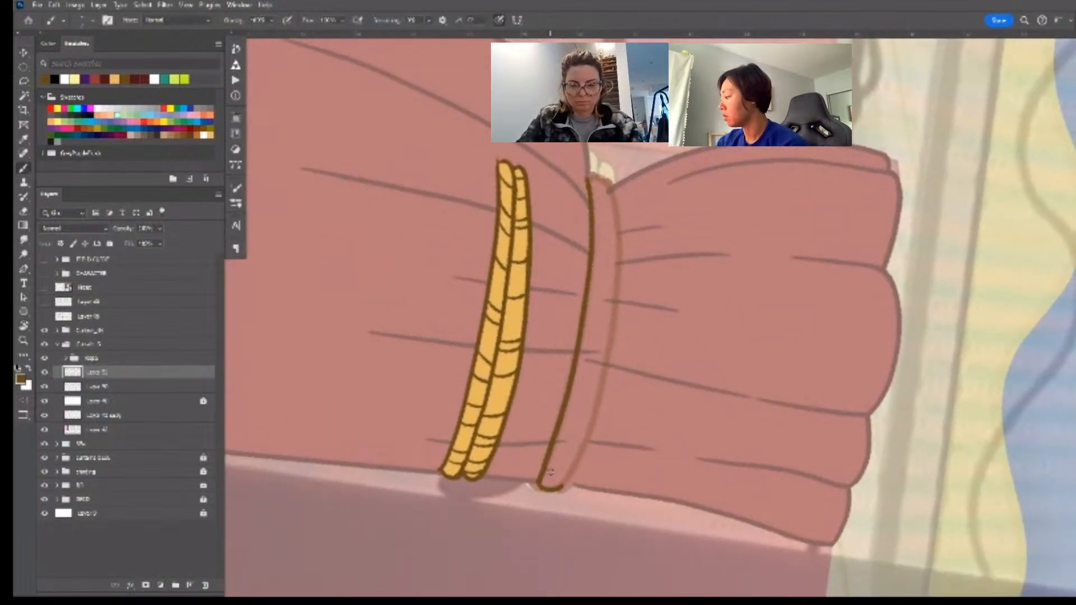
pyautogui.moveTo(604, 189)
pyautogui.mouseDown()
pyautogui.moveTo(604, 337)
pyautogui.moveTo(565, 479)
pyautogui.mouseUp()
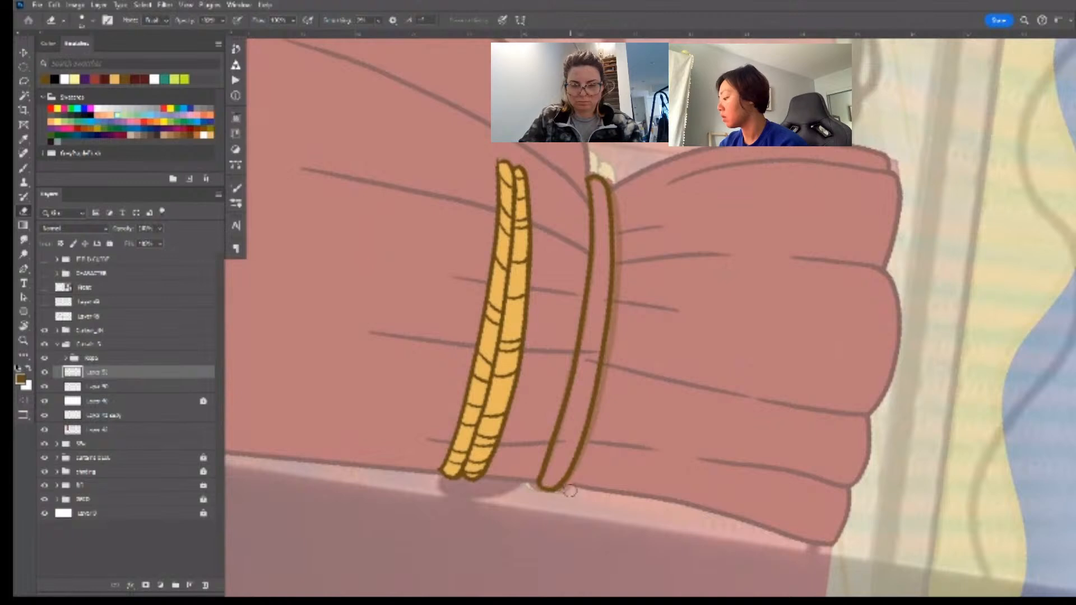
# - Draw short curved and slanted twist lines in uneven clusters along the whole length of the new rope outline
pyautogui.press('Escape')
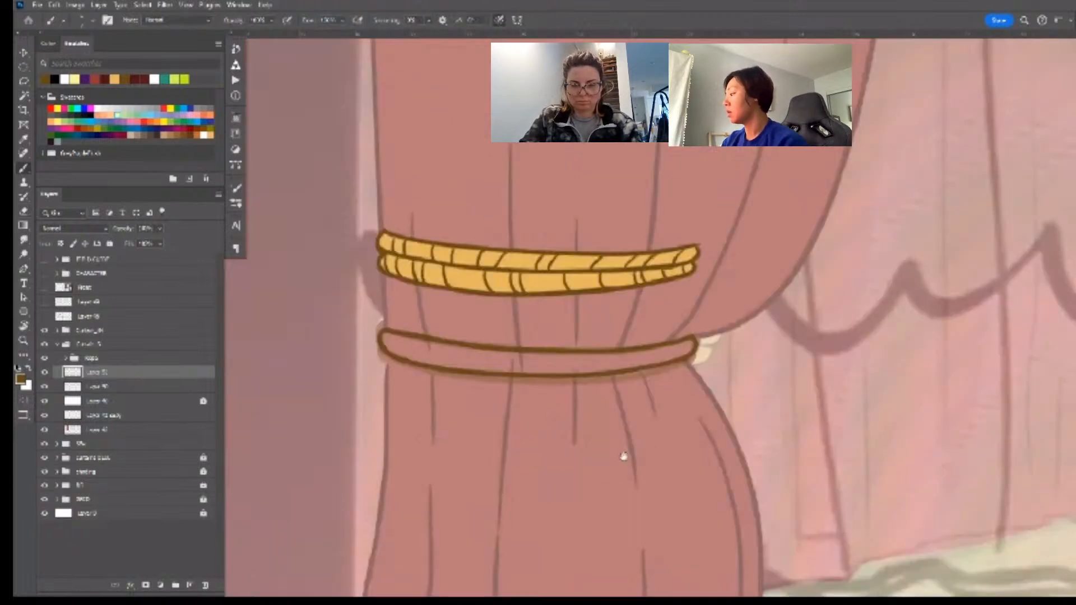
pyautogui.moveTo(624, 456); pyautogui.dragTo(594, 439)
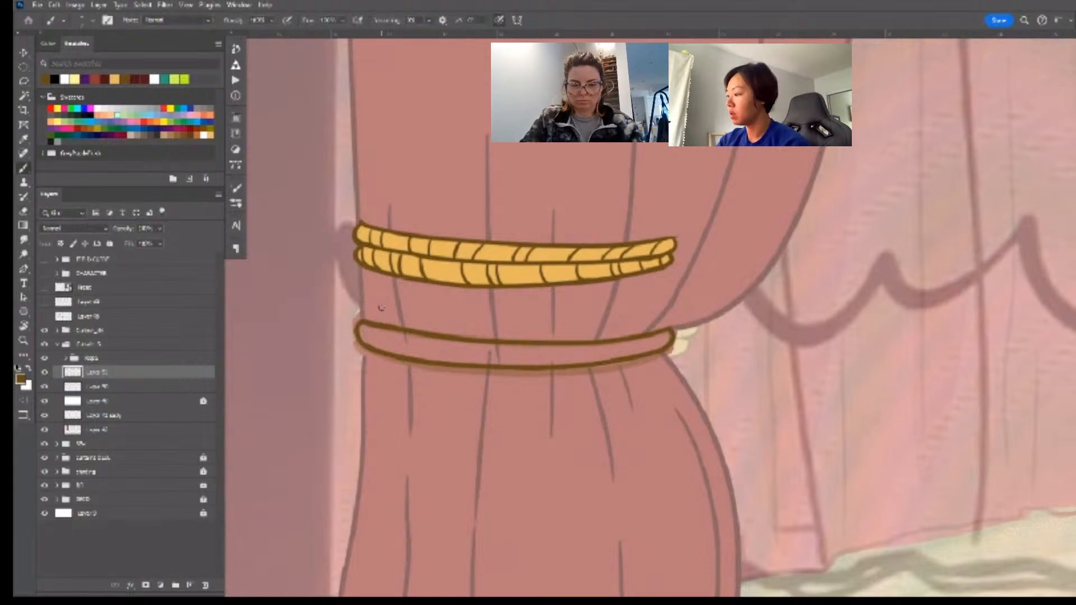
pyautogui.moveTo(381, 329)
pyautogui.mouseDown()
pyautogui.moveTo(379, 349)
pyautogui.moveTo(443, 362)
pyautogui.mouseUp()
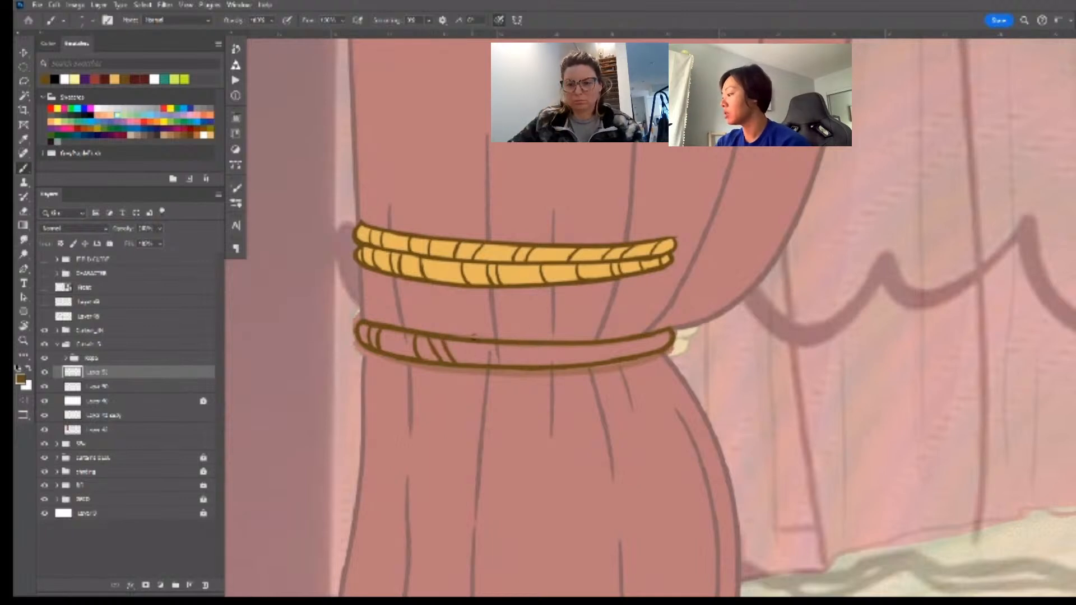
pyautogui.moveTo(473, 343)
pyautogui.mouseDown()
pyautogui.moveTo(510, 343)
pyautogui.moveTo(516, 367)
pyautogui.moveTo(519, 344)
pyautogui.moveTo(529, 360)
pyautogui.moveTo(573, 341)
pyautogui.moveTo(567, 364)
pyautogui.moveTo(605, 349)
pyautogui.moveTo(582, 344)
pyautogui.moveTo(593, 364)
pyautogui.moveTo(590, 344)
pyautogui.moveTo(605, 361)
pyautogui.moveTo(619, 339)
pyautogui.moveTo(597, 353)
pyautogui.moveTo(611, 345)
pyautogui.moveTo(598, 342)
pyautogui.moveTo(609, 359)
pyautogui.moveTo(632, 342)
pyautogui.moveTo(590, 342)
pyautogui.moveTo(604, 361)
pyautogui.mouseUp()
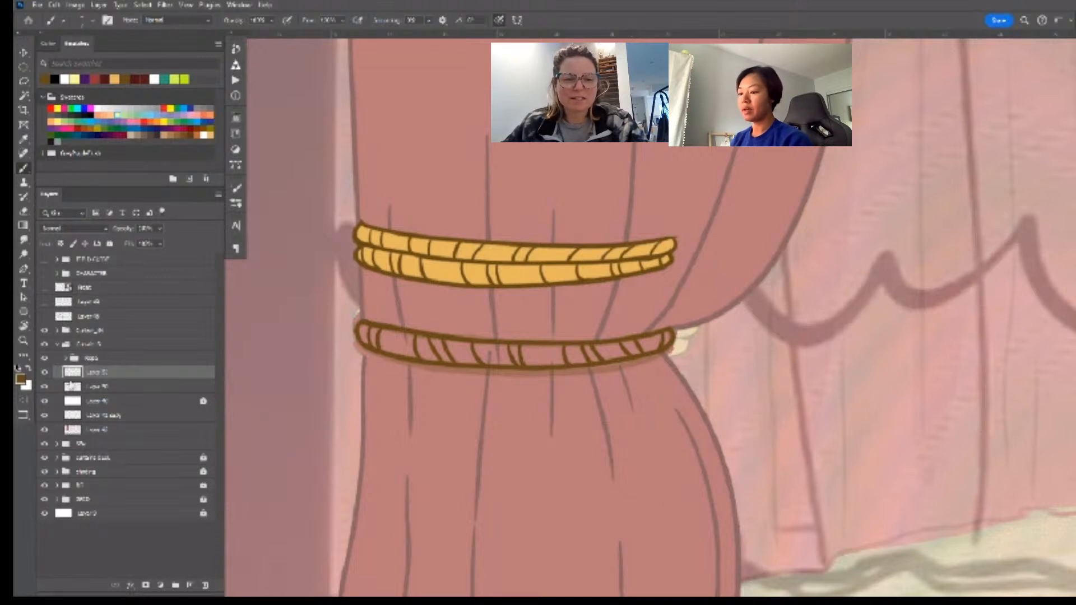
# - Add a new layer between the clean rope linework and the faded sketch, and sample the existing rope's yellow
pyautogui.click(101, 391)
pyautogui.hotkey('ctrl', 'shift', 'alt', 'n')
pyautogui.press('i')
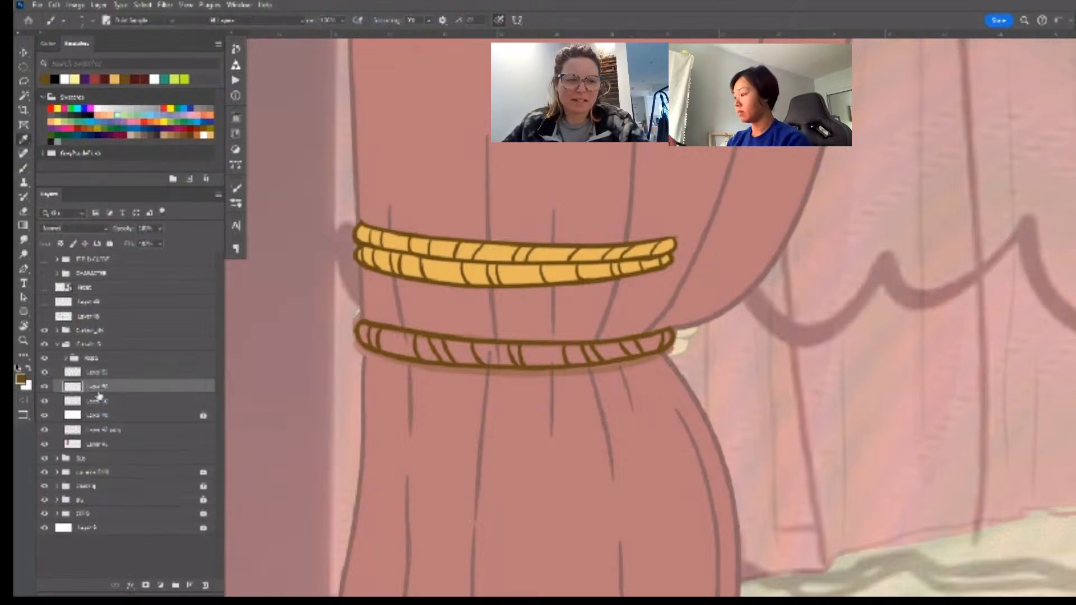
pyautogui.click(449, 263)
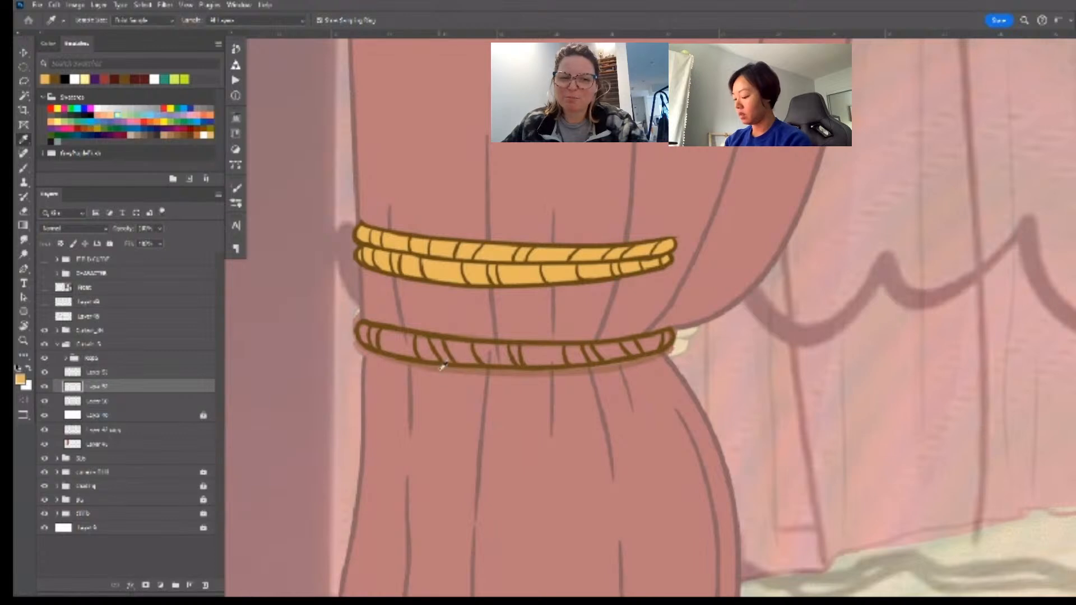
# - Fill the inside of the new rope outline with the sampled yellow on the layer beneath the linework
pyautogui.press('l')
pyautogui.moveTo(367, 326)
pyautogui.mouseDown()
pyautogui.moveTo(428, 371)
pyautogui.moveTo(528, 370)
pyautogui.moveTo(634, 362)
pyautogui.moveTo(677, 343)
pyautogui.moveTo(670, 331)
pyautogui.moveTo(593, 349)
pyautogui.moveTo(496, 345)
pyautogui.moveTo(370, 328)
pyautogui.mouseUp()
pyautogui.hotkey('alt', 'BackSpace')
pyautogui.hotkey('ctrl', 'd')
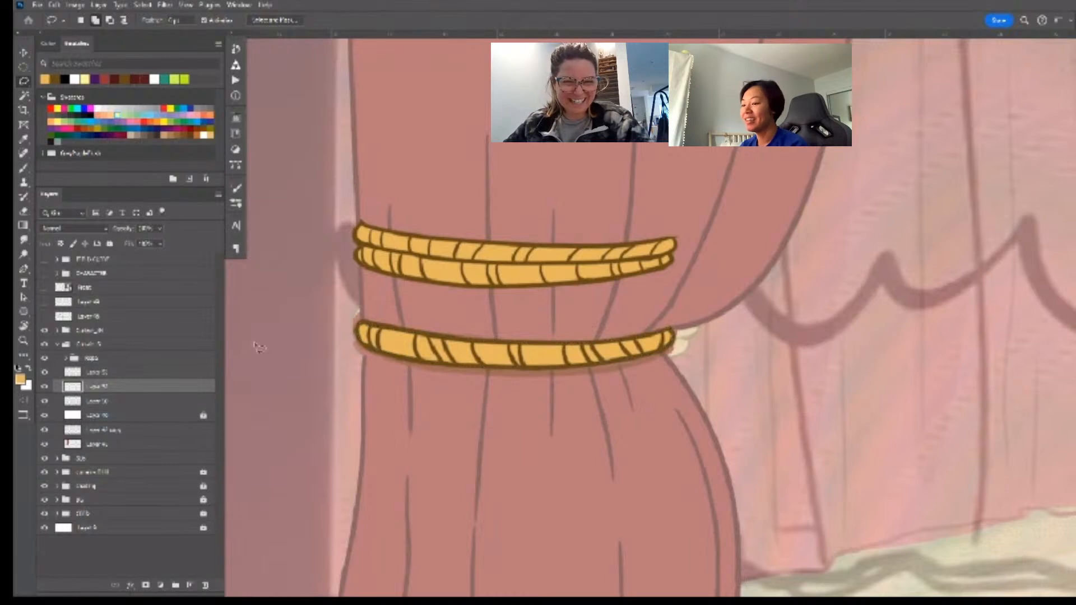
# - Group the new rope's linework and colour layers and name the group Rope2
pyautogui.keyDown('shift'); pyautogui.click(132, 372); pyautogui.keyUp('shift')
pyautogui.hotkey('ctrl', 'g')
pyautogui.doubleClick(90, 371)
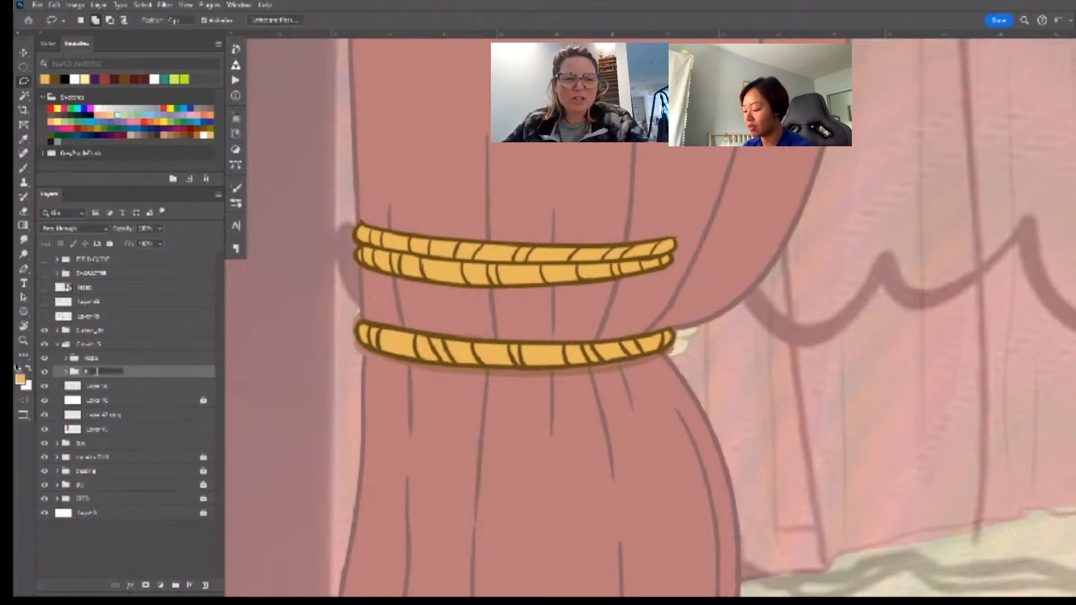
pyautogui.press('Return')
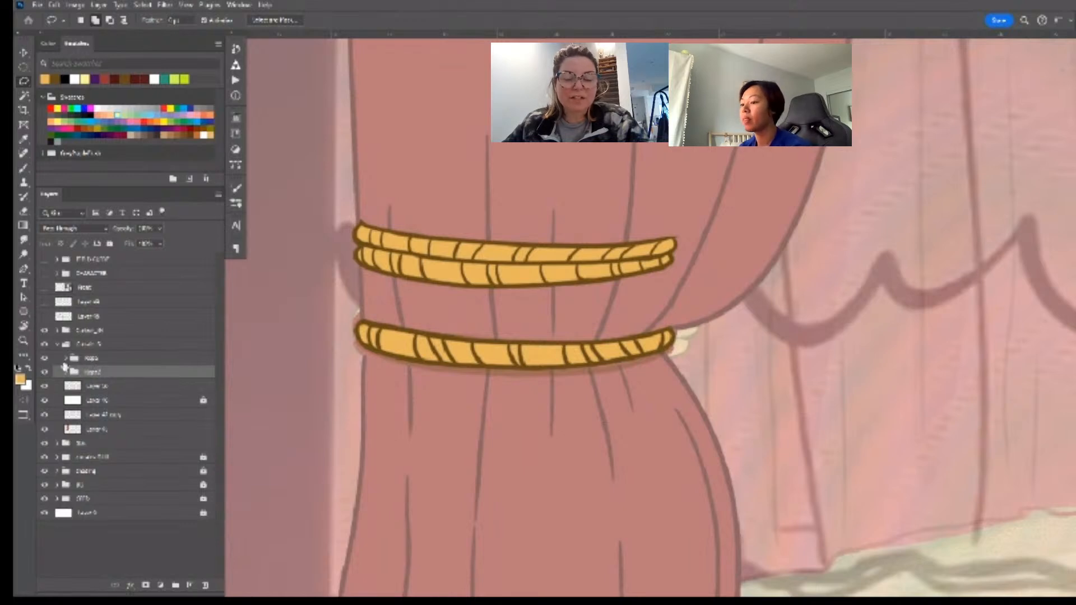
# - Hide the left curtain's original rope group and the white overlay layer to show the new rope at full colour
pyautogui.click(46, 358)
pyautogui.click(117, 361)
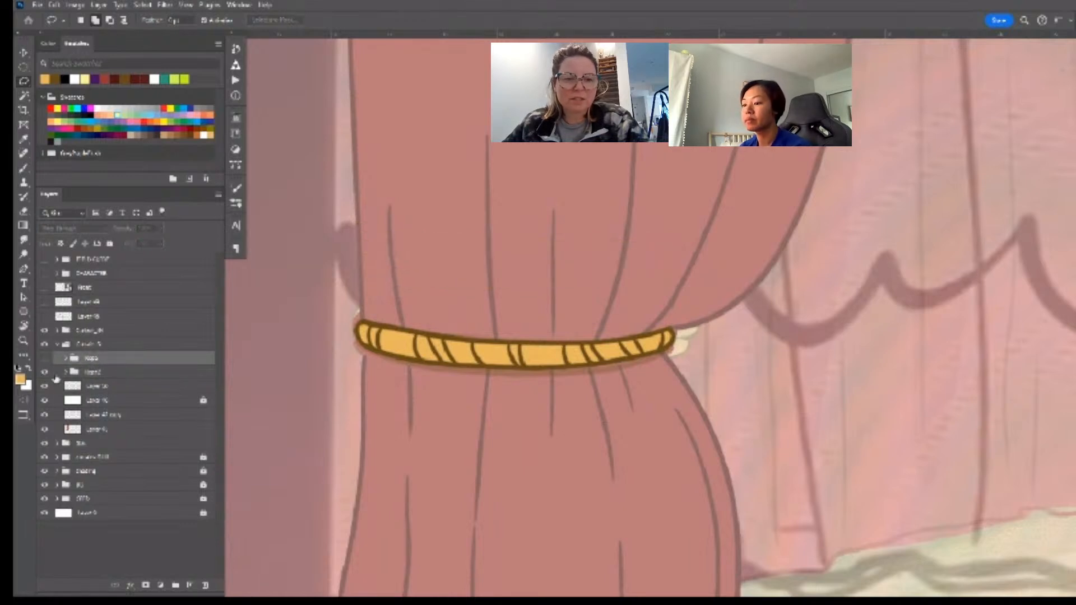
pyautogui.click(46, 400)
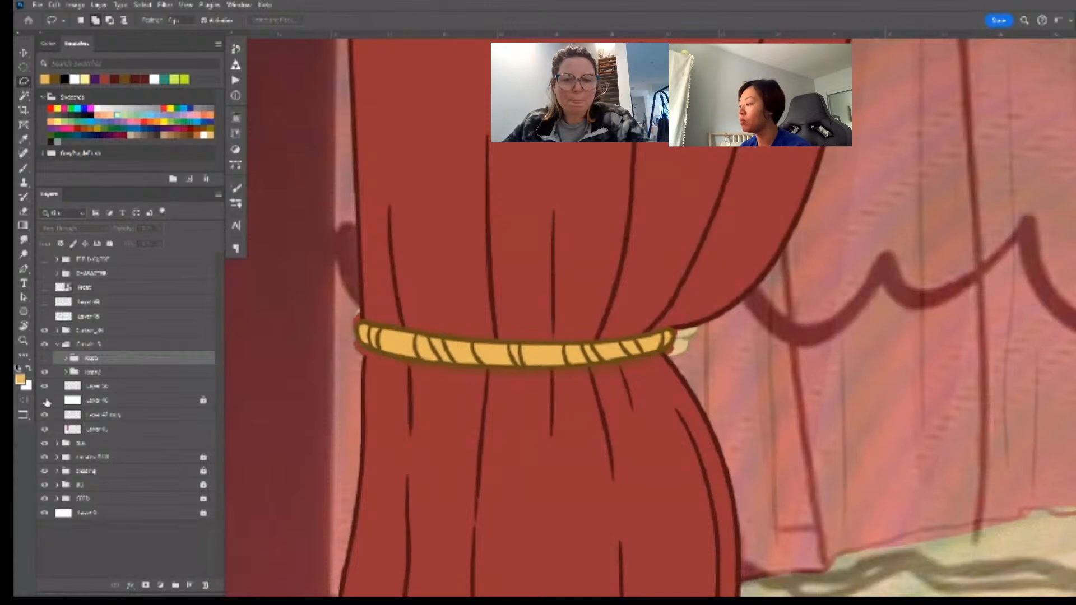
# - Show the green character and place it just beside the left curtain for a scale comparison with the rope
pyautogui.click(45, 289)
pyautogui.press('v')
pyautogui.moveTo(956, 301); pyautogui.dragTo(768, 453)
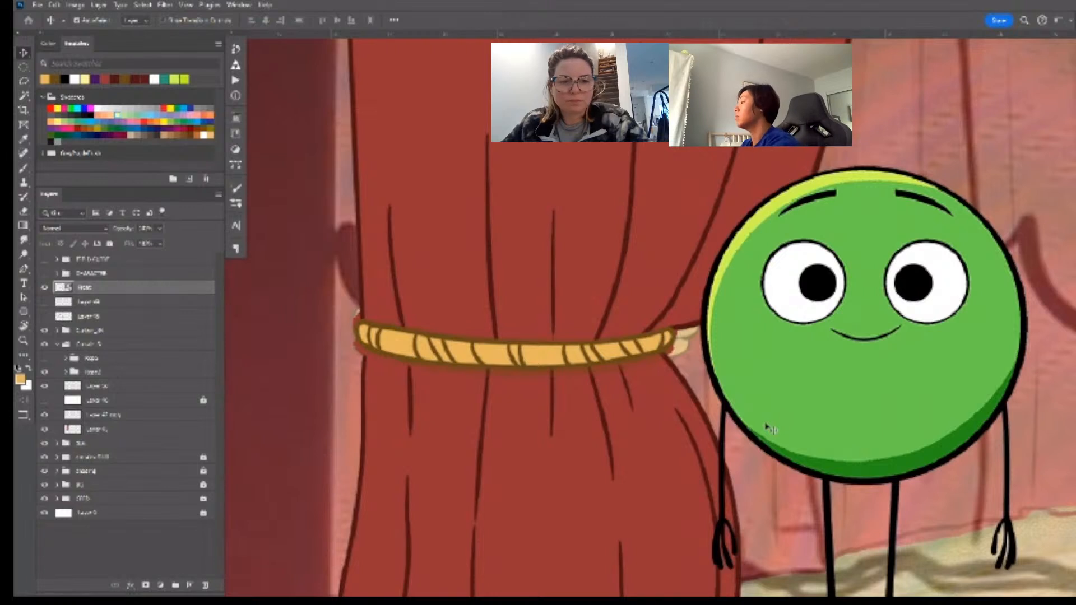
pyautogui.moveTo(800, 428); pyautogui.dragTo(851, 416)
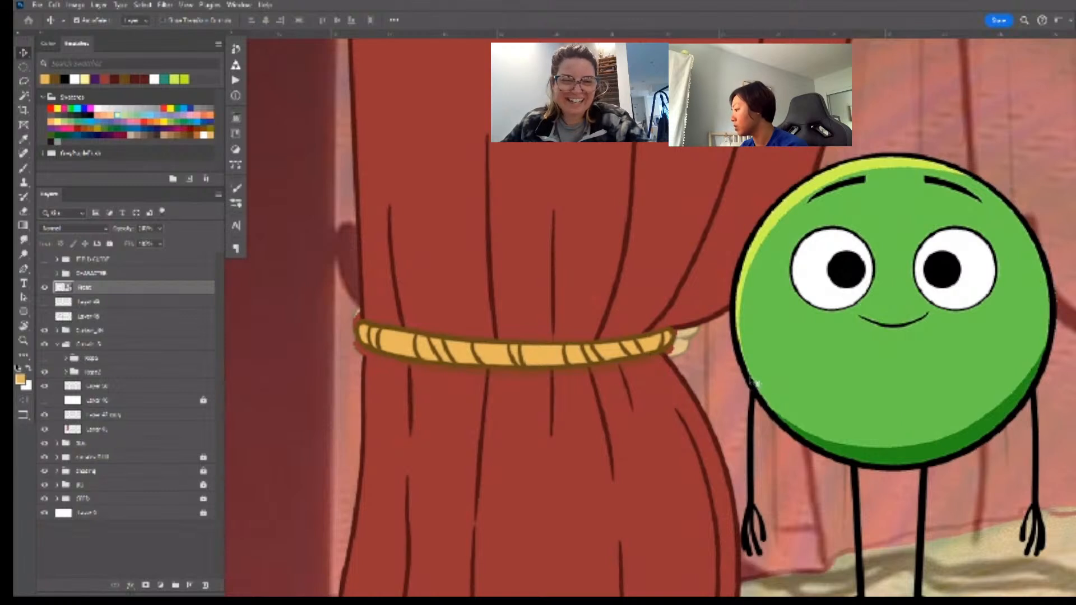
pyautogui.moveTo(751, 386); pyautogui.dragTo(885, 395)
pyautogui.press('z')
pyautogui.moveTo(781, 379); pyautogui.dragTo(734, 374)
pyautogui.press('z')
pyautogui.moveTo(568, 337); pyautogui.dragTo(575, 335)
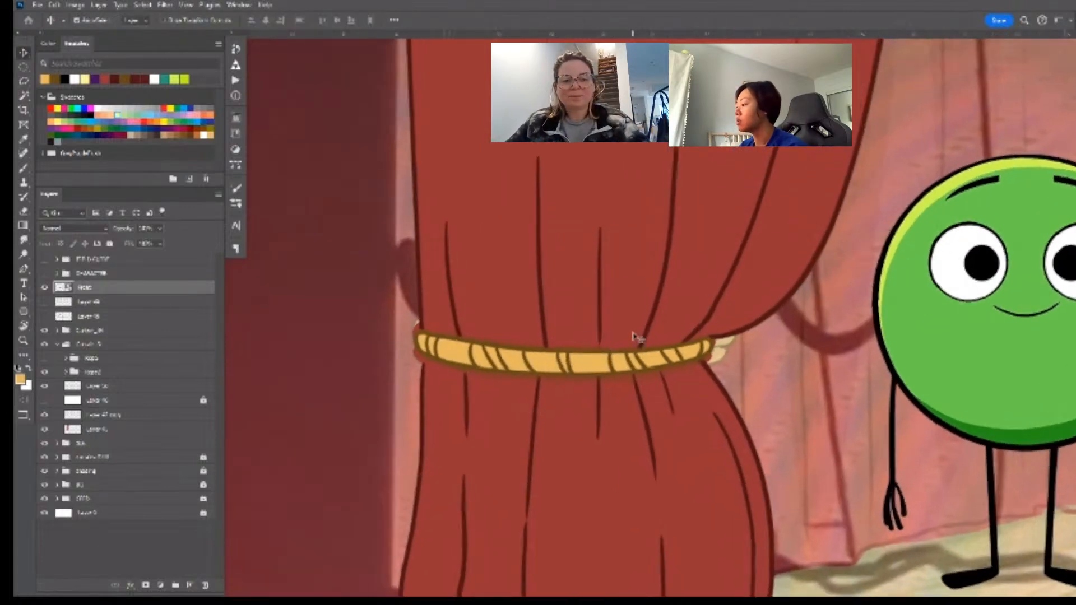
# - Erase the red curtain fill sticking out around the left curtain's rope ends, and sample the dark line colour on the curtain linework layer
pyautogui.click(734, 334)
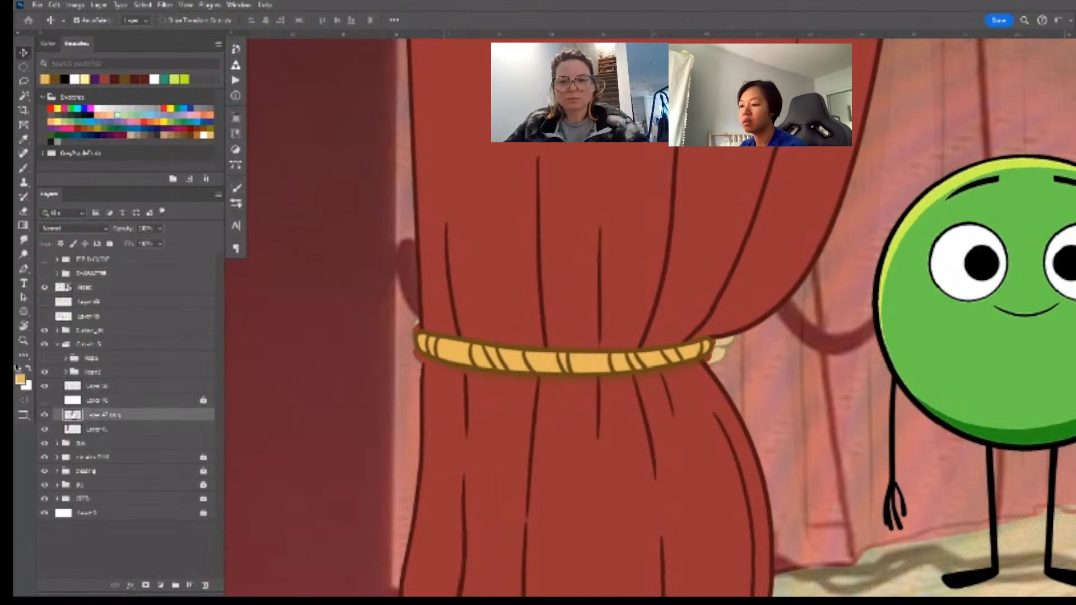
pyautogui.click(45, 429)
pyautogui.click(44, 430)
pyautogui.press('e')
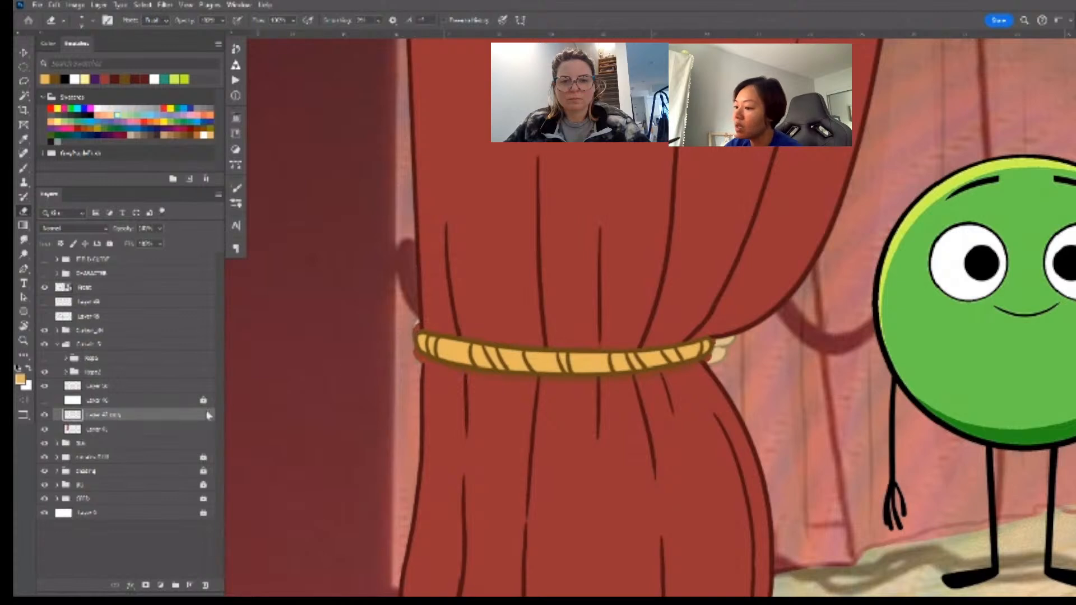
pyautogui.press('v')
pyautogui.click(131, 429)
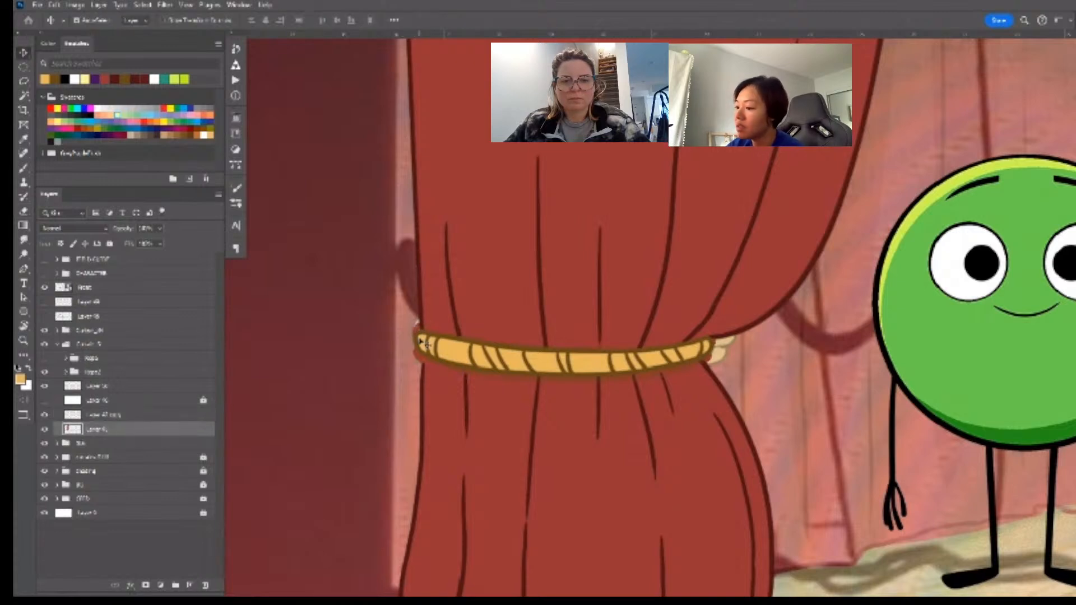
pyautogui.press('e')
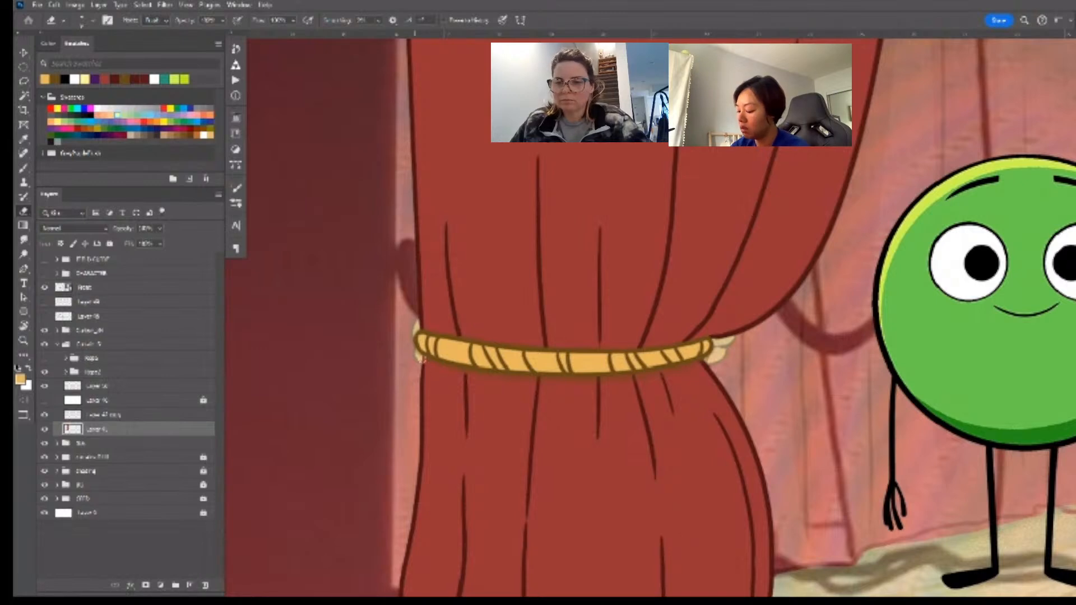
pyautogui.keyDown('ctrl'); pyautogui.click(425, 376); pyautogui.keyUp('ctrl')
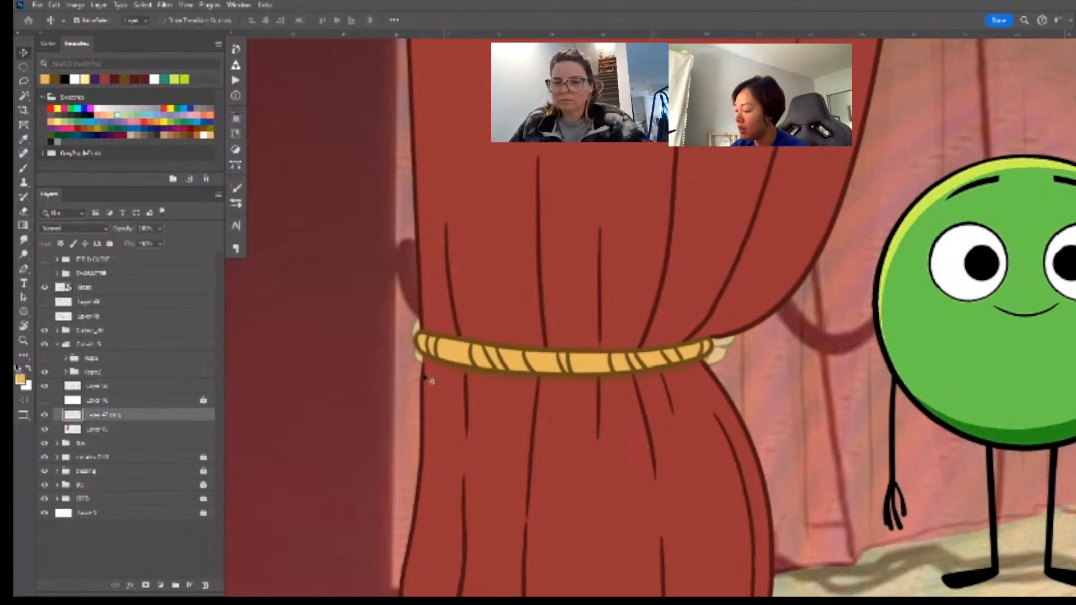
pyautogui.press('b')
pyautogui.keyDown('alt'); pyautogui.click(423, 380); pyautogui.keyUp('alt')
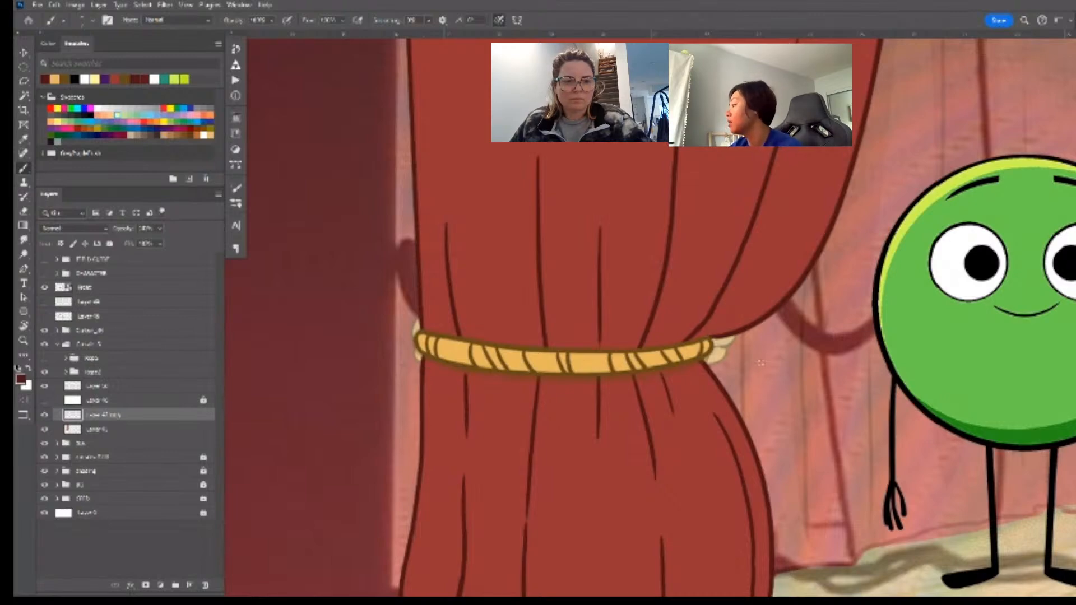
# - Duplicate the Rope2 group and move the copy out above both curtain groups
pyautogui.press('z')
pyautogui.keyDown('alt'); pyautogui.click(751, 381); pyautogui.keyUp('alt')
pyautogui.press('b')
pyautogui.moveTo(710, 413); pyautogui.dragTo(492, 422)
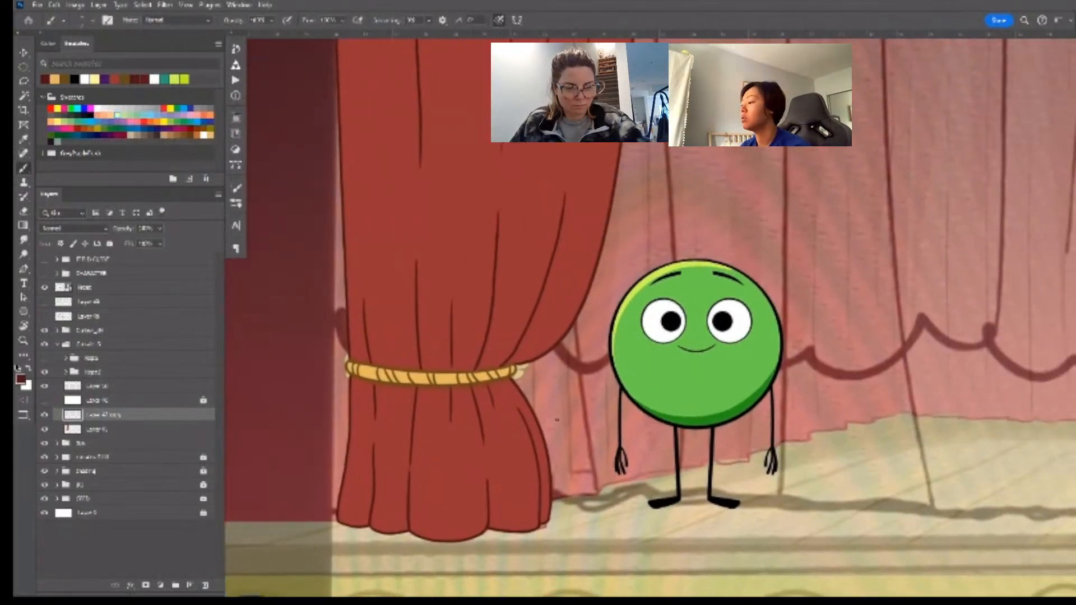
pyautogui.scroll(-5, 550, 402)
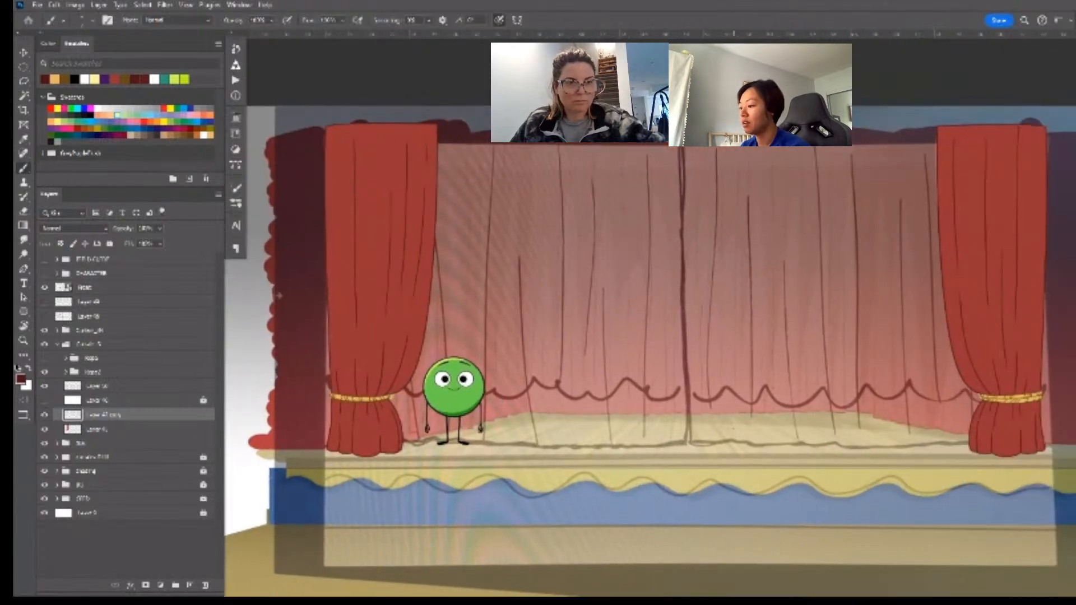
pyautogui.click(136, 375)
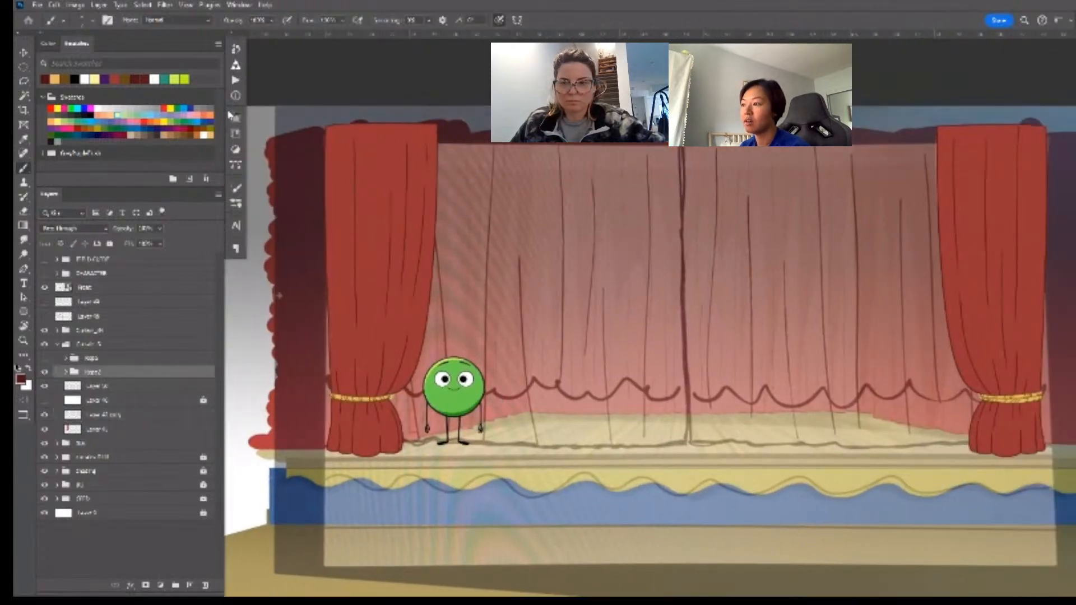
pyautogui.hotkey('ctrl', 'j')
pyautogui.moveTo(132, 372); pyautogui.dragTo(150, 319)
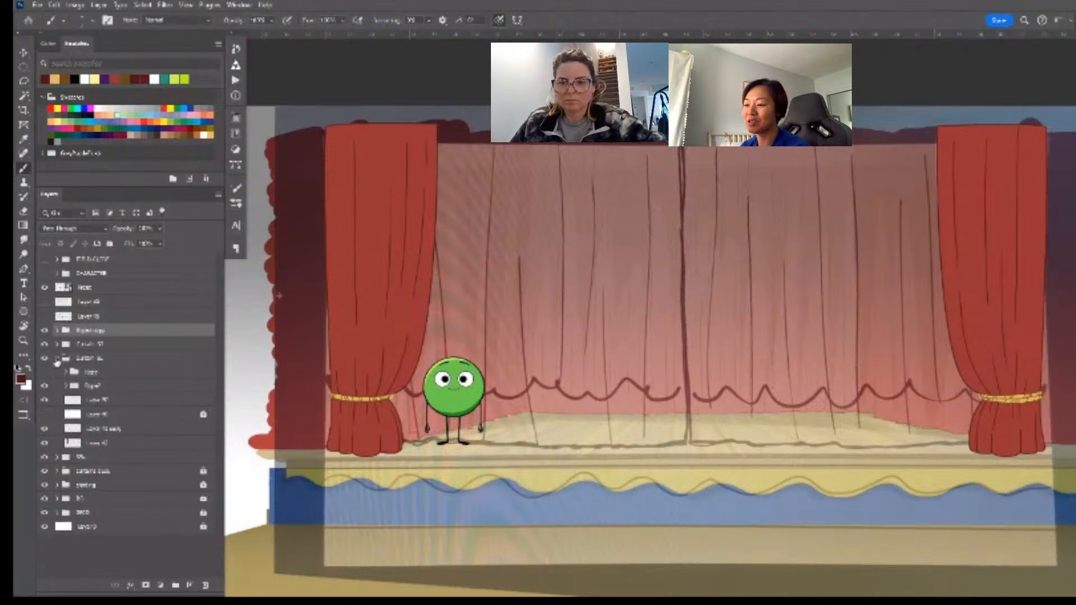
# - Flip the rope copy horizontally and position it over the right curtain's tied waist
pyautogui.click(56, 359)
pyautogui.hotkey('ctrl', 't')
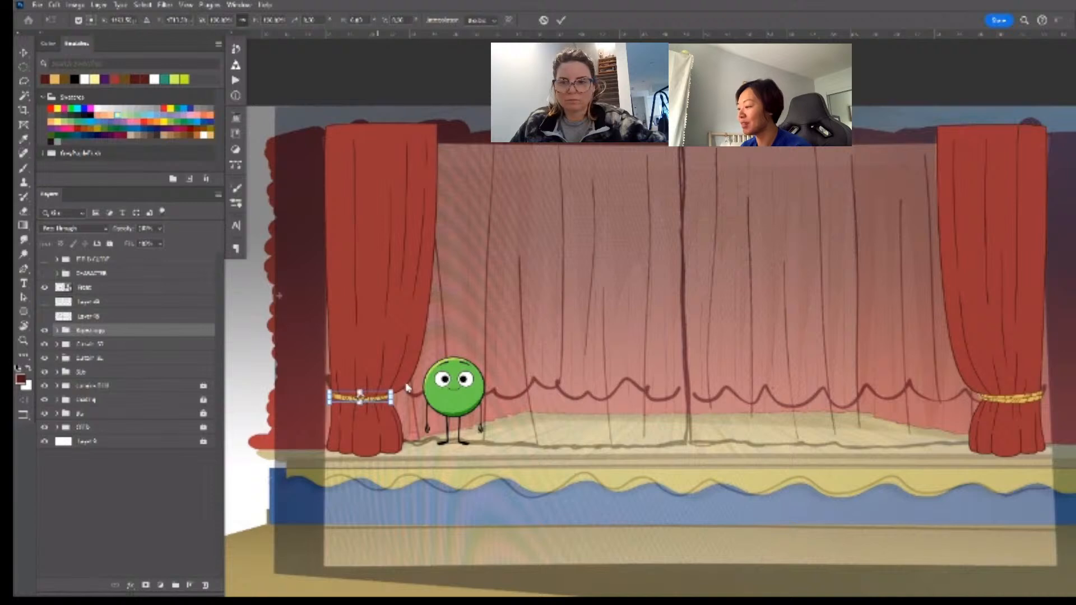
pyautogui.moveTo(373, 399); pyautogui.dragTo(994, 399)
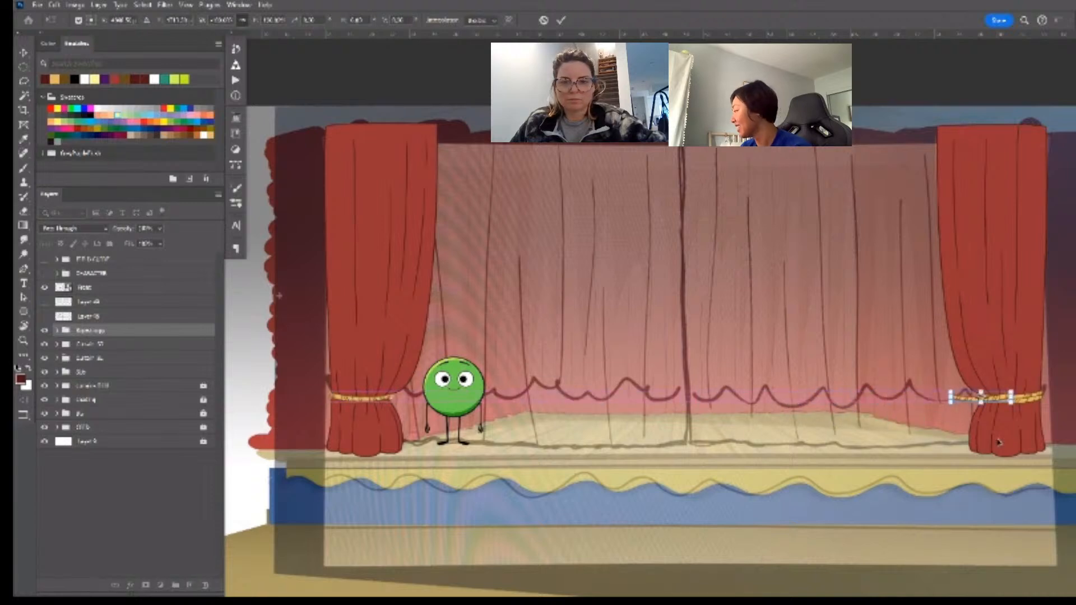
pyautogui.moveTo(1000, 442); pyautogui.dragTo(1023, 444)
pyautogui.press('Return')
# - Hide the right curtain's old rope group and check the rope copy's fit with a free transform
pyautogui.press('z')
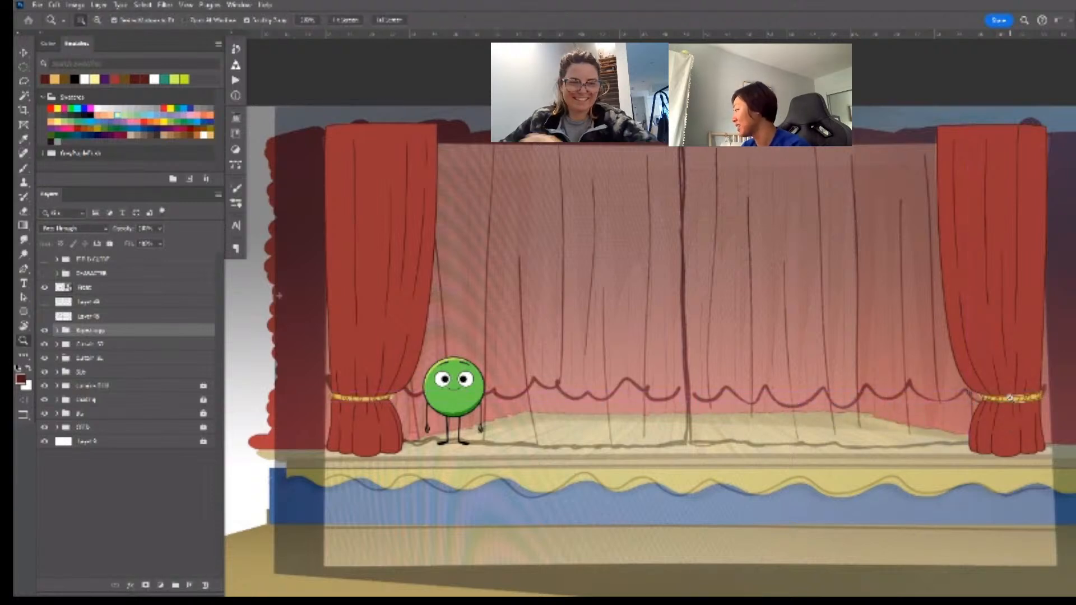
pyautogui.moveTo(1020, 395); pyautogui.dragTo(543, 410)
pyautogui.click(543, 410)
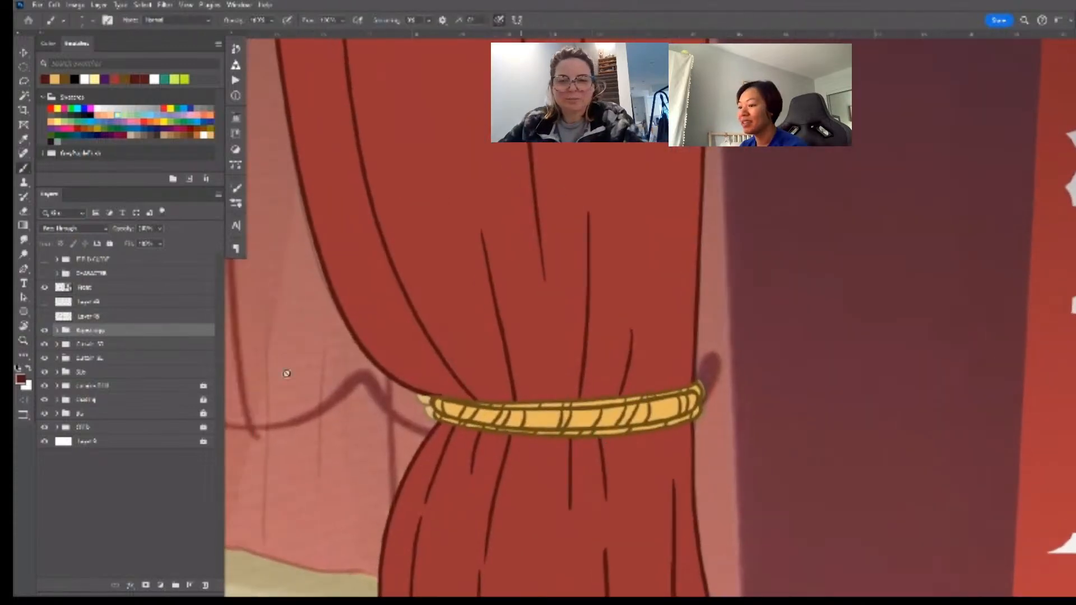
pyautogui.press('b')
pyautogui.click(56, 345)
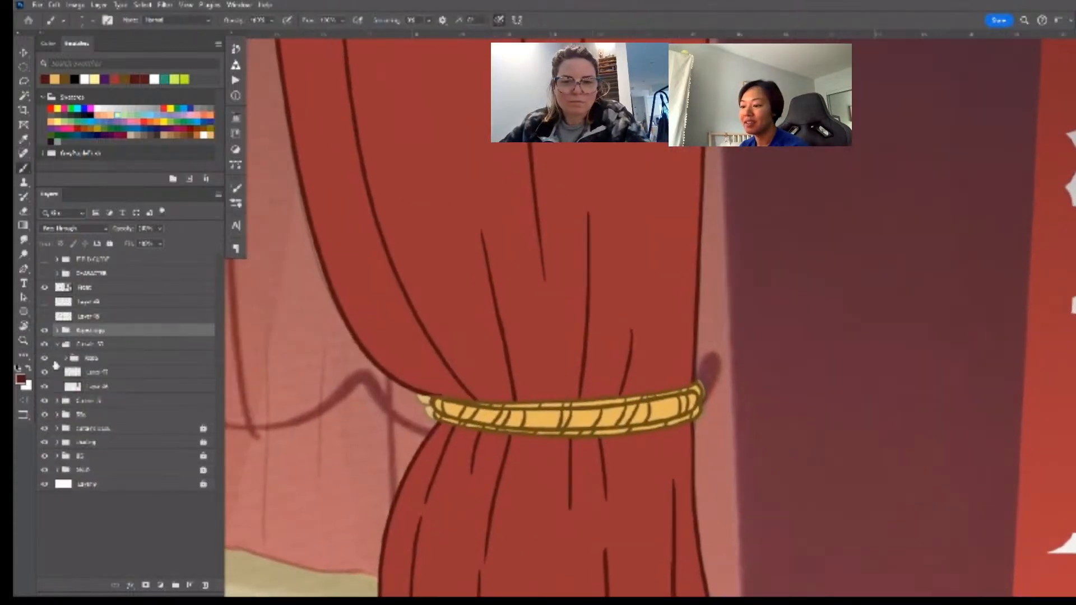
pyautogui.click(46, 358)
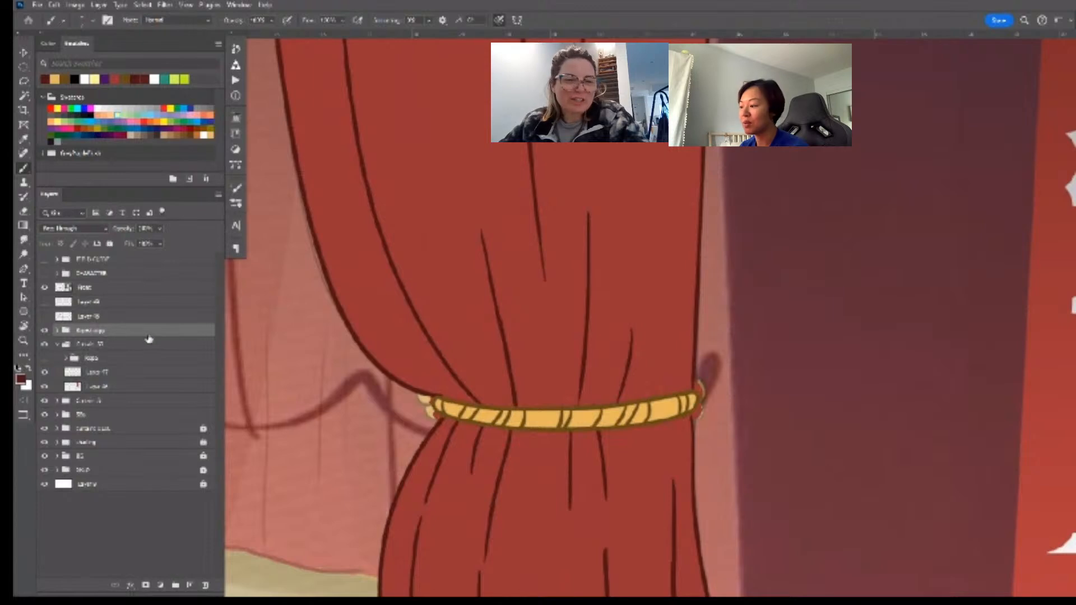
pyautogui.hotkey('ctrl', 't')
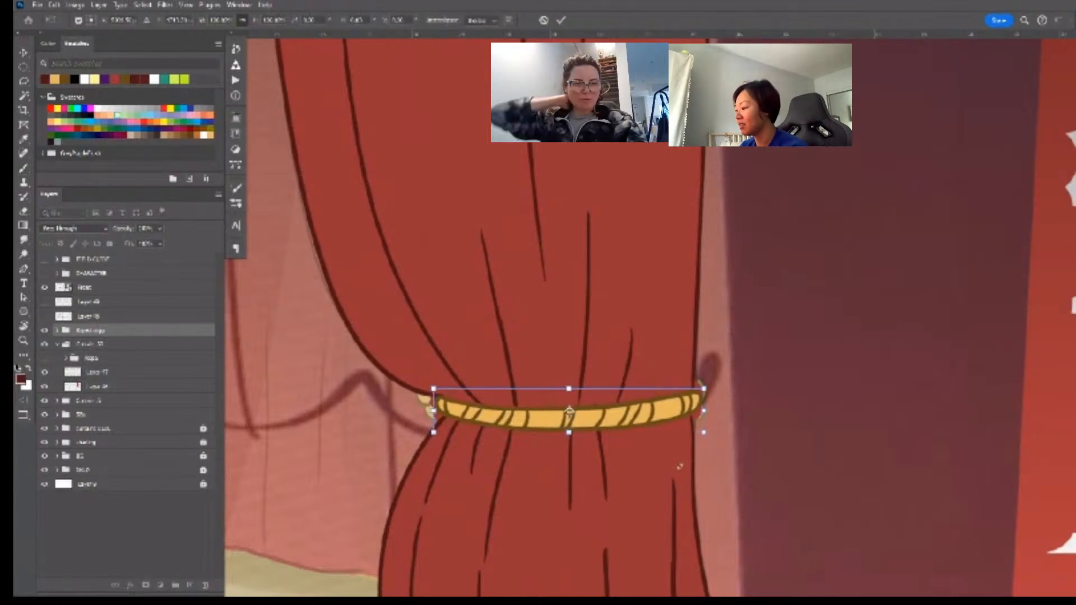
pyautogui.press('Return')
pyautogui.press('b')
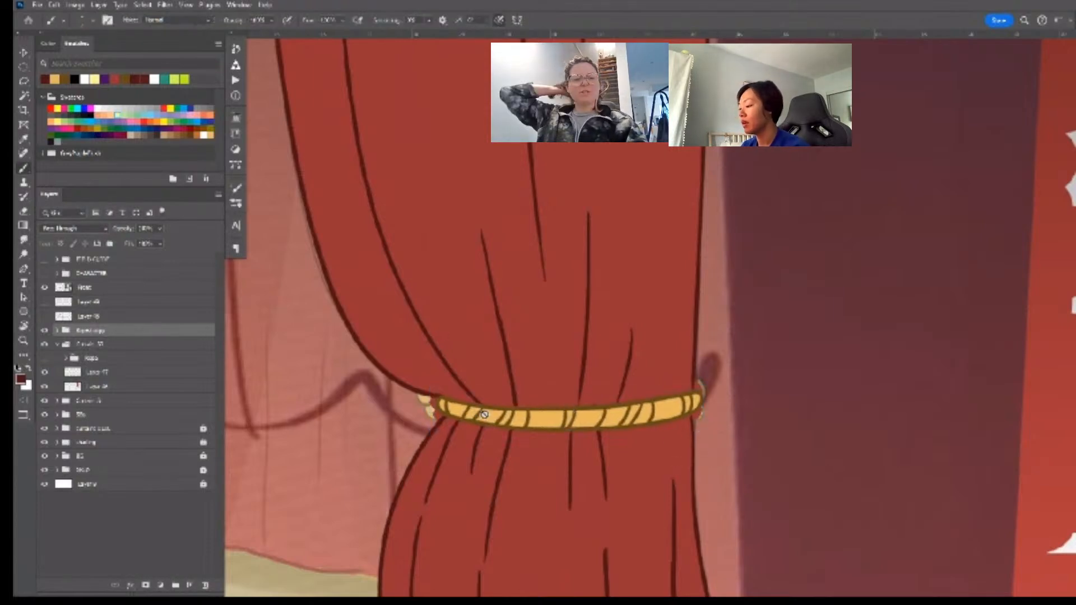
# - Move the rope copy group inside the right curtain's group, above its old rope
pyautogui.scroll(3, 483, 392)
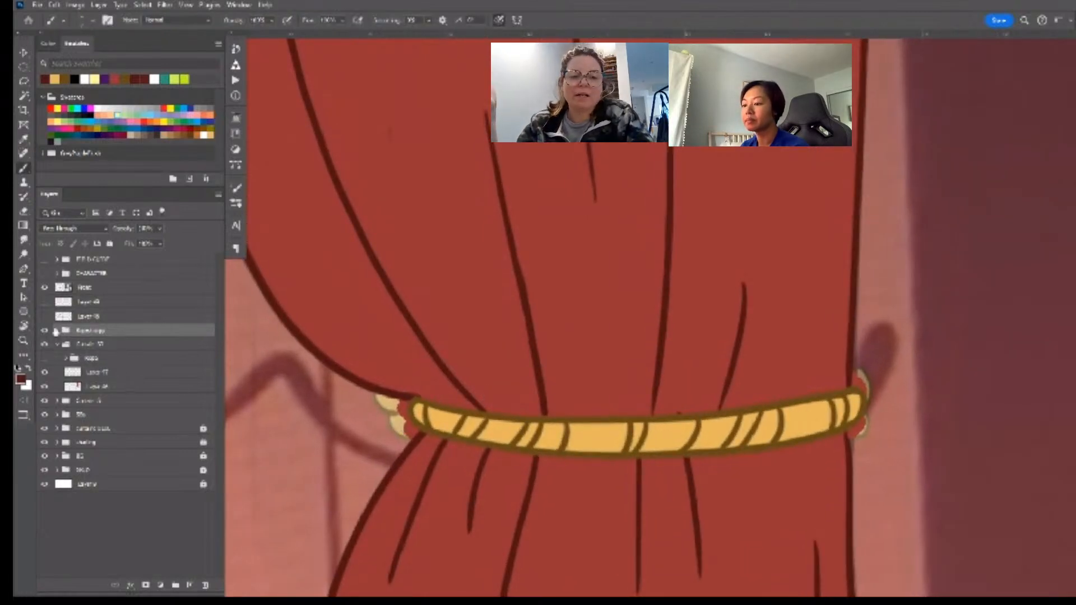
pyautogui.click(58, 344)
pyautogui.click(57, 331)
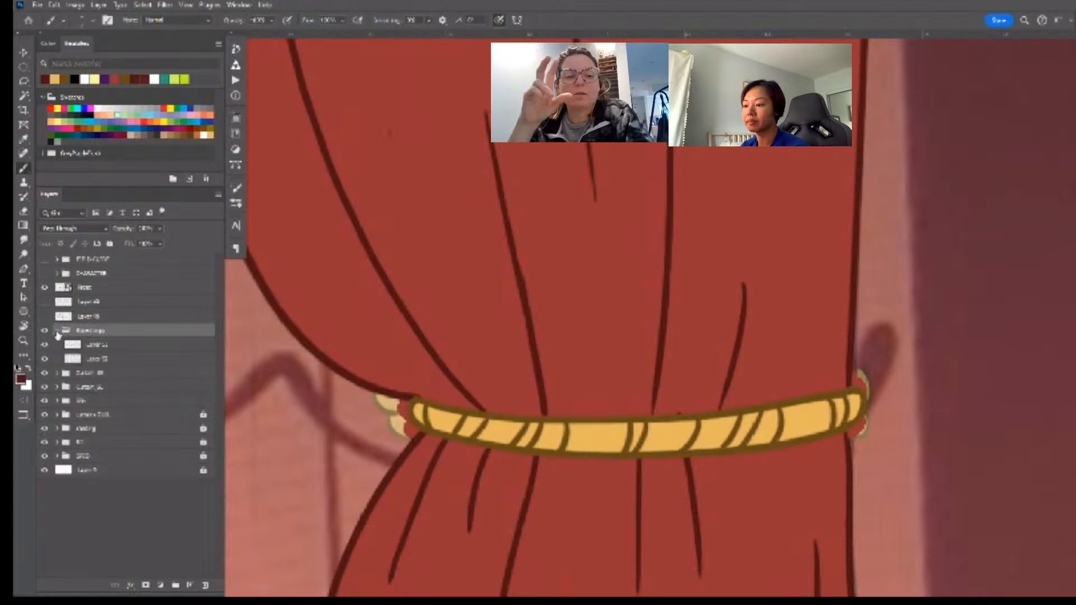
pyautogui.click(77, 358)
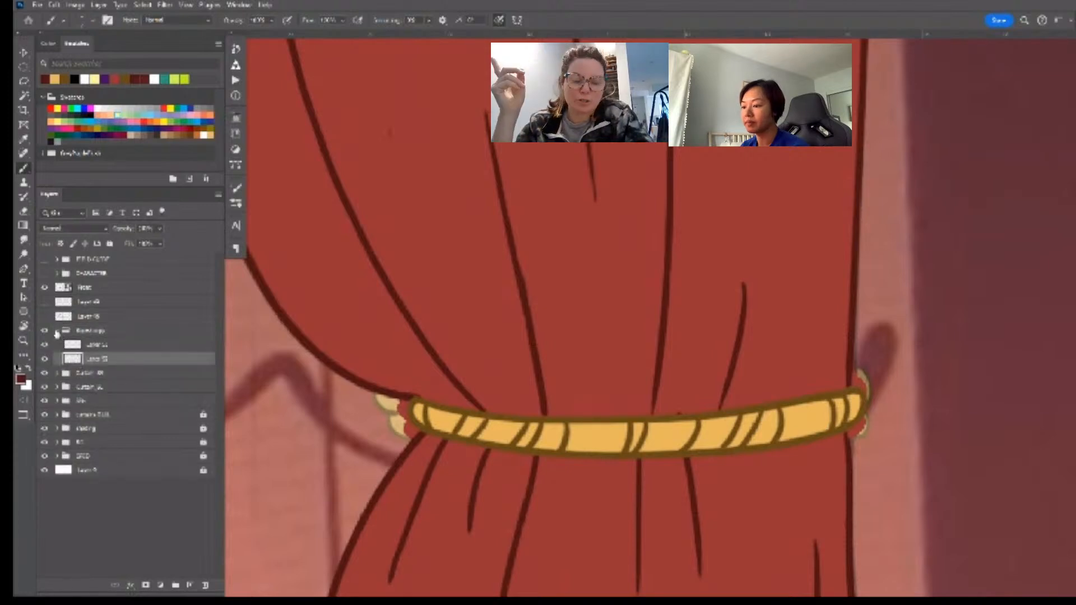
pyautogui.click(57, 331)
pyautogui.click(57, 344)
pyautogui.moveTo(119, 334); pyautogui.dragTo(120, 356)
# - Erase the red fill poking out at the right curtain's rope ends and the stray line stub above the rope
pyautogui.click(121, 387)
pyautogui.press('e')
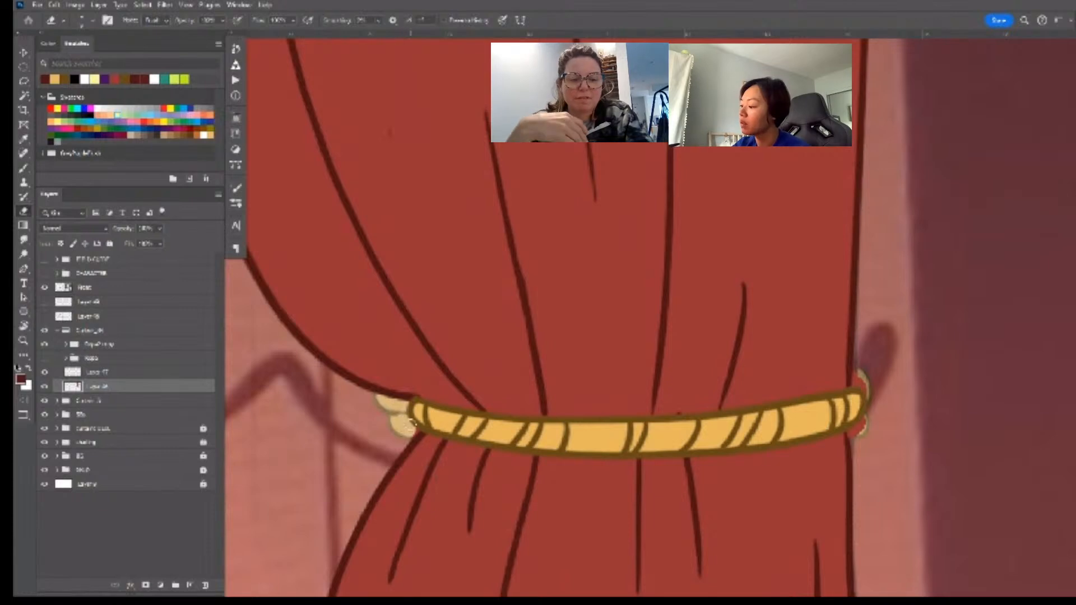
pyautogui.moveTo(862, 390)
pyautogui.mouseDown()
pyautogui.moveTo(855, 374)
pyautogui.moveTo(866, 401)
pyautogui.moveTo(856, 442)
pyautogui.mouseUp()
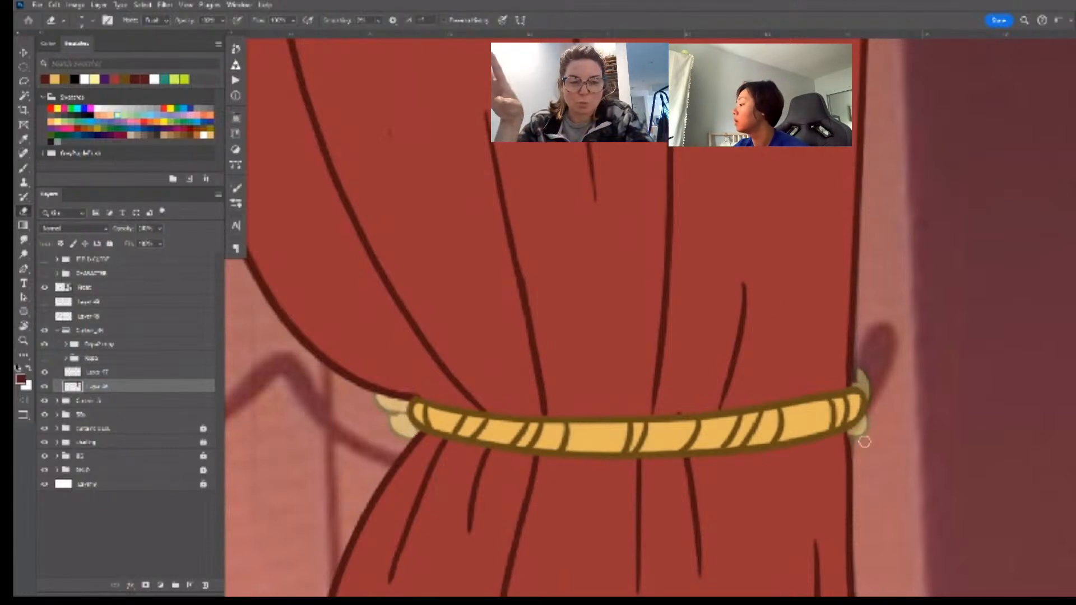
pyautogui.keyDown('ctrl'); pyautogui.click(693, 474); pyautogui.keyUp('ctrl')
pyautogui.click(681, 413)
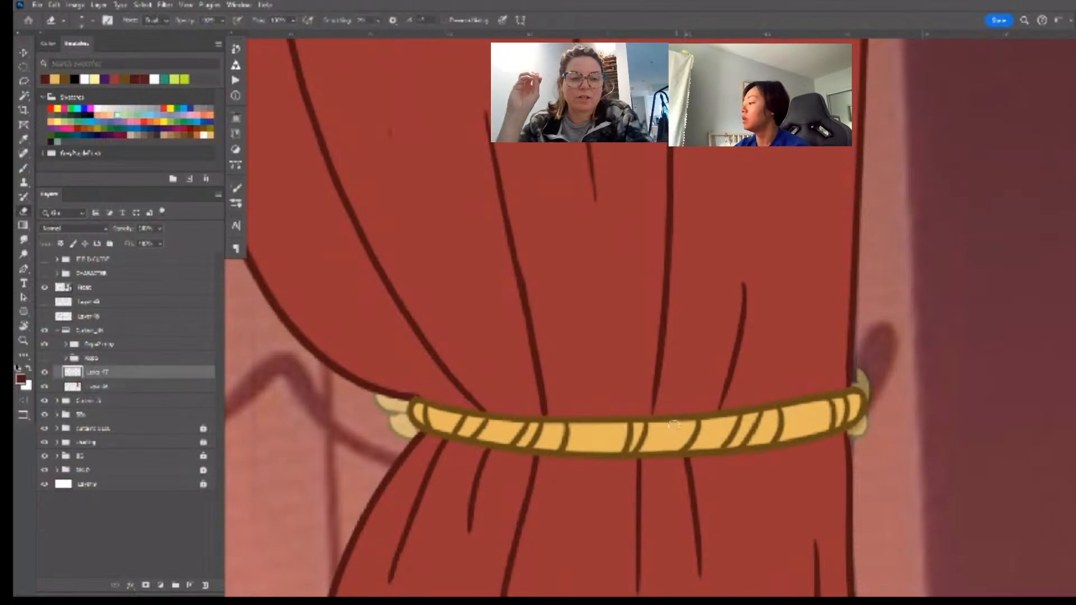
# - Examine the new ropes on both curtains, first close up and then across the whole stage
pyautogui.press('z')
pyautogui.press('e')
pyautogui.moveTo(719, 462); pyautogui.dragTo(697, 481)
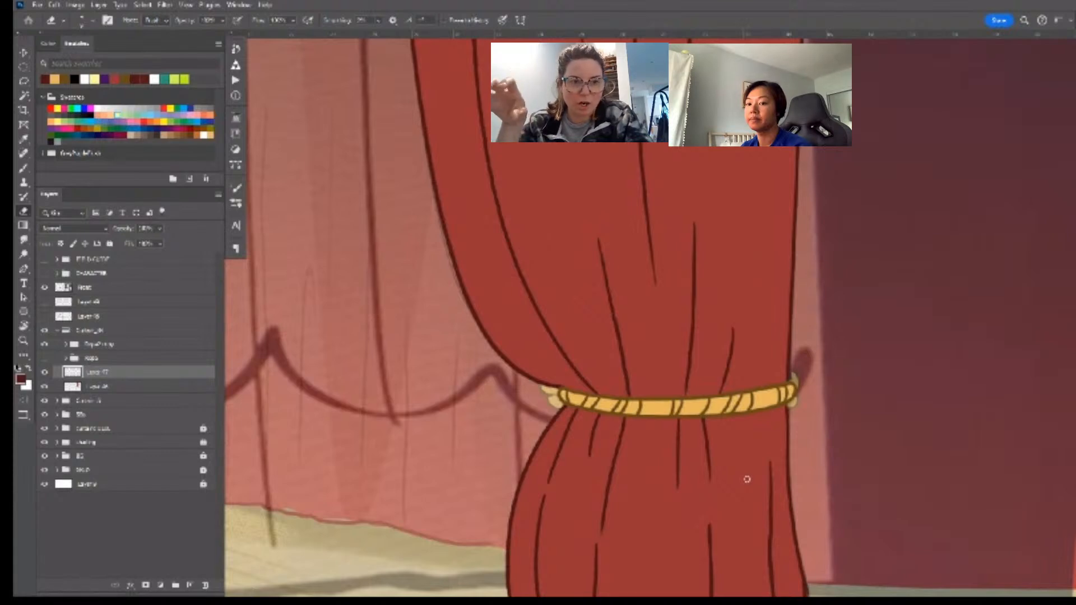
pyautogui.press('z')
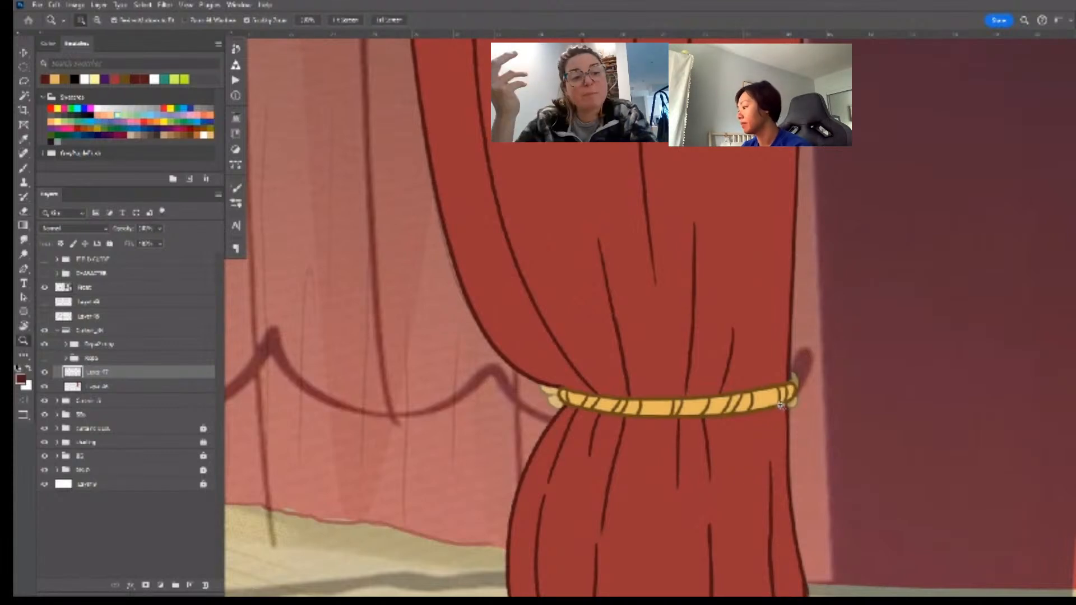
pyautogui.moveTo(781, 404)
pyautogui.mouseDown()
pyautogui.moveTo(711, 432)
pyautogui.moveTo(745, 435)
pyautogui.moveTo(672, 449)
pyautogui.moveTo(806, 438)
pyautogui.moveTo(731, 449)
pyautogui.mouseUp()
pyautogui.press('e')
pyautogui.press('z')
pyautogui.press('e')
pyautogui.press('z')
pyautogui.press('e')
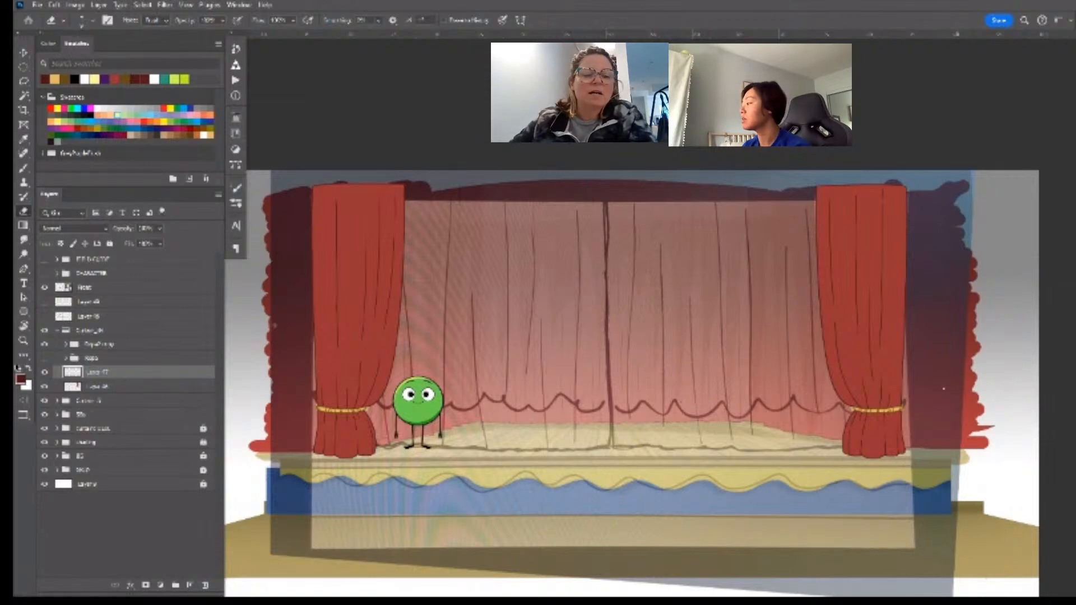
# - Examine the rope around the right curtain close up and again at full-stage view
pyautogui.press('z')
pyautogui.press('e')
pyautogui.moveTo(912, 409)
pyautogui.mouseDown()
pyautogui.moveTo(949, 418)
pyautogui.moveTo(854, 404)
pyautogui.mouseUp()
pyautogui.press('z')
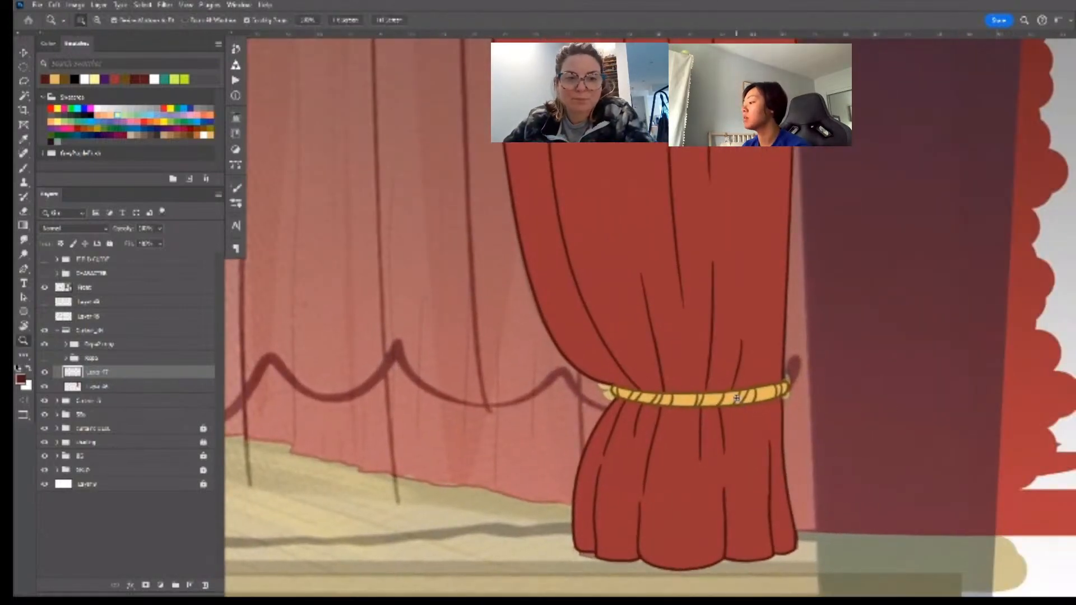
pyautogui.moveTo(738, 399); pyautogui.dragTo(751, 406)
pyautogui.press('v')
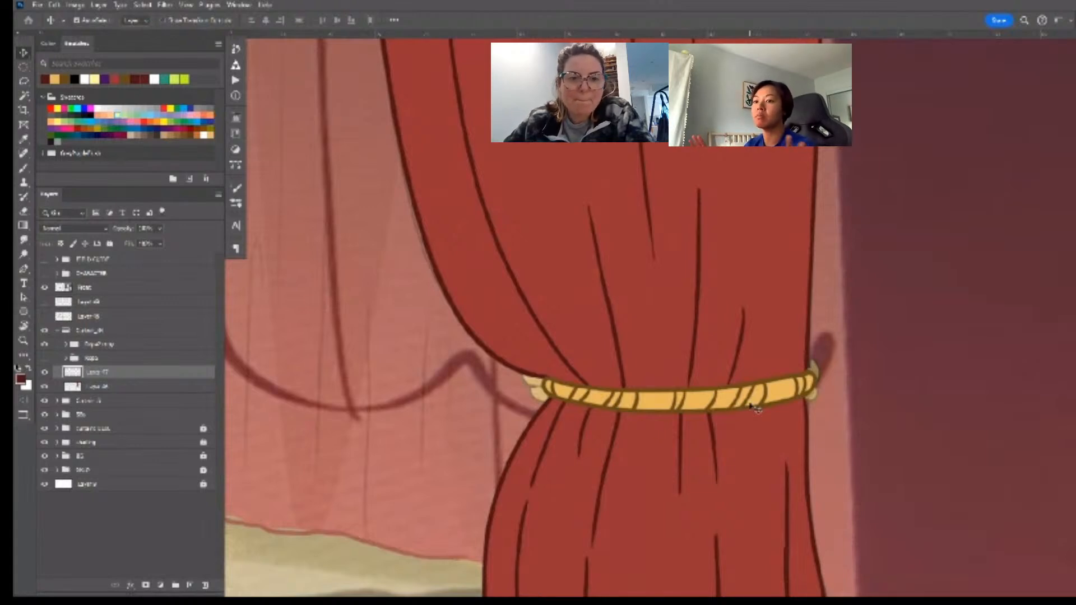
pyautogui.press('z')
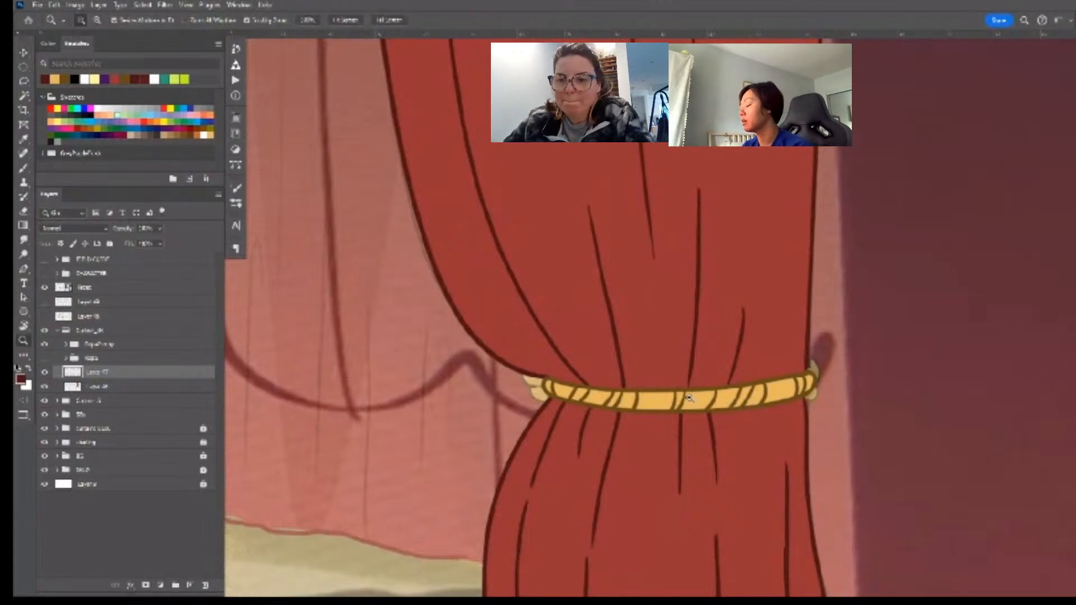
pyautogui.moveTo(753, 407)
pyautogui.mouseDown()
pyautogui.moveTo(732, 412)
pyautogui.moveTo(789, 415)
pyautogui.moveTo(763, 413)
pyautogui.mouseUp()
pyautogui.press('v')
pyautogui.press('z')
pyautogui.press('v')
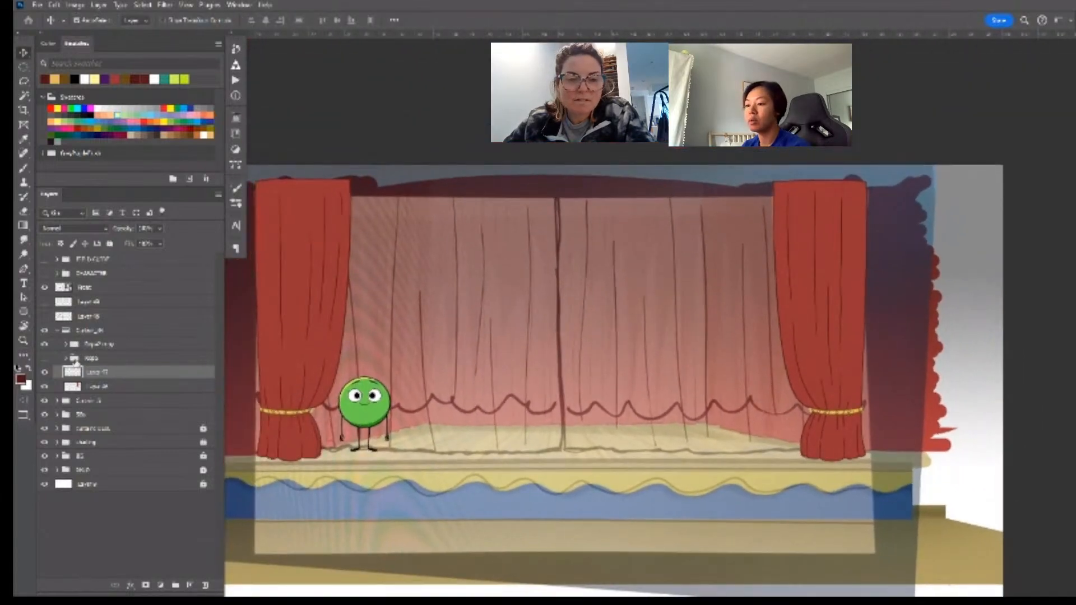
# - Collapse the right curtain's group and give both curtain groups a green colour label
pyautogui.click(58, 330)
pyautogui.click(58, 331)
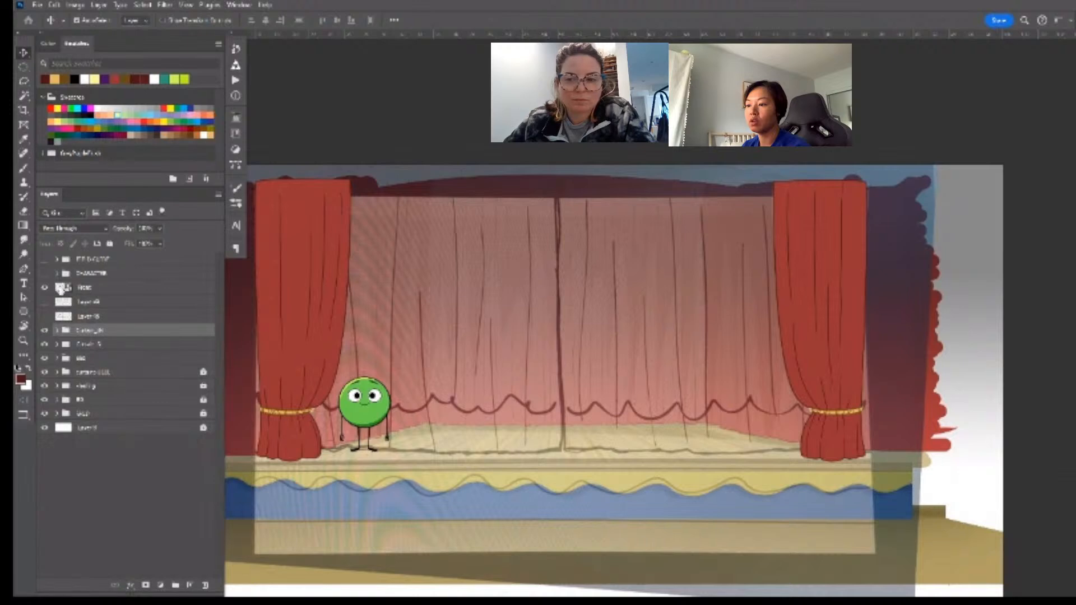
pyautogui.keyDown('shift'); pyautogui.click(106, 345); pyautogui.keyUp('shift')
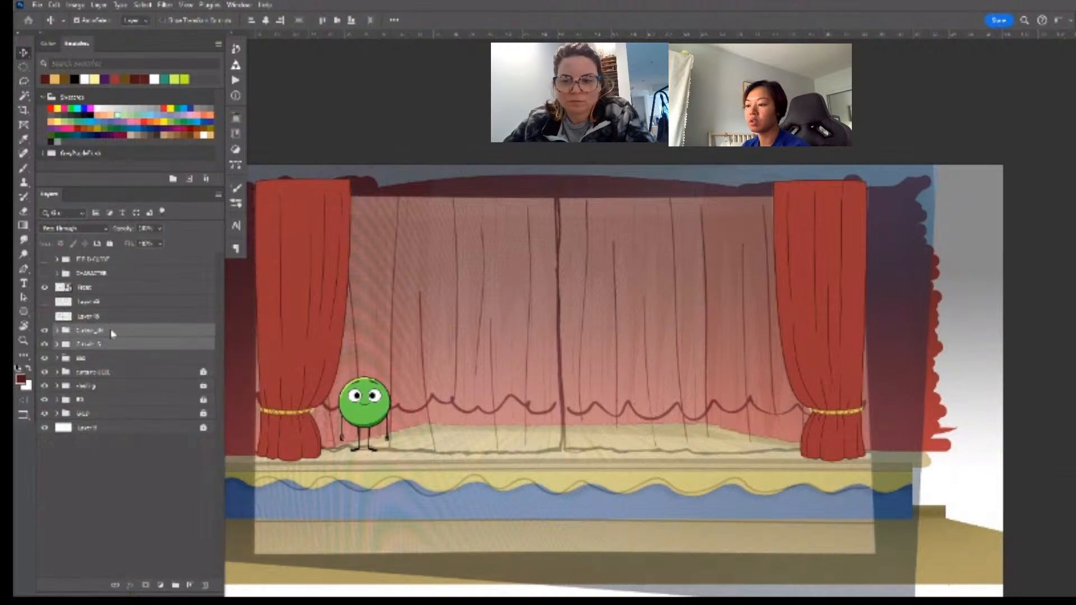
pyautogui.click(145, 507)
pyautogui.click(168, 331)
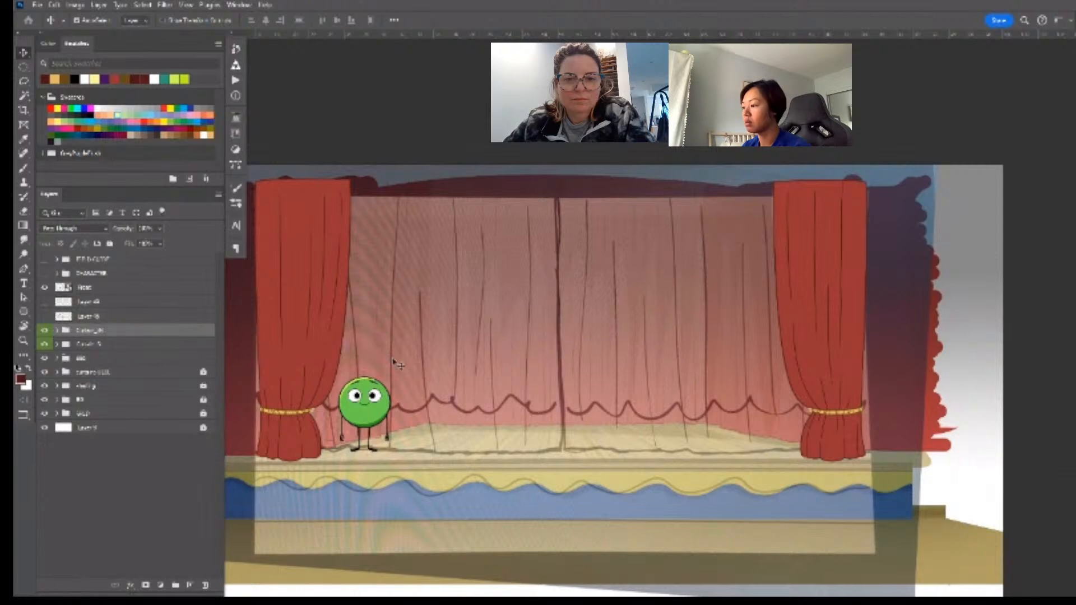
pyautogui.click(409, 371)
# - Move the locked white layer out of the left curtain's group, placing it directly below that group
pyautogui.click(58, 358)
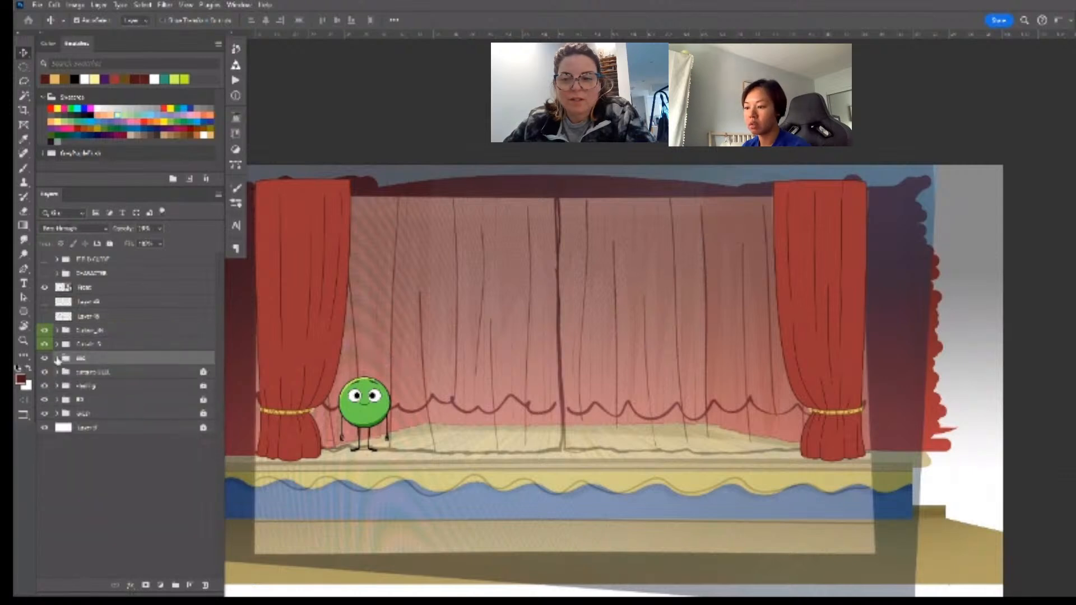
pyautogui.click(57, 344)
pyautogui.moveTo(135, 400); pyautogui.dragTo(66, 433)
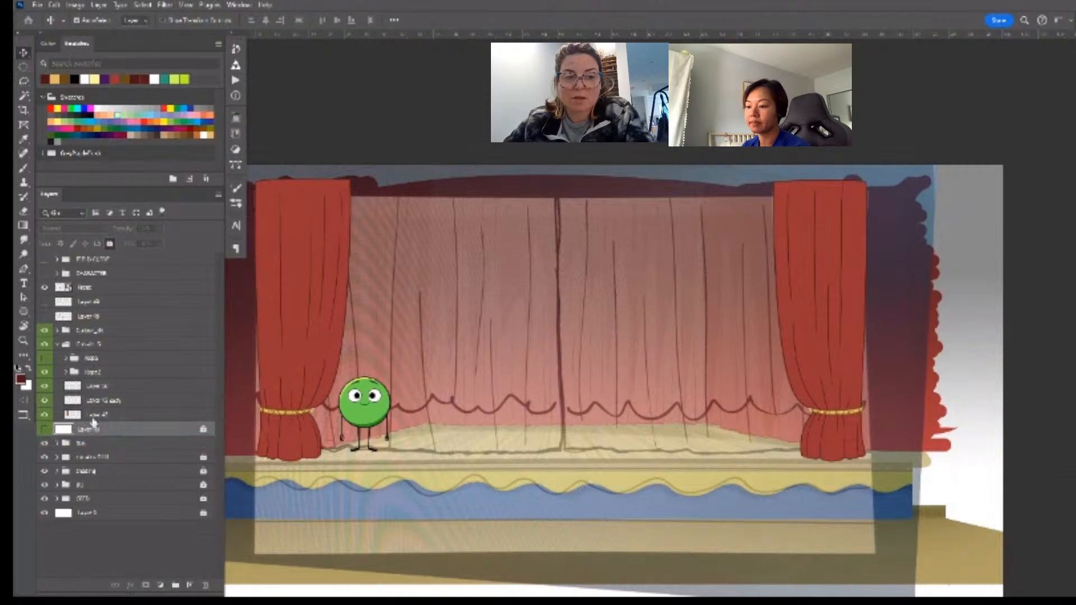
pyautogui.click(57, 344)
pyautogui.click(47, 359)
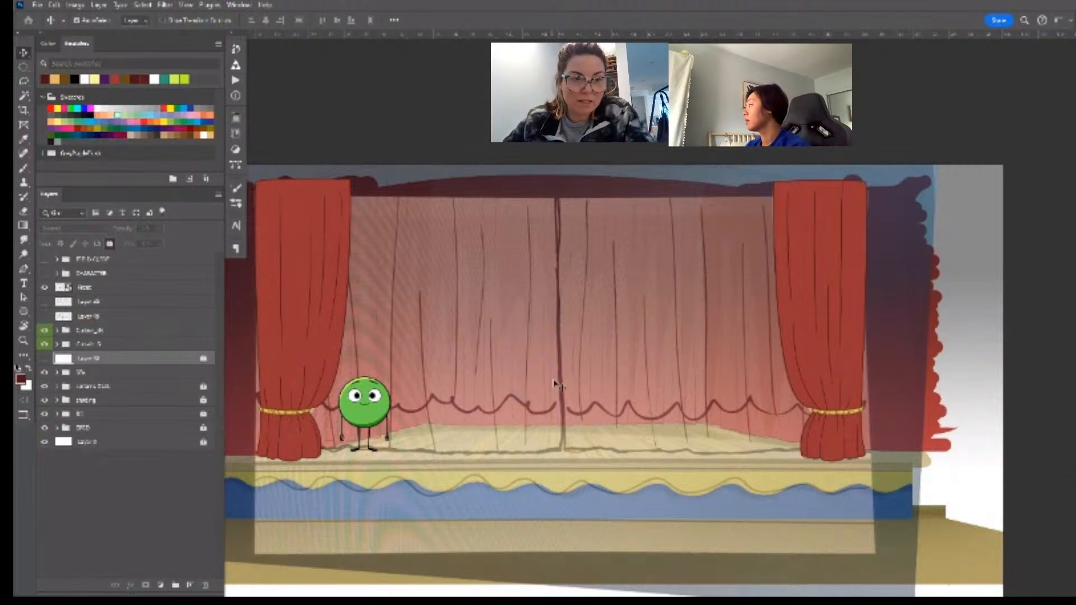
pyautogui.moveTo(557, 372); pyautogui.dragTo(621, 356)
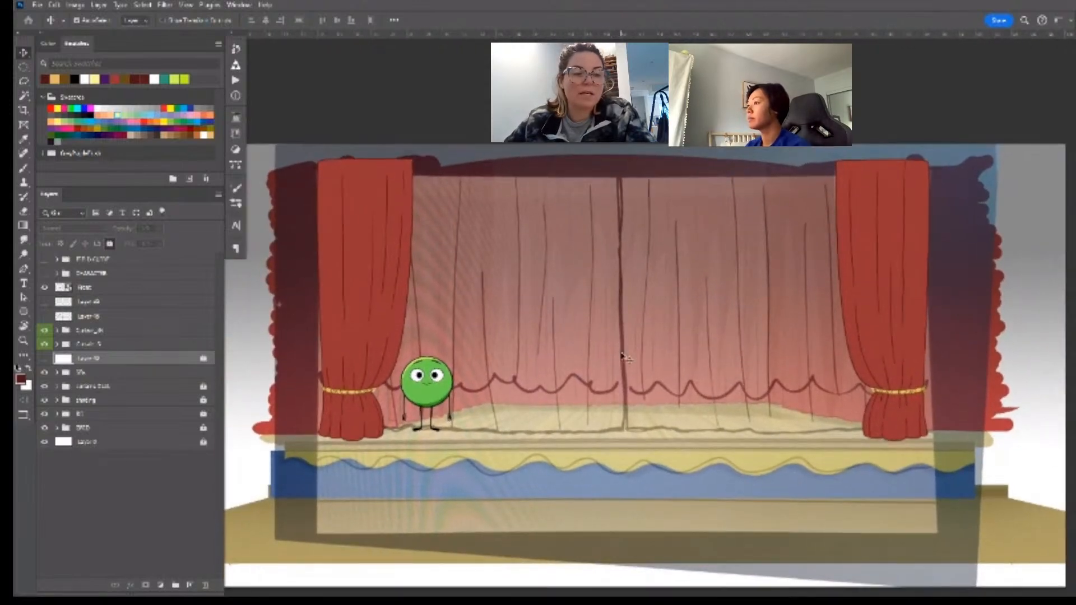
pyautogui.hotkey('ctrl', 'space')
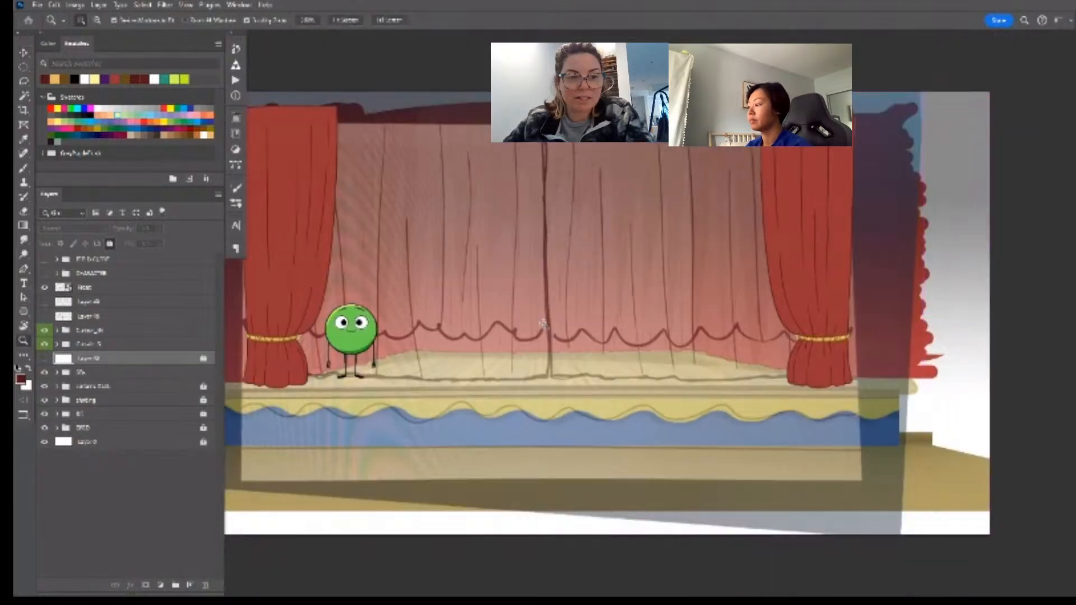
pyautogui.moveTo(554, 334); pyautogui.dragTo(637, 353)
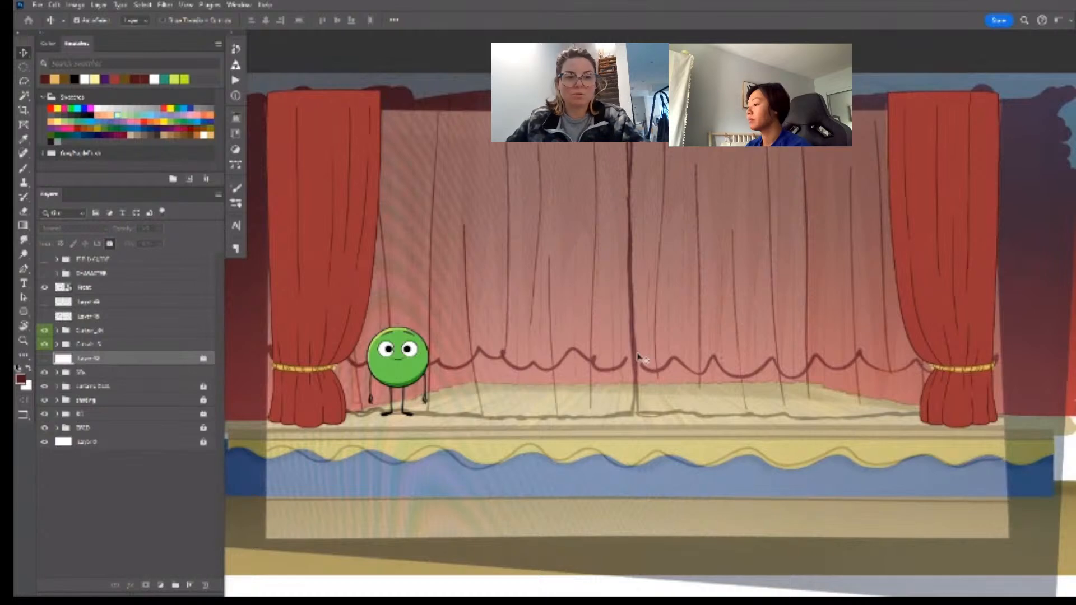
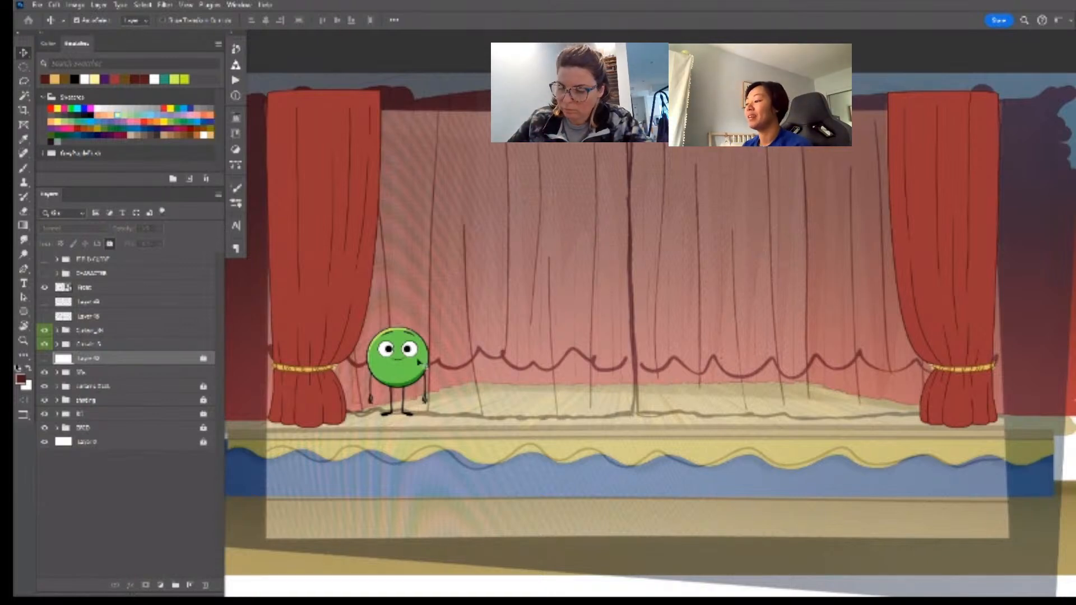
pyautogui.click(420, 363)
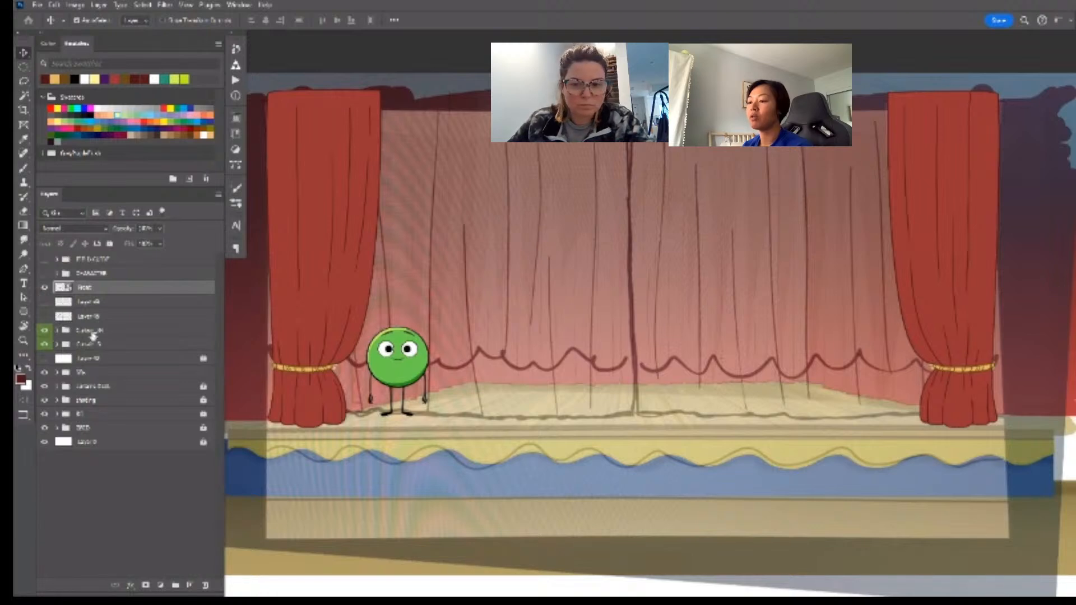
# - Group the left and right curtain groups together and name the new group "Stage1"
pyautogui.click(110, 332)
pyautogui.keyDown('shift'); pyautogui.click(159, 346); pyautogui.keyUp('shift')
pyautogui.hotkey('ctrl', 'g')
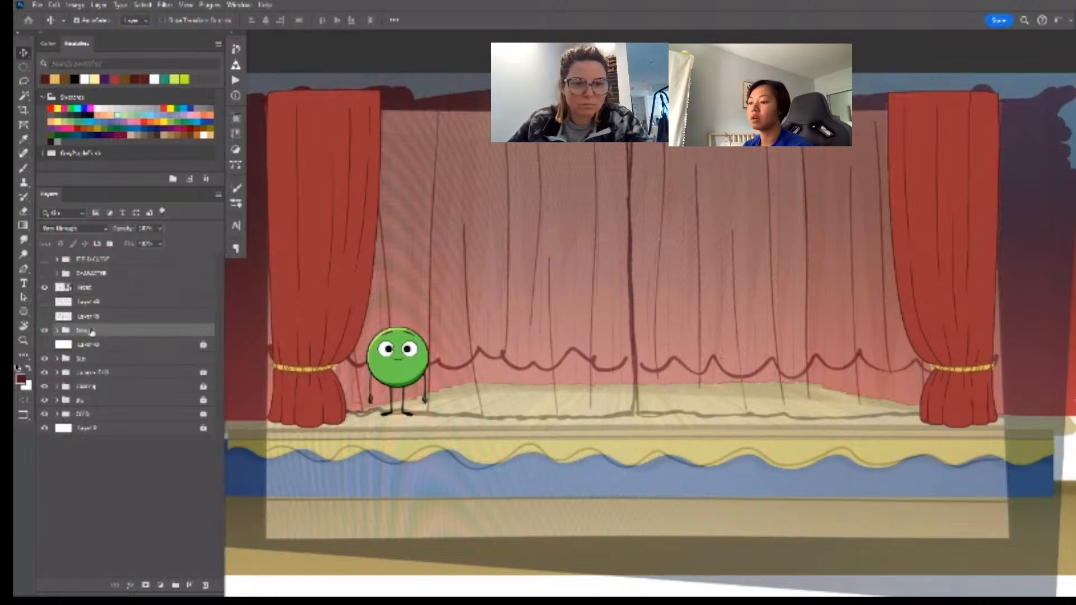
pyautogui.doubleClick(90, 331)
pyautogui.write('Ctages')
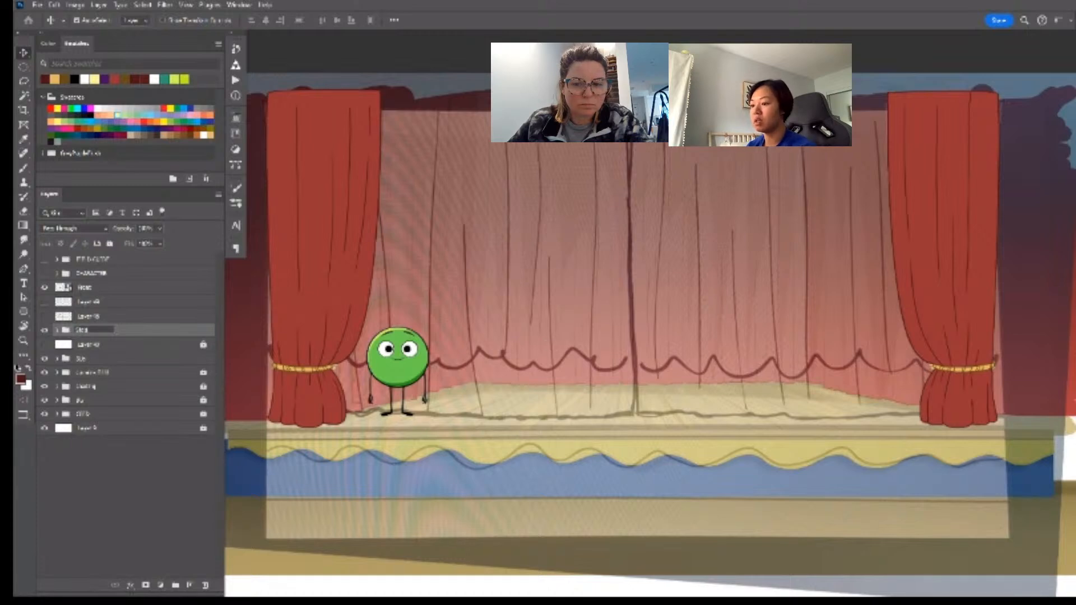
pyautogui.press('Return')
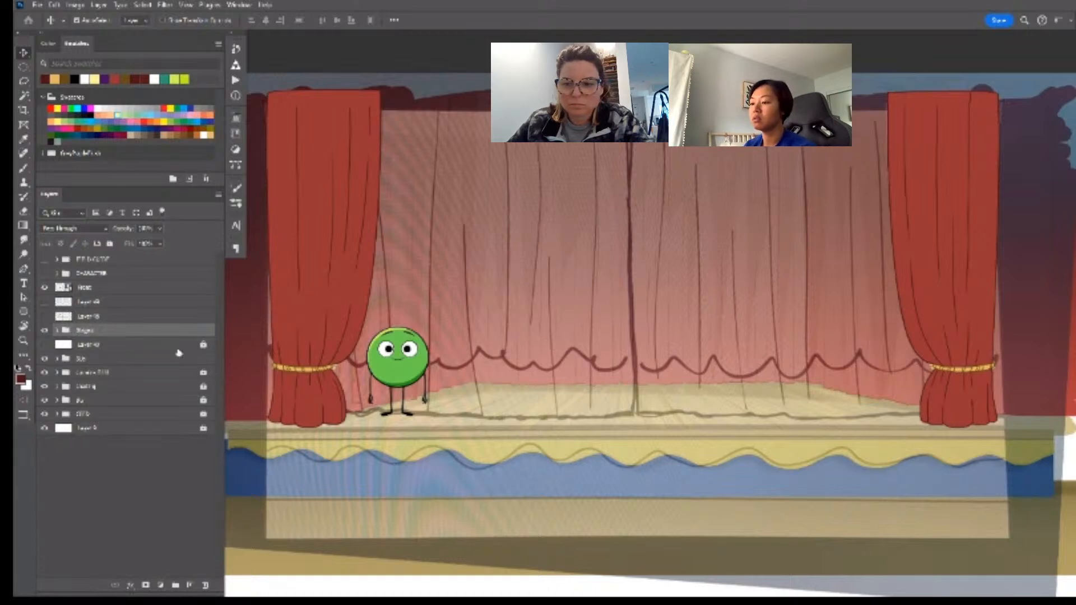
pyautogui.doubleClick(91, 330)
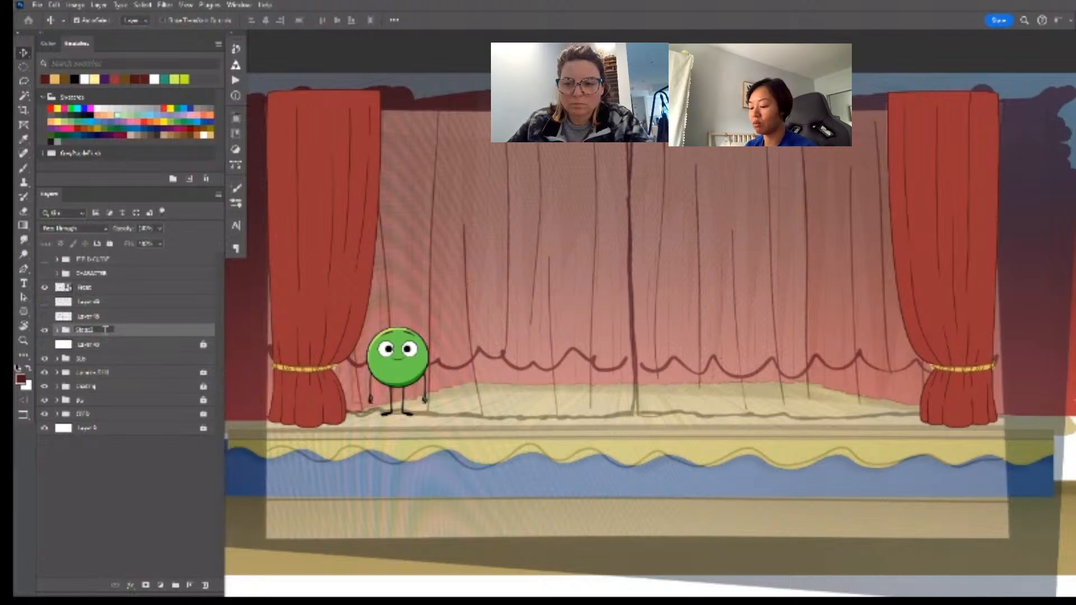
pyautogui.press('Return')
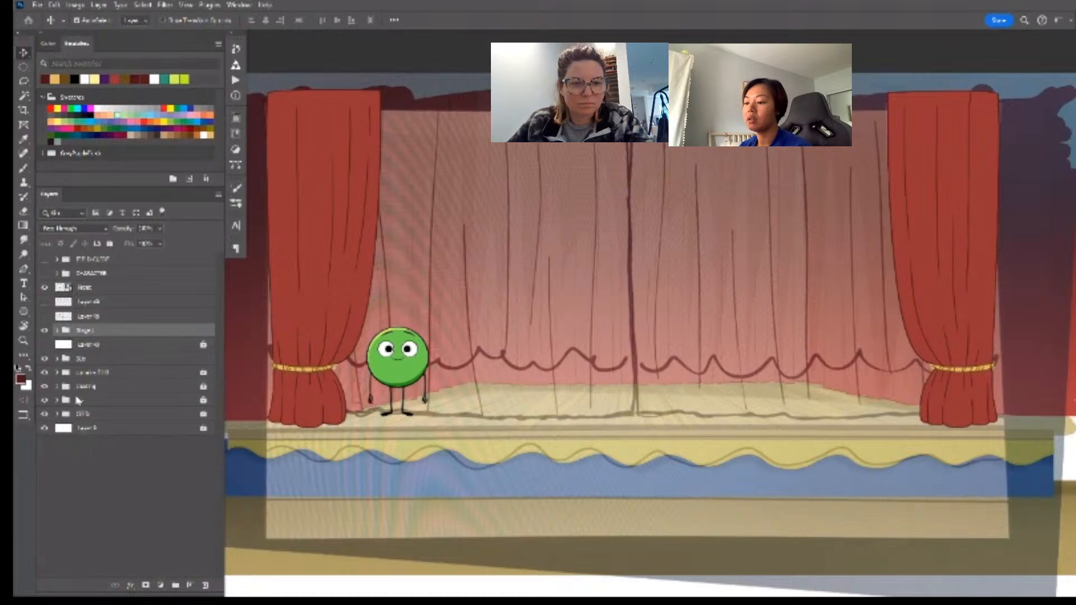
# - Lock the new group holding both curtains, label it green and hide it
pyautogui.click(110, 244)
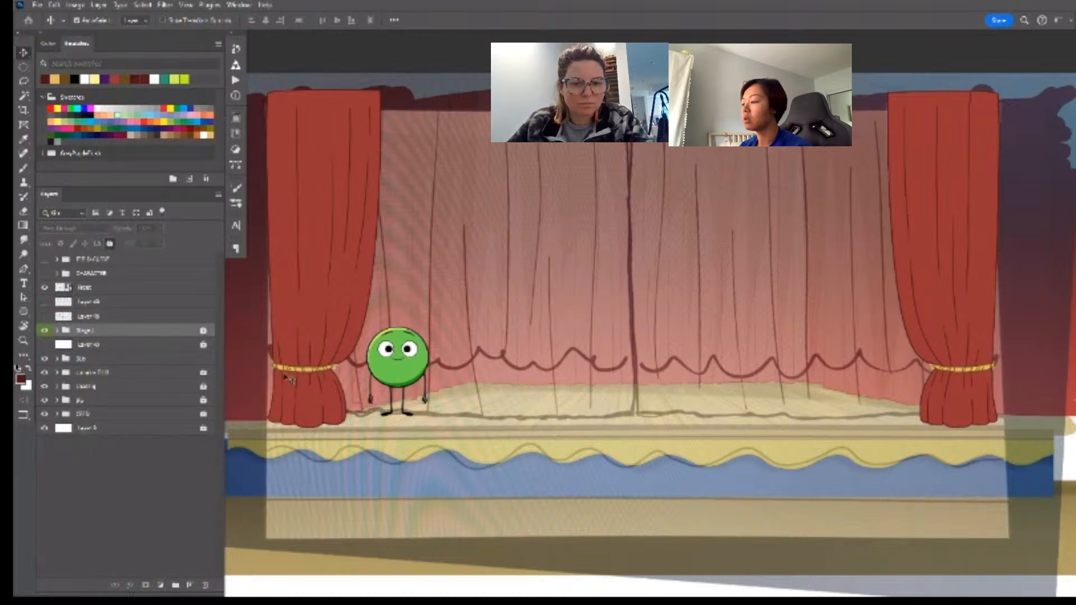
pyautogui.moveTo(598, 395); pyautogui.dragTo(546, 400)
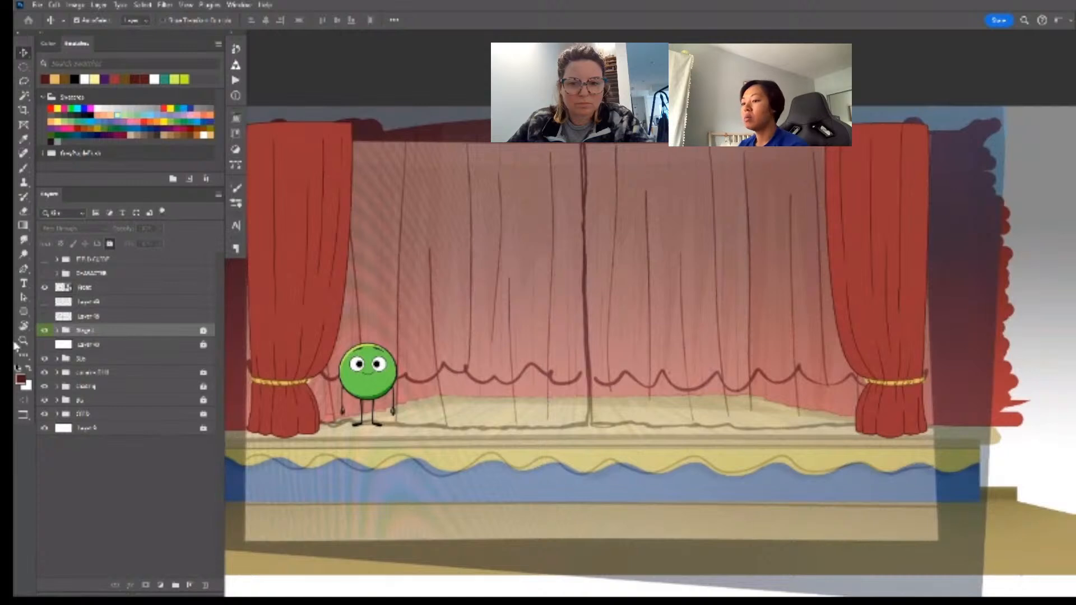
pyautogui.click(46, 331)
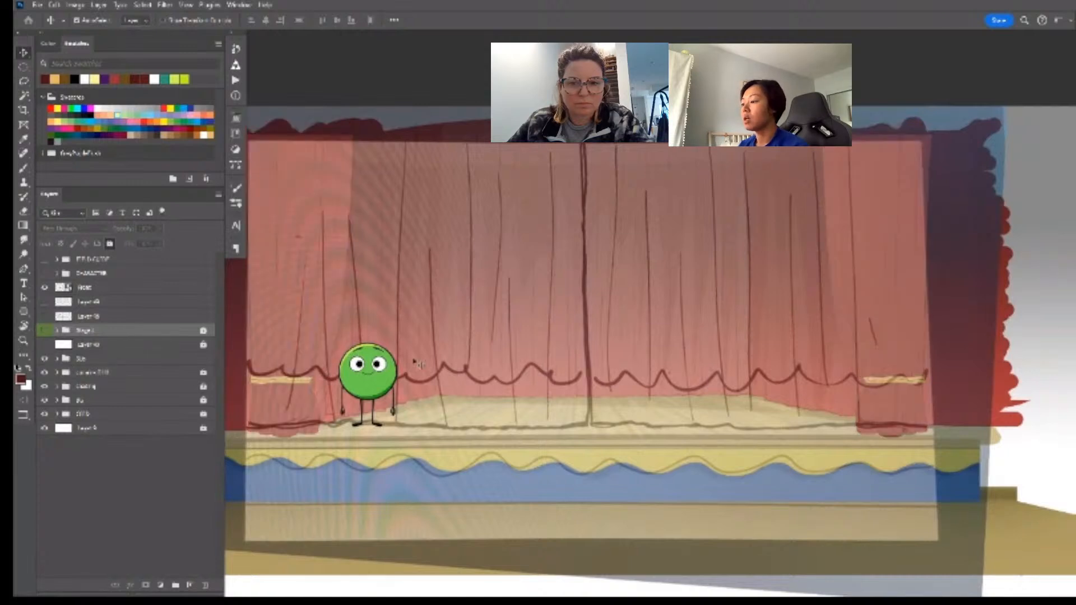
# - Hide the green character's layer and compare storyboard sketches 1 and 2, leaving both switched on
pyautogui.click(540, 379)
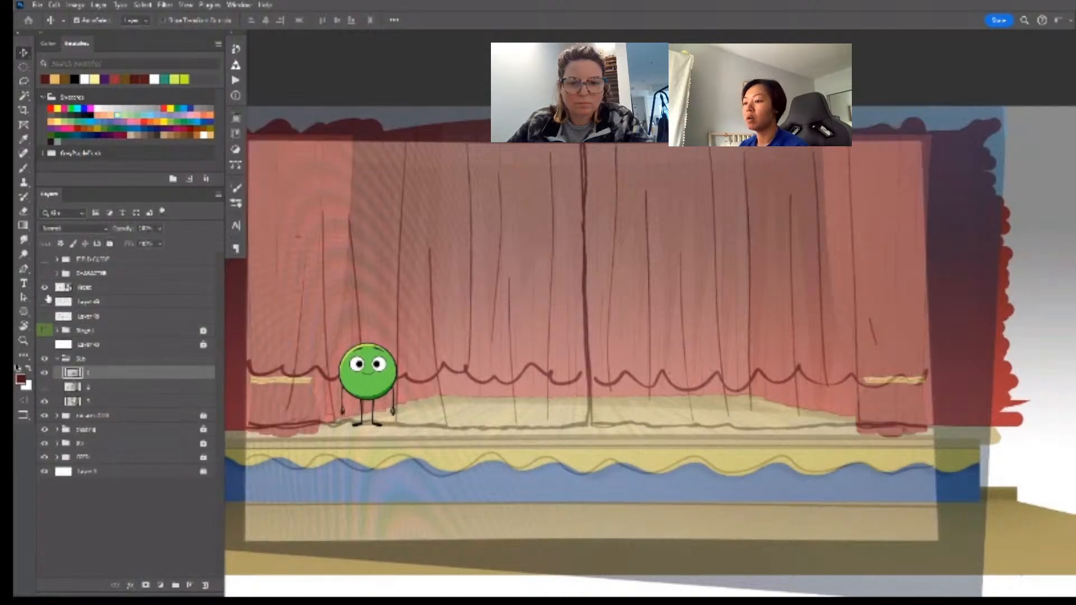
pyautogui.click(45, 288)
pyautogui.click(45, 373)
pyautogui.click(44, 373)
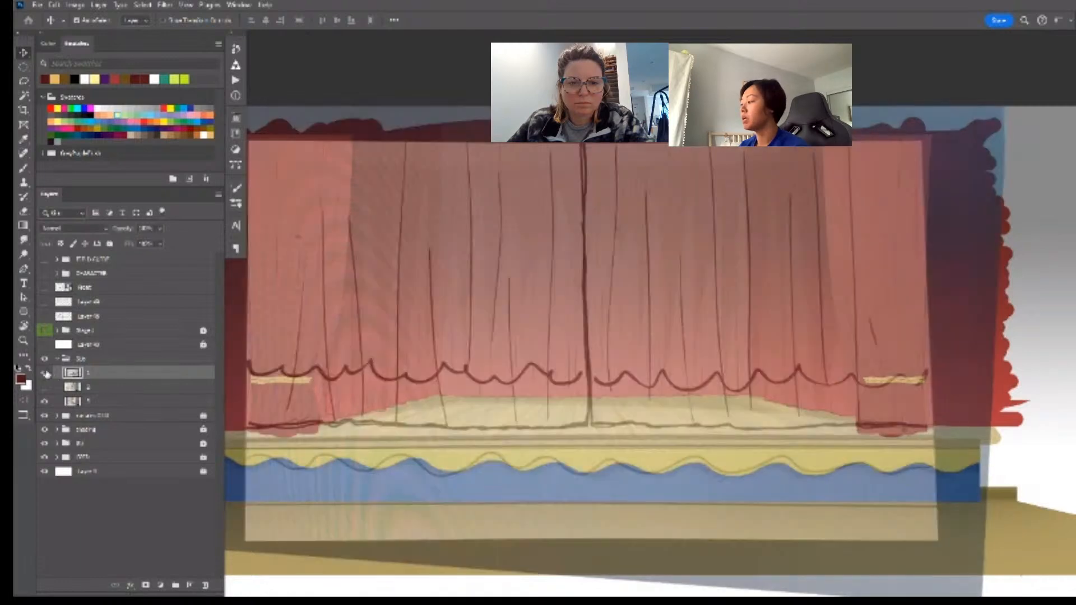
pyautogui.click(44, 386)
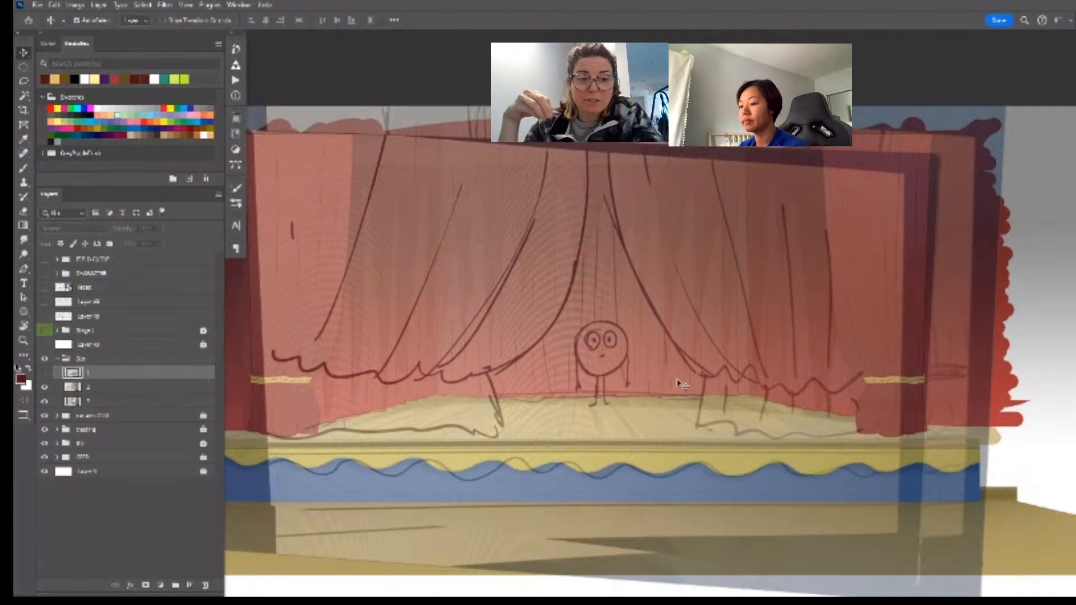
pyautogui.click(45, 373)
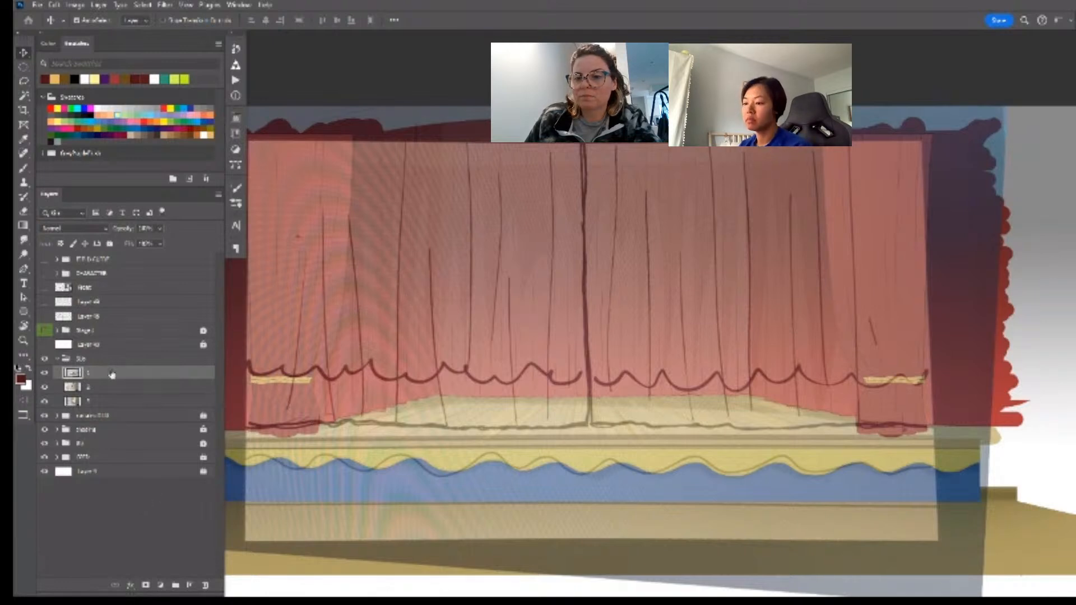
# - Create a new layer and place it directly above the storyboard sketch group
pyautogui.hotkey('ctrl', 'shift', 'alt', 'n')
pyautogui.hscroll(-3, 504, 300)
pyautogui.press('m')
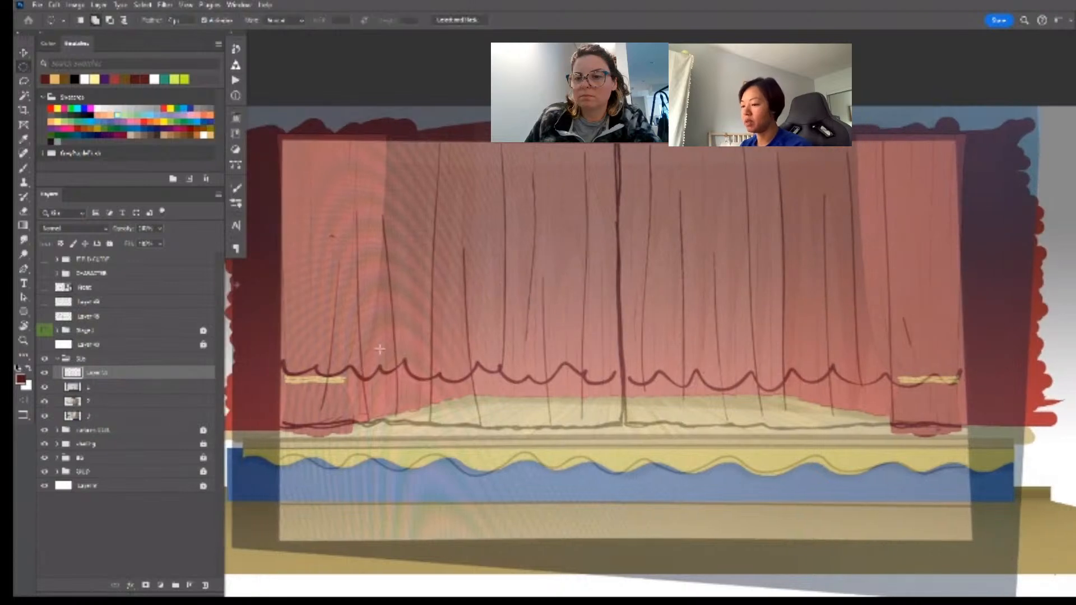
pyautogui.moveTo(130, 374); pyautogui.dragTo(137, 349)
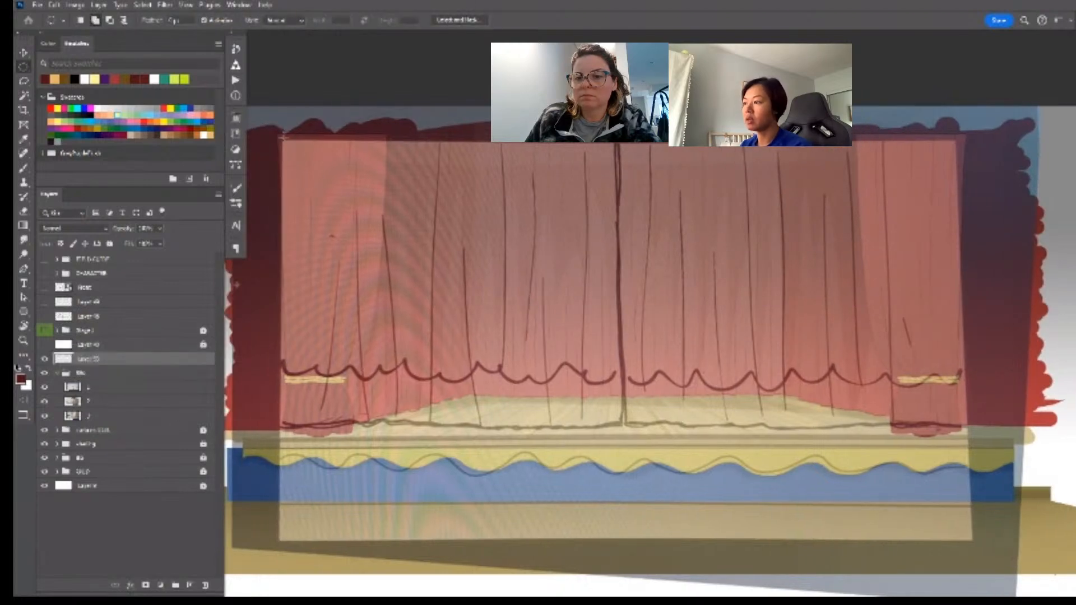
# - Fill a rectangular selection over the left half of the closed curtain sketch with the dark red foreground colour
pyautogui.moveTo(265, 124); pyautogui.dragTo(576, 388)
pyautogui.click(454, 319)
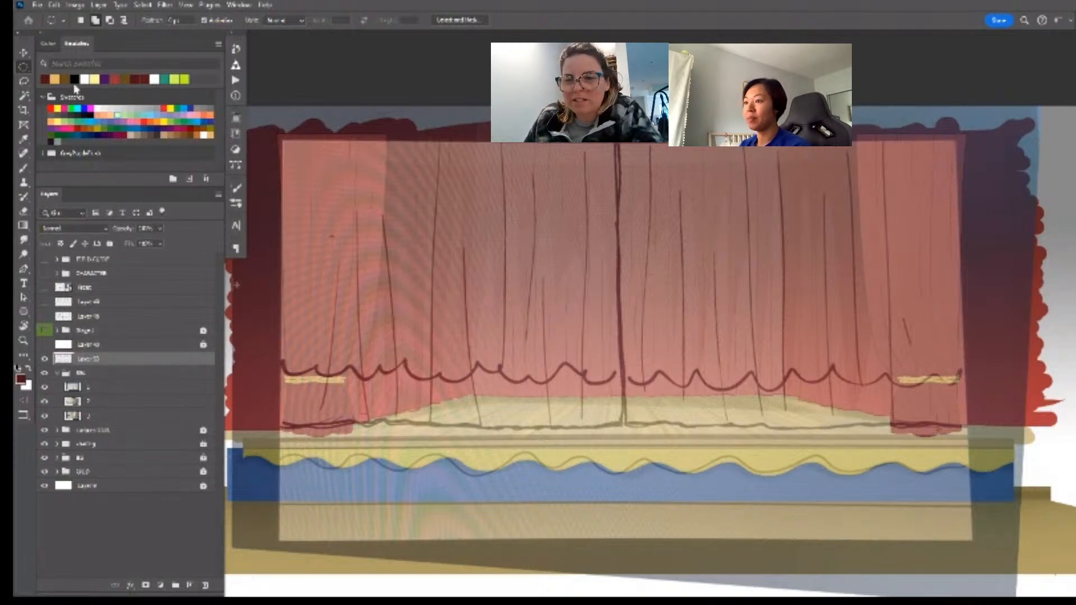
pyautogui.hotkey('shift', 'm')
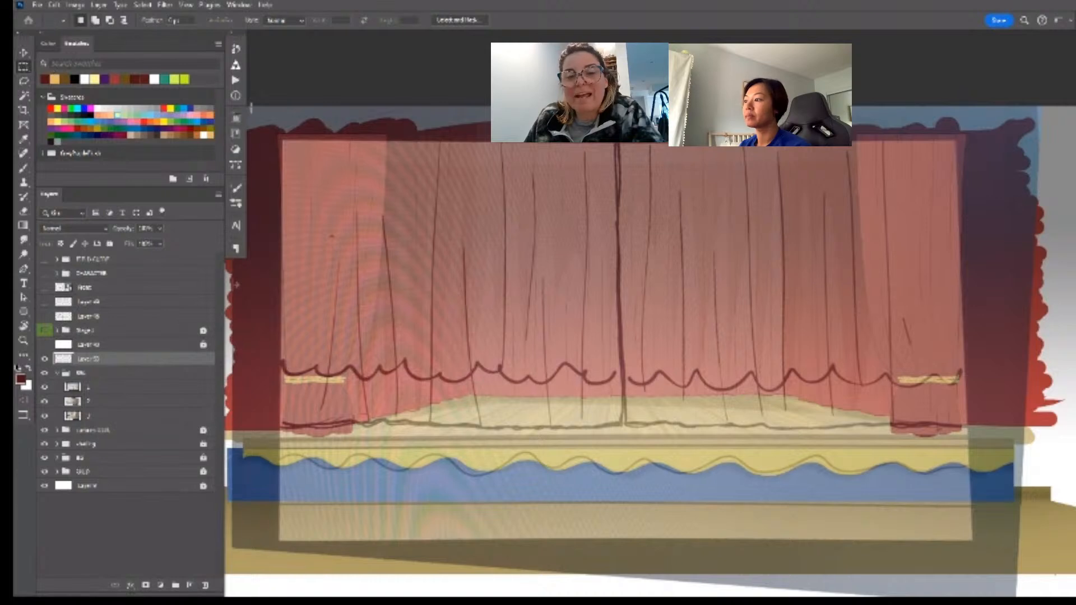
pyautogui.moveTo(316, 120); pyautogui.dragTo(623, 432)
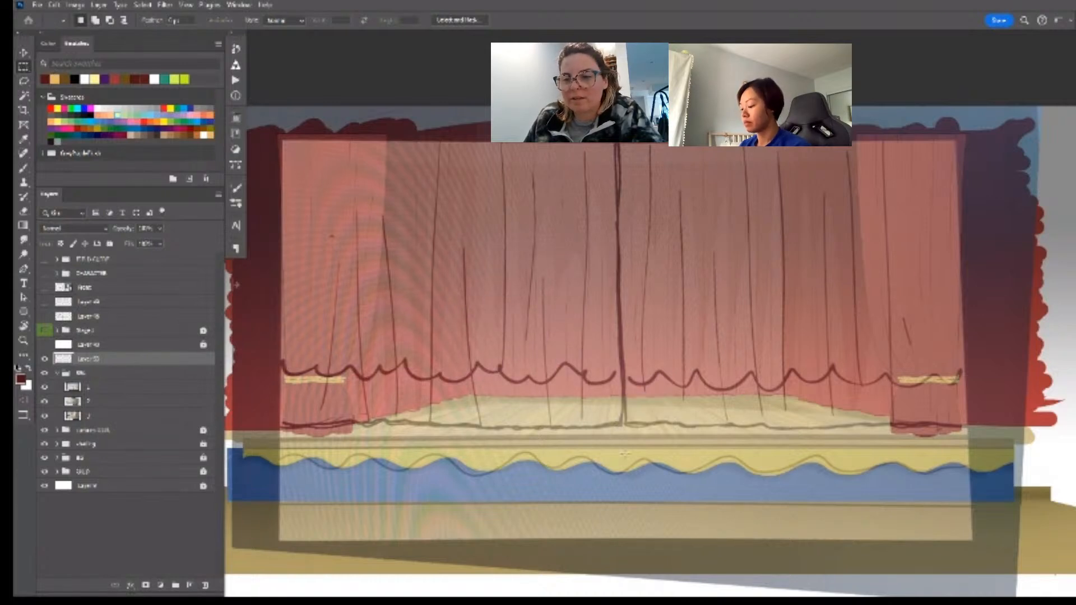
pyautogui.hotkey('alt', 'BackSpace')
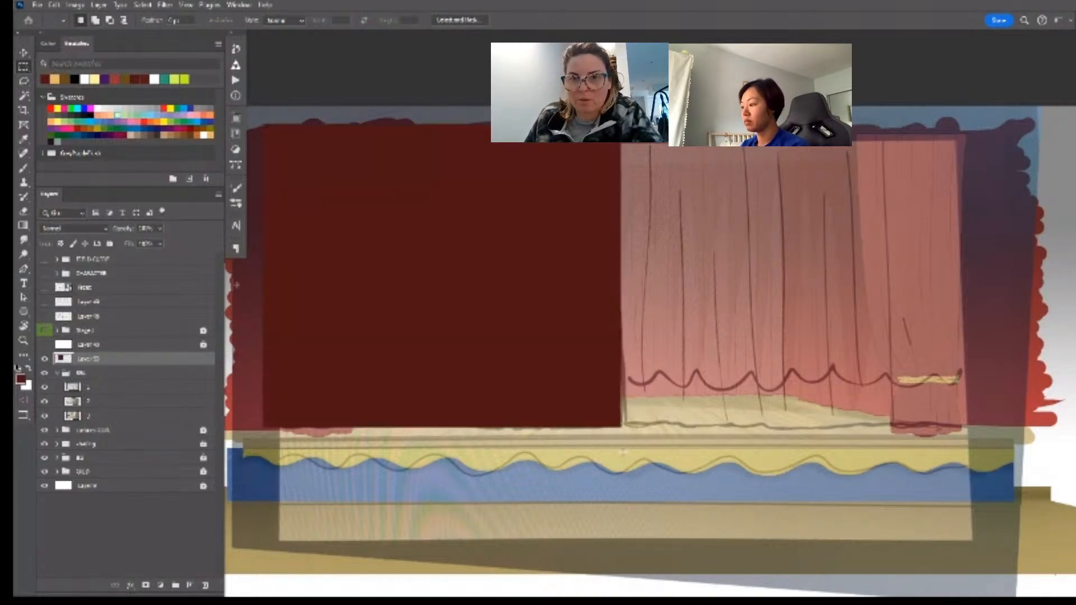
pyautogui.moveTo(447, 331); pyautogui.dragTo(516, 367)
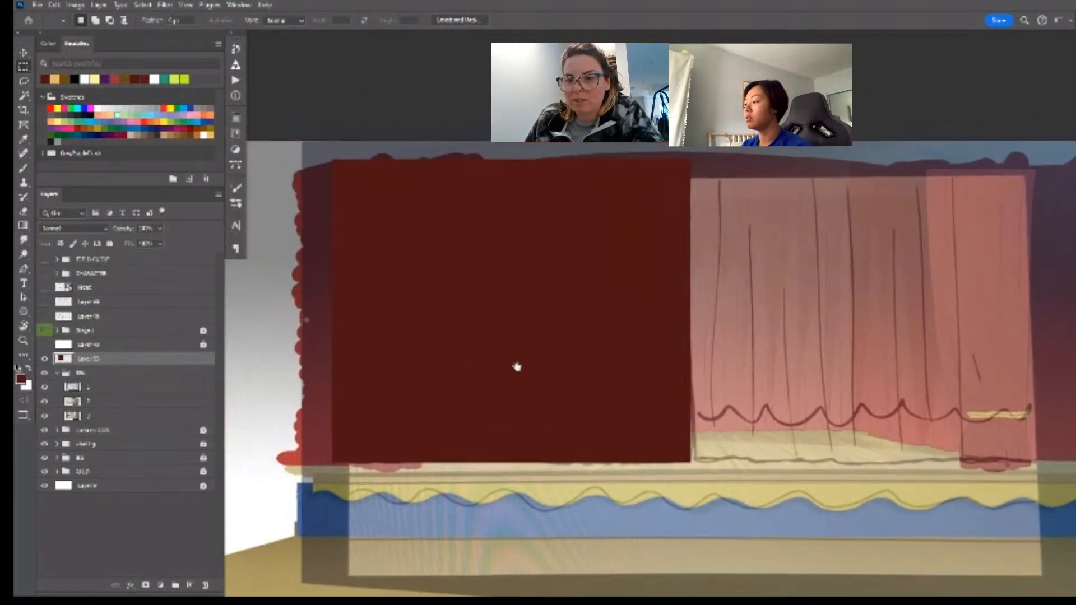
pyautogui.press('z')
pyautogui.click(539, 348)
pyautogui.press('v')
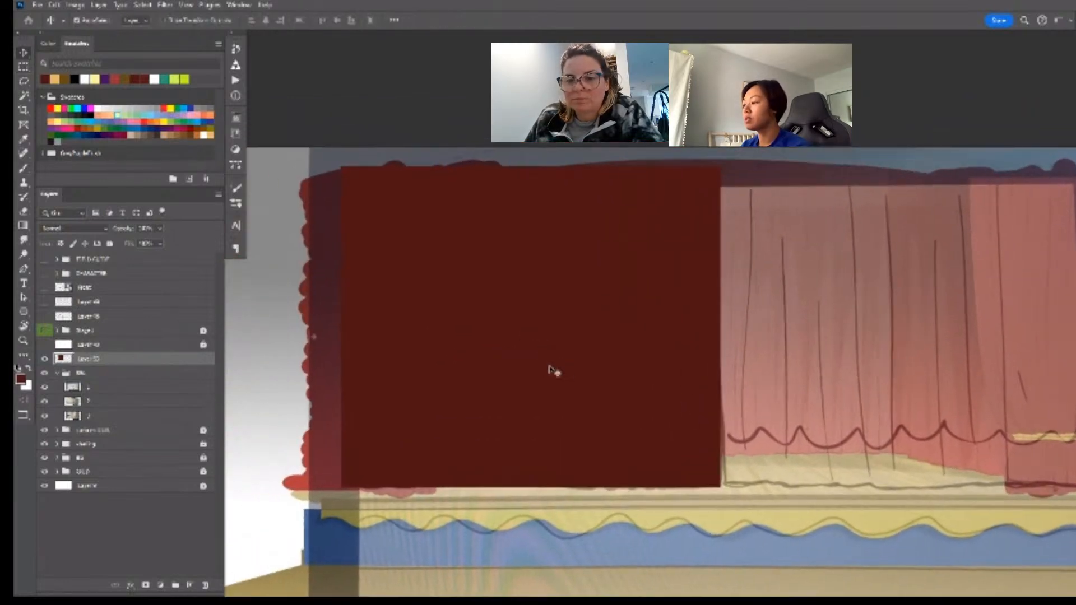
# - Outline the dark red curtain rectangle with thin yellow brush lines along its four sides on a new layer above it
pyautogui.click(44, 359)
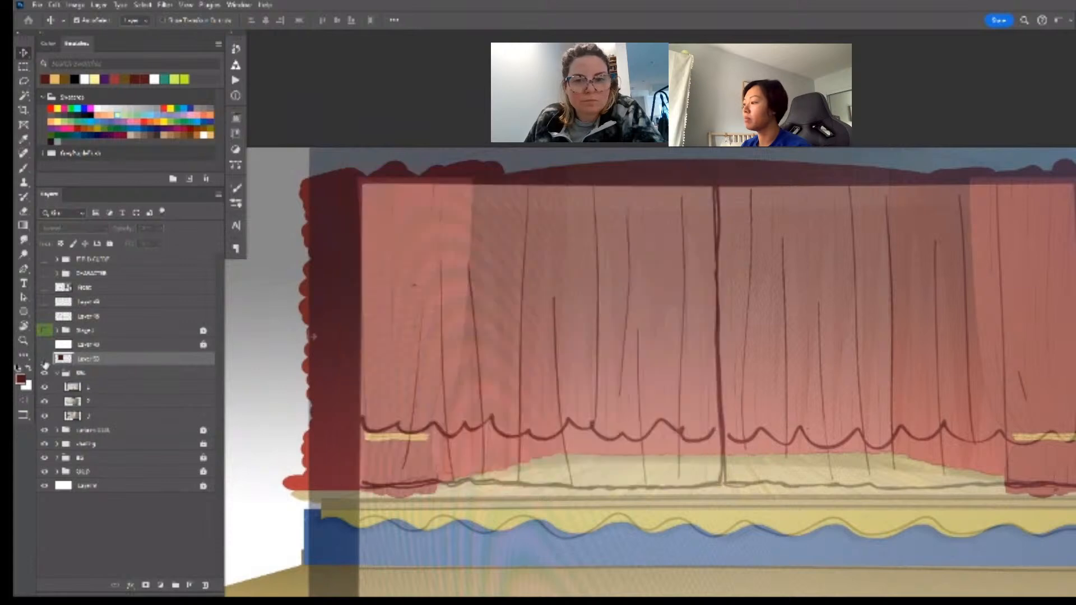
pyautogui.click(44, 359)
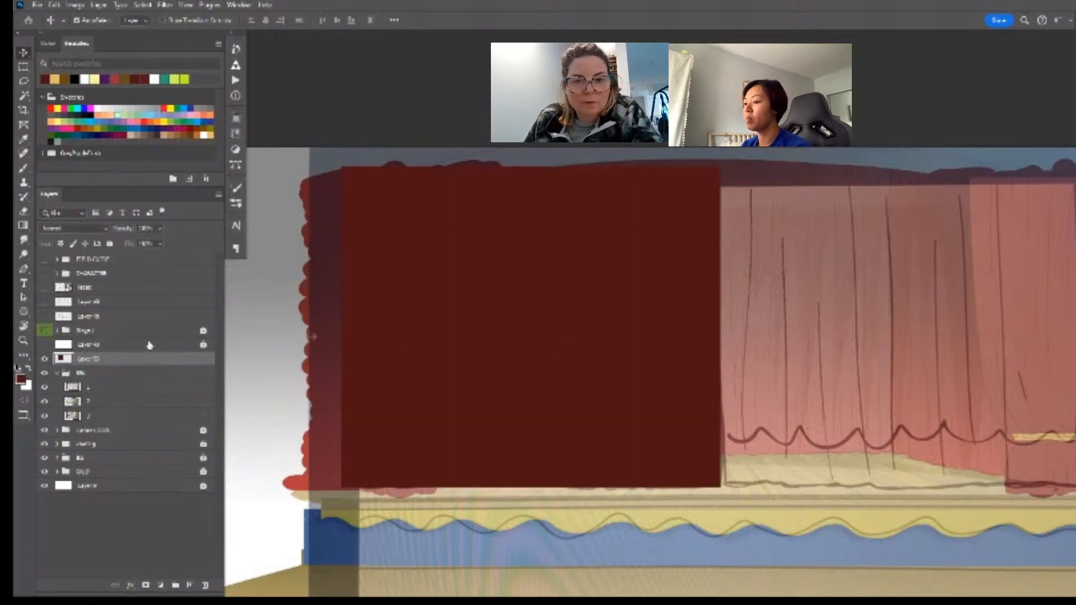
pyautogui.doubleClick(202, 362)
pyautogui.hotkey('ctrl', 'shift', 'alt', 'n')
pyautogui.click(170, 108)
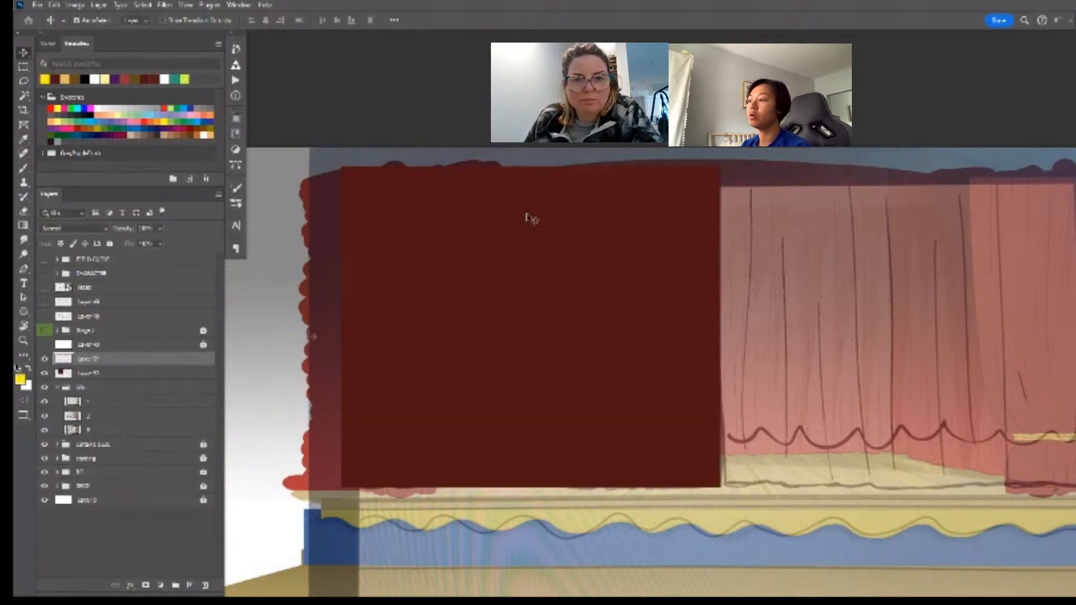
pyautogui.press('b')
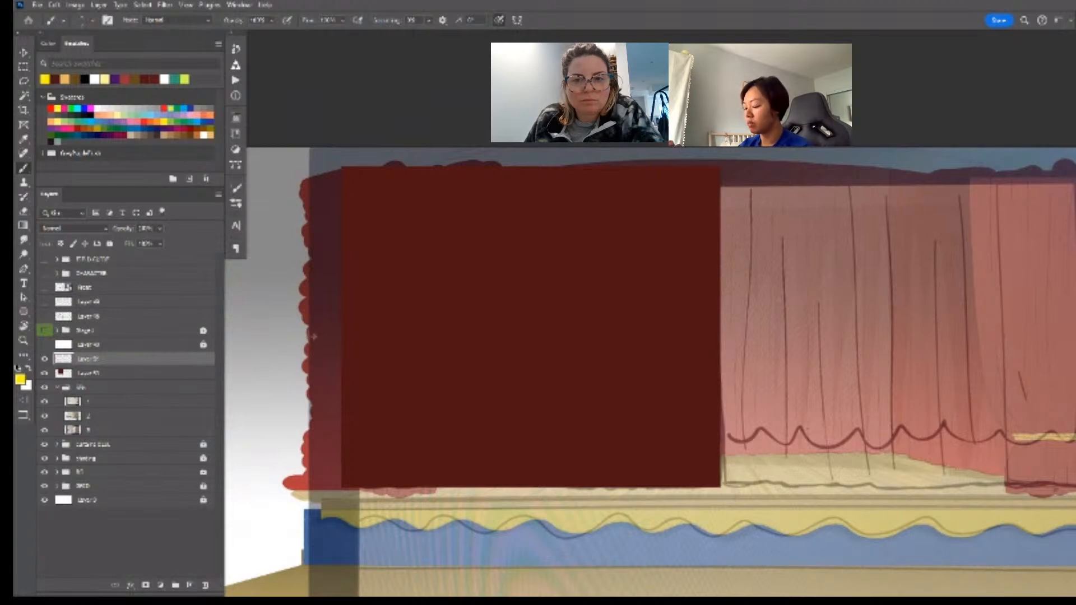
pyautogui.moveTo(339, 168)
pyautogui.mouseDown()
pyautogui.moveTo(339, 472)
pyautogui.moveTo(704, 484)
pyautogui.moveTo(713, 178)
pyautogui.moveTo(331, 173)
pyautogui.mouseUp()
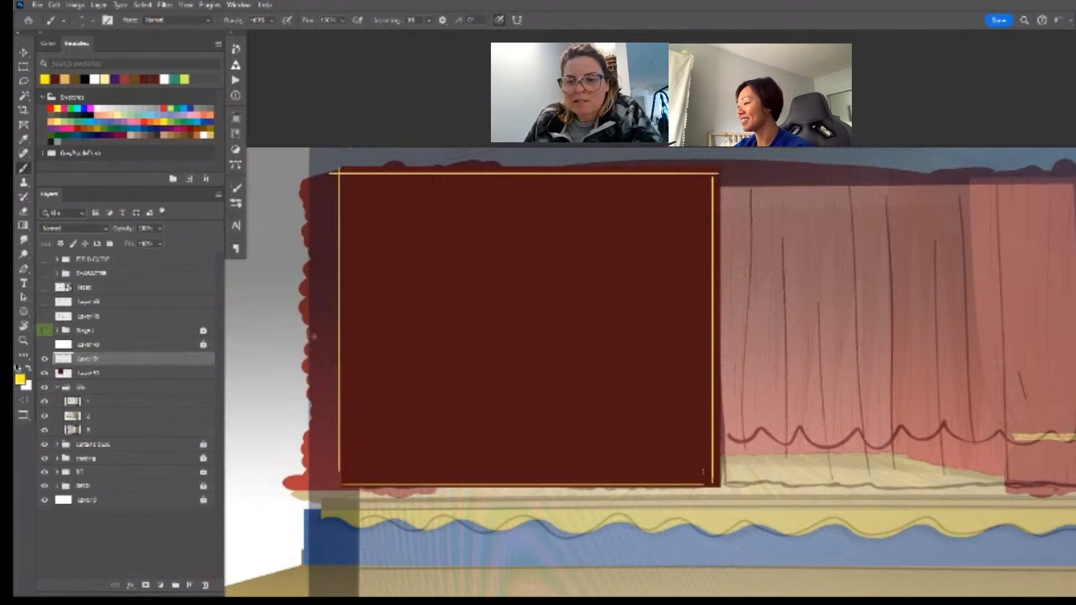
# - Warp the yellow outline so its right side becomes an S-curve, bulging outward near the top and inward lower down
pyautogui.hotkey('ctrl', 't')
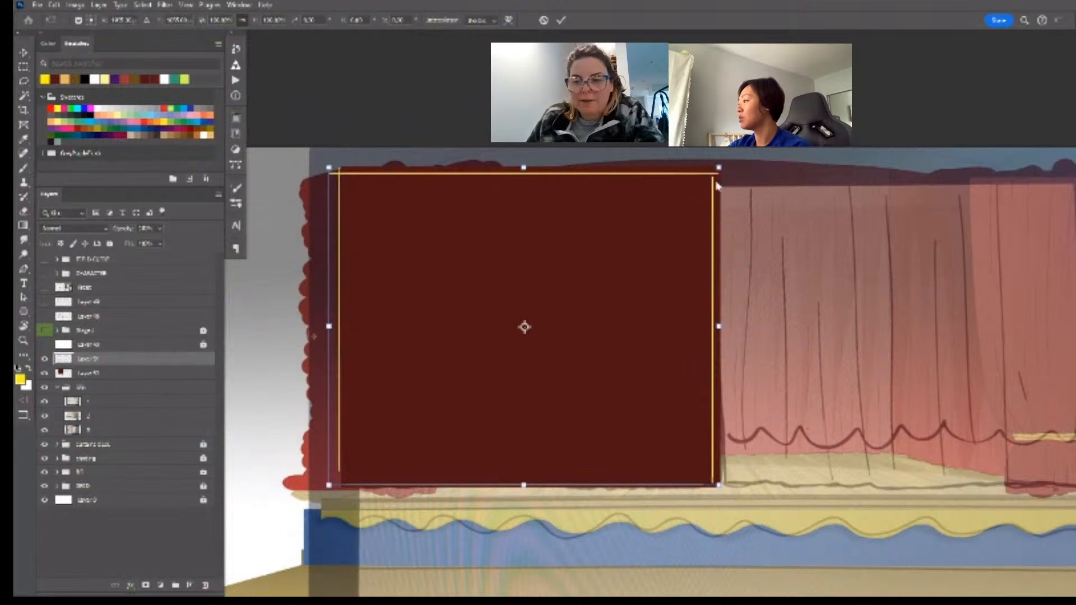
pyautogui.click(718, 186)
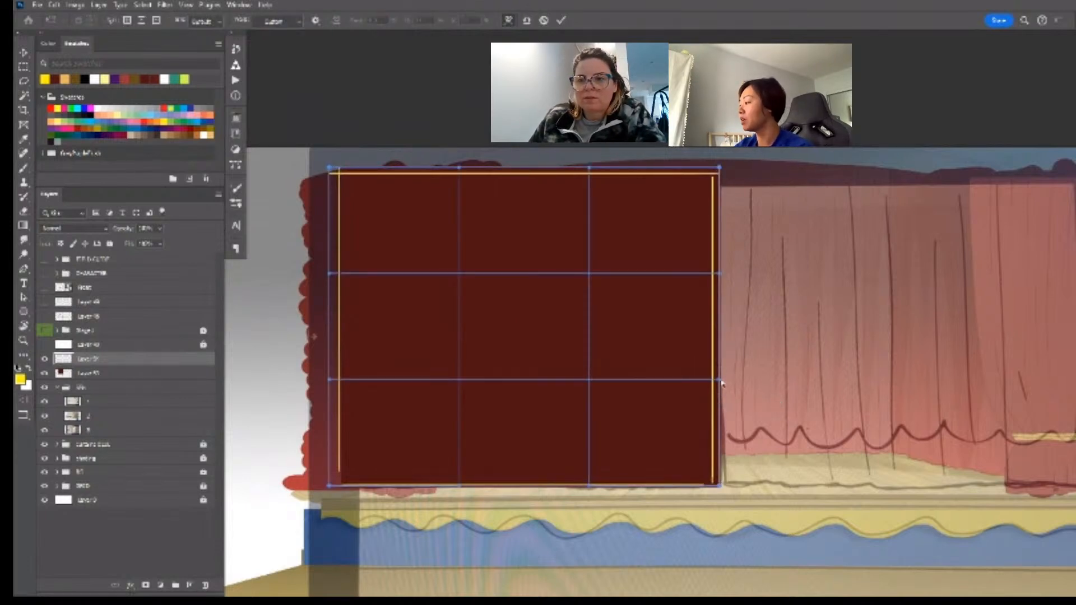
pyautogui.moveTo(719, 383); pyautogui.dragTo(648, 386)
pyautogui.moveTo(719, 274); pyautogui.dragTo(787, 342)
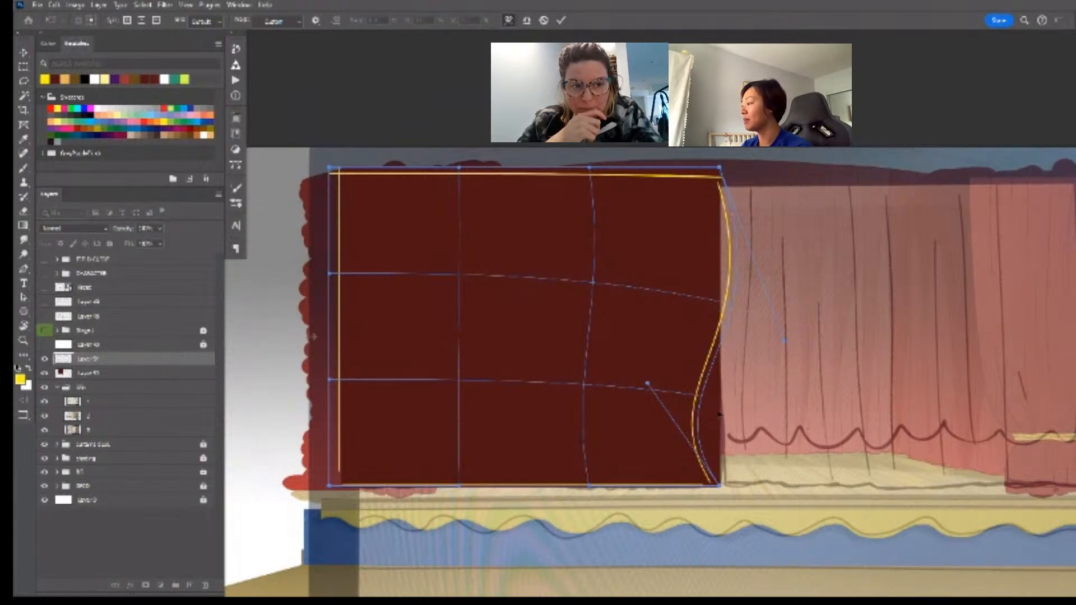
pyautogui.hotkey('ctrl', 'z')
pyautogui.hotkey('ctrl', 'z')
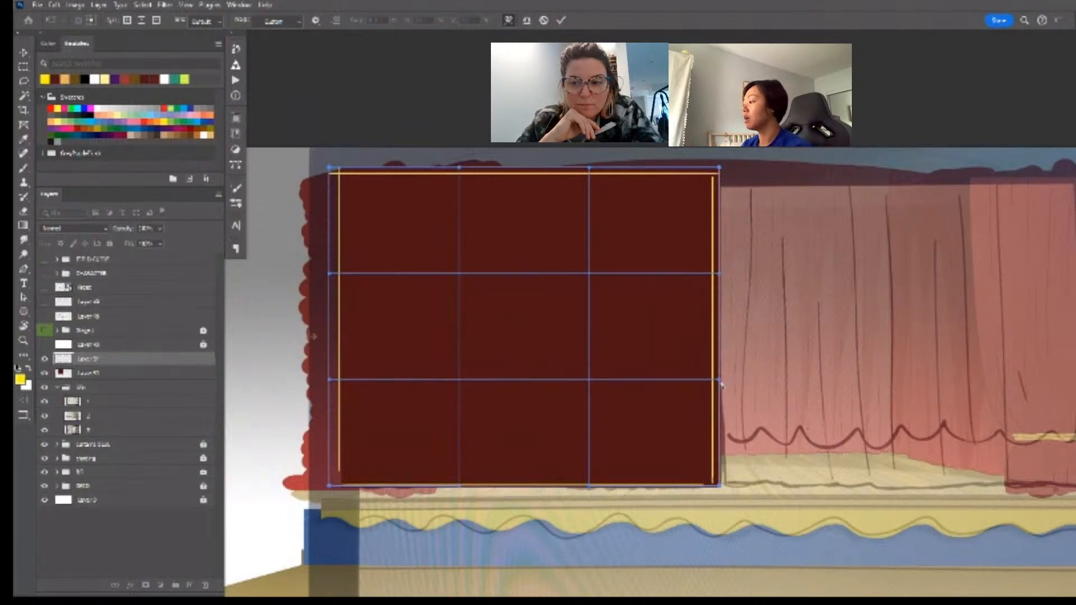
pyautogui.moveTo(721, 384); pyautogui.dragTo(535, 386)
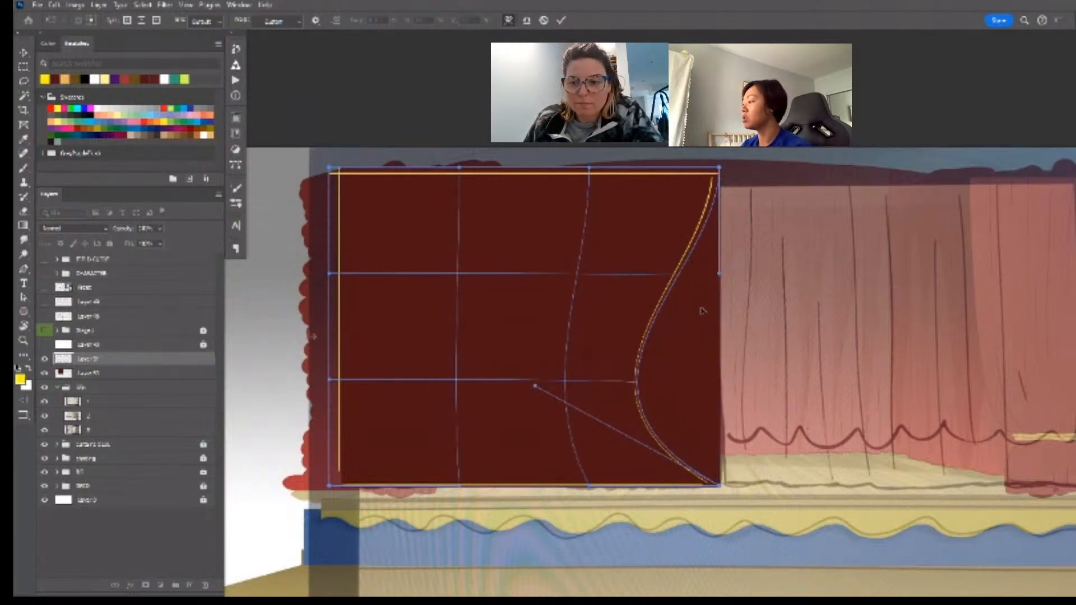
pyautogui.moveTo(629, 312); pyautogui.dragTo(684, 314)
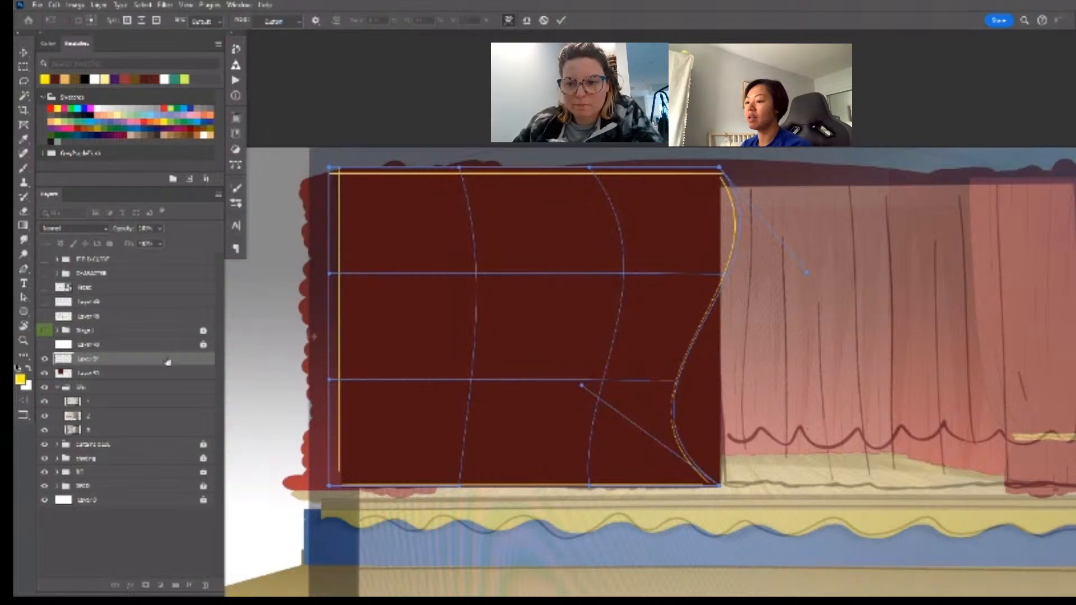
pyautogui.press('Return')
# - Hide the outline layer and sketch vertical yellow fold lines across the curtain on a new layer directly above the dark red shape
pyautogui.click(144, 374)
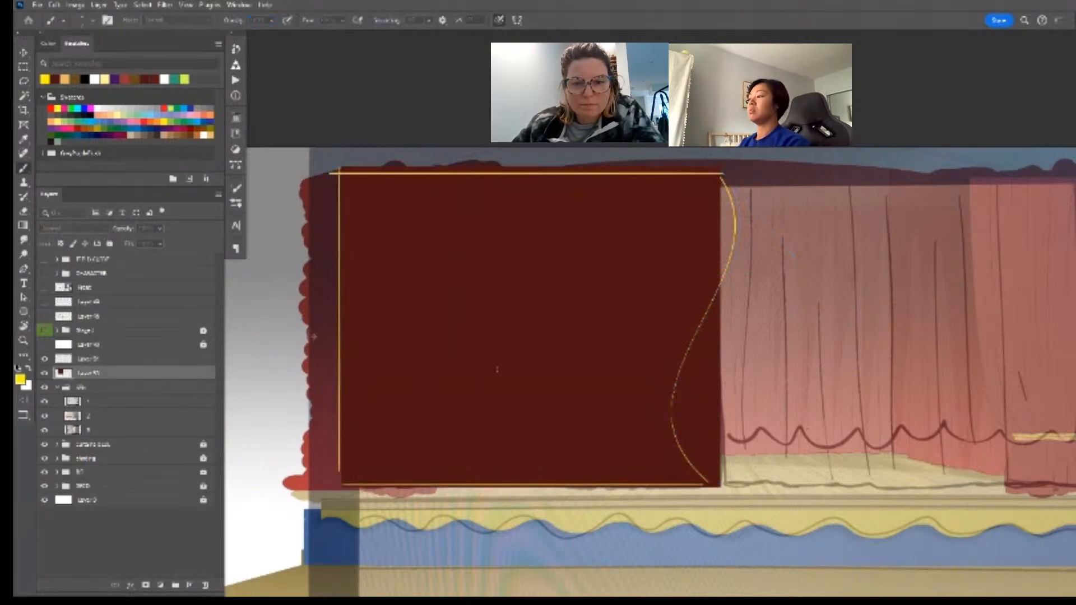
pyautogui.hotkey('ctrl', 'shift', 'alt', 'n')
pyautogui.click(44, 359)
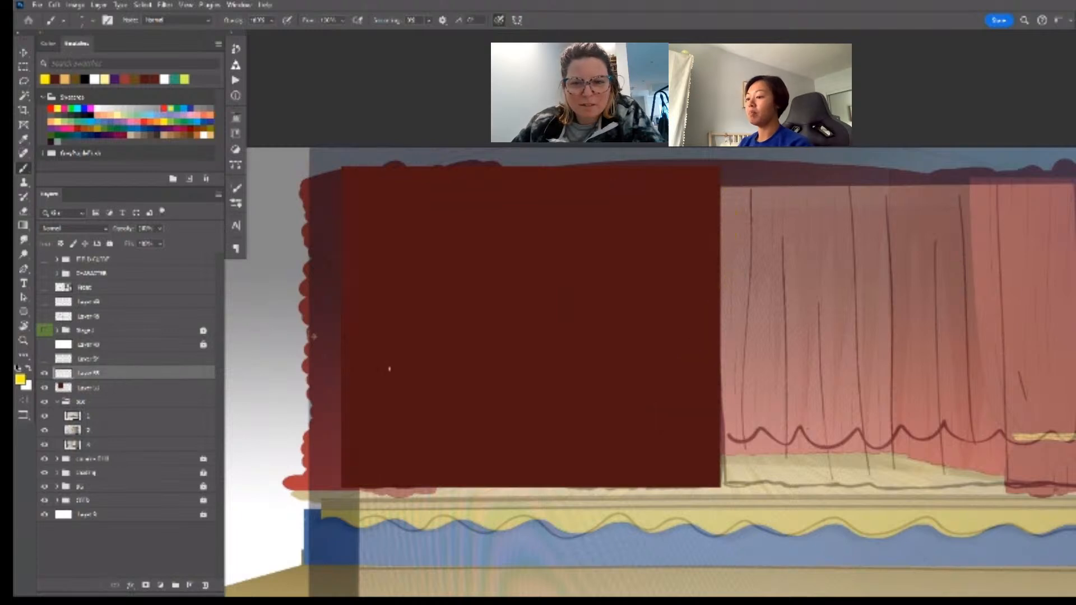
pyautogui.moveTo(693, 191); pyautogui.dragTo(685, 483)
pyautogui.moveTo(658, 242); pyautogui.dragTo(636, 484)
pyautogui.moveTo(582, 206)
pyautogui.mouseDown()
pyautogui.moveTo(572, 486)
pyautogui.moveTo(622, 474)
pyautogui.mouseUp()
pyautogui.moveTo(622, 257); pyautogui.dragTo(626, 386)
pyautogui.moveTo(505, 235); pyautogui.dragTo(507, 487)
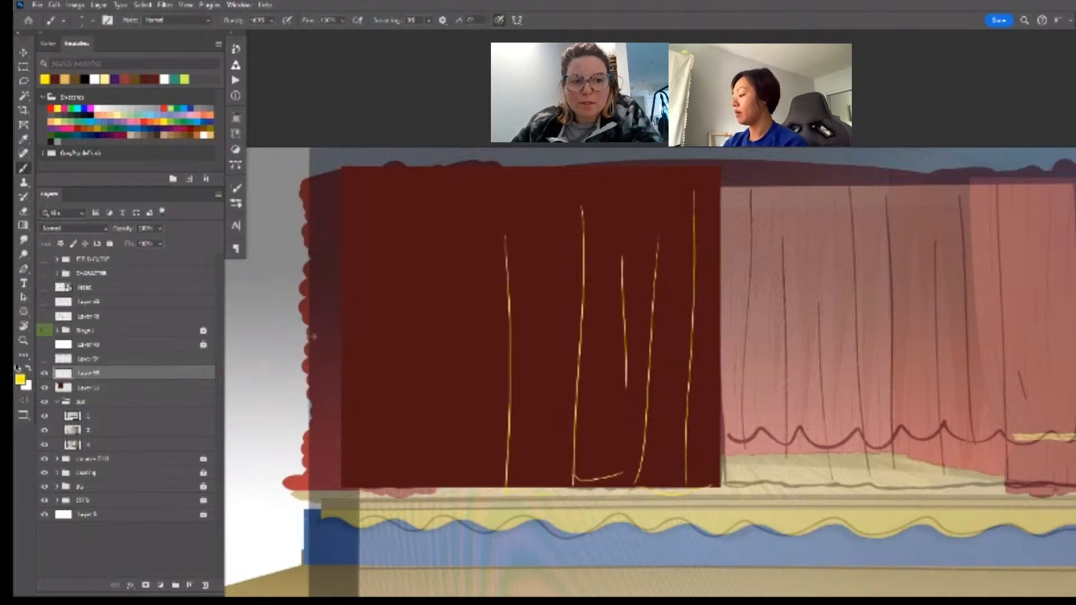
pyautogui.moveTo(468, 252); pyautogui.dragTo(467, 451)
pyautogui.moveTo(413, 259)
pyautogui.mouseDown()
pyautogui.moveTo(409, 486)
pyautogui.moveTo(436, 488)
pyautogui.mouseUp()
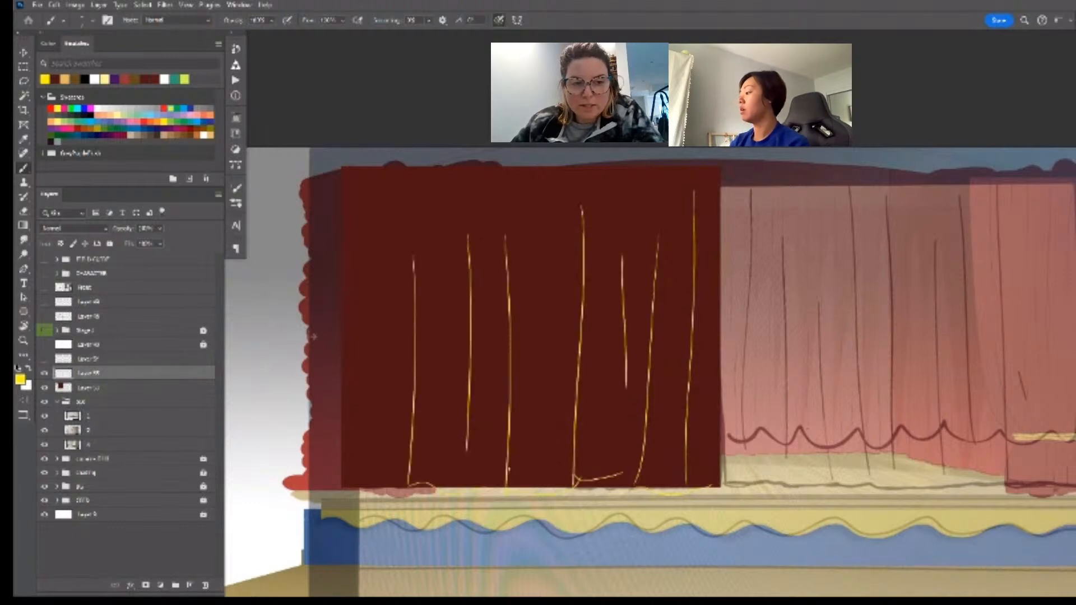
pyautogui.keyDown('shift'); pyautogui.click(123, 387); pyautogui.keyUp('shift')
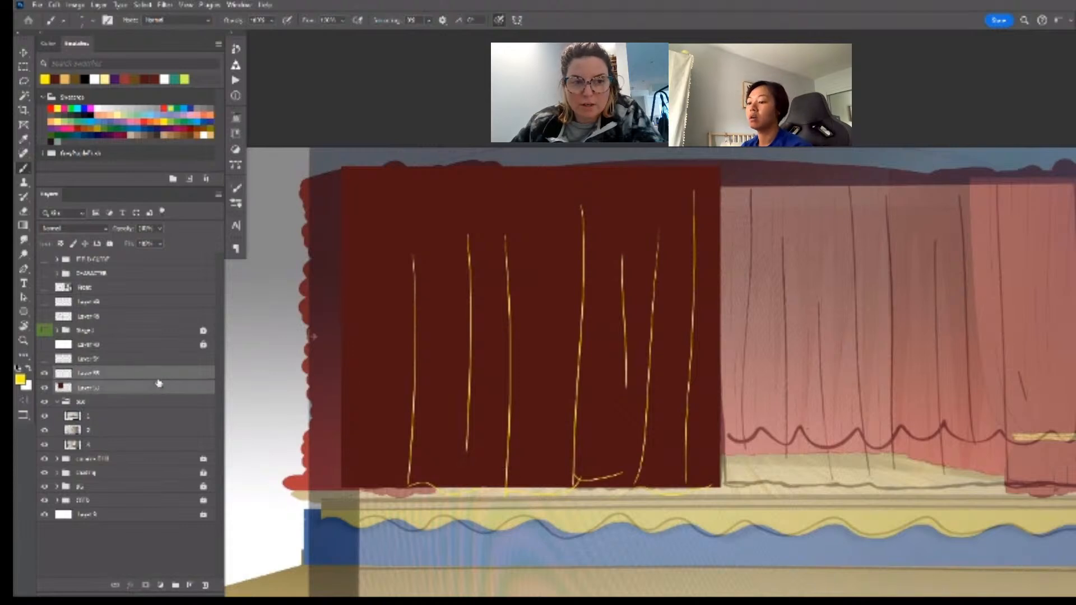
pyautogui.hotkey('ctrl', 't')
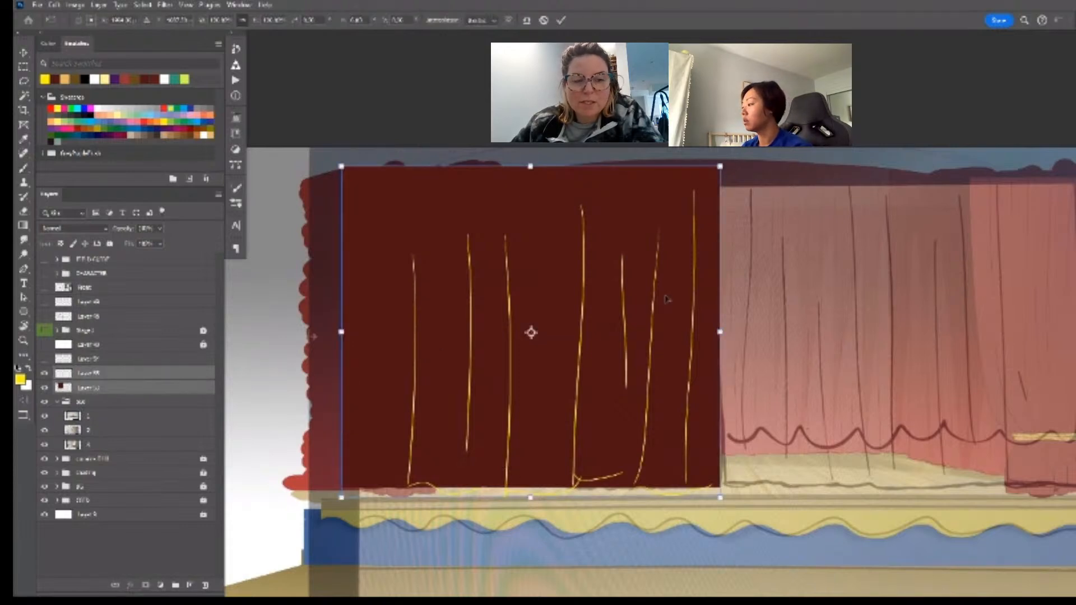
pyautogui.press('Return')
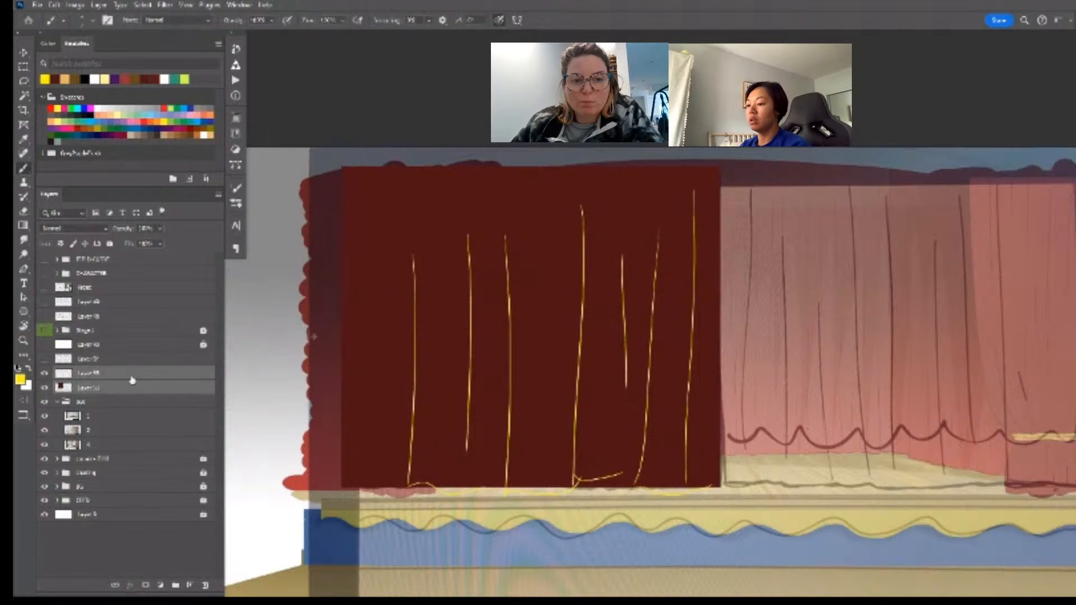
# - Warp only the yellow fold lines so that the folds nearest the curtain's opening edge bend inward
pyautogui.click(132, 375)
pyautogui.hotkey('ctrl', 't')
pyautogui.press('w')
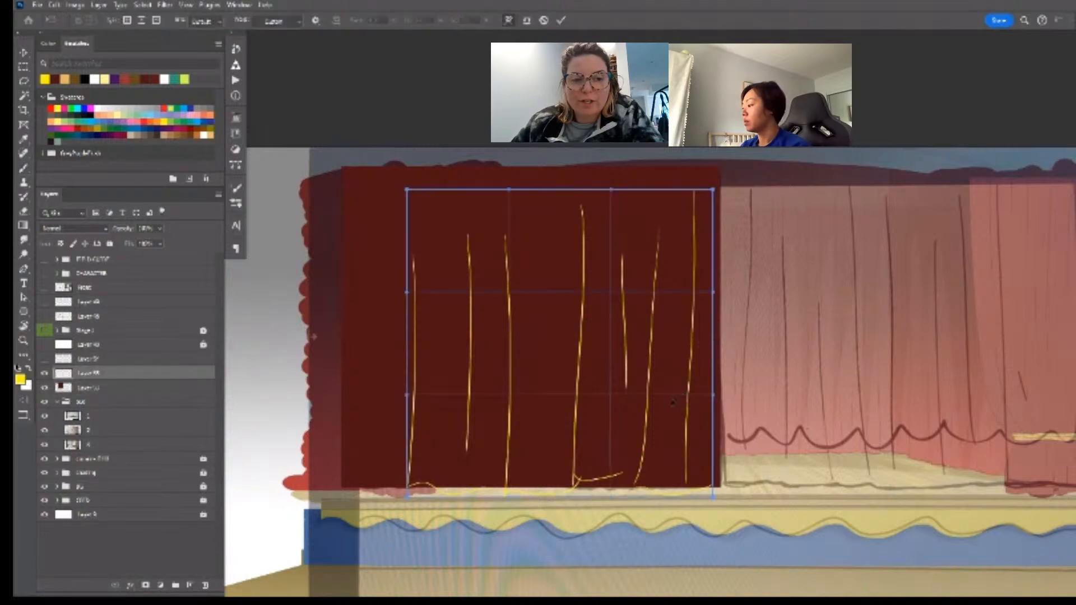
pyautogui.moveTo(675, 352)
pyautogui.mouseDown()
pyautogui.moveTo(619, 354)
pyautogui.moveTo(543, 336)
pyautogui.moveTo(588, 337)
pyautogui.moveTo(552, 336)
pyautogui.moveTo(573, 338)
pyautogui.mouseUp()
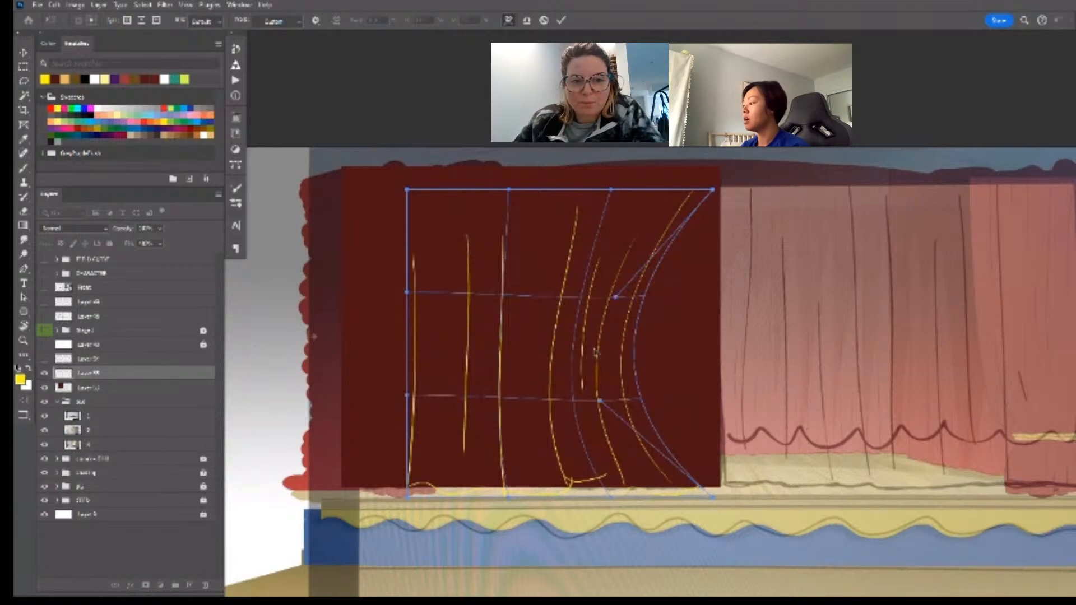
pyautogui.press('Return')
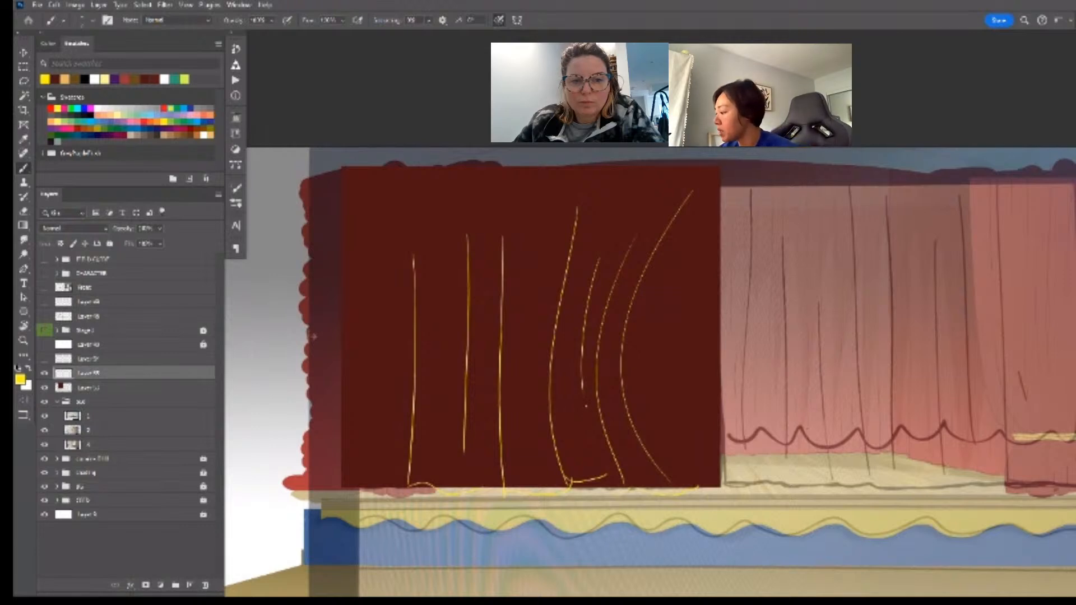
pyautogui.moveTo(583, 392); pyautogui.dragTo(603, 459)
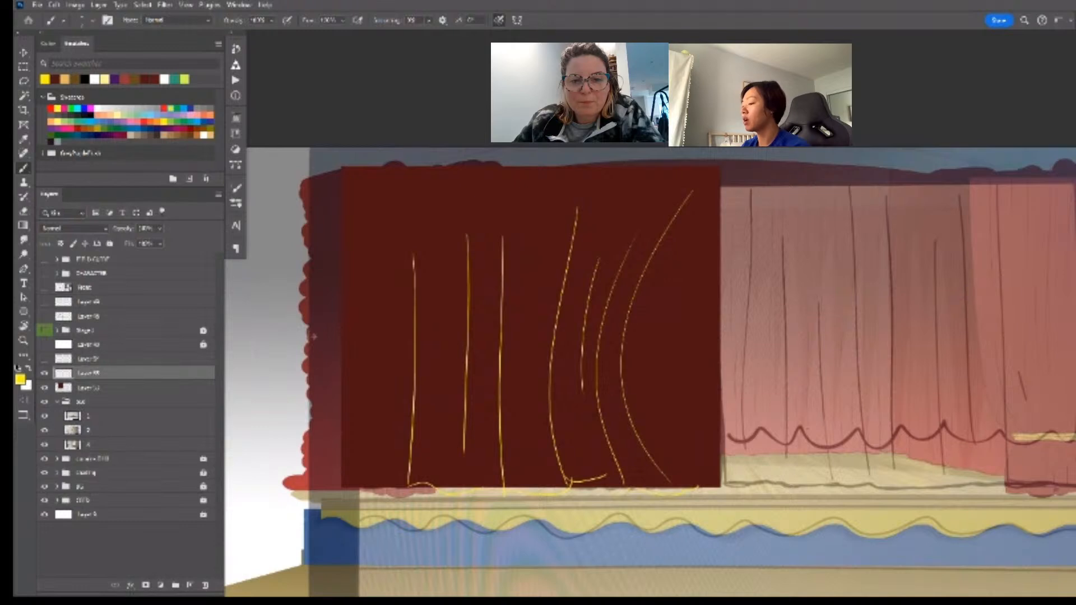
# - Warp the dark red curtain shape so its right edge bows inward, and pull its lower right corner slightly inward
pyautogui.press('v')
pyautogui.click(146, 390)
pyautogui.hotkey('ctrl', 't')
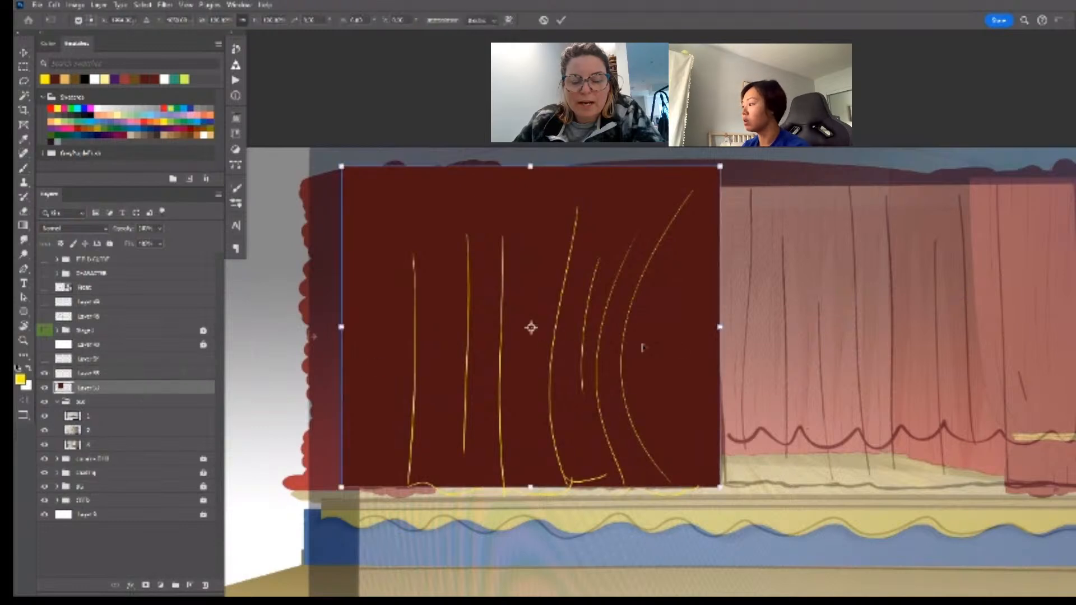
pyautogui.rightClick(643, 347)
pyautogui.click(682, 177)
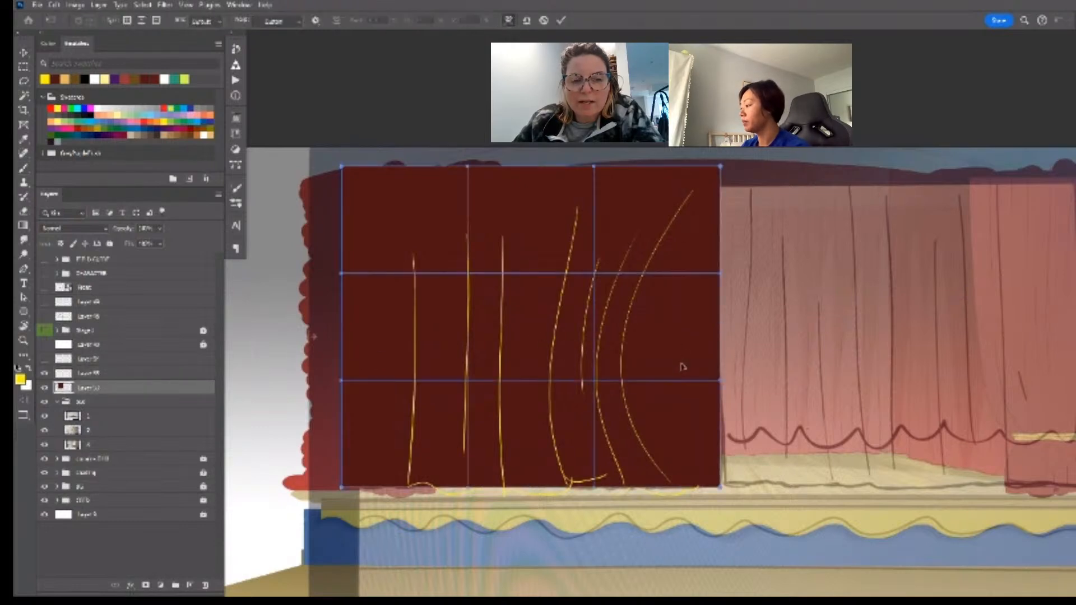
pyautogui.moveTo(683, 367); pyautogui.dragTo(601, 378)
pyautogui.moveTo(721, 487); pyautogui.dragTo(694, 488)
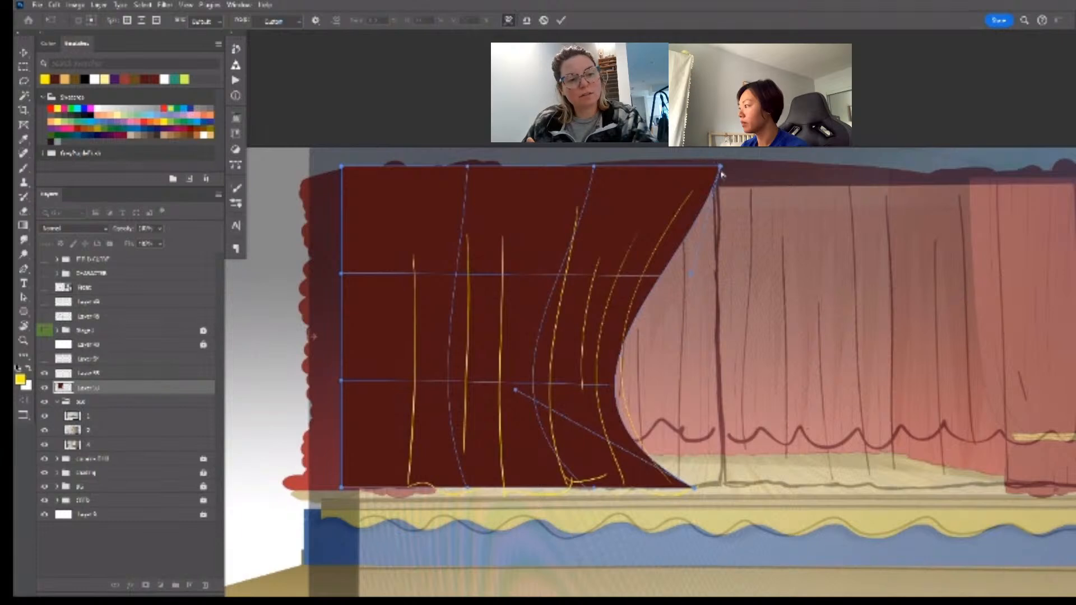
# - Raise the curtain's upper right corner and refine the warped edge to follow the outermost yellow fold line
pyautogui.moveTo(721, 174); pyautogui.dragTo(694, 147)
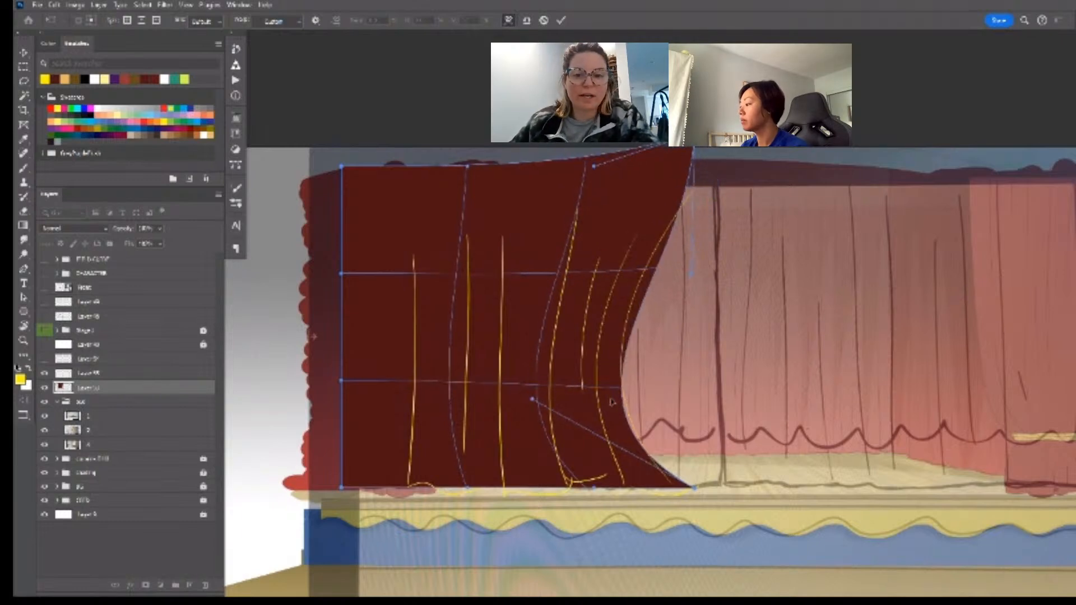
pyautogui.moveTo(611, 399); pyautogui.dragTo(615, 401)
pyautogui.moveTo(650, 281); pyautogui.dragTo(638, 276)
pyautogui.moveTo(619, 426); pyautogui.dragTo(623, 426)
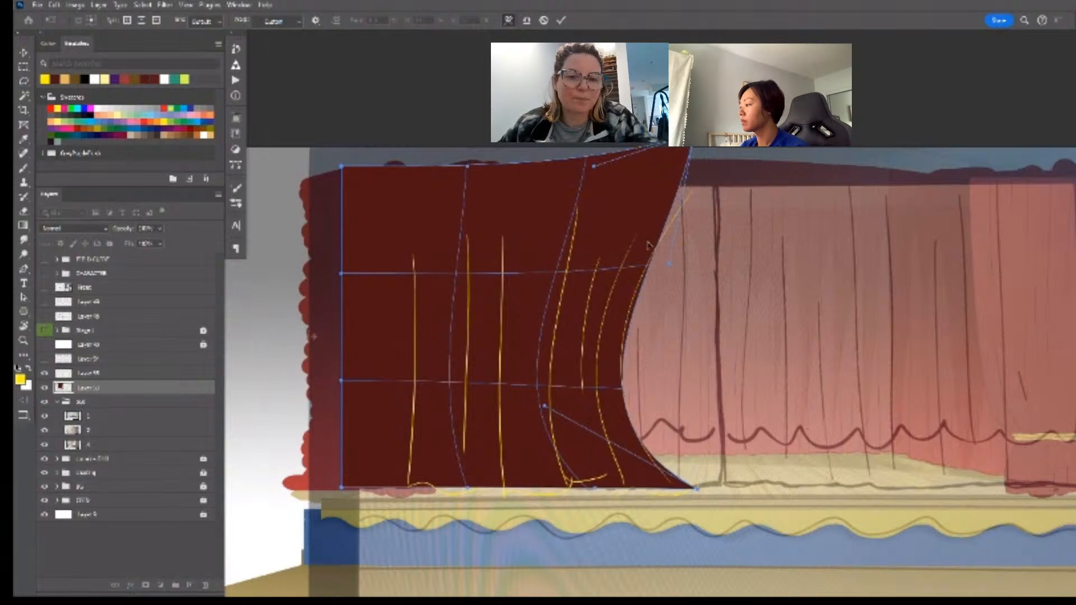
pyautogui.moveTo(647, 243); pyautogui.dragTo(642, 237)
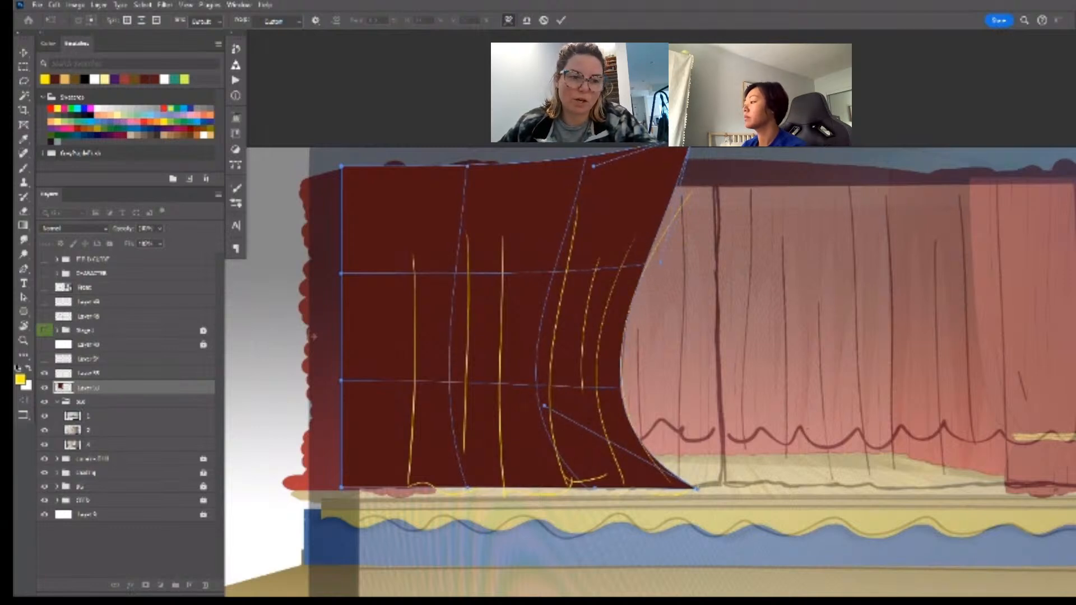
pyautogui.moveTo(689, 145); pyautogui.dragTo(711, 148)
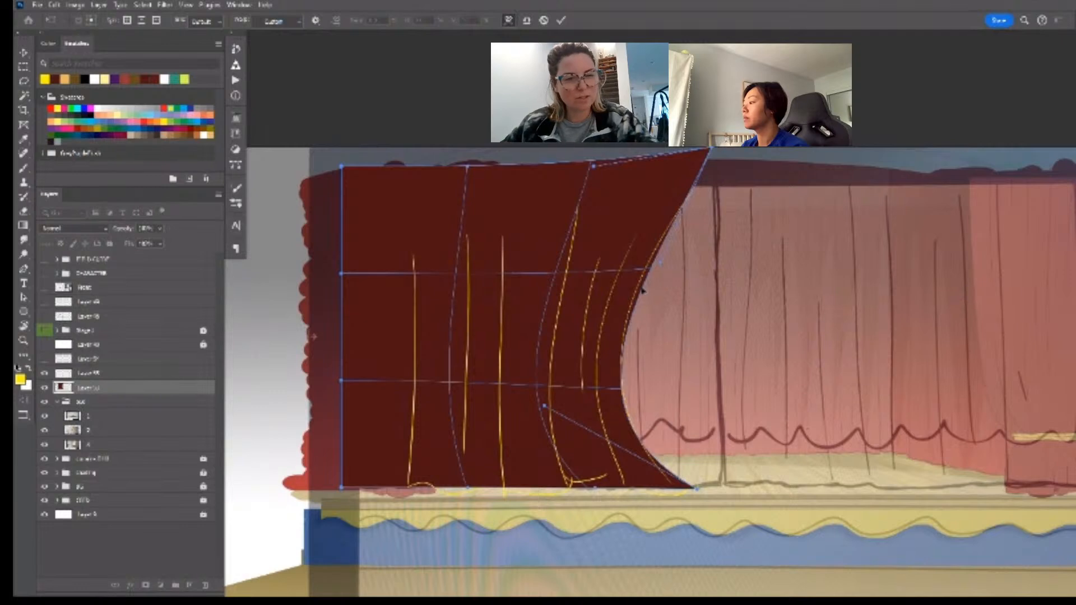
pyautogui.press('Return')
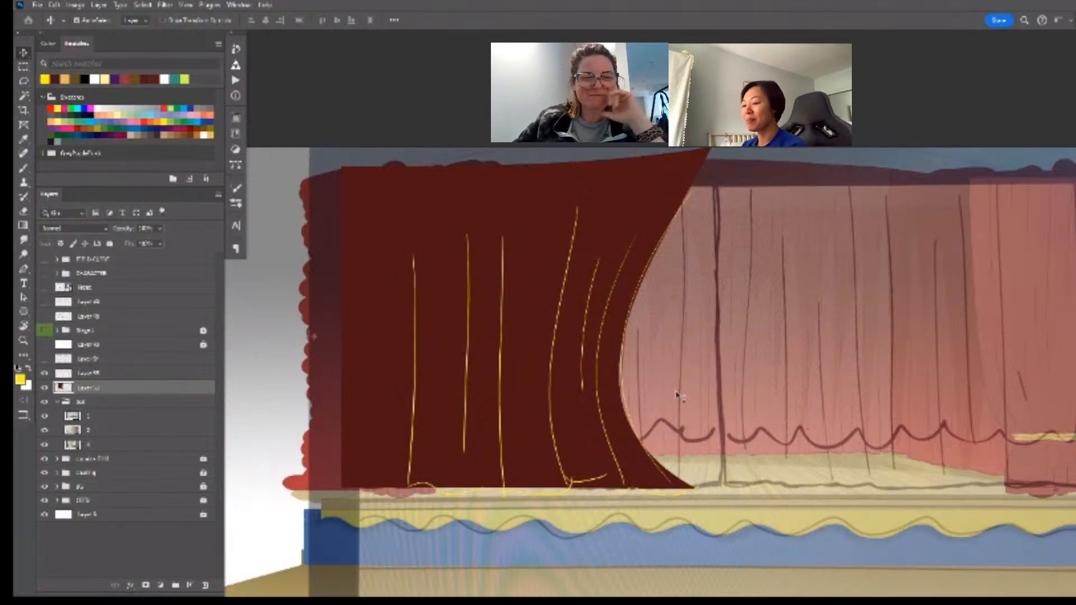
# - Paint black fold shadows beside the yellow guide lines on a new layer directly above the dark red curtain, then lower that layer's opacity
pyautogui.click(57, 402)
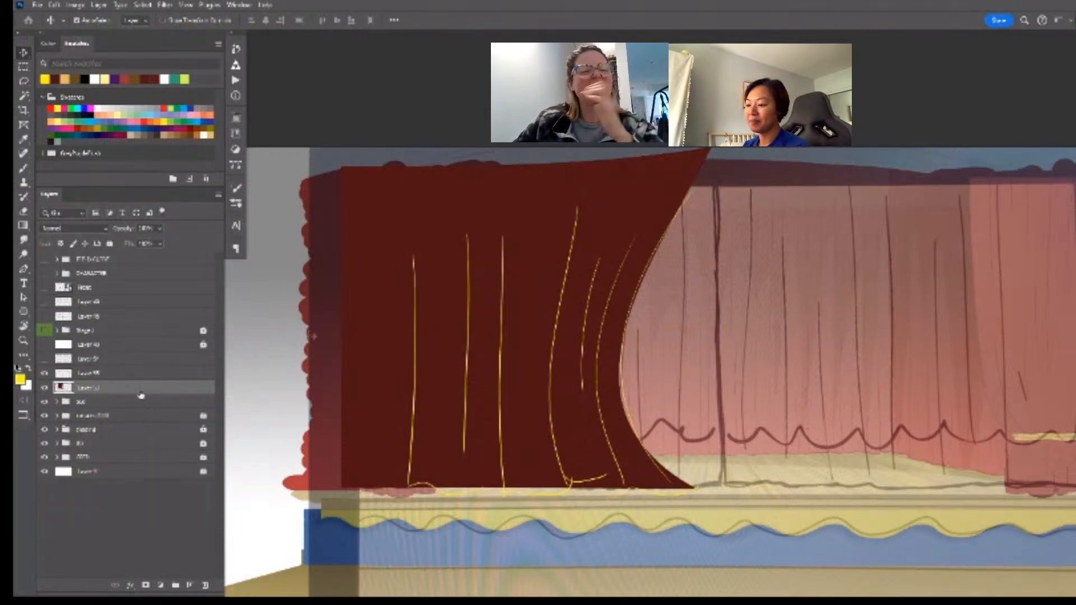
pyautogui.hotkey('ctrl', 'shift', 'alt', 'n')
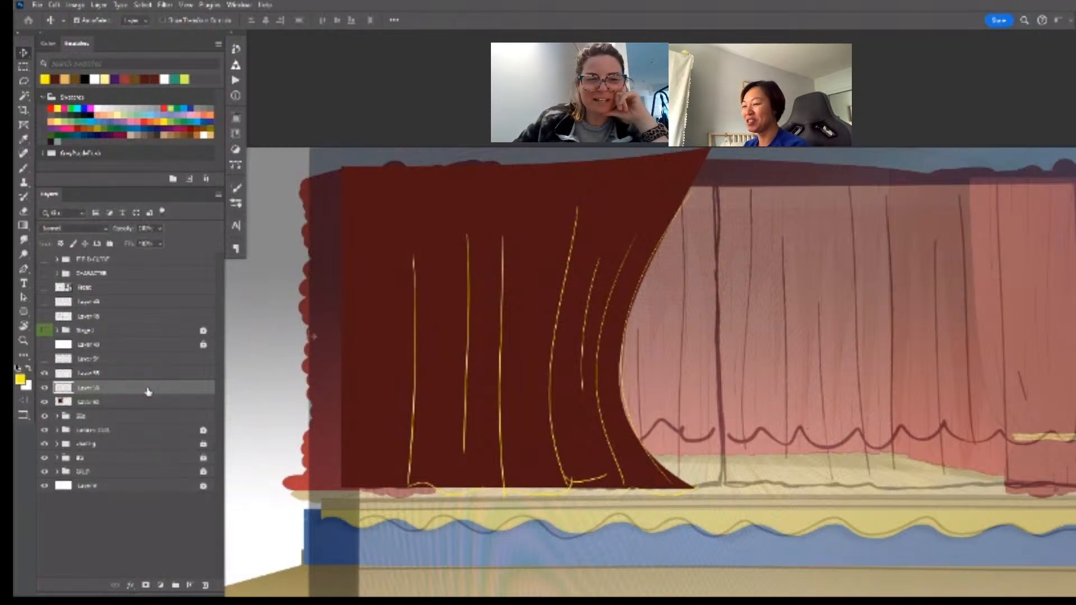
pyautogui.press('d')
pyautogui.press('b')
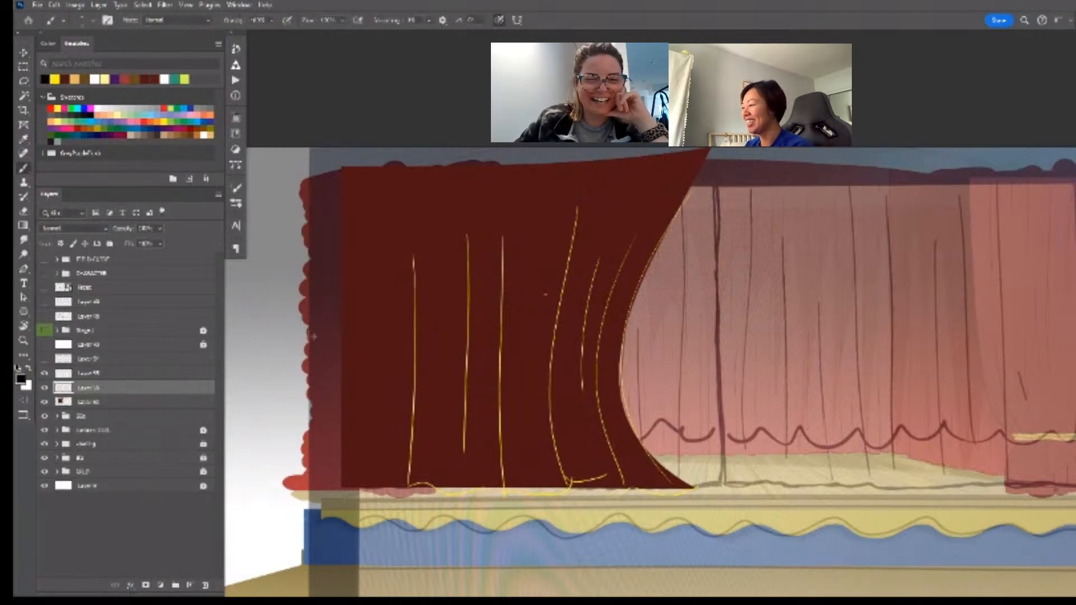
pyautogui.press(']')
pyautogui.press(']')
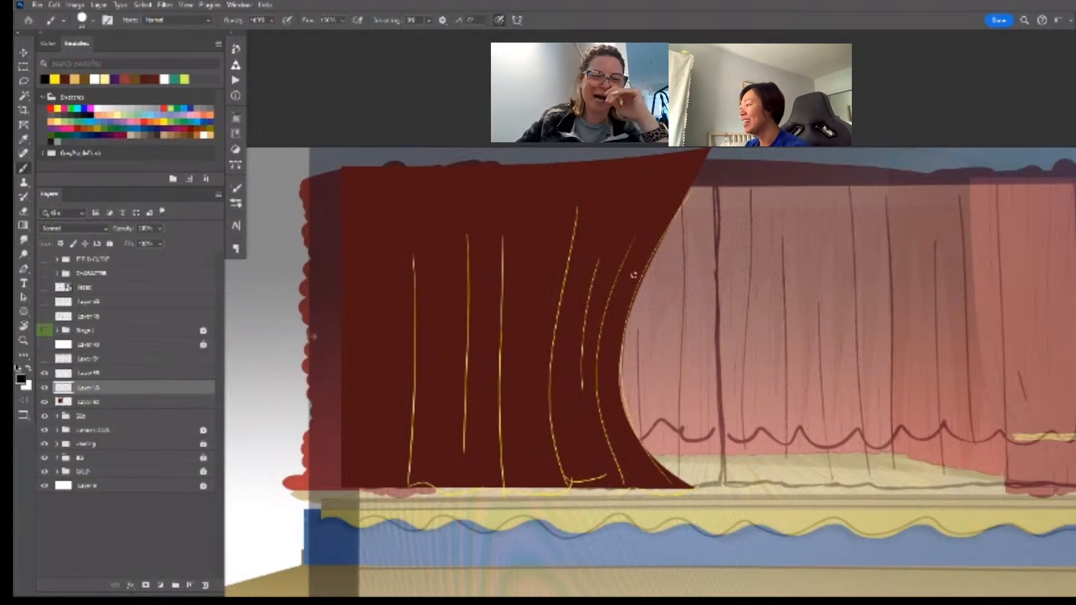
pyautogui.press('[')
pyautogui.press(']')
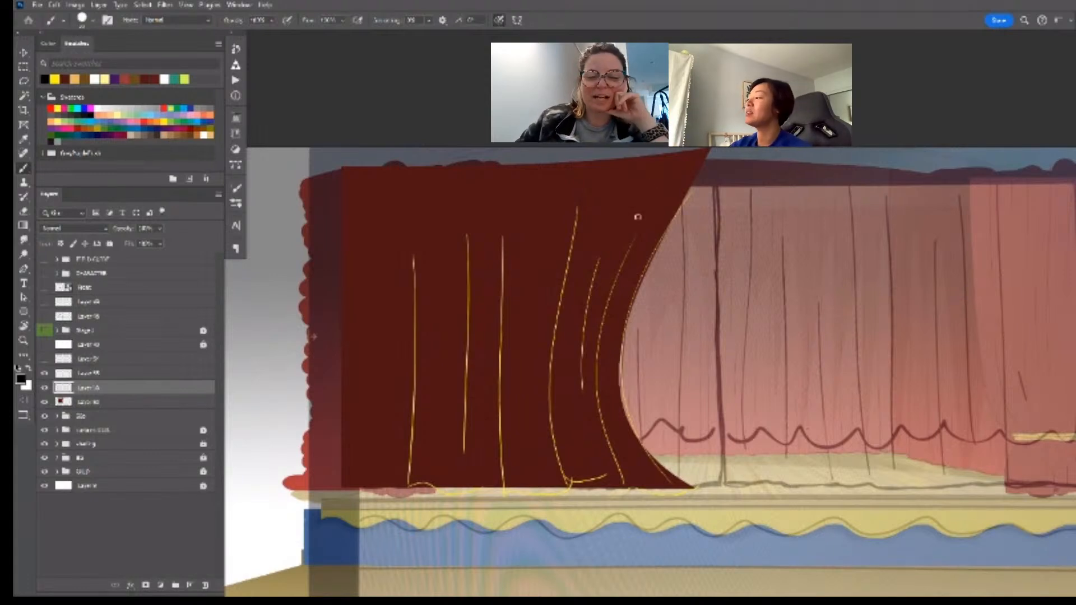
pyautogui.press(']')
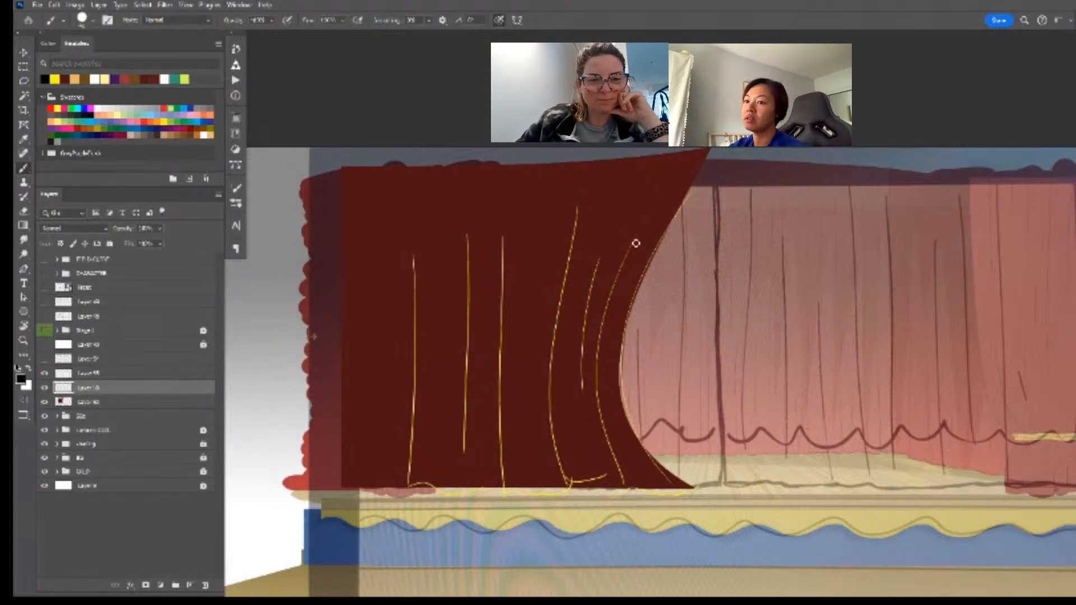
pyautogui.moveTo(634, 235)
pyautogui.mouseDown()
pyautogui.moveTo(593, 381)
pyautogui.moveTo(610, 454)
pyautogui.mouseUp()
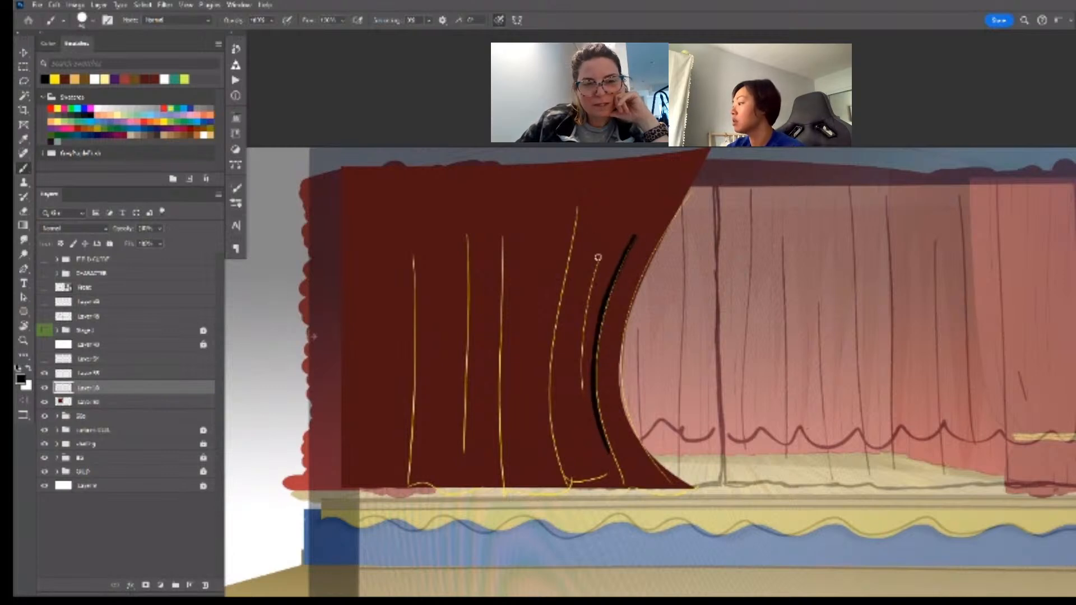
pyautogui.moveTo(597, 259); pyautogui.dragTo(580, 400)
pyautogui.moveTo(566, 241)
pyautogui.mouseDown()
pyautogui.moveTo(544, 399)
pyautogui.moveTo(565, 476)
pyautogui.mouseUp()
pyautogui.moveTo(499, 299); pyautogui.dragTo(502, 487)
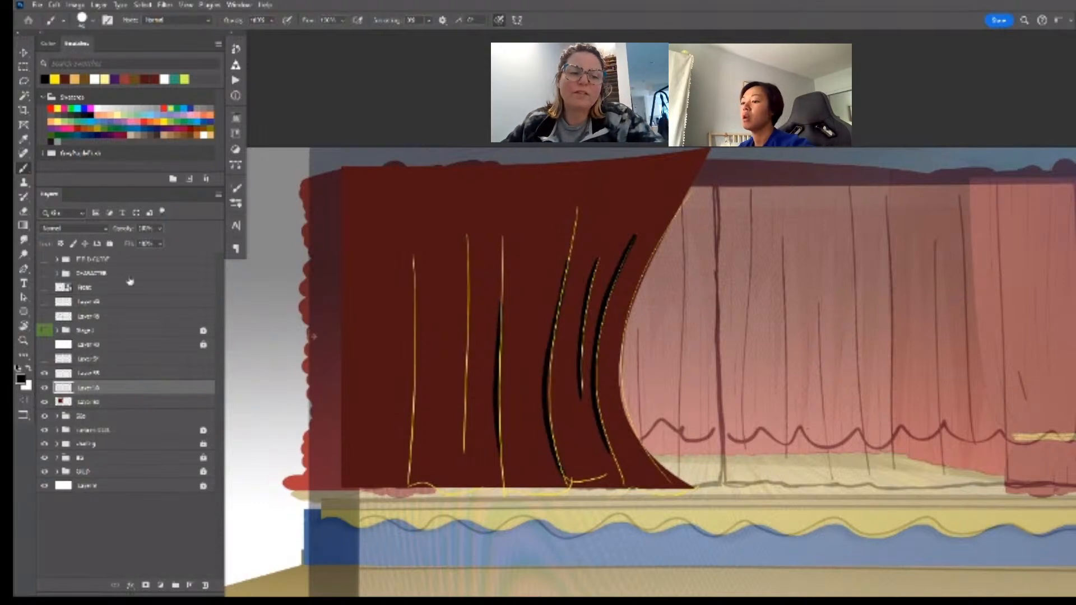
pyautogui.moveTo(159, 243); pyautogui.dragTo(149, 243)
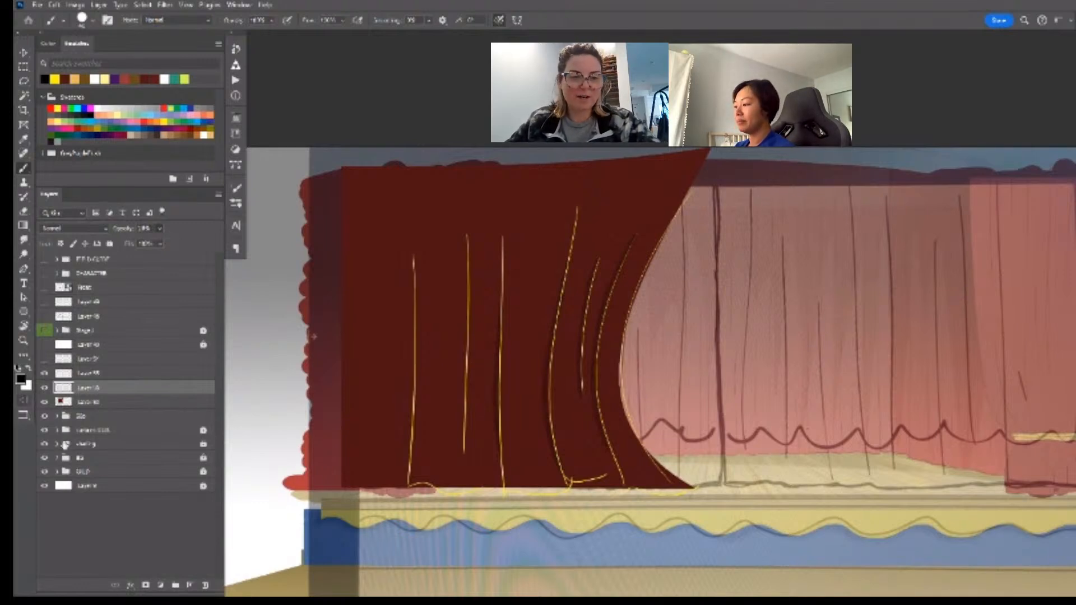
# - Group the yellow fold lines, black shadows and dark red curtain shape layers, and hide the group
pyautogui.click(161, 373)
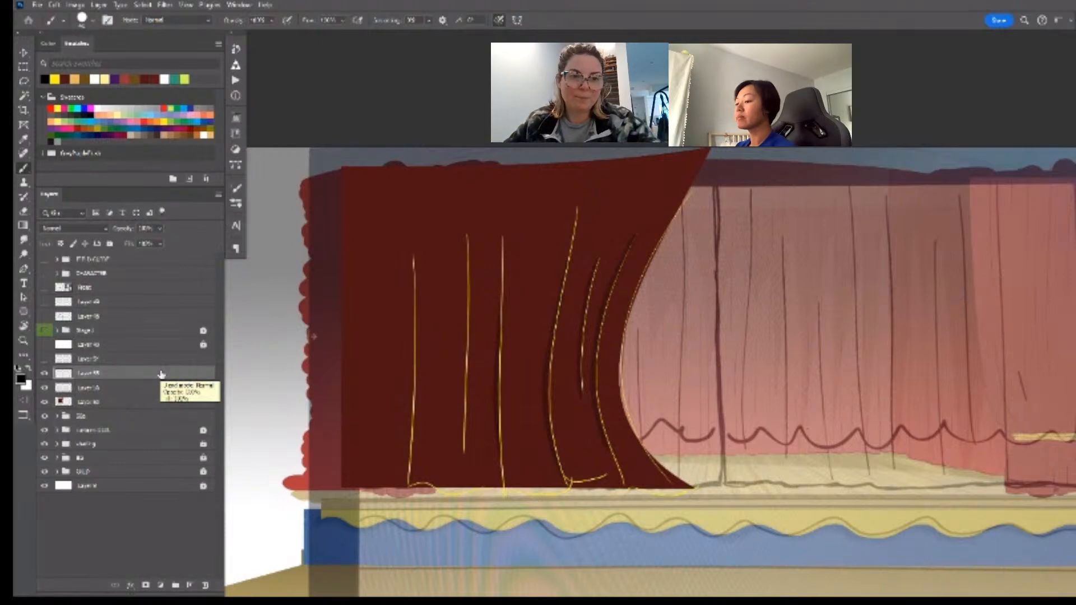
pyautogui.click(48, 390)
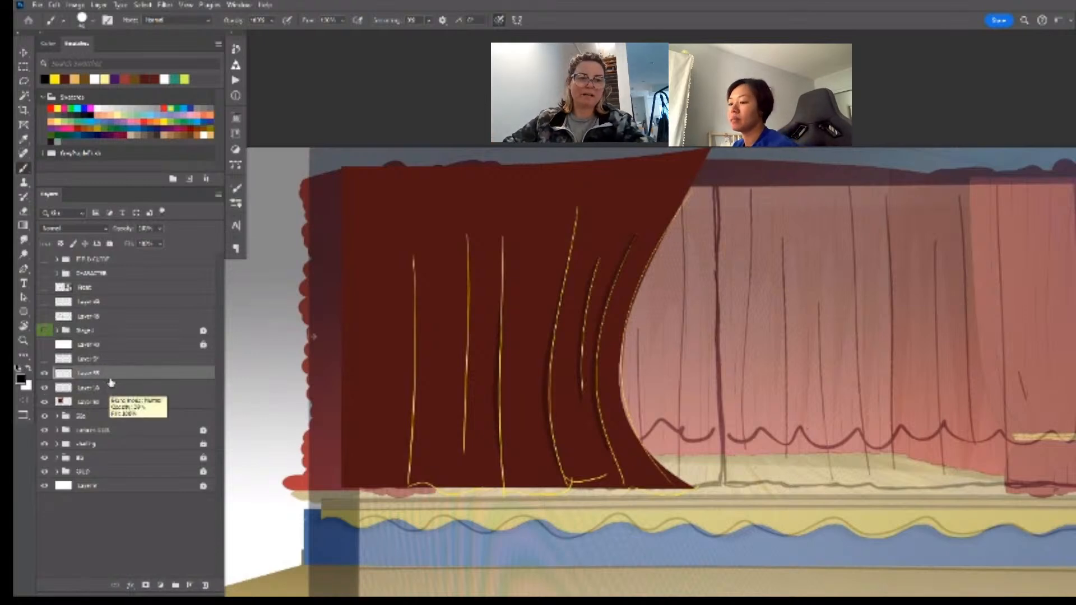
pyautogui.keyDown('shift'); pyautogui.click(145, 395); pyautogui.keyUp('shift')
pyautogui.hotkey('ctrl', 'g')
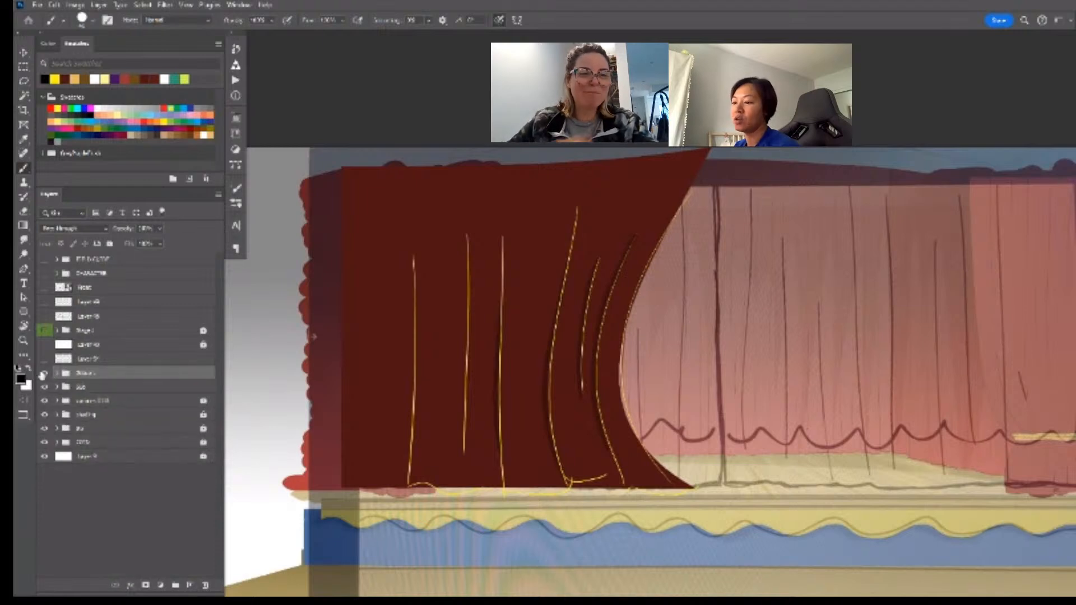
pyautogui.click(45, 374)
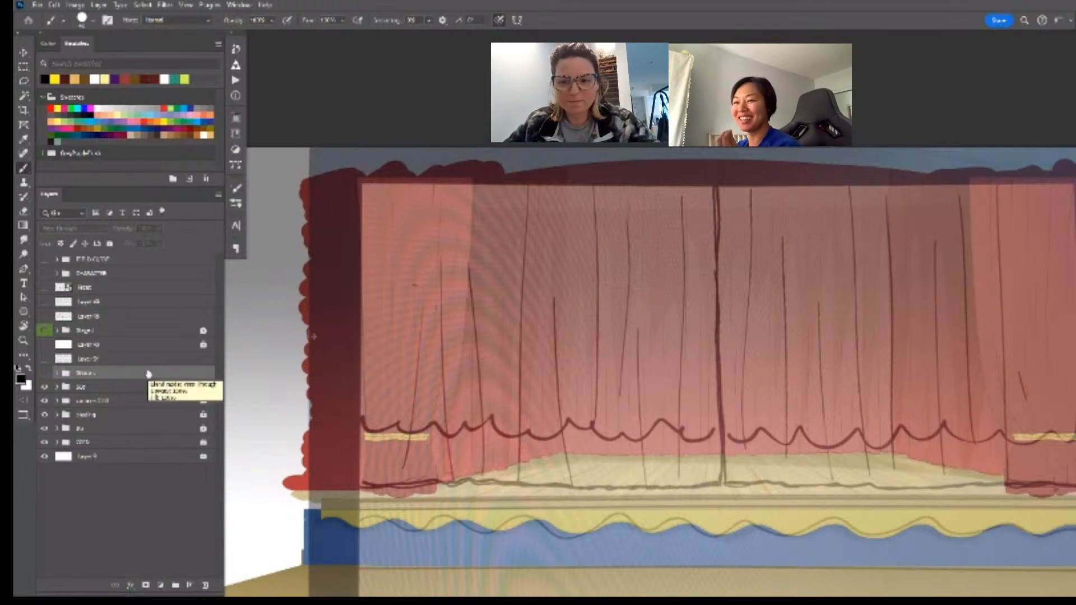
# - Hide the storyboard sketch and draw three horizontal black lines across the back curtain, its floor line and the stage front on a new layer
pyautogui.click(145, 331)
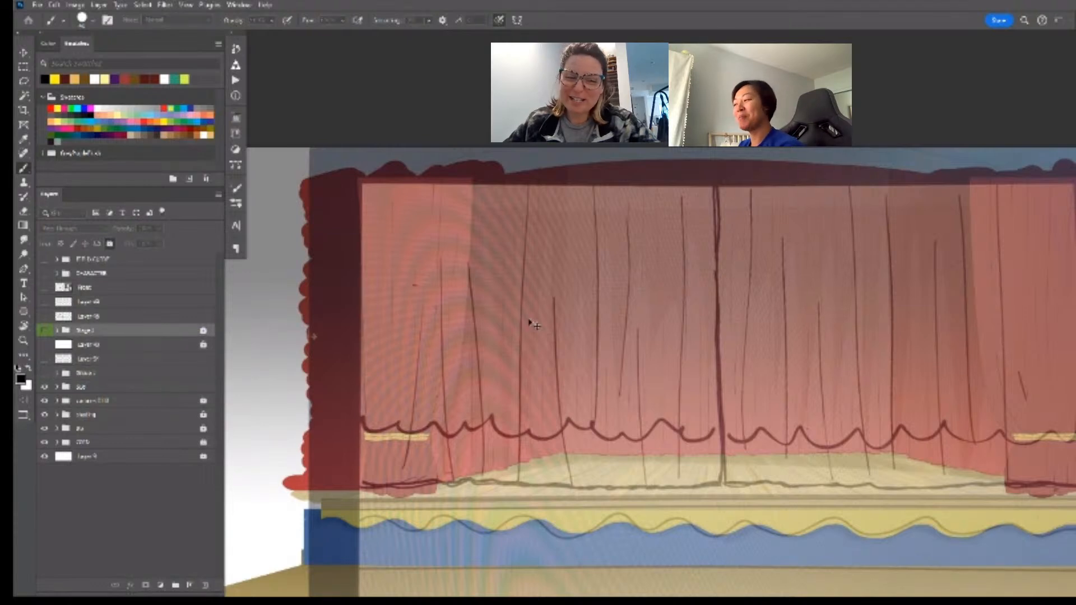
pyautogui.hotkey('ctrl', 'shift', 'alt', 'n')
pyautogui.press('x')
pyautogui.moveTo(703, 347); pyautogui.dragTo(663, 356)
pyautogui.press('x')
pyautogui.moveTo(663, 356); pyautogui.dragTo(654, 368)
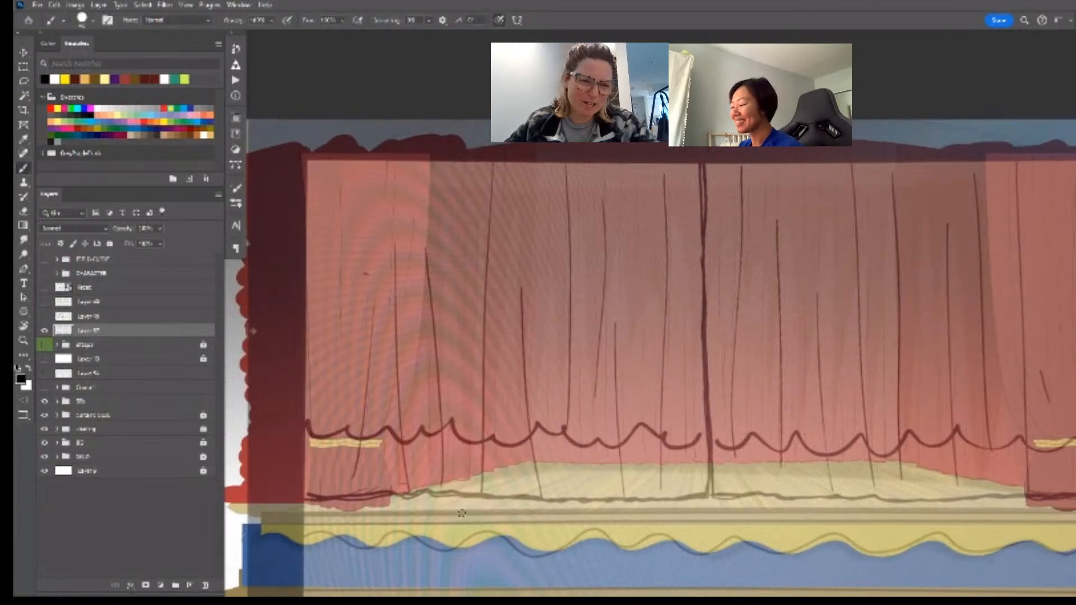
pyautogui.press('[')
pyautogui.press('[')
pyautogui.press('[')
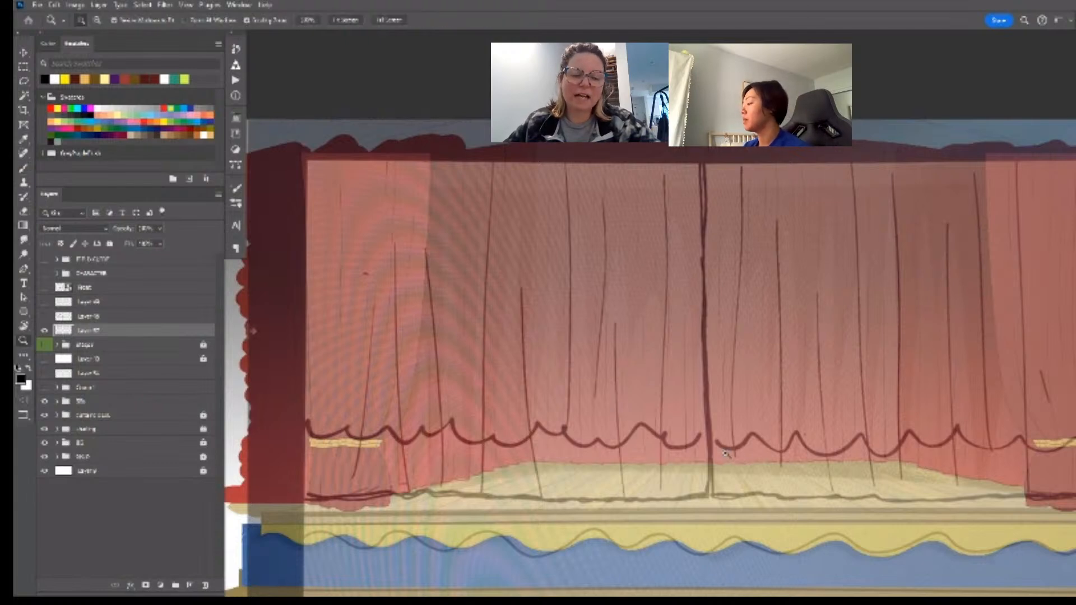
pyautogui.moveTo(739, 459); pyautogui.dragTo(674, 434)
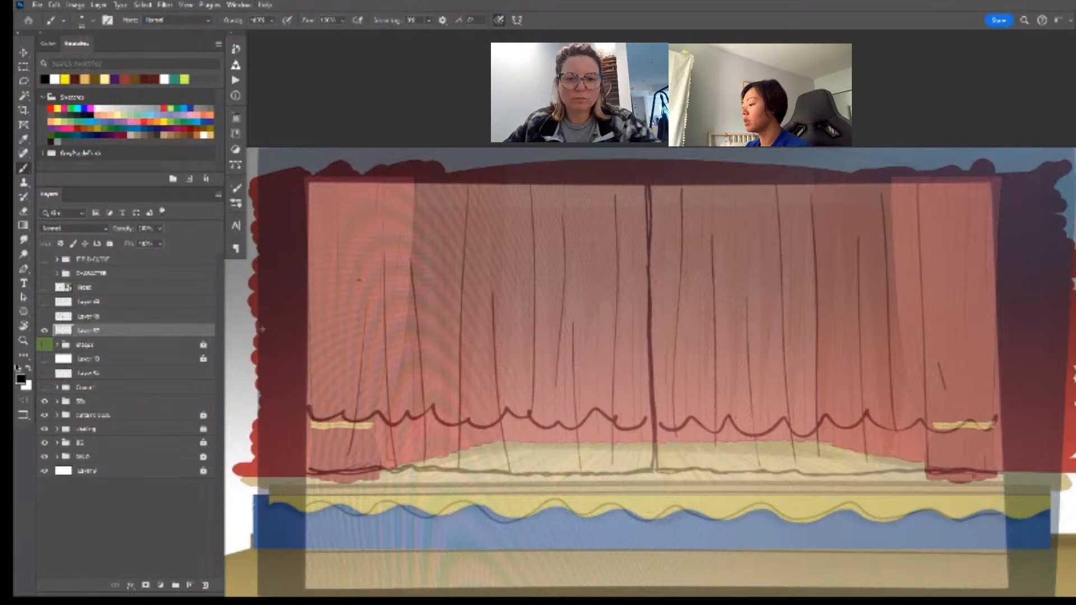
pyautogui.moveTo(627, 526); pyautogui.dragTo(622, 514)
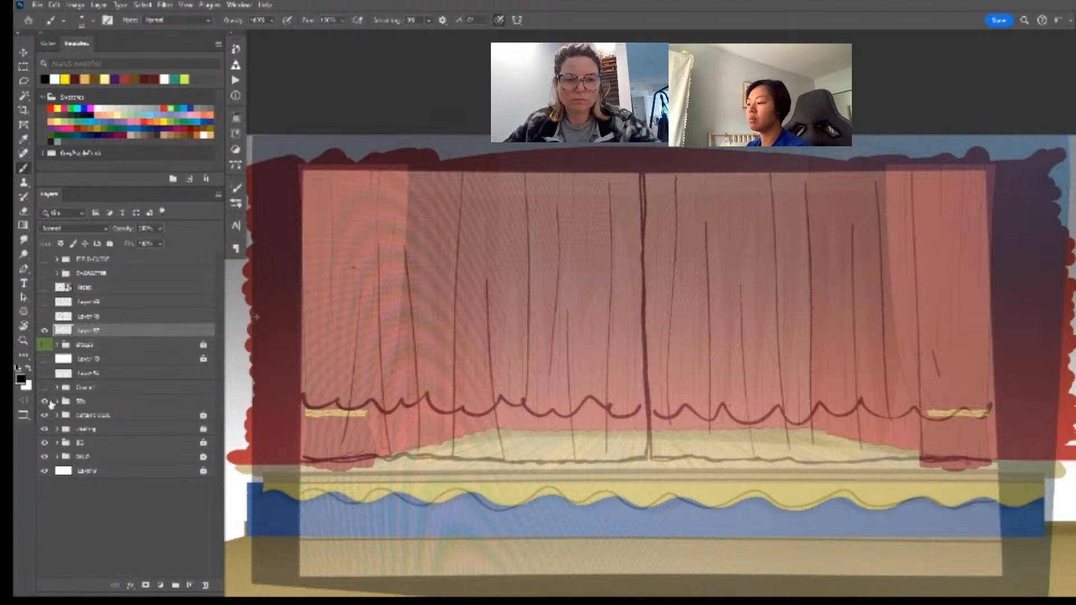
pyautogui.click(47, 402)
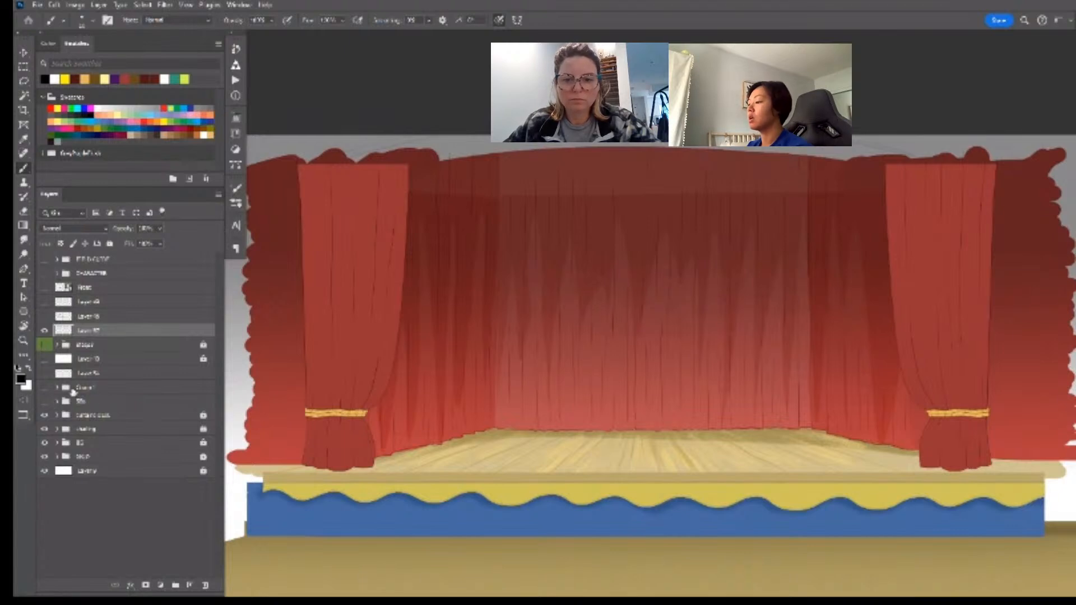
pyautogui.moveTo(509, 396); pyautogui.dragTo(784, 396)
pyautogui.moveTo(531, 429); pyautogui.dragTo(797, 429)
pyautogui.moveTo(491, 489); pyautogui.dragTo(861, 490)
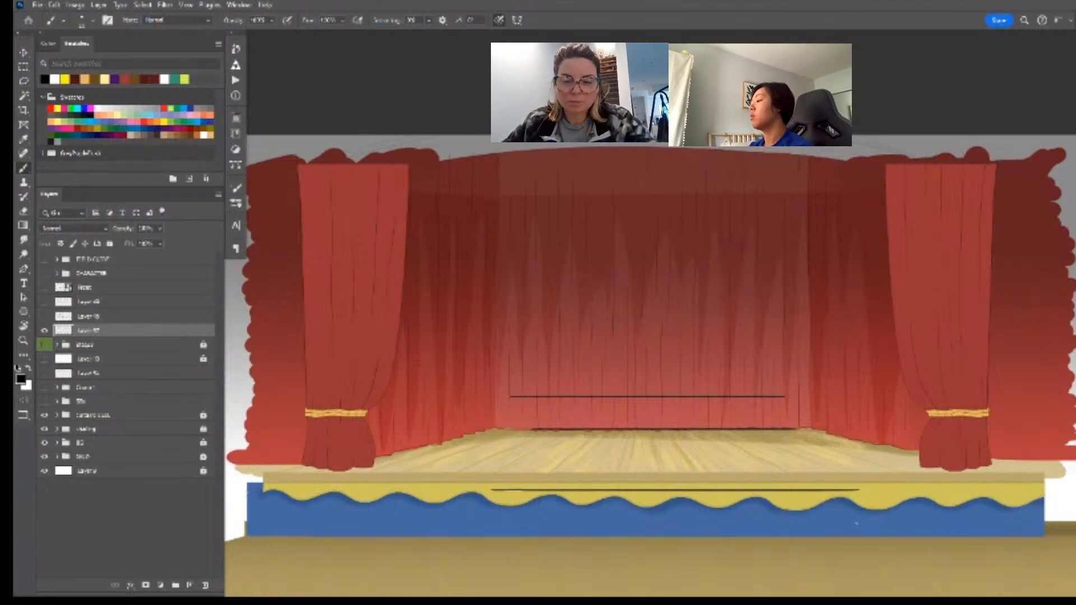
# - Lasso the three horizontal black lines, erase them and clear the selection
pyautogui.press('l')
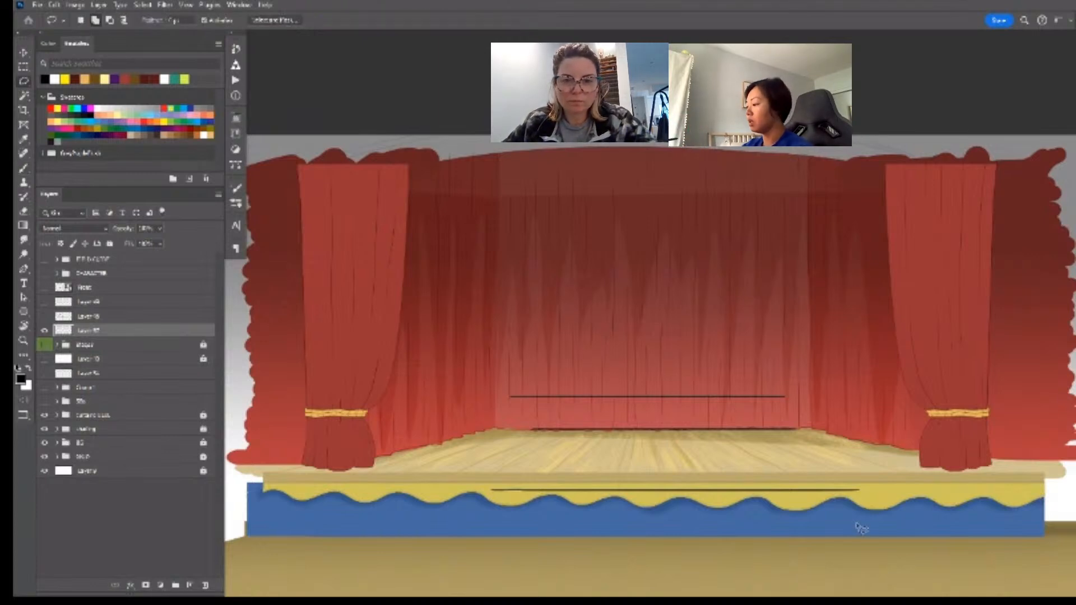
pyautogui.moveTo(726, 311)
pyautogui.mouseDown()
pyautogui.moveTo(392, 521)
pyautogui.moveTo(714, 308)
pyautogui.mouseUp()
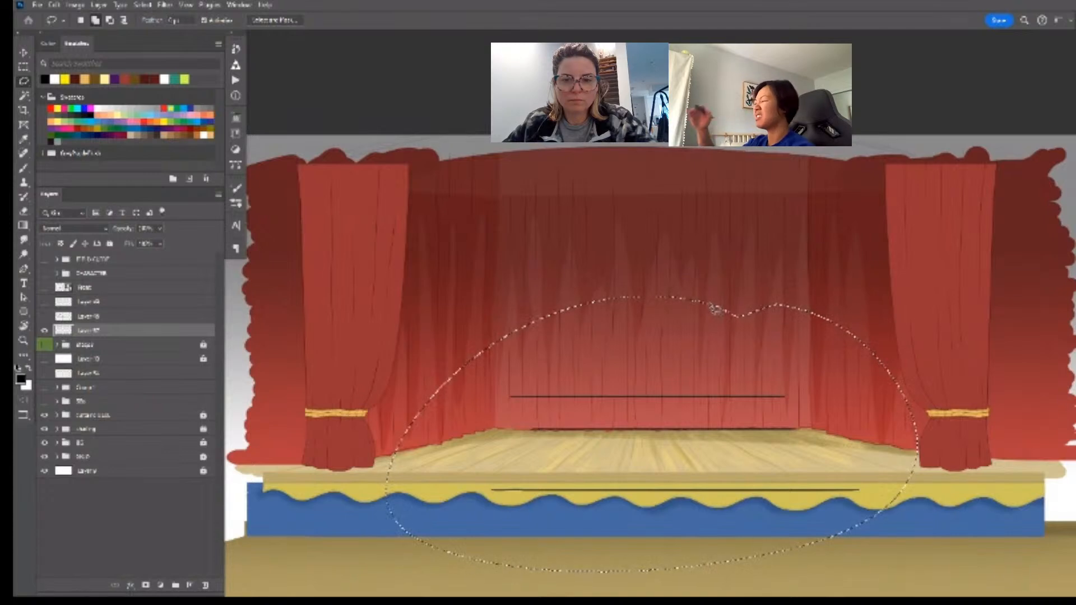
pyautogui.press('Delete')
pyautogui.hotkey('ctrl', 'd')
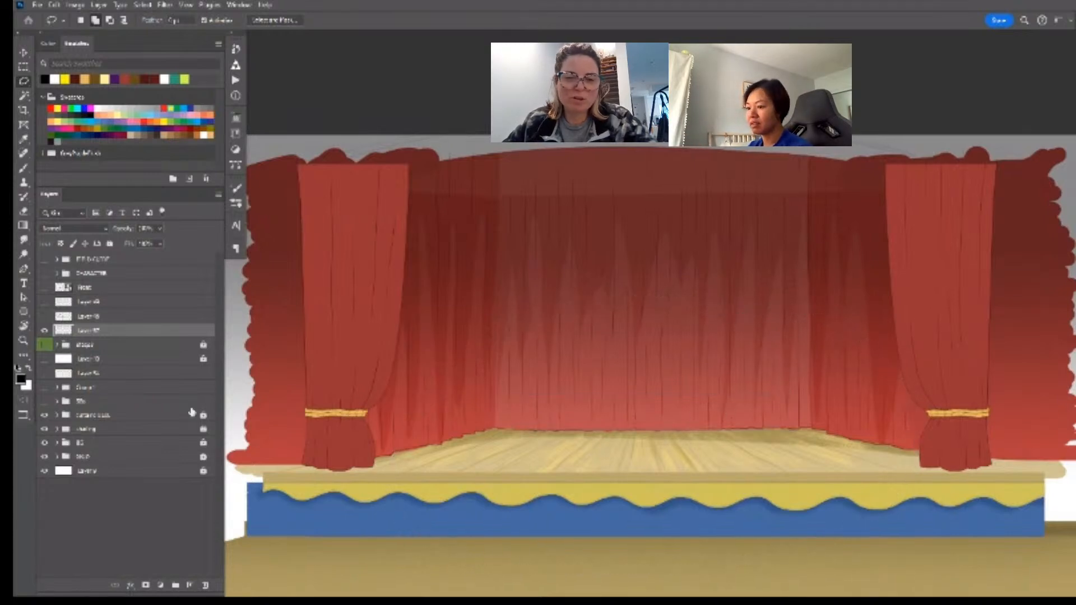
# - Check the hidden yellow curtain outline layer and delete it
pyautogui.click(44, 374)
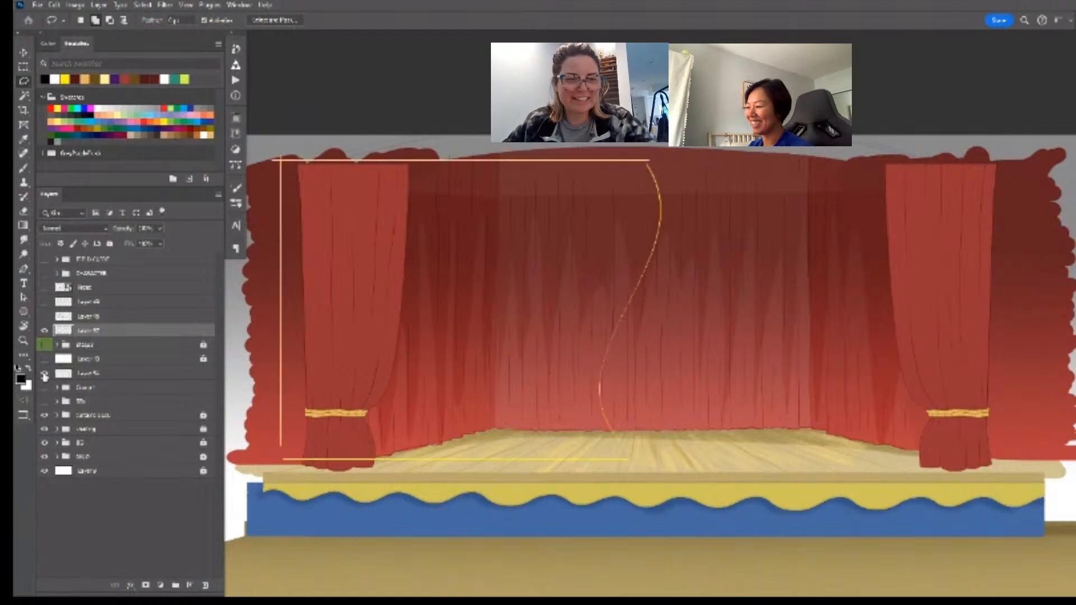
pyautogui.click(45, 374)
pyautogui.click(107, 374)
pyautogui.press('Delete')
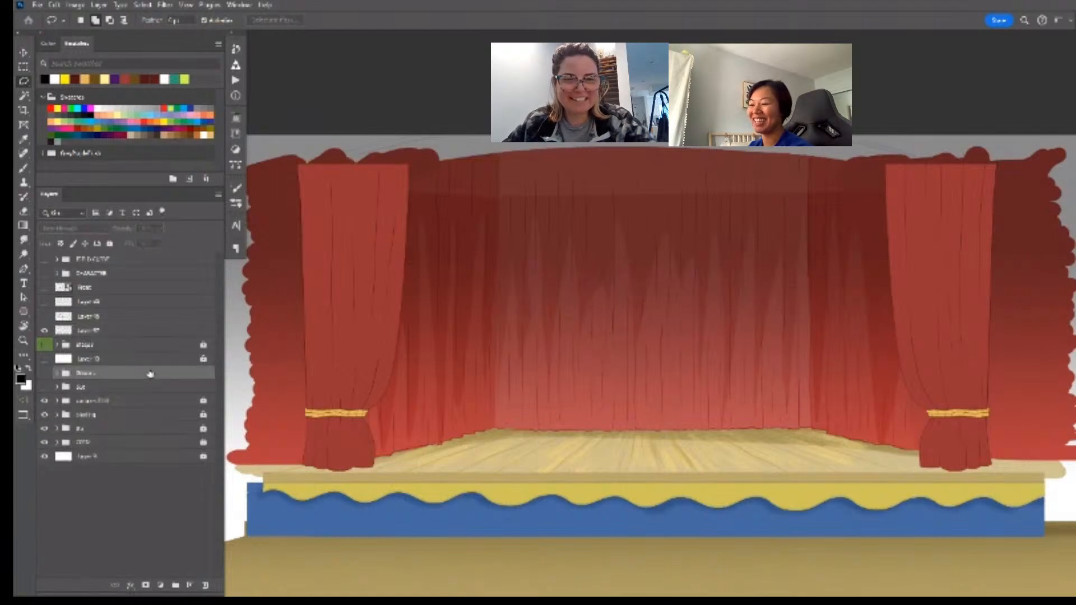
# - Show the storyboard sketch and trace the left curtain half's bottom edge in black on a new layer directly above it
pyautogui.click(44, 387)
pyautogui.click(181, 387)
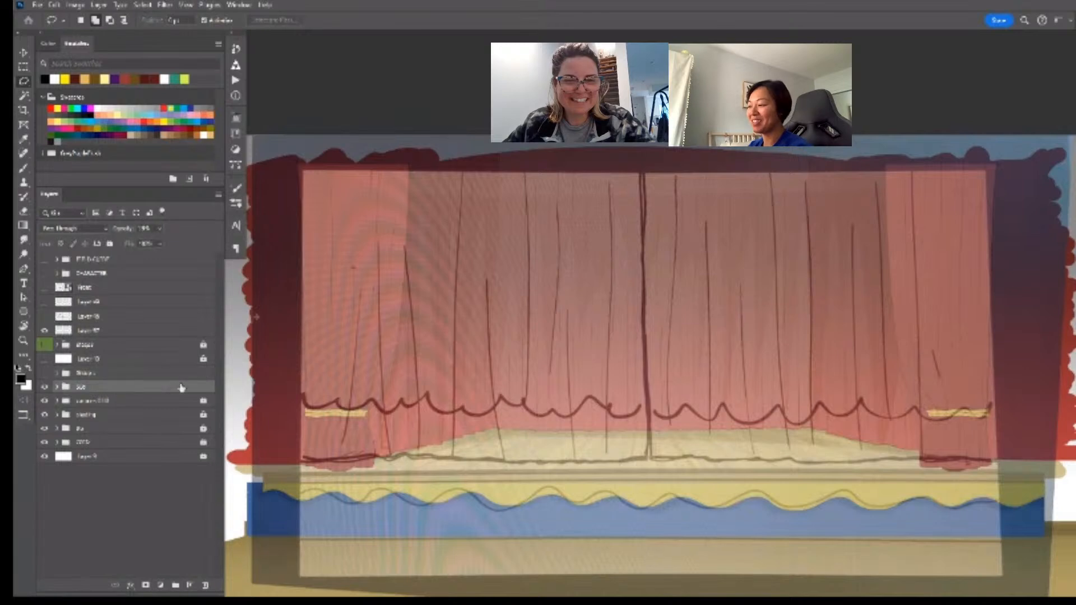
pyautogui.hotkey('ctrl', 'shift', 'alt', 'n')
pyautogui.hotkey('ctrl', 'space')
pyautogui.moveTo(479, 384); pyautogui.dragTo(507, 397)
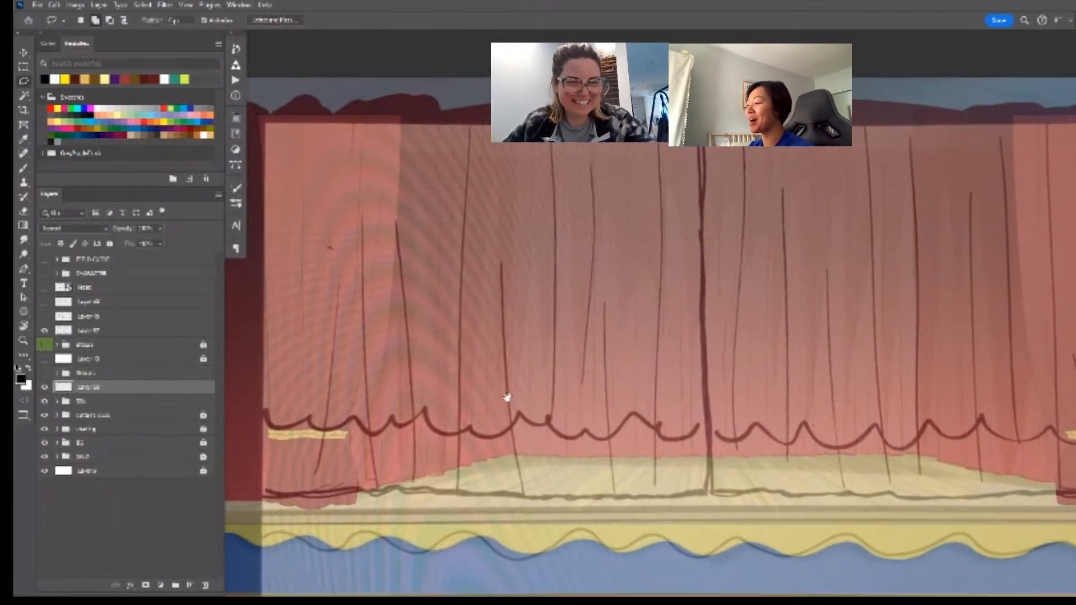
pyautogui.press('b')
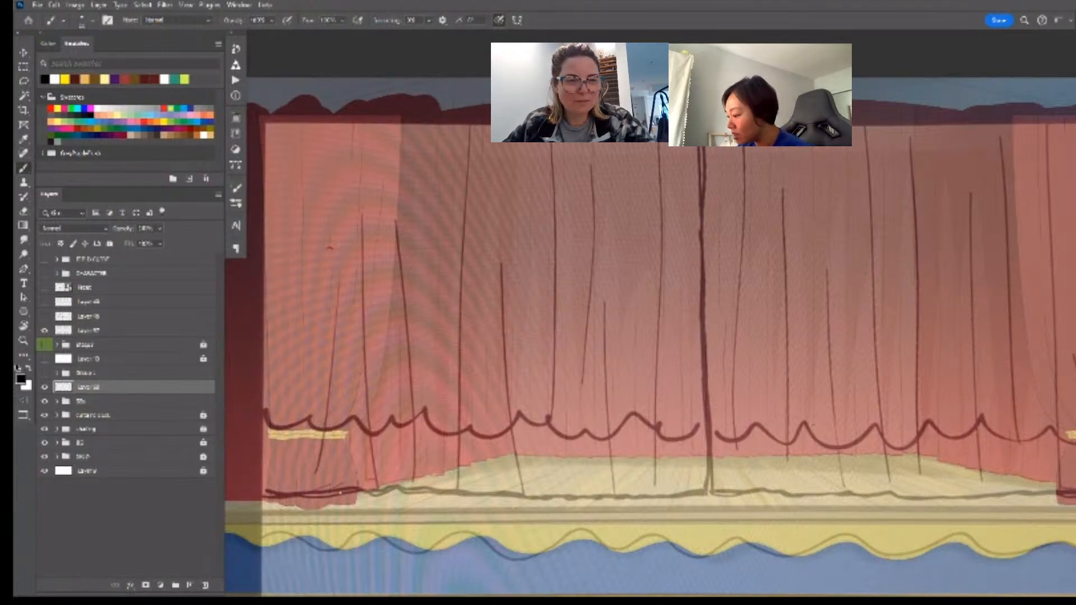
pyautogui.hotkey('ctrl', 'space')
pyautogui.moveTo(400, 495); pyautogui.dragTo(466, 478)
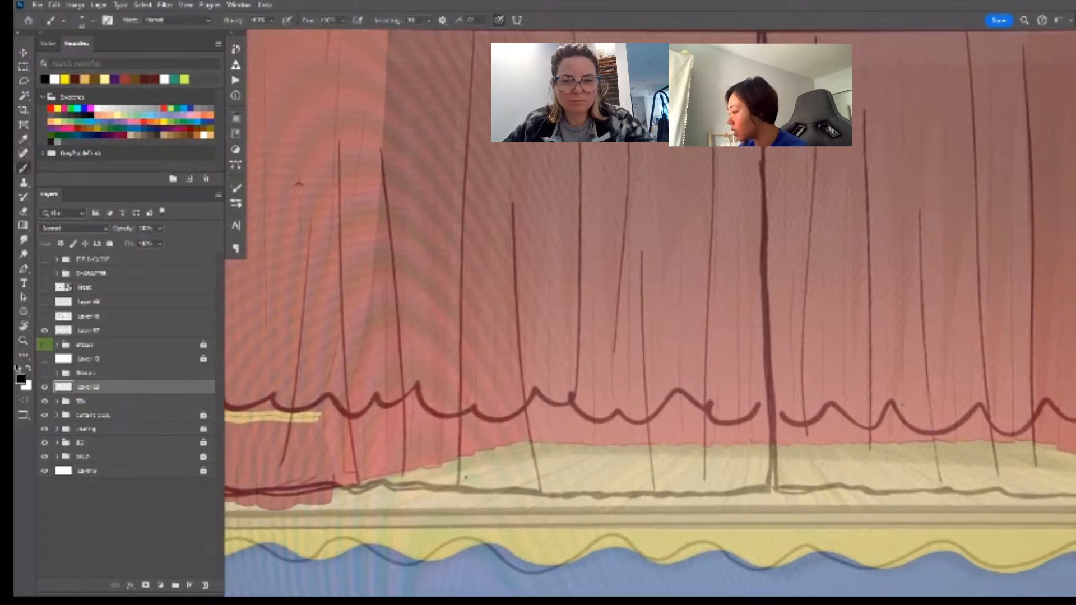
pyautogui.moveTo(601, 501); pyautogui.dragTo(609, 486)
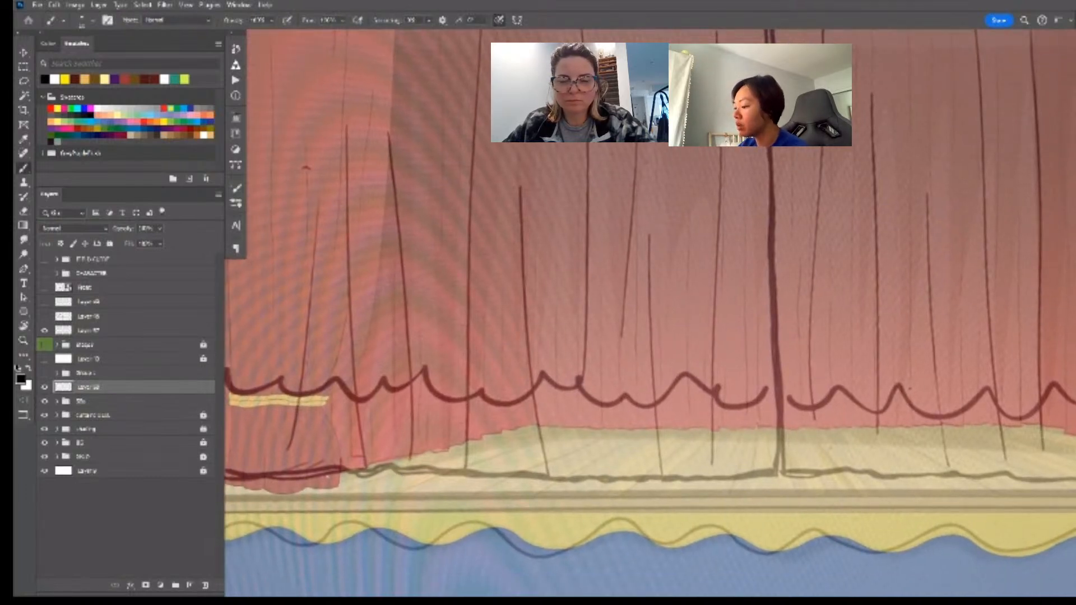
pyautogui.moveTo(278, 476)
pyautogui.mouseDown()
pyautogui.moveTo(771, 479)
pyautogui.moveTo(698, 491)
pyautogui.mouseUp()
# - Trace the left curtain half's center opening edge and its outer vertical edge in black, joining the bottom line
pyautogui.scroll(-1, 782, 482)
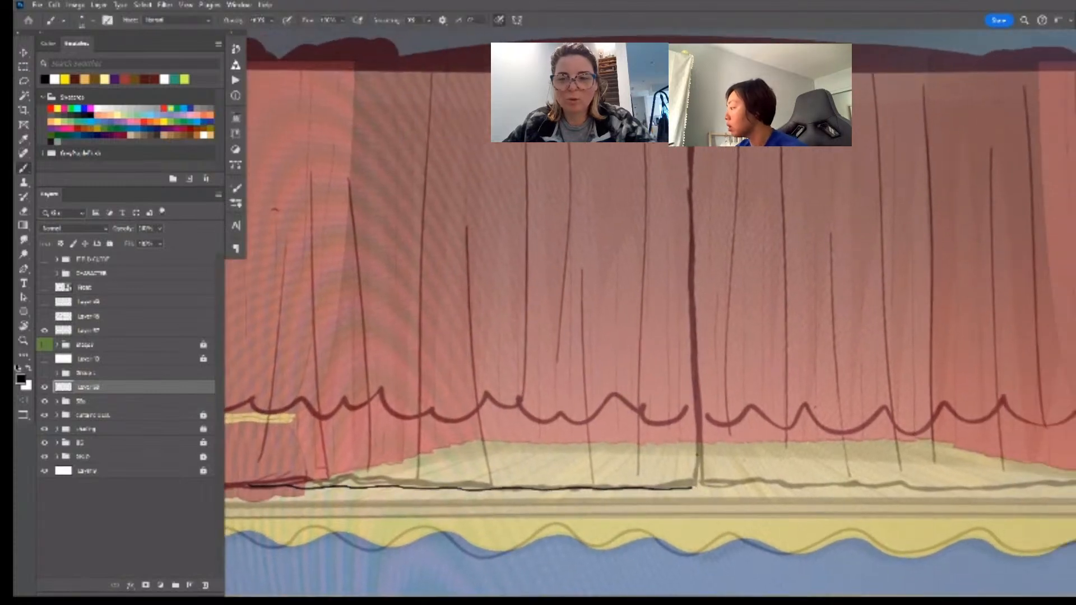
pyautogui.moveTo(706, 170)
pyautogui.mouseDown()
pyautogui.moveTo(707, 181)
pyautogui.moveTo(694, 176)
pyautogui.moveTo(698, 498)
pyautogui.moveTo(735, 504)
pyautogui.mouseUp()
pyautogui.hotkey('ctrl', 'space')
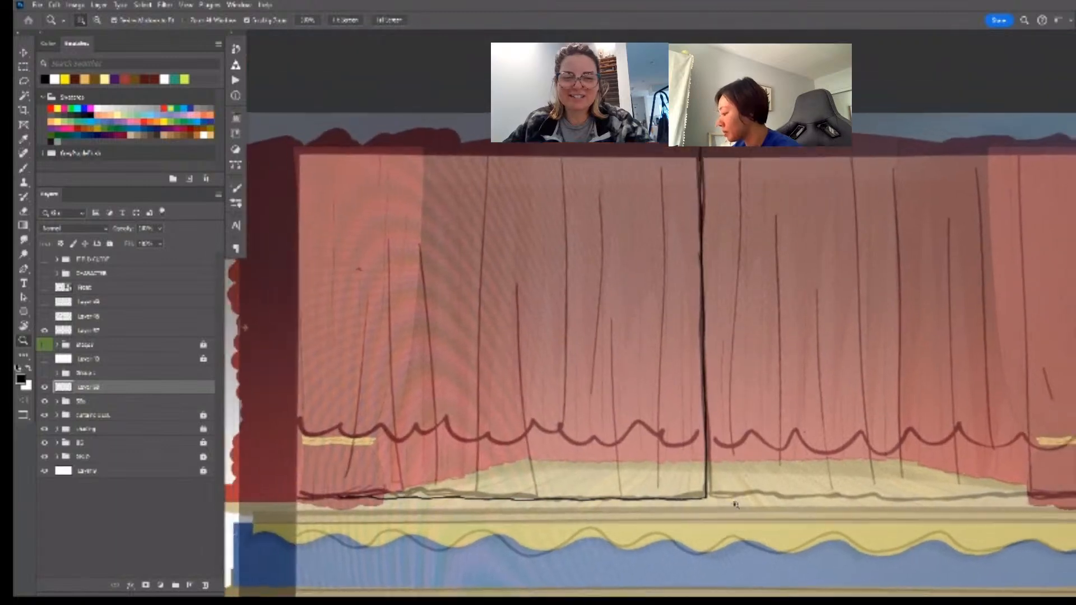
pyautogui.moveTo(350, 497); pyautogui.dragTo(310, 497)
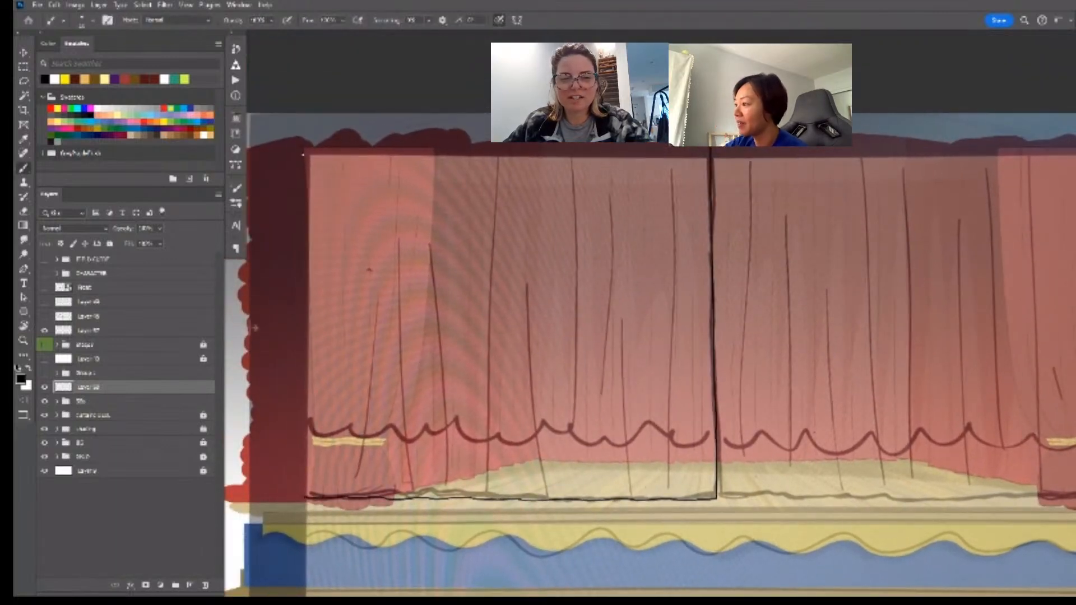
pyautogui.moveTo(301, 150); pyautogui.dragTo(299, 495)
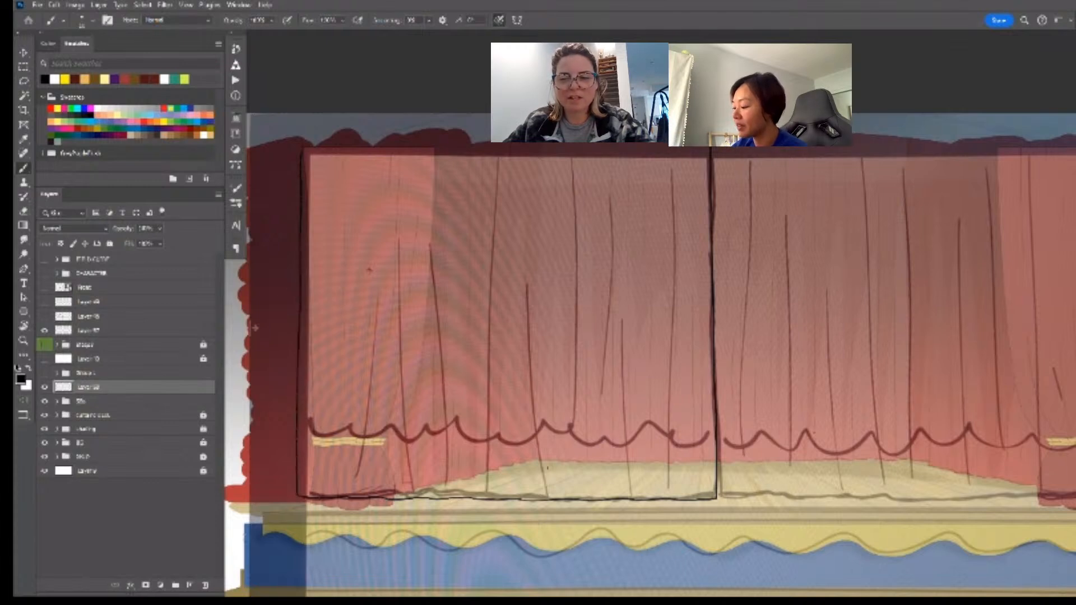
pyautogui.press('z')
pyautogui.moveTo(641, 458); pyautogui.dragTo(657, 459)
pyautogui.moveTo(658, 459); pyautogui.dragTo(680, 471)
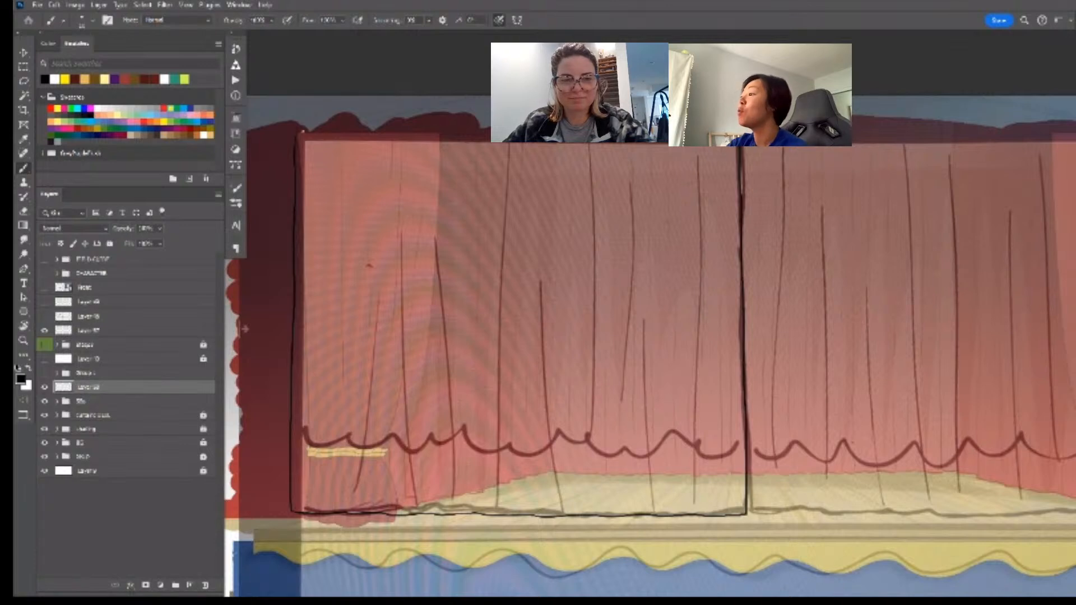
# - Trace the left curtain half's top edge in black from its outer edge to the center opening and enlarge the eraser
pyautogui.moveTo(296, 135); pyautogui.dragTo(490, 135)
pyautogui.press('e')
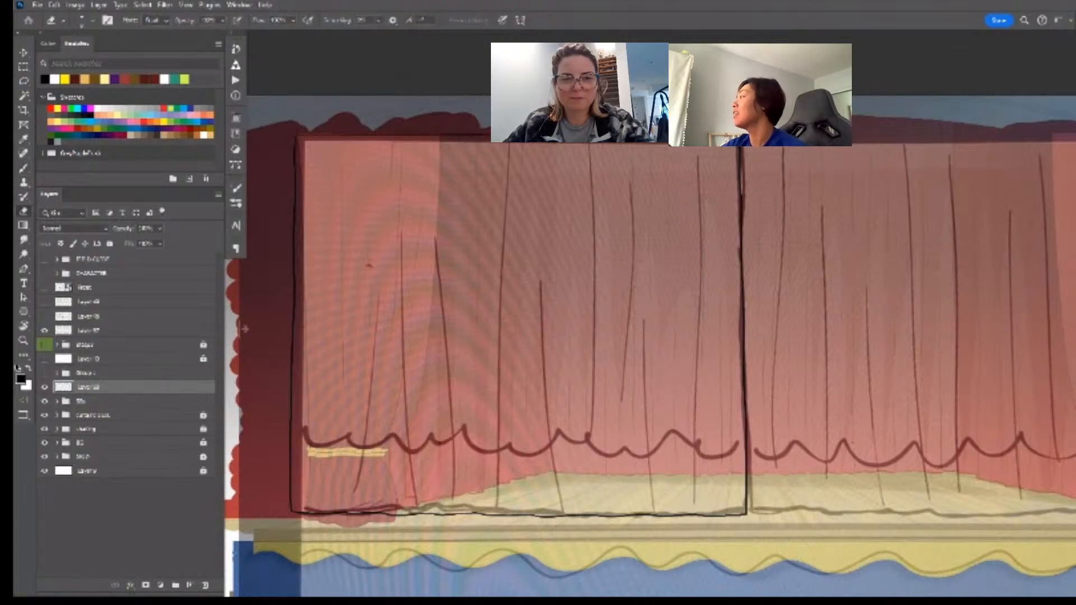
pyautogui.press(']')
pyautogui.press(']')
pyautogui.press(']')
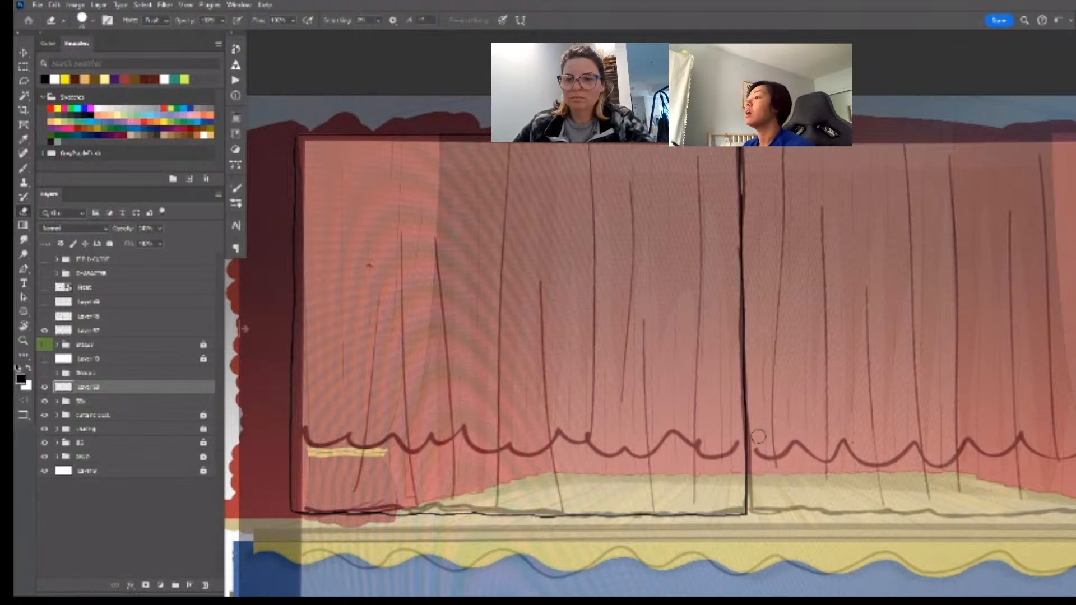
# - Erase the center edge's overshoot at the curtain half's lower inner corner and close that corner by extending the bottom line in black
pyautogui.hotkey('ctrl', 'space')
pyautogui.moveTo(775, 322); pyautogui.dragTo(793, 322)
pyautogui.press('space')
pyautogui.moveTo(768, 472); pyautogui.dragTo(737, 280)
pyautogui.scroll(5, 713, 376)
pyautogui.moveTo(713, 385)
pyautogui.mouseDown()
pyautogui.moveTo(674, 355)
pyautogui.moveTo(713, 339)
pyautogui.mouseUp()
pyautogui.press('b')
pyautogui.moveTo(619, 359); pyautogui.dragTo(694, 353)
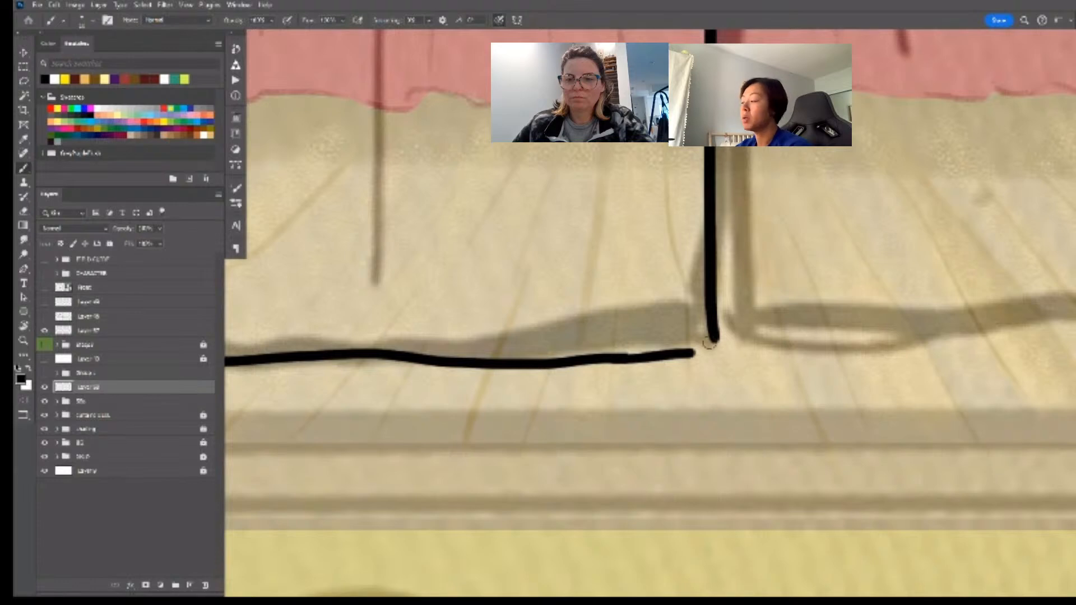
pyautogui.moveTo(691, 353)
pyautogui.mouseDown()
pyautogui.moveTo(715, 349)
pyautogui.moveTo(711, 324)
pyautogui.moveTo(721, 352)
pyautogui.mouseUp()
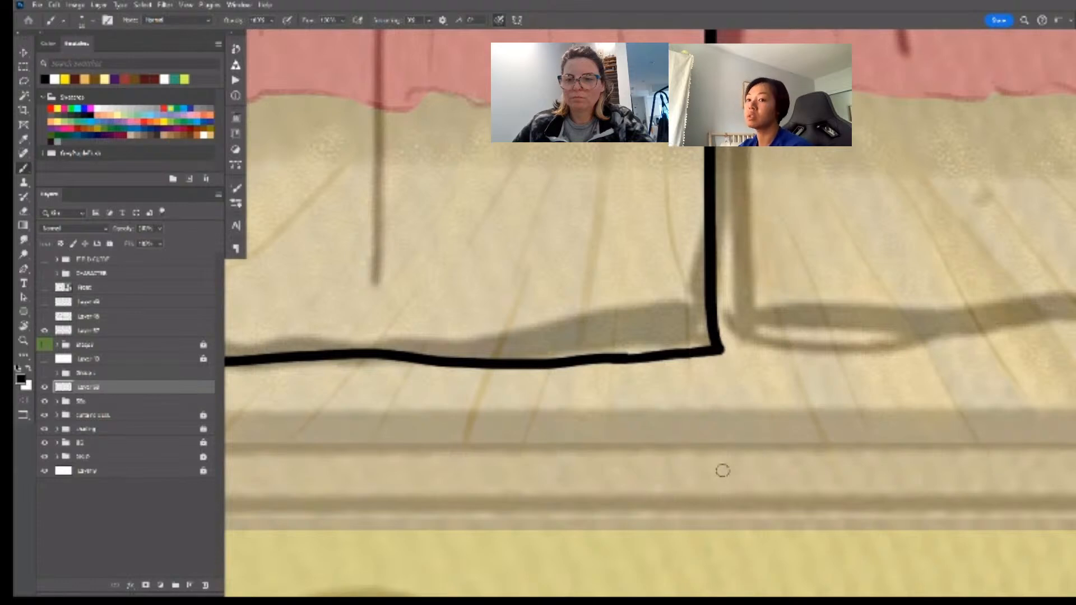
# - Examine the left curtain half's outline for gaps, especially around its upper outer corner and along its edges
pyautogui.press('z')
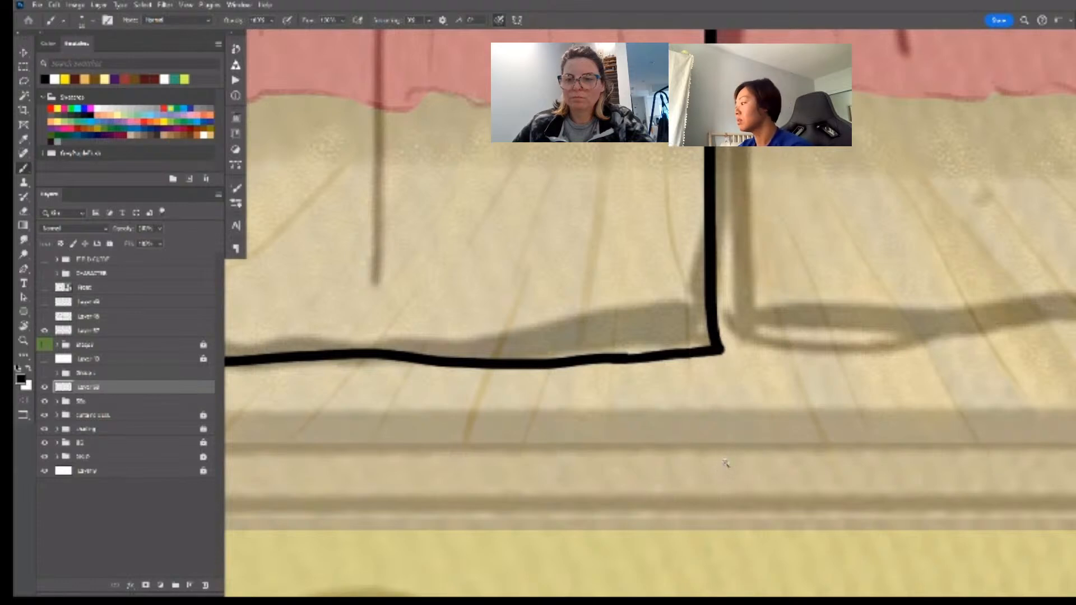
pyautogui.moveTo(724, 462)
pyautogui.mouseDown()
pyautogui.moveTo(704, 460)
pyautogui.moveTo(722, 475)
pyautogui.moveTo(687, 483)
pyautogui.moveTo(690, 495)
pyautogui.moveTo(718, 482)
pyautogui.mouseUp()
pyautogui.press('space')
pyautogui.press('z')
pyautogui.press('space')
pyautogui.press('z')
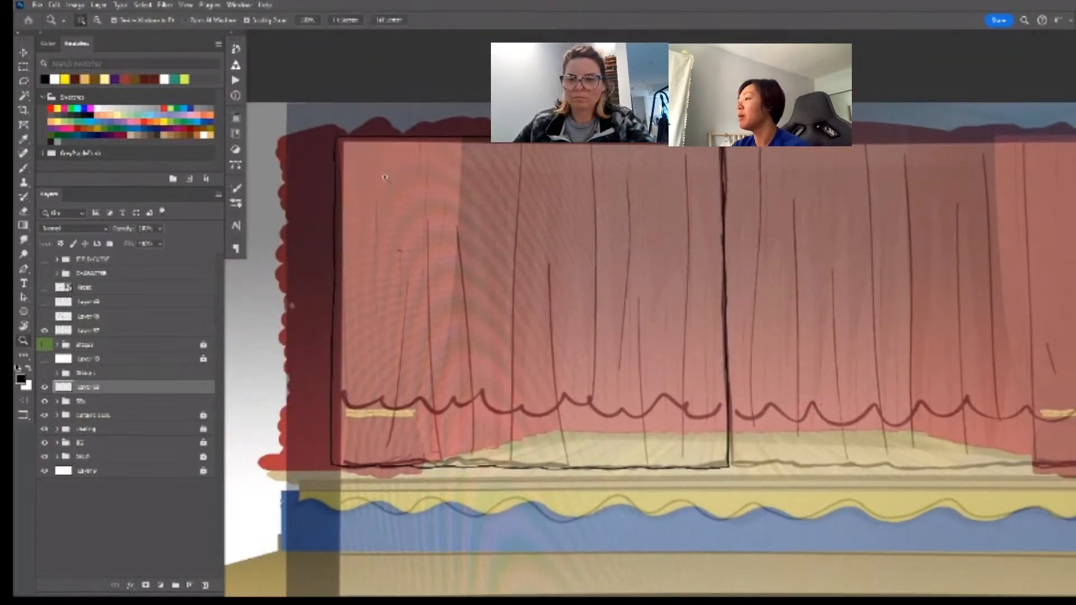
pyautogui.moveTo(326, 130); pyautogui.dragTo(372, 125)
pyautogui.moveTo(373, 163); pyautogui.dragTo(382, 156)
pyautogui.press('z')
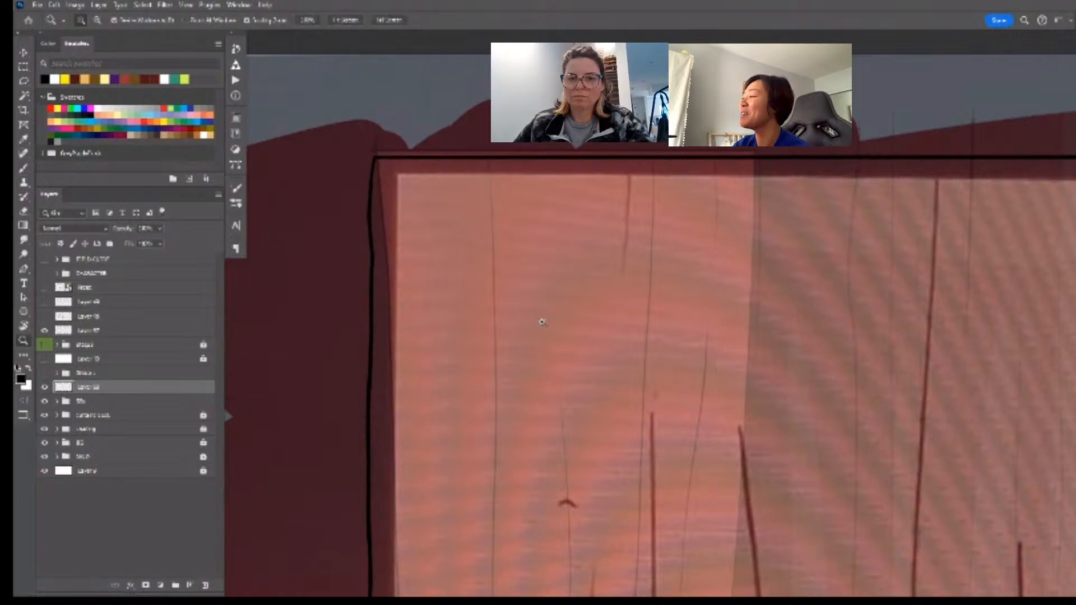
pyautogui.moveTo(540, 321); pyautogui.dragTo(512, 322)
pyautogui.press('space')
pyautogui.moveTo(526, 417); pyautogui.dragTo(377, 221)
pyautogui.press('z')
pyautogui.moveTo(690, 465); pyautogui.dragTo(652, 465)
pyautogui.press('space')
pyautogui.moveTo(670, 426); pyautogui.dragTo(574, 449)
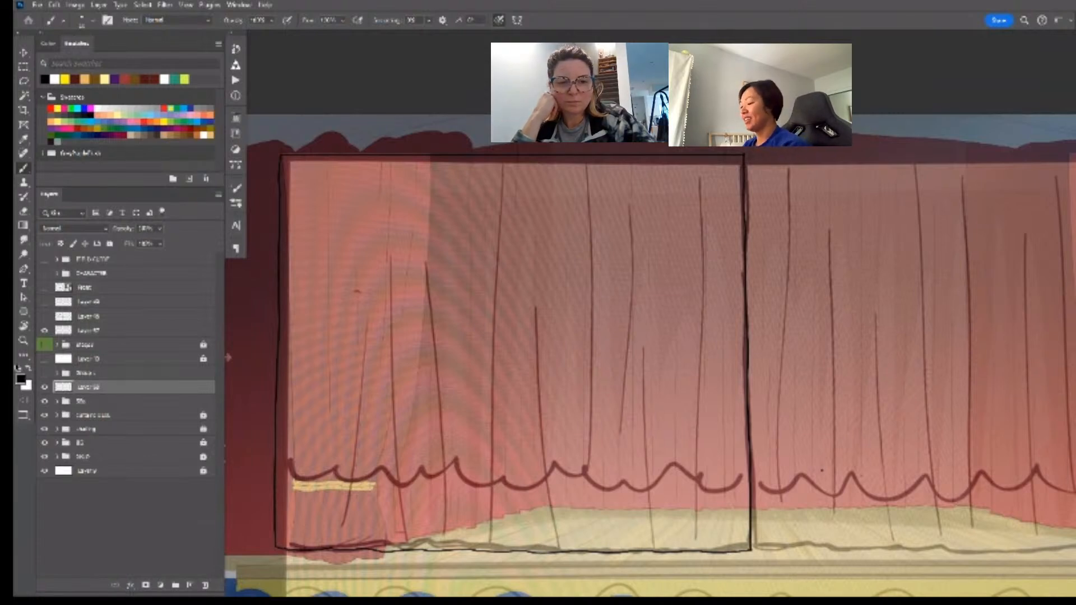
# - Trace the upper part of the sketched fold nearest the left curtain half's center edge in black
pyautogui.moveTo(783, 339); pyautogui.dragTo(766, 281)
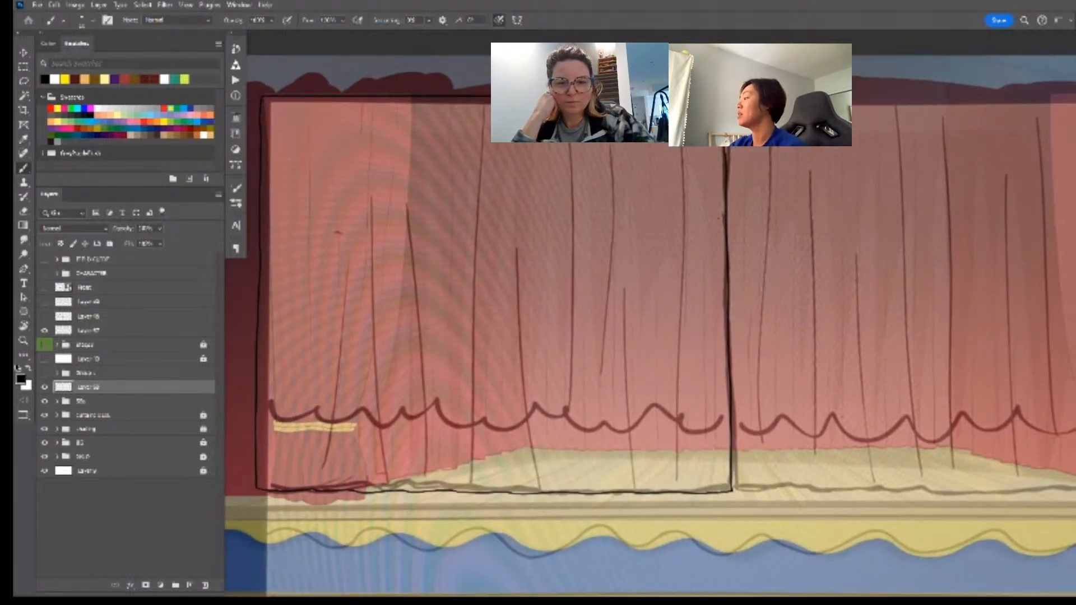
pyautogui.moveTo(693, 146); pyautogui.dragTo(689, 195)
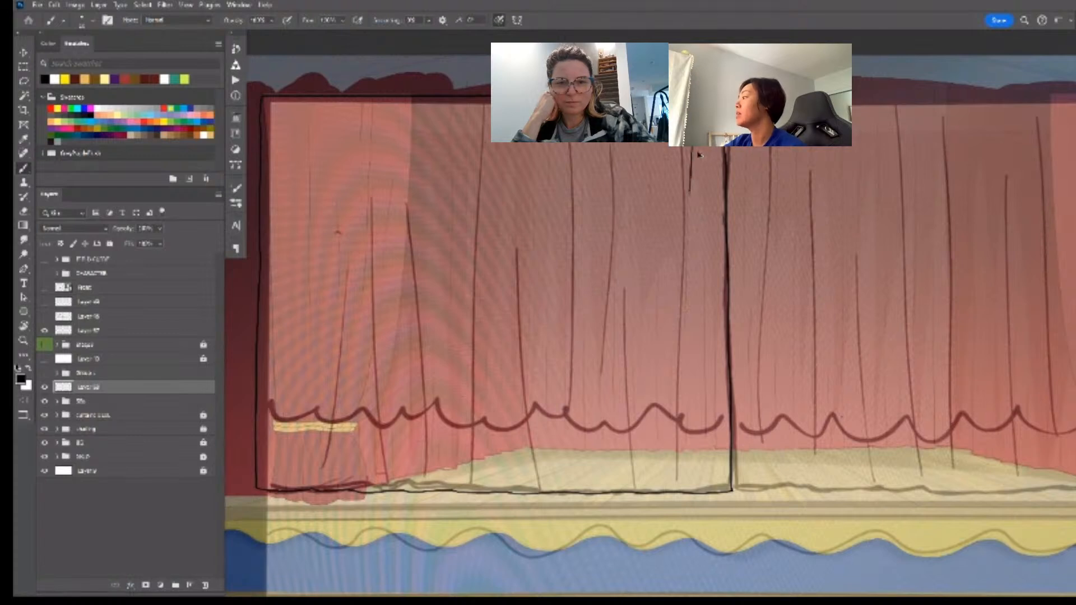
# - Draw a vertical fold line just inside the left curtain's inner edge, in a long upper and a short lower segment
pyautogui.hotkey('ctrl', 'z')
pyautogui.moveTo(698, 147); pyautogui.dragTo(694, 334)
pyautogui.hotkey('ctrl', 'z')
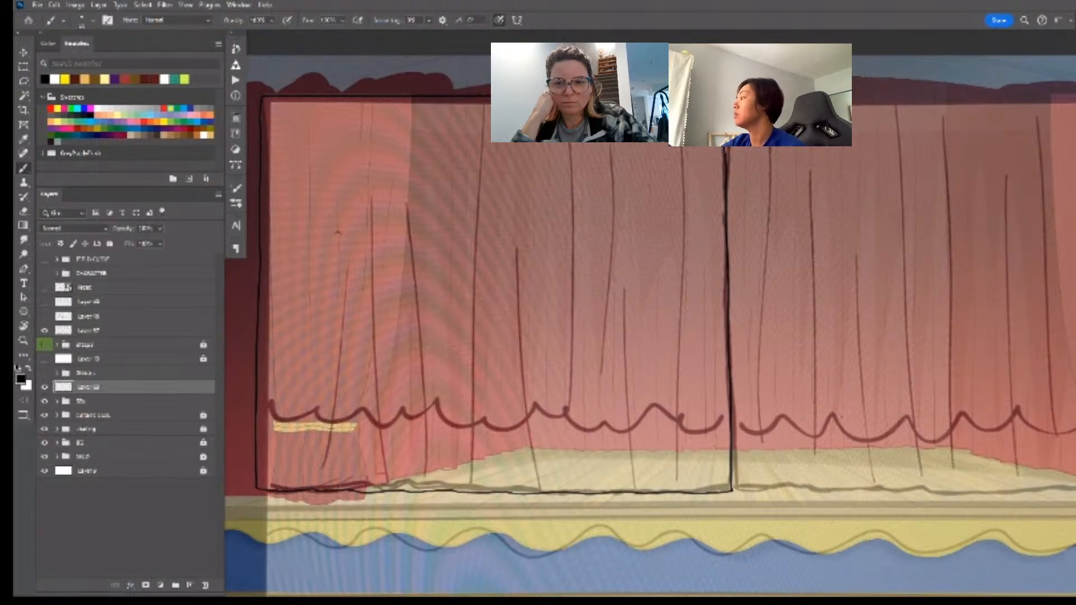
pyautogui.moveTo(696, 147); pyautogui.dragTo(694, 321)
pyautogui.hotkey('ctrl', 'z')
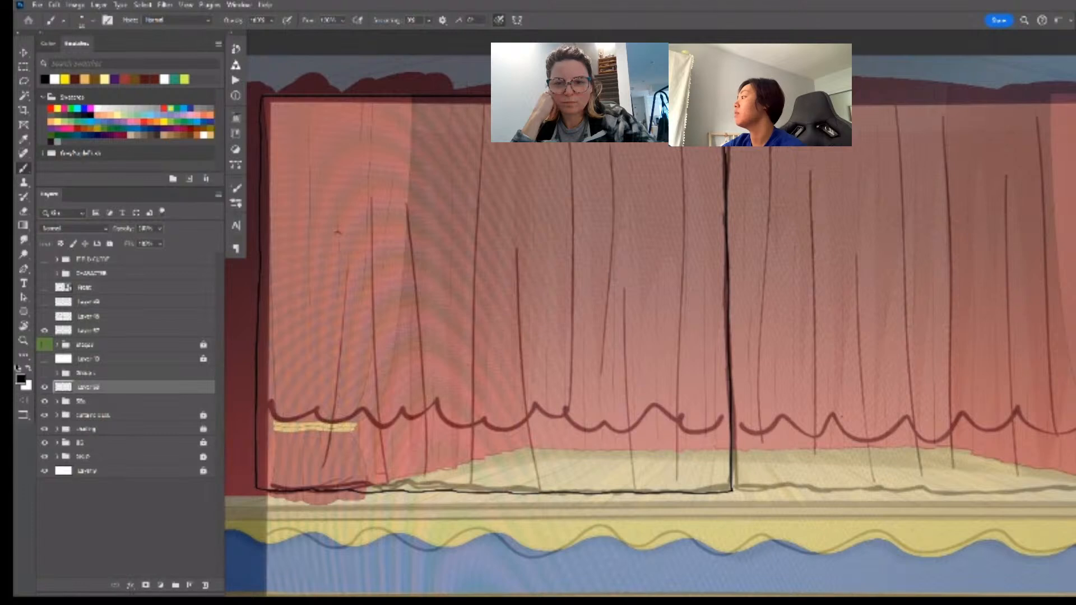
pyautogui.moveTo(695, 154); pyautogui.dragTo(690, 483)
pyautogui.hotkey('ctrl', 'z')
pyautogui.moveTo(692, 420); pyautogui.dragTo(690, 476)
# - Erase the hem line between the new fold and the curtain's inner edge and redraw that stretch
pyautogui.press('e')
pyautogui.scroll(2, 720, 491)
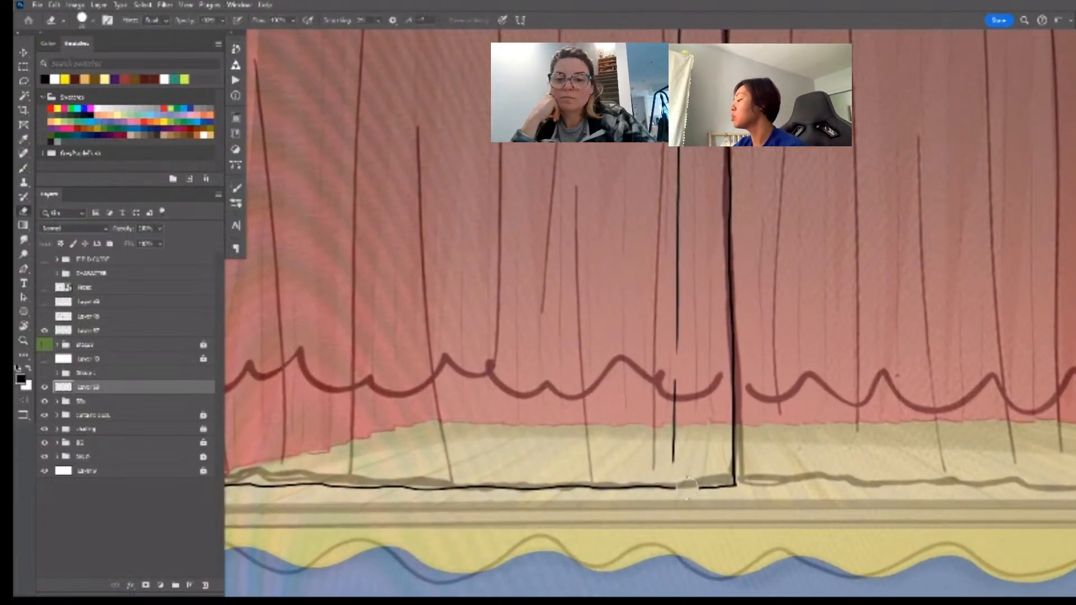
pyautogui.press('b')
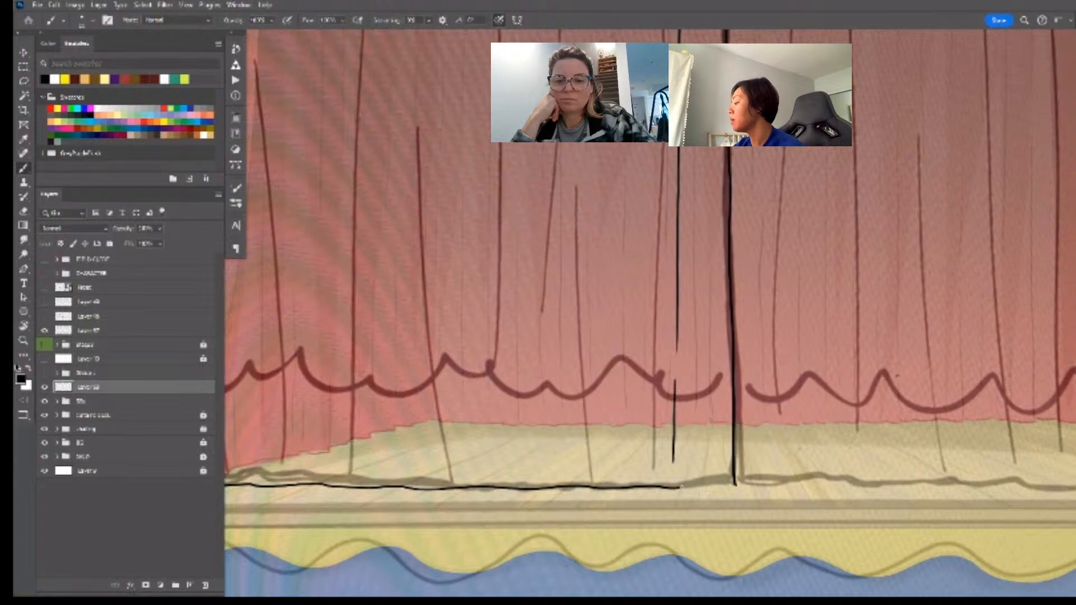
pyautogui.moveTo(675, 488)
pyautogui.mouseDown()
pyautogui.moveTo(735, 486)
pyautogui.moveTo(690, 488)
pyautogui.moveTo(736, 486)
pyautogui.mouseUp()
pyautogui.hotkey('ctrl', 'z')
pyautogui.scroll(-5, 736, 485)
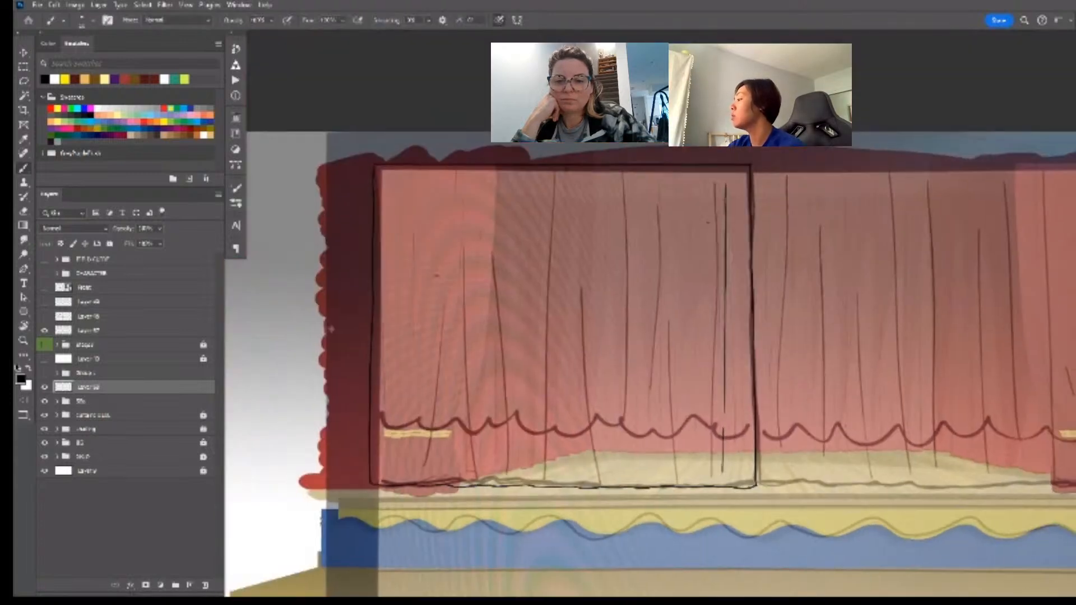
pyautogui.moveTo(656, 211); pyautogui.dragTo(653, 452)
pyautogui.moveTo(612, 202); pyautogui.dragTo(605, 422)
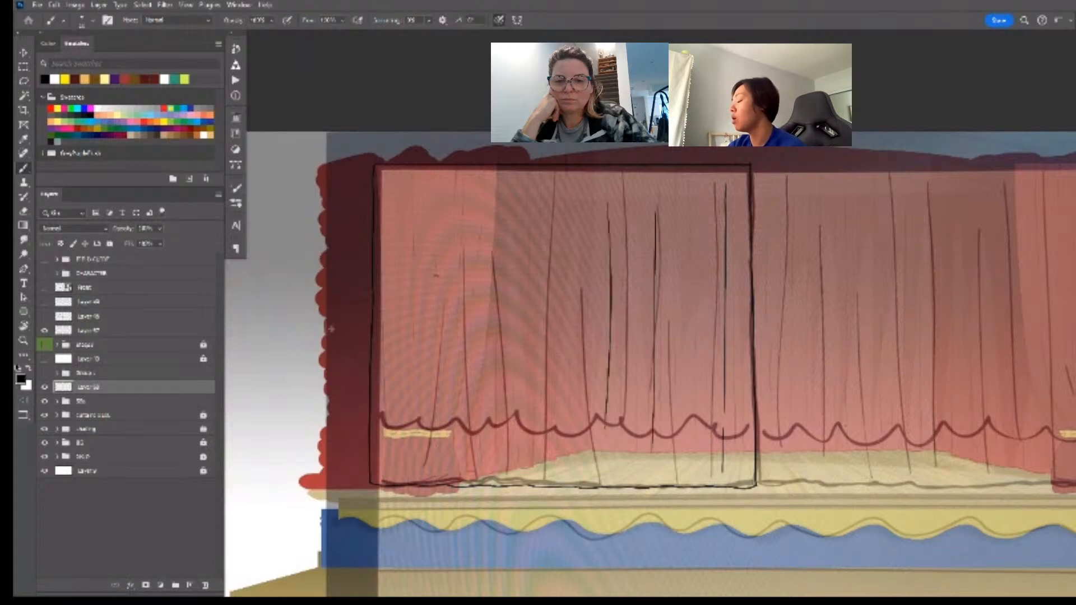
pyautogui.moveTo(566, 261); pyautogui.dragTo(568, 408)
pyautogui.hotkey('ctrl', 'z')
pyautogui.hotkey('ctrl', 'z')
pyautogui.hotkey('ctrl', 'z')
# - Lasso the lower end of the new fold line with the hem corner and adjust it with Free Transform
pyautogui.scroll(3, 819, 423)
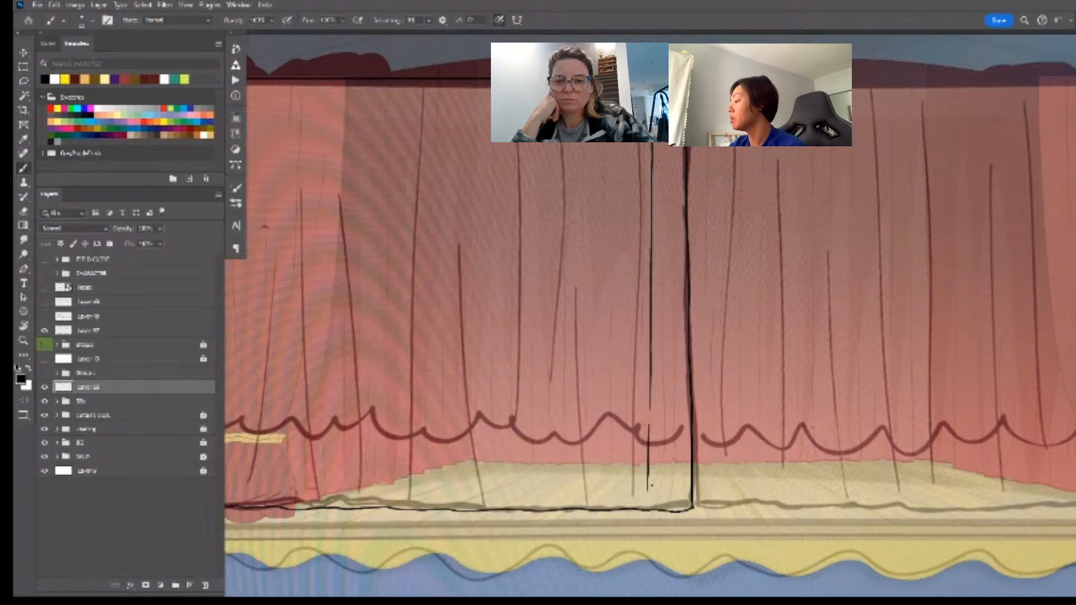
pyautogui.hotkey('ctrl', 'space')
pyautogui.moveTo(659, 498)
pyautogui.mouseDown()
pyautogui.moveTo(672, 493)
pyautogui.moveTo(665, 249)
pyautogui.moveTo(614, 330)
pyautogui.moveTo(633, 490)
pyautogui.moveTo(660, 492)
pyautogui.moveTo(645, 494)
pyautogui.mouseUp()
pyautogui.press('l')
pyautogui.hotkey('ctrl', 't')
pyautogui.press('Return')
pyautogui.hotkey('ctrl', 'd')
# - Bridge the gap between the fold line's two segments, extend it down to the hem, and clean up the join
pyautogui.press('b')
pyautogui.hotkey('ctrl', 'space')
pyautogui.moveTo(666, 440)
pyautogui.mouseDown()
pyautogui.moveTo(676, 437)
pyautogui.moveTo(671, 317)
pyautogui.mouseUp()
pyautogui.press('space')
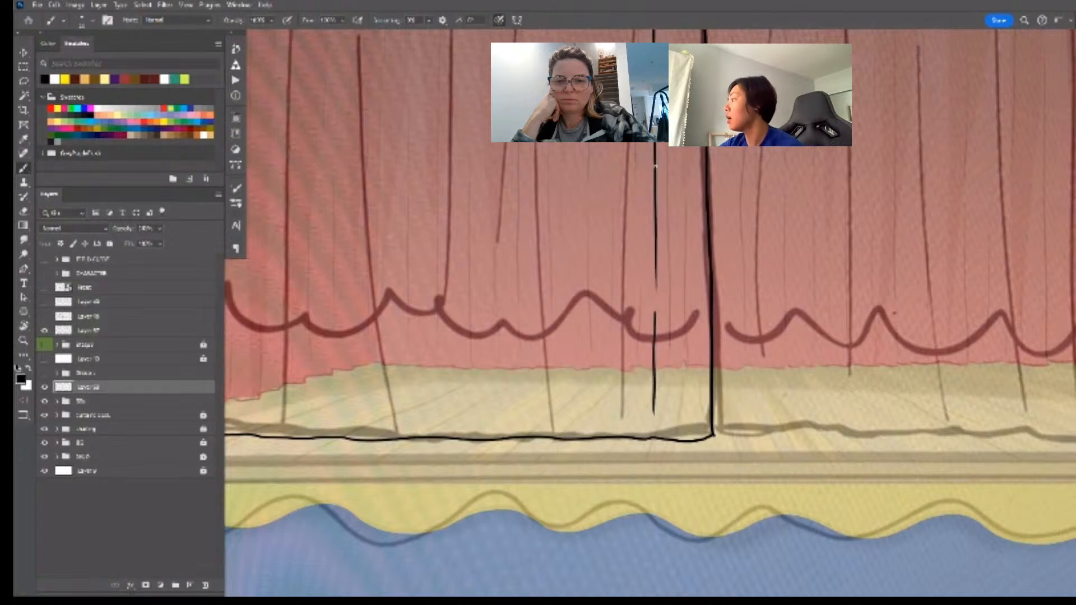
pyautogui.moveTo(656, 171)
pyautogui.mouseDown()
pyautogui.moveTo(652, 437)
pyautogui.moveTo(631, 440)
pyautogui.mouseUp()
pyautogui.scroll(1, 653, 252)
pyautogui.press('e')
pyautogui.moveTo(657, 233)
pyautogui.mouseDown()
pyautogui.moveTo(665, 331)
pyautogui.moveTo(652, 211)
pyautogui.moveTo(652, 297)
pyautogui.mouseUp()
pyautogui.press('b')
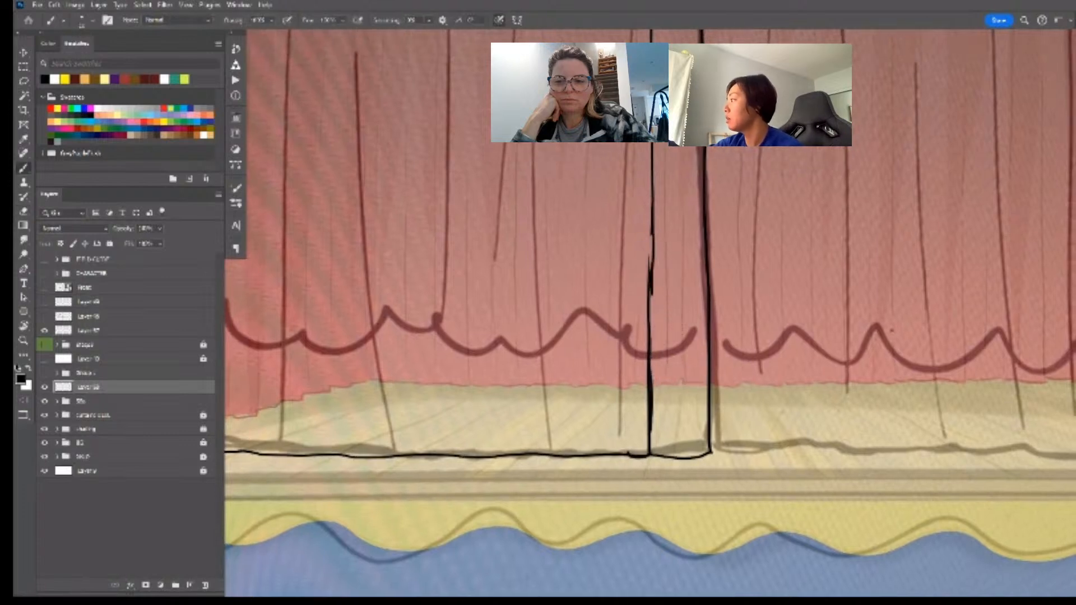
# - Draw a slanted fold line beside the first one down to the hem, plus a short fold line between them
pyautogui.moveTo(622, 274); pyautogui.dragTo(612, 450)
pyautogui.press('e')
pyautogui.press('b')
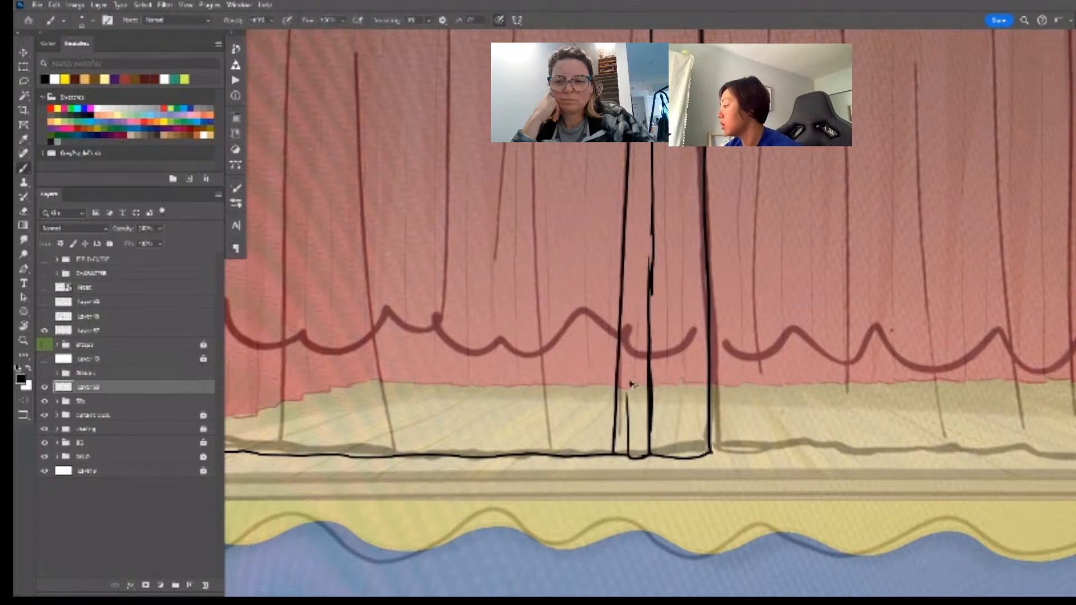
pyautogui.moveTo(631, 374); pyautogui.dragTo(630, 414)
# - Draw another long vertical fold line farther from the curtain's inner edge, ending just above the hem
pyautogui.press('z')
pyautogui.moveTo(732, 456); pyautogui.dragTo(722, 480)
pyautogui.press('space')
pyautogui.moveTo(607, 187)
pyautogui.mouseDown()
pyautogui.moveTo(605, 457)
pyautogui.moveTo(619, 470)
pyautogui.moveTo(633, 466)
pyautogui.moveTo(633, 493)
pyautogui.moveTo(598, 495)
pyautogui.mouseUp()
pyautogui.press('z')
pyautogui.click(645, 496)
pyautogui.press('e')
pyautogui.press('b')
pyautogui.press('z')
pyautogui.press('b')
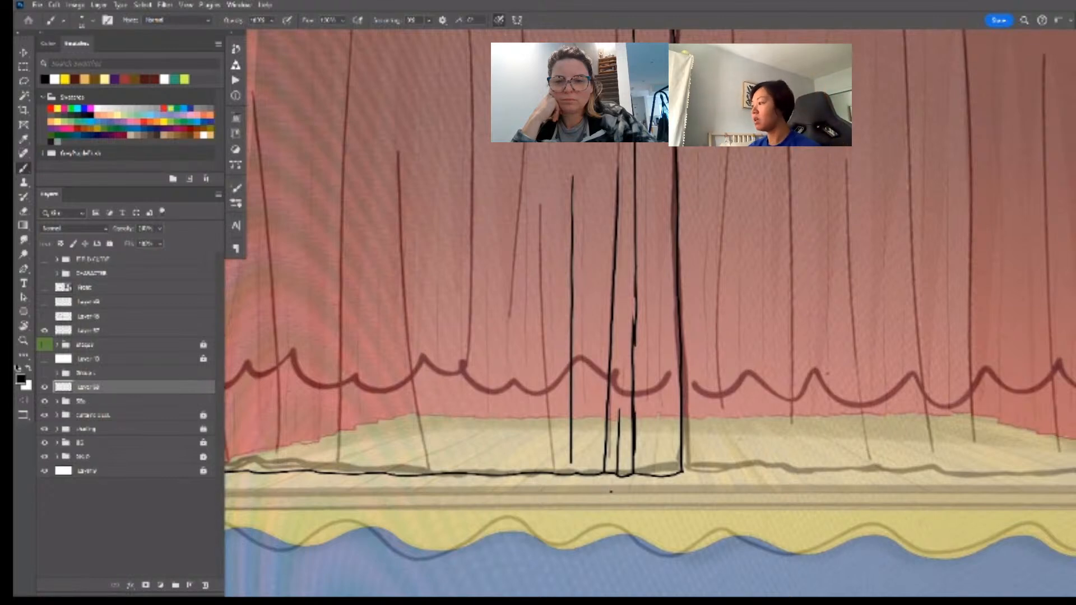
# - Erase the short fold line and the slanted fold line between the two long vertical folds
pyautogui.press('e')
pyautogui.moveTo(619, 406); pyautogui.dragTo(617, 452)
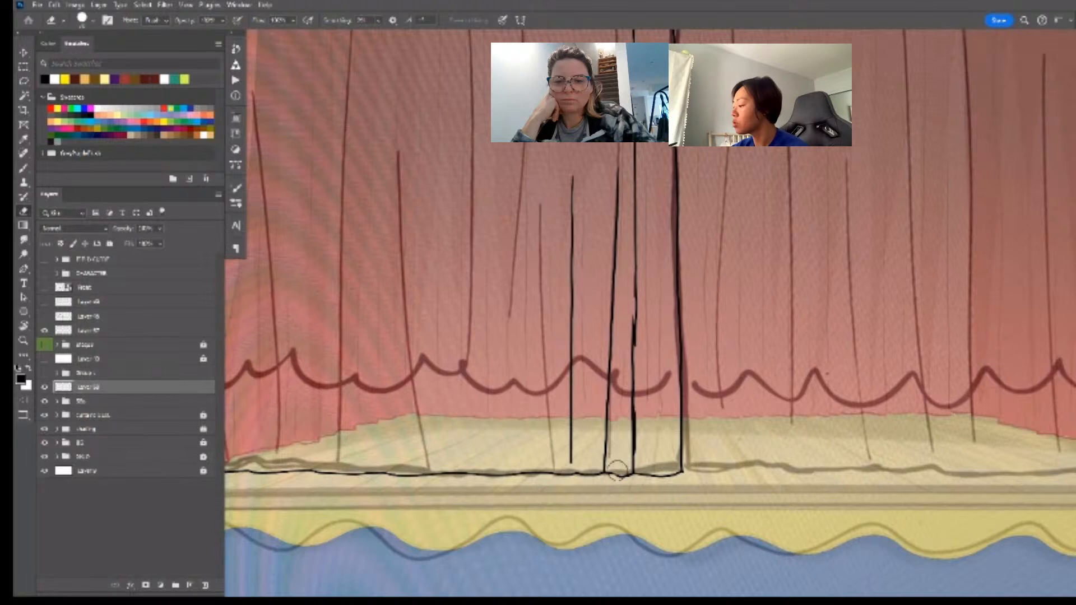
pyautogui.moveTo(607, 158)
pyautogui.mouseDown()
pyautogui.moveTo(616, 419)
pyautogui.moveTo(603, 462)
pyautogui.mouseUp()
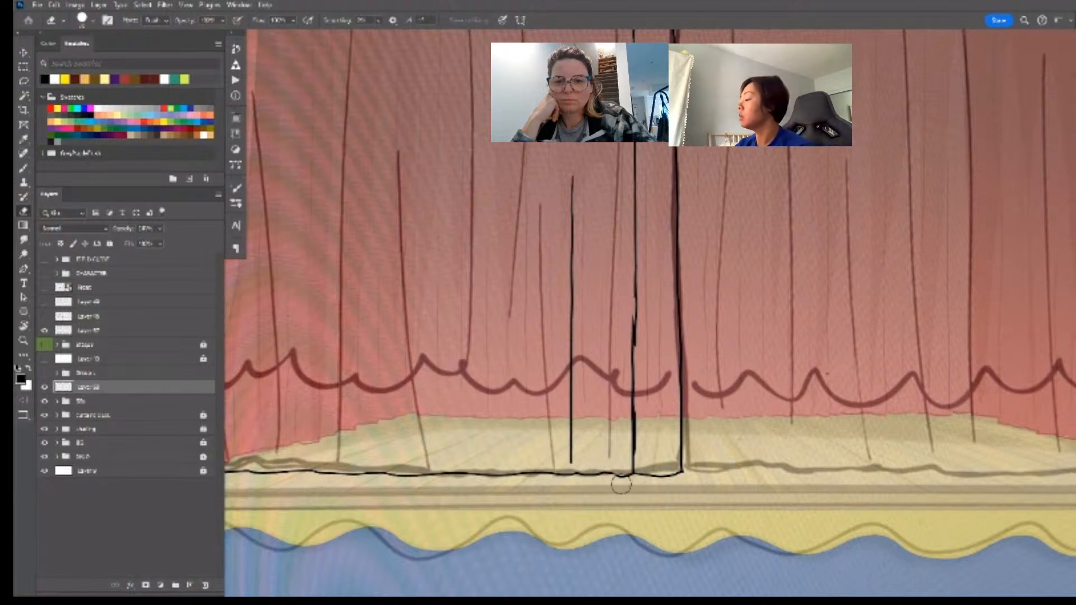
pyautogui.hotkey('ctrl', 'space')
pyautogui.moveTo(621, 485)
pyautogui.mouseDown()
pyautogui.moveTo(577, 472)
pyautogui.moveTo(603, 470)
pyautogui.mouseUp()
pyautogui.press('b')
pyautogui.hotkey('ctrl', 'z')
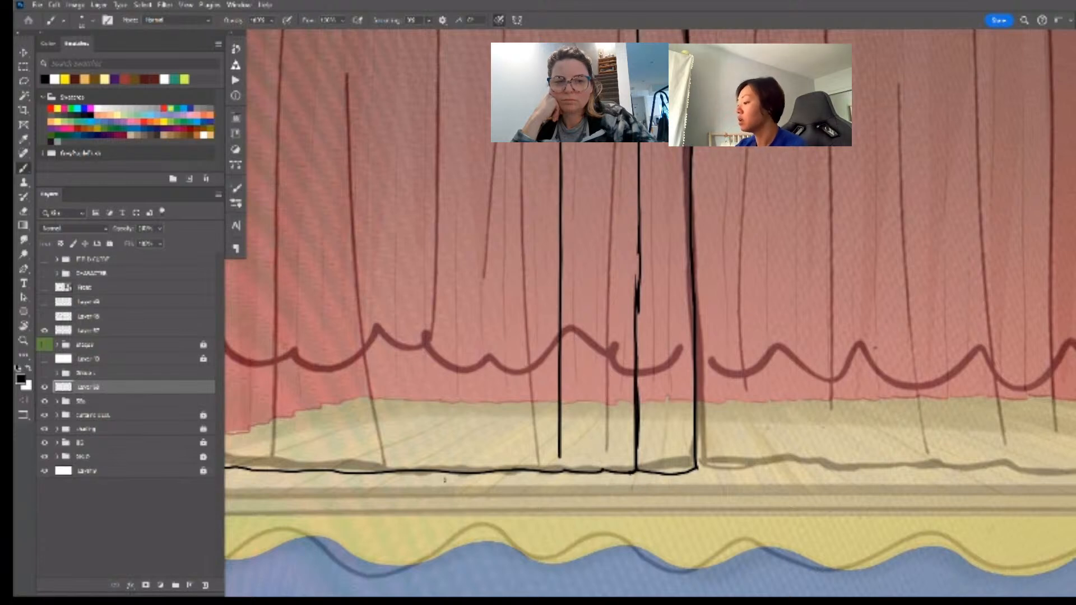
# - Circle two neighbouring stretches of the hem line and mark each with a small downward arrow
pyautogui.hotkey('ctrl', 'space')
pyautogui.moveTo(540, 483)
pyautogui.mouseDown()
pyautogui.moveTo(507, 483)
pyautogui.moveTo(537, 481)
pyautogui.moveTo(539, 465)
pyautogui.mouseUp()
pyautogui.press('e')
pyautogui.hotkey('ctrl', 'space')
pyautogui.press('b')
pyautogui.moveTo(505, 404)
pyautogui.mouseDown()
pyautogui.moveTo(303, 530)
pyautogui.moveTo(454, 403)
pyautogui.mouseUp()
pyautogui.moveTo(628, 415)
pyautogui.mouseDown()
pyautogui.moveTo(858, 505)
pyautogui.moveTo(625, 421)
pyautogui.mouseUp()
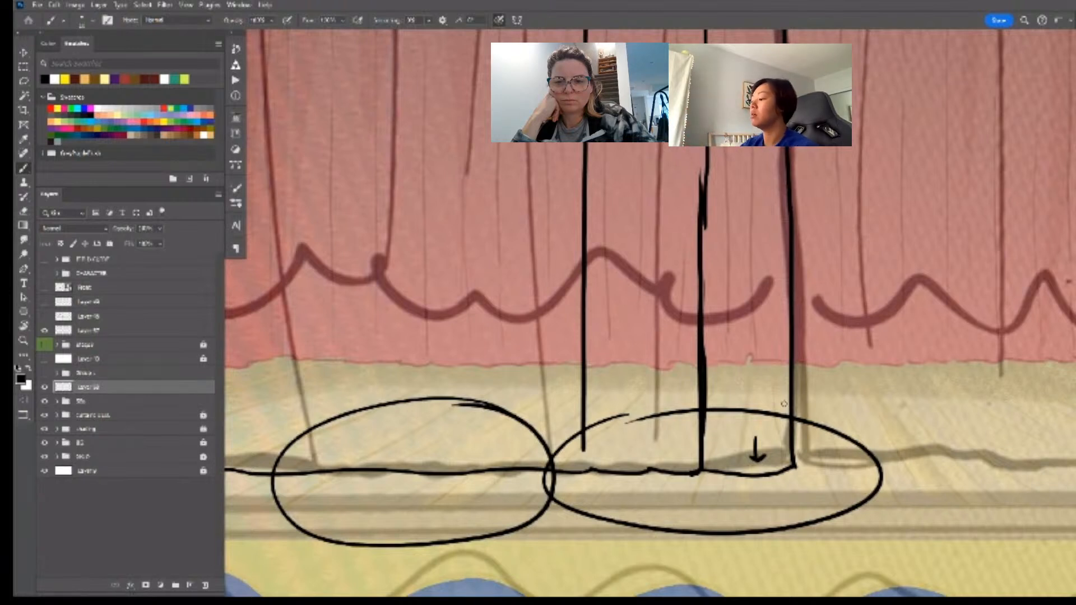
pyautogui.moveTo(385, 338); pyautogui.dragTo(386, 384)
pyautogui.moveTo(376, 374); pyautogui.dragTo(396, 370)
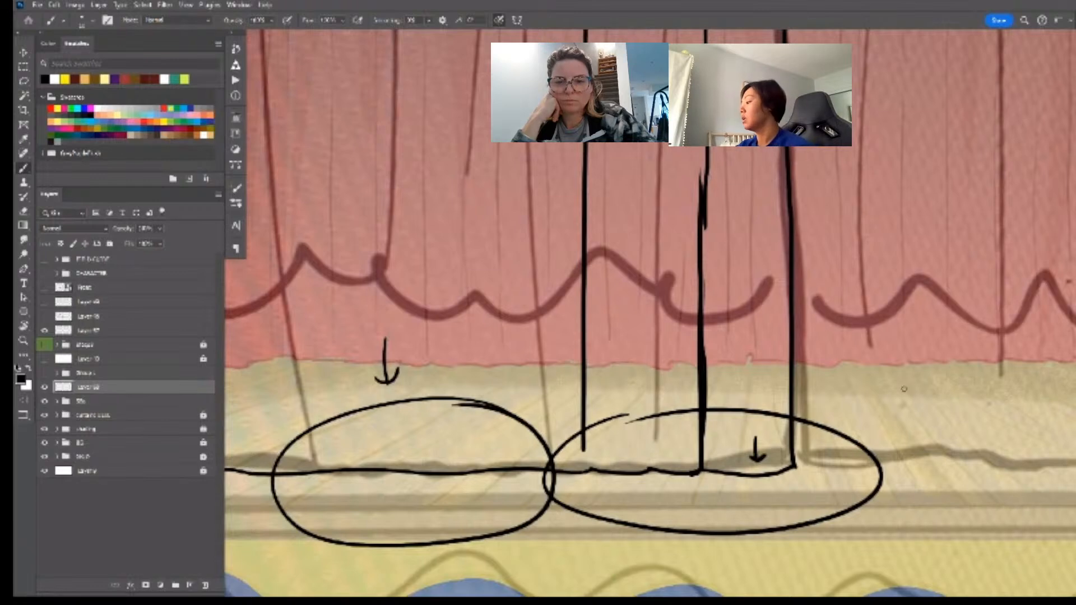
# - Undo the circles and arrows drawn around the hem
pyautogui.hotkey('ctrl', 'z')
pyautogui.hotkey('ctrl', 'z')
pyautogui.hotkey('ctrl', 'z')
pyautogui.hotkey('ctrl', 'z')
pyautogui.hotkey('ctrl', 'z')
pyautogui.hotkey('ctrl', 'z')
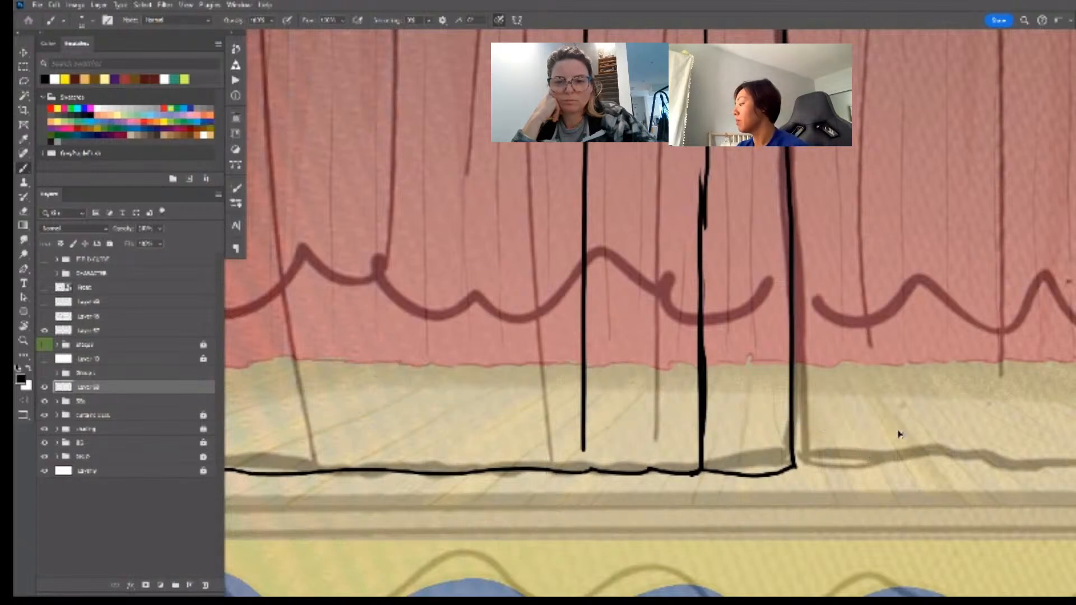
# - Lasso the plain stretch of the hem, deselect it, and do the same around the hem below the fold lines
pyautogui.press('z')
pyautogui.moveTo(891, 427)
pyautogui.mouseDown()
pyautogui.moveTo(807, 470)
pyautogui.moveTo(795, 465)
pyautogui.mouseUp()
pyautogui.press('z')
pyautogui.press('z')
pyautogui.moveTo(566, 483); pyautogui.dragTo(608, 479)
pyautogui.moveTo(599, 481); pyautogui.dragTo(663, 454)
pyautogui.press('l')
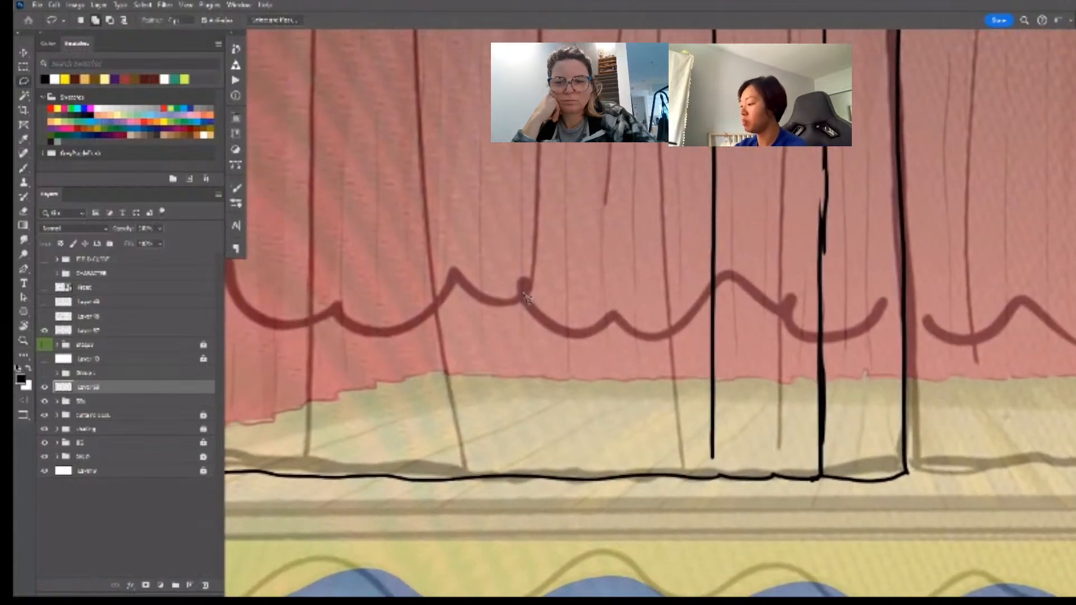
pyautogui.moveTo(527, 297)
pyautogui.mouseDown()
pyautogui.moveTo(492, 571)
pyautogui.moveTo(566, 286)
pyautogui.mouseUp()
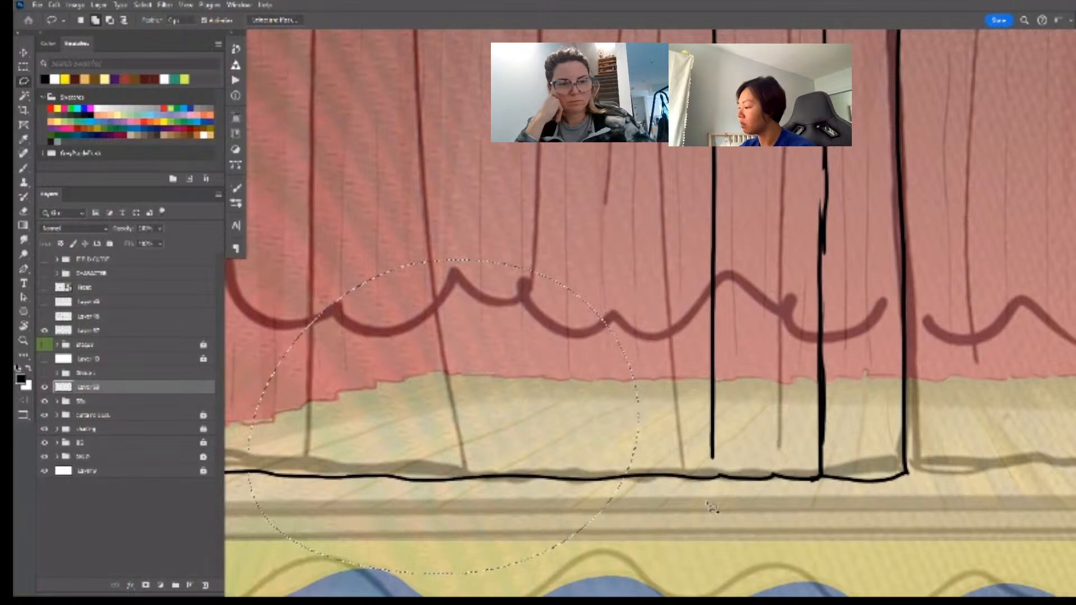
pyautogui.hotkey('ctrl', 'd')
pyautogui.press('m')
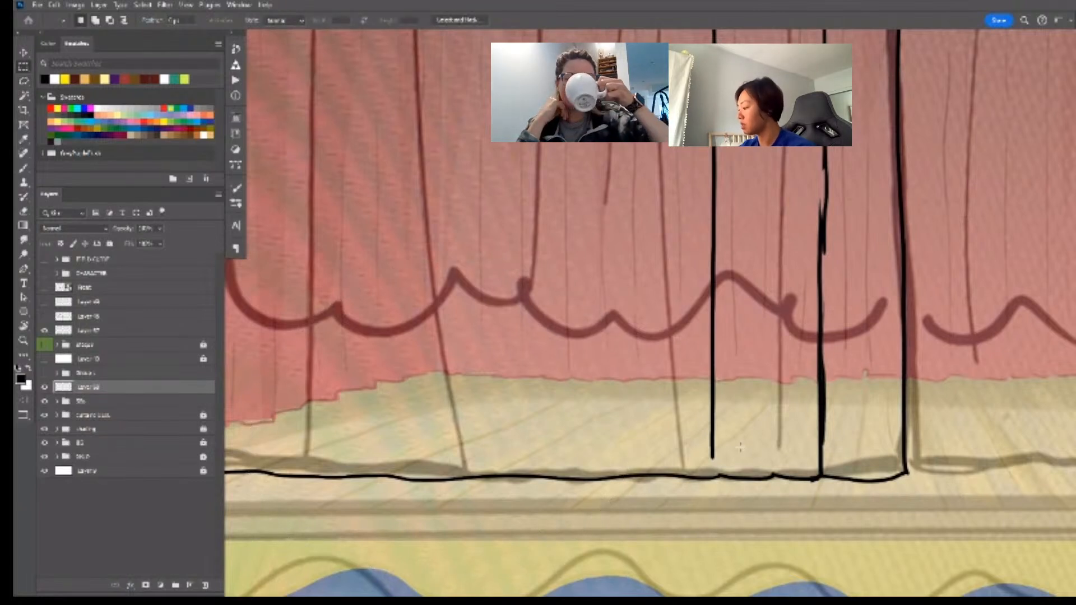
pyautogui.press('l')
pyautogui.moveTo(776, 348)
pyautogui.mouseDown()
pyautogui.moveTo(579, 440)
pyautogui.moveTo(899, 360)
pyautogui.moveTo(801, 345)
pyautogui.mouseUp()
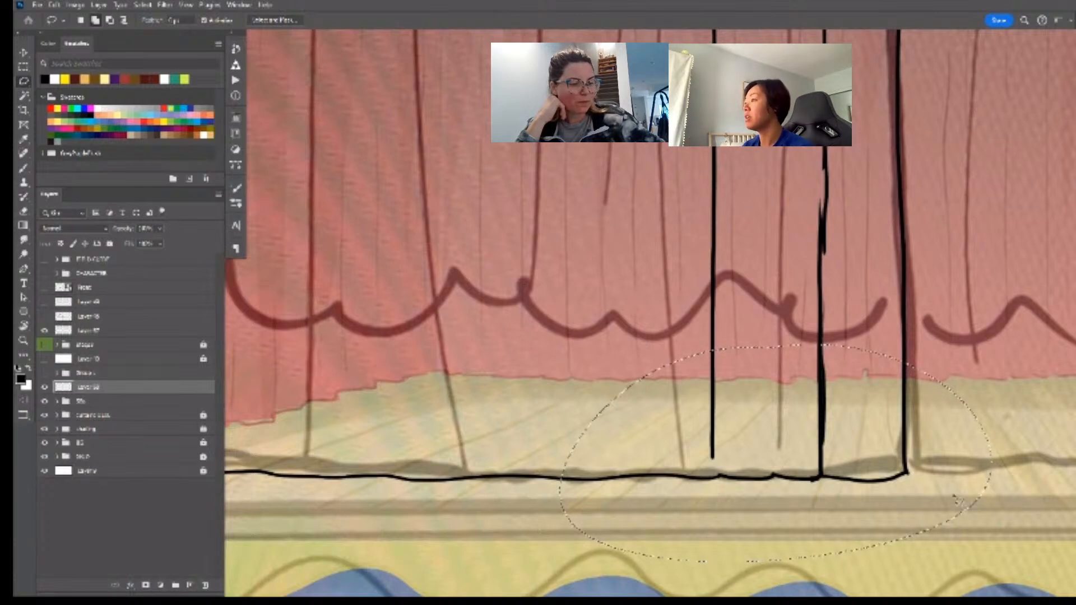
pyautogui.hotkey('ctrl', 'd')
# - Lasso the fold line farthest from the curtain's inner edge and shift it slightly toward that edge with Free Transform
pyautogui.press('z')
pyautogui.moveTo(935, 398); pyautogui.dragTo(798, 443)
pyautogui.press('z')
pyautogui.moveTo(680, 469); pyautogui.dragTo(695, 470)
pyautogui.press('b')
pyautogui.press('e')
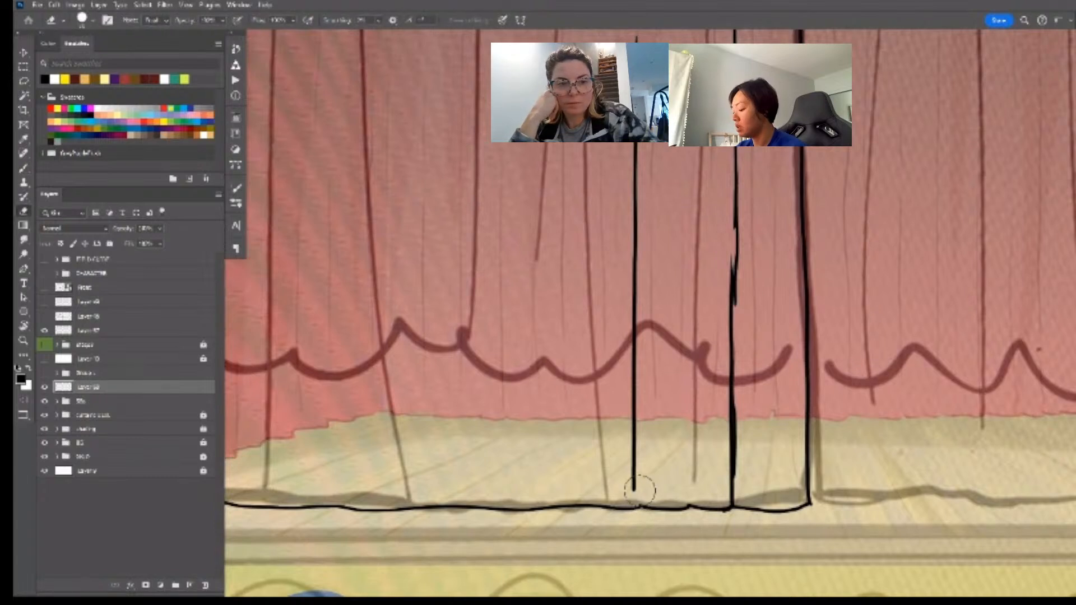
pyautogui.press('l')
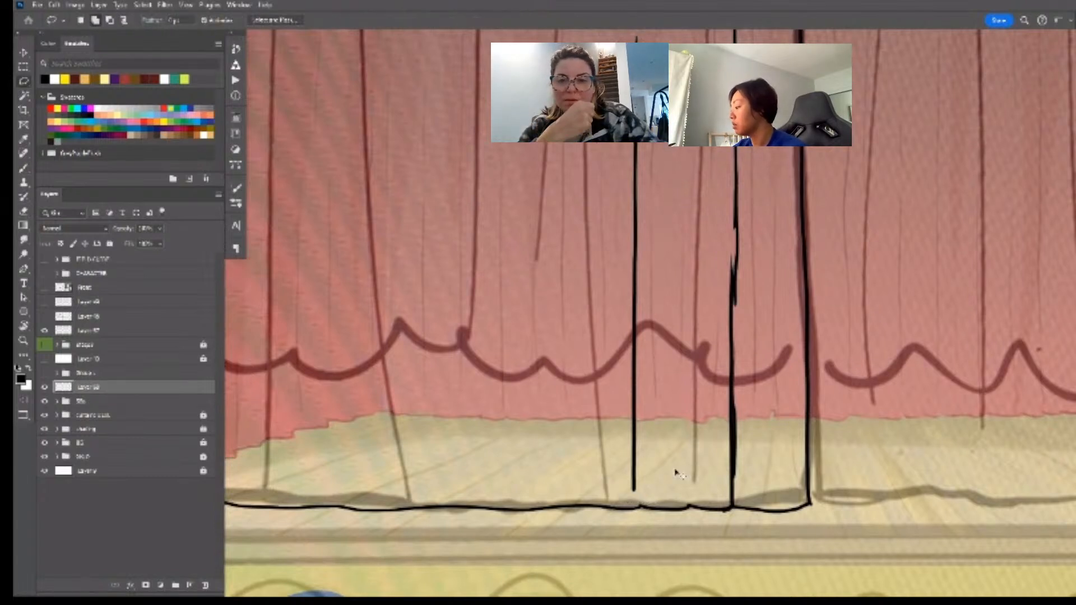
pyautogui.hotkey('ctrl', 't')
pyautogui.moveTo(625, 501)
pyautogui.mouseDown()
pyautogui.moveTo(690, 497)
pyautogui.moveTo(695, 349)
pyautogui.mouseUp()
pyautogui.press('Return')
pyautogui.hotkey('ctrl', 'd')
pyautogui.press('b')
pyautogui.hotkey('ctrl', 'z')
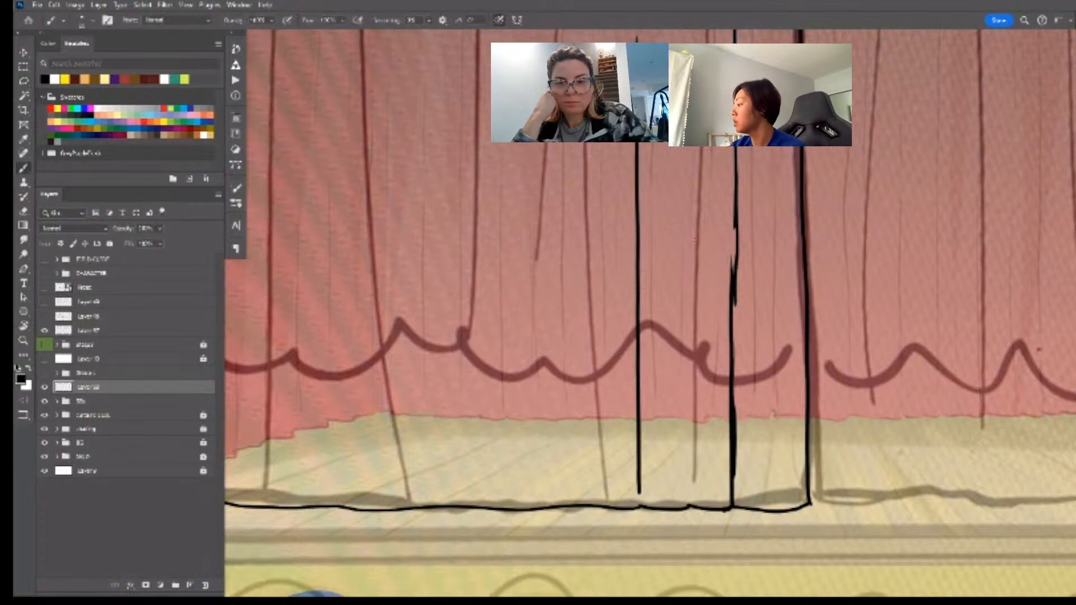
# - Draw a fold line between the two inked folds and erase its lower end so it stops above the hem
pyautogui.moveTo(694, 154); pyautogui.dragTo(688, 506)
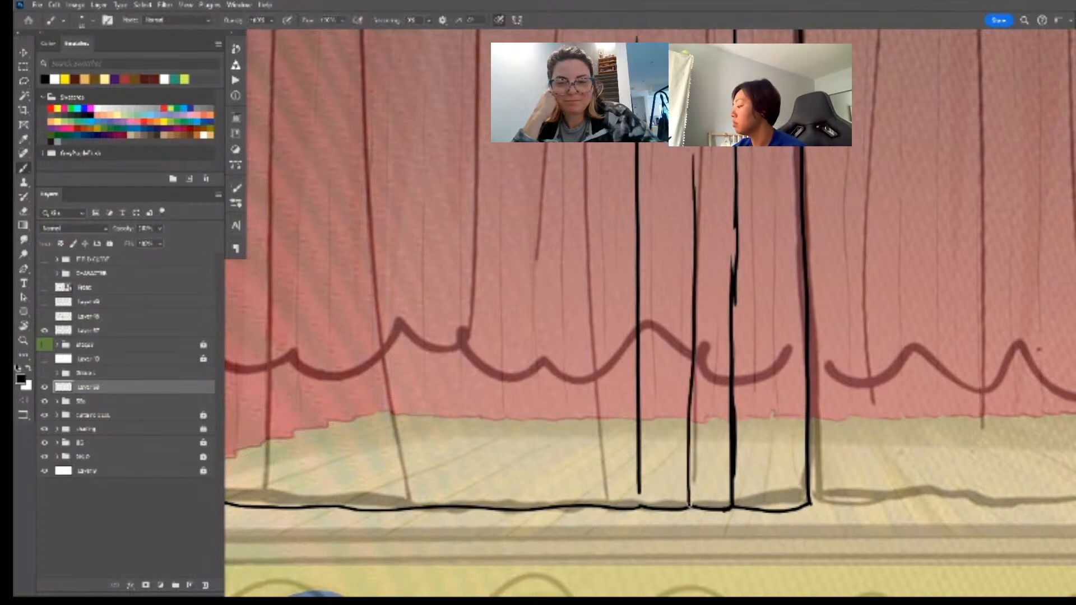
pyautogui.press('z')
pyautogui.moveTo(761, 511); pyautogui.dragTo(797, 472)
pyautogui.press('e')
pyautogui.moveTo(693, 476)
pyautogui.mouseDown()
pyautogui.moveTo(665, 487)
pyautogui.moveTo(626, 469)
pyautogui.moveTo(730, 475)
pyautogui.mouseUp()
pyautogui.press('b')
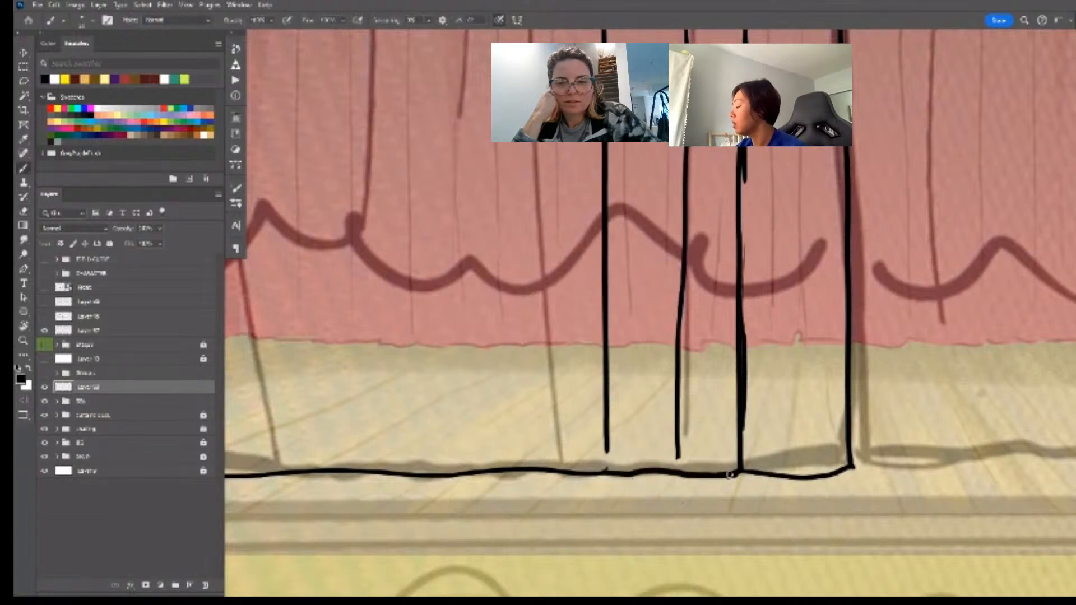
# - Rework the hem line beneath the two shorter folds, erasing and redrawing the bump below the outer one
pyautogui.hotkey('ctrl', 'z')
pyautogui.moveTo(606, 470); pyautogui.dragTo(728, 475)
pyautogui.hotkey('ctrl', 'z')
pyautogui.press('z')
pyautogui.moveTo(793, 491); pyautogui.dragTo(785, 489)
pyautogui.press('b')
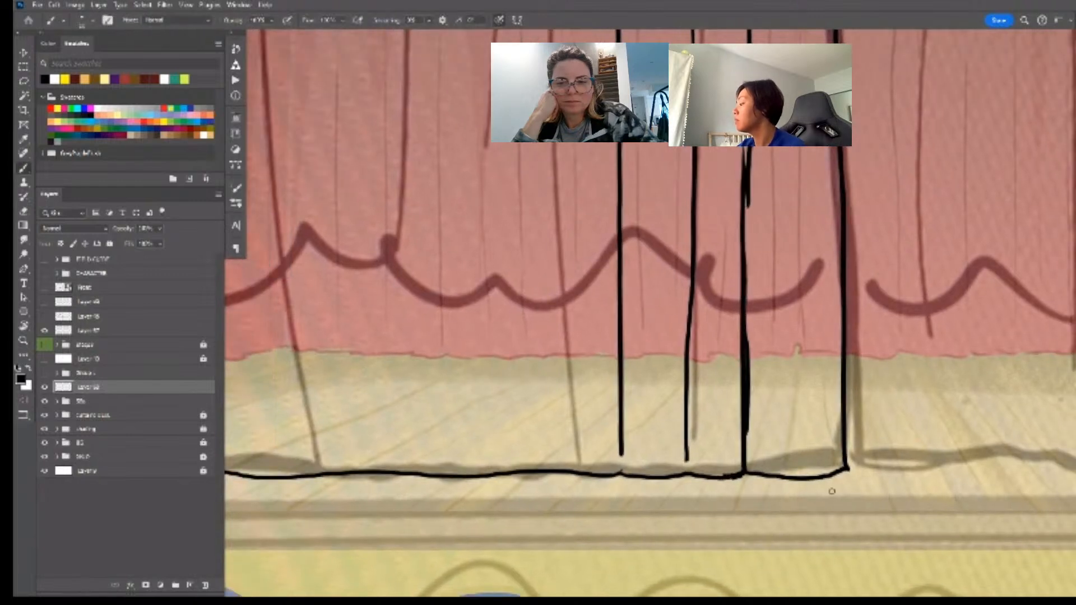
pyautogui.press('e')
pyautogui.click(617, 485)
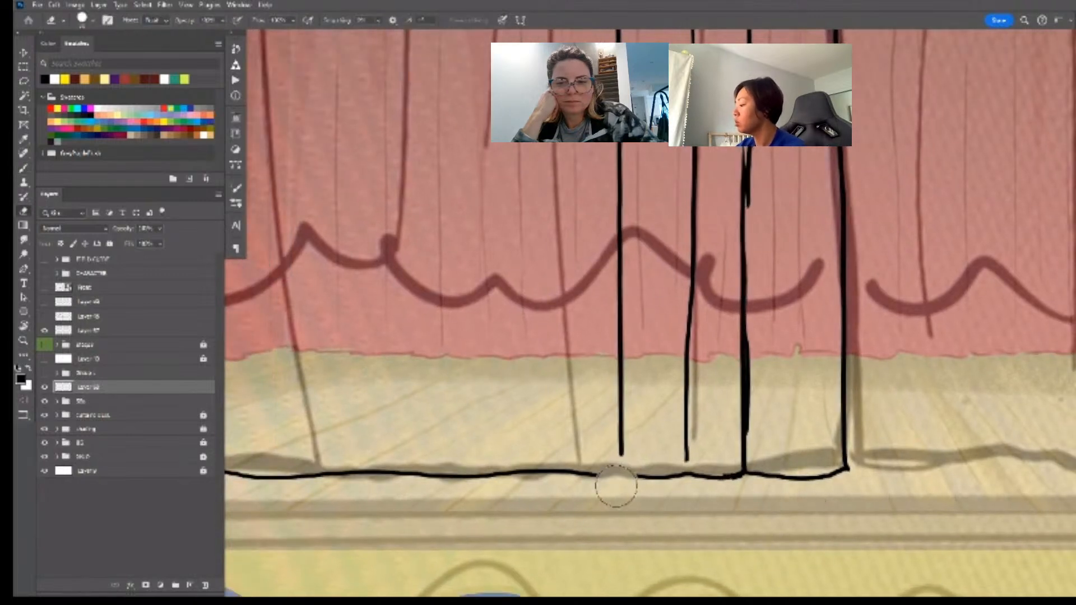
pyautogui.press('b')
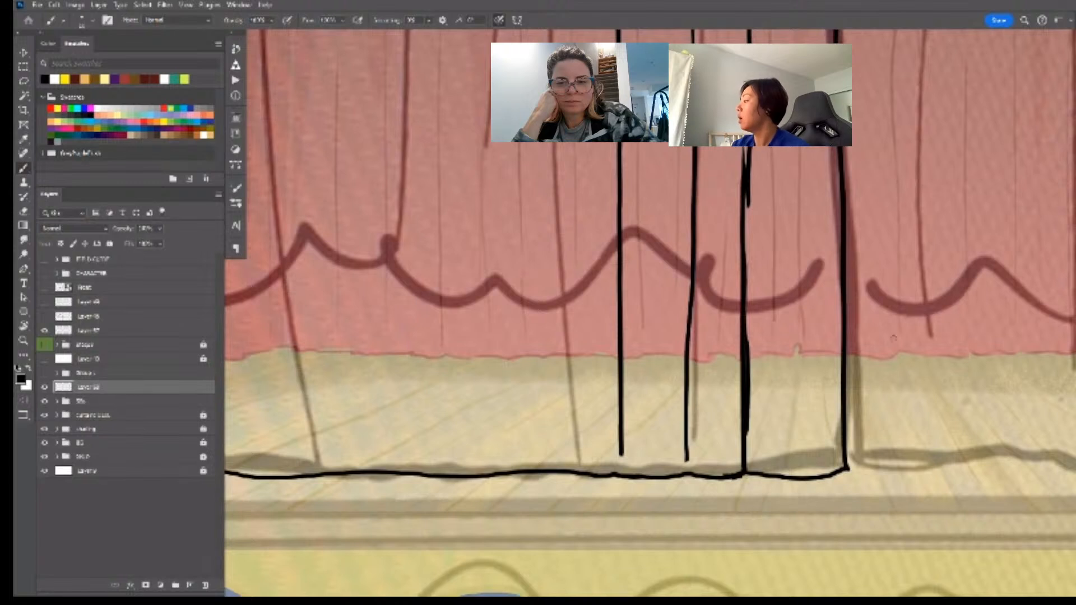
# - Draw four roughly parallel vertical fold lines over the empty middle of the left curtain, ending near the stage floor's back edge
pyautogui.press('z')
pyautogui.moveTo(542, 352); pyautogui.dragTo(518, 352)
pyautogui.press('b')
pyautogui.moveTo(532, 352); pyautogui.dragTo(579, 381)
pyautogui.moveTo(395, 142)
pyautogui.mouseDown()
pyautogui.moveTo(395, 257)
pyautogui.moveTo(425, 390)
pyautogui.mouseUp()
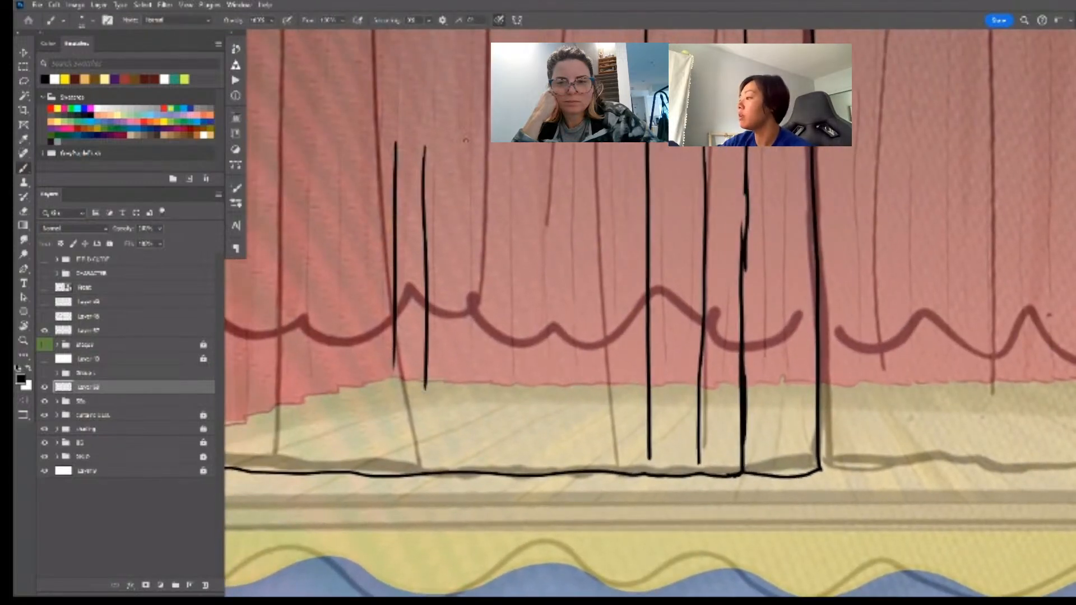
pyautogui.moveTo(465, 136); pyautogui.dragTo(462, 396)
pyautogui.moveTo(527, 143); pyautogui.dragTo(514, 387)
# - Lasso the four new fold lines, delete them, and deselect
pyautogui.press('l')
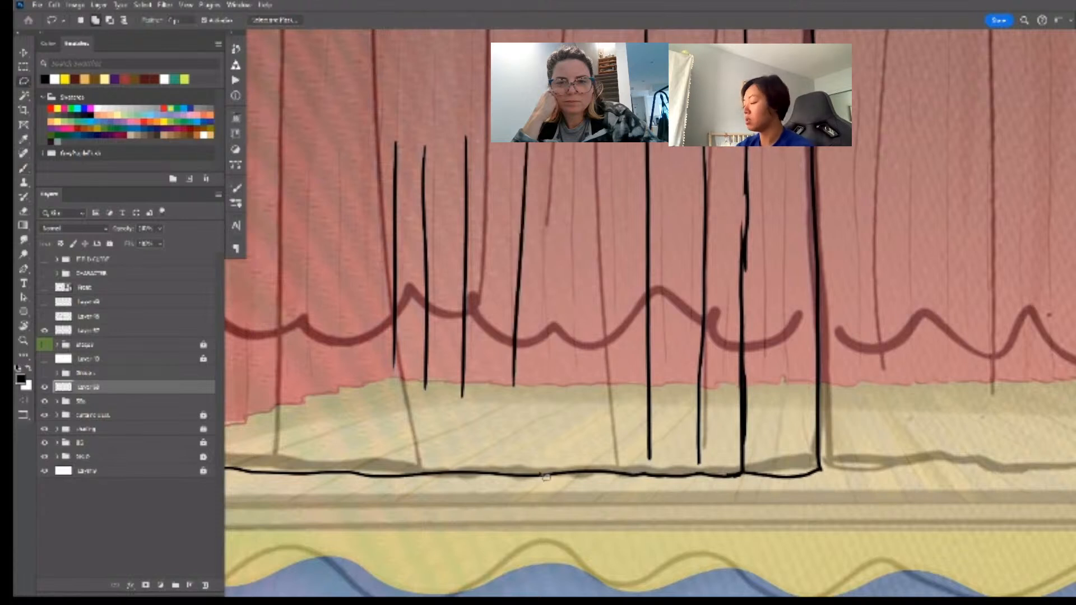
pyautogui.moveTo(567, 352)
pyautogui.mouseDown()
pyautogui.moveTo(319, 193)
pyautogui.moveTo(547, 410)
pyautogui.mouseUp()
pyautogui.press('Delete')
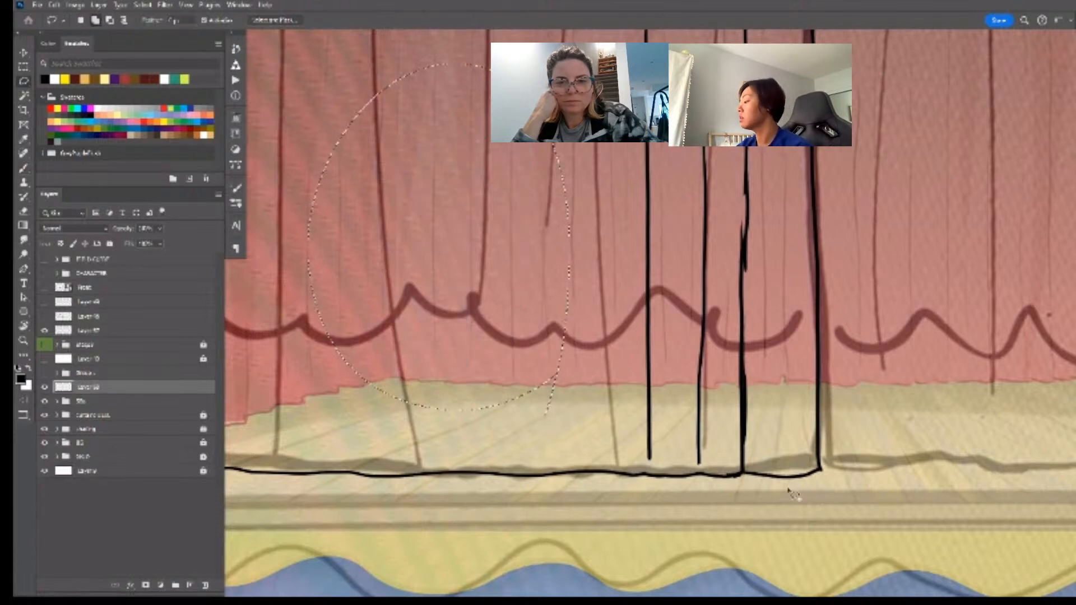
pyautogui.hotkey('ctrl', 'd')
# - Erase the hem line beneath the two shorter folds and draw a small arrow above the remaining innermost hem segment, pointing toward the curtain's edge
pyautogui.press('z')
pyautogui.click(757, 497)
pyautogui.press('e')
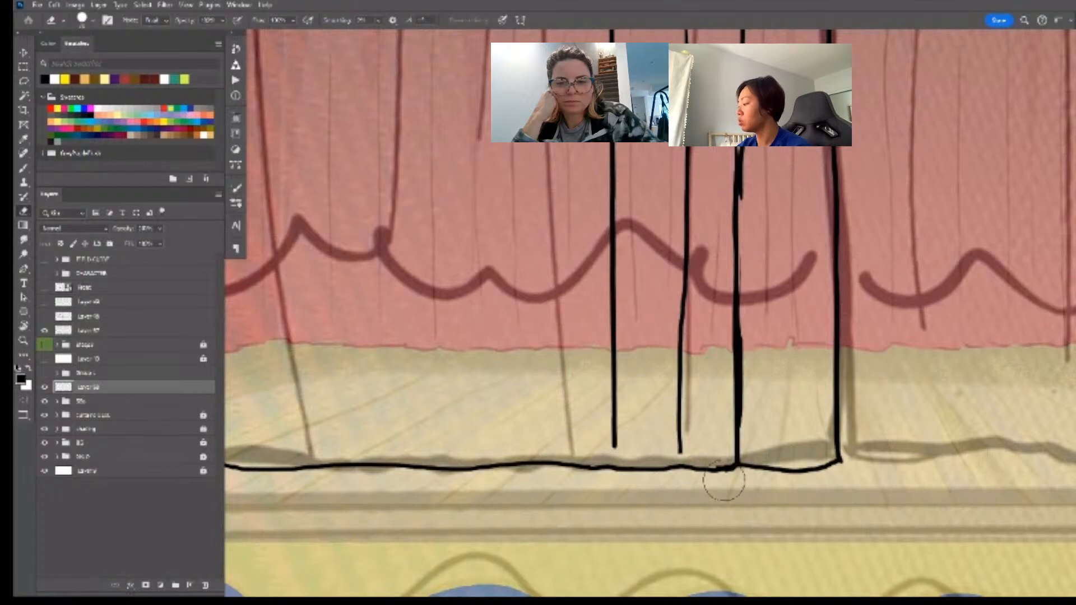
pyautogui.moveTo(721, 480); pyautogui.dragTo(563, 468)
pyautogui.press('b')
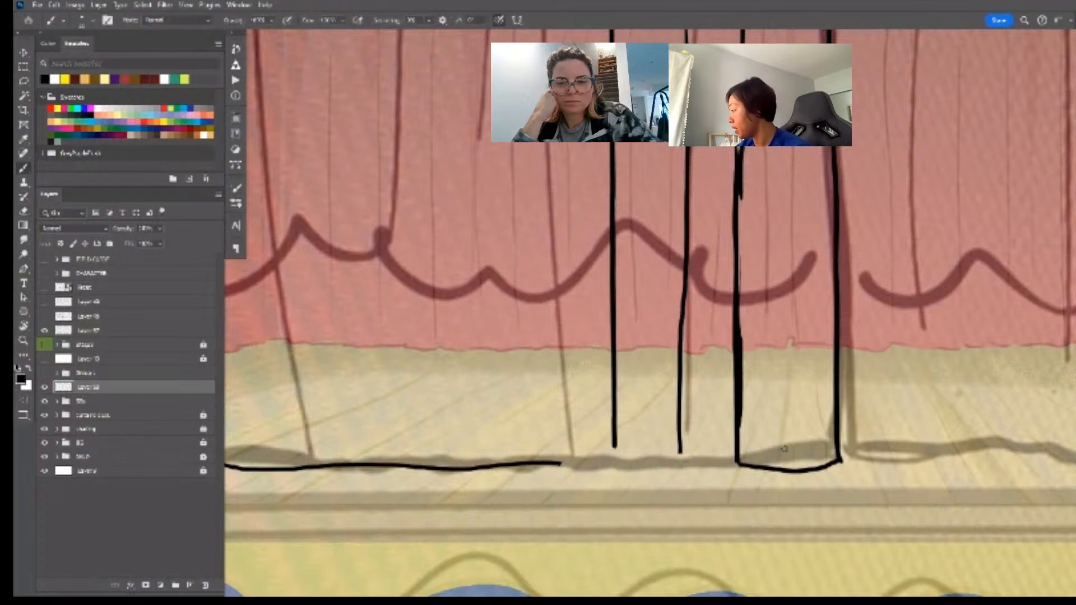
pyautogui.moveTo(756, 449); pyautogui.dragTo(820, 446)
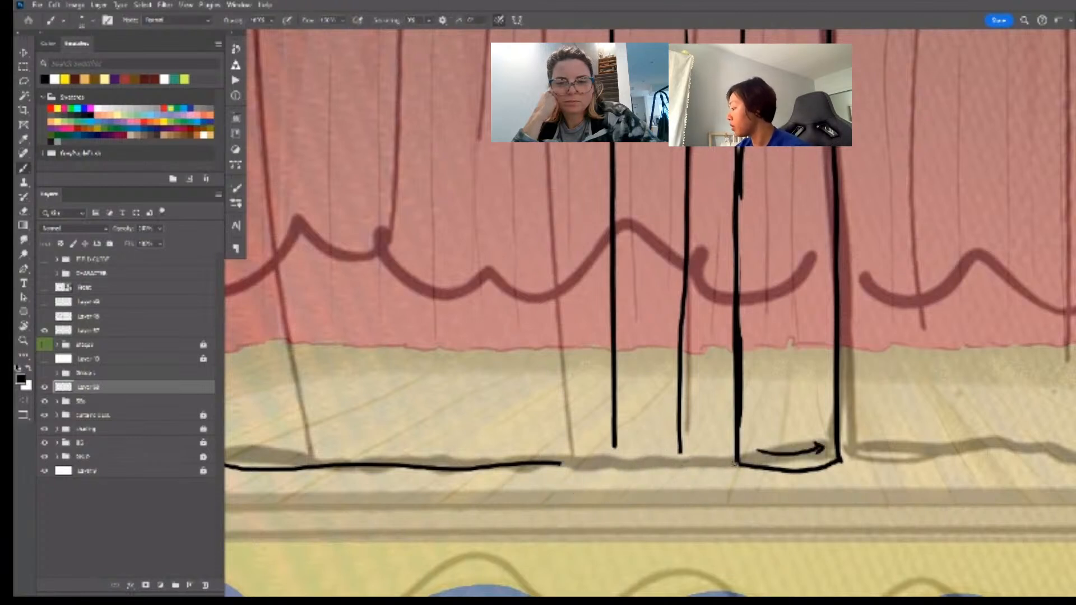
# - Extend the left curtain's hem line outward from the innermost fold, erasing and redrawing its middle stretch as slightly stepped, wavy segments
pyautogui.moveTo(735, 464); pyautogui.dragTo(691, 469)
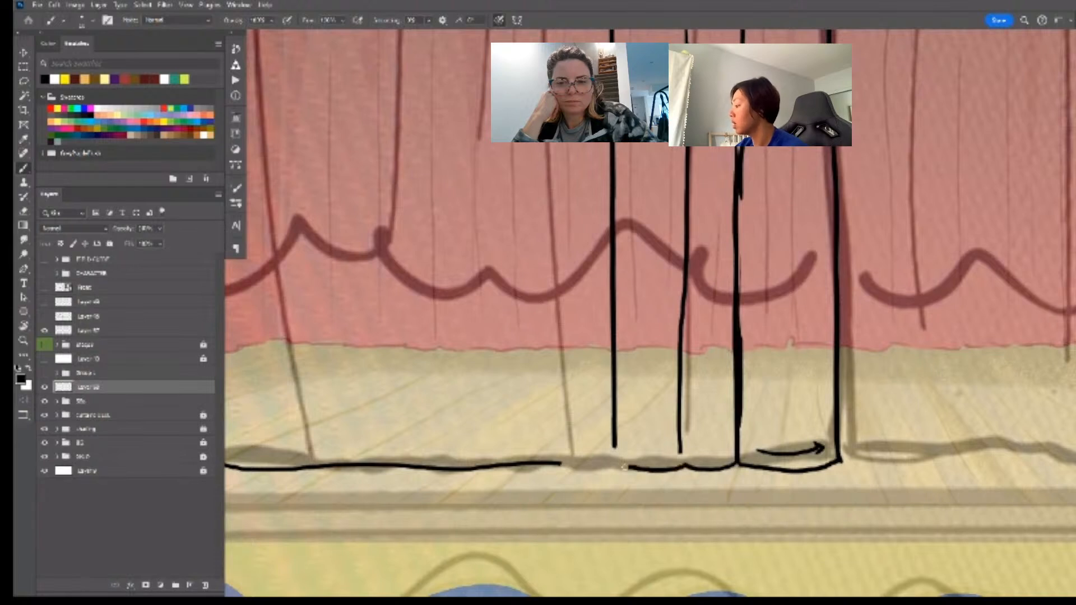
pyautogui.press('e')
pyautogui.moveTo(567, 465); pyautogui.dragTo(425, 469)
pyautogui.press('b')
pyautogui.press('e')
pyautogui.moveTo(488, 452)
pyautogui.mouseDown()
pyautogui.moveTo(441, 447)
pyautogui.moveTo(424, 468)
pyautogui.mouseUp()
pyautogui.press('b')
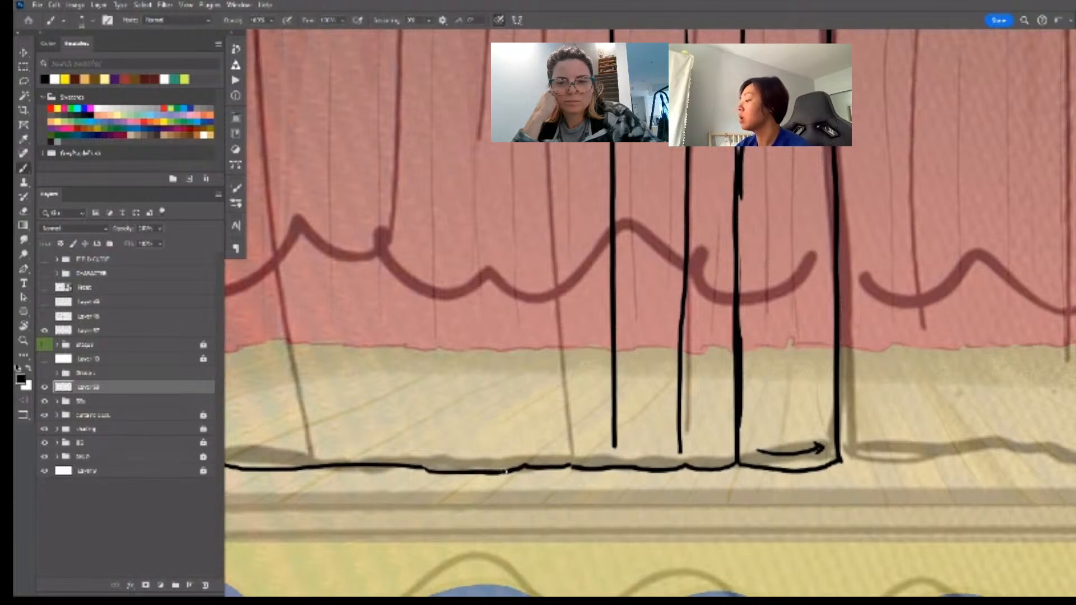
# - Erase the outer of the two shorter fold lines on the left curtain, from the hem upward
pyautogui.press('z')
pyautogui.moveTo(593, 480)
pyautogui.mouseDown()
pyautogui.moveTo(463, 506)
pyautogui.moveTo(561, 485)
pyautogui.mouseUp()
pyautogui.press('b')
pyautogui.press('e')
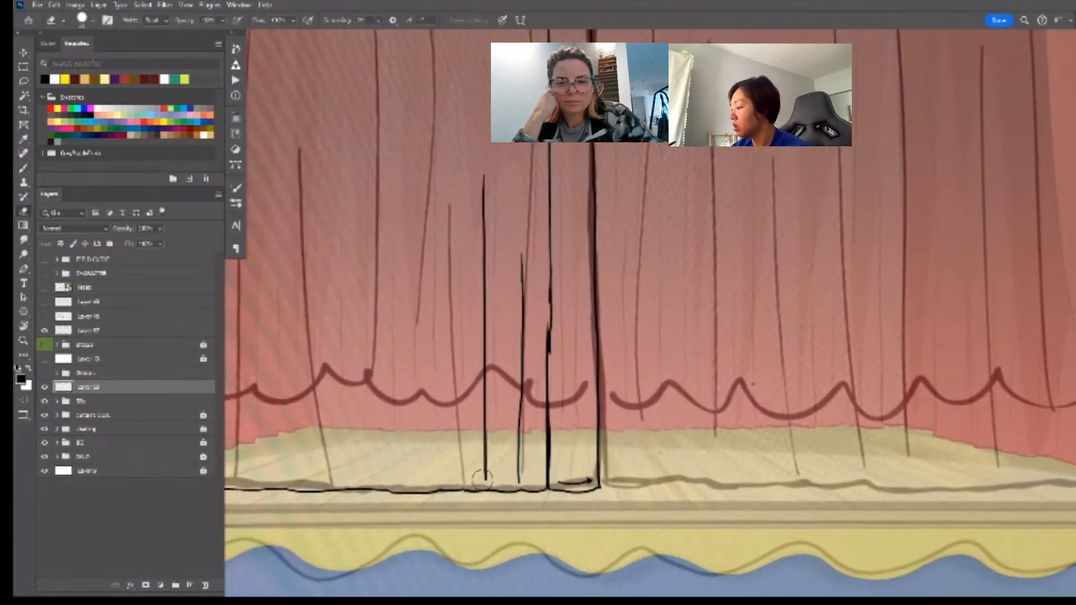
pyautogui.moveTo(484, 482)
pyautogui.mouseDown()
pyautogui.moveTo(485, 175)
pyautogui.moveTo(499, 352)
pyautogui.mouseUp()
# - Draw a row of roughly parallel vertical fold lines across the left curtain, ending above the scalloped sketch line
pyautogui.press('b')
pyautogui.moveTo(461, 87); pyautogui.dragTo(452, 372)
pyautogui.moveTo(401, 85); pyautogui.dragTo(396, 367)
pyautogui.moveTo(343, 130); pyautogui.dragTo(350, 363)
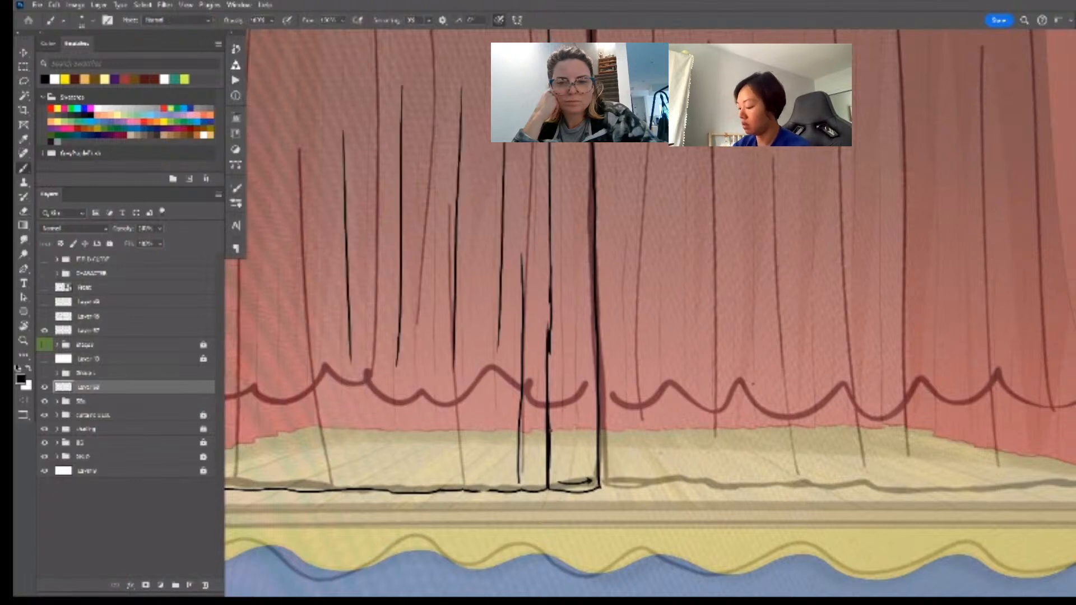
# - Lasso the row of parallel fold lines, delete them, and deselect
pyautogui.press('l')
pyautogui.moveTo(507, 382)
pyautogui.mouseDown()
pyautogui.moveTo(461, 38)
pyautogui.moveTo(466, 414)
pyautogui.moveTo(525, 412)
pyautogui.mouseUp()
pyautogui.press('Delete')
pyautogui.hotkey('ctrl', 'd')
# - Draw a short, broken vertical fold line rising from the hem, just outside the remaining shorter fold
pyautogui.press('z')
pyautogui.press('b')
pyautogui.moveTo(487, 496); pyautogui.dragTo(491, 406)
pyautogui.hotkey('ctrl', 'z')
pyautogui.moveTo(487, 496); pyautogui.dragTo(487, 341)
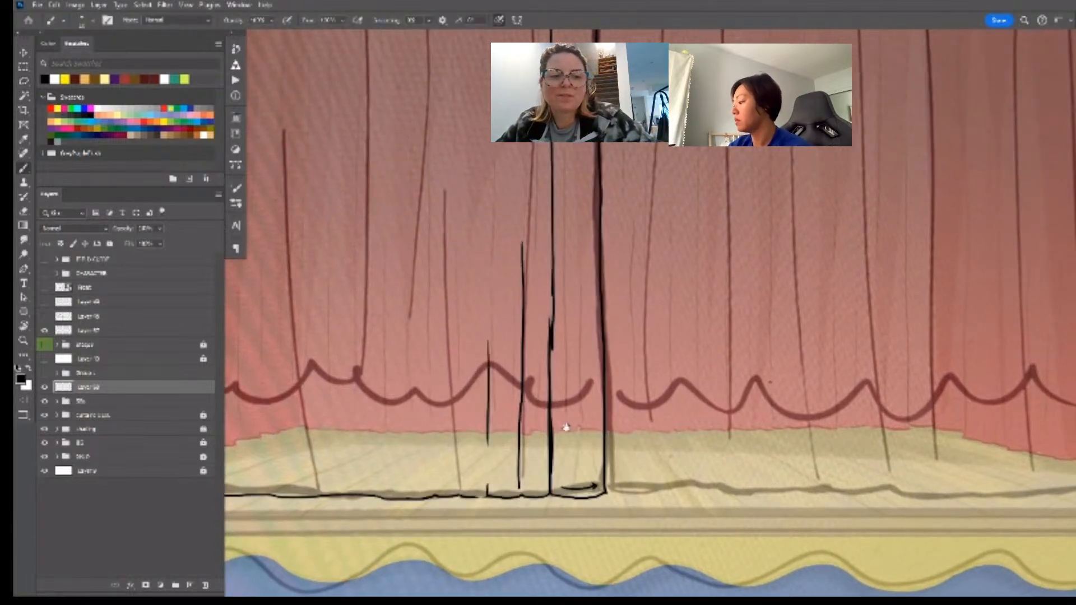
# - Erase the remaining shorter fold line beside the long inner fold, leaving only the sketch line beneath it
pyautogui.moveTo(566, 427); pyautogui.dragTo(585, 474)
pyautogui.press('z')
pyautogui.moveTo(584, 348); pyautogui.dragTo(562, 348)
pyautogui.press('b')
pyautogui.press('e')
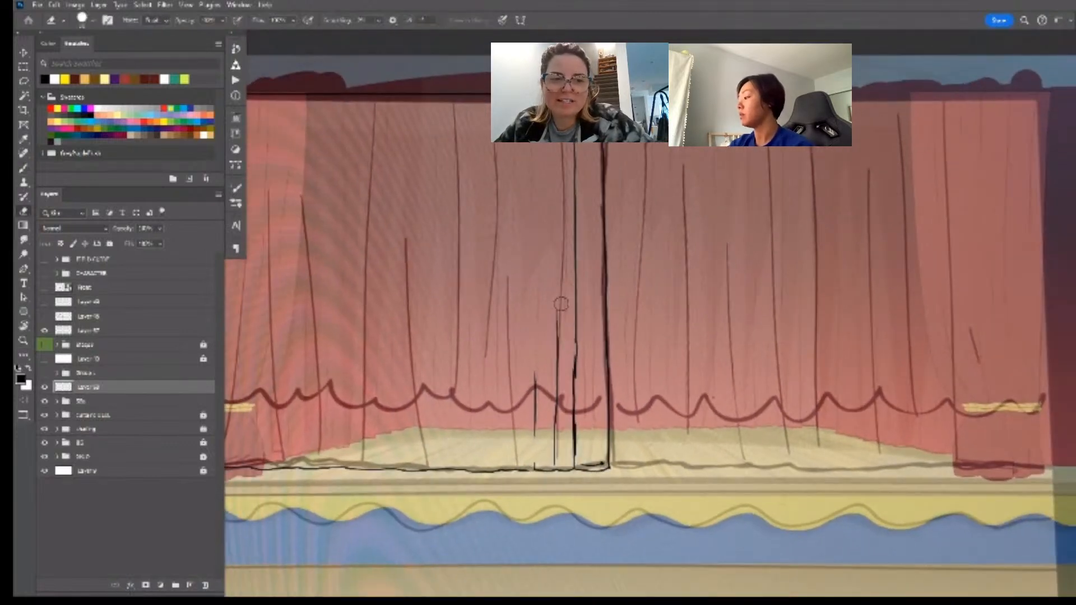
pyautogui.moveTo(555, 455); pyautogui.dragTo(556, 268)
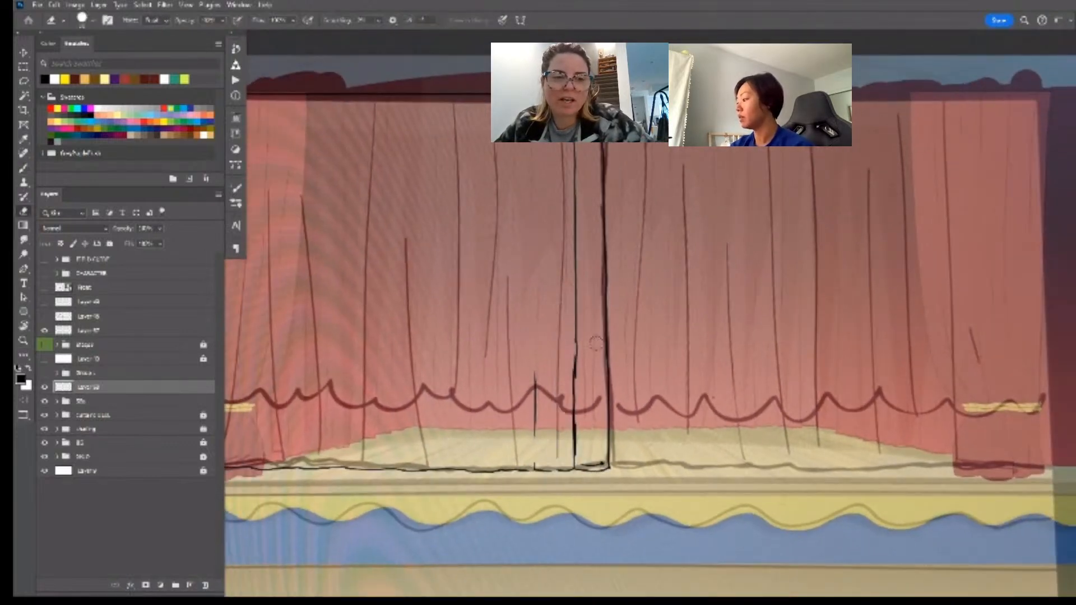
# - Redraw the fold beside the long inner fold as a broken vertical line with separate upper and lower segments
pyautogui.press('b')
pyautogui.scroll(1, 556, 438)
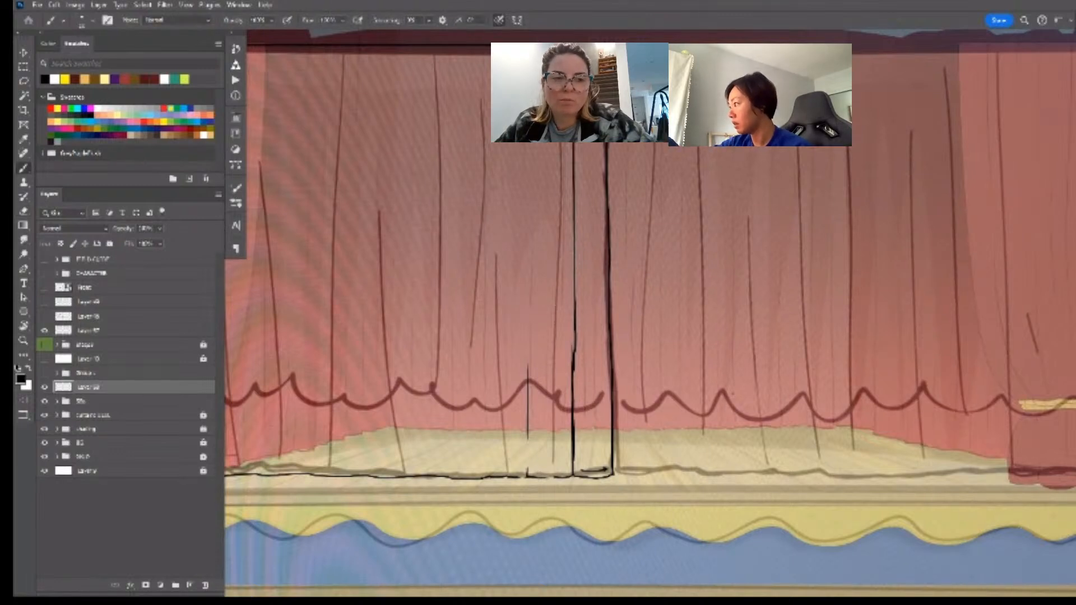
pyautogui.moveTo(554, 187); pyautogui.dragTo(552, 288)
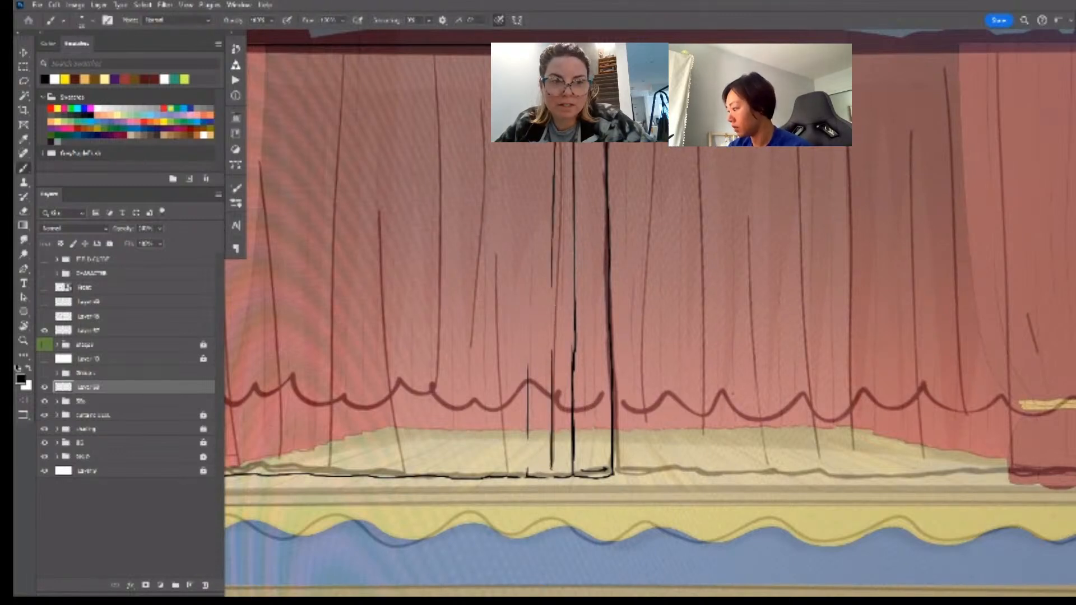
# - Erase and redraw the hem line beneath the inner folds, cleaning up the gaps and marks where the fold lines meet it
pyautogui.moveTo(630, 484); pyautogui.dragTo(677, 485)
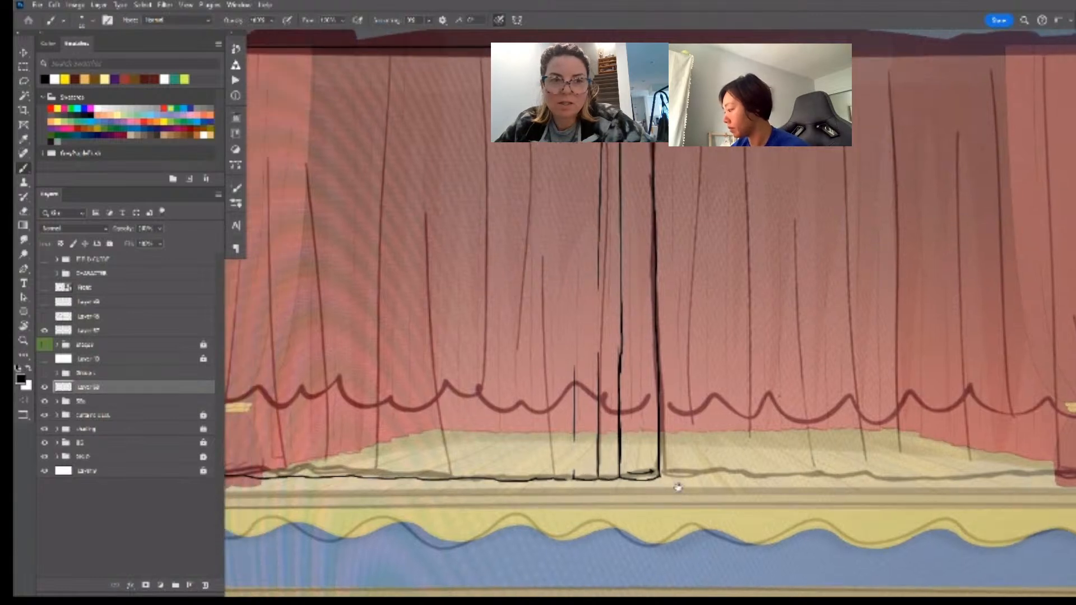
pyautogui.press('e')
pyautogui.press('b')
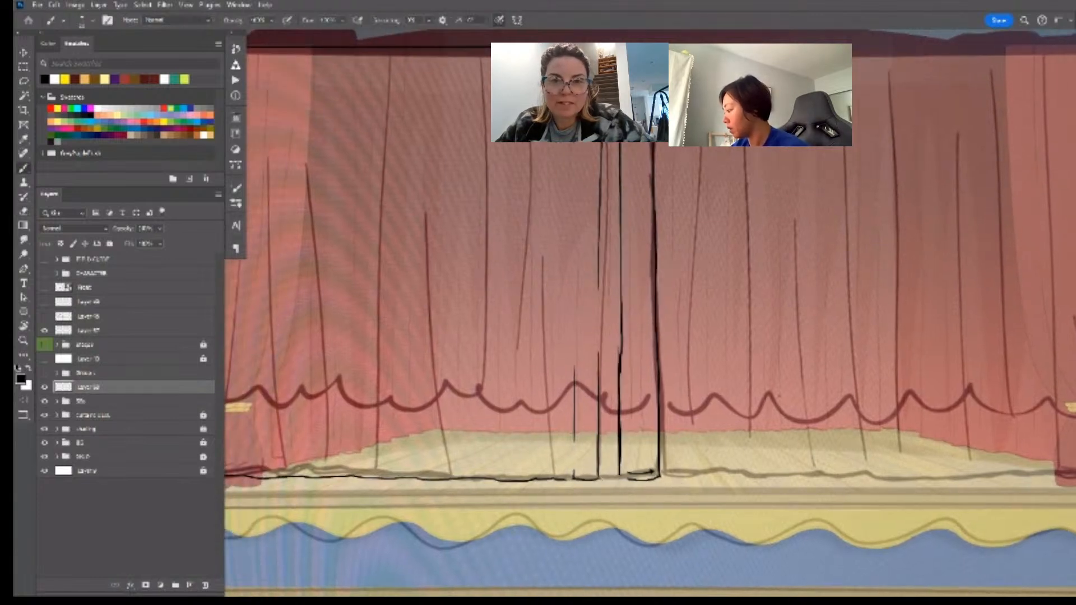
pyautogui.press('e')
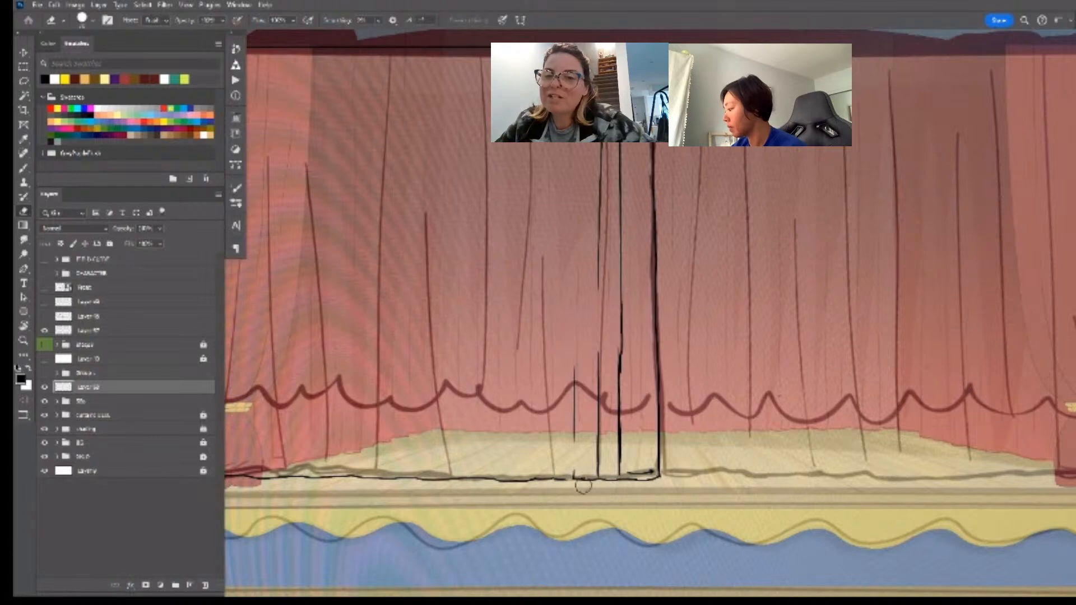
pyautogui.press('b')
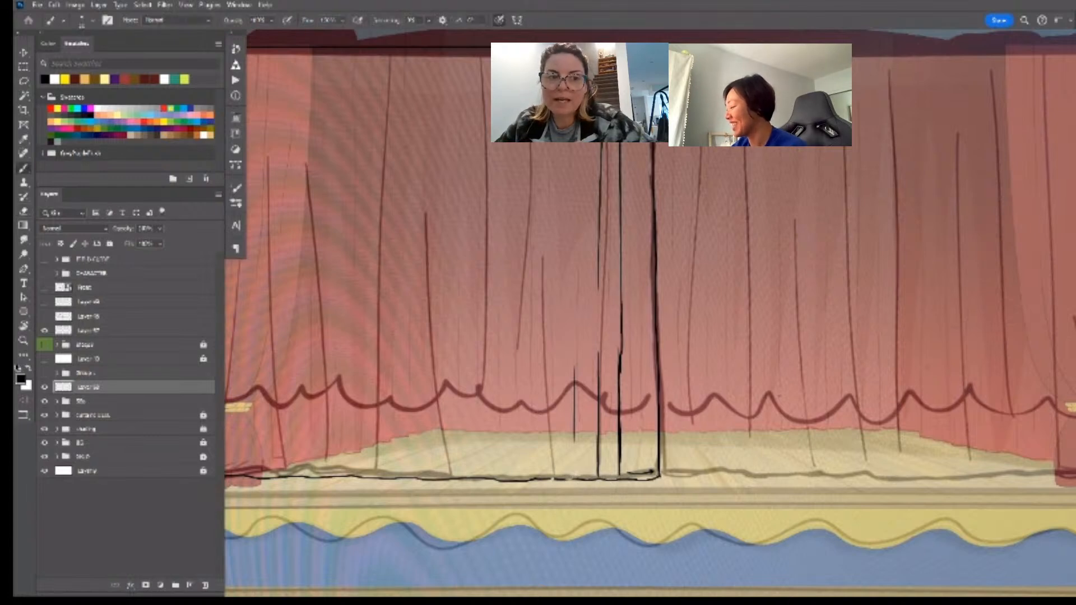
pyautogui.press('e')
pyautogui.moveTo(572, 478); pyautogui.dragTo(532, 480)
pyautogui.press('b')
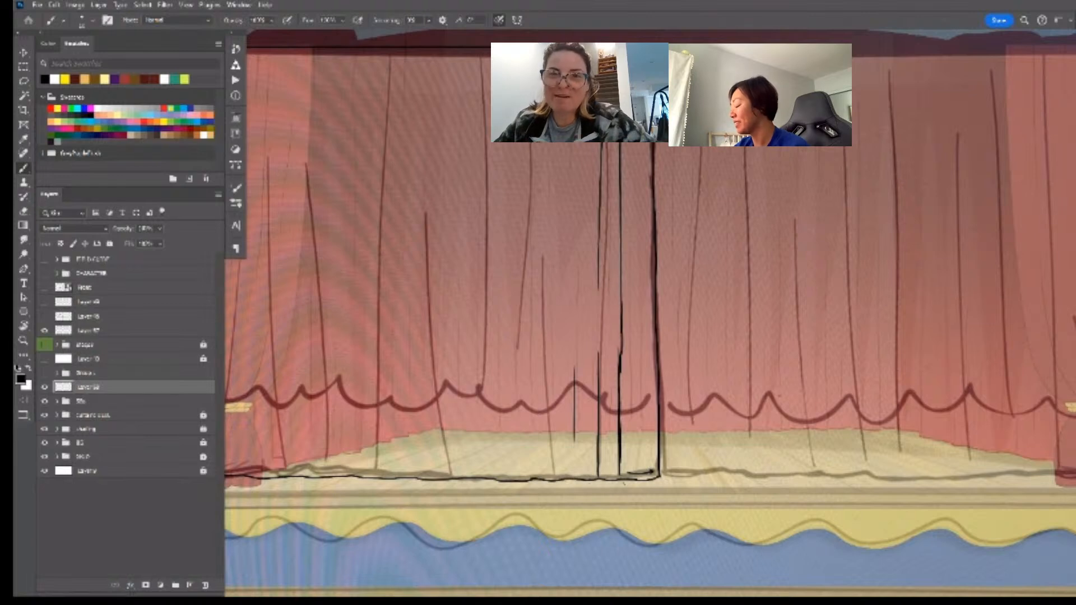
# - Draw a long vertical fold line farther out from the curtain's inner edge, with a short fold line beside it near the hem
pyautogui.moveTo(639, 490); pyautogui.dragTo(672, 493)
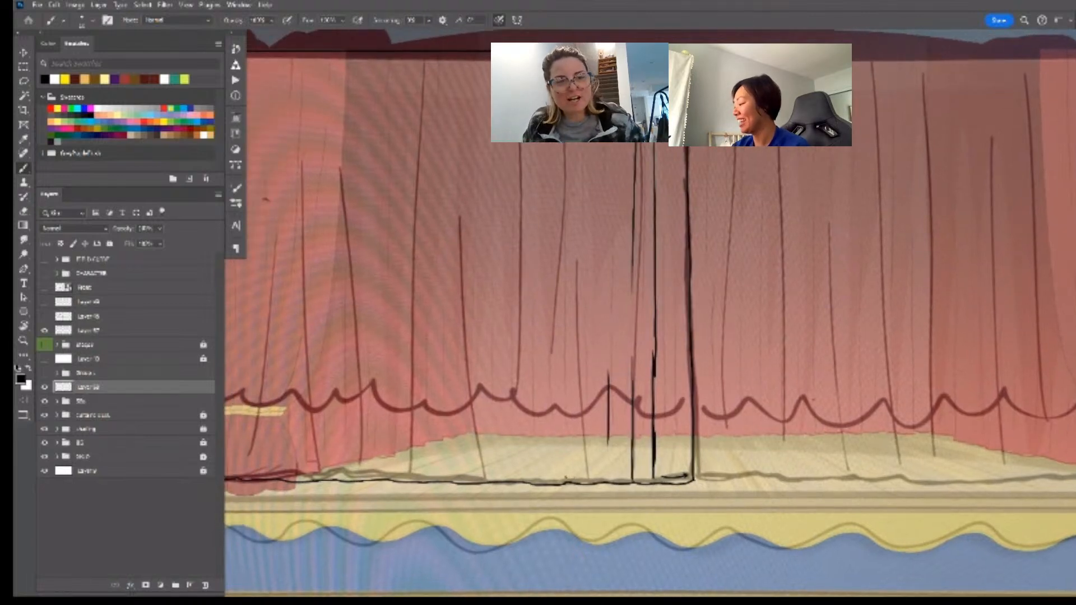
pyautogui.moveTo(567, 479)
pyautogui.mouseDown()
pyautogui.moveTo(562, 168)
pyautogui.moveTo(564, 321)
pyautogui.mouseUp()
pyautogui.press('e')
pyautogui.press('b')
pyautogui.moveTo(565, 147); pyautogui.dragTo(565, 297)
pyautogui.hotkey('ctrl', 'z')
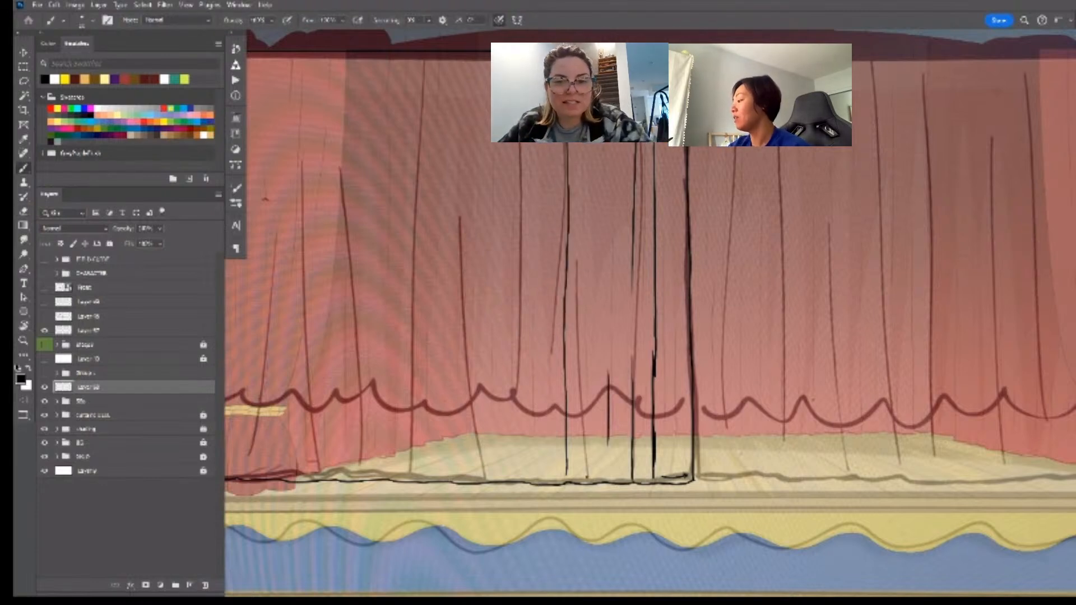
pyautogui.hotkey('ctrl', 'z')
pyautogui.moveTo(587, 348); pyautogui.dragTo(583, 444)
pyautogui.hotkey('ctrl', 'z')
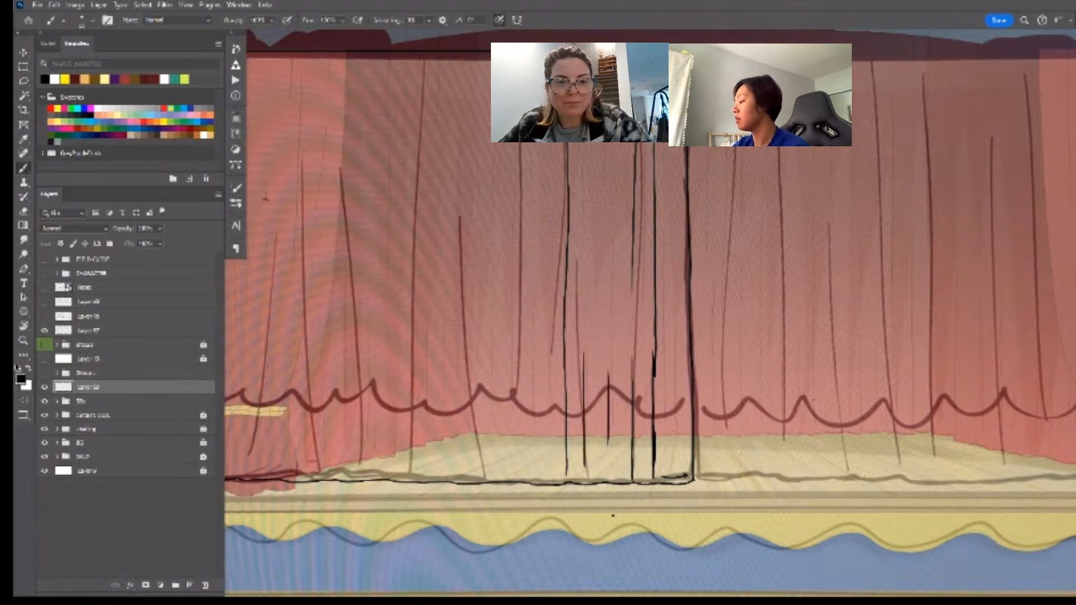
# - Erase the short floating fold fragment between the two pairs of fold lines
pyautogui.scroll(1, 612, 515)
pyautogui.press('e')
pyautogui.moveTo(607, 358); pyautogui.dragTo(608, 457)
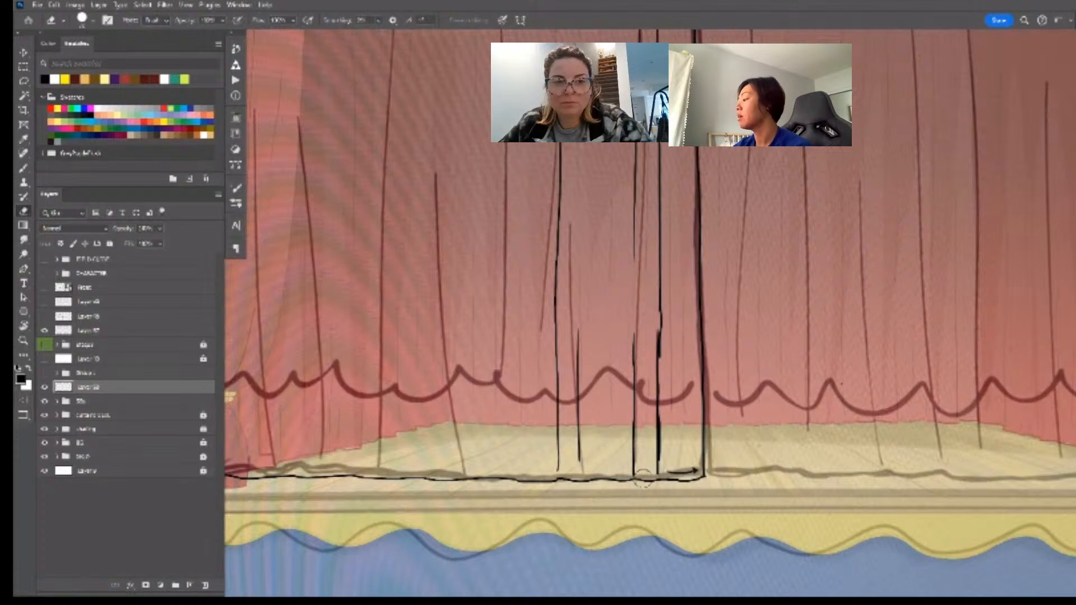
pyautogui.scroll(-3, 639, 493)
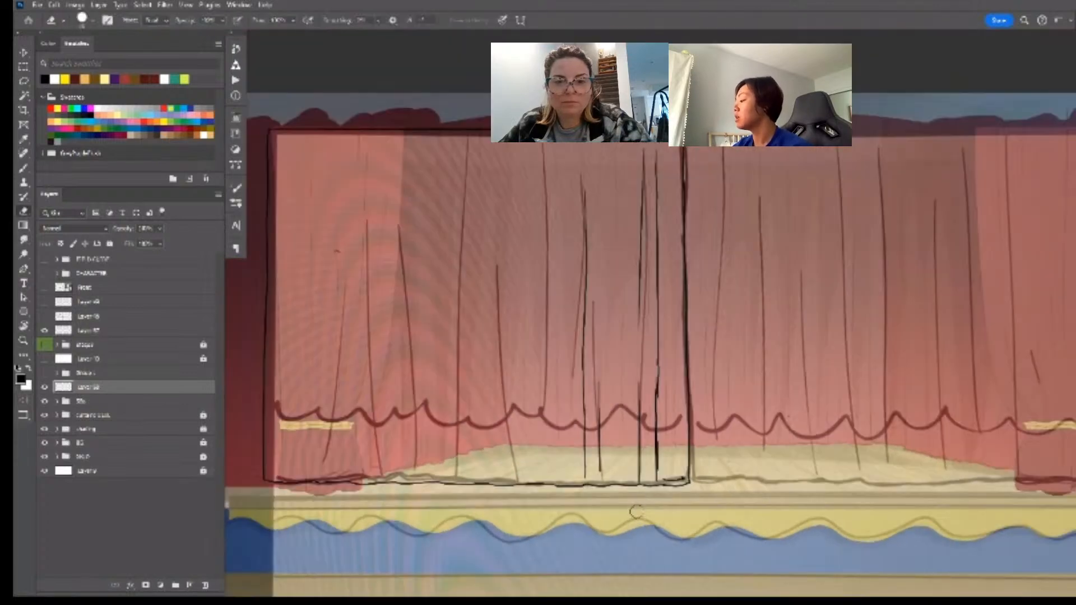
# - Touch up the hem line between the two pairs of folds by erasing a small section and redrawing it
pyautogui.press('b')
pyautogui.scroll(2, 636, 512)
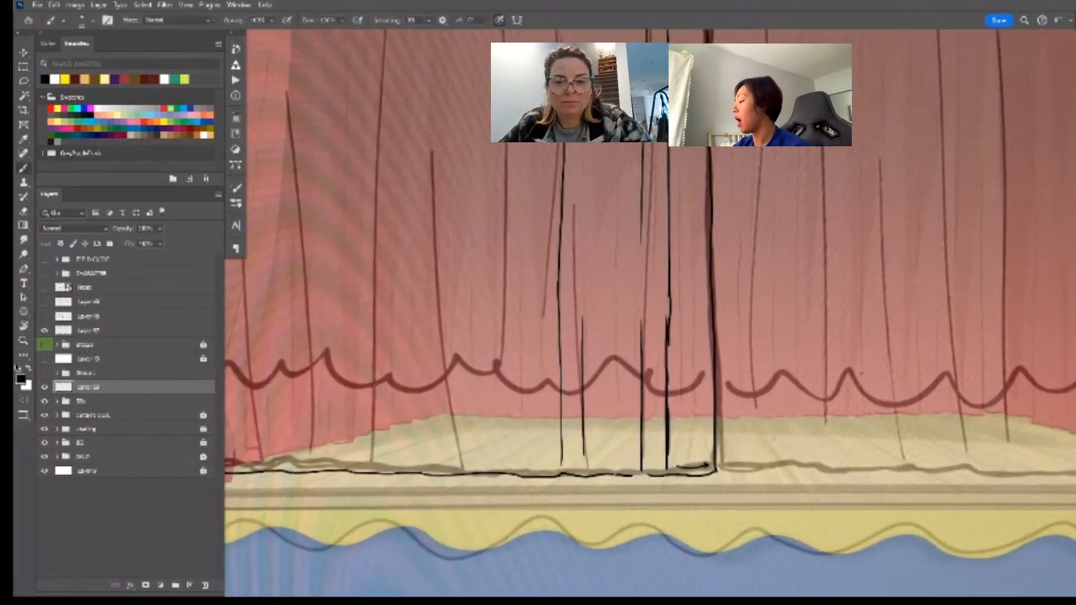
pyautogui.press('e')
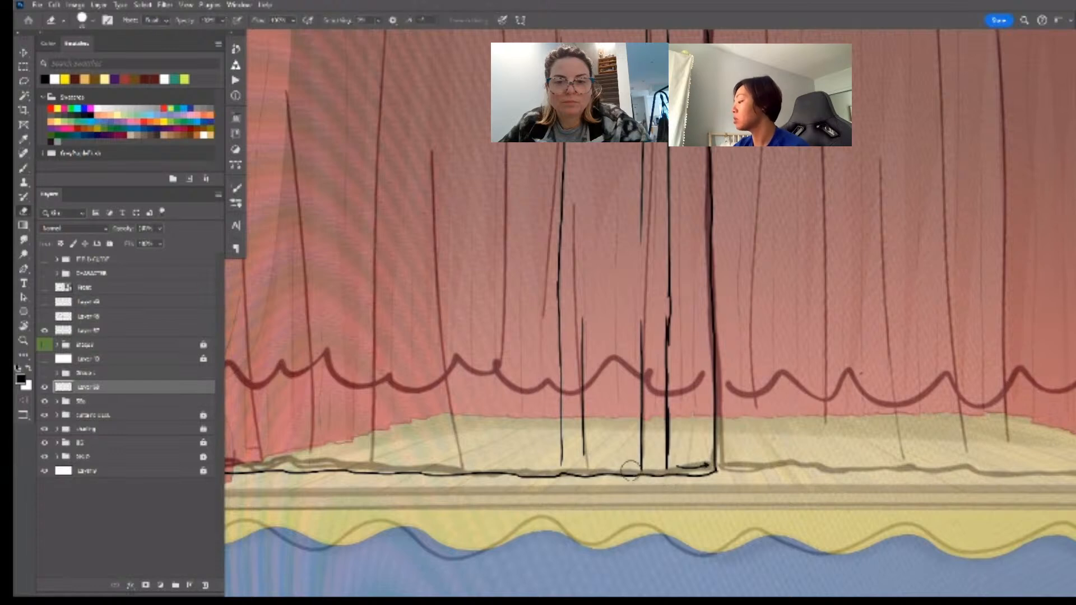
pyautogui.moveTo(638, 473); pyautogui.dragTo(611, 474)
pyautogui.press('b')
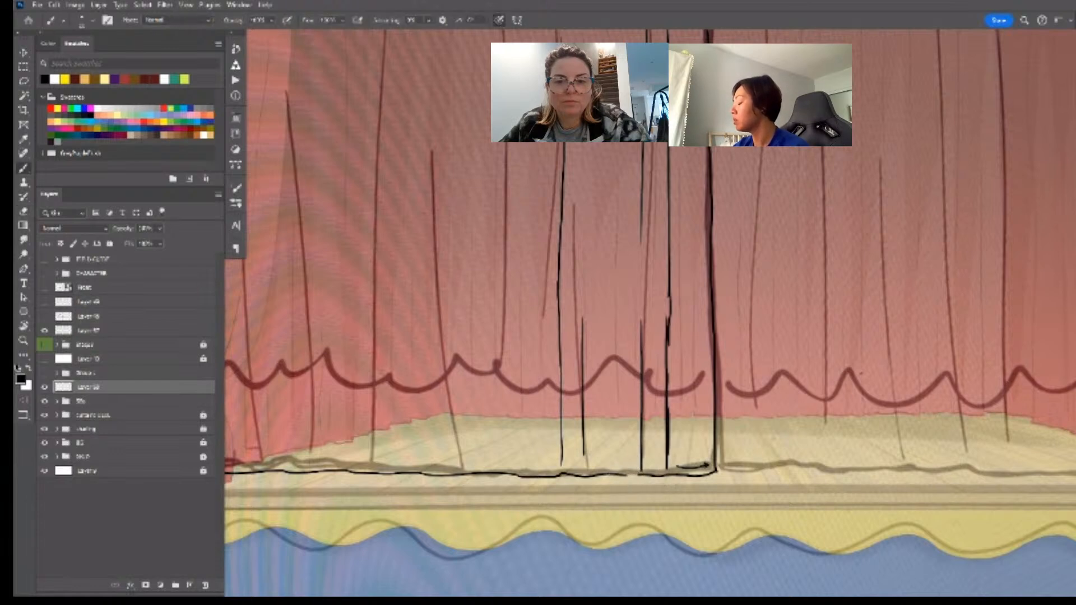
pyautogui.press('z')
pyautogui.moveTo(695, 493); pyautogui.dragTo(690, 491)
pyautogui.press('b')
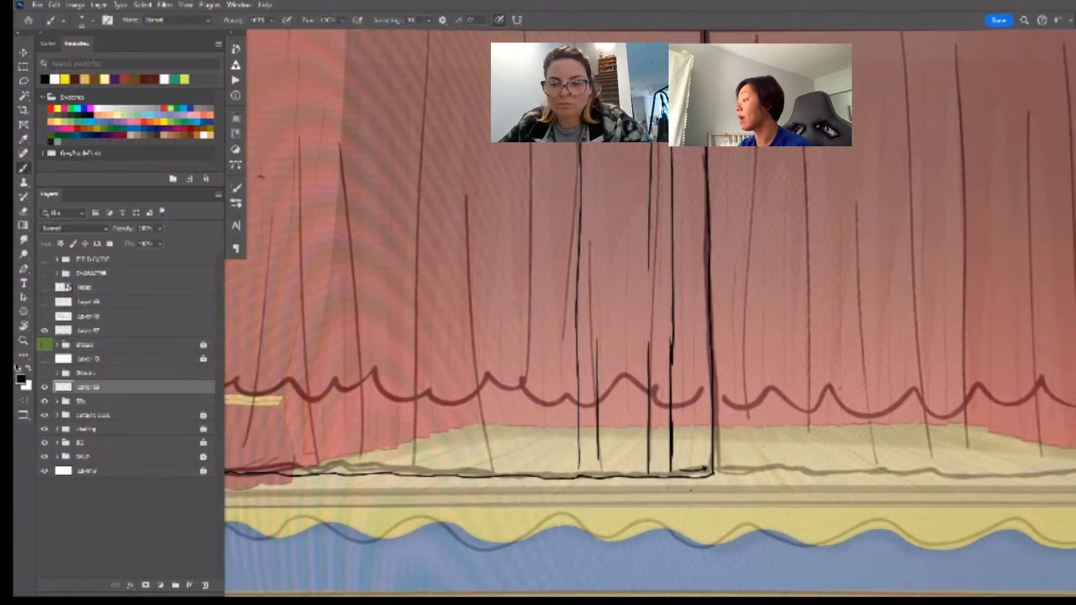
# - Draw a thin broken fold line in the gap between the two pairs of folds, with separate upper and lower segments
pyautogui.moveTo(635, 439); pyautogui.dragTo(627, 459)
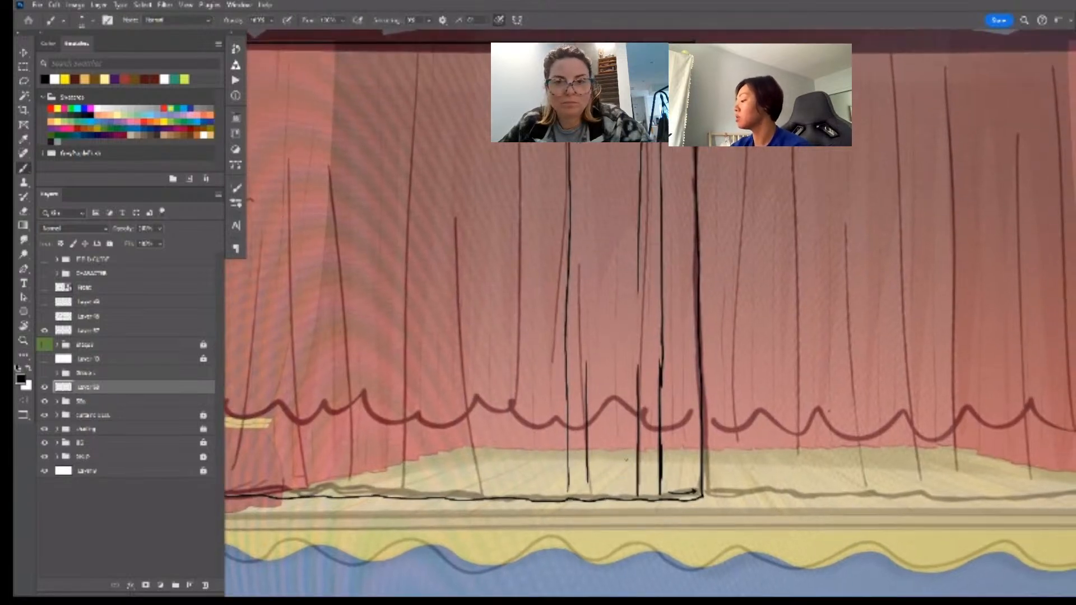
pyautogui.hotkey('ctrl', 'z')
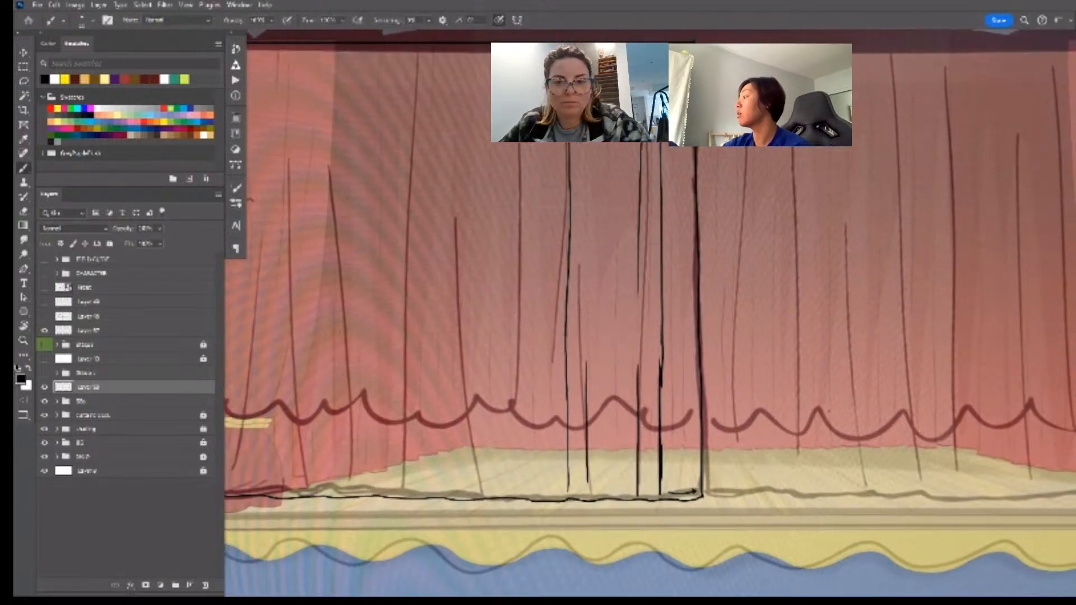
pyautogui.moveTo(612, 141); pyautogui.dragTo(607, 211)
pyautogui.moveTo(608, 256); pyautogui.dragTo(613, 364)
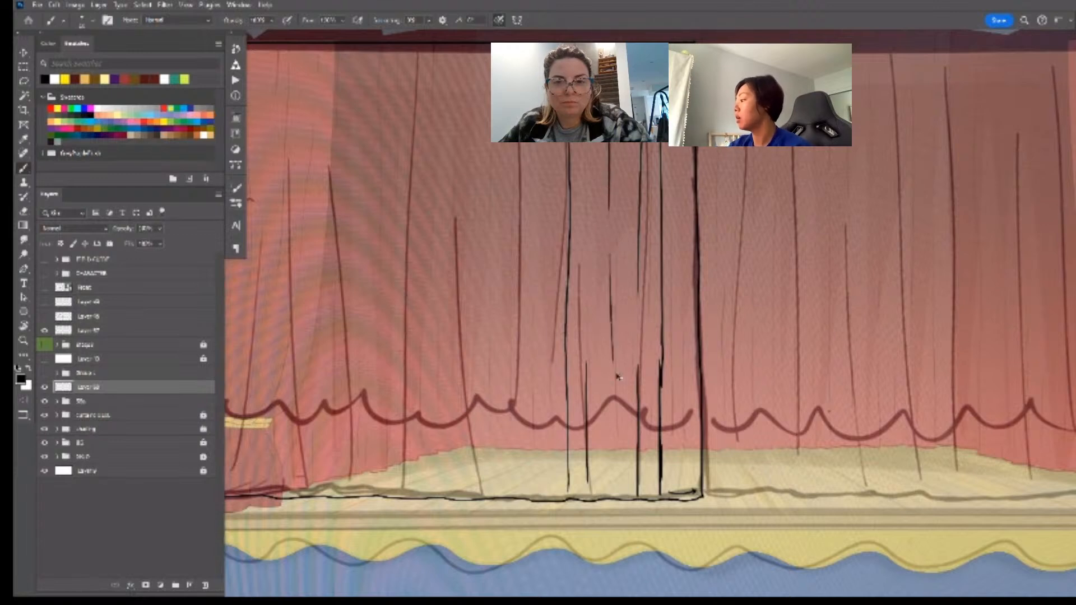
pyautogui.hotkey('ctrl', 'z')
pyautogui.moveTo(612, 308); pyautogui.dragTo(614, 397)
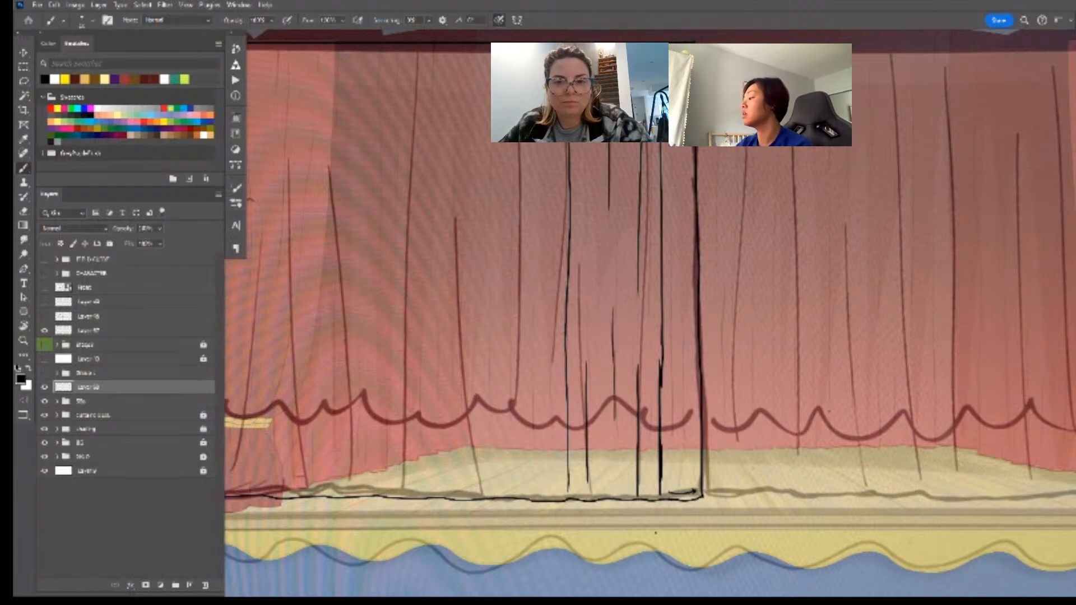
# - Draw another vertical fold line down to the hem outside the outer pair of folds, with a short stub beside its base
pyautogui.press('e')
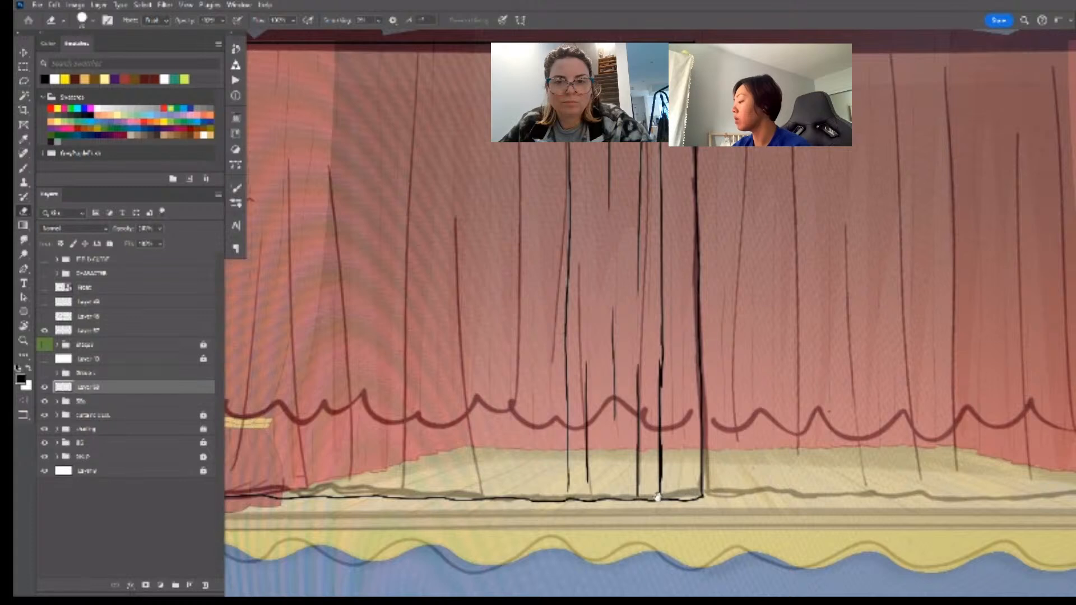
pyautogui.hscroll(-2, 658, 496)
pyautogui.press('b')
pyautogui.moveTo(580, 493); pyautogui.dragTo(579, 343)
pyautogui.hotkey('ctrl', 'z')
pyautogui.moveTo(584, 210); pyautogui.dragTo(586, 441)
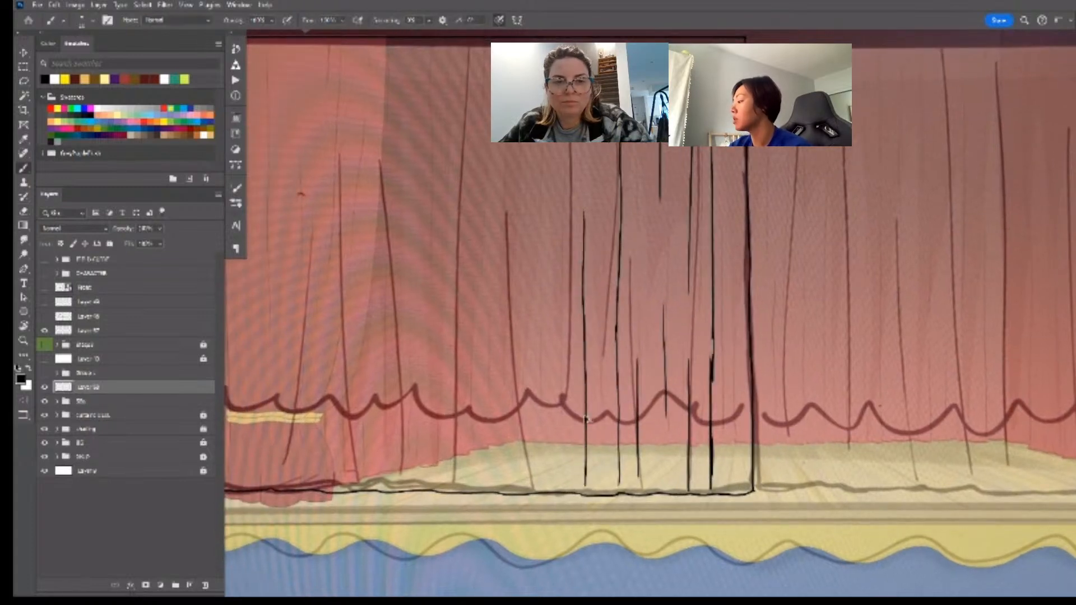
pyautogui.hotkey('ctrl', 'z')
pyautogui.moveTo(582, 246); pyautogui.dragTo(583, 365)
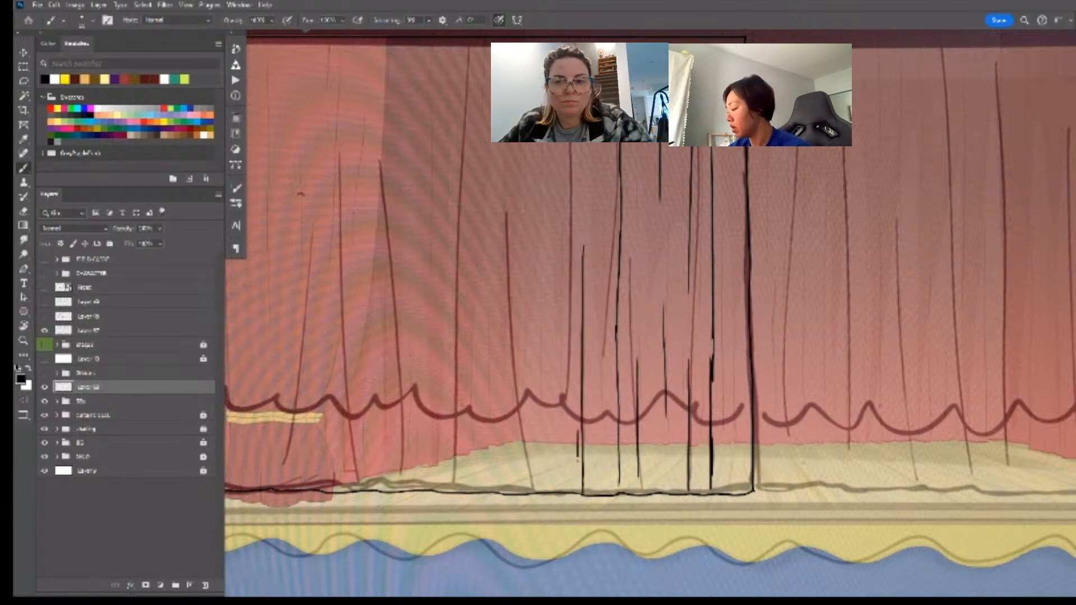
# - Rework the hem where it meets the outermost inked fold into a small step and erase the short stub beside it
pyautogui.scroll(1, 578, 492)
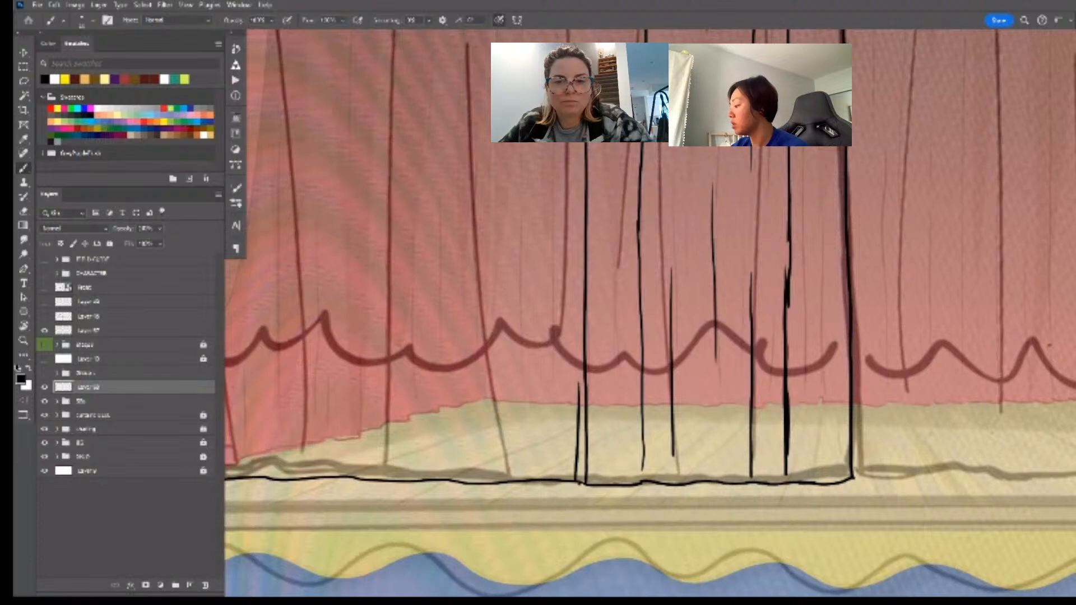
pyautogui.press('e')
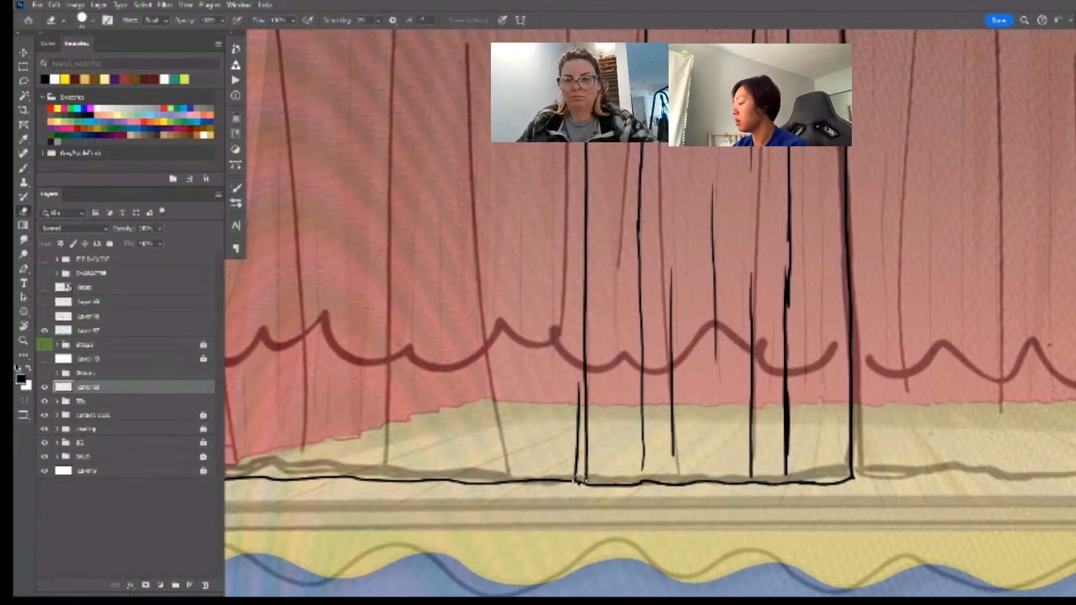
pyautogui.press('b')
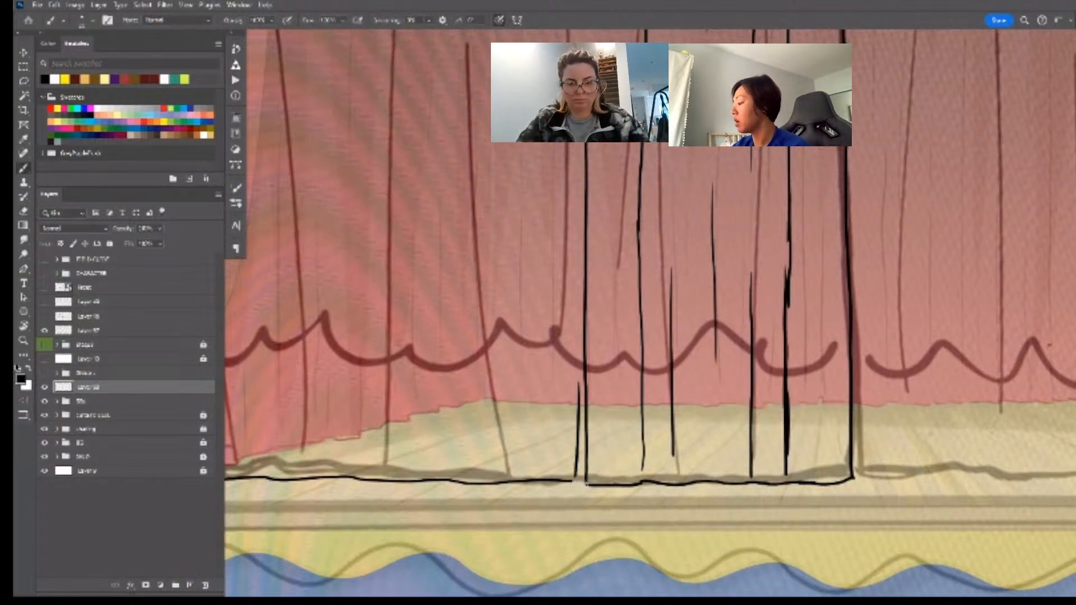
pyautogui.scroll(-2, 621, 480)
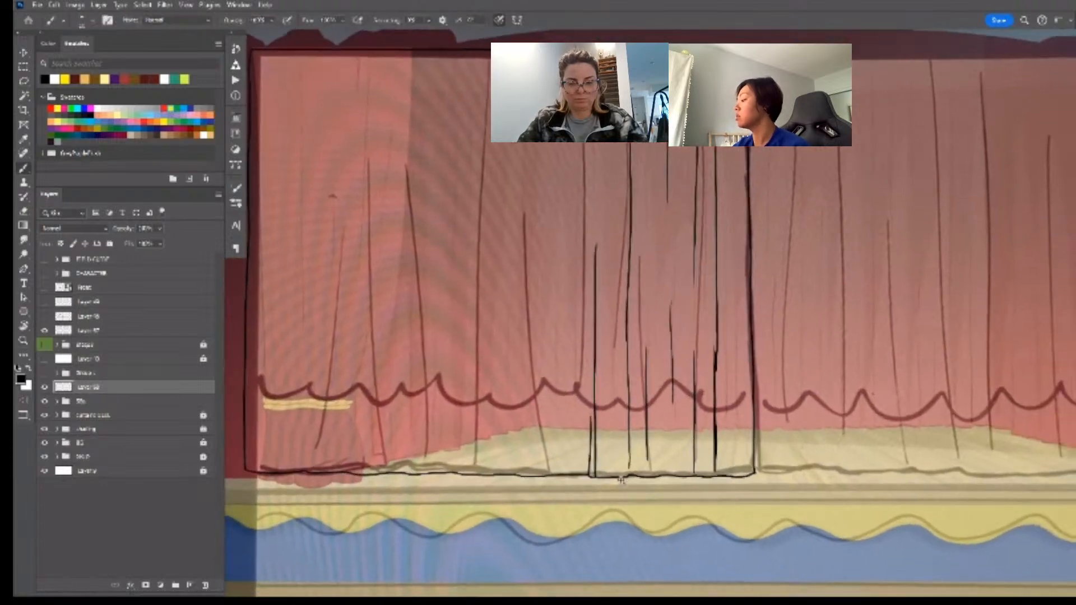
pyautogui.scroll(2, 621, 479)
pyautogui.press('e')
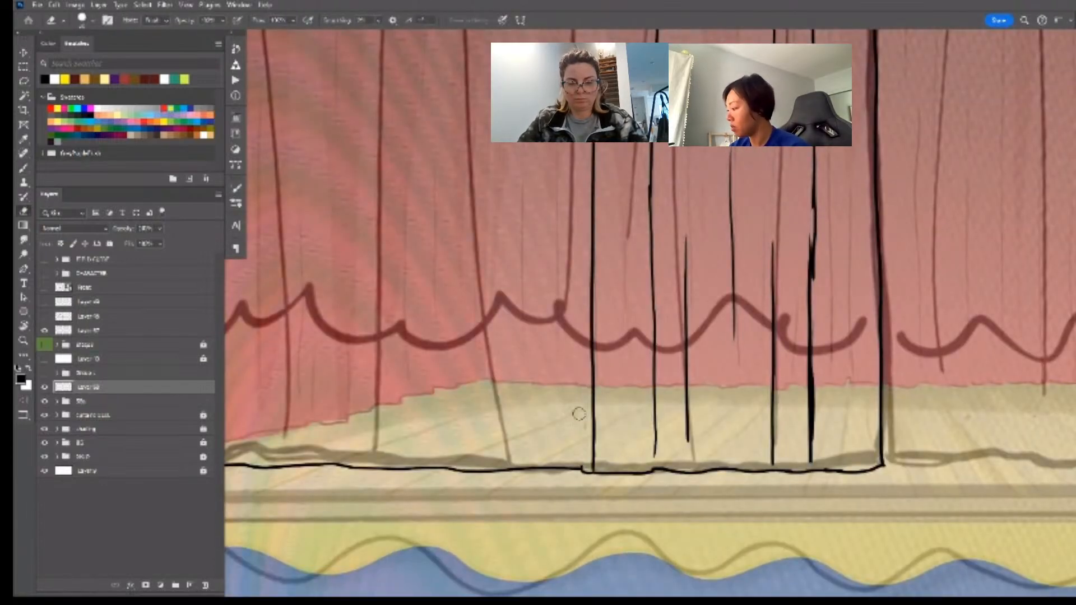
# - Erase the small step in the hem at the outermost inked fold and redraw the hem stretch leading up to it
pyautogui.click(580, 471)
pyautogui.press('b')
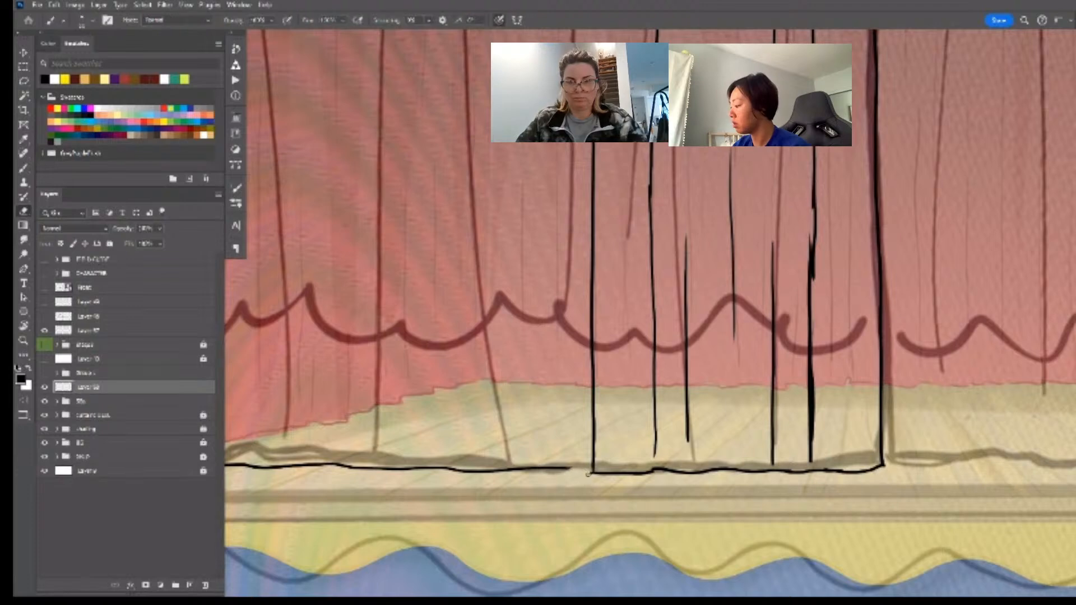
pyautogui.press('e')
pyautogui.press('b')
pyautogui.moveTo(573, 469)
pyautogui.mouseDown()
pyautogui.moveTo(510, 470)
pyautogui.moveTo(522, 469)
pyautogui.mouseUp()
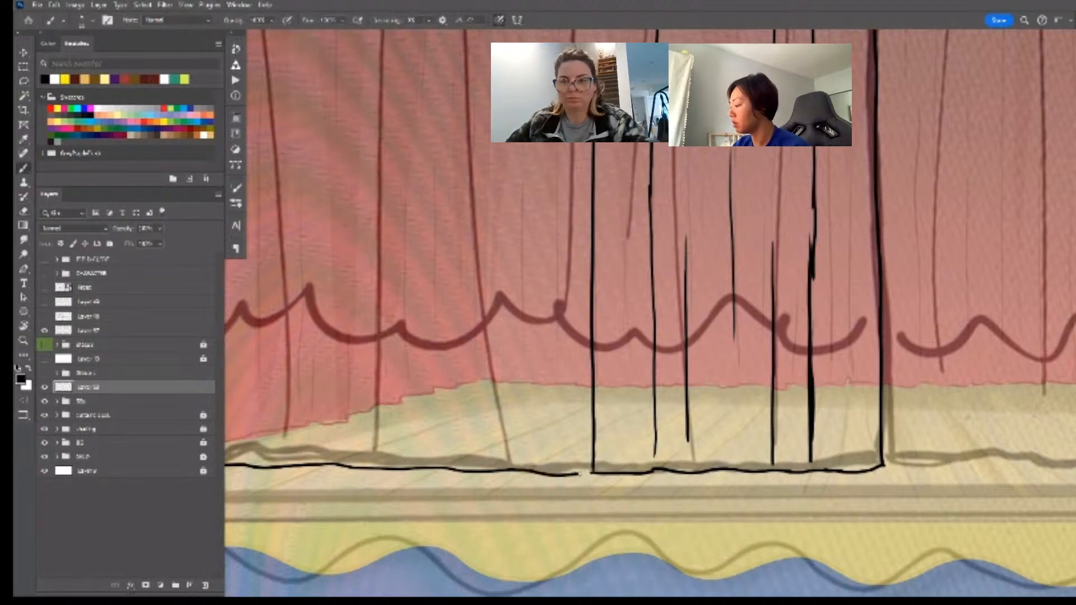
# - Draw a separate upper segment above the outermost inked fold and erase a small gap in the fold nearest the curtain's inner edge
pyautogui.scroll(-2, 612, 506)
pyautogui.scroll(-3, 613, 506)
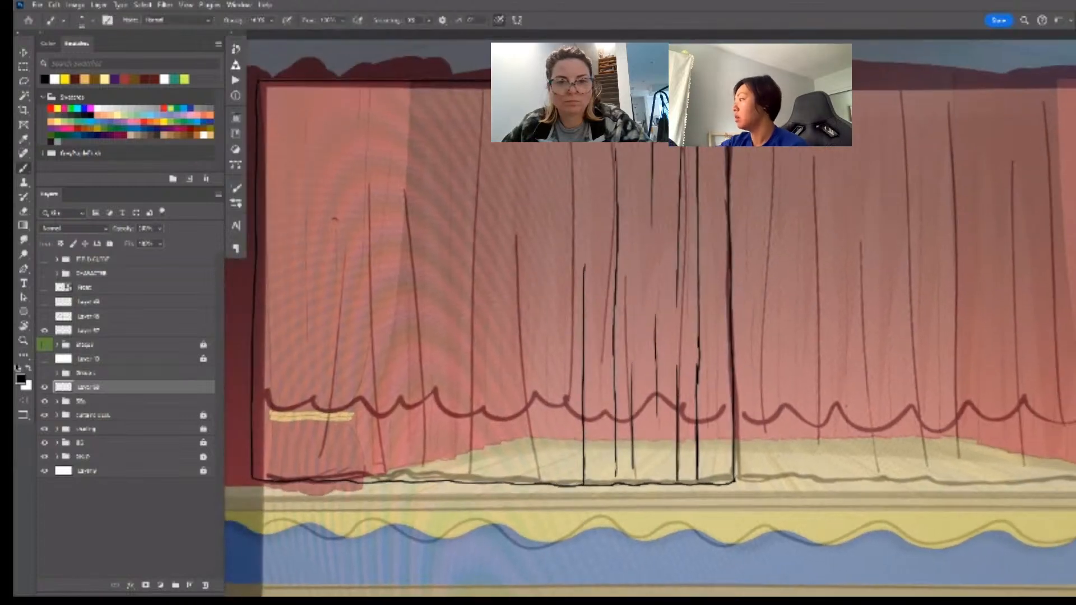
pyautogui.moveTo(589, 142); pyautogui.dragTo(587, 230)
pyautogui.hotkey('ctrl', 'z')
pyautogui.hotkey('ctrl', 'z')
pyautogui.moveTo(585, 142); pyautogui.dragTo(585, 230)
pyautogui.press('e')
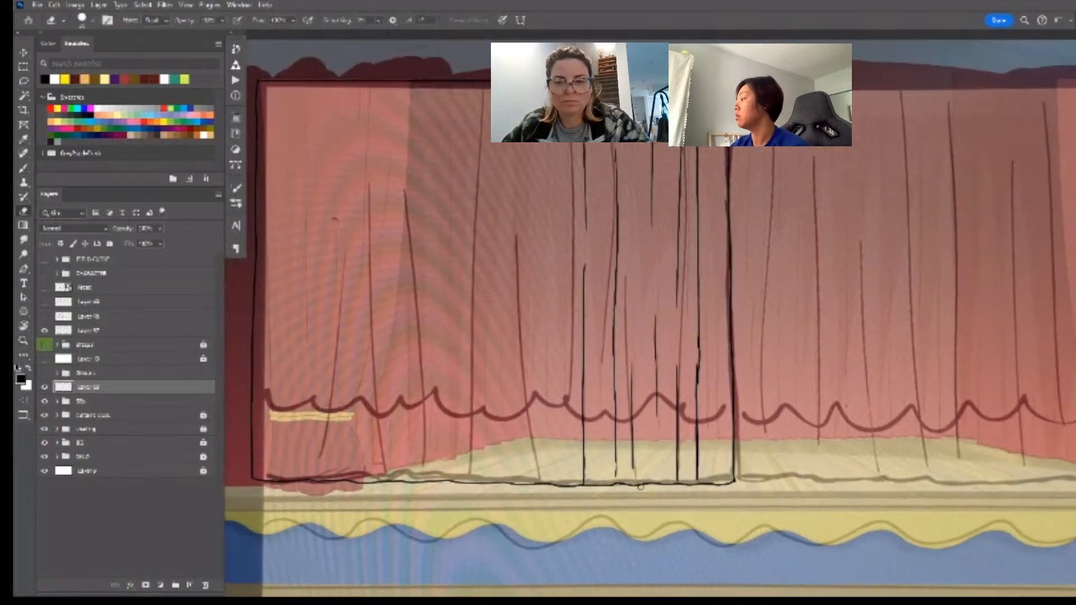
pyautogui.moveTo(703, 340); pyautogui.dragTo(697, 368)
pyautogui.press('b')
# - Draw another long vertical fold down to the hem outside the inked folds, with a shorter line beside its lower half
pyautogui.moveTo(720, 496); pyautogui.dragTo(738, 494)
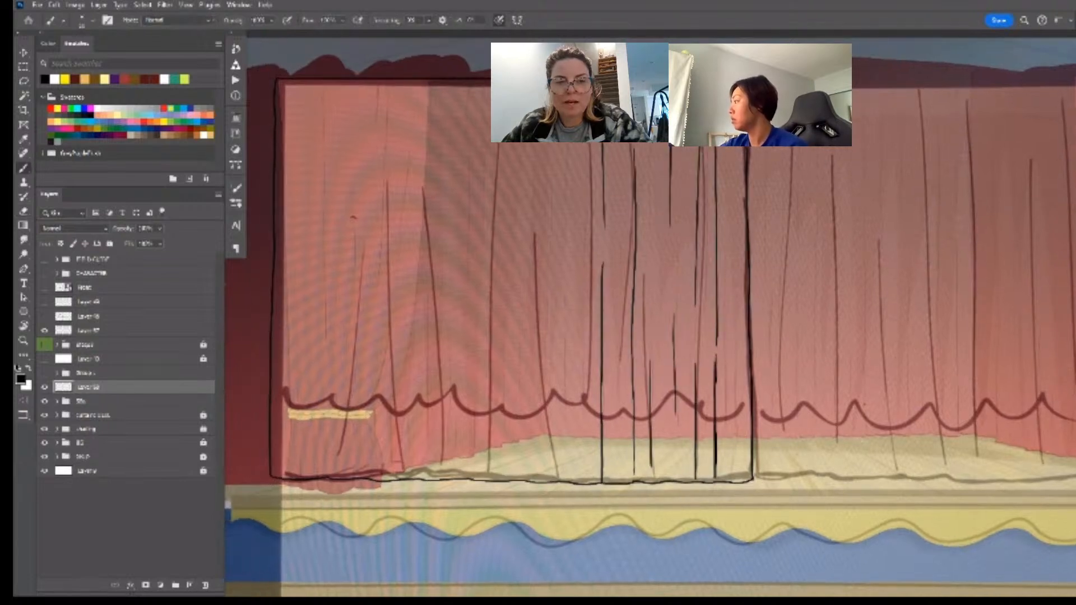
pyautogui.moveTo(752, 201); pyautogui.dragTo(781, 200)
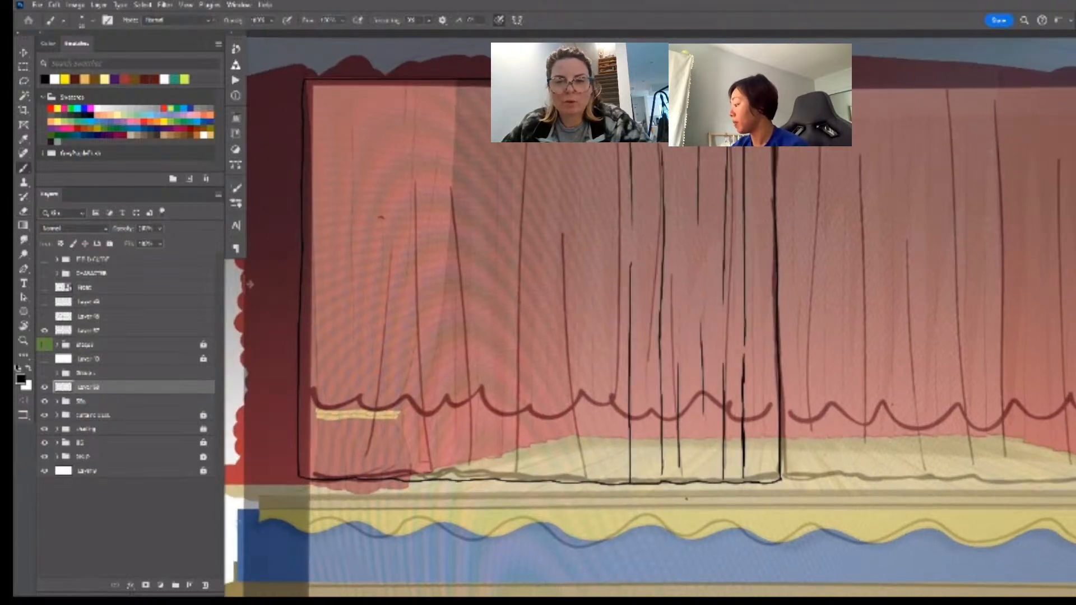
pyautogui.scroll(-2, 679, 504)
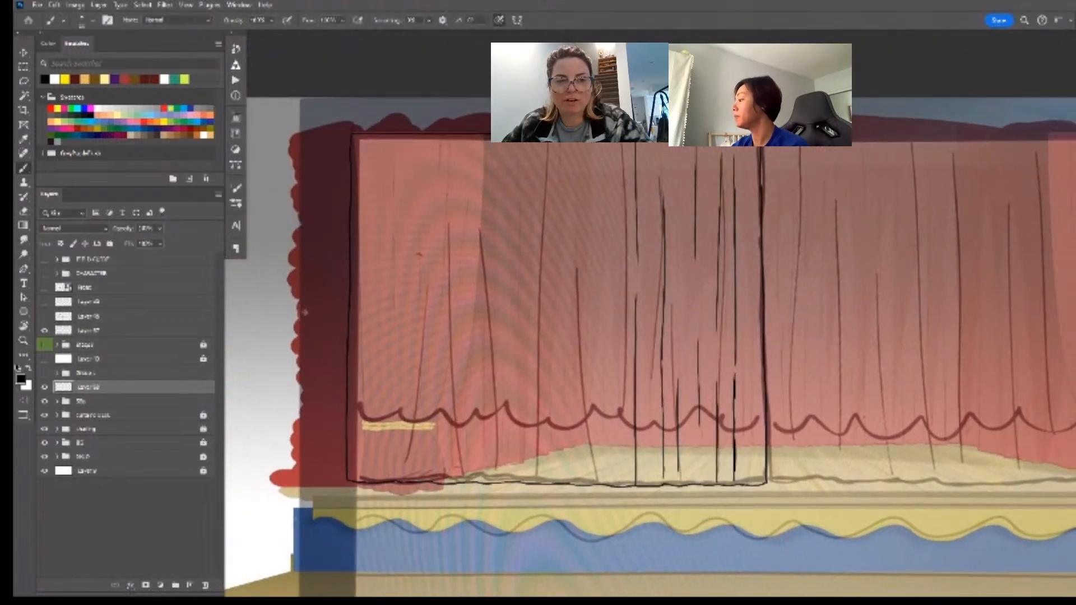
pyautogui.moveTo(584, 162); pyautogui.dragTo(590, 483)
pyautogui.hotkey('ctrl', 'z')
pyautogui.hotkey('ctrl', 'z')
pyautogui.moveTo(595, 427); pyautogui.dragTo(597, 483)
pyautogui.hotkey('ctrl', 'z')
pyautogui.moveTo(598, 375); pyautogui.dragTo(601, 459)
# - Lasso the short line beside the newest long fold and adjust its position
pyautogui.press('l')
pyautogui.moveTo(588, 161)
pyautogui.mouseDown()
pyautogui.moveTo(573, 207)
pyautogui.moveTo(569, 451)
pyautogui.moveTo(595, 489)
pyautogui.moveTo(604, 319)
pyautogui.mouseUp()
pyautogui.moveTo(607, 367); pyautogui.dragTo(615, 365)
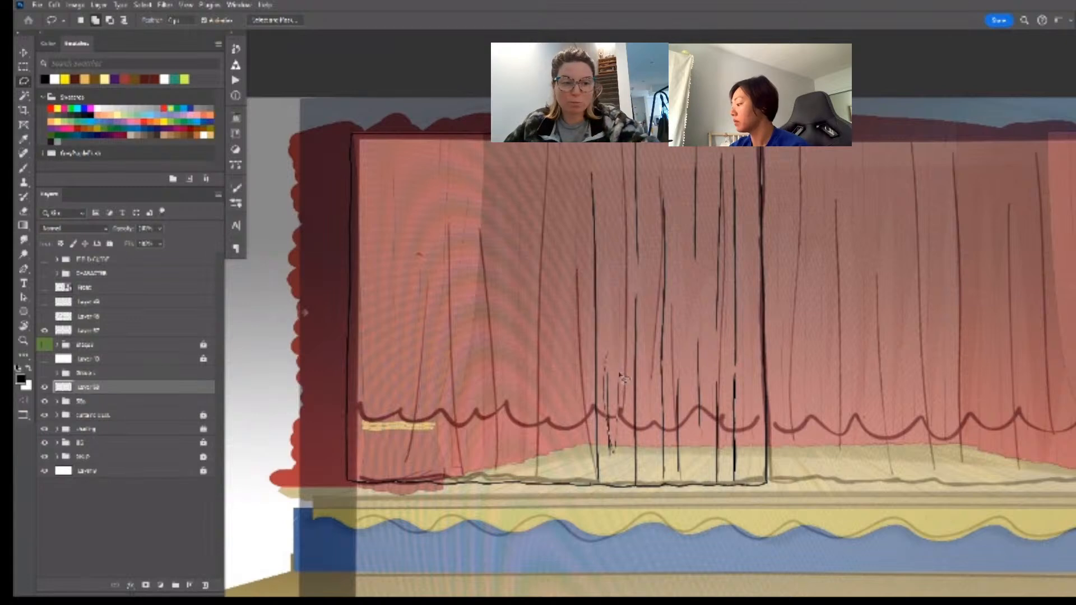
pyautogui.press('e')
pyautogui.press('b')
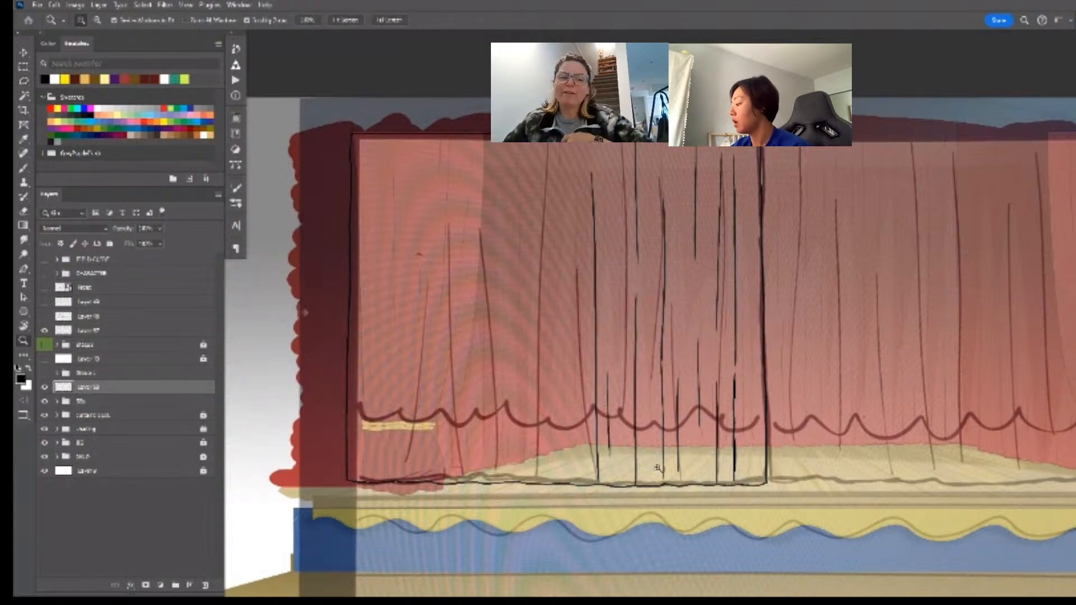
# - Draw the lower segment of the next broken fold outward, running from mid-curtain down to just above the hem
pyautogui.scroll(1, 670, 471)
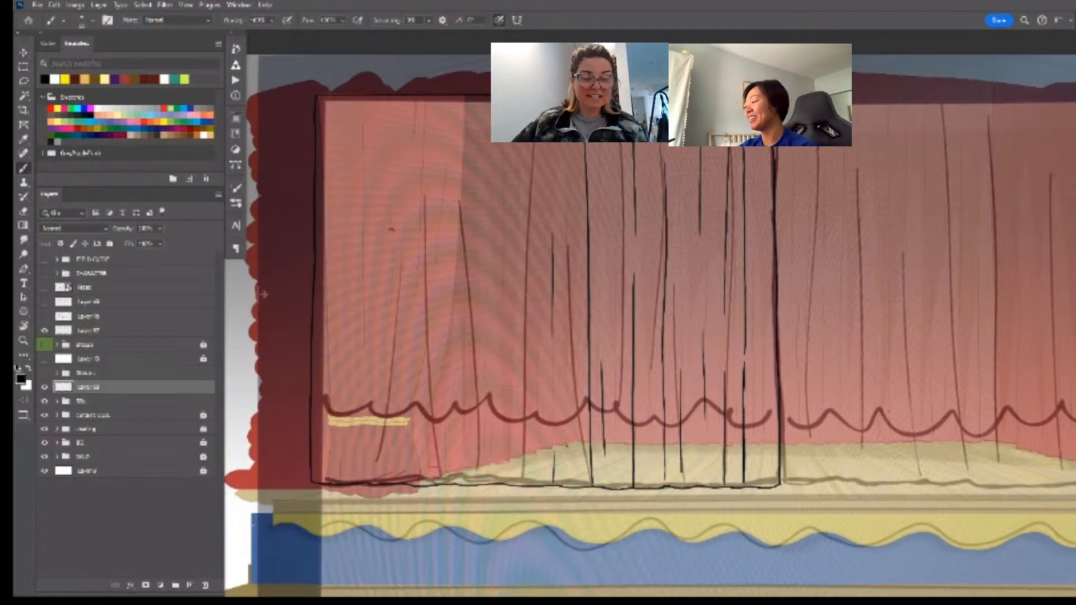
pyautogui.press('e')
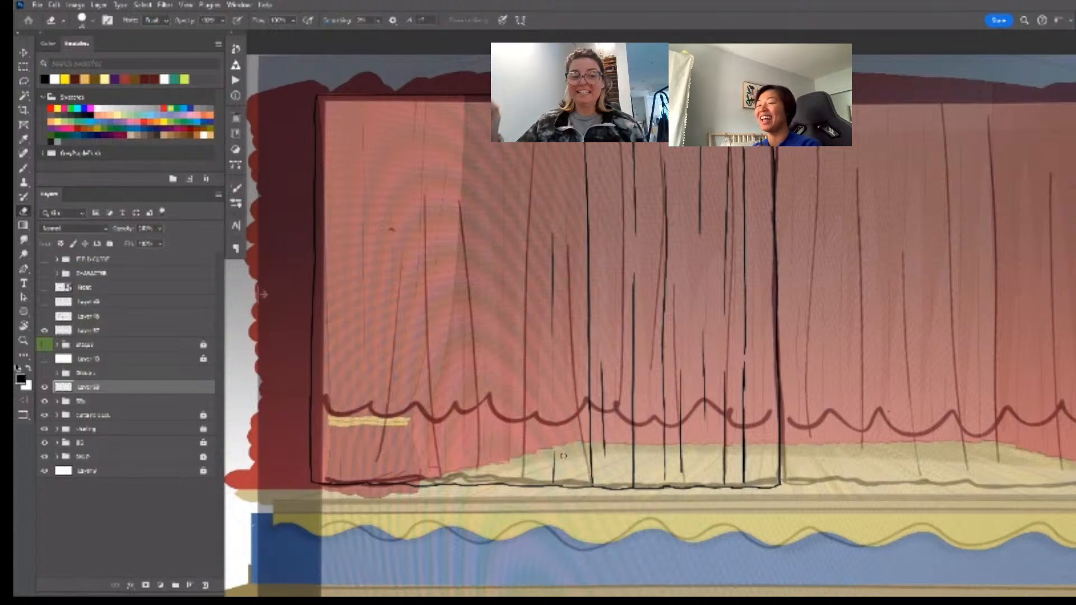
pyautogui.press('b')
pyautogui.moveTo(554, 344); pyautogui.dragTo(552, 480)
pyautogui.press('e')
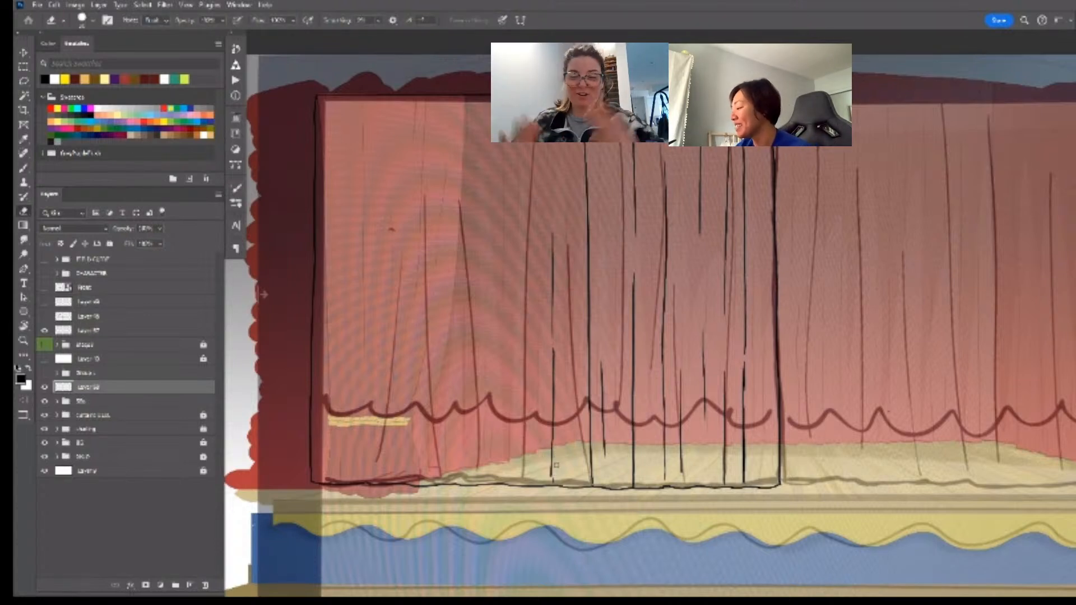
# - Select the broken fold's lower segment and shift it slightly toward the curtain's inner edge with Free Transform
pyautogui.press('l')
pyautogui.moveTo(561, 463)
pyautogui.mouseDown()
pyautogui.moveTo(550, 197)
pyautogui.moveTo(537, 471)
pyautogui.moveTo(554, 484)
pyautogui.mouseUp()
pyautogui.hotkey('ctrl', 't')
pyautogui.press('Return')
pyautogui.press('b')
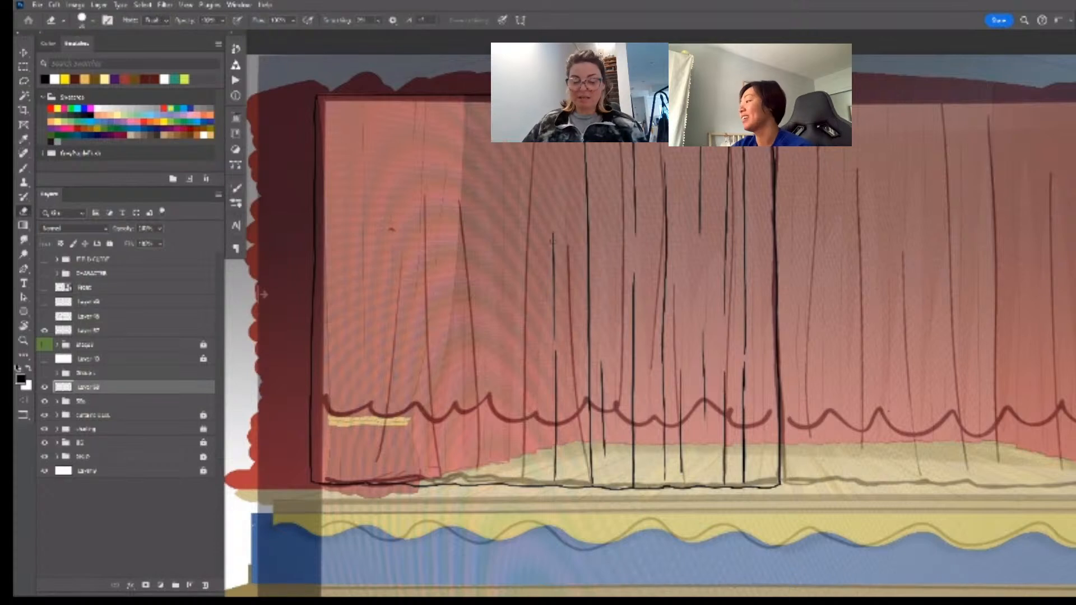
pyautogui.hotkey('ctrl', 'd')
# - Redraw the broken fold's upper segment in line with the lower one and erase the stretch where the two meet
pyautogui.moveTo(555, 350)
pyautogui.mouseDown()
pyautogui.moveTo(554, 198)
pyautogui.moveTo(556, 371)
pyautogui.mouseUp()
pyautogui.hotkey('ctrl', 'z')
pyautogui.hotkey('ctrl', 'z')
pyautogui.hotkey('ctrl', 'z')
pyautogui.moveTo(559, 209); pyautogui.dragTo(557, 343)
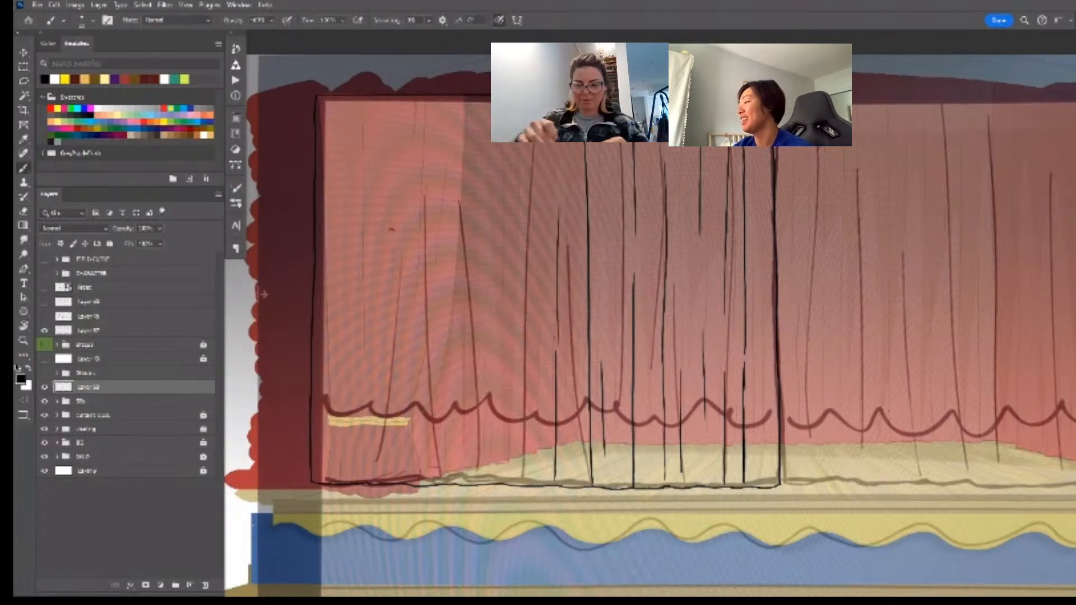
pyautogui.moveTo(557, 304); pyautogui.dragTo(555, 370)
pyautogui.press('e')
pyautogui.moveTo(561, 290)
pyautogui.mouseDown()
pyautogui.moveTo(559, 236)
pyautogui.moveTo(555, 367)
pyautogui.mouseUp()
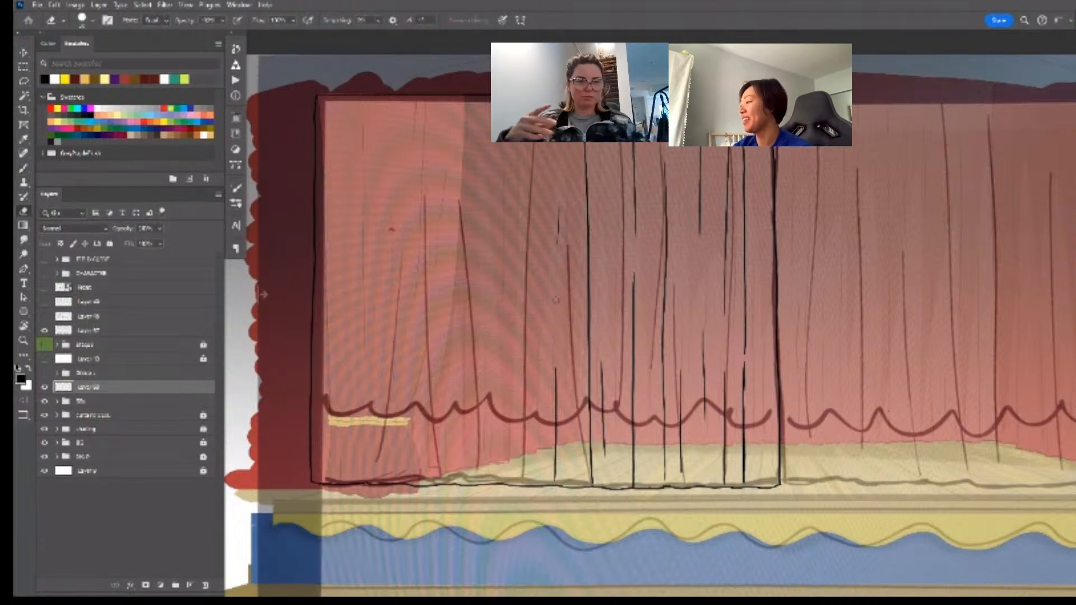
# - Redraw the fold's upper part as one stroke that joins the lower segment, with a thicker middle
pyautogui.press('b')
pyautogui.moveTo(559, 219); pyautogui.dragTo(558, 347)
pyautogui.hotkey('ctrl', 'z')
pyautogui.hotkey('ctrl', 'z')
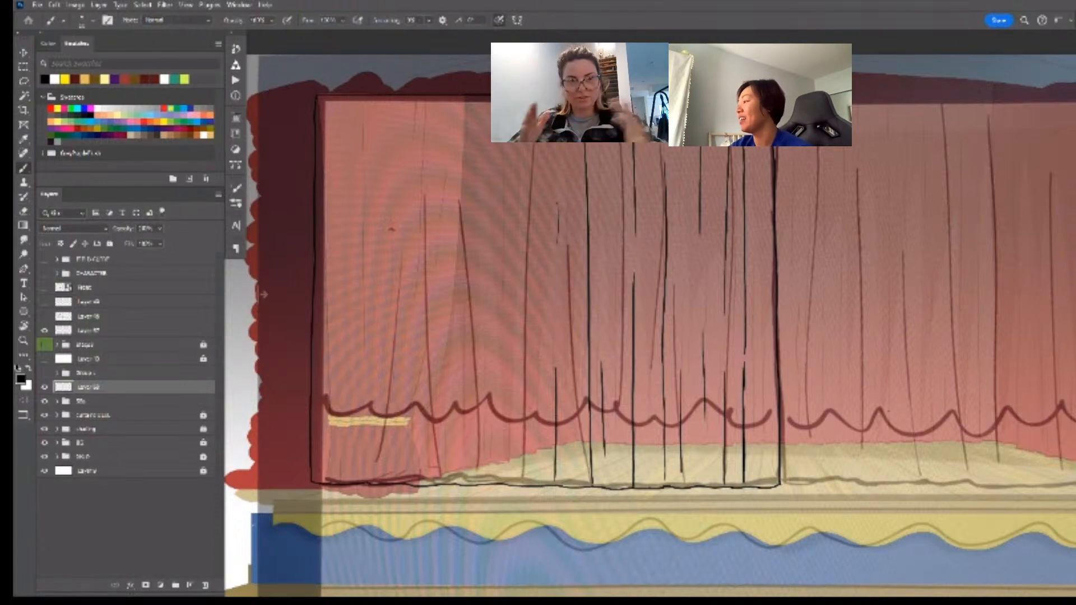
pyautogui.moveTo(558, 206); pyautogui.dragTo(554, 368)
pyautogui.hotkey('ctrl', 'z')
pyautogui.hotkey('ctrl', 'z')
pyautogui.moveTo(559, 208); pyautogui.dragTo(555, 356)
pyautogui.press('e')
pyautogui.press('b')
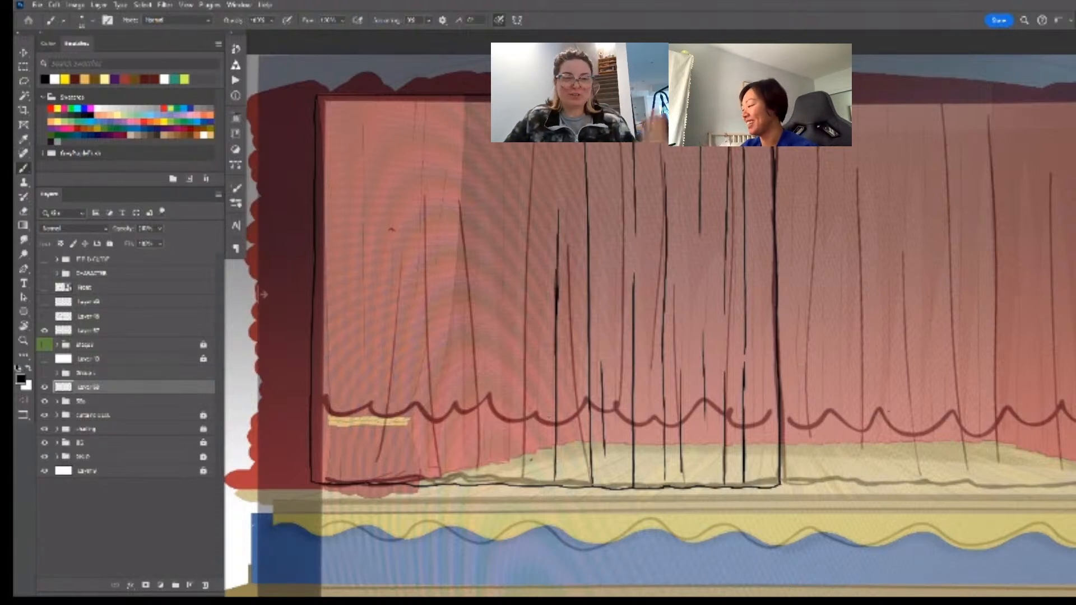
# - Draw the next long fold outward down to the hem and add a short stub beside its base
pyautogui.press('ctrl')
pyautogui.press('ctrl')
pyautogui.moveTo(506, 479); pyautogui.dragTo(512, 363)
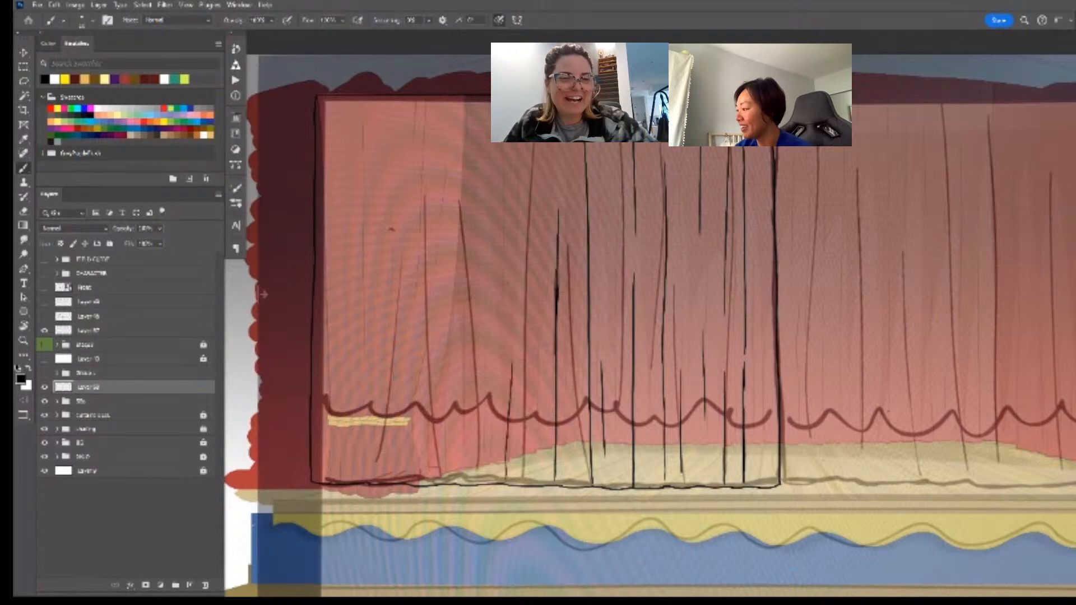
pyautogui.hotkey('ctrl', 'z')
pyautogui.moveTo(504, 227); pyautogui.dragTo(502, 346)
pyautogui.hotkey('ctrl', 'z')
pyautogui.moveTo(510, 182); pyautogui.dragTo(506, 481)
pyautogui.moveTo(501, 396); pyautogui.dragTo(494, 472)
pyautogui.hotkey('ctrl', 'z')
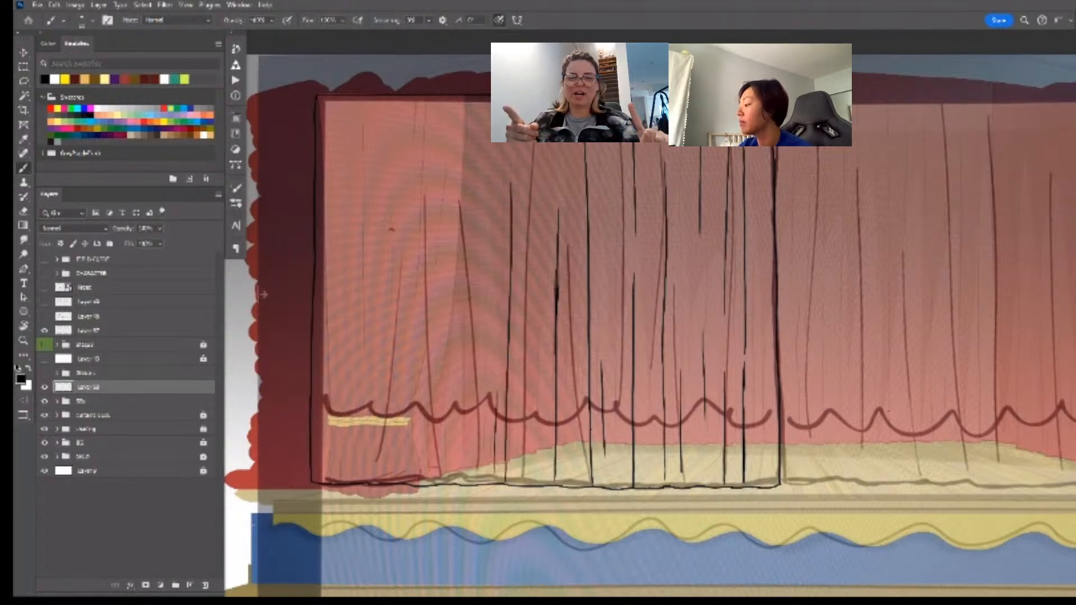
pyautogui.hotkey('ctrl', 'z')
pyautogui.moveTo(496, 416); pyautogui.dragTo(494, 479)
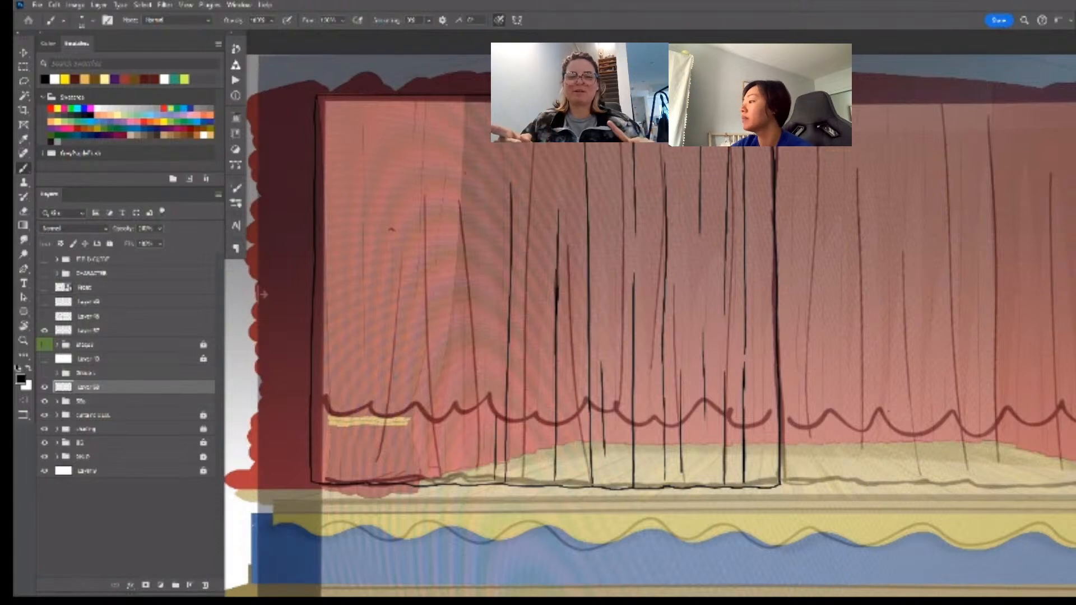
# - Draw another long fold farther outward and add short offset strokes above it at the curtain's top edge
pyautogui.moveTo(439, 148)
pyautogui.mouseDown()
pyautogui.moveTo(449, 446)
pyautogui.moveTo(461, 148)
pyautogui.mouseUp()
pyautogui.hotkey('ctrl', 'z')
pyautogui.moveTo(469, 95); pyautogui.dragTo(474, 134)
pyautogui.hotkey('ctrl', 'z')
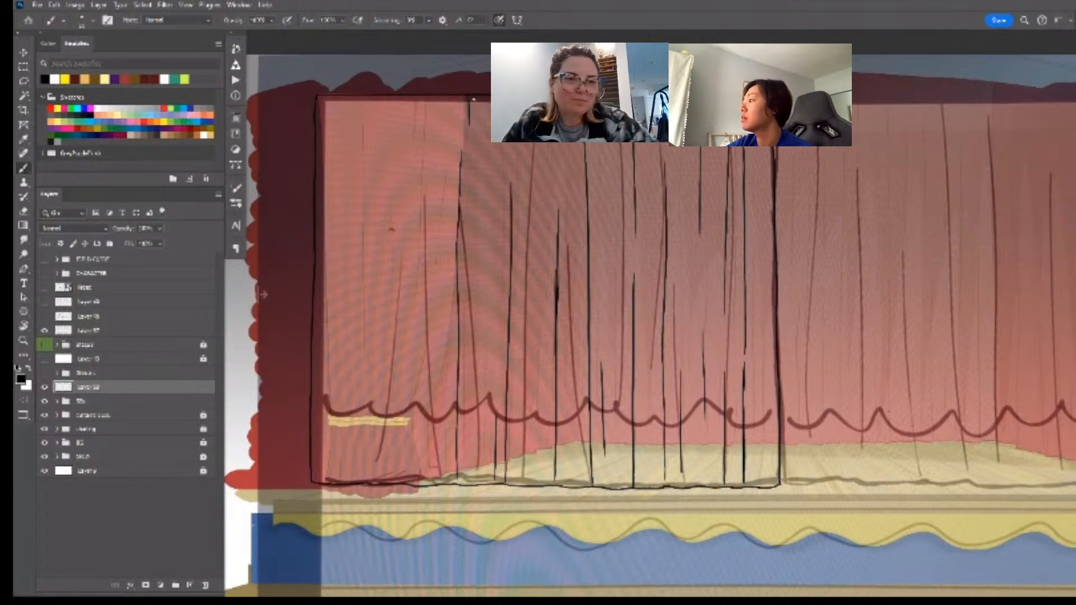
pyautogui.moveTo(473, 99); pyautogui.dragTo(472, 121)
# - Draw the next fold outward down to the hem and trim its upper end with the Eraser
pyautogui.moveTo(408, 481); pyautogui.dragTo(410, 311)
pyautogui.hotkey('ctrl', 'z')
pyautogui.moveTo(401, 153); pyautogui.dragTo(399, 307)
pyautogui.hotkey('ctrl', 'z')
pyautogui.moveTo(405, 180); pyautogui.dragTo(402, 482)
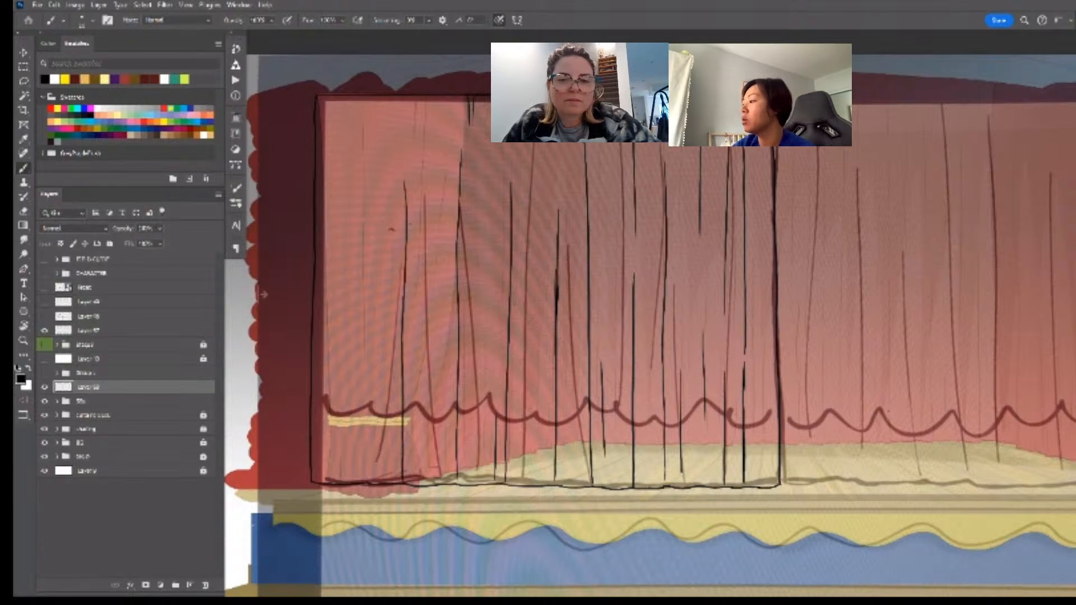
pyautogui.press('e')
pyautogui.moveTo(404, 177); pyautogui.dragTo(406, 256)
pyautogui.press('b')
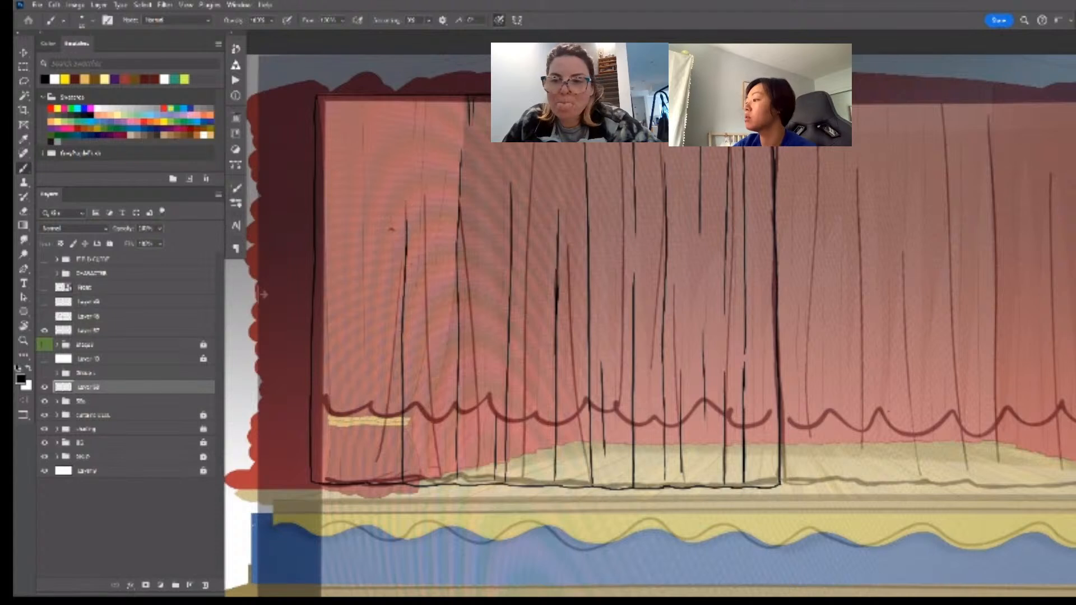
pyautogui.press('e')
pyautogui.moveTo(407, 203); pyautogui.dragTo(403, 269)
pyautogui.press('b')
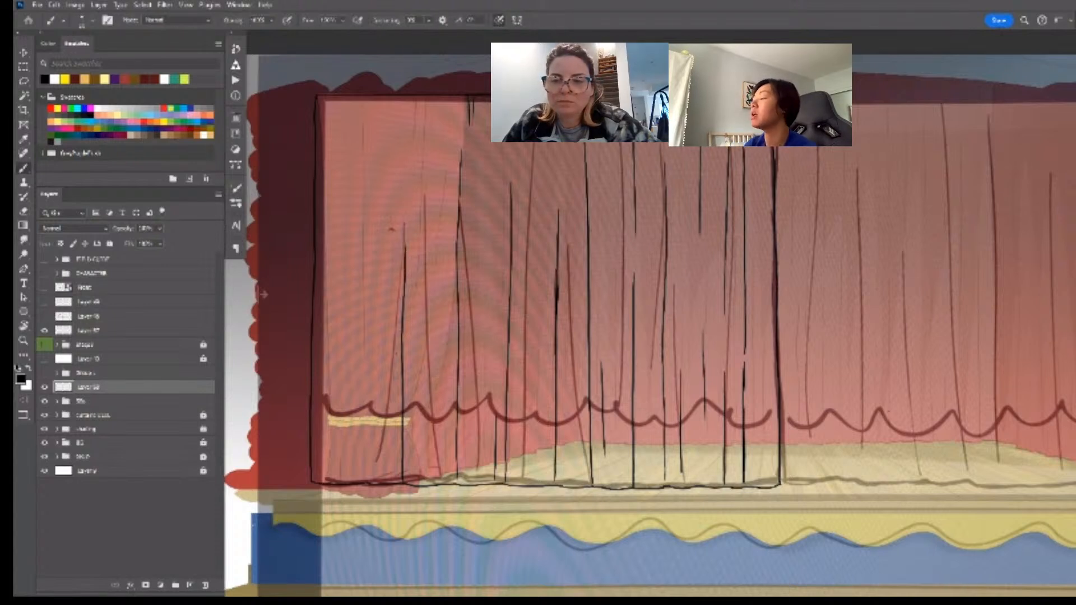
# - Draw a separate segment from the curtain's top edge above the trimmed fold, leaving a gap between them
pyautogui.hotkey('ctrl', 'z')
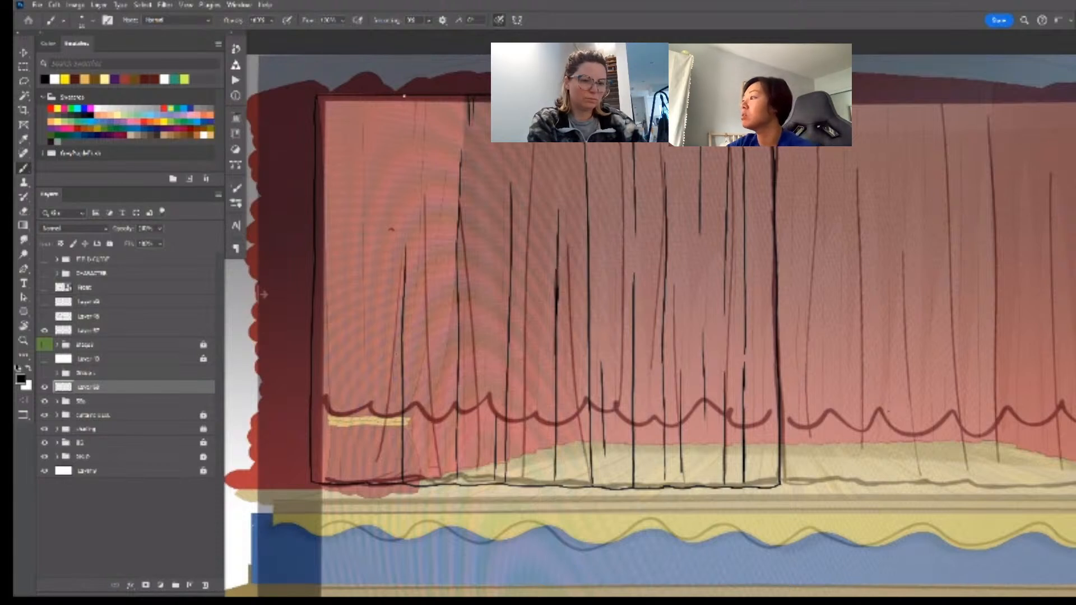
pyautogui.hotkey('ctrl', 'z')
pyautogui.moveTo(404, 96); pyautogui.dragTo(404, 179)
pyautogui.moveTo(406, 146); pyautogui.dragTo(406, 189)
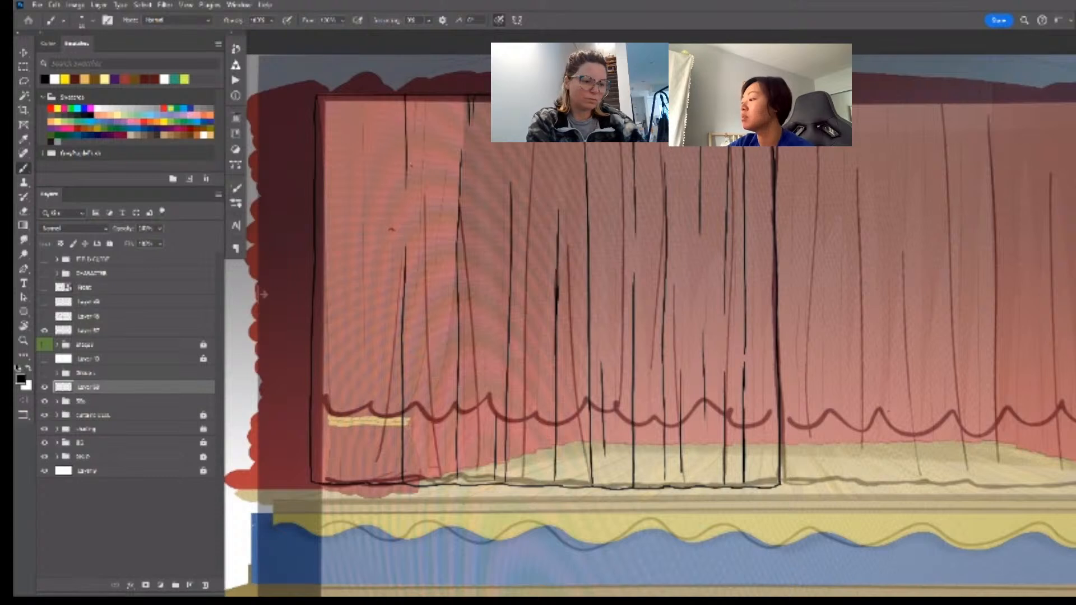
# - Draw a long vertical fold near the curtain's outer edge, with a short line beside its base
pyautogui.moveTo(367, 478); pyautogui.dragTo(370, 361)
pyautogui.hotkey('ctrl', 'z')
pyautogui.moveTo(368, 150); pyautogui.dragTo(371, 240)
pyautogui.hotkey('ctrl', 'z')
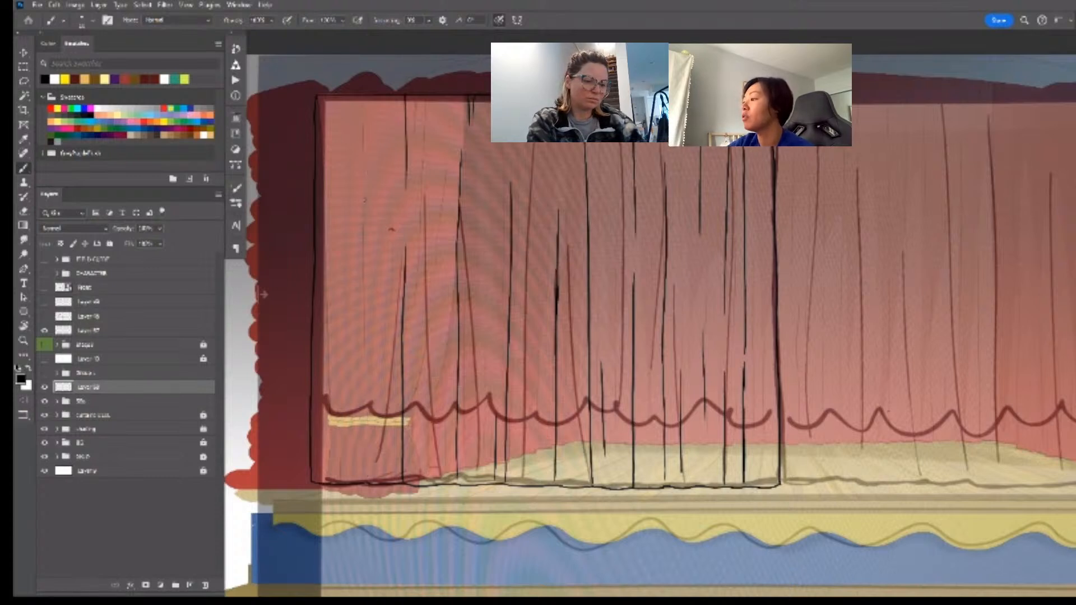
pyautogui.moveTo(367, 202)
pyautogui.mouseDown()
pyautogui.moveTo(367, 476)
pyautogui.moveTo(363, 410)
pyautogui.mouseUp()
pyautogui.hotkey('ctrl', 'z')
pyautogui.hotkey('ctrl', 'z')
pyautogui.moveTo(363, 326); pyautogui.dragTo(364, 471)
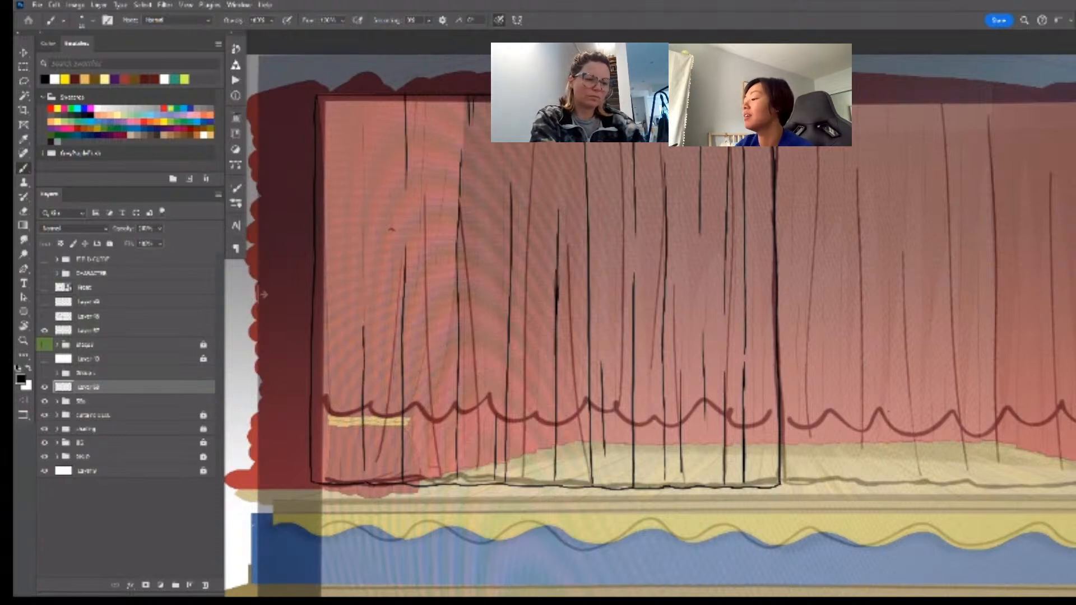
pyautogui.hotkey('ctrl', 'z')
pyautogui.moveTo(367, 149); pyautogui.dragTo(367, 348)
pyautogui.hotkey('ctrl', 'z')
pyautogui.moveTo(365, 180); pyautogui.dragTo(367, 469)
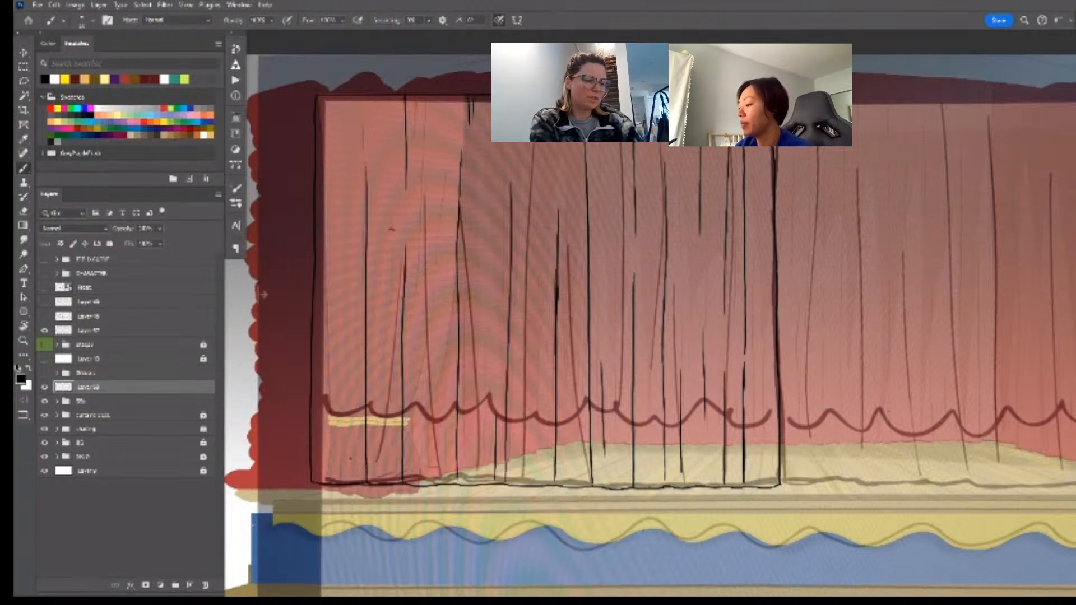
pyautogui.moveTo(353, 405); pyautogui.dragTo(353, 474)
# - Enlarge the eraser and rework the hem line below the folds near the curtain's inner edge
pyautogui.press('z')
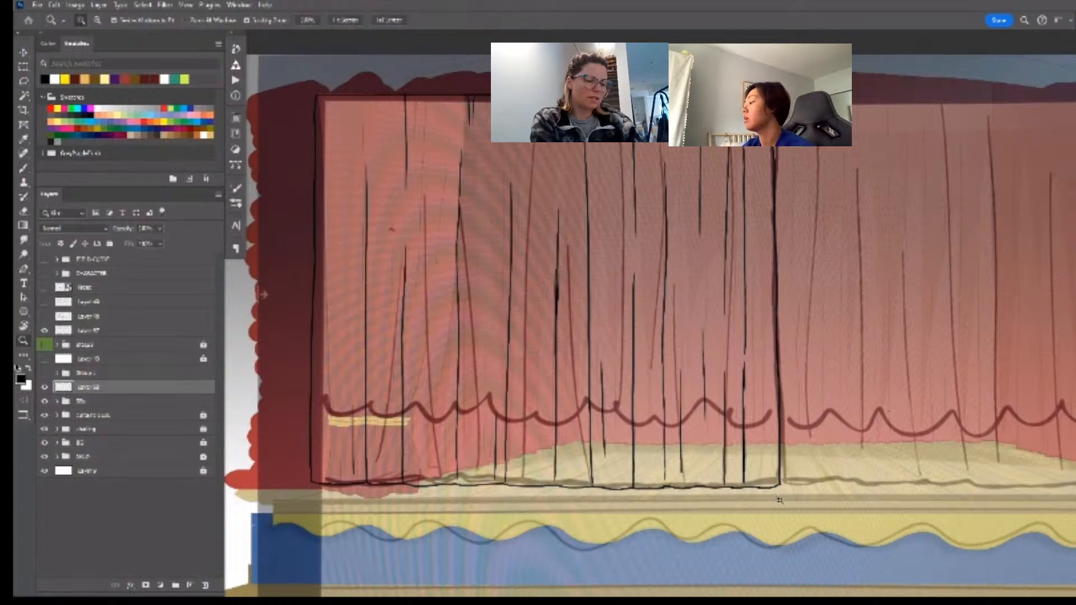
pyautogui.moveTo(779, 497); pyautogui.dragTo(799, 498)
pyautogui.press('e')
pyautogui.press(']')
pyautogui.press(']')
pyautogui.press(']')
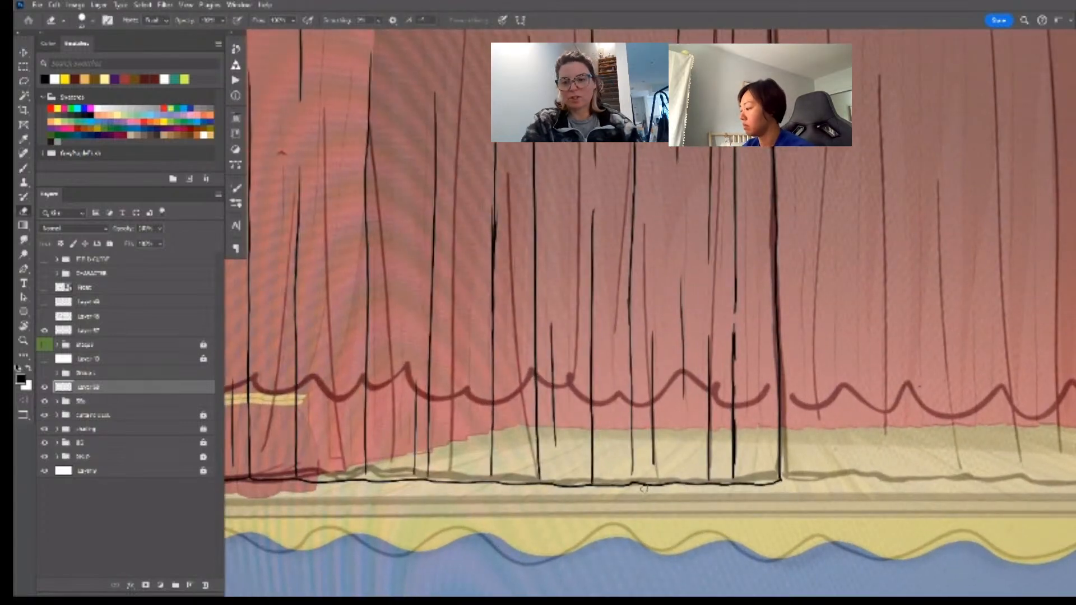
pyautogui.moveTo(634, 484)
pyautogui.mouseDown()
pyautogui.moveTo(692, 486)
pyautogui.moveTo(599, 487)
pyautogui.moveTo(700, 486)
pyautogui.mouseUp()
pyautogui.press('b')
pyautogui.hotkey('ctrl', 'z')
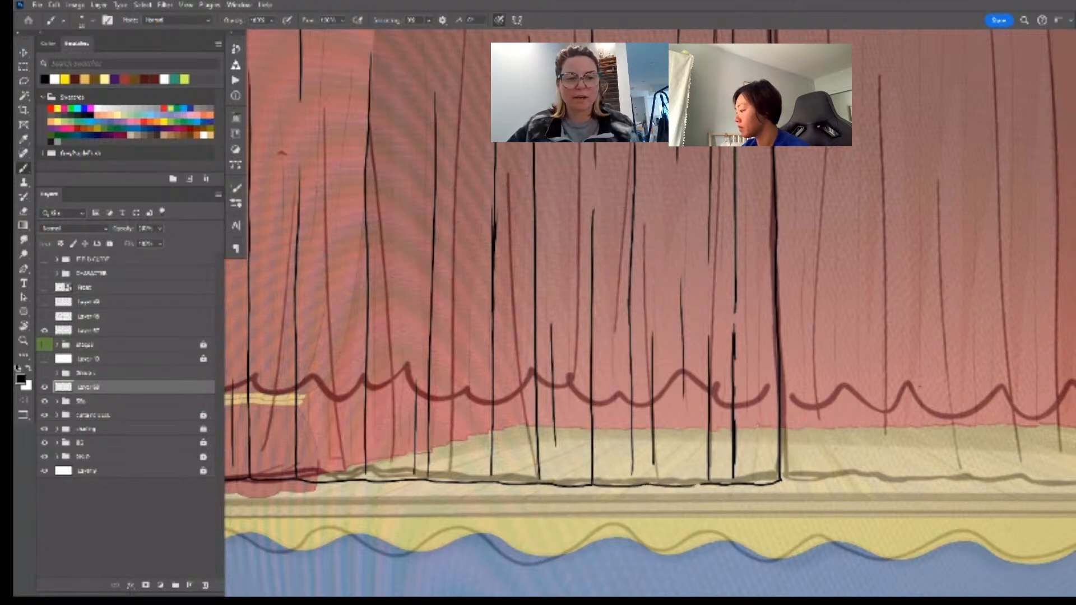
# - Lasso the long broken fold and its short companion line, move them toward the curtain's inner edge, and deselect
pyautogui.scroll(-3, 707, 502)
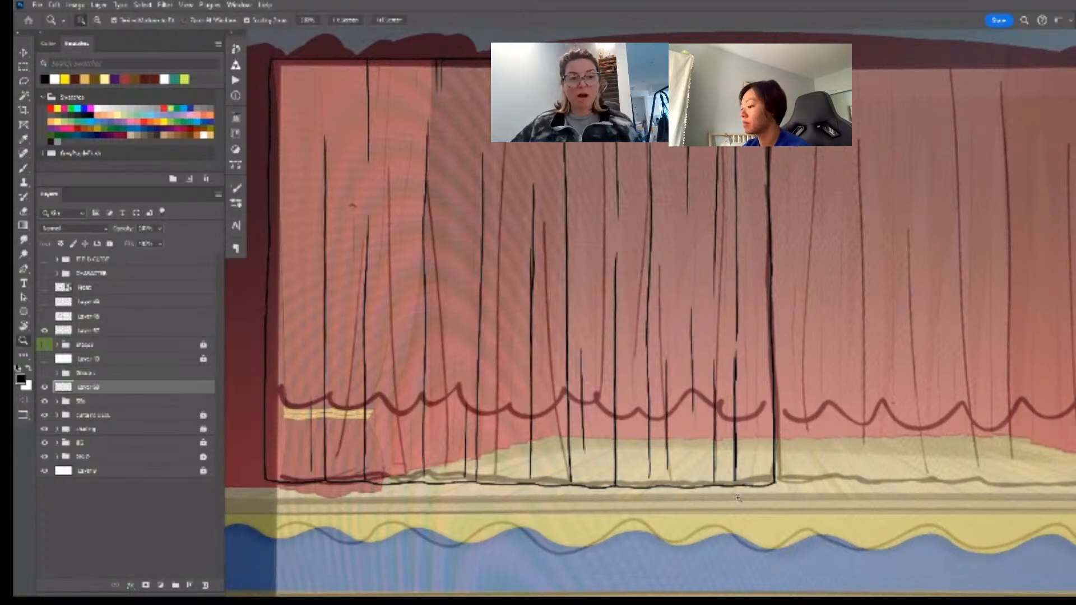
pyautogui.hscroll(1, 708, 502)
pyautogui.press('l')
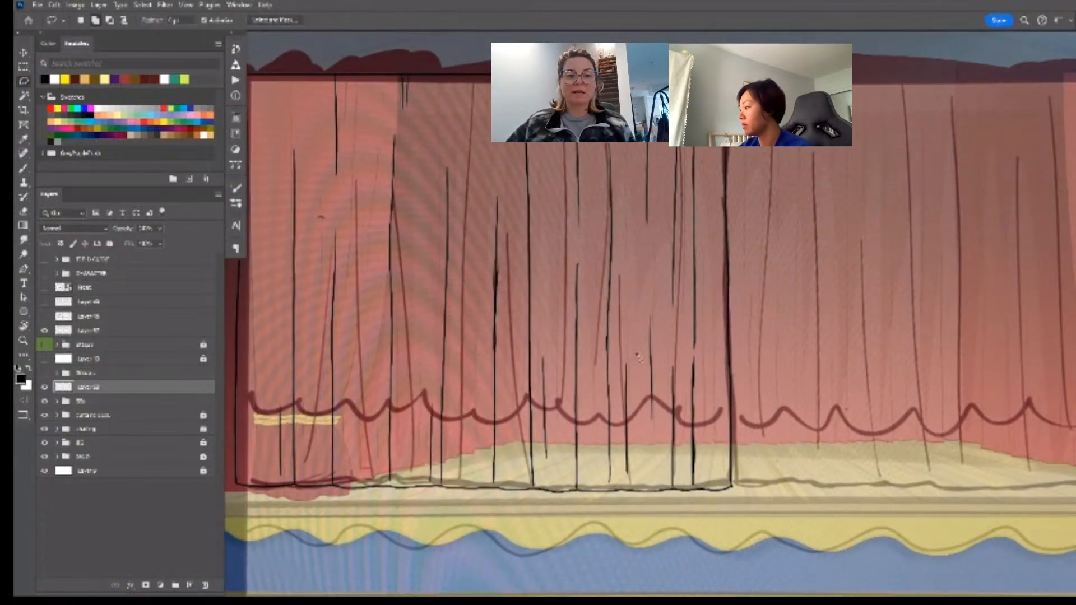
pyautogui.moveTo(637, 355); pyautogui.dragTo(628, 352)
pyautogui.moveTo(620, 145)
pyautogui.mouseDown()
pyautogui.moveTo(597, 229)
pyautogui.moveTo(597, 478)
pyautogui.moveTo(612, 490)
pyautogui.moveTo(639, 456)
pyautogui.mouseUp()
pyautogui.hotkey('ctrl', 'd')
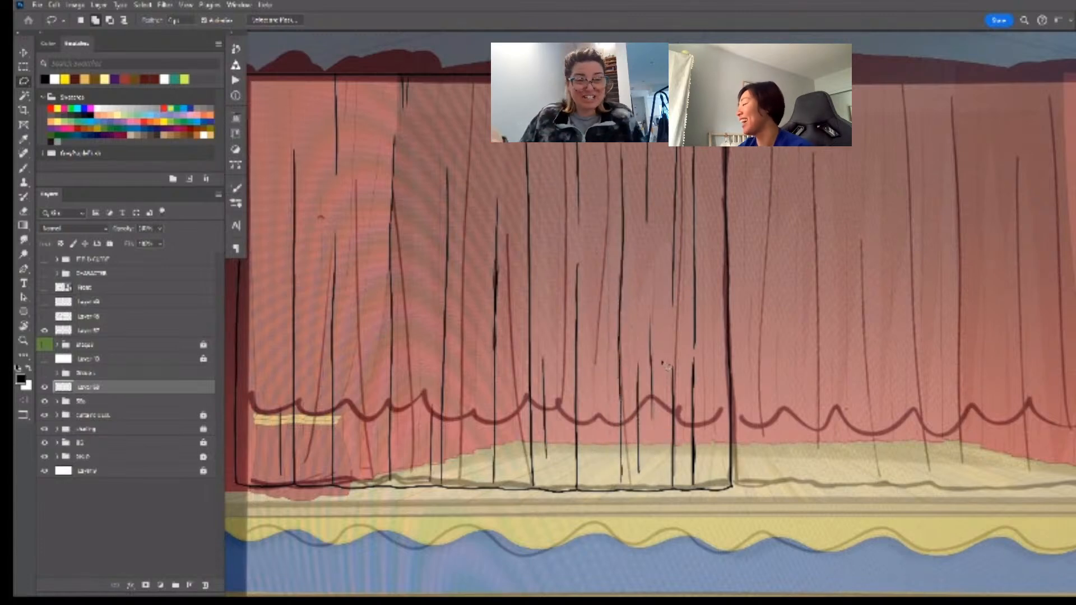
# - Erase the lower part of the long fold nearest the curtain's inner edge, leaving only its upper segment
pyautogui.hotkey('ctrl', 'space')
pyautogui.moveTo(659, 331); pyautogui.dragTo(637, 344)
pyautogui.hotkey('ctrl', 'space')
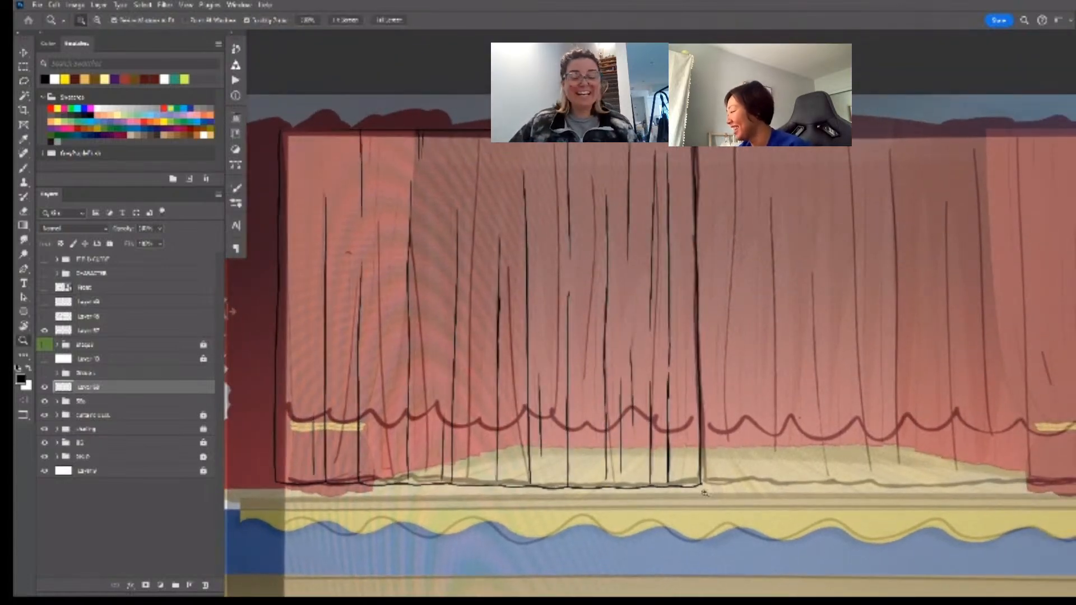
pyautogui.moveTo(704, 491); pyautogui.dragTo(720, 491)
pyautogui.press('e')
pyautogui.moveTo(664, 340)
pyautogui.mouseDown()
pyautogui.moveTo(668, 470)
pyautogui.moveTo(662, 306)
pyautogui.mouseUp()
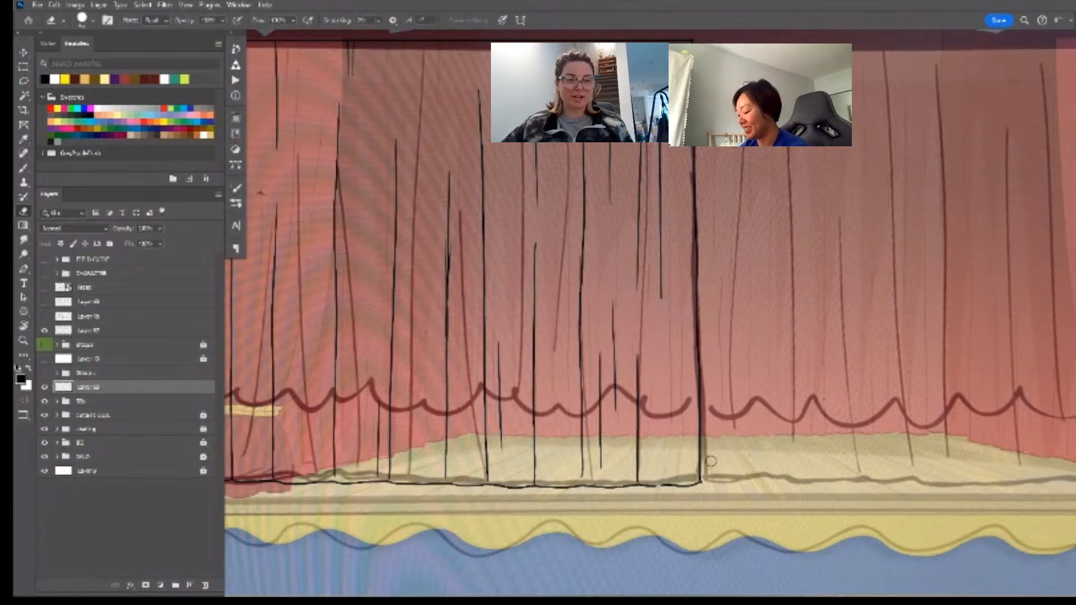
# - Erase the rough spot in the hem near the curtain's inner corner and redraw the line across the gap
pyautogui.press('l')
pyautogui.press('e')
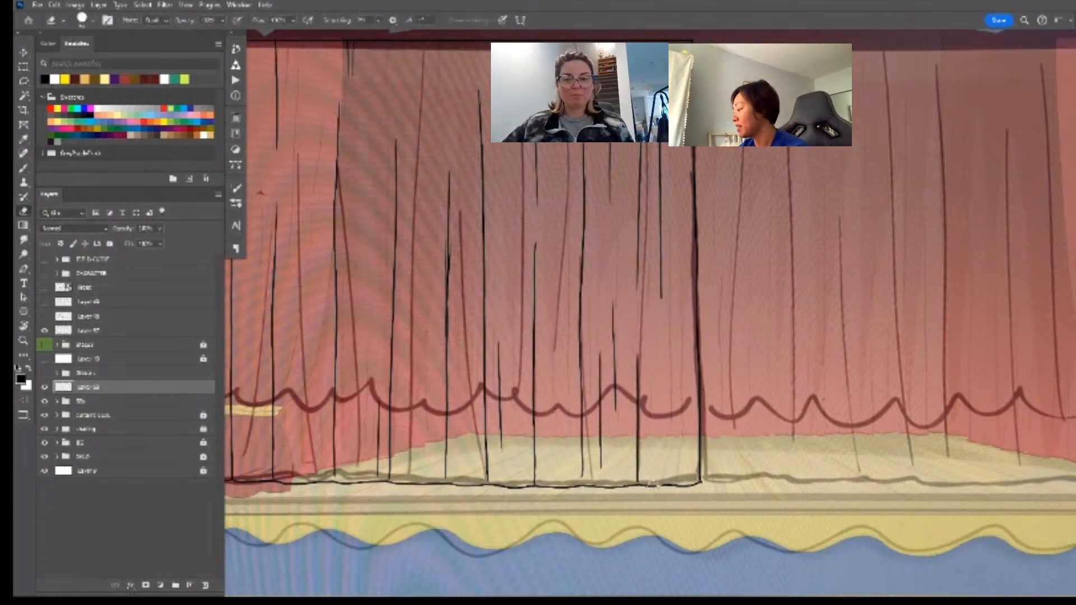
pyautogui.press('b')
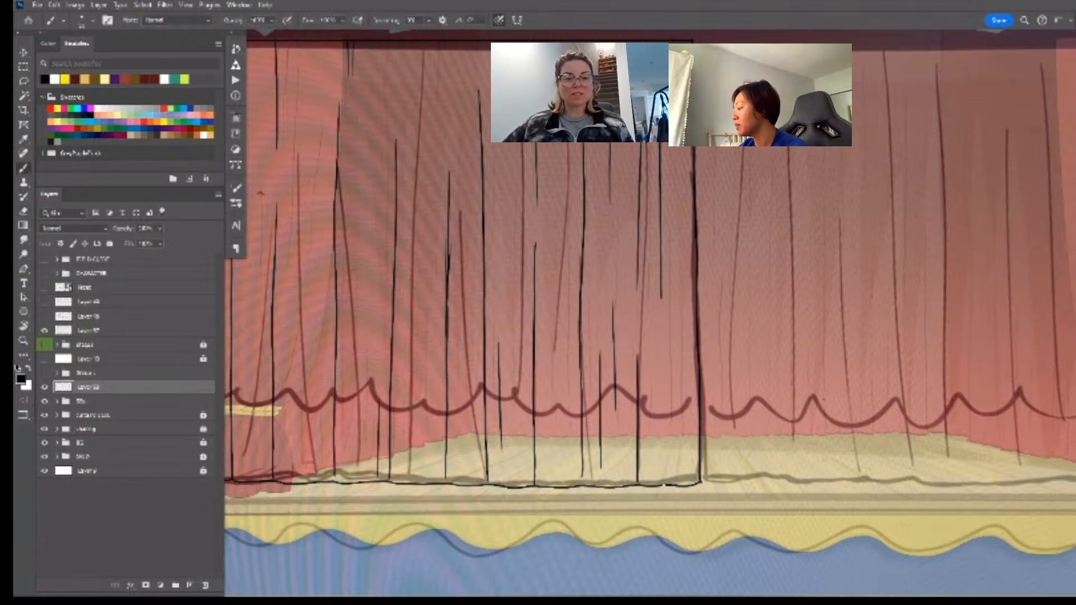
pyautogui.press('e')
pyautogui.press('b')
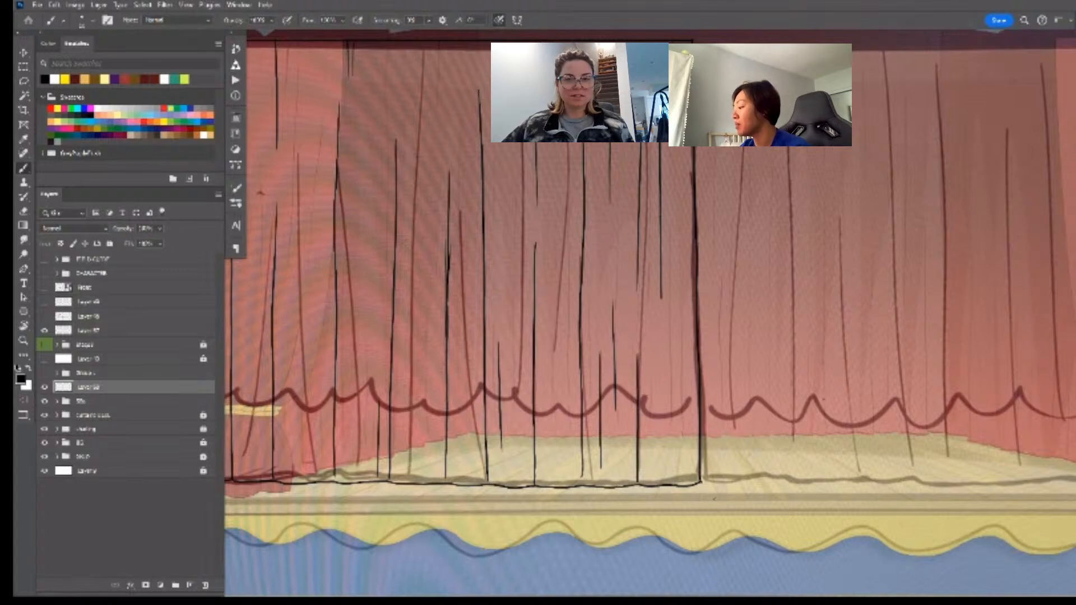
pyautogui.press('z')
pyautogui.moveTo(719, 498); pyautogui.dragTo(714, 500)
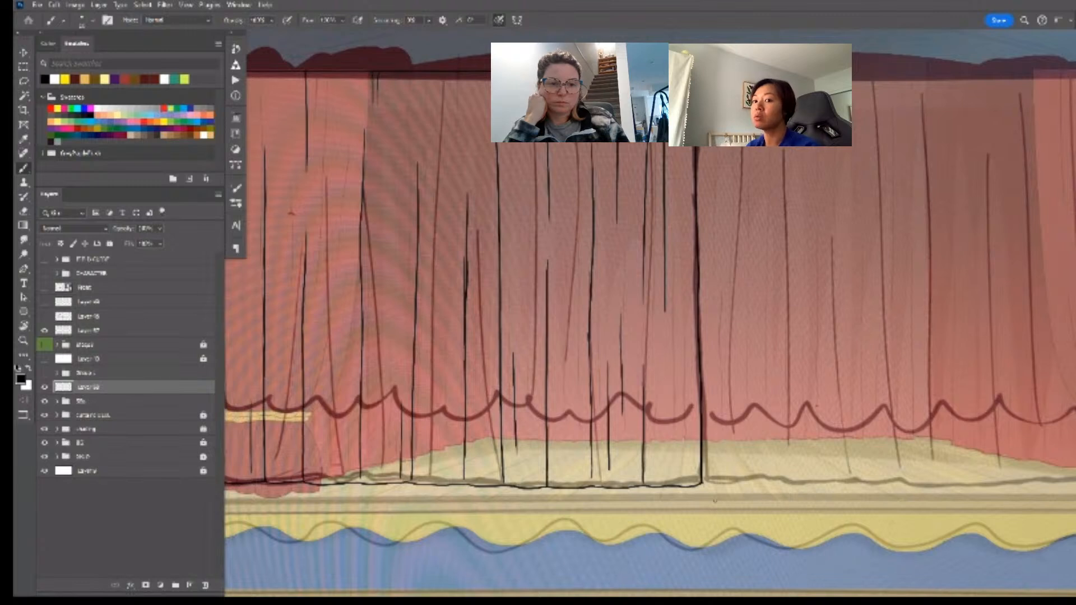
# - Erase the innermost fold's remaining segment and redraw it as one long vertical line reaching down to the hem
pyautogui.press('e')
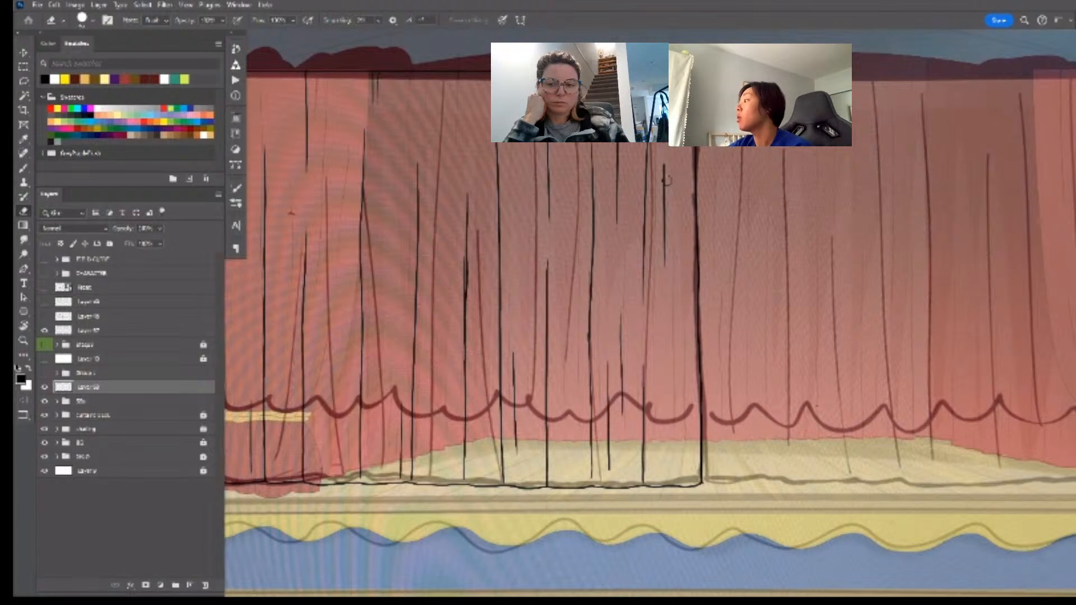
pyautogui.press('b')
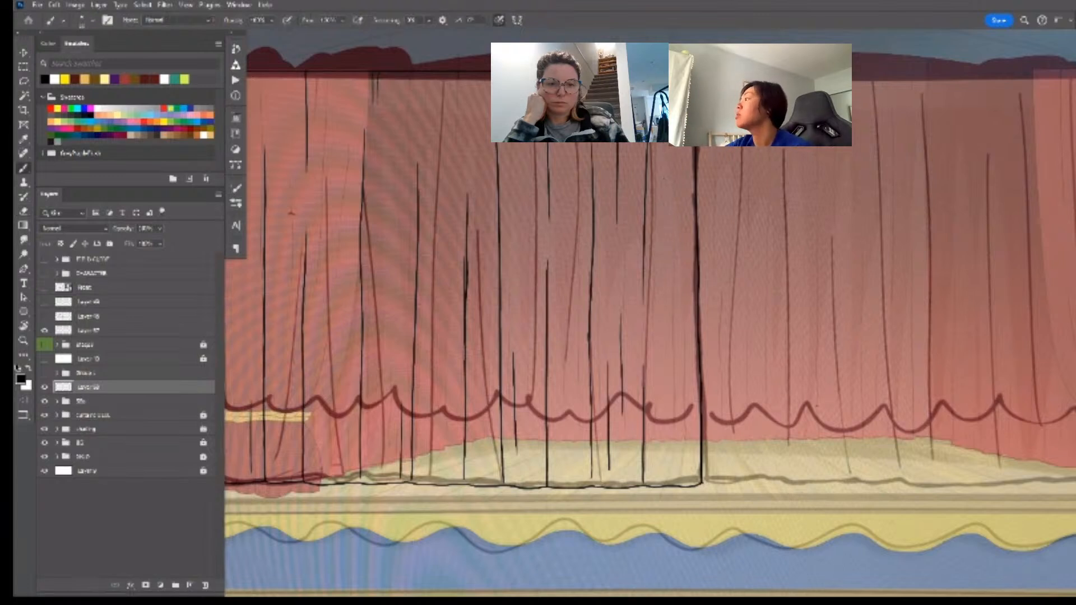
pyautogui.press('e')
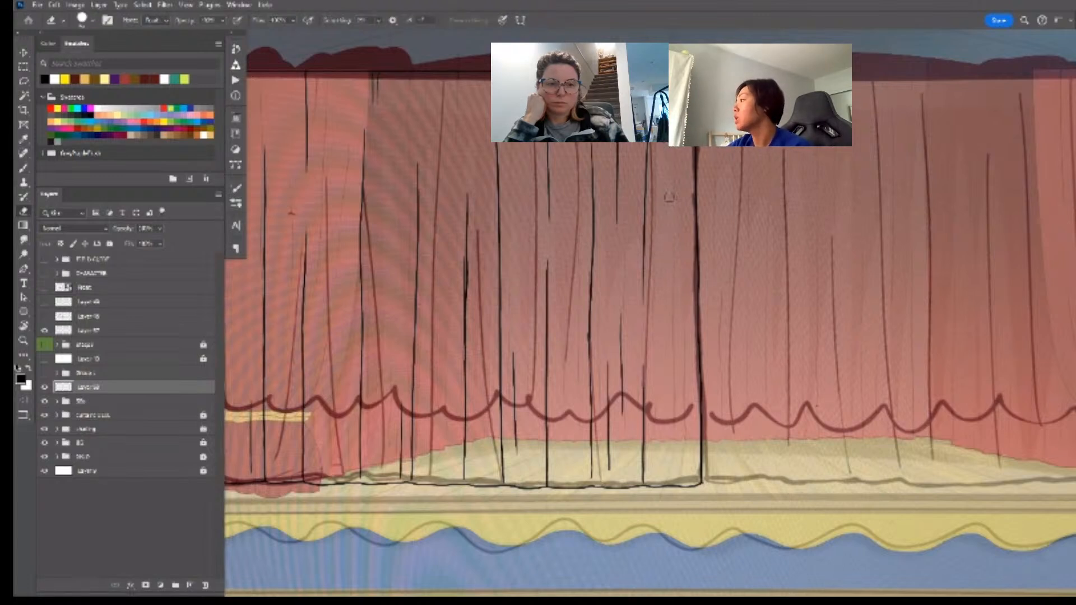
pyautogui.press('b')
pyautogui.moveTo(670, 143); pyautogui.dragTo(668, 481)
pyautogui.hotkey('ctrl', '-')
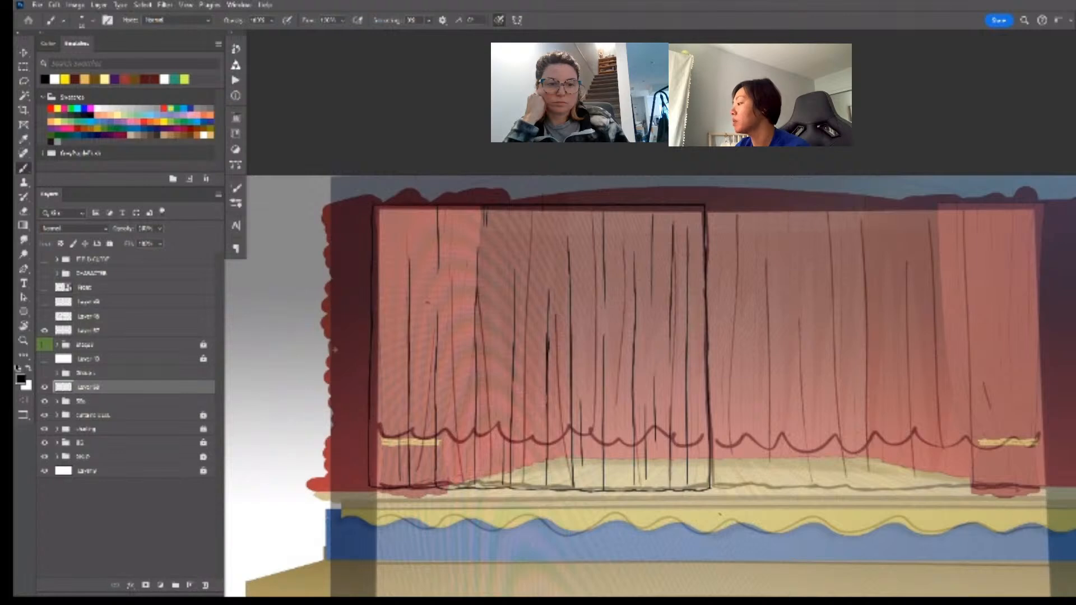
# - Erase and redraw the upper part of the thick fold near the curtain's middle, adding a separate short segment at the top edge
pyautogui.press('z')
pyautogui.moveTo(540, 315)
pyautogui.mouseDown()
pyautogui.moveTo(554, 290)
pyautogui.moveTo(551, 401)
pyautogui.mouseUp()
pyautogui.press('e')
pyautogui.press('b')
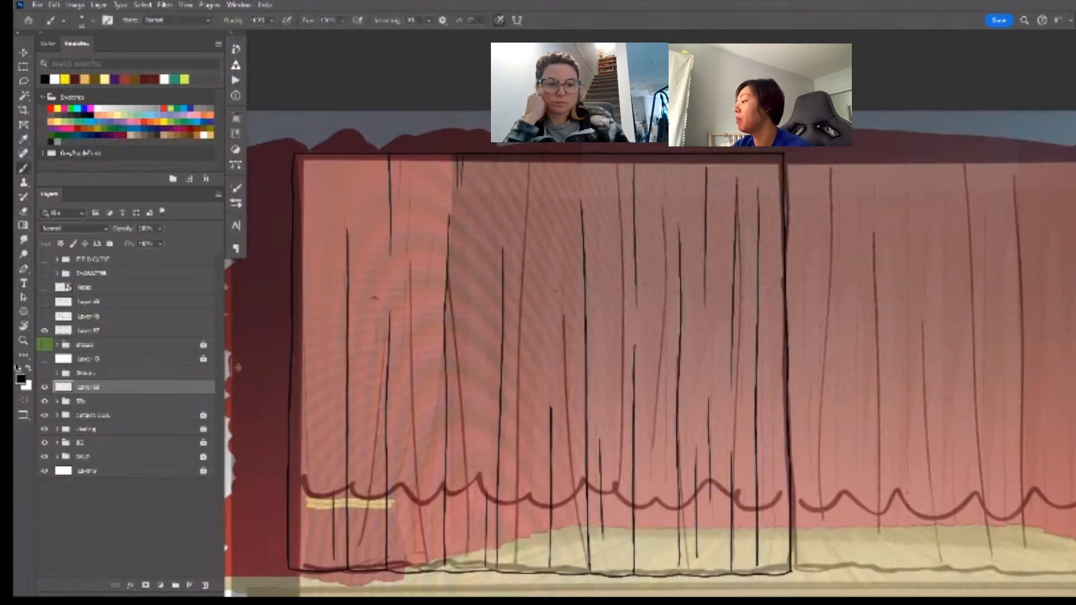
pyautogui.moveTo(550, 287); pyautogui.dragTo(550, 422)
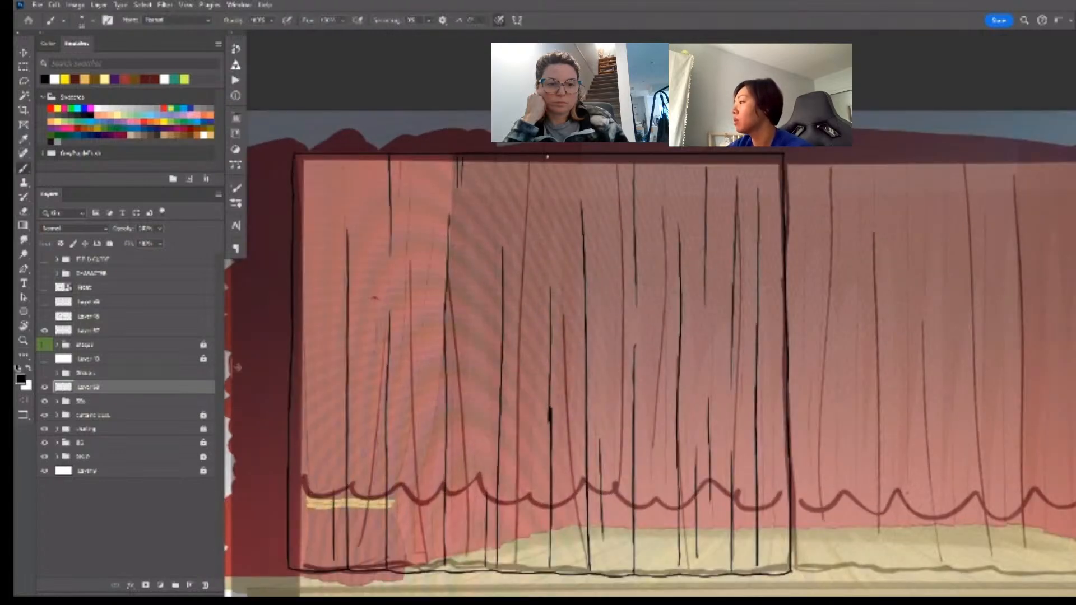
pyautogui.hotkey('ctrl', '-')
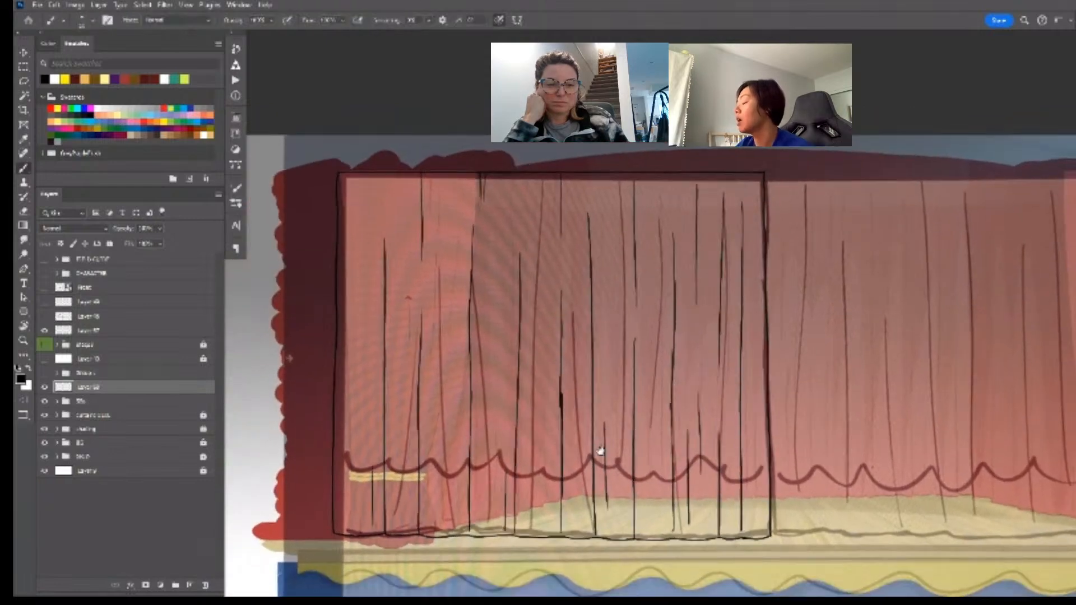
# - Free-transform the curtain line art, pulling its lower outer corner slightly down
pyautogui.press('z')
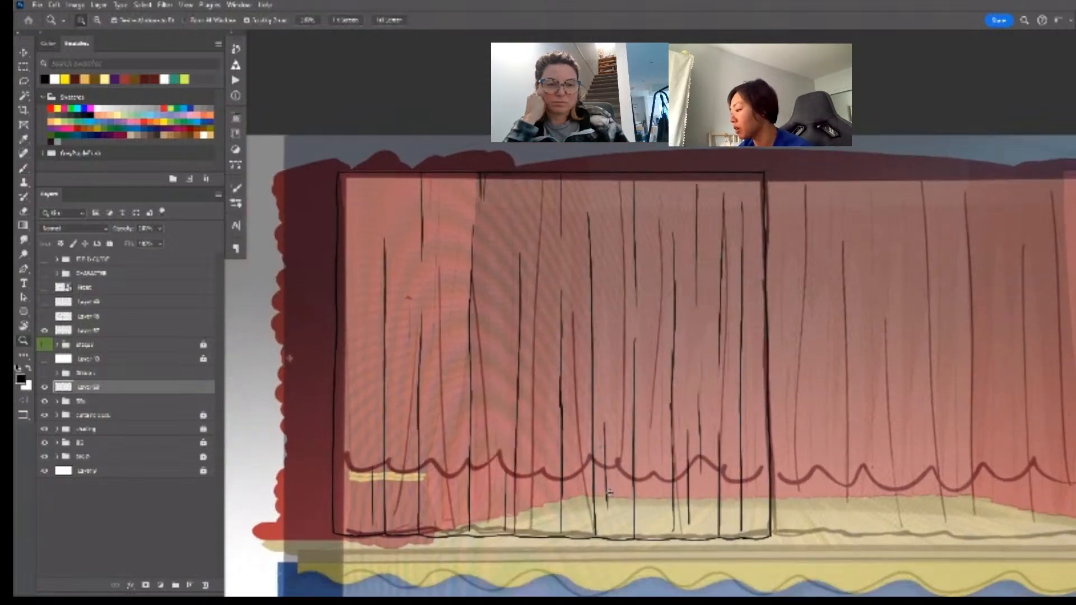
pyautogui.moveTo(610, 493); pyautogui.dragTo(621, 477)
pyautogui.press('z')
pyautogui.moveTo(470, 524); pyautogui.dragTo(485, 531)
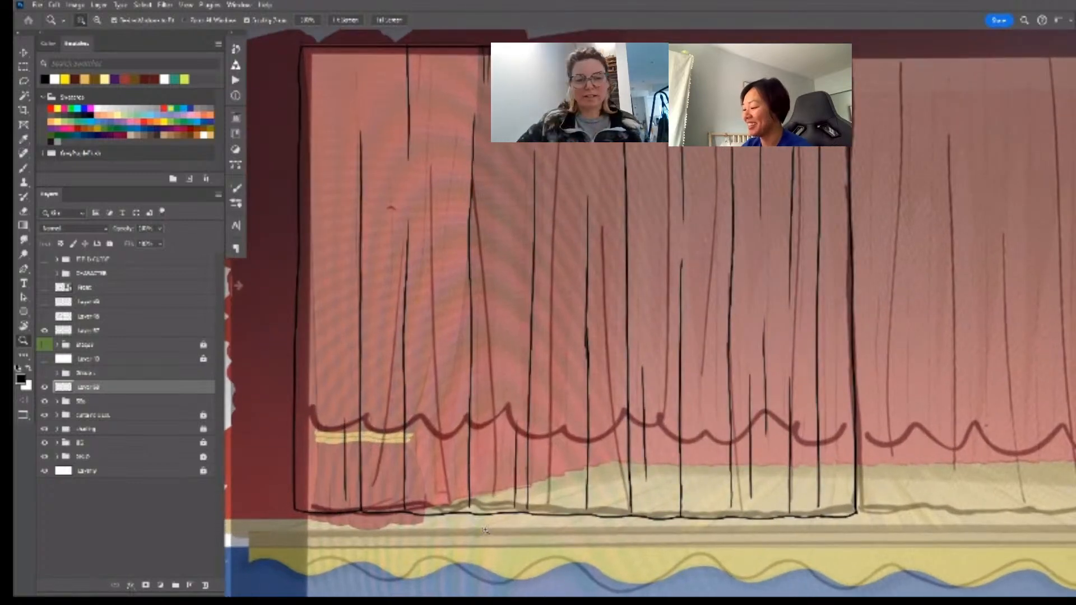
pyautogui.moveTo(359, 524); pyautogui.dragTo(366, 524)
pyautogui.press('z')
pyautogui.moveTo(451, 525); pyautogui.dragTo(425, 534)
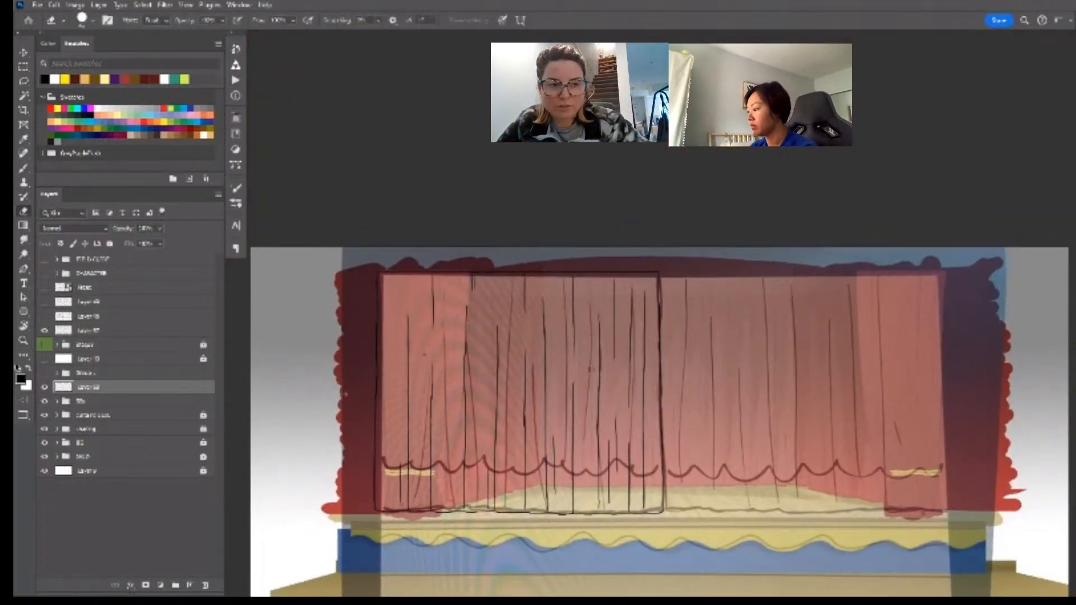
pyautogui.hotkey('ctrl', 't')
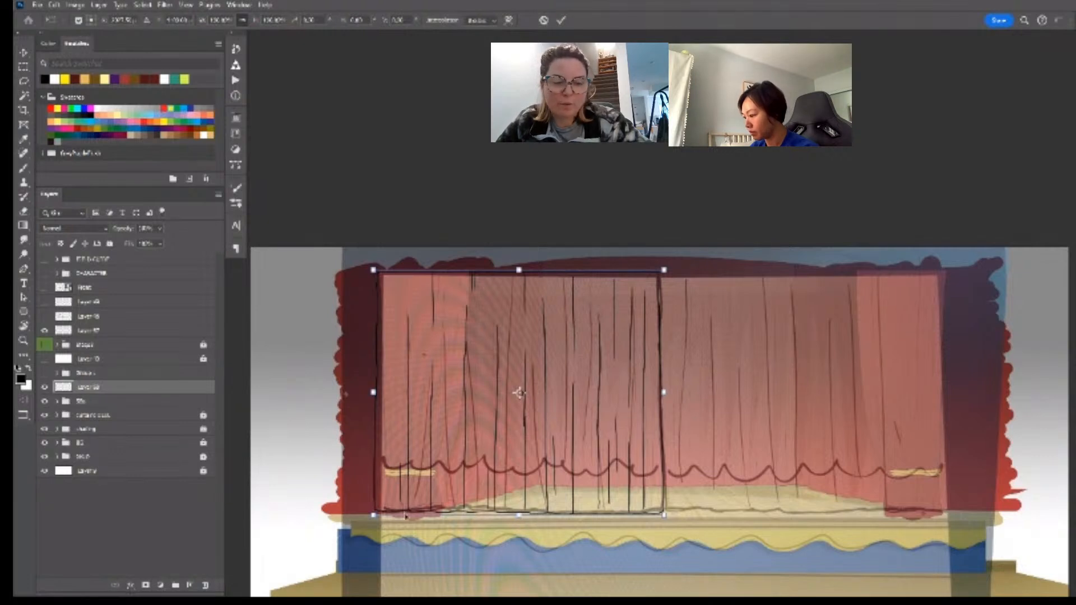
pyautogui.moveTo(373, 519); pyautogui.dragTo(373, 521)
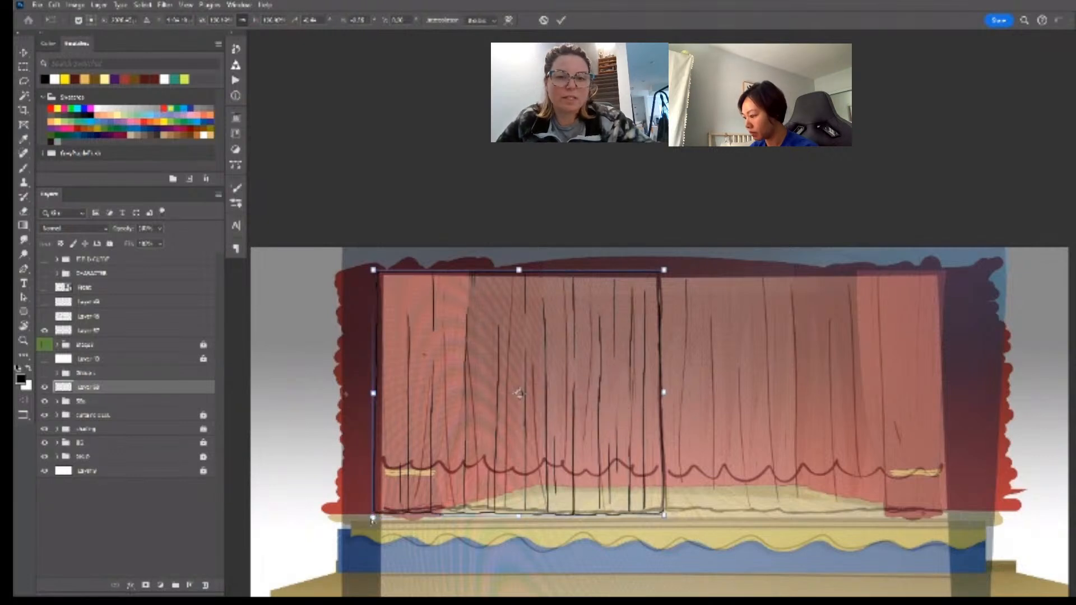
pyautogui.press('Return')
pyautogui.press('e')
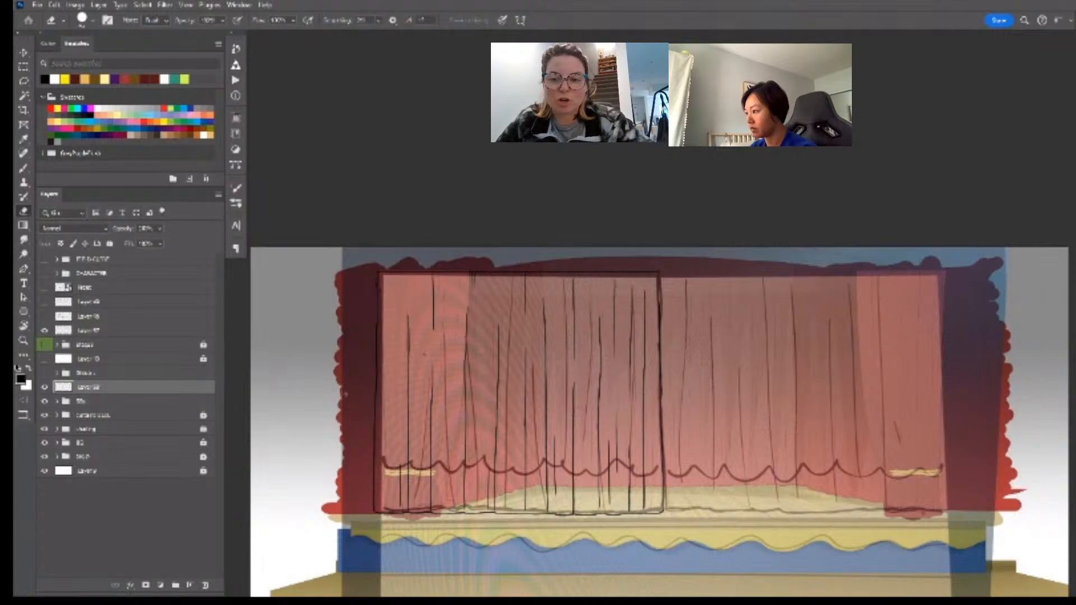
# - Show the rulers and place a horizontal guide along the curtain's bottom hem
pyautogui.hotkey('ctrl', 'r')
pyautogui.moveTo(620, 31); pyautogui.dragTo(619, 377)
pyautogui.press('z')
pyautogui.click(461, 381)
pyautogui.click(461, 383)
pyautogui.press('e')
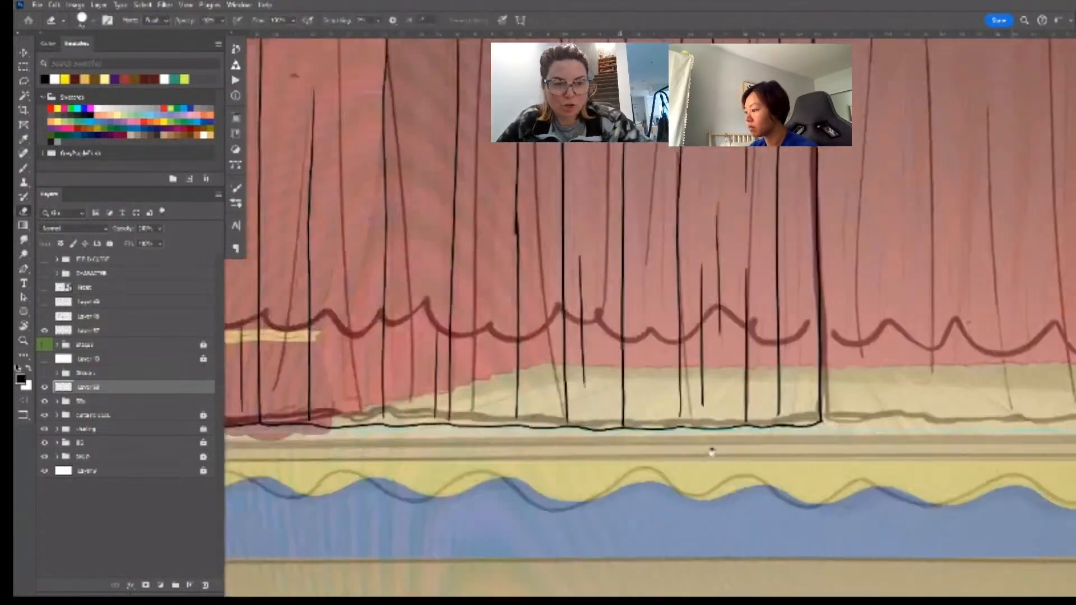
# - Free-transform the curtain line art again, pulling out its lower outer corner and warping its lower inner corner toward the guide
pyautogui.hotkey('ctrl', 't')
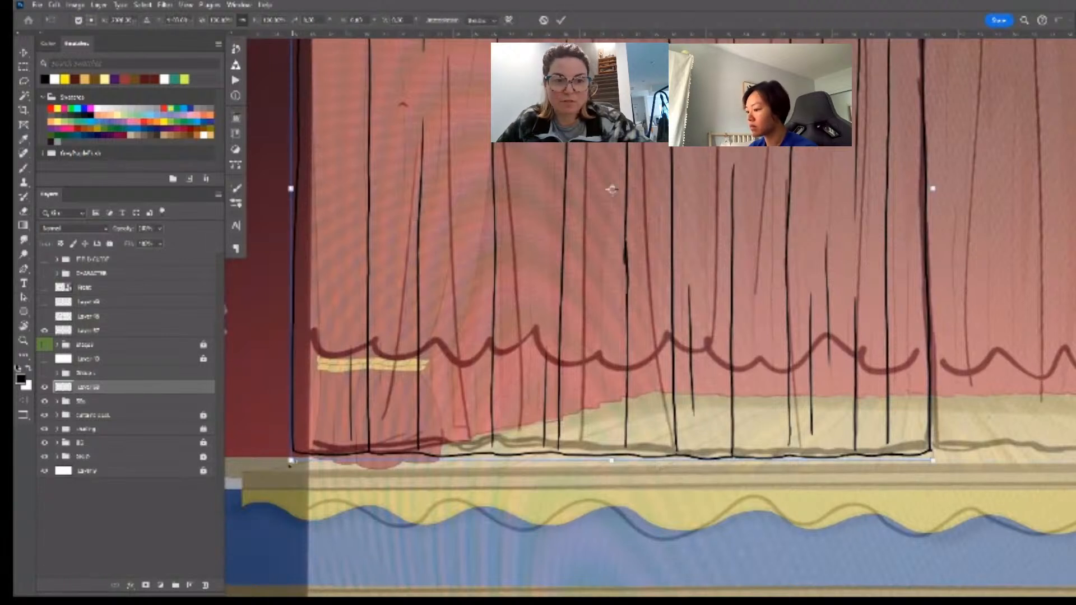
pyautogui.moveTo(291, 462); pyautogui.dragTo(290, 464)
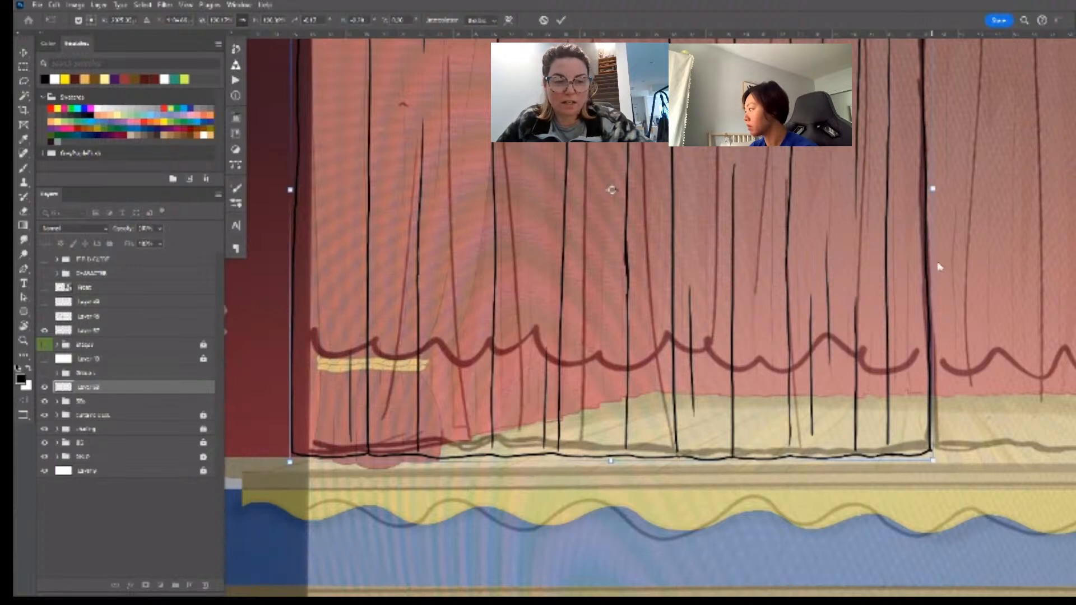
pyautogui.click(508, 20)
pyautogui.moveTo(917, 425); pyautogui.dragTo(917, 428)
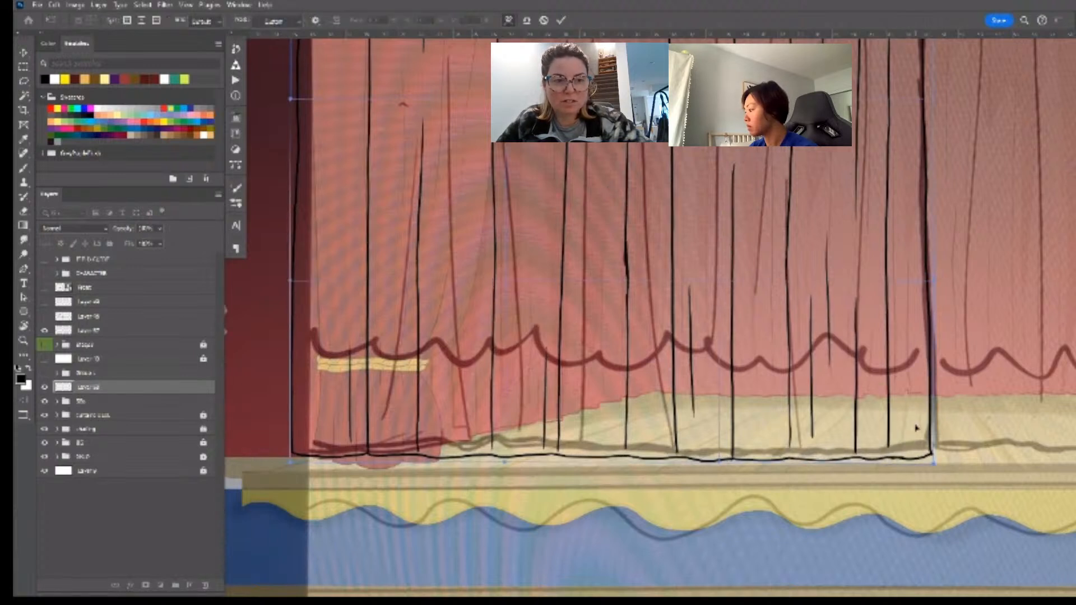
pyautogui.press('Return')
# - Free-transform the curtain line art to pull its upper outer corner slightly up and outward
pyautogui.moveTo(759, 221); pyautogui.dragTo(723, 224)
pyautogui.moveTo(729, 247); pyautogui.dragTo(675, 401)
pyautogui.hotkey('ctrl', 't')
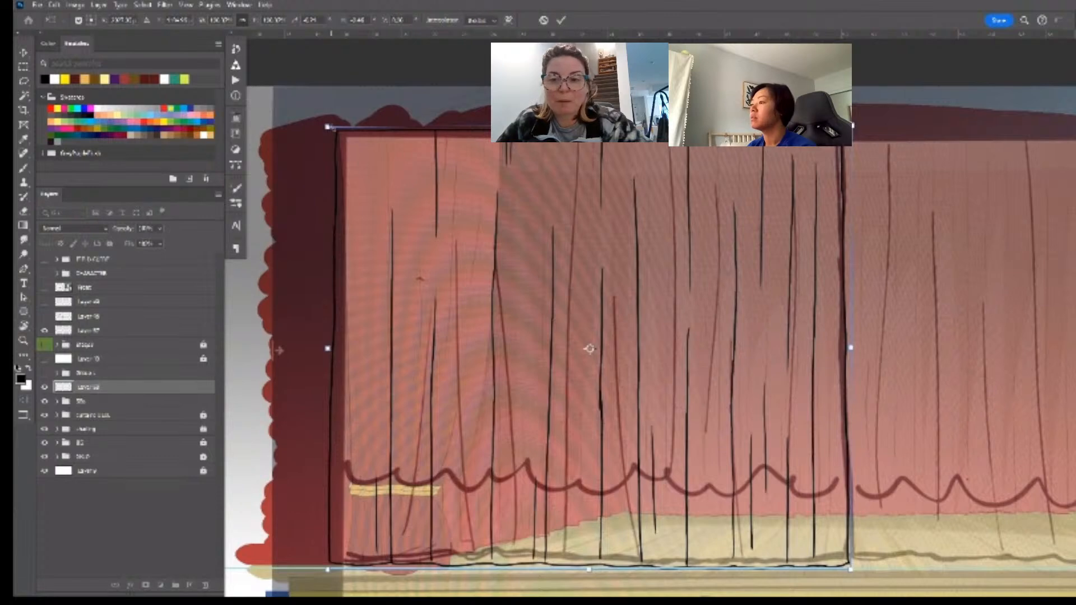
pyautogui.moveTo(329, 127); pyautogui.dragTo(327, 125)
pyautogui.press('Return')
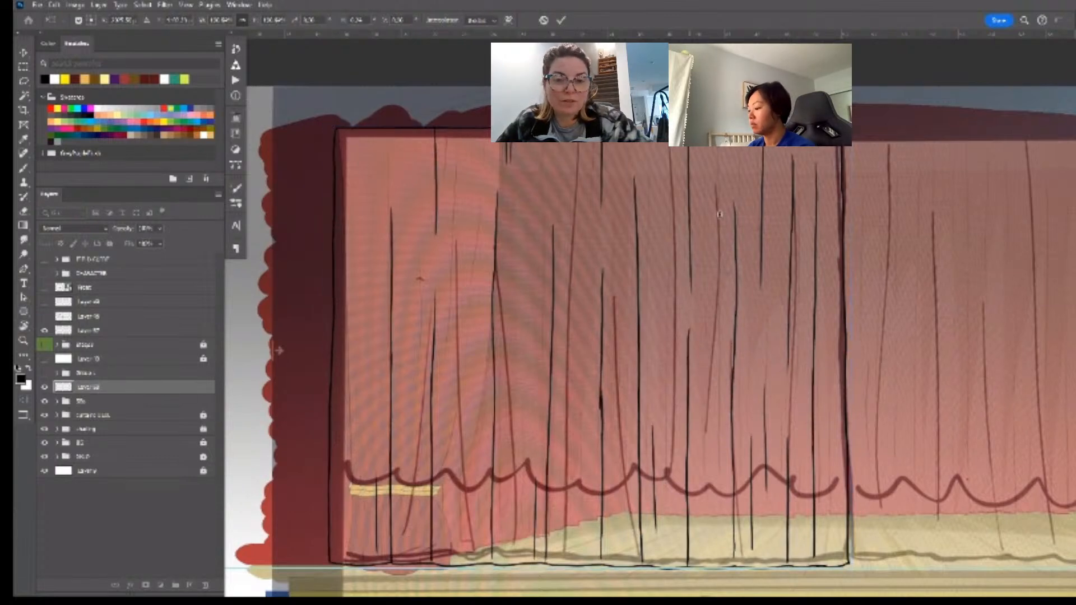
# - Marquee-select the inner part of the curtain's hem and free-transform it to adjust its height against the guide
pyautogui.moveTo(757, 491); pyautogui.dragTo(751, 463)
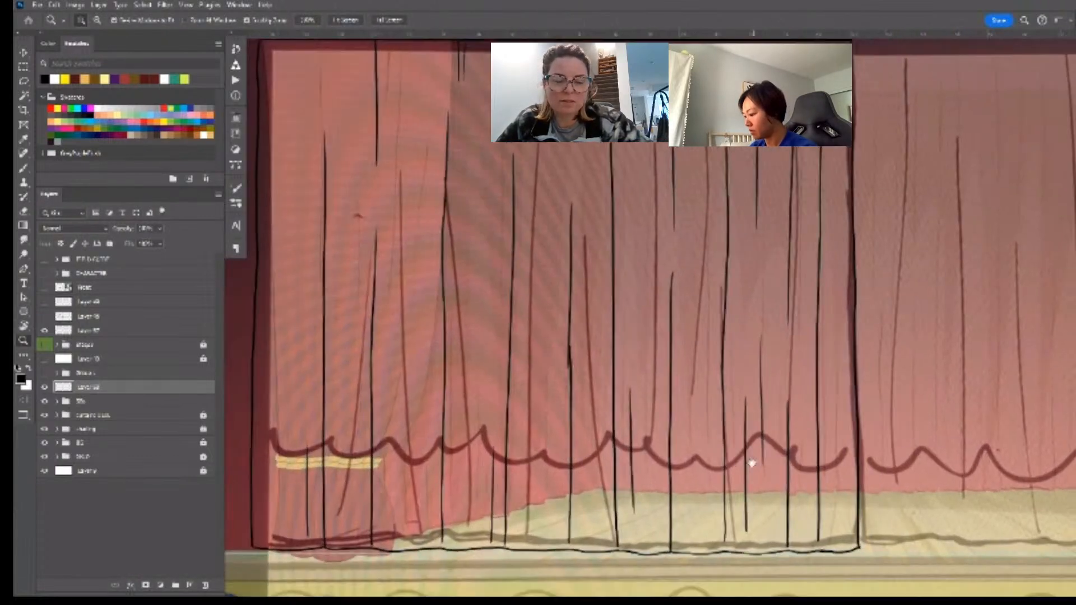
pyautogui.press('m')
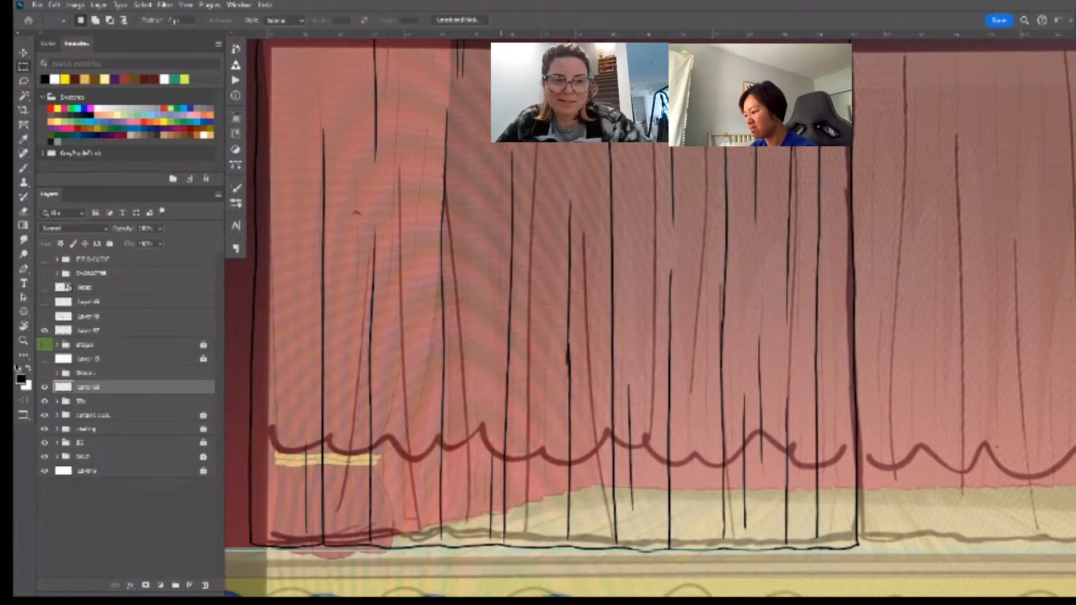
pyautogui.moveTo(833, 563); pyautogui.dragTo(906, 573)
pyautogui.hotkey('ctrl', 't')
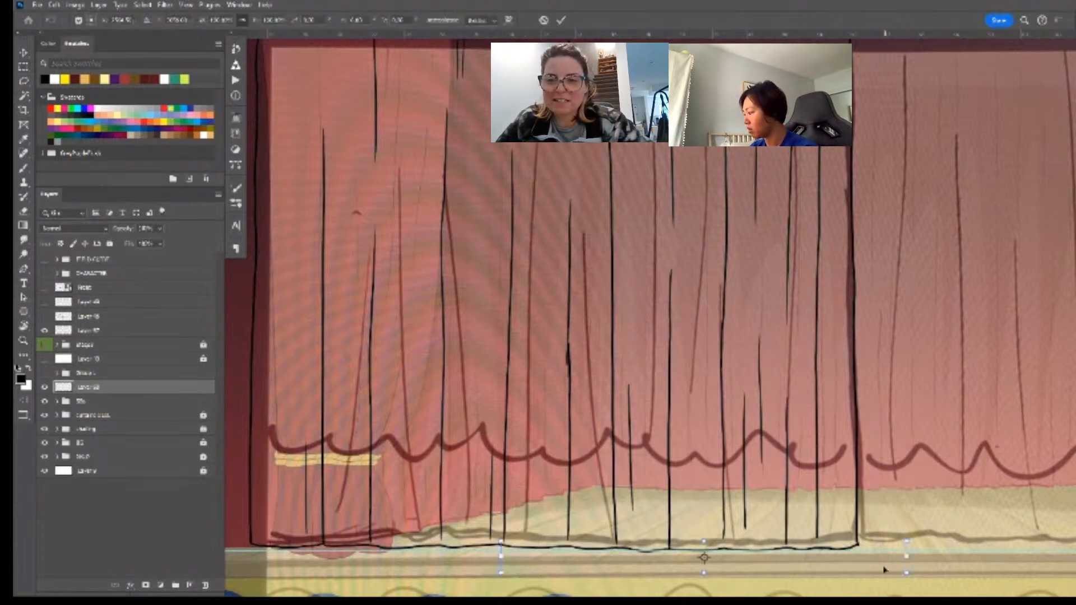
pyautogui.moveTo(705, 573); pyautogui.dragTo(704, 570)
pyautogui.press('Return')
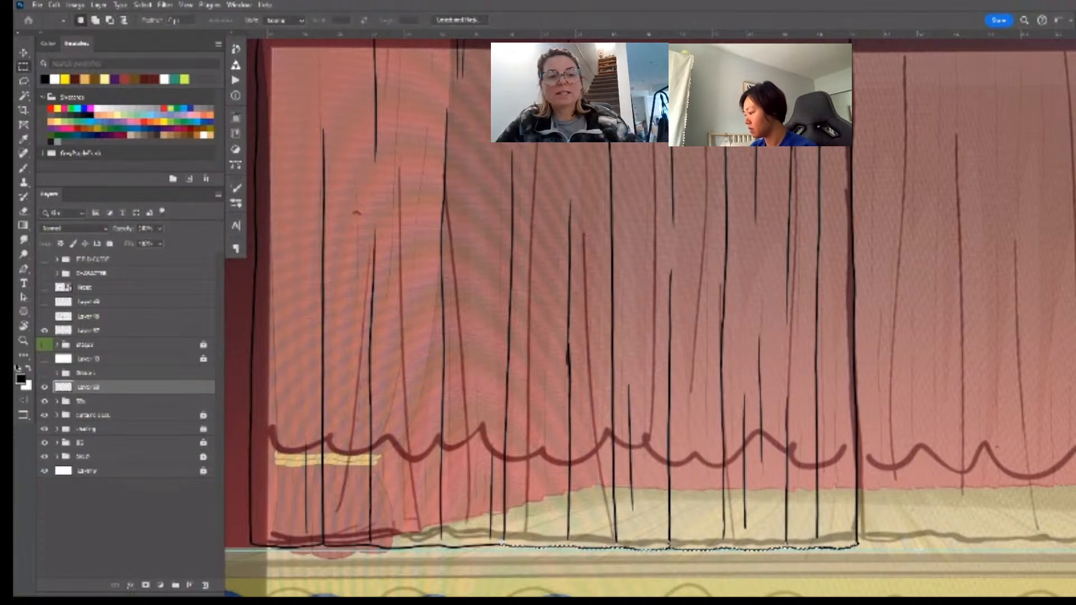
# - Deselect the hem, move the locked white layer directly beneath the curtain line layer, and make it visible
pyautogui.press('z')
pyautogui.keyDown('alt'); pyautogui.click(898, 519); pyautogui.keyUp('alt')
pyautogui.press('m')
pyautogui.press('z')
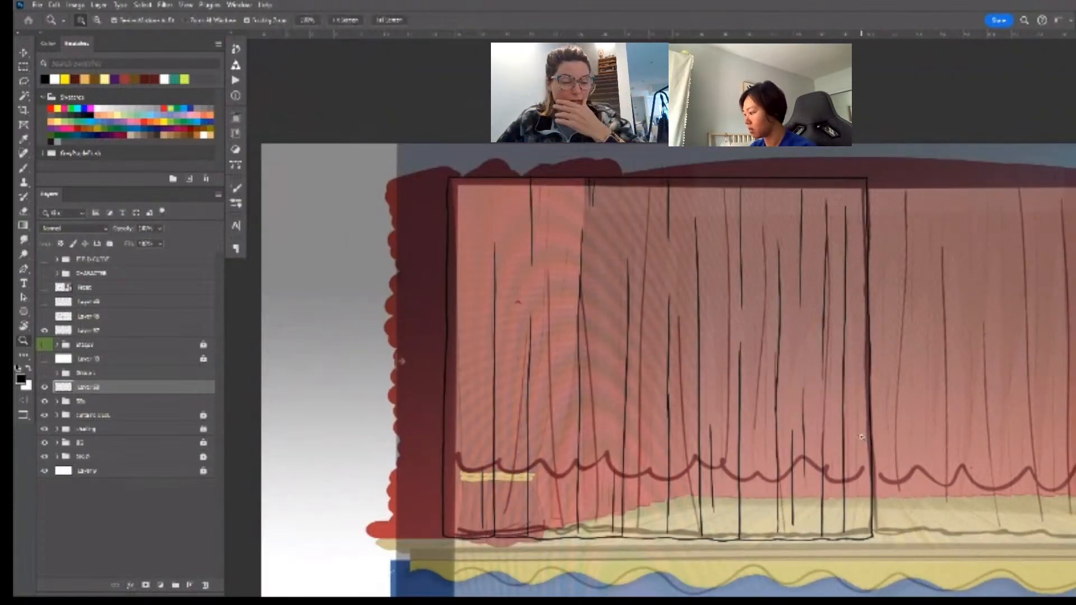
pyautogui.click(910, 440)
pyautogui.press('m')
pyautogui.moveTo(861, 448); pyautogui.dragTo(836, 452)
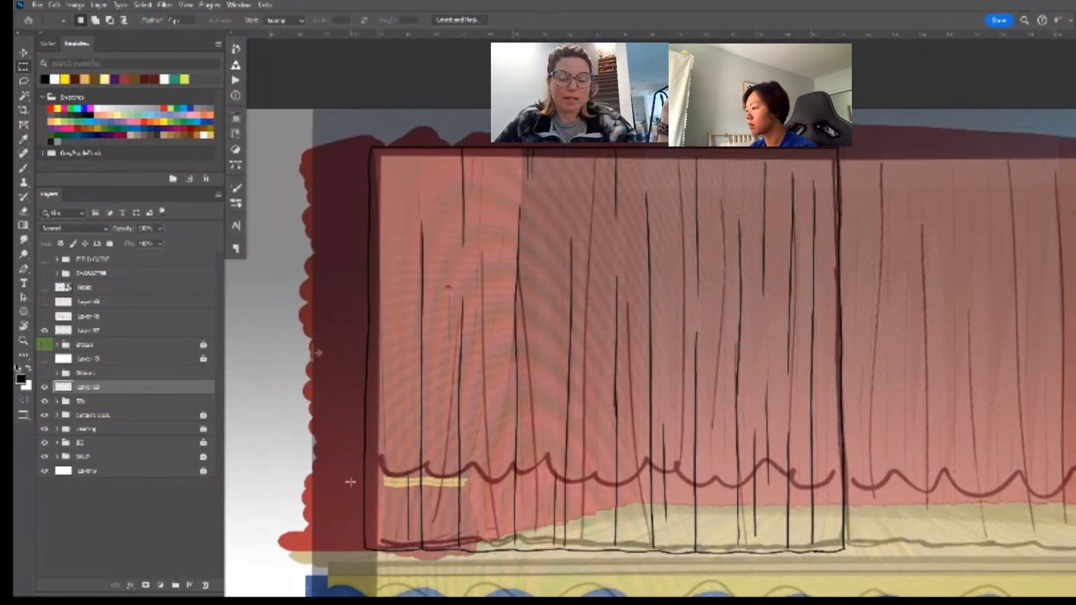
pyautogui.moveTo(79, 365); pyautogui.dragTo(78, 395)
pyautogui.click(44, 388)
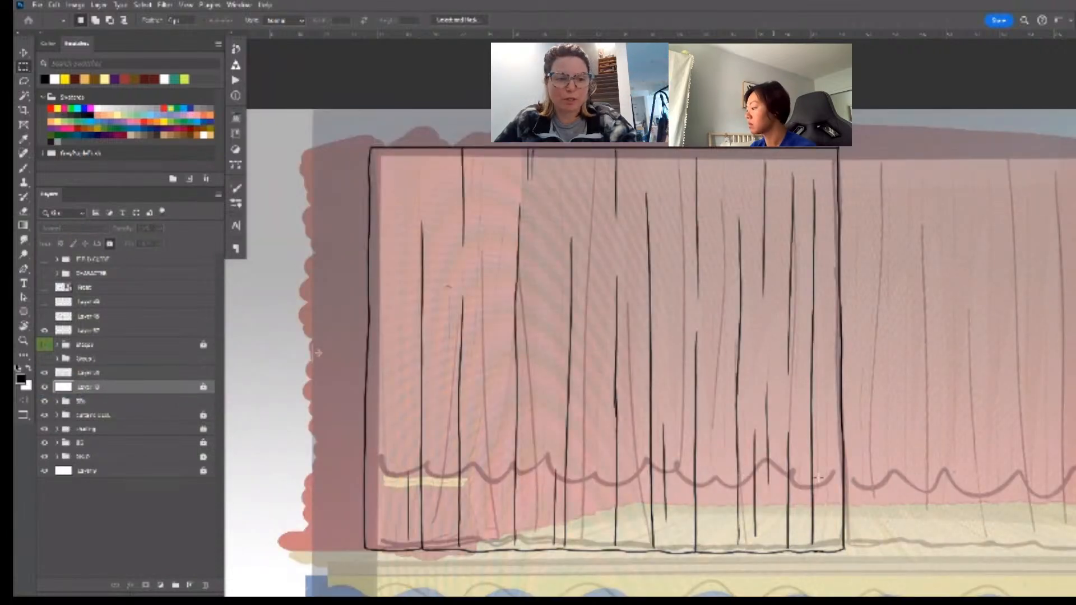
# - Lower the curtain line art layer's opacity to 50% and add a new empty layer
pyautogui.press('z')
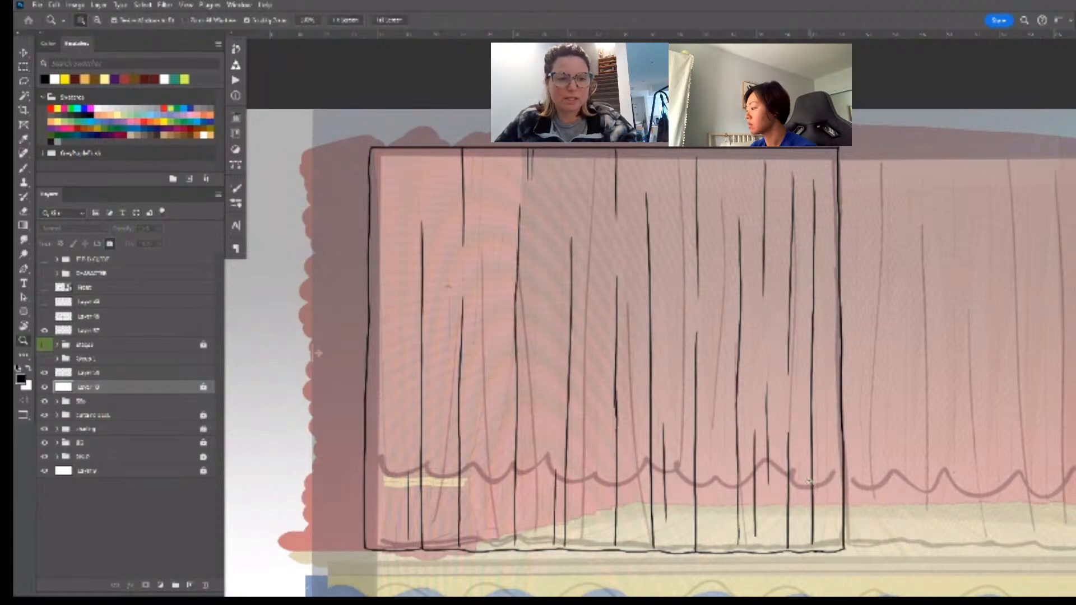
pyautogui.moveTo(810, 482); pyautogui.dragTo(786, 469)
pyautogui.press('m')
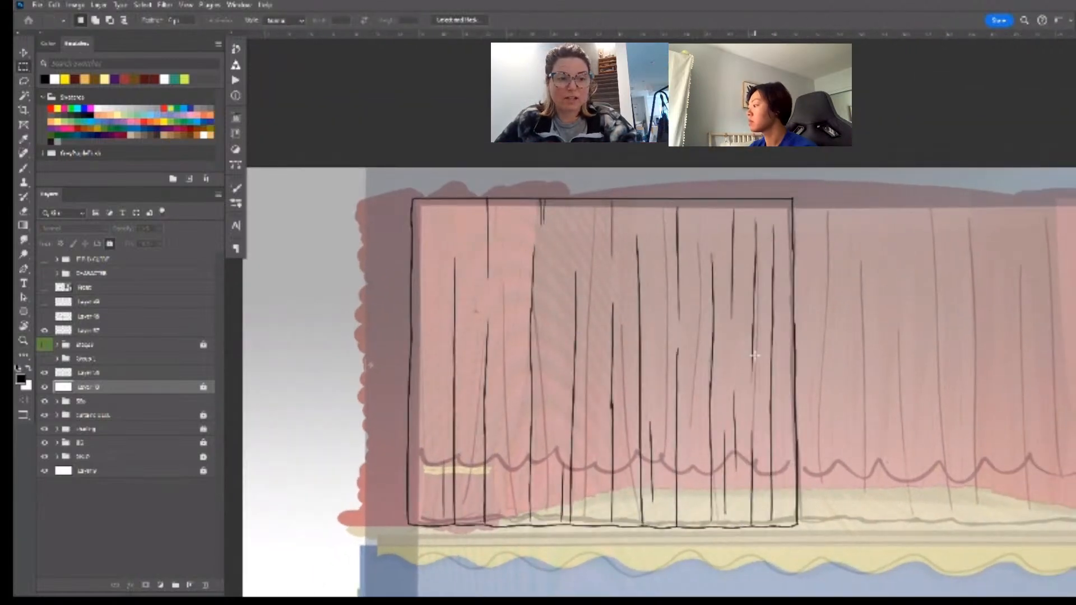
pyautogui.click(98, 373)
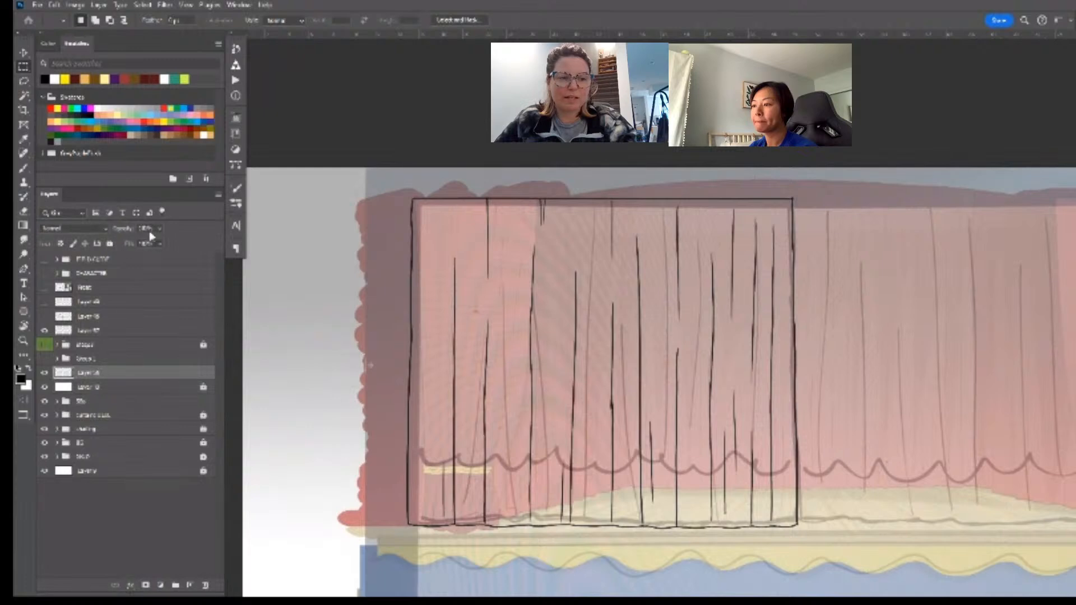
pyautogui.press('5')
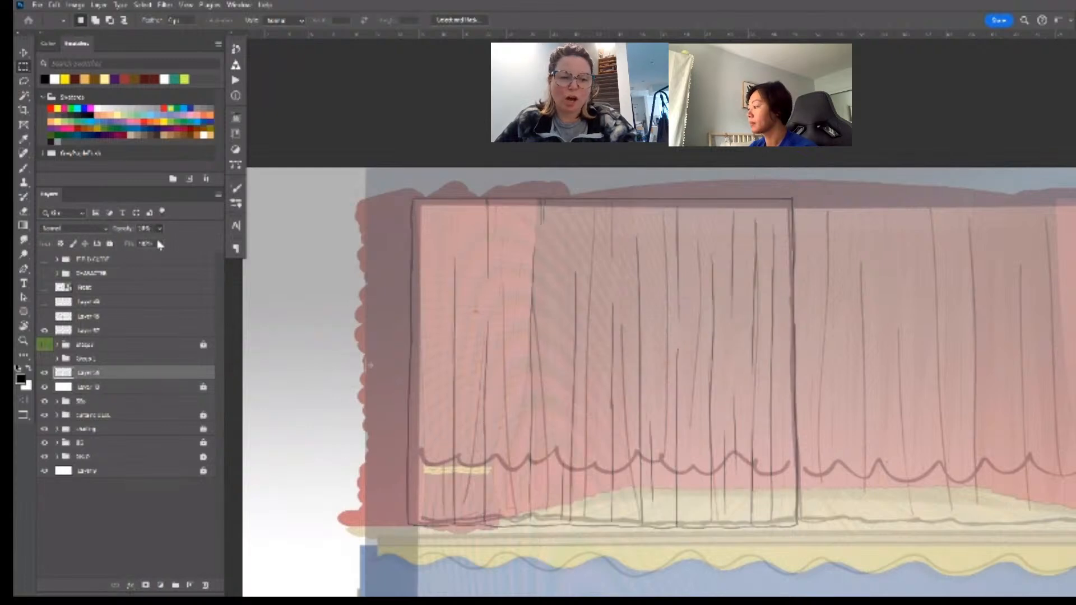
pyautogui.hotkey('ctrl', 'shift', 'alt', 'n')
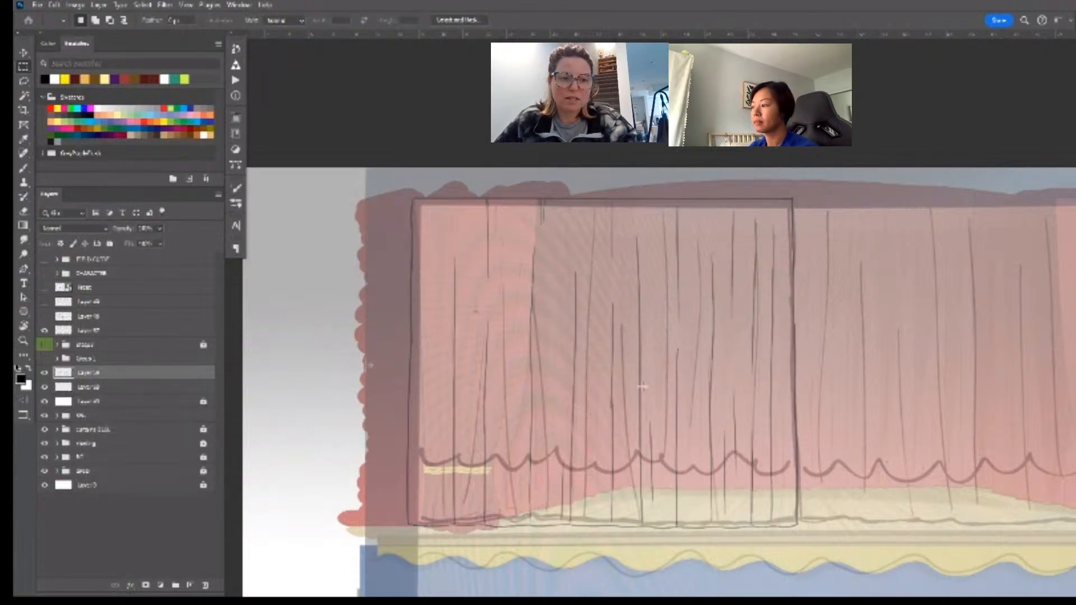
# - Make the green-labelled stage group visible and reduce the Brush size at the finished red curtain's edge
pyautogui.press('z')
pyautogui.moveTo(631, 393); pyautogui.dragTo(545, 348)
pyautogui.press('z')
pyautogui.press('z')
pyautogui.moveTo(613, 355); pyautogui.dragTo(622, 348)
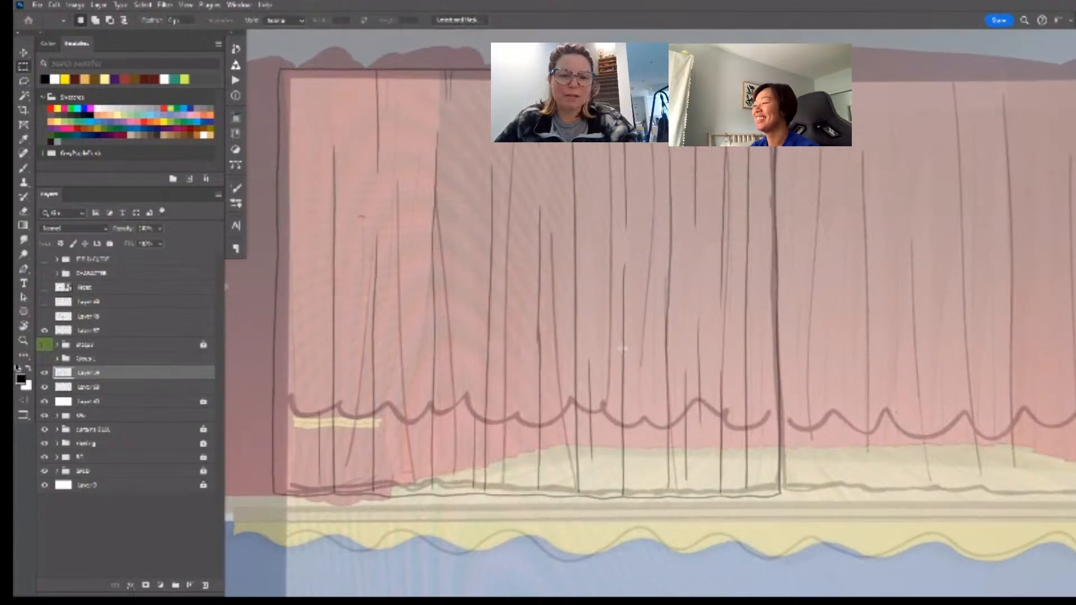
pyautogui.press('b')
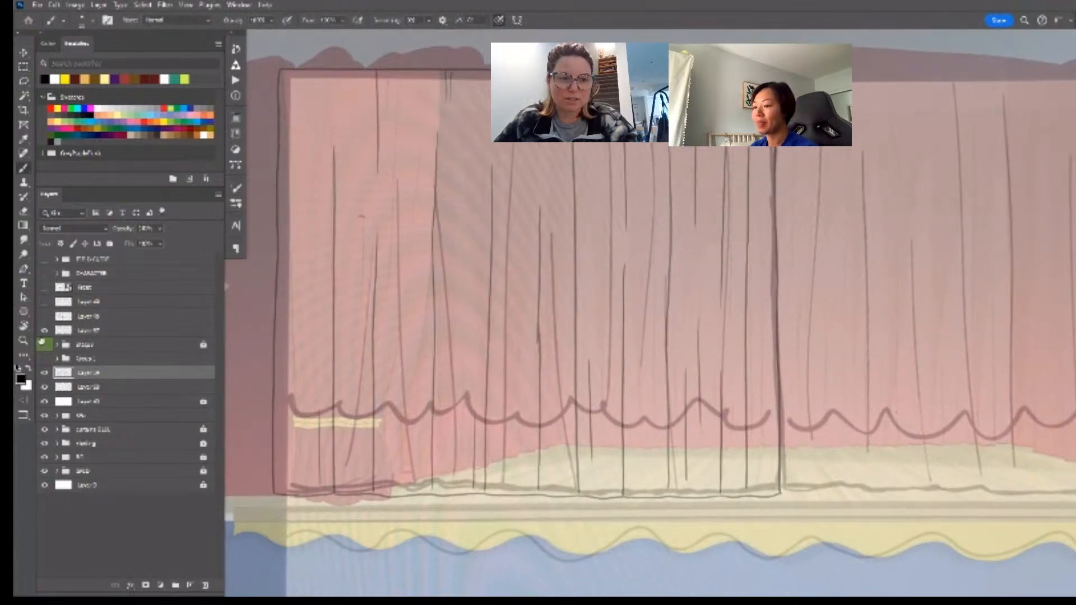
pyautogui.click(45, 345)
pyautogui.press('z')
pyautogui.click(434, 332)
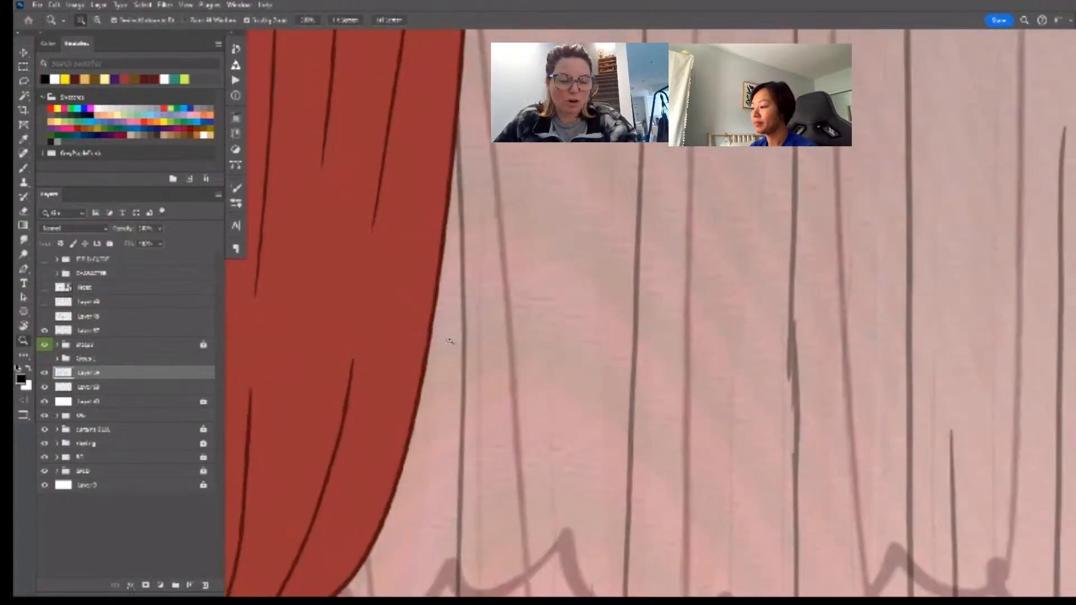
pyautogui.press('b')
pyautogui.press('[')
pyautogui.press('[')
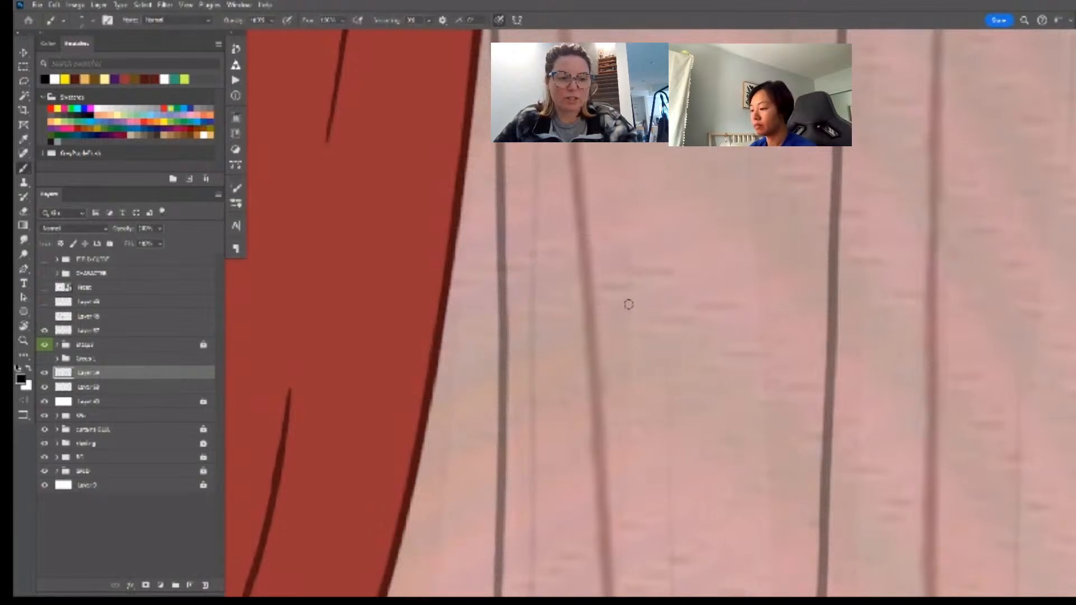
# - Sample the dark red outline colour from the finished curtain's edge and hide the stage group again
pyautogui.press('i')
pyautogui.click(446, 291)
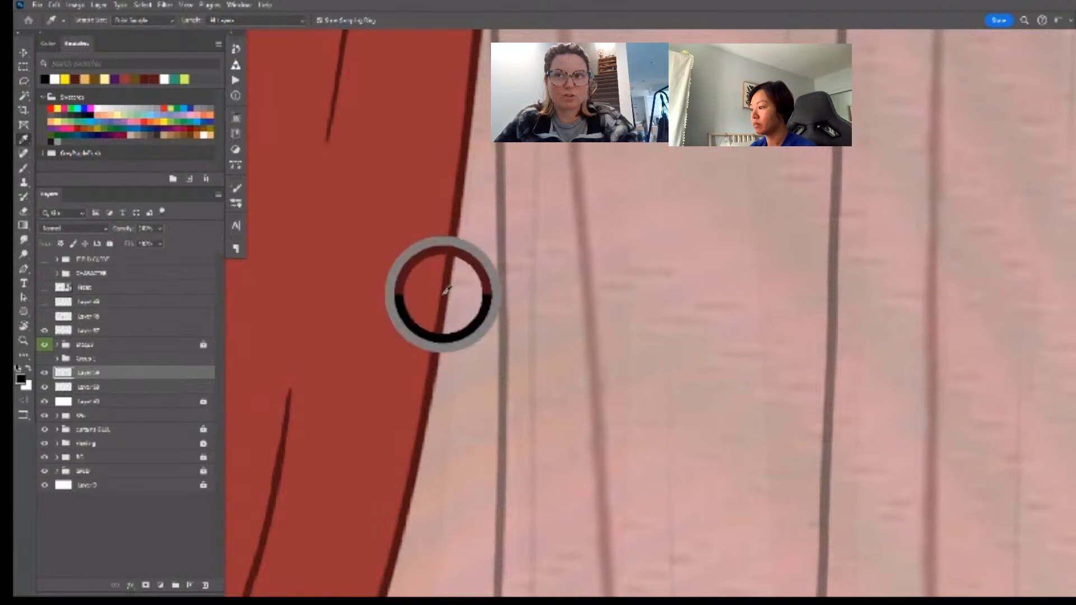
pyautogui.scroll(-6, 629, 288)
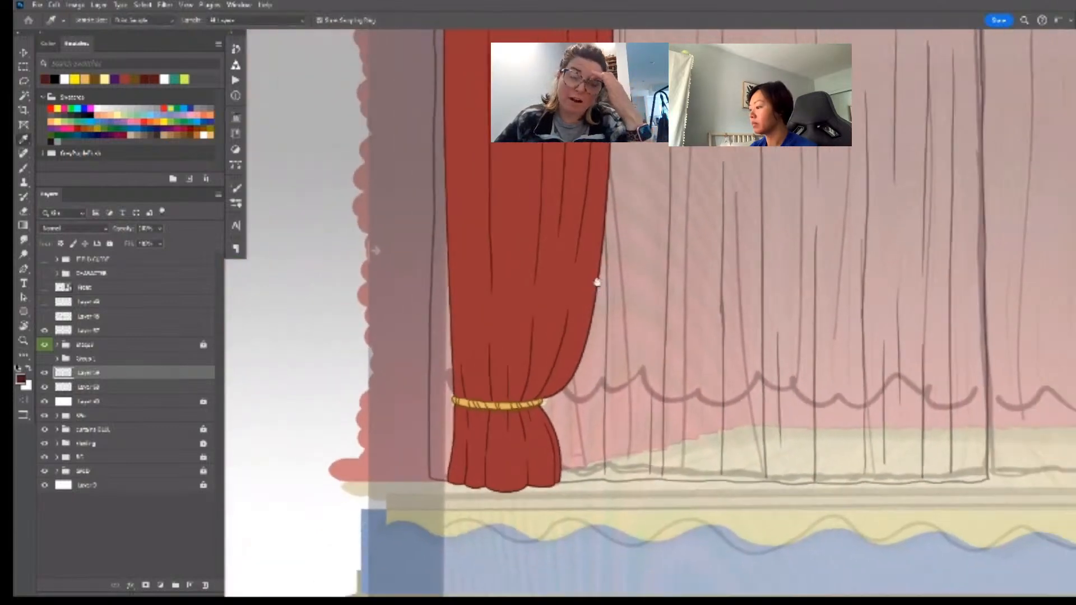
pyautogui.moveTo(596, 282); pyautogui.dragTo(483, 339)
pyautogui.hotkey('ctrl', 'space')
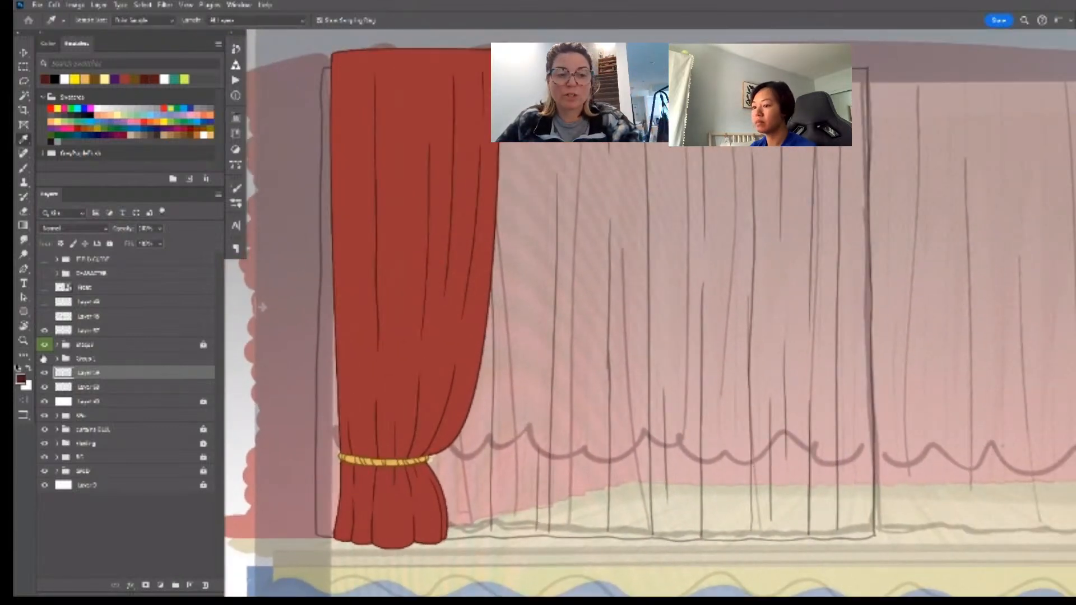
pyautogui.click(44, 345)
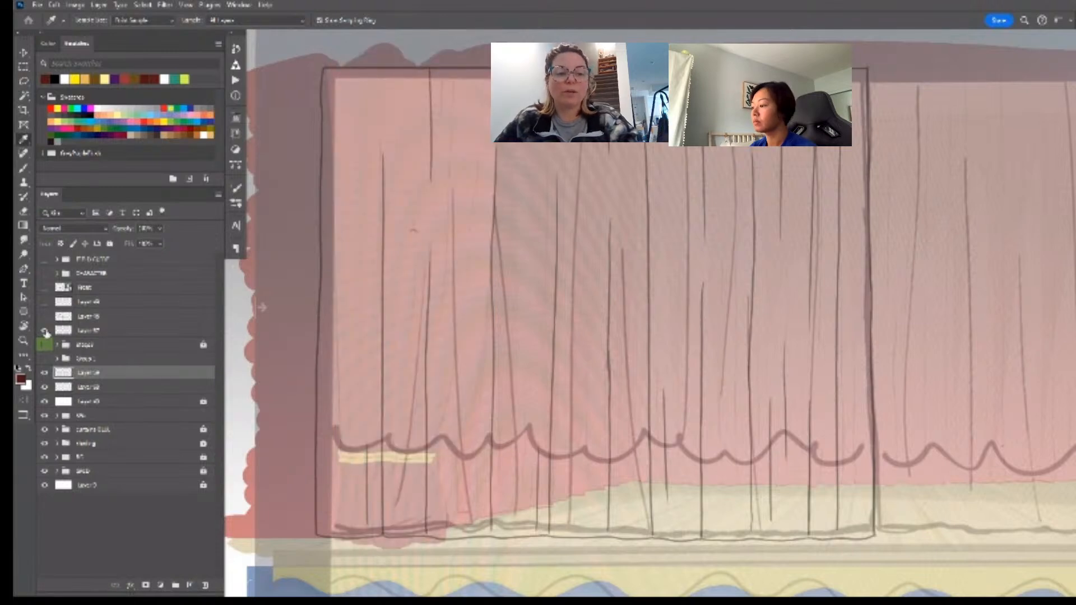
# - Delete the unneeded layer above the stage group and the spare empty layer, and add a fresh layer above the faded curtain line art
pyautogui.click(45, 331)
pyautogui.click(116, 336)
pyautogui.moveTo(144, 331)
pyautogui.mouseDown()
pyautogui.moveTo(144, 356)
pyautogui.moveTo(137, 335)
pyautogui.mouseUp()
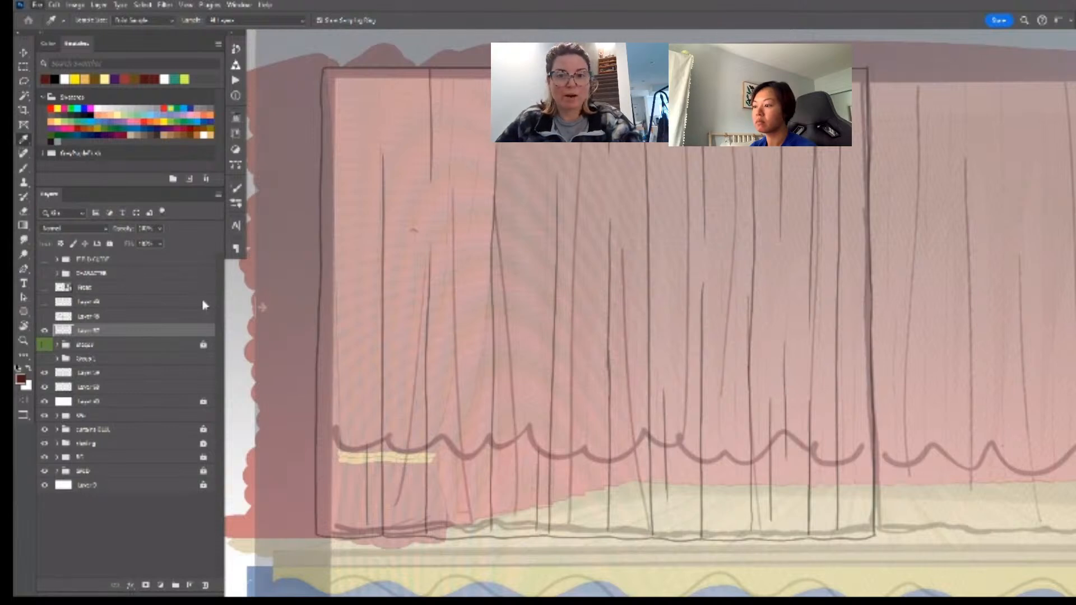
pyautogui.press('Delete')
pyautogui.click(110, 362)
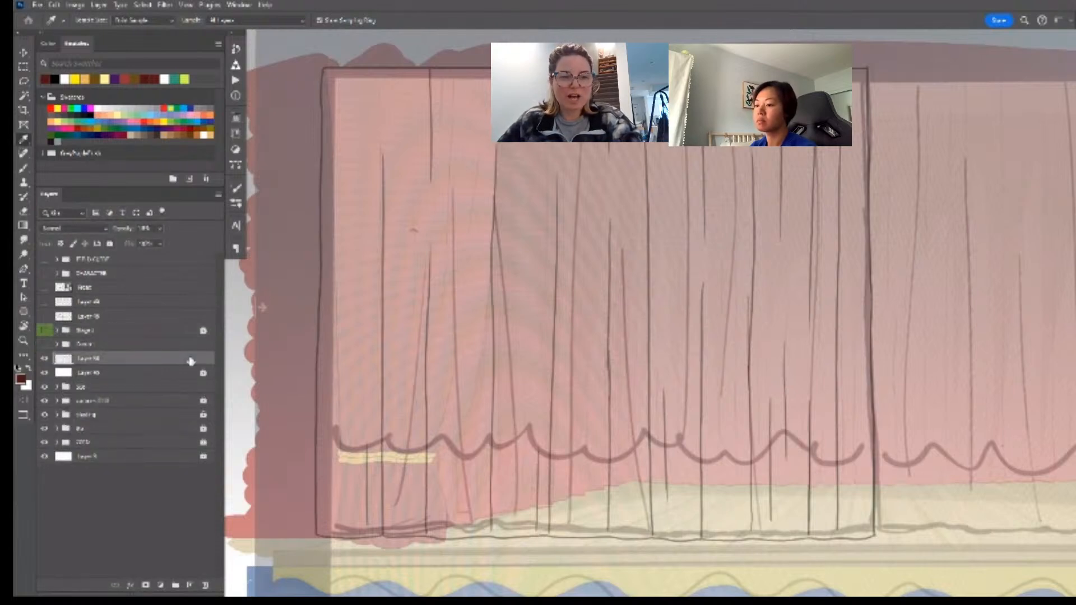
pyautogui.hotkey('ctrl', 'shift', 'alt', 'n')
# - Trace the curtain's inner vertical edge with a Pen tool path, placing anchor points down to its lower corner
pyautogui.press('z')
pyautogui.press('space')
pyautogui.moveTo(762, 308); pyautogui.dragTo(749, 296)
pyautogui.press('b')
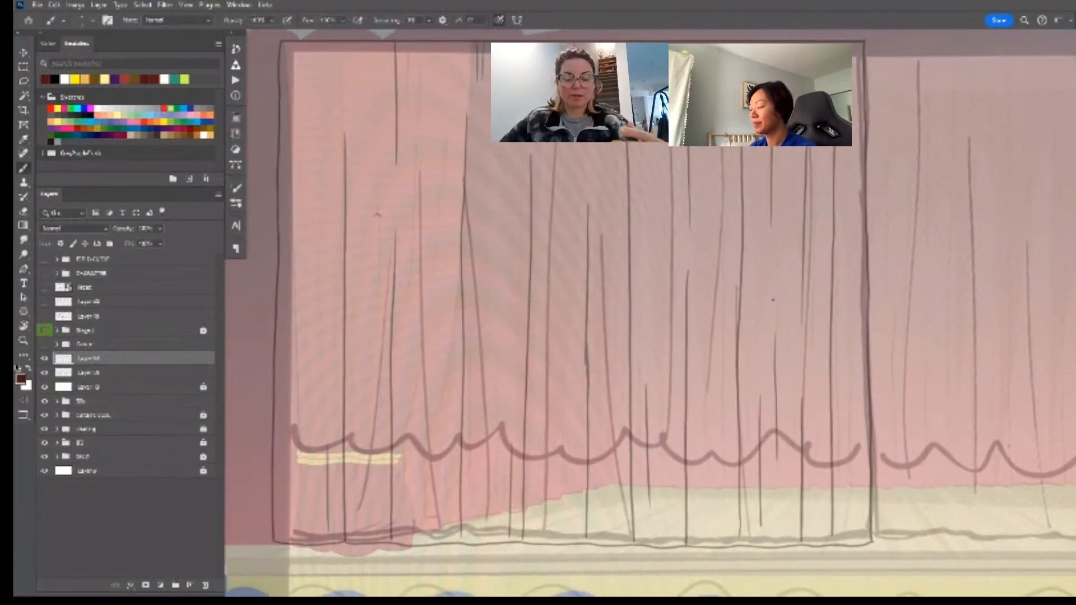
pyautogui.moveTo(772, 300); pyautogui.dragTo(729, 307)
pyautogui.press('p')
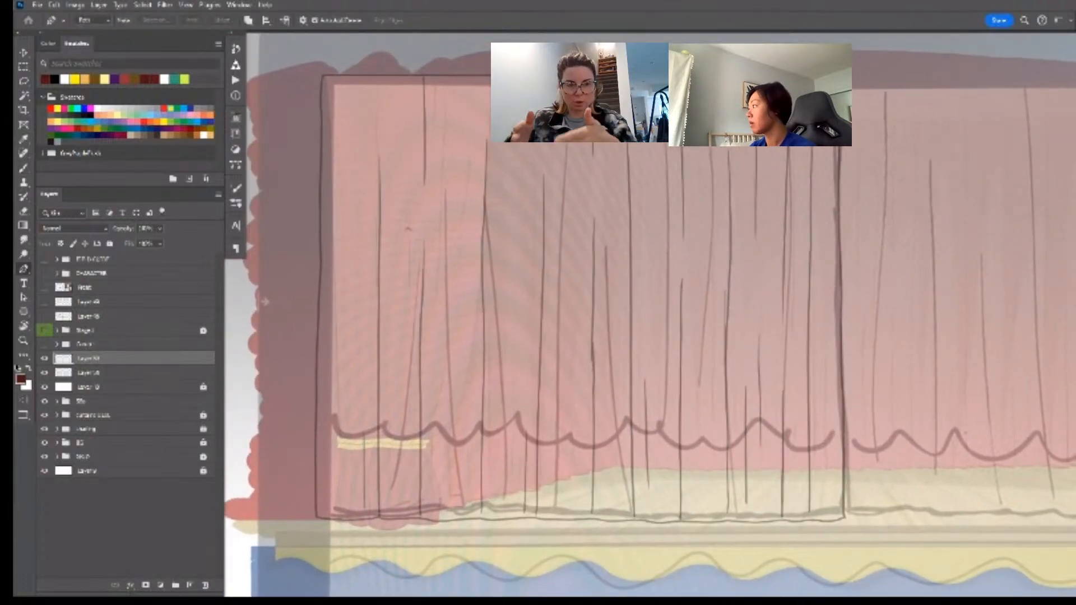
pyautogui.click(869, 212)
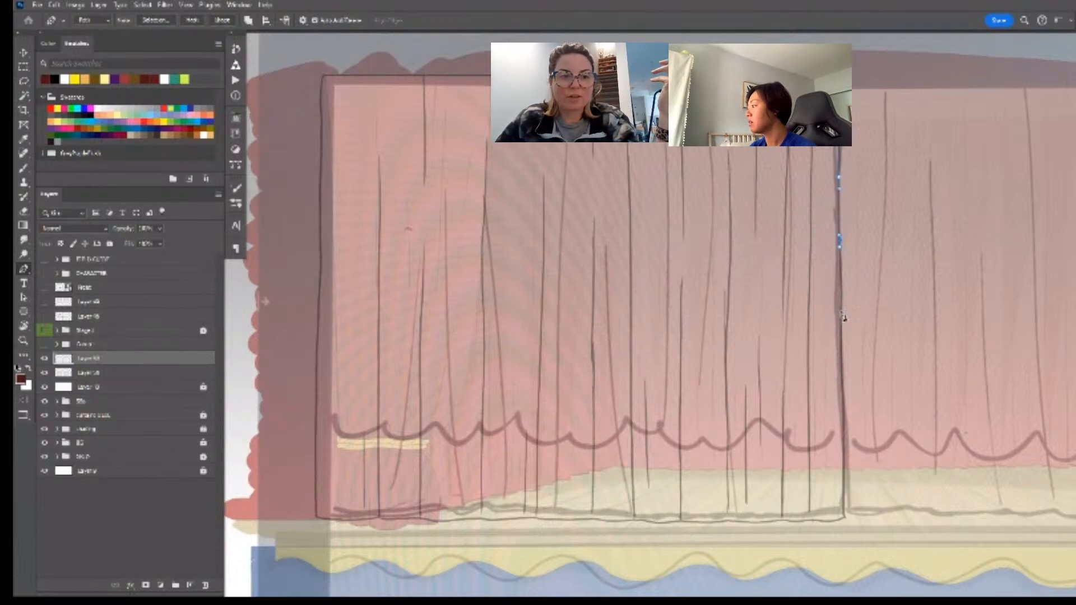
pyautogui.moveTo(841, 311); pyautogui.dragTo(841, 320)
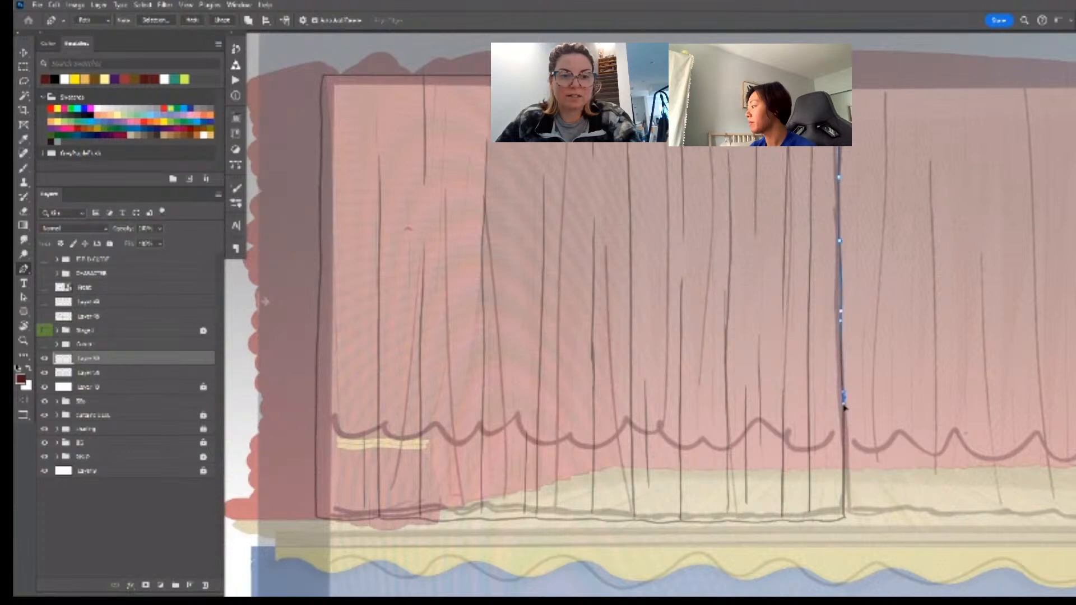
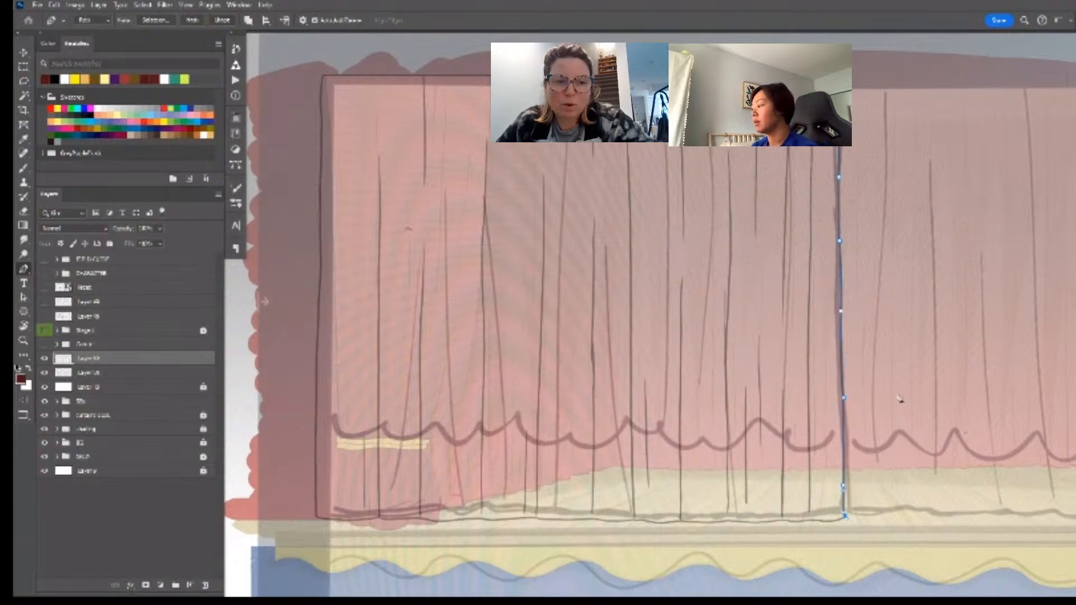
pyautogui.hotkey('ctrl', 'space')
pyautogui.moveTo(888, 448); pyautogui.dragTo(898, 449)
pyautogui.moveTo(896, 502); pyautogui.dragTo(865, 387)
pyautogui.hotkey('ctrl', 'space')
pyautogui.moveTo(795, 436); pyautogui.dragTo(814, 438)
# - Try stroking the curtain's inner-edge path with the dark red brush, and undo the stroke
pyautogui.press('b')
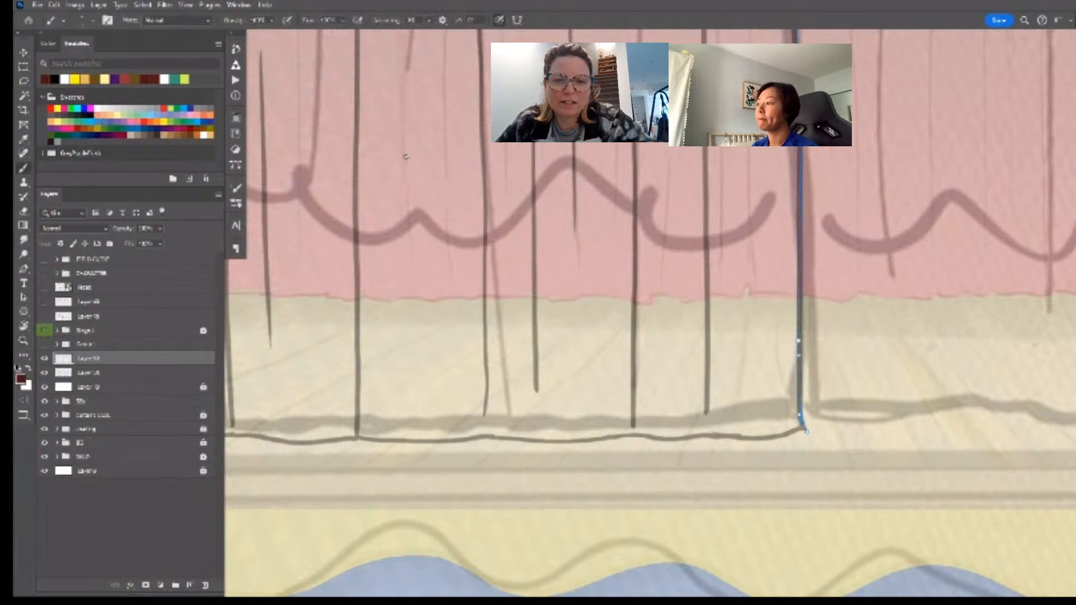
pyautogui.click(238, 151)
pyautogui.click(236, 165)
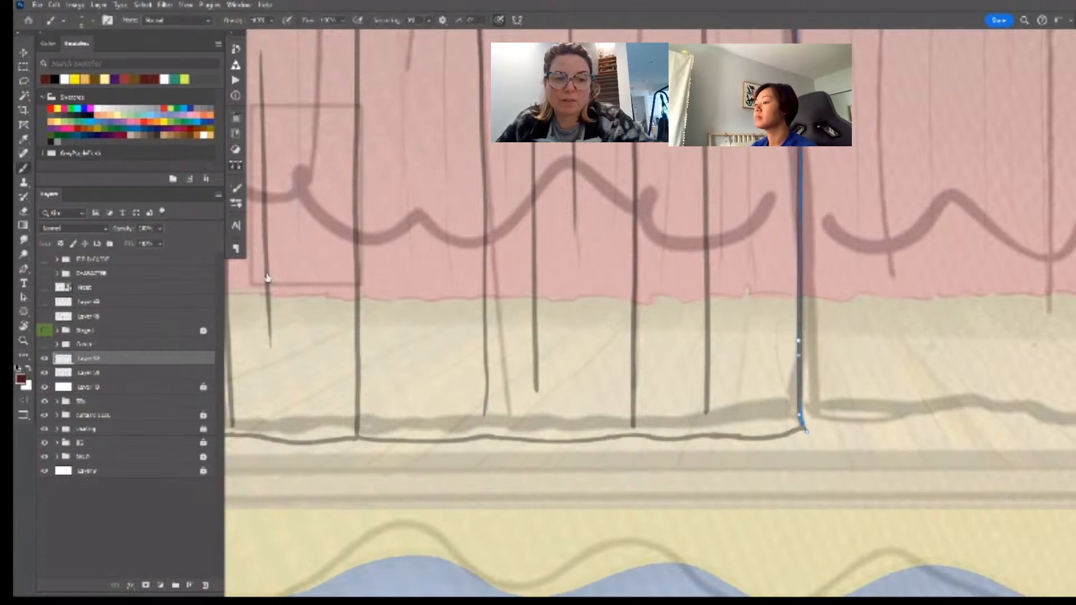
pyautogui.press('Return')
pyautogui.press('z')
pyautogui.click(875, 327)
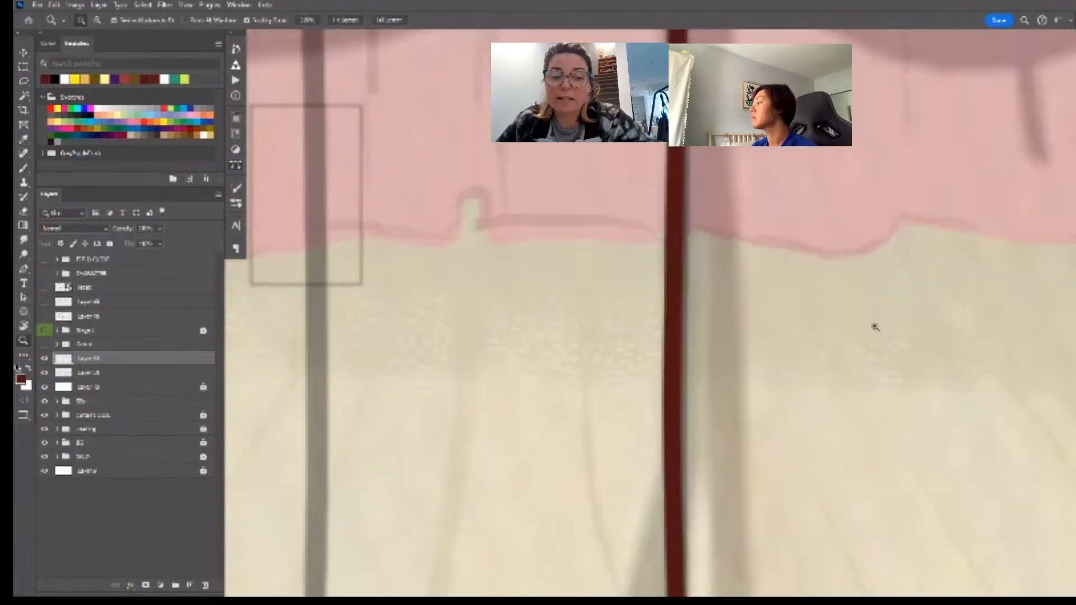
pyautogui.press('b')
pyautogui.hotkey('ctrl', 'z')
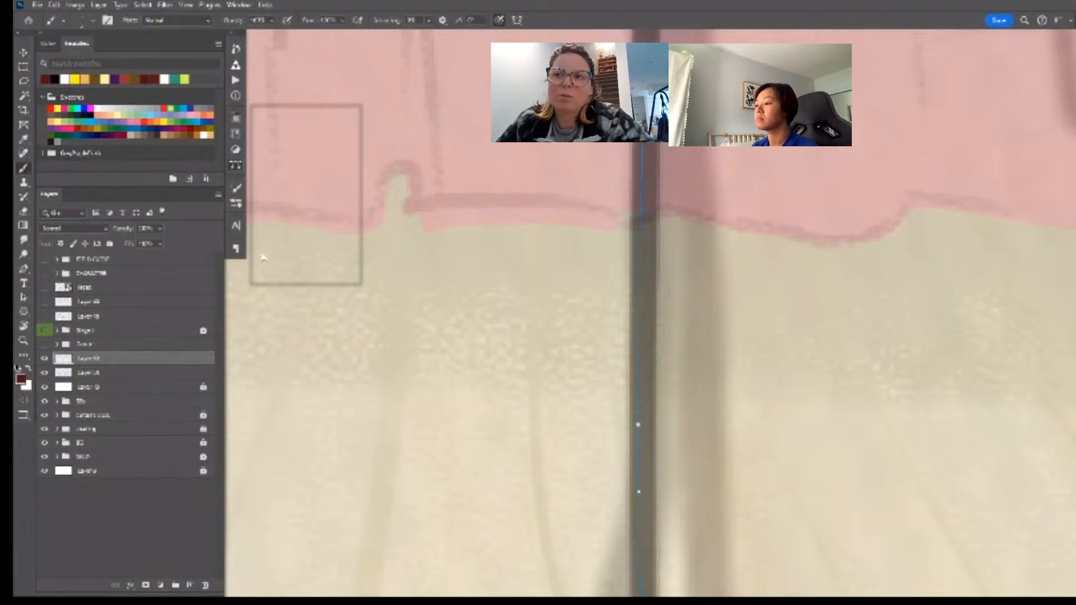
# - Stroke the curtain's inner-edge path in dark red with the Brush on the new layer
pyautogui.press('Return')
pyautogui.press('z')
pyautogui.moveTo(824, 204); pyautogui.dragTo(790, 202)
pyautogui.press('space')
pyautogui.moveTo(799, 188); pyautogui.dragTo(721, 283)
pyautogui.press('z')
pyautogui.press('b')
pyautogui.press('space')
pyautogui.moveTo(769, 231); pyautogui.dragTo(640, 394)
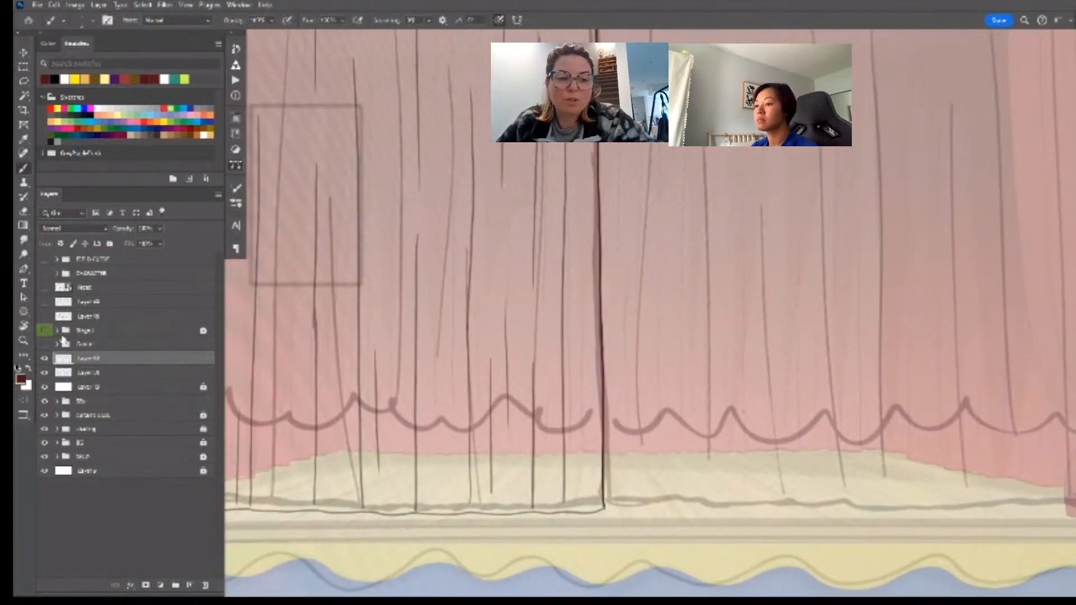
# - Show the green character layer and move the character beside the stroked curtain edge as a line-weight reference
pyautogui.click(44, 287)
pyautogui.click(112, 287)
pyautogui.press('v')
pyautogui.moveTo(269, 417); pyautogui.dragTo(711, 430)
pyautogui.press('z')
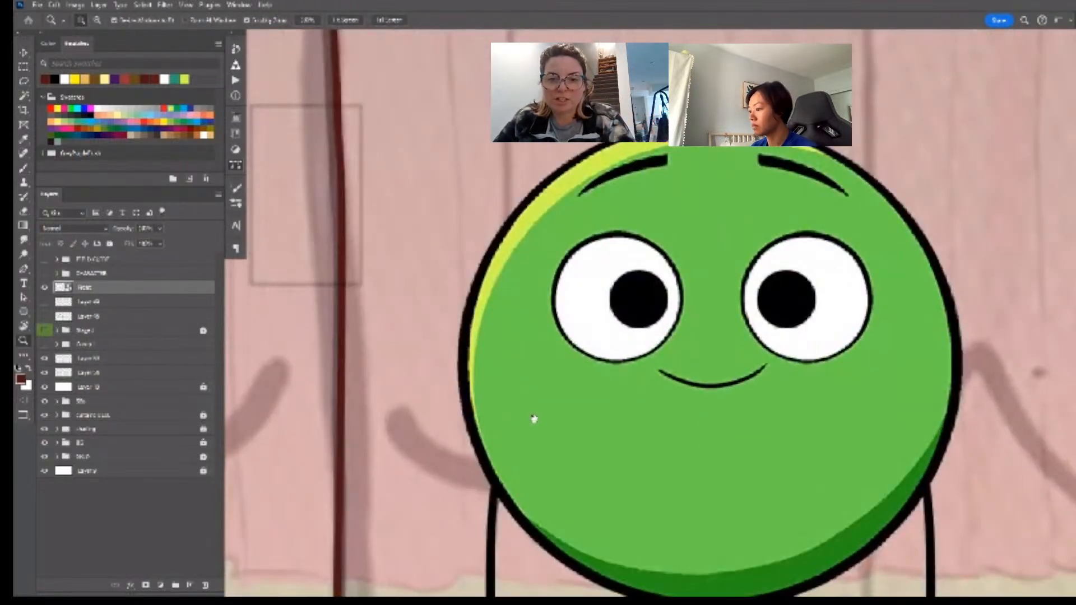
pyautogui.press('space')
pyautogui.moveTo(533, 418); pyautogui.dragTo(620, 428)
# - Toggle the green character's visibility and compare its outline weight with the curtain's stroked edge
pyautogui.hotkey('ctrl', 'alt', 'z')
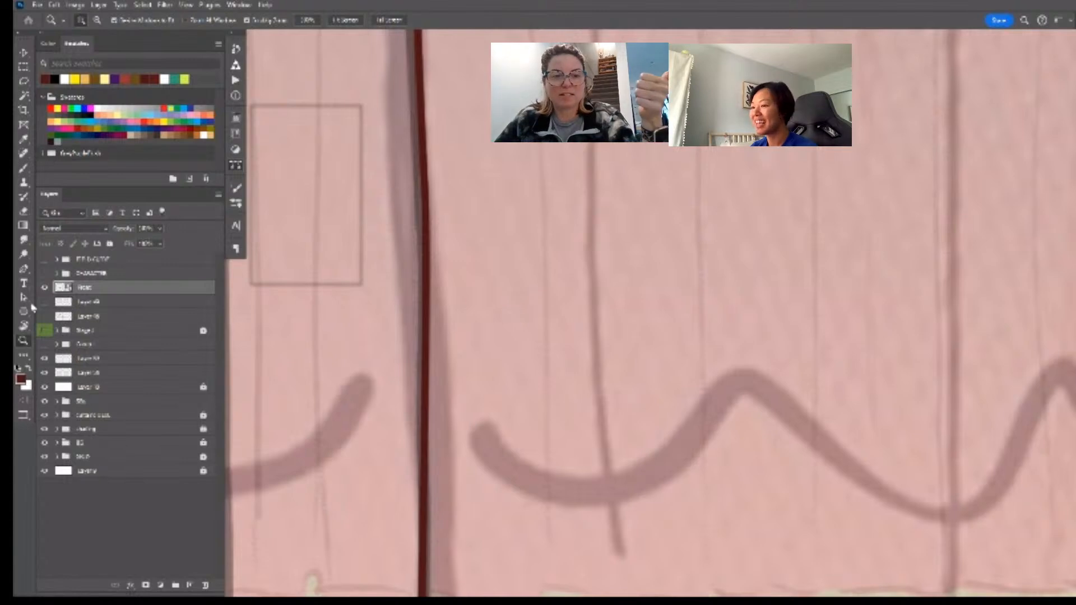
pyautogui.click(45, 288)
pyautogui.click(44, 287)
pyautogui.moveTo(963, 294); pyautogui.dragTo(814, 361)
pyautogui.press('space')
pyautogui.press('z')
pyautogui.moveTo(415, 367); pyautogui.dragTo(627, 375)
pyautogui.press('z')
pyautogui.moveTo(602, 322); pyautogui.dragTo(636, 320)
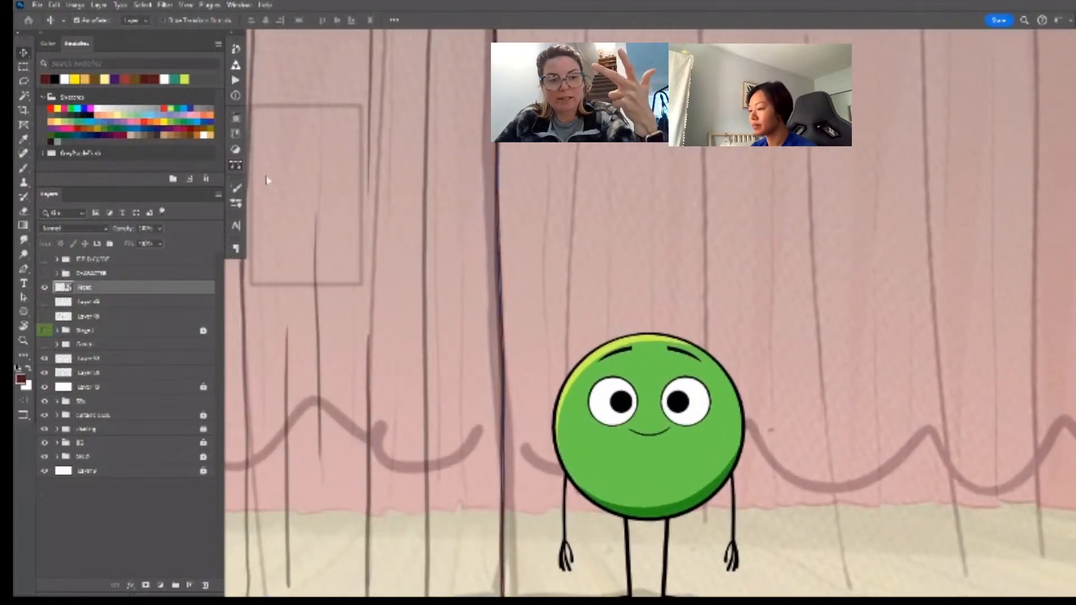
# - Select the inked curtain-edge layer and inspect its line thickness up close against the character's outline
pyautogui.press('b')
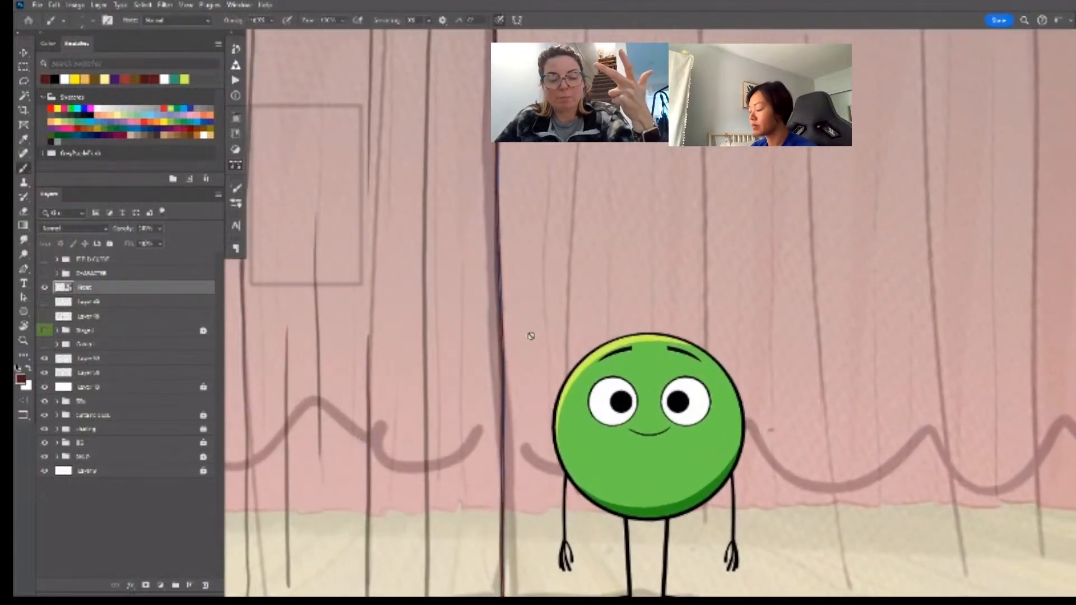
pyautogui.click(100, 361)
pyautogui.scroll(3, 501, 323)
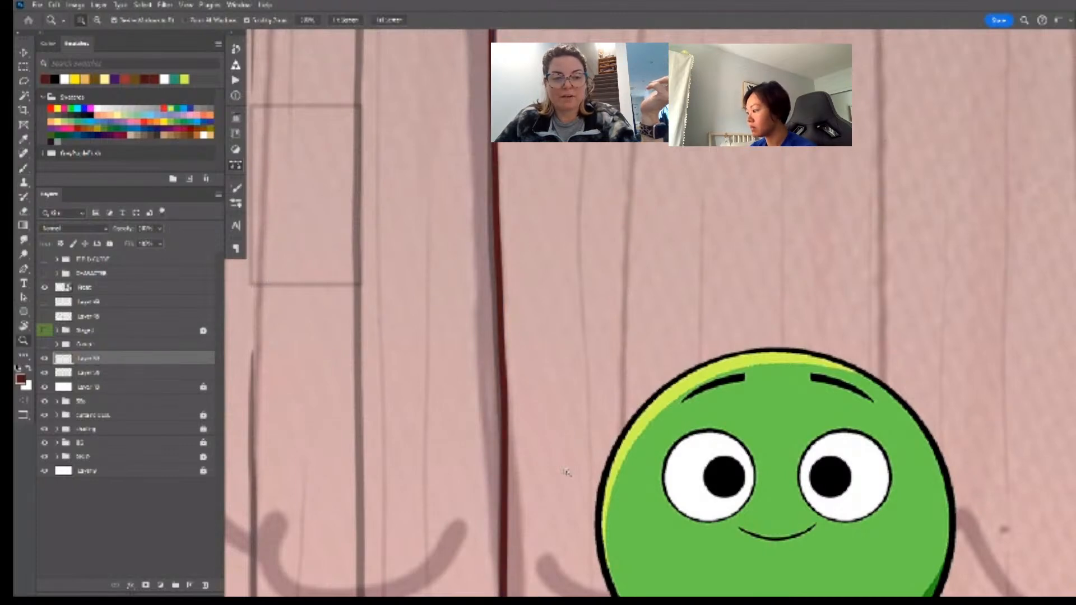
pyautogui.scroll(2, 532, 462)
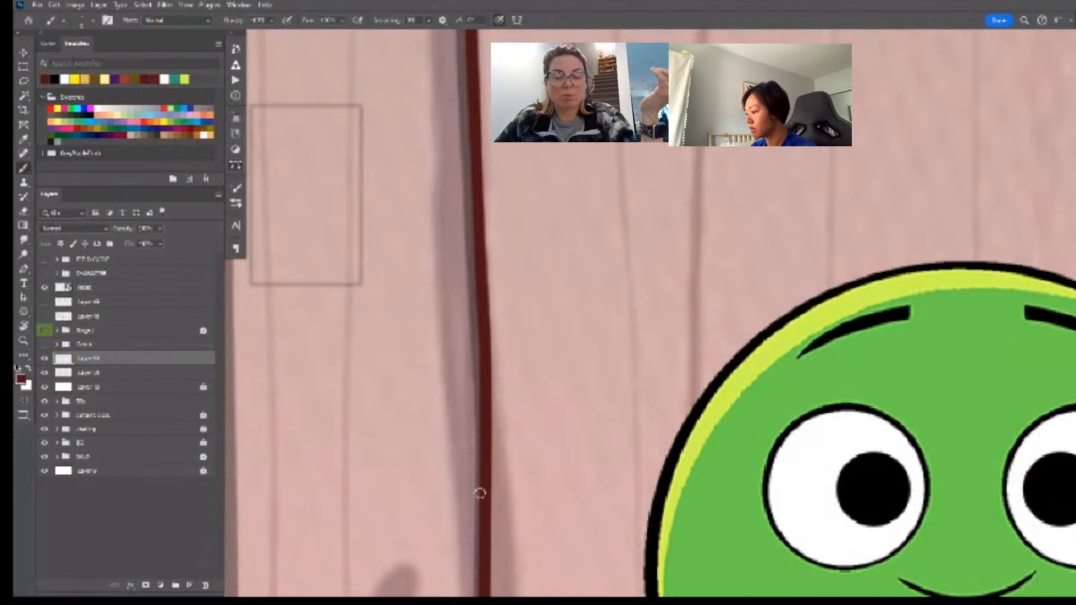
# - Try moving the green character closer to the curtain's inked edge, undoing each move
pyautogui.press('v')
pyautogui.moveTo(660, 499); pyautogui.dragTo(548, 498)
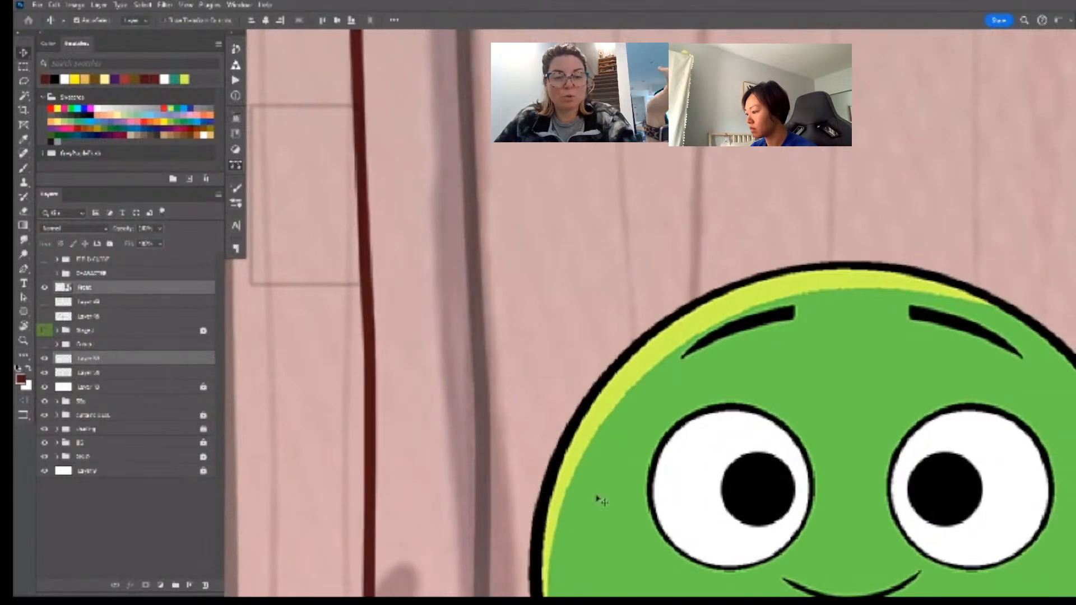
pyautogui.hotkey('ctrl', 'z')
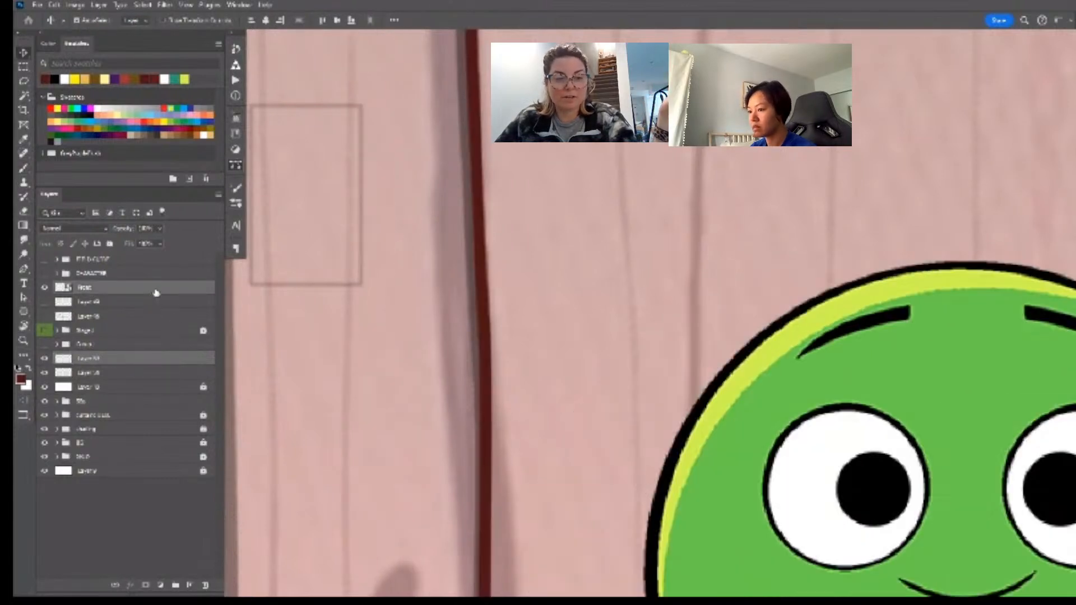
pyautogui.hotkey('ctrl', 't')
pyautogui.moveTo(841, 384); pyautogui.dragTo(709, 389)
pyautogui.press('Return')
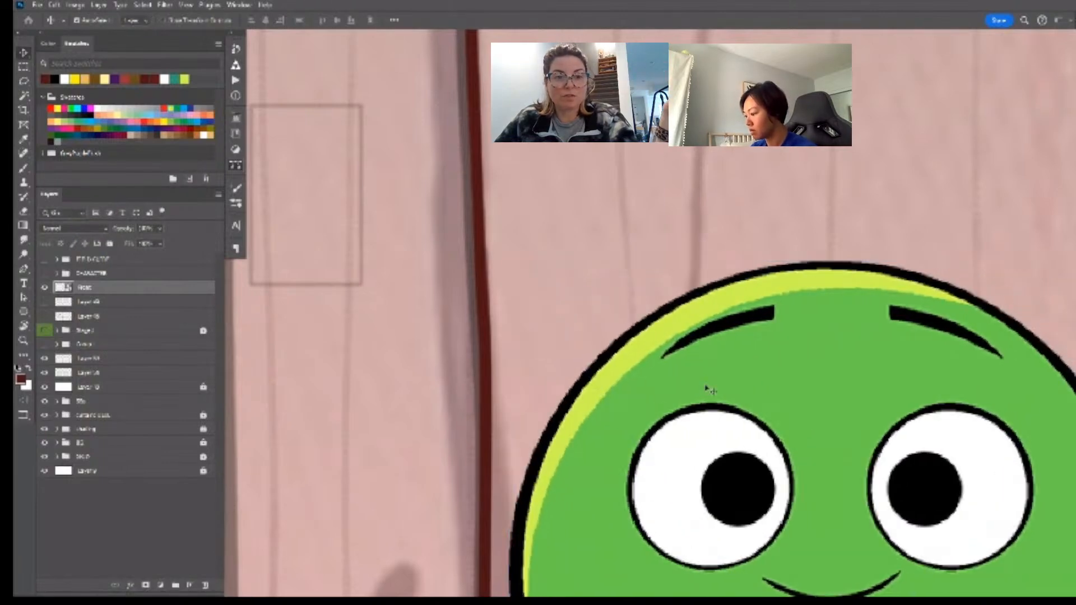
pyautogui.hotkey('ctrl', 'z')
pyautogui.moveTo(720, 401); pyautogui.dragTo(694, 413)
pyautogui.moveTo(692, 477); pyautogui.dragTo(689, 283)
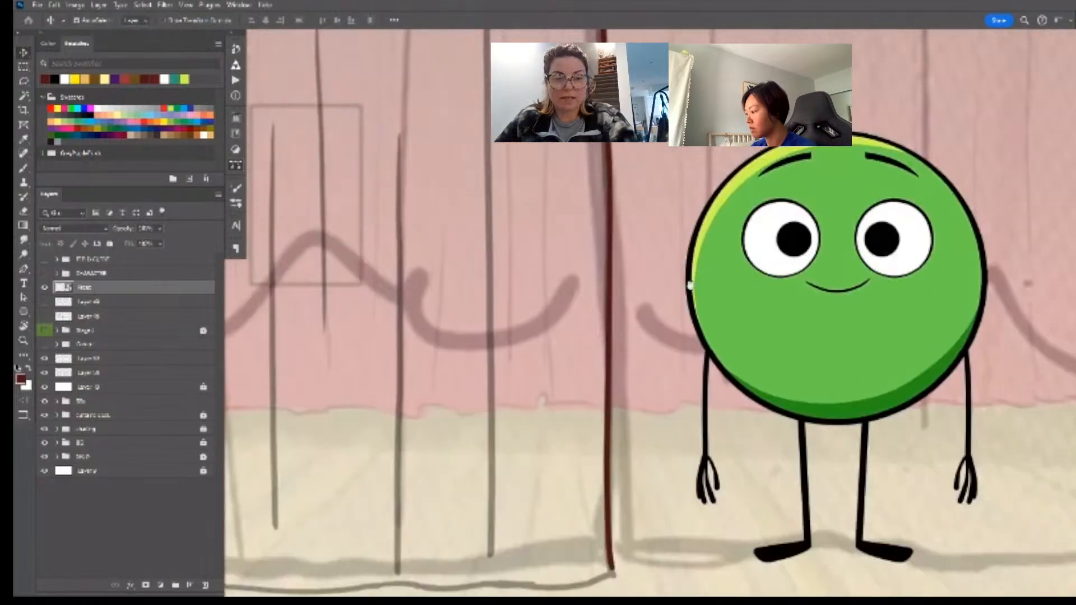
# - Settle the green character on the stage floor just beside the curtain's inked right edge as the line-weight reference
pyautogui.moveTo(648, 495); pyautogui.dragTo(663, 470)
pyautogui.press('z')
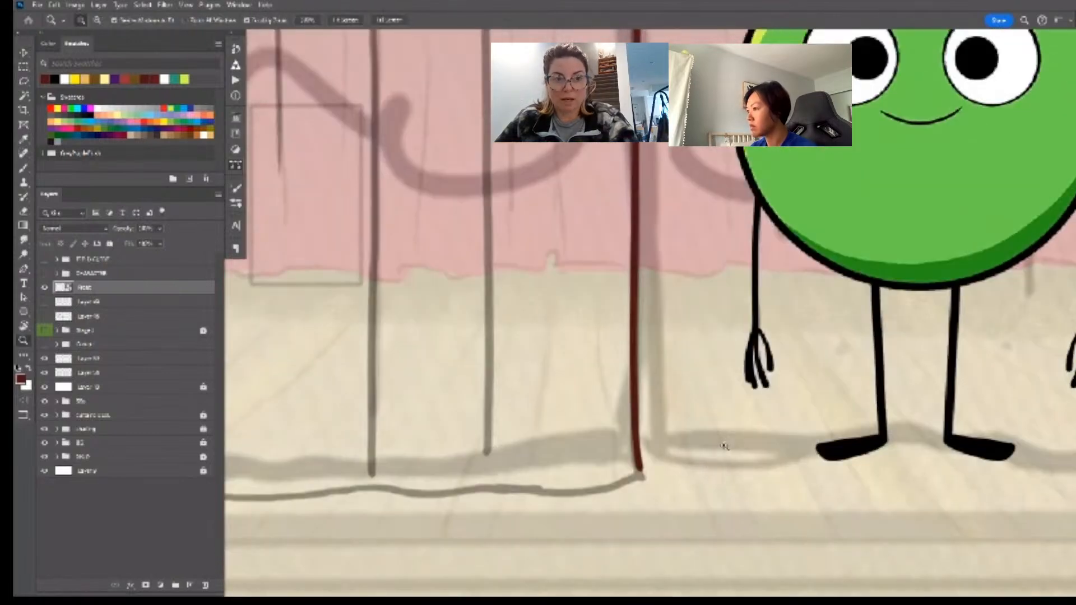
pyautogui.moveTo(724, 446); pyautogui.dragTo(688, 435)
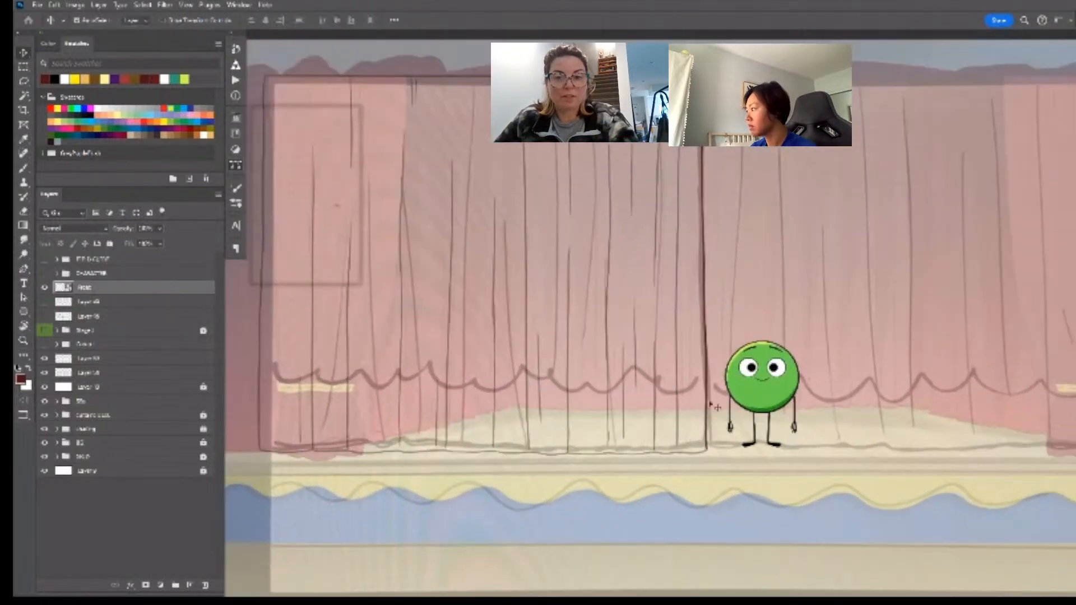
pyautogui.moveTo(780, 280); pyautogui.dragTo(695, 356)
pyautogui.hotkey('ctrl', 't')
pyautogui.press('Return')
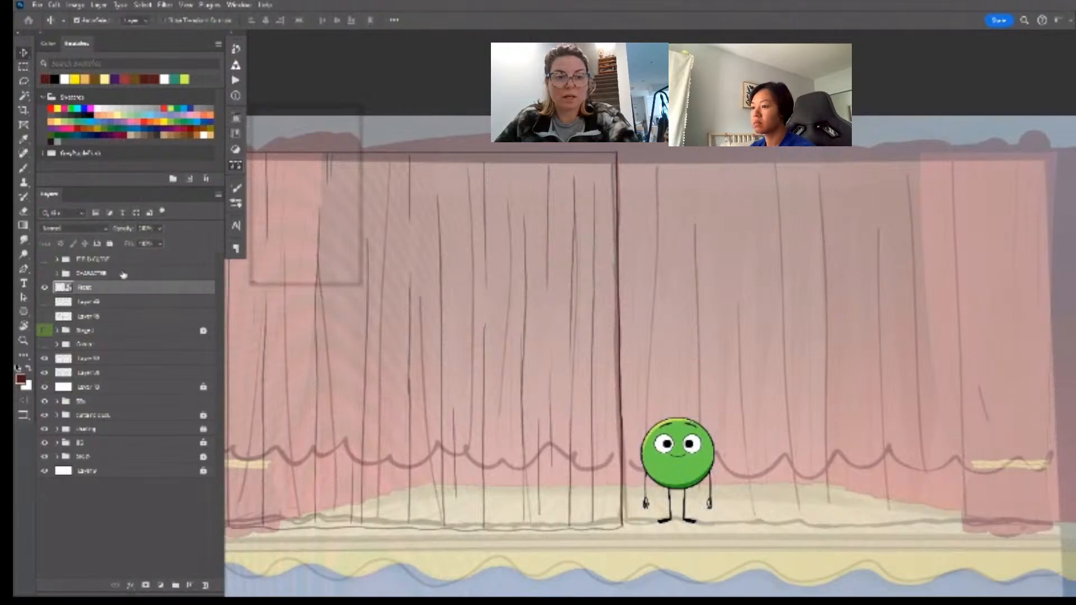
# - Lock the character layer and free-transform the inked curtain-edge layer so the right edge stands straighter
pyautogui.click(139, 358)
pyautogui.hotkey('ctrl', 't')
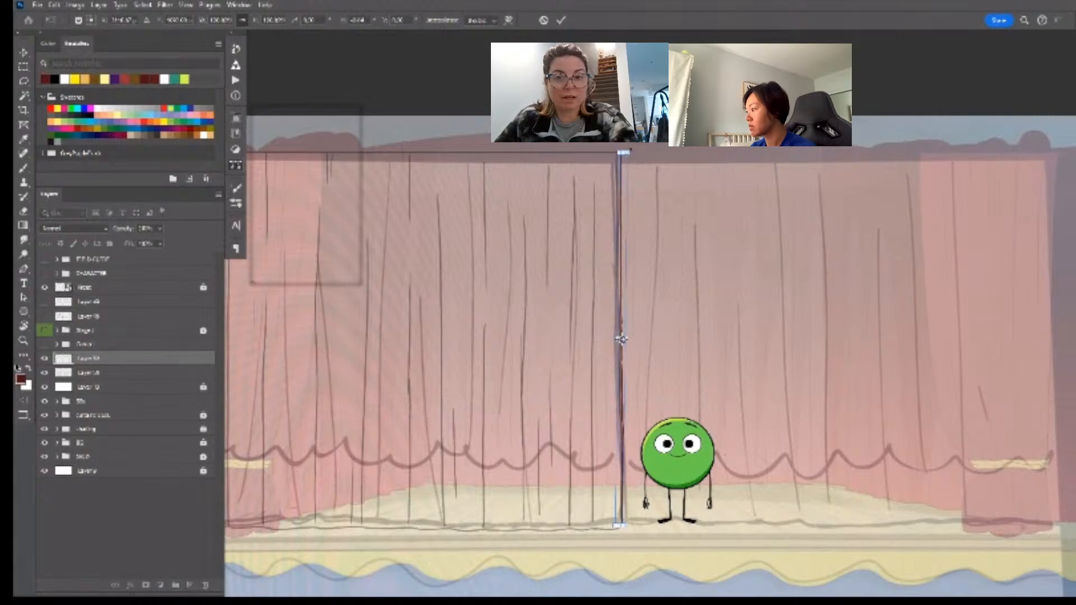
pyautogui.press('Return')
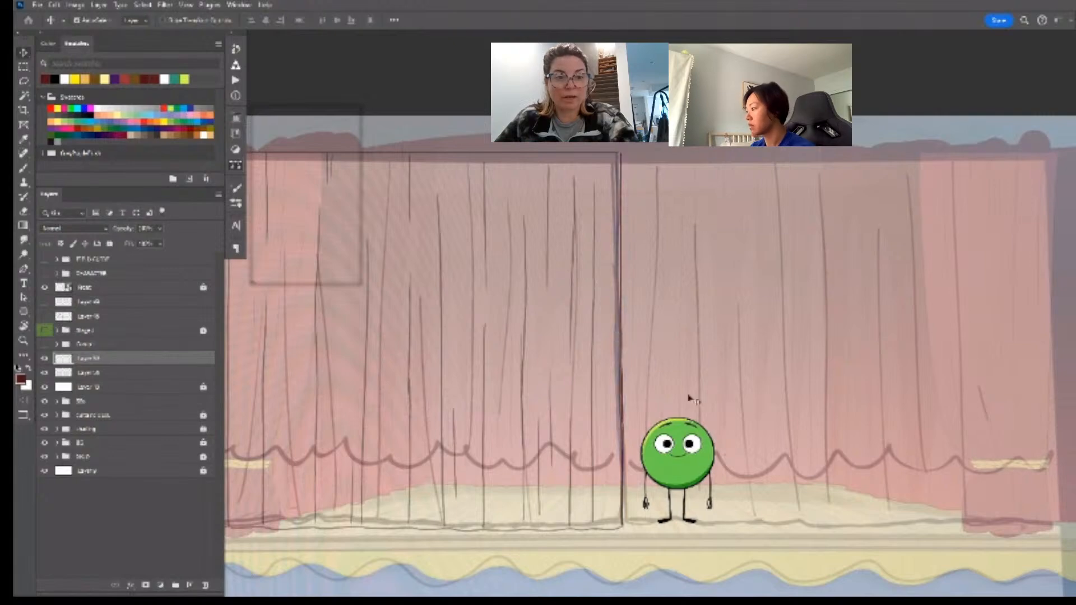
# - Brush the curtain's hem in dark red from the bottom-right corner leftward along the sketch, redoing the first stroke
pyautogui.press('z')
pyautogui.click(638, 538)
pyautogui.moveTo(622, 536); pyautogui.dragTo(687, 497)
pyautogui.press('b')
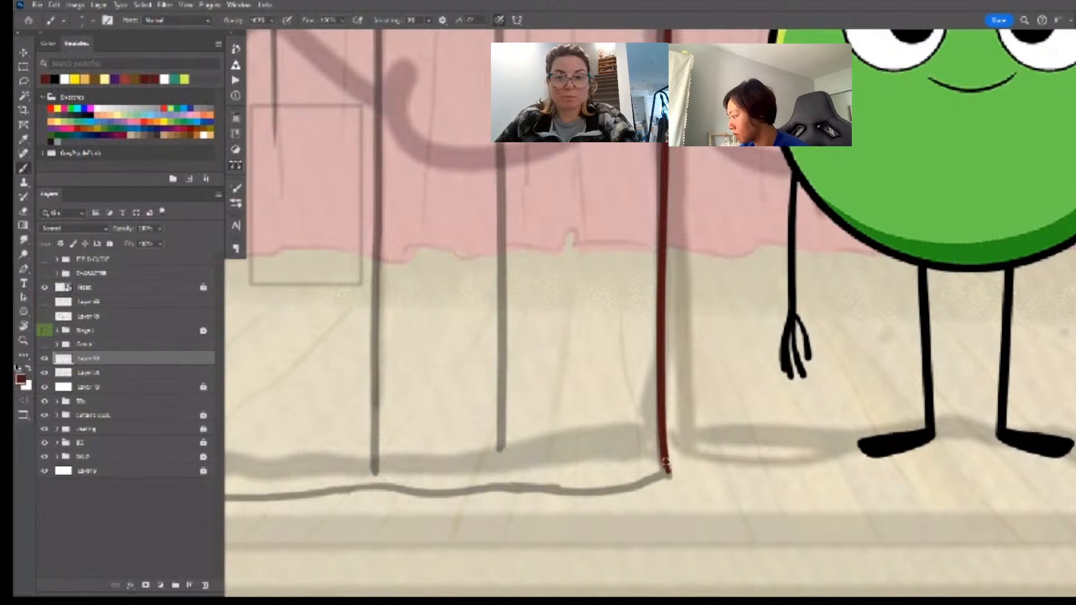
pyautogui.moveTo(665, 472)
pyautogui.mouseDown()
pyautogui.moveTo(575, 494)
pyautogui.moveTo(360, 488)
pyautogui.mouseUp()
pyautogui.moveTo(631, 508); pyautogui.dragTo(806, 454)
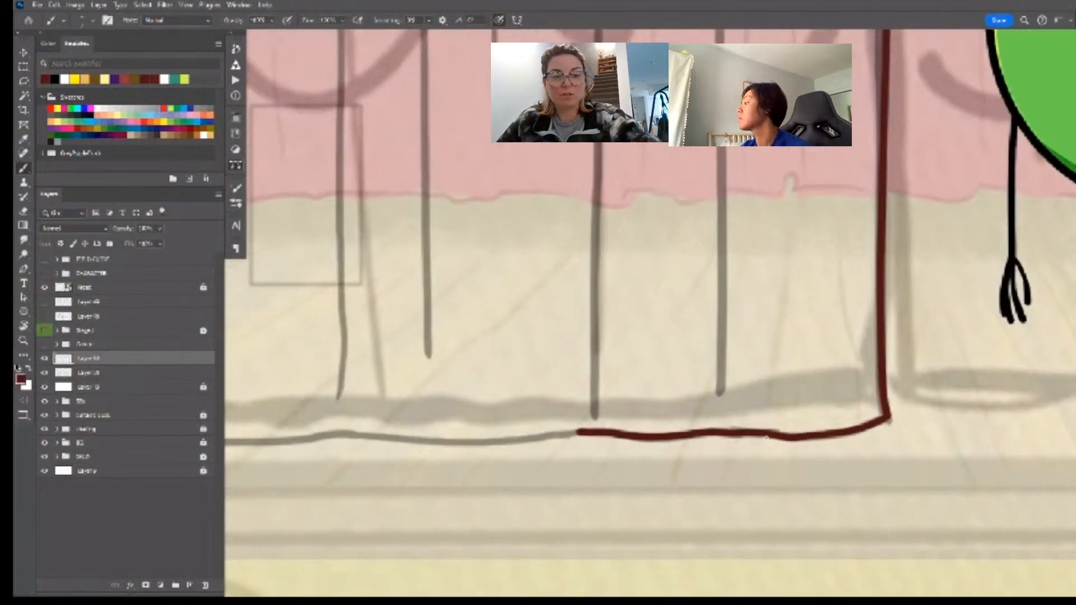
pyautogui.hotkey('ctrl', 'z')
pyautogui.moveTo(886, 418)
pyautogui.mouseDown()
pyautogui.moveTo(798, 436)
pyautogui.moveTo(274, 443)
pyautogui.mouseUp()
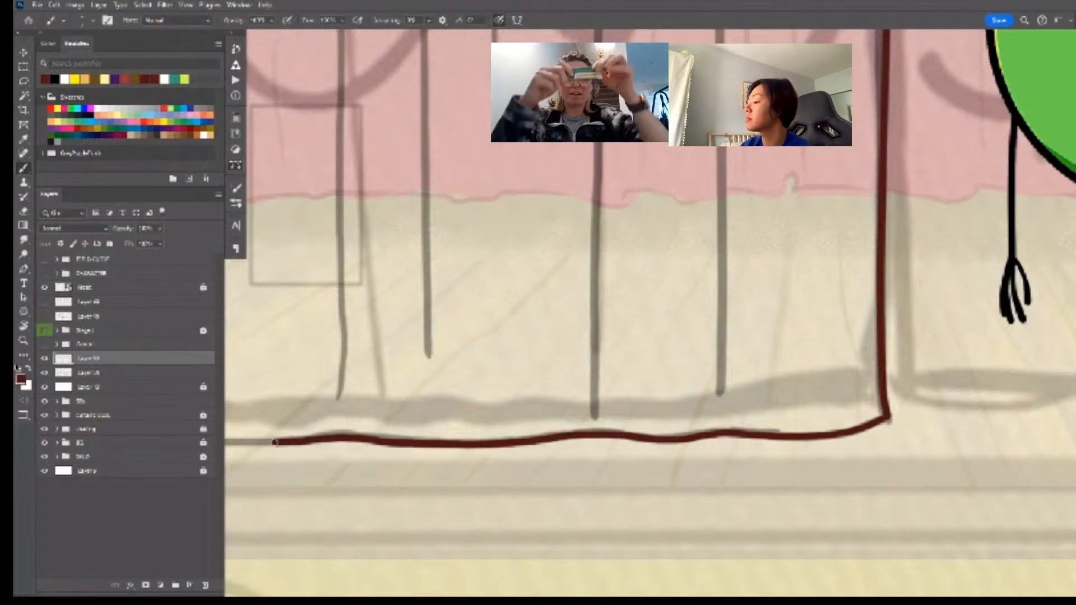
# - Erase the loose left end of the dark red hem stroke back to the nearby fold line
pyautogui.press('z')
pyautogui.keyDown('alt'); pyautogui.click(793, 453); pyautogui.keyUp('alt')
pyautogui.moveTo(793, 452); pyautogui.dragTo(774, 453)
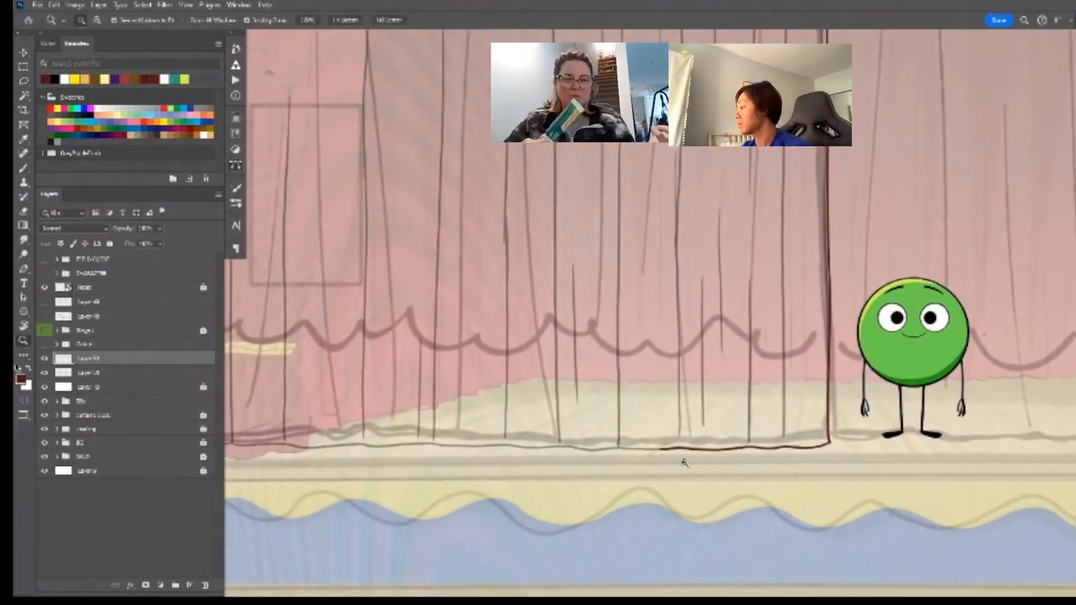
pyautogui.moveTo(684, 463); pyautogui.dragTo(706, 459)
pyautogui.press('e')
pyautogui.moveTo(641, 432); pyautogui.dragTo(680, 434)
pyautogui.press('b')
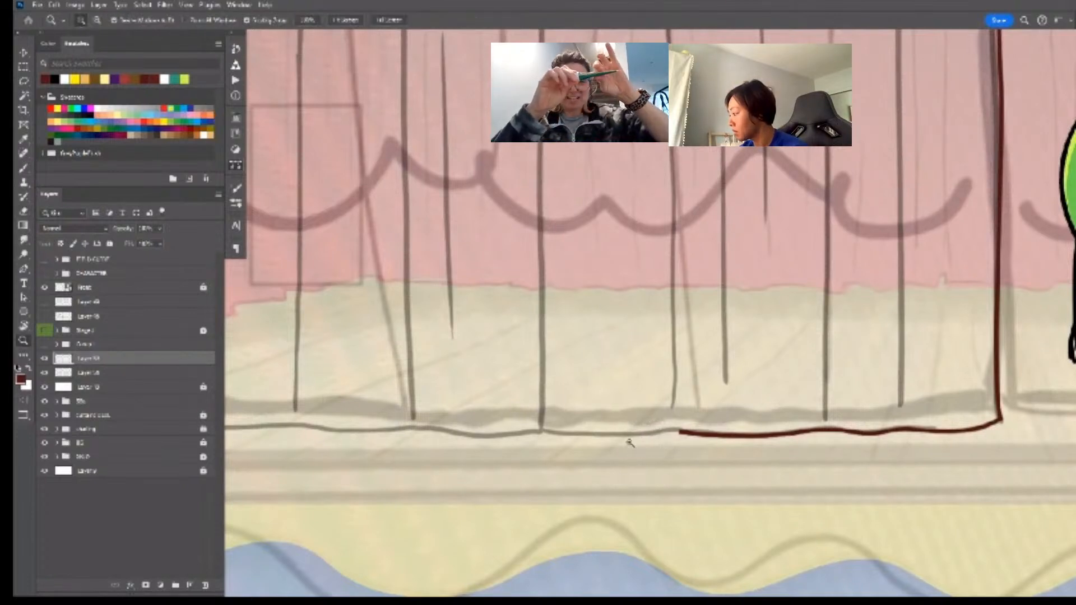
# - Extend the dark red hem leftward by one scallop, from the trimmed end to the next long fold line
pyautogui.scroll(2, 629, 440)
pyautogui.moveTo(513, 427); pyautogui.dragTo(585, 431)
pyautogui.hotkey('ctrl', 'z')
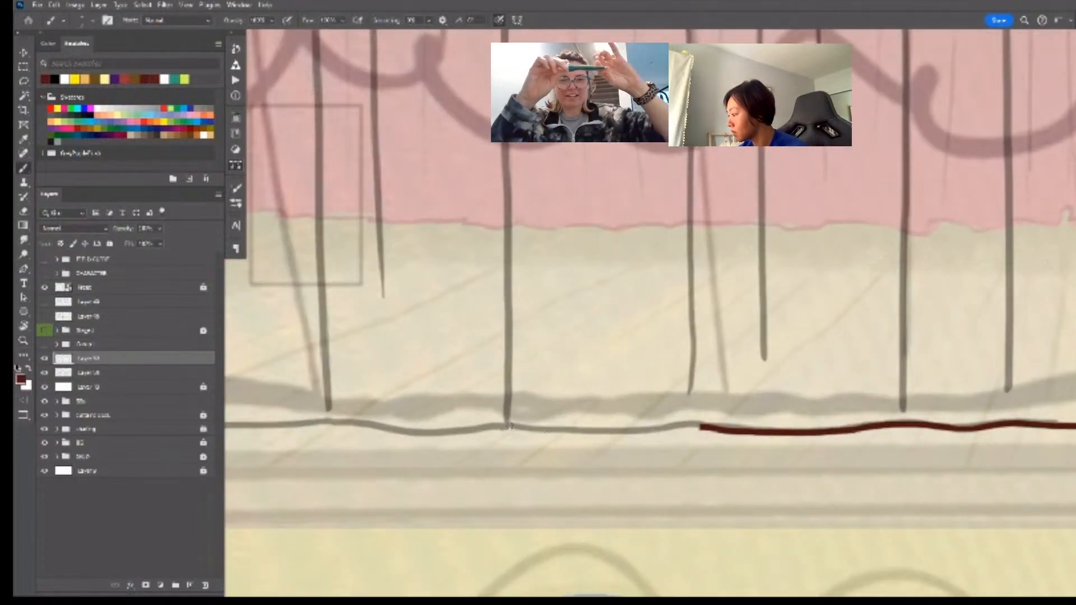
pyautogui.moveTo(508, 426); pyautogui.dragTo(697, 429)
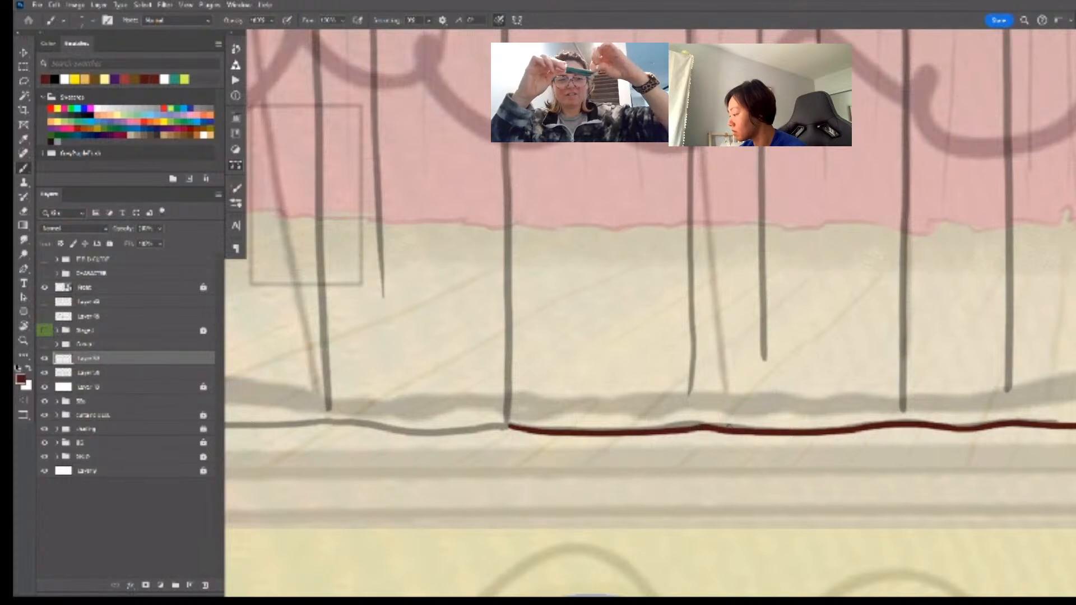
# - Continue the dark red hem leftward past the next two long folds, replacing the first attempt with a cleaner stroke
pyautogui.press('z')
pyautogui.moveTo(762, 457); pyautogui.dragTo(748, 457)
pyautogui.press('space')
pyautogui.moveTo(667, 455); pyautogui.dragTo(887, 460)
pyautogui.press('z')
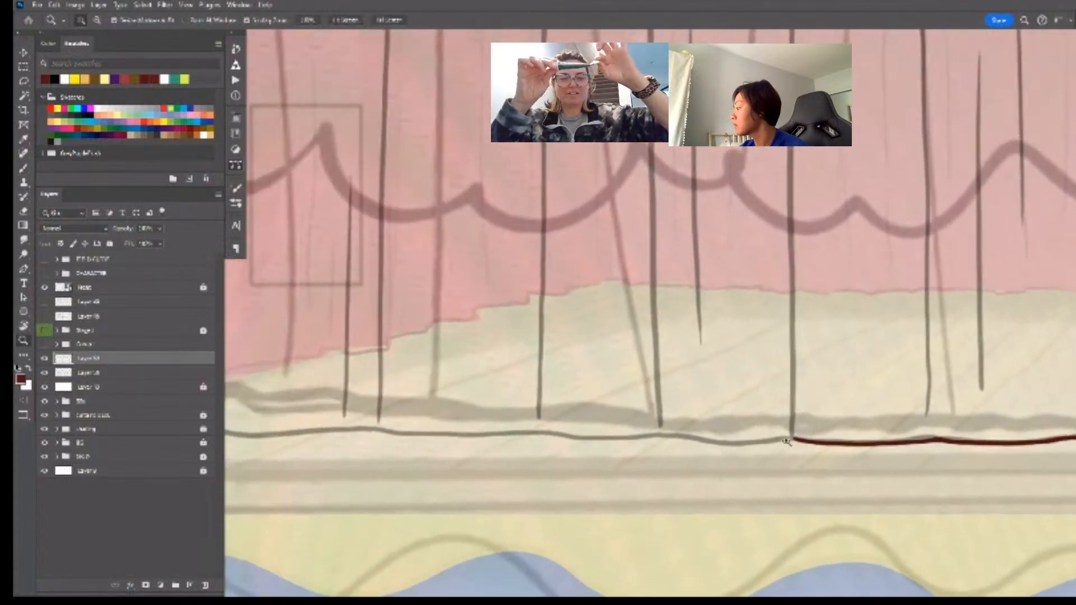
pyautogui.click(787, 442)
pyautogui.press('b')
pyautogui.moveTo(805, 438); pyautogui.dragTo(365, 430)
pyautogui.moveTo(666, 472); pyautogui.dragTo(678, 471)
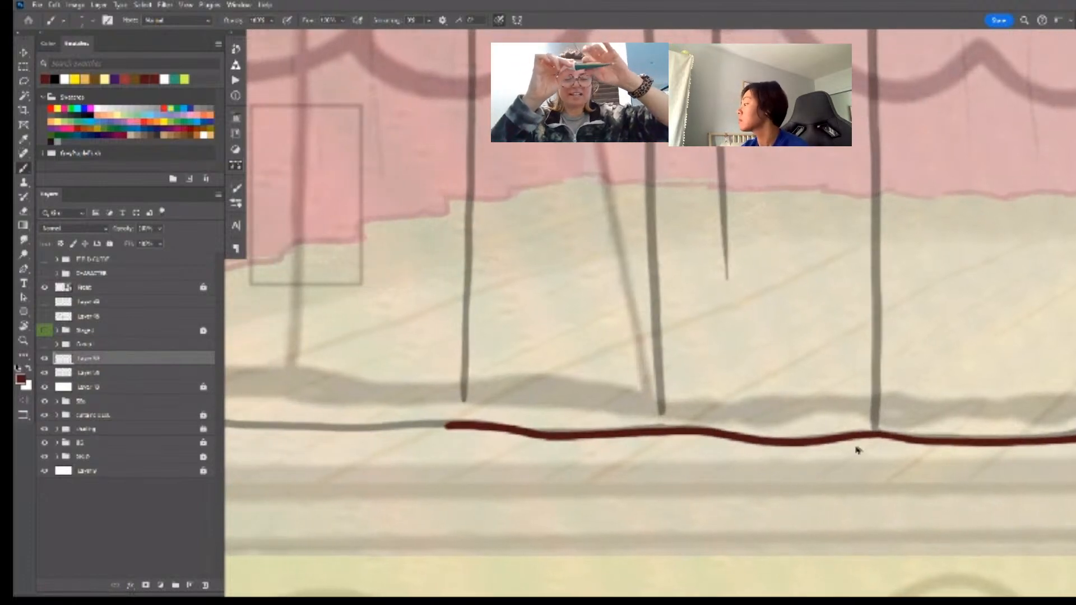
pyautogui.hotkey('ctrl', 'z')
pyautogui.moveTo(888, 436); pyautogui.dragTo(443, 423)
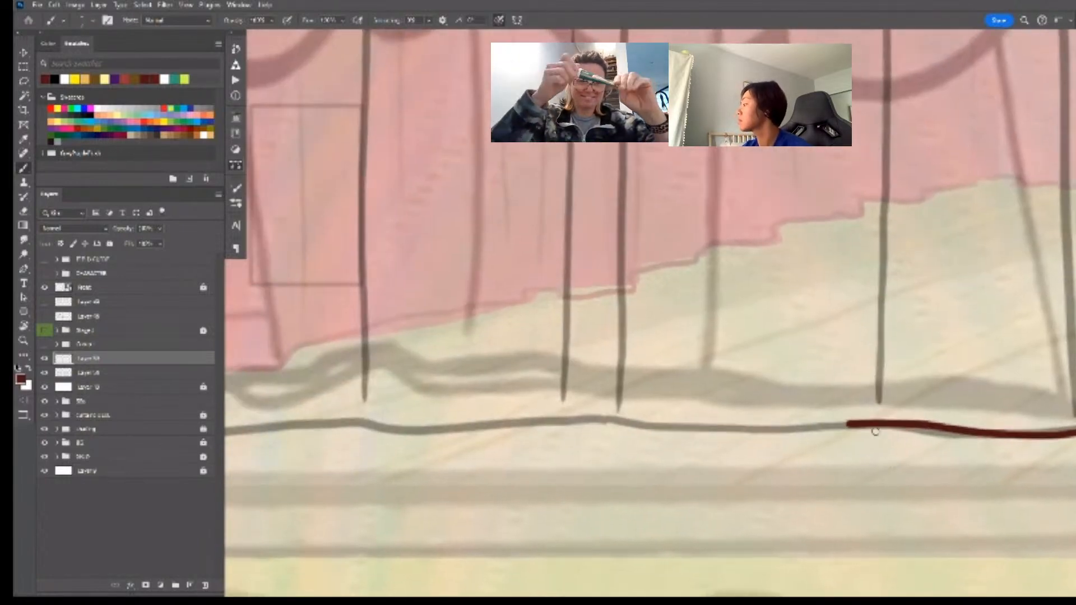
# - Trim the hem's rough end and brush the line onward across the folds beneath the tied-back side curtain
pyautogui.press('e')
pyautogui.moveTo(870, 428)
pyautogui.mouseDown()
pyautogui.moveTo(835, 422)
pyautogui.moveTo(881, 407)
pyautogui.moveTo(852, 428)
pyautogui.moveTo(603, 422)
pyautogui.mouseUp()
pyautogui.press('b')
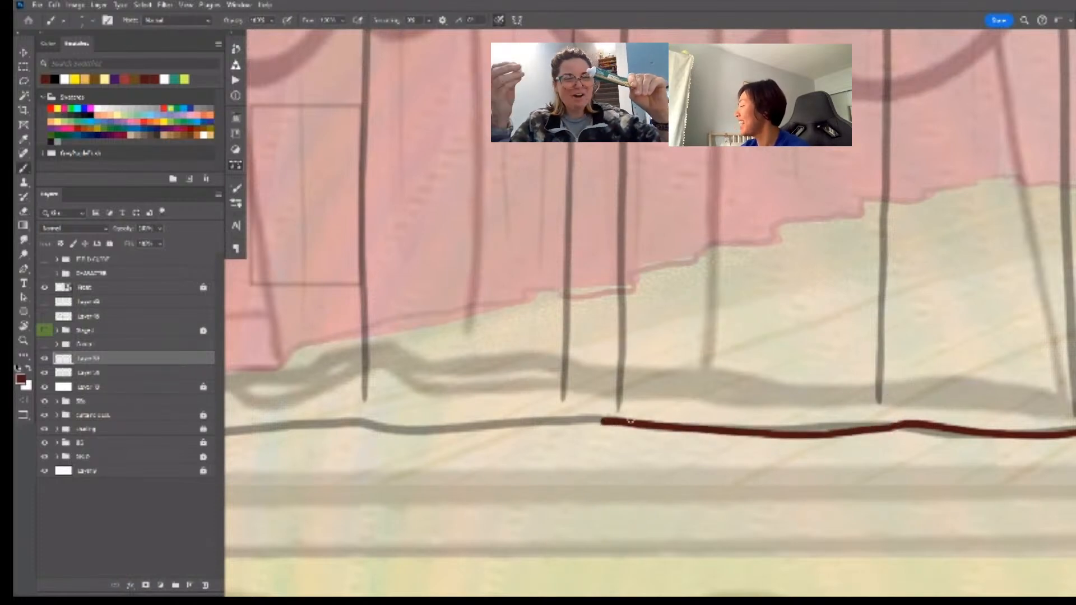
pyautogui.hotkey('ctrl', 'z')
pyautogui.moveTo(905, 424); pyautogui.dragTo(604, 421)
pyautogui.moveTo(634, 429)
pyautogui.mouseDown()
pyautogui.moveTo(609, 421)
pyautogui.moveTo(848, 426)
pyautogui.moveTo(694, 436)
pyautogui.moveTo(580, 427)
pyautogui.moveTo(445, 442)
pyautogui.moveTo(319, 429)
pyautogui.mouseUp()
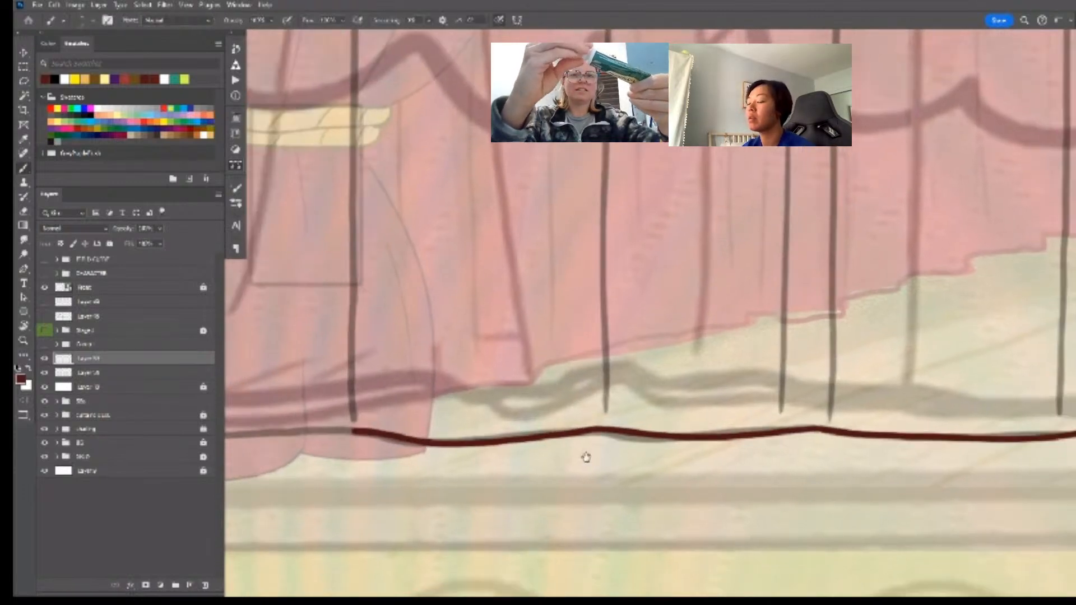
# - Clean up the hem's end and brush the remaining dark red line to the curtain's bottom-left corner
pyautogui.moveTo(583, 456); pyautogui.dragTo(826, 452)
pyautogui.press('e')
pyautogui.click(590, 438)
pyautogui.moveTo(637, 448)
pyautogui.mouseDown()
pyautogui.moveTo(820, 454)
pyautogui.moveTo(793, 430)
pyautogui.moveTo(365, 435)
pyautogui.mouseUp()
pyautogui.press('b')
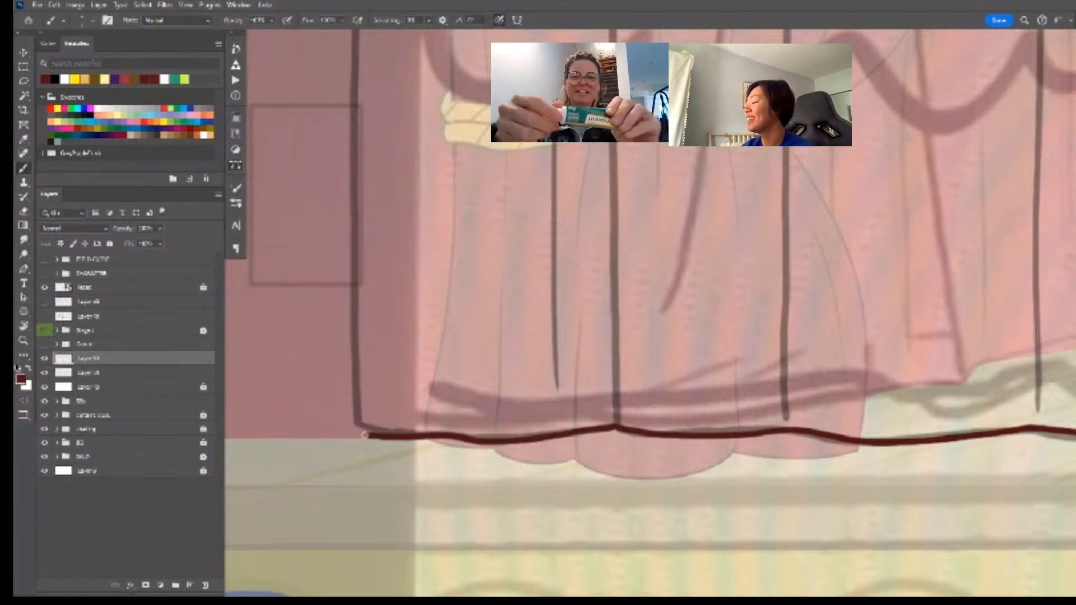
# - Trace the curtain's left edge with a Pen path from the top-left corner to the bottom-left corner
pyautogui.press('z')
pyautogui.moveTo(639, 479); pyautogui.dragTo(497, 477)
pyautogui.press('z')
pyautogui.moveTo(867, 452); pyautogui.dragTo(835, 490)
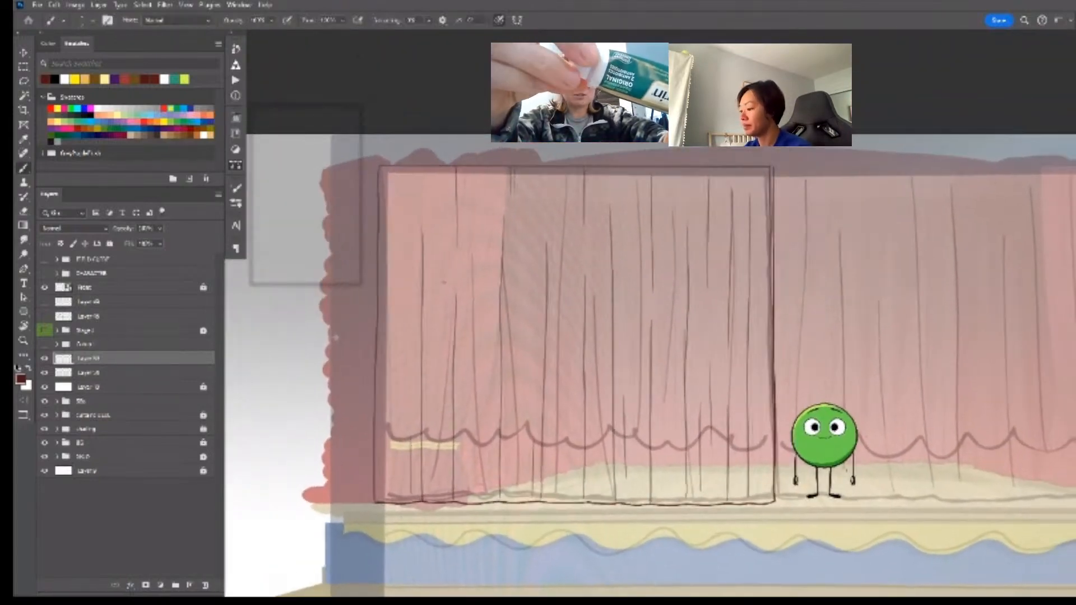
pyautogui.press('z')
pyautogui.moveTo(387, 161); pyautogui.dragTo(395, 160)
pyautogui.press('p')
pyautogui.scroll(-1, 554, 307)
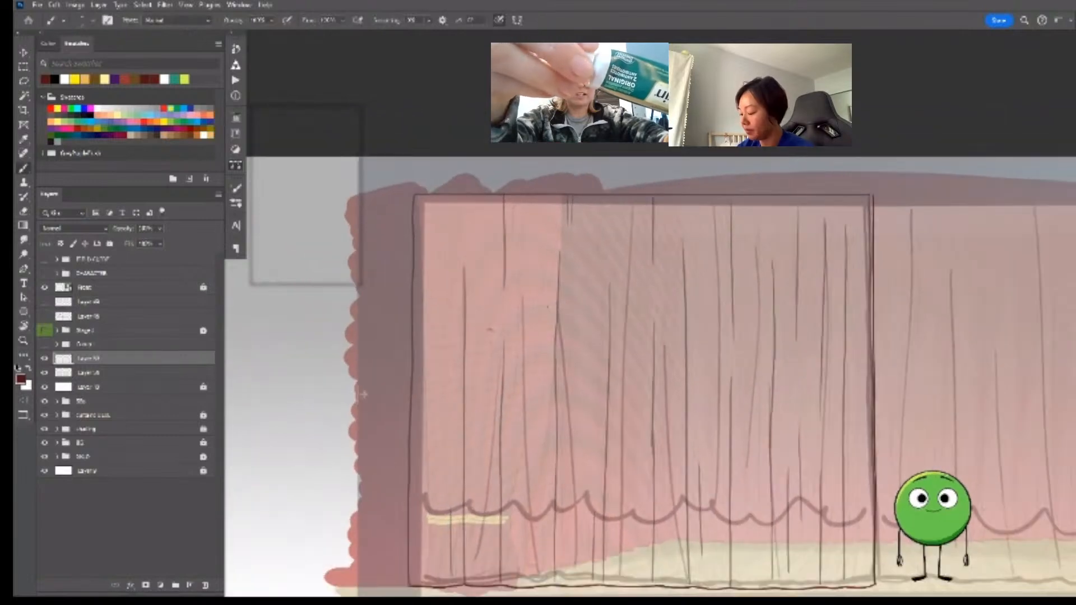
pyautogui.click(415, 197)
pyautogui.moveTo(443, 331); pyautogui.dragTo(527, 192)
pyautogui.moveTo(495, 273); pyautogui.dragTo(493, 289)
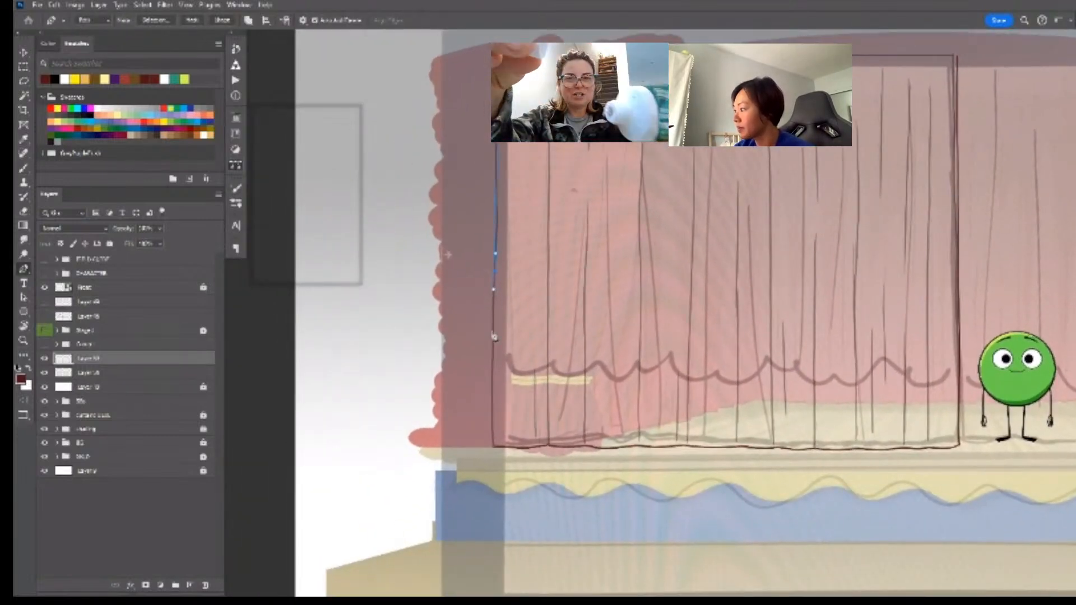
pyautogui.moveTo(493, 341); pyautogui.dragTo(492, 353)
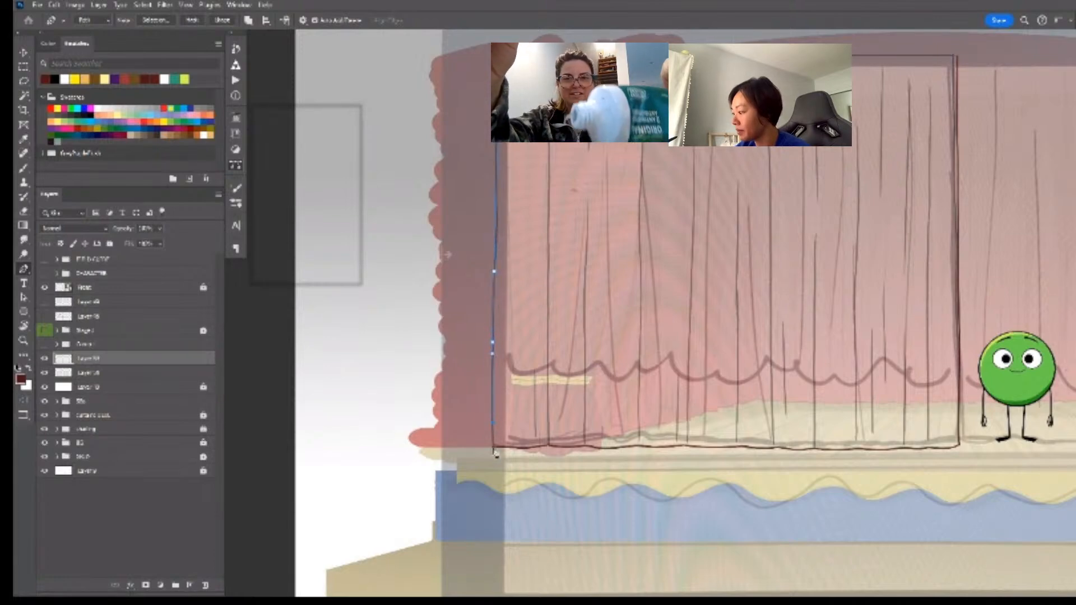
pyautogui.click(494, 447)
# - Stroke the left-edge path with the dark red brush, undoing the first stroke and applying it again
pyautogui.moveTo(547, 400); pyautogui.dragTo(605, 400)
pyautogui.moveTo(444, 466)
pyautogui.mouseDown()
pyautogui.moveTo(507, 437)
pyautogui.moveTo(505, 458)
pyautogui.mouseUp()
pyautogui.press('b')
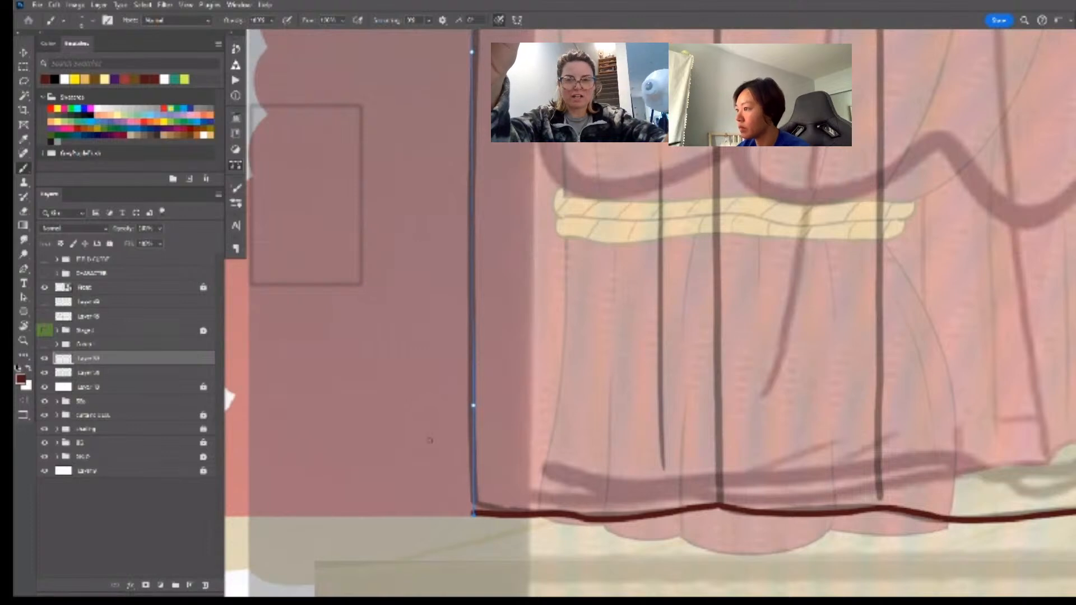
pyautogui.press('Return')
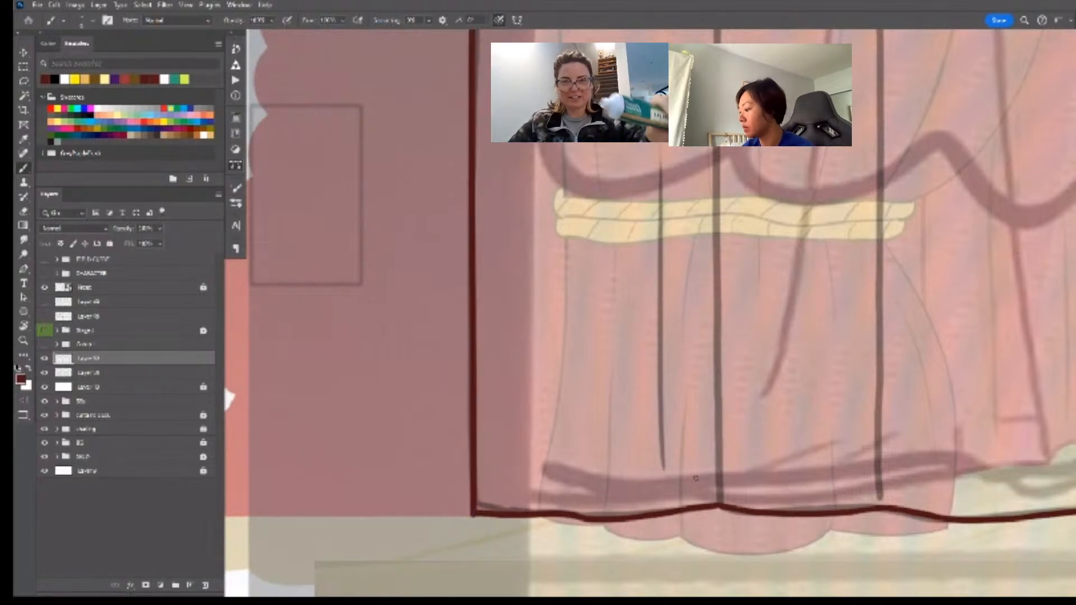
pyautogui.hotkey('ctrl', 'z')
pyautogui.press('z')
pyautogui.moveTo(493, 480); pyautogui.dragTo(511, 475)
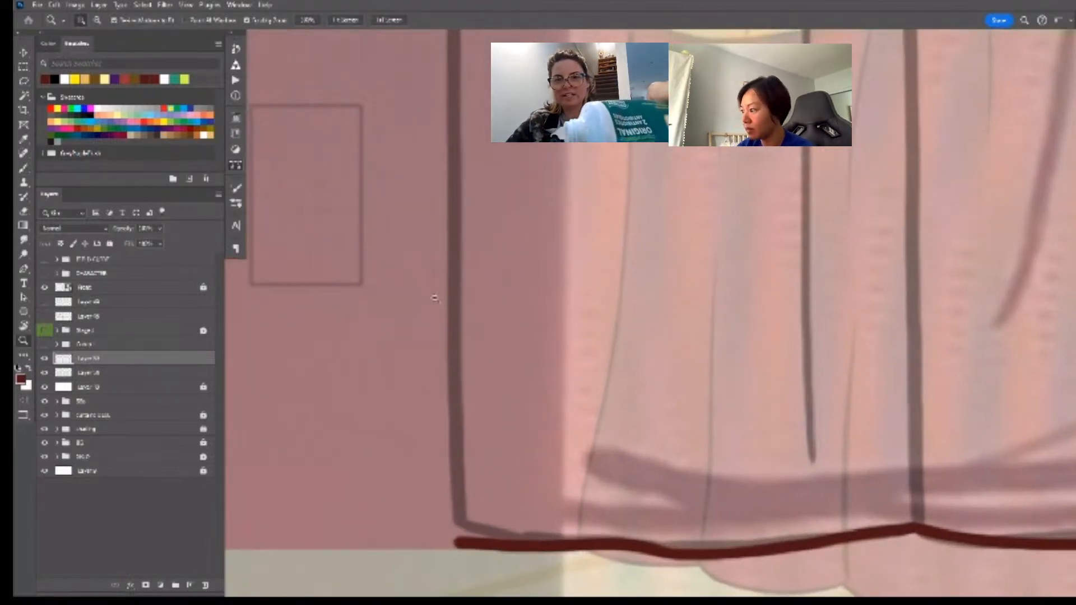
pyautogui.press('b')
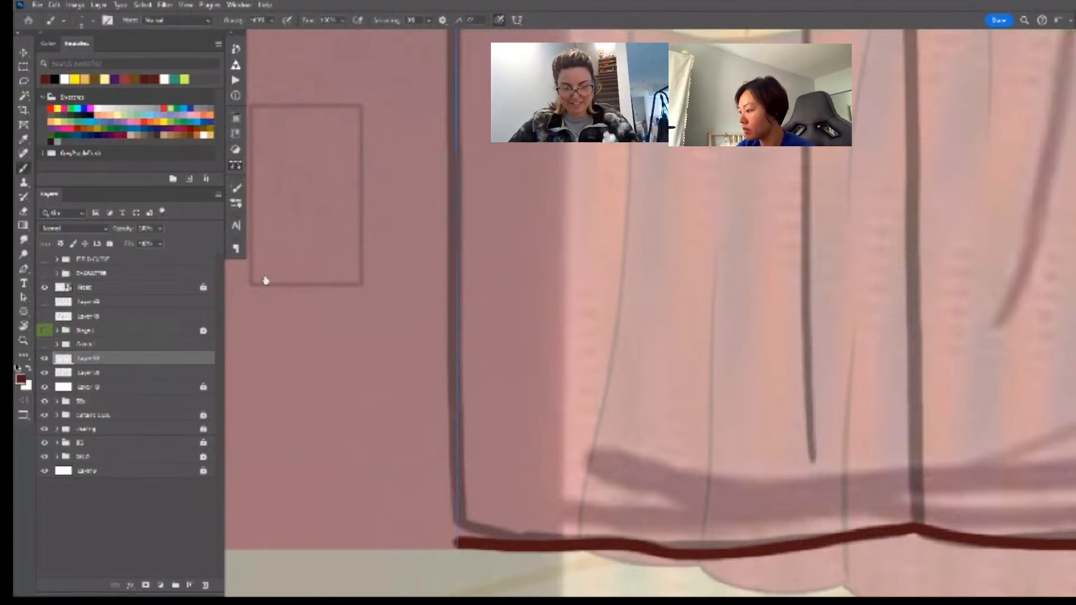
pyautogui.press('Return')
# - Shrink the eraser and clean the overshooting ink from the curtain's bottom-left corner
pyautogui.press('e')
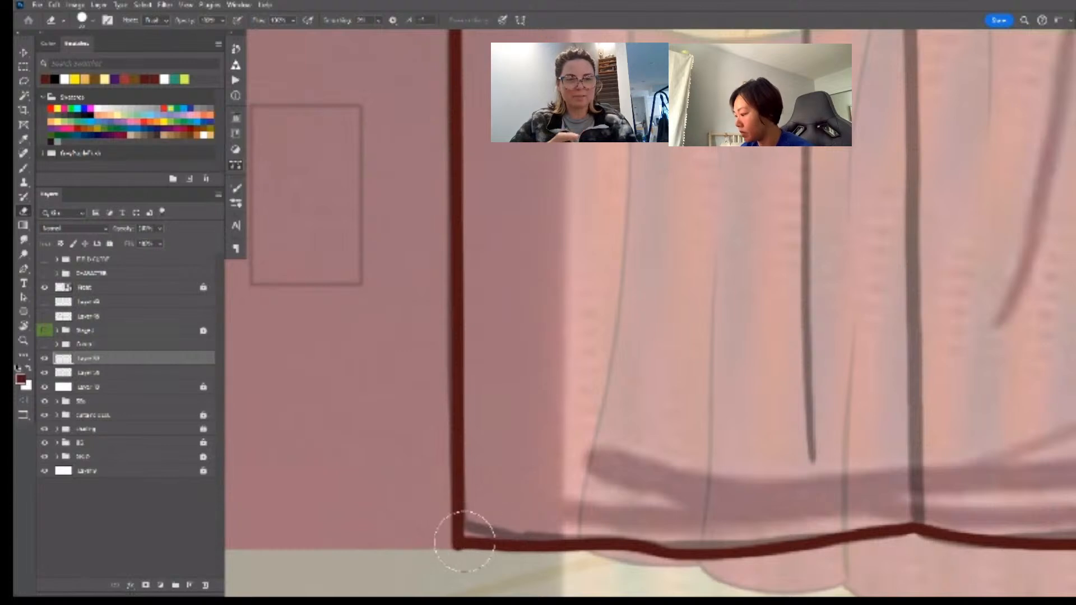
pyautogui.press('[')
pyautogui.press('[')
pyautogui.press('[')
pyautogui.press('[')
pyautogui.press('[')
pyautogui.press('[')
pyautogui.moveTo(453, 558); pyautogui.dragTo(465, 557)
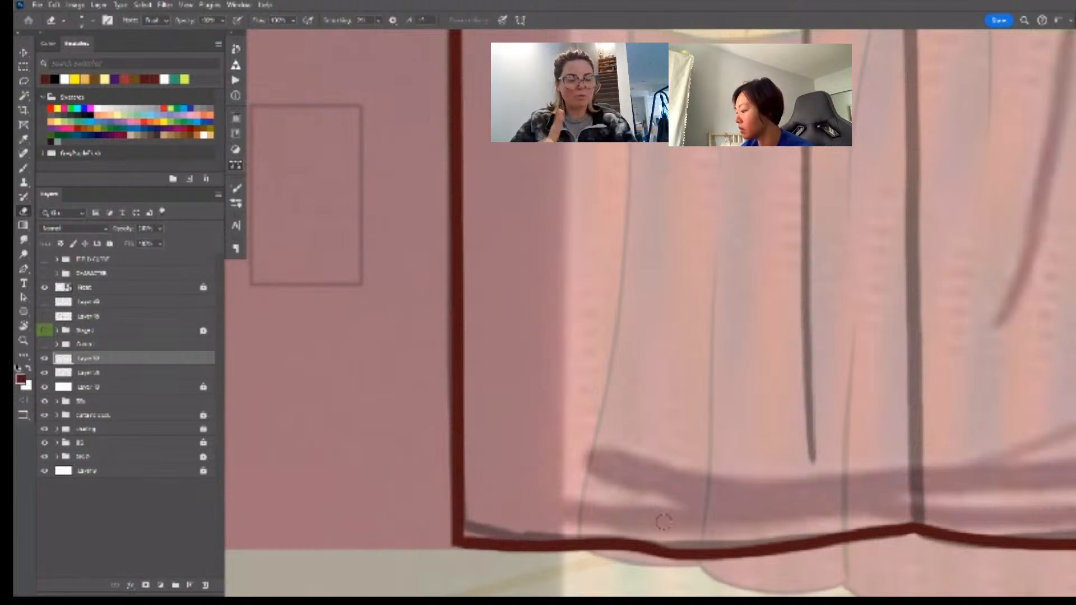
# - Brush a straight dark red line along the curtain's top edge from the top-left corner to the top-right corner
pyautogui.moveTo(733, 500); pyautogui.dragTo(638, 499)
pyautogui.moveTo(771, 490); pyautogui.dragTo(484, 530)
pyautogui.moveTo(668, 415); pyautogui.dragTo(631, 554)
pyautogui.moveTo(663, 247); pyautogui.dragTo(685, 428)
pyautogui.moveTo(684, 428); pyautogui.dragTo(670, 427)
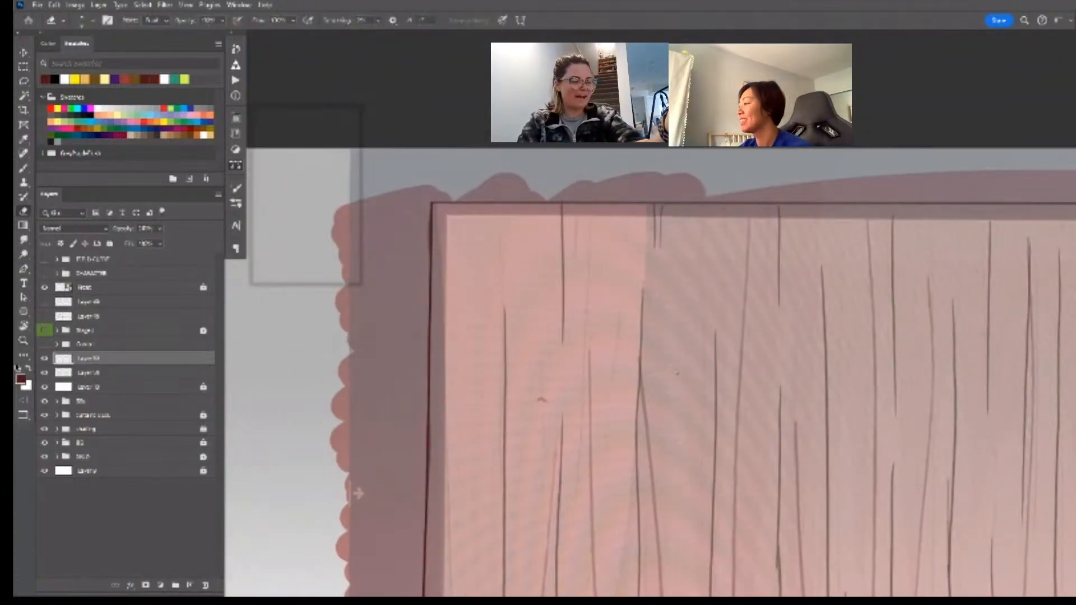
pyautogui.press('b')
pyautogui.moveTo(431, 202); pyautogui.dragTo(990, 203)
pyautogui.moveTo(1001, 247); pyautogui.dragTo(726, 274)
pyautogui.scroll(-2, 785, 267)
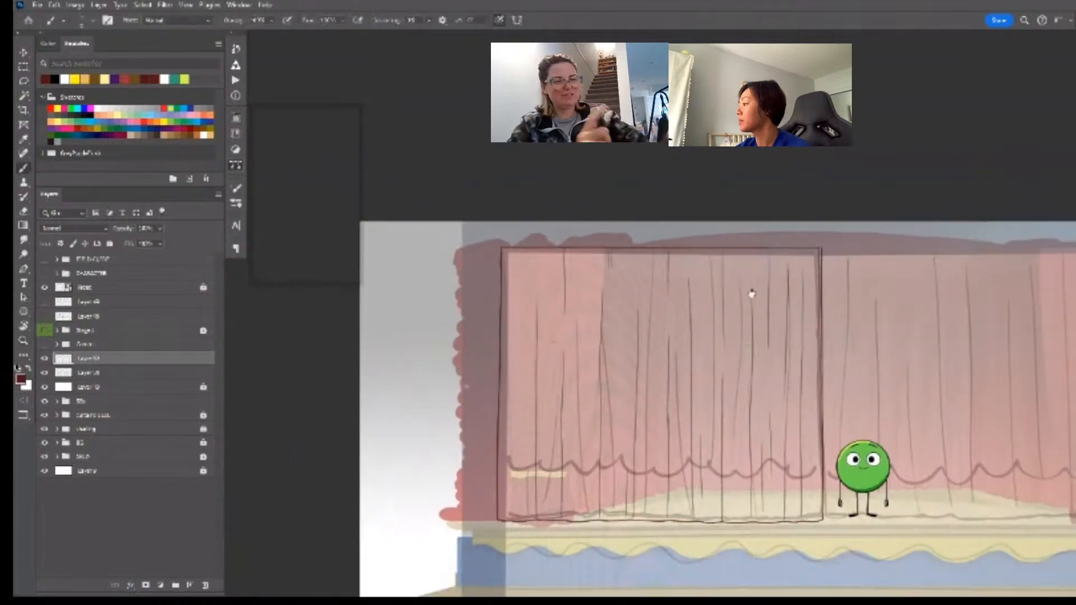
pyautogui.scroll(1, 758, 285)
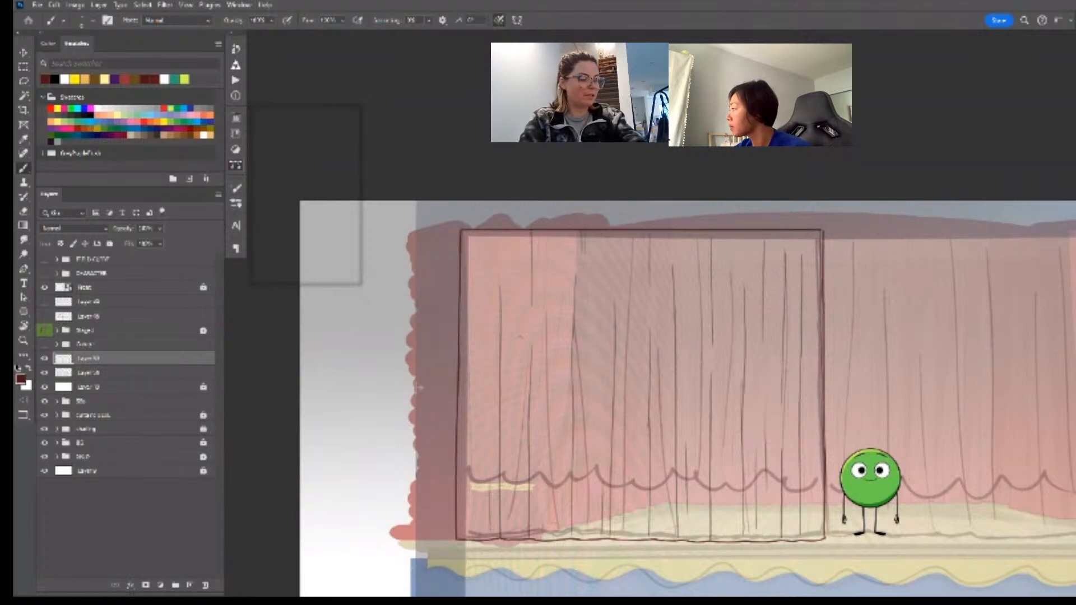
pyautogui.scroll(5, 822, 250)
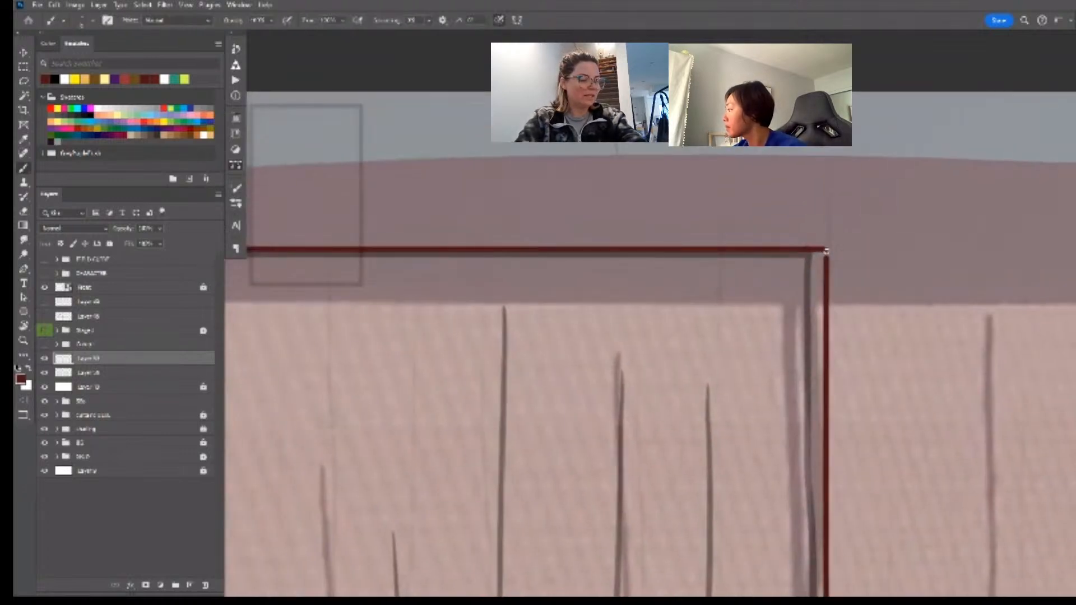
pyautogui.scroll(-5, 840, 267)
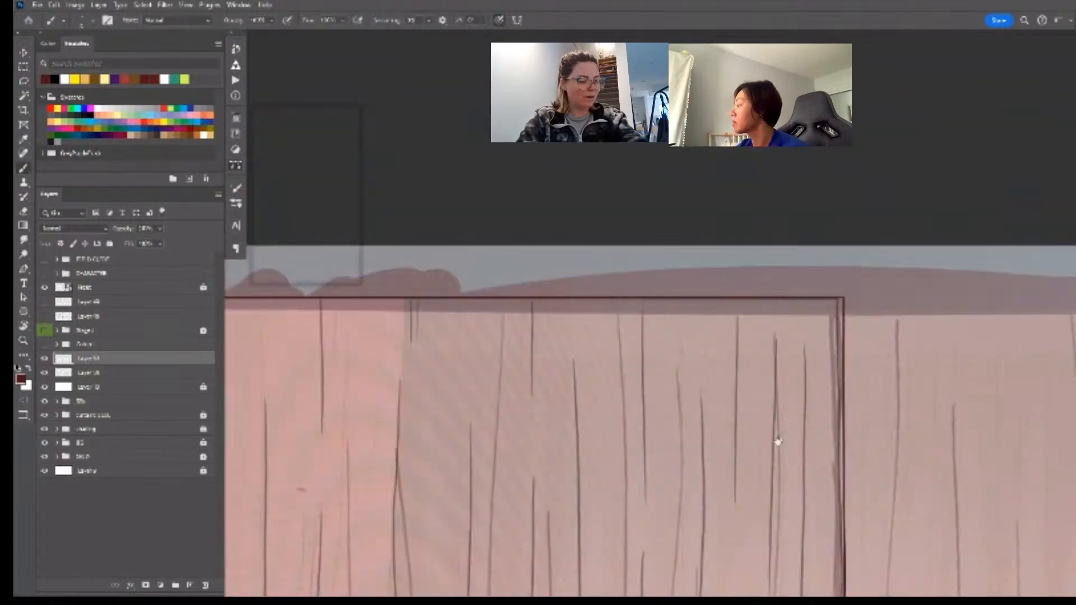
pyautogui.scroll(3, 754, 457)
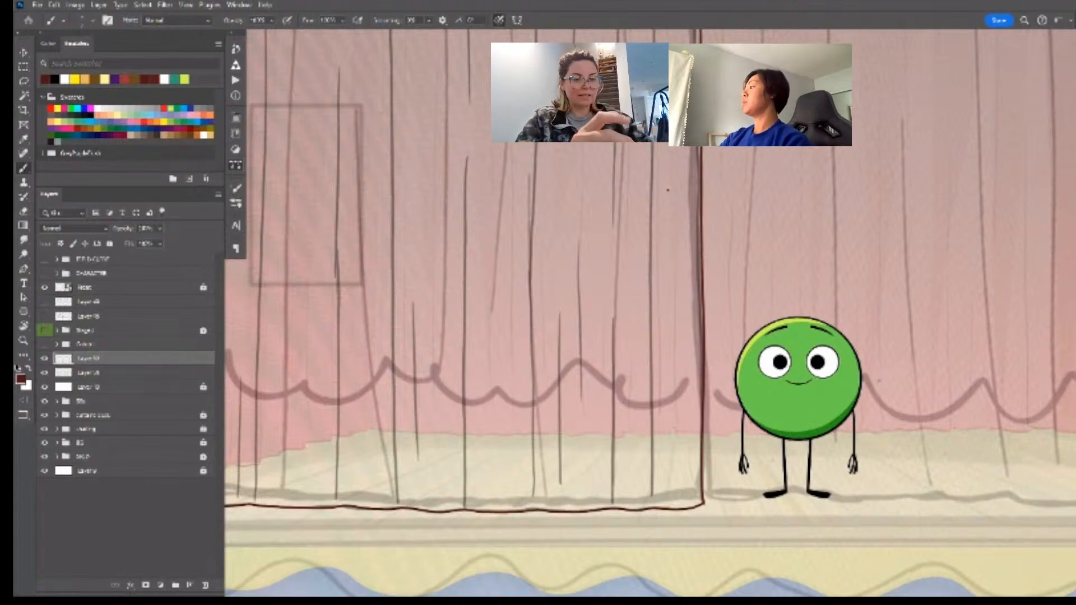
pyautogui.scroll(-3, 760, 403)
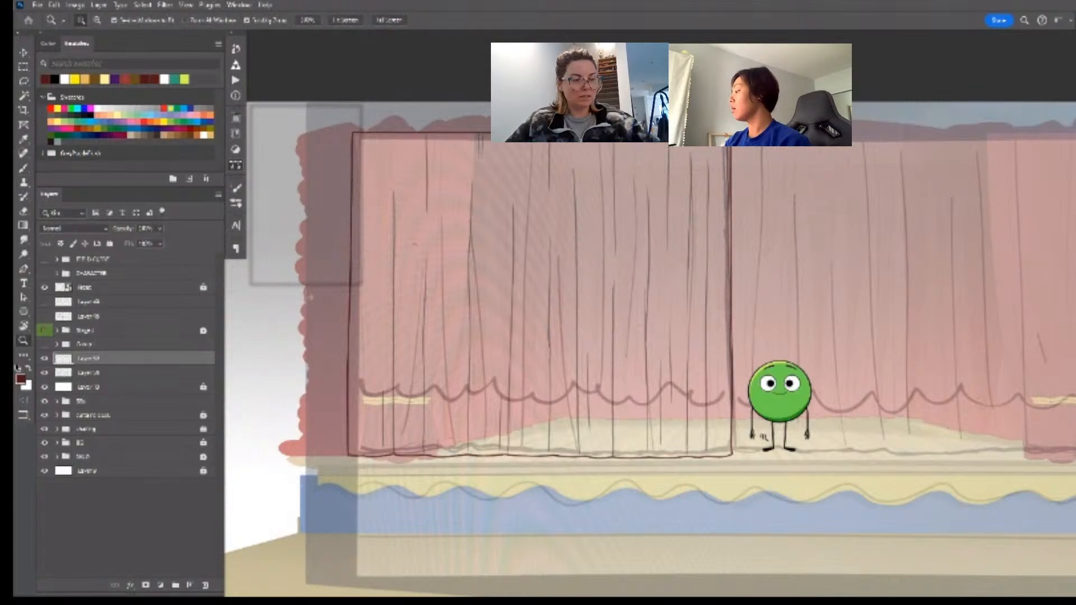
# - Compare the left curtain outline's line weight with the green character's outline at close and full-stage magnification
pyautogui.scroll(3, 763, 437)
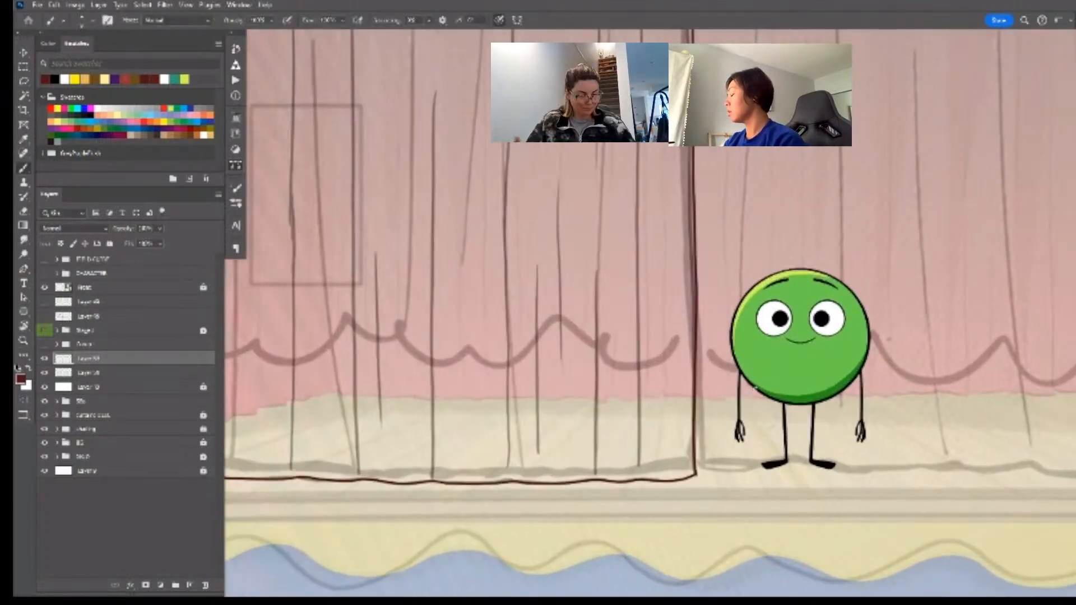
pyautogui.scroll(3, 755, 387)
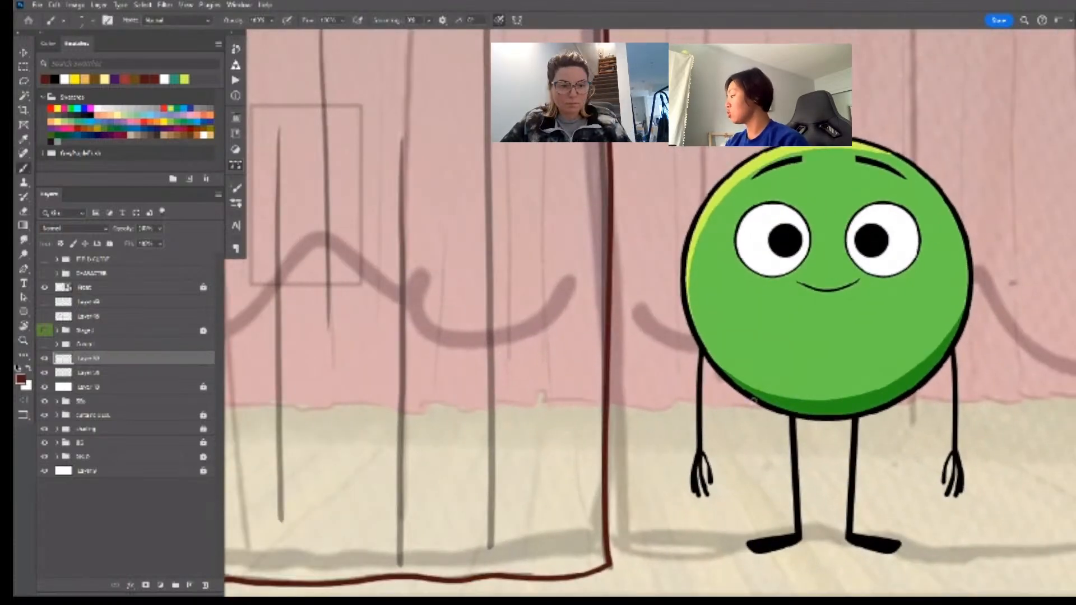
pyautogui.scroll(-3, 755, 400)
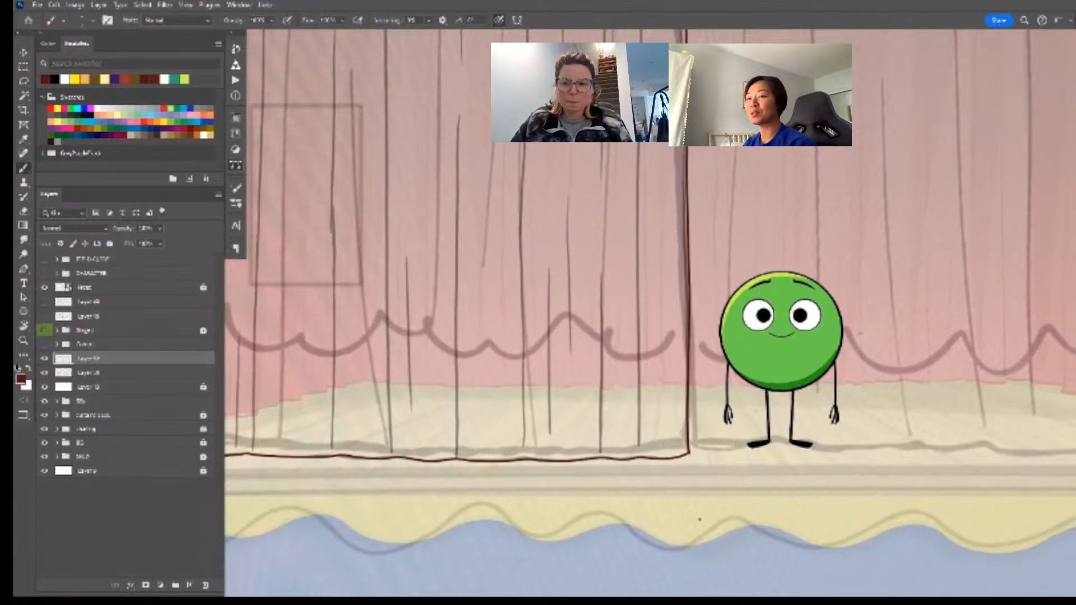
pyautogui.moveTo(697, 451); pyautogui.dragTo(650, 451)
pyautogui.moveTo(704, 387); pyautogui.dragTo(713, 405)
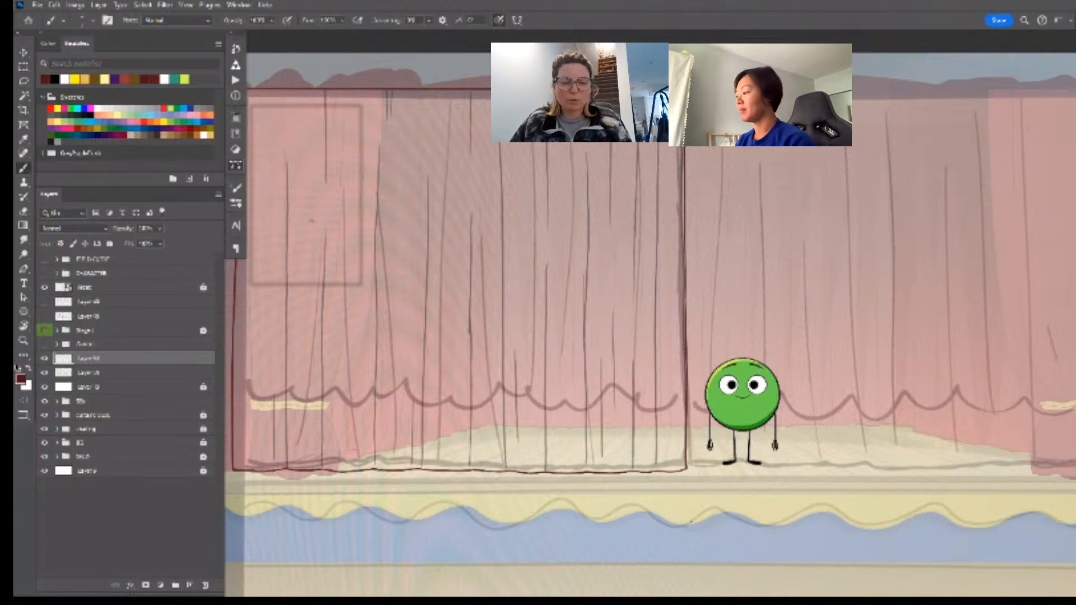
pyautogui.hotkey('ctrl', 'space')
pyautogui.moveTo(716, 355); pyautogui.dragTo(727, 356)
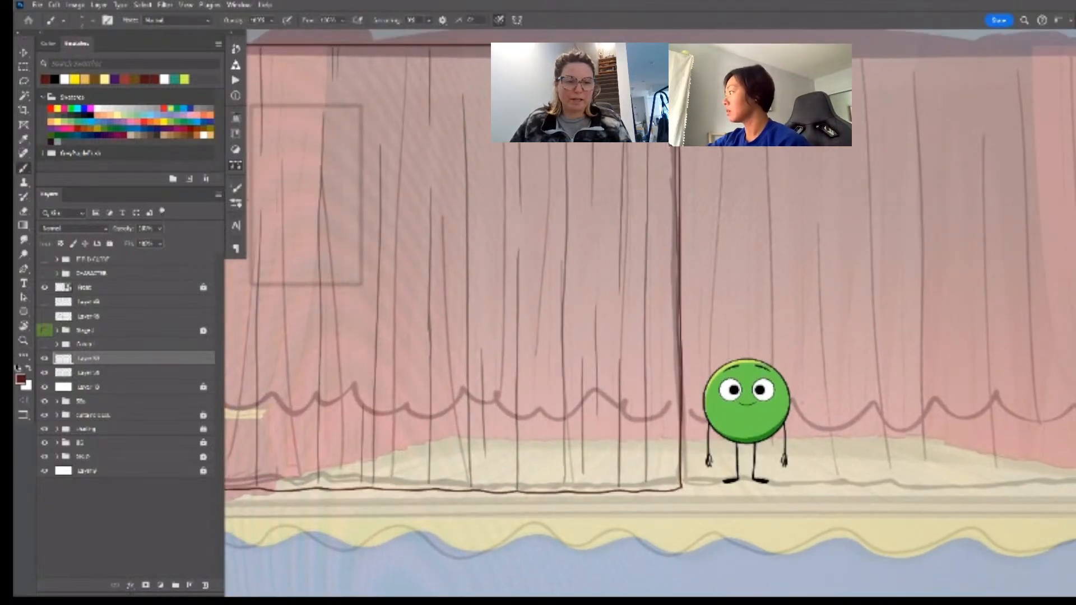
pyautogui.hotkey('ctrl', 'alt', 'space')
pyautogui.keyDown('ctrl'); pyautogui.keyDown('alt'); pyautogui.click(665, 434); pyautogui.keyUp('alt'); pyautogui.keyUp('ctrl')
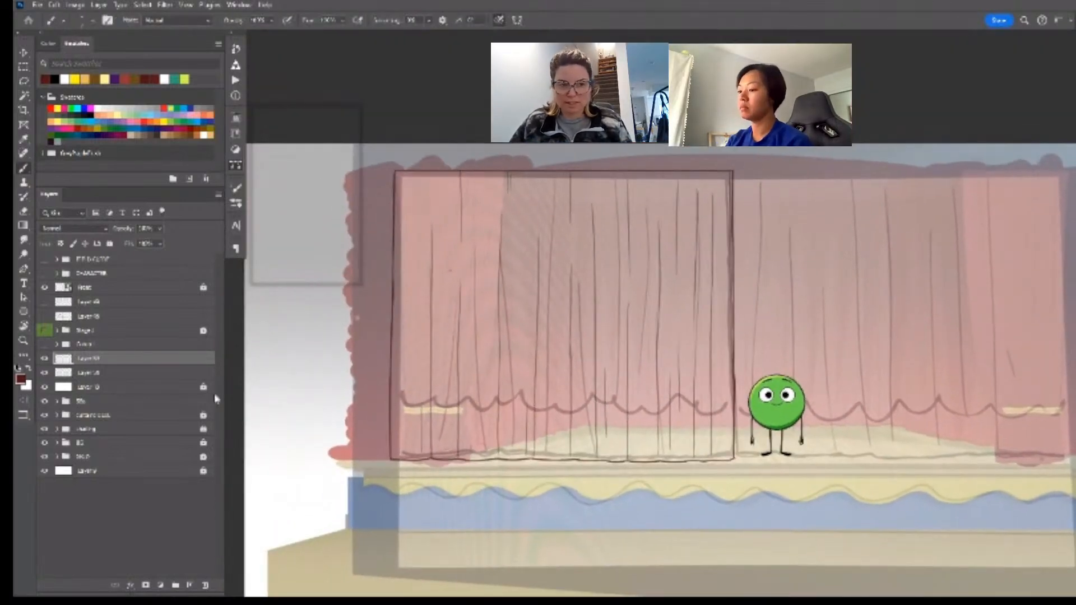
# - Preview the dark maroon curtain artwork and hide it again, and show the finished red tied-back curtains
pyautogui.click(45, 345)
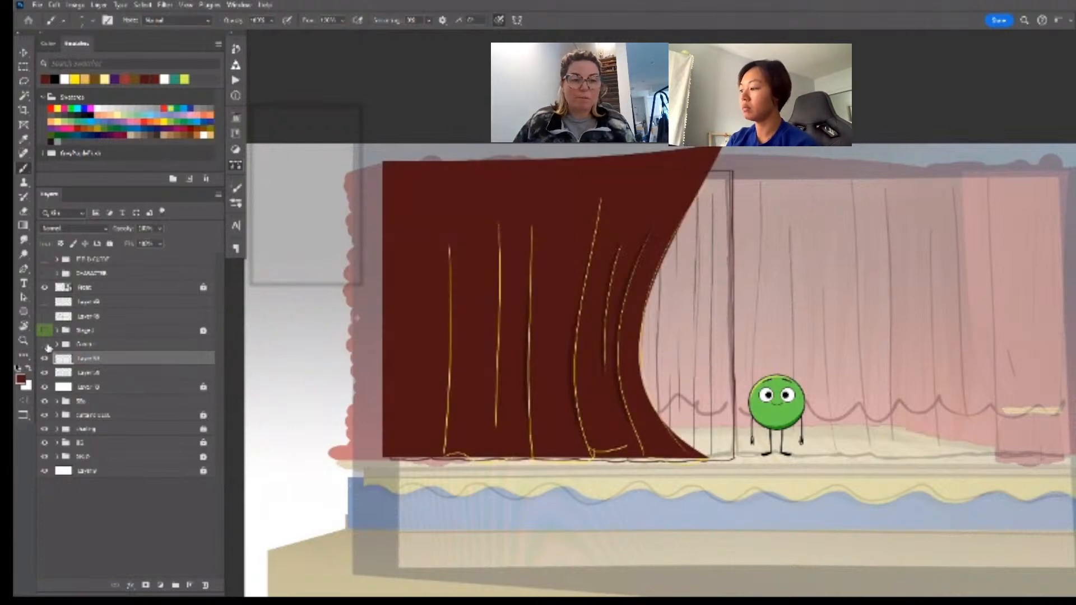
pyautogui.click(46, 345)
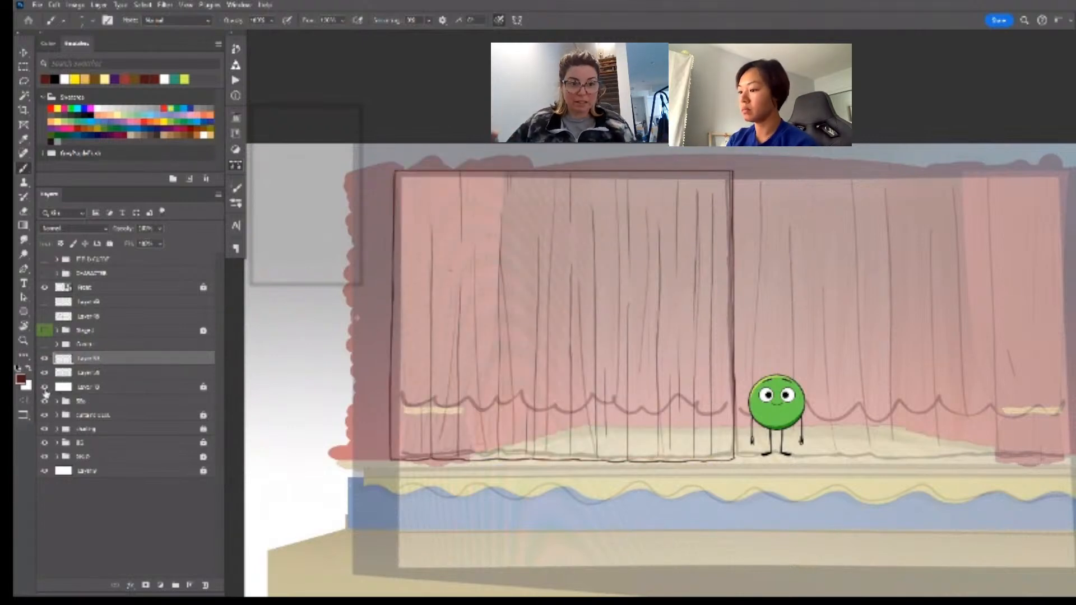
pyautogui.click(45, 303)
pyautogui.click(45, 303)
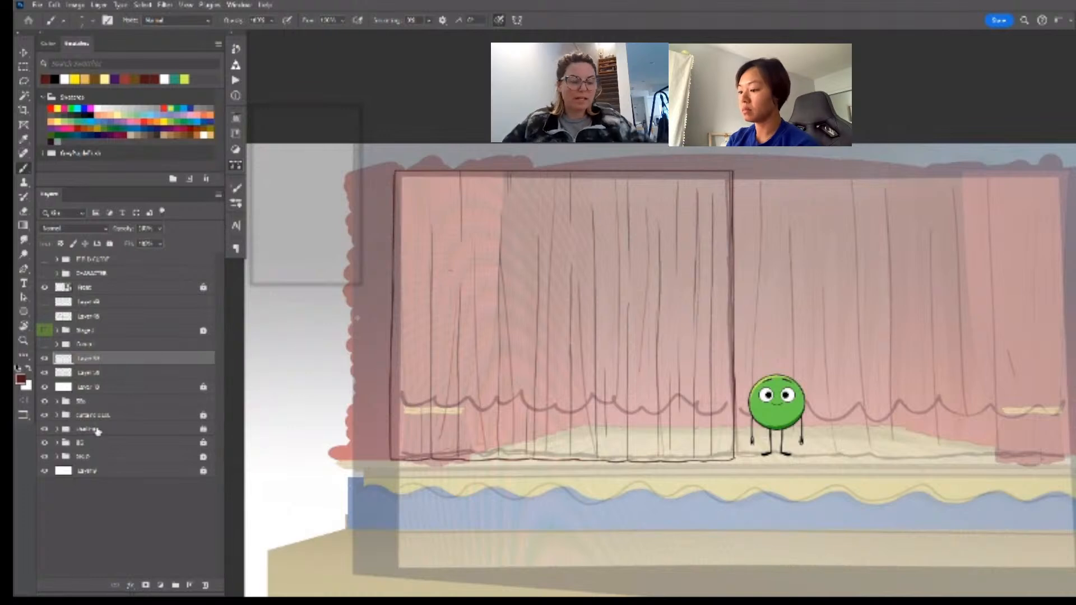
pyautogui.click(45, 330)
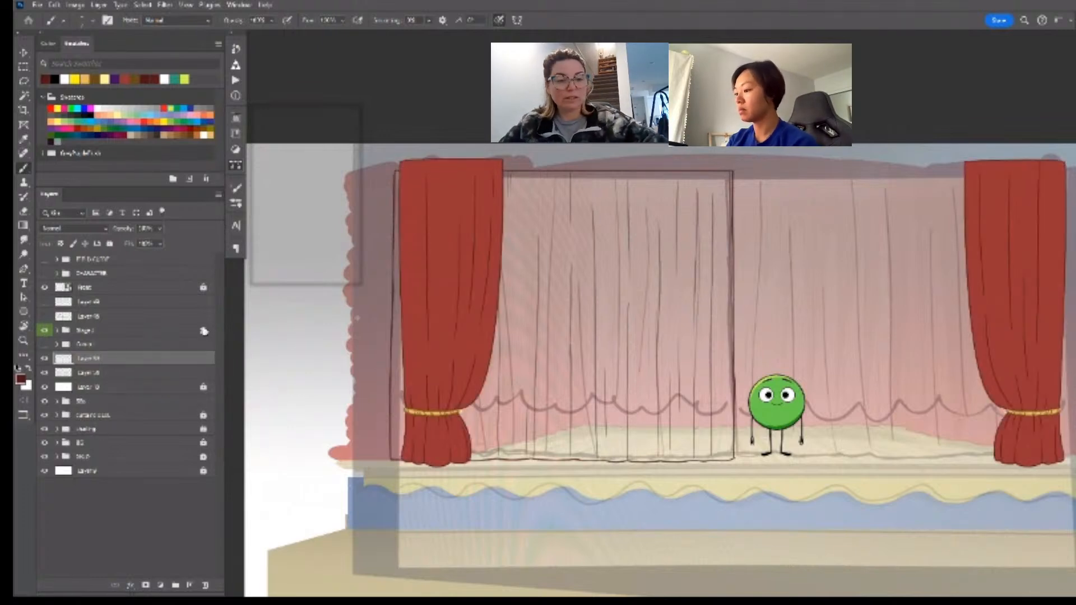
# - Move the red tied-back curtains so the left one stands beside the green character for a line weight comparison
pyautogui.click(129, 333)
pyautogui.hotkey('ctrl', 't')
pyautogui.moveTo(468, 438); pyautogui.dragTo(679, 438)
pyautogui.press('Return')
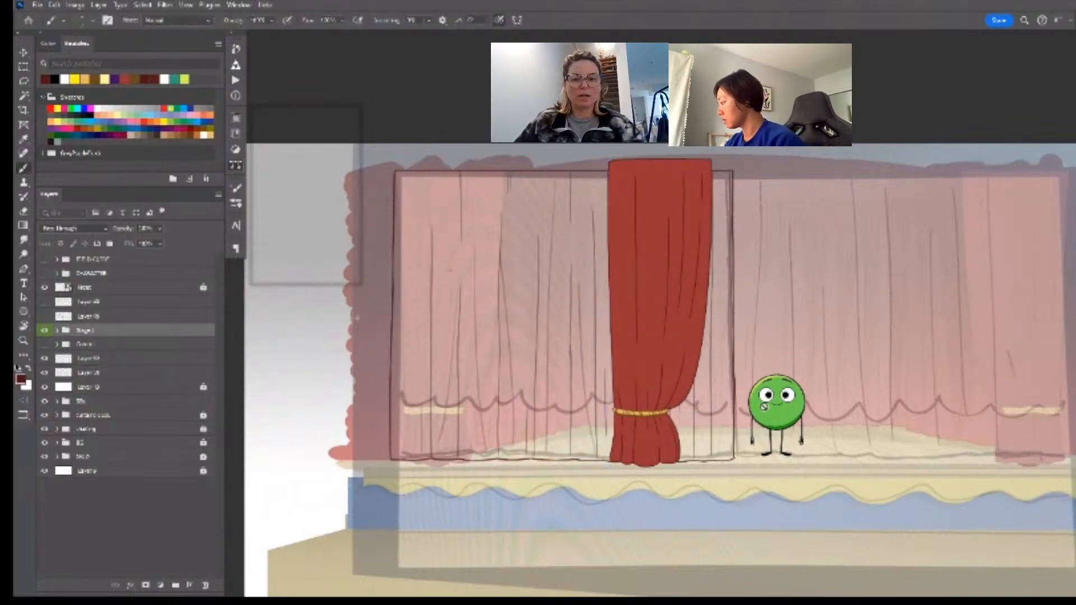
pyautogui.scroll(5, 734, 449)
pyautogui.moveTo(735, 450); pyautogui.dragTo(765, 436)
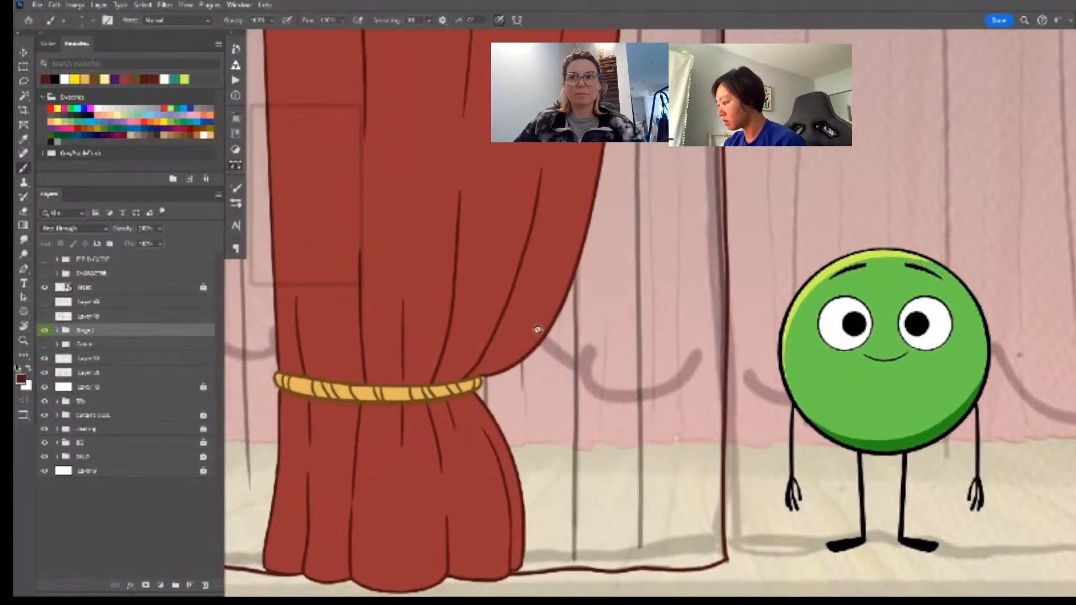
# - Try a short stroke on the ink layer beside the red curtain, and undo both the stroke and the curtain move
pyautogui.click(133, 359)
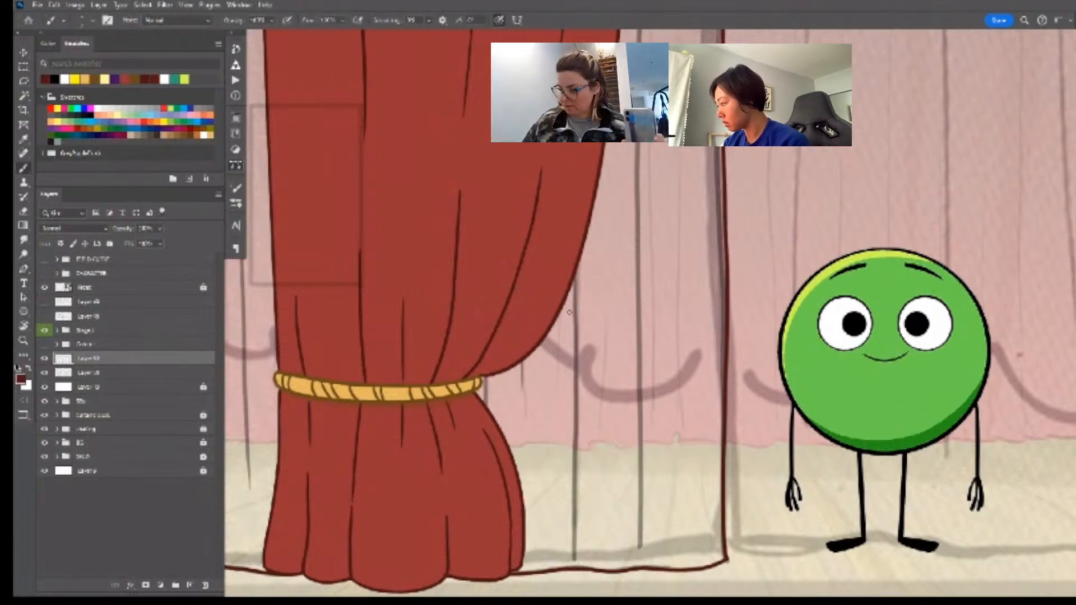
pyautogui.moveTo(573, 312); pyautogui.dragTo(542, 368)
pyautogui.hotkey('ctrl', 'z')
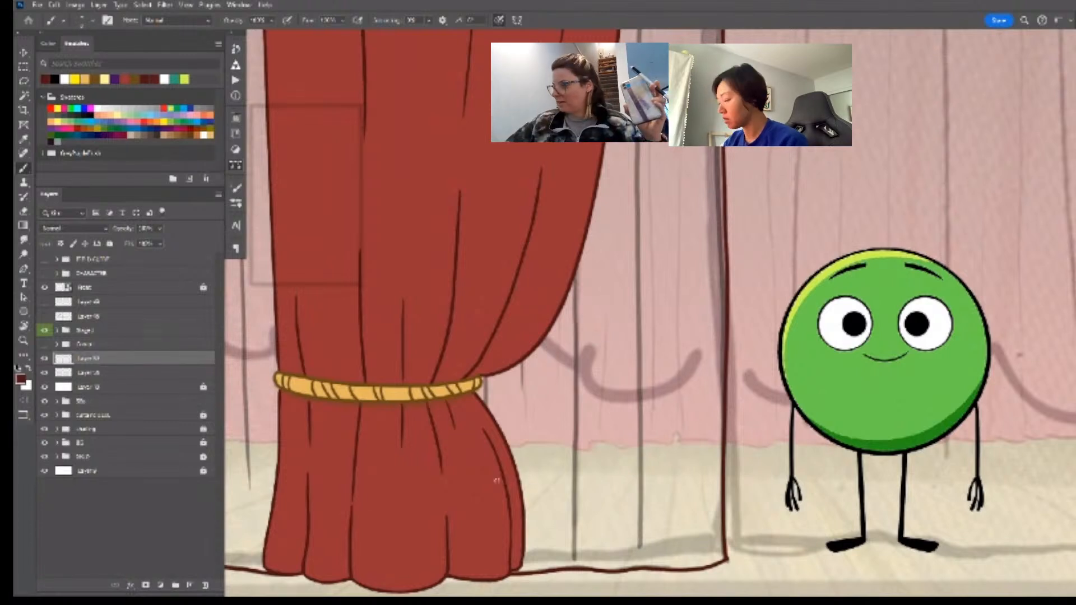
pyautogui.hotkey('ctrl', 'space')
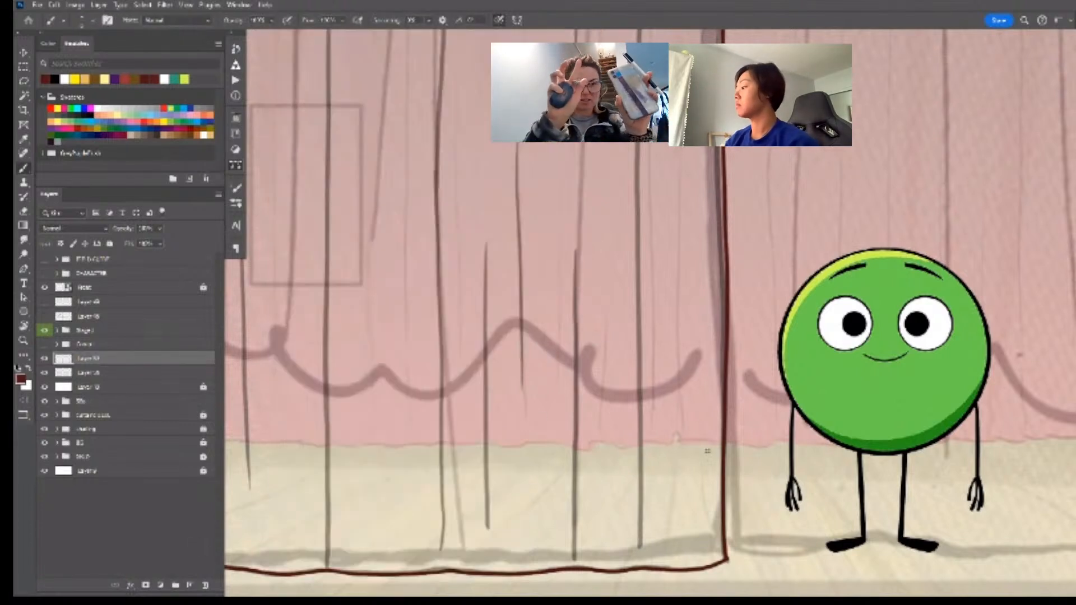
# - Brush a dark red vertical fold line just inside the new curtain's right edge, following the sketch down to the hem
pyautogui.hotkey('ctrl', 'space')
pyautogui.moveTo(735, 468); pyautogui.dragTo(613, 452)
pyautogui.hotkey('ctrl', 'space')
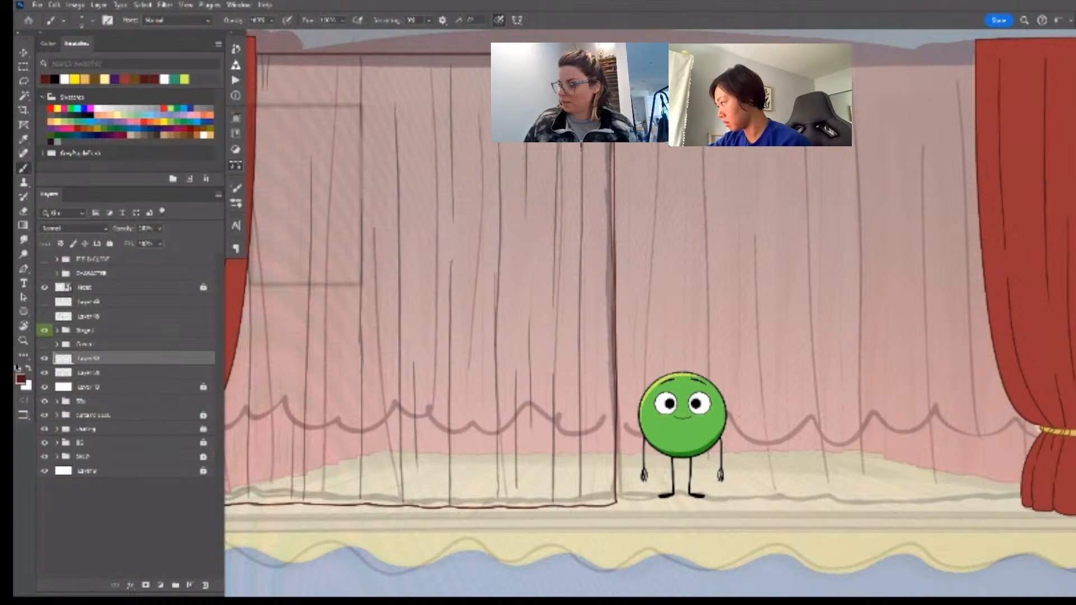
pyautogui.moveTo(581, 148); pyautogui.dragTo(572, 260)
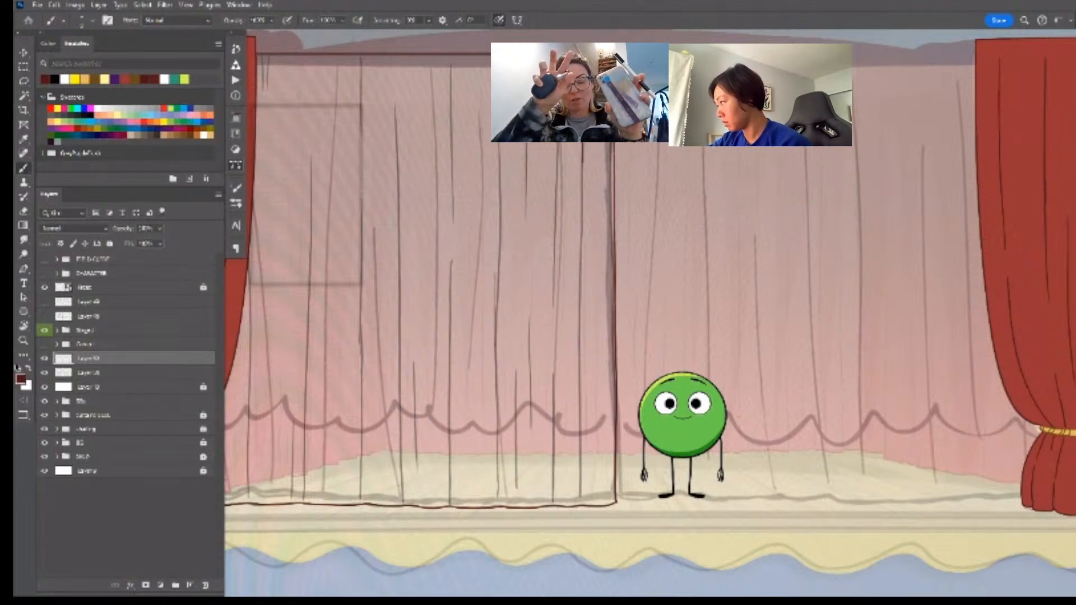
pyautogui.moveTo(583, 162); pyautogui.dragTo(582, 227)
pyautogui.moveTo(580, 296); pyautogui.dragTo(580, 414)
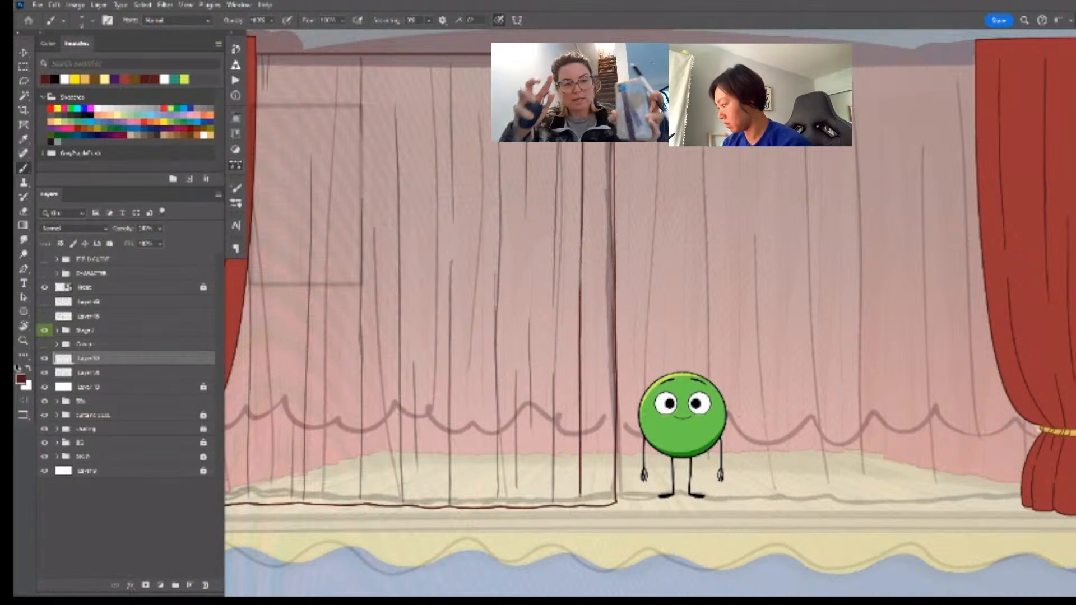
# - Select the new fold line with the Lasso, adjust it with Free Transform and deselect it
pyautogui.press('e')
pyautogui.scroll(3, 577, 458)
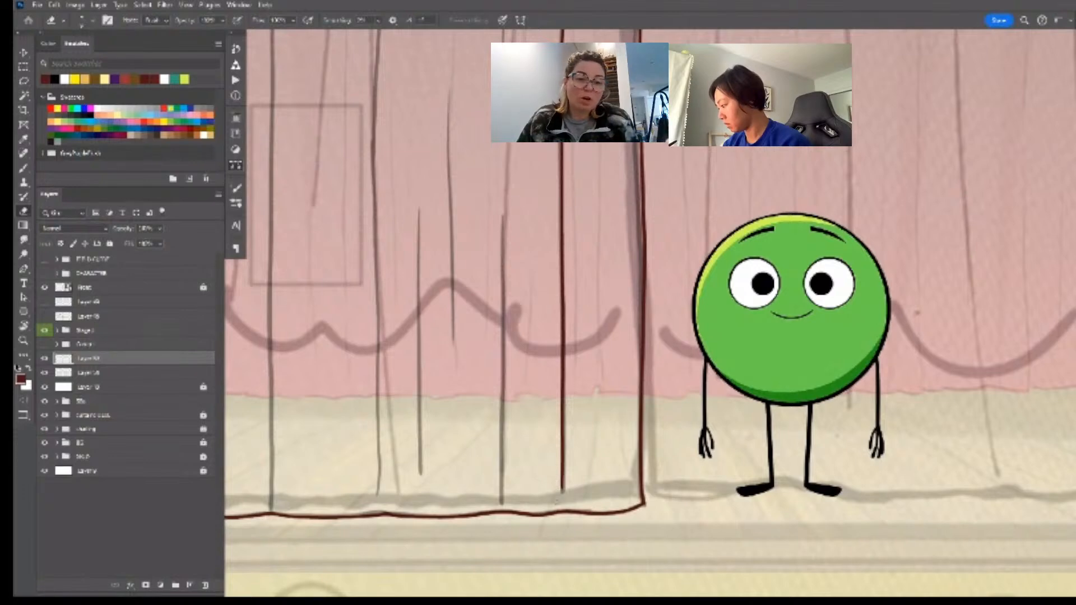
pyautogui.scroll(-3, 627, 506)
pyautogui.hotkey('ctrl', 't')
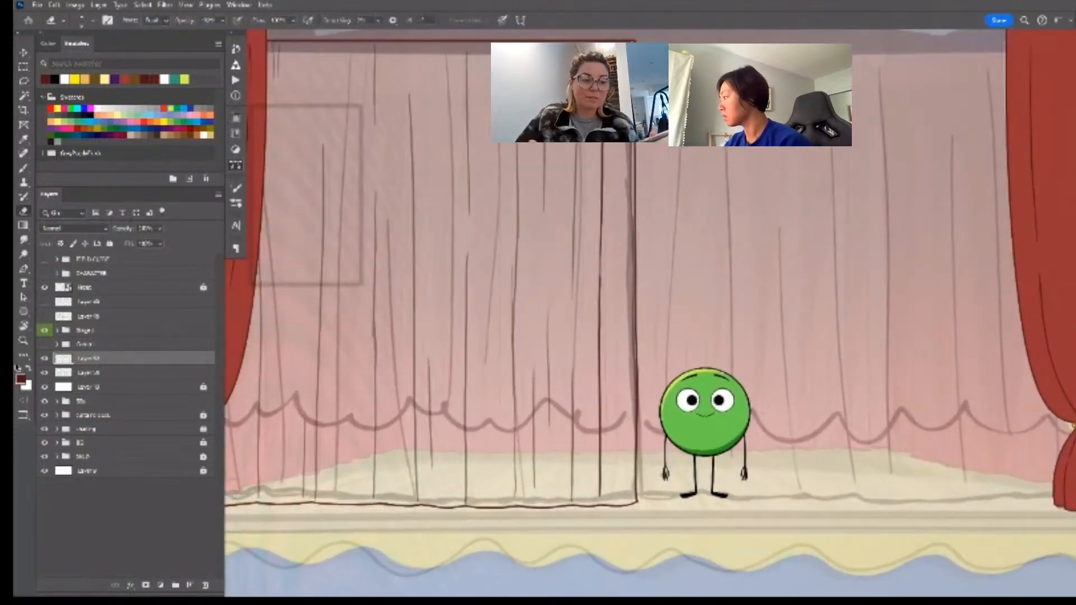
pyautogui.press('Return')
pyautogui.press('l')
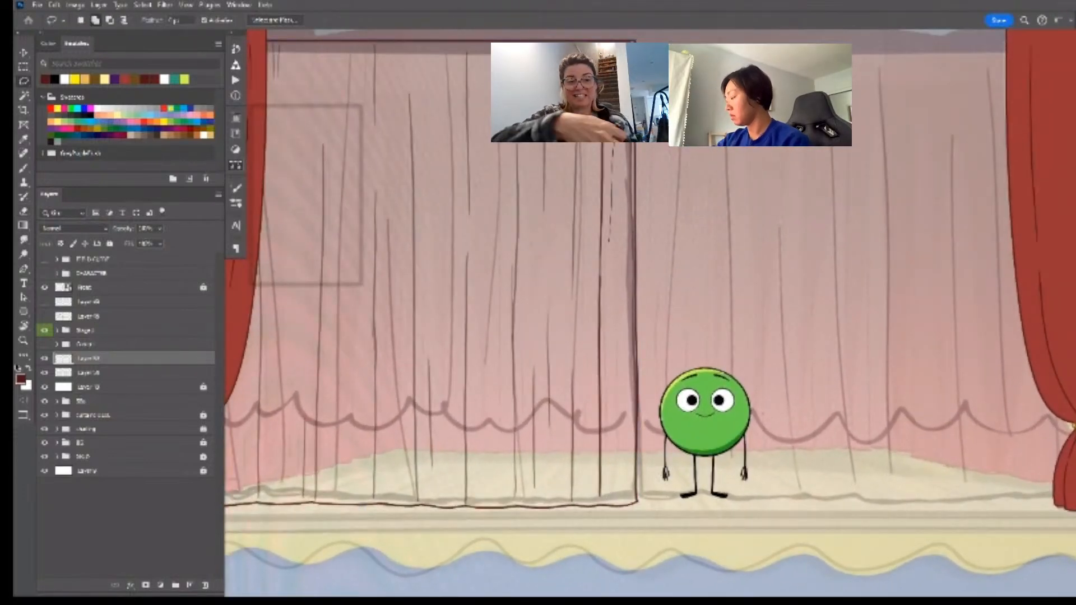
pyautogui.moveTo(586, 480); pyautogui.dragTo(602, 499)
pyautogui.hotkey('ctrl', 't')
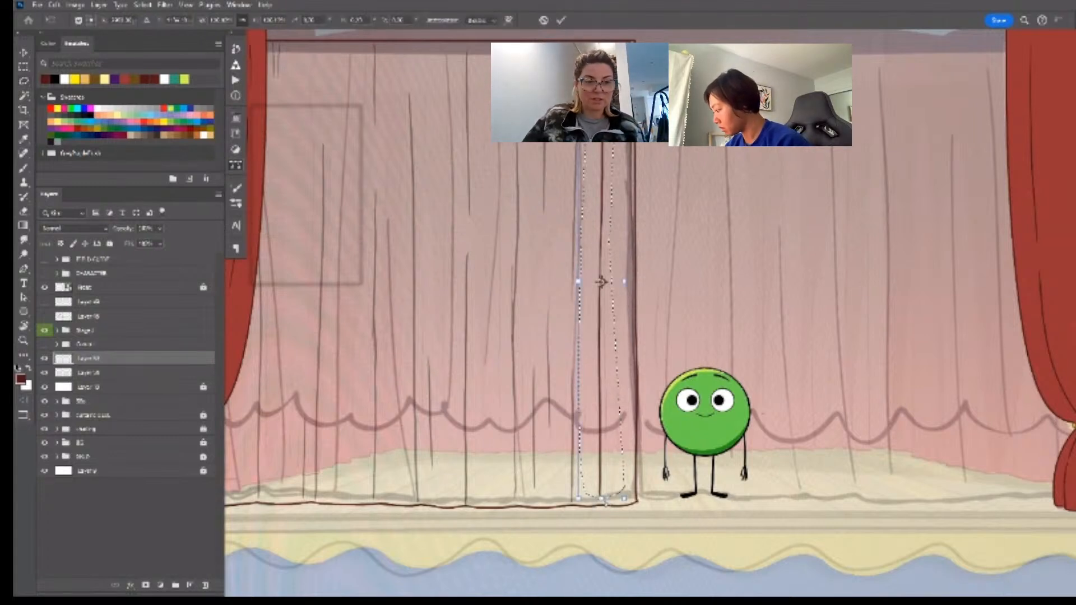
pyautogui.press('Return')
pyautogui.hotkey('ctrl', 'd')
# - Brush the lower segment of the second fold from the right edge, and shift it onto the sketch line with a Lasso selection
pyautogui.press('b')
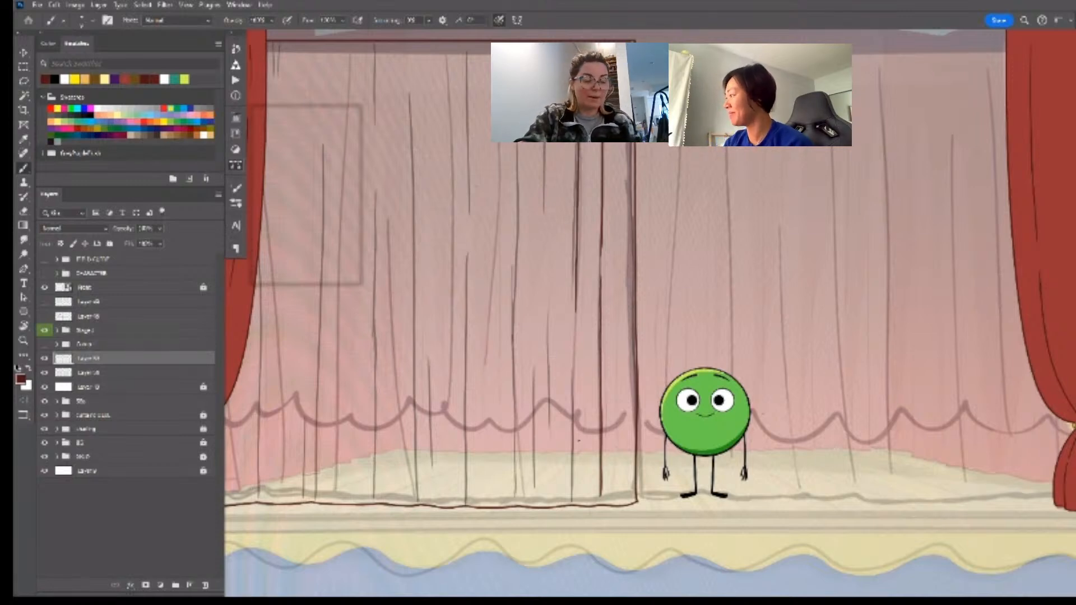
pyautogui.scroll(-3, 583, 253)
pyautogui.scroll(3, 582, 253)
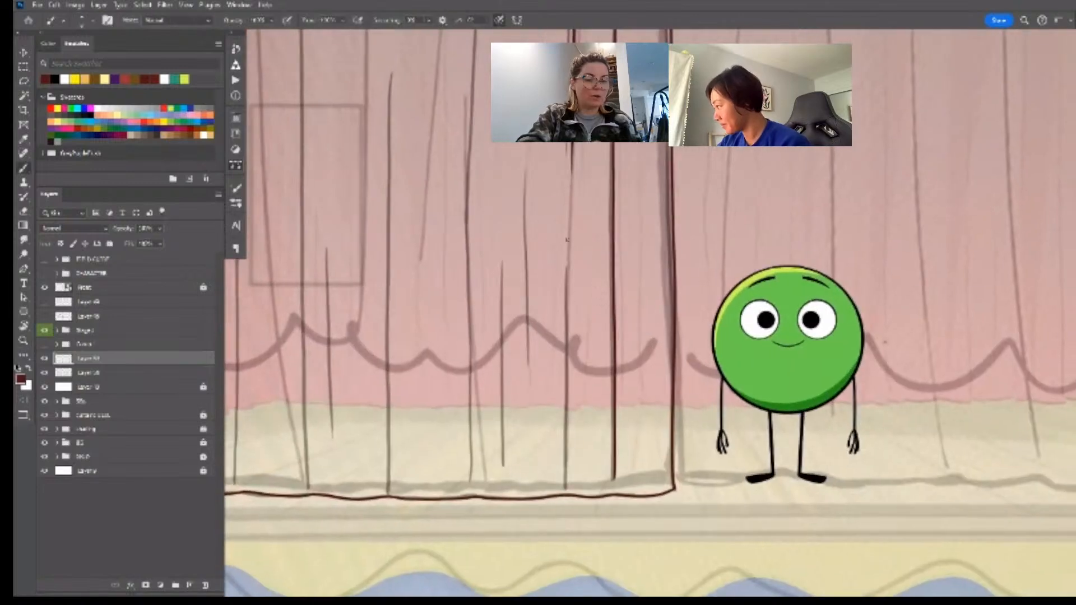
pyautogui.moveTo(568, 279); pyautogui.dragTo(570, 491)
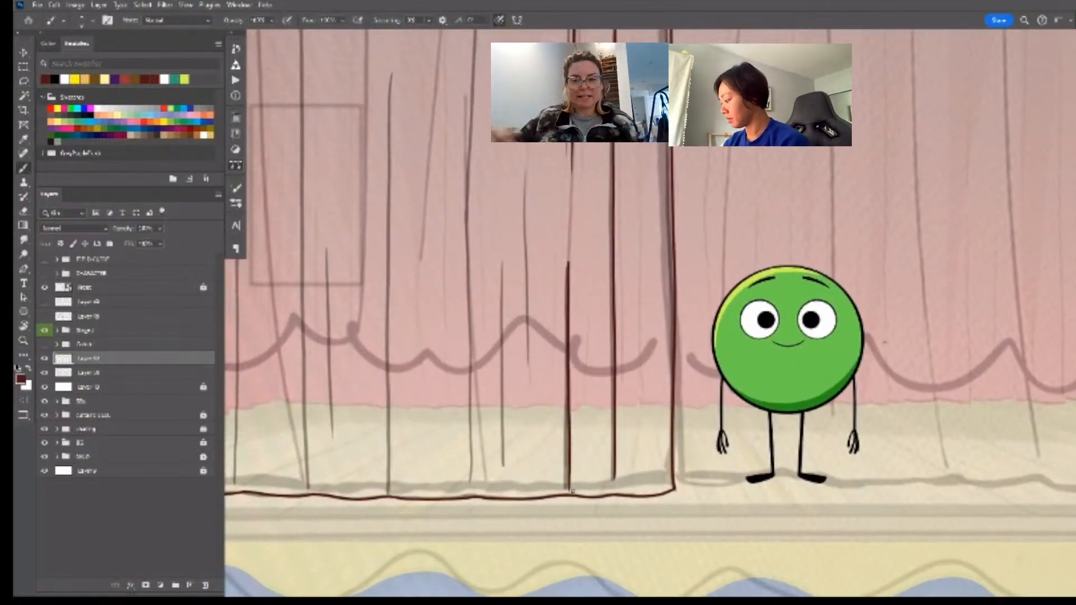
pyautogui.press('l')
pyautogui.moveTo(572, 239)
pyautogui.mouseDown()
pyautogui.moveTo(555, 451)
pyautogui.moveTo(571, 496)
pyautogui.moveTo(579, 452)
pyautogui.mouseUp()
pyautogui.hotkey('ctrl', 'd')
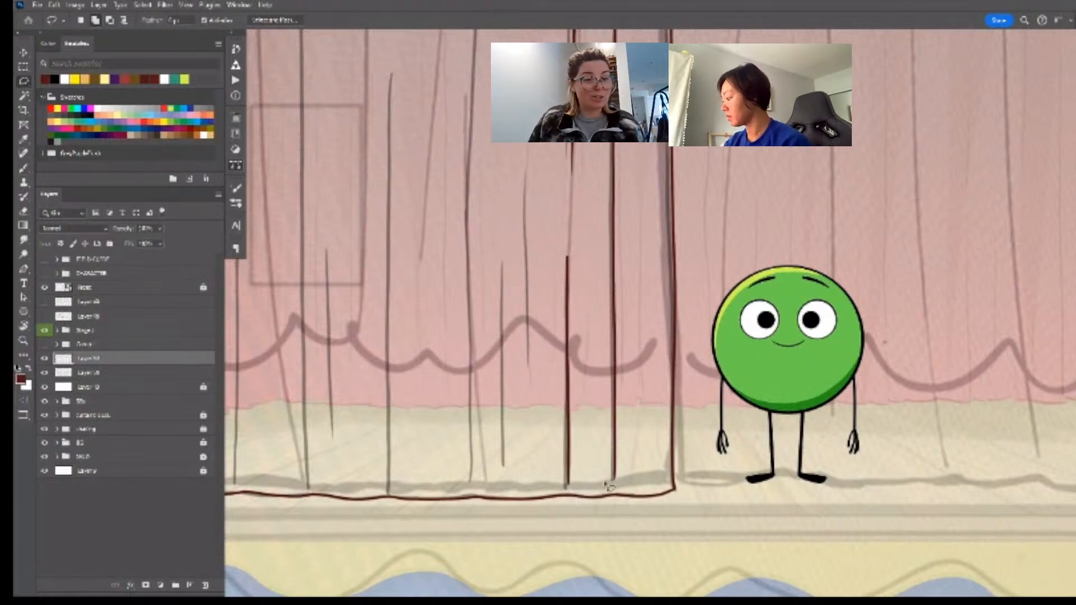
# - Extend the second fold's lower segment with the dark red brush so it ends closer to the hem
pyautogui.press('z')
pyautogui.click(587, 497)
pyautogui.press('l')
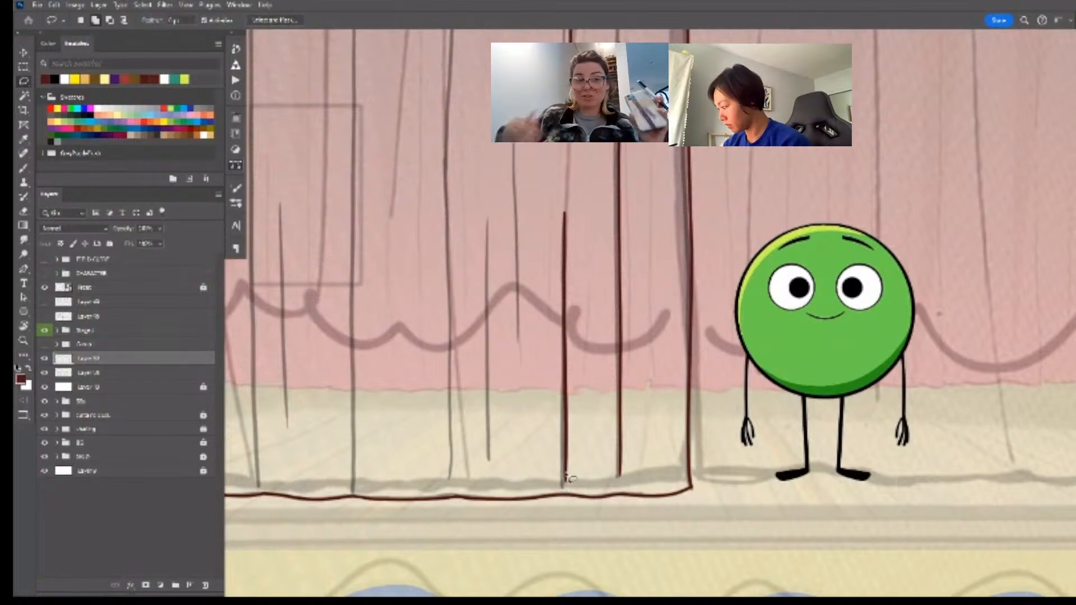
pyautogui.press('b')
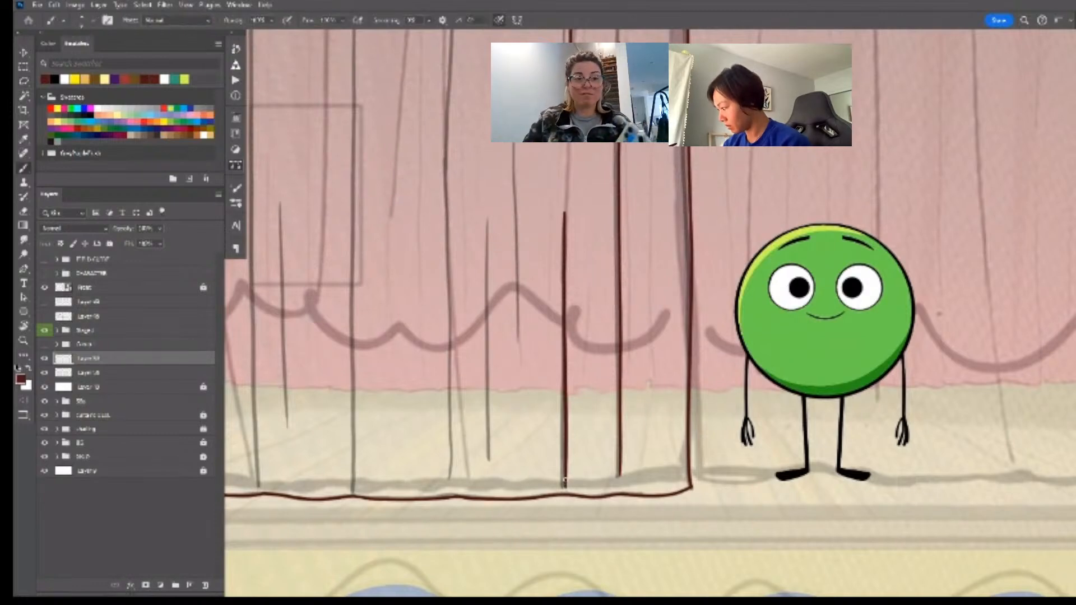
# - Tidy the upper tip of the second fold's lower segment with the eraser
pyautogui.press('z')
pyautogui.keyDown('alt'); pyautogui.click(776, 440); pyautogui.keyUp('alt')
pyautogui.click(654, 323)
pyautogui.press('e')
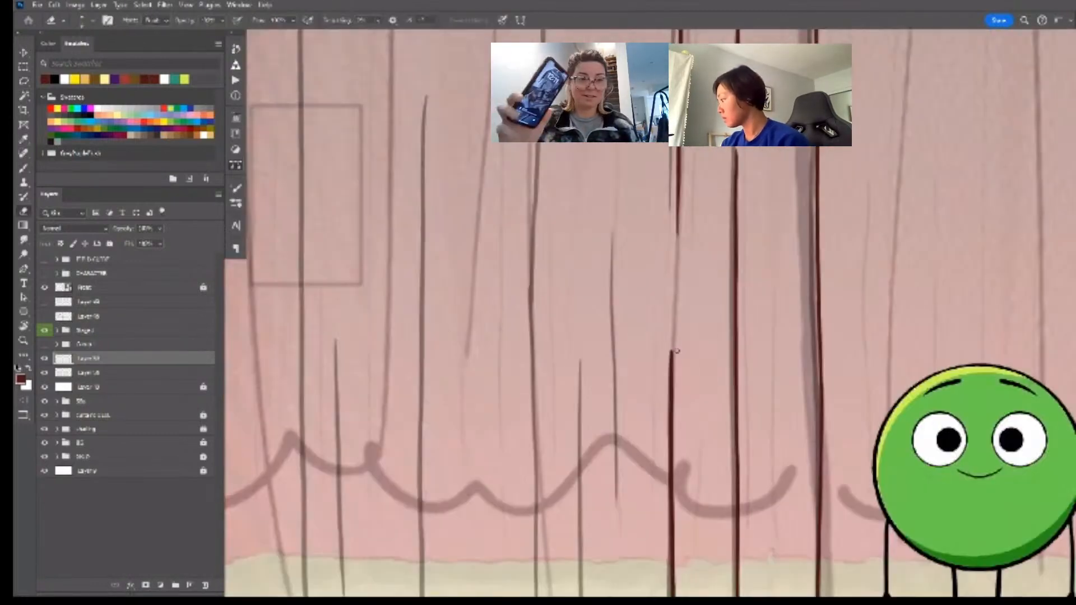
pyautogui.press('z')
pyautogui.moveTo(701, 338); pyautogui.dragTo(627, 342)
pyautogui.press('e')
pyautogui.press('z')
pyautogui.moveTo(657, 398); pyautogui.dragTo(617, 397)
pyautogui.press('e')
# - Brush a long dark red line over the next sketched fold to the left, and nudge it into place with a Lasso selection
pyautogui.press('b')
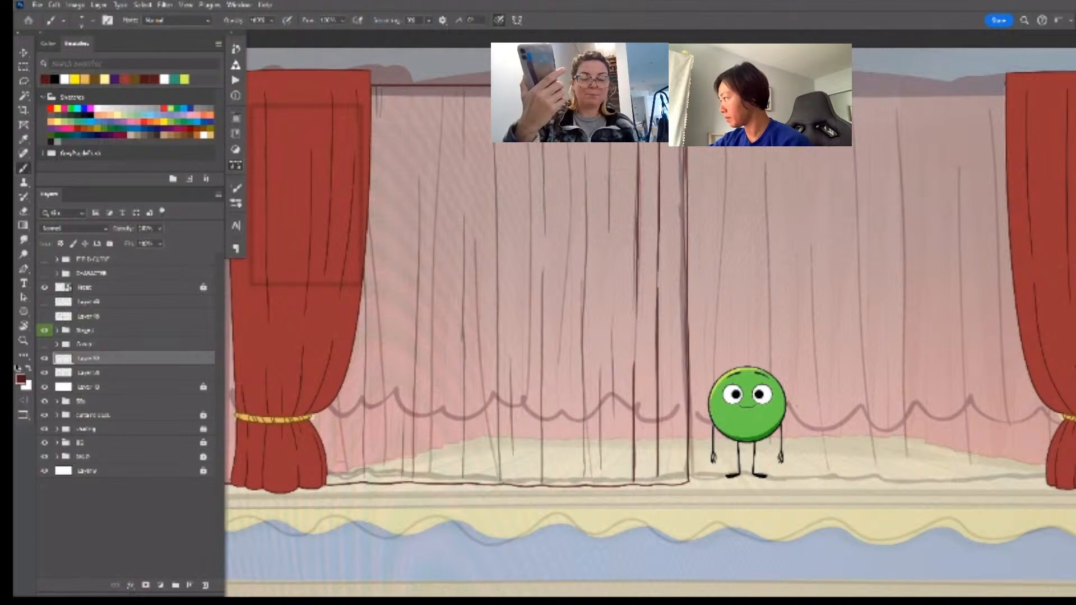
pyautogui.moveTo(588, 199); pyautogui.dragTo(587, 445)
pyautogui.press('z')
pyautogui.moveTo(588, 498)
pyautogui.mouseDown()
pyautogui.moveTo(623, 472)
pyautogui.moveTo(604, 465)
pyautogui.mouseUp()
pyautogui.press('l')
pyautogui.moveTo(624, 164)
pyautogui.mouseDown()
pyautogui.moveTo(584, 251)
pyautogui.moveTo(605, 463)
pyautogui.moveTo(618, 476)
pyautogui.moveTo(627, 191)
pyautogui.mouseUp()
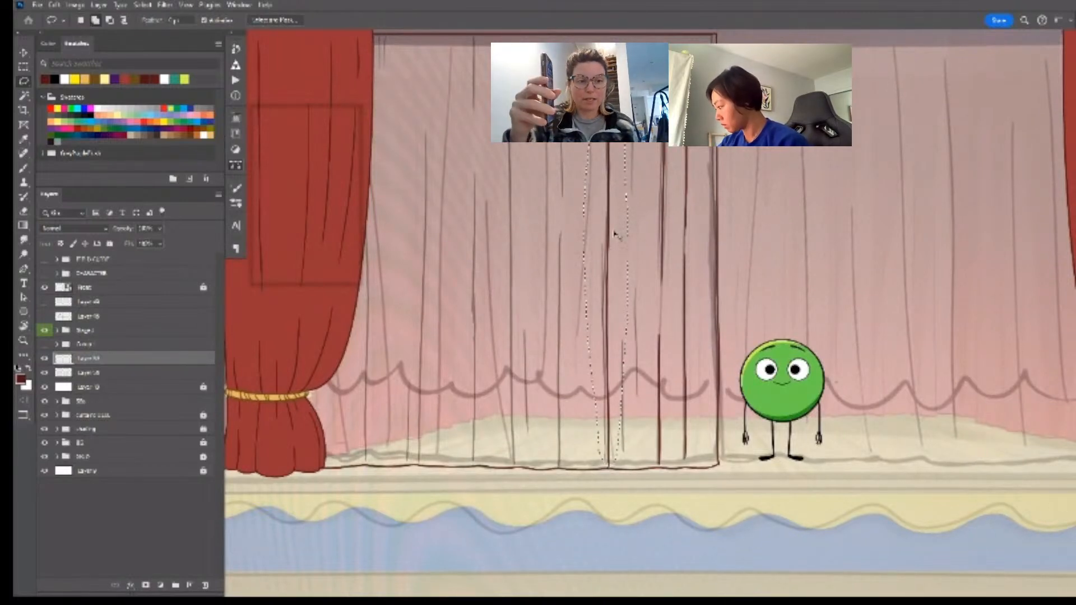
pyautogui.moveTo(616, 234); pyautogui.dragTo(615, 231)
pyautogui.hotkey('ctrl', 'd')
# - Try to brush the short fold line between the two inked folds near the hem, undoing each attempt
pyautogui.press('z')
pyautogui.moveTo(740, 396); pyautogui.dragTo(753, 396)
pyautogui.press('b')
pyautogui.moveTo(592, 312); pyautogui.dragTo(590, 373)
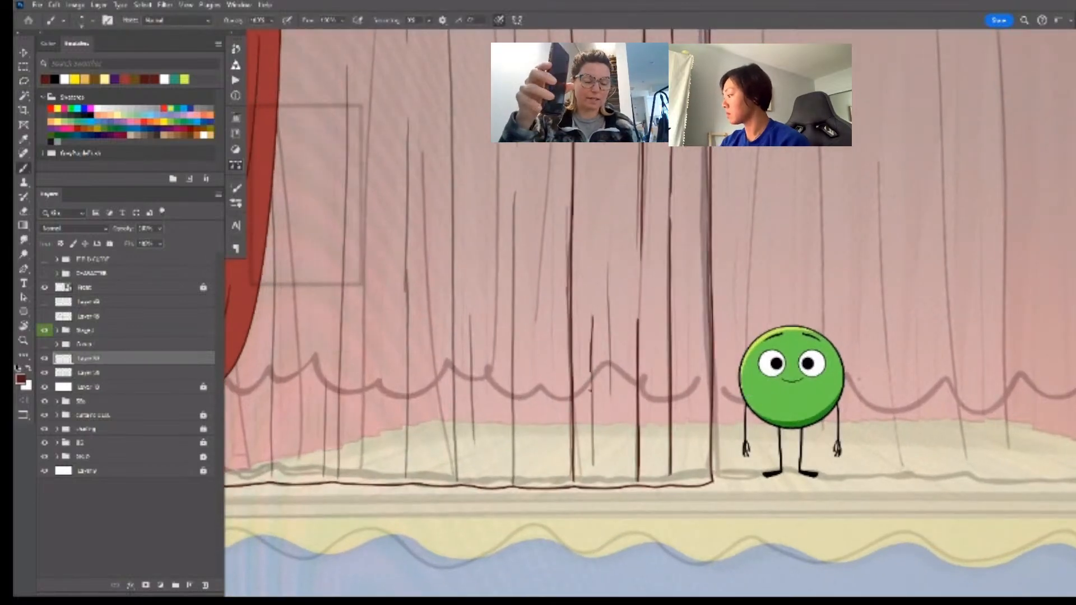
pyautogui.hotkey('ctrl', 'z')
pyautogui.moveTo(594, 303); pyautogui.dragTo(592, 385)
pyautogui.hotkey('ctrl', 'z')
pyautogui.moveTo(593, 281); pyautogui.dragTo(591, 393)
pyautogui.hotkey('ctrl', 'z')
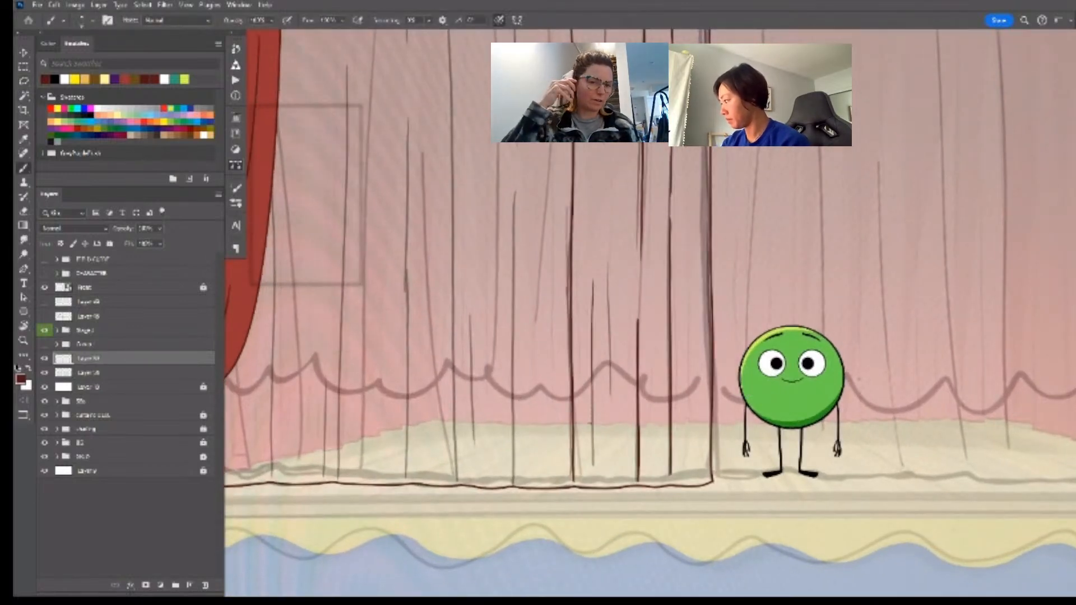
pyautogui.hotkey('ctrl', 'z')
pyautogui.moveTo(593, 282); pyautogui.dragTo(592, 381)
pyautogui.hotkey('ctrl', 'z')
pyautogui.hotkey('ctrl', 'z')
pyautogui.hotkey('ctrl', 'z')
pyautogui.moveTo(592, 288); pyautogui.dragTo(594, 373)
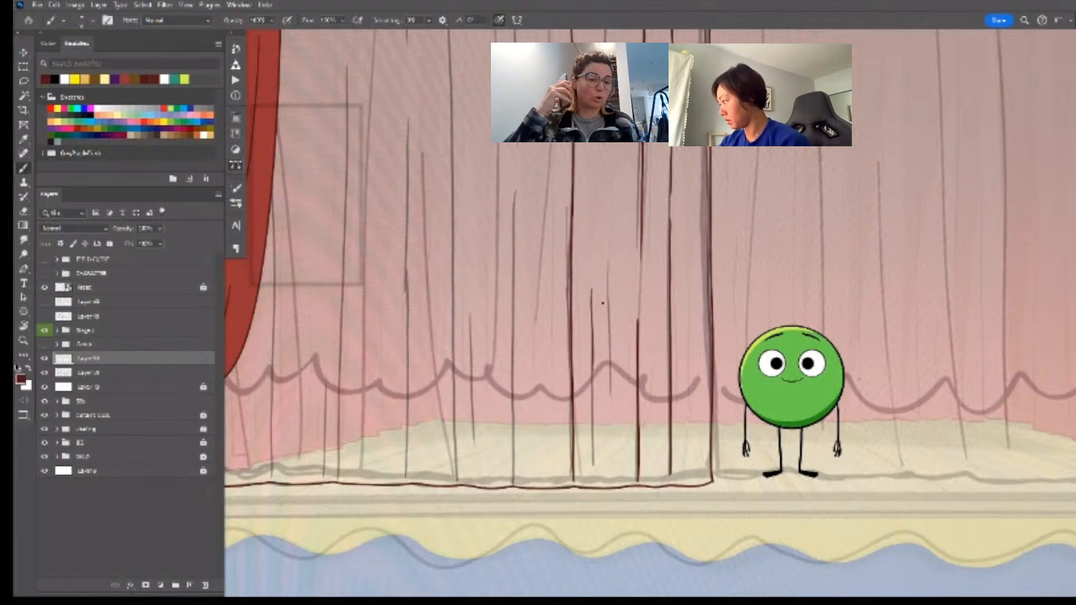
pyautogui.hotkey('ctrl', 'z')
pyautogui.moveTo(593, 293)
pyautogui.mouseDown()
pyautogui.moveTo(590, 385)
pyautogui.moveTo(723, 358)
pyautogui.mouseUp()
pyautogui.hotkey('ctrl', 'z')
# - Brush the short dark red fold line near the hem between the two long inked folds, undoing the weak strokes
pyautogui.press('r')
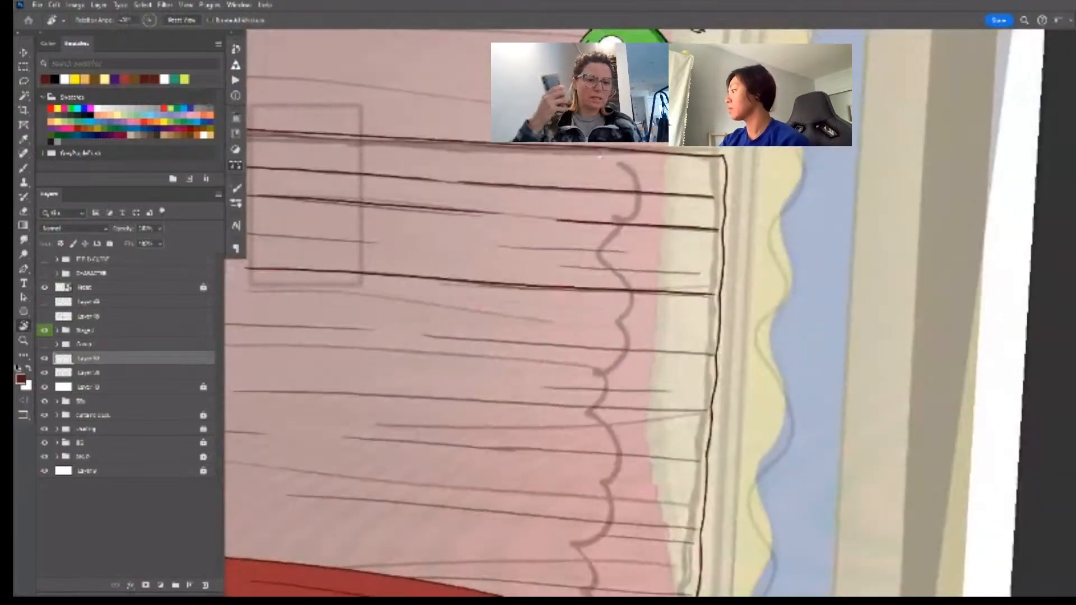
pyautogui.moveTo(557, 265); pyautogui.dragTo(659, 273)
pyautogui.hotkey('ctrl', 'z')
pyautogui.hotkey('ctrl', 'z')
pyautogui.hotkey('ctrl', 'z')
pyautogui.moveTo(556, 265); pyautogui.dragTo(662, 273)
# - Brush the neighbouring short fold line, slightly higher and to the right, retrying the strokes that miss the sketch
pyautogui.moveTo(508, 246); pyautogui.dragTo(626, 251)
pyautogui.hotkey('ctrl', 'z')
pyautogui.hotkey('ctrl', 'z')
pyautogui.moveTo(512, 246)
pyautogui.mouseDown()
pyautogui.moveTo(661, 256)
pyautogui.moveTo(631, 252)
pyautogui.moveTo(653, 253)
pyautogui.mouseUp()
pyautogui.hotkey('ctrl', 'z')
pyautogui.press('Escape')
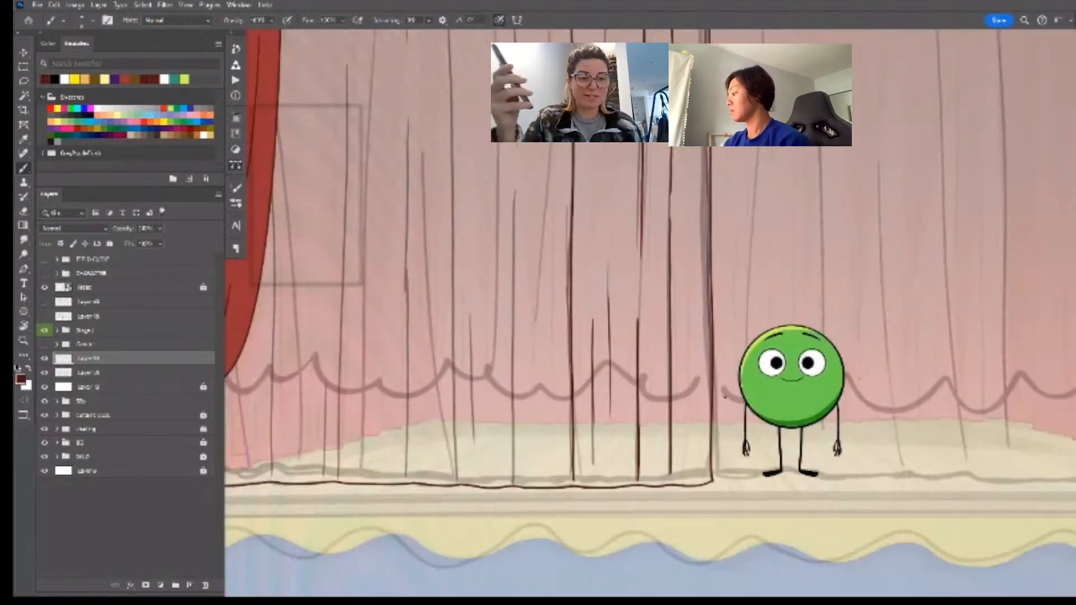
# - Brush the short fold line hanging from the curtain's top edge above the two short hem folds, undoing the misplaced strokes
pyautogui.scroll(-2, 724, 395)
pyautogui.press('z')
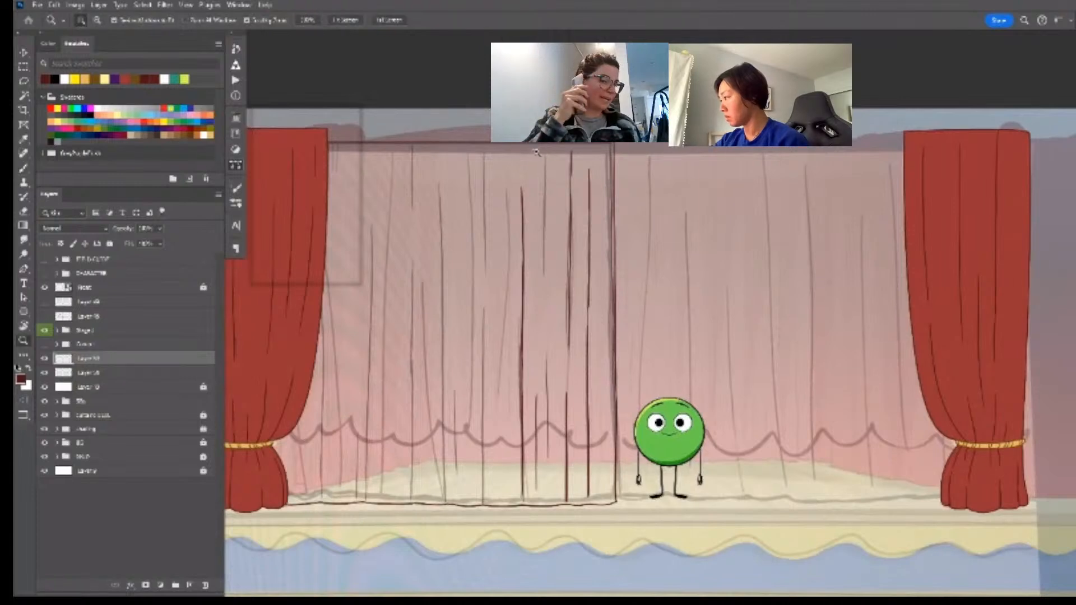
pyautogui.moveTo(537, 151)
pyautogui.mouseDown()
pyautogui.moveTo(550, 146)
pyautogui.moveTo(550, 330)
pyautogui.mouseUp()
pyautogui.hotkey('ctrl', 'z')
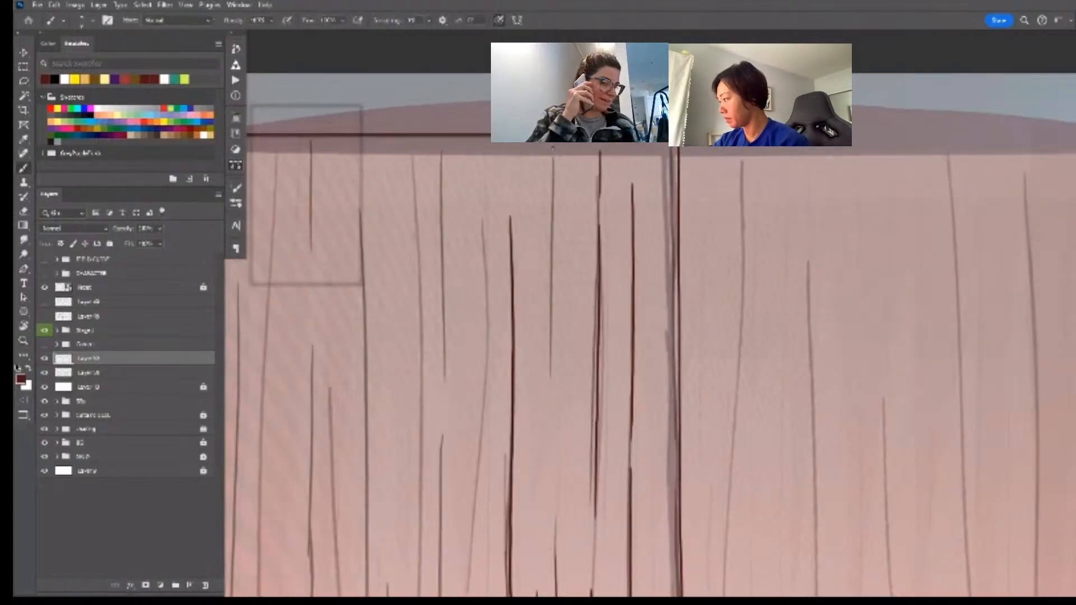
pyautogui.moveTo(552, 151); pyautogui.dragTo(550, 330)
pyautogui.hotkey('ctrl', 'z')
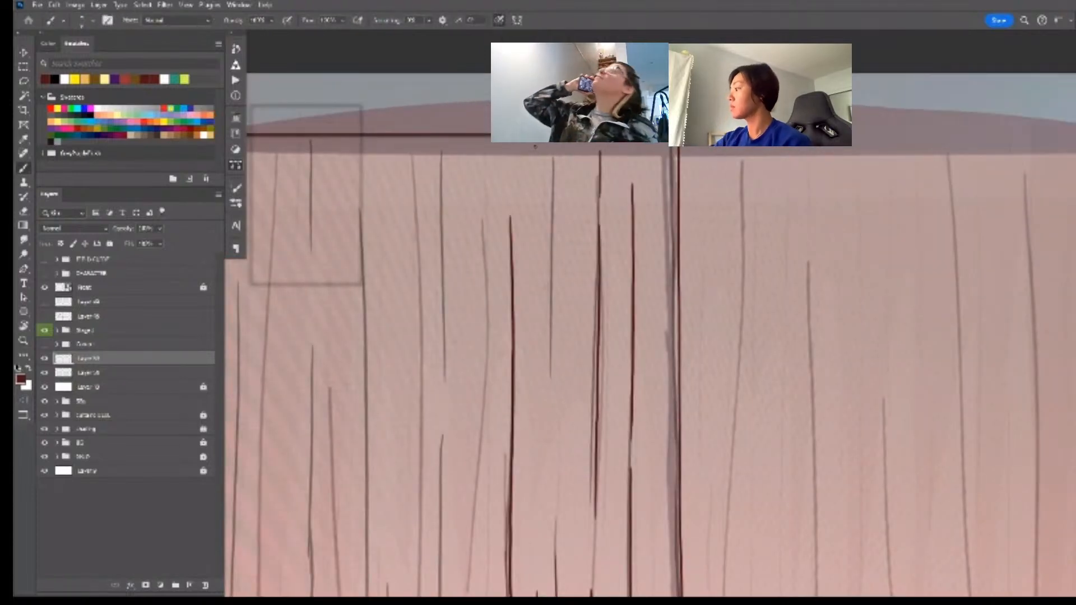
pyautogui.moveTo(534, 147); pyautogui.dragTo(537, 290)
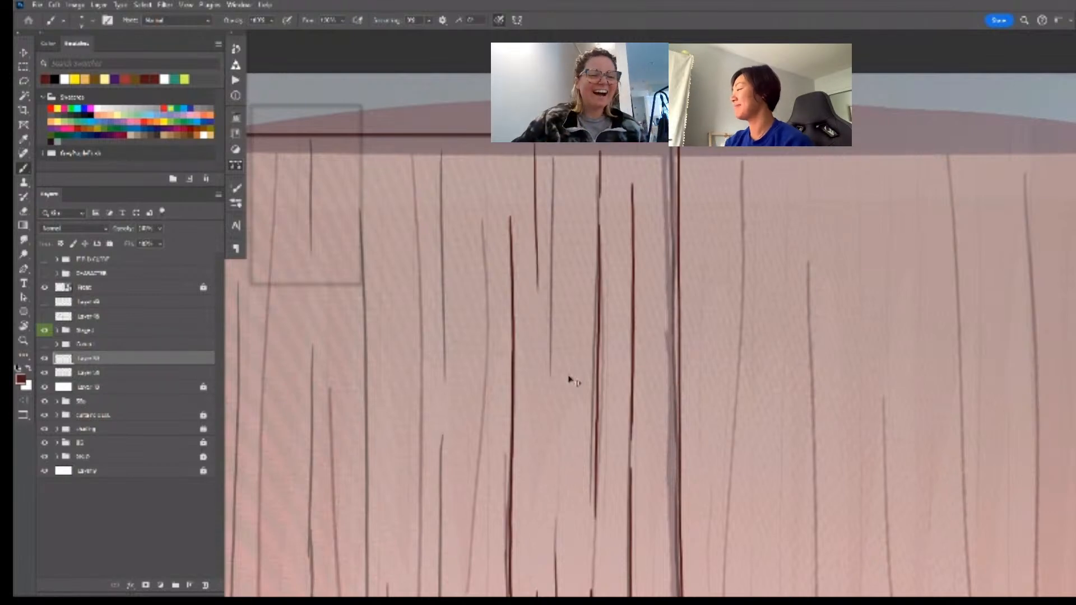
pyautogui.hotkey('ctrl', 'z')
pyautogui.moveTo(552, 162)
pyautogui.mouseDown()
pyautogui.moveTo(550, 360)
pyautogui.moveTo(593, 237)
pyautogui.mouseUp()
# - Brush the lower segment of the next sketched fold to the left in dark red, working with the canvas turned upside down
pyautogui.scroll(-3, 569, 383)
pyautogui.moveTo(641, 391); pyautogui.dragTo(663, 395)
pyautogui.moveTo(664, 395); pyautogui.dragTo(768, 442)
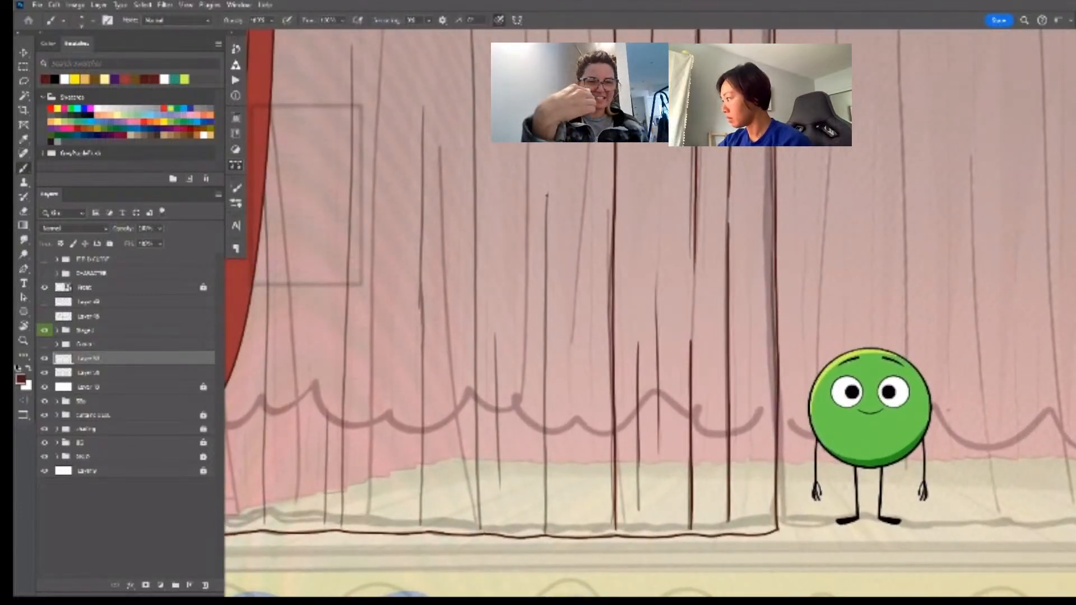
pyautogui.moveTo(547, 194); pyautogui.dragTo(548, 269)
pyautogui.hotkey('ctrl', 'z')
pyautogui.press('r')
pyautogui.moveTo(792, 394)
pyautogui.mouseDown()
pyautogui.moveTo(792, 221)
pyautogui.moveTo(807, 313)
pyautogui.moveTo(792, 394)
pyautogui.mouseUp()
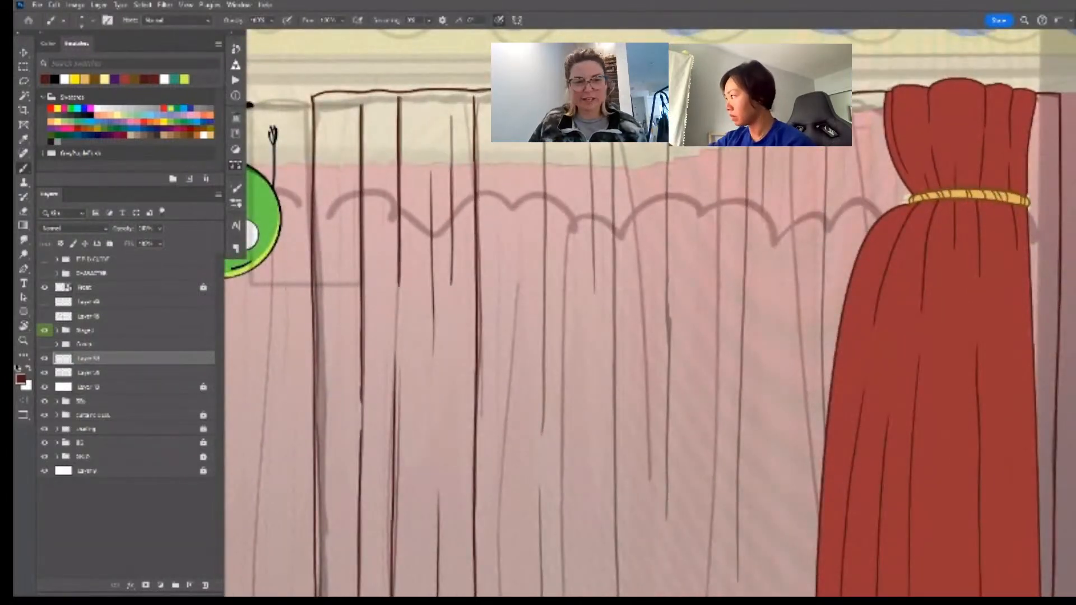
pyautogui.moveTo(542, 185); pyautogui.dragTo(546, 429)
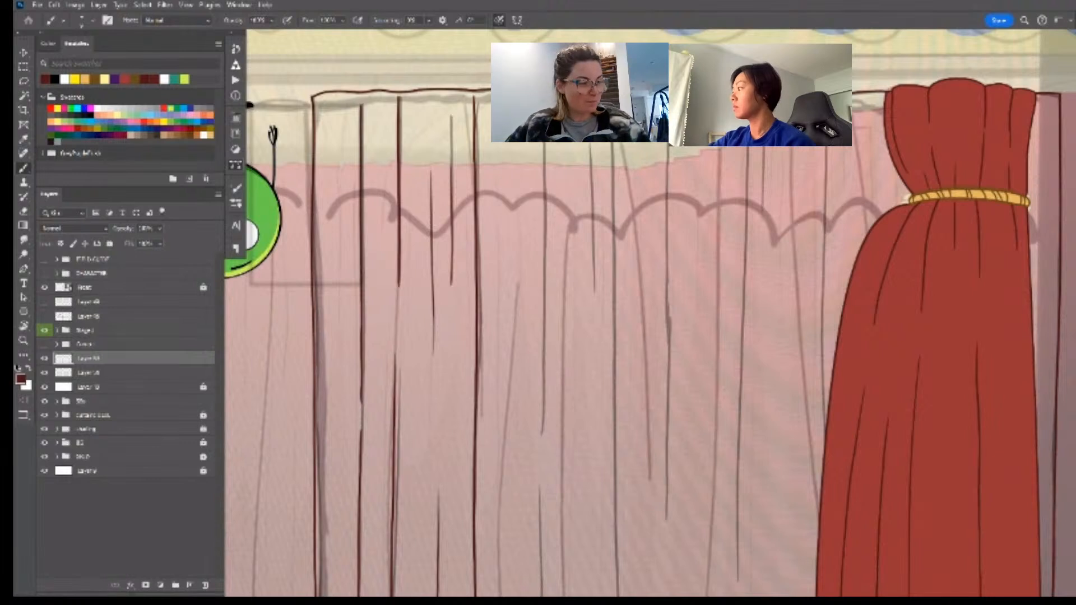
pyautogui.moveTo(543, 165); pyautogui.dragTo(543, 418)
# - Tidy the upper tip of the new fold's lower segment with the eraser
pyautogui.press('e')
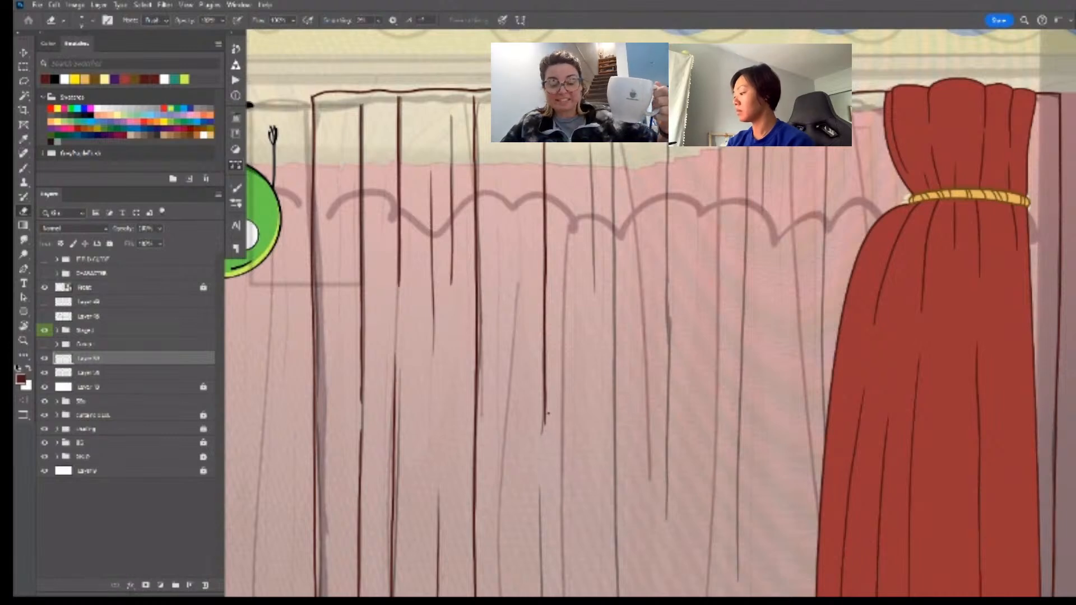
pyautogui.press('Escape')
pyautogui.hotkey('ctrl', 'space')
pyautogui.moveTo(689, 352); pyautogui.dragTo(645, 352)
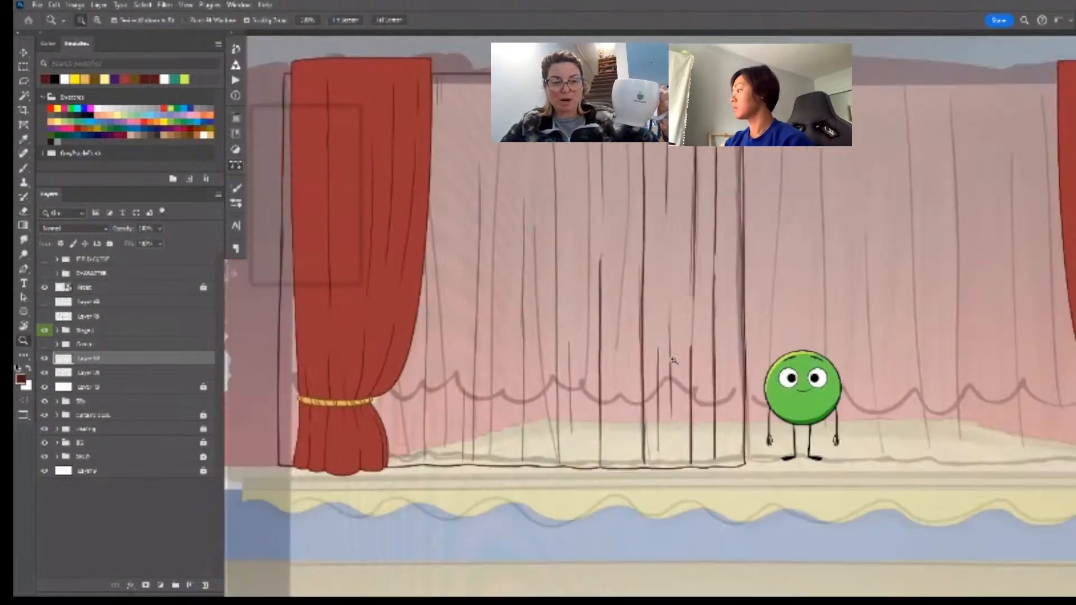
pyautogui.press('space')
pyautogui.moveTo(599, 255); pyautogui.dragTo(616, 365)
pyautogui.hotkey('ctrl', 'space')
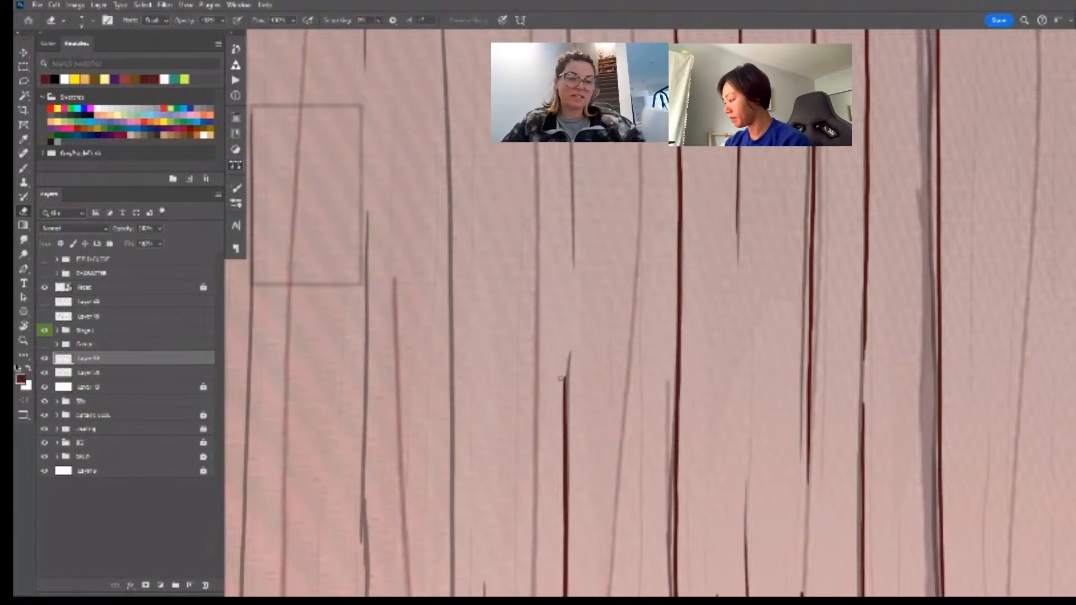
pyautogui.hotkey('ctrl', 'space')
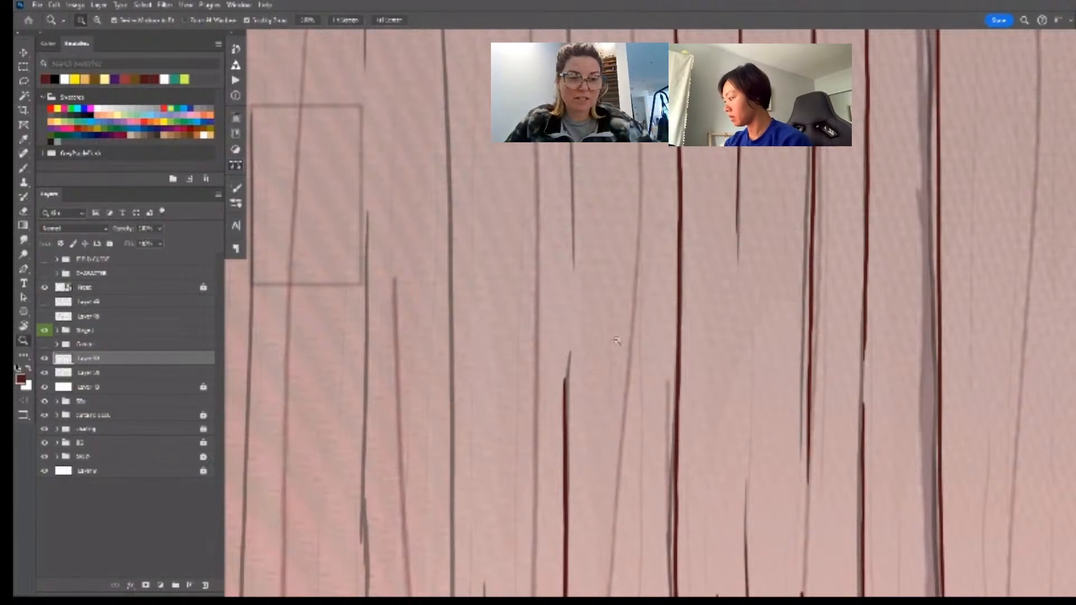
# - Brush the upper segment of the same fold in dark red, leaving a small gap above the lower segment
pyautogui.moveTo(614, 338); pyautogui.dragTo(589, 347)
pyautogui.press('space')
pyautogui.moveTo(594, 351); pyautogui.dragTo(581, 394)
pyautogui.press('b')
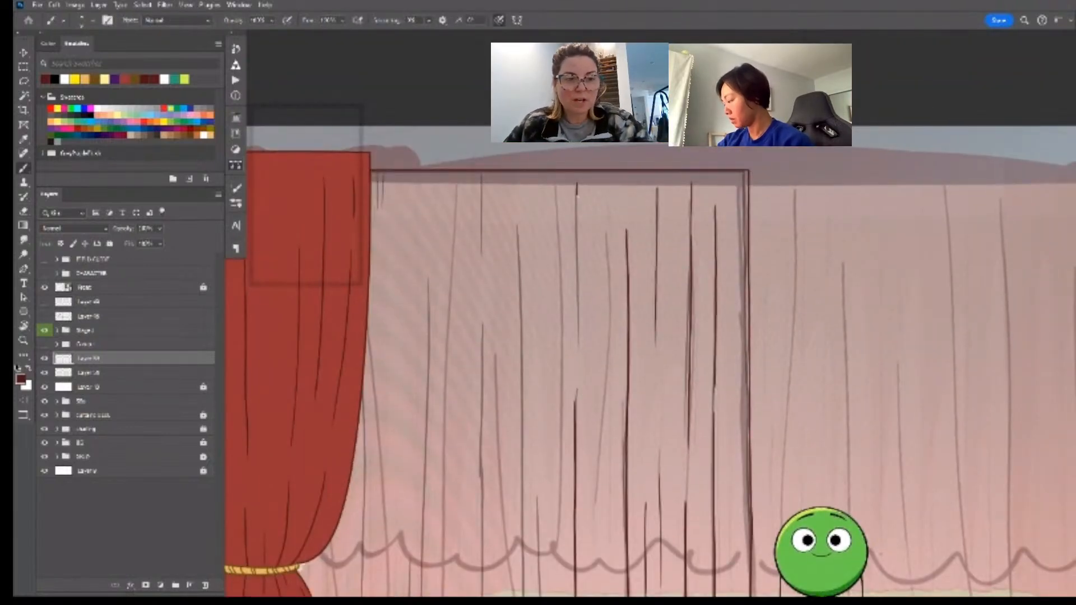
pyautogui.moveTo(578, 199)
pyautogui.mouseDown()
pyautogui.moveTo(576, 364)
pyautogui.moveTo(597, 386)
pyautogui.mouseUp()
pyautogui.hotkey('ctrl', 'space')
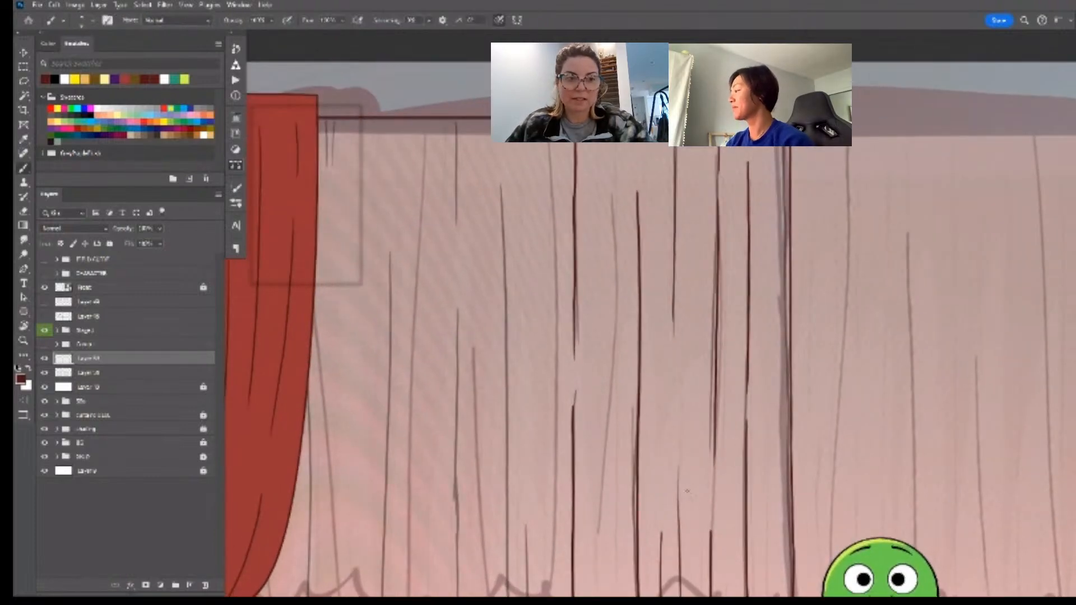
# - Extend the fold's lower segment down to the hem with the dark red brush and fill the gap in the line
pyautogui.hotkey('ctrl', 'space')
pyautogui.moveTo(653, 470)
pyautogui.mouseDown()
pyautogui.moveTo(631, 473)
pyautogui.moveTo(627, 274)
pyautogui.moveTo(686, 300)
pyautogui.mouseUp()
pyautogui.press('space')
pyautogui.hotkey('ctrl', 'space')
pyautogui.hotkey('ctrl', 'space')
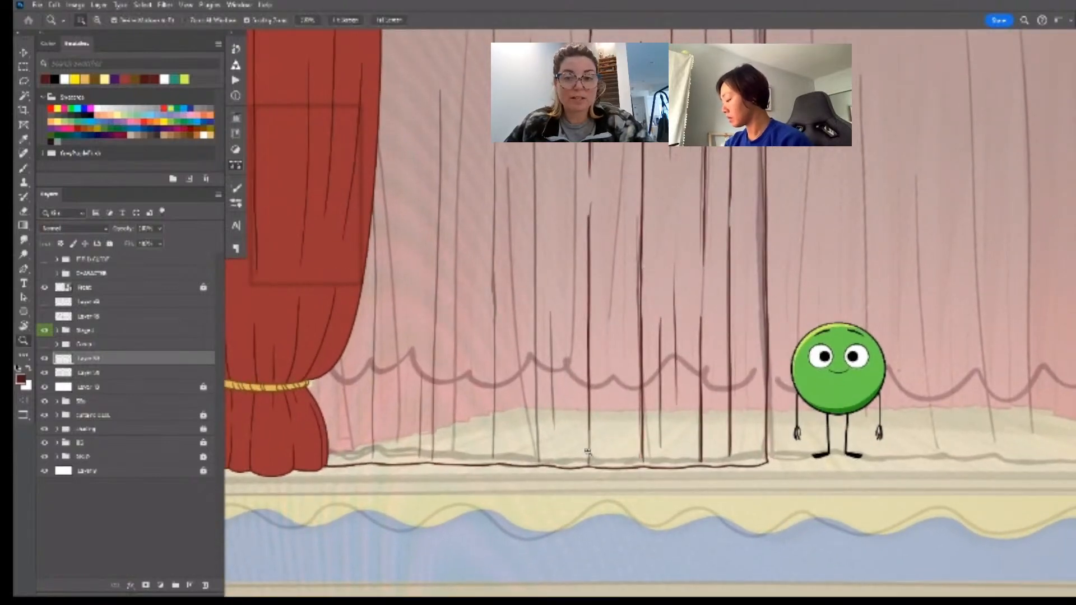
pyautogui.moveTo(586, 451); pyautogui.dragTo(605, 443)
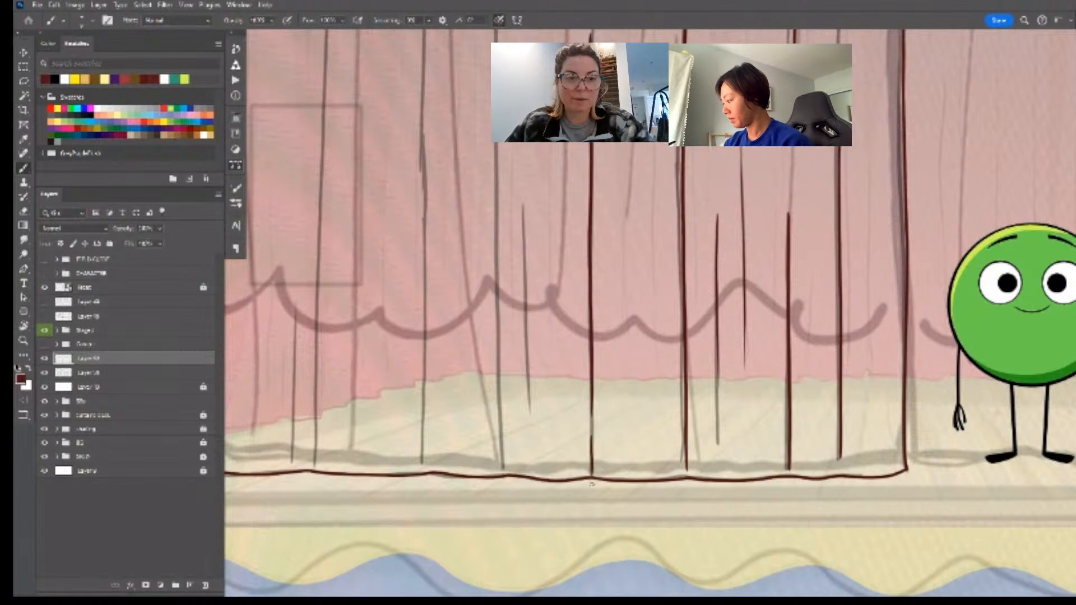
pyautogui.press('e')
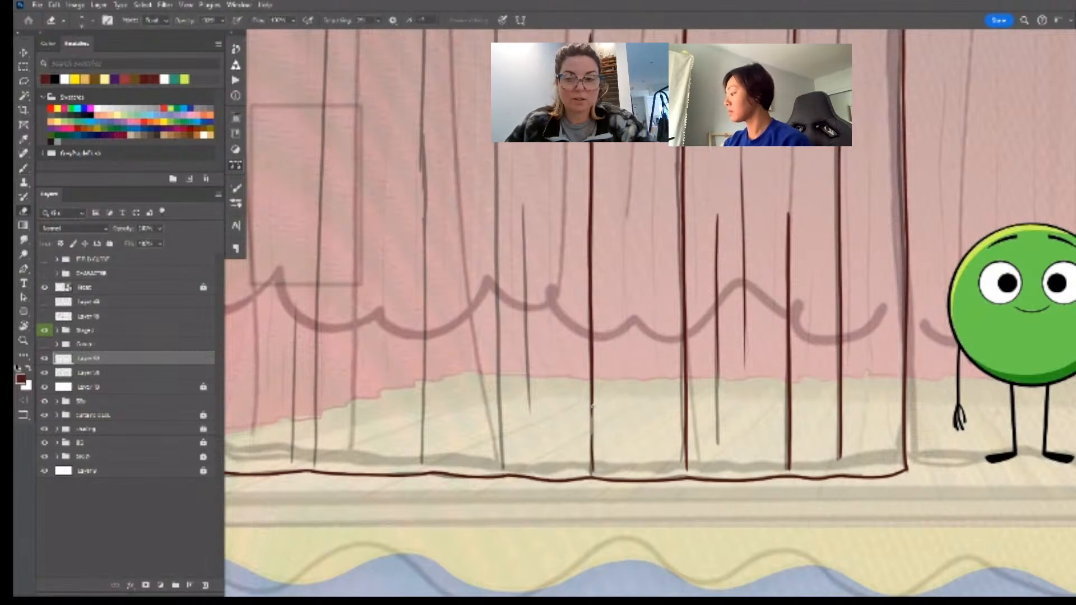
pyautogui.press('b')
pyautogui.moveTo(591, 406); pyautogui.dragTo(591, 447)
# - Clean up the joined part of the fold line above the hem with the eraser
pyautogui.hotkey('ctrl', 'space')
pyautogui.moveTo(669, 477); pyautogui.dragTo(659, 477)
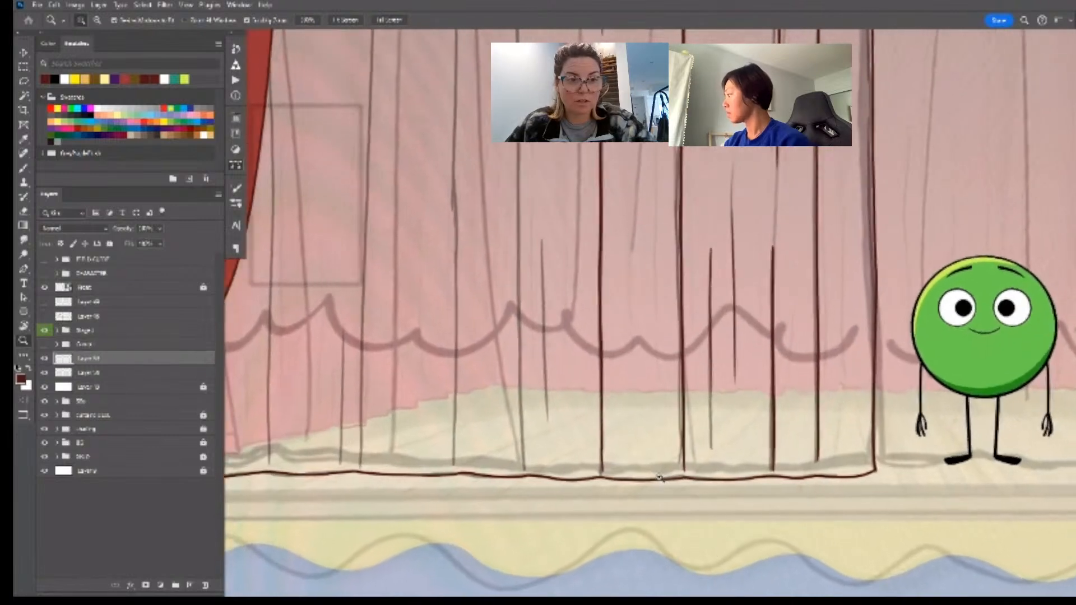
pyautogui.press('e')
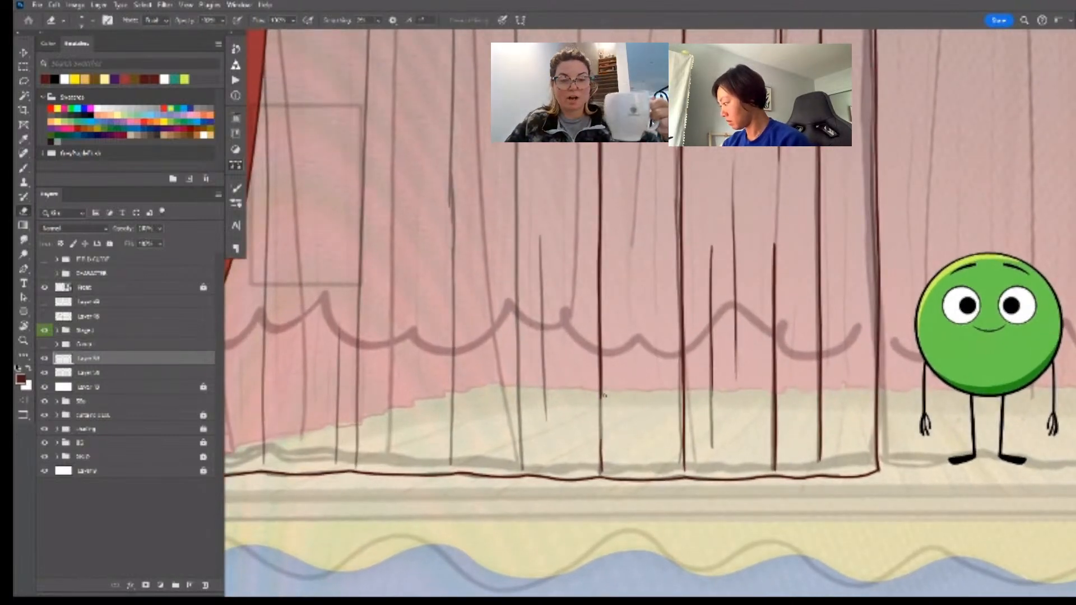
pyautogui.press('b')
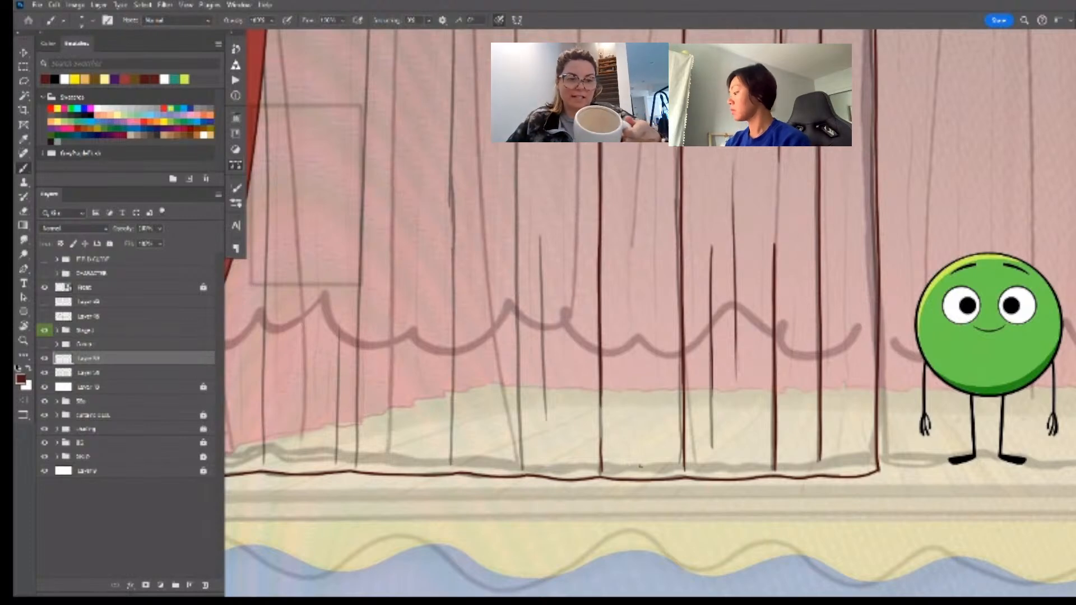
# - Brush a long dark red line over the next sketched fold to the left on the rotated canvas
pyautogui.press('z')
pyautogui.moveTo(598, 414)
pyautogui.mouseDown()
pyautogui.moveTo(567, 413)
pyautogui.moveTo(399, 205)
pyautogui.moveTo(384, 229)
pyautogui.mouseUp()
pyautogui.press('r')
pyautogui.press('space')
pyautogui.moveTo(749, 303)
pyautogui.mouseDown()
pyautogui.moveTo(848, 266)
pyautogui.moveTo(855, 212)
pyautogui.moveTo(846, 188)
pyautogui.mouseUp()
pyautogui.press('r')
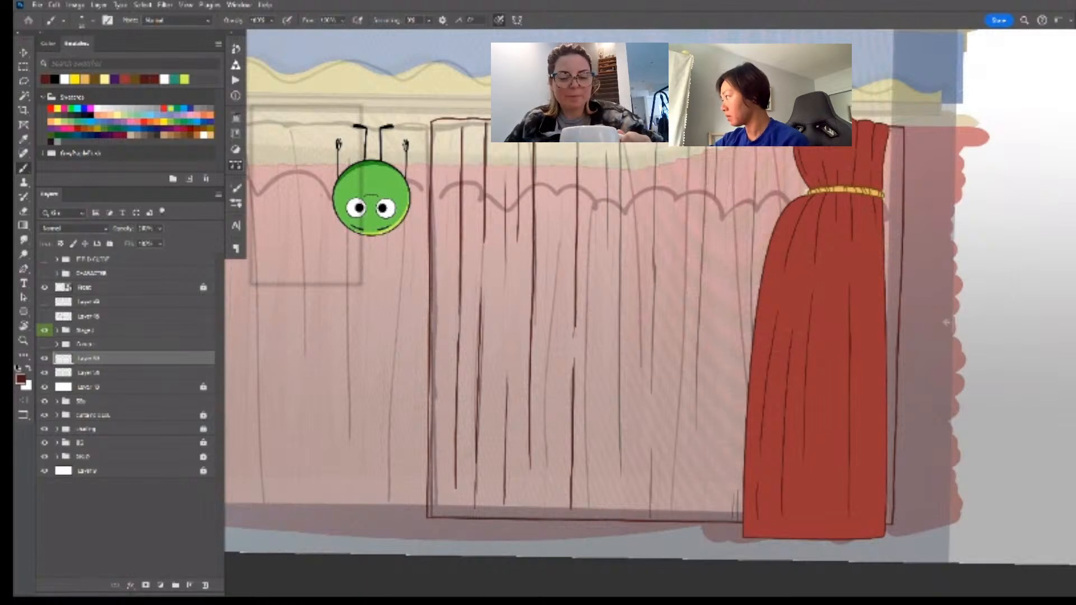
pyautogui.moveTo(620, 189); pyautogui.dragTo(621, 498)
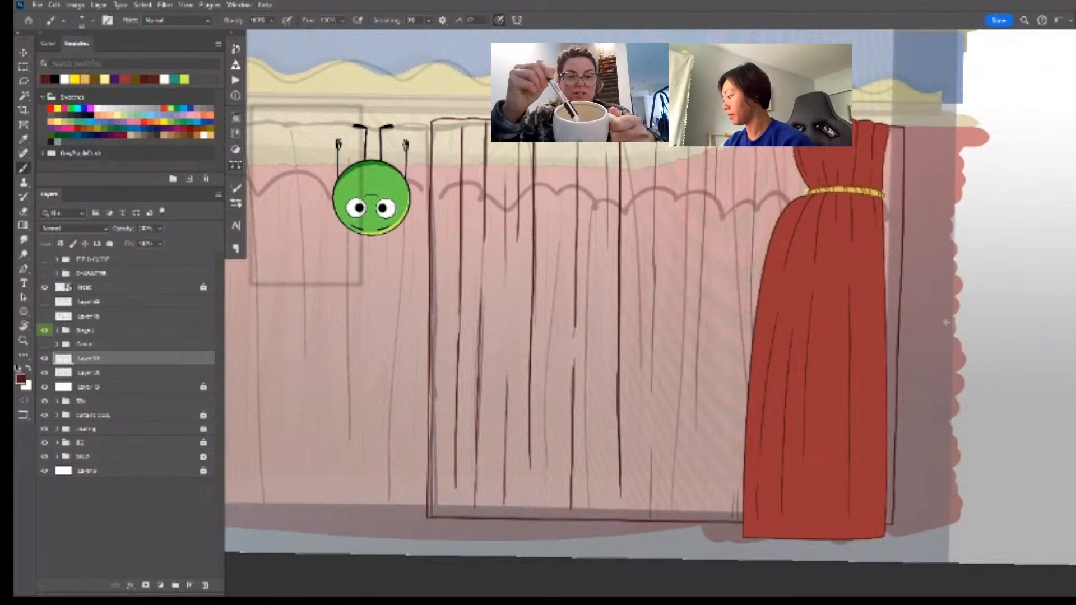
pyautogui.press('Escape')
# - Select the upper end of the new long fold line with the Lasso, and clear the selection
pyautogui.moveTo(636, 453); pyautogui.dragTo(712, 452)
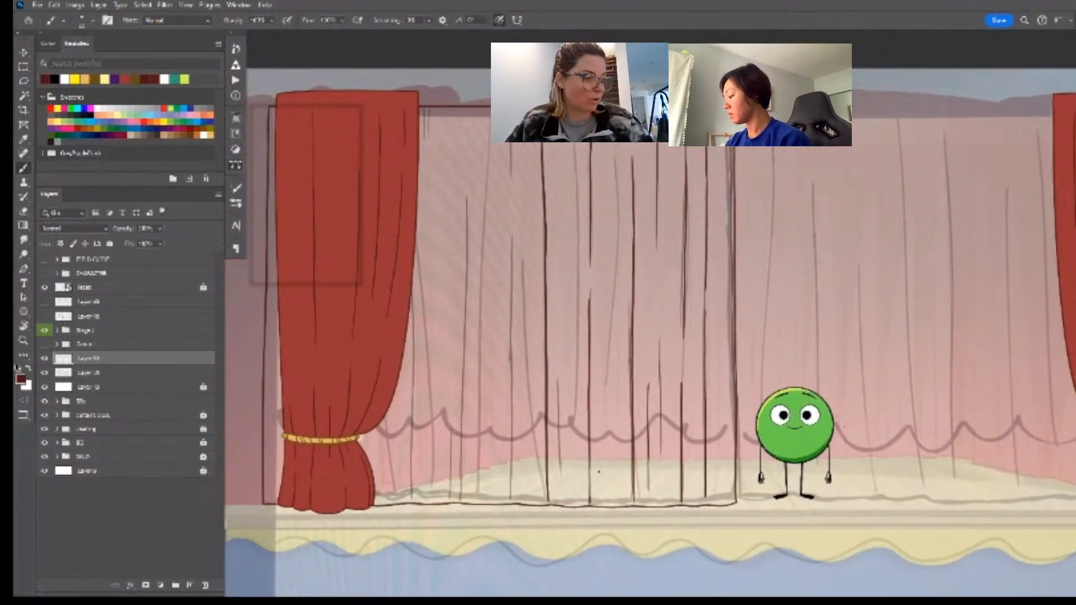
pyautogui.moveTo(583, 454); pyautogui.dragTo(600, 454)
pyautogui.press('l')
pyautogui.moveTo(517, 145)
pyautogui.mouseDown()
pyautogui.moveTo(517, 389)
pyautogui.moveTo(539, 501)
pyautogui.moveTo(558, 496)
pyautogui.moveTo(553, 196)
pyautogui.mouseUp()
pyautogui.hotkey('ctrl', 'd')
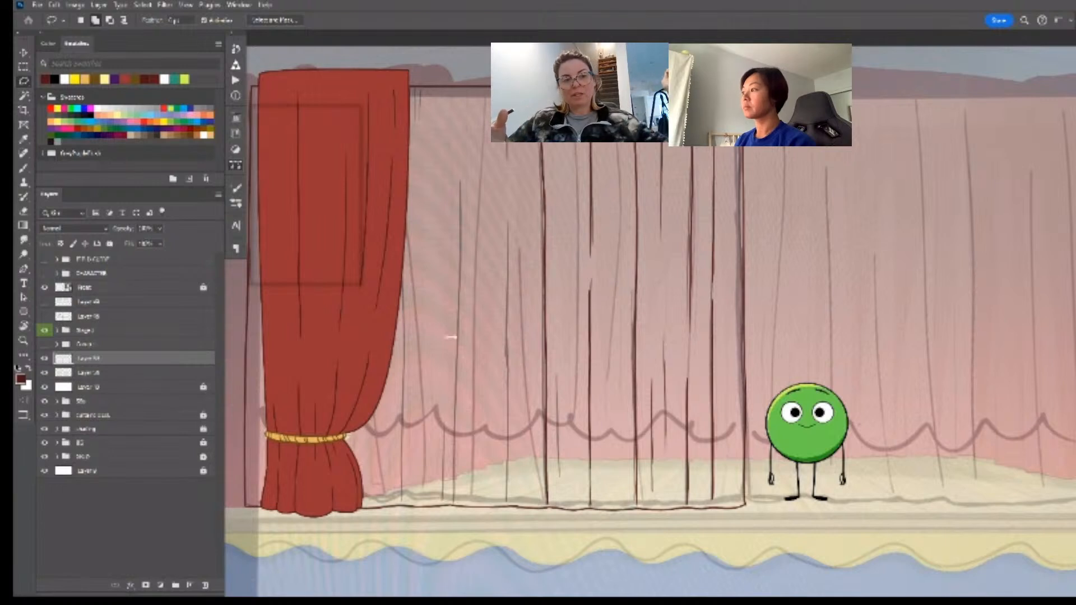
# - Create a new layer and write "BRB" above the green character with an enlarged dark red brush
pyautogui.hotkey('ctrl', 'shift', 'alt', 'n')
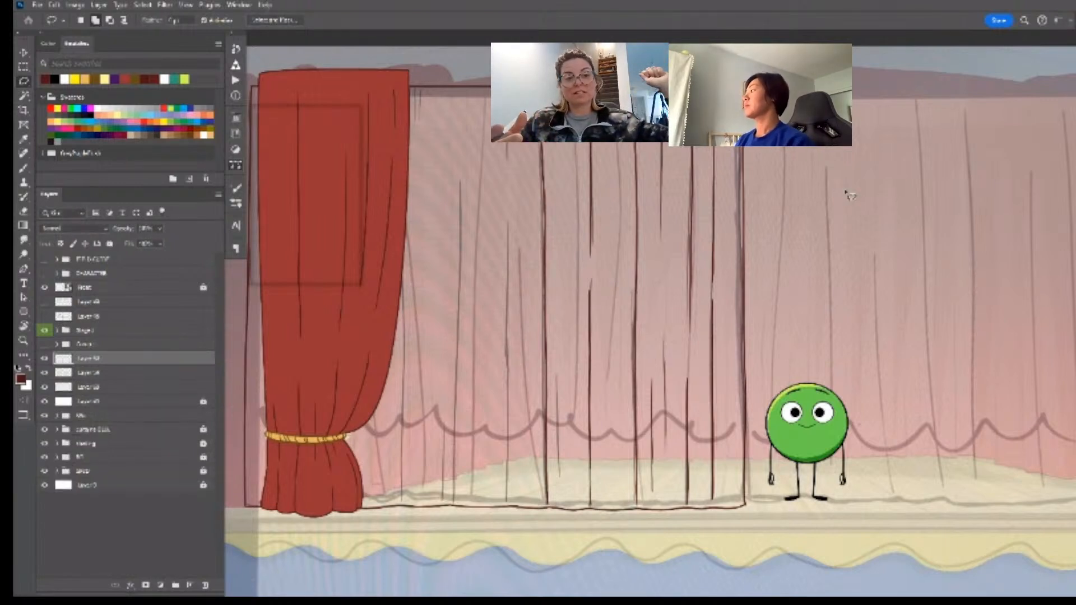
pyautogui.press('b')
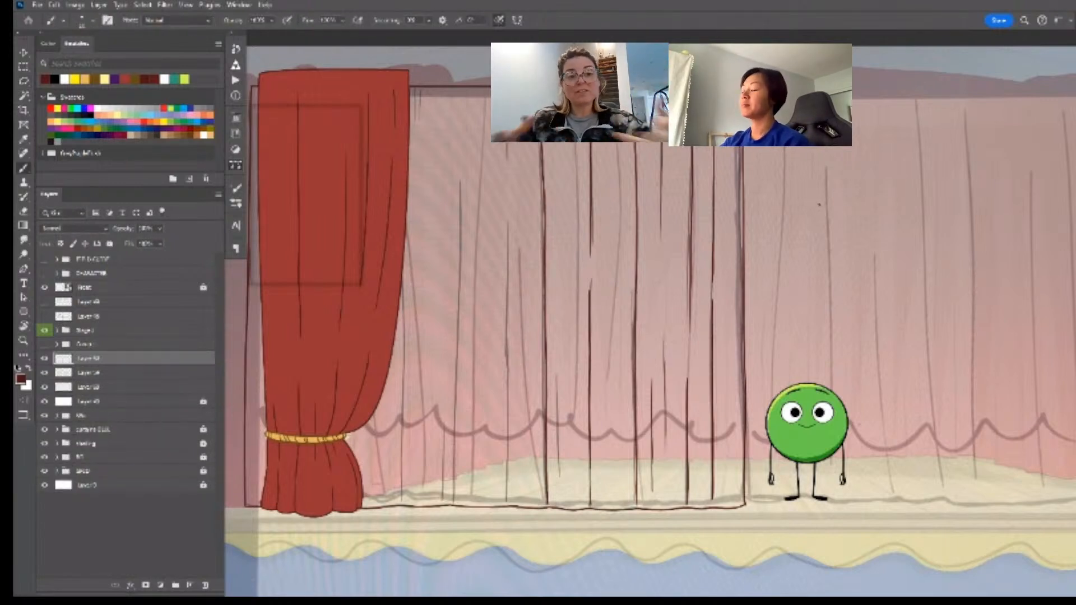
pyautogui.press(']')
pyautogui.press(']')
pyautogui.press(']')
pyautogui.moveTo(782, 182); pyautogui.dragTo(799, 270)
pyautogui.moveTo(854, 174)
pyautogui.mouseDown()
pyautogui.moveTo(975, 185)
pyautogui.moveTo(921, 237)
pyautogui.mouseUp()
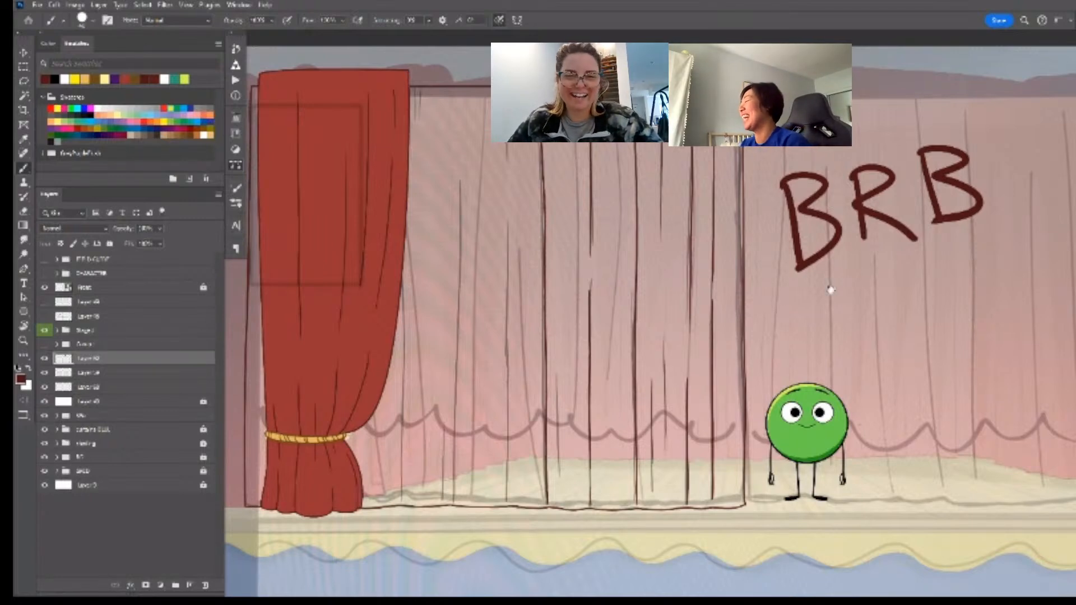
# - Lasso the "BRB" lettering, delete it and clear the selection
pyautogui.moveTo(830, 290); pyautogui.dragTo(667, 321)
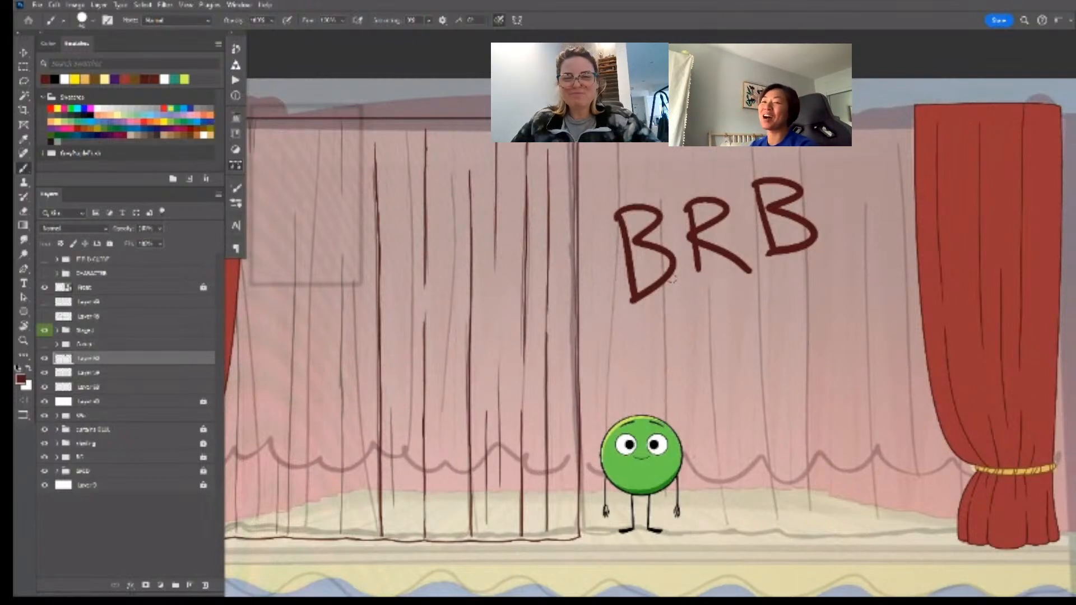
pyautogui.press('l')
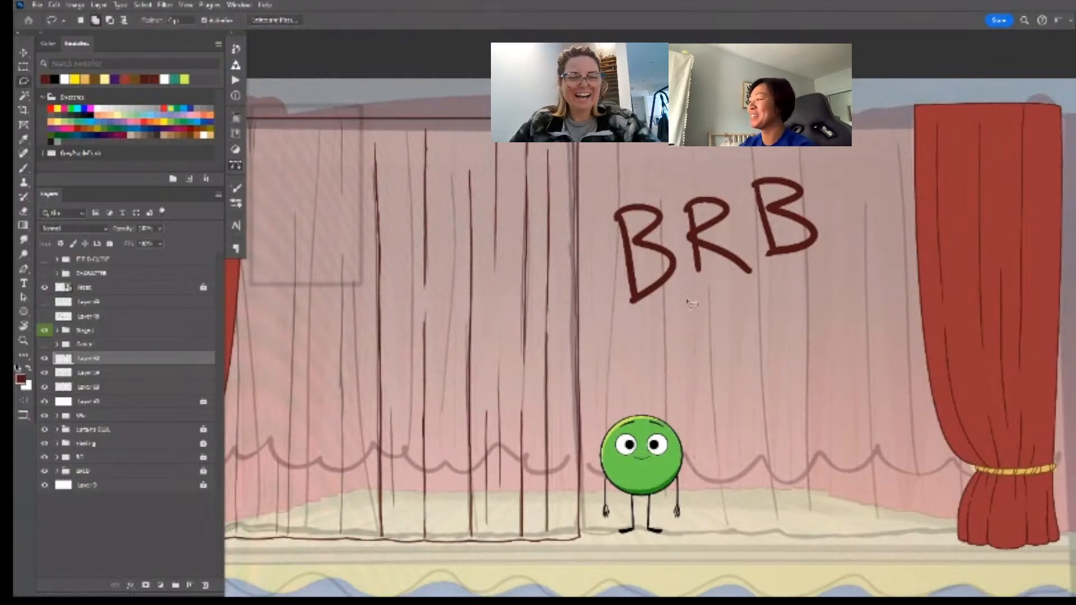
pyautogui.moveTo(675, 147)
pyautogui.mouseDown()
pyautogui.moveTo(645, 352)
pyautogui.moveTo(668, 167)
pyautogui.mouseUp()
pyautogui.press('Delete')
pyautogui.hotkey('ctrl', 'd')
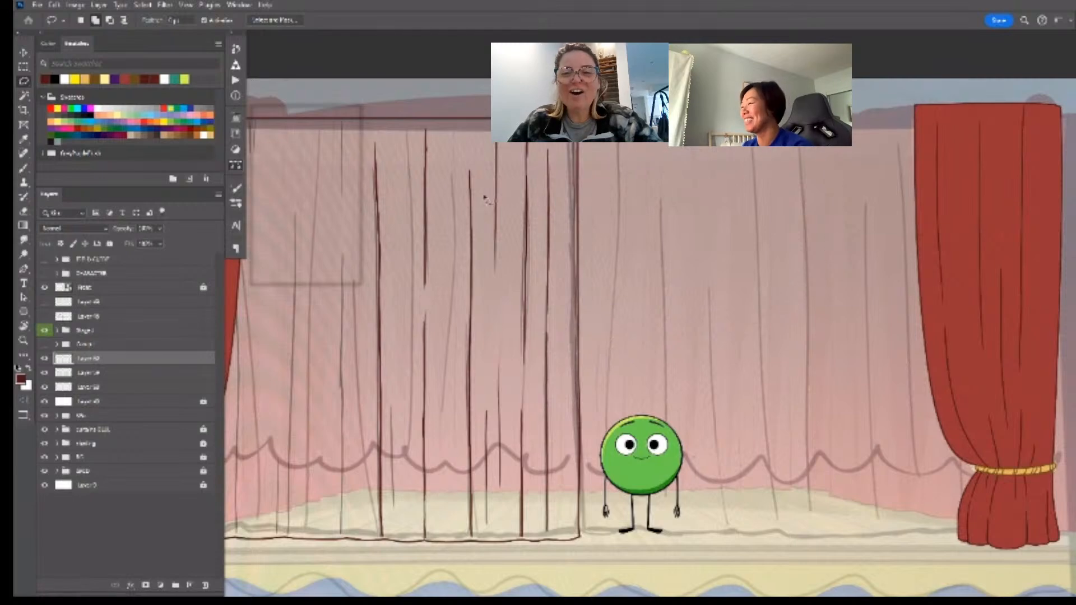
# - Merge the emptied lettering layer down, and toggle the resulting layer's visibility to check the curtain lines
pyautogui.press('z')
pyautogui.moveTo(622, 352); pyautogui.dragTo(644, 351)
pyautogui.press('space')
pyautogui.moveTo(637, 353); pyautogui.dragTo(734, 333)
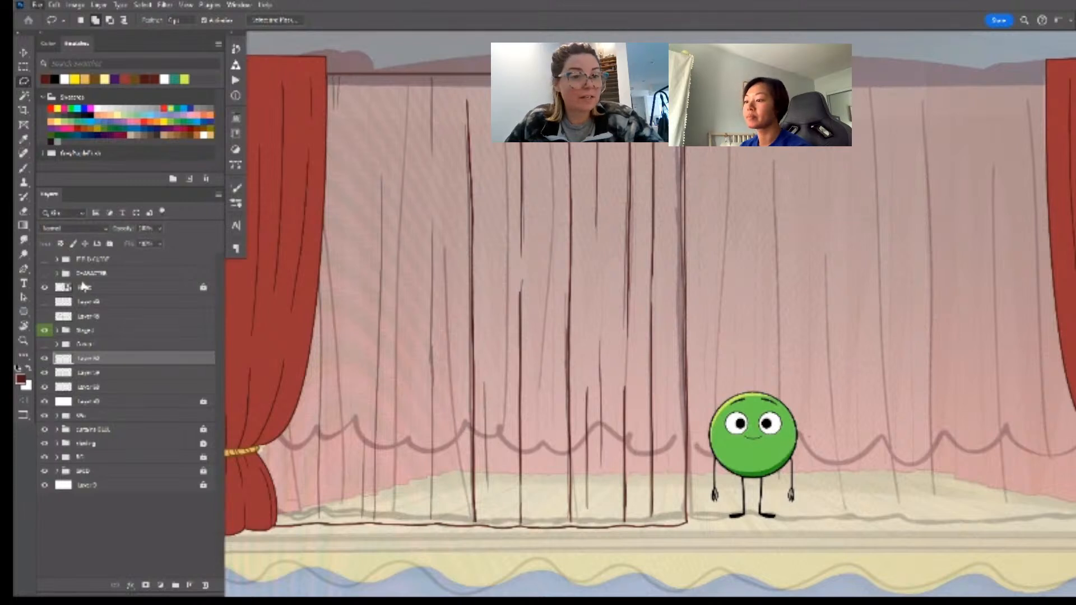
pyautogui.hotkey('ctrl', 'e')
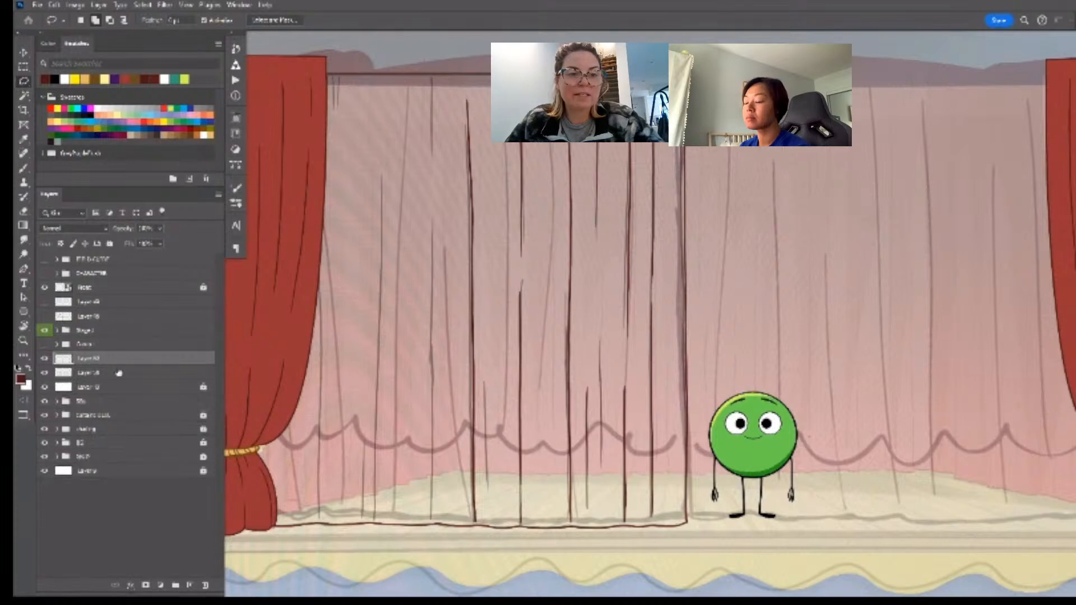
pyautogui.click(45, 360)
pyautogui.click(44, 360)
# - Reduce the brush size and try inking the next fold line left of the finished ones in one stroke
pyautogui.press('b')
pyautogui.hotkey('ctrl', '+')
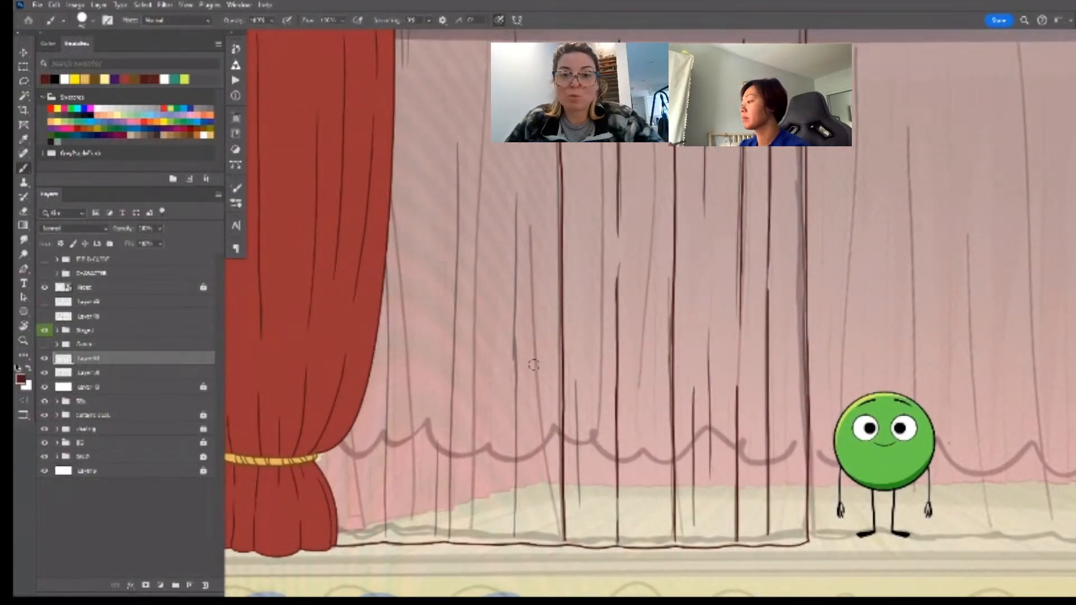
pyautogui.press('[')
pyautogui.press('[')
pyautogui.press('[')
pyautogui.press('[')
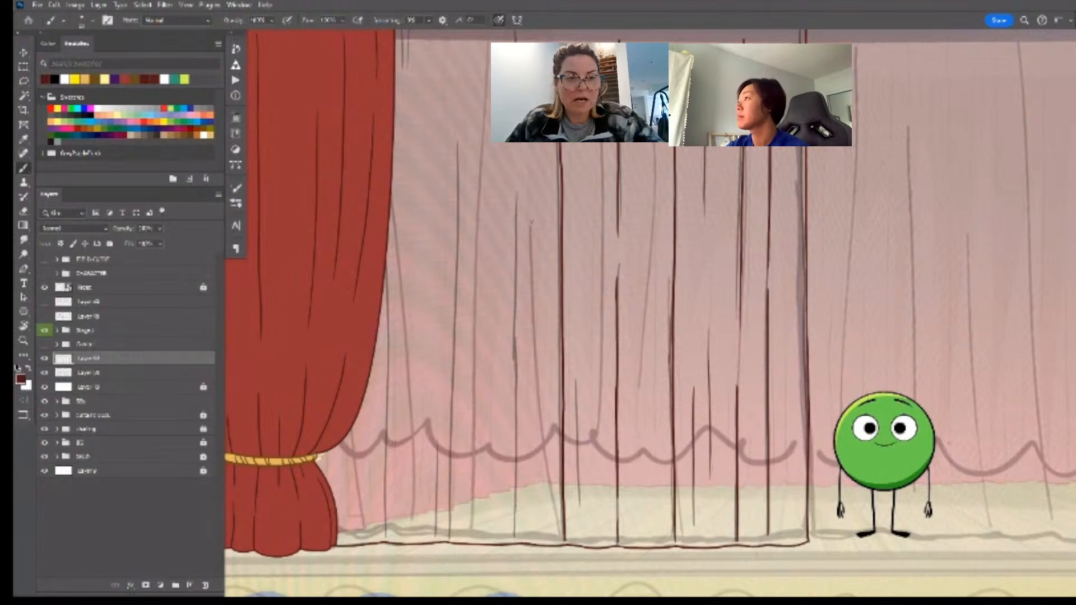
pyautogui.moveTo(532, 223)
pyautogui.mouseDown()
pyautogui.moveTo(558, 185)
pyautogui.moveTo(542, 253)
pyautogui.moveTo(542, 497)
pyautogui.mouseUp()
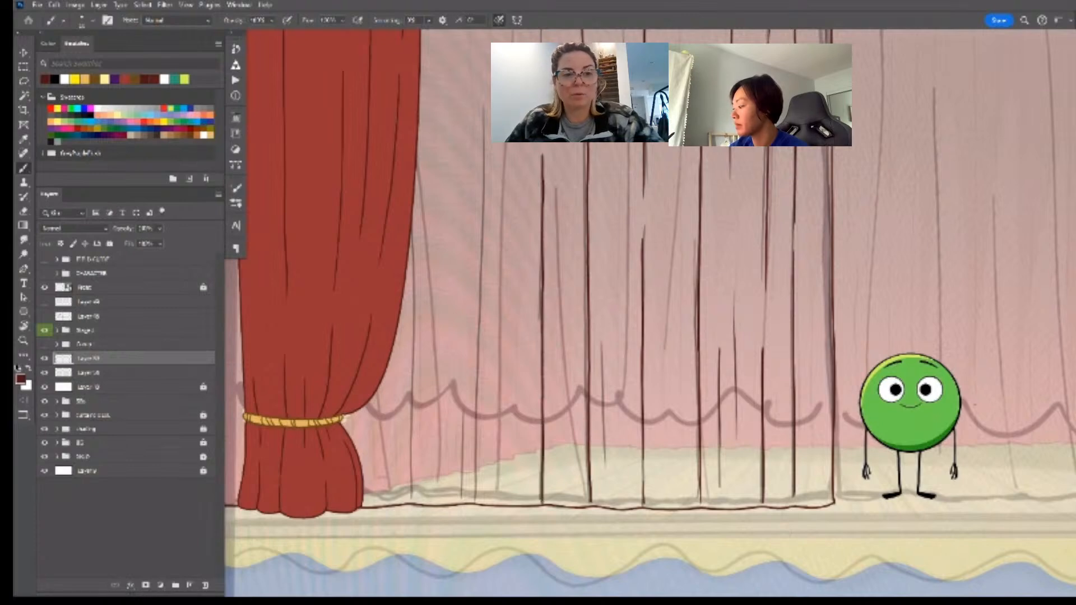
pyautogui.hotkey('ctrl', 'z')
# - With the canvas view rotated upside down, ink the lower piece of that fold line, and restore the upright view
pyautogui.press('r')
pyautogui.moveTo(690, 367)
pyautogui.mouseDown()
pyautogui.moveTo(701, 292)
pyautogui.moveTo(453, 177)
pyautogui.moveTo(415, 213)
pyautogui.mouseUp()
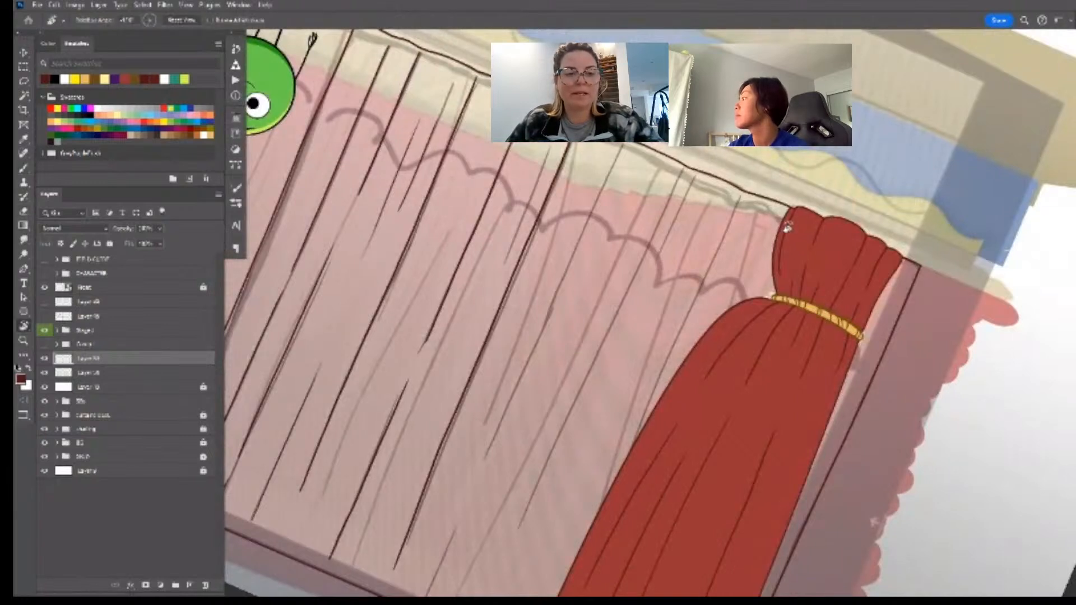
pyautogui.moveTo(787, 227); pyautogui.dragTo(931, 363)
pyautogui.press('b')
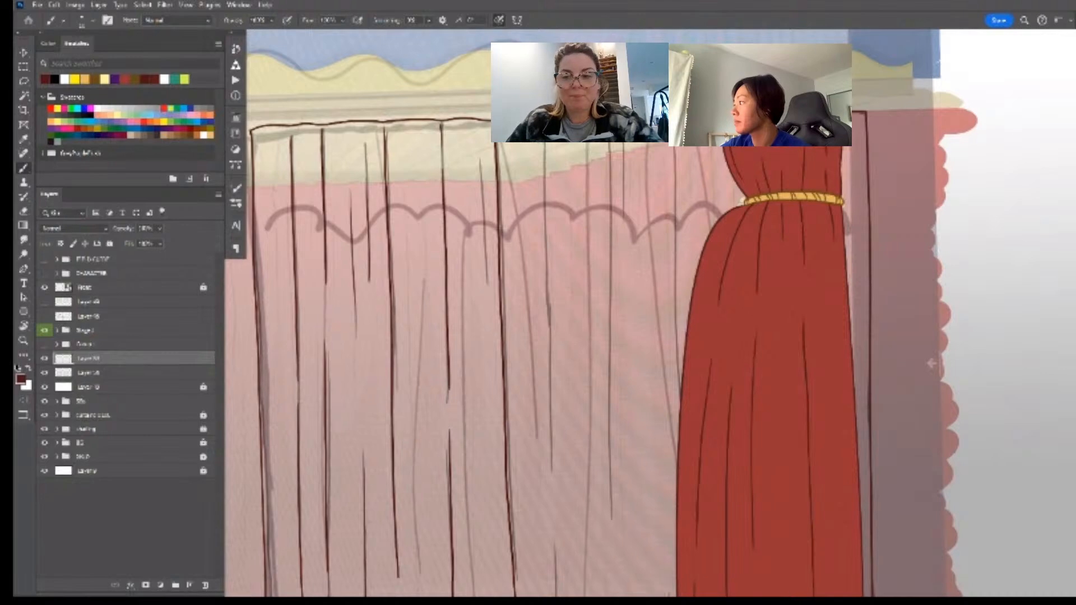
pyautogui.moveTo(540, 188); pyautogui.dragTo(547, 310)
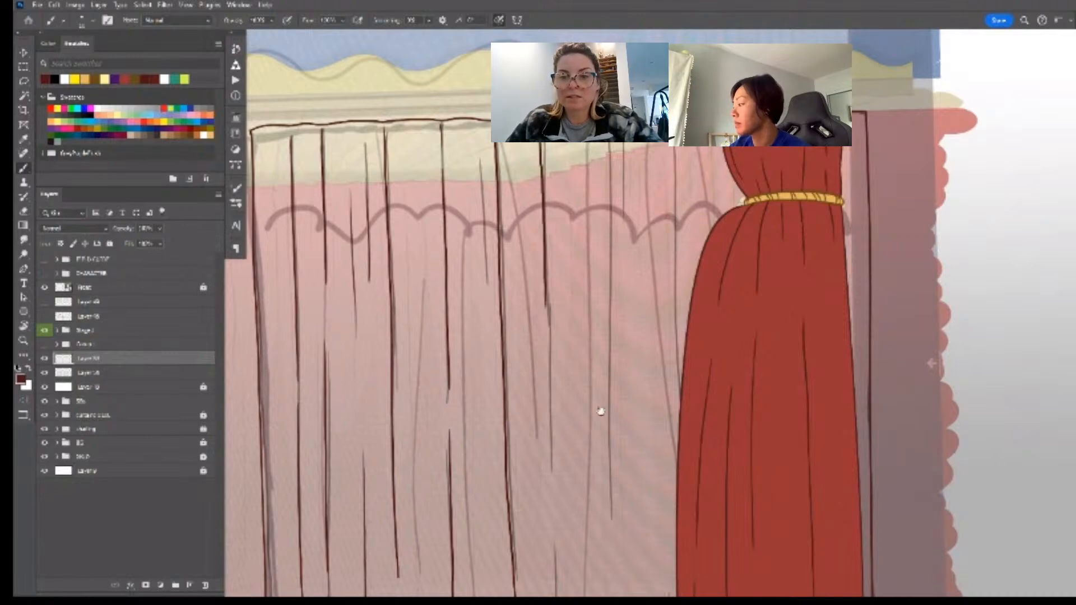
pyautogui.moveTo(600, 412); pyautogui.dragTo(608, 187)
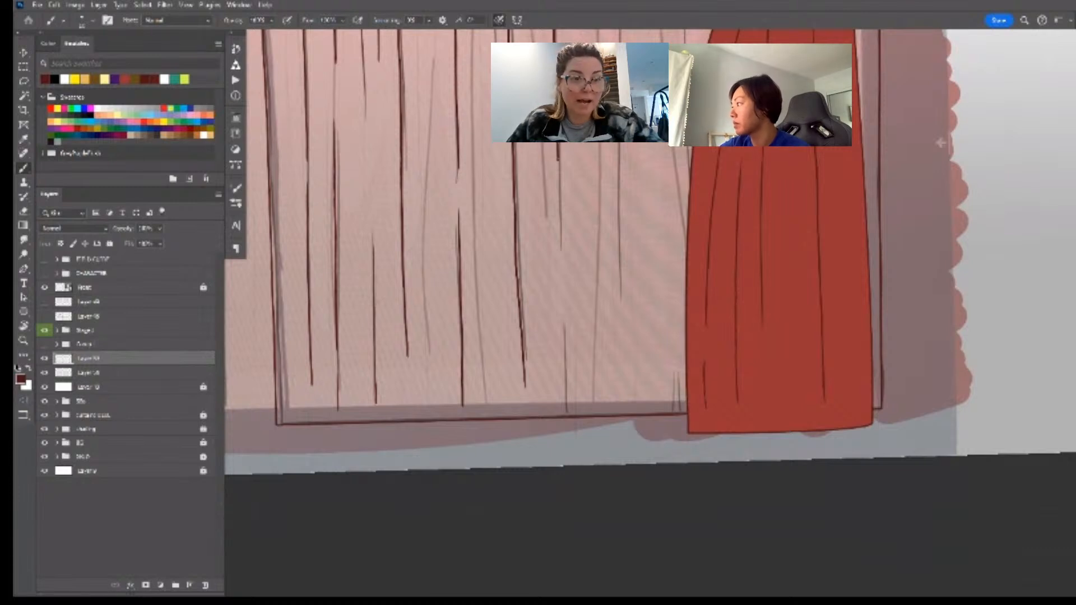
pyautogui.press('Escape')
pyautogui.moveTo(809, 456); pyautogui.dragTo(803, 303)
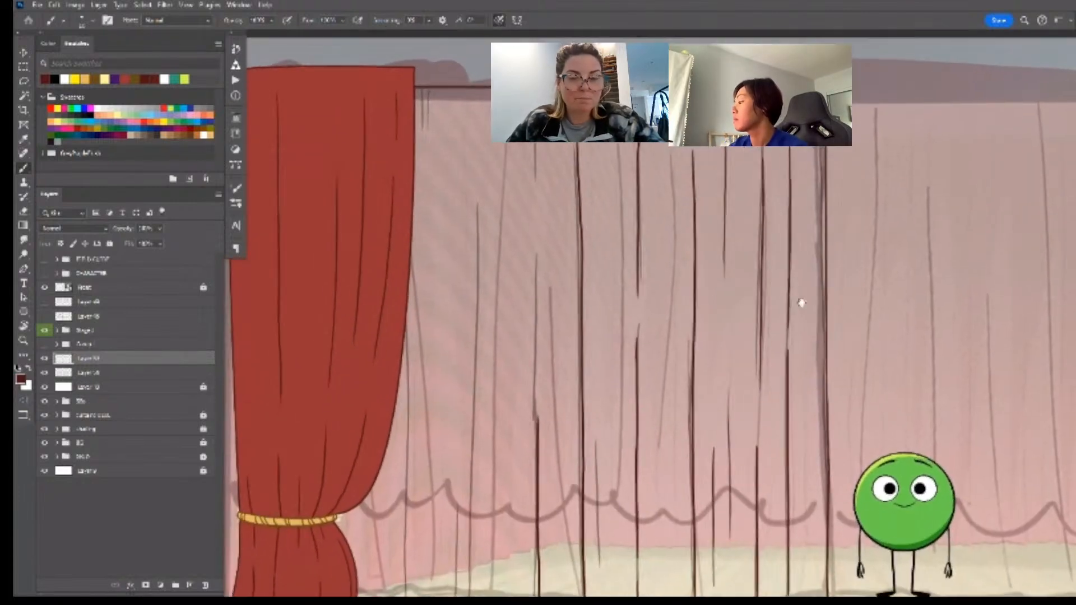
# - Ink the upper piece of the same fold line, overlapping beside the top of its lower piece
pyautogui.press('e')
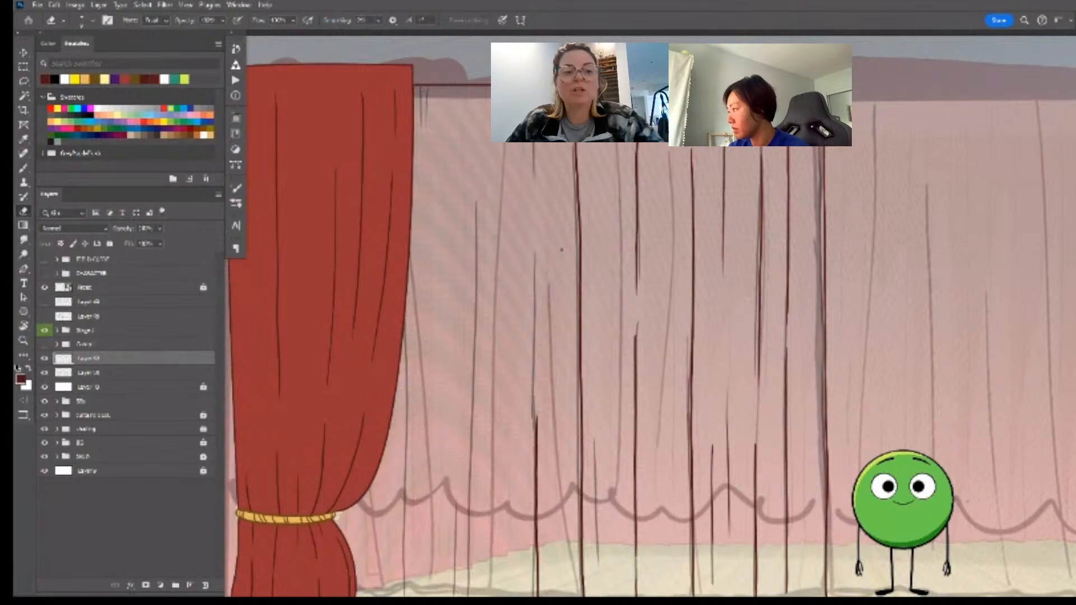
pyautogui.press('b')
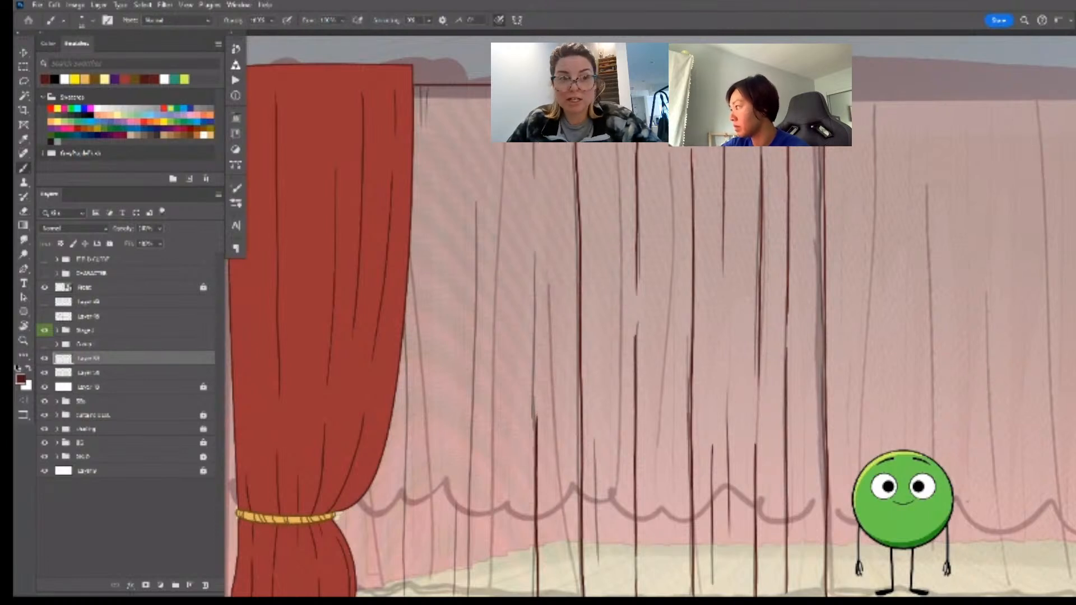
pyautogui.moveTo(537, 185); pyautogui.dragTo(541, 322)
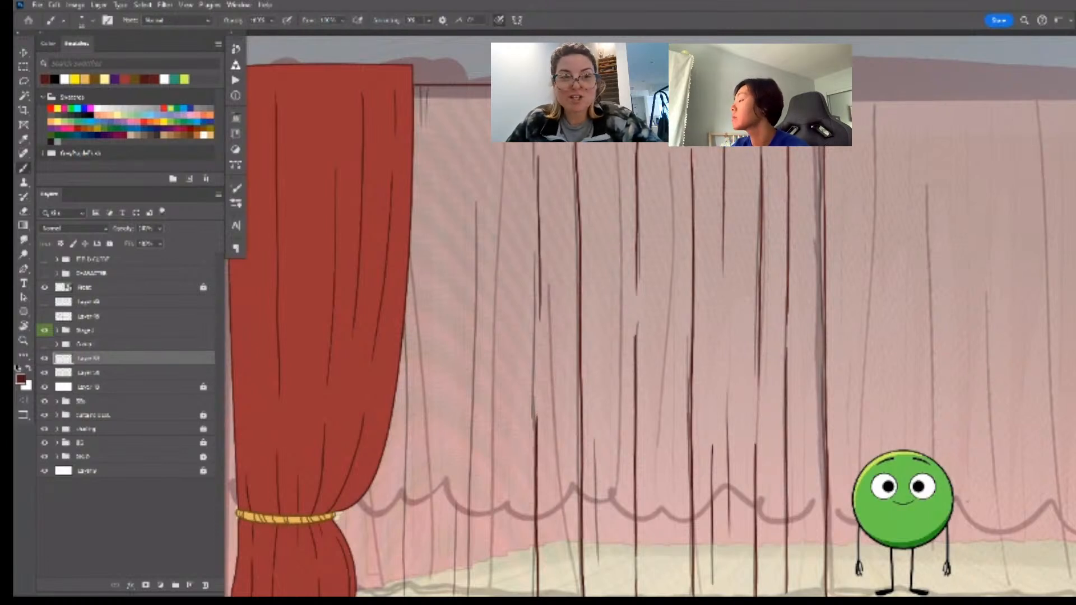
# - Ink the next long fold line toward the red tied curtain, lasso its lower part and clear the selection
pyautogui.moveTo(758, 466); pyautogui.dragTo(775, 414)
pyautogui.moveTo(637, 499); pyautogui.dragTo(717, 453)
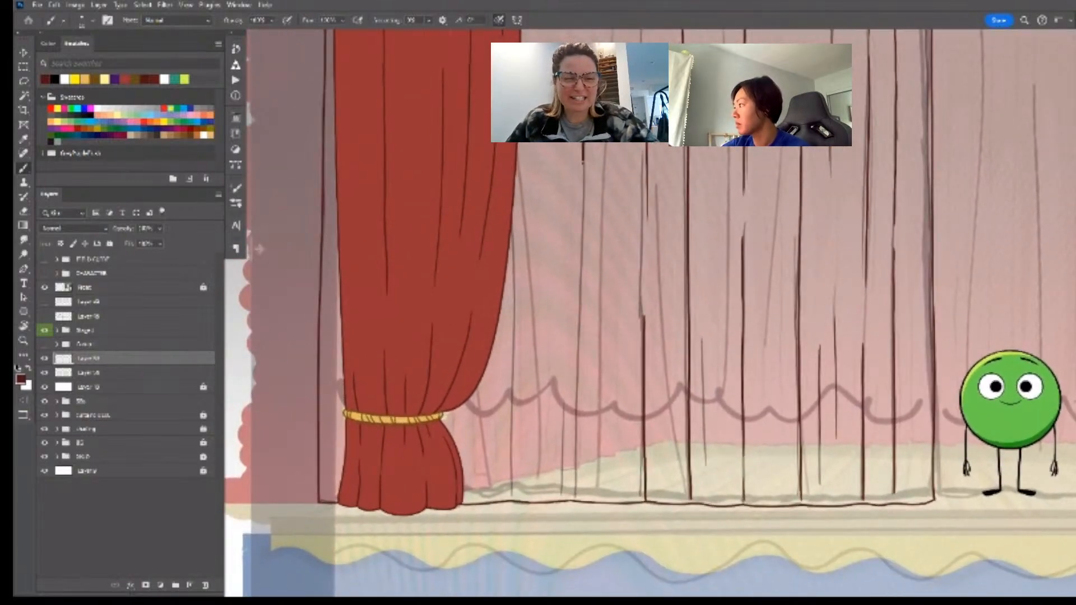
pyautogui.moveTo(583, 164); pyautogui.dragTo(577, 482)
pyautogui.scroll(-1, 721, 470)
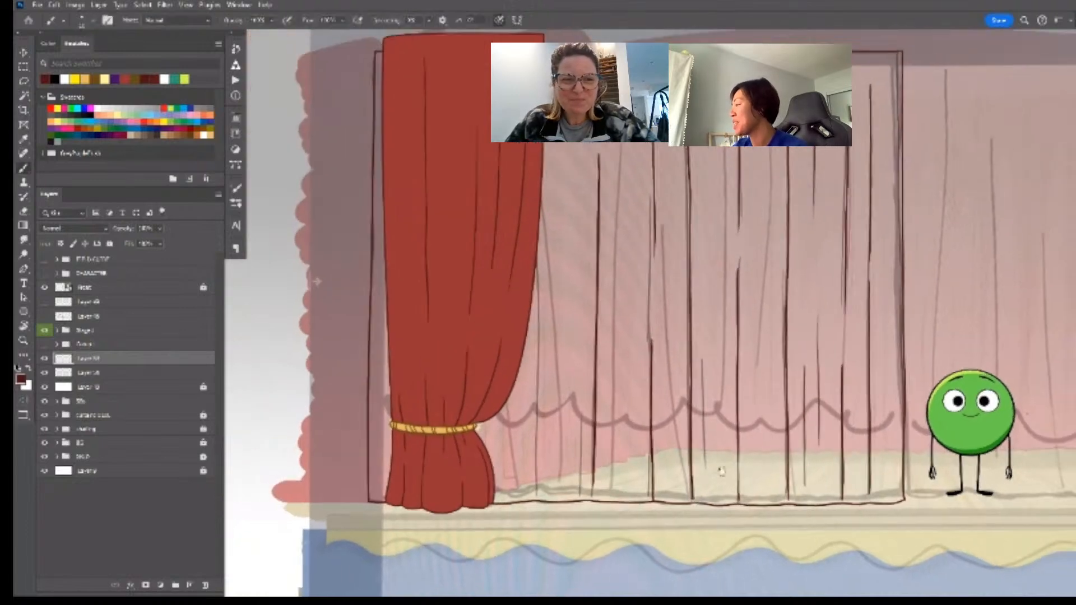
pyautogui.moveTo(721, 471); pyautogui.dragTo(677, 478)
pyautogui.press('l')
pyautogui.moveTo(572, 354)
pyautogui.mouseDown()
pyautogui.moveTo(525, 166)
pyautogui.moveTo(513, 414)
pyautogui.moveTo(529, 498)
pyautogui.moveTo(549, 514)
pyautogui.moveTo(570, 403)
pyautogui.moveTo(557, 446)
pyautogui.mouseUp()
pyautogui.hotkey('ctrl', 'd')
pyautogui.moveTo(645, 470); pyautogui.dragTo(637, 483)
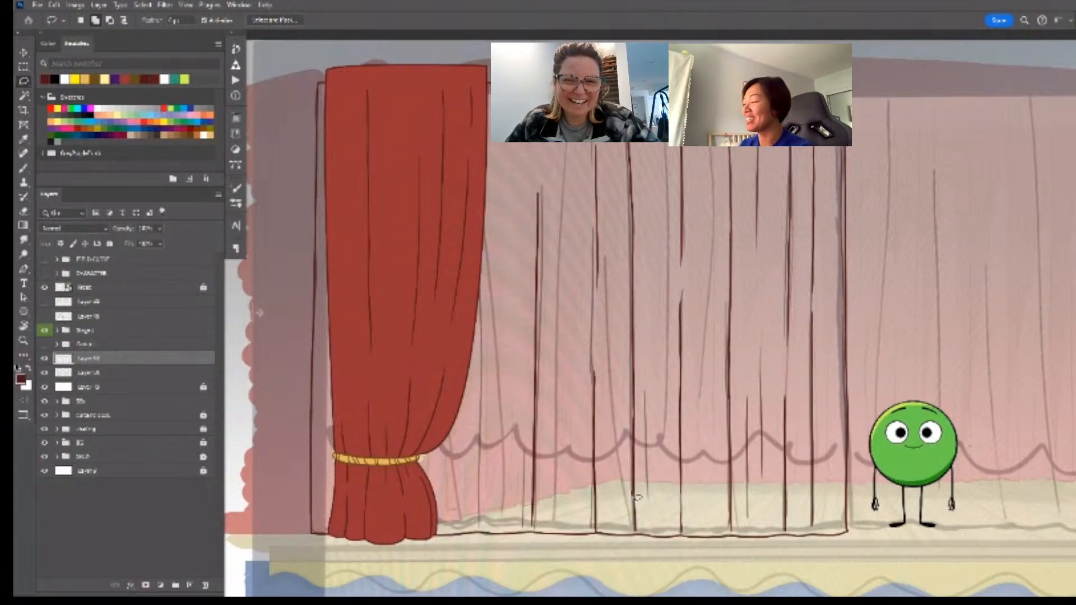
# - Ink the lower piece of the fold line that runs along the inner edge of the red tied curtain
pyautogui.moveTo(720, 420); pyautogui.dragTo(754, 418)
pyautogui.press('b')
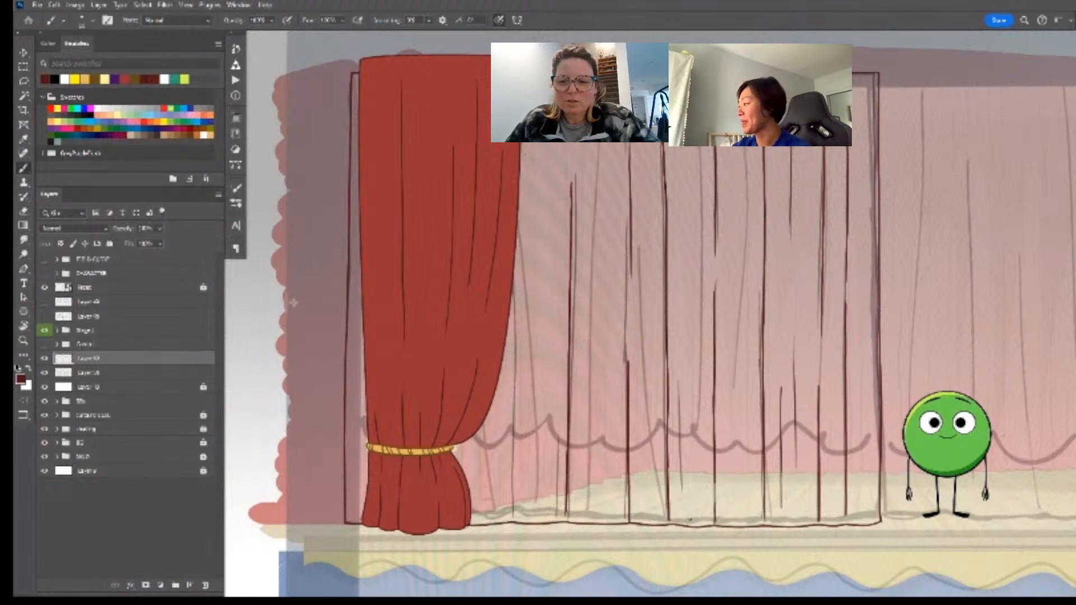
pyautogui.moveTo(518, 278); pyautogui.dragTo(513, 517)
pyautogui.hotkey('ctrl', 'z')
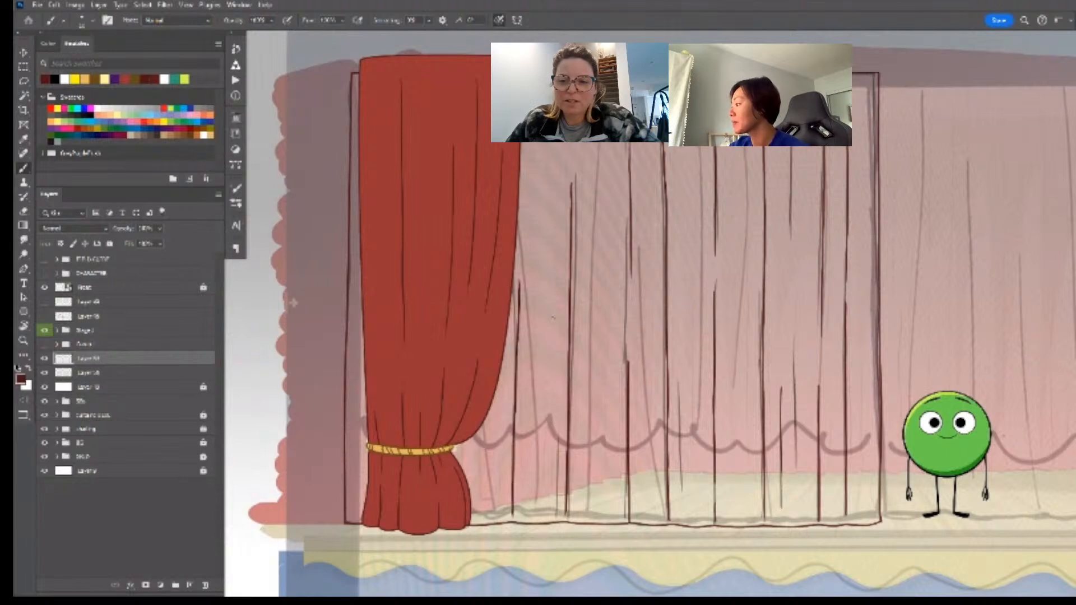
pyautogui.press('e')
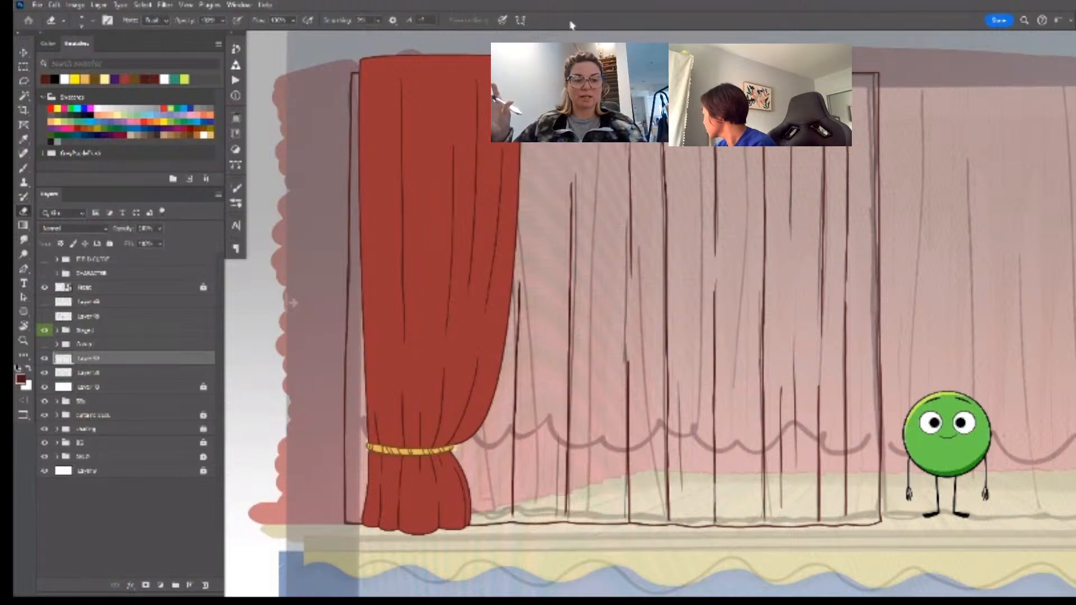
# - Hide the red tied curtain's group and straighten the top of the newly inked lower fold piece with Free Transform
pyautogui.click(44, 331)
pyautogui.press('v')
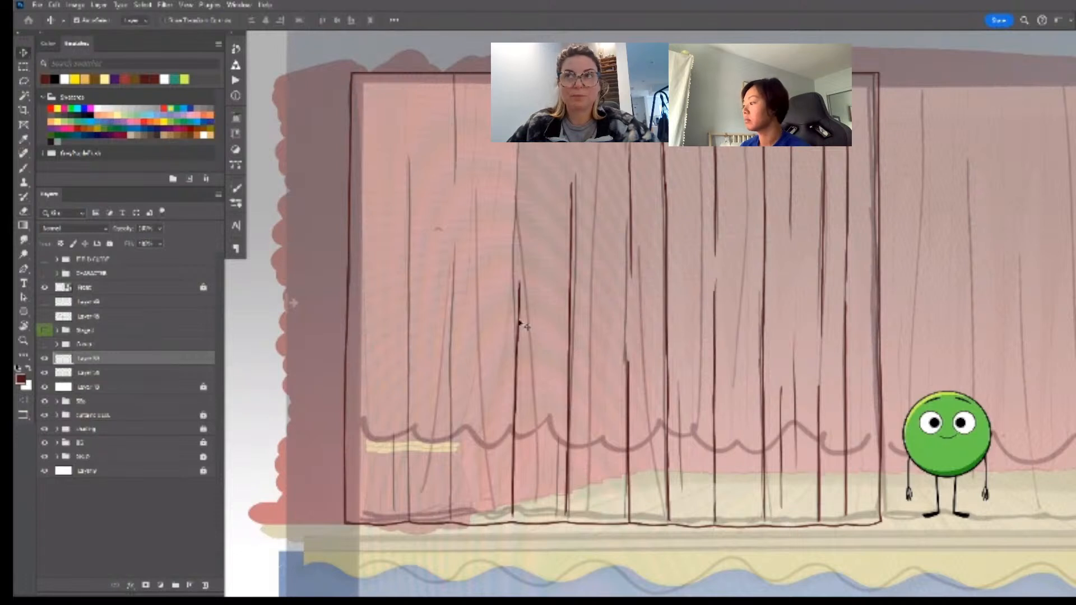
pyautogui.press('e')
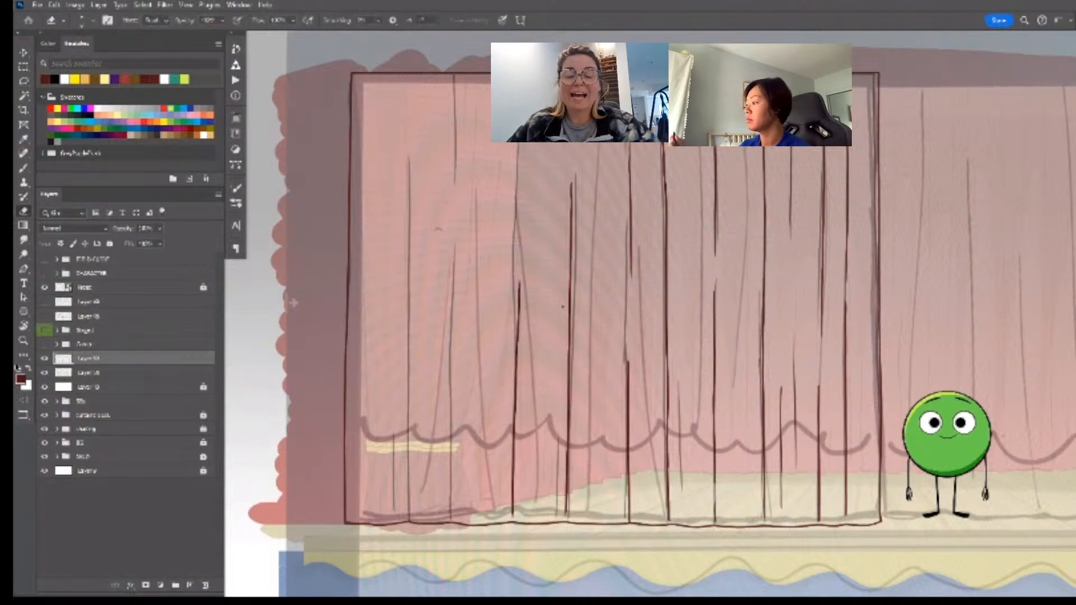
pyautogui.moveTo(524, 230)
pyautogui.mouseDown()
pyautogui.moveTo(493, 358)
pyautogui.moveTo(510, 526)
pyautogui.moveTo(532, 376)
pyautogui.moveTo(526, 238)
pyautogui.moveTo(506, 226)
pyautogui.mouseUp()
pyautogui.hotkey('ctrl', 't')
pyautogui.press('Return')
pyautogui.hotkey('ctrl', 'd')
# - Ink the upper piece of that fold line, lasso it, nudge it down and right into alignment, and clear the selection
pyautogui.press('b')
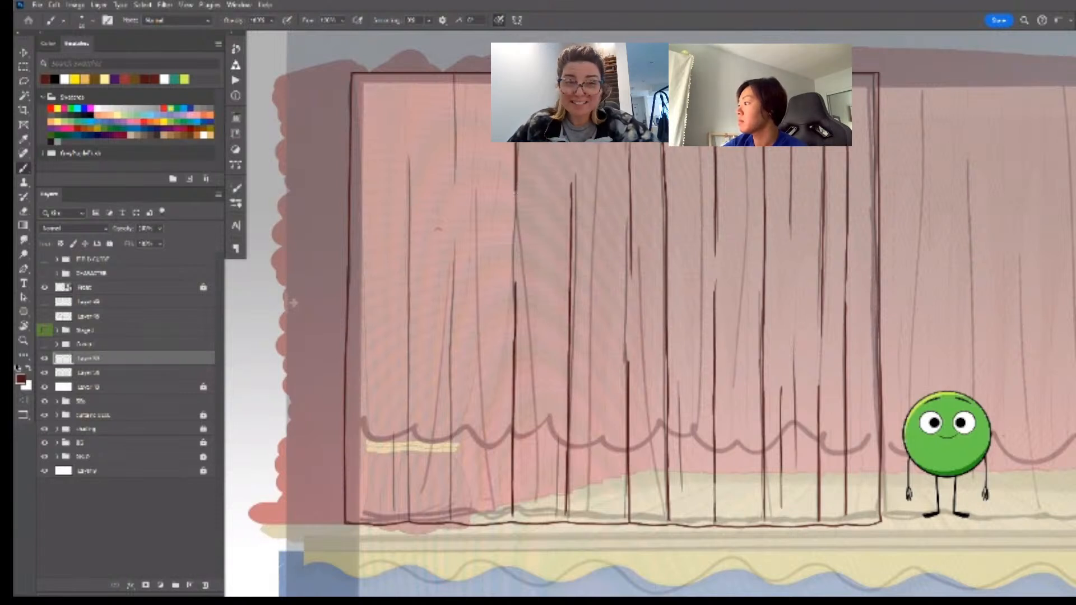
pyautogui.moveTo(515, 193); pyautogui.dragTo(514, 245)
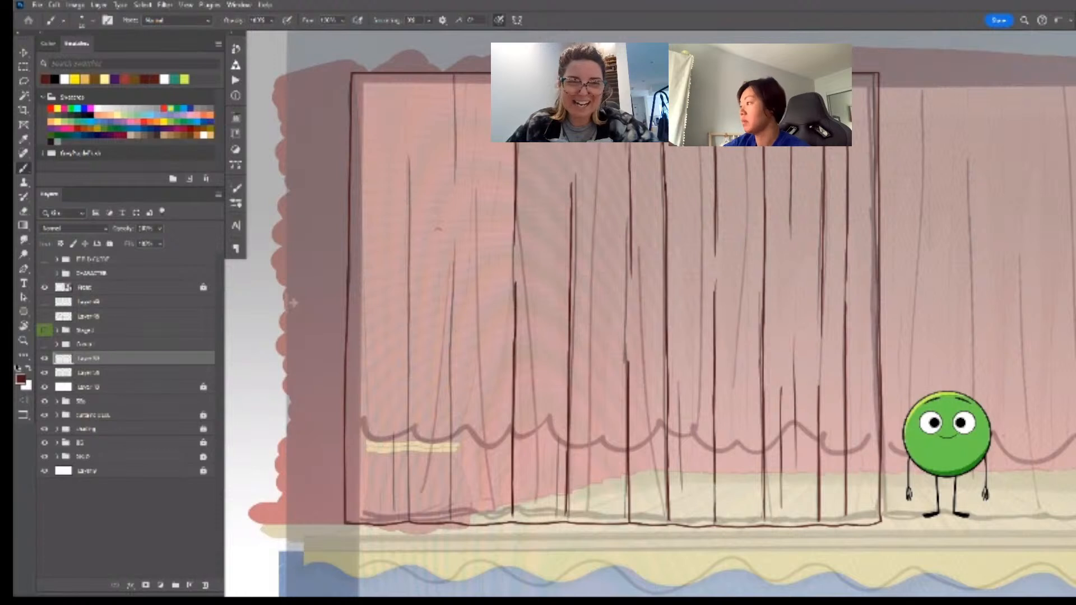
pyautogui.press('l')
pyautogui.moveTo(494, 145)
pyautogui.mouseDown()
pyautogui.moveTo(511, 253)
pyautogui.moveTo(538, 154)
pyautogui.moveTo(521, 144)
pyautogui.mouseUp()
pyautogui.hotkey('ctrl', 'Down')
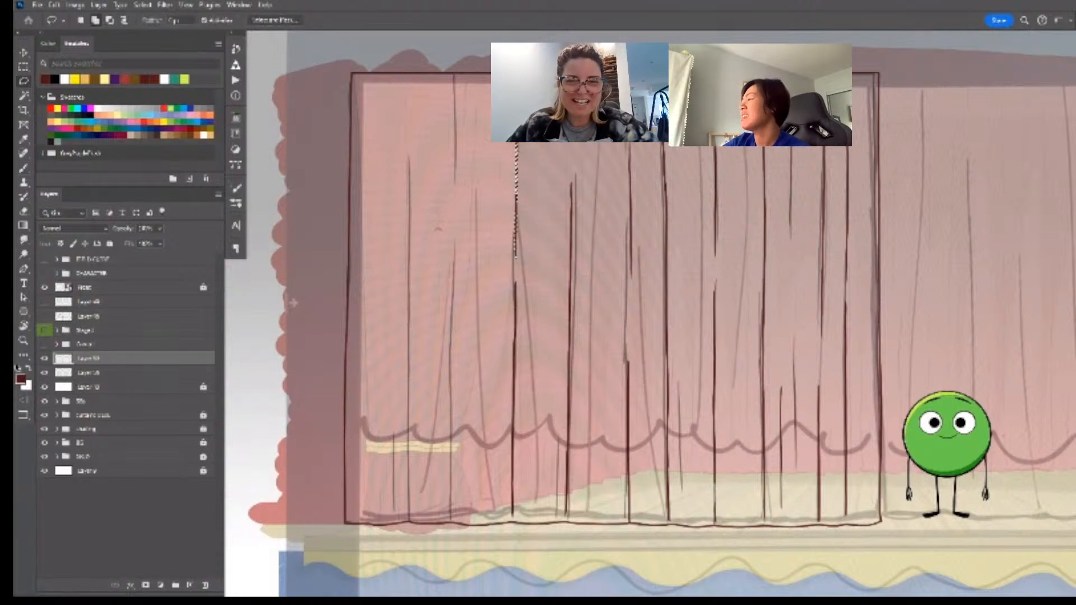
pyautogui.hotkey('ctrl', 'Right')
pyautogui.hotkey('ctrl', 'Right')
pyautogui.hotkey('ctrl', 'd')
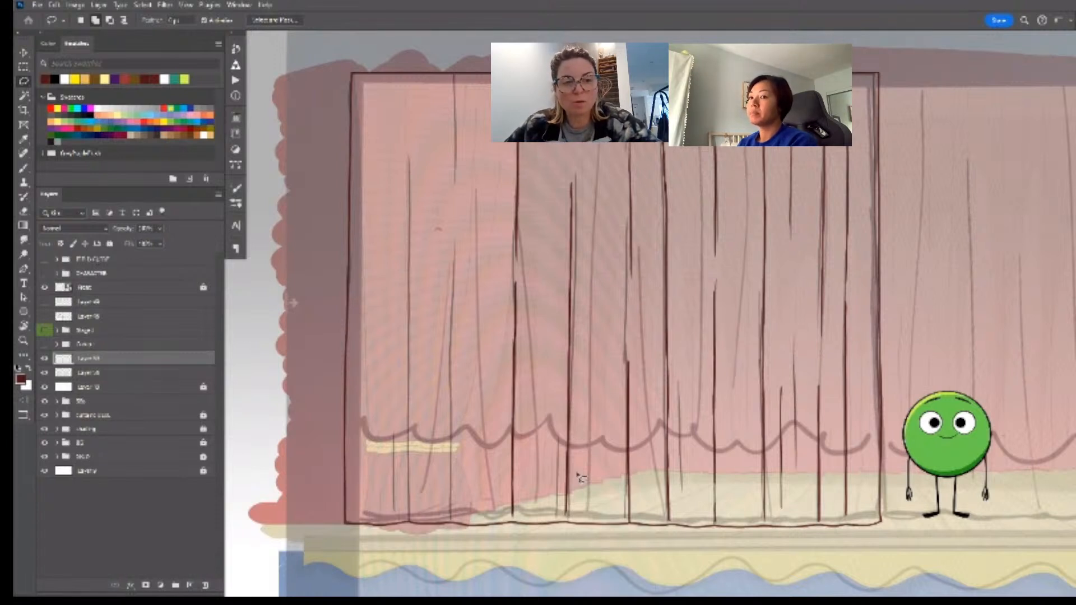
# - Ink the upper piece of the next fold line to the left and try two freehand strokes for its lower piece
pyautogui.press('b')
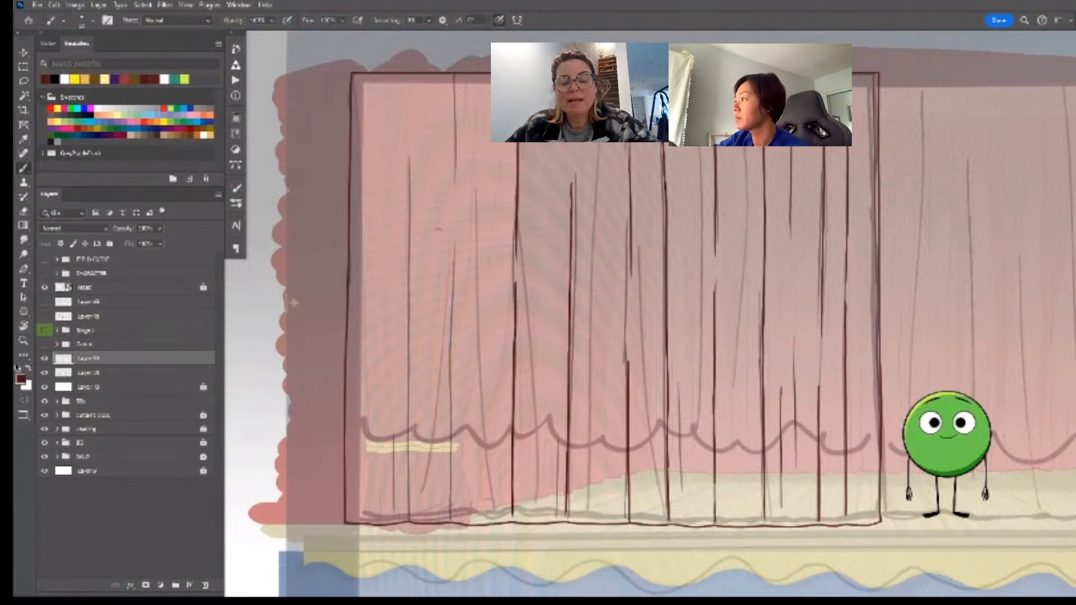
pyautogui.moveTo(454, 235); pyautogui.dragTo(460, 355)
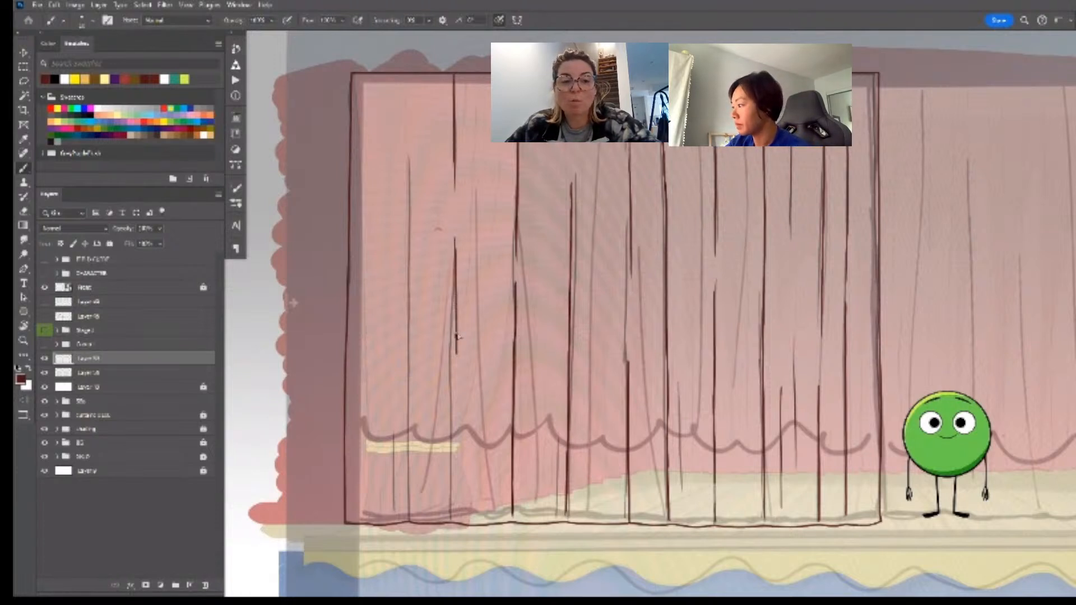
pyautogui.hotkey('ctrl', 'z')
pyautogui.moveTo(455, 238); pyautogui.dragTo(452, 472)
pyautogui.hotkey('ctrl', 'z')
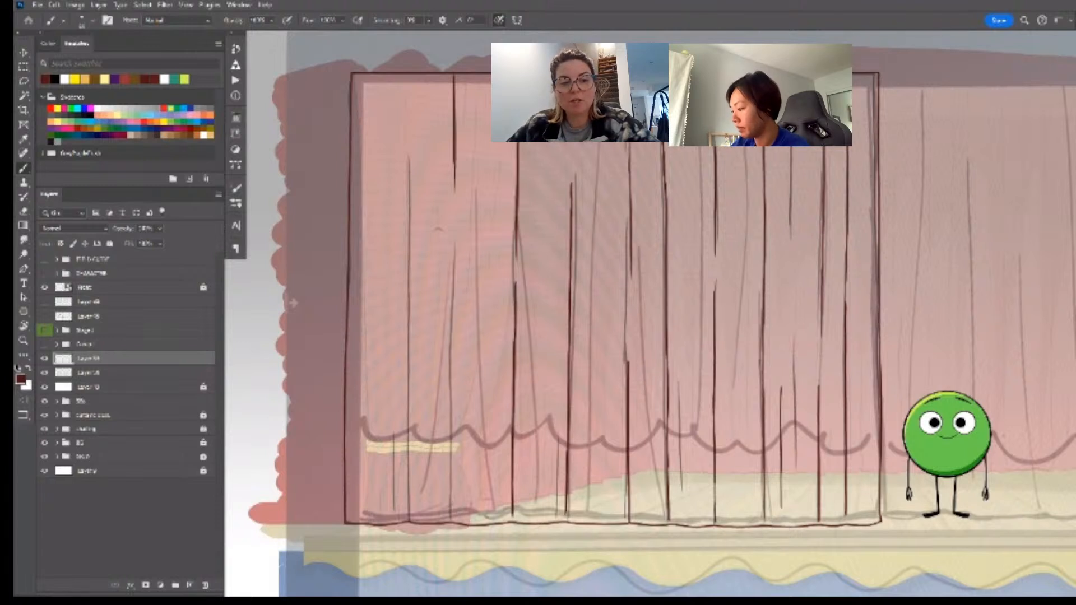
# - Trace the lower piece of that fold line with a Pen path from the hem upward
pyautogui.press('p')
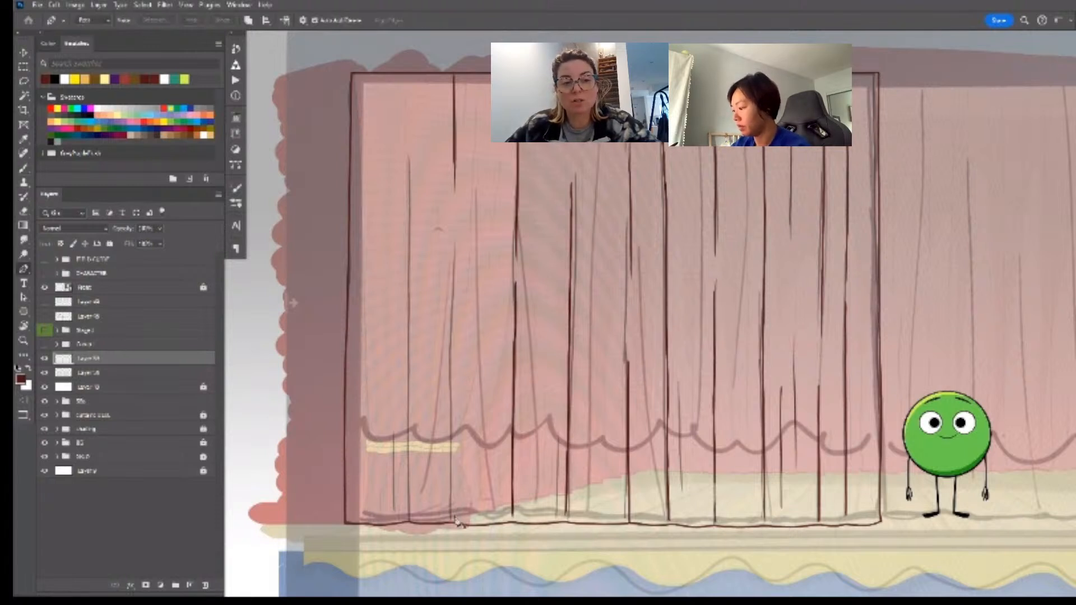
pyautogui.click(452, 517)
pyautogui.moveTo(457, 421); pyautogui.dragTo(457, 406)
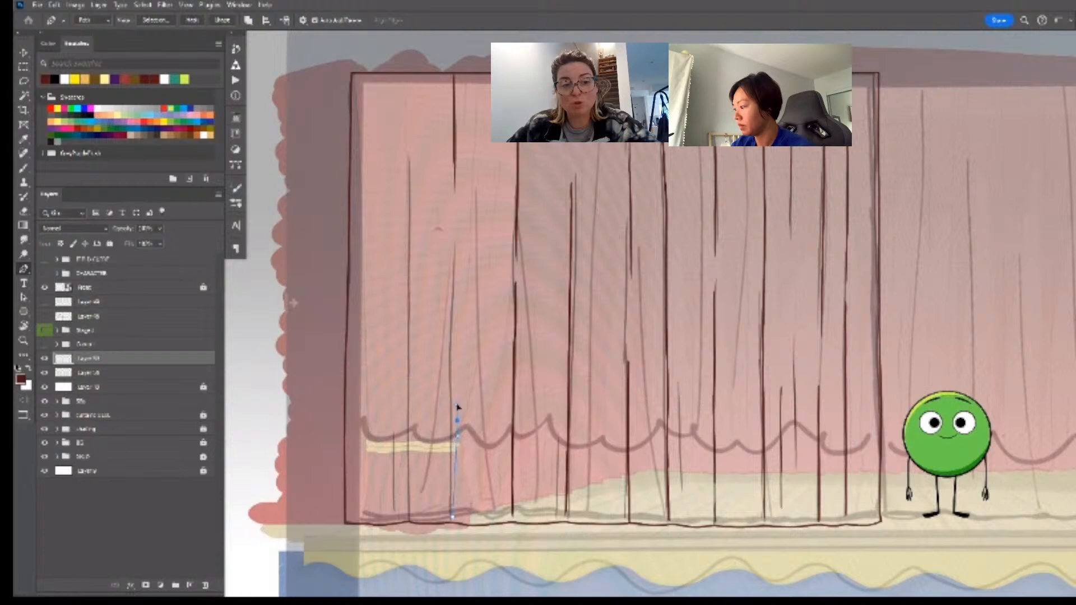
pyautogui.click(452, 337)
pyautogui.click(455, 245)
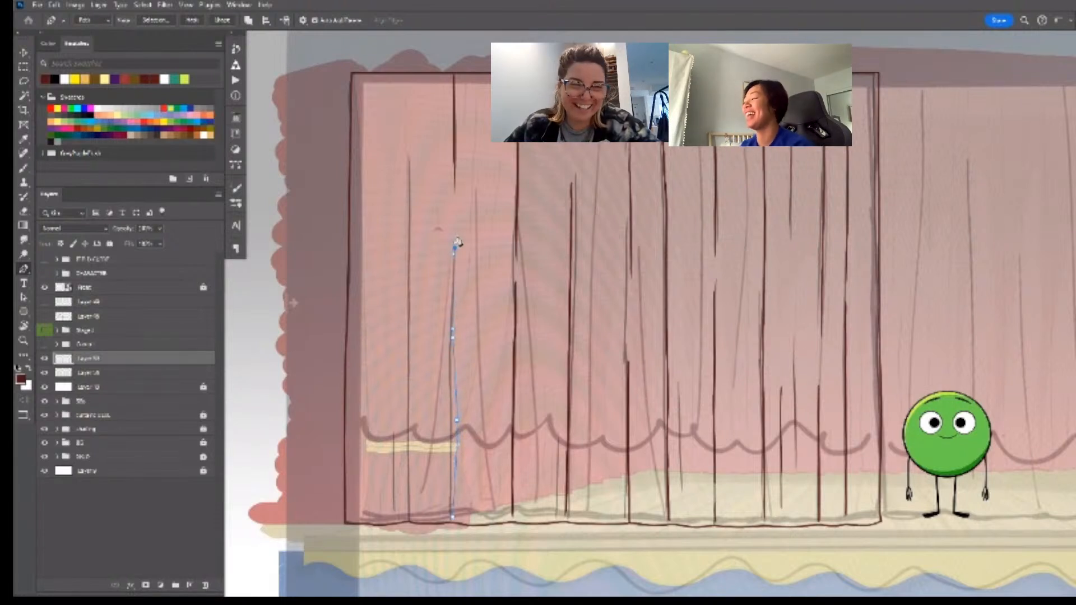
# - Try stroking the traced path with the dark red brush, and undo the stroke
pyautogui.press('b')
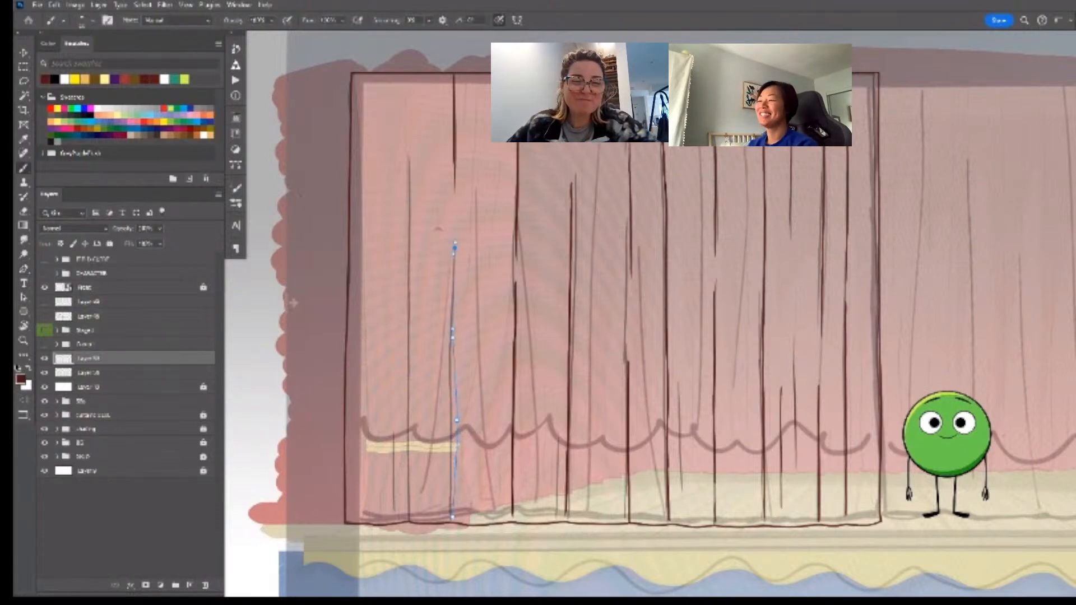
pyautogui.click(240, 167)
pyautogui.click(266, 278)
pyautogui.click(287, 223)
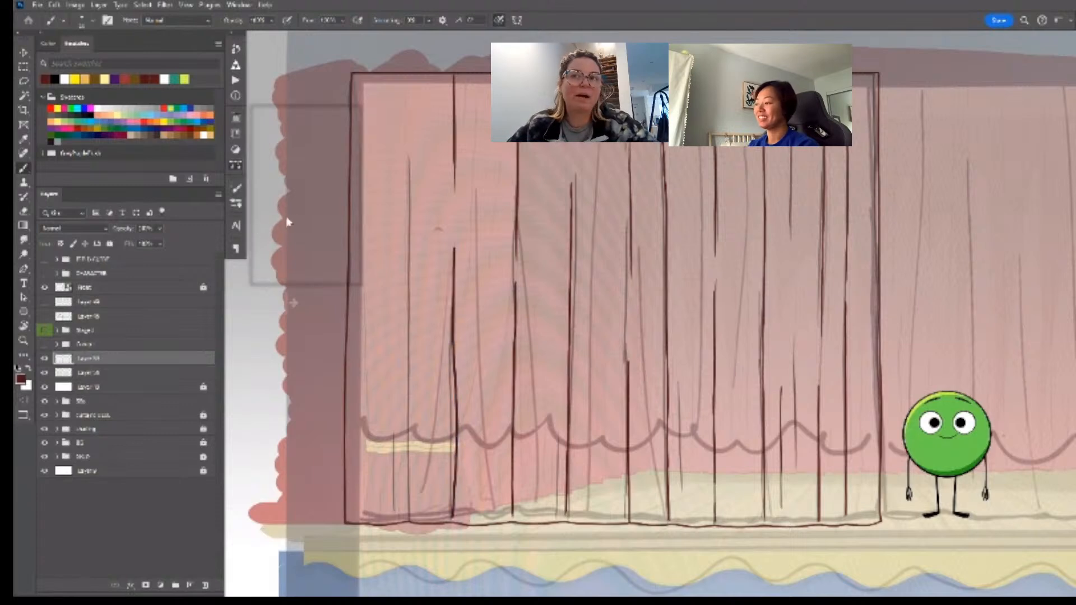
pyautogui.hotkey('ctrl', 'z')
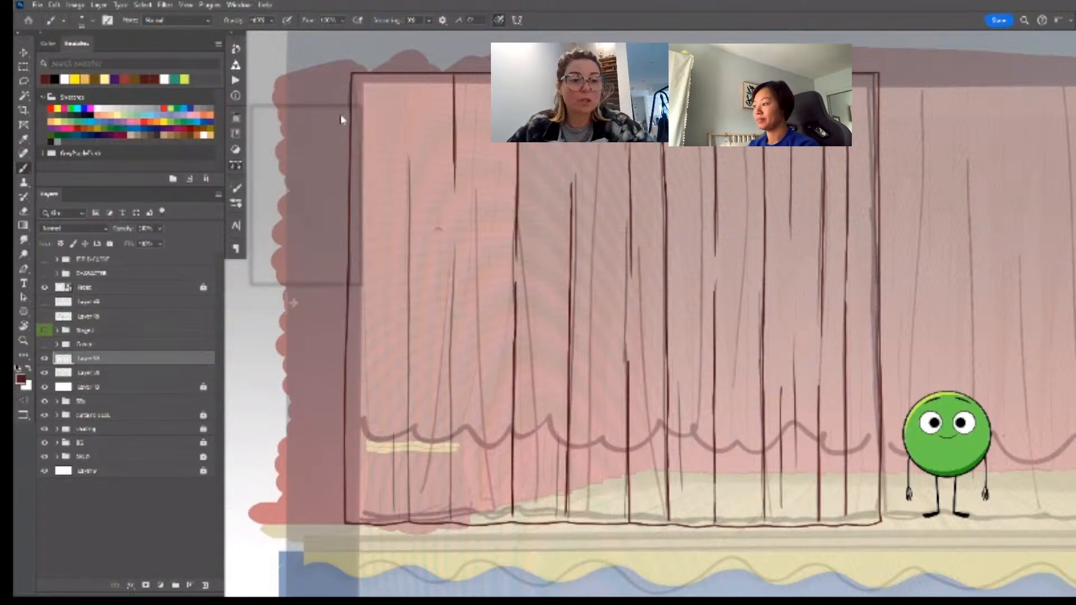
# - With the canvas view rotated, ink the lower piece of that fold line freehand, and restore the upright view
pyautogui.press('r')
pyautogui.moveTo(759, 431)
pyautogui.mouseDown()
pyautogui.moveTo(769, 258)
pyautogui.moveTo(716, 158)
pyautogui.moveTo(674, 122)
pyautogui.mouseUp()
pyautogui.moveTo(723, 443)
pyautogui.mouseDown()
pyautogui.moveTo(756, 376)
pyautogui.moveTo(712, 371)
pyautogui.moveTo(541, 409)
pyautogui.mouseUp()
pyautogui.press('b')
pyautogui.hotkey('ctrl', 'z')
pyautogui.moveTo(767, 361); pyautogui.dragTo(545, 409)
pyautogui.press('Escape')
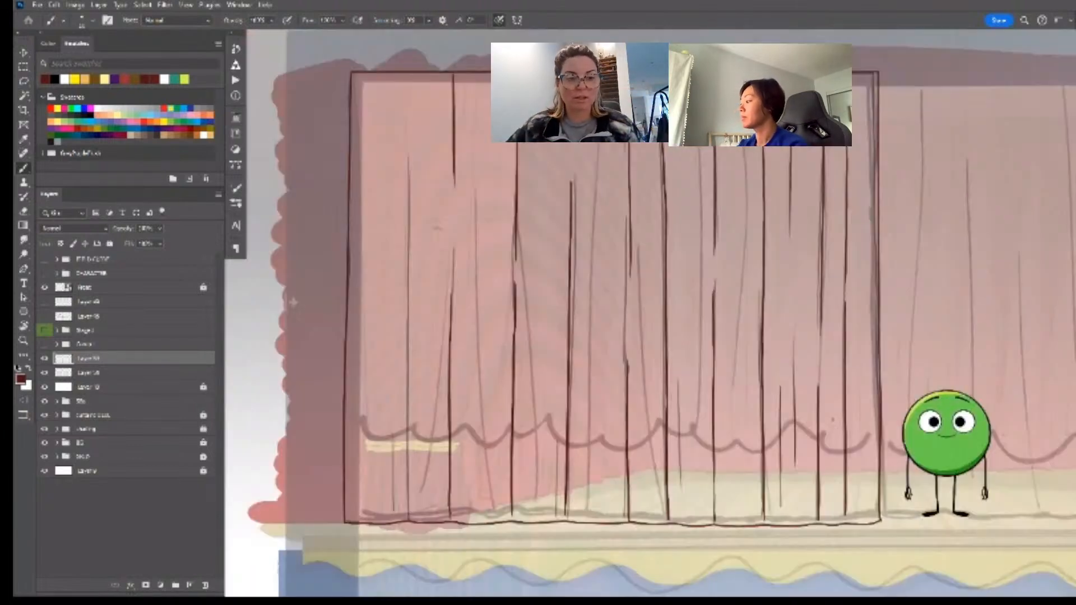
pyautogui.press('e')
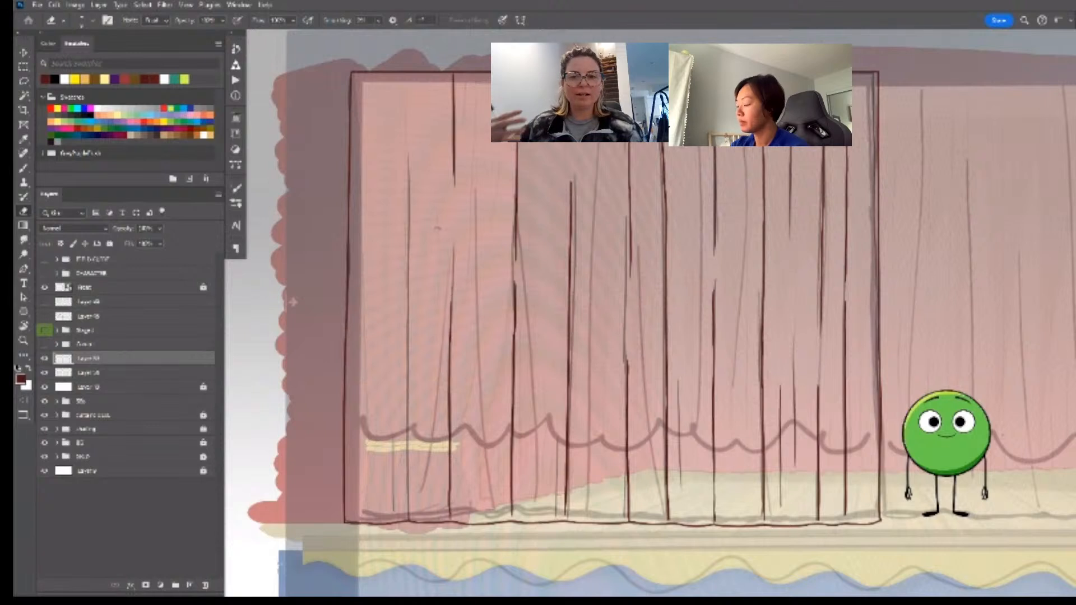
pyautogui.press('b')
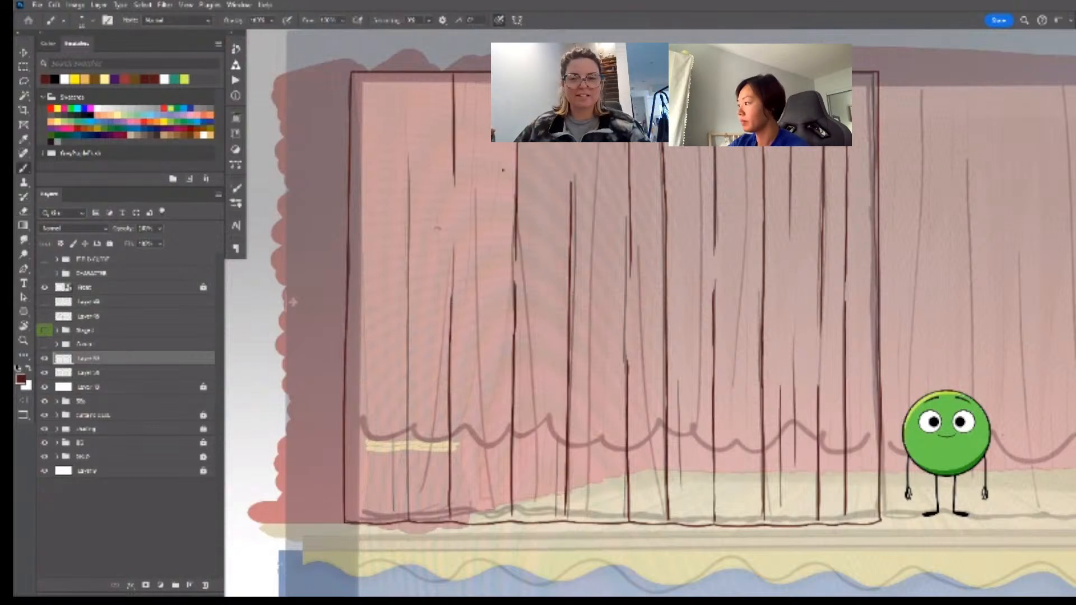
# - Ink the next slanted fold line down to just above the hem and shift it slightly to the right with a free transform
pyautogui.moveTo(477, 191); pyautogui.dragTo(486, 518)
pyautogui.press('e')
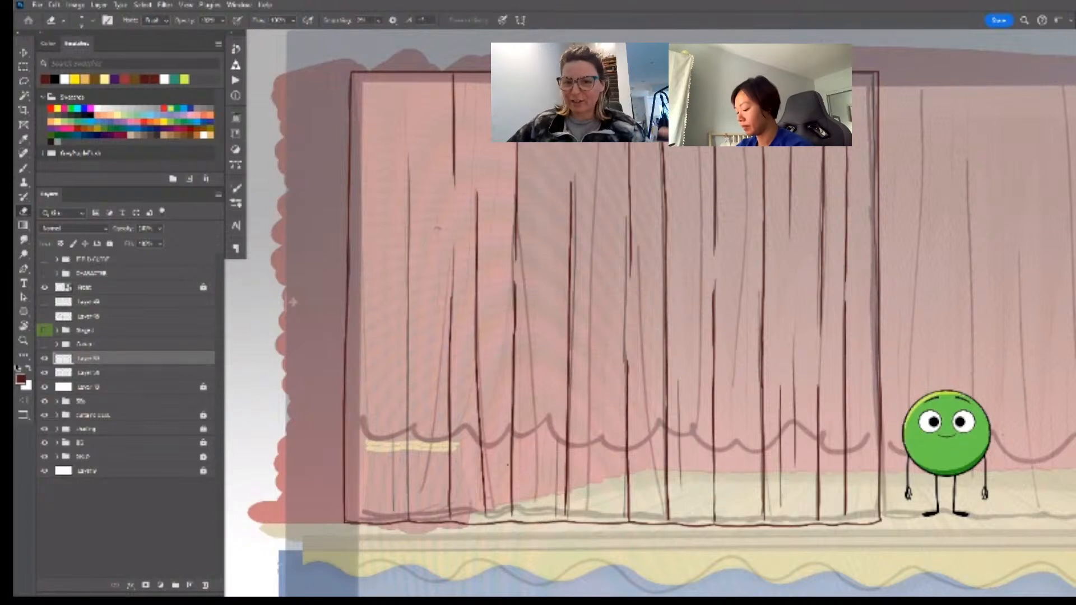
pyautogui.press('l')
pyautogui.moveTo(494, 513)
pyautogui.mouseDown()
pyautogui.moveTo(474, 235)
pyautogui.moveTo(470, 476)
pyautogui.moveTo(488, 527)
pyautogui.moveTo(495, 440)
pyautogui.mouseUp()
pyautogui.hotkey('ctrl', 't')
pyautogui.moveTo(481, 191); pyautogui.dragTo(481, 183)
pyautogui.press('Return')
pyautogui.hotkey('ctrl', 'd')
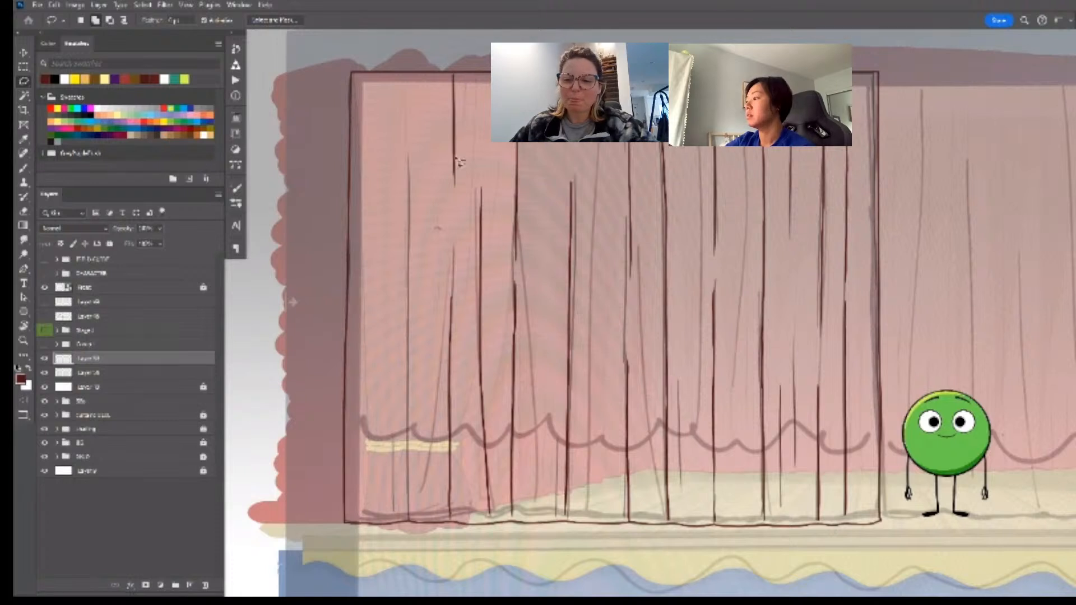
# - Extend both pieces of the neighbouring fold line on the left toward each other and rework its lower end above the hem
pyautogui.press('b')
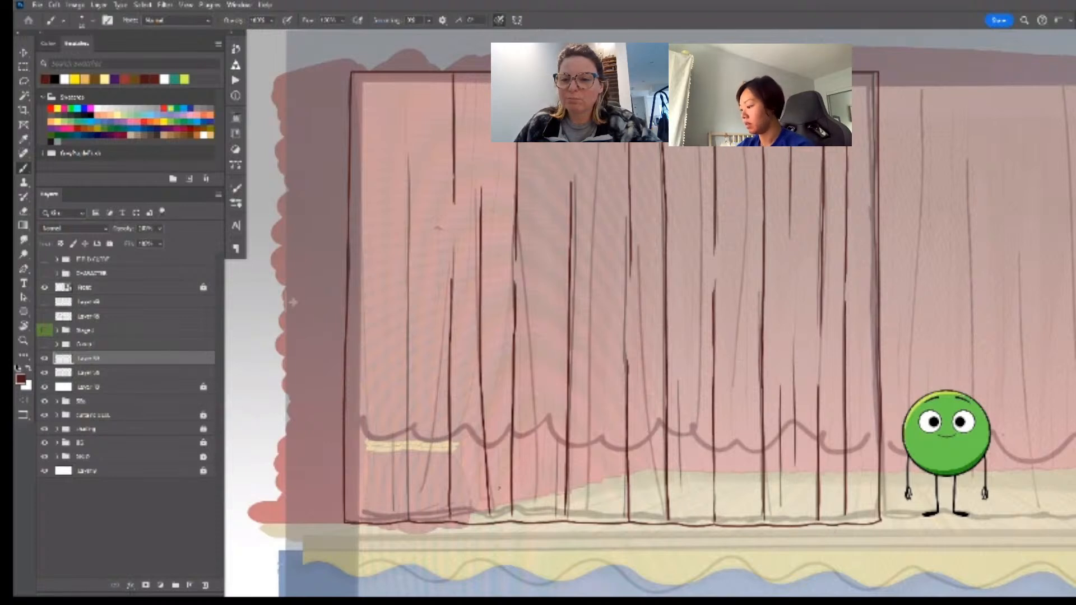
pyautogui.press('e')
pyautogui.scroll(4, 446, 502)
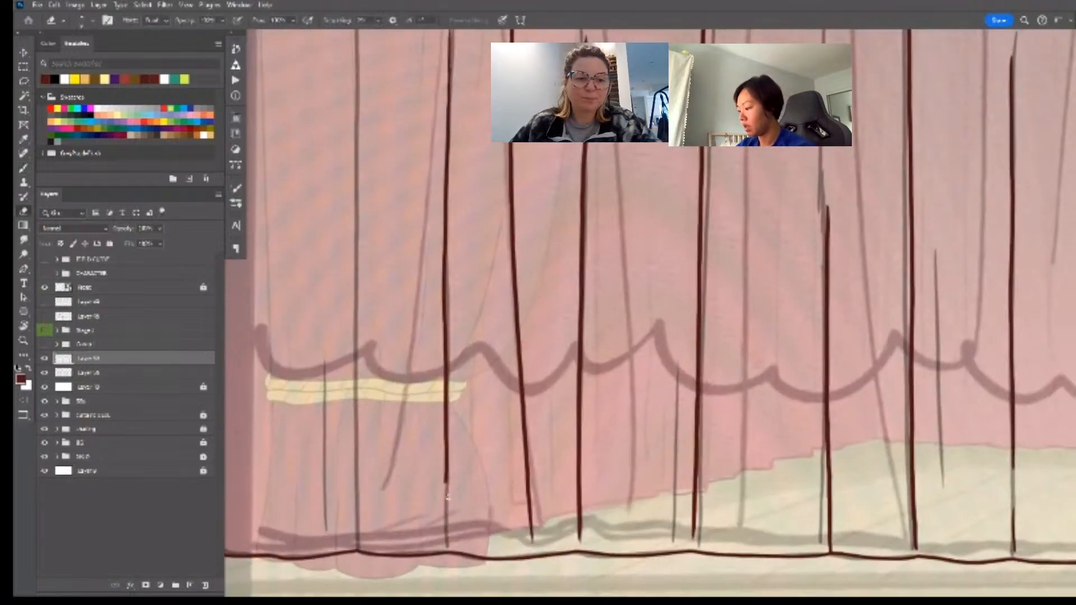
pyautogui.moveTo(482, 470)
pyautogui.mouseDown()
pyautogui.moveTo(530, 368)
pyautogui.moveTo(494, 432)
pyautogui.mouseUp()
pyautogui.press('b')
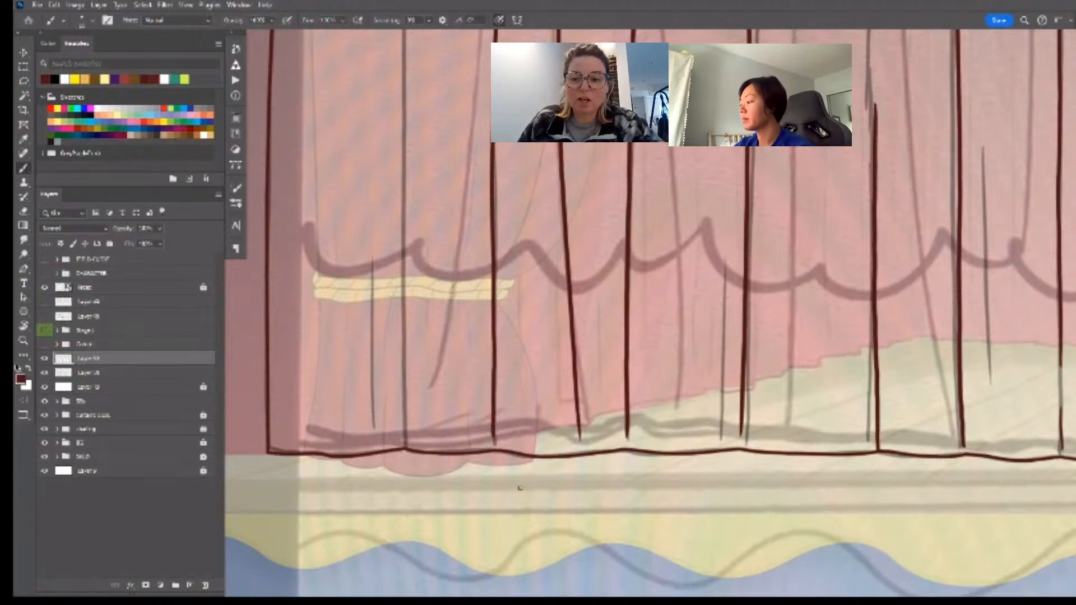
pyautogui.press('e')
pyautogui.scroll(3, 520, 488)
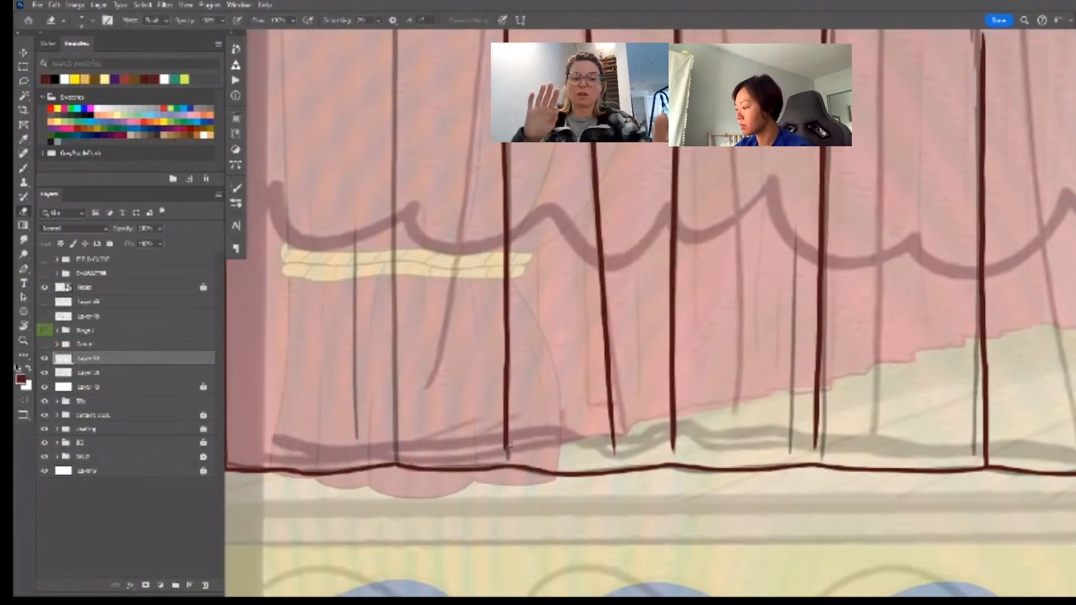
pyautogui.press('b')
pyautogui.moveTo(506, 434)
pyautogui.mouseDown()
pyautogui.moveTo(506, 455)
pyautogui.moveTo(594, 463)
pyautogui.mouseUp()
pyautogui.press('z')
pyautogui.press('z')
pyautogui.press('e')
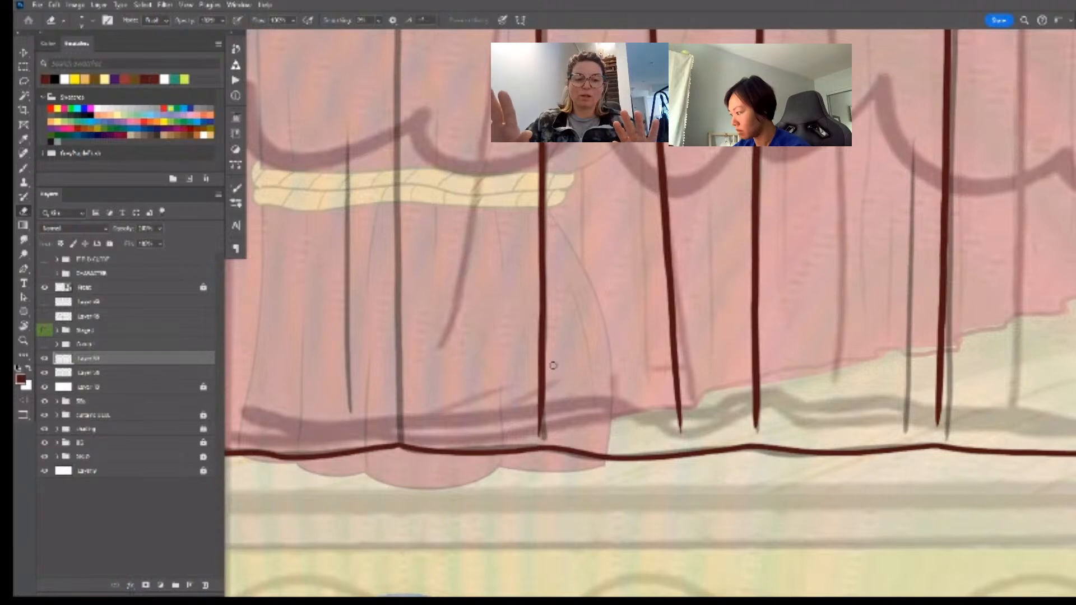
# - Touch up the lower tip of that fold line and the adjoining hem line with small dark red strokes
pyautogui.press('z')
pyautogui.moveTo(672, 448)
pyautogui.mouseDown()
pyautogui.moveTo(638, 449)
pyautogui.moveTo(686, 448)
pyautogui.mouseUp()
pyautogui.press('z')
pyautogui.press('b')
pyautogui.moveTo(560, 392); pyautogui.dragTo(558, 435)
pyautogui.press('z')
pyautogui.moveTo(658, 454); pyautogui.dragTo(611, 460)
pyautogui.press('space')
pyautogui.moveTo(636, 478)
pyautogui.mouseDown()
pyautogui.moveTo(549, 503)
pyautogui.moveTo(493, 493)
pyautogui.moveTo(662, 465)
pyautogui.moveTo(639, 473)
pyautogui.moveTo(632, 500)
pyautogui.moveTo(643, 494)
pyautogui.mouseUp()
pyautogui.press('z')
pyautogui.press('z')
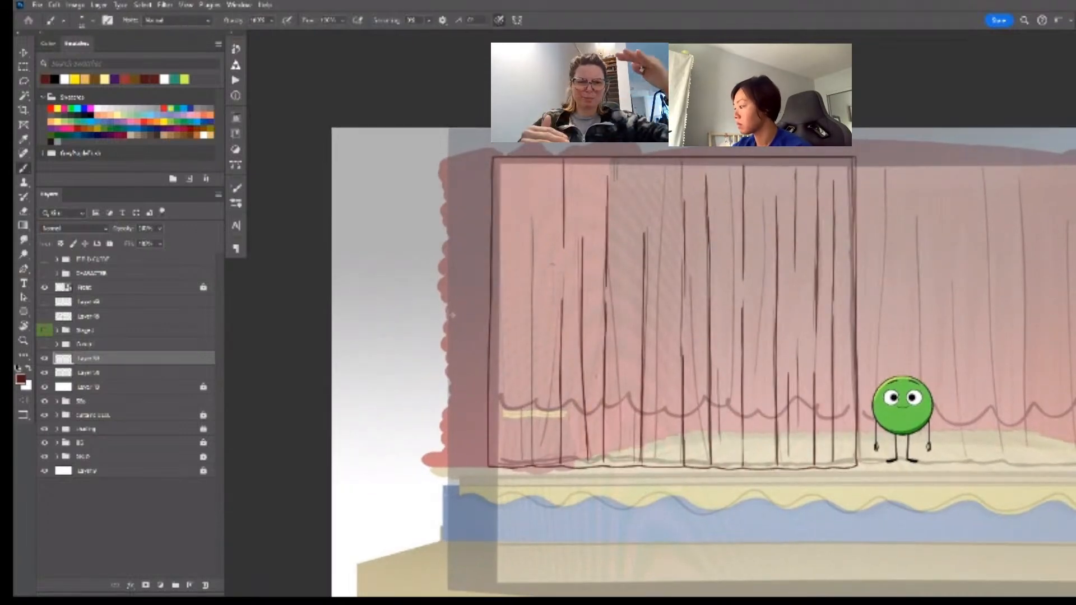
# - Ink a short fold line just right of the gap in the next long fold, undoing and redrawing the stroke along the sketch
pyautogui.moveTo(611, 252); pyautogui.dragTo(612, 301)
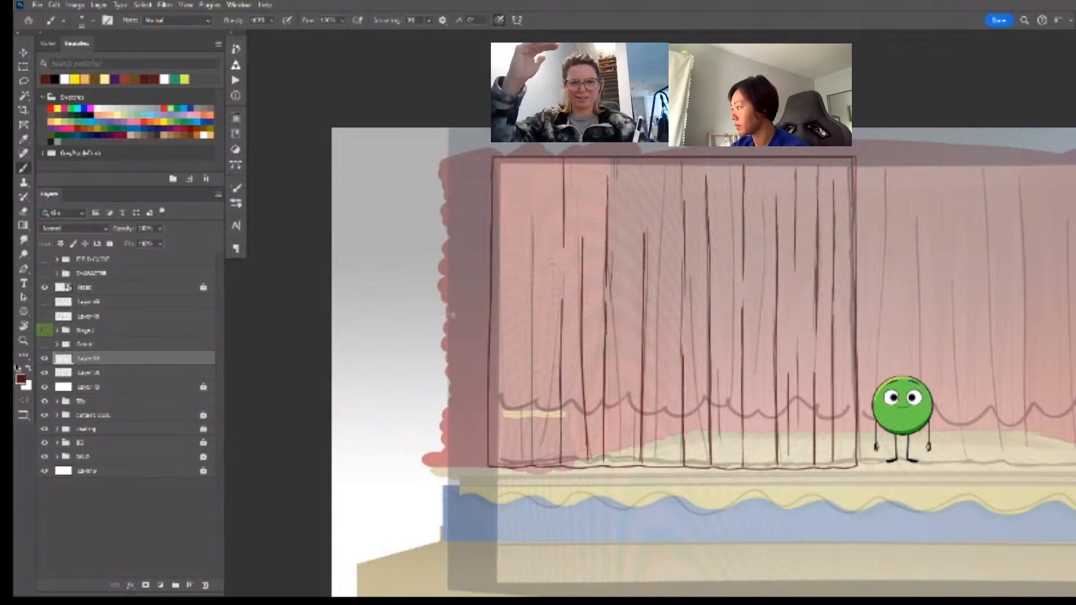
pyautogui.hotkey('ctrl', 'z')
pyautogui.moveTo(615, 246)
pyautogui.mouseDown()
pyautogui.moveTo(615, 322)
pyautogui.moveTo(640, 241)
pyautogui.moveTo(604, 384)
pyautogui.mouseUp()
pyautogui.hotkey('ctrl', 'z')
pyautogui.hotkey('ctrl', 'space')
pyautogui.hotkey('ctrl', 'z')
pyautogui.hotkey('ctrl', 'z')
pyautogui.moveTo(608, 269); pyautogui.dragTo(607, 388)
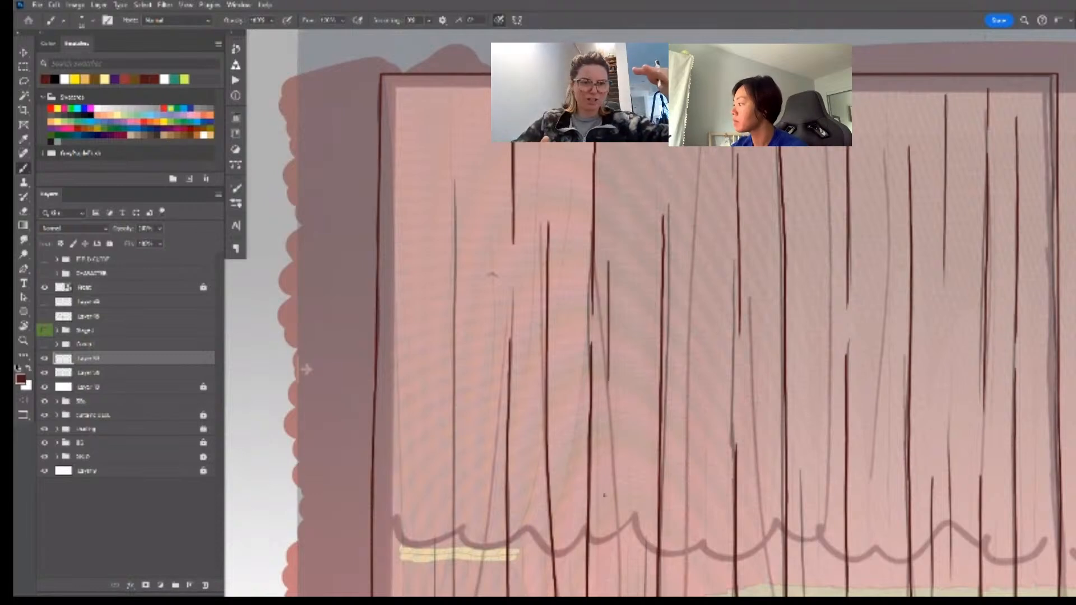
# - Redraw the short fold line in the curtain's upper left area and ink another short one lower down between the long folds
pyautogui.hotkey('ctrl', 'z')
pyautogui.moveTo(606, 250); pyautogui.dragTo(607, 414)
pyautogui.hotkey('ctrl', 'space')
pyautogui.moveTo(594, 459); pyautogui.dragTo(557, 437)
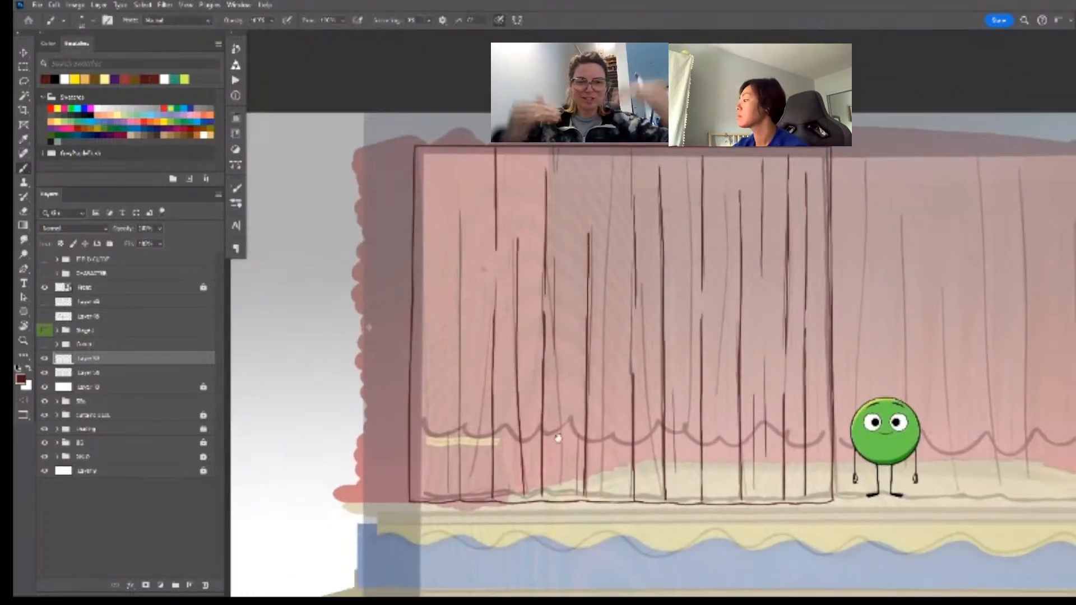
pyautogui.hotkey('ctrl', 'space')
pyautogui.moveTo(724, 411); pyautogui.dragTo(734, 409)
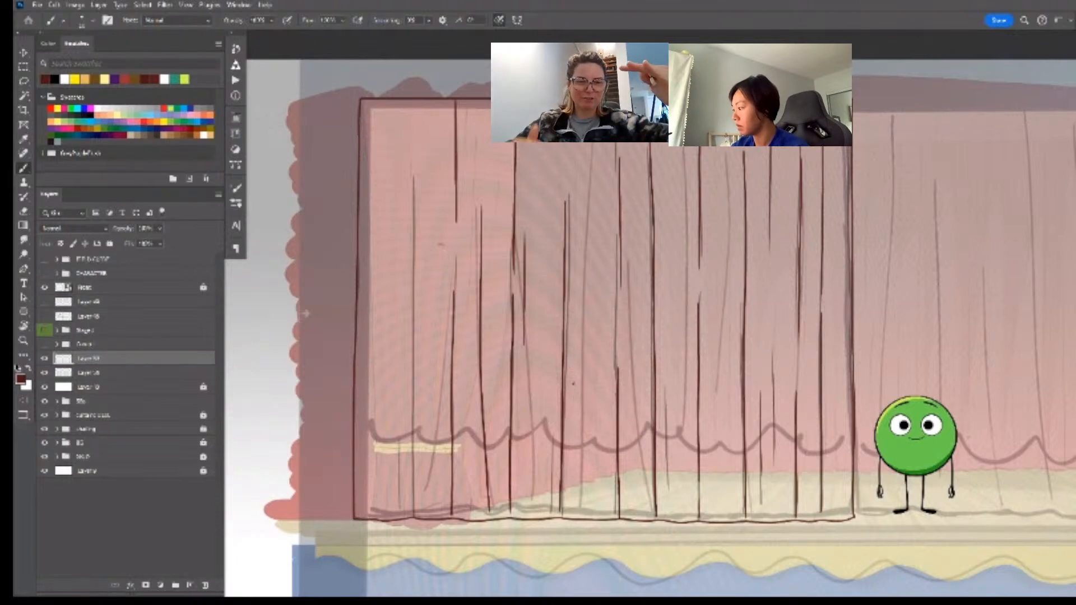
pyautogui.moveTo(573, 384); pyautogui.dragTo(572, 429)
pyautogui.hotkey('ctrl', 'space')
pyautogui.moveTo(617, 505); pyautogui.dragTo(580, 493)
pyautogui.hotkey('ctrl', 'space')
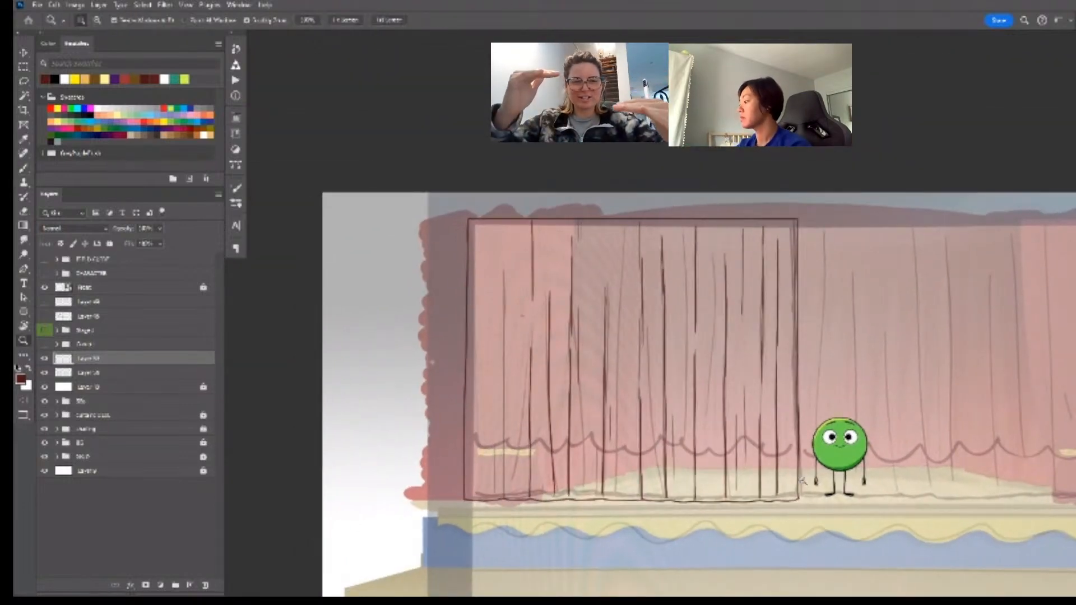
pyautogui.click(803, 481)
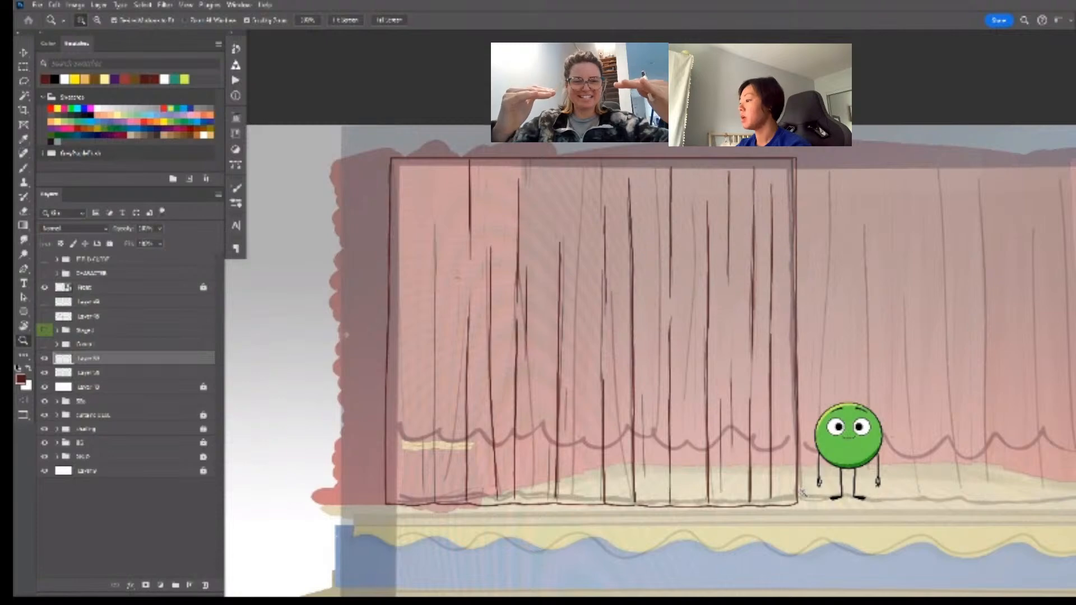
pyautogui.moveTo(637, 494)
pyautogui.mouseDown()
pyautogui.moveTo(683, 482)
pyautogui.moveTo(674, 486)
pyautogui.mouseUp()
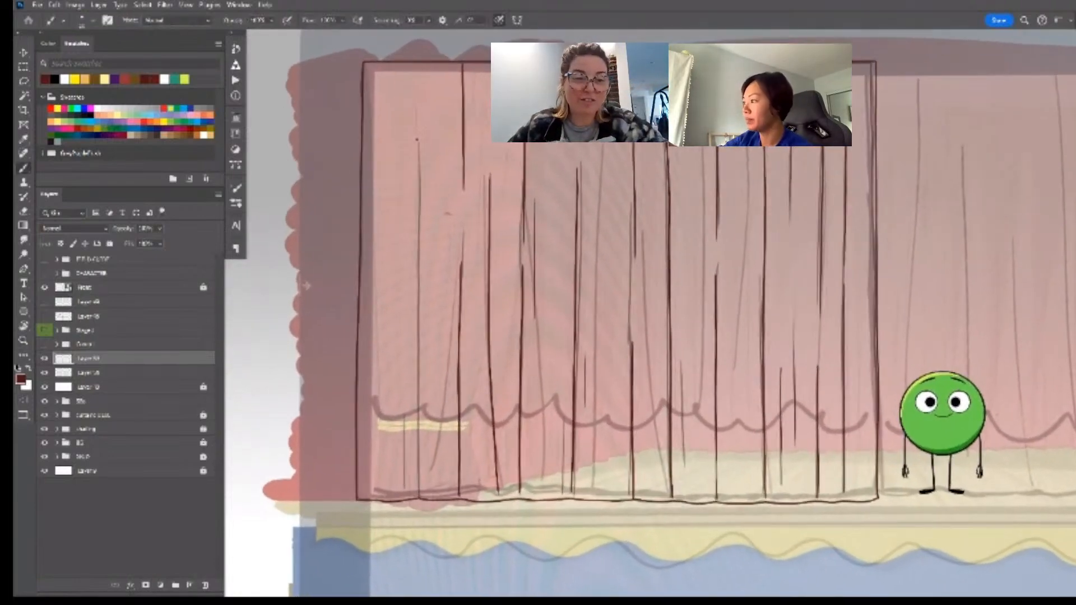
pyautogui.moveTo(418, 180); pyautogui.dragTo(417, 491)
pyautogui.hotkey('ctrl', 'z')
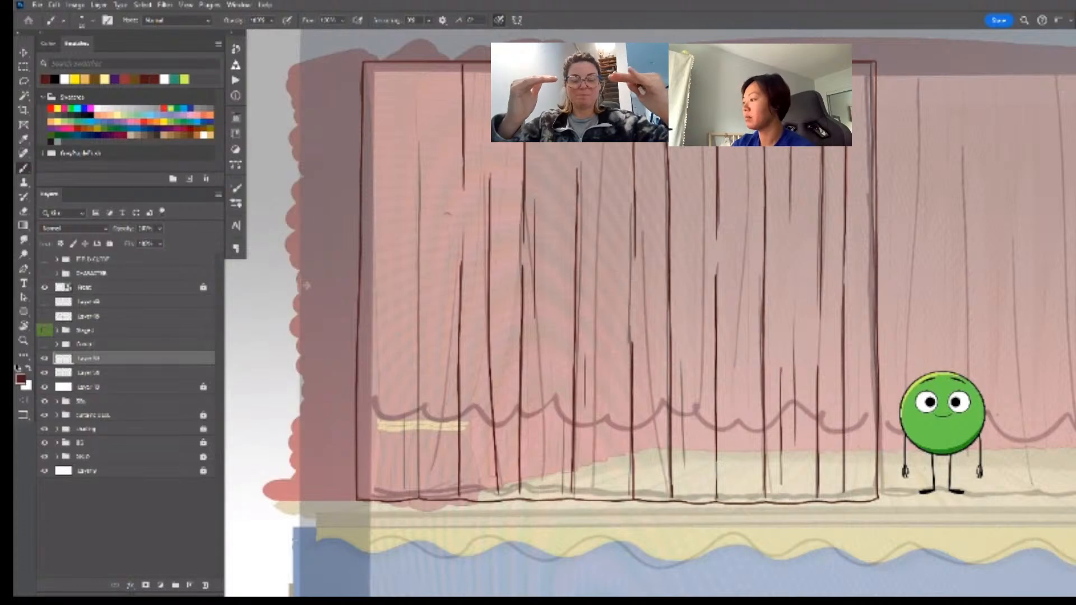
pyautogui.press('r')
pyautogui.moveTo(858, 393)
pyautogui.mouseDown()
pyautogui.moveTo(863, 274)
pyautogui.moveTo(866, 314)
pyautogui.mouseUp()
pyautogui.press('space')
pyautogui.moveTo(757, 355); pyautogui.dragTo(775, 327)
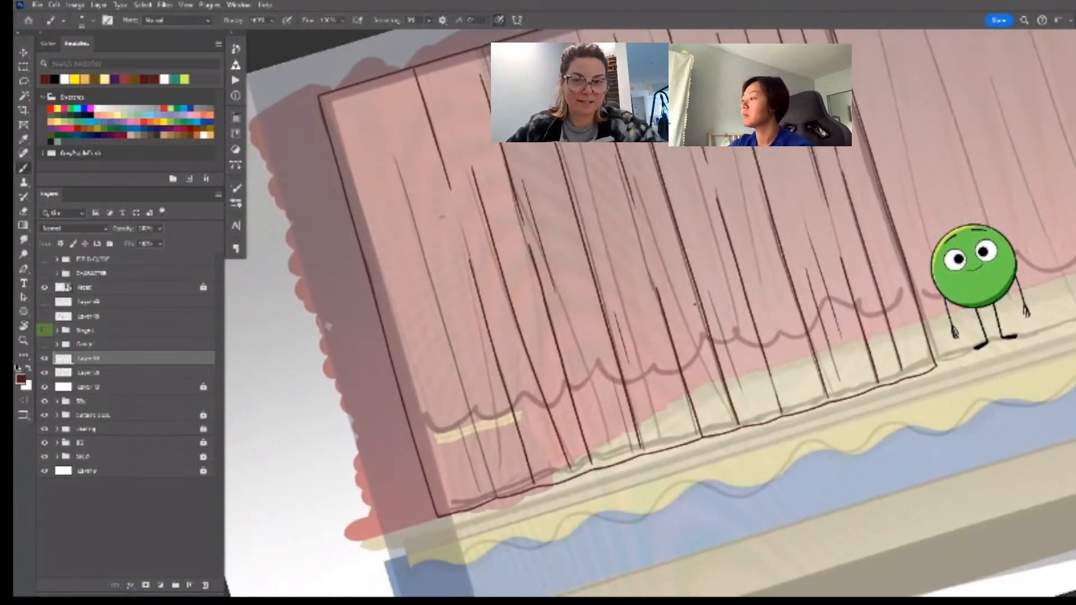
pyautogui.moveTo(397, 160); pyautogui.dragTo(406, 200)
pyautogui.hotkey('ctrl', 'z')
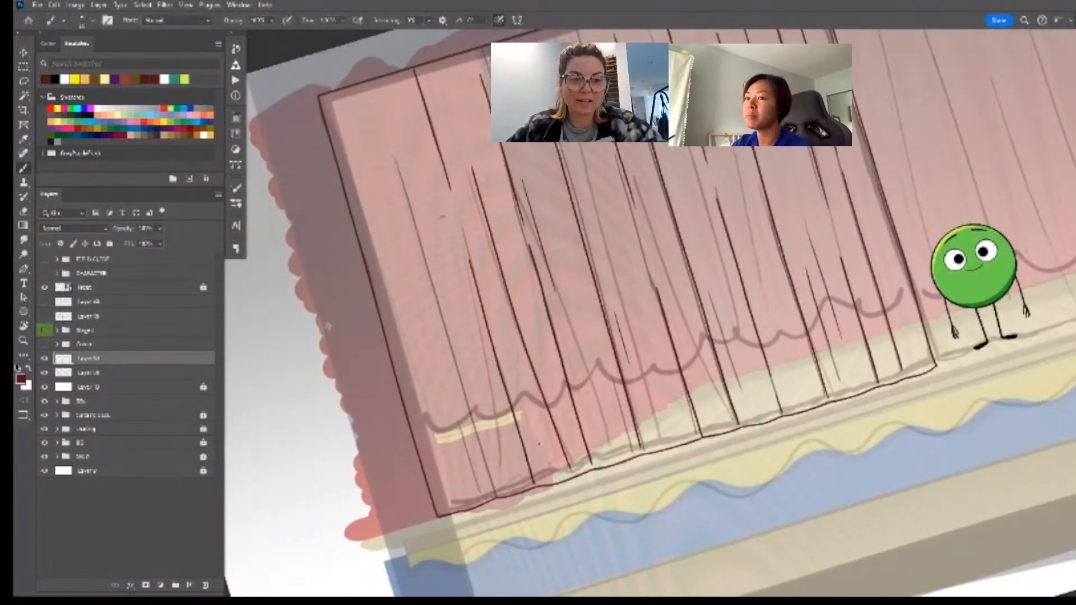
pyautogui.press('Escape')
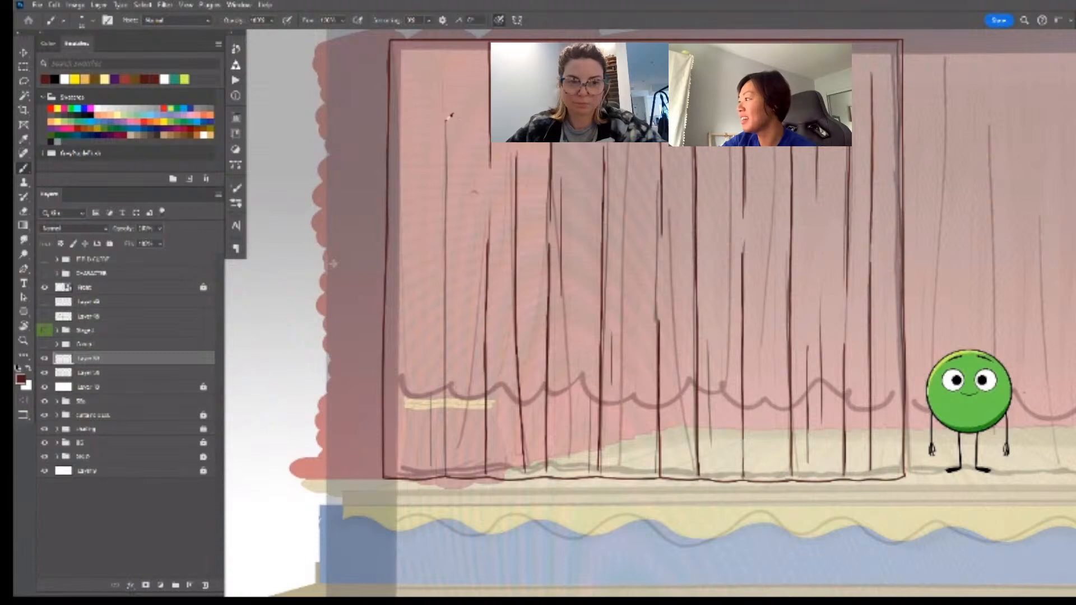
pyautogui.moveTo(445, 163); pyautogui.dragTo(446, 466)
pyautogui.hotkey('ctrl', 'z')
# - Ink the leftmost long fold line of the curtain over the sketch, from near the upper edge down to the hem
pyautogui.press('r')
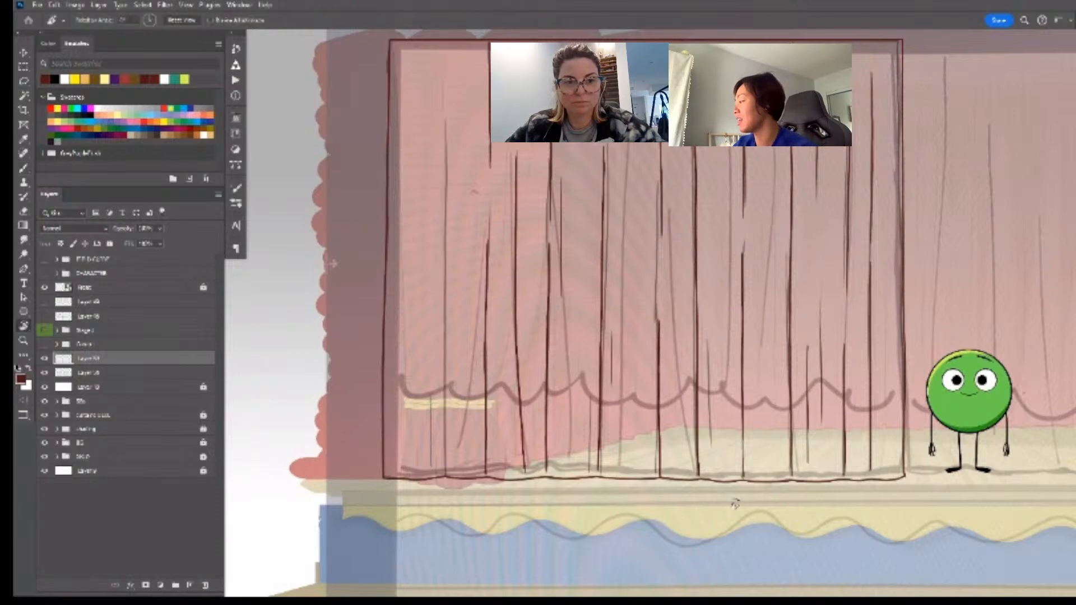
pyautogui.moveTo(781, 493)
pyautogui.mouseDown()
pyautogui.moveTo(785, 456)
pyautogui.moveTo(565, 126)
pyautogui.moveTo(430, 213)
pyautogui.mouseUp()
pyautogui.moveTo(748, 214)
pyautogui.mouseDown()
pyautogui.moveTo(766, 166)
pyautogui.moveTo(766, 101)
pyautogui.mouseUp()
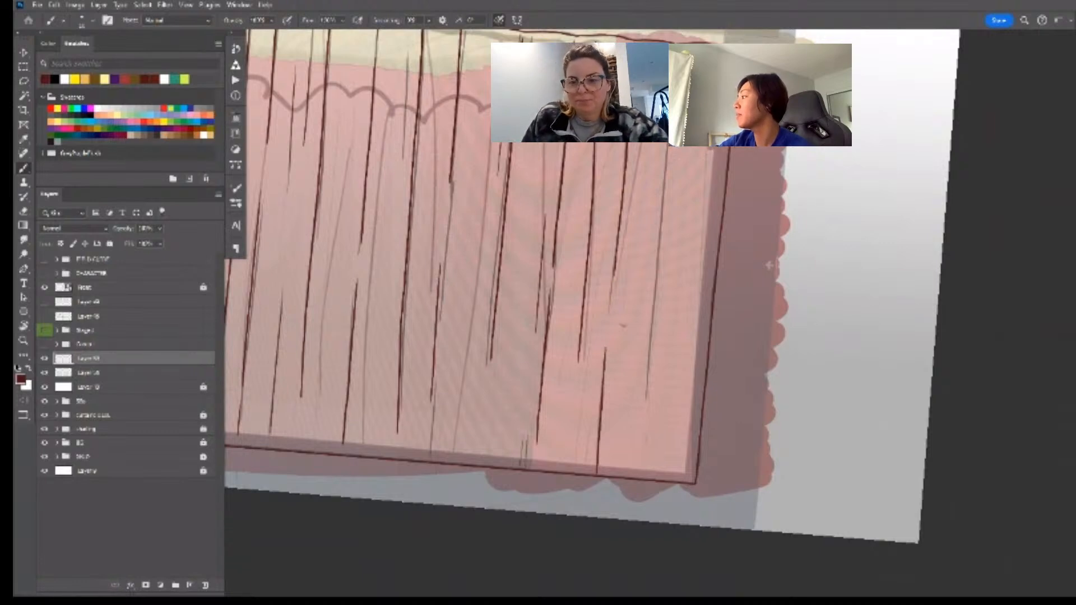
pyautogui.moveTo(664, 188); pyautogui.dragTo(653, 318)
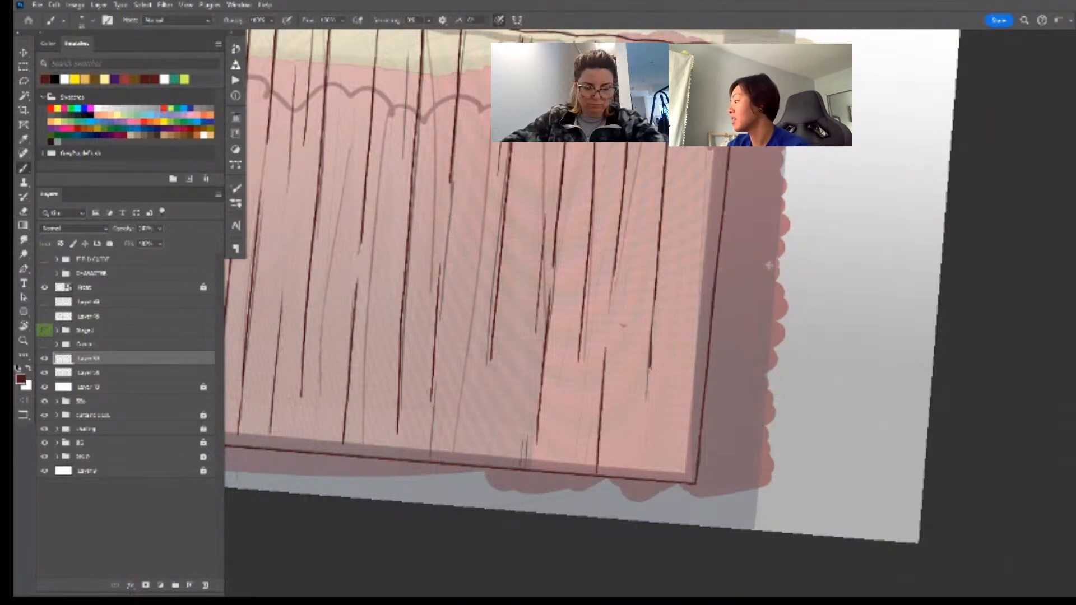
pyautogui.moveTo(653, 330)
pyautogui.mouseDown()
pyautogui.moveTo(645, 404)
pyautogui.moveTo(695, 334)
pyautogui.moveTo(718, 327)
pyautogui.mouseUp()
pyautogui.hotkey('ctrl', 'z')
pyautogui.moveTo(718, 327); pyautogui.dragTo(771, 171)
pyautogui.moveTo(684, 106)
pyautogui.mouseDown()
pyautogui.moveTo(668, 106)
pyautogui.moveTo(639, 463)
pyautogui.mouseUp()
pyautogui.hotkey('ctrl', 'z')
pyautogui.moveTo(661, 169); pyautogui.dragTo(645, 445)
pyautogui.press('Escape')
pyautogui.moveTo(737, 468); pyautogui.dragTo(529, 353)
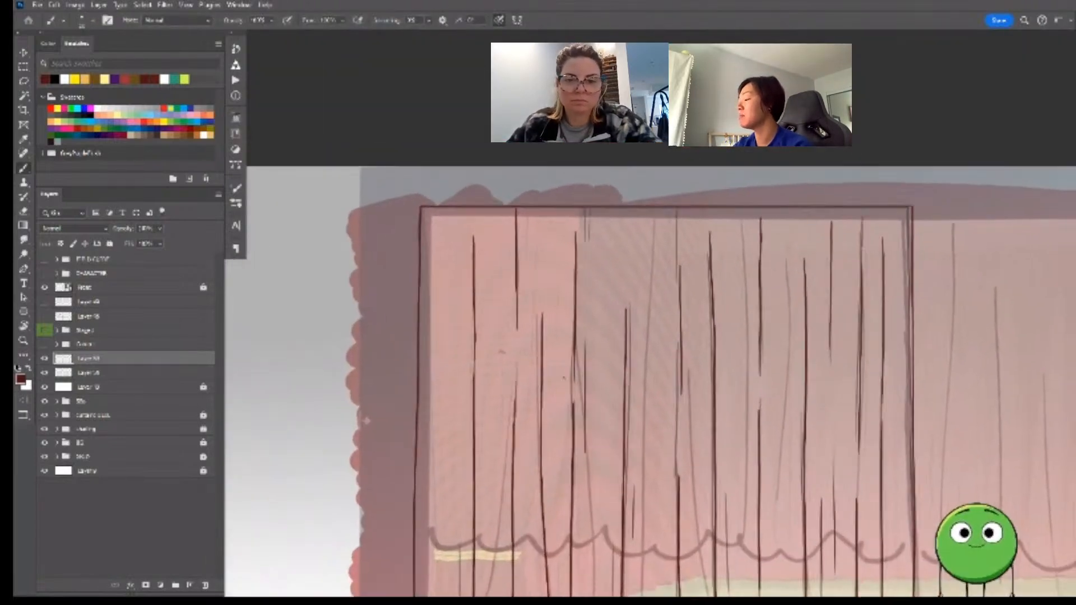
# - Ink short accent fold lines beside the leftmost long fold of the curtain panel
pyautogui.moveTo(569, 418); pyautogui.dragTo(597, 418)
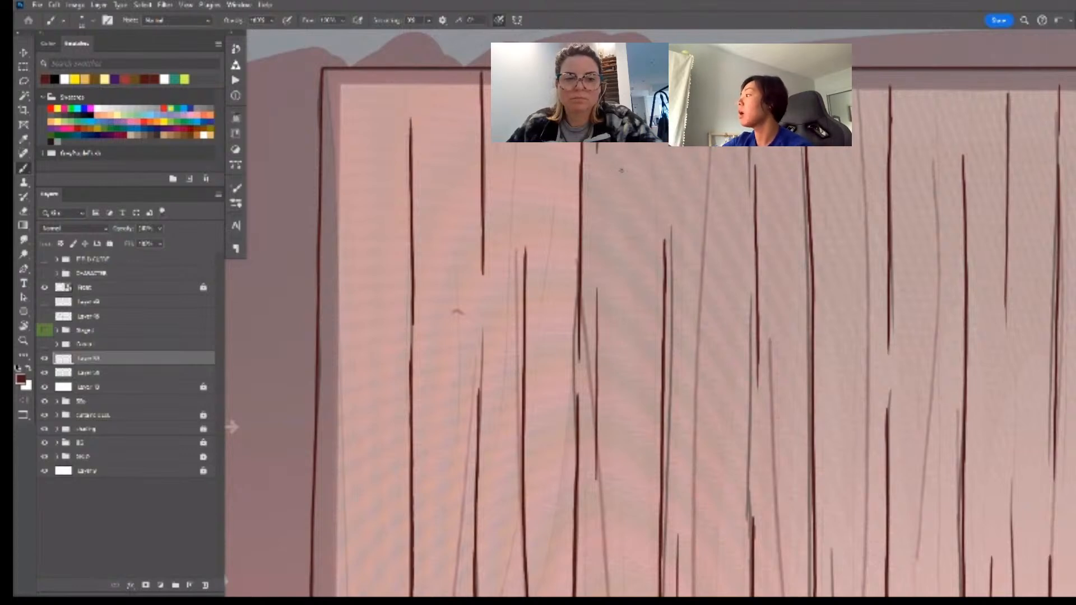
pyautogui.moveTo(672, 331); pyautogui.dragTo(644, 330)
pyautogui.moveTo(596, 418); pyautogui.dragTo(563, 380)
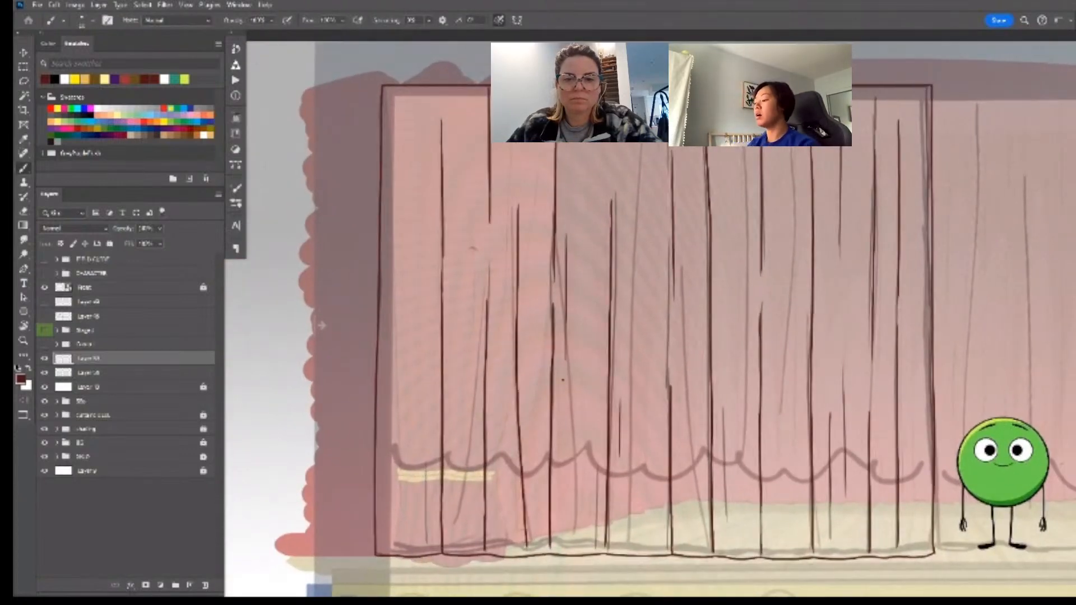
pyautogui.moveTo(432, 466); pyautogui.dragTo(455, 465)
pyautogui.moveTo(451, 425)
pyautogui.mouseDown()
pyautogui.moveTo(557, 280)
pyautogui.moveTo(529, 367)
pyautogui.mouseUp()
pyautogui.hotkey('ctrl', 'z')
pyautogui.moveTo(530, 306); pyautogui.dragTo(529, 421)
pyautogui.moveTo(645, 460); pyautogui.dragTo(617, 465)
pyautogui.moveTo(622, 477); pyautogui.dragTo(476, 485)
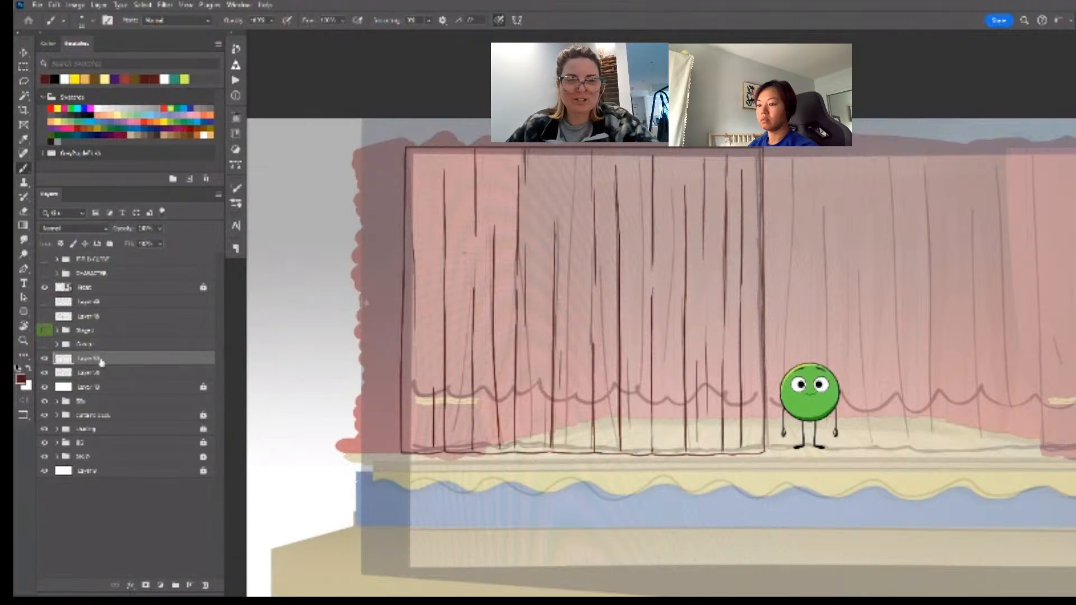
# - Raise the opacity of the white layer beneath the line art to 100%
pyautogui.click(165, 387)
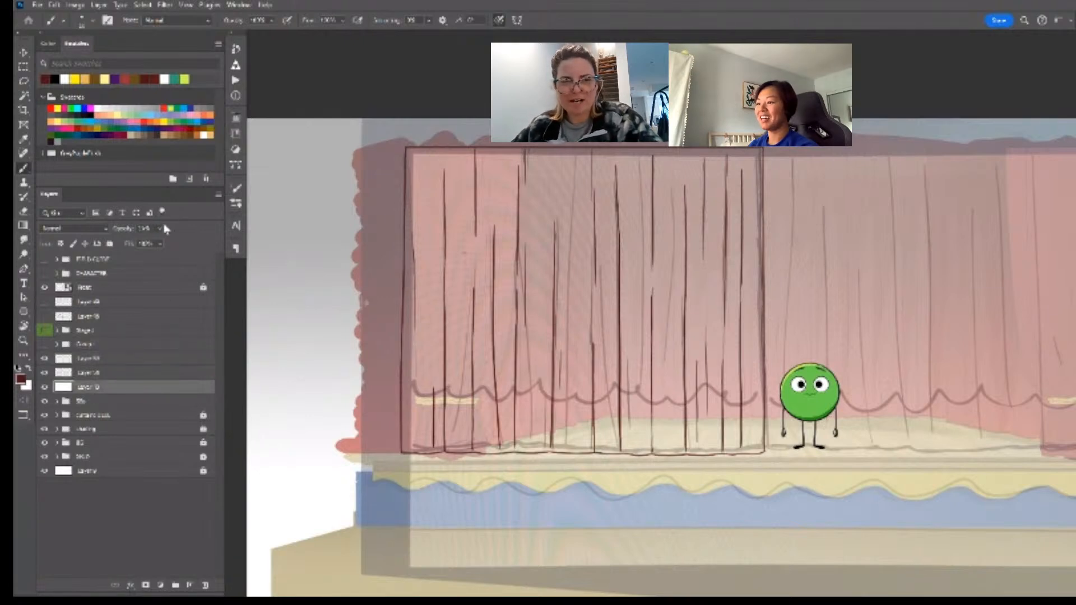
pyautogui.click(160, 229)
pyautogui.moveTo(160, 240); pyautogui.dragTo(358, 242)
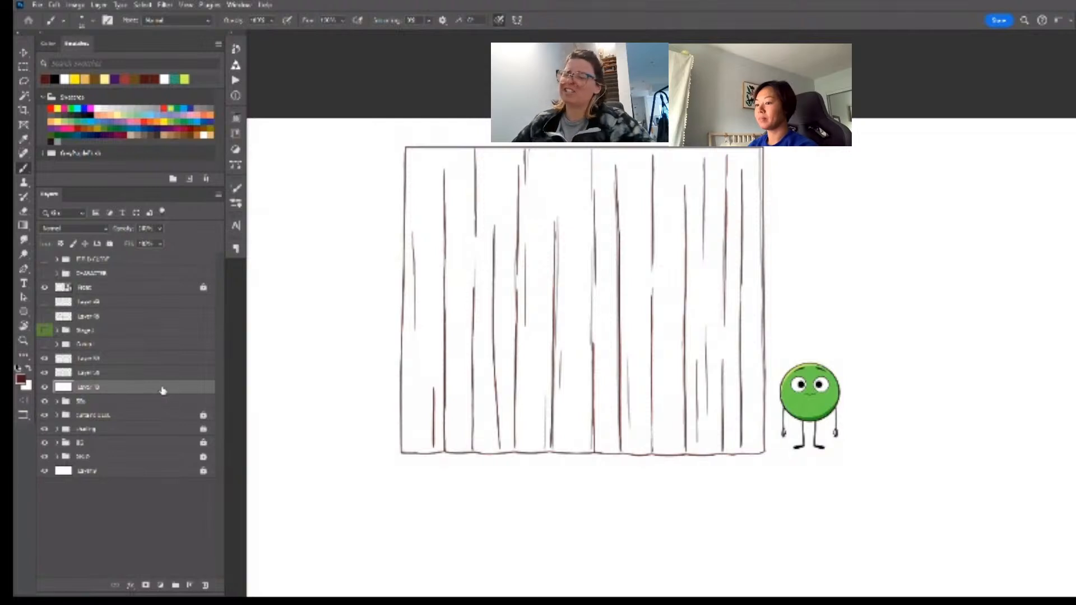
# - Add a layer above the white one, hide the green character and the rough line layer, and select by the curtain outline with Magic Wand
pyautogui.hotkey('ctrl', 'alt', 'shift', 'n')
pyautogui.click(44, 287)
pyautogui.press('w')
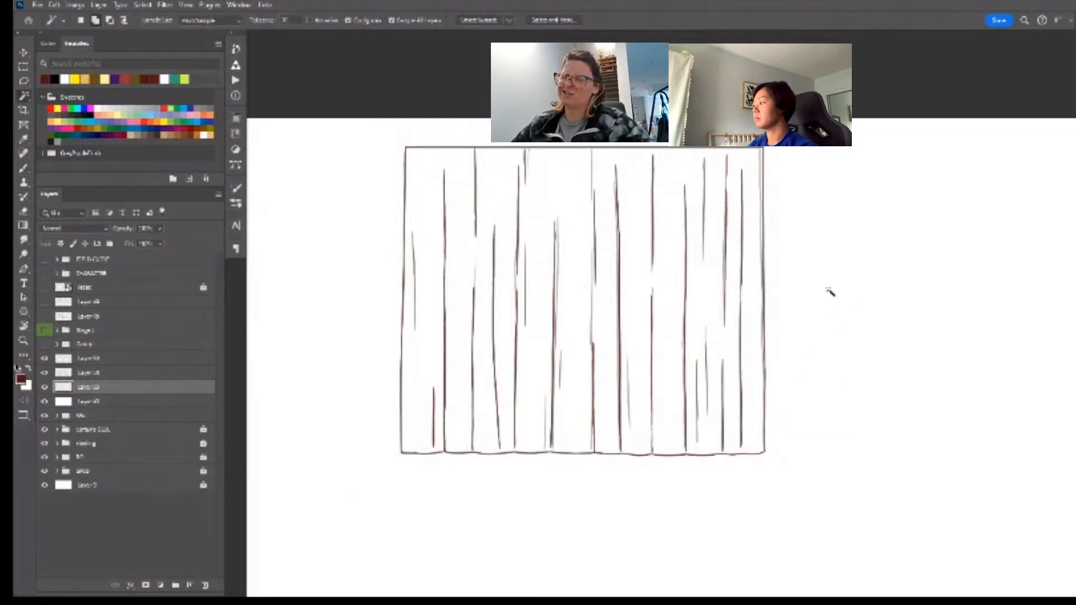
pyautogui.click(829, 288)
pyautogui.click(44, 373)
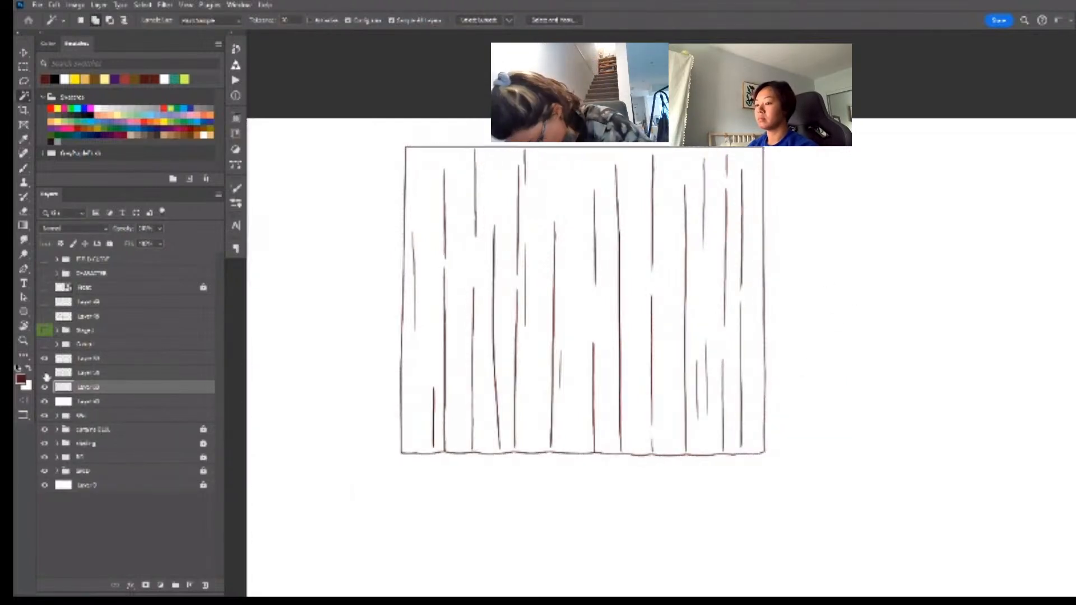
pyautogui.hotkey('ctrl', 'd')
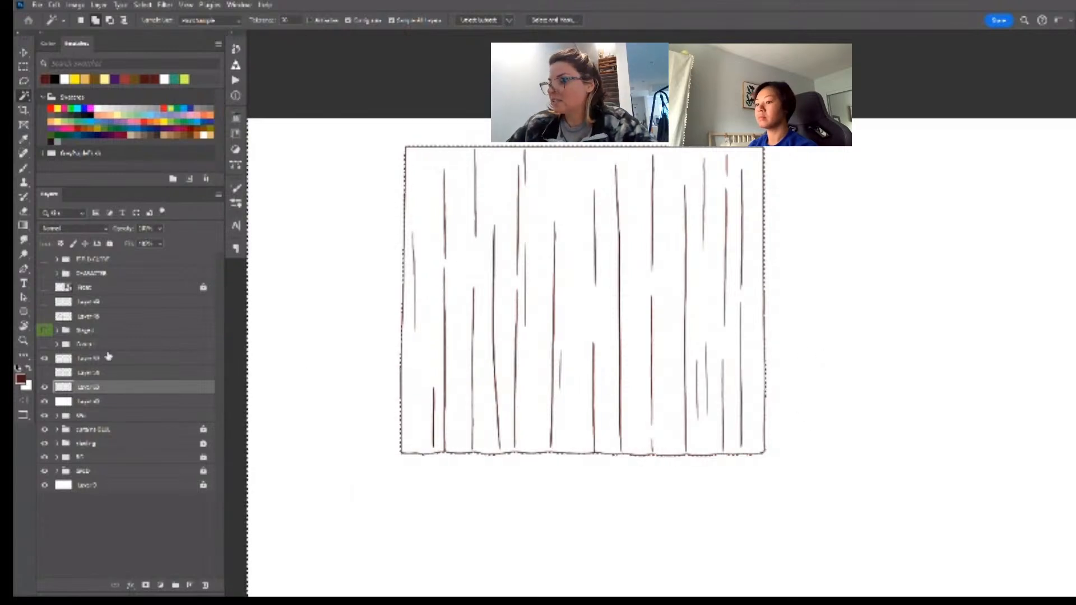
# - Show the existing curtain artwork temporarily and sample the red of the tied-back curtain as the foreground colour
pyautogui.click(44, 345)
pyautogui.press('i')
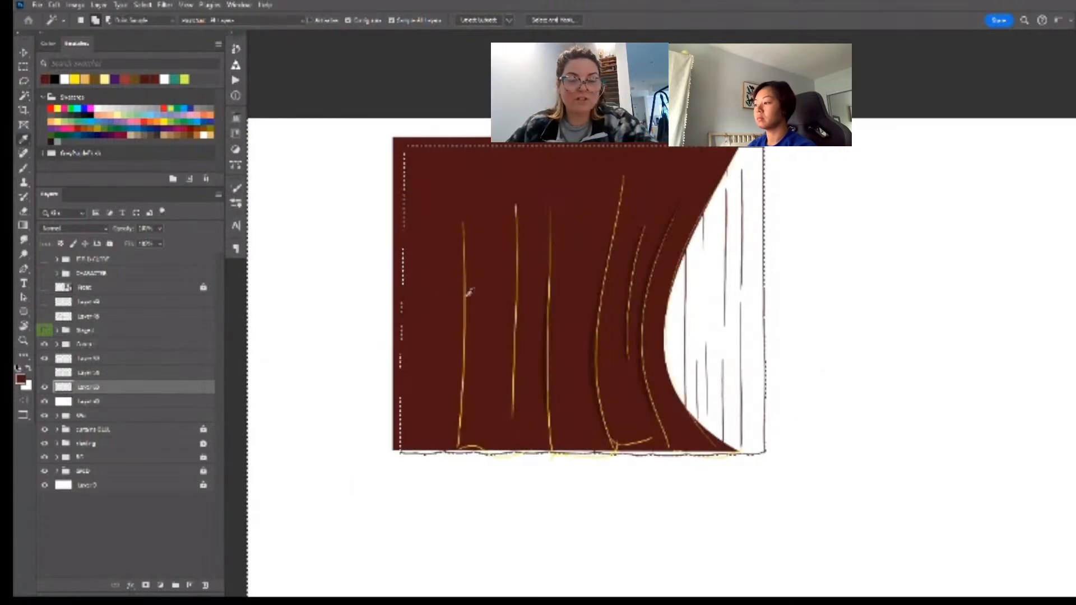
pyautogui.click(44, 344)
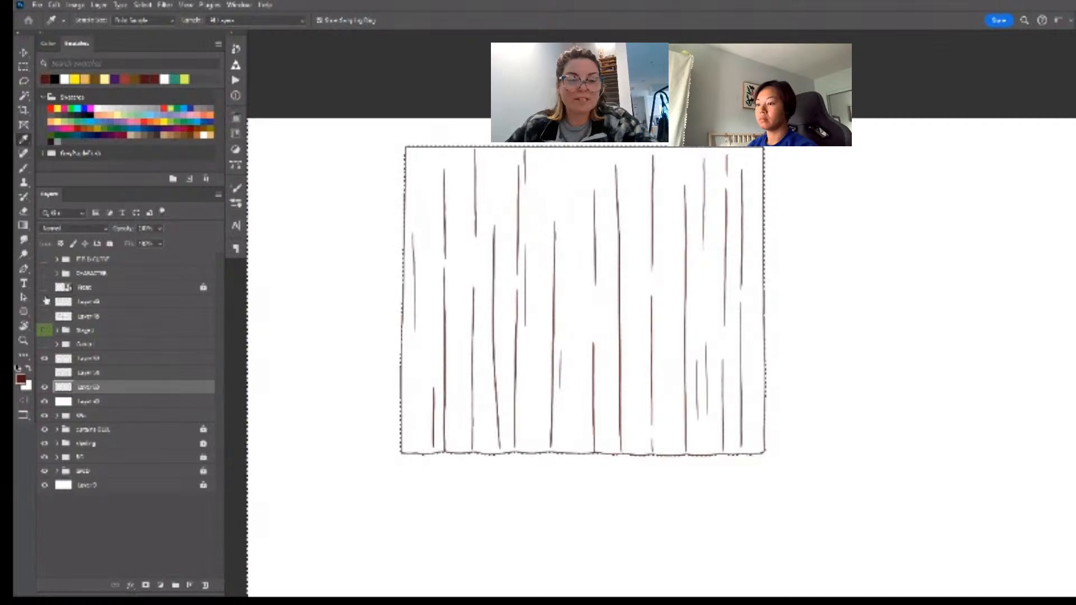
pyautogui.click(44, 332)
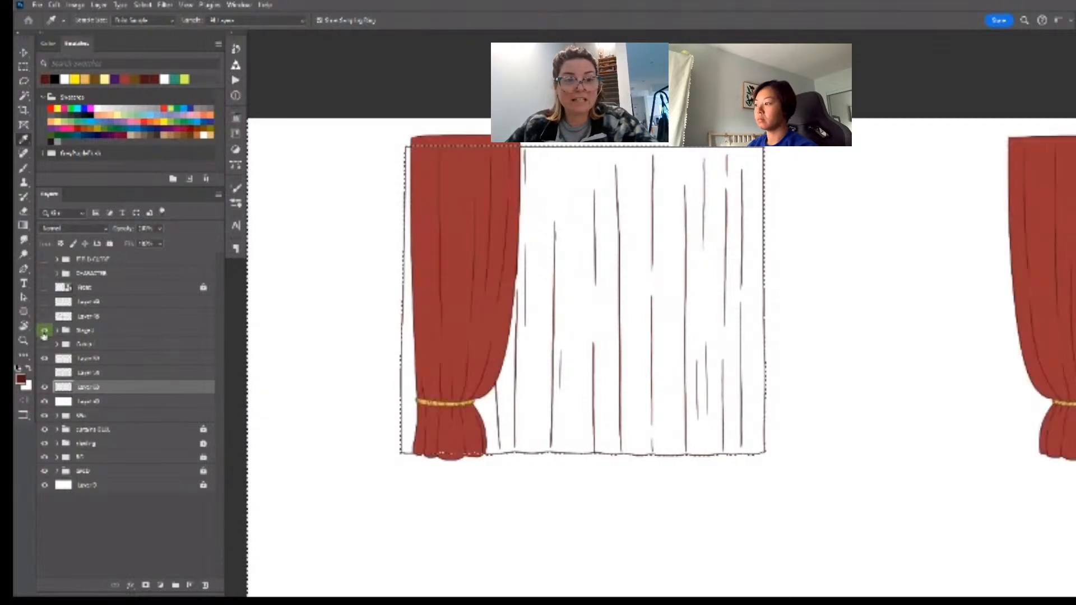
pyautogui.click(457, 306)
pyautogui.click(44, 331)
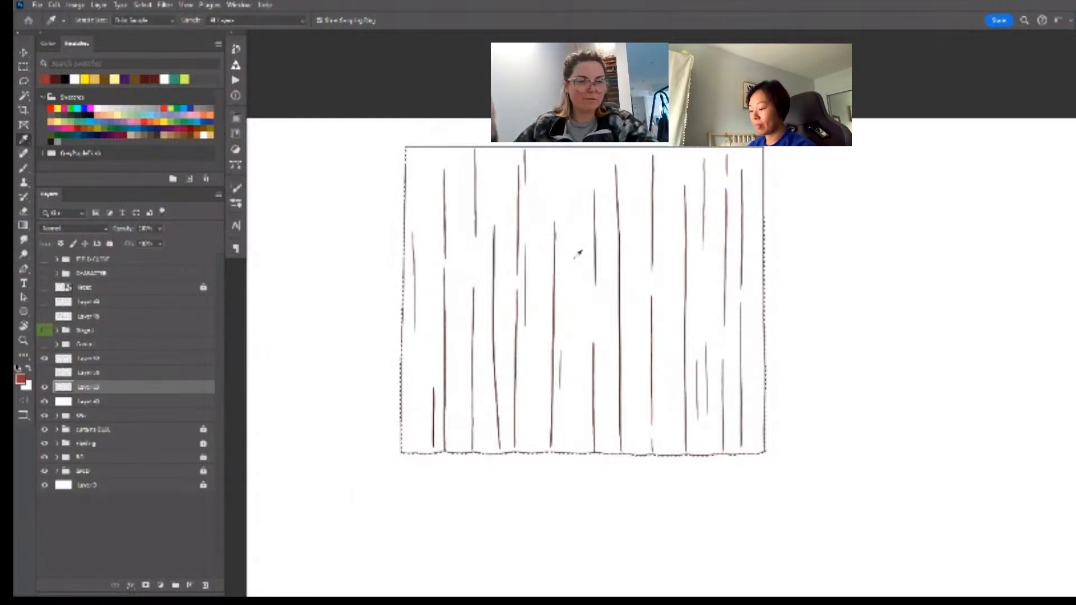
# - Fill the closed curtain shape with the sampled red, deselect, and delete the hidden rough line layer
pyautogui.hotkey('alt', 'BackSpace')
pyautogui.hotkey('ctrl', 'd')
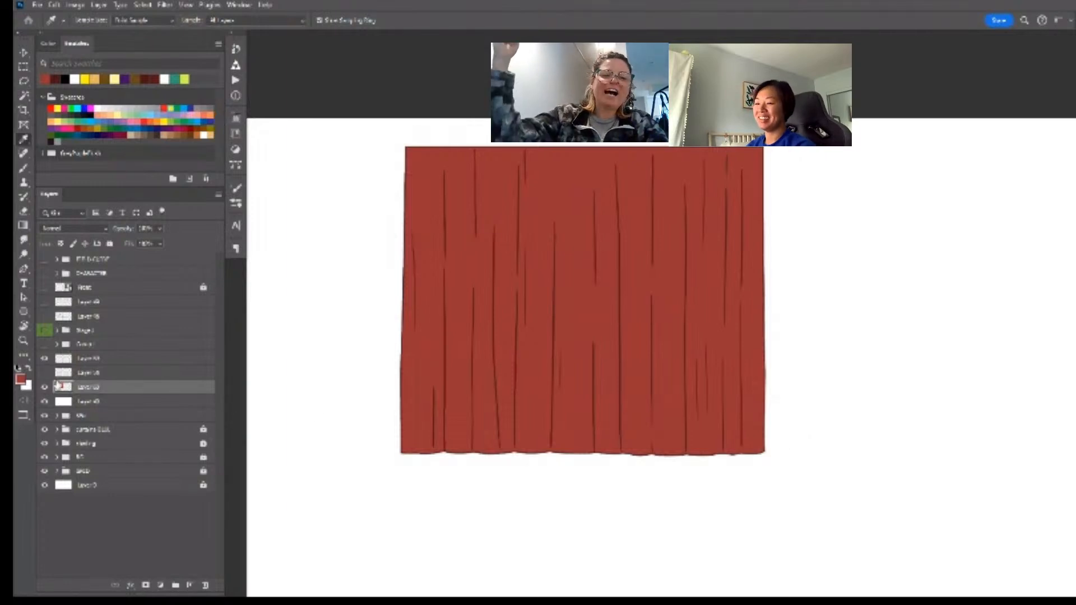
pyautogui.click(120, 377)
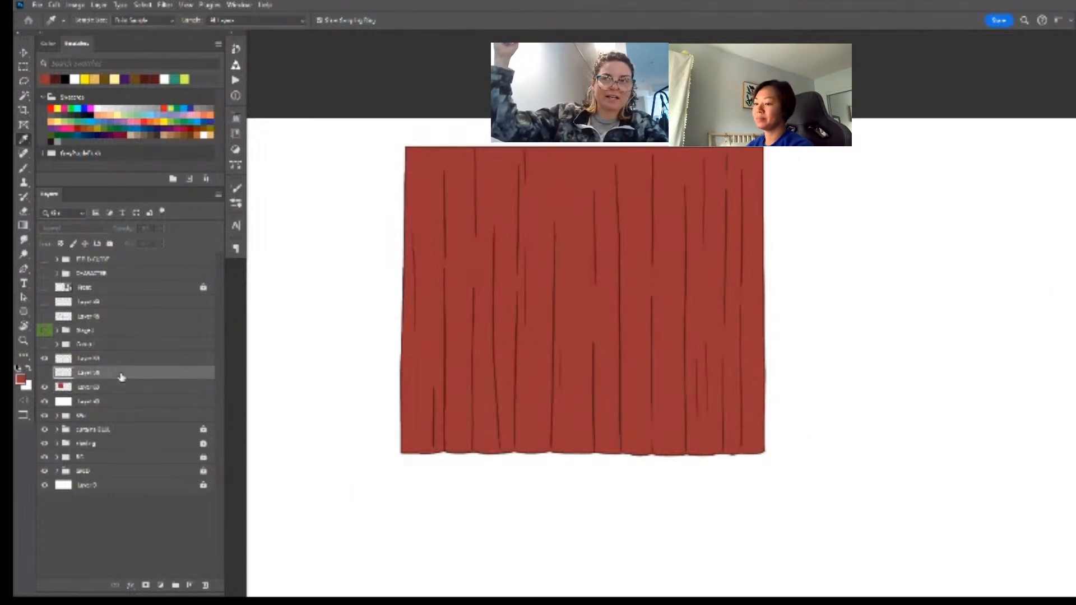
pyautogui.press('Delete')
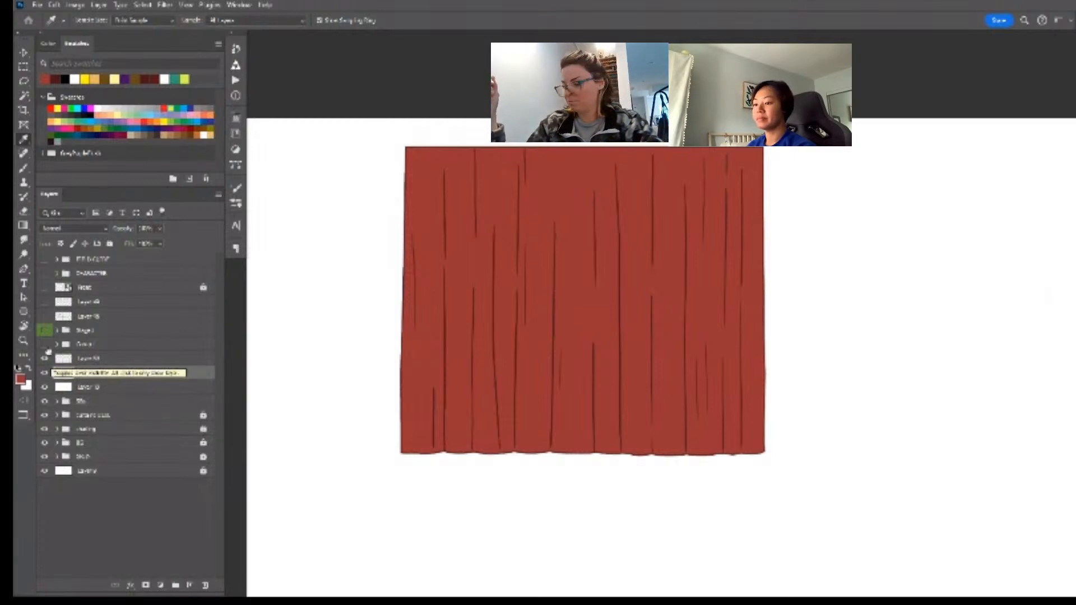
# - Toggle the tied-back curtains' visibility to compare them with the new closed curtain
pyautogui.click(44, 330)
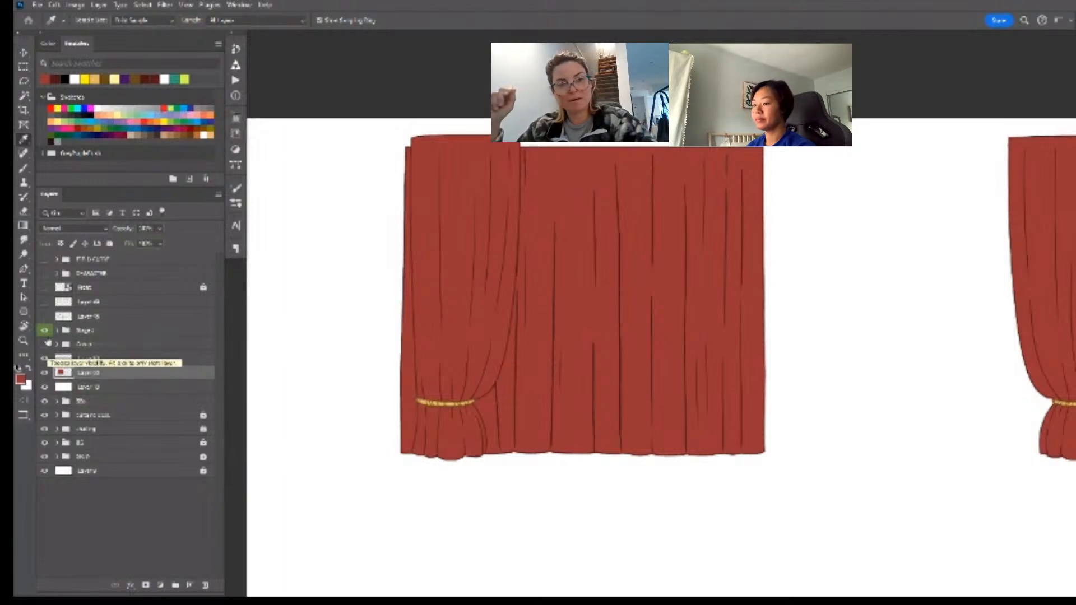
pyautogui.click(45, 331)
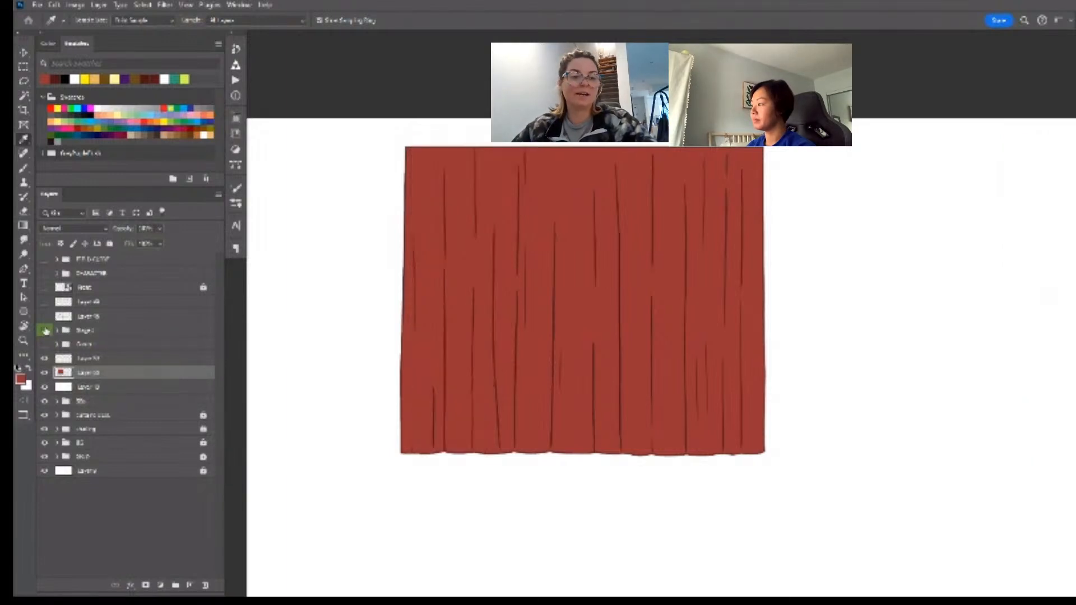
pyautogui.click(44, 331)
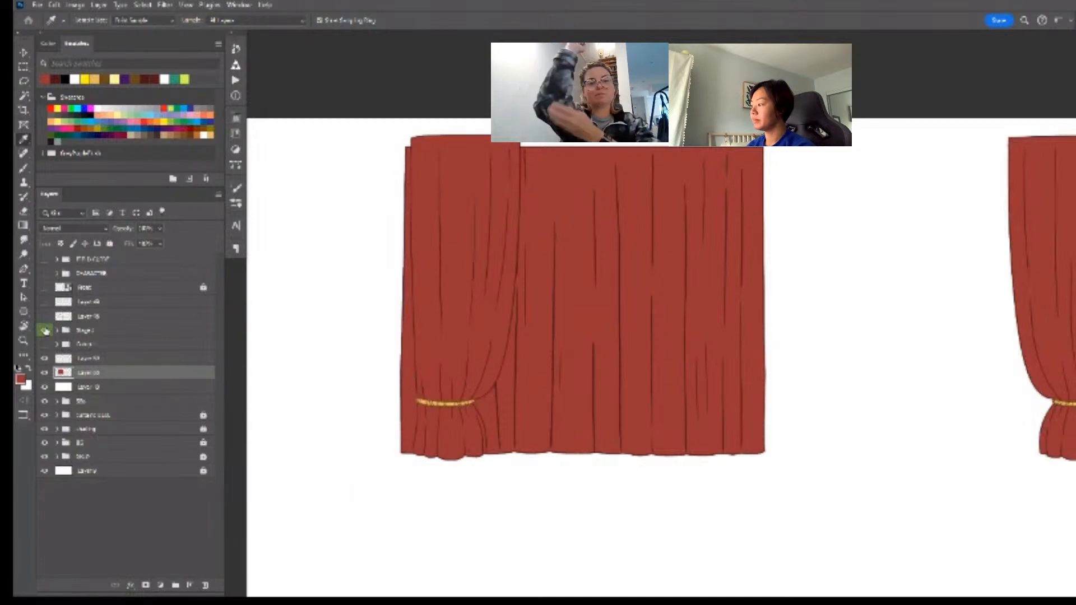
pyautogui.click(45, 331)
# - On the line layer, lasso the long fold line left of centre with a short mark beside it, squash it slightly narrower with Free Transform, and deselect
pyautogui.click(83, 360)
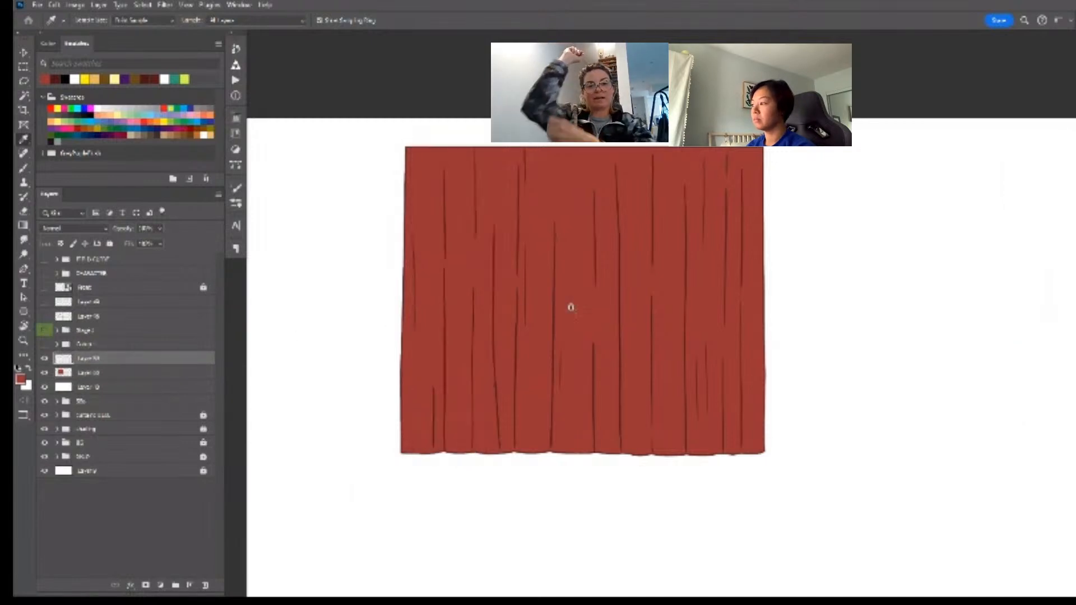
pyautogui.press('z')
pyautogui.moveTo(563, 273); pyautogui.dragTo(587, 274)
pyautogui.press('v')
pyautogui.press('e')
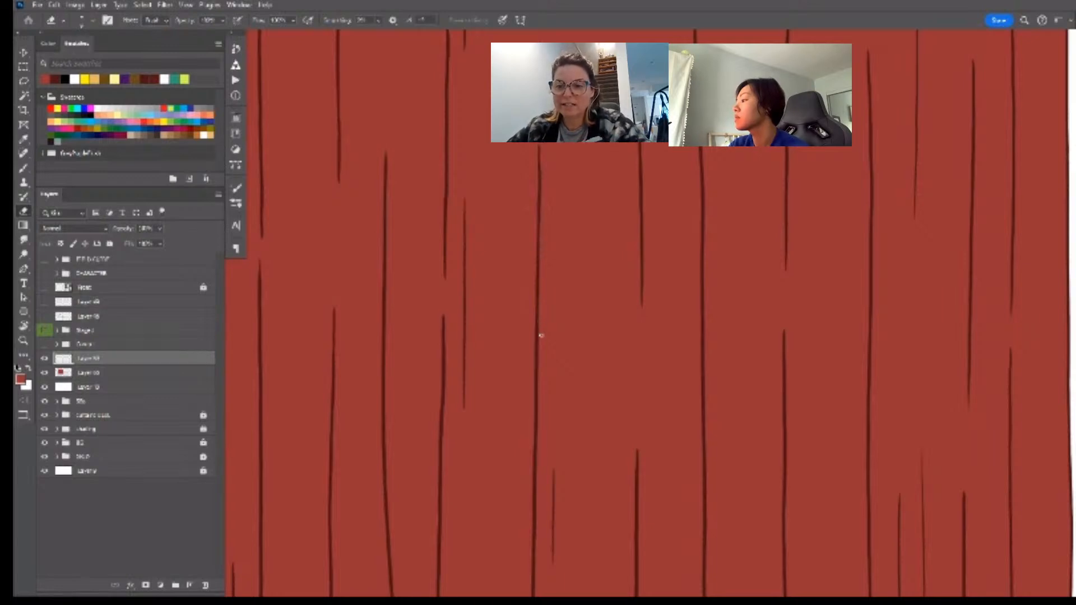
pyautogui.press('r')
pyautogui.moveTo(893, 456)
pyautogui.mouseDown()
pyautogui.moveTo(644, 146)
pyautogui.moveTo(573, 144)
pyautogui.mouseUp()
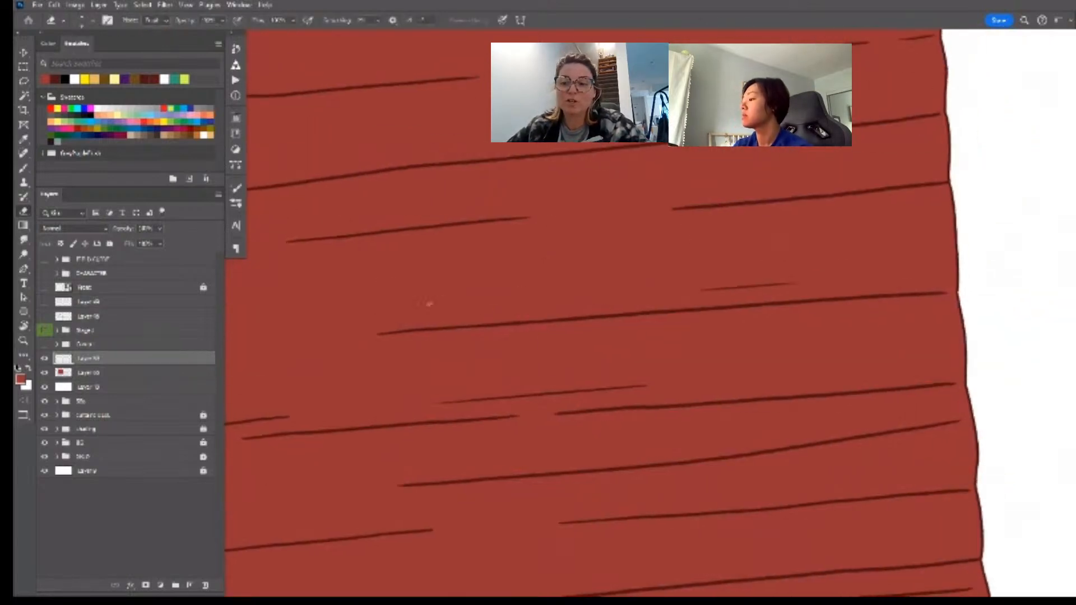
pyautogui.press('space')
pyautogui.moveTo(783, 336); pyautogui.dragTo(740, 348)
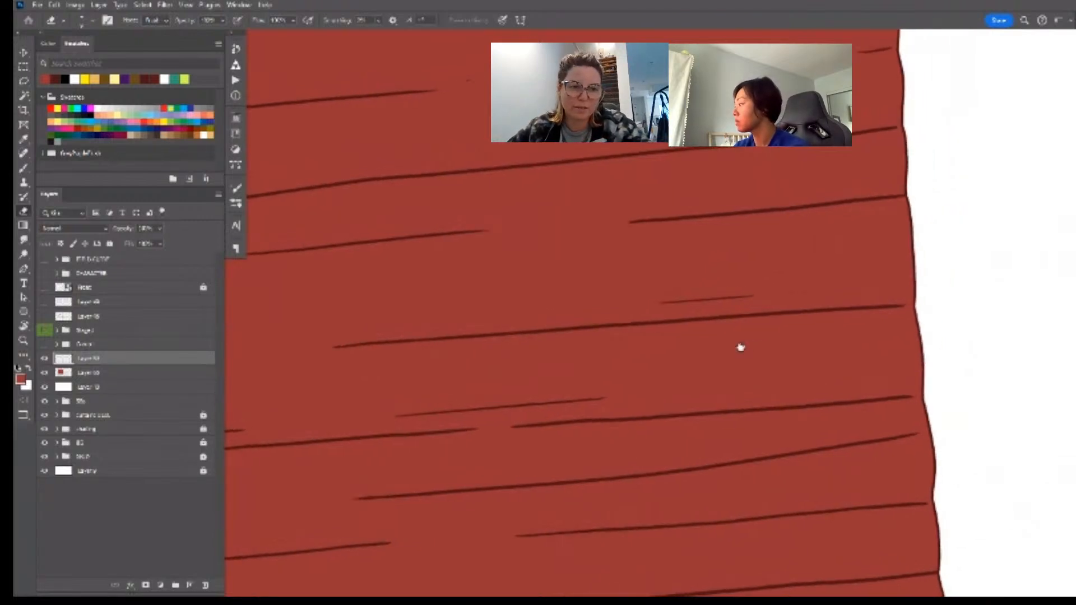
pyautogui.press('l')
pyautogui.moveTo(469, 302)
pyautogui.mouseDown()
pyautogui.moveTo(396, 308)
pyautogui.moveTo(812, 343)
pyautogui.moveTo(905, 305)
pyautogui.moveTo(530, 316)
pyautogui.mouseUp()
pyautogui.hotkey('ctrl', 't')
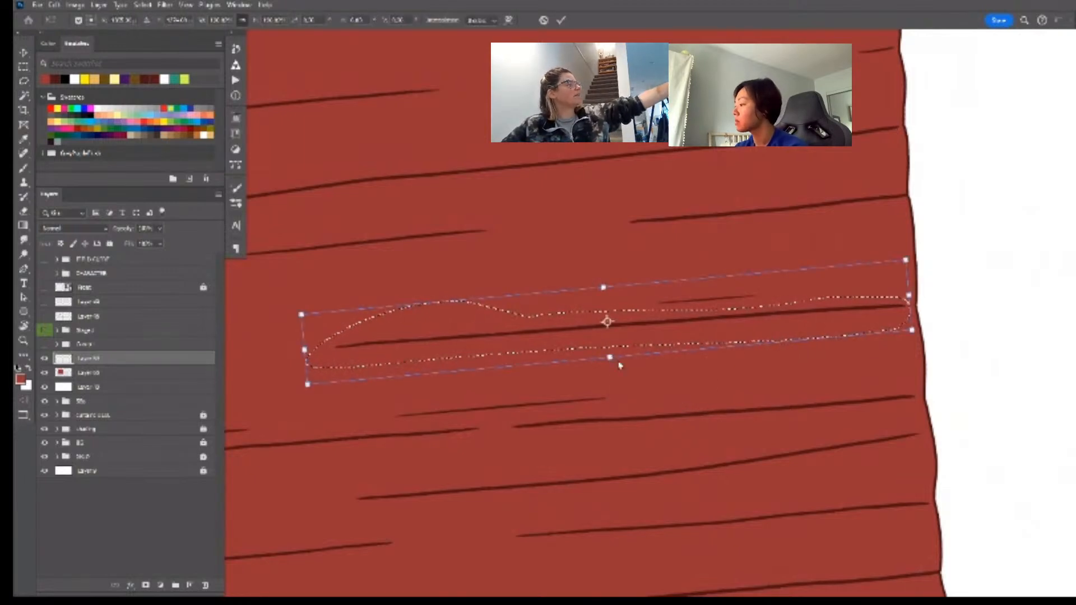
pyautogui.moveTo(611, 358); pyautogui.dragTo(609, 349)
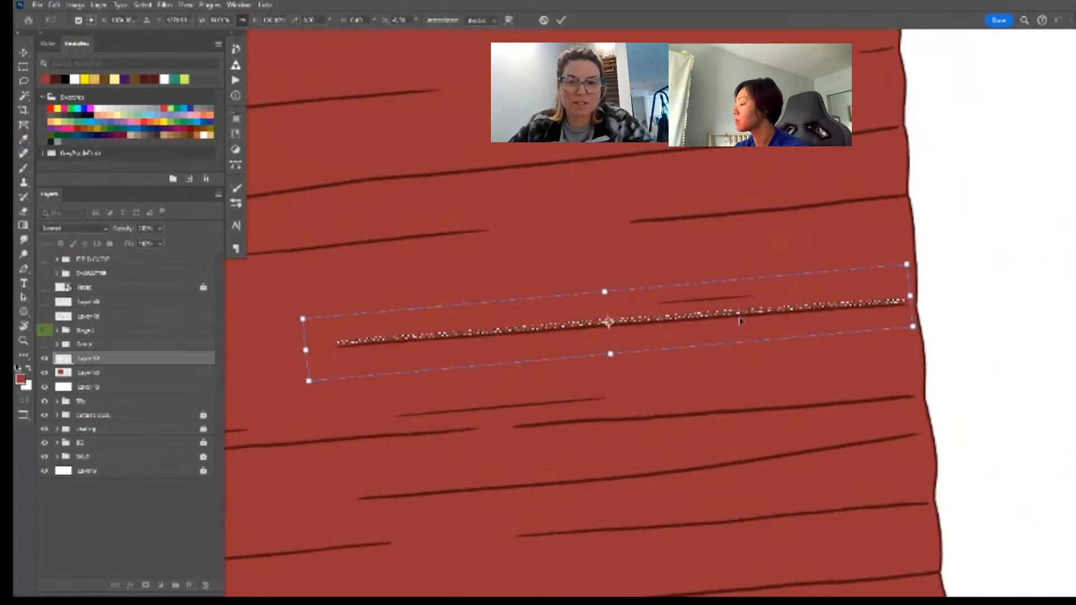
pyautogui.press('Return')
pyautogui.hotkey('ctrl', 'd')
pyautogui.press('Escape')
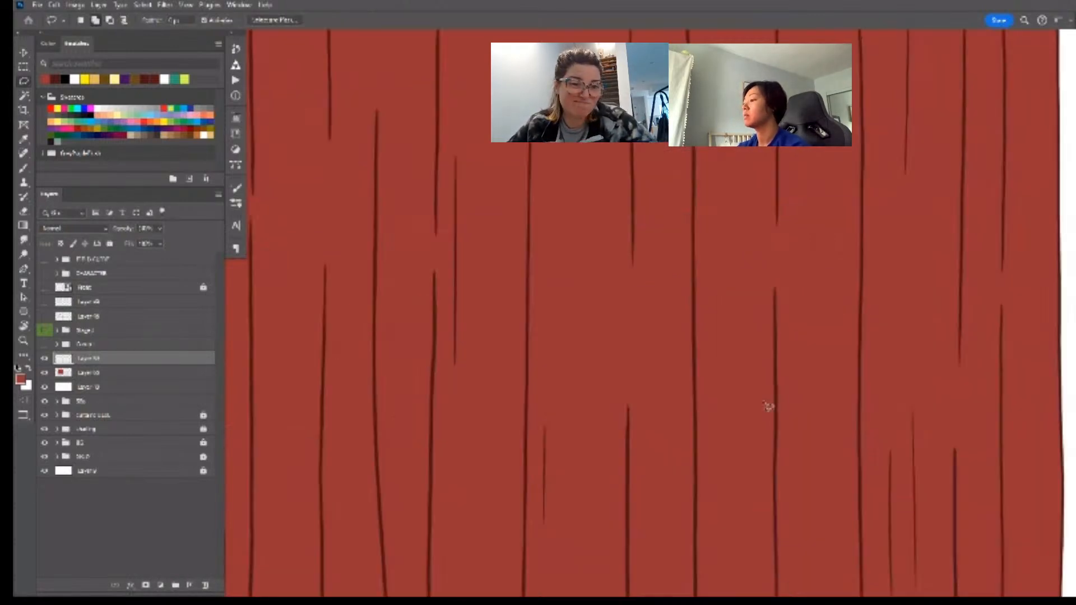
# - Lasso the two-segment fold line left of the previous one, flatten and nudge it with Free Transform so it runs straighter, and deselect
pyautogui.press('z')
pyautogui.moveTo(747, 416); pyautogui.dragTo(723, 420)
pyautogui.click(698, 428)
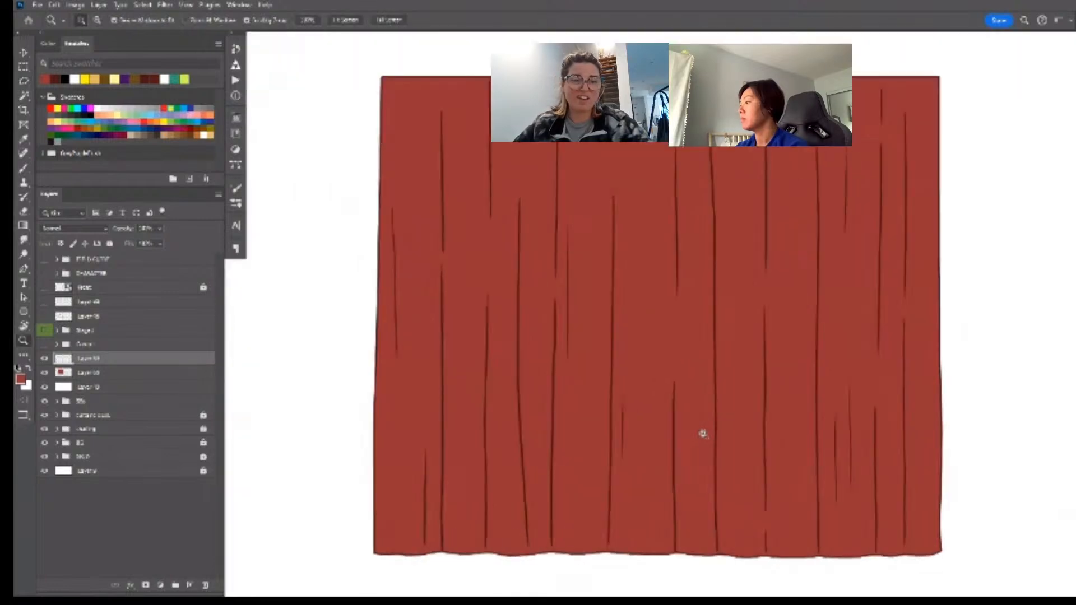
pyautogui.press('l')
pyautogui.moveTo(533, 84)
pyautogui.mouseDown()
pyautogui.moveTo(541, 546)
pyautogui.moveTo(555, 521)
pyautogui.moveTo(552, 101)
pyautogui.mouseUp()
pyautogui.press('r')
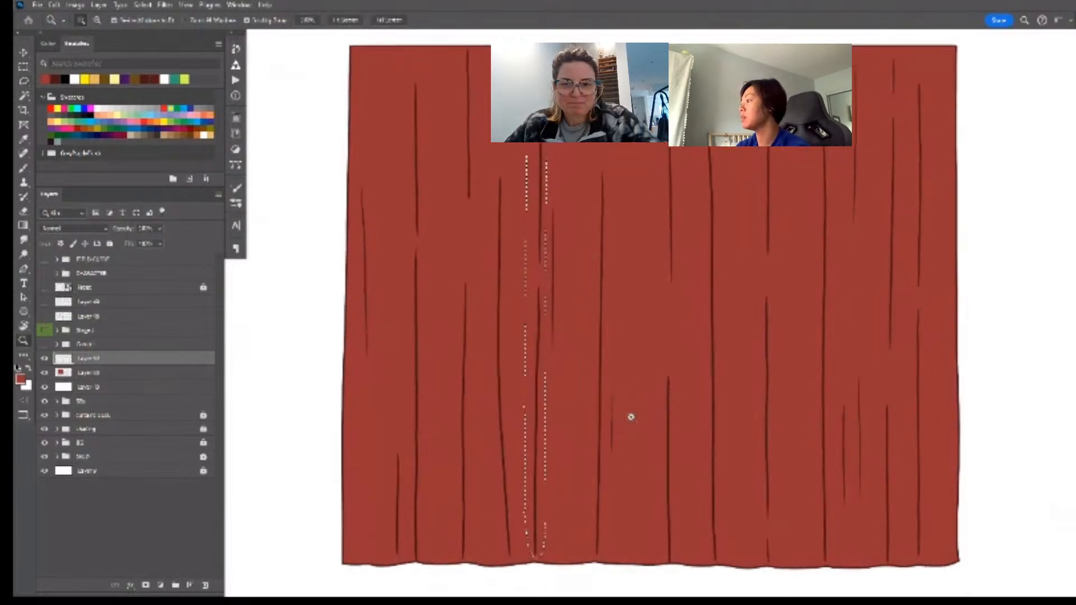
pyautogui.moveTo(831, 473)
pyautogui.mouseDown()
pyautogui.moveTo(661, 207)
pyautogui.moveTo(623, 185)
pyautogui.mouseUp()
pyautogui.press('z')
pyautogui.moveTo(535, 339); pyautogui.dragTo(562, 339)
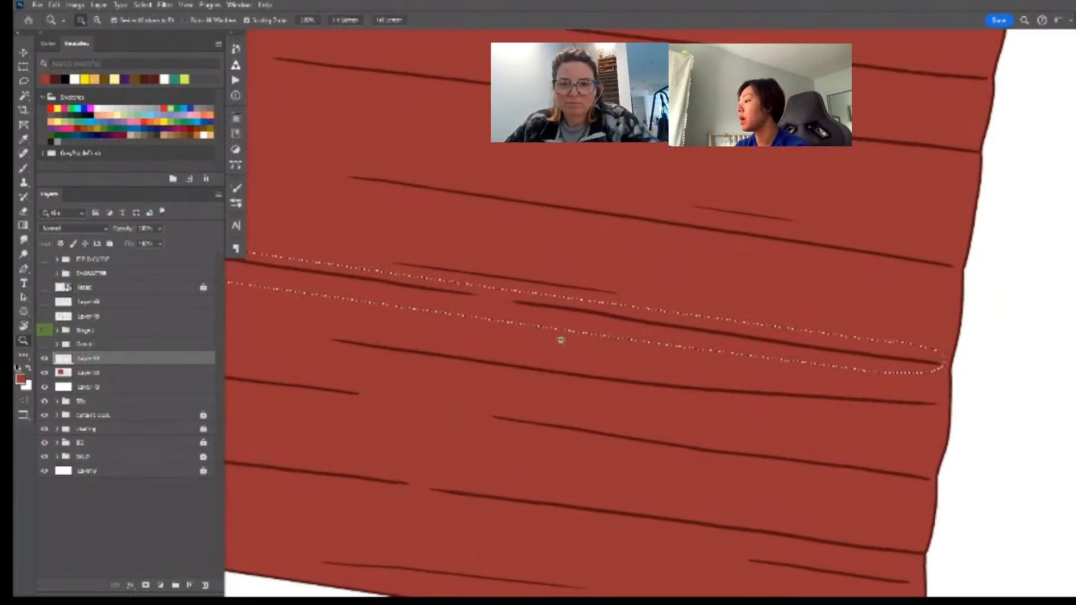
pyautogui.press('r')
pyautogui.moveTo(828, 476)
pyautogui.mouseDown()
pyautogui.moveTo(837, 472)
pyautogui.moveTo(821, 427)
pyautogui.moveTo(855, 461)
pyautogui.mouseUp()
pyautogui.hotkey('ctrl', 't')
pyautogui.moveTo(663, 354); pyautogui.dragTo(661, 347)
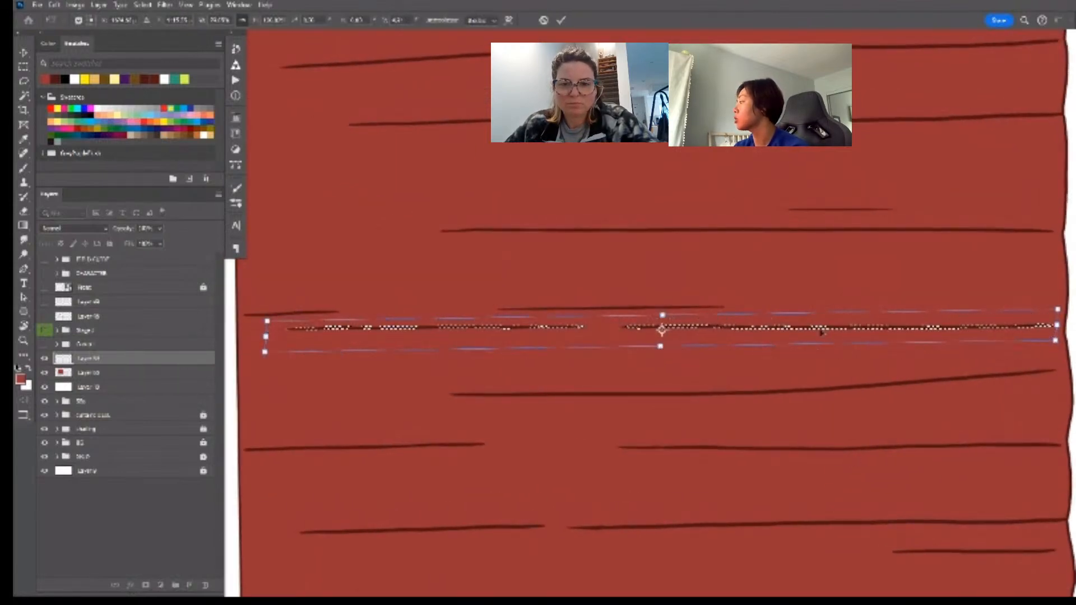
pyautogui.moveTo(821, 333); pyautogui.dragTo(822, 338)
pyautogui.press('Return')
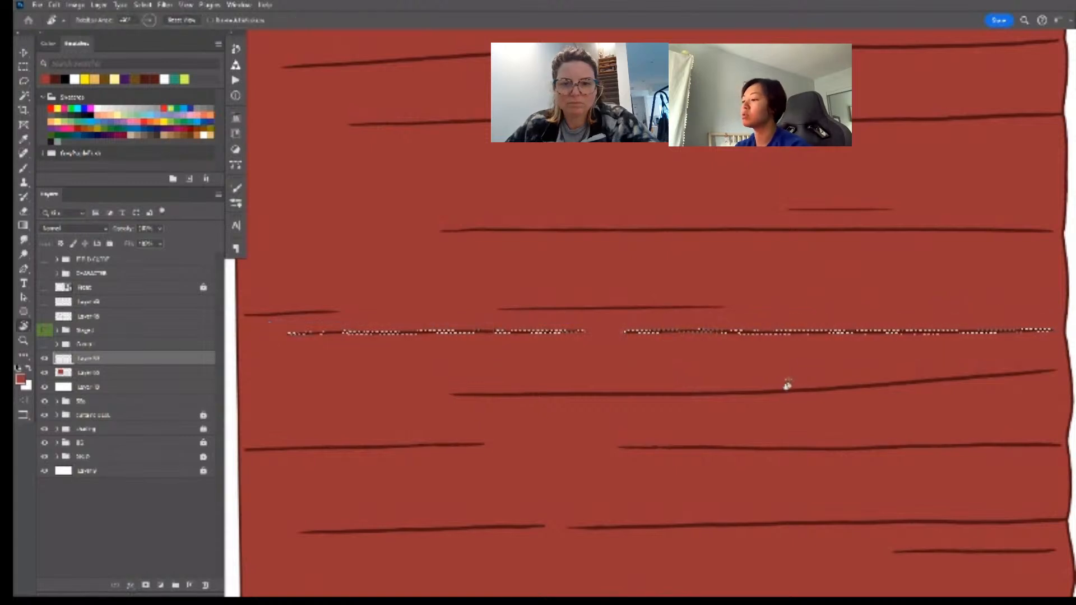
pyautogui.hotkey('ctrl', 'd')
pyautogui.press('Escape')
# - Examine the spacing and straightness of the fold lines across the whole curtain
pyautogui.press('z')
pyautogui.moveTo(757, 411); pyautogui.dragTo(743, 413)
pyautogui.moveTo(728, 438); pyautogui.dragTo(716, 398)
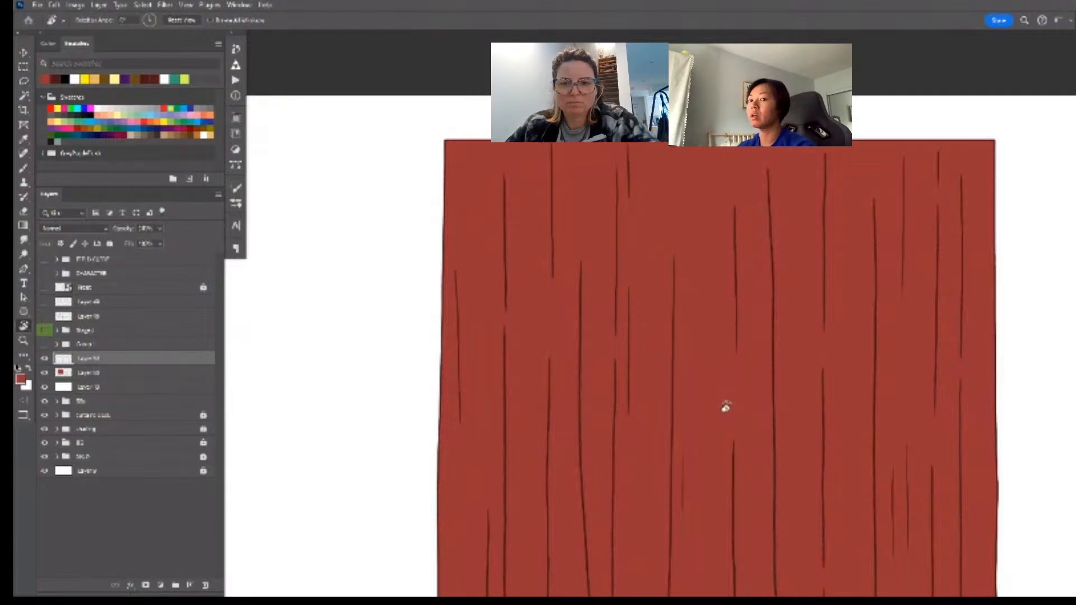
pyautogui.press('z')
pyautogui.moveTo(754, 418); pyautogui.dragTo(733, 418)
pyautogui.moveTo(731, 419); pyautogui.dragTo(637, 381)
pyautogui.press('z')
pyautogui.moveTo(644, 401); pyautogui.dragTo(701, 432)
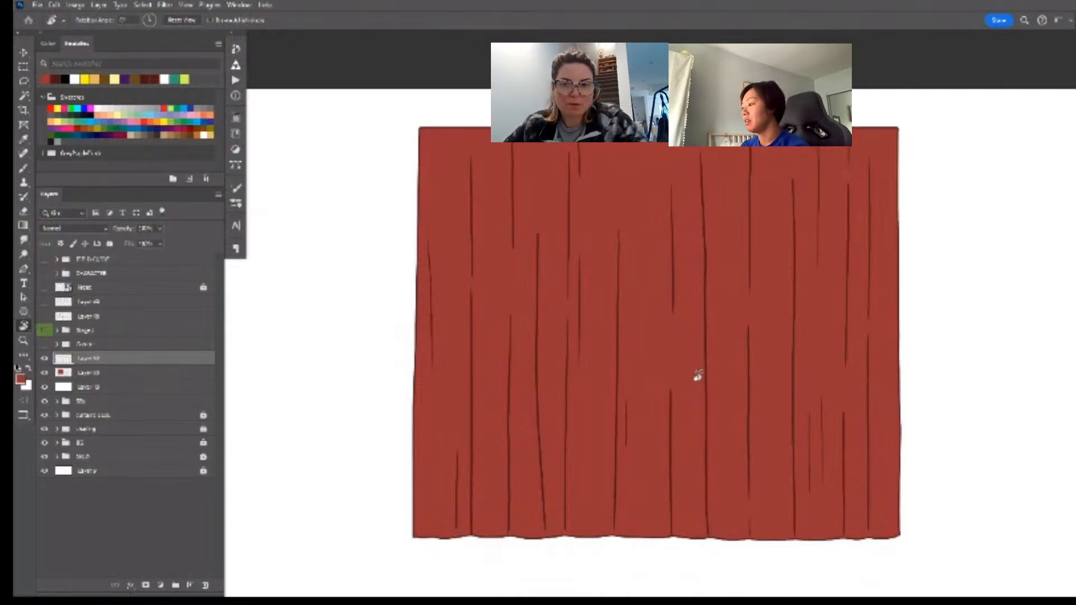
pyautogui.press('z')
pyautogui.click(499, 387)
pyautogui.moveTo(535, 407); pyautogui.dragTo(529, 393)
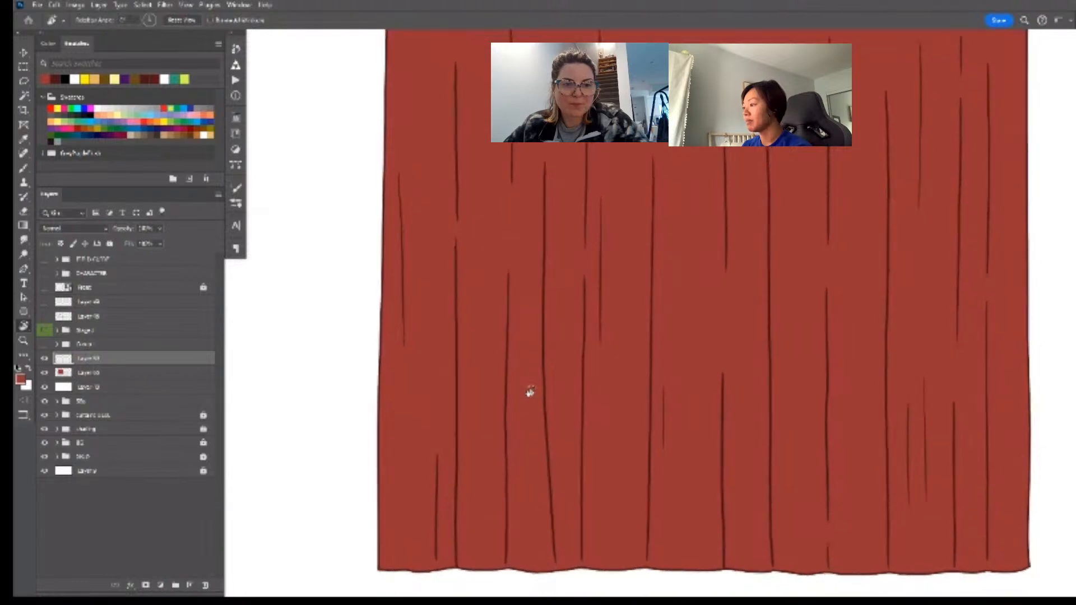
# - Toggle the fold line layer off and on, and inspect the line ends up close and across the full curtain
pyautogui.press('z')
pyautogui.moveTo(480, 349); pyautogui.dragTo(443, 348)
pyautogui.click(45, 360)
pyautogui.click(45, 360)
pyautogui.press('z')
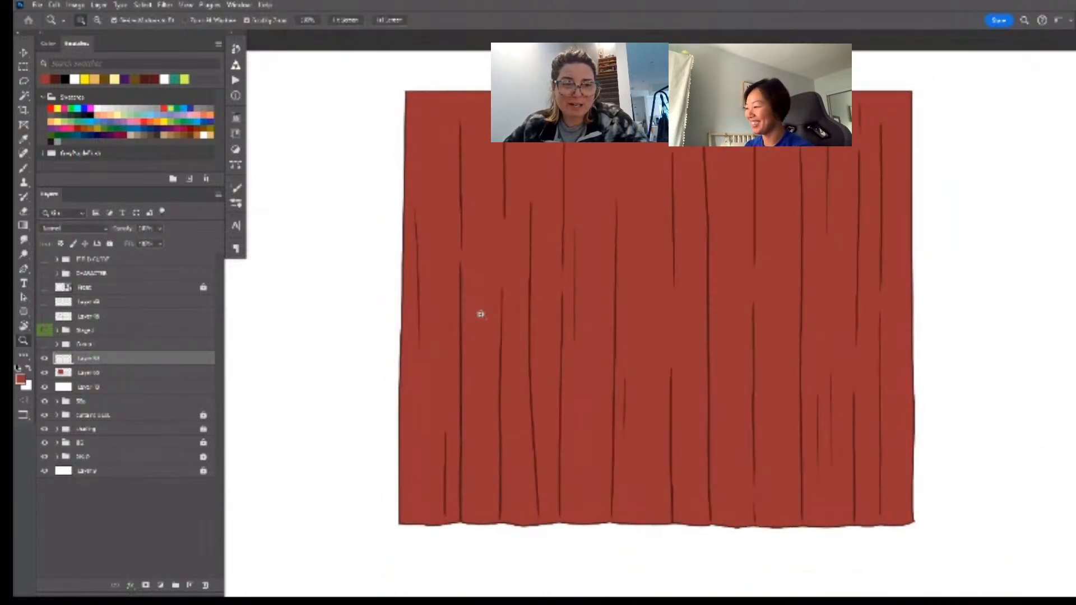
pyautogui.moveTo(481, 312); pyautogui.dragTo(555, 294)
pyautogui.press('z')
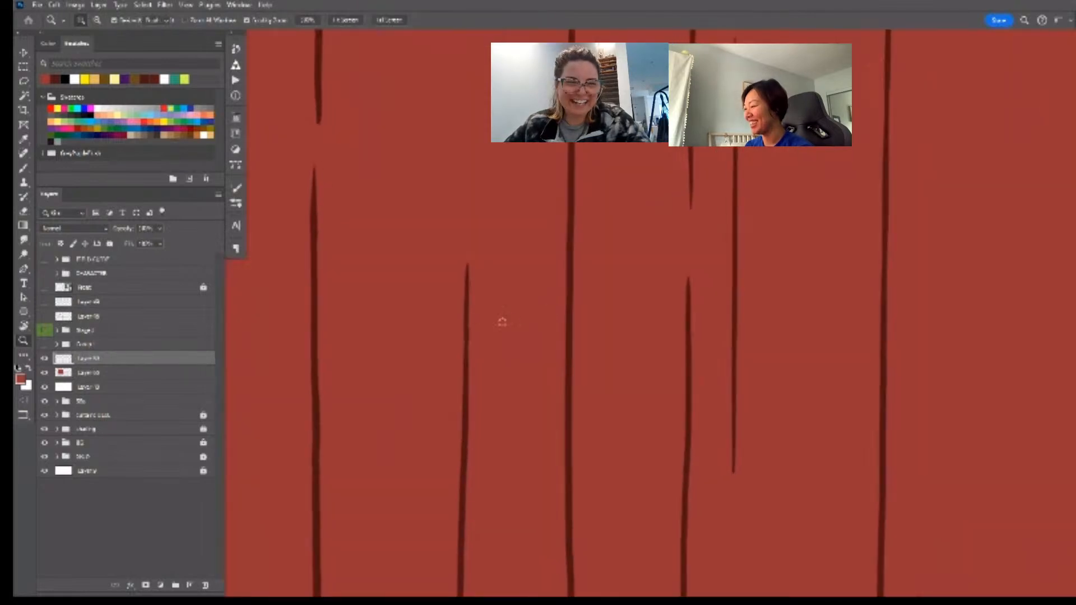
pyautogui.press('e')
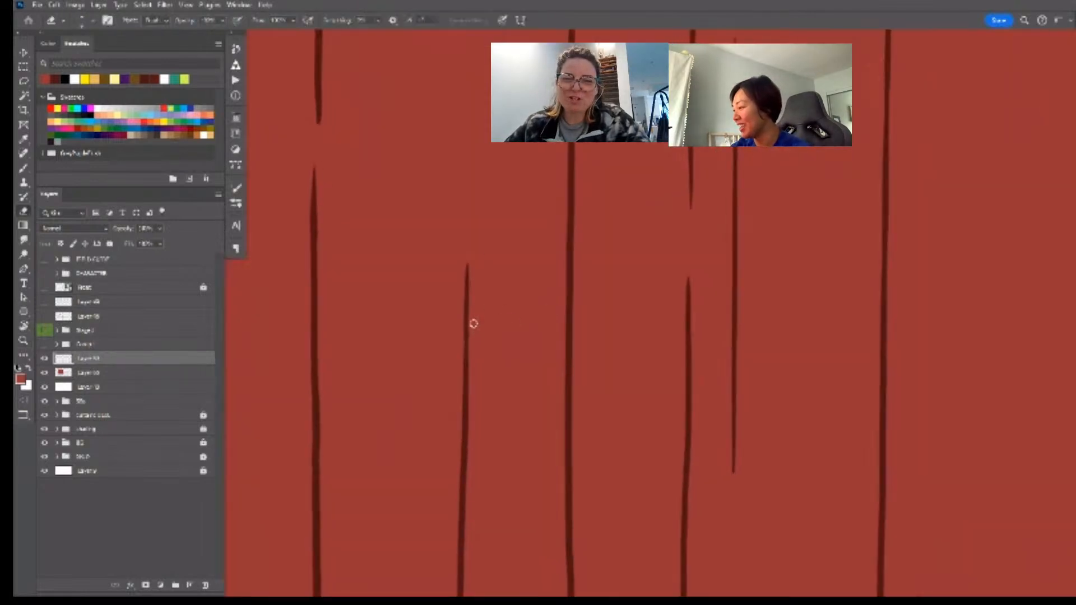
pyautogui.press('z')
pyautogui.moveTo(675, 418)
pyautogui.mouseDown()
pyautogui.moveTo(572, 408)
pyautogui.moveTo(561, 426)
pyautogui.mouseUp()
pyautogui.press('e')
pyautogui.press('z')
pyautogui.press('e')
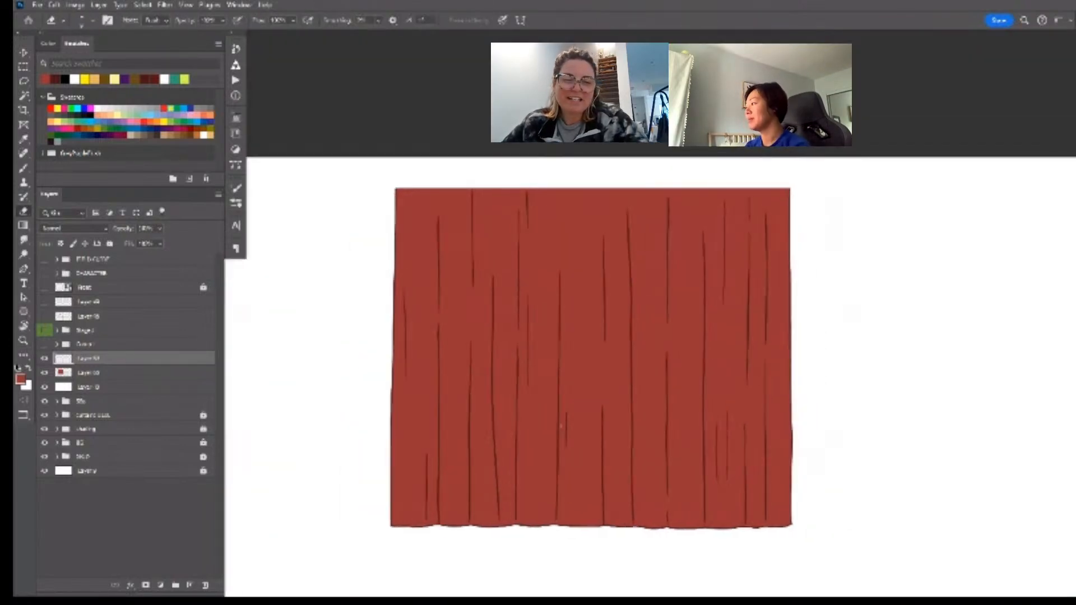
# - Erase the short line stub at the hem below the broken fold line right of centre, using a larger Eraser
pyautogui.press('z')
pyautogui.moveTo(687, 503); pyautogui.dragTo(723, 509)
pyautogui.press('e')
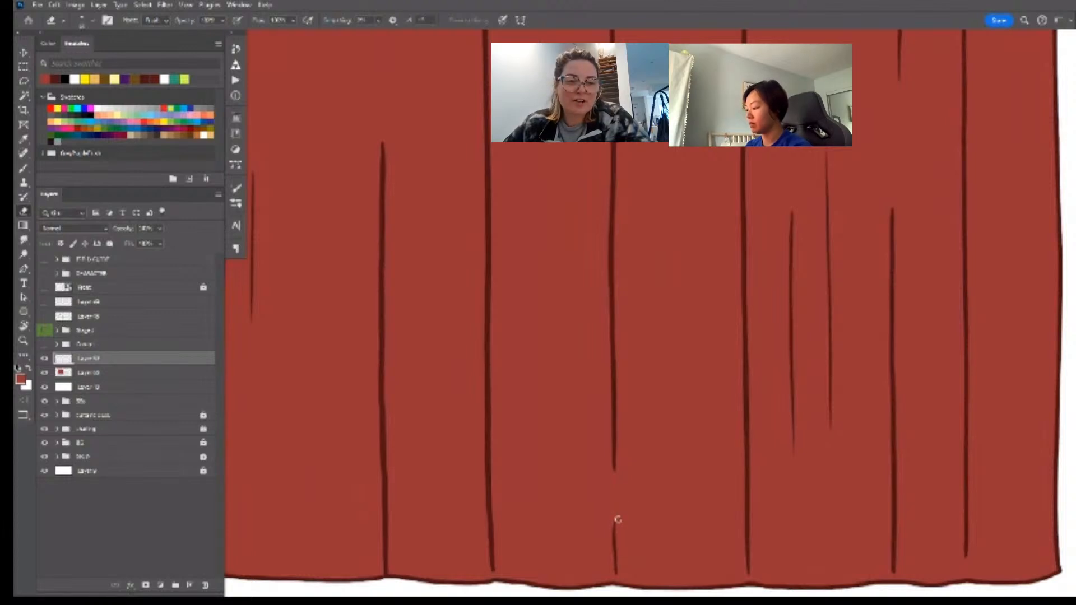
pyautogui.press(']')
pyautogui.moveTo(619, 518); pyautogui.dragTo(620, 567)
pyautogui.press('z')
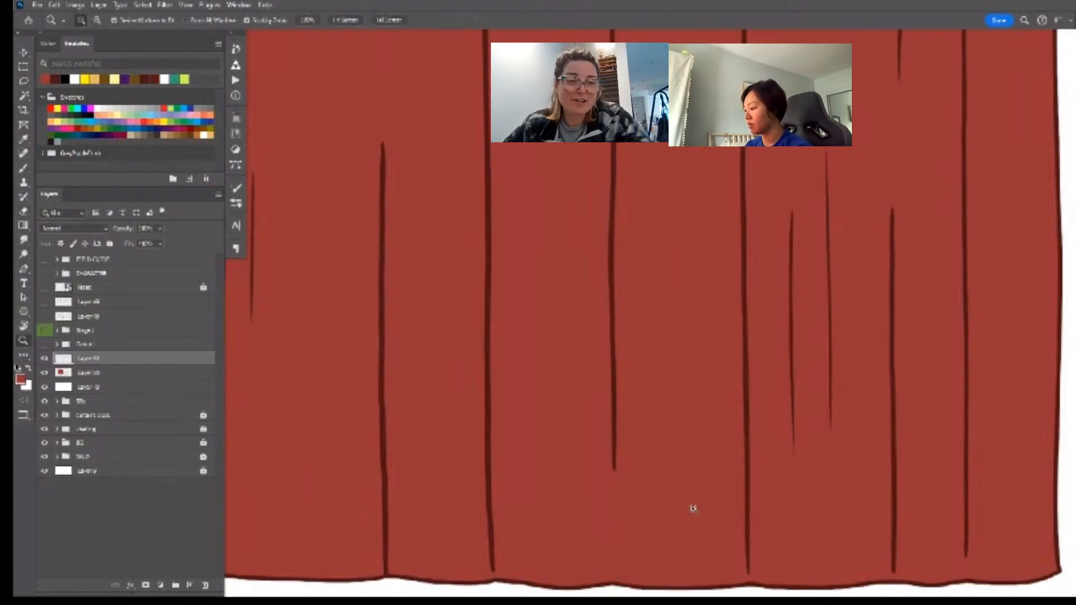
pyautogui.press('e')
pyautogui.moveTo(691, 507)
pyautogui.mouseDown()
pyautogui.moveTo(693, 471)
pyautogui.moveTo(670, 492)
pyautogui.mouseUp()
pyautogui.press('z')
pyautogui.press('e')
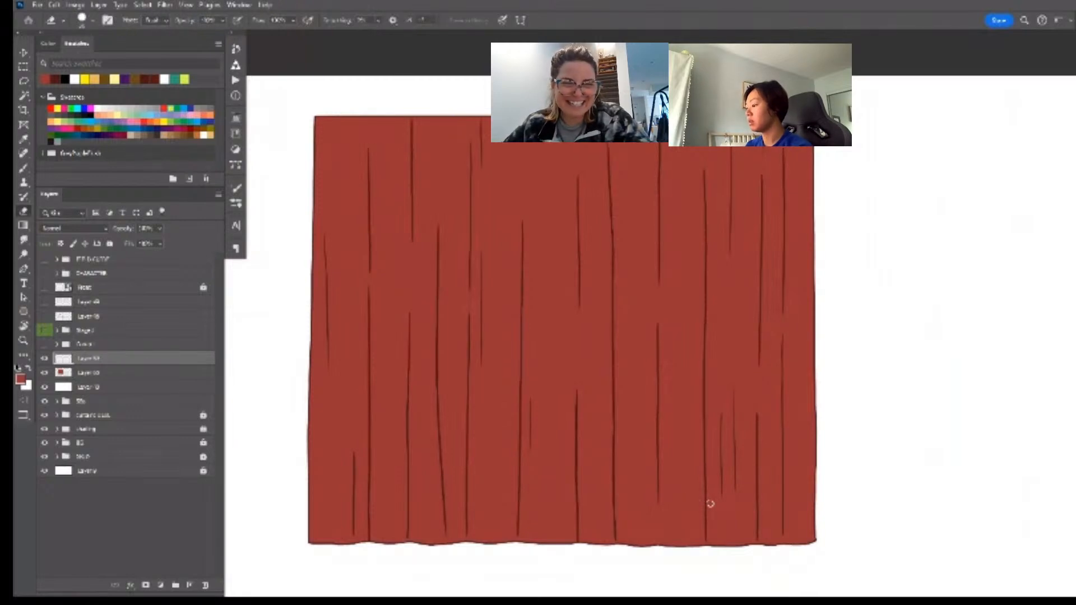
# - Lasso the bent fold line in the curtain's left half, move it slightly right, stretch its upper end a little with Free Transform, and deselect
pyautogui.press('z')
pyautogui.moveTo(488, 478)
pyautogui.mouseDown()
pyautogui.moveTo(516, 468)
pyautogui.moveTo(486, 371)
pyautogui.moveTo(475, 273)
pyautogui.mouseUp()
pyautogui.press('e')
pyautogui.press('l')
pyautogui.moveTo(455, 187)
pyautogui.mouseDown()
pyautogui.moveTo(431, 418)
pyautogui.moveTo(452, 526)
pyautogui.moveTo(466, 539)
pyautogui.moveTo(475, 264)
pyautogui.moveTo(470, 208)
pyautogui.mouseUp()
pyautogui.hotkey('ctrl', 't')
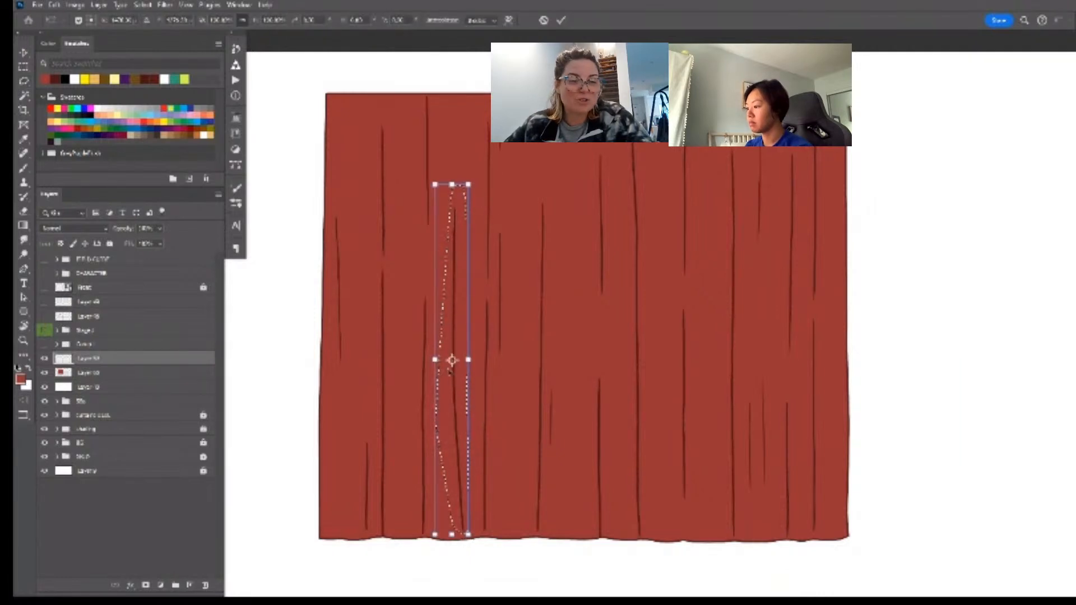
pyautogui.moveTo(455, 411); pyautogui.dragTo(463, 411)
pyautogui.press('Return')
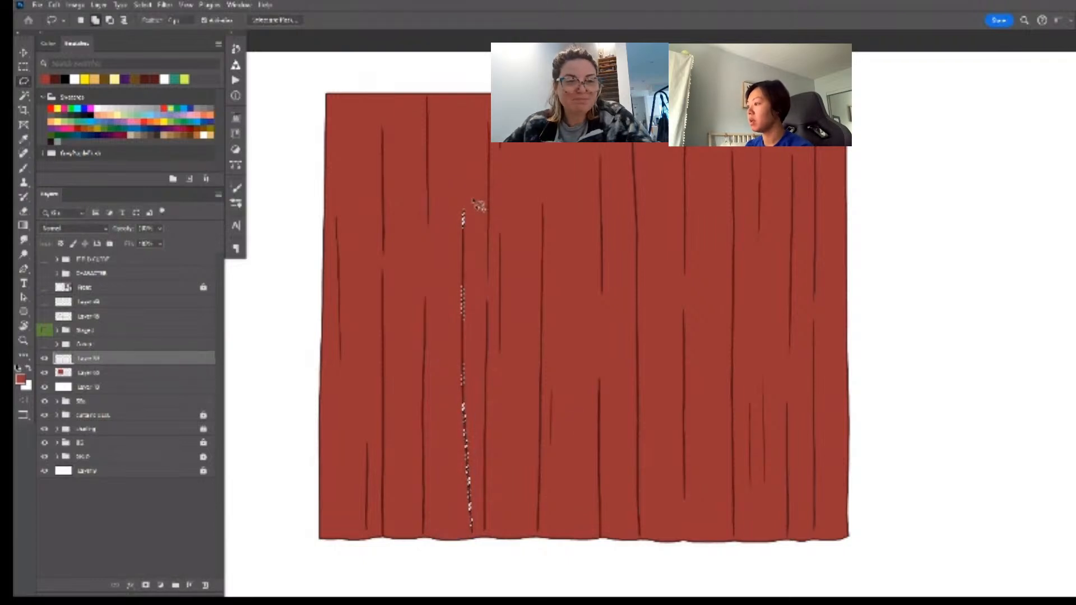
pyautogui.hotkey('ctrl', 't')
pyautogui.moveTo(466, 204); pyautogui.dragTo(466, 199)
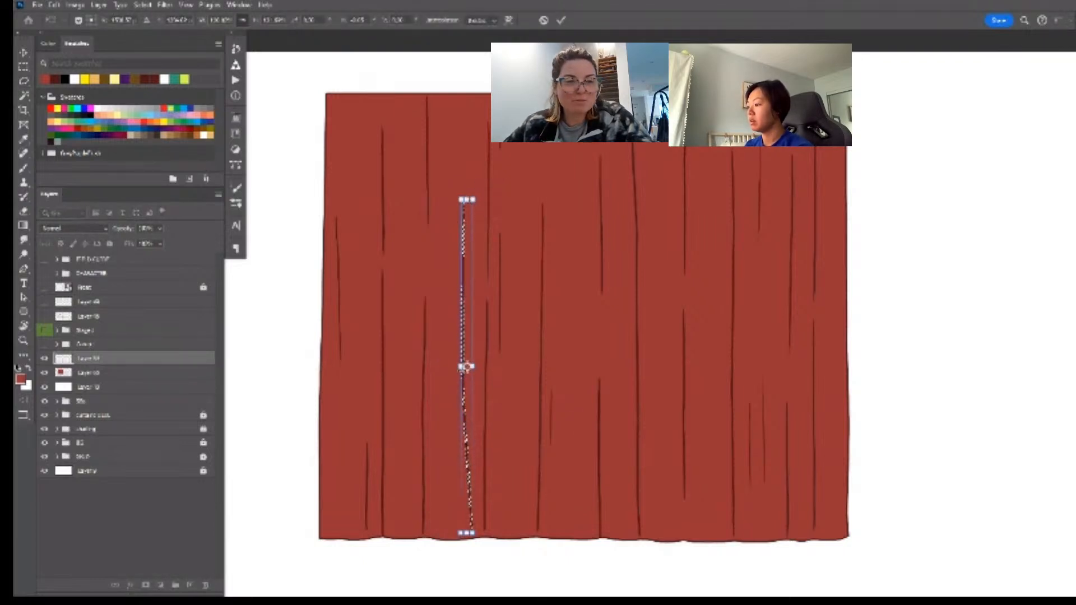
pyautogui.press('Return')
pyautogui.hotkey('ctrl', 'd')
# - Reselect the bent fold line, shift it slightly back to the left with Free Transform, and deselect
pyautogui.hotkey('ctrl', 'space')
pyautogui.moveTo(606, 441); pyautogui.dragTo(594, 437)
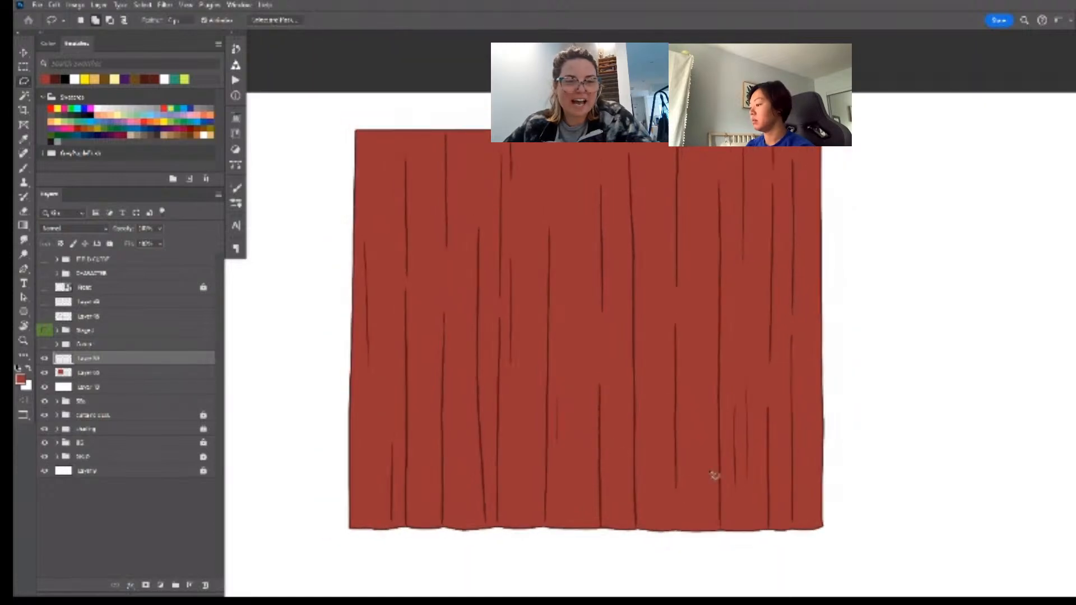
pyautogui.hotkey('ctrl', 'shift', 'd')
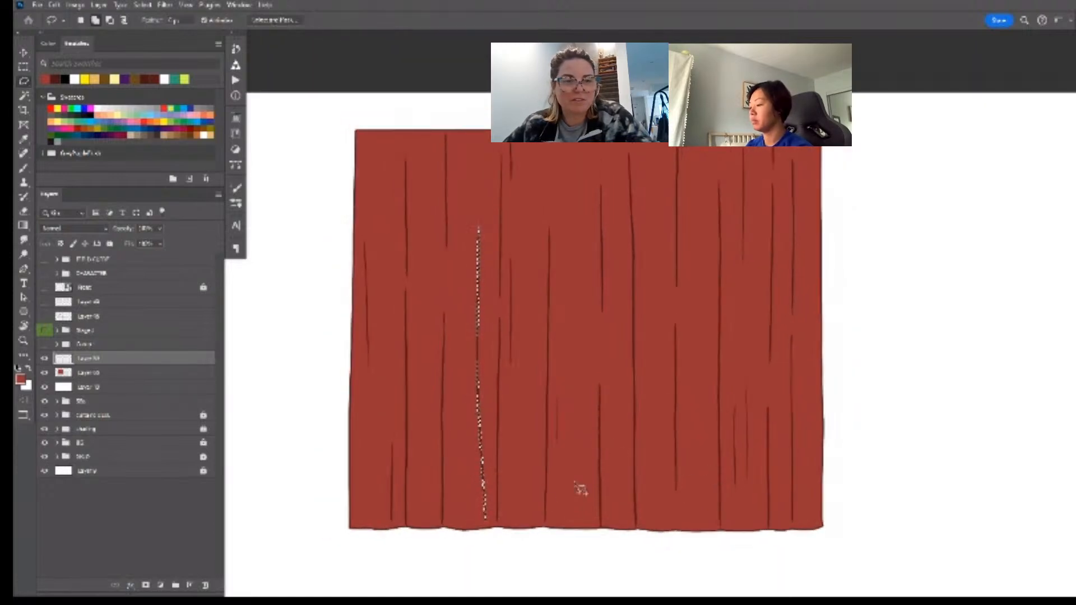
pyautogui.hotkey('ctrl', 'space')
pyautogui.moveTo(489, 500); pyautogui.dragTo(581, 469)
pyautogui.press('space')
pyautogui.hotkey('ctrl', 't')
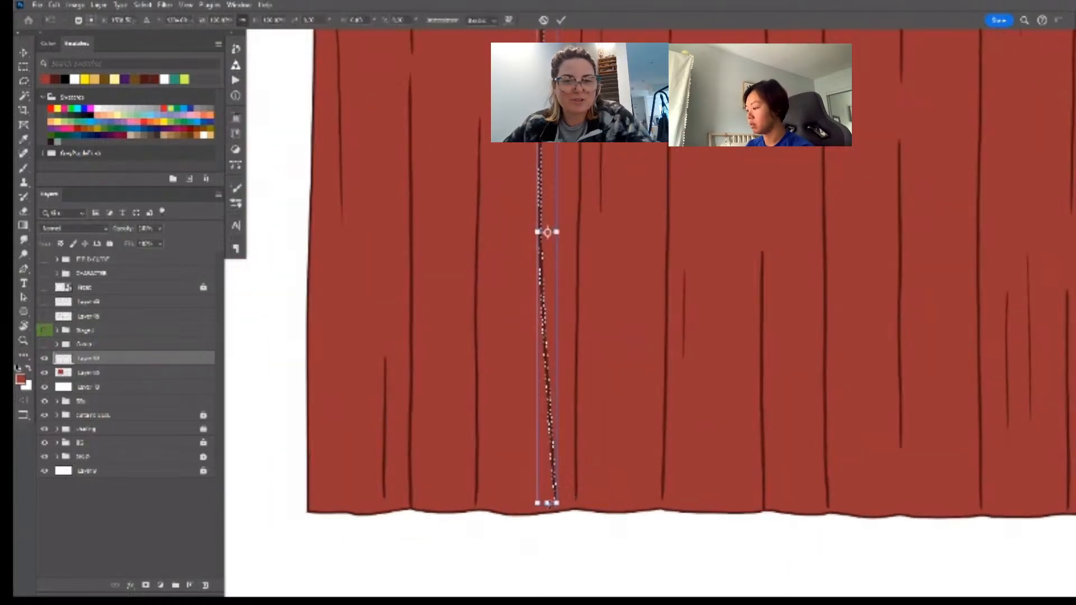
pyautogui.moveTo(550, 505); pyautogui.dragTo(547, 506)
pyautogui.press('Return')
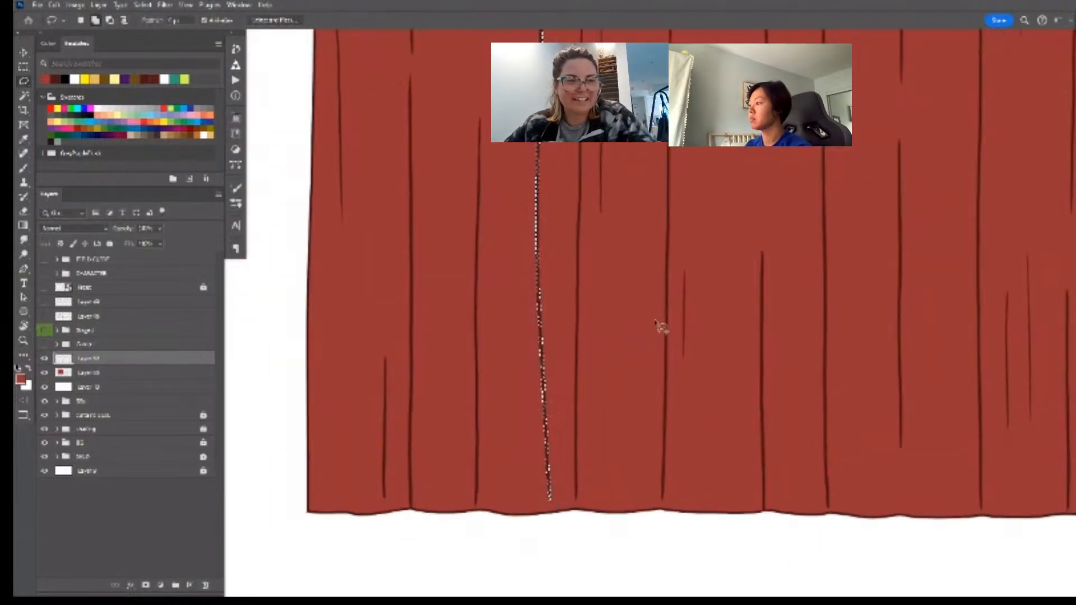
pyautogui.hotkey('ctrl', 'd')
# - Examine the balance of the adjusted fold lines across the whole curtain
pyautogui.hotkey('ctrl', 'space')
pyautogui.moveTo(662, 307); pyautogui.dragTo(586, 456)
pyautogui.press('space')
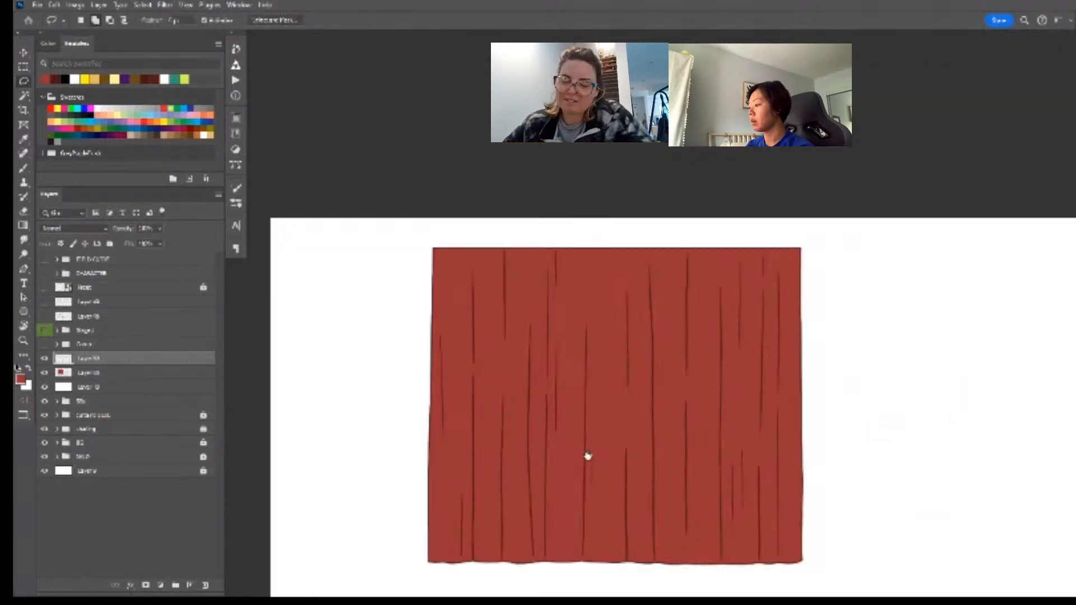
pyautogui.hotkey('ctrl', 'space')
pyautogui.click(557, 558)
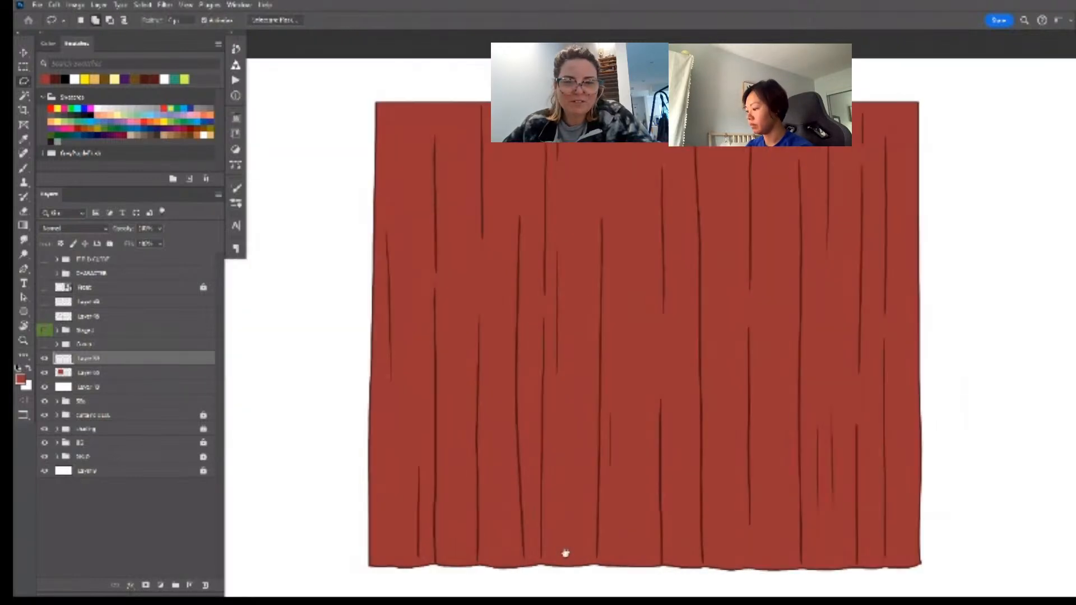
pyautogui.press('space')
pyautogui.moveTo(576, 513)
pyautogui.mouseDown()
pyautogui.moveTo(564, 516)
pyautogui.moveTo(574, 490)
pyautogui.moveTo(546, 496)
pyautogui.mouseUp()
pyautogui.hotkey('ctrl', 'space')
pyautogui.press('space')
pyautogui.moveTo(654, 470); pyautogui.dragTo(643, 416)
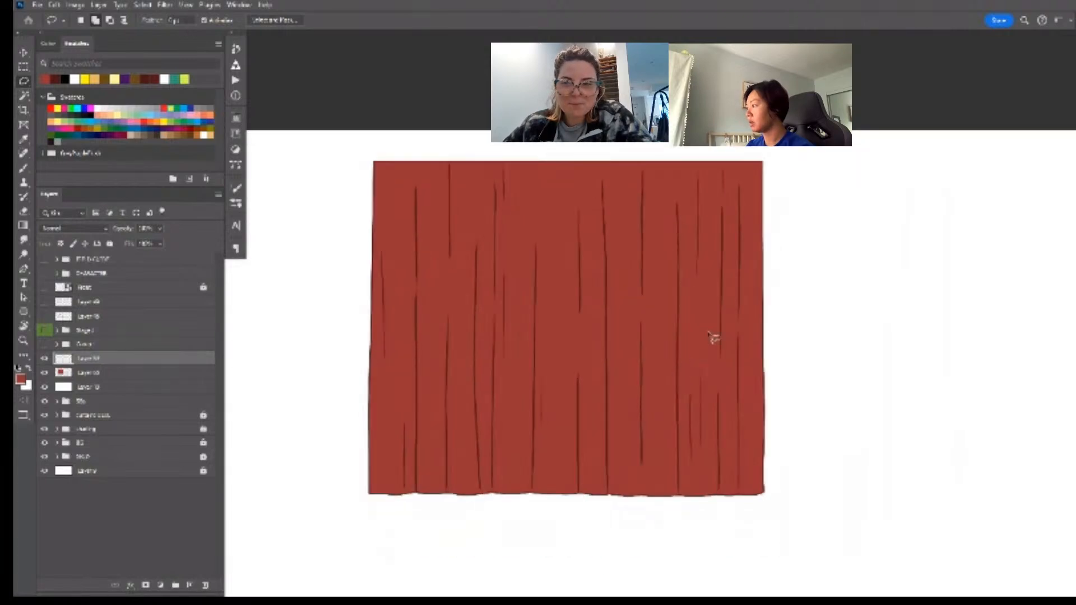
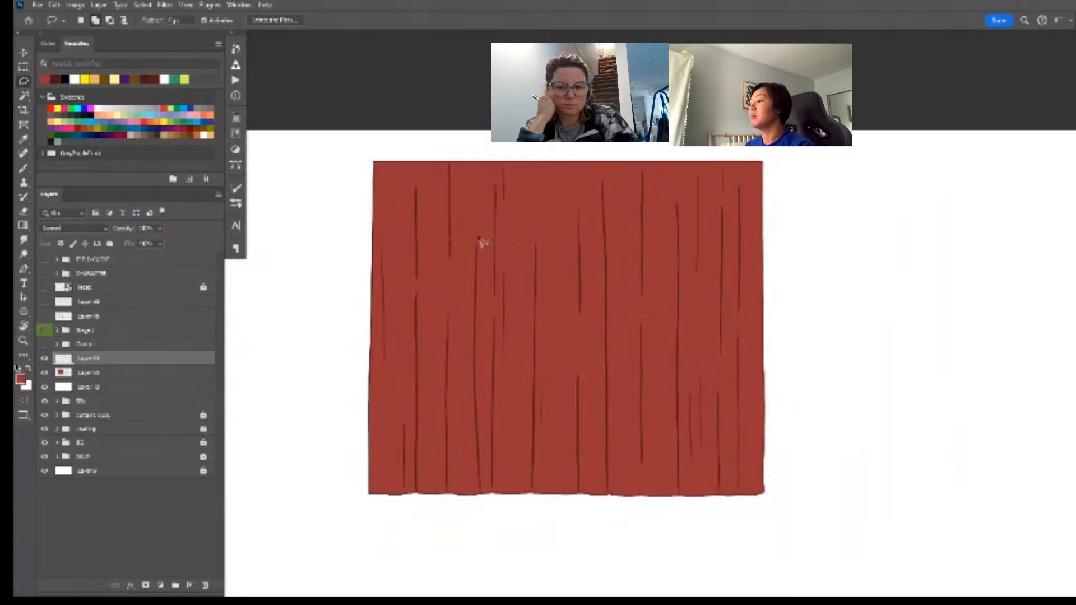
# - Lasso the bent fold line in the curtain's left half, shift it slightly right, and deselect
pyautogui.moveTo(475, 232)
pyautogui.mouseDown()
pyautogui.moveTo(472, 438)
pyautogui.moveTo(474, 480)
pyautogui.moveTo(487, 494)
pyautogui.moveTo(483, 259)
pyautogui.moveTo(484, 499)
pyautogui.mouseUp()
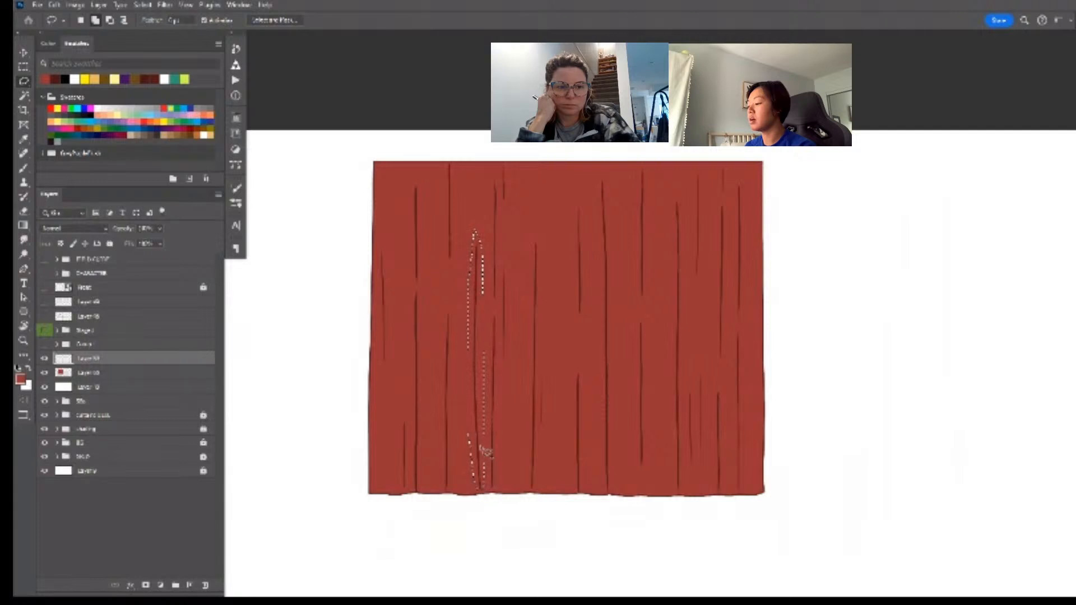
pyautogui.moveTo(480, 445); pyautogui.dragTo(483, 441)
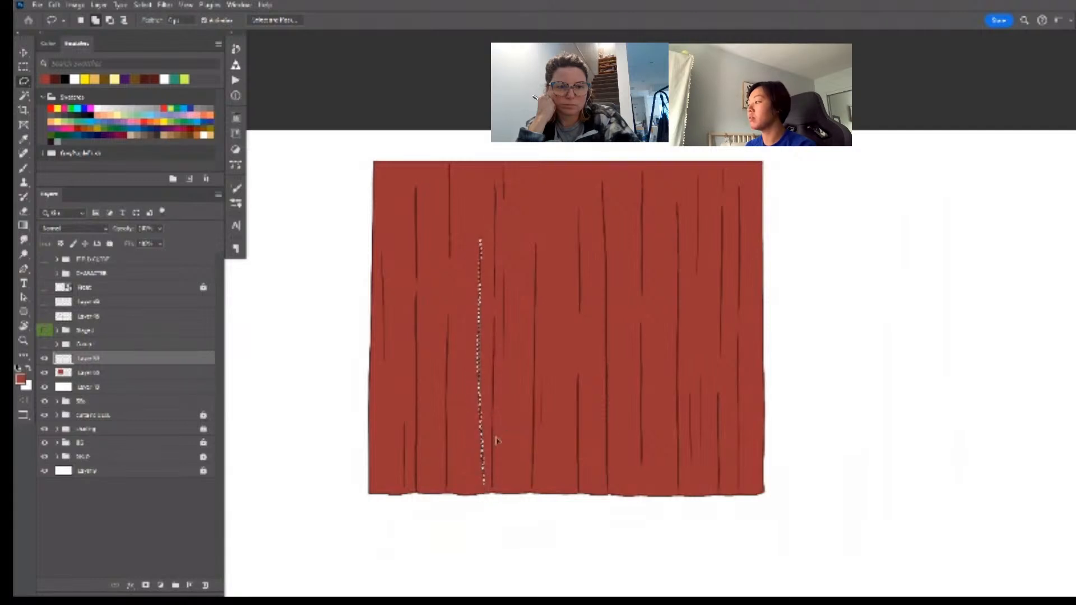
pyautogui.click(696, 424)
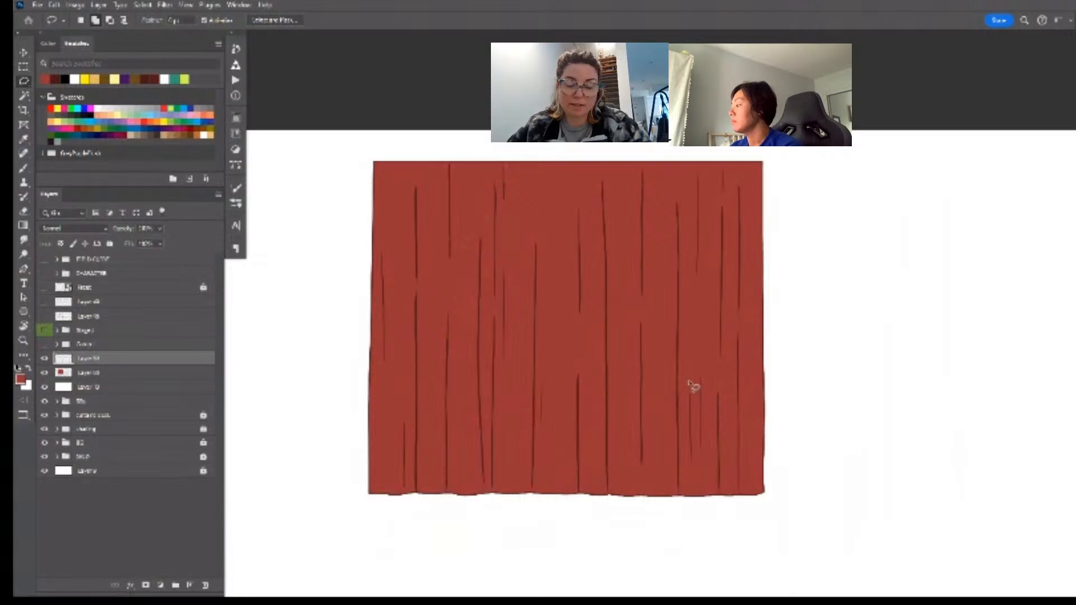
# - Lasso the short thin fold line near the hem in the curtain's right part and move it slightly down and right
pyautogui.moveTo(692, 385); pyautogui.dragTo(694, 471)
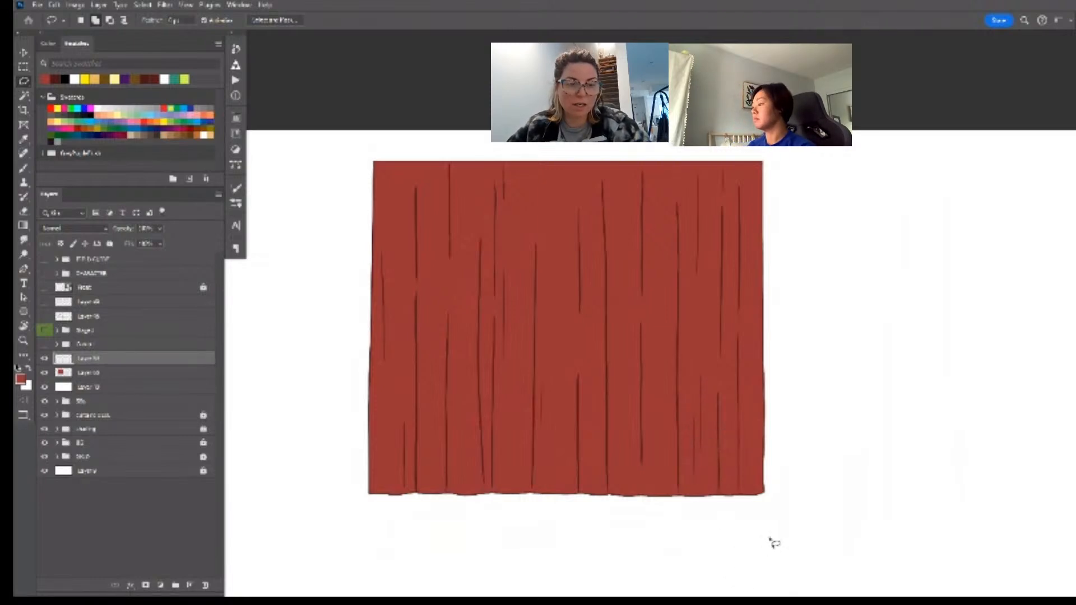
pyautogui.hotkey('ctrl', 'space')
pyautogui.moveTo(737, 407); pyautogui.dragTo(710, 438)
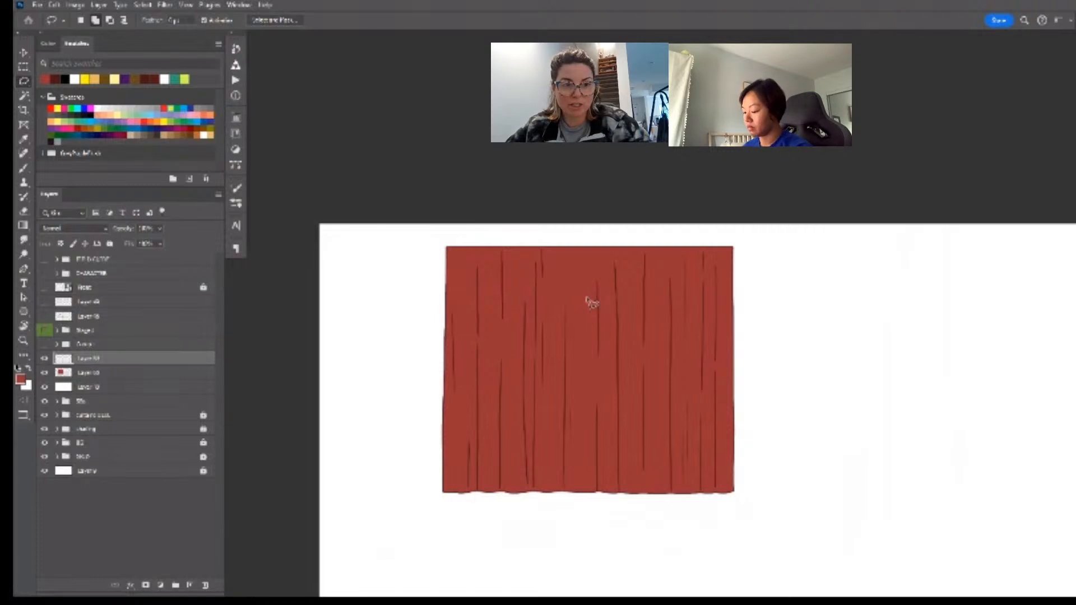
# - Lasso the bent fold line in the curtain's left half, delete it, and deselect
pyautogui.moveTo(531, 300)
pyautogui.mouseDown()
pyautogui.moveTo(531, 492)
pyautogui.moveTo(529, 324)
pyautogui.moveTo(543, 314)
pyautogui.mouseUp()
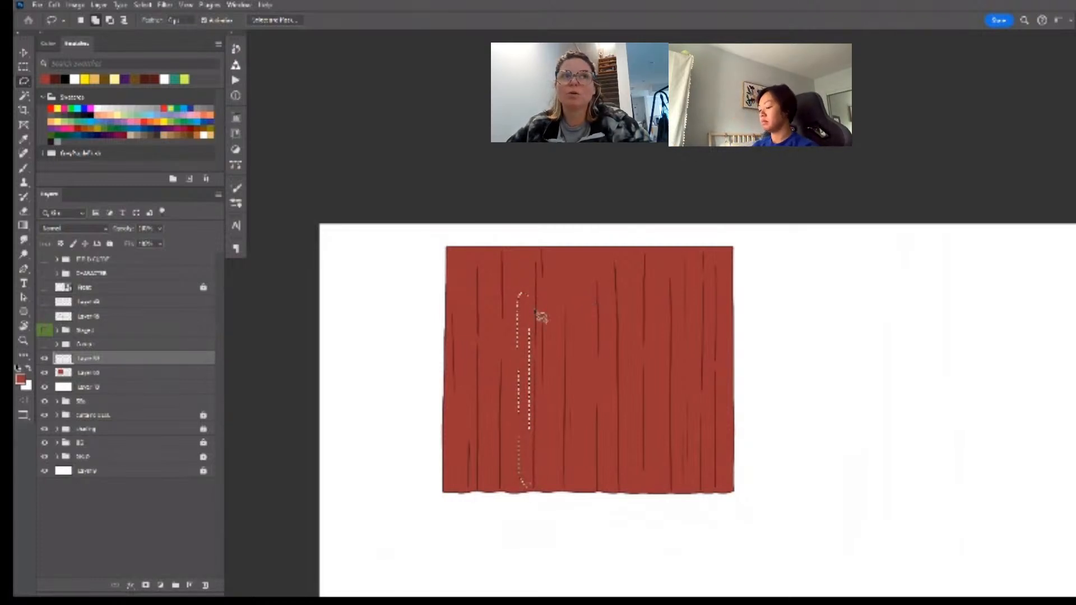
pyautogui.hotkey('ctrl', 'd')
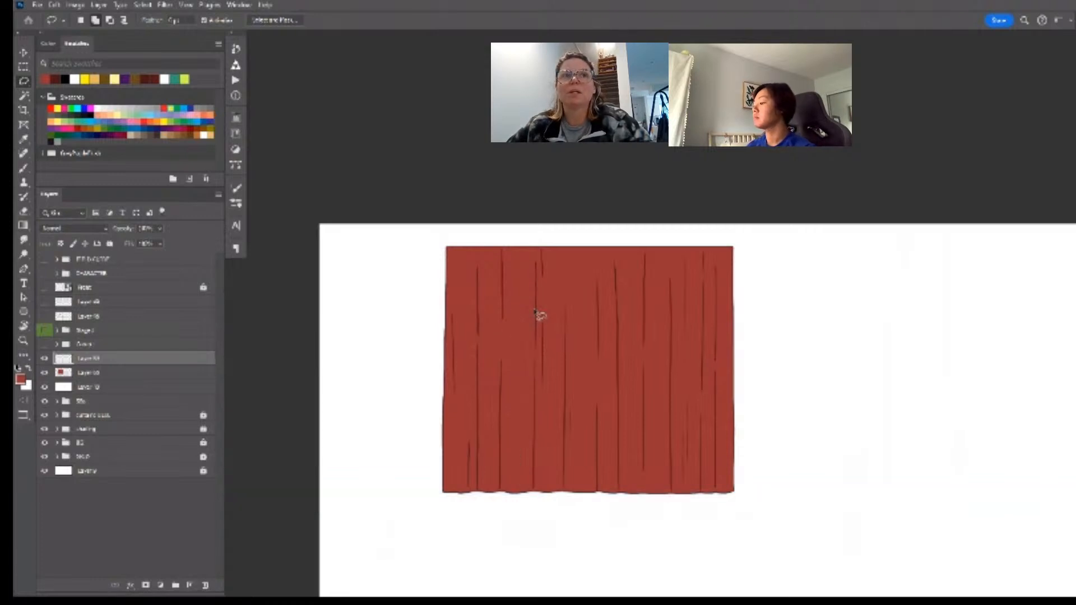
# - Lasso the lower segment of the broken fold line in the curtain's left part, stretch it down to the hem with Free Transform, and deselect
pyautogui.moveTo(514, 405)
pyautogui.mouseDown()
pyautogui.moveTo(529, 401)
pyautogui.moveTo(541, 368)
pyautogui.mouseUp()
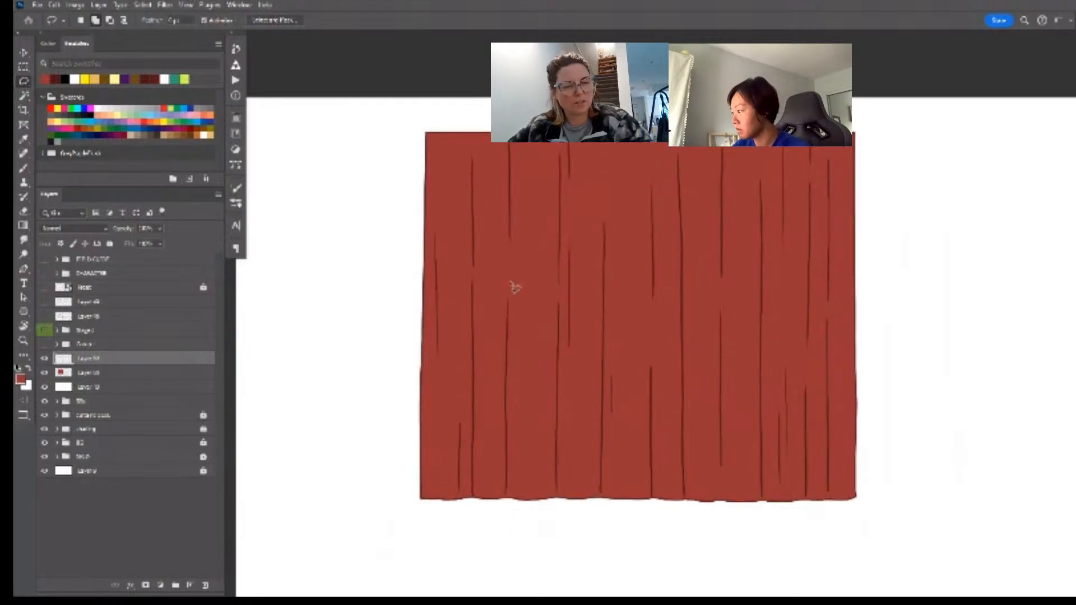
pyautogui.moveTo(508, 278)
pyautogui.mouseDown()
pyautogui.moveTo(495, 473)
pyautogui.moveTo(502, 495)
pyautogui.moveTo(519, 337)
pyautogui.moveTo(508, 279)
pyautogui.mouseUp()
pyautogui.moveTo(535, 420)
pyautogui.mouseDown()
pyautogui.moveTo(548, 427)
pyautogui.moveTo(548, 416)
pyautogui.mouseUp()
pyautogui.hotkey('ctrl', 't')
pyautogui.press('Escape')
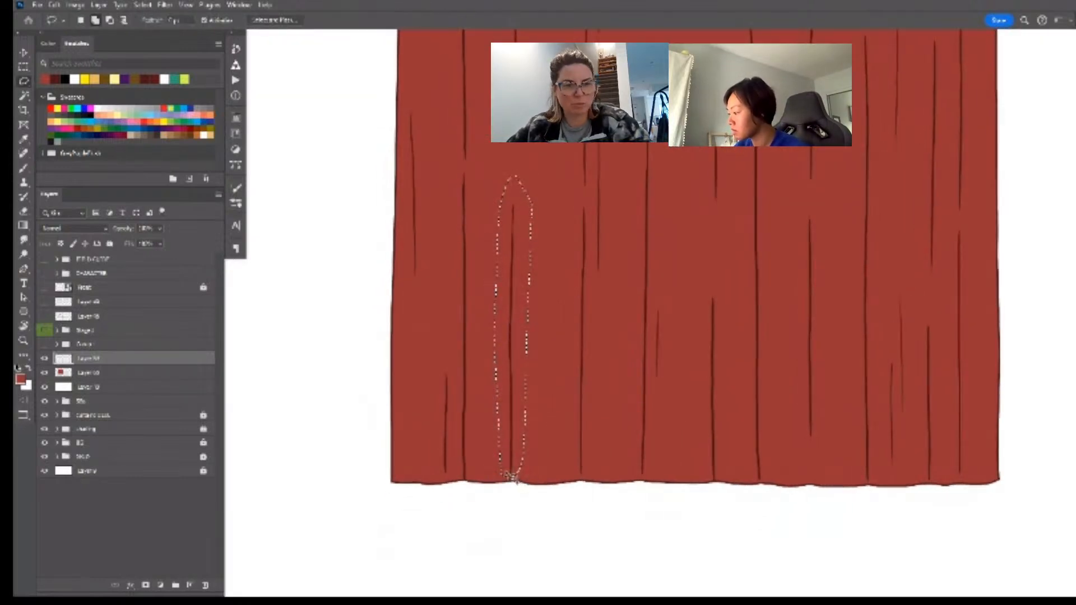
pyautogui.hotkey('ctrl', 't')
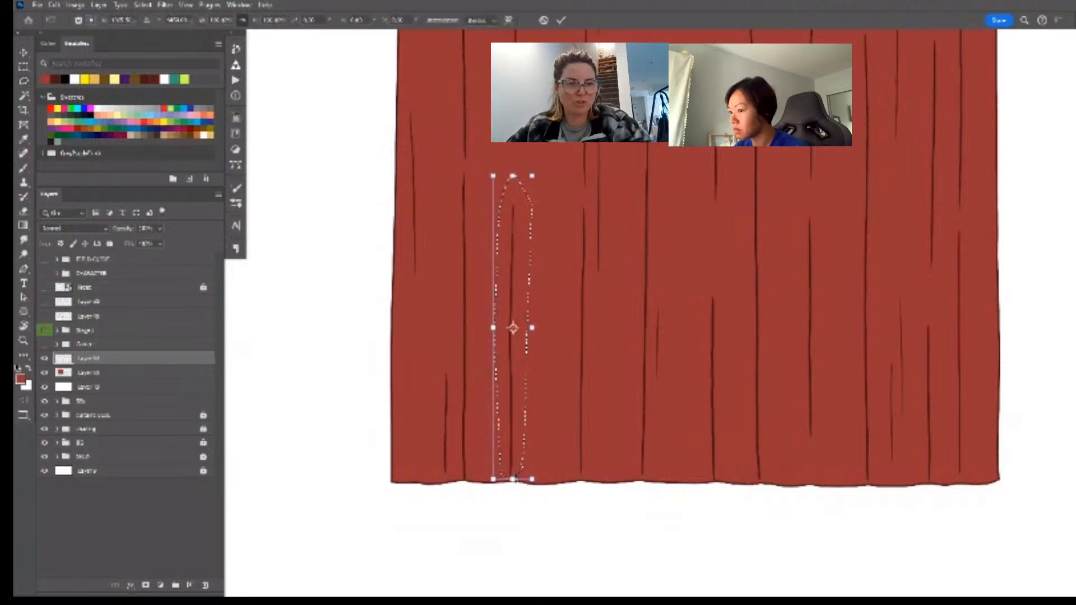
pyautogui.moveTo(514, 480); pyautogui.dragTo(551, 465)
pyautogui.press('Return')
pyautogui.hotkey('ctrl', 'd')
pyautogui.press('z')
pyautogui.press('l')
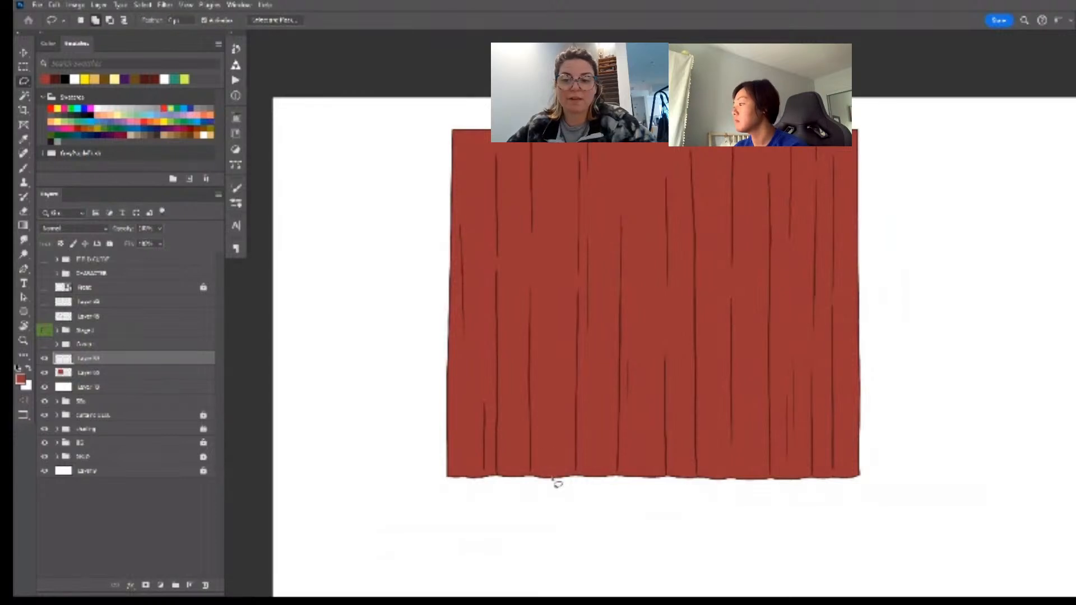
# - Sample the dark fold-line colour for the Brush from the long fold line just right of centre
pyautogui.press('space')
pyautogui.moveTo(610, 431); pyautogui.dragTo(517, 459)
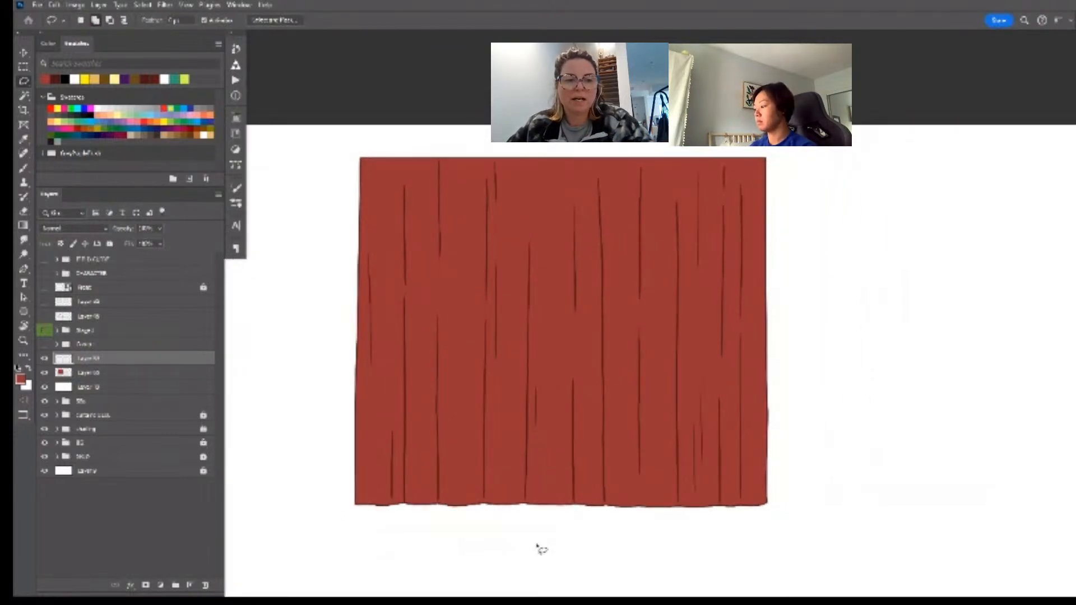
pyautogui.press('b')
pyautogui.scroll(2, 624, 488)
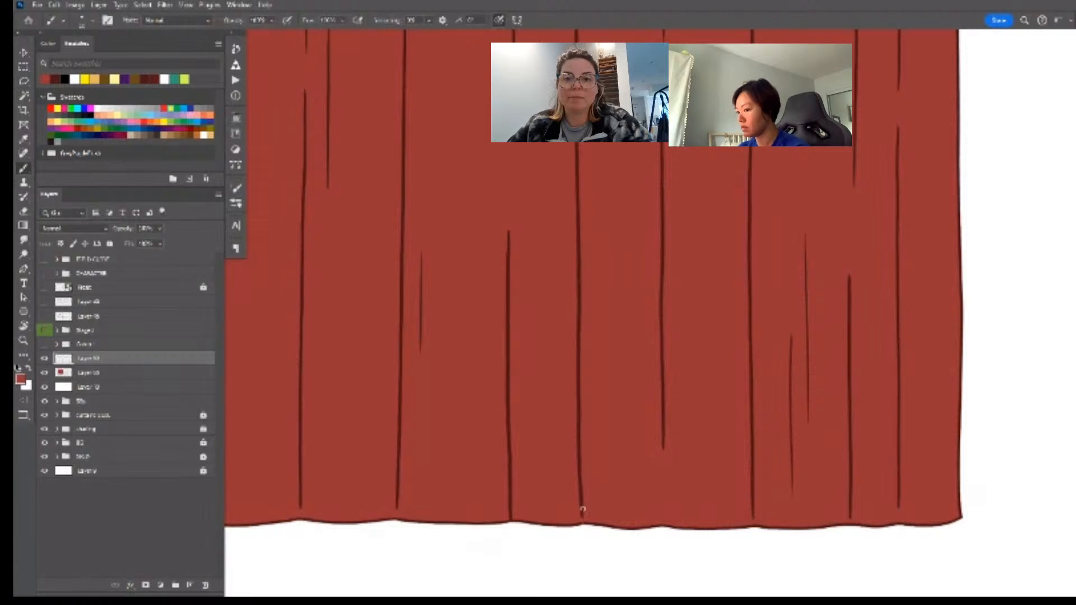
pyautogui.keyDown('alt'); pyautogui.click(581, 505); pyautogui.keyUp('alt')
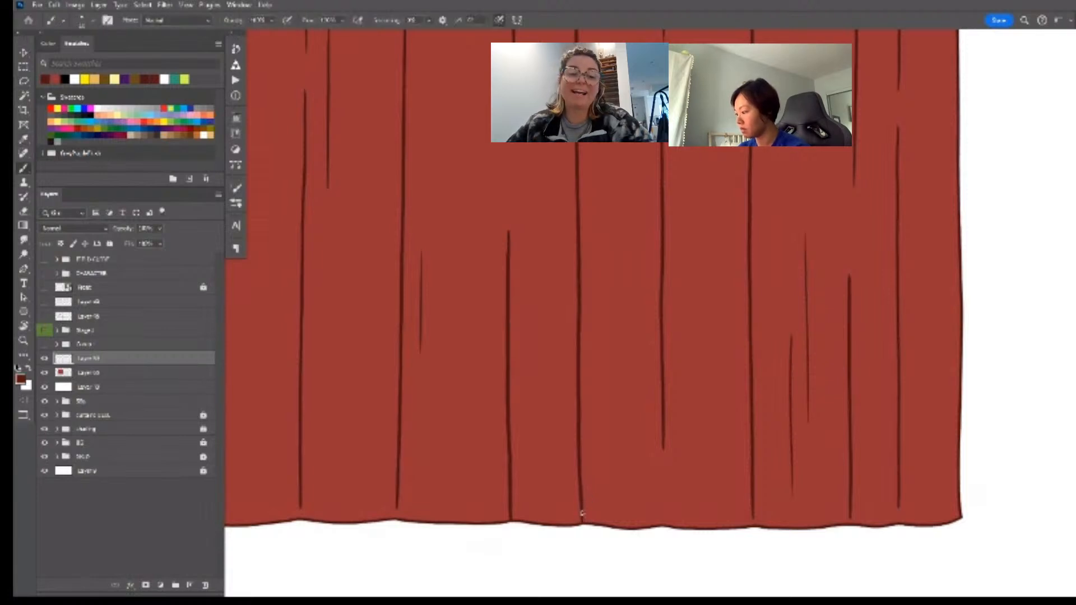
# - Lasso the lower end of the long fold line just right of centre, pull it slightly above the hem with Free Transform, and deselect
pyautogui.hotkey('ctrl', 'space')
pyautogui.moveTo(845, 469)
pyautogui.mouseDown()
pyautogui.moveTo(839, 480)
pyautogui.moveTo(836, 461)
pyautogui.mouseUp()
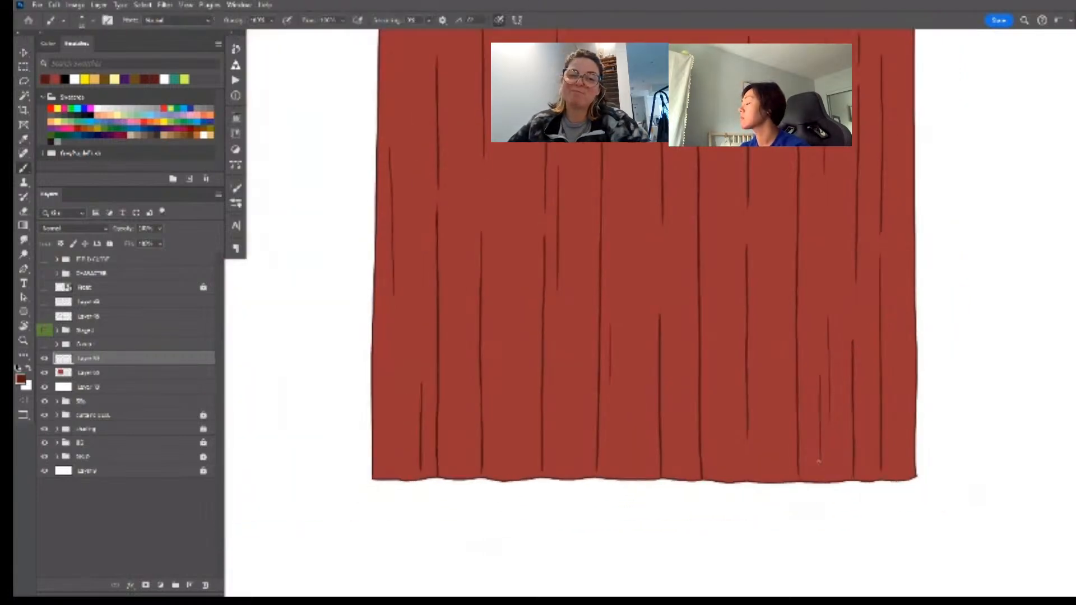
pyautogui.hotkey('ctrl', 'space')
pyautogui.moveTo(744, 460); pyautogui.dragTo(747, 463)
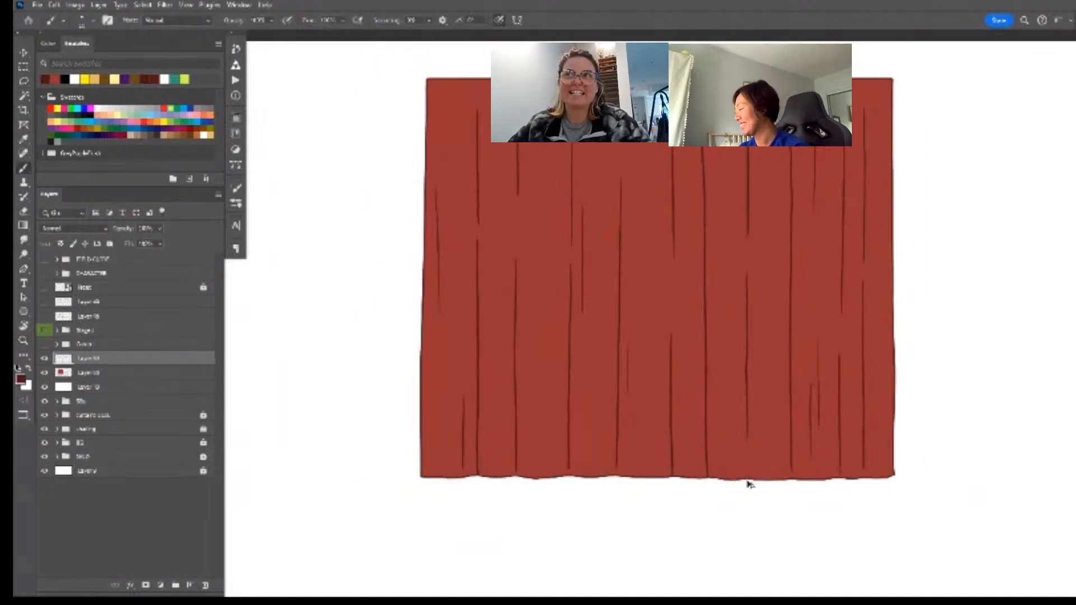
pyautogui.hotkey('ctrl', 'space')
pyautogui.moveTo(683, 487); pyautogui.dragTo(719, 471)
pyautogui.press('space')
pyautogui.moveTo(769, 432); pyautogui.dragTo(622, 475)
pyautogui.press('l')
pyautogui.moveTo(619, 406)
pyautogui.mouseDown()
pyautogui.moveTo(578, 477)
pyautogui.moveTo(630, 470)
pyautogui.moveTo(618, 409)
pyautogui.mouseUp()
pyautogui.hotkey('ctrl', 't')
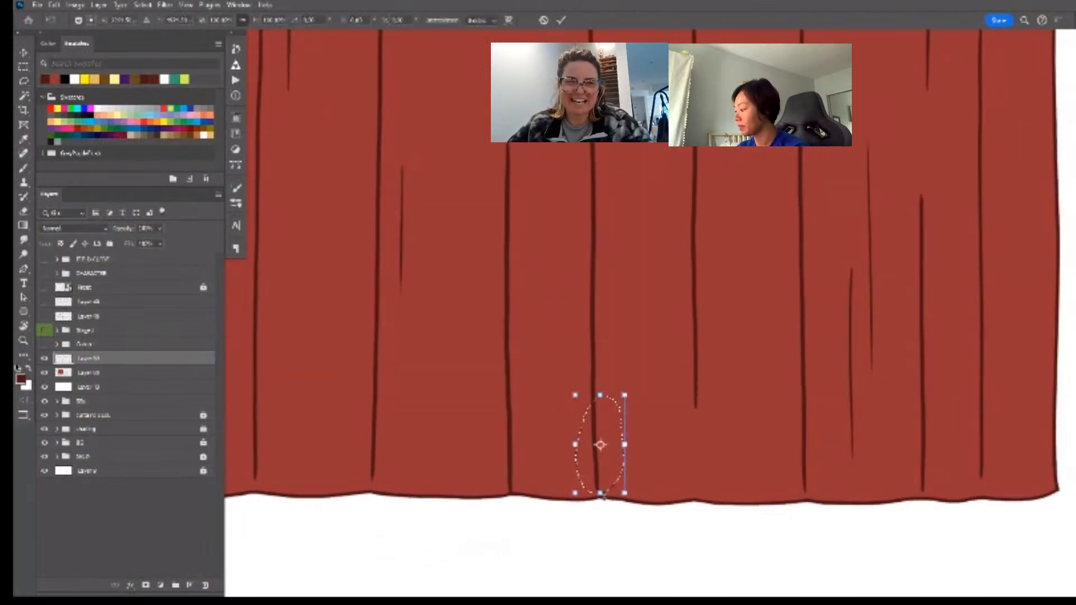
pyautogui.press('Return')
pyautogui.hotkey('ctrl', 'd')
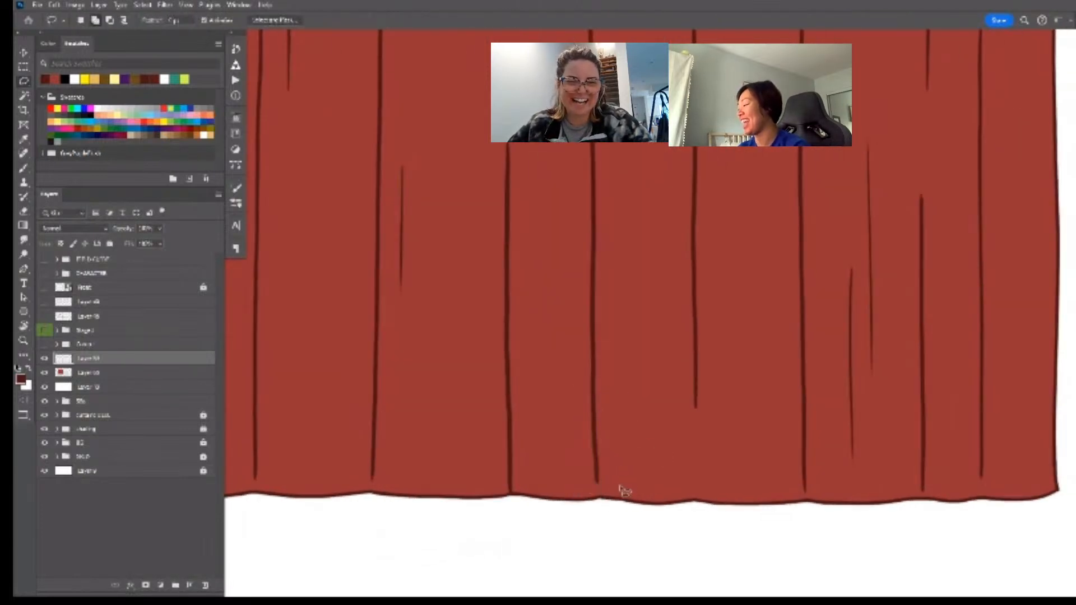
# - Extend the fold line just left of the curtain's centre down to the hem with the Brush
pyautogui.press('z')
pyautogui.click(615, 484)
pyautogui.press('e')
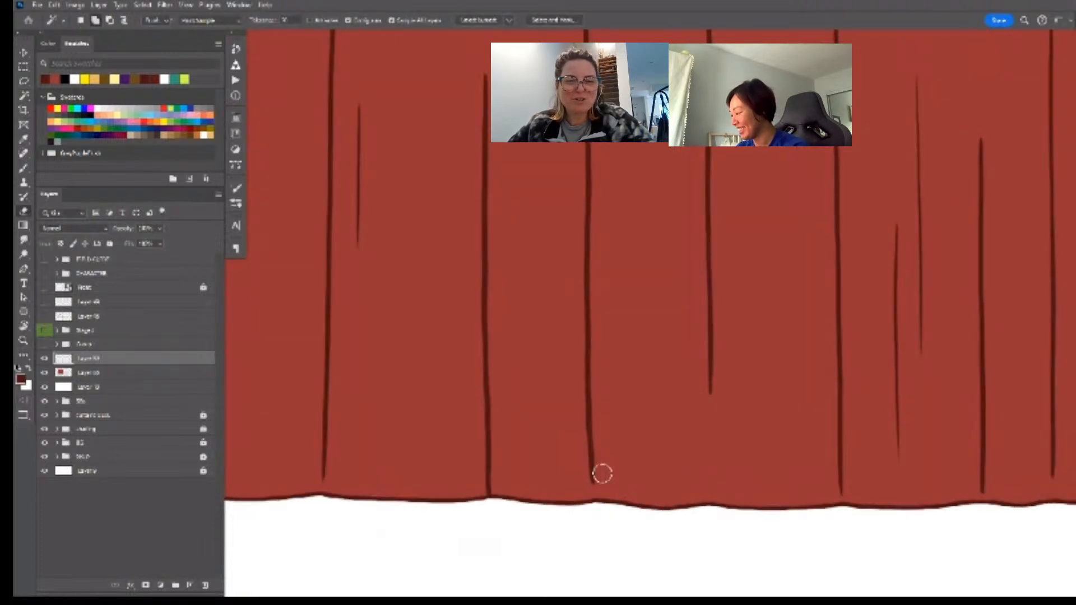
pyautogui.press('z')
pyautogui.moveTo(639, 455); pyautogui.dragTo(627, 456)
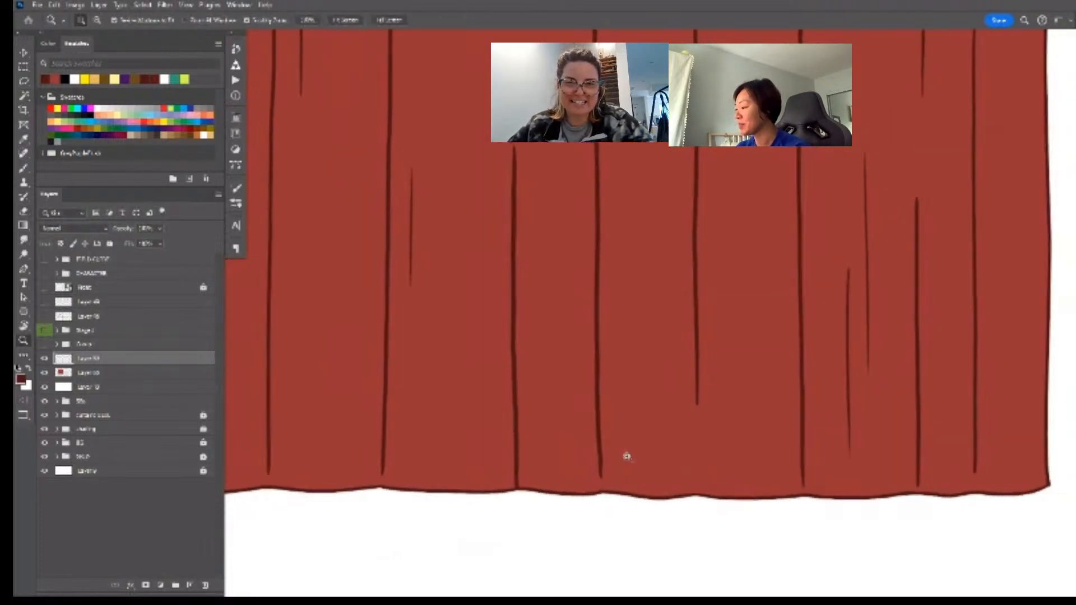
pyautogui.press('b')
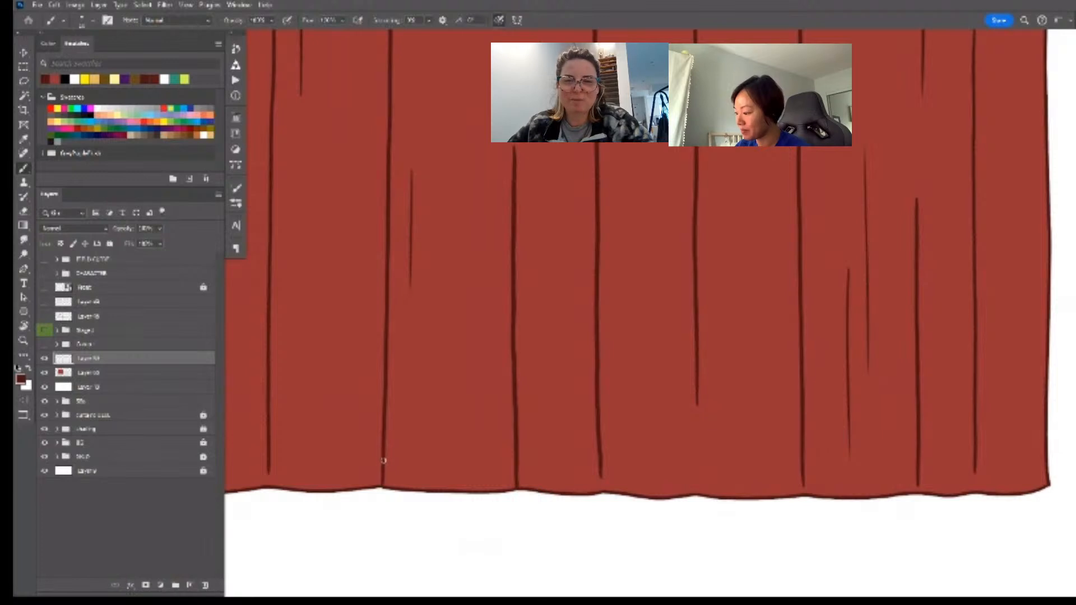
pyautogui.moveTo(382, 477); pyautogui.dragTo(382, 487)
pyautogui.press('z')
pyautogui.press('b')
pyautogui.press('e')
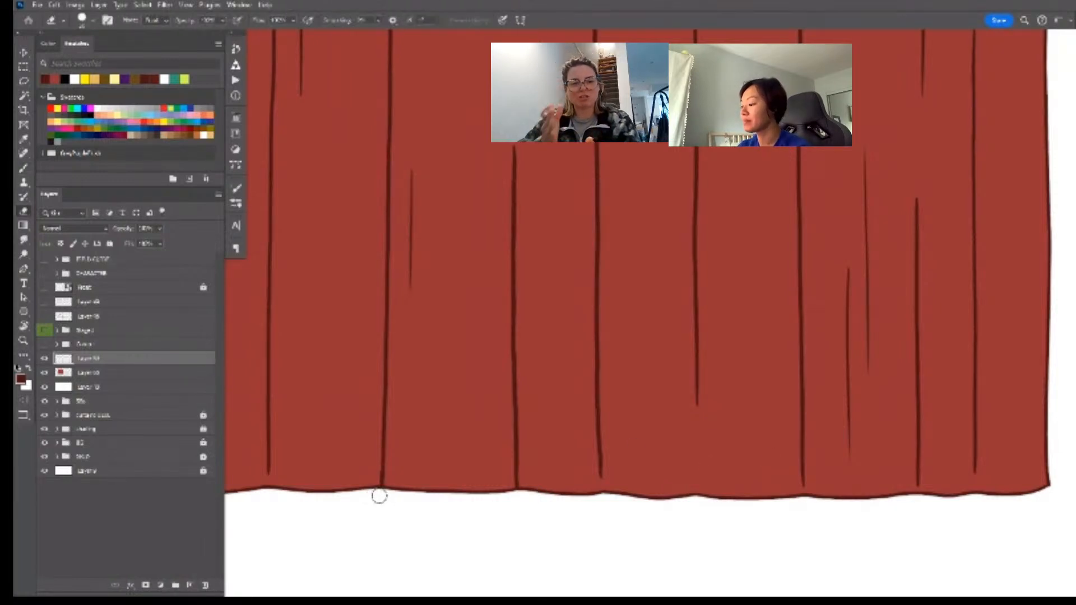
# - Examine the fold-line ends along the hem and the spacing of the folds across the whole curtain
pyautogui.press('z')
pyautogui.moveTo(442, 516); pyautogui.dragTo(418, 516)
pyautogui.press('e')
pyautogui.moveTo(459, 513); pyautogui.dragTo(619, 461)
pyautogui.press('z')
pyautogui.moveTo(590, 470); pyautogui.dragTo(567, 471)
pyautogui.press('e')
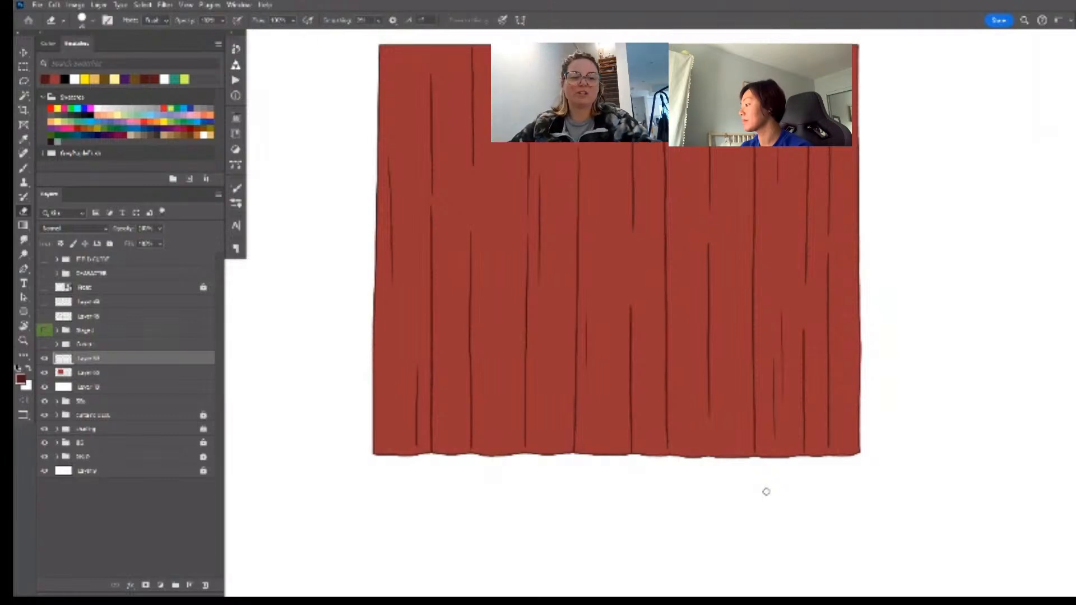
pyautogui.press('z')
pyautogui.moveTo(764, 490); pyautogui.dragTo(760, 491)
pyautogui.press('e')
pyautogui.moveTo(760, 490)
pyautogui.mouseDown()
pyautogui.moveTo(661, 497)
pyautogui.moveTo(673, 496)
pyautogui.mouseUp()
pyautogui.press('z')
pyautogui.press('e')
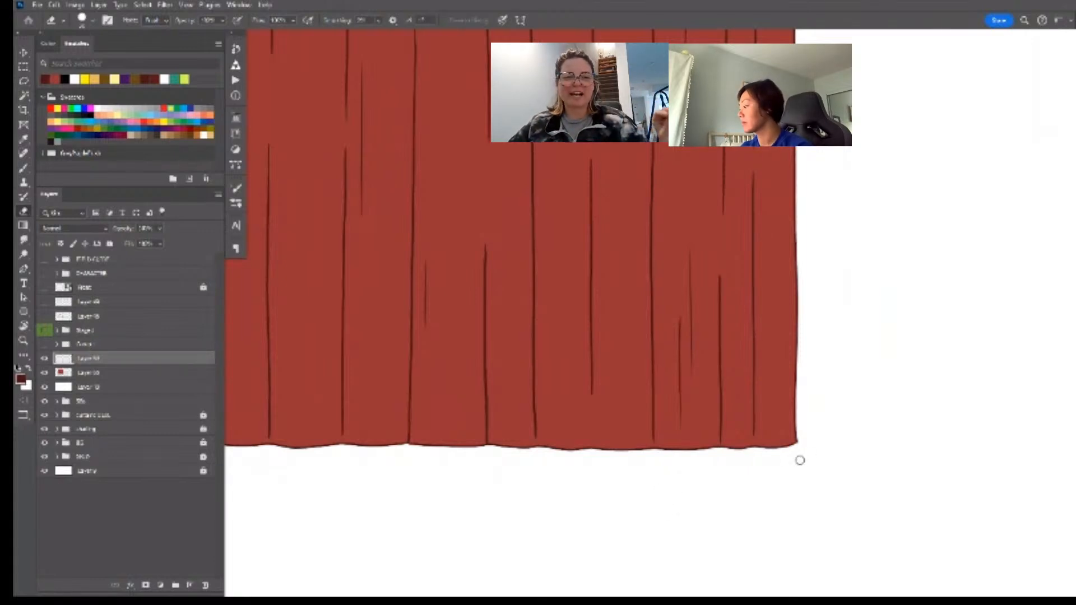
pyautogui.press('z')
pyautogui.moveTo(800, 461); pyautogui.dragTo(757, 473)
pyautogui.press('e')
pyautogui.moveTo(756, 473); pyautogui.dragTo(663, 490)
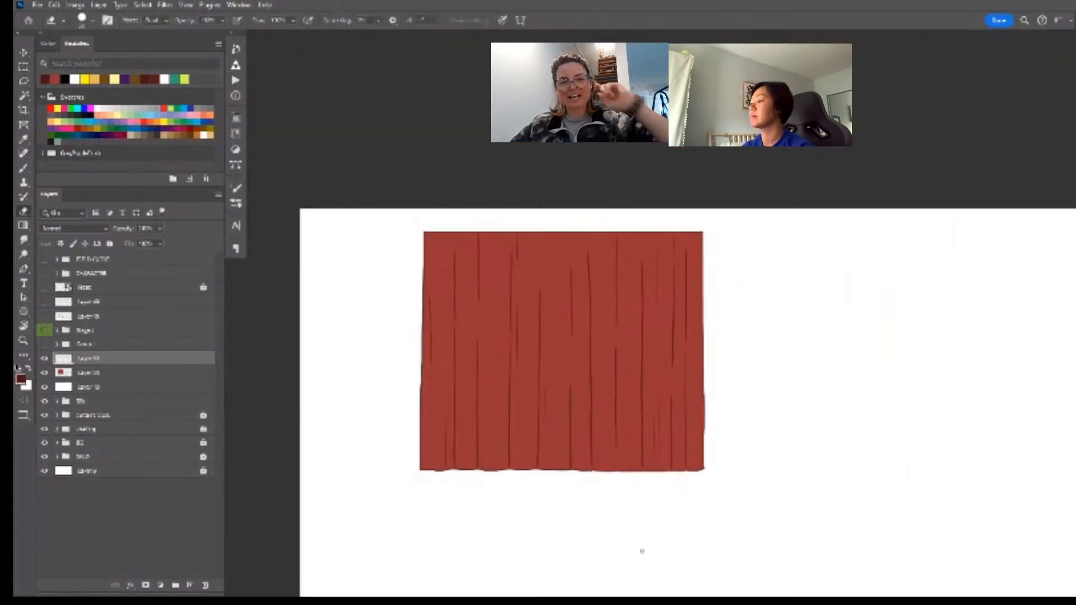
# - Select both the curtain's line layer and its colour layer, check their bounds with Free Transform, and show the guides
pyautogui.keyDown('shift'); pyautogui.click(109, 371); pyautogui.keyUp('shift')
pyautogui.hotkey('ctrl', 't')
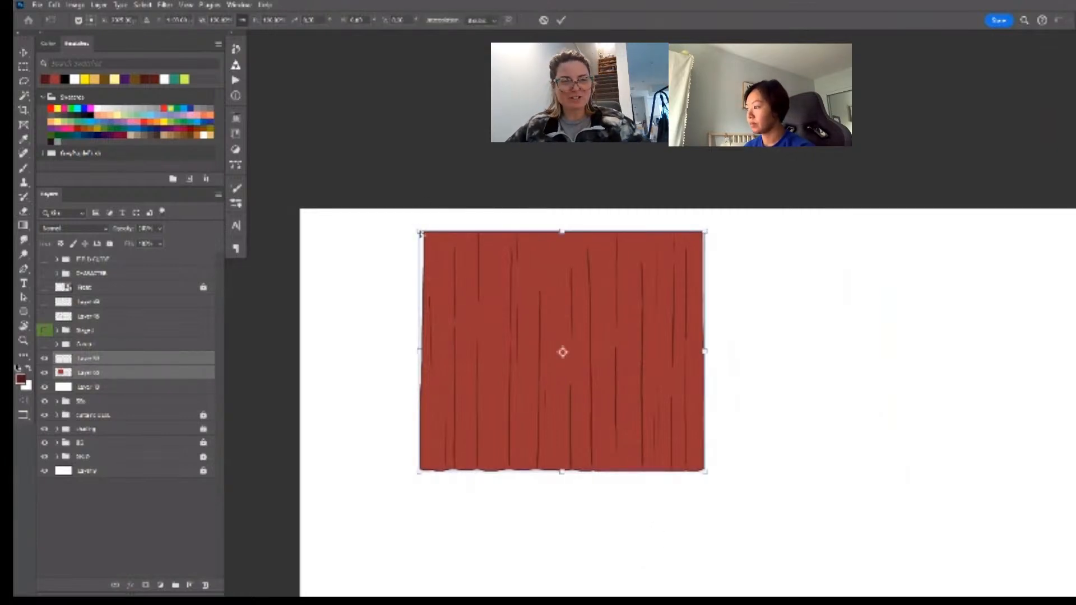
pyautogui.press('Return')
pyautogui.hotkey('ctrl', ';')
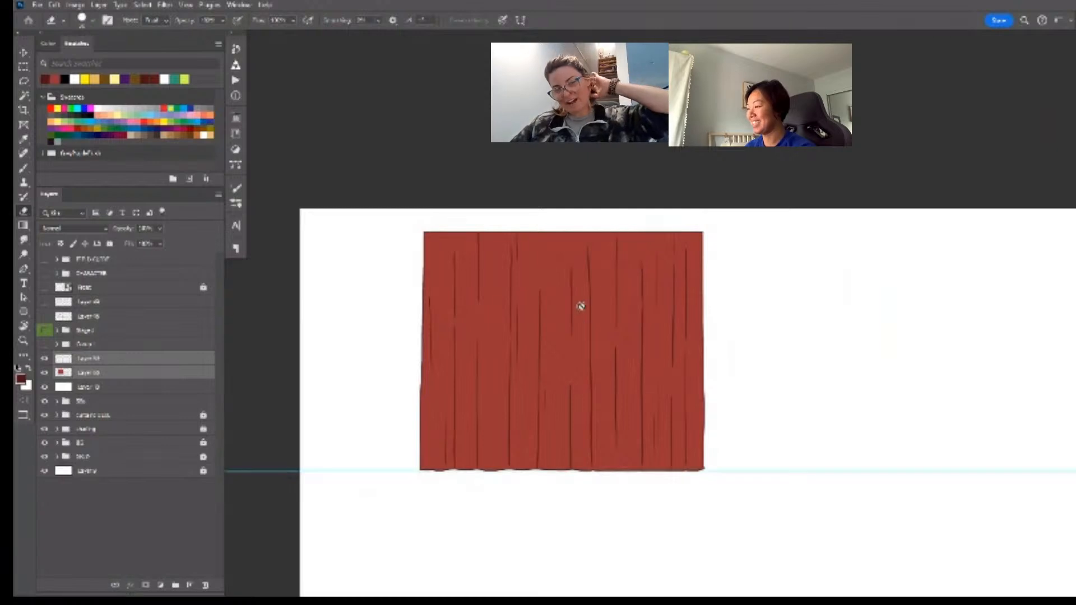
# - Return to the standard screen mode, show the rulers, and place a vertical guide at the curtain's lower-left corner
pyautogui.hotkey('ctrl', 'r')
pyautogui.moveTo(343, 375); pyautogui.dragTo(501, 419)
pyautogui.hotkey('ctrl', 'r')
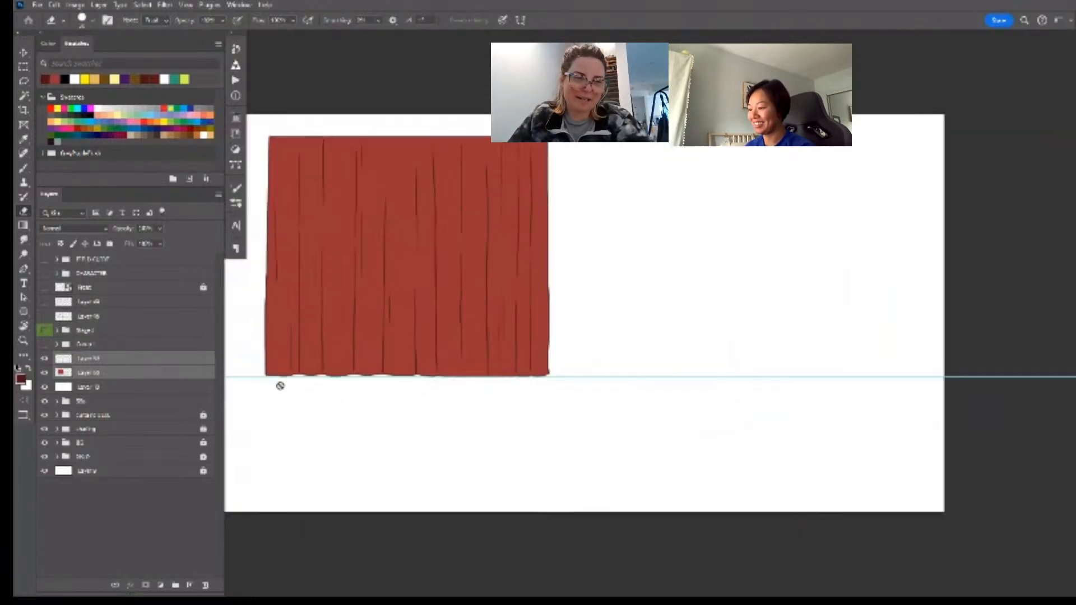
pyautogui.press('f')
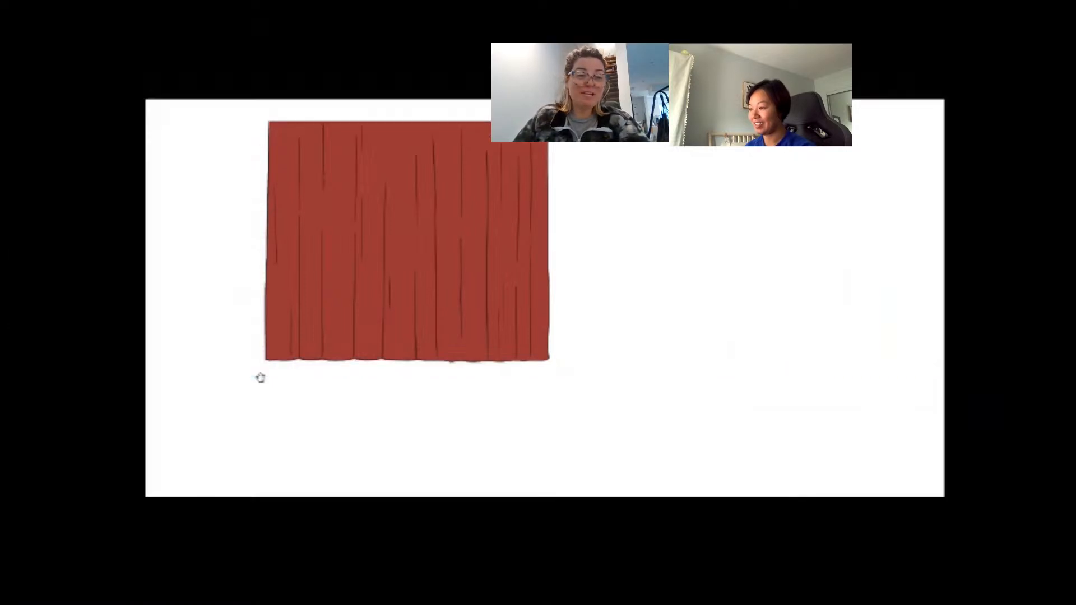
pyautogui.press('f')
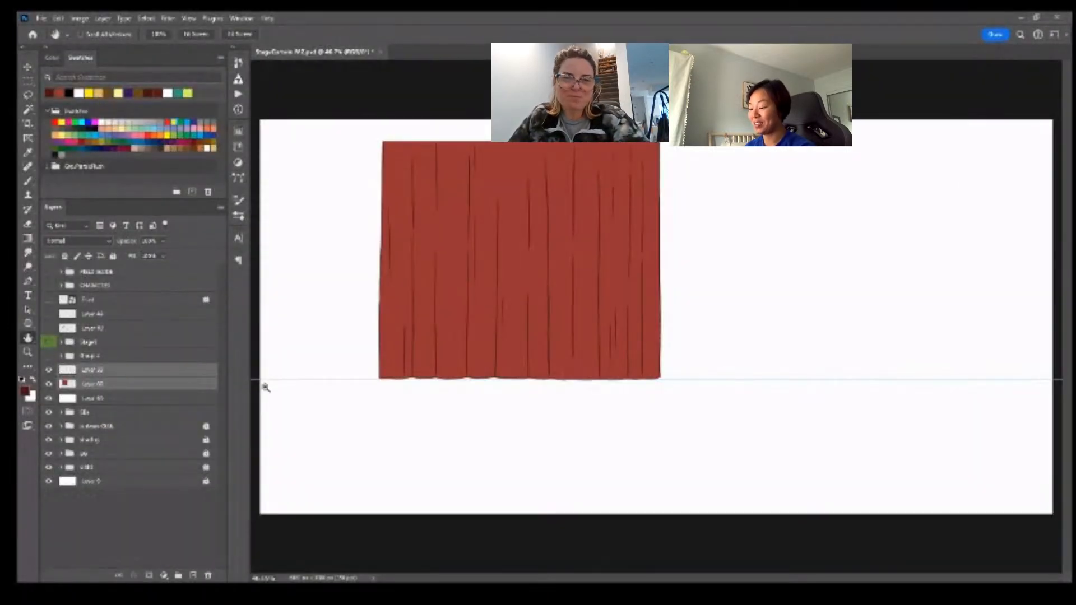
pyautogui.hotkey('ctrl', 'r')
pyautogui.moveTo(258, 360); pyautogui.dragTo(381, 366)
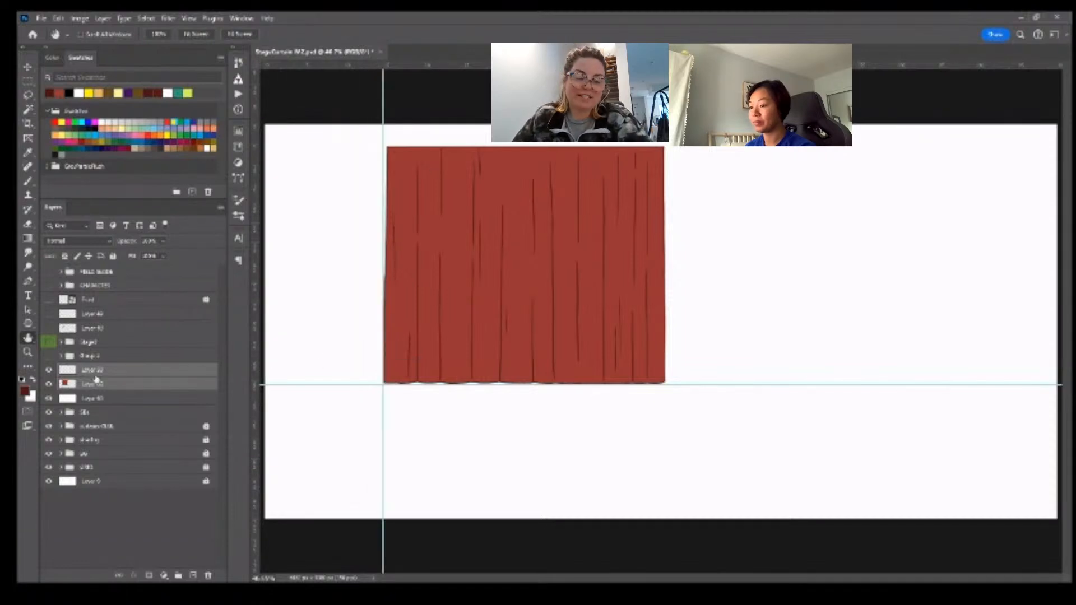
# - Distort the curtain's upper-left corner slightly outward to the vertical guide with Free Transform and apply it
pyautogui.hotkey('ctrl', 't')
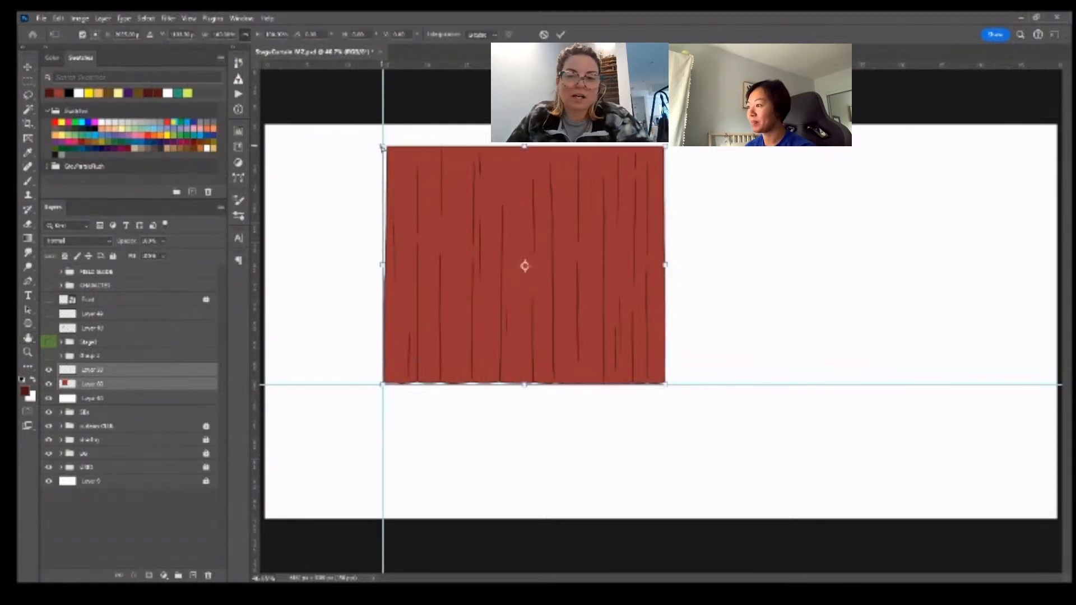
pyautogui.moveTo(381, 148); pyautogui.dragTo(380, 147)
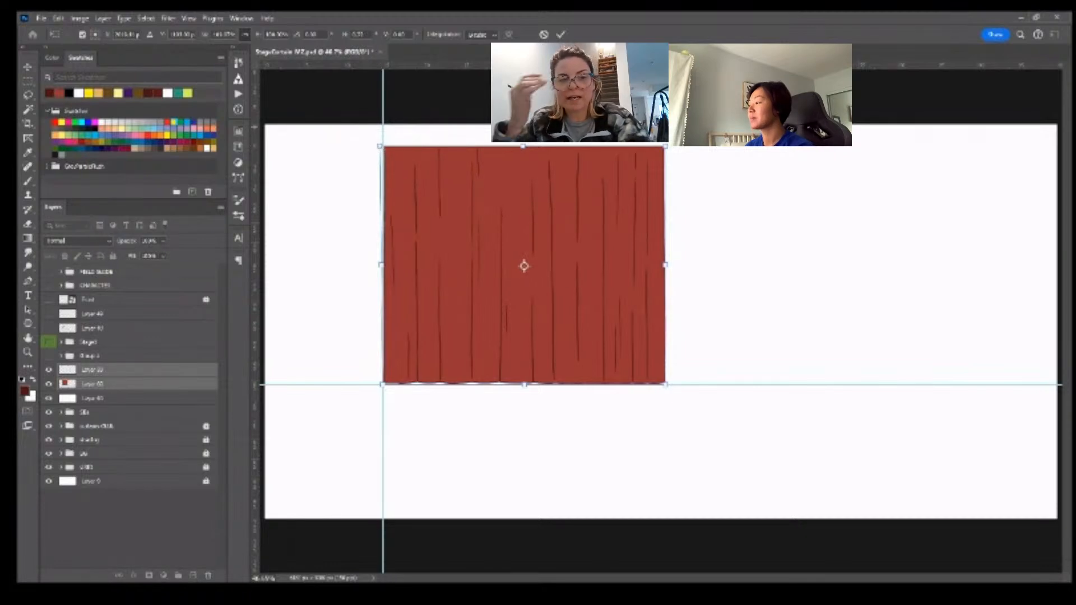
pyautogui.press('Return')
# - Move the vertical guide to the curtain's right edge to check its straightness, and hide the guides
pyautogui.press('v')
pyautogui.moveTo(383, 370); pyautogui.dragTo(666, 371)
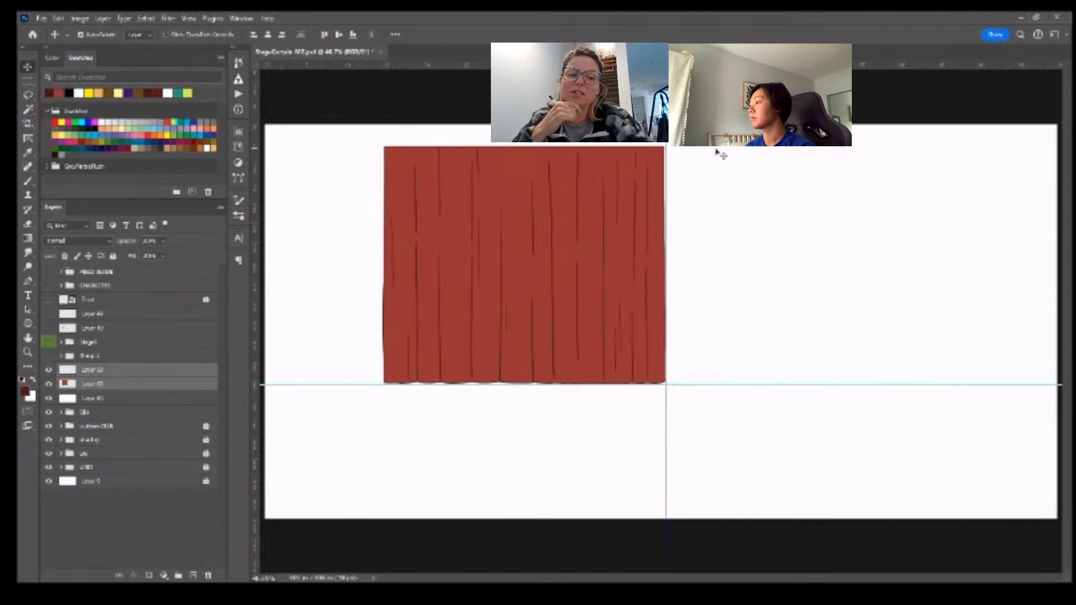
pyautogui.hotkey('ctrl', ';')
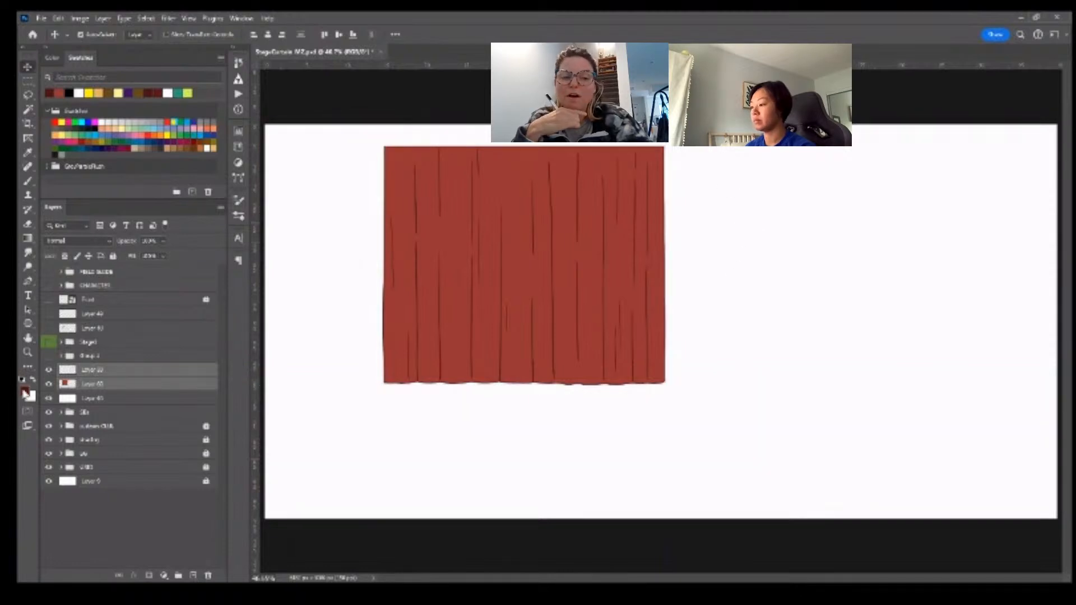
# - Group the curtain's line and colour layers, and rename the hidden group above the new group as Curtain_SL
pyautogui.hotkey('ctrl', 'g')
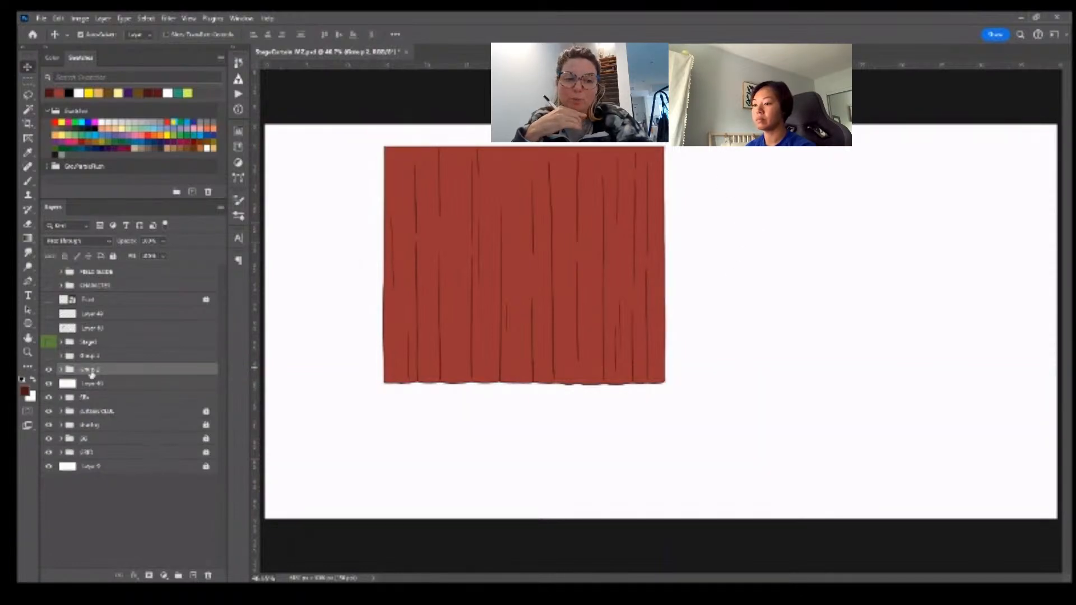
pyautogui.click(61, 342)
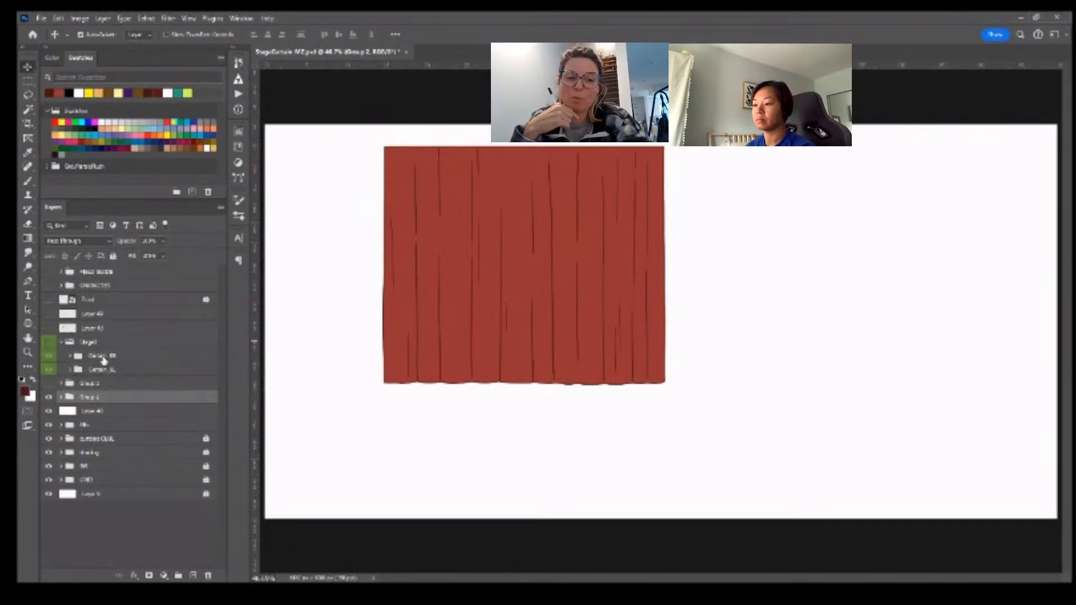
pyautogui.doubleClick(102, 355)
pyautogui.doubleClick(94, 383)
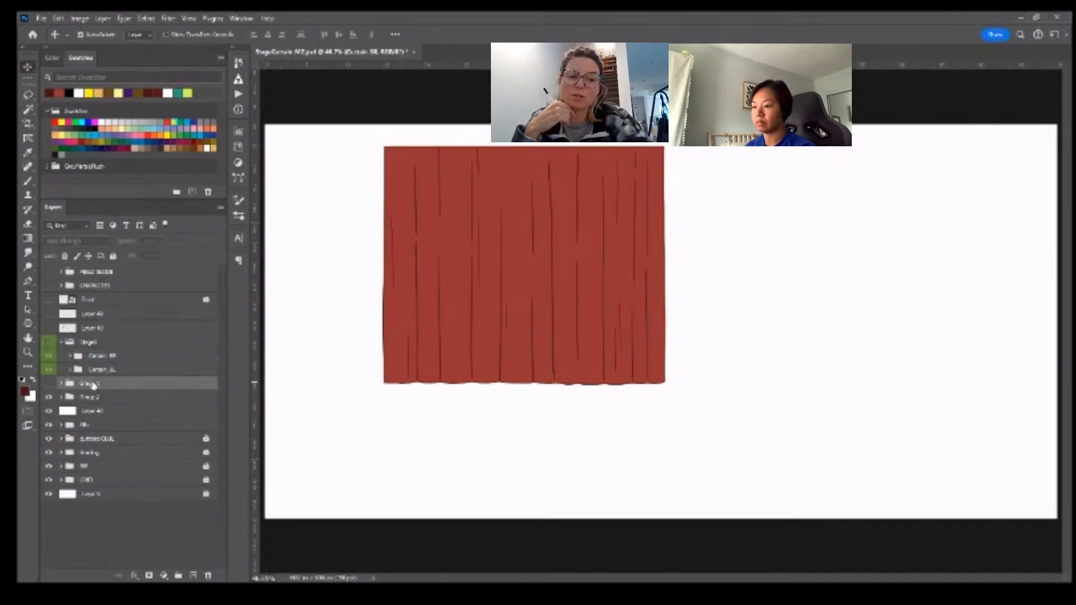
pyautogui.write('Curtain_SR')
pyautogui.press('BackSpace')
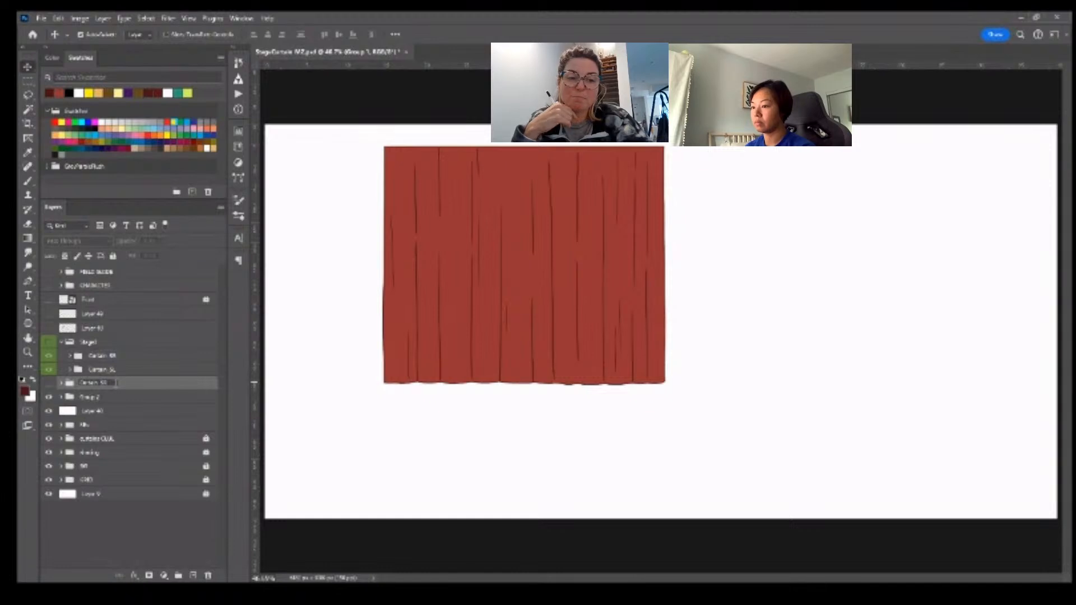
pyautogui.write('L')
pyautogui.press('Return')
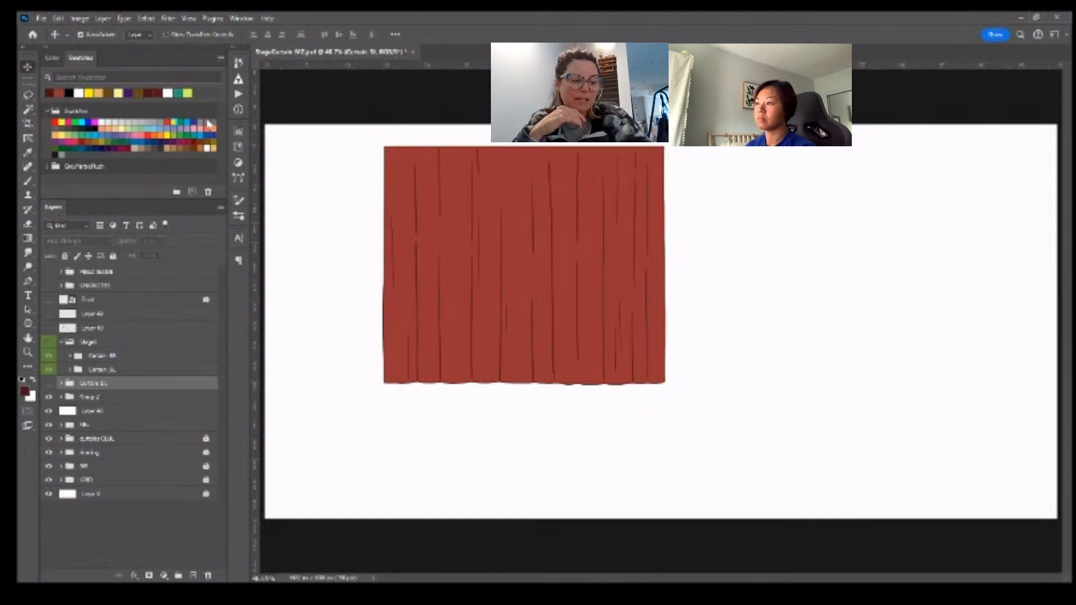
# - Try duplicating the hidden Curtain_SL group and mirroring it onto the stage's right half, and delete the copy
pyautogui.hotkey('ctrl', 'j')
pyautogui.hotkey('ctrl', 't')
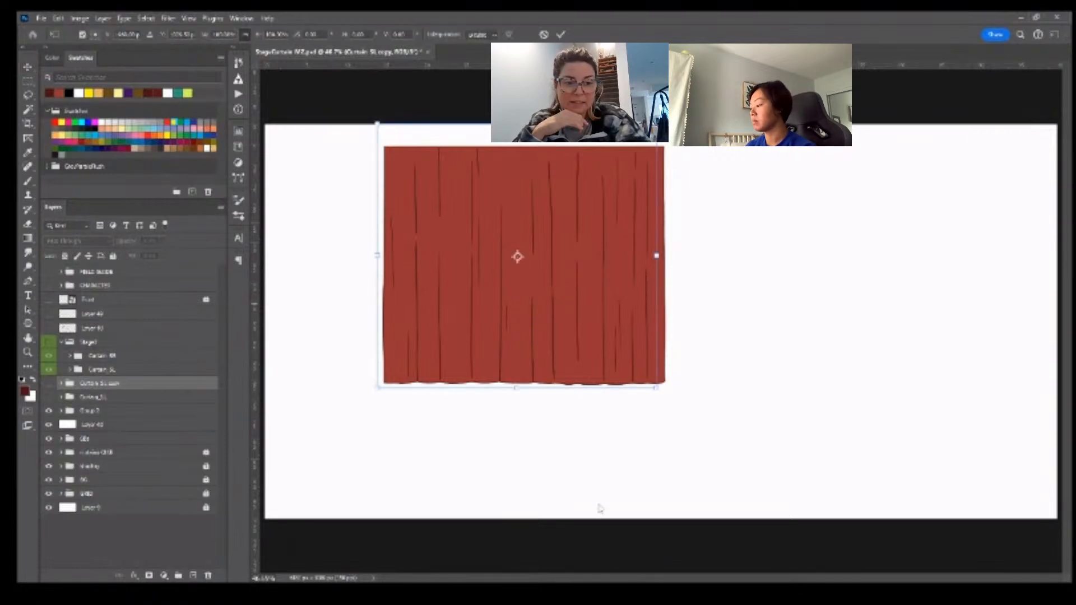
pyautogui.moveTo(563, 351); pyautogui.dragTo(843, 353)
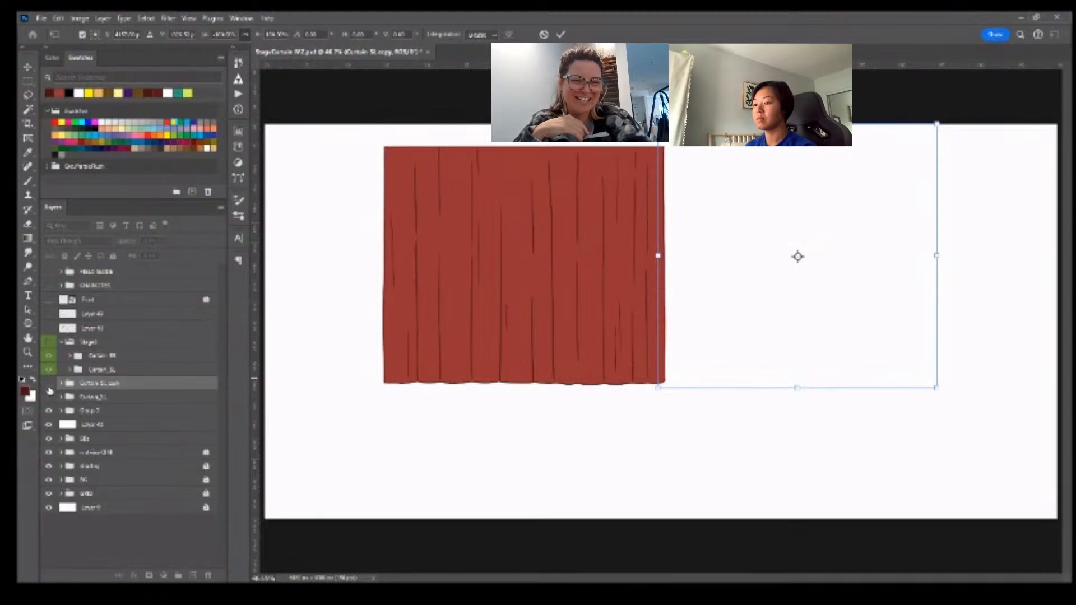
pyautogui.press('Return')
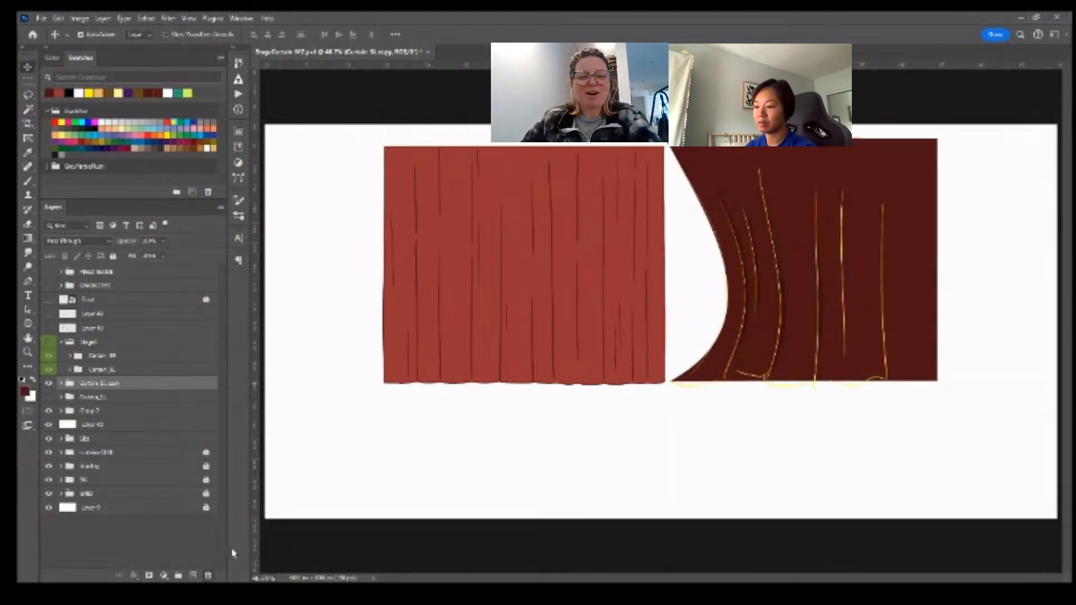
pyautogui.press('Delete')
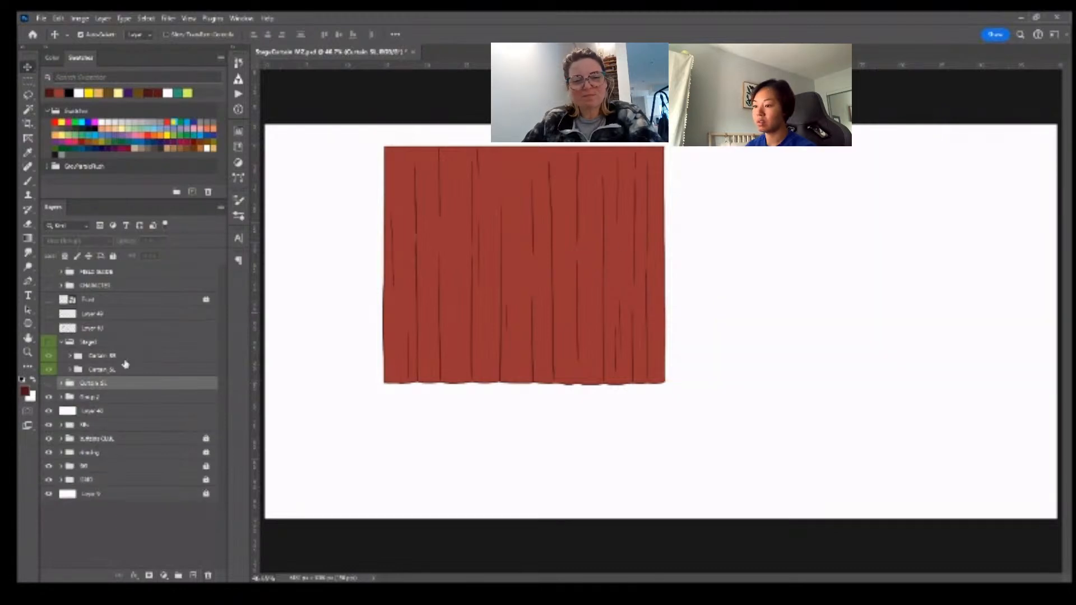
pyautogui.click(49, 383)
pyautogui.click(49, 383)
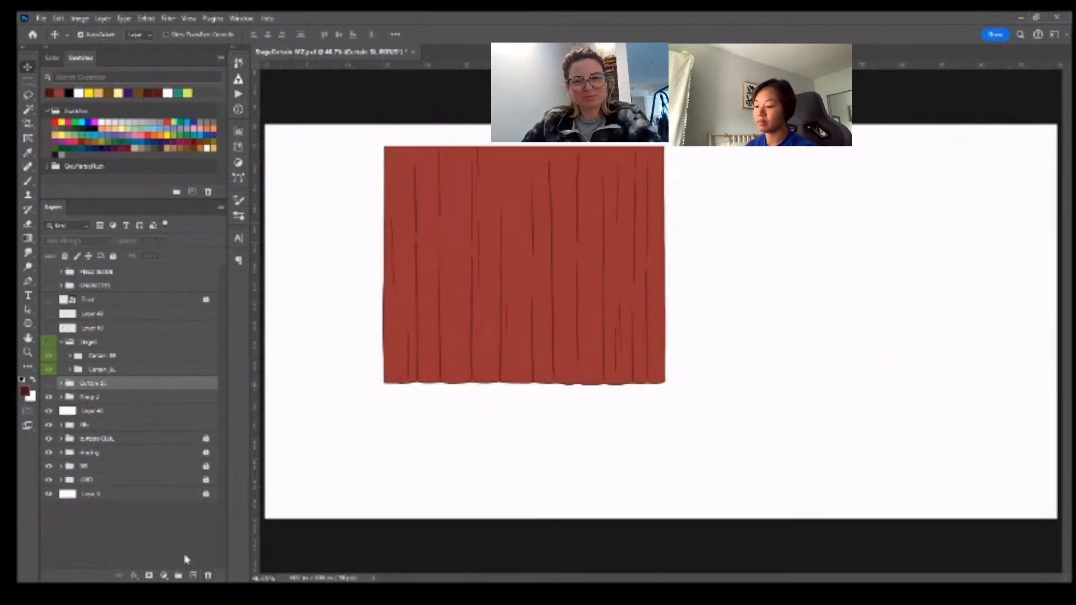
# - Rename the visible curtain's group as Curtain_SL and delete the hidden group with the same name
pyautogui.doubleClick(95, 384)
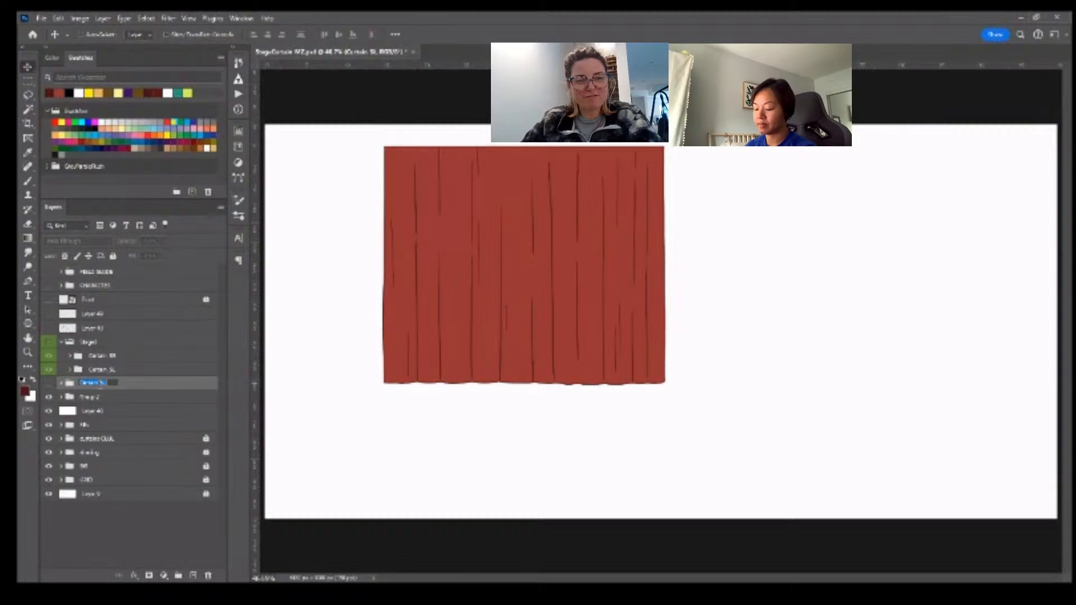
pyautogui.hotkey('ctrl', 'c')
pyautogui.doubleClick(92, 398)
pyautogui.hotkey('ctrl', 'v')
pyautogui.press('Return')
pyautogui.click(152, 385)
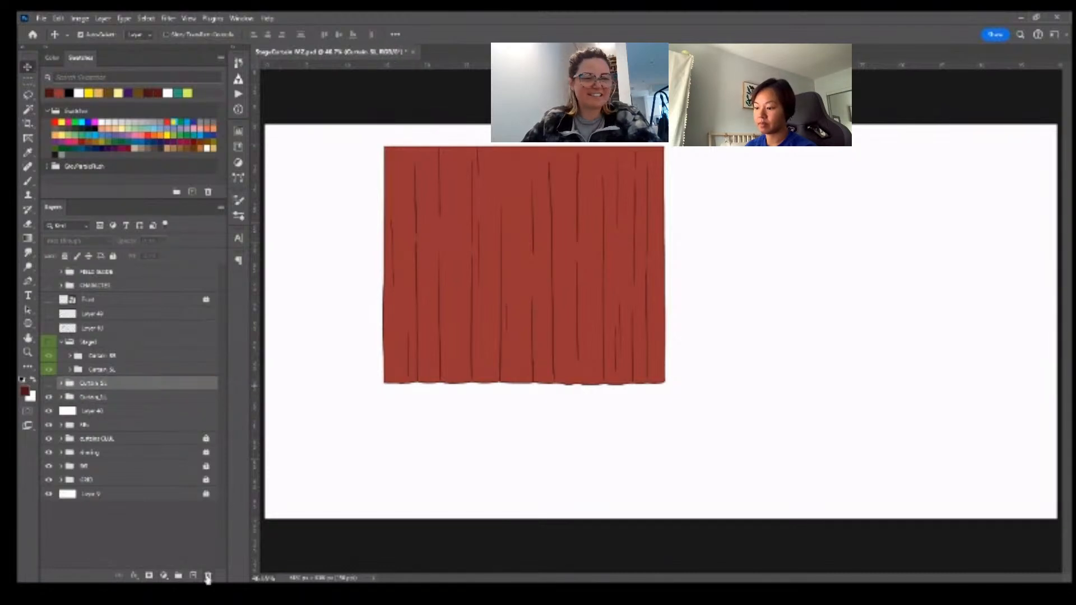
pyautogui.click(207, 577)
# - Duplicate the Curtain_SL group, flip the copy horizontally, and move it right so the two halves meet at centre stage
pyautogui.click(155, 386)
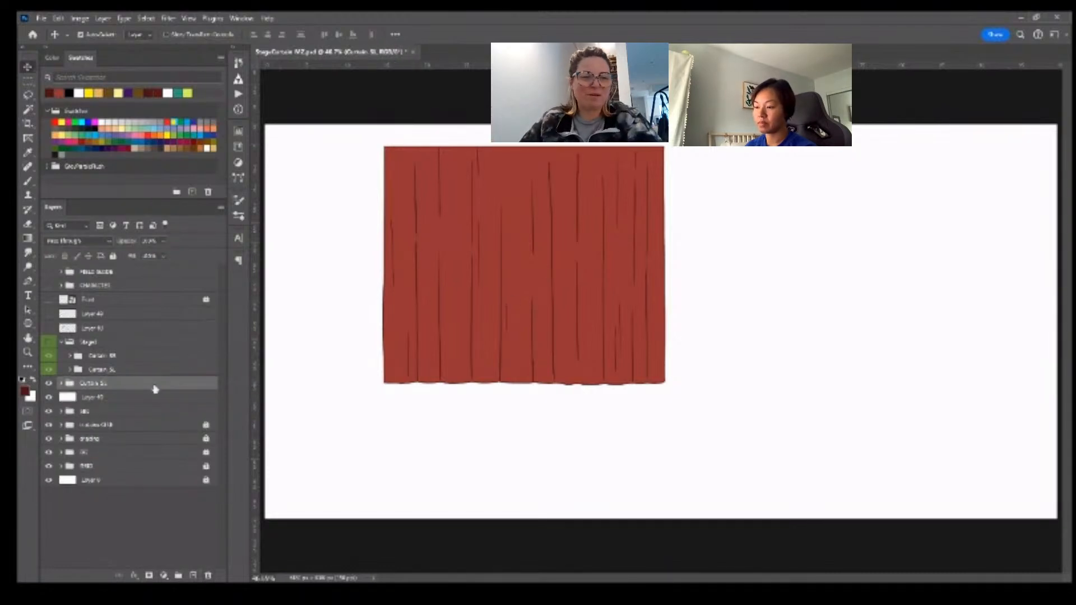
pyautogui.hotkey('ctrl', 'j')
pyautogui.hotkey('ctrl', 't')
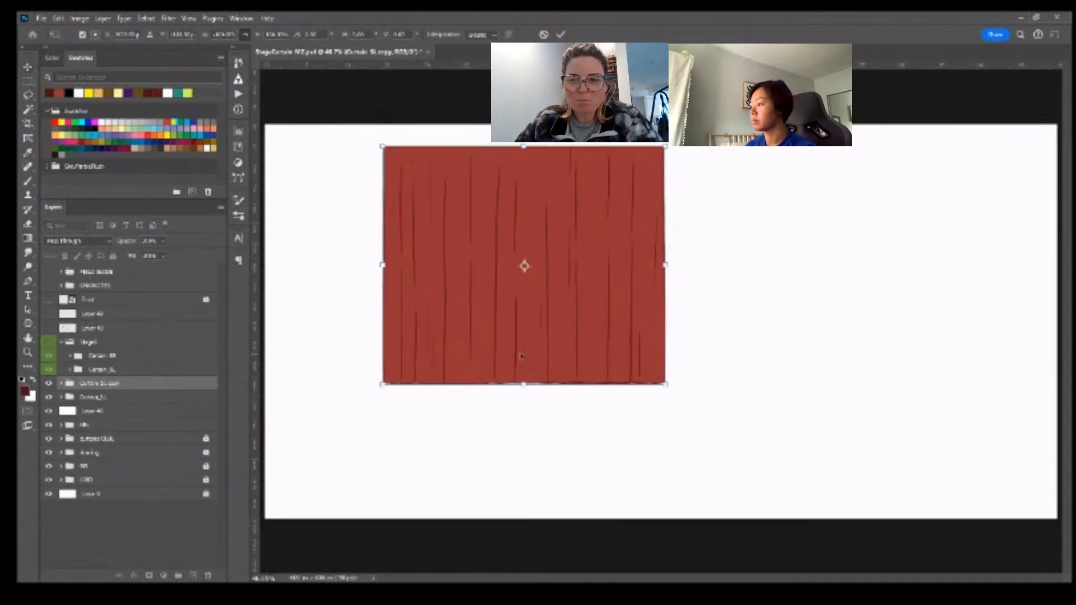
pyautogui.moveTo(515, 359); pyautogui.dragTo(791, 361)
pyautogui.press('Return')
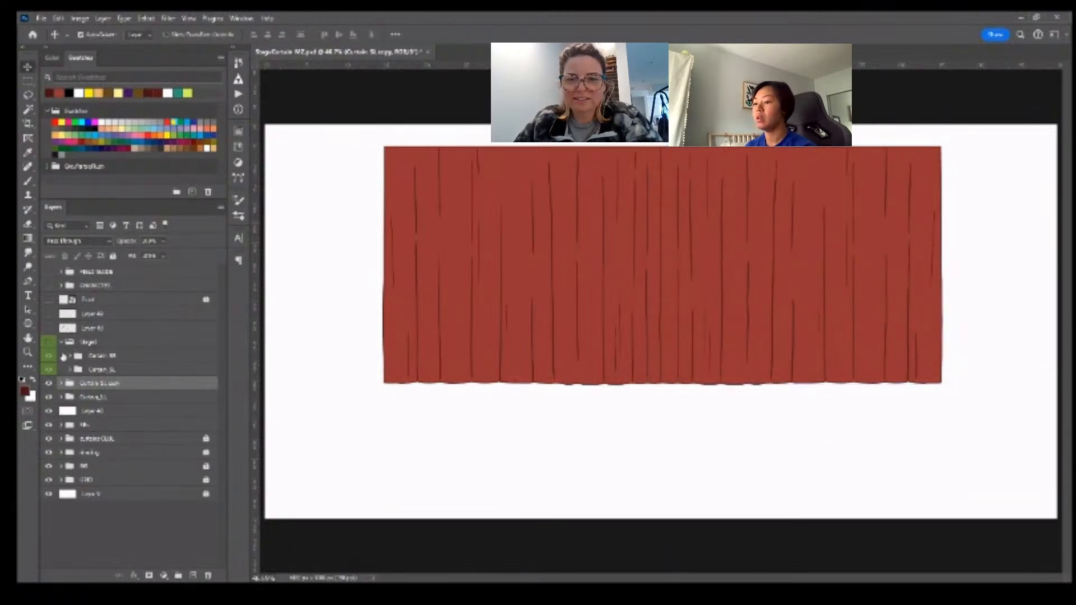
# - Show the tied-back curtains and stage set without the white backing layer, and place the mirrored curtain group beneath Curtain_SL
pyautogui.click(50, 344)
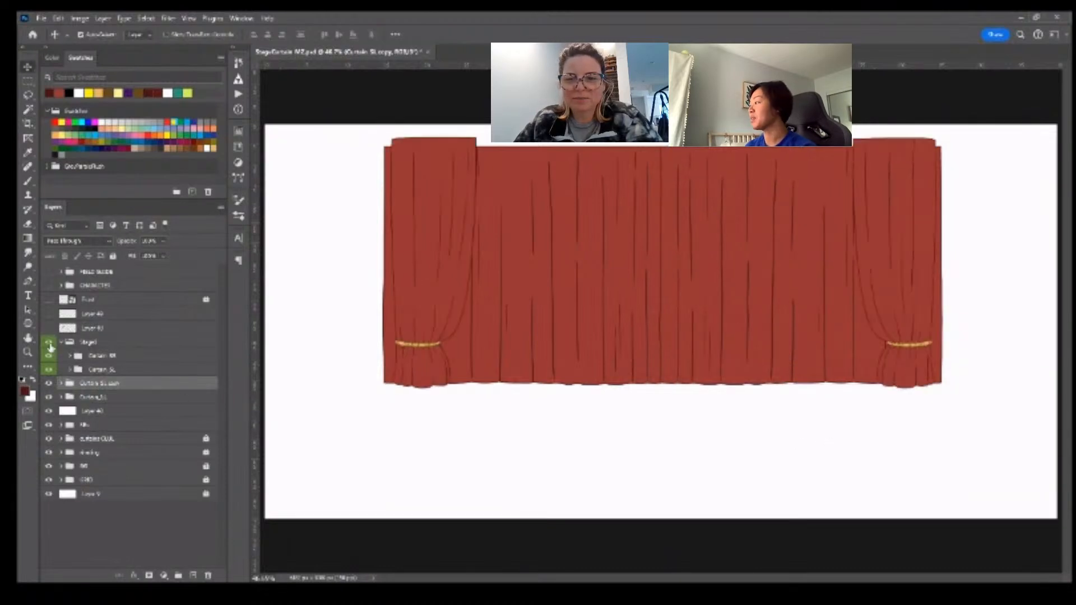
pyautogui.click(49, 411)
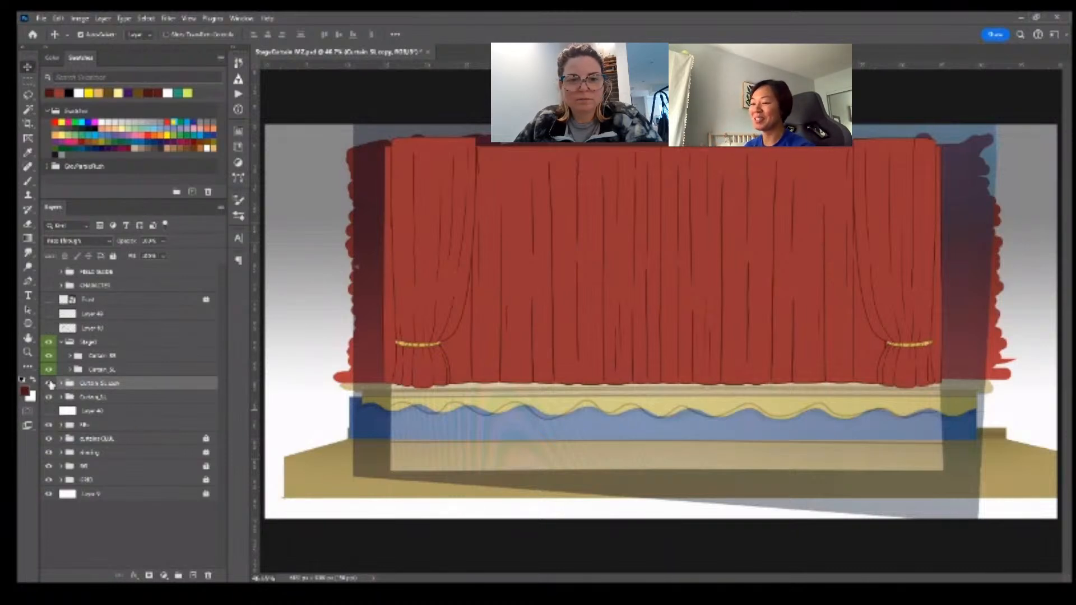
pyautogui.moveTo(162, 390); pyautogui.dragTo(161, 404)
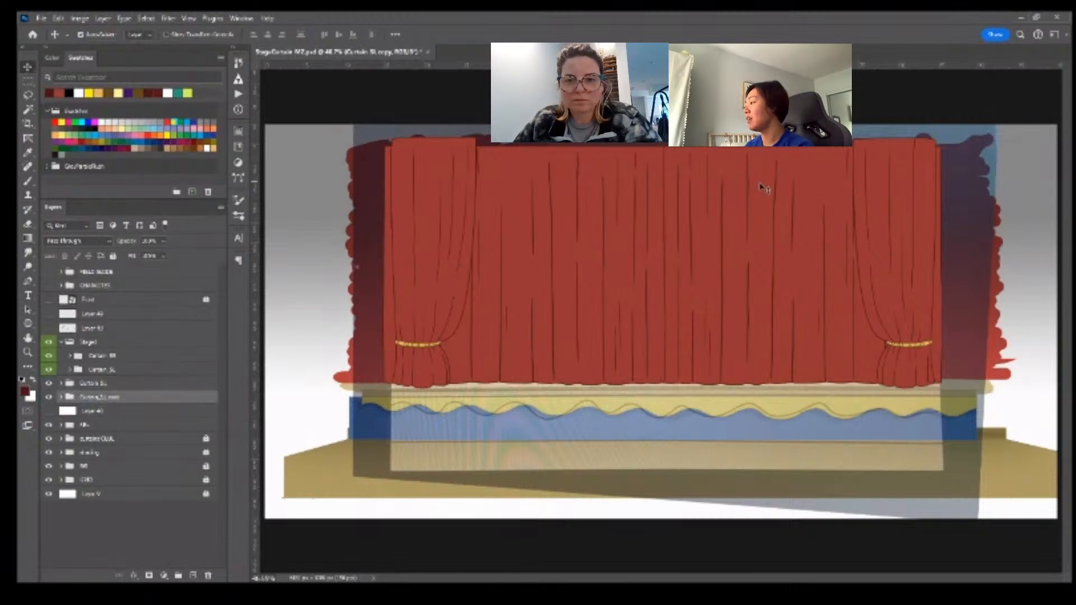
# - Inspect the mirrored group's line layer and check the bounds of the Curtain_SL group
pyautogui.click(64, 399)
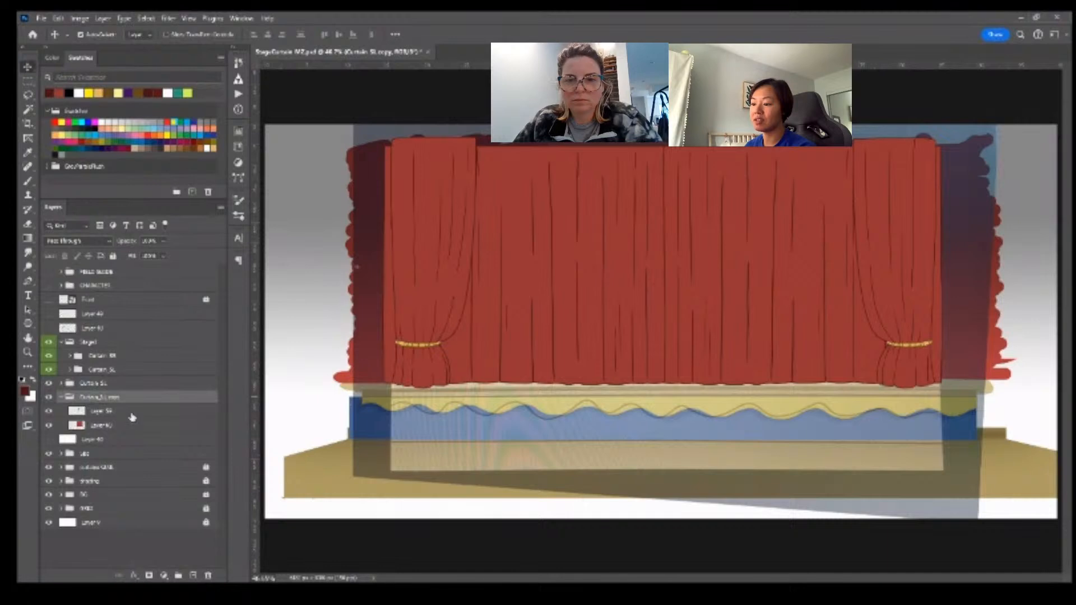
pyautogui.click(129, 413)
pyautogui.click(47, 413)
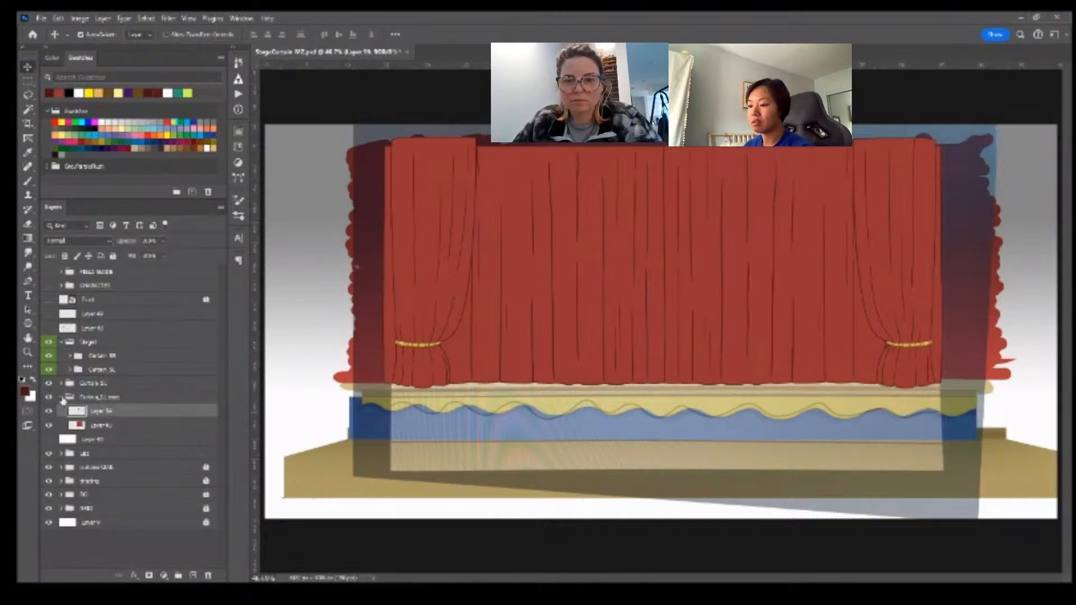
pyautogui.click(63, 399)
pyautogui.click(129, 384)
pyautogui.hotkey('ctrl', 't')
pyautogui.press('Escape')
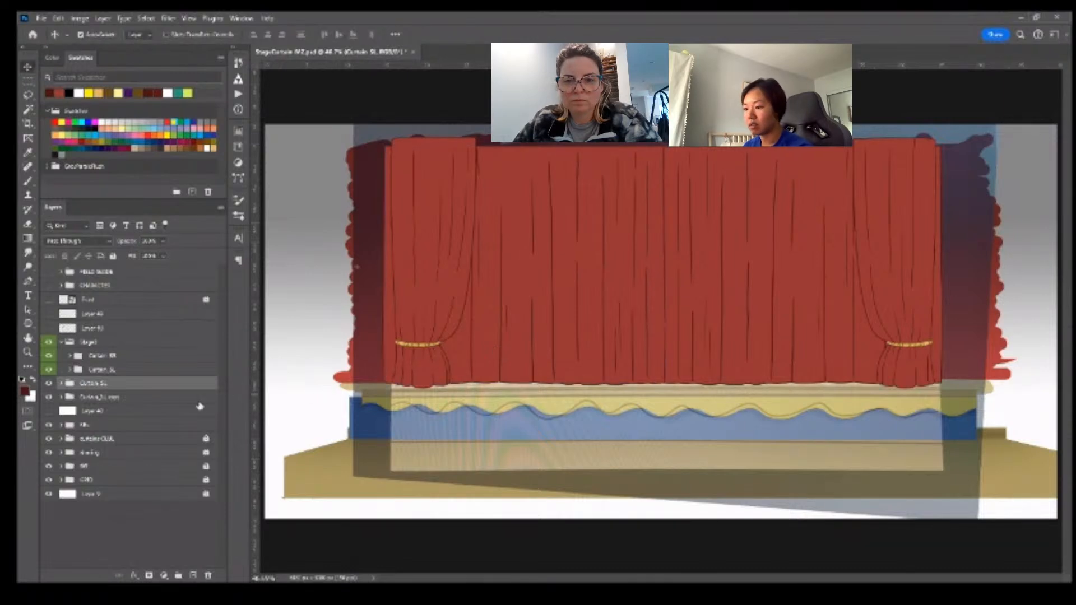
# - Adjust the mirrored curtain group's height and outer lower corner slightly with Free Transform to fit the stage opening
pyautogui.click(129, 397)
pyautogui.hotkey('ctrl', 't')
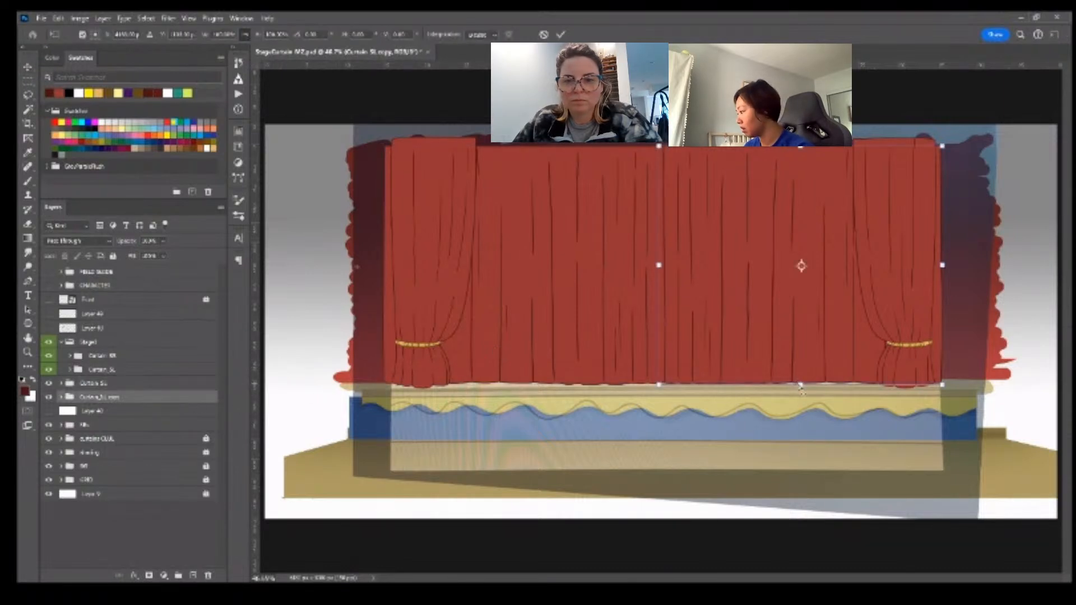
pyautogui.moveTo(799, 385); pyautogui.dragTo(802, 386)
pyautogui.press('Return')
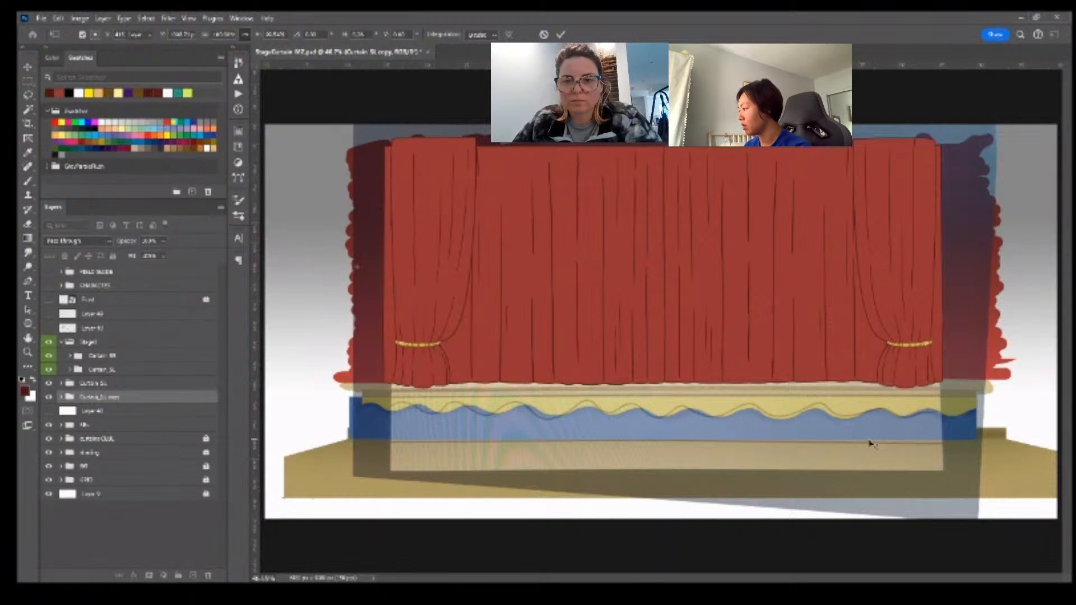
pyautogui.hotkey('ctrl', 't')
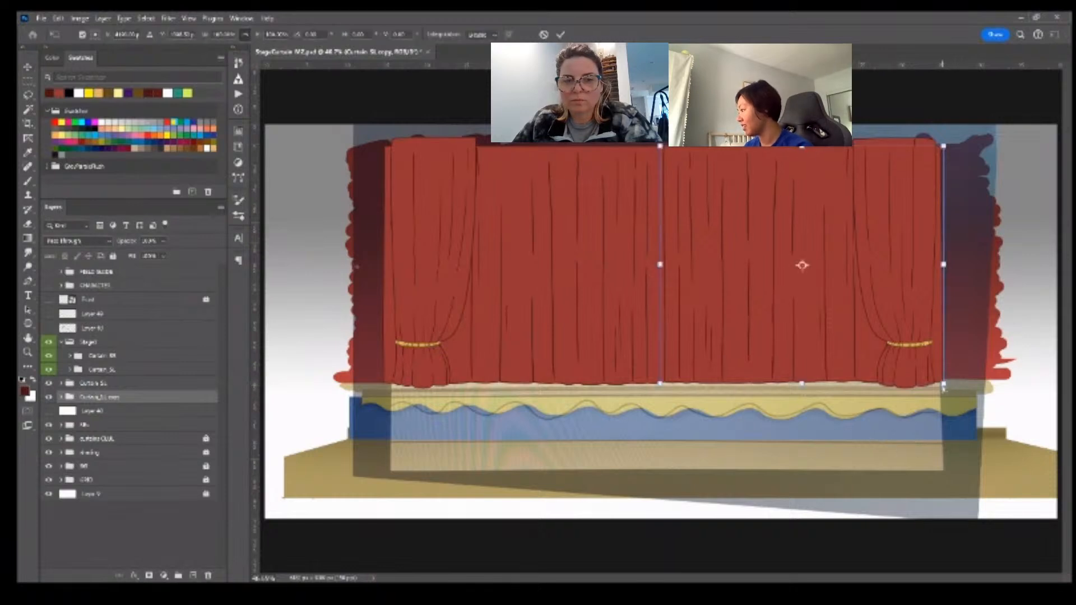
pyautogui.moveTo(945, 385); pyautogui.dragTo(946, 385)
pyautogui.press('Return')
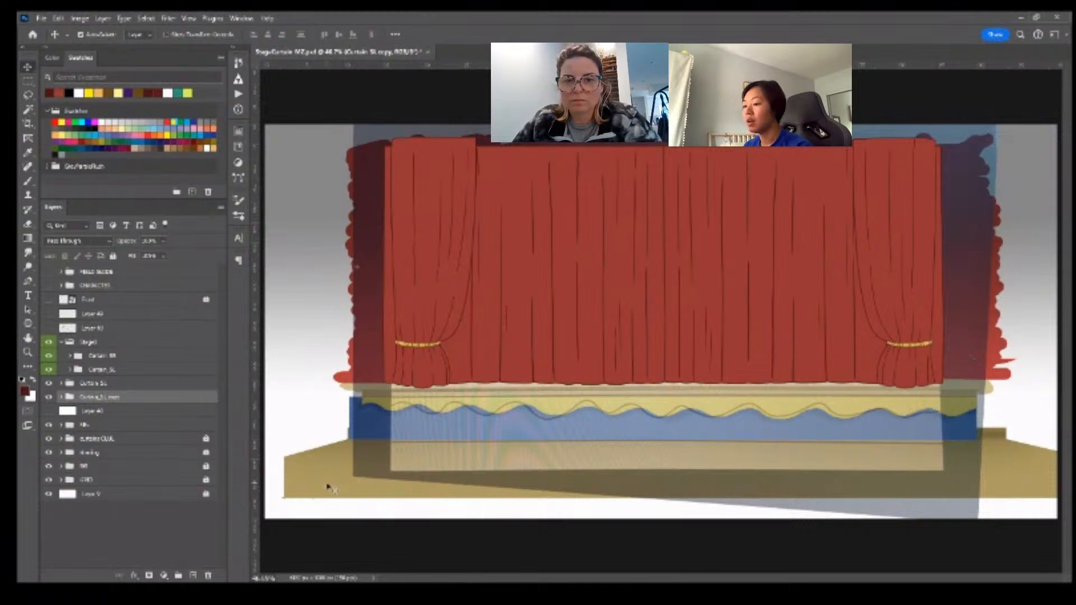
# - Rename the mirrored curtain group as Curtain_SR
pyautogui.click(62, 397)
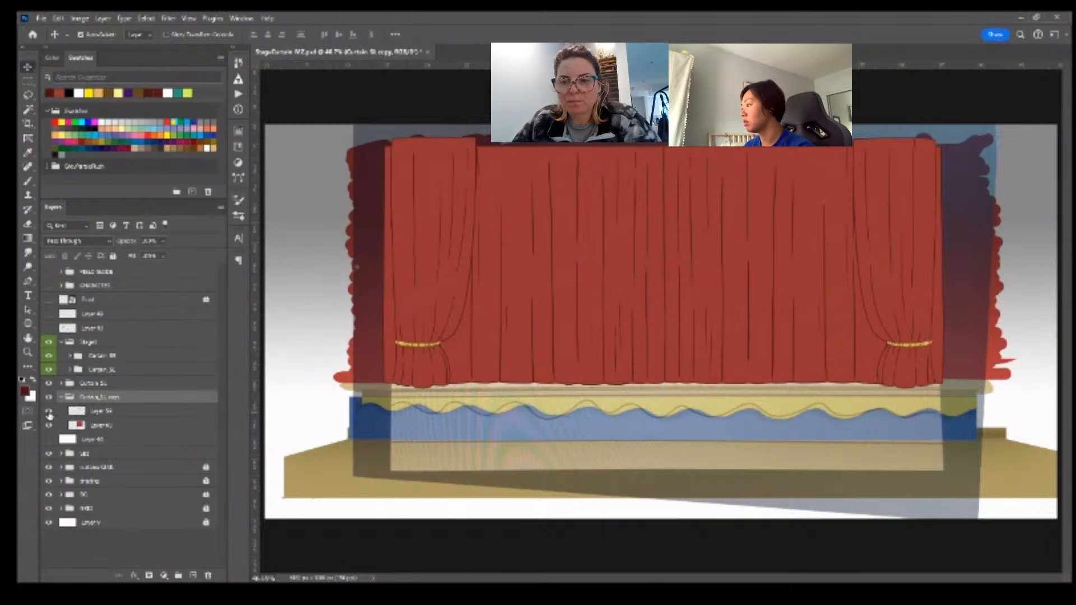
pyautogui.click(61, 397)
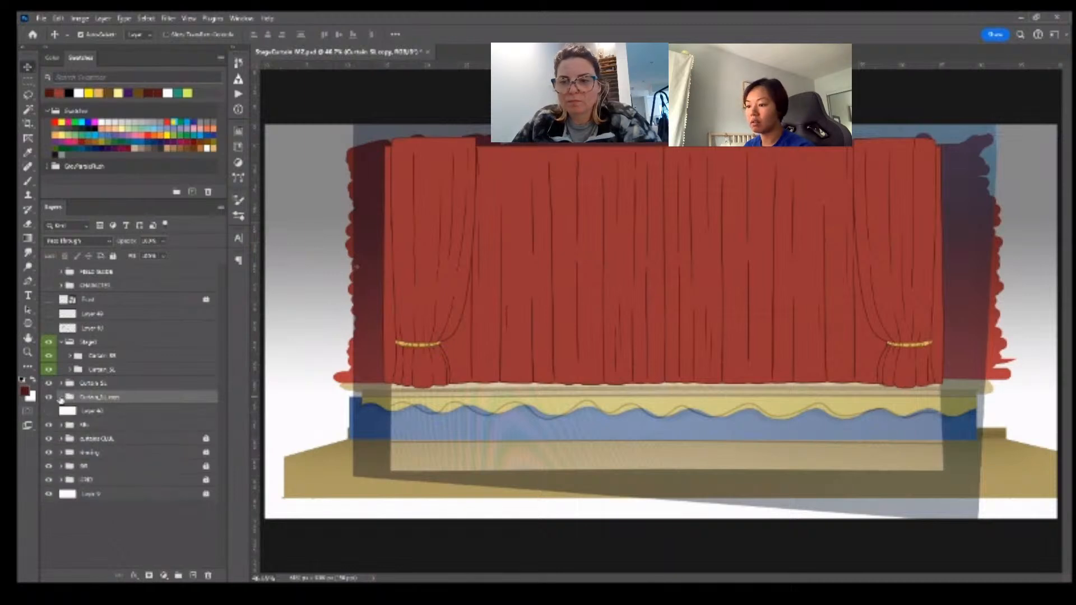
pyautogui.doubleClick(104, 399)
pyautogui.moveTo(104, 397); pyautogui.dragTo(261, 388)
pyautogui.write('SR')
pyautogui.press('Return')
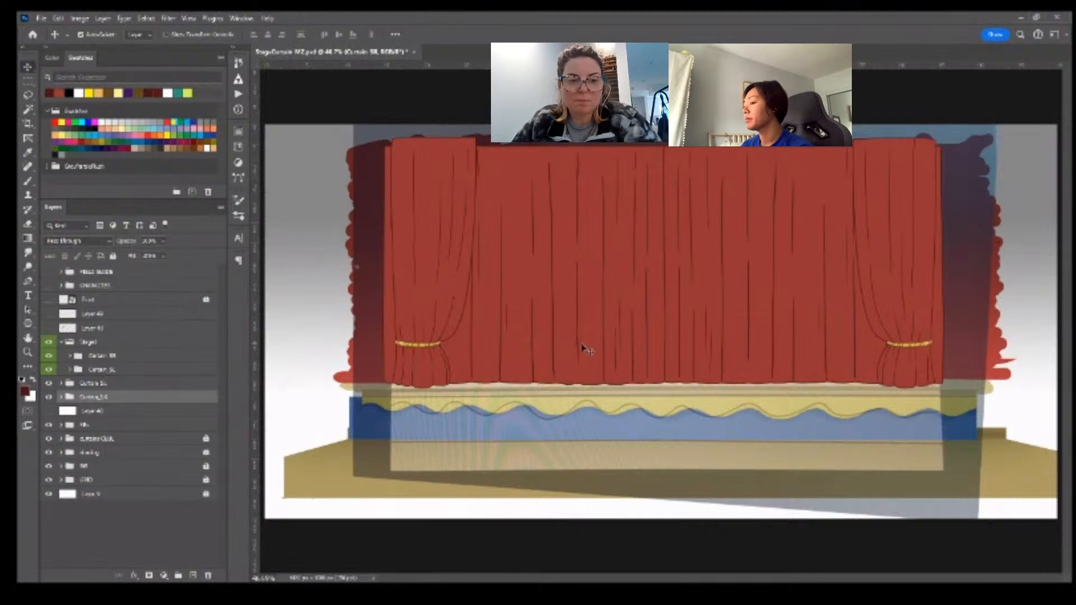
# - Hide the tied-back curtains' group and duplicate the line layer inside the Curtain_SL group
pyautogui.click(61, 343)
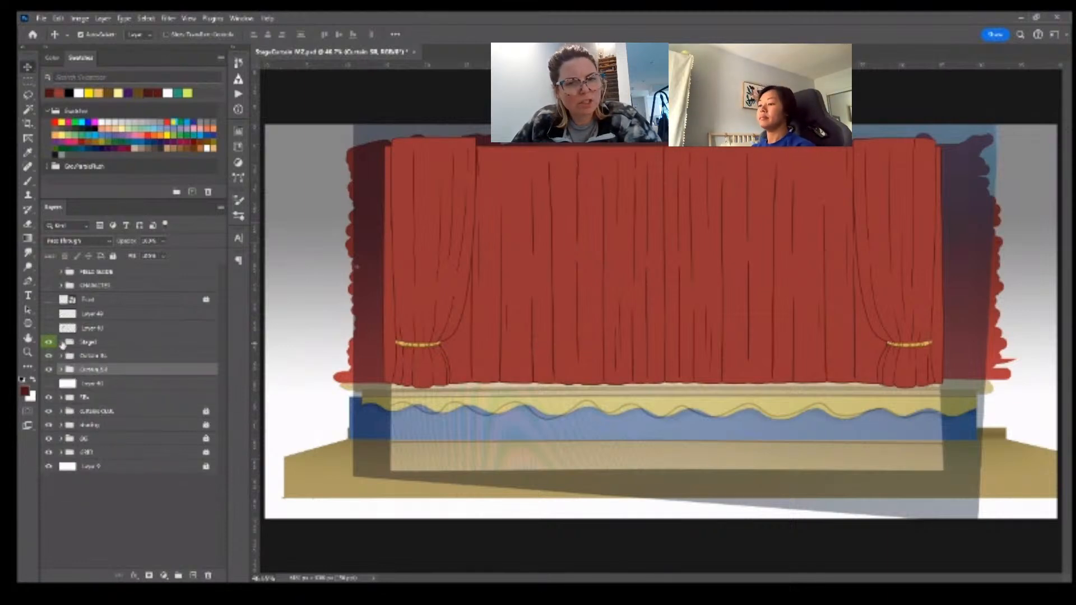
pyautogui.click(49, 342)
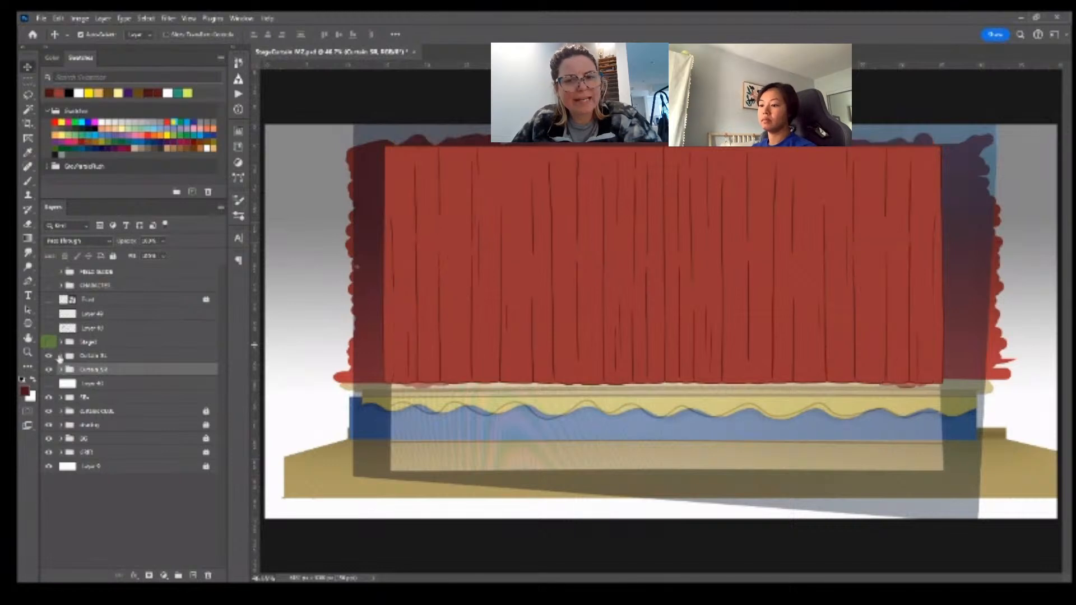
pyautogui.click(61, 357)
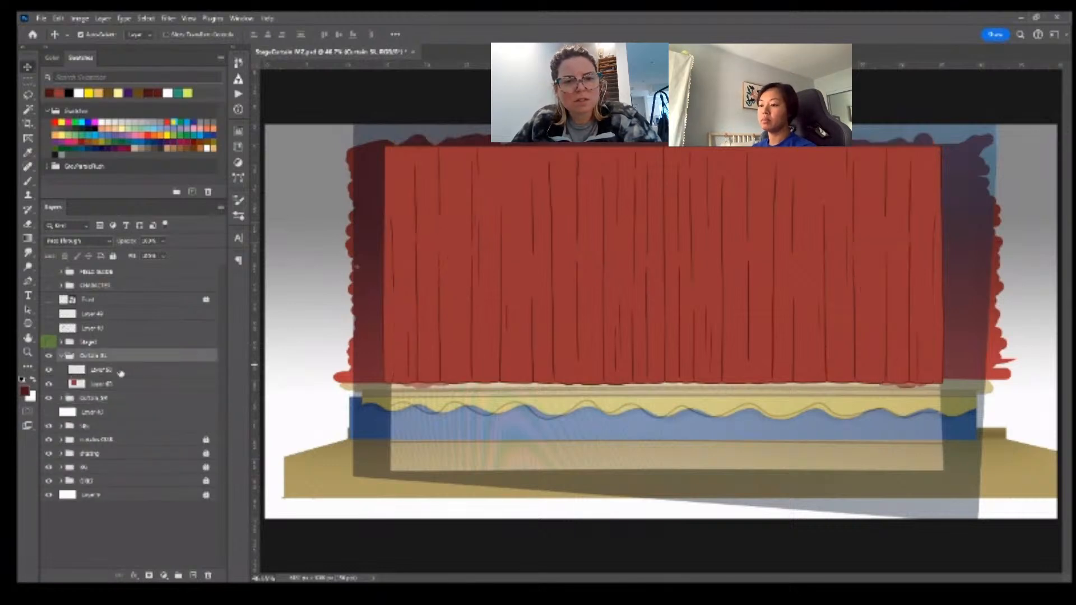
pyautogui.click(163, 376)
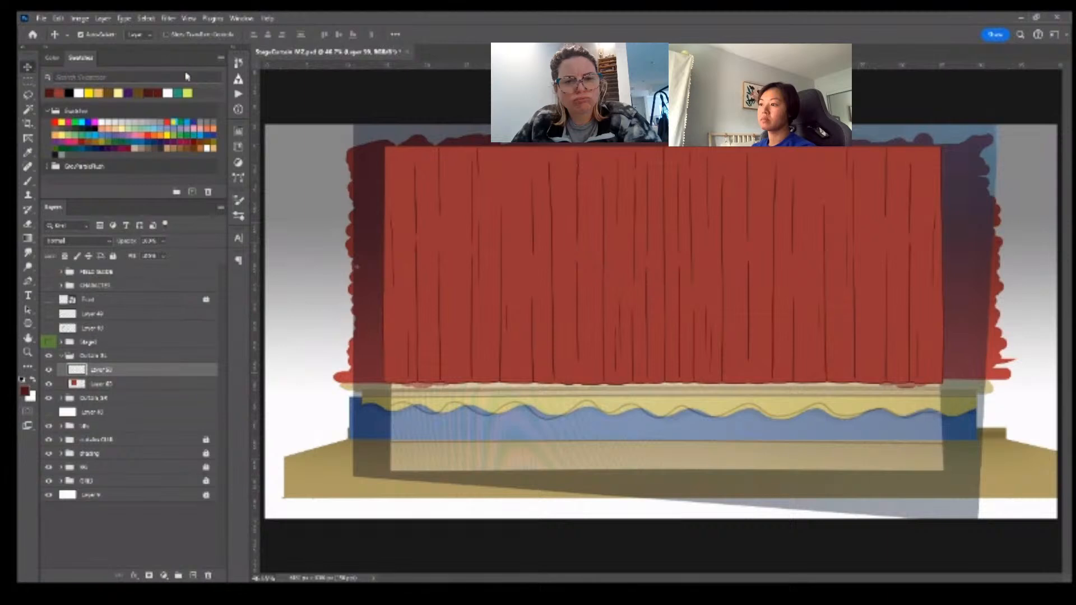
pyautogui.hotkey('ctrl', 'j')
# - Thicken the lower line layer in Curtain_SL by filling a selection of its strokes with the dark red foreground colour, and deselect
pyautogui.click(75, 385)
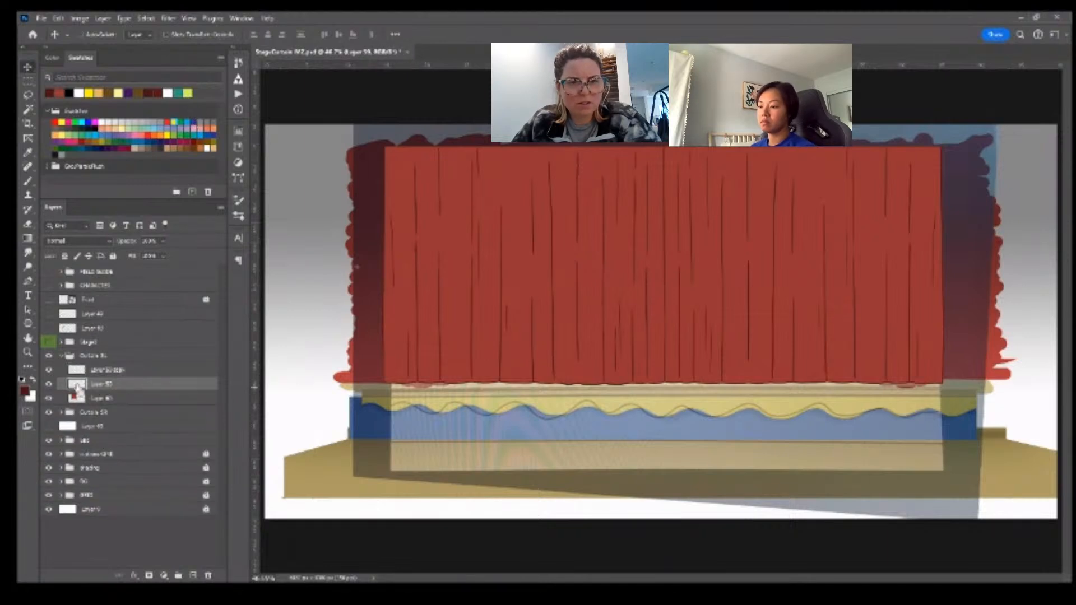
pyautogui.keyDown('ctrl'); pyautogui.click(77, 386); pyautogui.keyUp('ctrl')
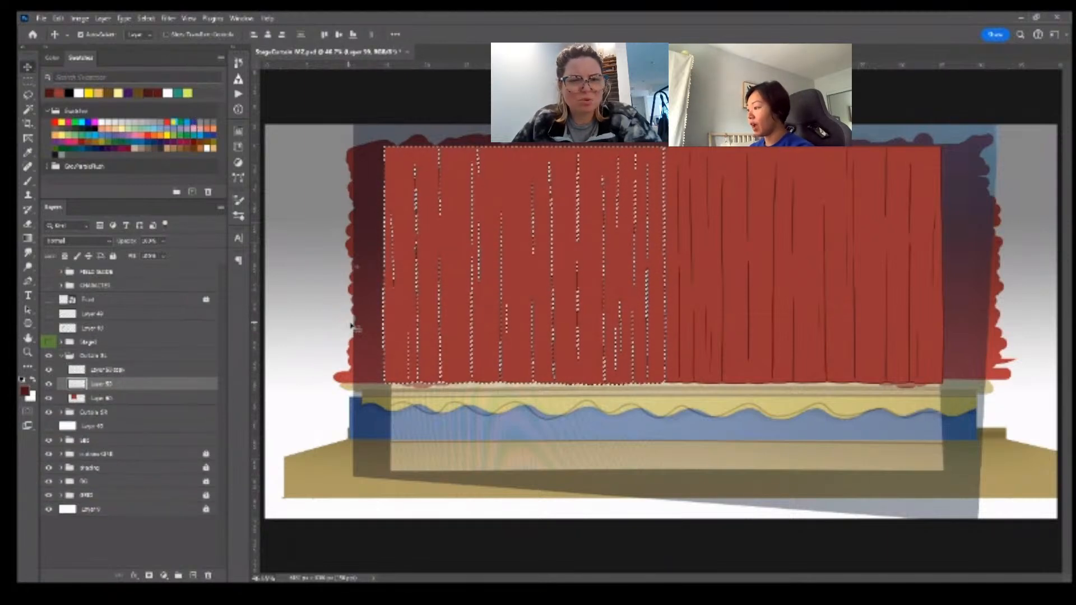
pyautogui.hotkey('alt', 'BackSpace')
pyautogui.hotkey('ctrl', 'd')
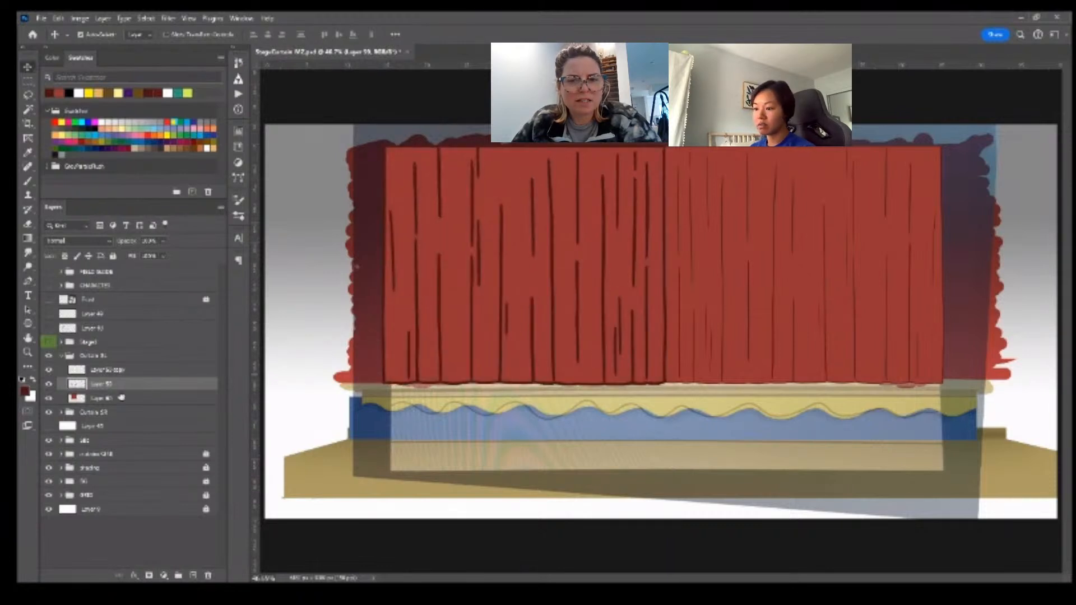
# - Clip the thickened line layer to the Curtain_SL base layer and lower its opacity to 30%
pyautogui.keyDown('alt'); pyautogui.click(120, 392); pyautogui.keyUp('alt')
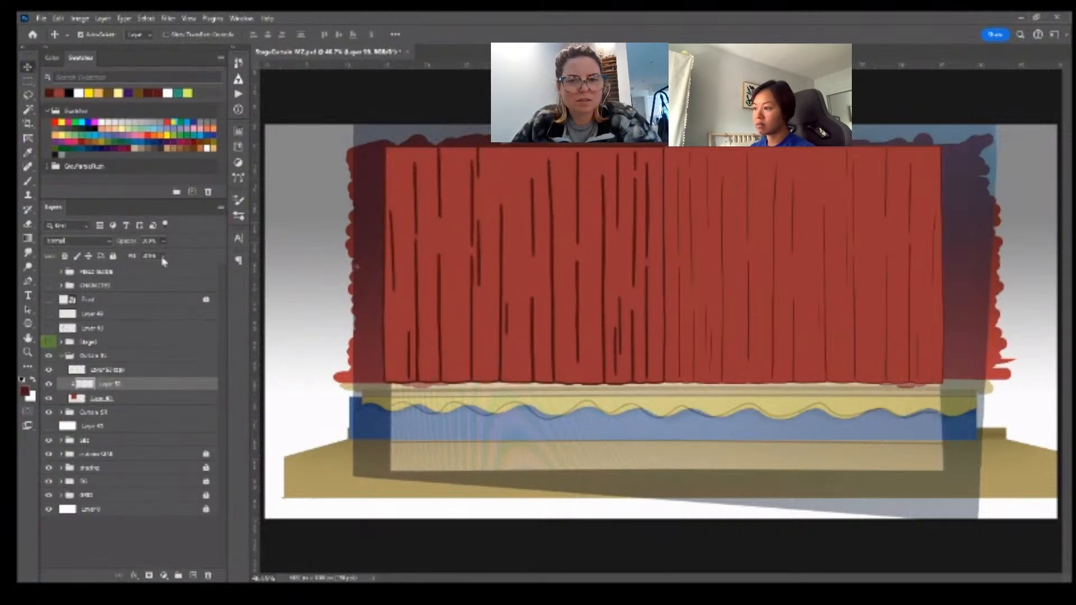
pyautogui.press('3')
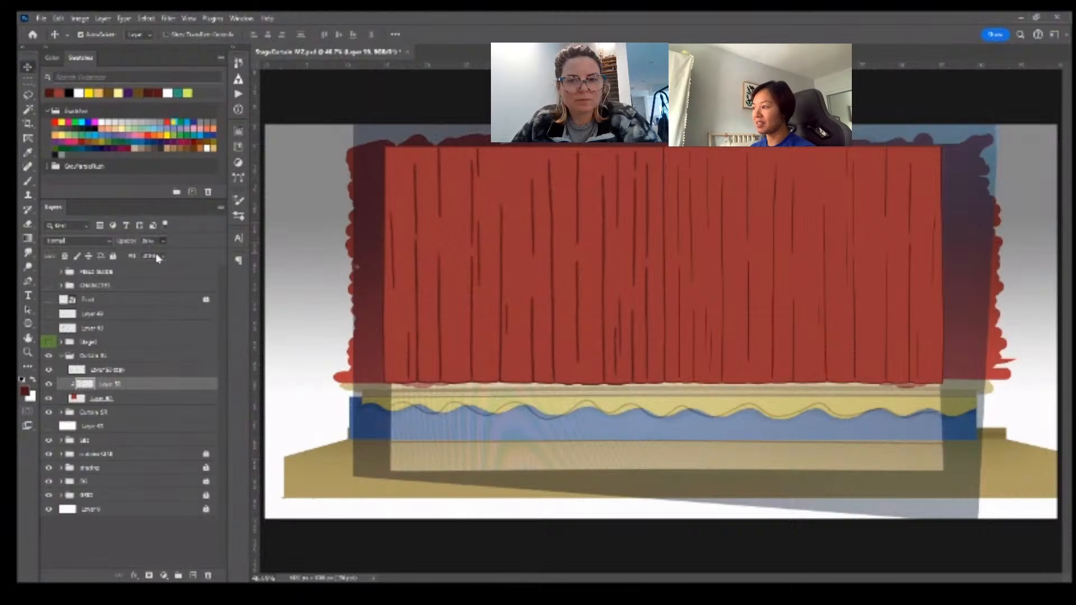
# - Adjust the clipped line layer's width slightly from its outer edge with Free Transform so it sits offset from the fold lines
pyautogui.hotkey('ctrl', 't')
pyautogui.moveTo(379, 265); pyautogui.dragTo(377, 264)
pyautogui.press('Return')
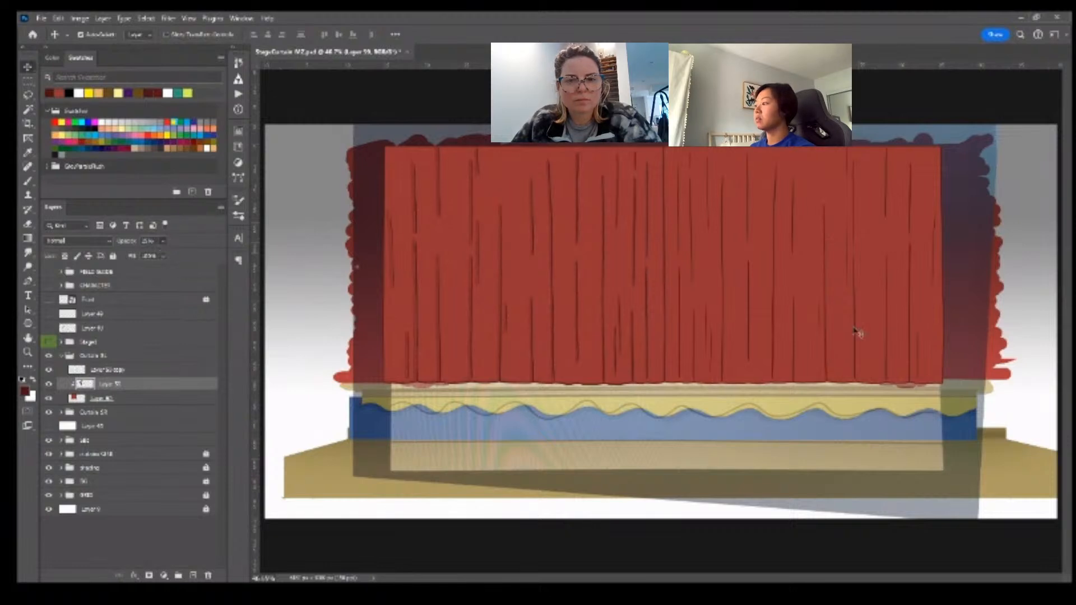
pyautogui.hotkey('ctrl', 't')
pyautogui.moveTo(378, 267); pyautogui.dragTo(380, 265)
pyautogui.press('Return')
# - Lasso the clipped fold lines near the centre opening, stretch them slightly outward with Free Transform, and deselect
pyautogui.press('l')
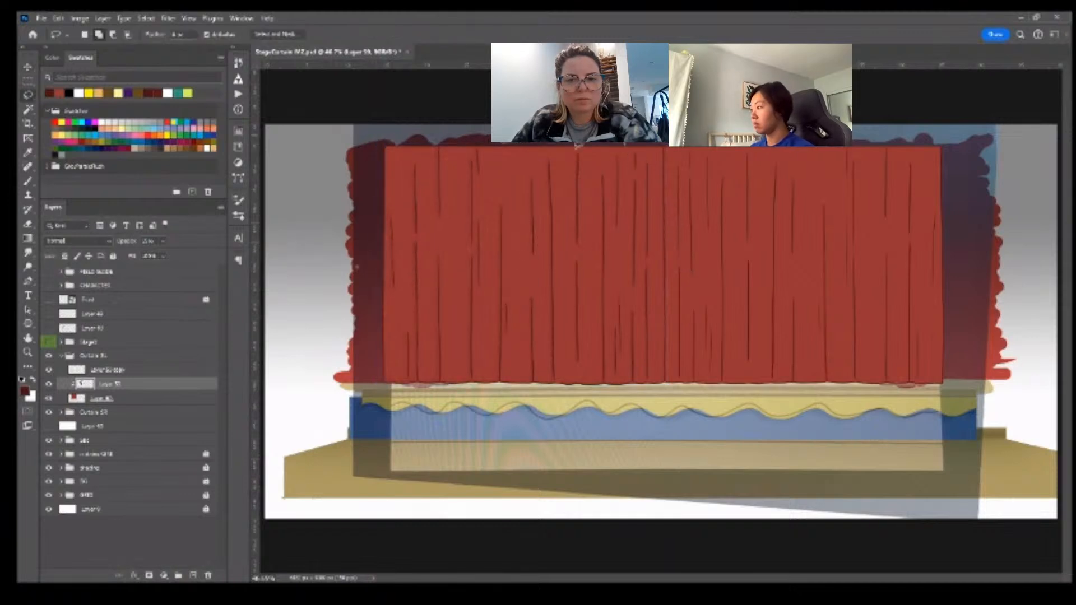
pyautogui.moveTo(575, 146)
pyautogui.mouseDown()
pyautogui.moveTo(577, 377)
pyautogui.moveTo(654, 358)
pyautogui.moveTo(656, 145)
pyautogui.mouseUp()
pyautogui.hotkey('ctrl', 't')
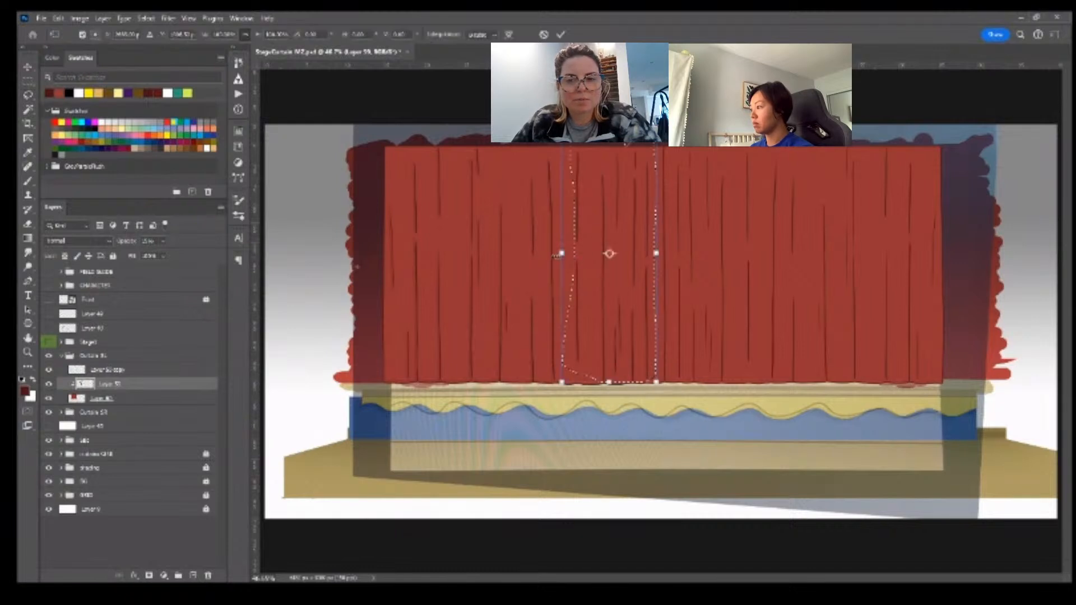
pyautogui.moveTo(563, 258); pyautogui.dragTo(560, 256)
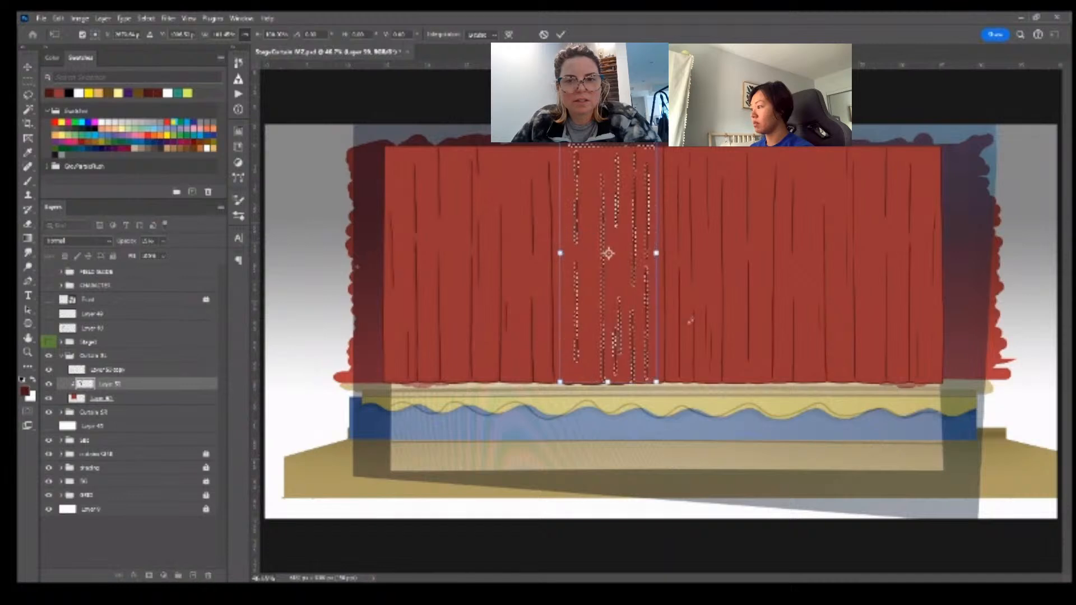
pyautogui.press('Return')
pyautogui.hotkey('ctrl', 'd')
# - Nudge the whole clipped line layer slightly with Free Transform and apply the transformation
pyautogui.hotkey('ctrl', 't')
pyautogui.click(125, 389)
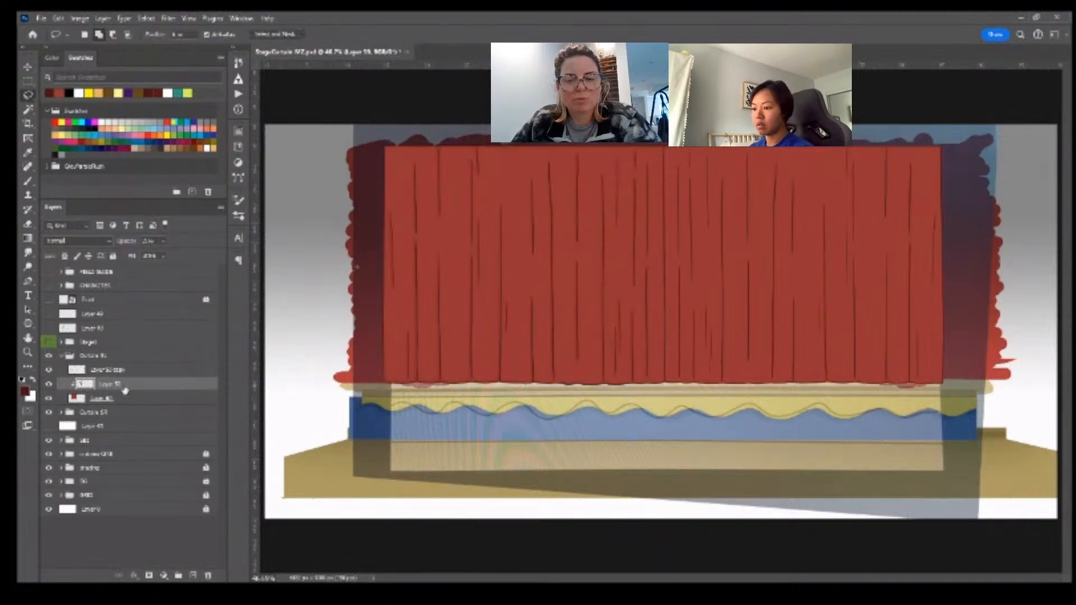
pyautogui.hotkey('ctrl', 't')
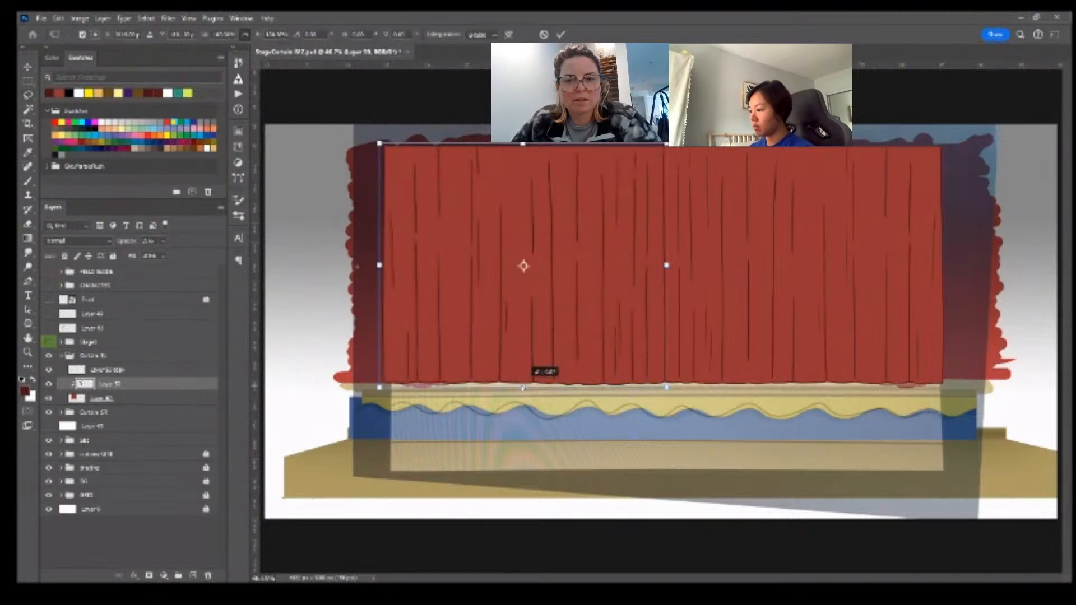
pyautogui.press('Return')
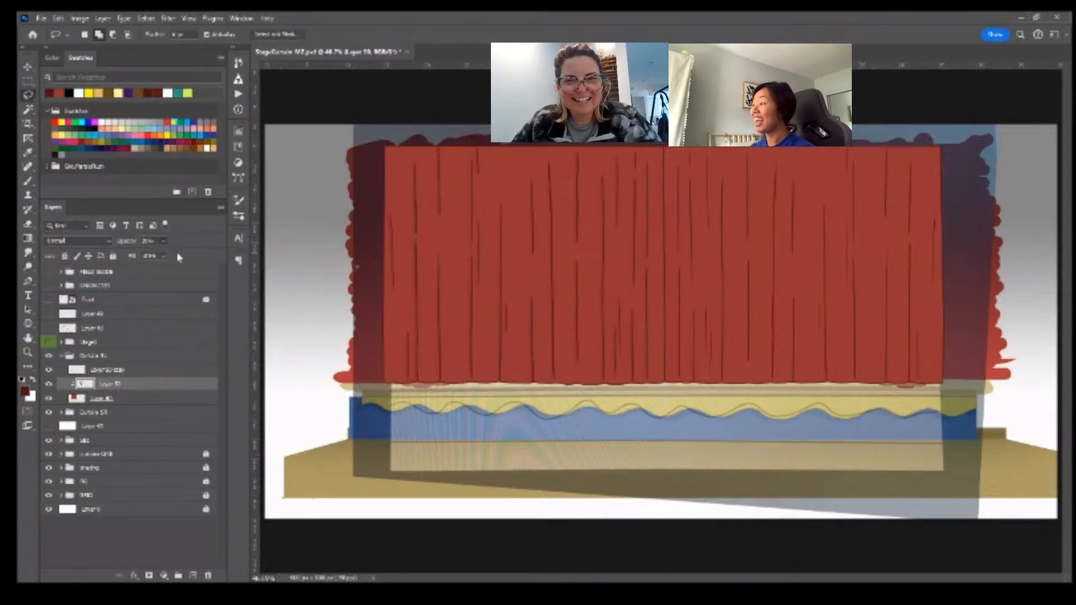
# - Erase the upper part of the soft shadow along a short fold line in the outer part of Curtain_SL
pyautogui.press('z')
pyautogui.moveTo(508, 253)
pyautogui.mouseDown()
pyautogui.moveTo(531, 257)
pyautogui.moveTo(628, 354)
pyautogui.mouseUp()
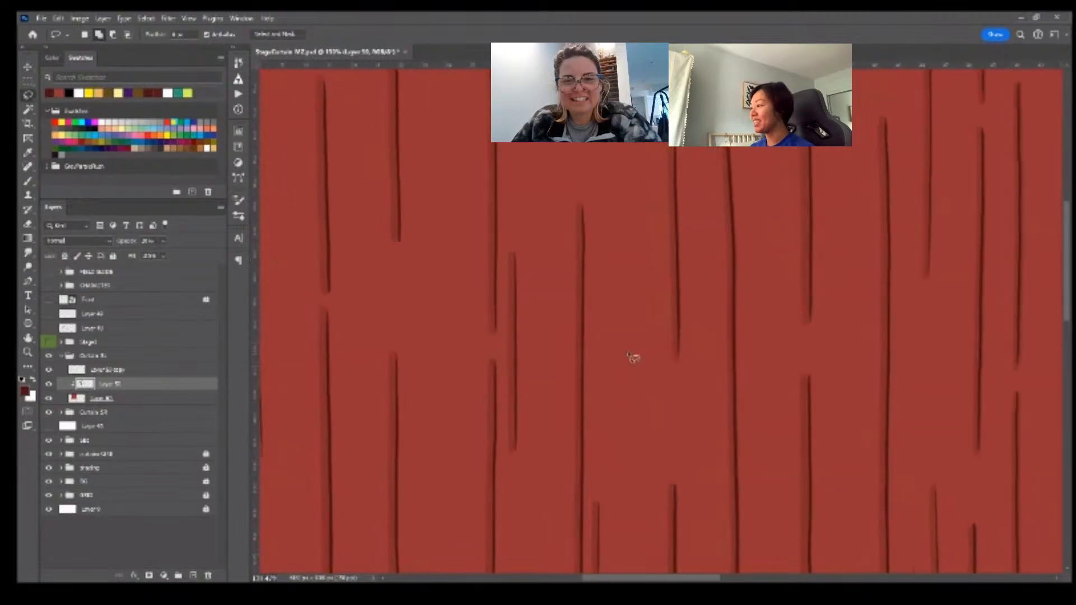
pyautogui.scroll(3, 644, 317)
pyautogui.moveTo(849, 359); pyautogui.dragTo(764, 281)
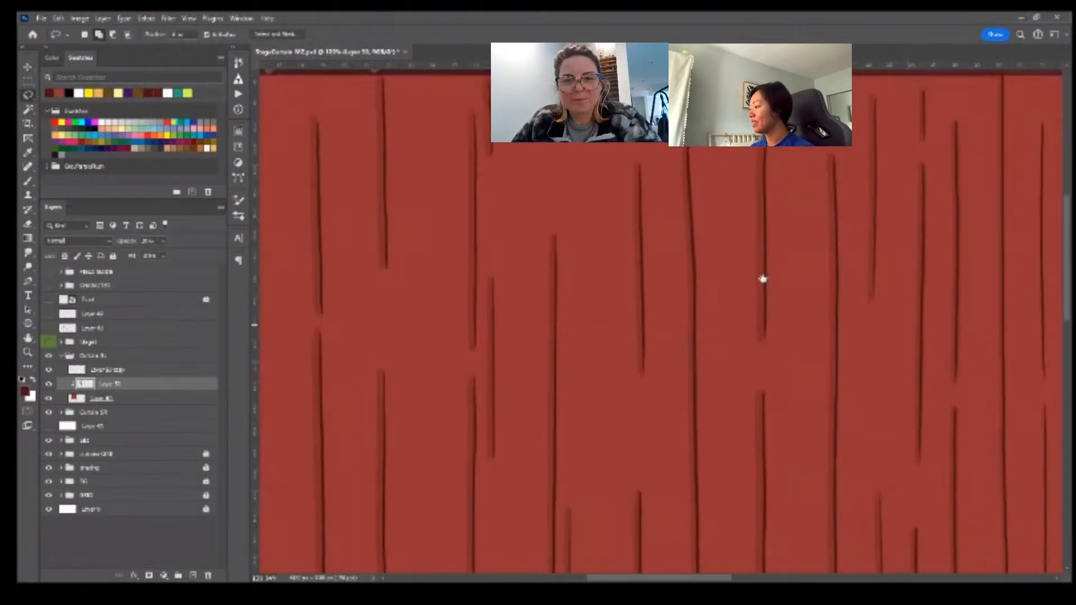
pyautogui.press('e')
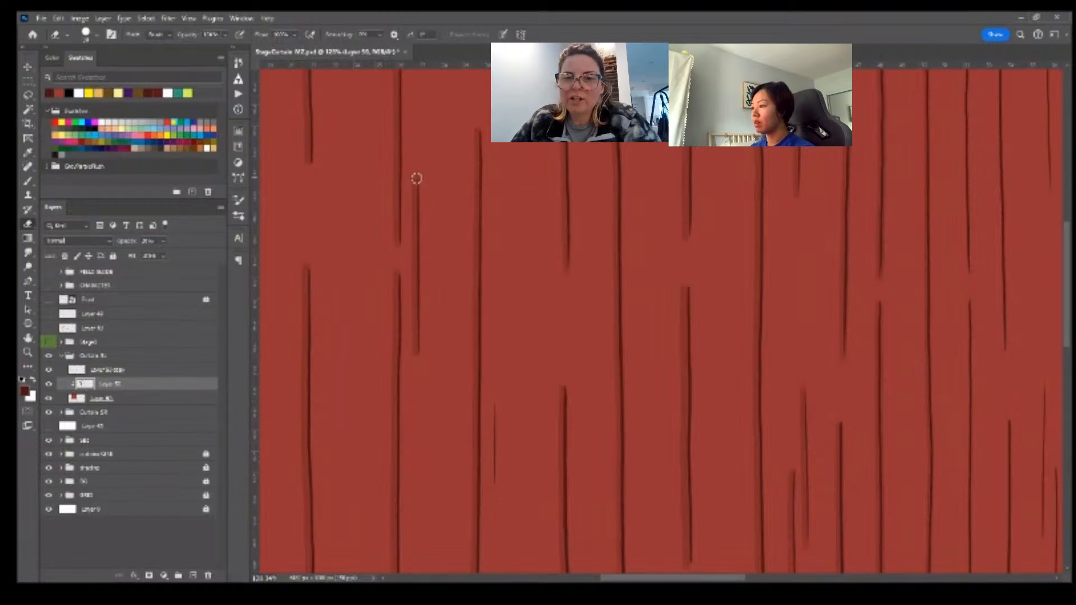
pyautogui.moveTo(416, 179); pyautogui.dragTo(413, 278)
pyautogui.hotkey('ctrl', 'space')
pyautogui.moveTo(577, 338); pyautogui.dragTo(563, 337)
pyautogui.moveTo(619, 367); pyautogui.dragTo(595, 368)
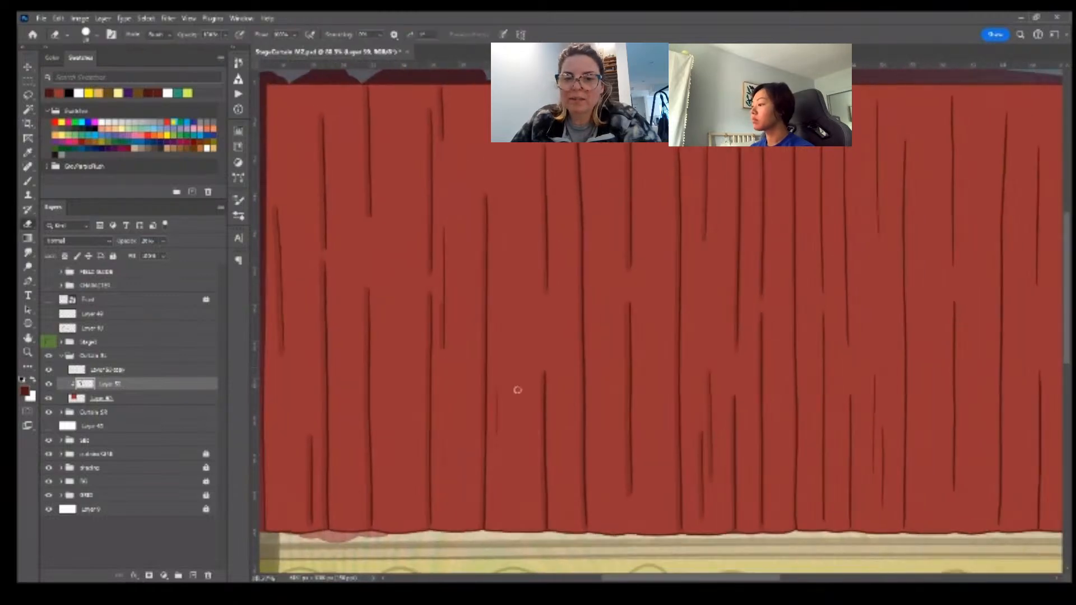
# - Hide the clipped shadow line layer and add a new clipped layer directly above the Curtain_SL base layer
pyautogui.click(49, 385)
pyautogui.click(155, 399)
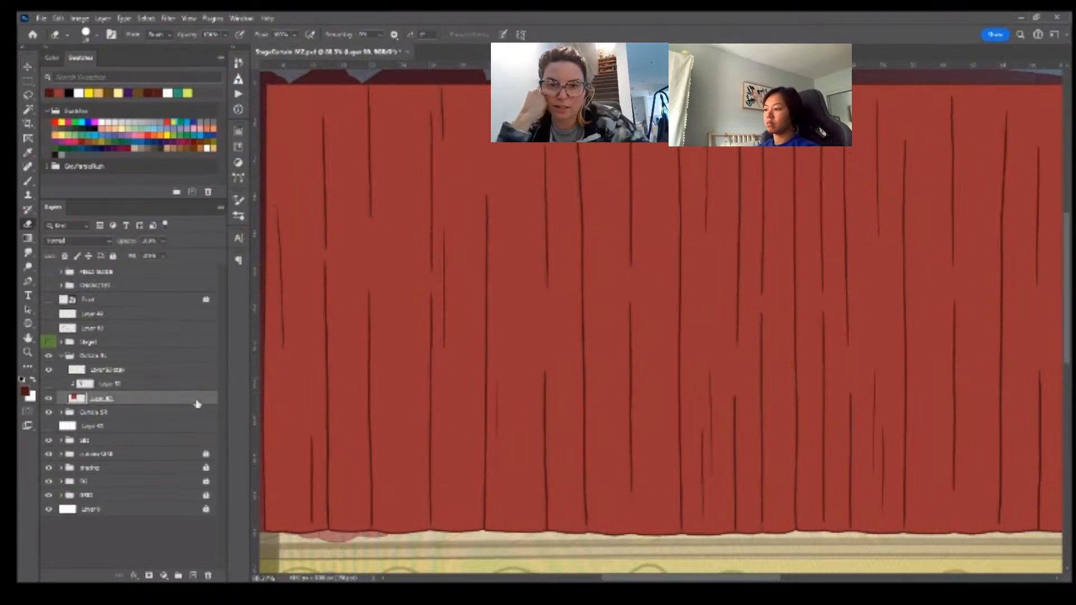
pyautogui.hotkey('ctrl', 'shift', 'alt', 'n')
pyautogui.press('z')
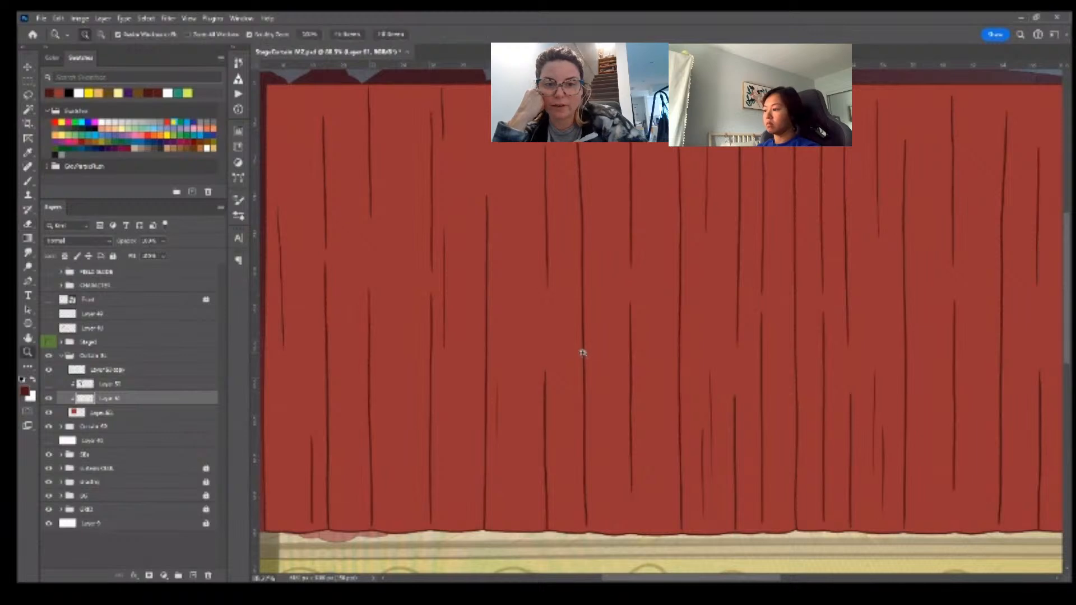
pyautogui.moveTo(583, 353); pyautogui.dragTo(570, 351)
pyautogui.press('b')
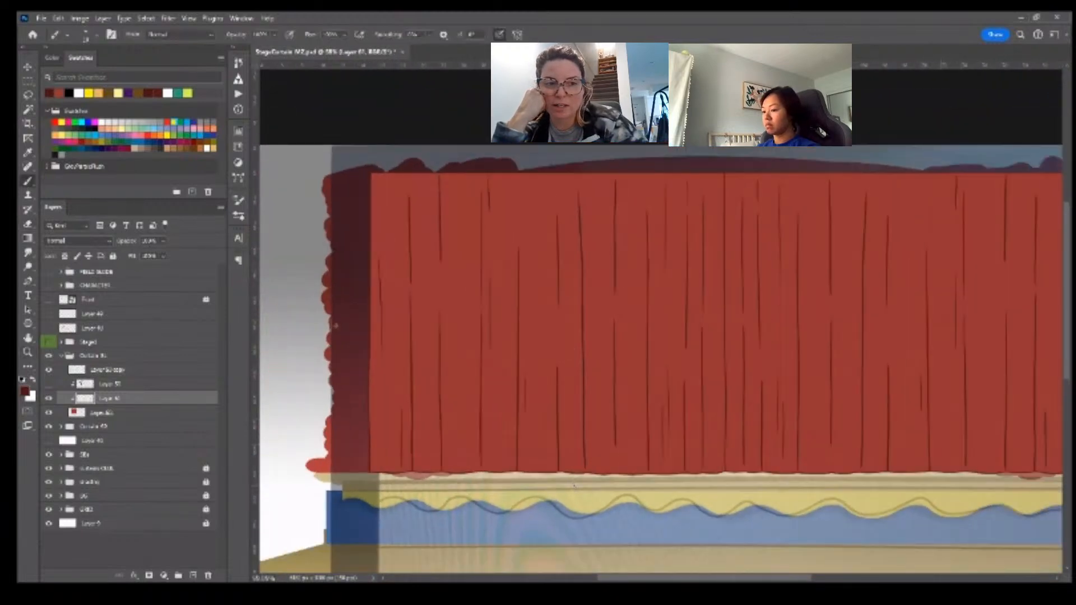
# - Lasso narrow wedge-shaped selections at the hem beside three adjacent fold lines of Curtain_SL
pyautogui.press('z')
pyautogui.moveTo(655, 447); pyautogui.dragTo(678, 445)
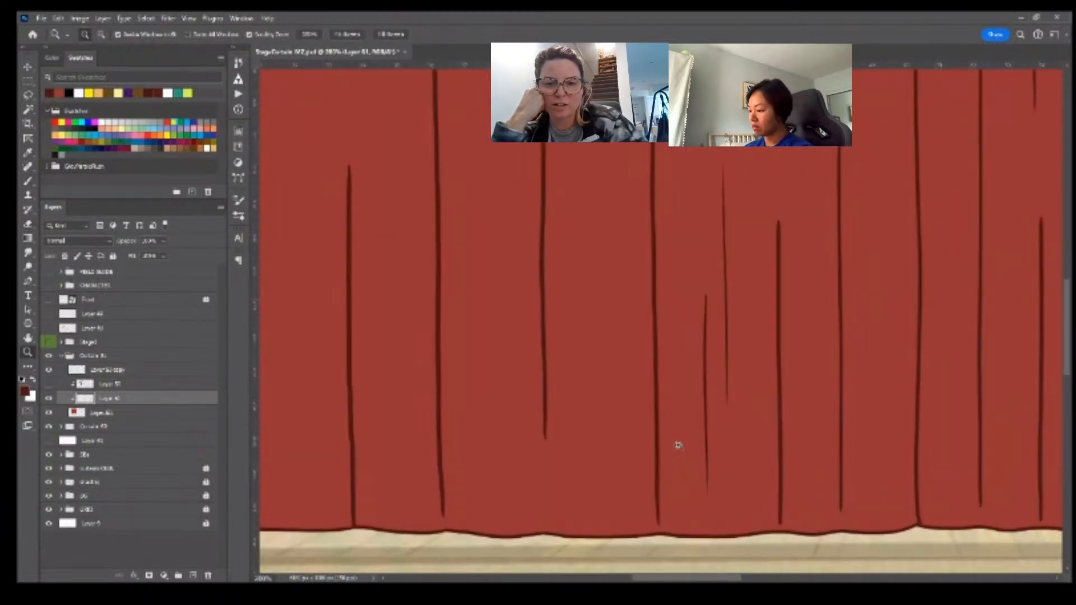
pyautogui.press('l')
pyautogui.moveTo(433, 413)
pyautogui.mouseDown()
pyautogui.moveTo(422, 541)
pyautogui.moveTo(435, 416)
pyautogui.mouseUp()
pyautogui.press('space')
pyautogui.moveTo(526, 427); pyautogui.dragTo(697, 325)
pyautogui.moveTo(517, 279)
pyautogui.mouseDown()
pyautogui.moveTo(503, 432)
pyautogui.moveTo(527, 434)
pyautogui.moveTo(524, 408)
pyautogui.mouseUp()
pyautogui.press('space')
pyautogui.moveTo(569, 355); pyautogui.dragTo(760, 382)
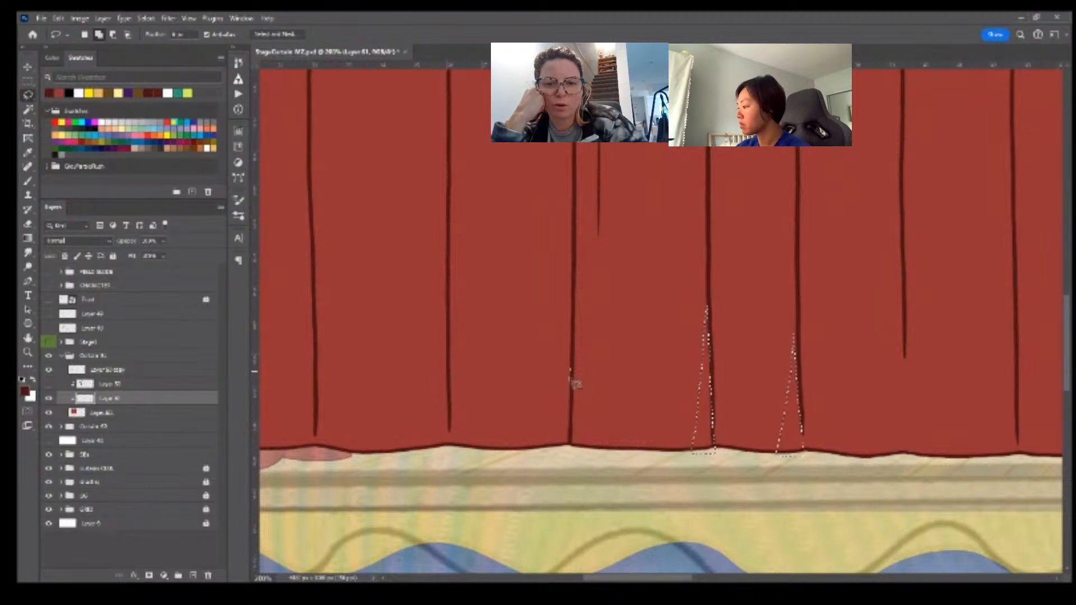
pyautogui.moveTo(574, 383)
pyautogui.mouseDown()
pyautogui.moveTo(566, 450)
pyautogui.moveTo(575, 370)
pyautogui.moveTo(703, 372)
pyautogui.mouseUp()
pyautogui.press('space')
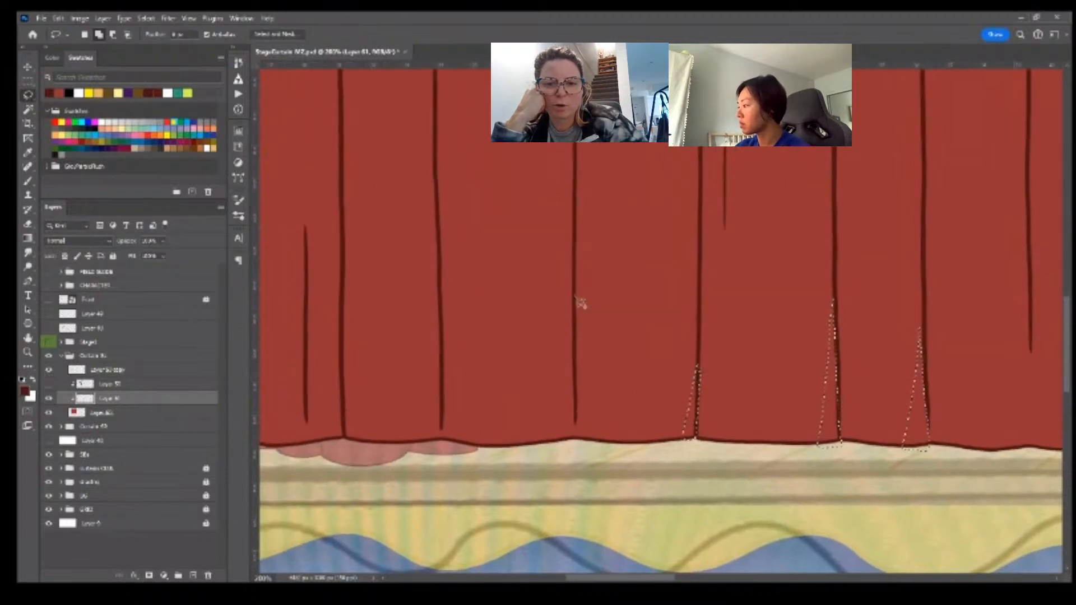
# - Add hem wedges beside the remaining long folds toward the curtain's outer edge, flaring one to both sides of its line
pyautogui.moveTo(572, 242)
pyautogui.mouseDown()
pyautogui.moveTo(554, 444)
pyautogui.moveTo(579, 384)
pyautogui.moveTo(577, 247)
pyautogui.moveTo(706, 261)
pyautogui.mouseUp()
pyautogui.press('space')
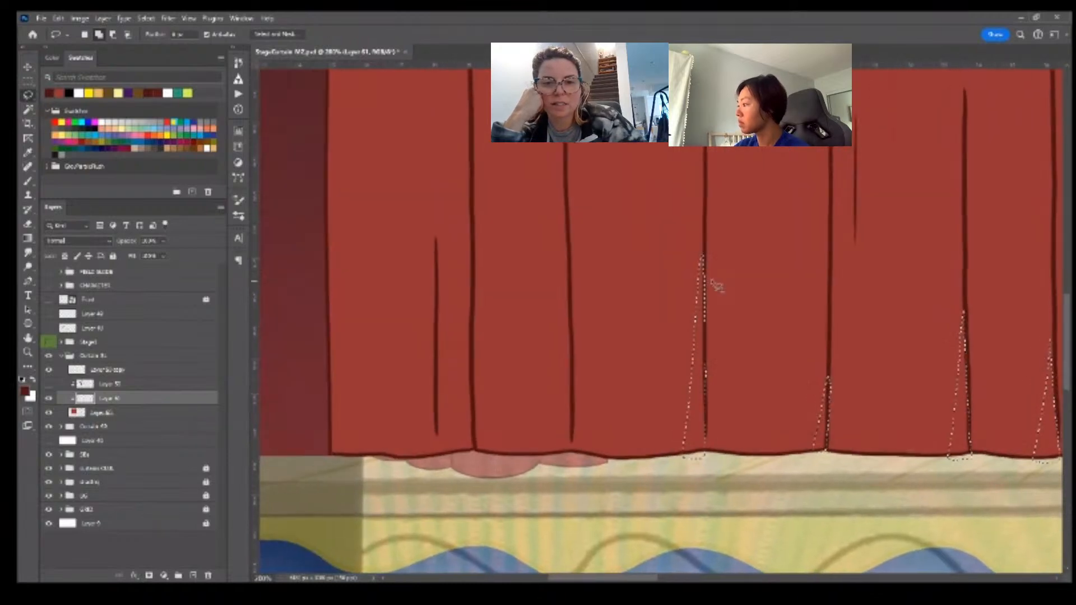
pyautogui.moveTo(572, 300)
pyautogui.mouseDown()
pyautogui.moveTo(549, 457)
pyautogui.moveTo(572, 431)
pyautogui.mouseUp()
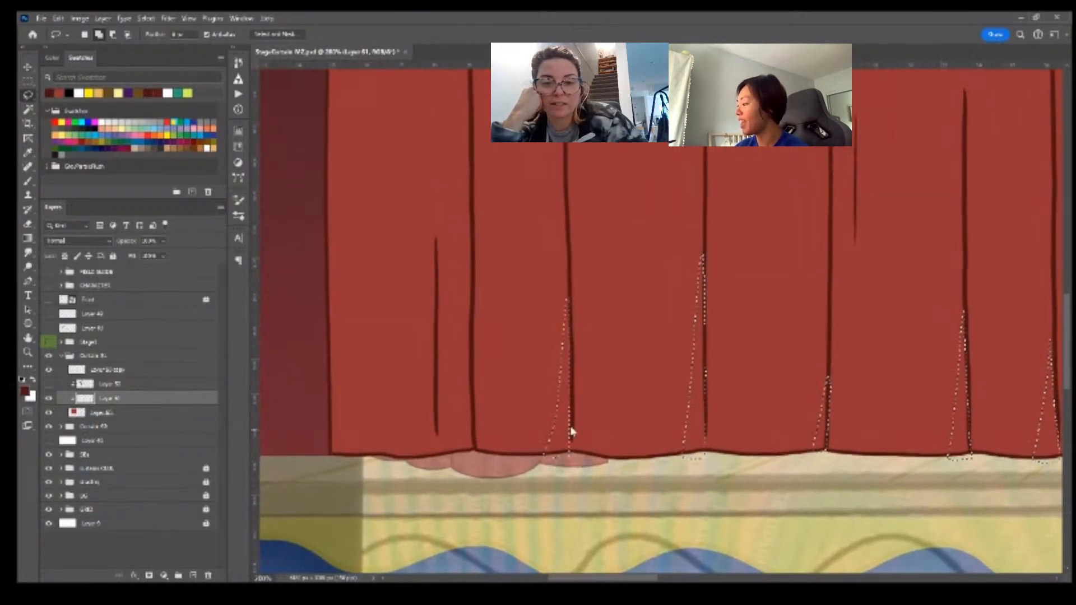
pyautogui.moveTo(570, 301)
pyautogui.mouseDown()
pyautogui.moveTo(573, 472)
pyautogui.moveTo(572, 426)
pyautogui.mouseUp()
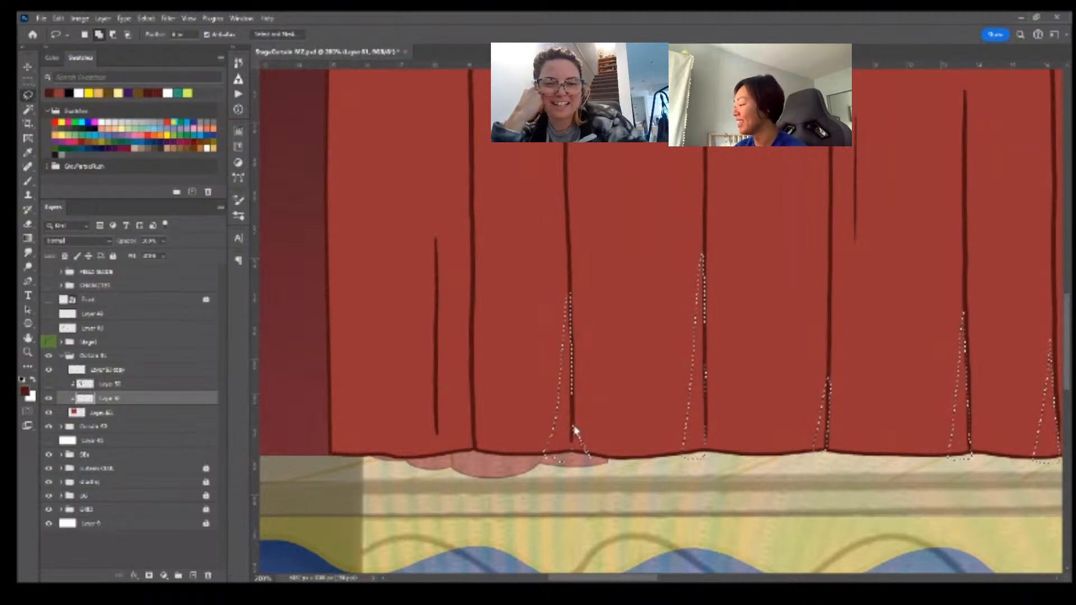
pyautogui.press('alt')
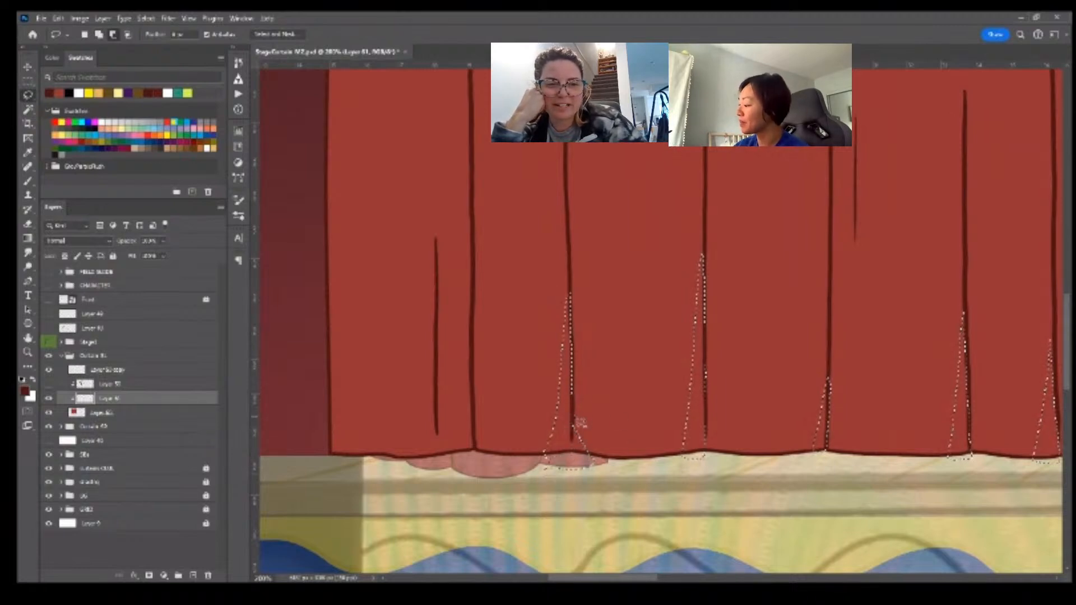
pyautogui.moveTo(579, 439); pyautogui.dragTo(620, 374)
pyautogui.moveTo(572, 408)
pyautogui.mouseDown()
pyautogui.moveTo(588, 452)
pyautogui.moveTo(552, 468)
pyautogui.mouseUp()
pyautogui.moveTo(469, 338)
pyautogui.mouseDown()
pyautogui.moveTo(455, 459)
pyautogui.moveTo(478, 466)
pyautogui.moveTo(470, 352)
pyautogui.mouseUp()
pyautogui.moveTo(490, 367); pyautogui.dragTo(590, 334)
pyautogui.keyDown('alt'); pyautogui.moveTo(570, 297); pyautogui.dragTo(567, 328); pyautogui.keyUp('alt')
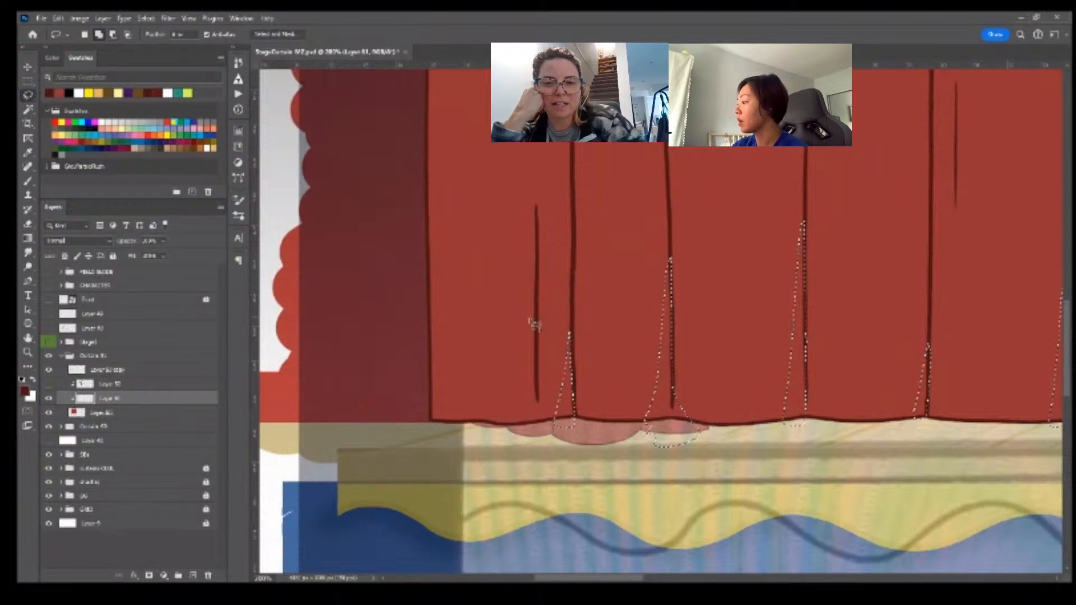
# - Add a small hem selection below the outermost short fold, fill all selected wedges with the dark red foreground colour, and deselect
pyautogui.moveTo(533, 247)
pyautogui.mouseDown()
pyautogui.moveTo(523, 347)
pyautogui.moveTo(543, 404)
pyautogui.moveTo(533, 248)
pyautogui.mouseUp()
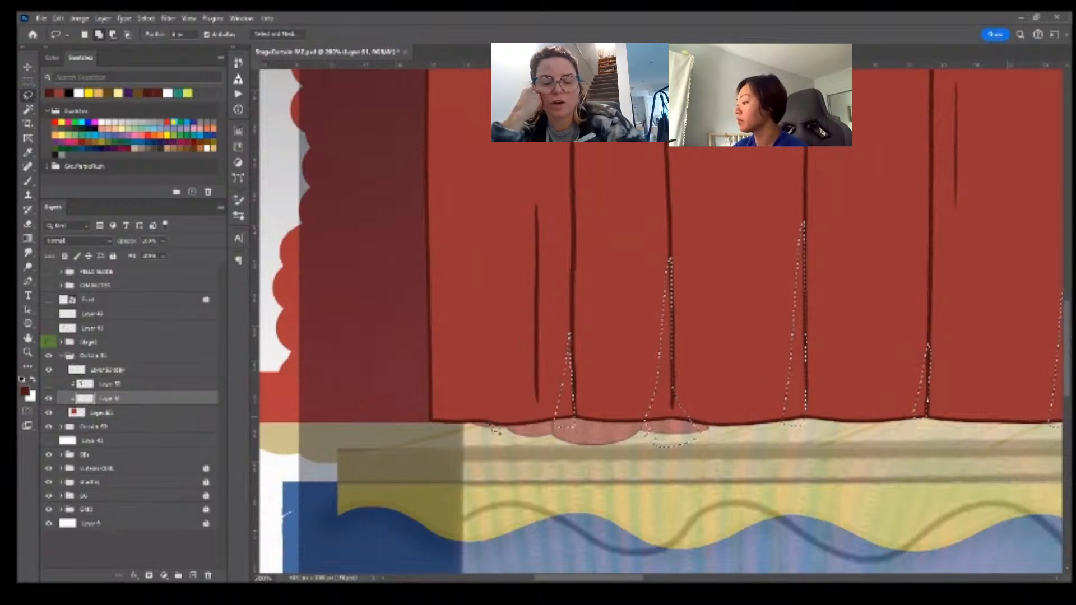
pyautogui.hscroll(4, 639, 452)
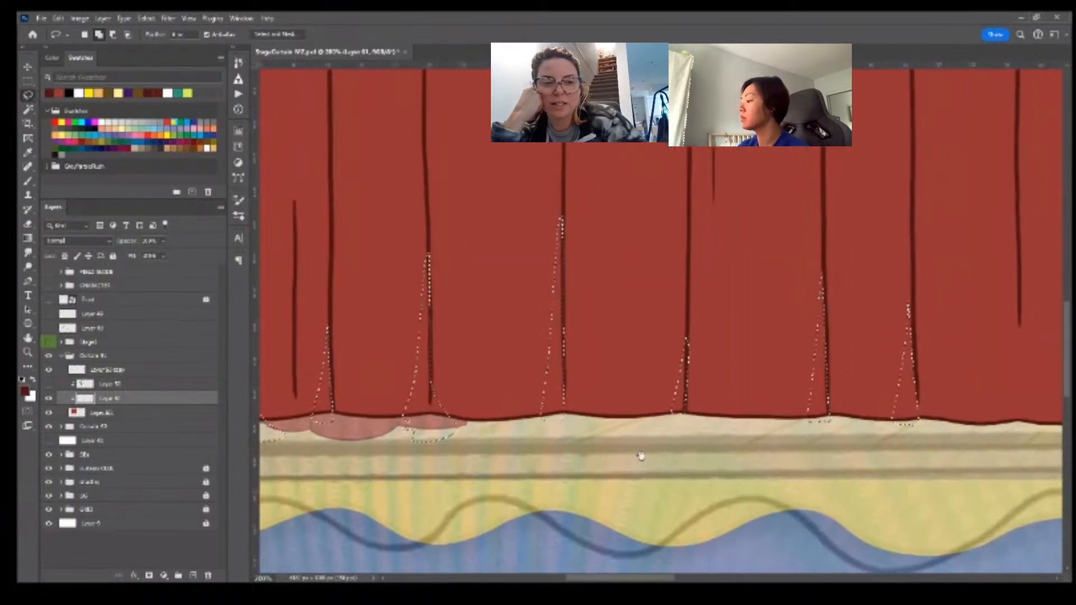
pyautogui.hotkey('alt', 'BackSpace')
pyautogui.hotkey('ctrl', 'd')
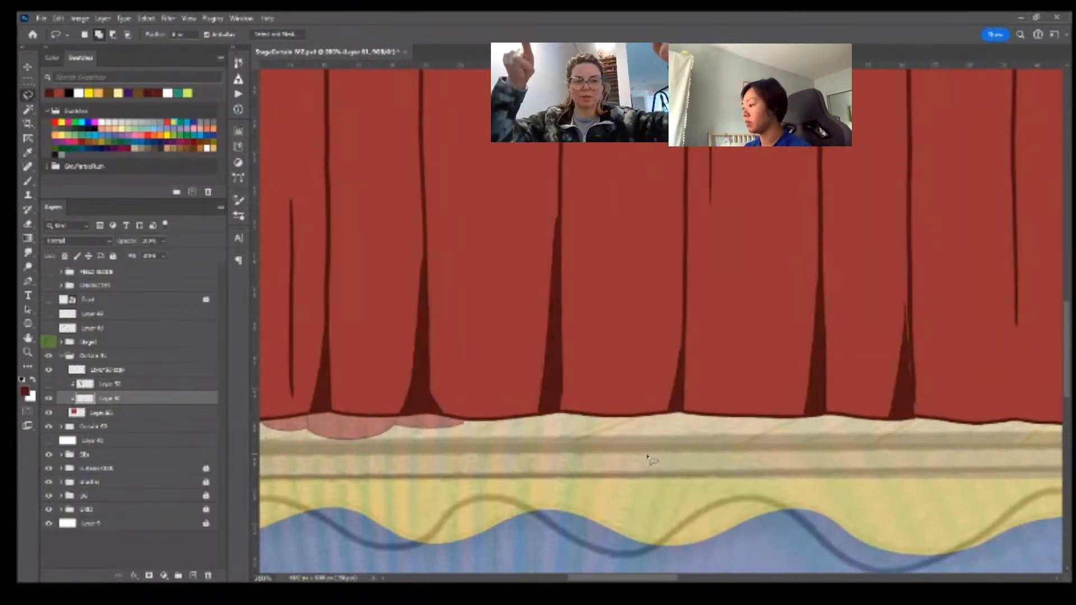
# - Lasso the innermost filled hem wedge, rotate it slightly with Free Transform to align with its fold line, and deselect
pyautogui.press('z')
pyautogui.moveTo(914, 428); pyautogui.dragTo(857, 432)
pyautogui.moveTo(858, 431); pyautogui.dragTo(408, 493)
pyautogui.moveTo(615, 448); pyautogui.dragTo(651, 442)
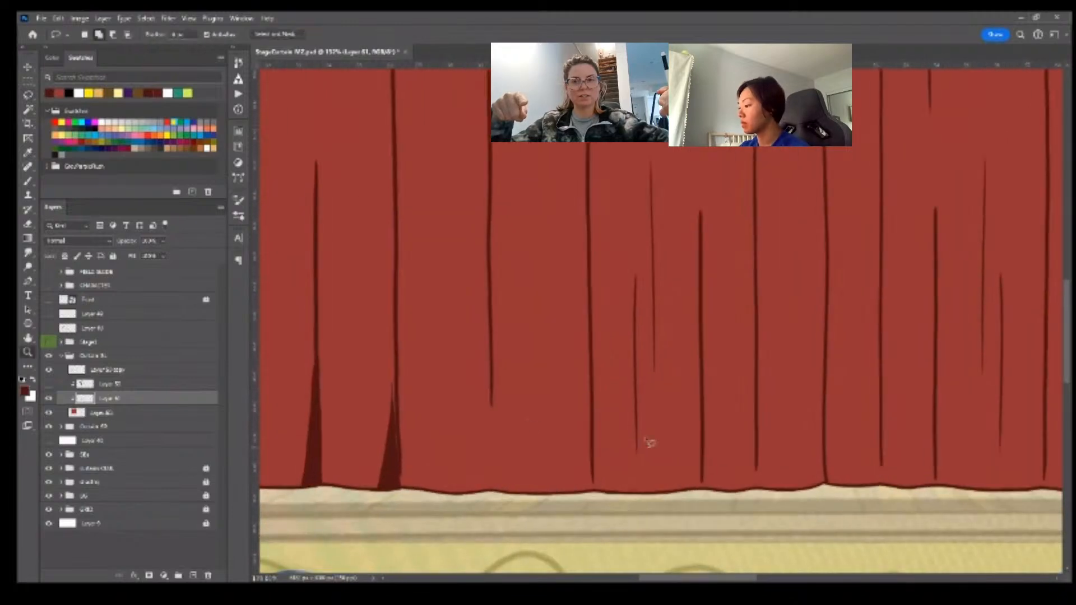
pyautogui.moveTo(391, 355)
pyautogui.mouseDown()
pyautogui.moveTo(367, 427)
pyautogui.moveTo(398, 449)
pyautogui.mouseUp()
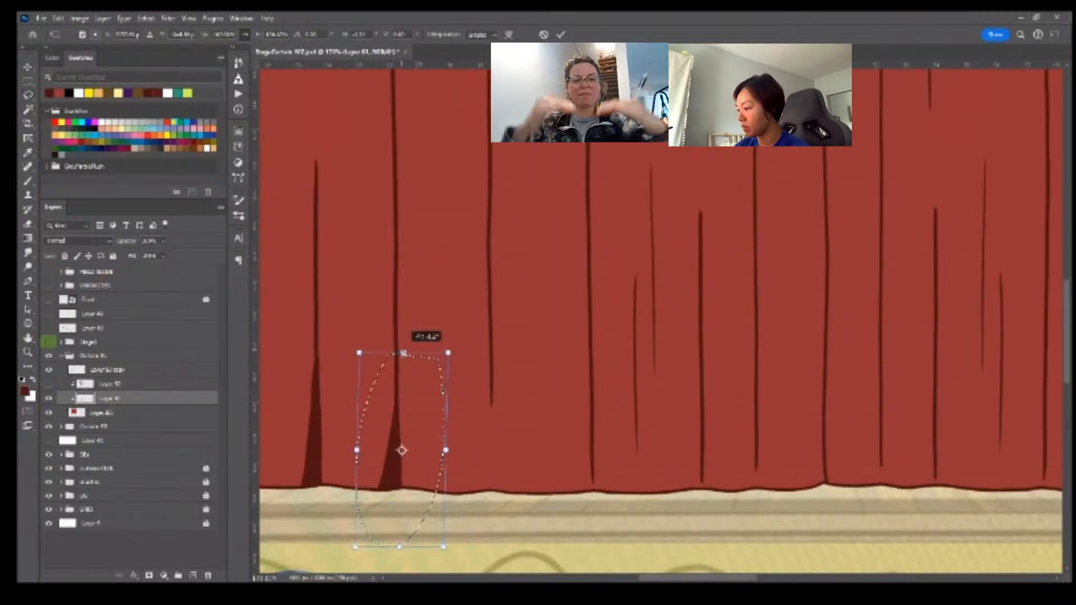
pyautogui.hotkey('ctrl', 'd')
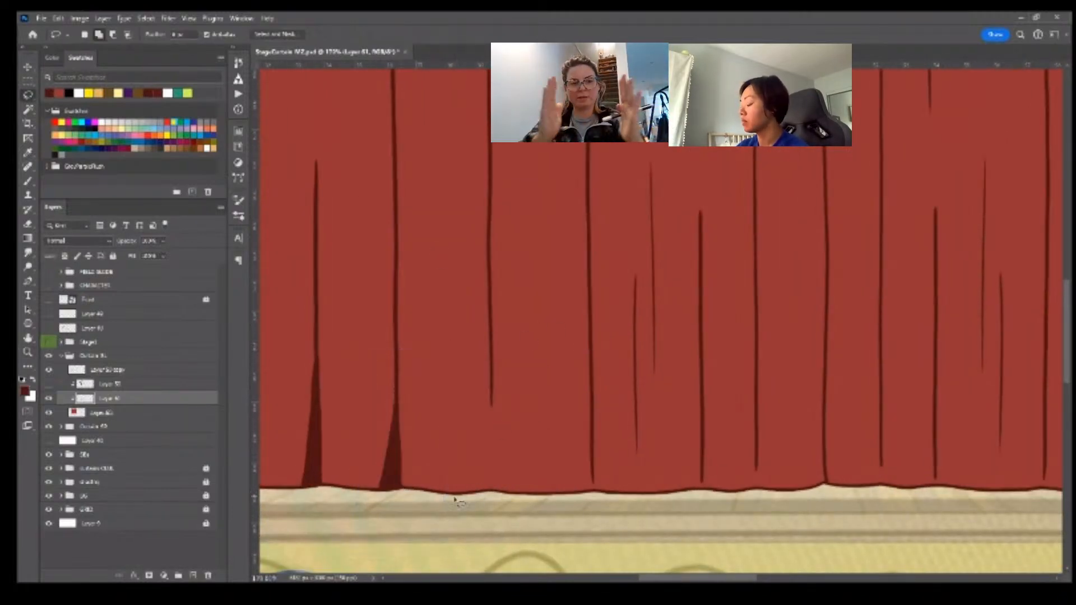
# - Fill a small lassoed bump at the hem below the next short fold line with dark red, and deselect
pyautogui.moveTo(530, 502); pyautogui.dragTo(457, 511)
pyautogui.hotkey('alt', 'BackSpace')
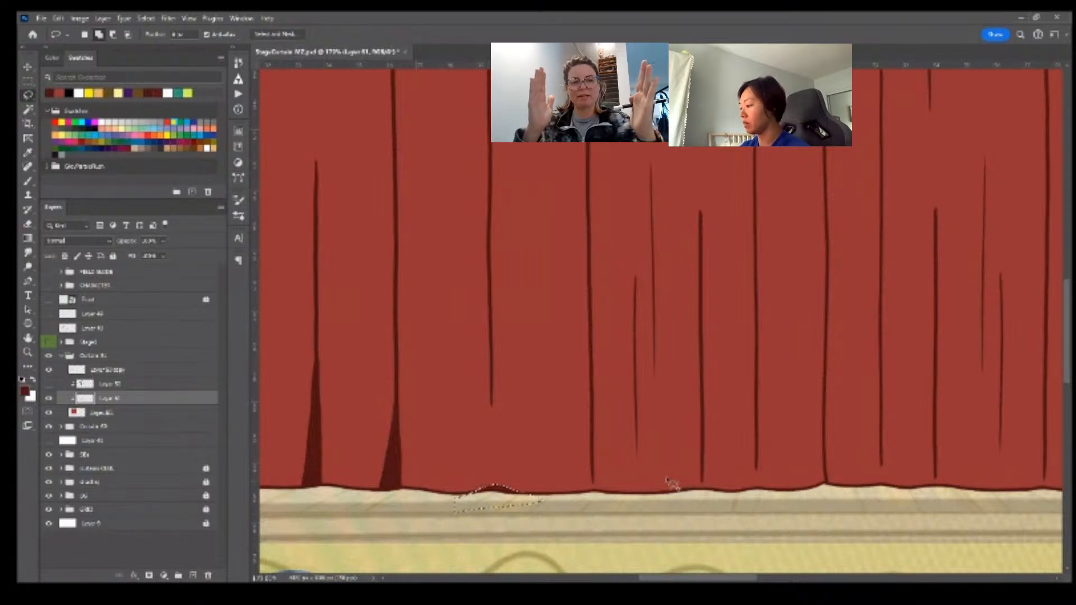
pyautogui.hotkey('ctrl', 'd')
# - Lasso hem wedges beside the three long folds nearest the centre opening and a thin sliver along the short fold between them
pyautogui.moveTo(590, 424)
pyautogui.mouseDown()
pyautogui.moveTo(570, 500)
pyautogui.moveTo(595, 481)
pyautogui.mouseUp()
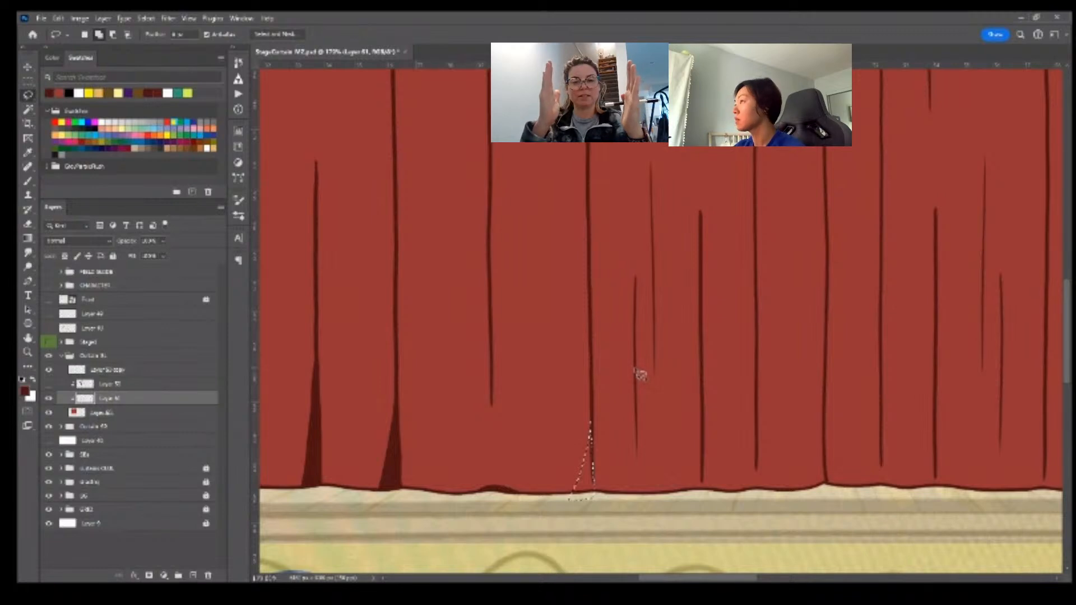
pyautogui.moveTo(634, 351)
pyautogui.mouseDown()
pyautogui.moveTo(641, 442)
pyautogui.moveTo(635, 358)
pyautogui.moveTo(595, 335)
pyautogui.mouseUp()
pyautogui.moveTo(612, 442)
pyautogui.mouseDown()
pyautogui.moveTo(607, 419)
pyautogui.moveTo(568, 461)
pyautogui.moveTo(615, 459)
pyautogui.mouseUp()
pyautogui.moveTo(687, 444); pyautogui.dragTo(605, 463)
pyautogui.moveTo(526, 430)
pyautogui.mouseDown()
pyautogui.moveTo(545, 482)
pyautogui.moveTo(558, 480)
pyautogui.moveTo(584, 432)
pyautogui.moveTo(592, 487)
pyautogui.moveTo(566, 461)
pyautogui.mouseUp()
pyautogui.moveTo(681, 451)
pyautogui.mouseDown()
pyautogui.moveTo(591, 453)
pyautogui.moveTo(609, 482)
pyautogui.mouseUp()
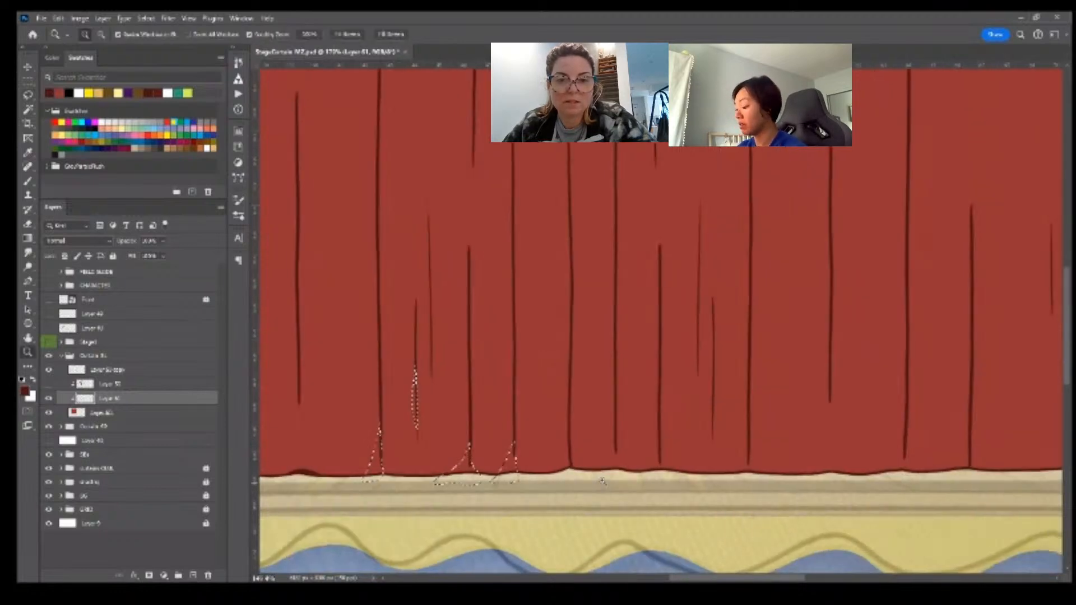
# - Fill the selected fold shapes with dark red, deselect, and lower the new shadow layer's opacity to 50%
pyautogui.hotkey('alt', 'BackSpace')
pyautogui.hotkey('ctrl', 'd')
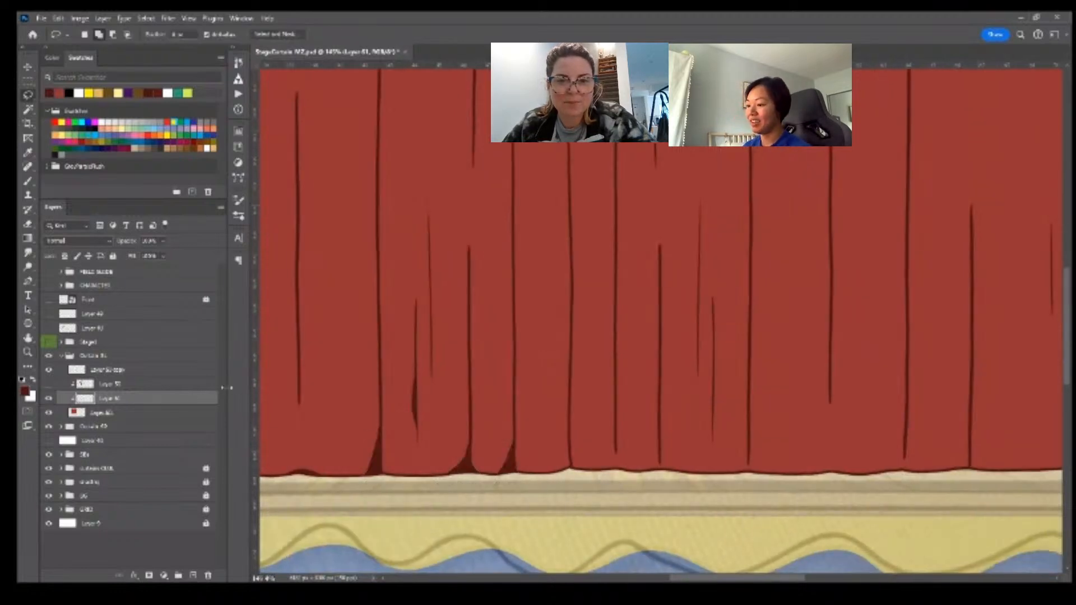
pyautogui.press('5')
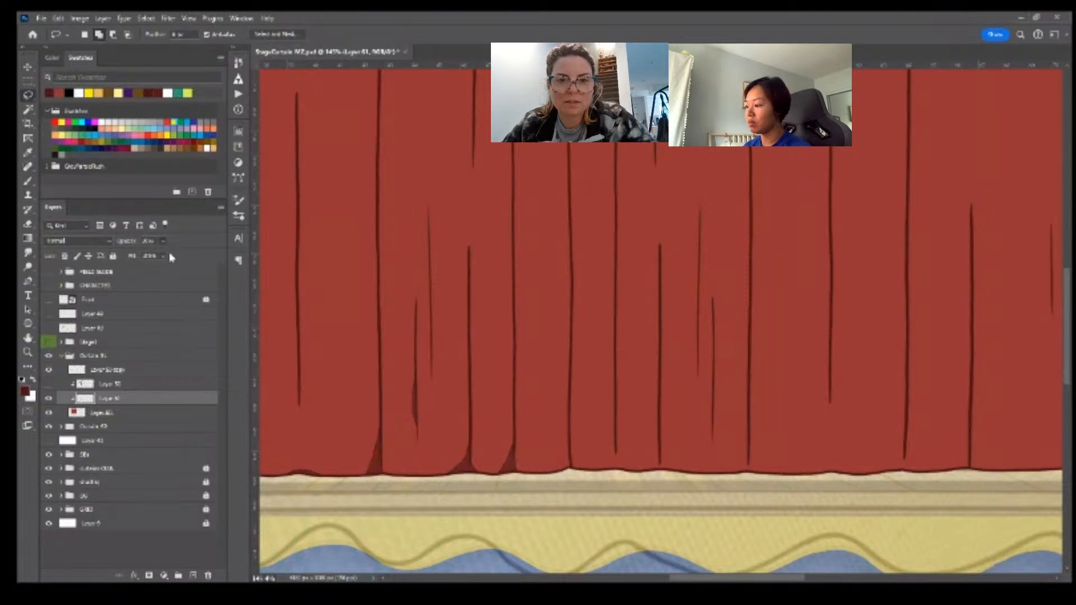
# - Erase the small hem bump beneath the outermost short fold line and repaint it as a lower, softer dark shadow
pyautogui.moveTo(605, 329); pyautogui.dragTo(592, 328)
pyautogui.moveTo(523, 342)
pyautogui.mouseDown()
pyautogui.moveTo(788, 385)
pyautogui.moveTo(752, 432)
pyautogui.mouseUp()
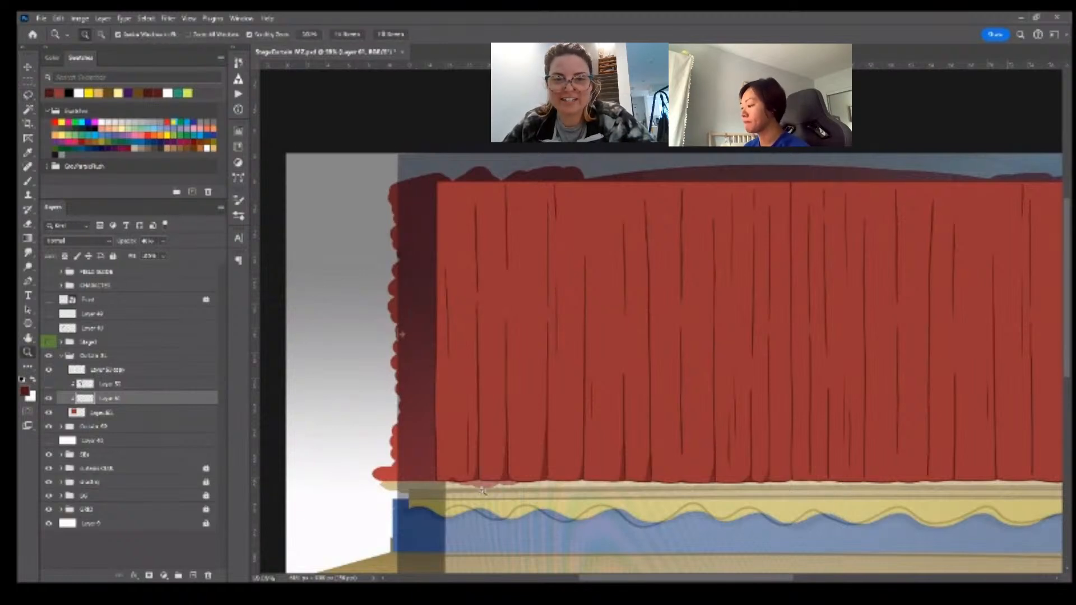
pyautogui.moveTo(447, 481); pyautogui.dragTo(533, 494)
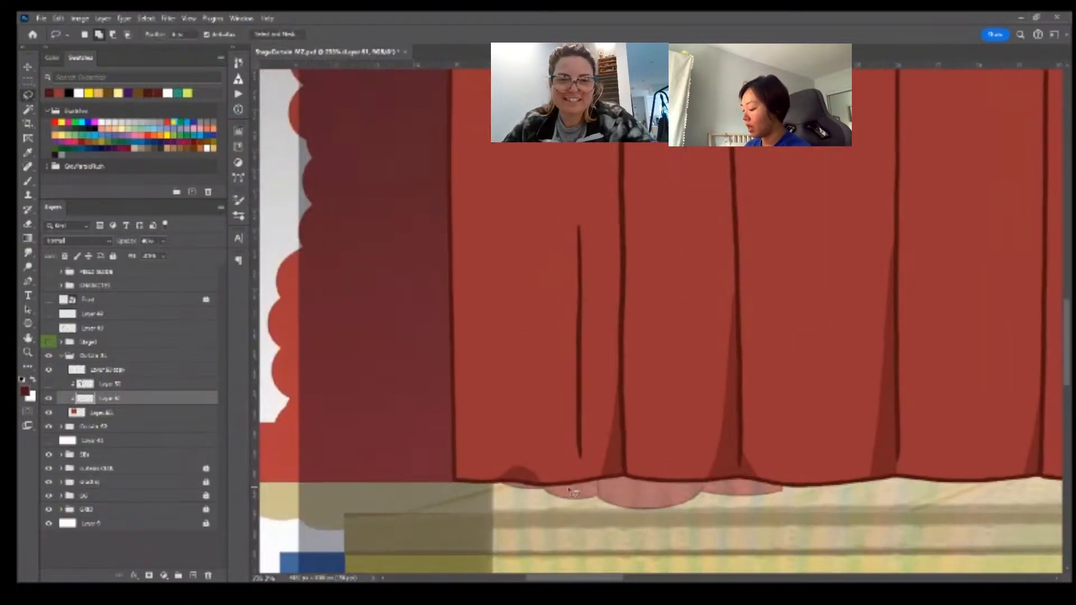
pyautogui.press('e')
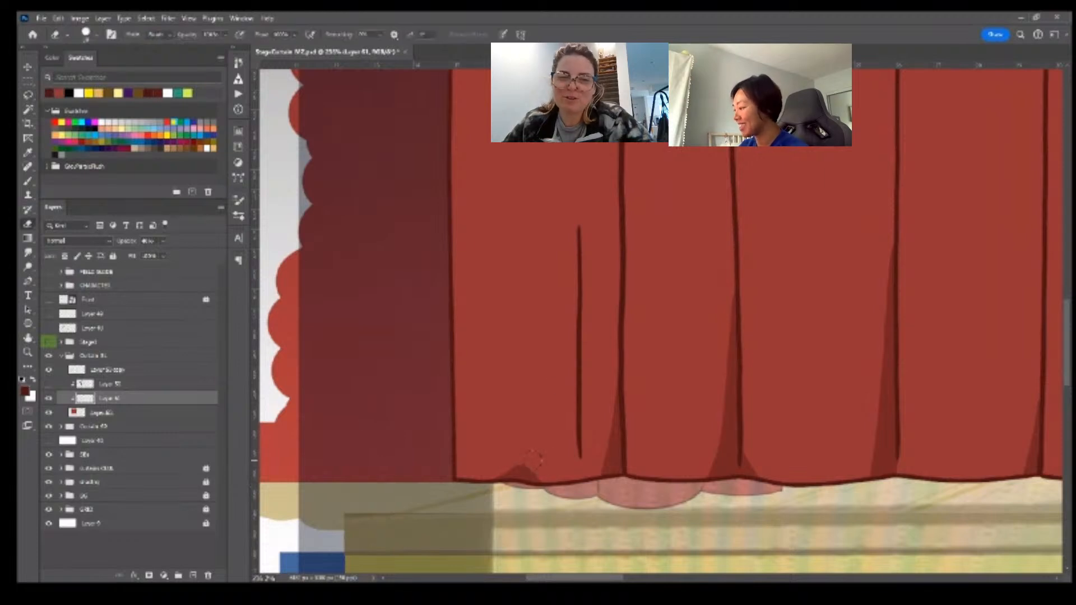
pyautogui.press('b')
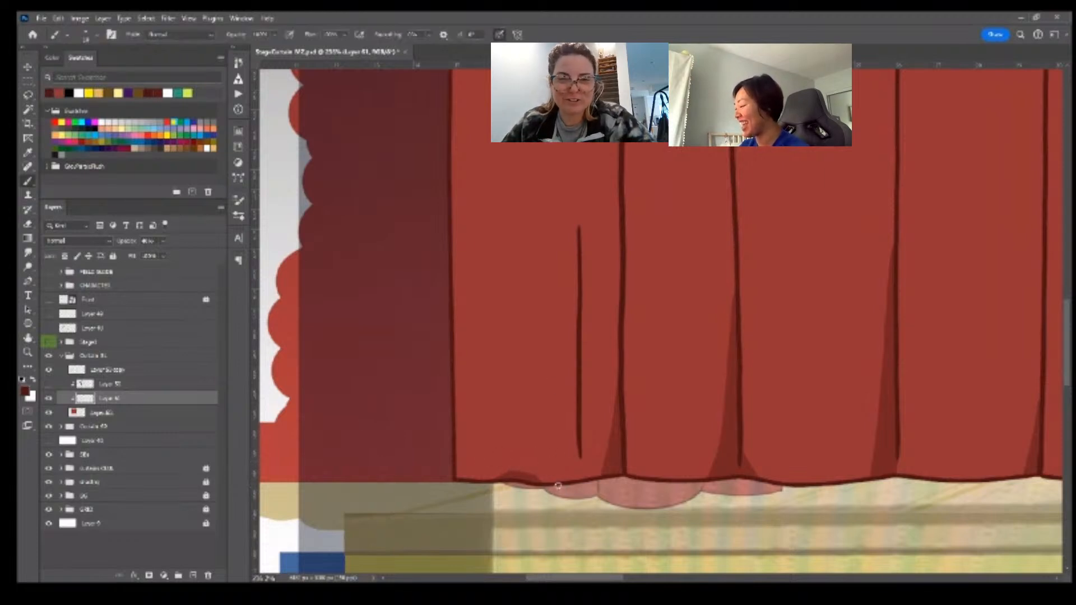
pyautogui.press(']')
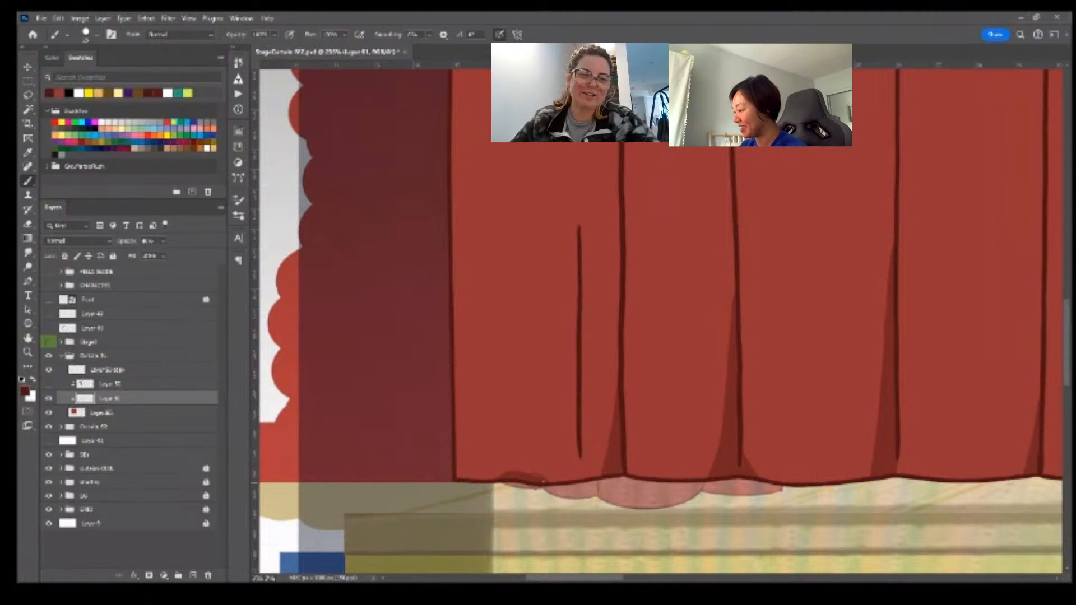
pyautogui.press('e')
pyautogui.moveTo(478, 477); pyautogui.dragTo(548, 481)
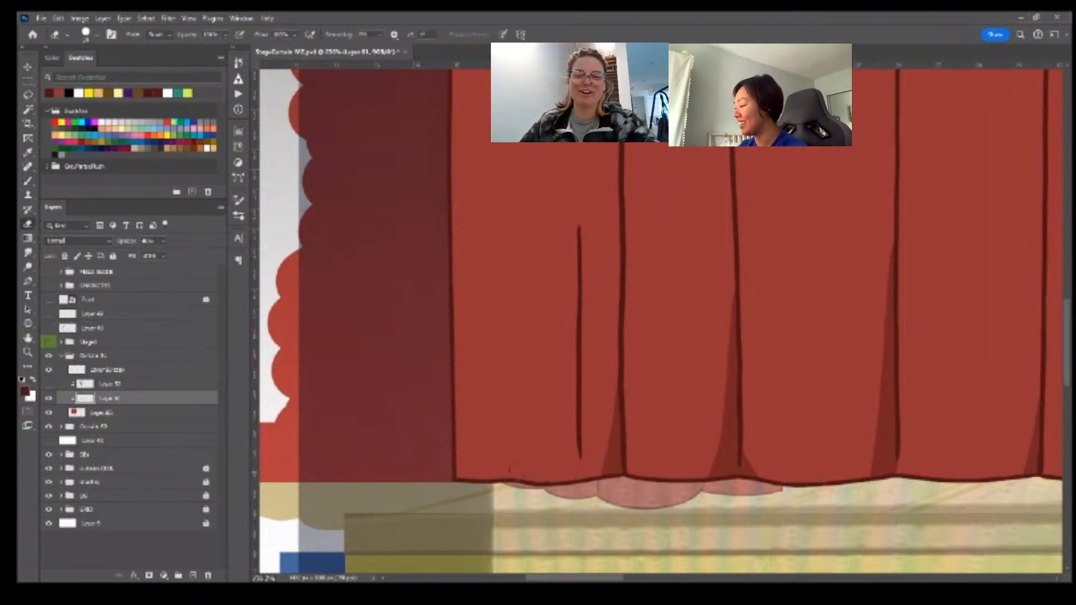
pyautogui.press('b')
pyautogui.moveTo(451, 489)
pyautogui.mouseDown()
pyautogui.moveTo(508, 477)
pyautogui.moveTo(555, 496)
pyautogui.mouseUp()
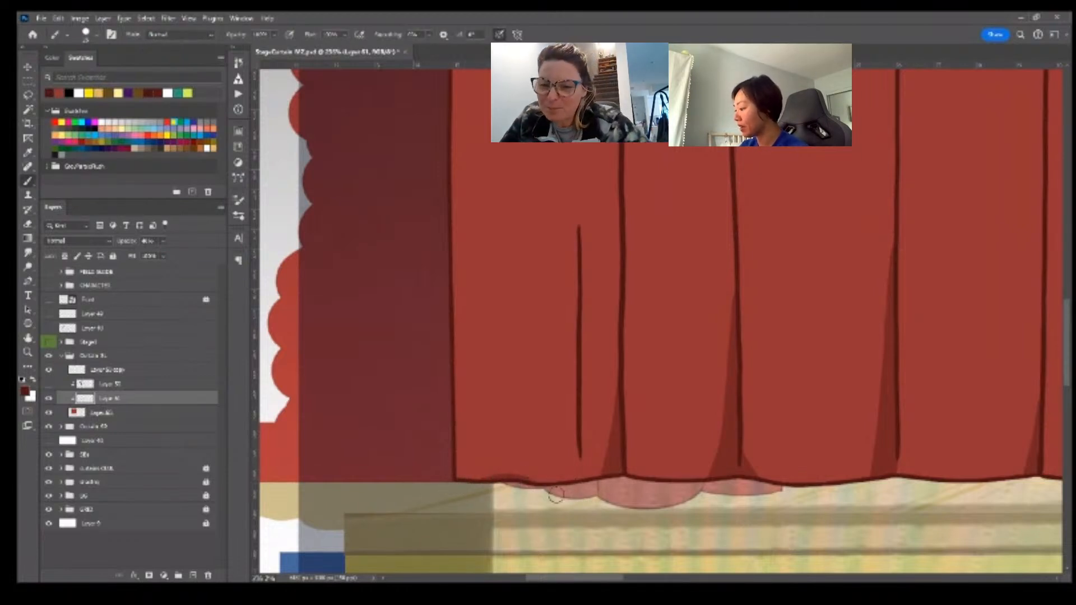
pyautogui.hotkey('ctrl', 'z')
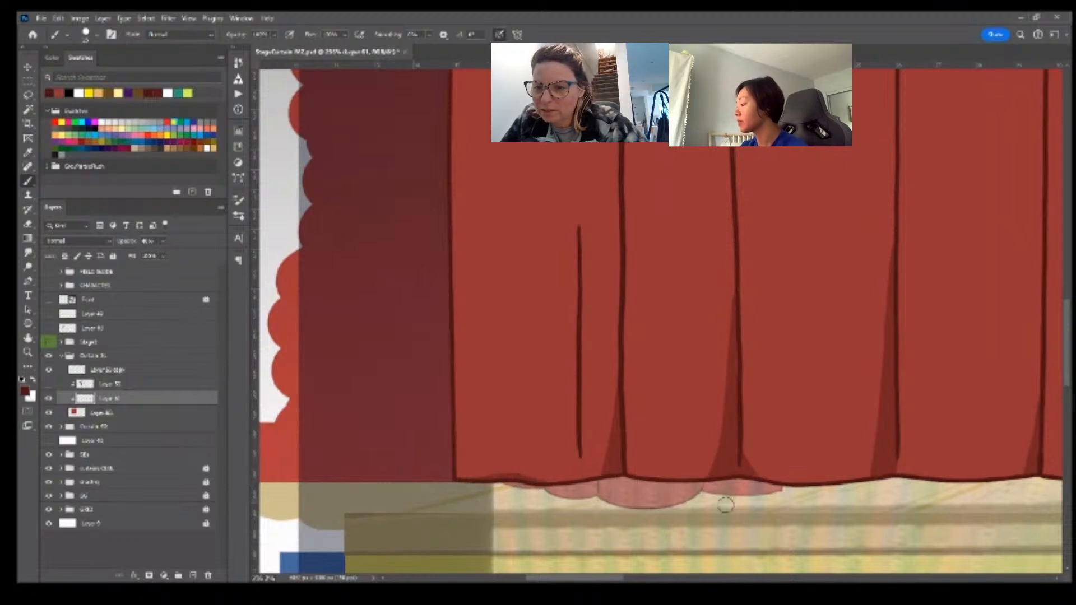
# - Compare the hem shadows from the curtain's outer edge across to the centre opening
pyautogui.moveTo(726, 505); pyautogui.dragTo(577, 508)
pyautogui.moveTo(749, 481); pyautogui.dragTo(701, 480)
pyautogui.moveTo(759, 461); pyautogui.dragTo(627, 533)
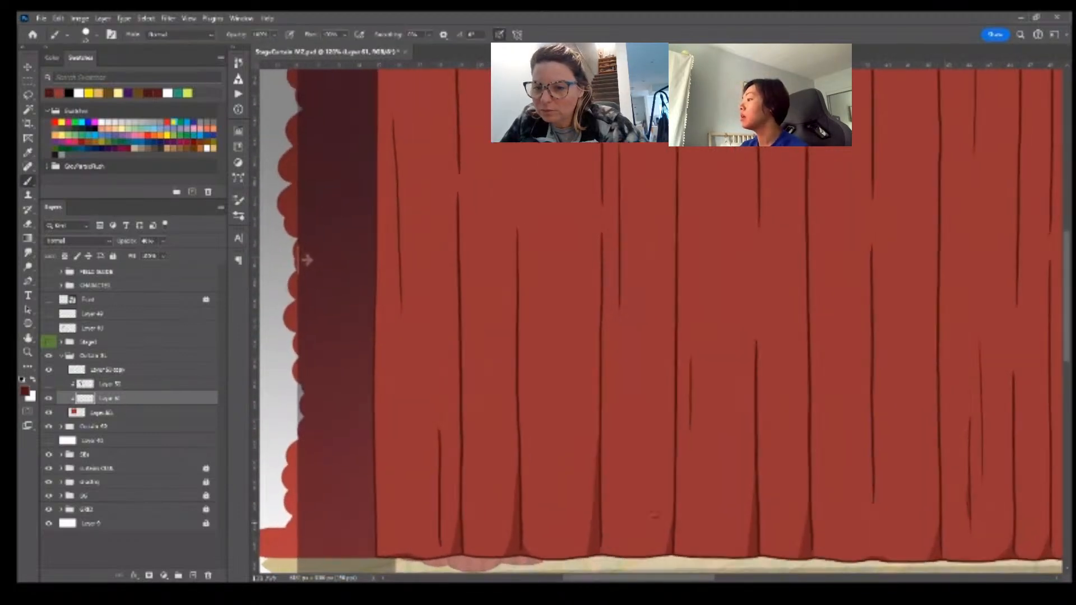
pyautogui.moveTo(752, 485); pyautogui.dragTo(624, 472)
pyautogui.moveTo(531, 495); pyautogui.dragTo(548, 522)
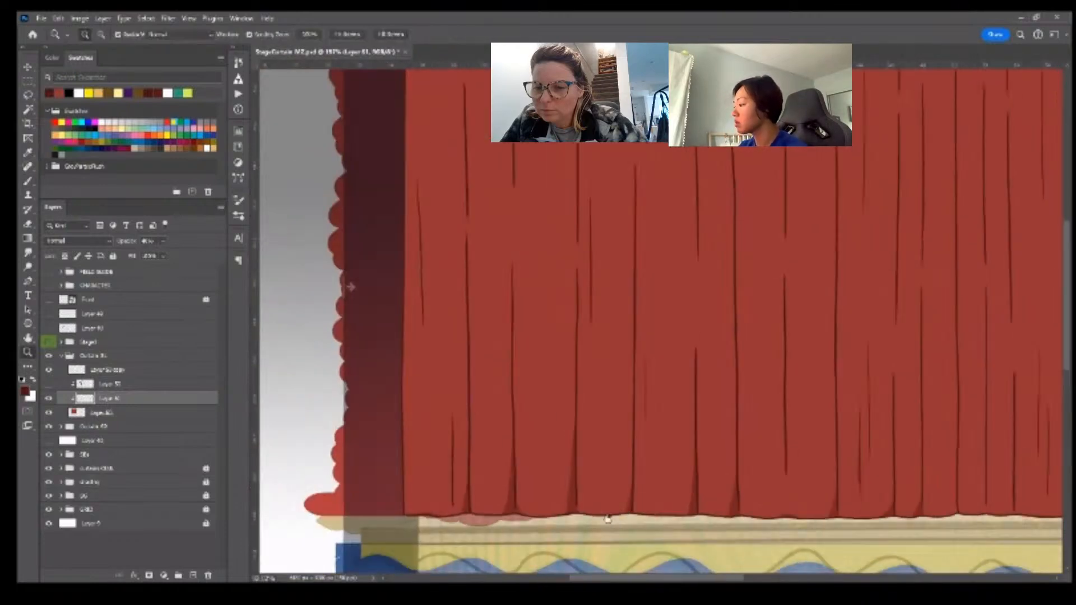
pyautogui.moveTo(684, 495); pyautogui.dragTo(588, 496)
pyautogui.moveTo(594, 498); pyautogui.dragTo(577, 505)
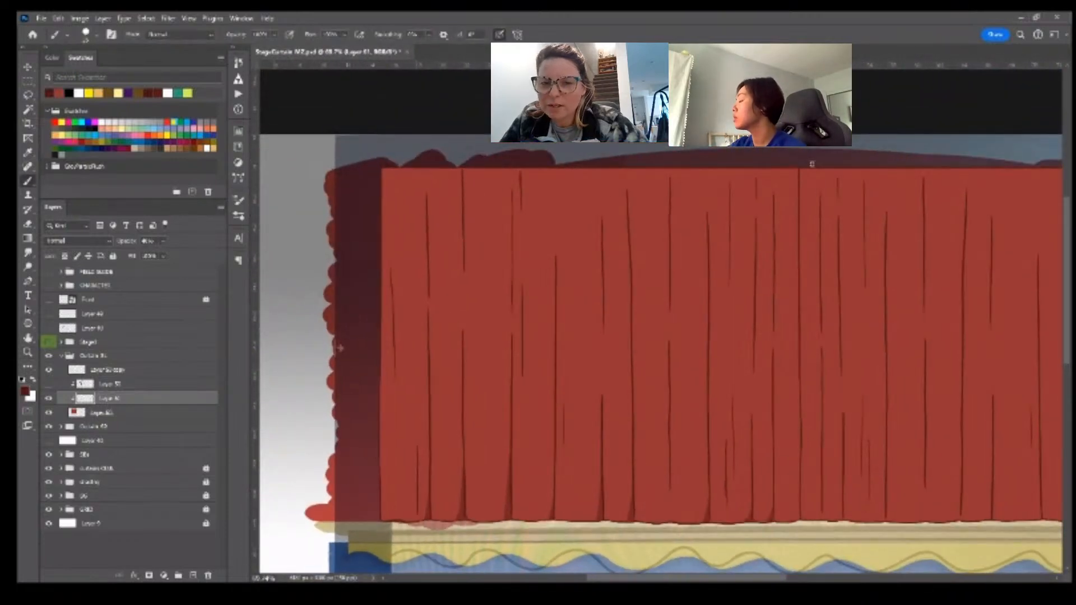
pyautogui.moveTo(818, 202); pyautogui.dragTo(828, 203)
pyautogui.moveTo(831, 241); pyautogui.dragTo(735, 224)
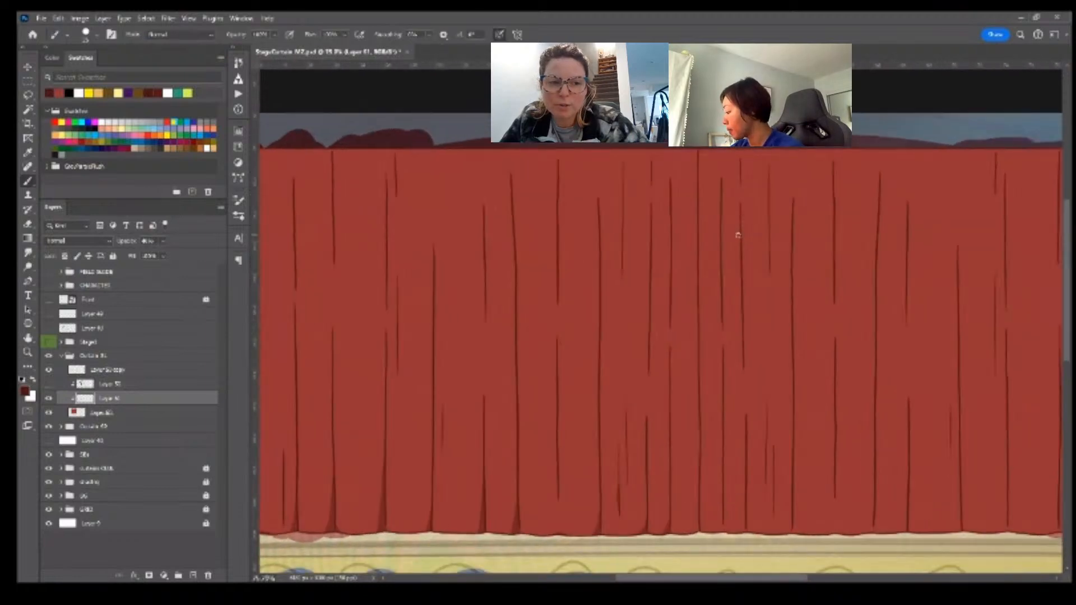
# - Reshape the hem wedge beside the long fold nearest the centre opening into a narrow curved taper with the Eraser and Brush
pyautogui.moveTo(663, 527); pyautogui.dragTo(748, 526)
pyautogui.press('e')
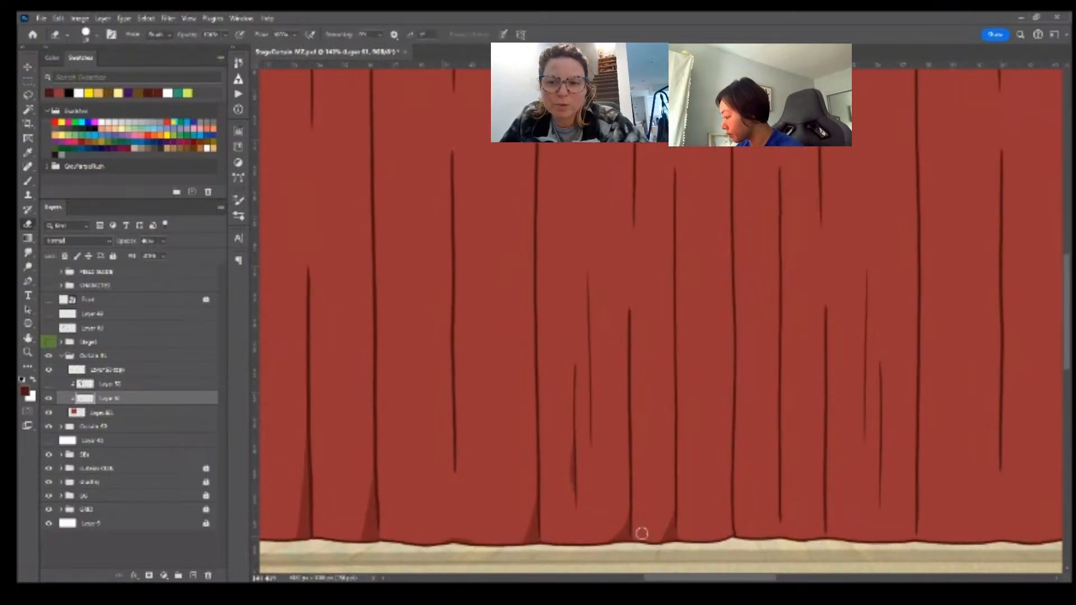
pyautogui.moveTo(660, 539)
pyautogui.mouseDown()
pyautogui.moveTo(736, 476)
pyautogui.moveTo(819, 493)
pyautogui.mouseUp()
pyautogui.press('b')
pyautogui.press('z')
pyautogui.press('e')
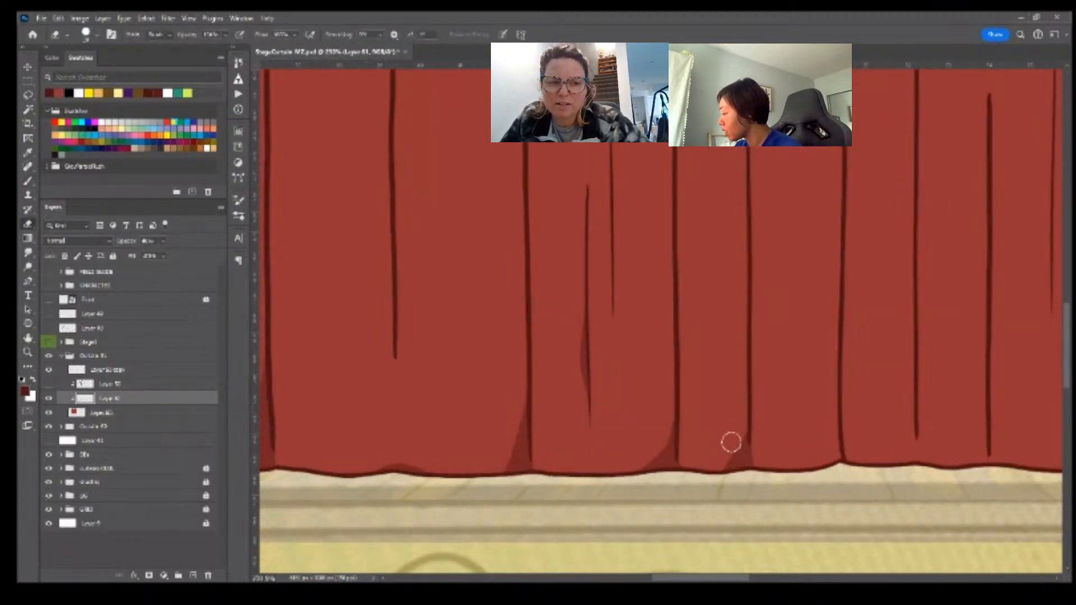
pyautogui.press('b')
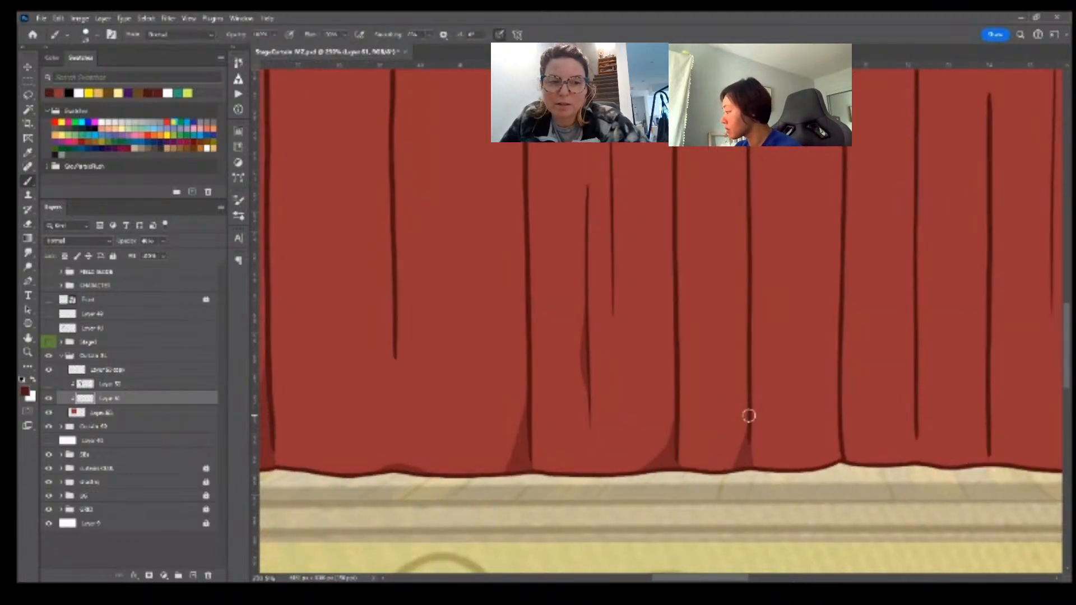
pyautogui.moveTo(746, 416)
pyautogui.mouseDown()
pyautogui.moveTo(715, 470)
pyautogui.moveTo(735, 466)
pyautogui.mouseUp()
pyautogui.press('e')
pyautogui.press('b')
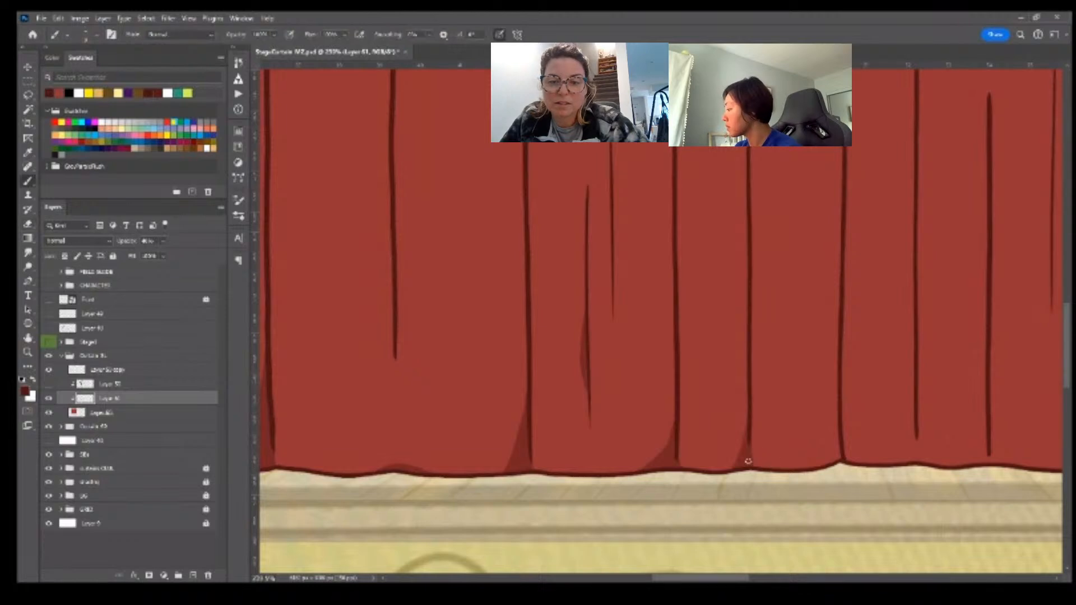
pyautogui.scroll(-2, 678, 465)
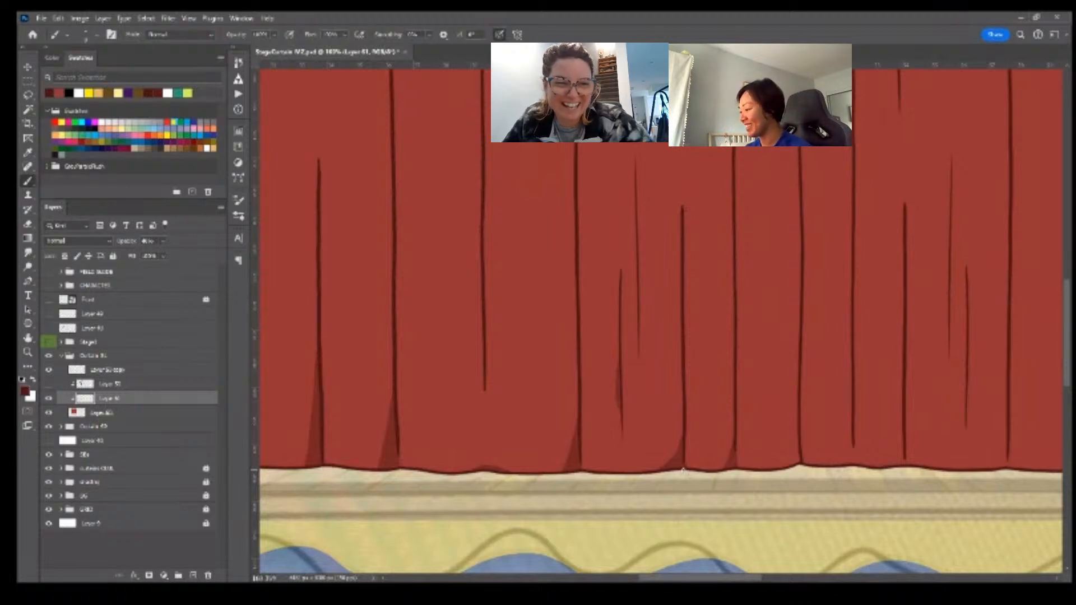
# - Extend the small hem bump below the short mid-curtain fold with a Brush stroke so its outer end tapers along the hem
pyautogui.hotkey('ctrl', 'space')
pyautogui.moveTo(759, 391); pyautogui.dragTo(745, 408)
pyautogui.press('space')
pyautogui.hotkey('ctrl', 'space')
pyautogui.hotkey('ctrl', 'space')
pyautogui.moveTo(507, 480); pyautogui.dragTo(529, 479)
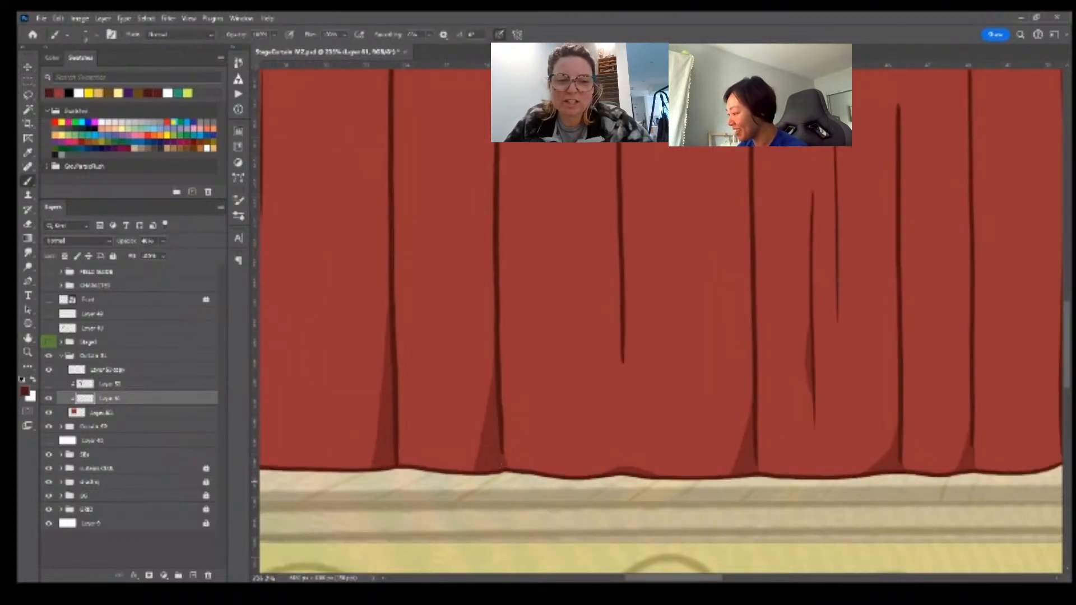
pyautogui.hotkey('ctrl', 'space')
pyautogui.moveTo(648, 497); pyautogui.dragTo(615, 498)
pyautogui.hotkey('ctrl', 'space')
pyautogui.moveTo(719, 497); pyautogui.dragTo(699, 508)
pyautogui.hotkey('ctrl', 'space')
pyautogui.moveTo(633, 492); pyautogui.dragTo(712, 492)
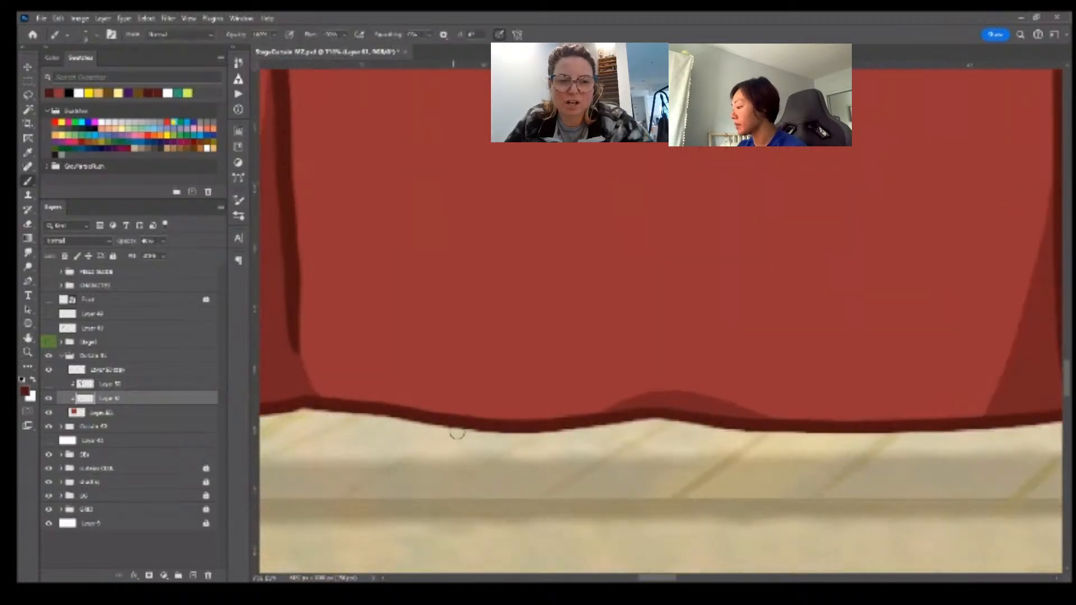
pyautogui.moveTo(513, 430)
pyautogui.mouseDown()
pyautogui.moveTo(582, 413)
pyautogui.moveTo(771, 435)
pyautogui.mouseUp()
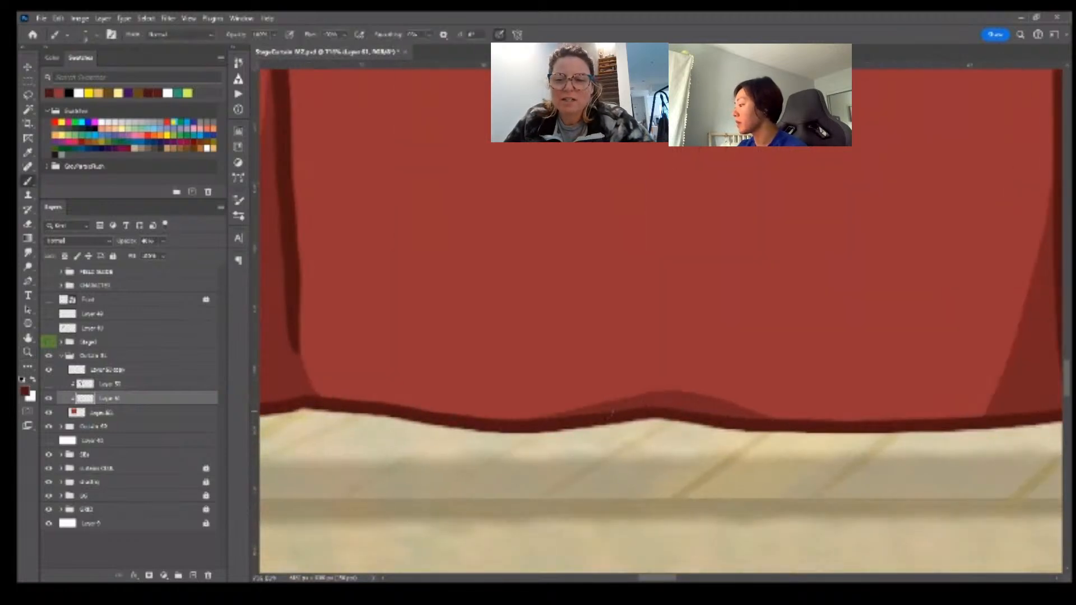
# - Erase the stray shadow on the inner side of the second outermost long fold at the hem and touch up its edge
pyautogui.hotkey('ctrl', 'space')
pyautogui.moveTo(572, 446); pyautogui.dragTo(541, 464)
pyautogui.hotkey('ctrl', 'space')
pyautogui.hotkey('ctrl', 'space')
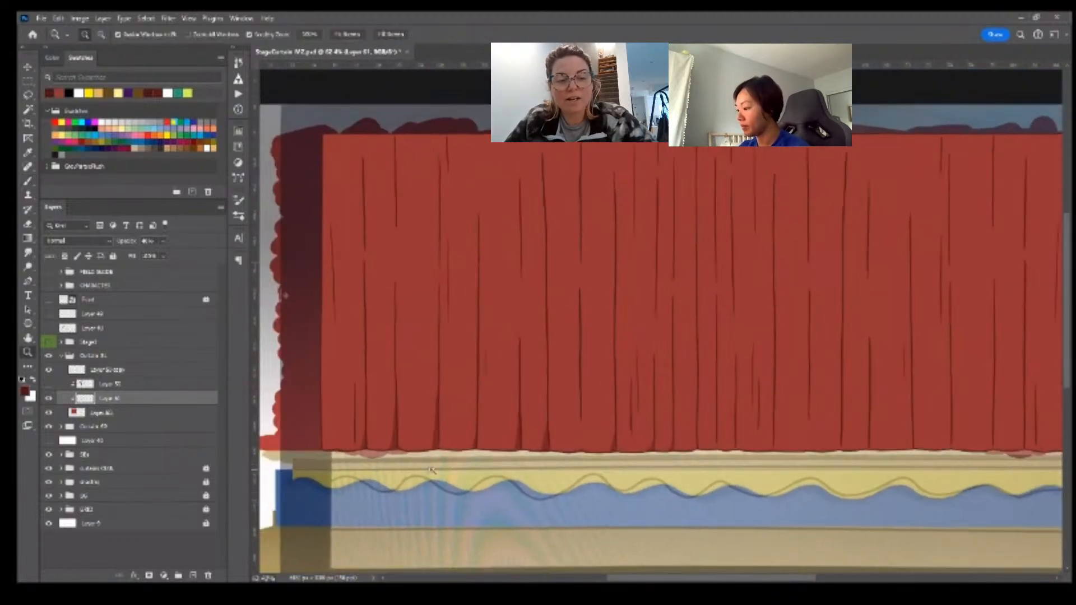
pyautogui.moveTo(366, 459); pyautogui.dragTo(401, 458)
pyautogui.press('e')
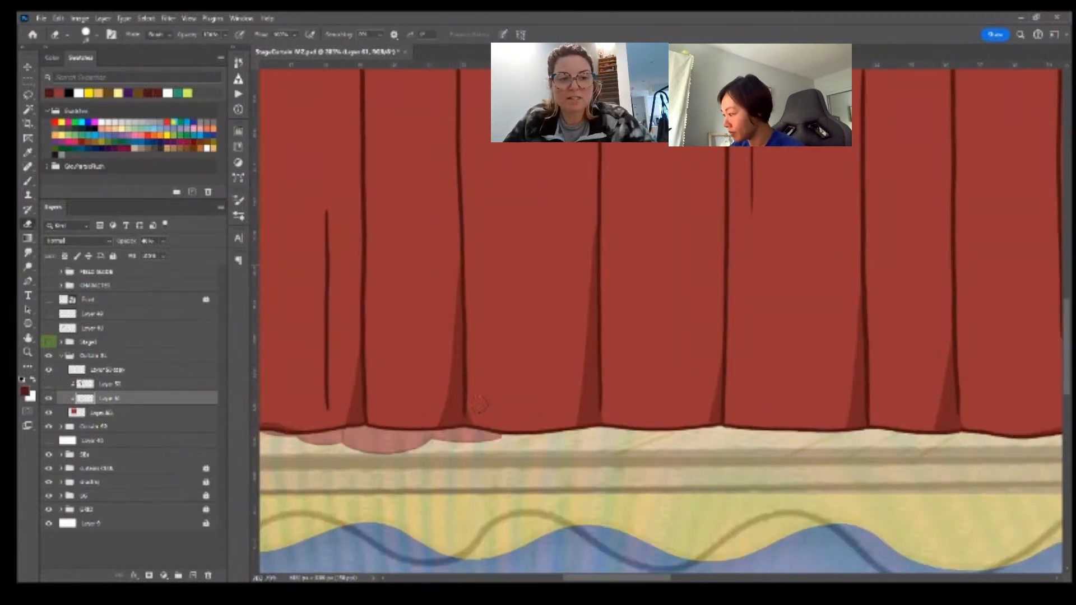
pyautogui.press('b')
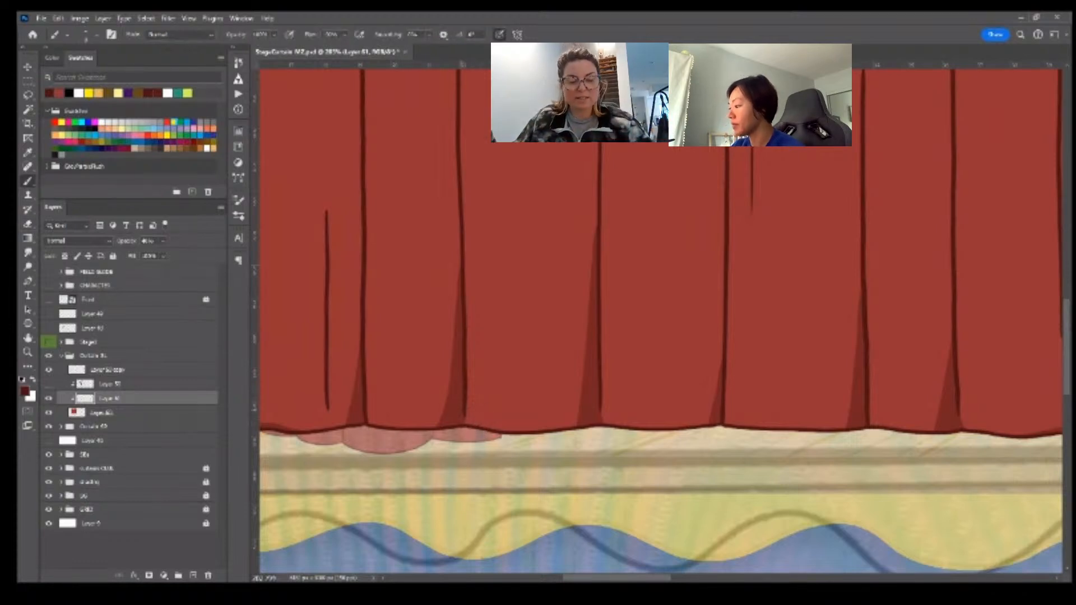
pyautogui.press('e')
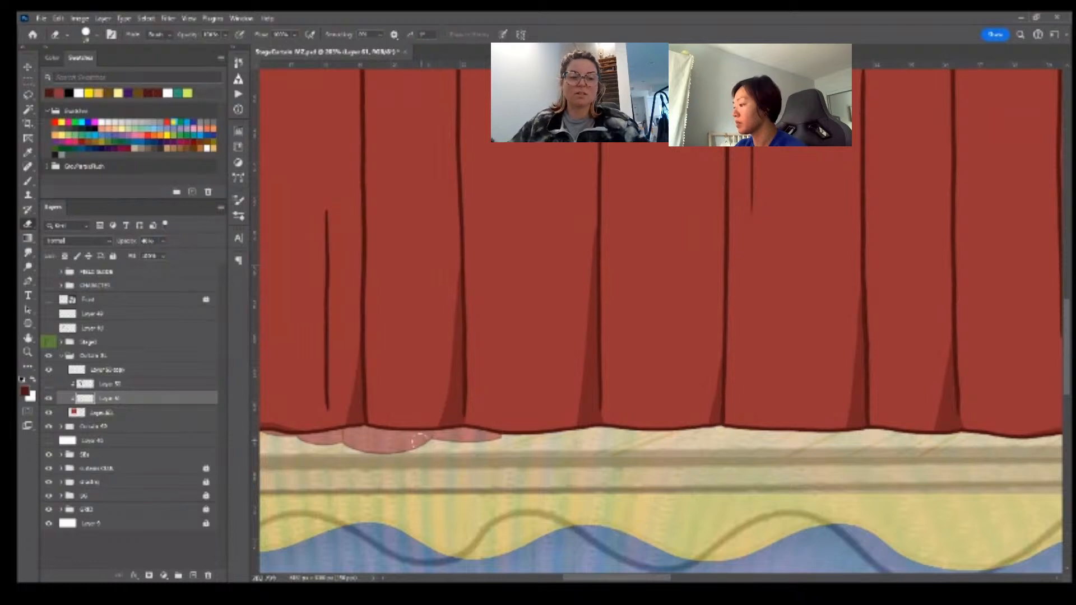
pyautogui.press('b')
# - Examine the corrected hem shadows on the whole closed curtain, zooming in around the centre opening
pyautogui.moveTo(577, 456); pyautogui.dragTo(521, 469)
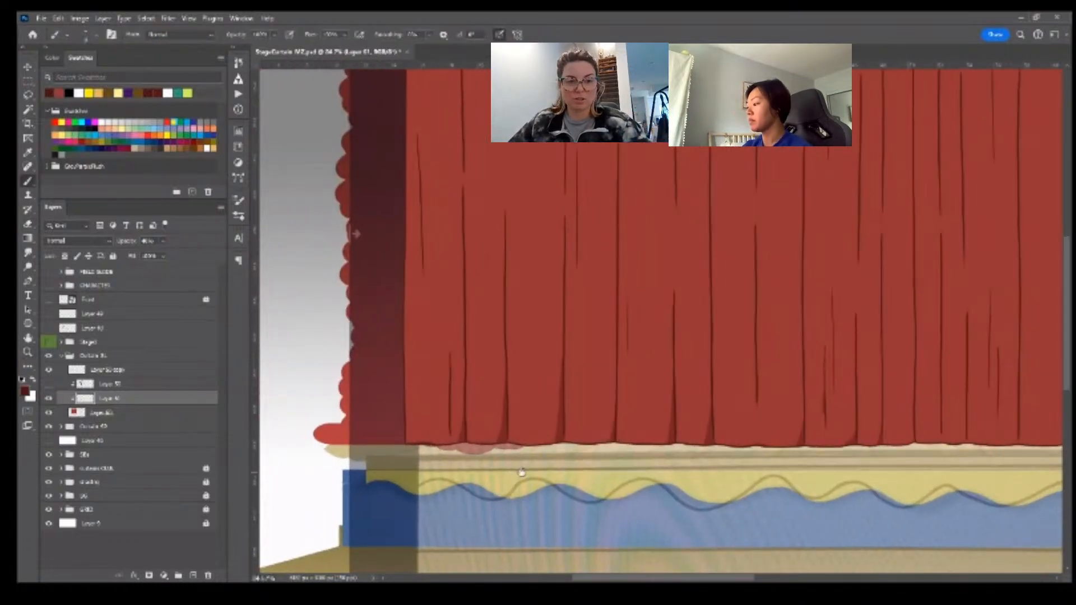
pyautogui.moveTo(725, 417); pyautogui.dragTo(681, 411)
pyautogui.moveTo(750, 377); pyautogui.dragTo(658, 427)
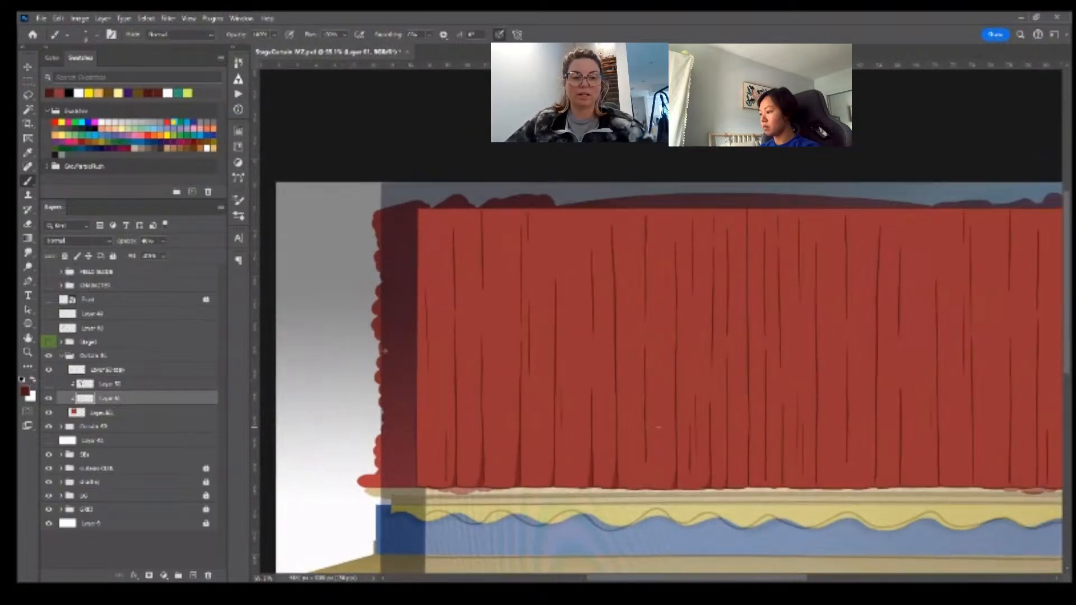
pyautogui.click(757, 464)
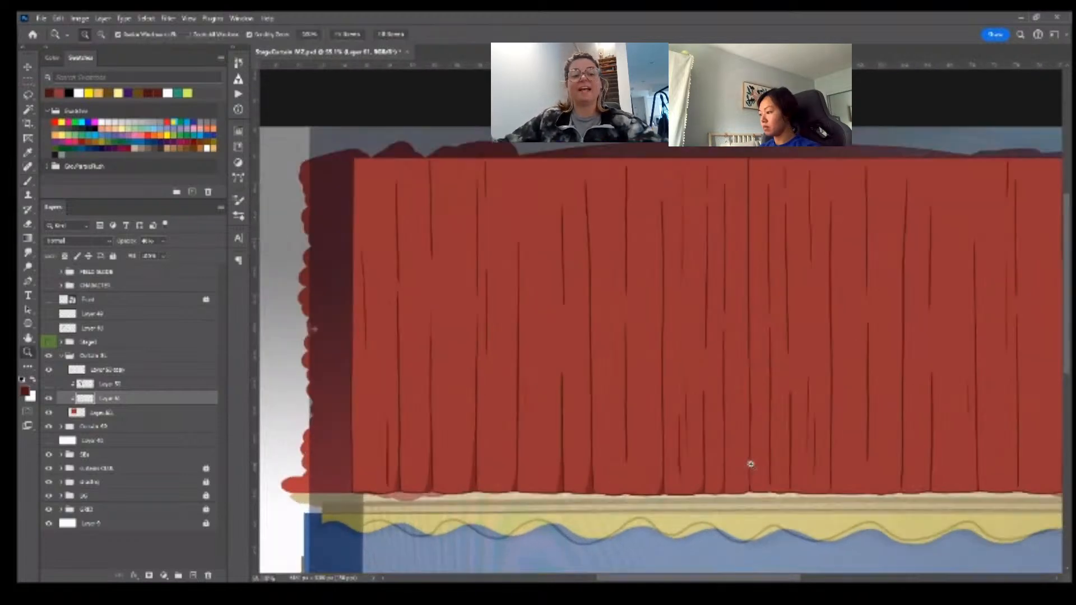
pyautogui.click(757, 465)
pyautogui.press('e')
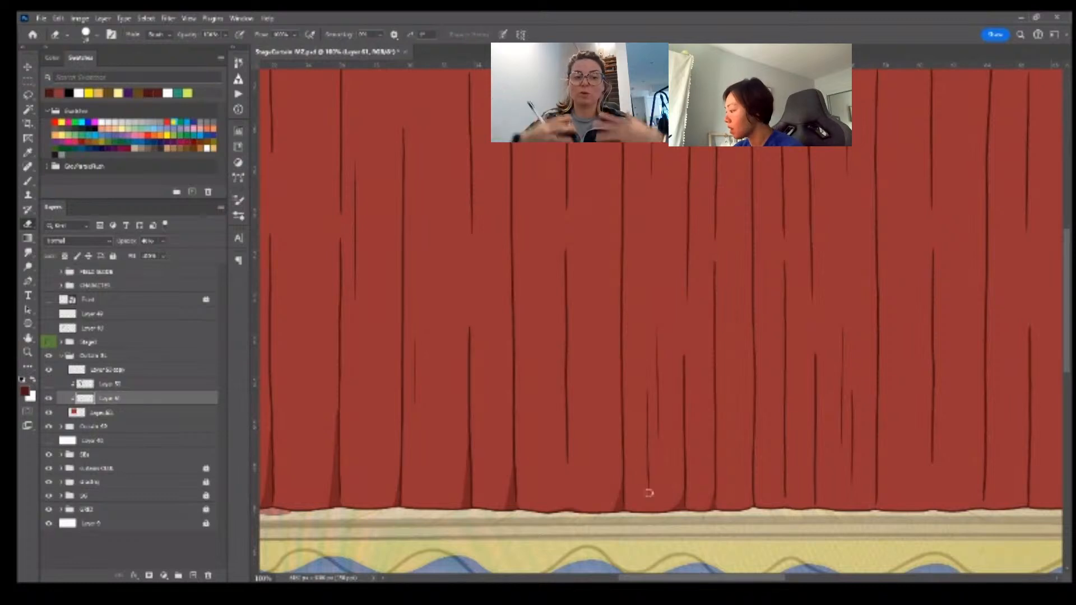
pyautogui.press('b')
pyautogui.moveTo(673, 336); pyautogui.dragTo(622, 368)
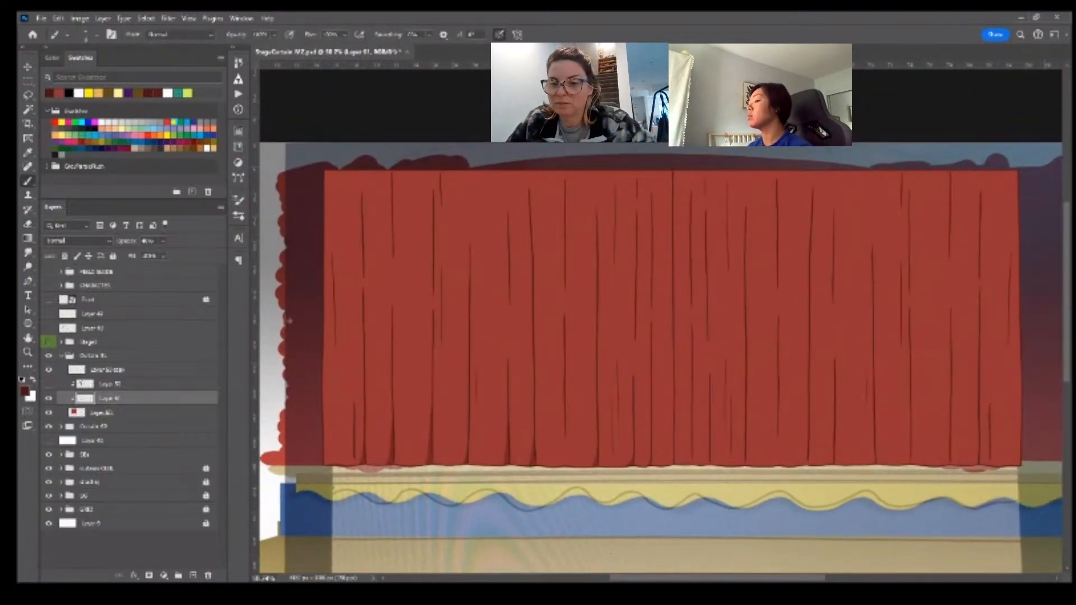
# - Hide the unshaded mirrored curtain half's group and frame the shaded half on its own, keeping its shadow layer selected
pyautogui.click(49, 426)
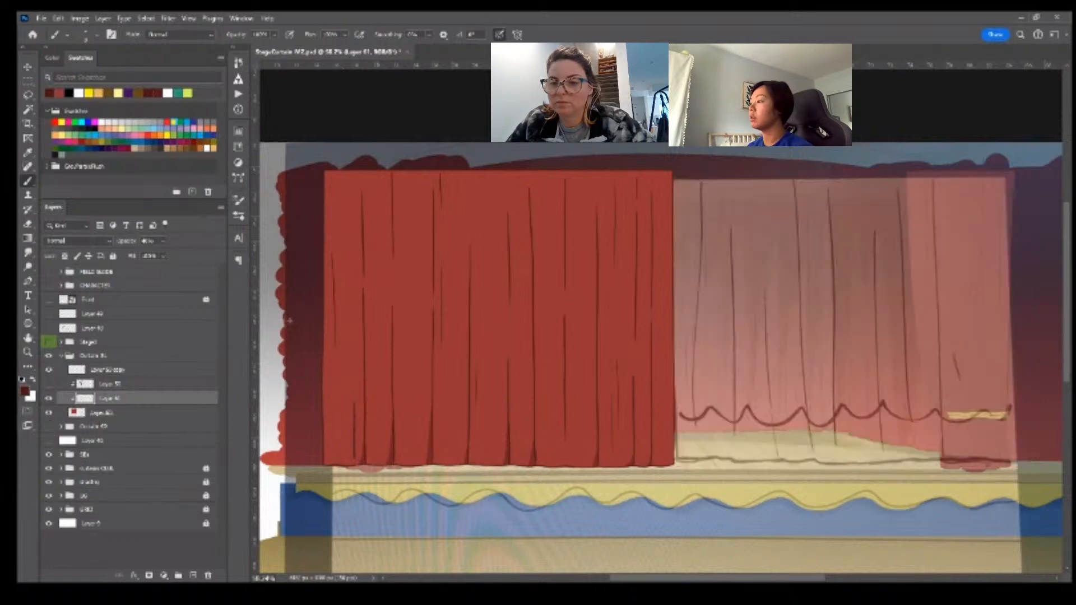
pyautogui.moveTo(650, 451)
pyautogui.mouseDown()
pyautogui.moveTo(661, 476)
pyautogui.moveTo(658, 448)
pyautogui.mouseUp()
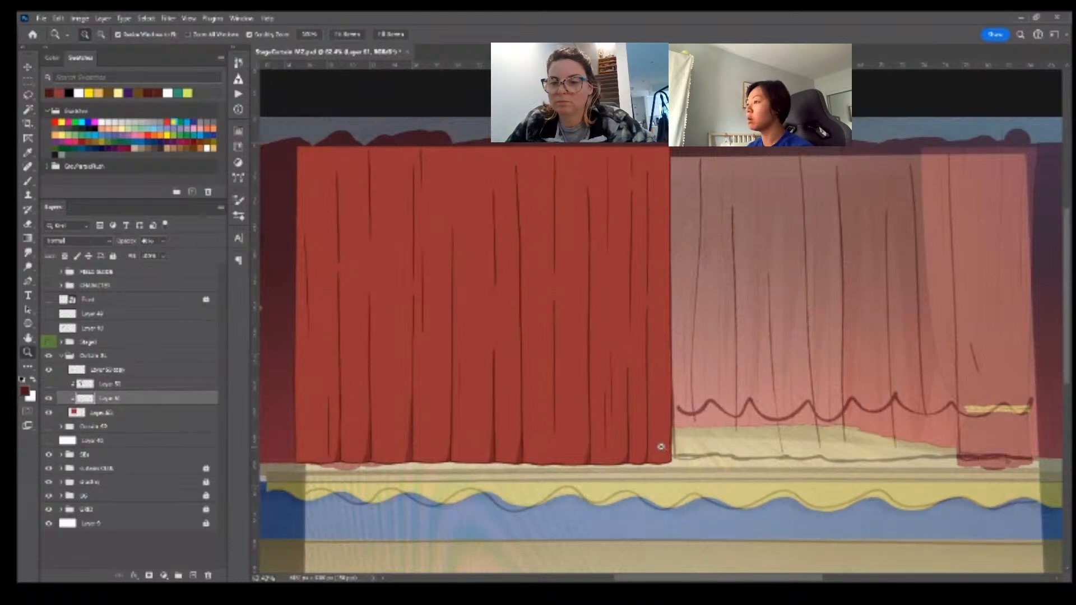
pyautogui.hotkey('ctrl', 'r')
pyautogui.moveTo(625, 398); pyautogui.dragTo(727, 430)
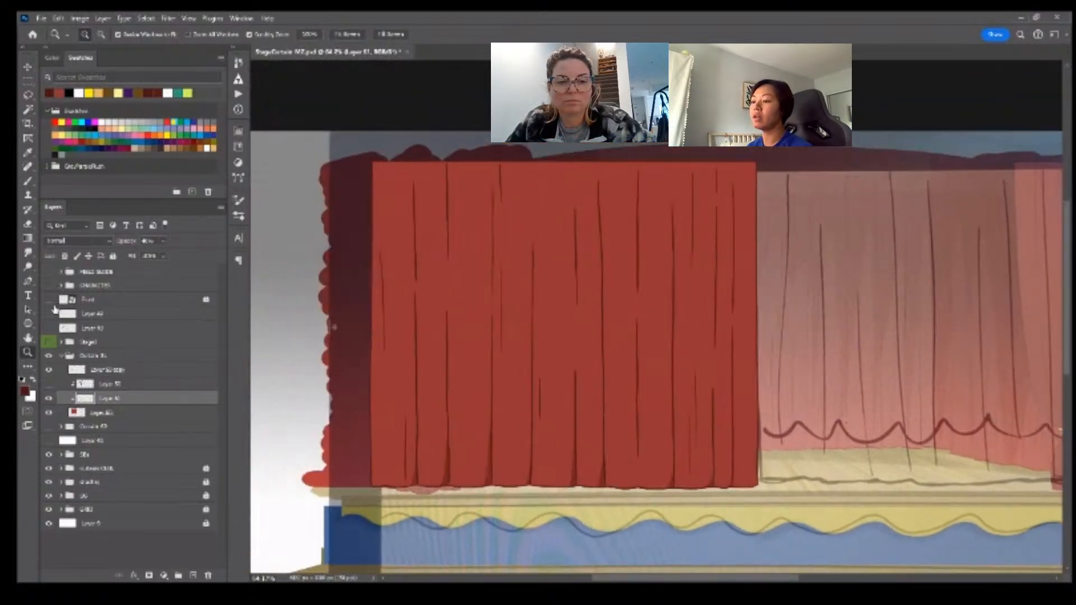
pyautogui.click(106, 388)
pyautogui.click(127, 403)
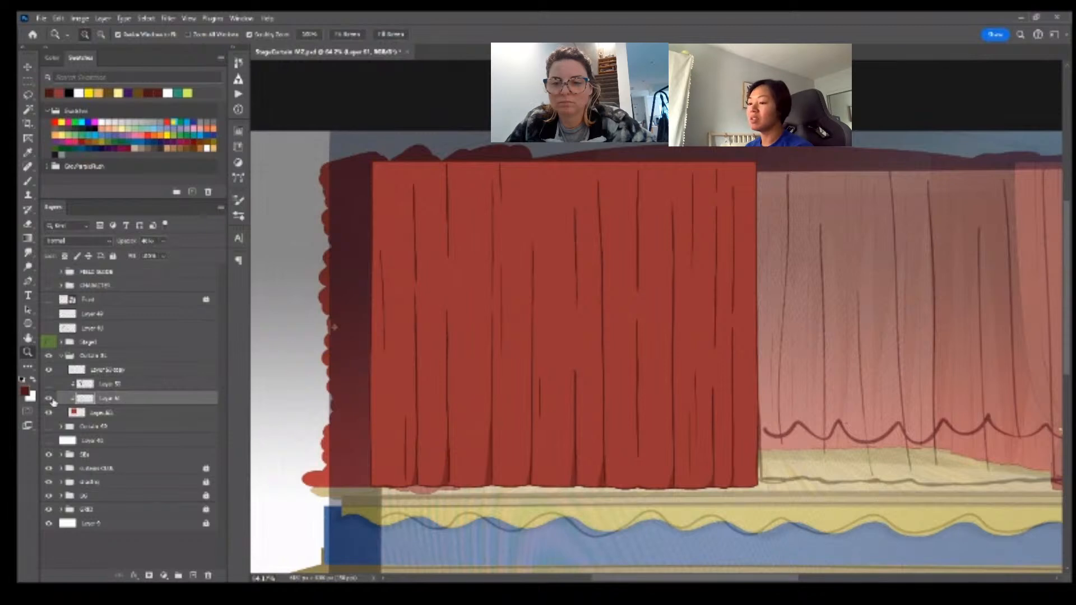
# - Enlarge the Brush tip and look over the folds beside the curtain half's inner edge down to the hem
pyautogui.press('b')
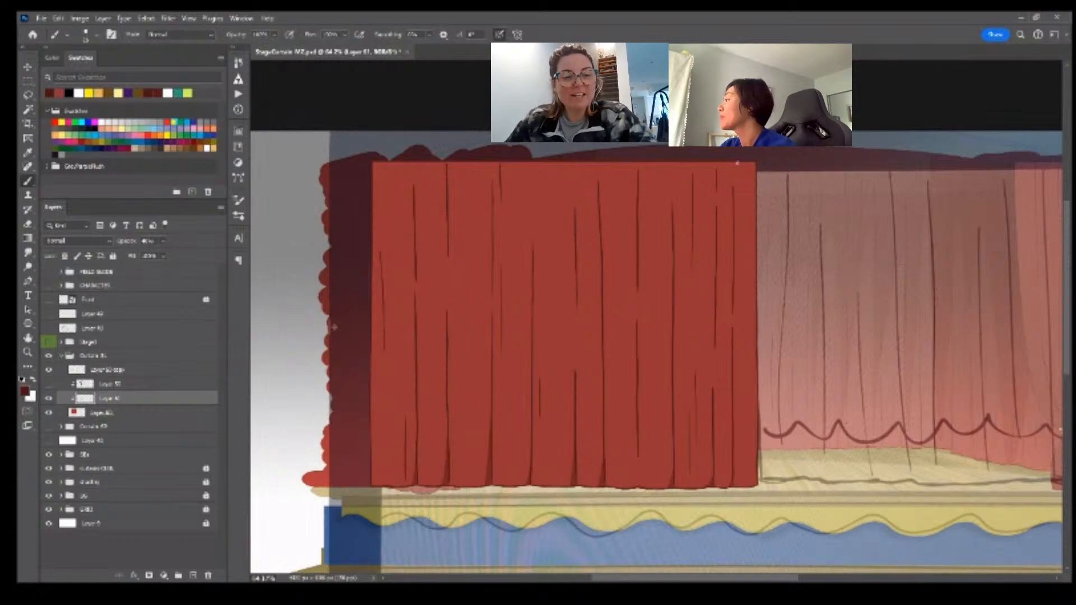
pyautogui.press(']')
pyautogui.press(']')
pyautogui.press(']')
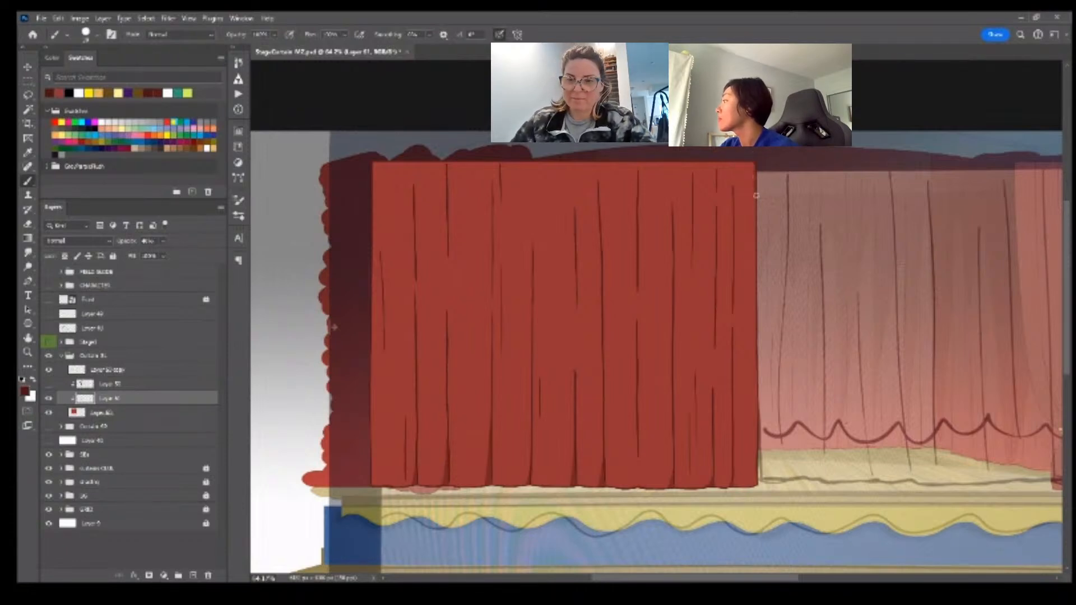
pyautogui.scroll(3, 737, 182)
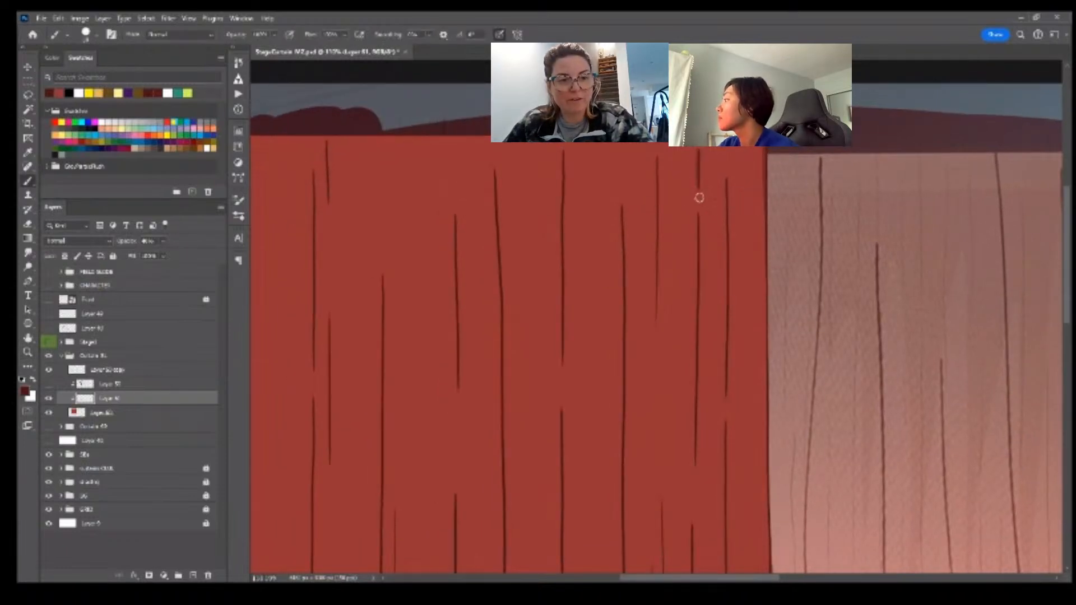
pyautogui.press('z')
pyautogui.scroll(-2, 716, 243)
pyautogui.press('b')
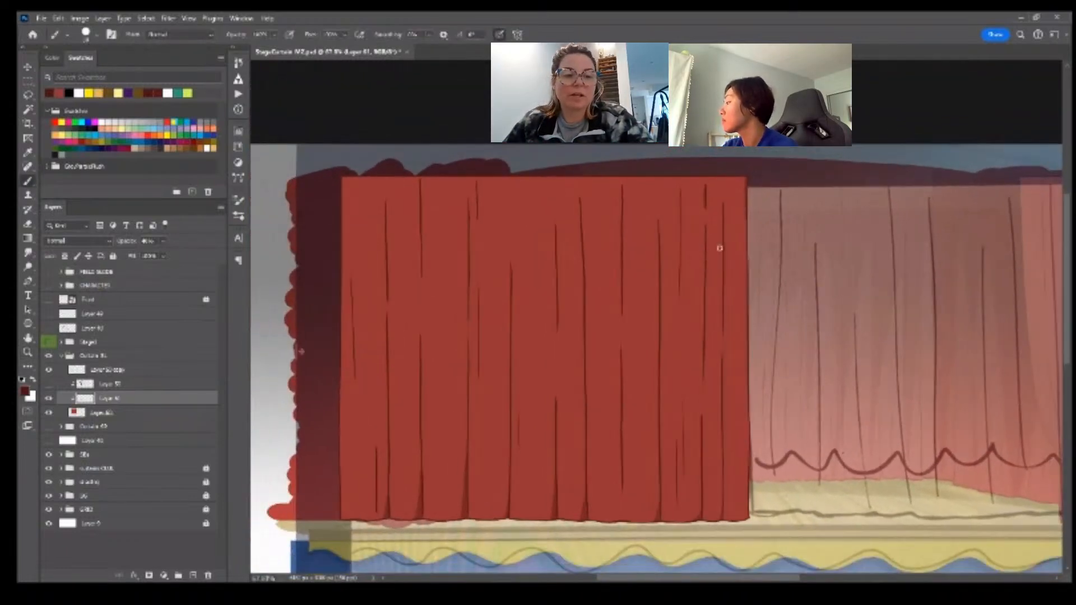
pyautogui.press('e')
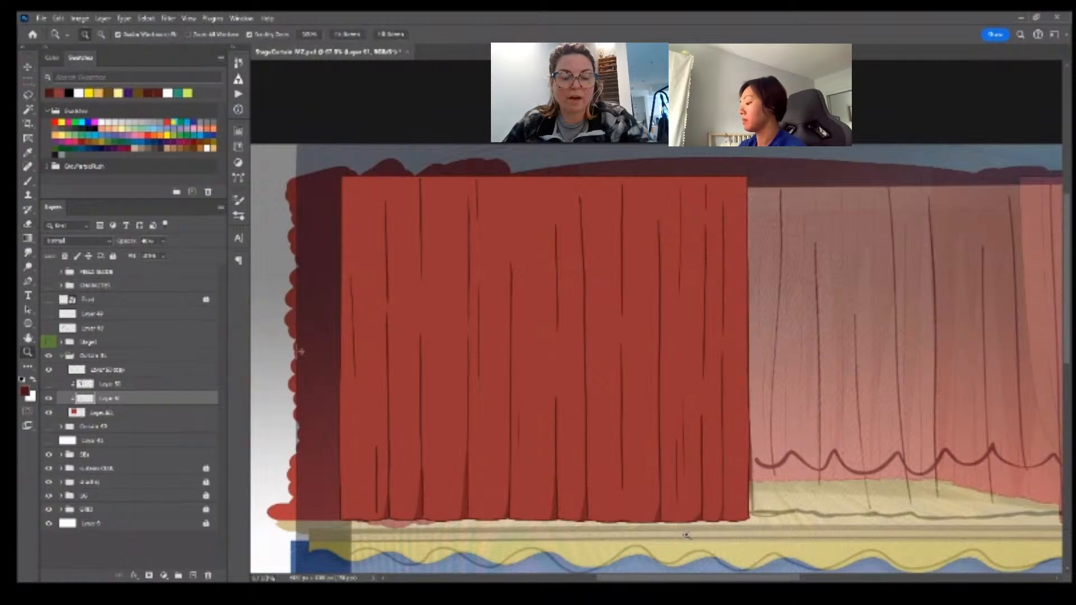
pyautogui.moveTo(684, 533); pyautogui.dragTo(669, 533)
pyautogui.moveTo(670, 532); pyautogui.dragTo(649, 494)
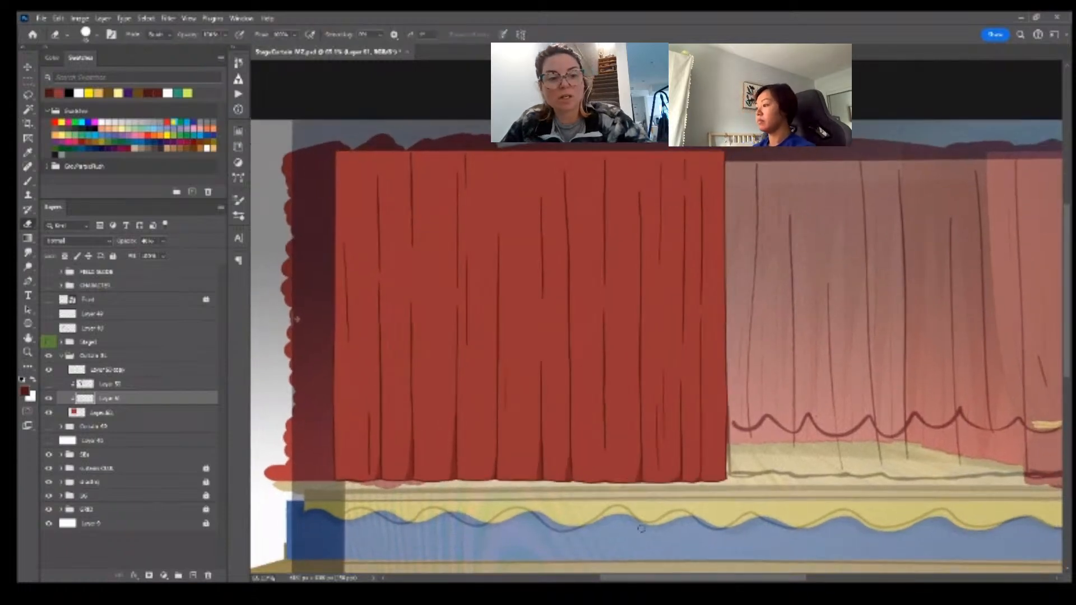
# - Paint a thin tapered shadow along the outer side of the long fold just outside mid-curtain, refining its edge with the Eraser
pyautogui.press('z')
pyautogui.moveTo(494, 266); pyautogui.dragTo(566, 260)
pyautogui.press('b')
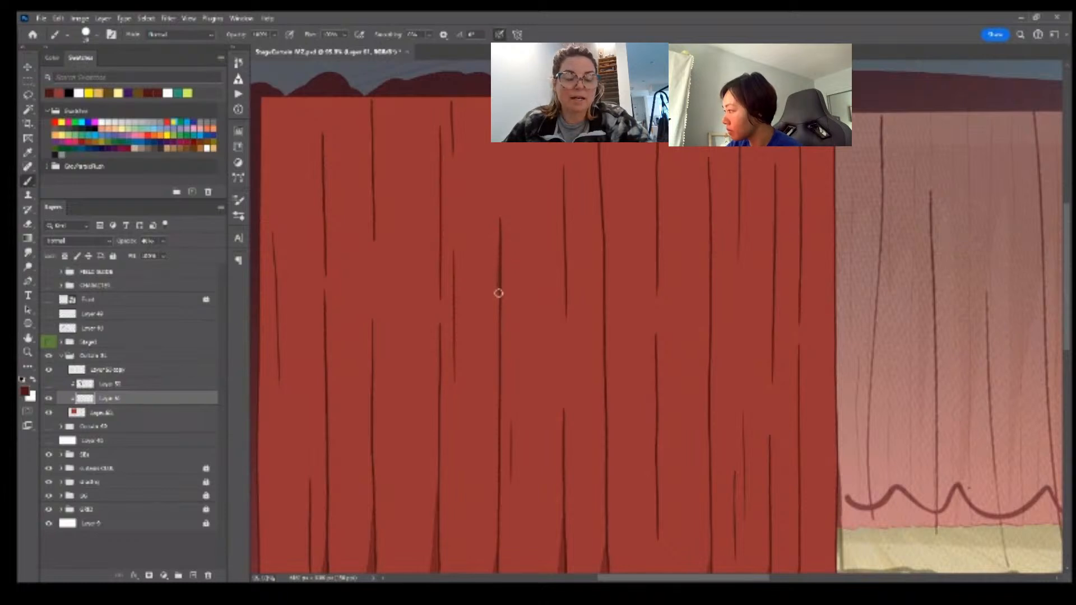
pyautogui.press('e')
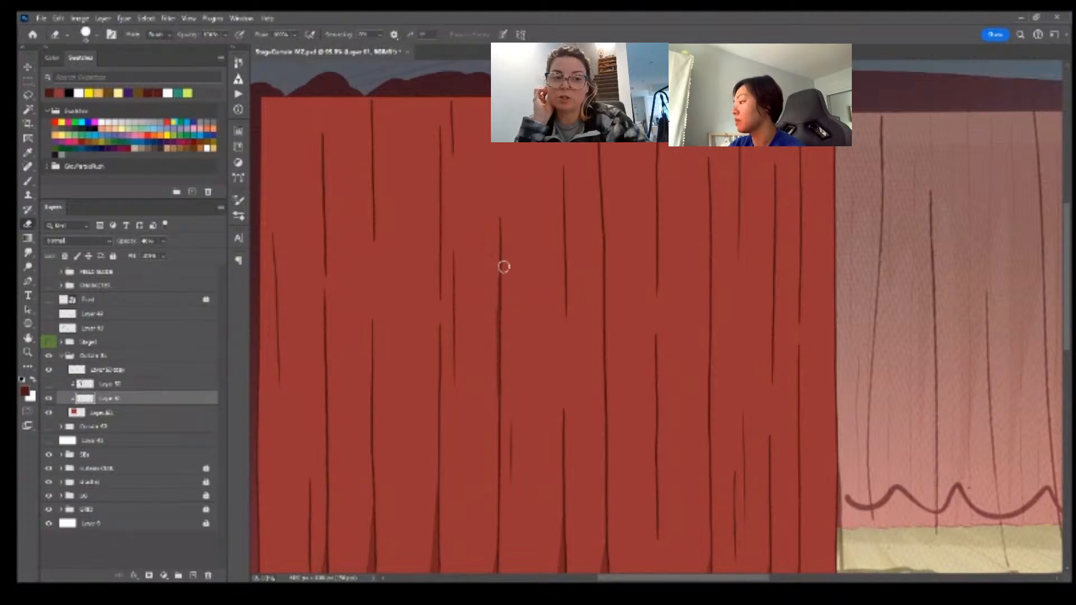
pyautogui.press('b')
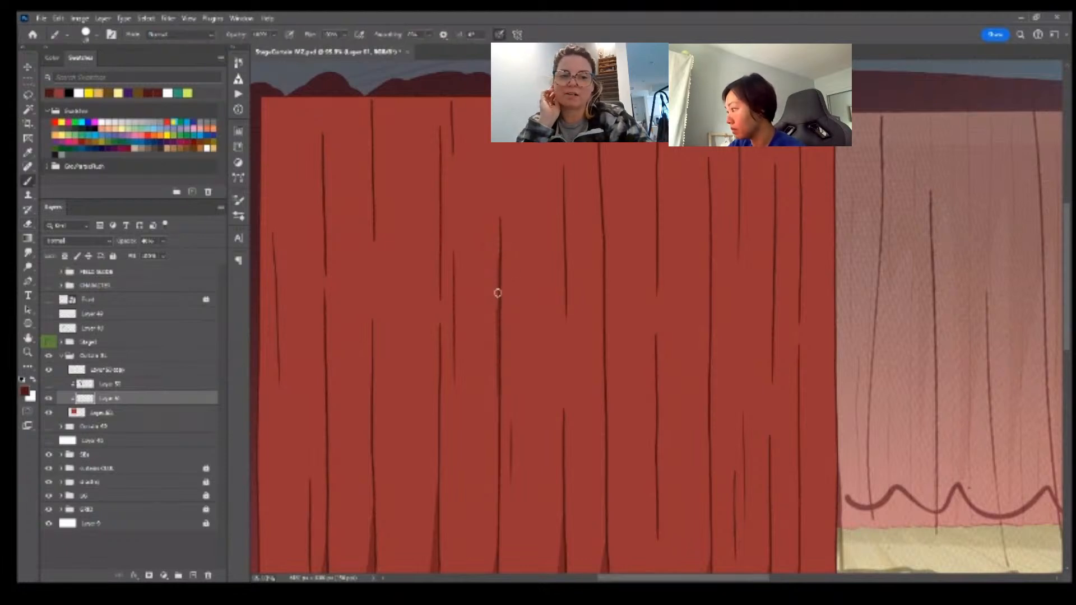
pyautogui.moveTo(555, 387)
pyautogui.mouseDown()
pyautogui.moveTo(531, 390)
pyautogui.moveTo(566, 361)
pyautogui.mouseUp()
pyautogui.press('e')
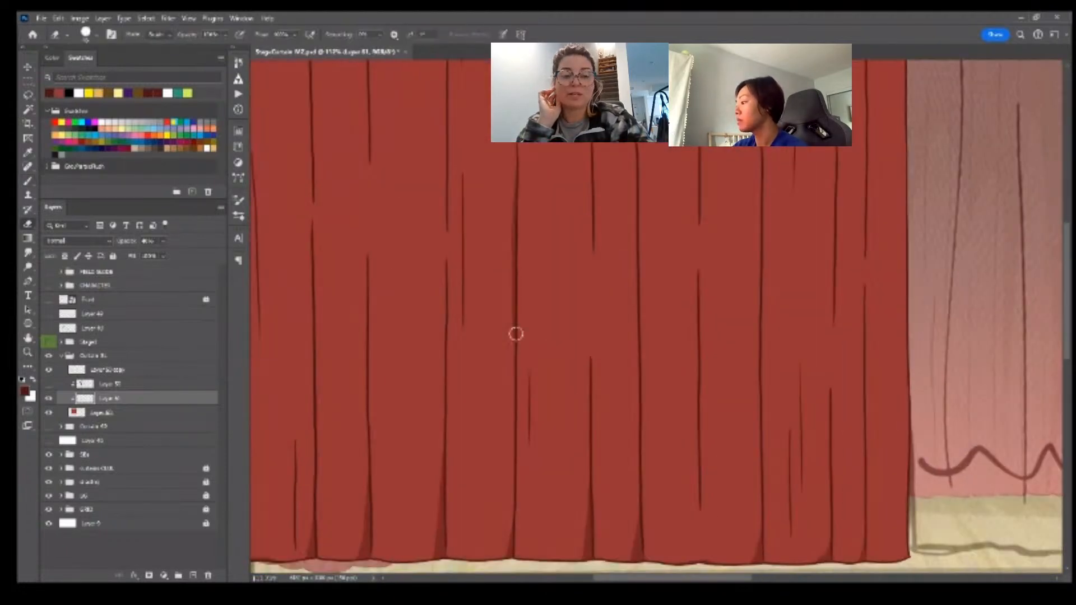
pyautogui.press('b')
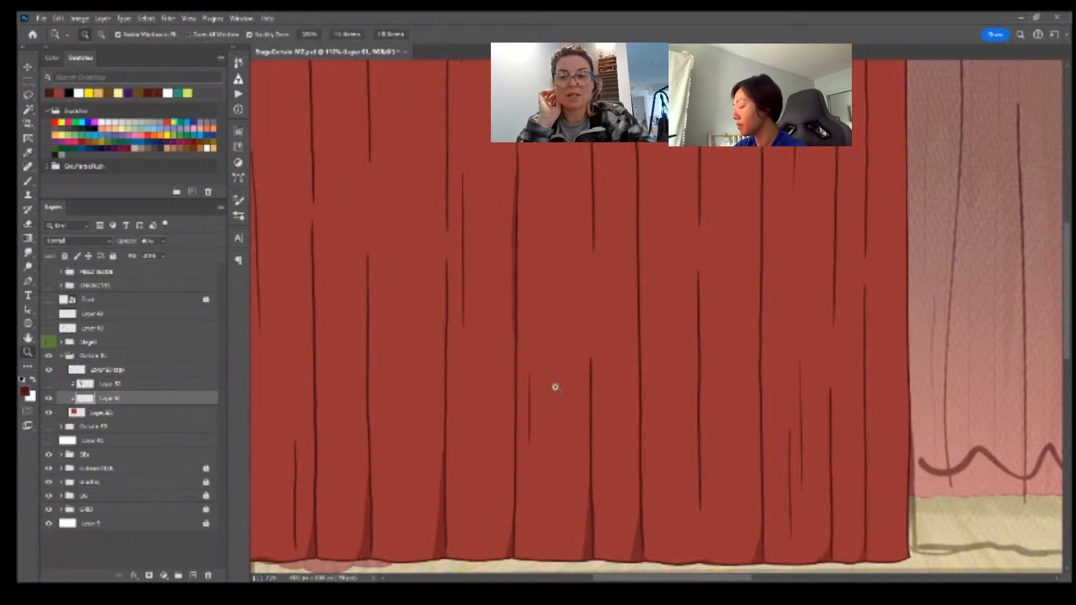
# - Paint a narrow shadow along the upper part of the outermost long fold, bridging the gap in its line, and refine it with the Eraser
pyautogui.scroll(-2, 555, 384)
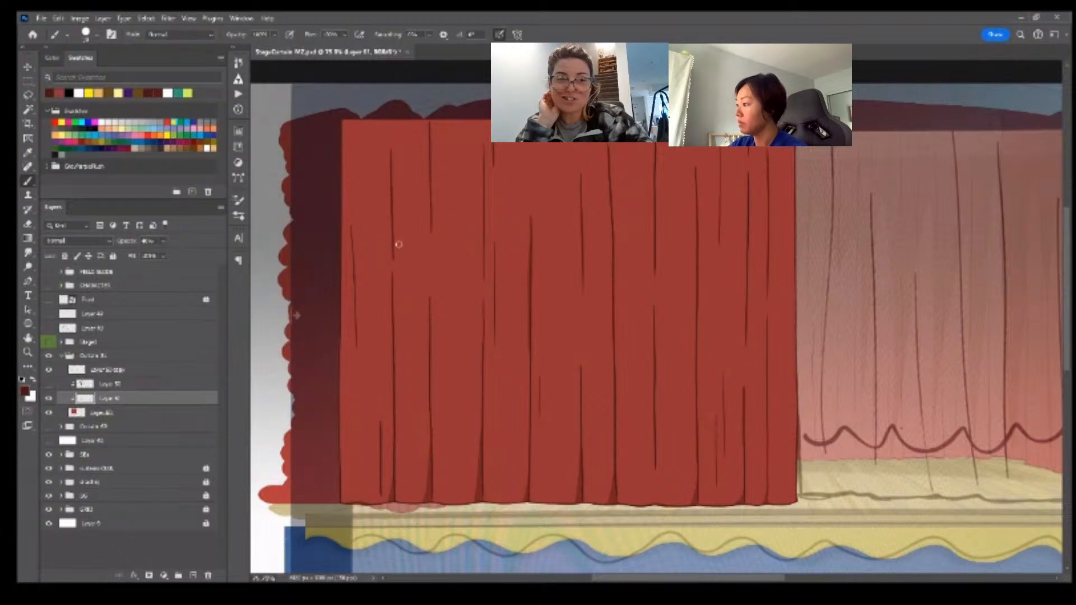
pyautogui.scroll(2, 389, 229)
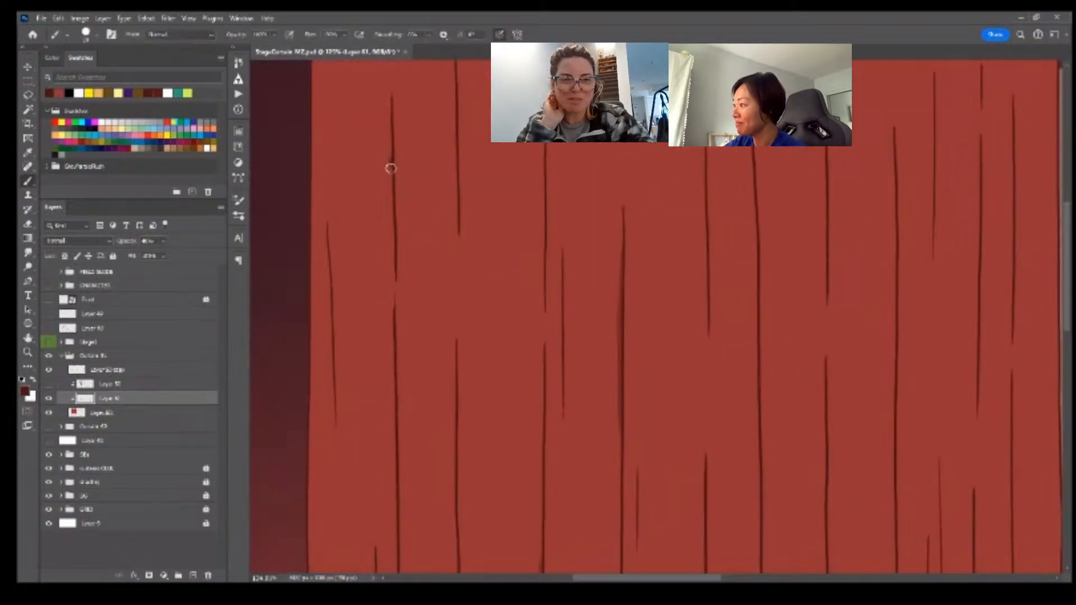
pyautogui.moveTo(392, 153); pyautogui.dragTo(395, 356)
pyautogui.press('e')
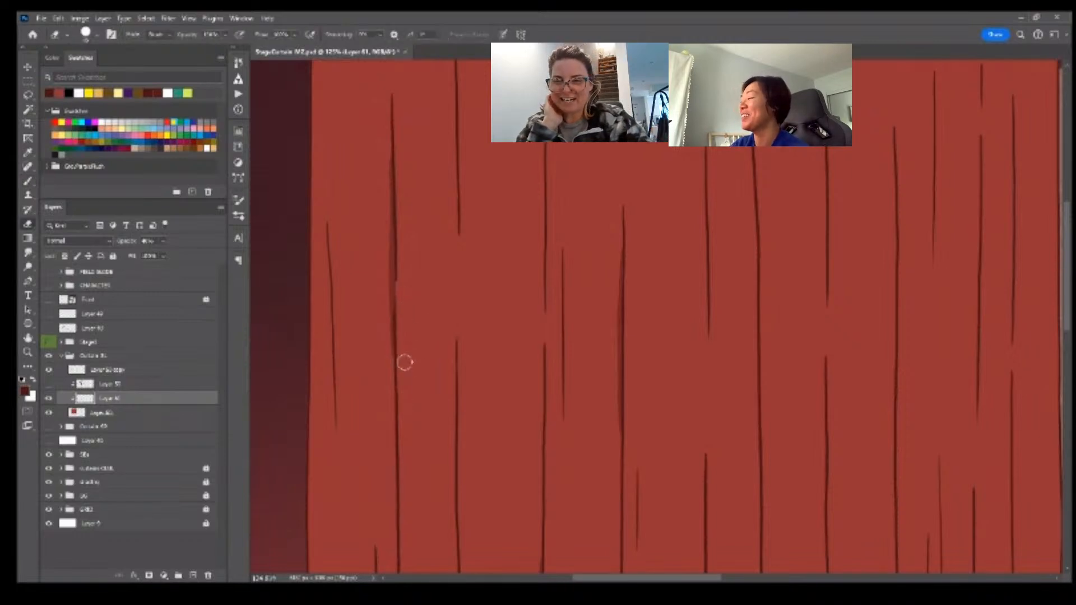
pyautogui.scroll(-5, 444, 415)
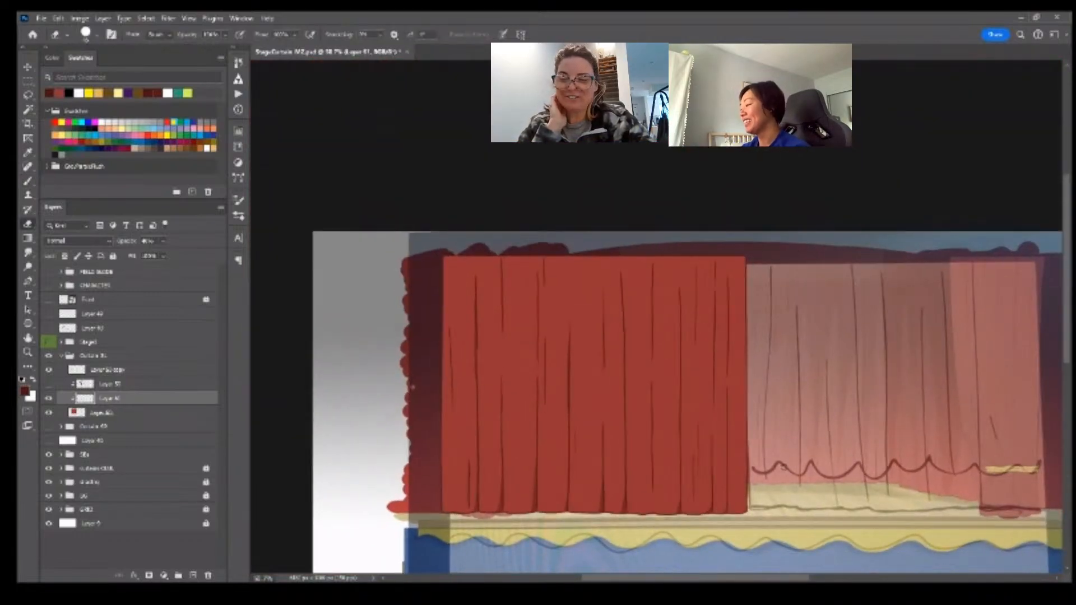
pyautogui.scroll(1, 519, 334)
pyautogui.press('l')
pyautogui.moveTo(492, 343)
pyautogui.mouseDown()
pyautogui.moveTo(439, 320)
pyautogui.moveTo(569, 457)
pyautogui.moveTo(598, 252)
pyautogui.mouseUp()
pyautogui.hotkey('ctrl', 'd')
# - Lower the shadow layer's opacity slightly and touch up the small shadow bump at the hem below the innermost fold
pyautogui.press('z')
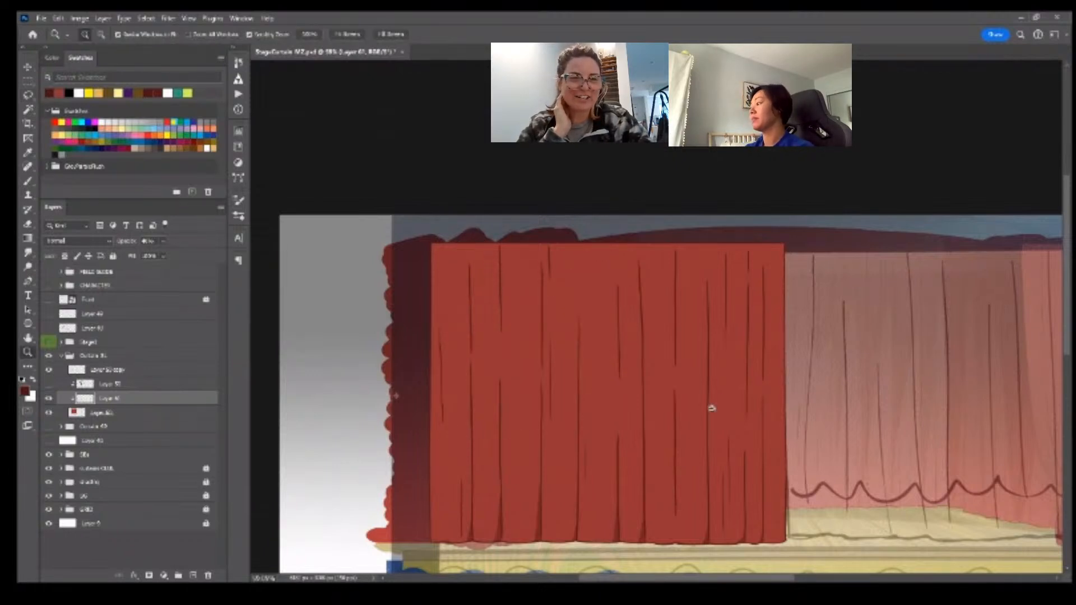
pyautogui.moveTo(707, 413); pyautogui.dragTo(665, 408)
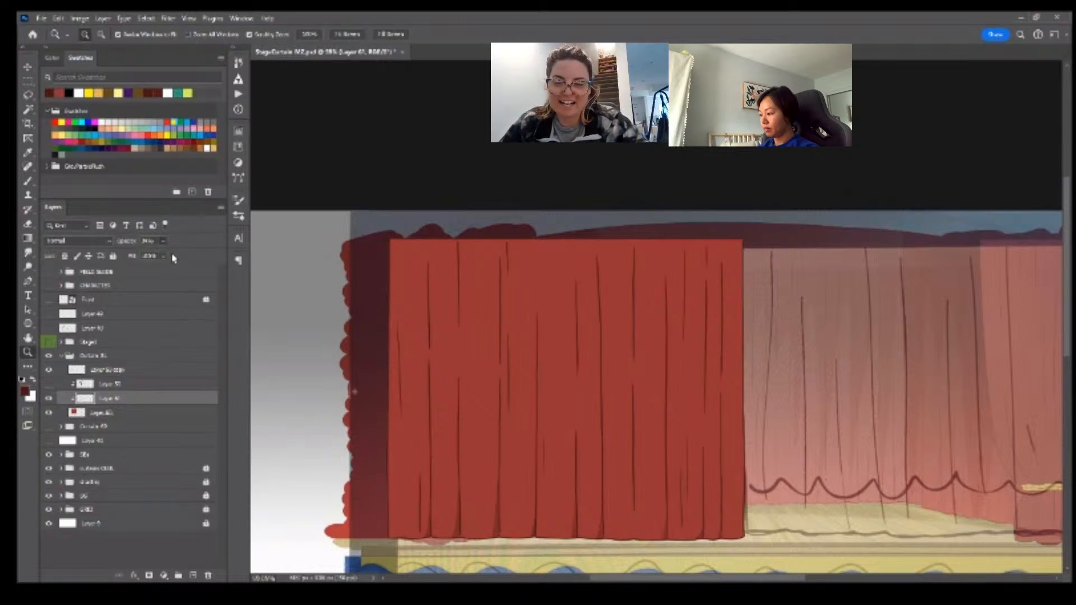
pyautogui.click(680, 529)
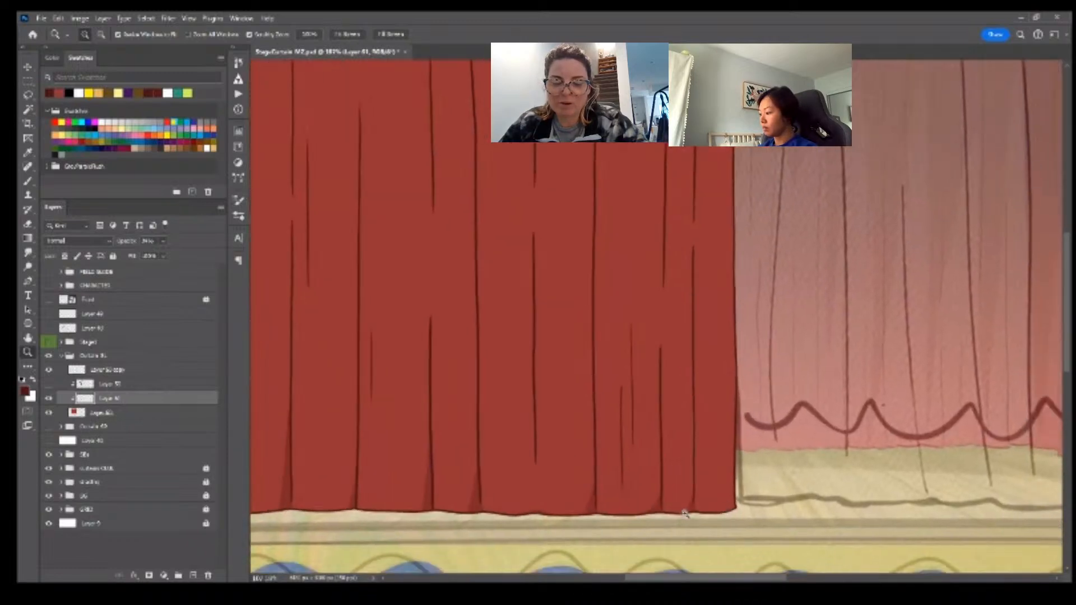
pyautogui.press('b')
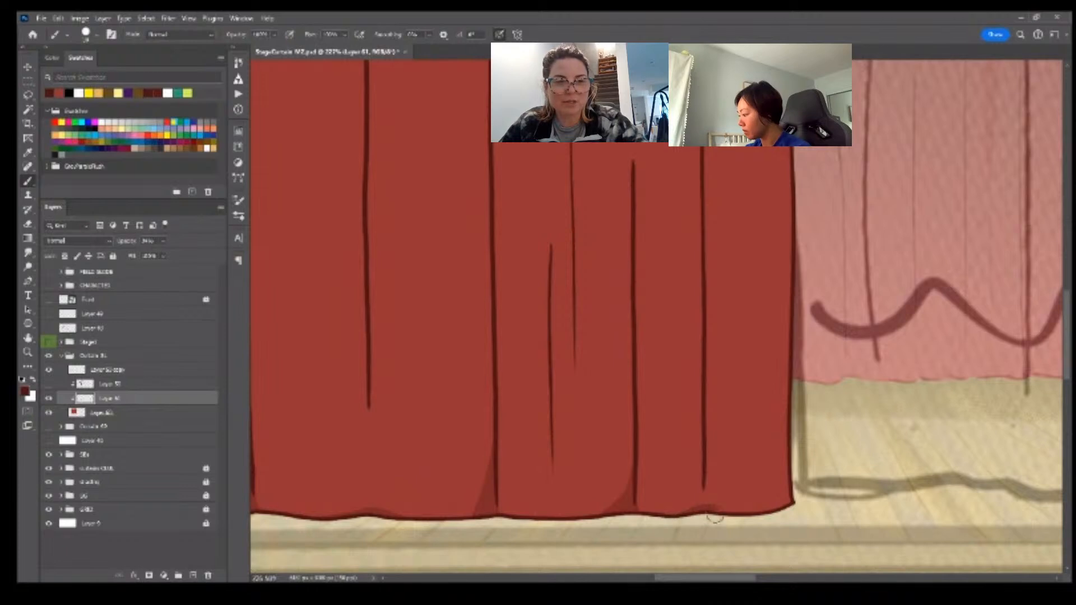
pyautogui.press('z')
pyautogui.moveTo(829, 506); pyautogui.dragTo(780, 516)
pyautogui.press('space')
pyautogui.moveTo(780, 517); pyautogui.dragTo(668, 556)
# - Touch up the hem shadow beside the second outermost long fold with the Brush and Eraser
pyautogui.press('z')
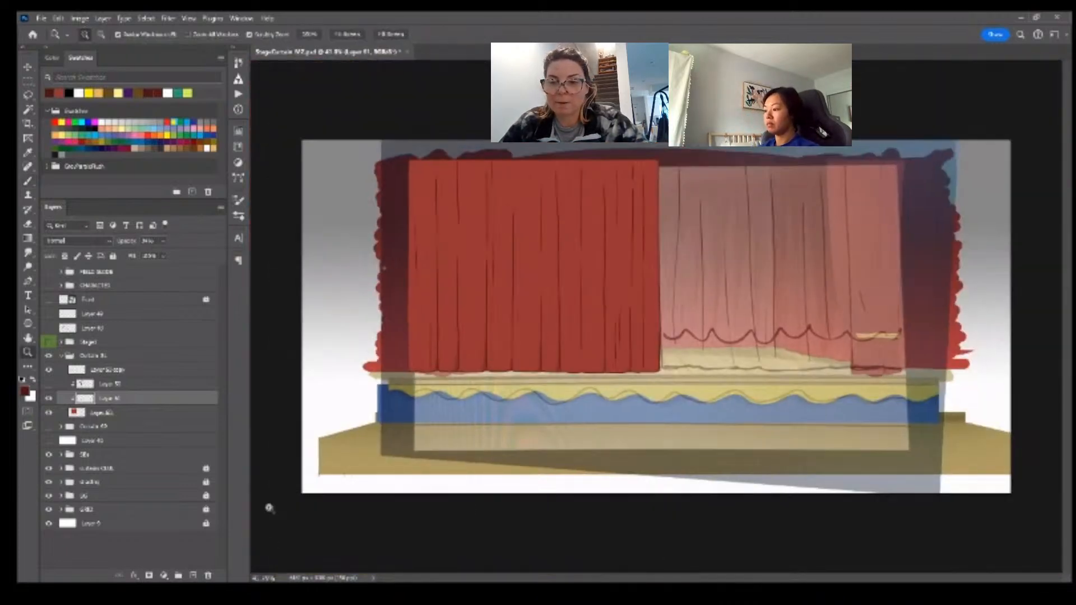
pyautogui.moveTo(451, 356); pyautogui.dragTo(481, 372)
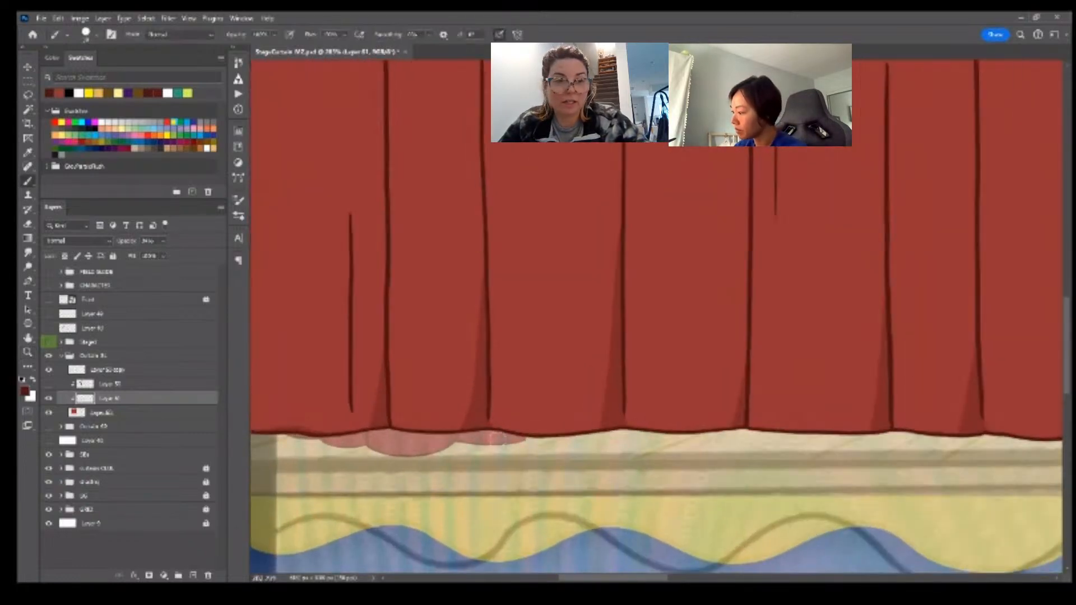
pyautogui.press('e')
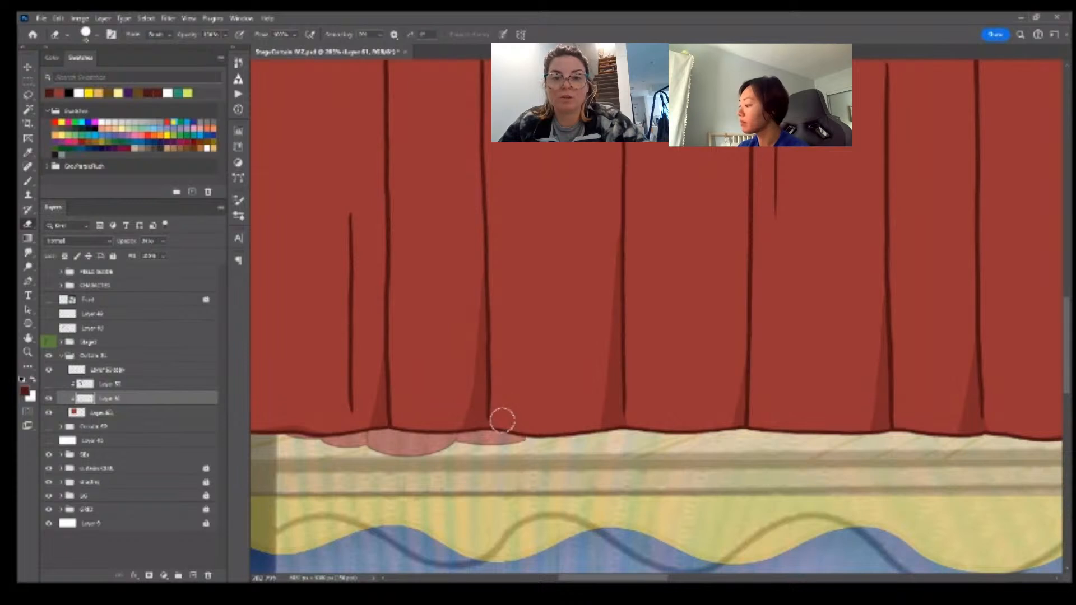
pyautogui.press('b')
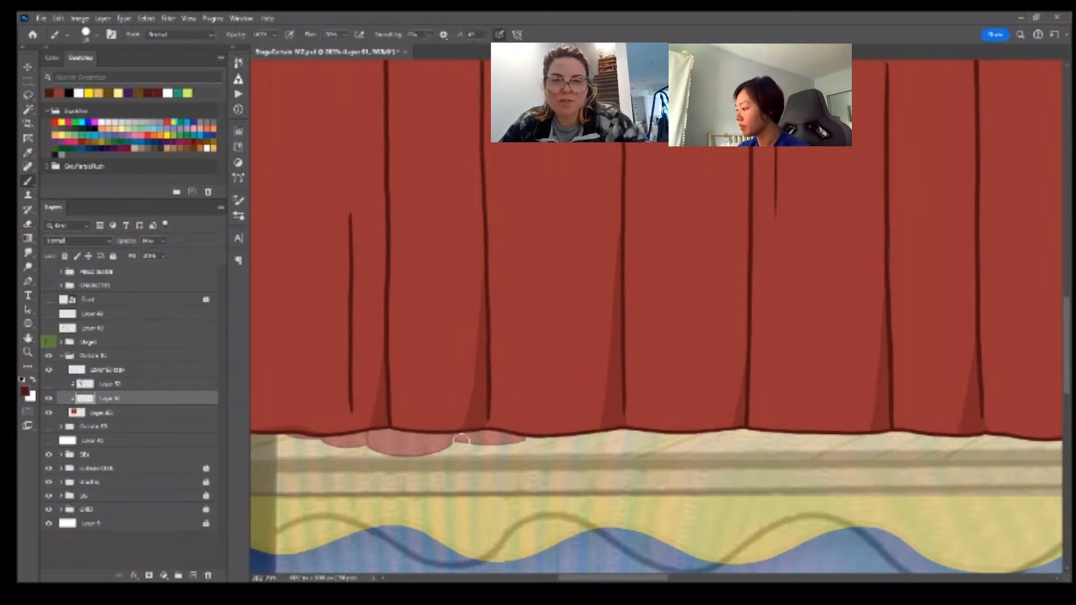
pyautogui.hotkey('ctrl', 'space')
pyautogui.moveTo(531, 471)
pyautogui.mouseDown()
pyautogui.moveTo(509, 473)
pyautogui.moveTo(524, 472)
pyautogui.mouseUp()
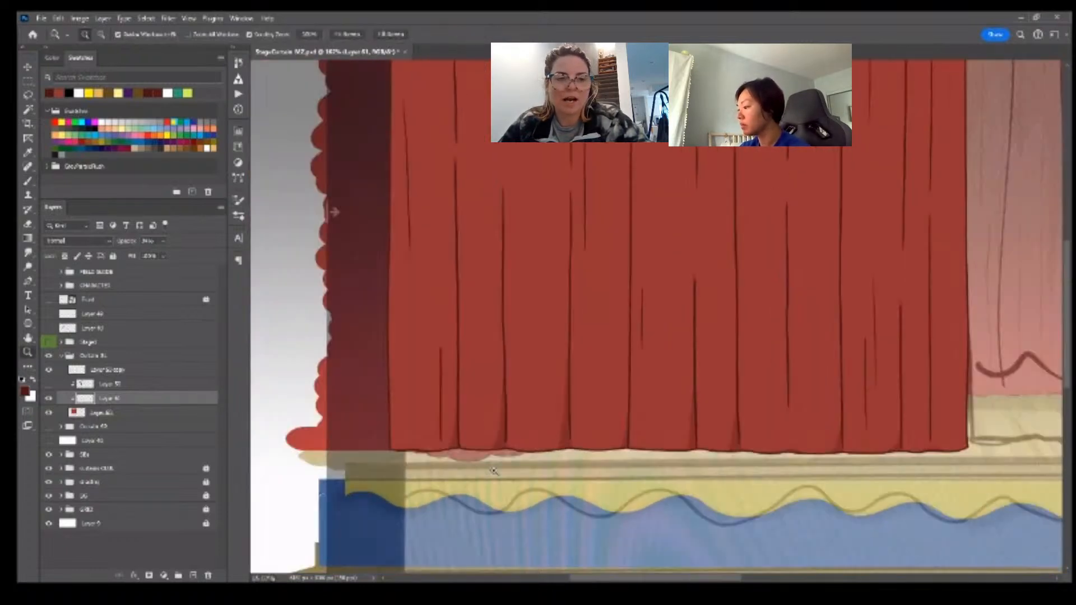
pyautogui.scroll(-3, 493, 426)
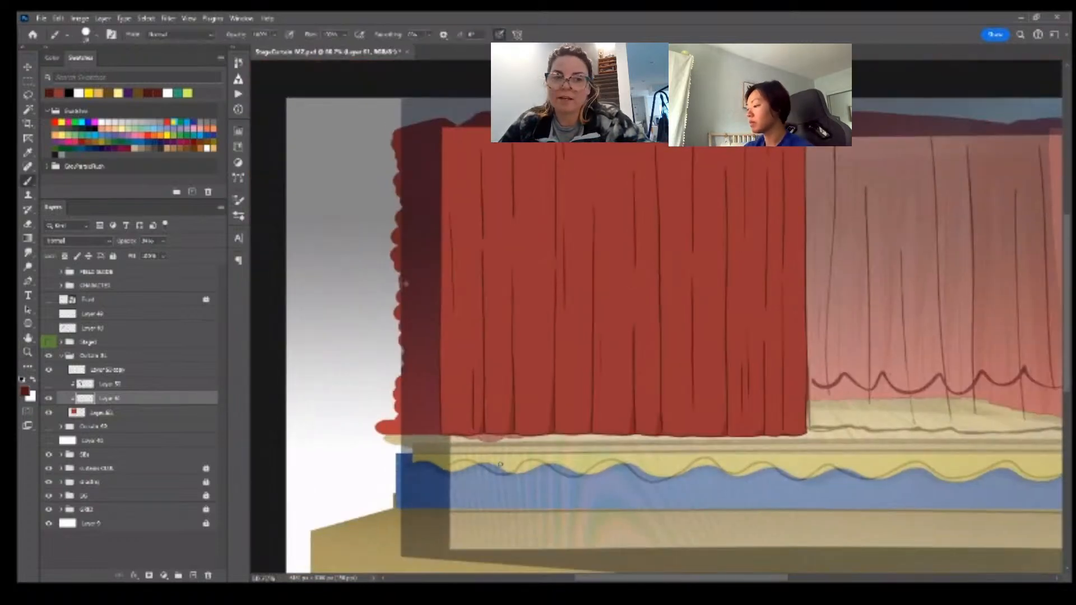
# - Collapse the shaded curtain half's group, duplicate it, and rename the copy Curtain_5R
pyautogui.click(61, 356)
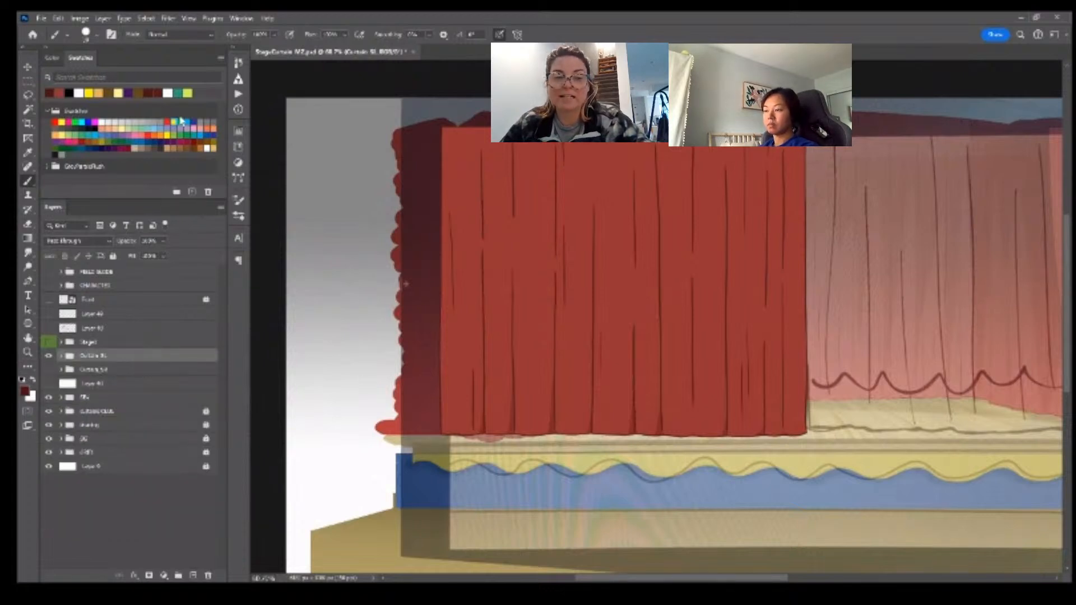
pyautogui.hotkey('ctrl', 'j')
pyautogui.doubleClick(109, 357)
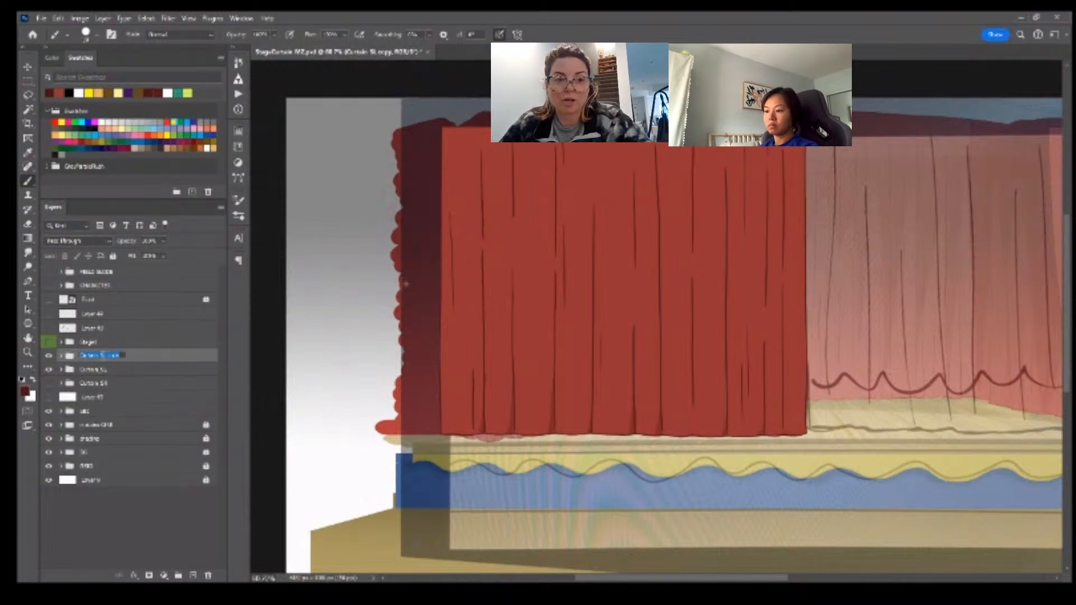
pyautogui.moveTo(100, 356); pyautogui.dragTo(188, 360)
pyautogui.write('5R')
pyautogui.press('Return')
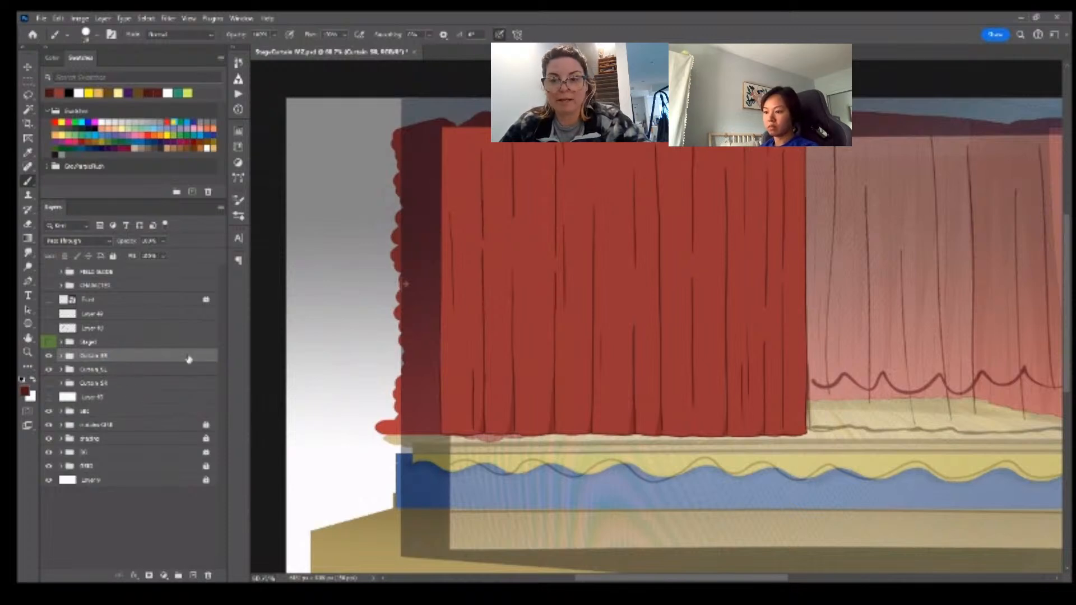
# - Flip the duplicated curtain half horizontally and move it across to cover the other half of the stage opening
pyautogui.hotkey('ctrl', 't')
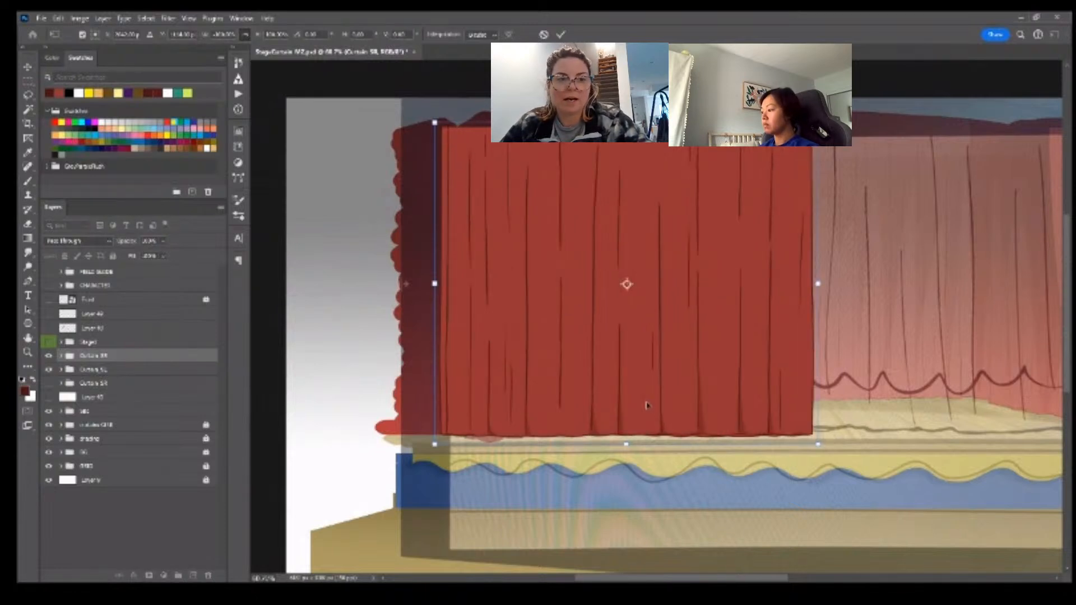
pyautogui.moveTo(646, 403); pyautogui.dragTo(669, 383)
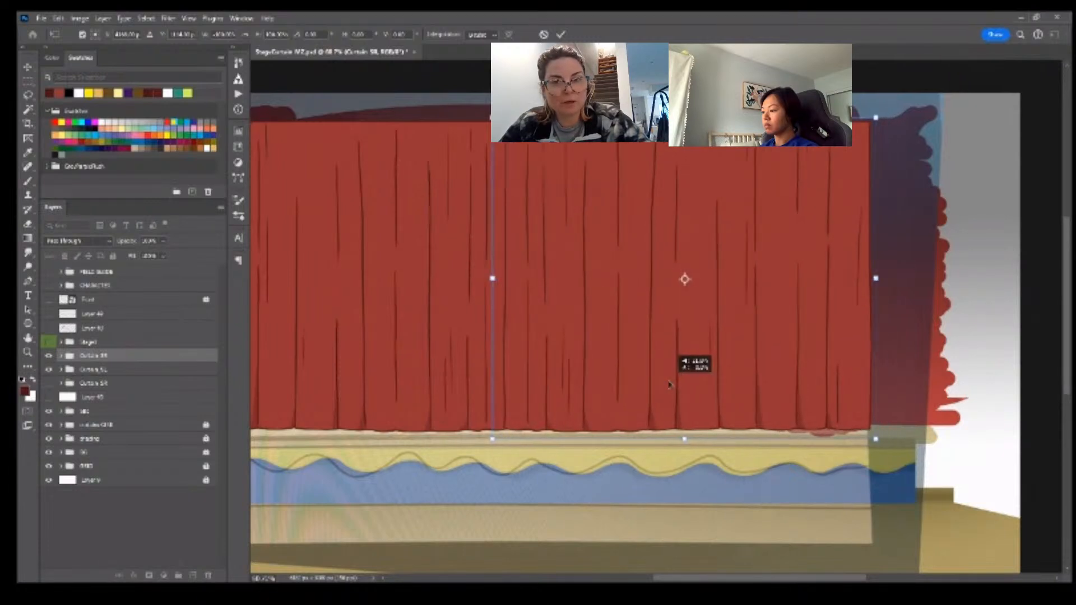
pyautogui.press('Return')
pyautogui.press('b')
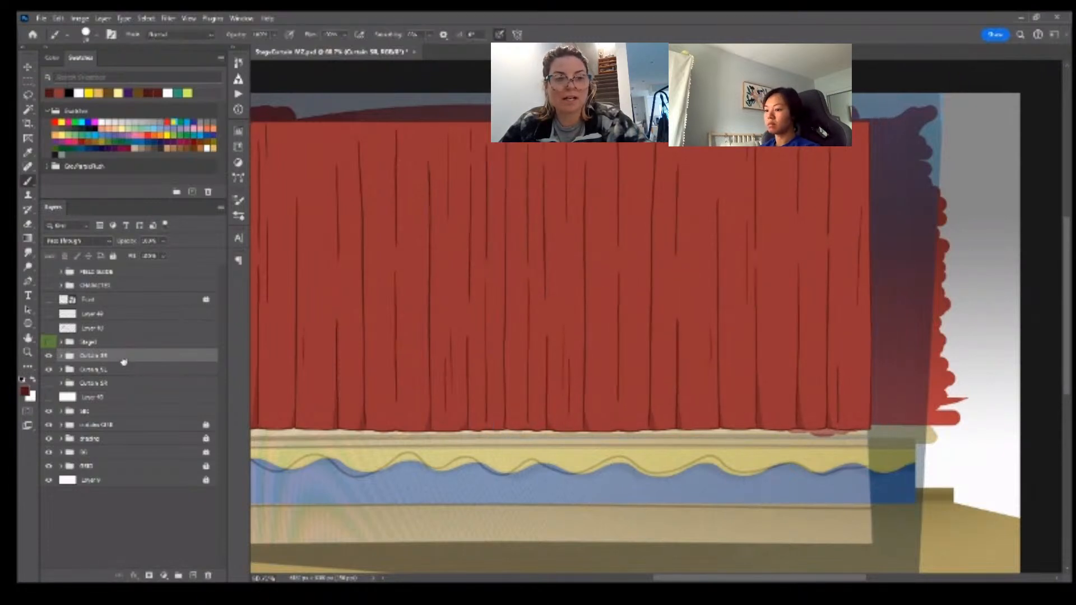
# - Reorder the new Curtain_5R group below the original half's group and delete the old hidden, unshaded mirrored group
pyautogui.moveTo(124, 362); pyautogui.dragTo(123, 382)
pyautogui.click(132, 385)
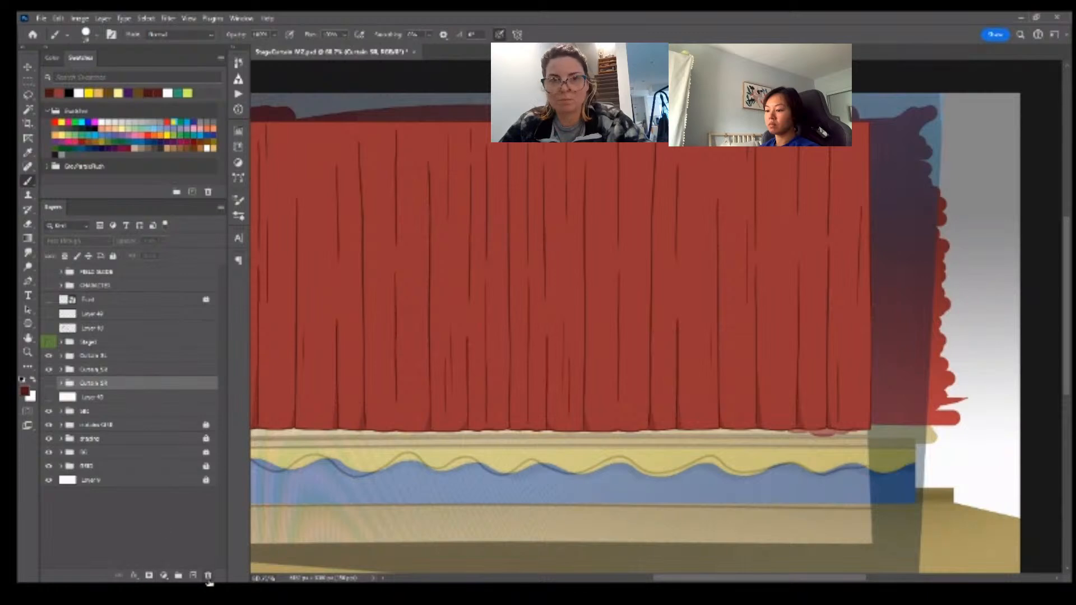
pyautogui.press('Delete')
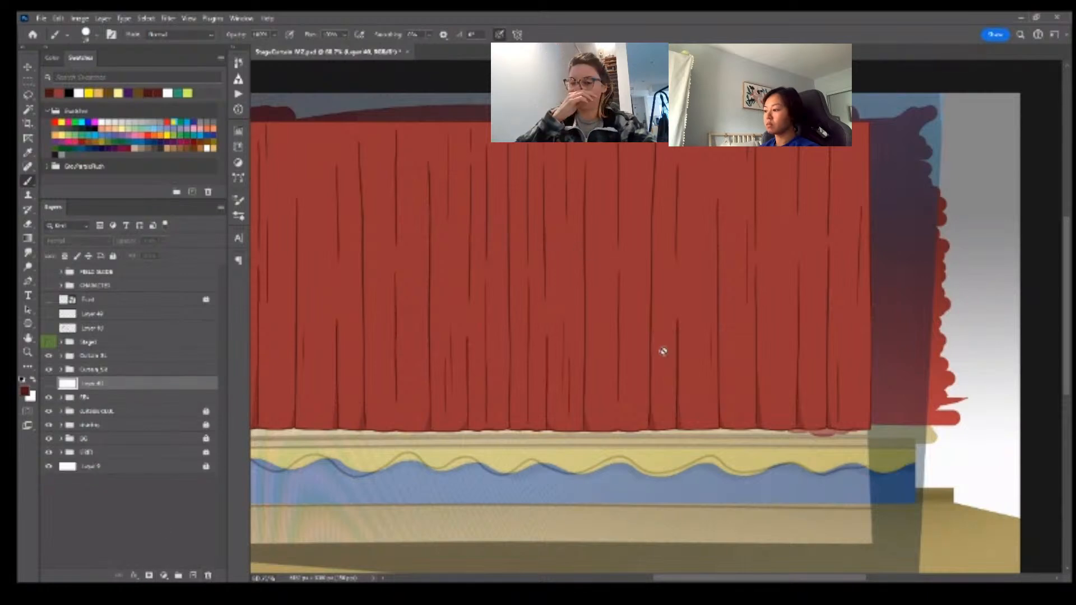
# - Nudge the bottom edge of the Curtain_5R group slightly with Free Transform to line its hem up with the other half
pyautogui.scroll(-1, 656, 351)
pyautogui.click(121, 369)
pyautogui.hotkey('ctrl', 't')
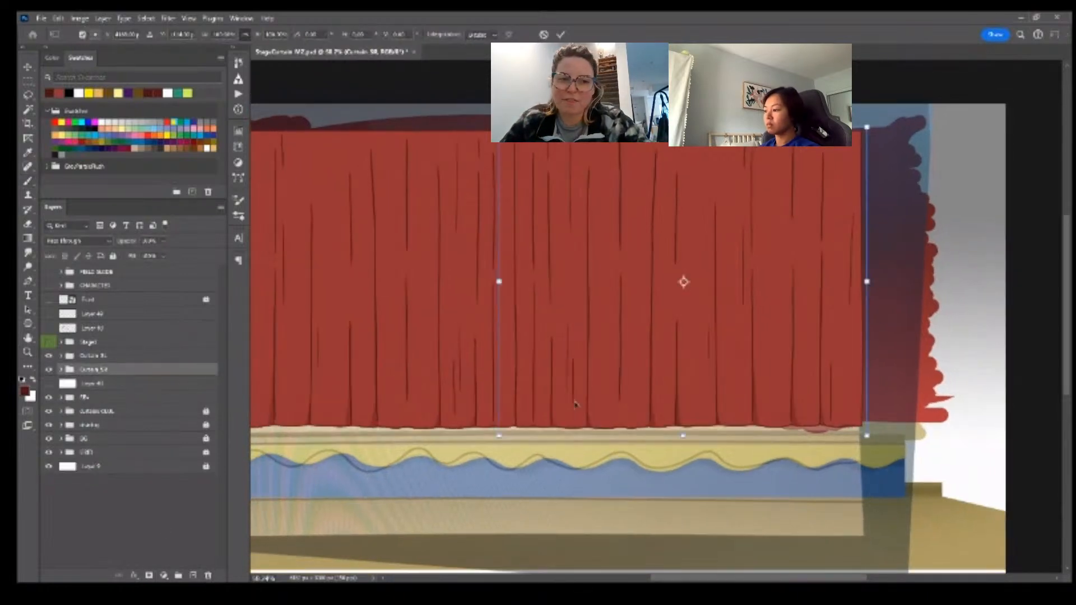
pyautogui.moveTo(682, 438); pyautogui.dragTo(685, 437)
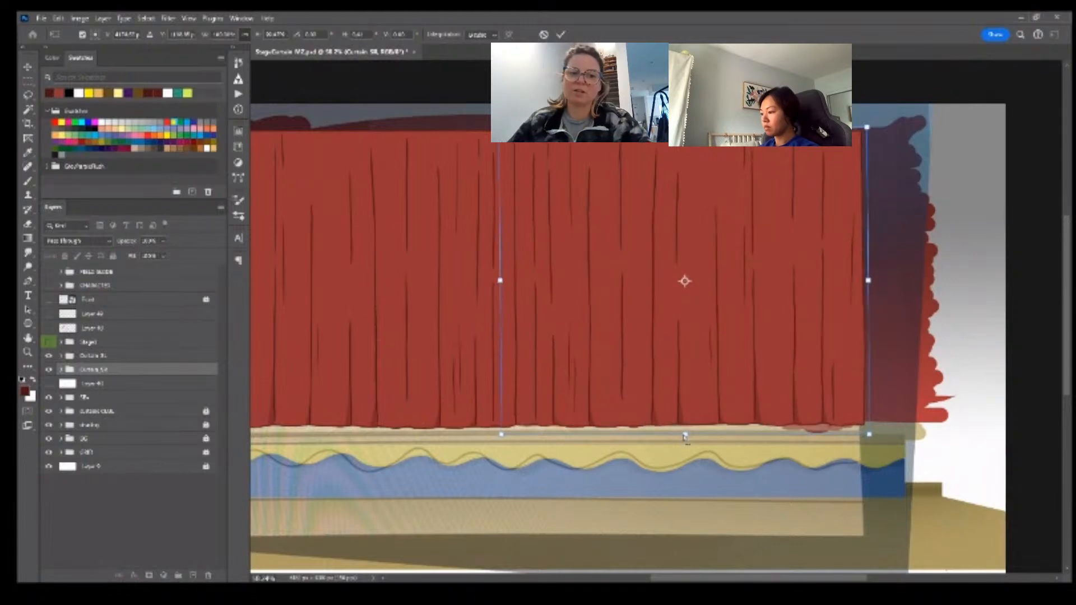
pyautogui.press('Return')
pyautogui.press('z')
pyautogui.moveTo(753, 458); pyautogui.dragTo(735, 456)
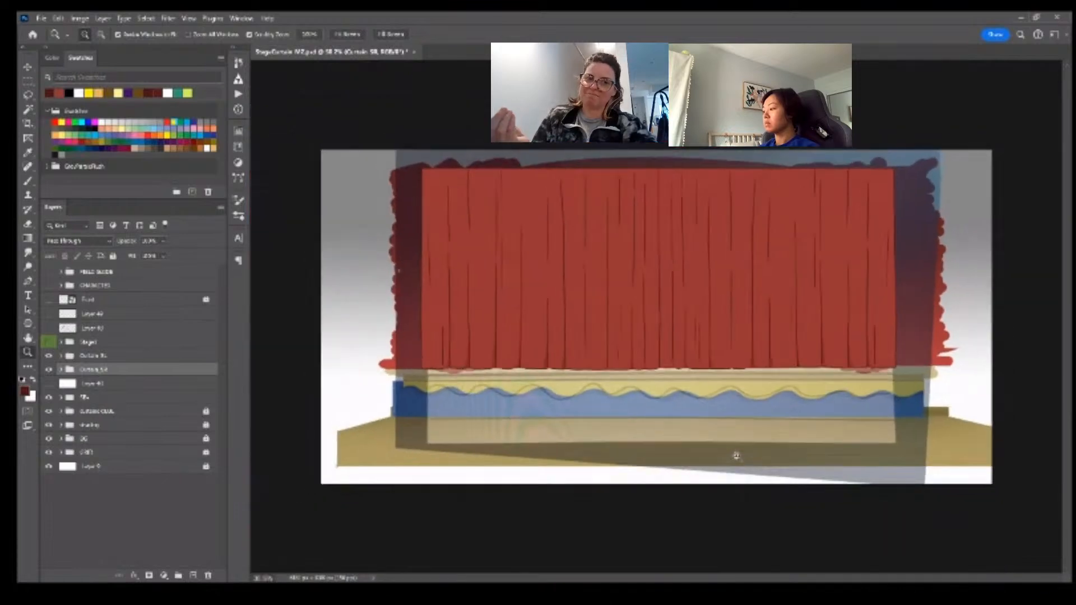
pyautogui.press('z')
pyautogui.moveTo(886, 331); pyautogui.dragTo(896, 333)
pyautogui.hotkey('ctrl', 't')
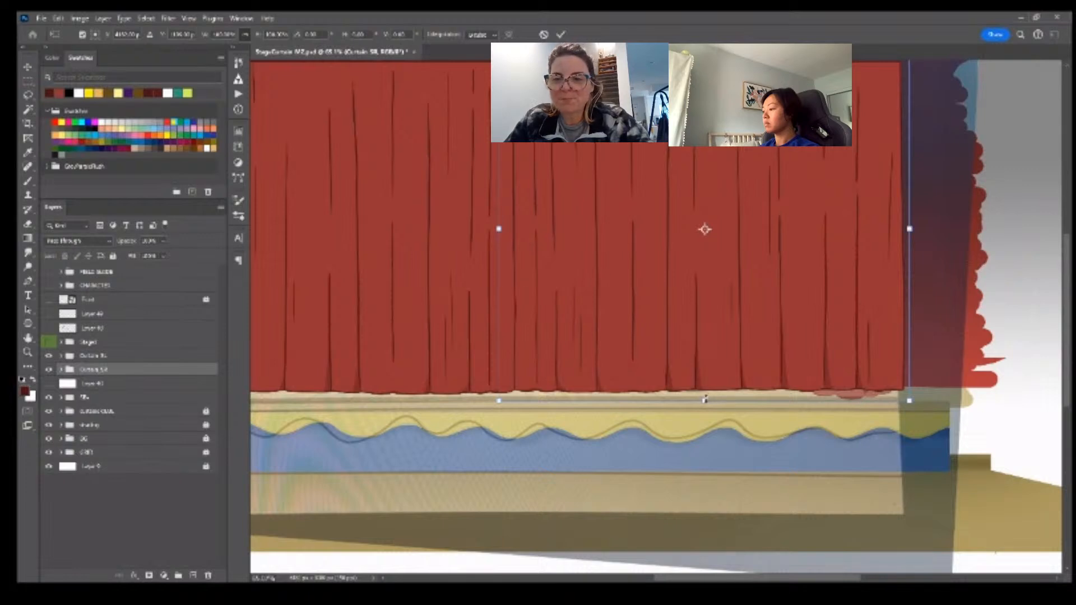
pyautogui.moveTo(705, 402); pyautogui.dragTo(705, 402)
pyautogui.press('Return')
pyautogui.press('z')
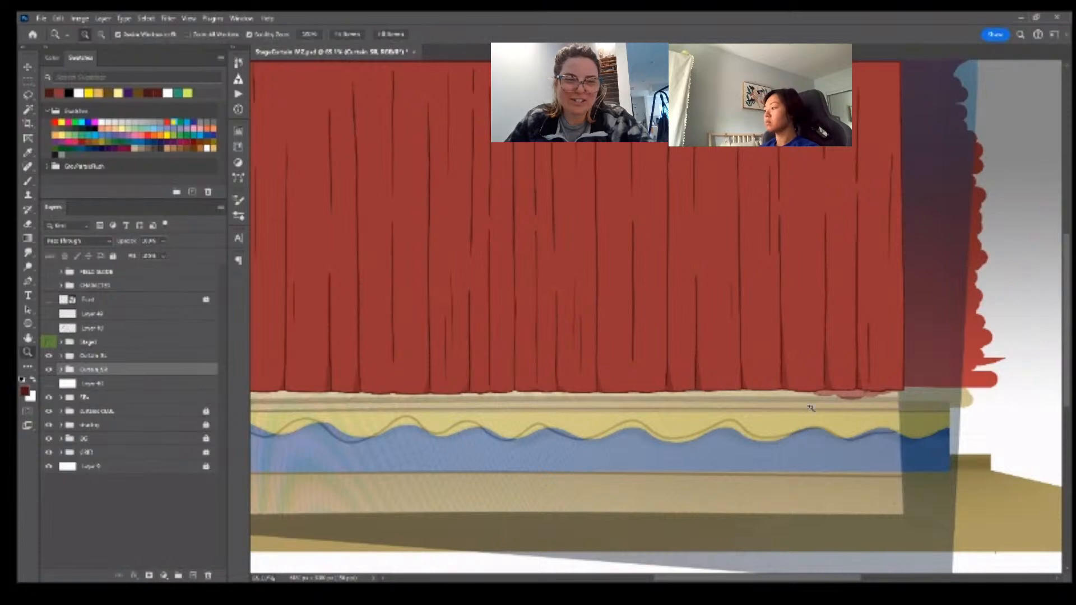
pyautogui.moveTo(809, 409); pyautogui.dragTo(792, 406)
# - Switch to full-screen mode and compare the closed curtain with and without the tied-back side drapes
pyautogui.press('b')
pyautogui.press('z')
pyautogui.moveTo(814, 238); pyautogui.dragTo(819, 240)
pyautogui.press('b')
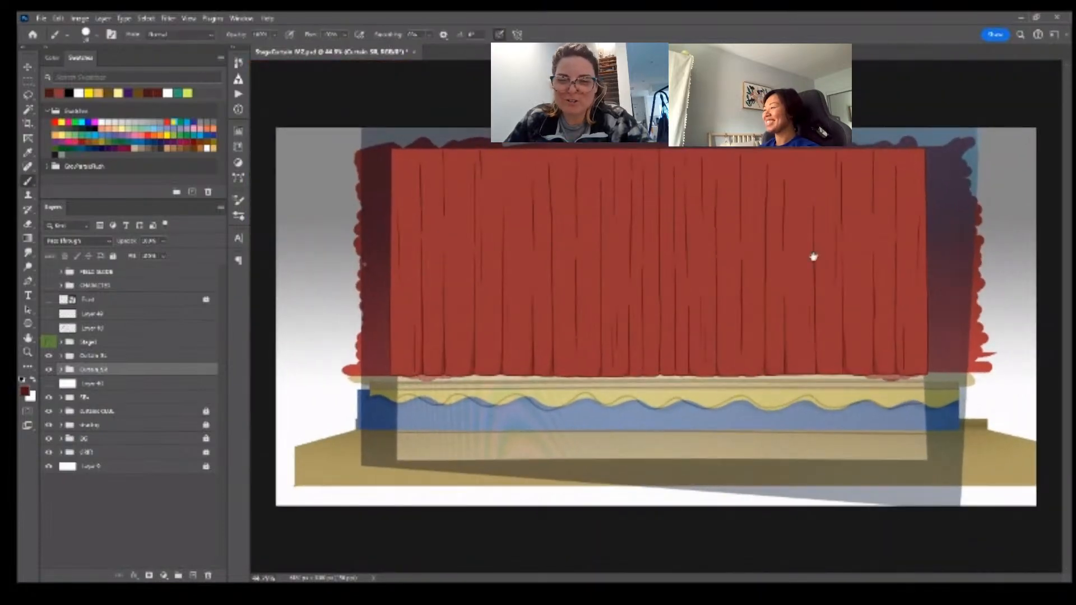
pyautogui.press('f')
pyautogui.press('f')
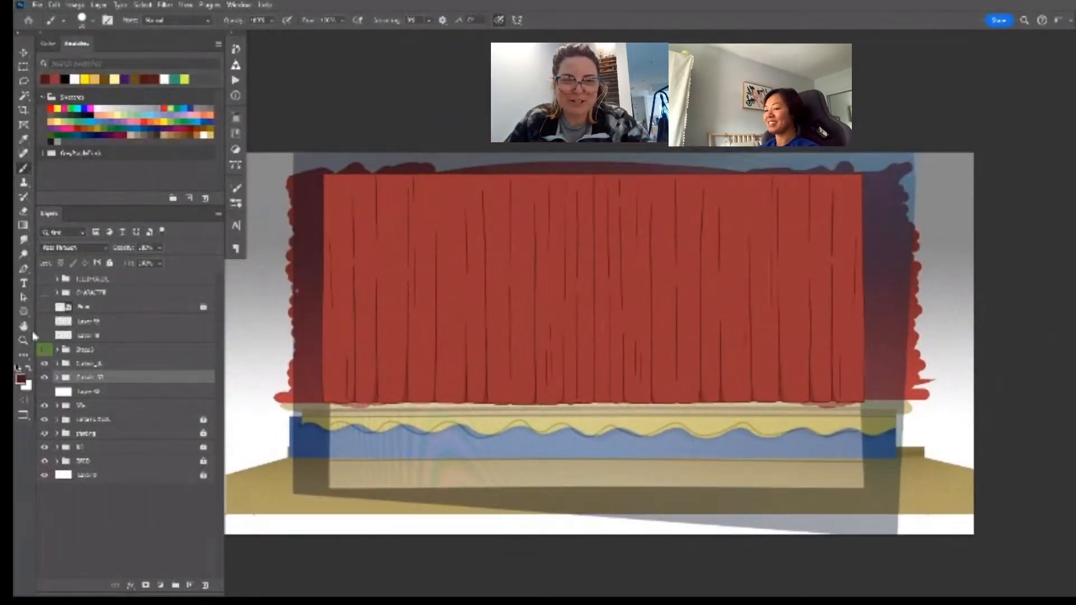
pyautogui.click(45, 350)
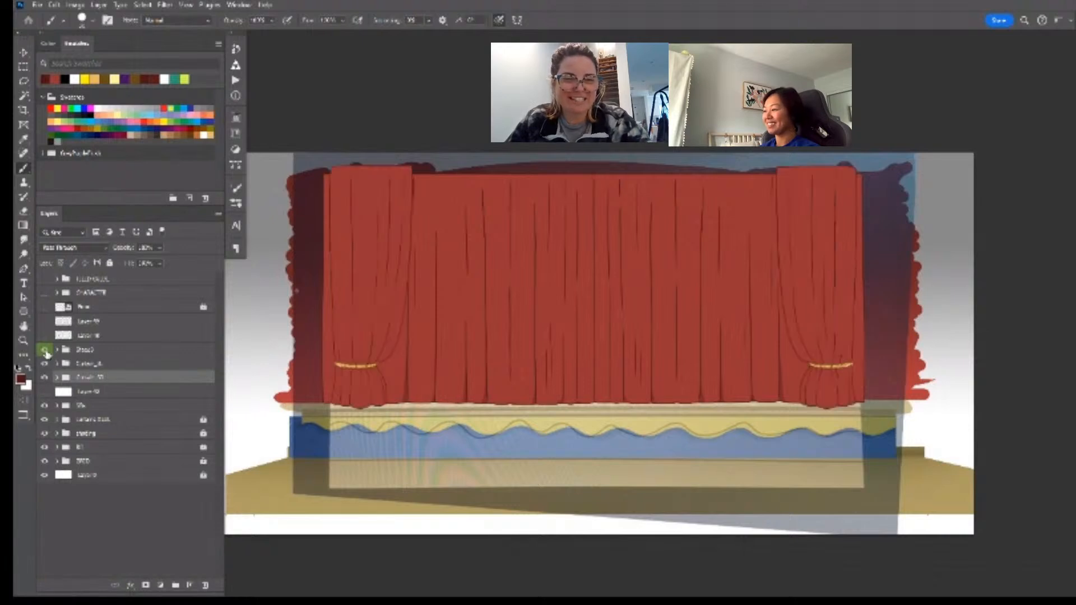
pyautogui.click(45, 351)
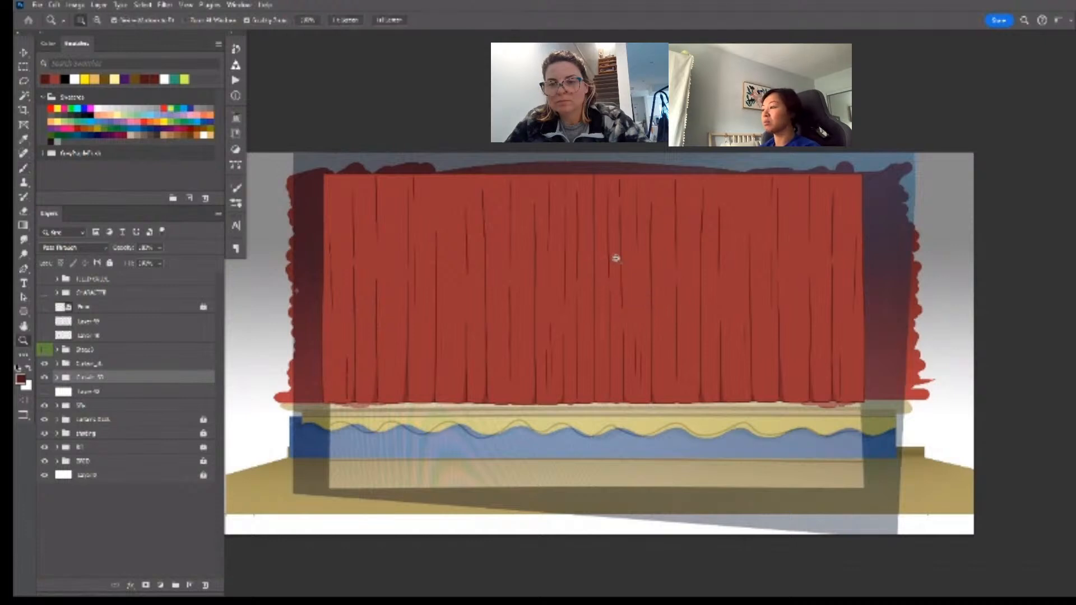
pyautogui.scroll(1, 615, 255)
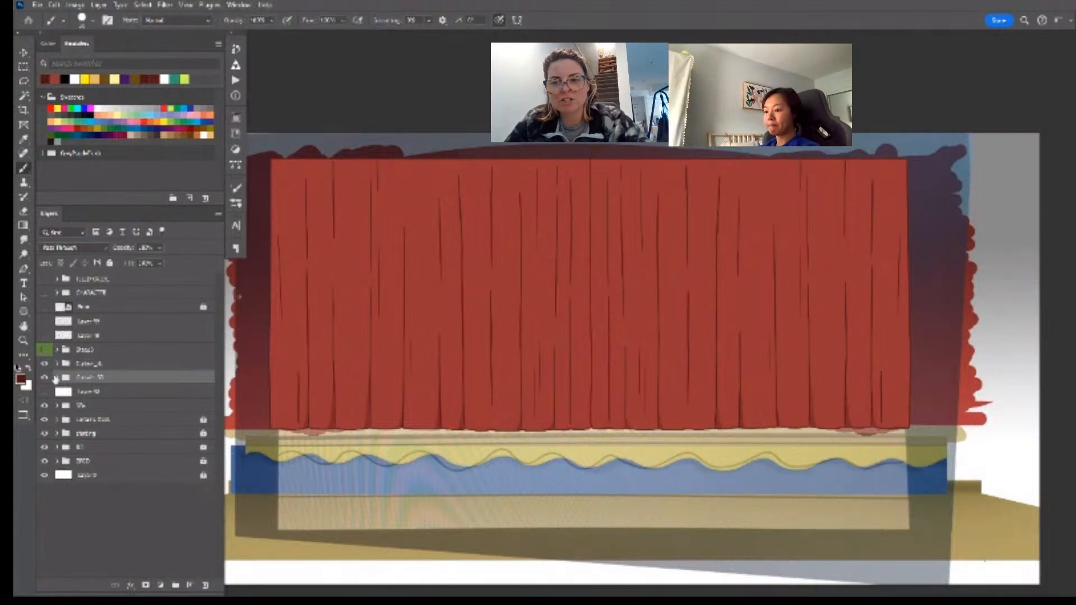
pyautogui.click(44, 350)
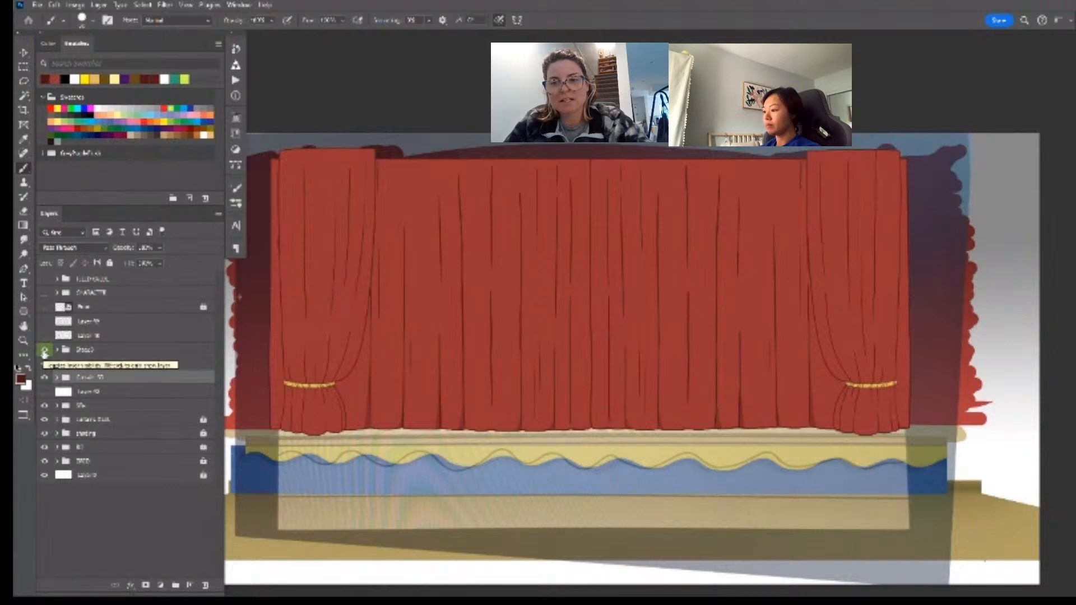
pyautogui.click(44, 351)
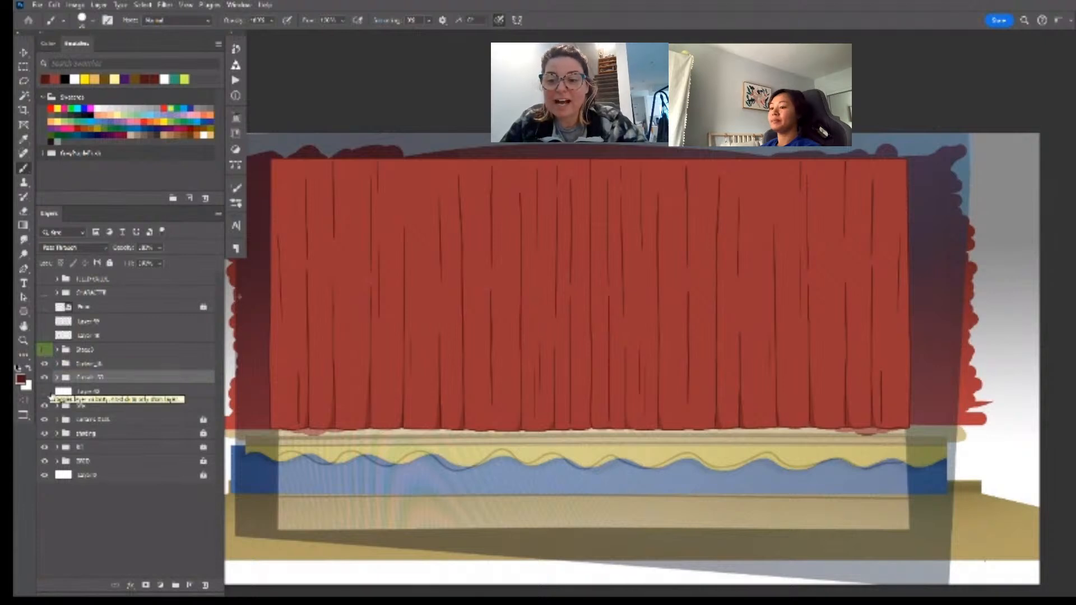
# - Hide the rough sketch group and the Curtain_5R group, and show the separate green character layer on the stage
pyautogui.click(47, 406)
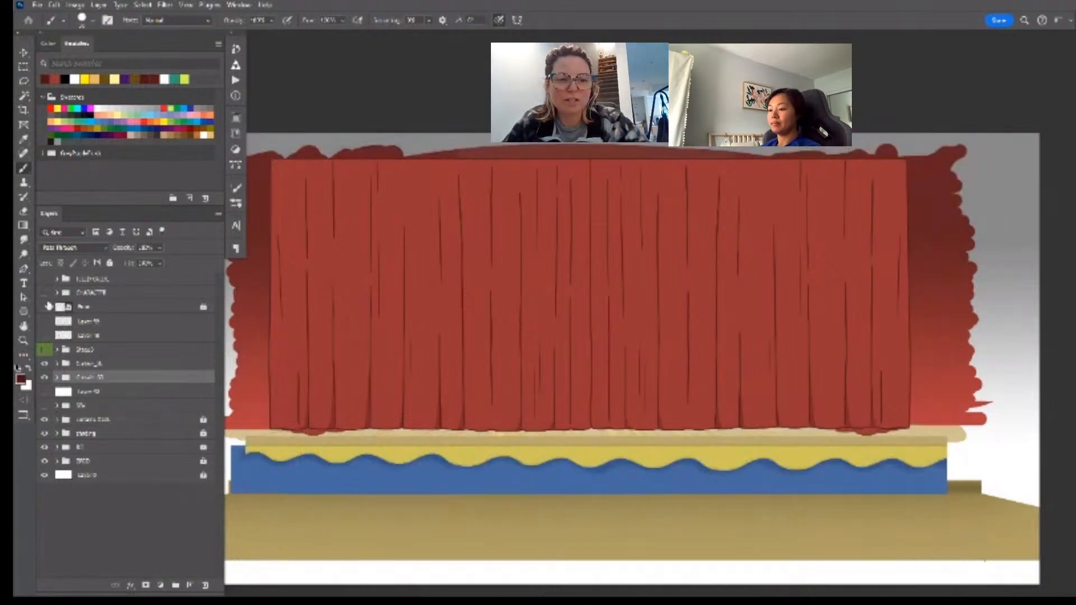
pyautogui.click(47, 349)
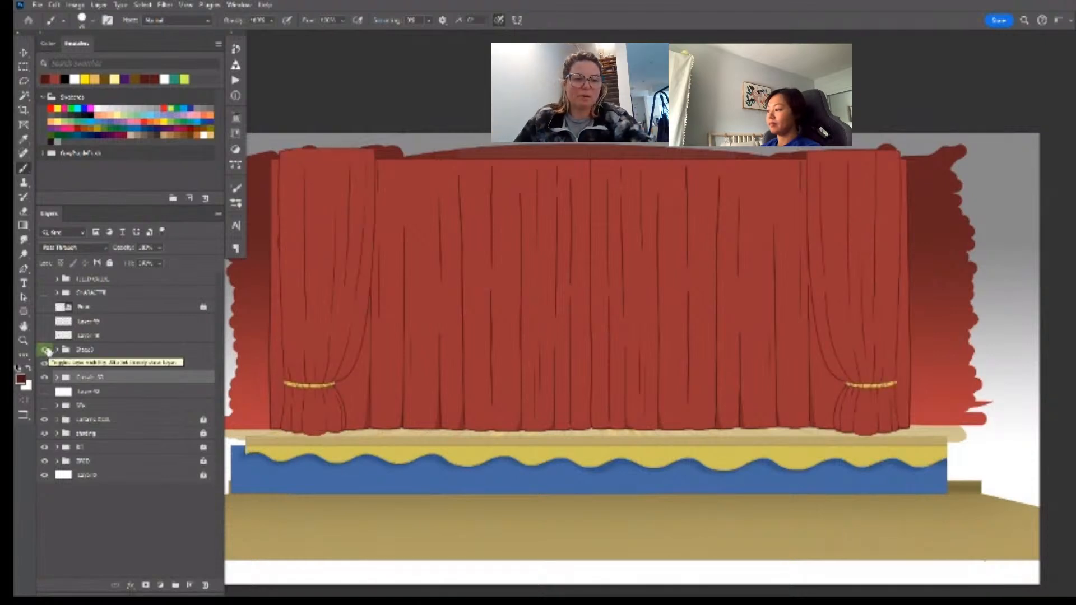
pyautogui.click(47, 349)
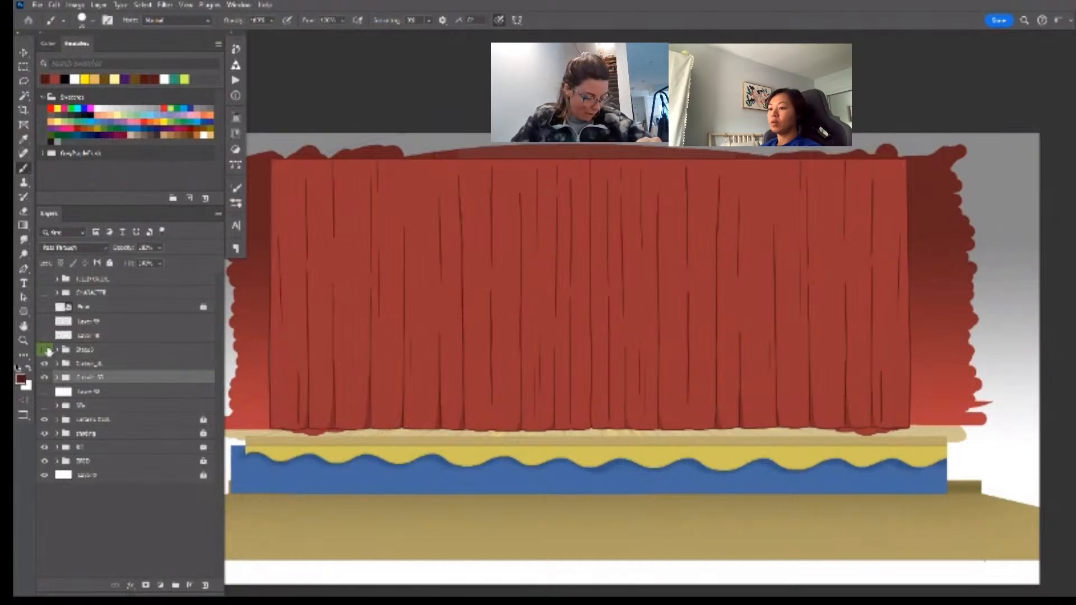
pyautogui.click(44, 306)
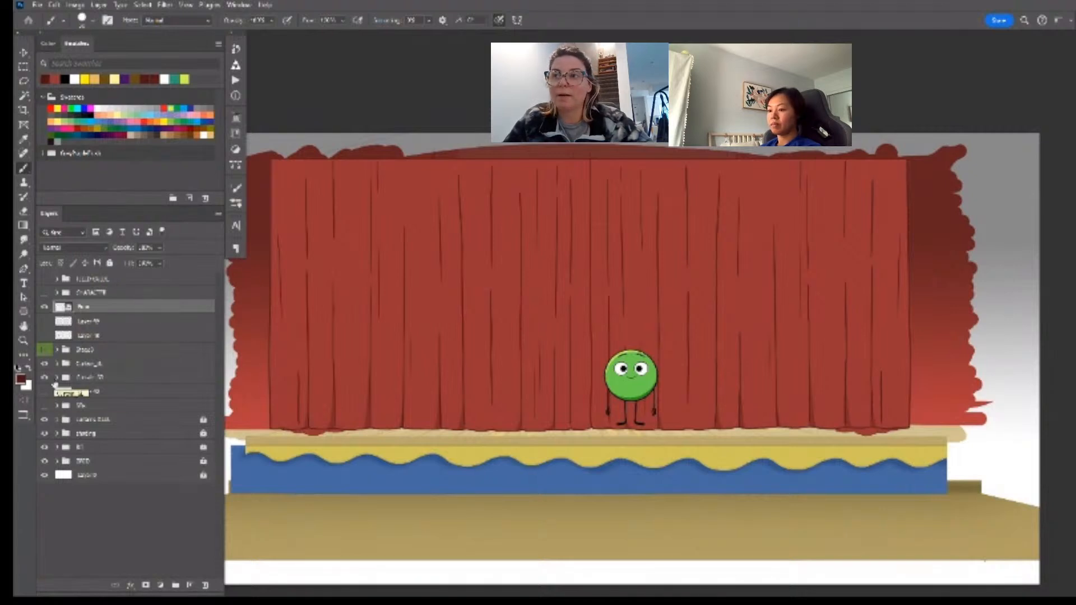
pyautogui.click(46, 378)
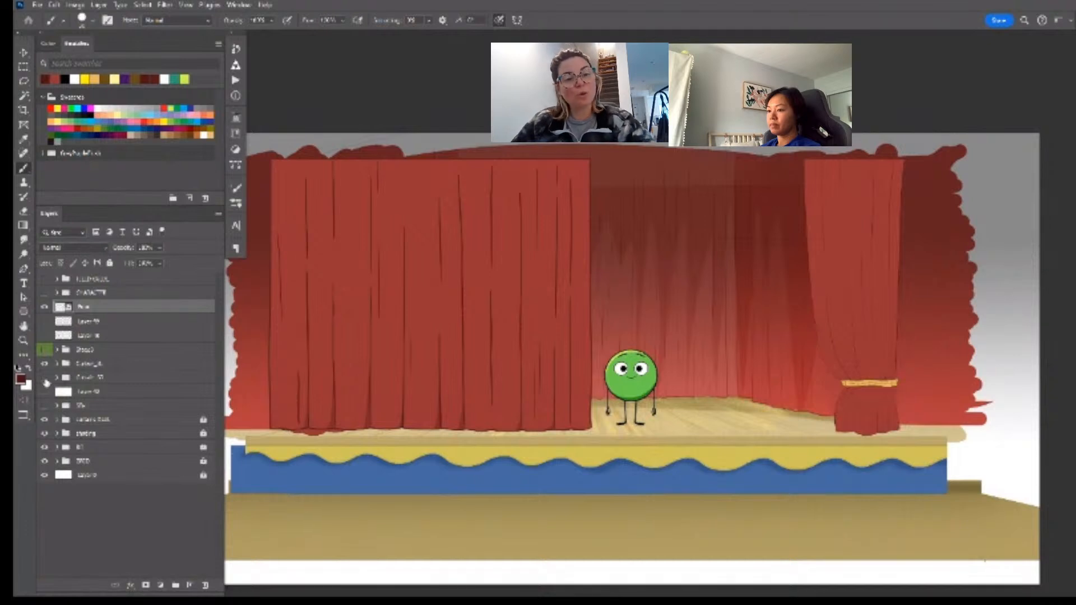
pyautogui.click(45, 350)
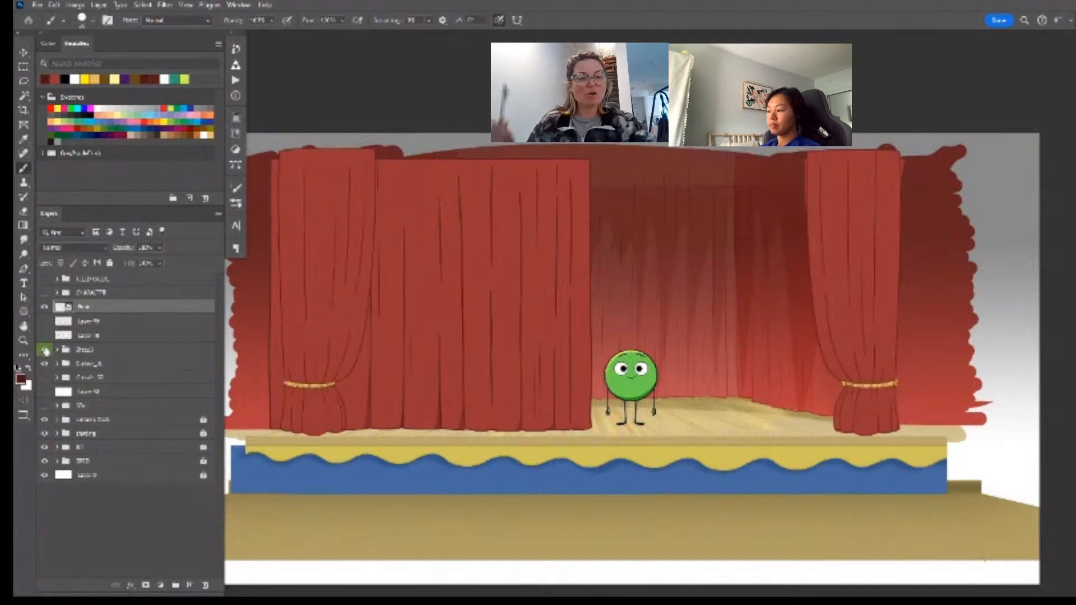
pyautogui.click(46, 350)
# - Check the hidden groups and layers around the green character layer and delete the two leftover hidden layers beneath it
pyautogui.click(46, 292)
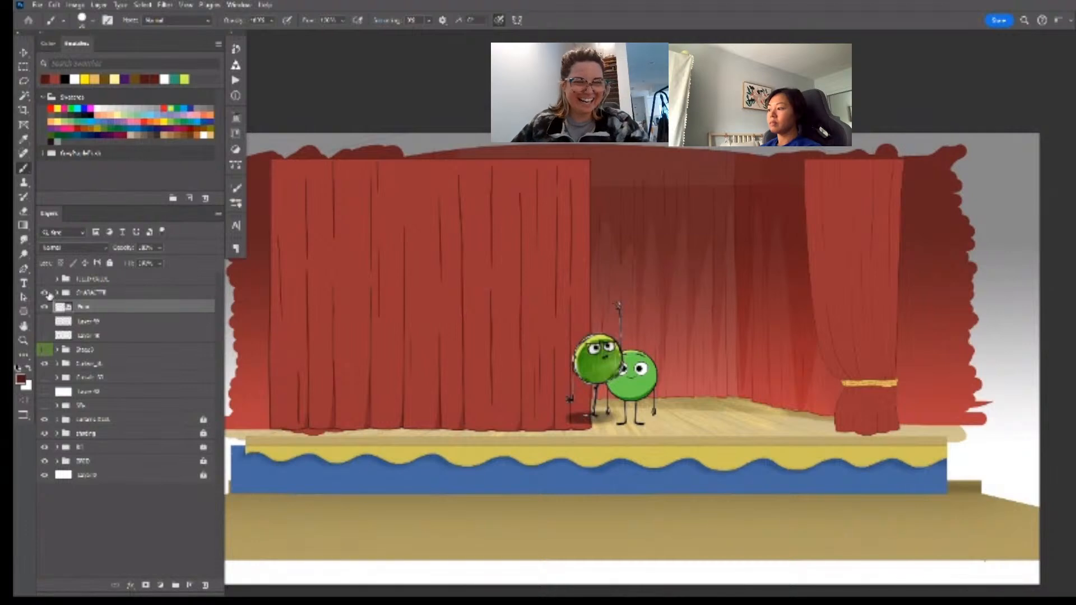
pyautogui.click(46, 292)
pyautogui.click(46, 280)
pyautogui.click(46, 280)
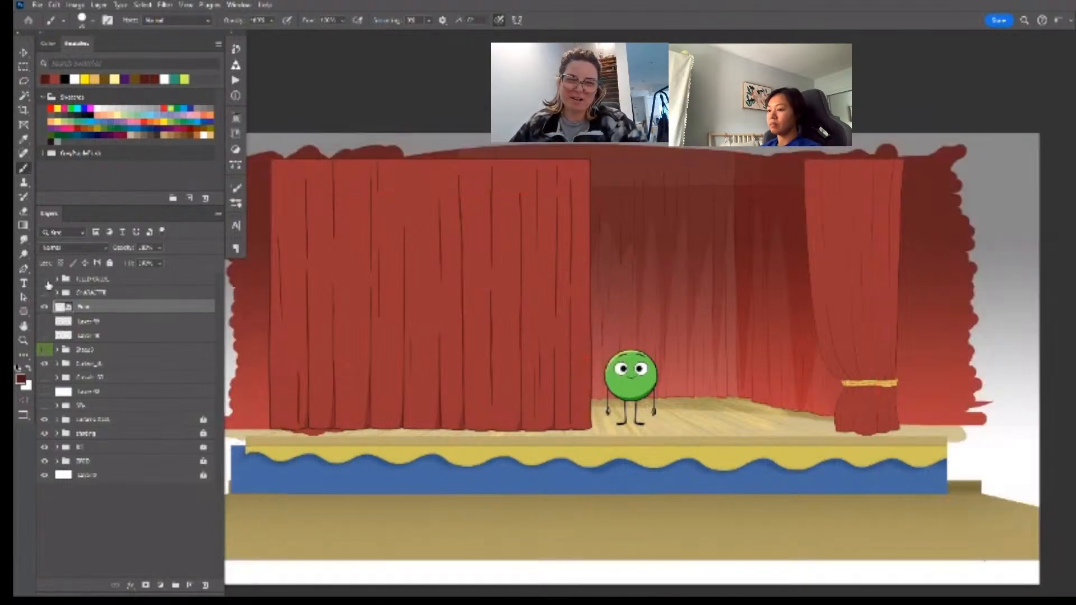
pyautogui.click(47, 322)
pyautogui.click(47, 322)
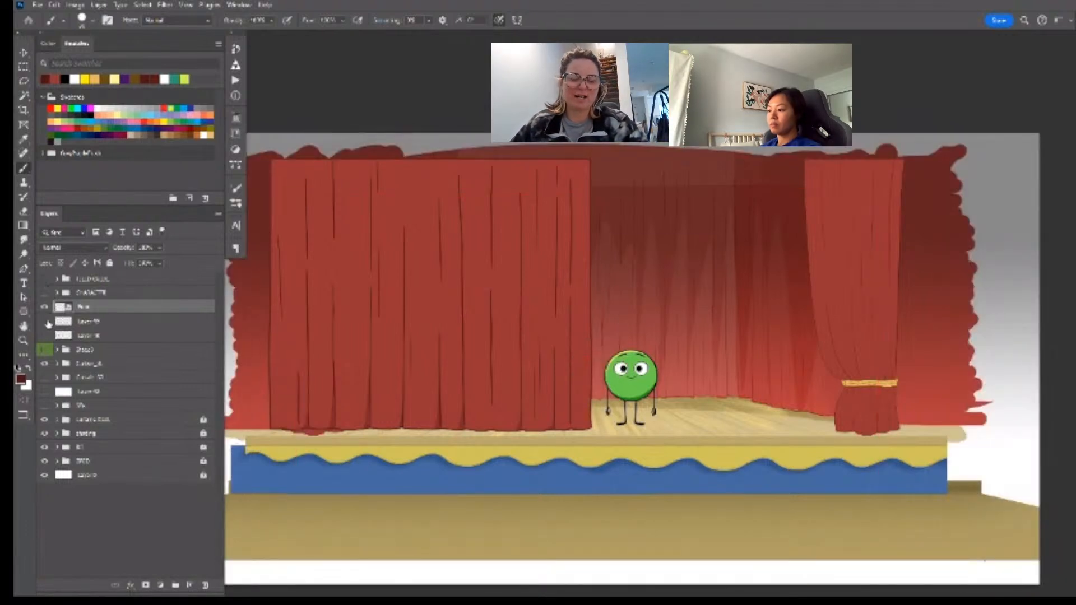
pyautogui.click(109, 323)
pyautogui.press('Delete')
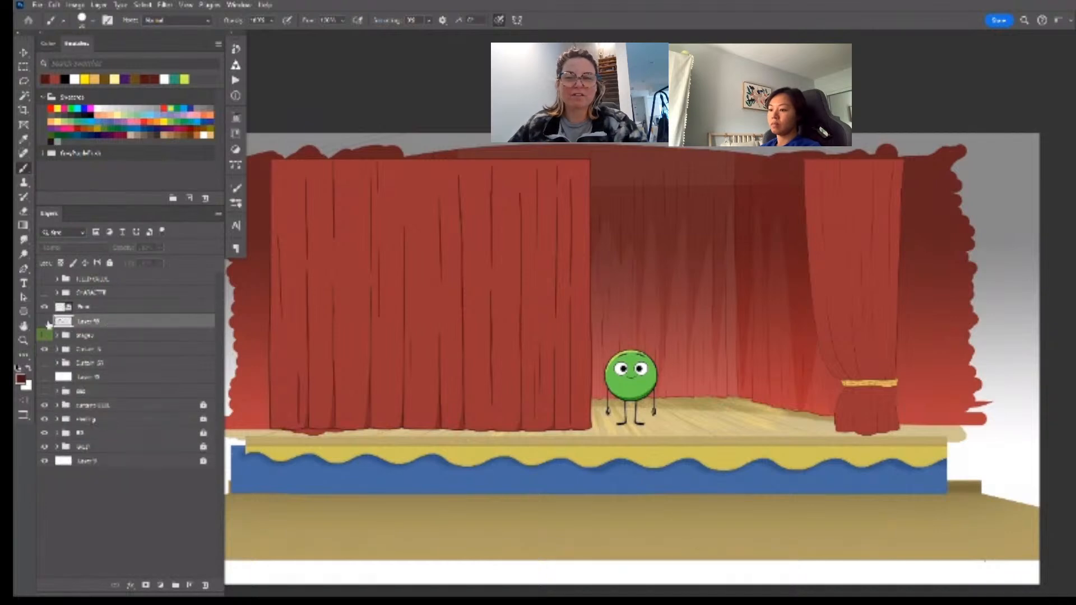
pyautogui.click(47, 322)
pyautogui.press('Delete')
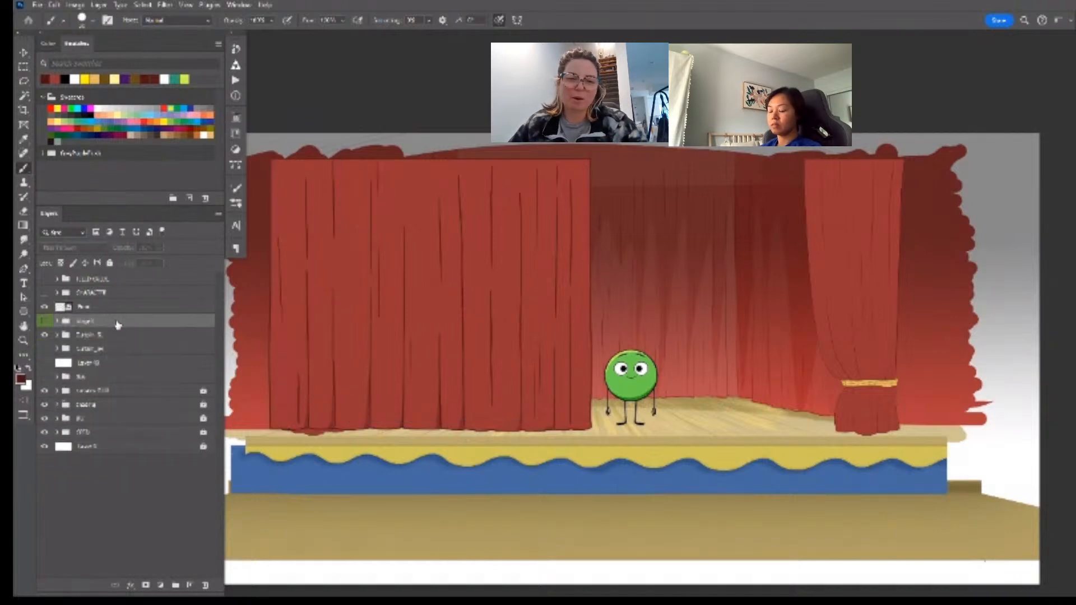
# - Show the rough sketch group again, expand it, and hide sketch 1 inside it
pyautogui.click(44, 377)
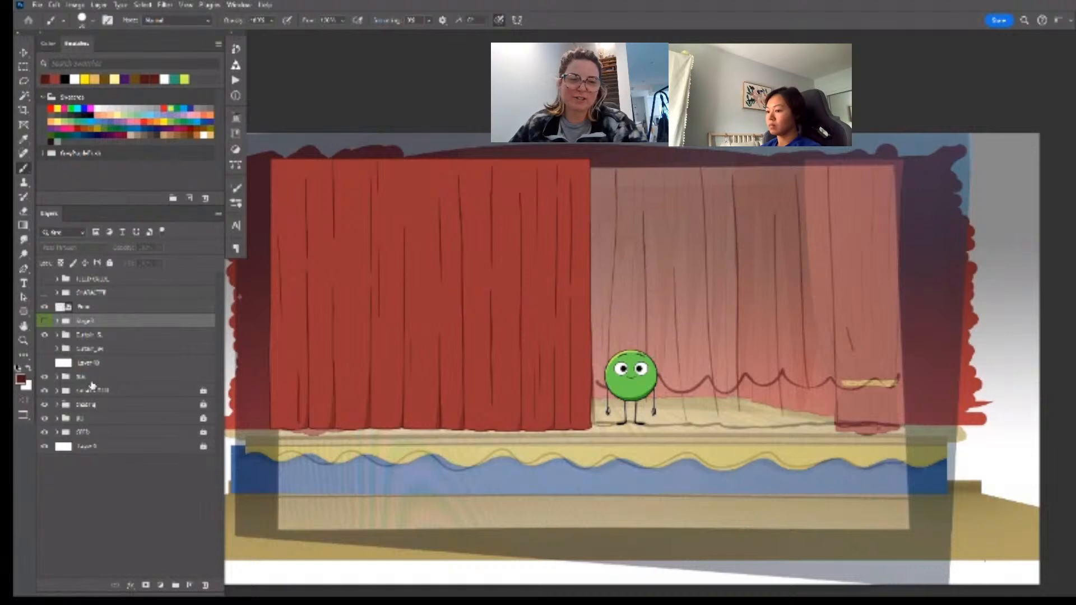
pyautogui.click(57, 377)
pyautogui.click(44, 390)
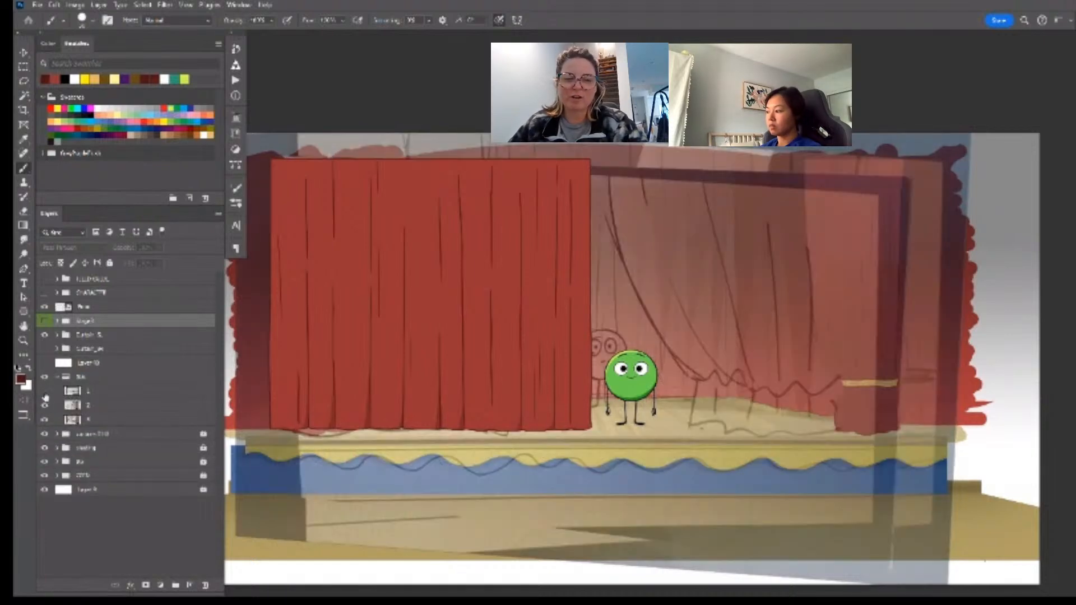
# - Move the green character to the visible curtain half's inner edge, reorder its layer below that curtain's group, and collapse the sketch group
pyautogui.press('v')
pyautogui.moveTo(632, 384); pyautogui.dragTo(604, 367)
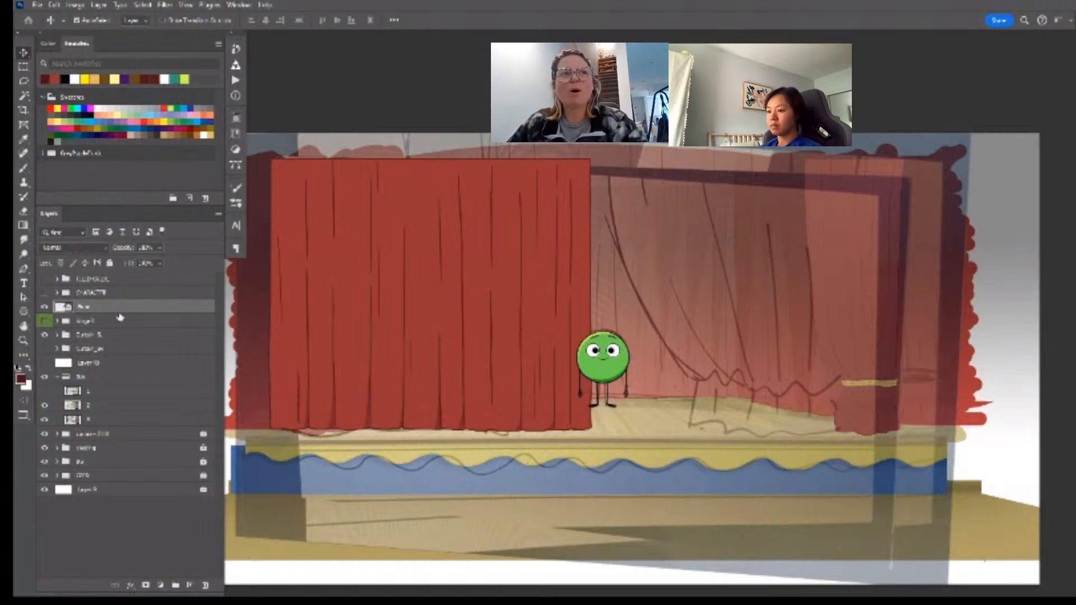
pyautogui.moveTo(119, 312); pyautogui.dragTo(130, 342)
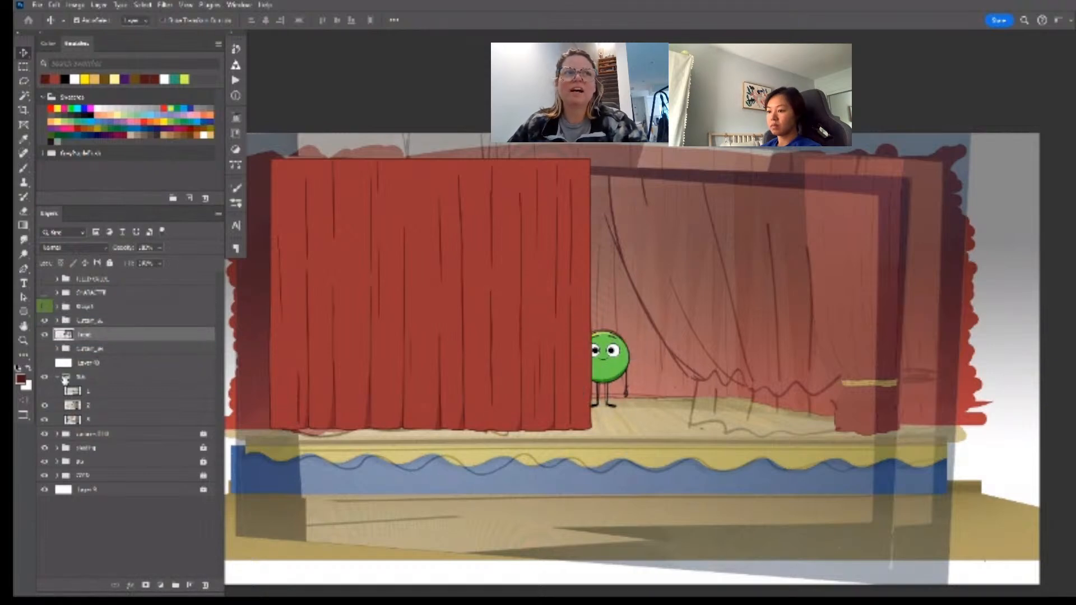
pyautogui.click(57, 376)
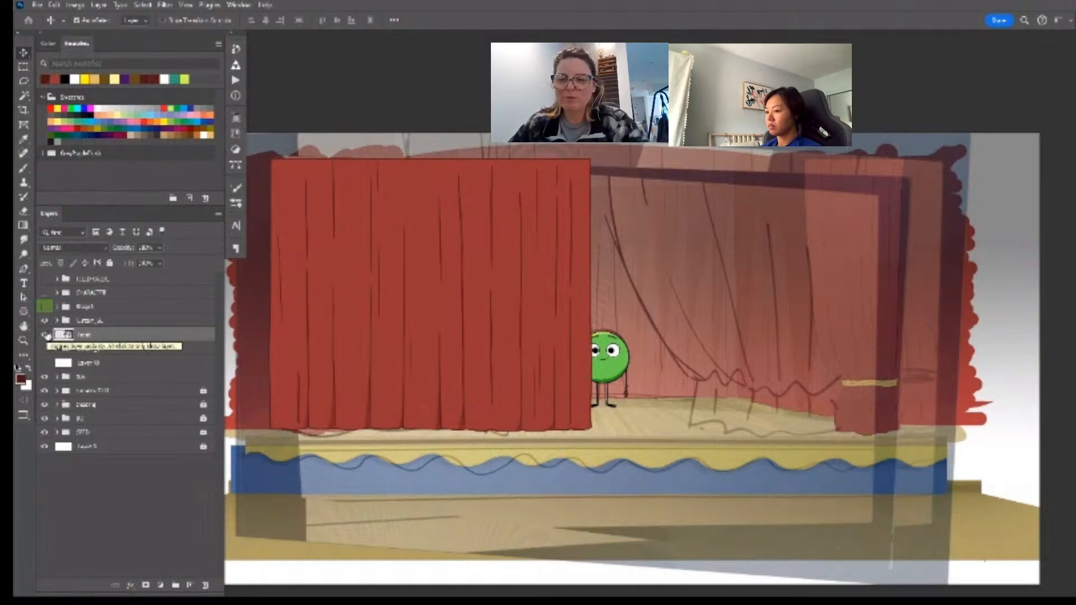
# - Try to narrow the visible curtain half with Free Transform by pulling in its inner edge
pyautogui.click(85, 320)
pyautogui.click(44, 320)
pyautogui.click(44, 320)
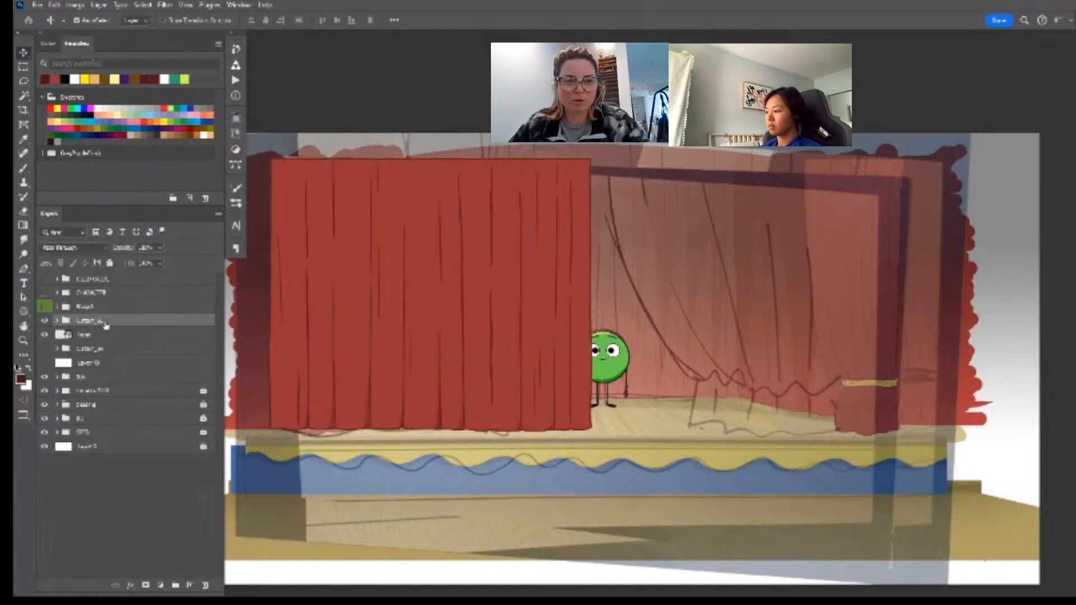
pyautogui.hotkey('ctrl', 't')
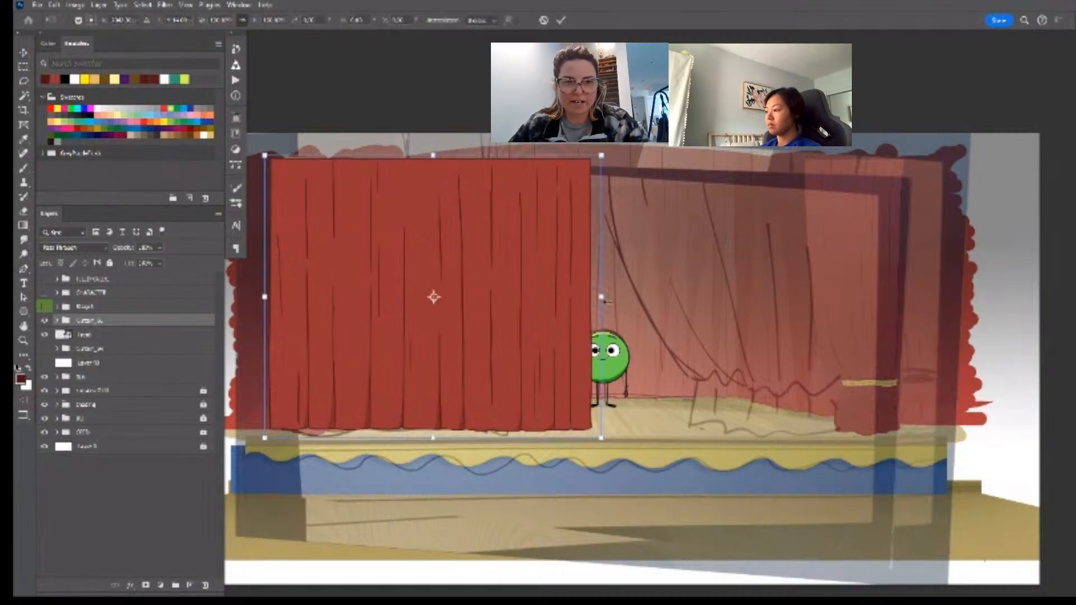
pyautogui.moveTo(601, 296); pyautogui.dragTo(518, 296)
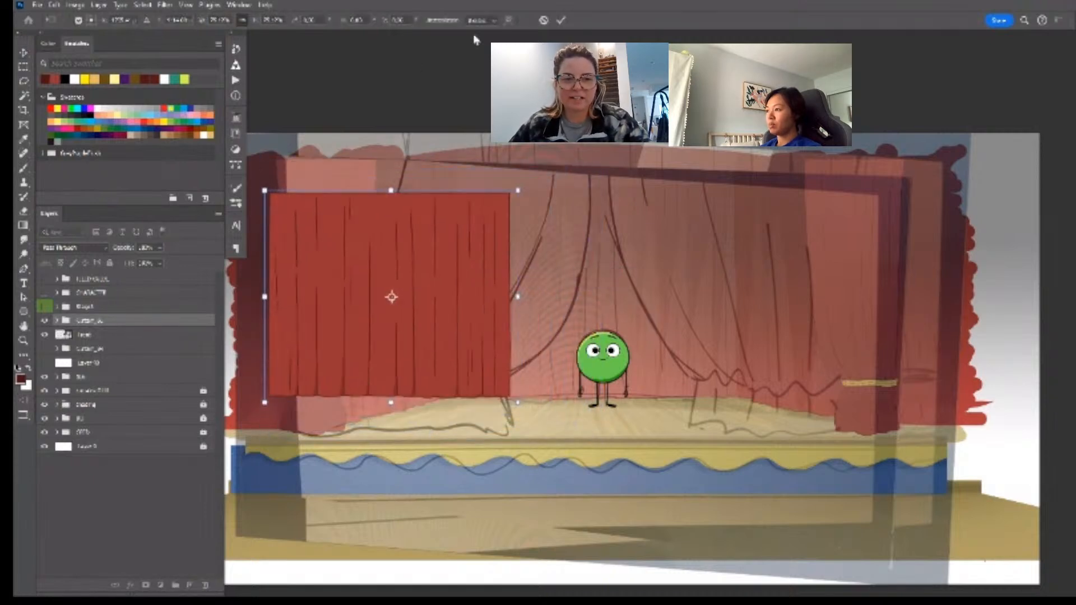
pyautogui.click(543, 20)
pyautogui.hotkey('ctrl', 't')
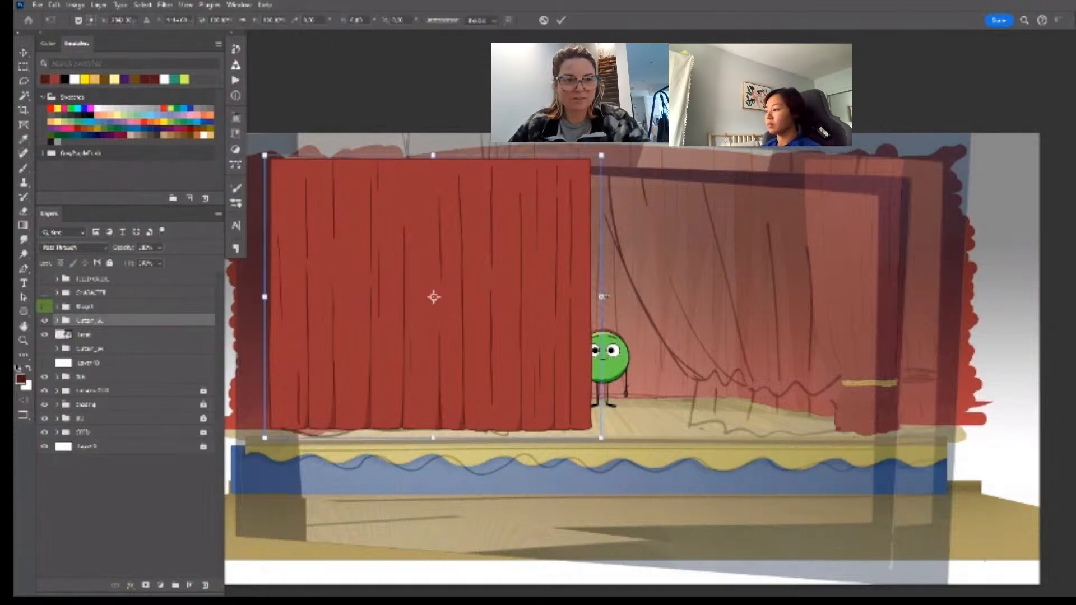
pyautogui.moveTo(602, 296)
pyautogui.mouseDown()
pyautogui.moveTo(477, 296)
pyautogui.moveTo(594, 297)
pyautogui.mouseUp()
pyautogui.press('Return')
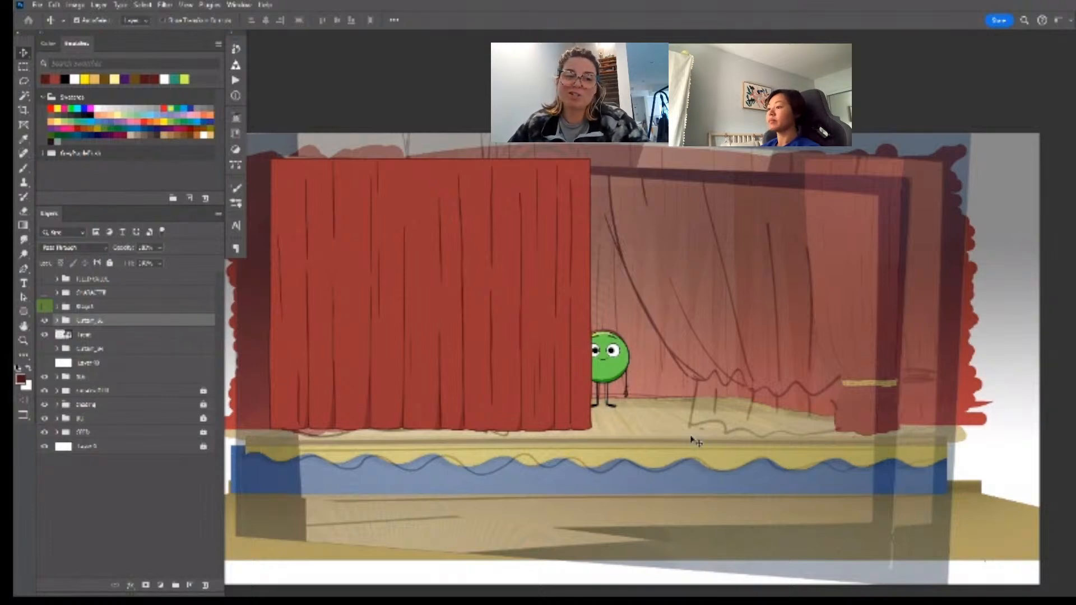
pyautogui.press('z')
pyautogui.click(295, 264)
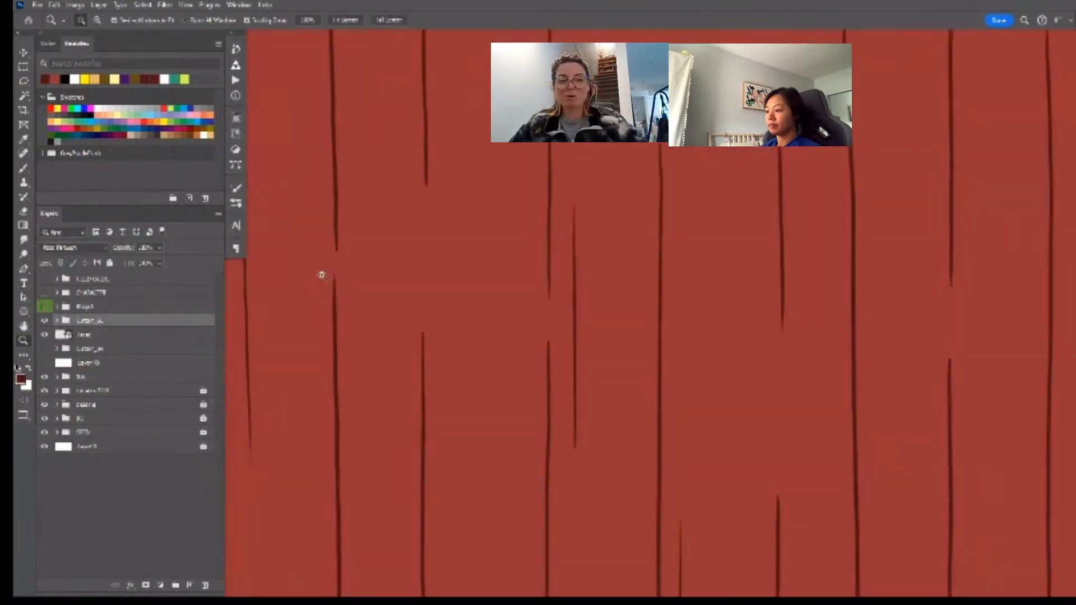
pyautogui.keyDown('alt'); pyautogui.click(311, 270); pyautogui.keyUp('alt')
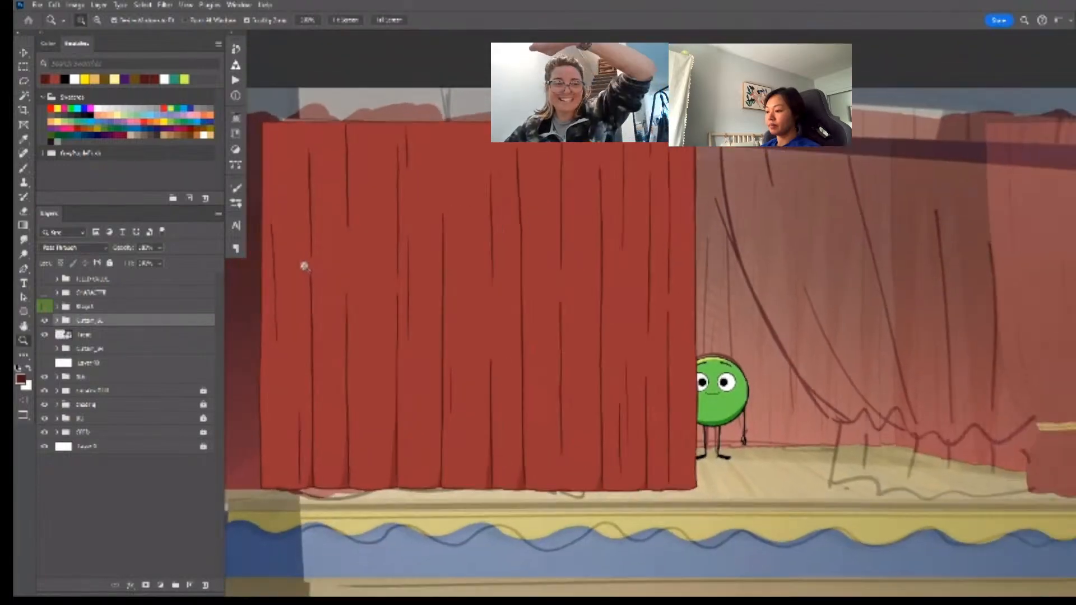
# - Show the group with the tied-back curtains again and select it
pyautogui.press('v')
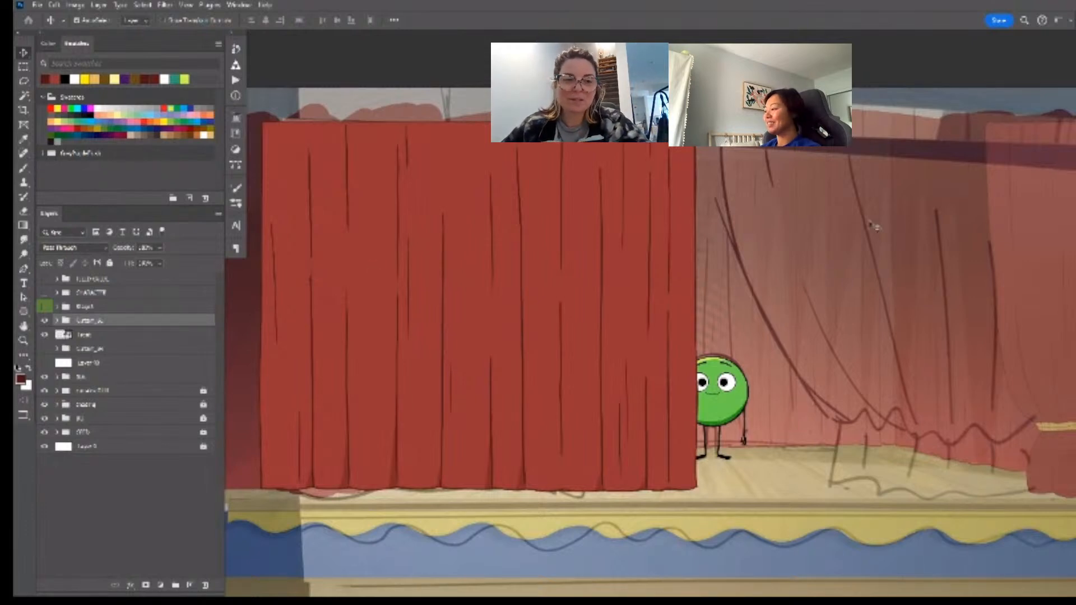
pyautogui.hotkey('ctrl', 'space')
pyautogui.moveTo(870, 221); pyautogui.dragTo(733, 236)
pyautogui.hotkey('ctrl', 'space')
pyautogui.moveTo(775, 308); pyautogui.dragTo(789, 296)
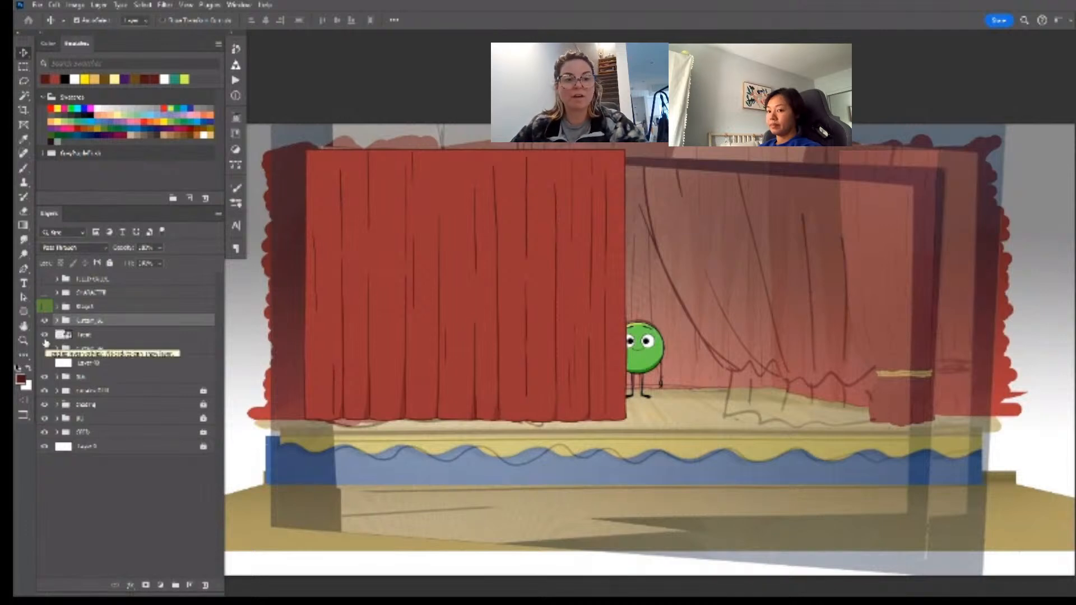
pyautogui.click(45, 308)
pyautogui.click(152, 309)
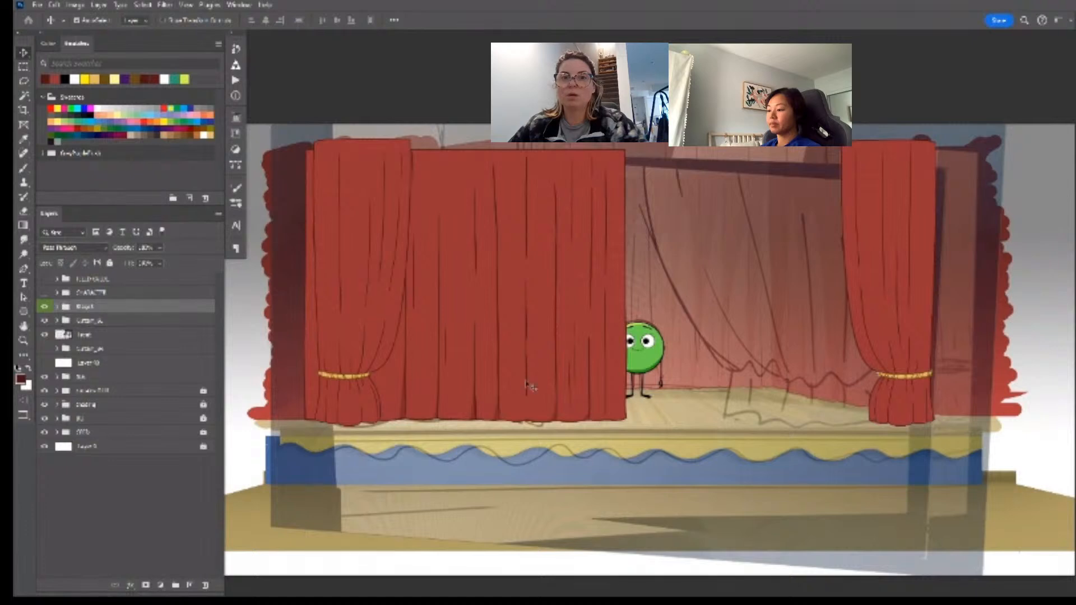
# - Add a new layer above the tied-back curtain group and set up a small brush in the rope outline's dark brown
pyautogui.hotkey('ctrl', 'shift', 'alt', 'n')
pyautogui.hotkey('ctrl', 'space')
pyautogui.moveTo(319, 361); pyautogui.dragTo(469, 329)
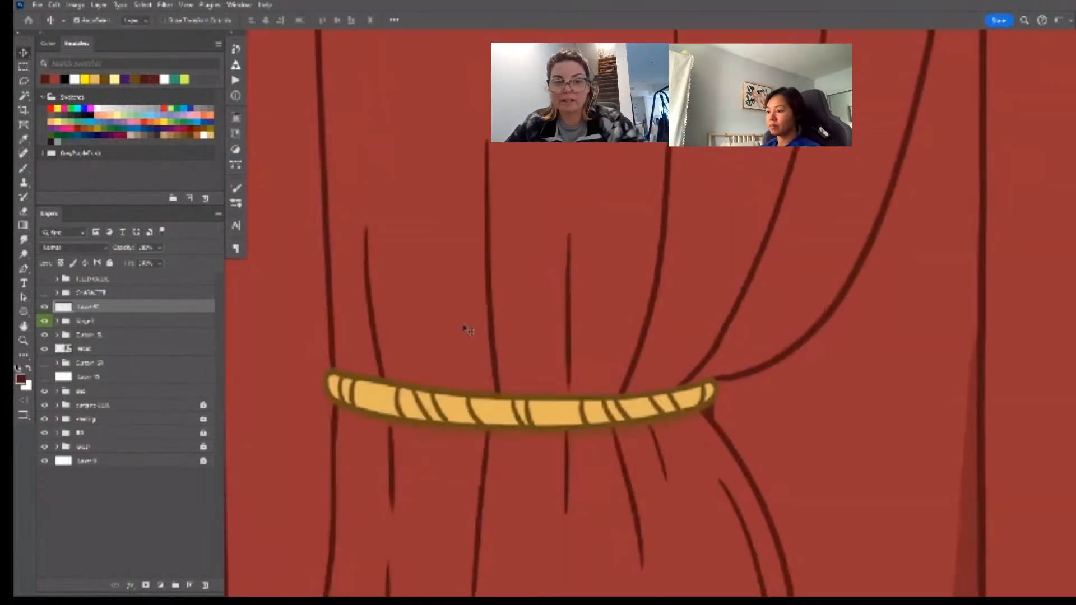
pyautogui.press('i')
pyautogui.click(459, 393)
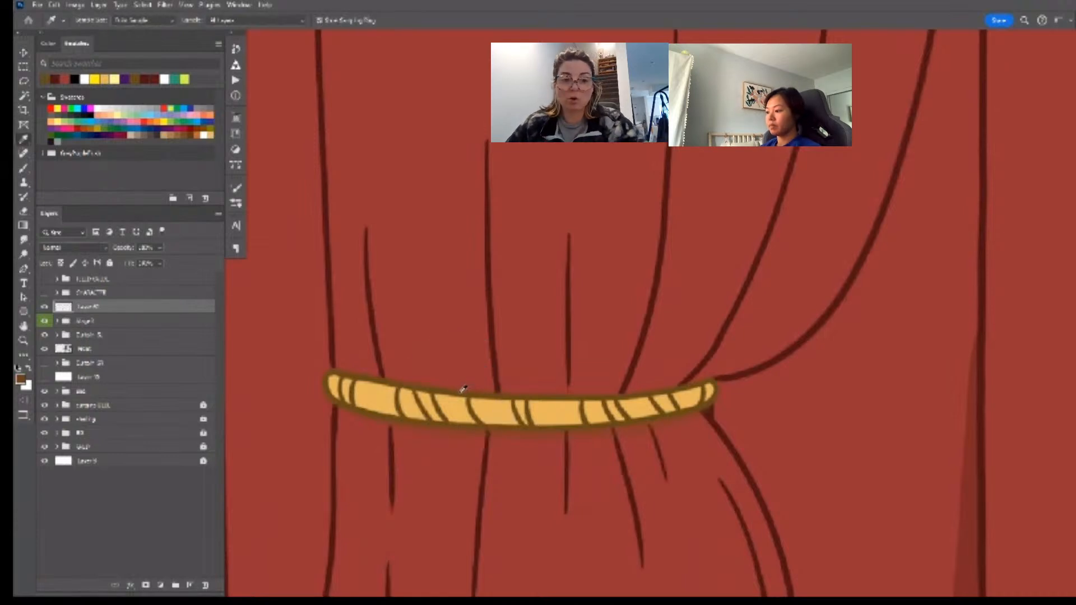
pyautogui.press('b')
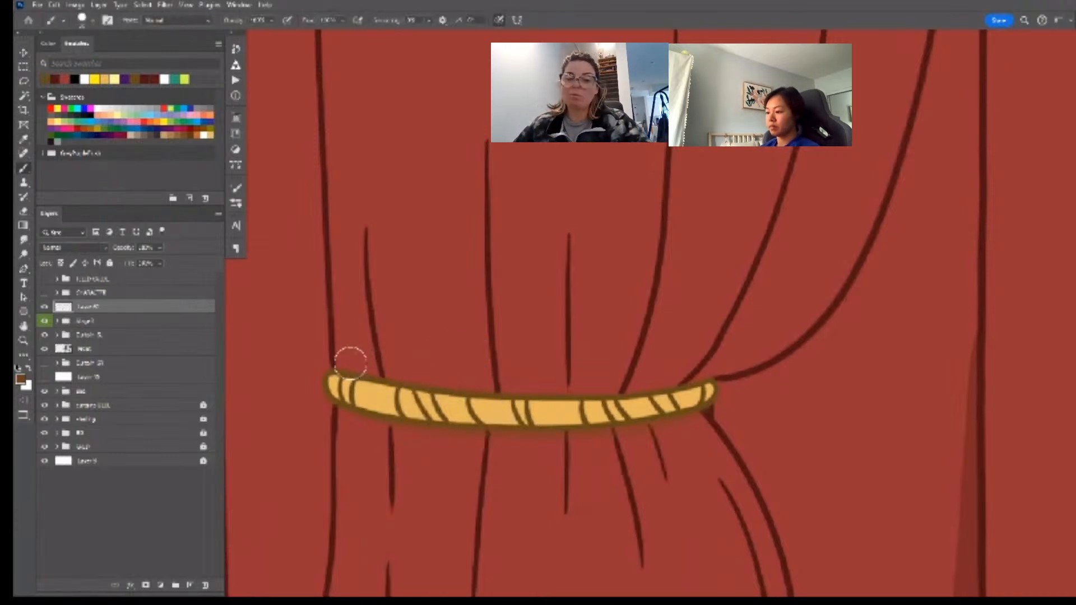
pyautogui.press('[')
pyautogui.press('[')
pyautogui.press('[')
pyautogui.press('[')
pyautogui.press('[')
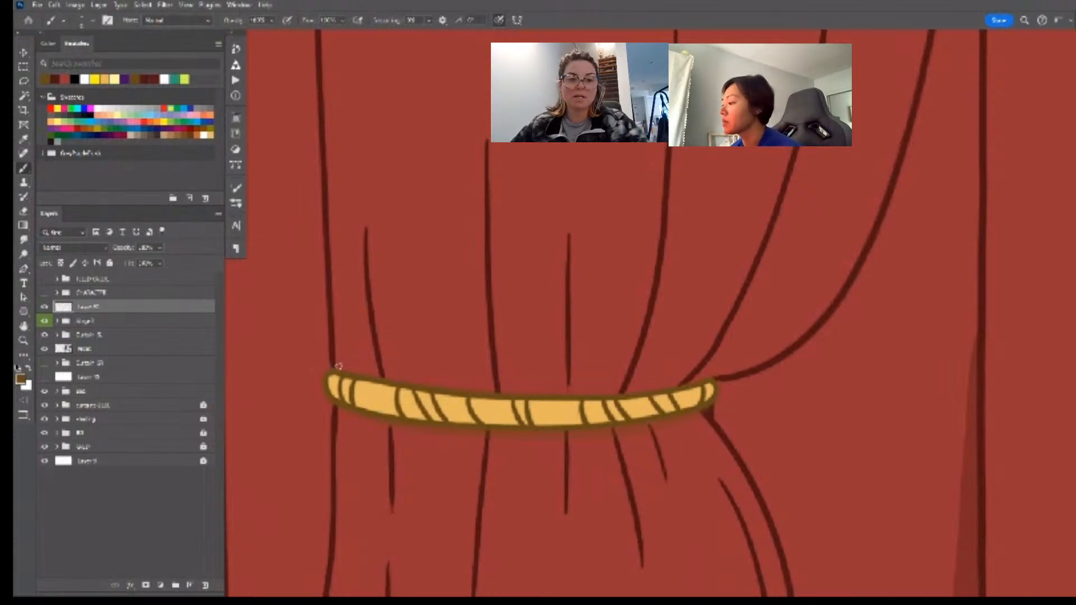
# - Draw a long straight rope outline of two parallel horizontal lines with rounded ends across the curved curtain tie
pyautogui.moveTo(335, 359)
pyautogui.mouseDown()
pyautogui.moveTo(707, 359)
pyautogui.moveTo(1009, 375)
pyautogui.mouseUp()
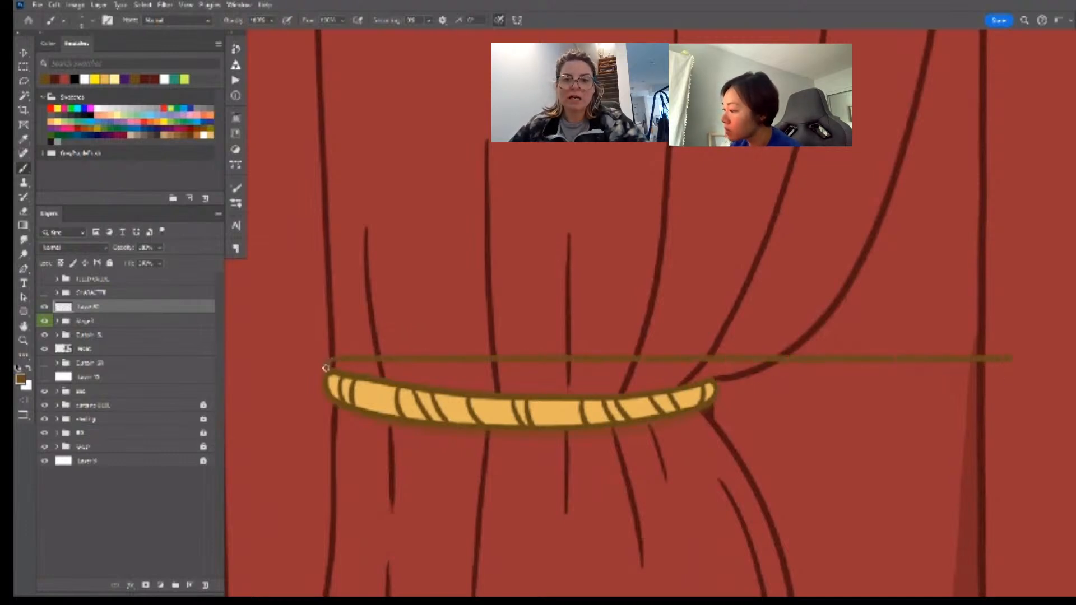
pyautogui.moveTo(328, 381); pyautogui.dragTo(1003, 394)
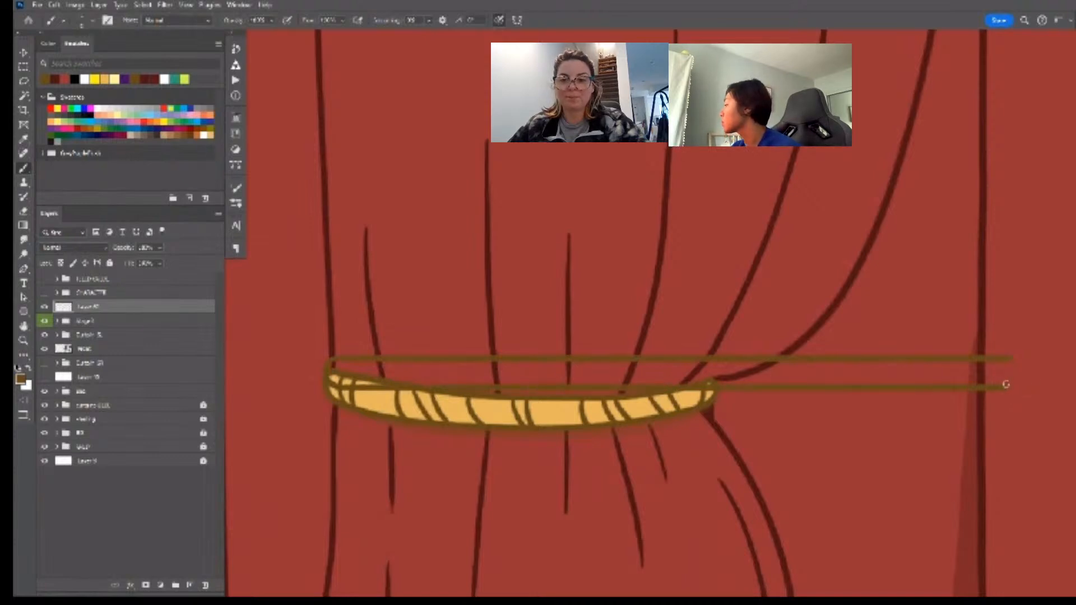
pyautogui.moveTo(1015, 373)
pyautogui.mouseDown()
pyautogui.moveTo(702, 391)
pyautogui.moveTo(788, 373)
pyautogui.moveTo(788, 405)
pyautogui.moveTo(782, 377)
pyautogui.moveTo(790, 387)
pyautogui.mouseUp()
pyautogui.hotkey('ctrl', 't')
pyautogui.press('Return')
# - Adjust the straight rope outline with Free Transform and clean up its rounded right-hand end with the eraser and brush
pyautogui.press('z')
pyautogui.click(726, 376)
pyautogui.hotkey('ctrl', 't')
pyautogui.press('Return')
pyautogui.press('b')
pyautogui.press('e')
pyautogui.click(798, 351)
pyautogui.press('b')
pyautogui.hotkey('ctrl', 'z')
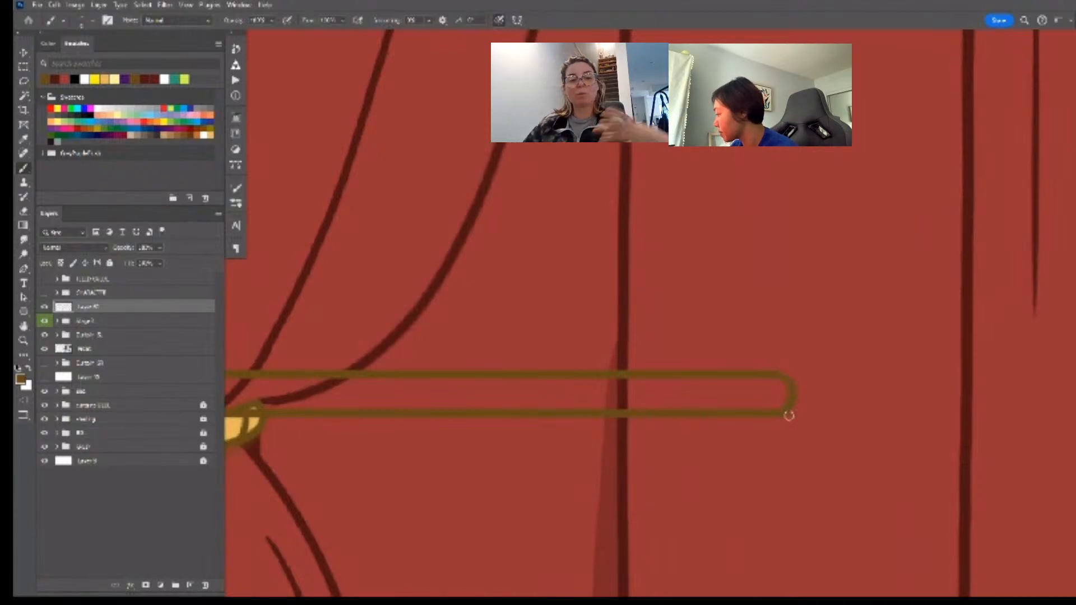
pyautogui.hotkey('ctrl', 'space')
pyautogui.moveTo(790, 450)
pyautogui.mouseDown()
pyautogui.moveTo(759, 454)
pyautogui.moveTo(808, 430)
pyautogui.mouseUp()
pyautogui.press('space')
pyautogui.hotkey('ctrl', 'space')
pyautogui.moveTo(575, 420); pyautogui.dragTo(592, 421)
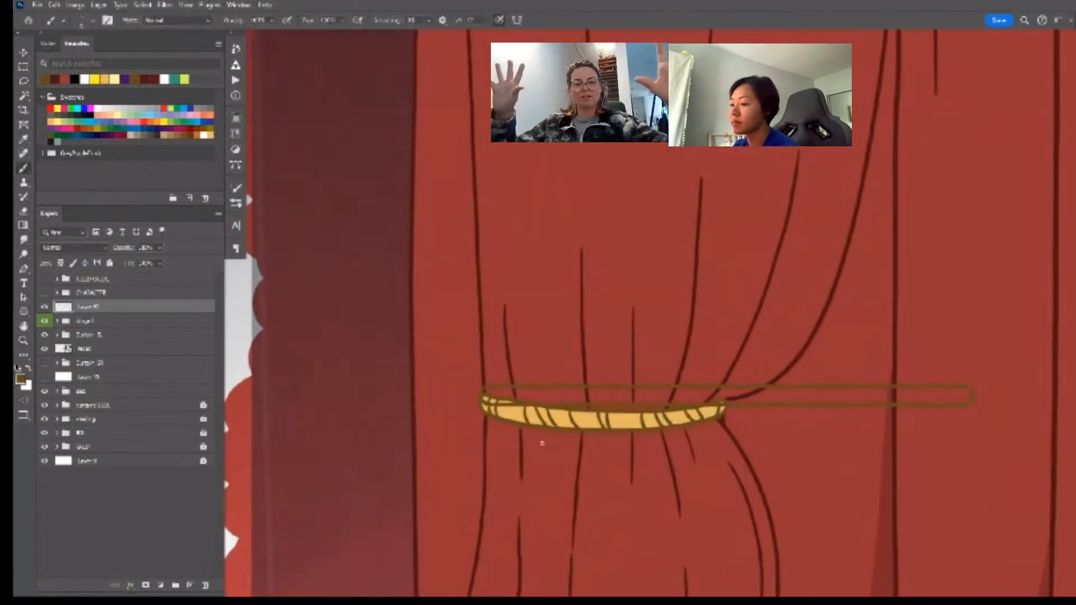
# - Move the hidden white layer directly below the rope outline layer, show it, and lower its opacity to fade the artwork underneath
pyautogui.click(129, 380)
pyautogui.moveTo(129, 380); pyautogui.dragTo(129, 317)
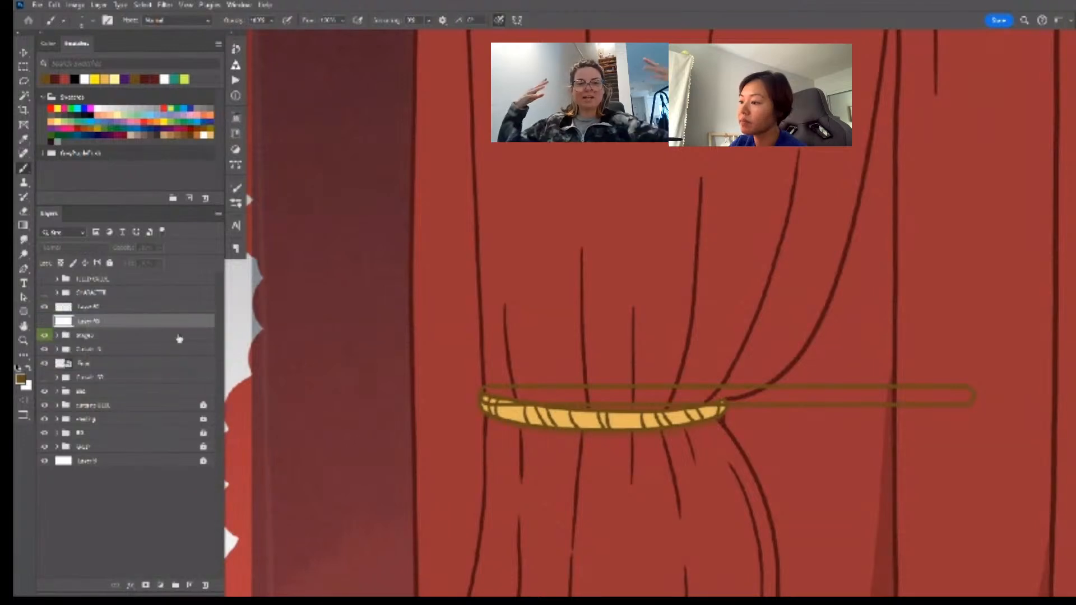
pyautogui.click(44, 320)
pyautogui.click(159, 248)
pyautogui.click(160, 262)
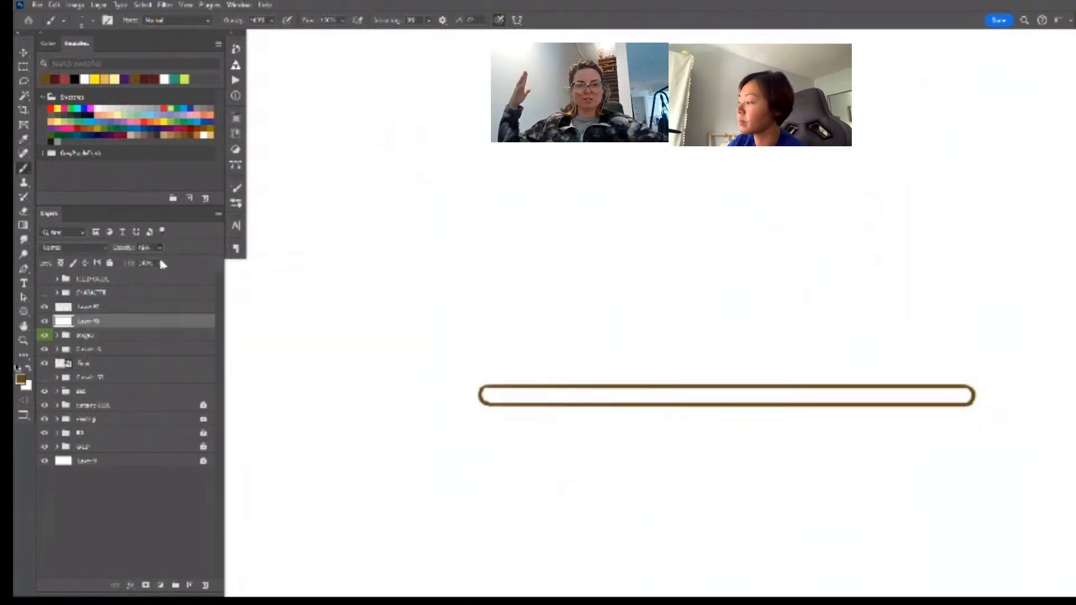
# - Move the straight rope outline just above the curved rope tie and fine-tune its placement with Free Transform
pyautogui.click(128, 310)
pyautogui.hotkey('ctrl', 'space')
pyautogui.moveTo(607, 433); pyautogui.dragTo(621, 433)
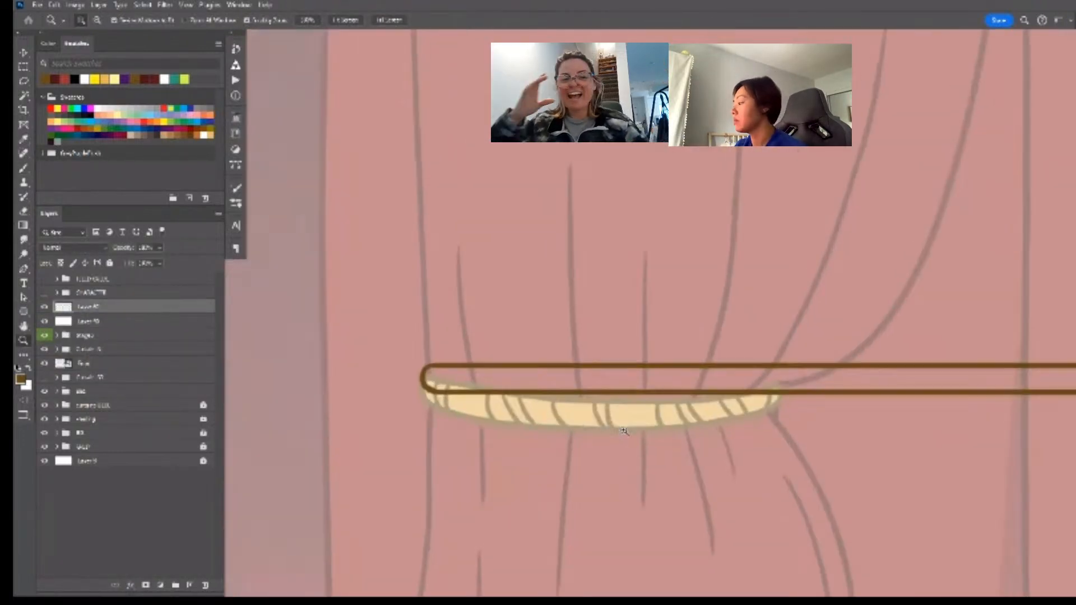
pyautogui.press('space')
pyautogui.moveTo(732, 439); pyautogui.dragTo(606, 448)
pyautogui.press('v')
pyautogui.moveTo(707, 410); pyautogui.dragTo(659, 371)
pyautogui.press('b')
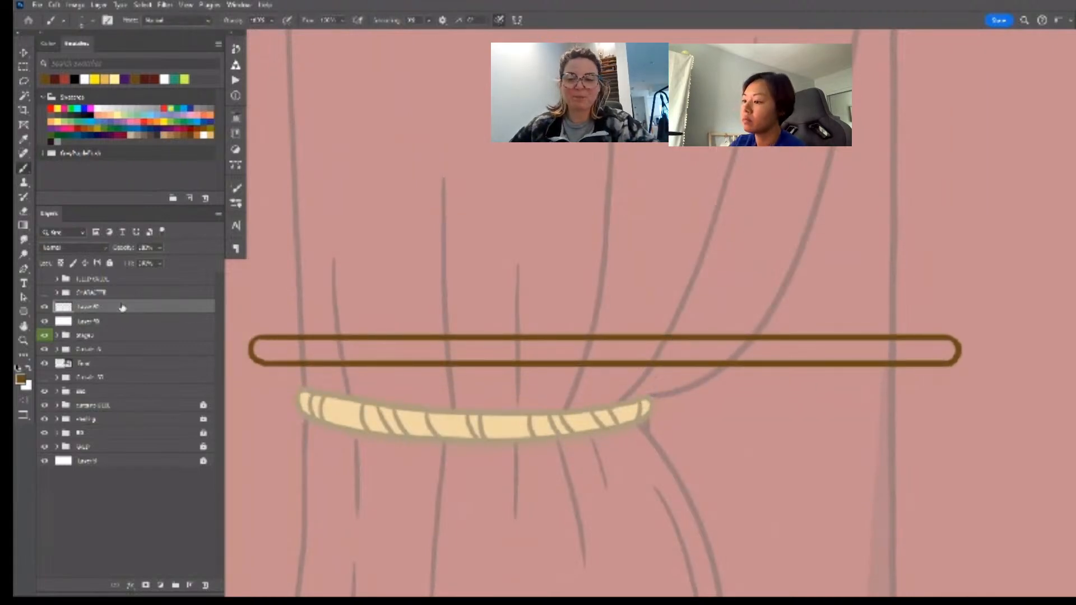
pyautogui.hotkey('ctrl', 't')
pyautogui.moveTo(604, 336); pyautogui.dragTo(607, 337)
pyautogui.press('Return')
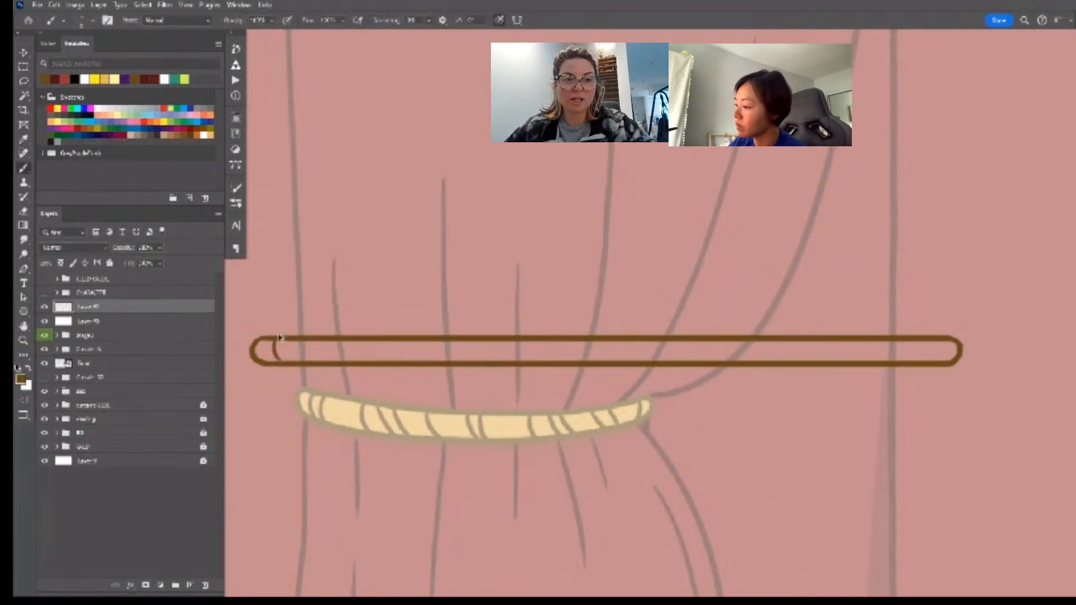
# - Draw slanted twist marks along the whole length of the straight rope, modelled on the curved tie
pyautogui.moveTo(280, 340)
pyautogui.mouseDown()
pyautogui.moveTo(287, 362)
pyautogui.moveTo(370, 360)
pyautogui.moveTo(337, 341)
pyautogui.moveTo(344, 362)
pyautogui.mouseUp()
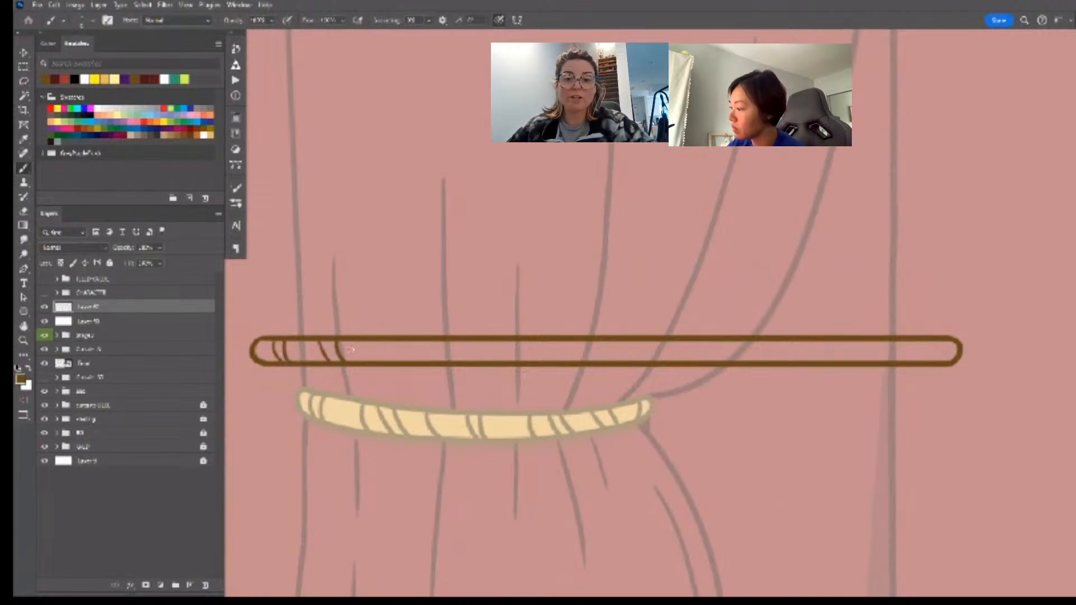
pyautogui.moveTo(422, 338)
pyautogui.mouseDown()
pyautogui.moveTo(419, 361)
pyautogui.moveTo(383, 359)
pyautogui.mouseUp()
pyautogui.moveTo(474, 340)
pyautogui.mouseDown()
pyautogui.moveTo(480, 362)
pyautogui.moveTo(572, 360)
pyautogui.moveTo(610, 339)
pyautogui.moveTo(596, 362)
pyautogui.moveTo(626, 338)
pyautogui.moveTo(612, 362)
pyautogui.moveTo(640, 342)
pyautogui.moveTo(621, 343)
pyautogui.moveTo(629, 363)
pyautogui.moveTo(634, 344)
pyautogui.moveTo(622, 337)
pyautogui.moveTo(786, 355)
pyautogui.moveTo(823, 339)
pyautogui.moveTo(821, 361)
pyautogui.mouseUp()
pyautogui.moveTo(839, 340)
pyautogui.mouseDown()
pyautogui.moveTo(834, 360)
pyautogui.moveTo(941, 361)
pyautogui.mouseUp()
pyautogui.scroll(-2, 912, 434)
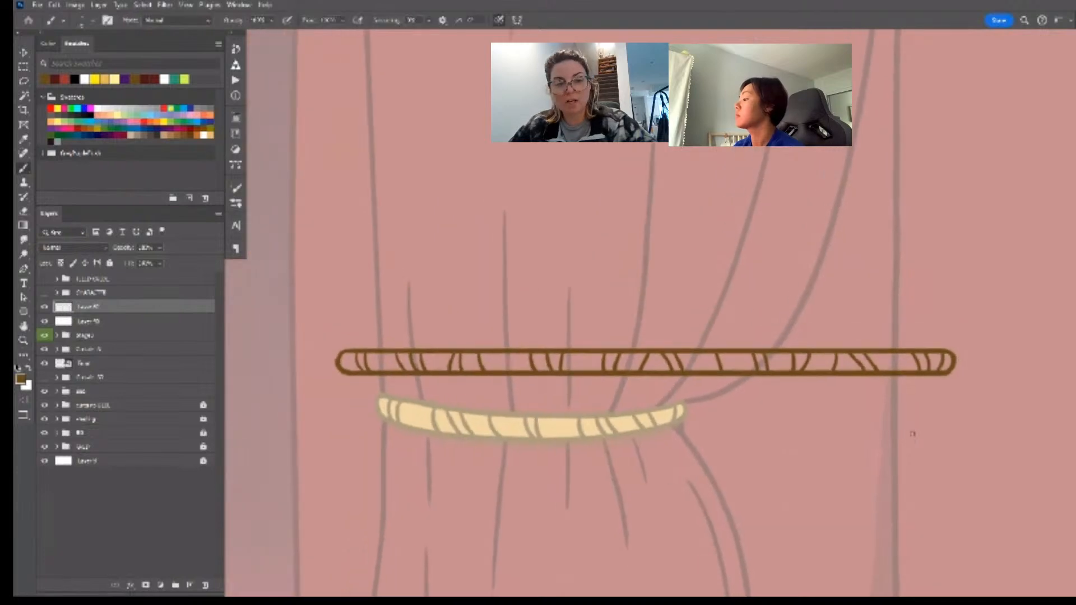
# - Fill the straight rope's shape with the curved tie's gold on a new layer under the outline, hiding the white layer
pyautogui.click(151, 321)
pyautogui.hotkey('ctrl', 'shift', 'alt', 'n')
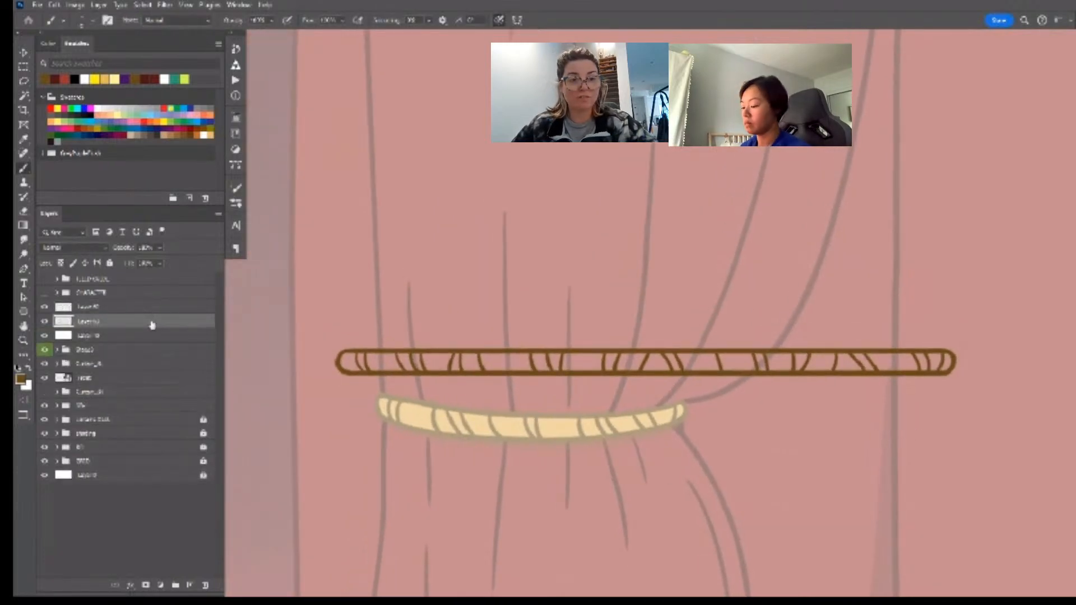
pyautogui.press('l')
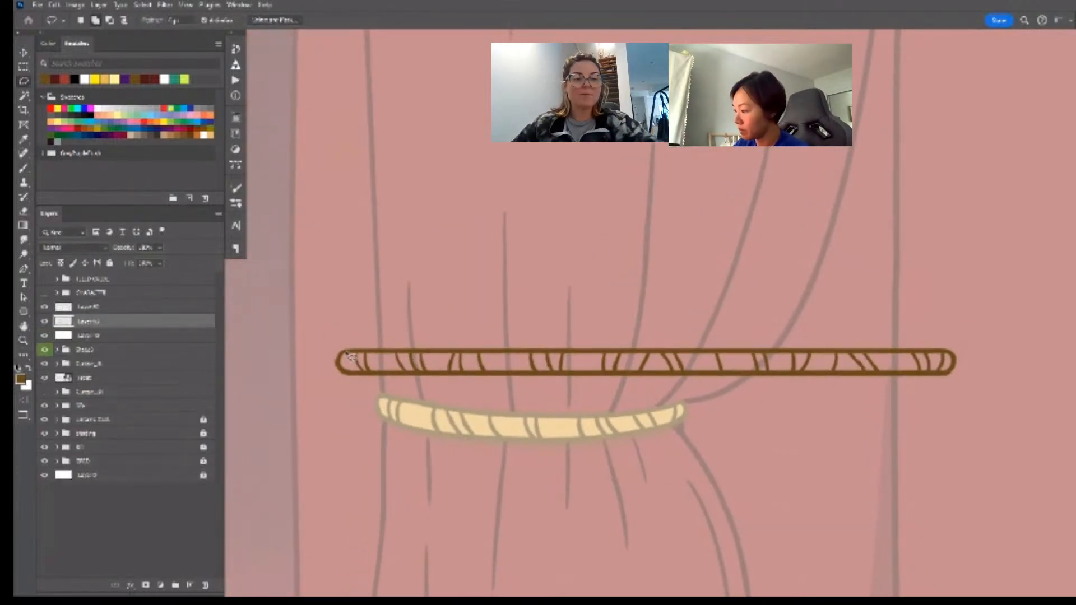
pyautogui.moveTo(350, 356)
pyautogui.mouseDown()
pyautogui.moveTo(933, 388)
pyautogui.moveTo(959, 370)
pyautogui.moveTo(953, 358)
pyautogui.moveTo(695, 342)
pyautogui.moveTo(352, 355)
pyautogui.mouseUp()
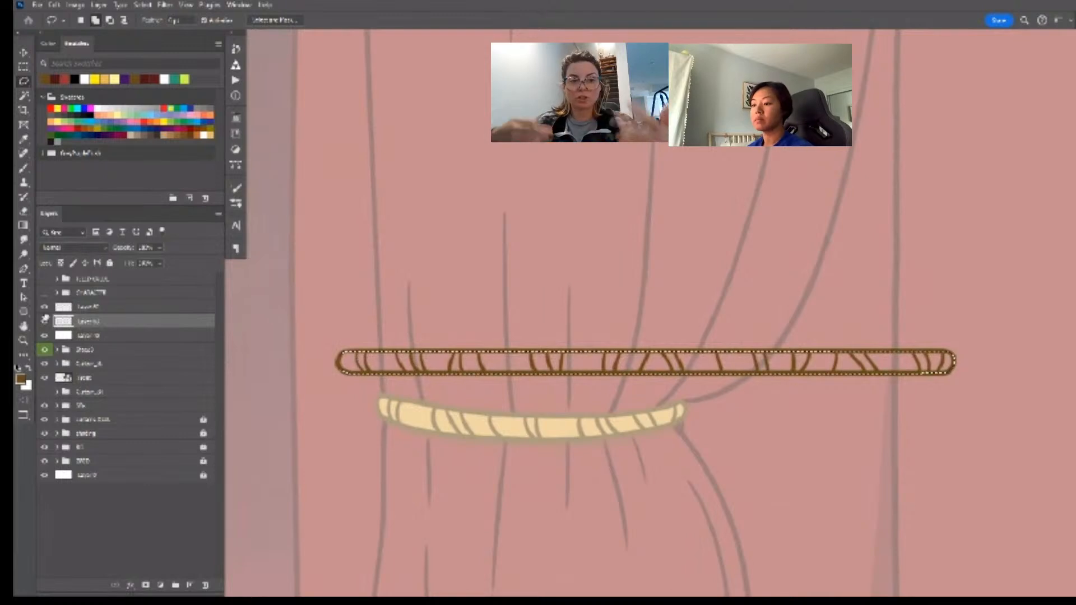
pyautogui.click(44, 335)
pyautogui.press('i')
pyautogui.click(425, 414)
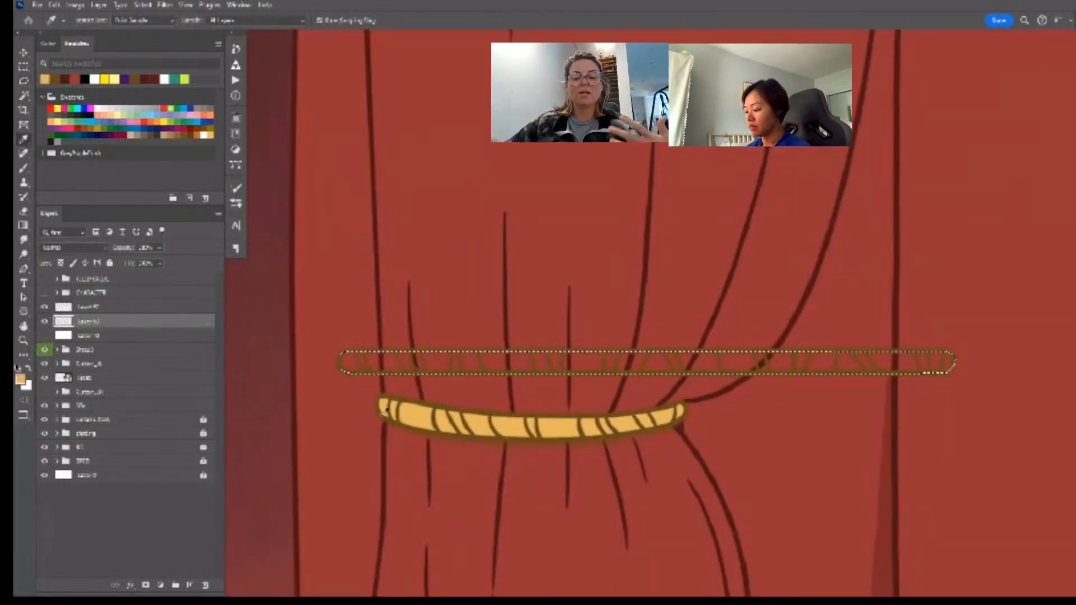
pyautogui.hotkey('alt', 'BackSpace')
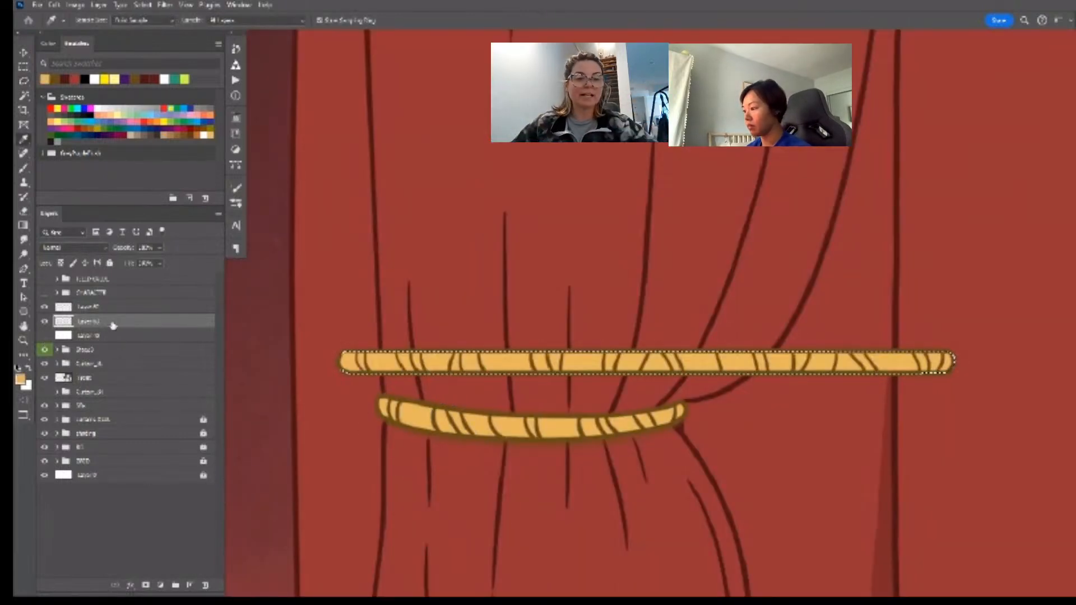
pyautogui.hotkey('ctrl', 'd')
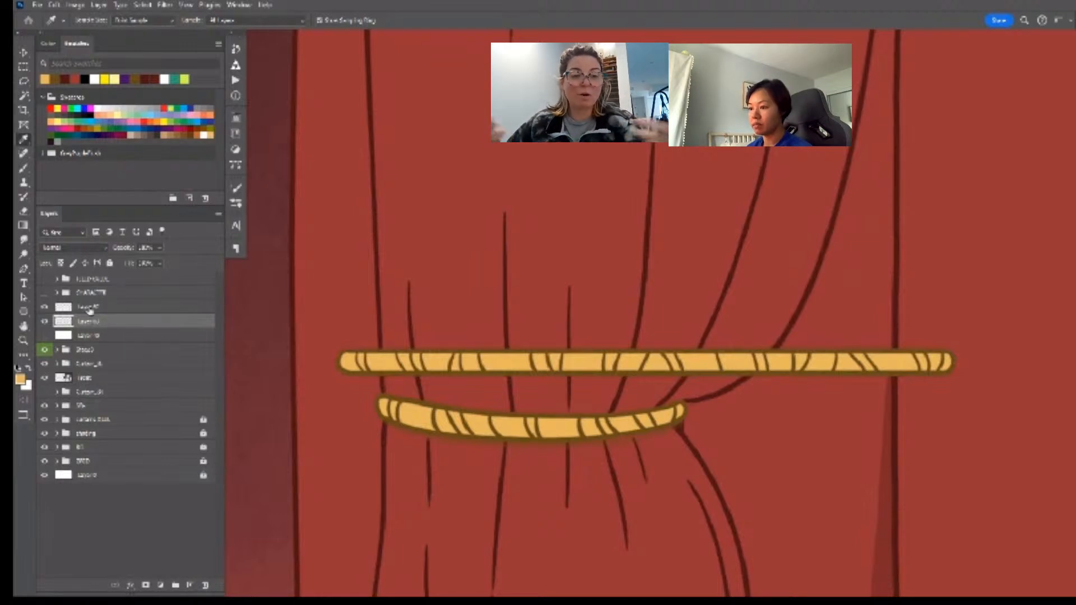
# - Group the straight rope's outline and colour layers and name the group "Rope Straight"
pyautogui.hotkey('ctrl', 'g')
pyautogui.click(107, 312)
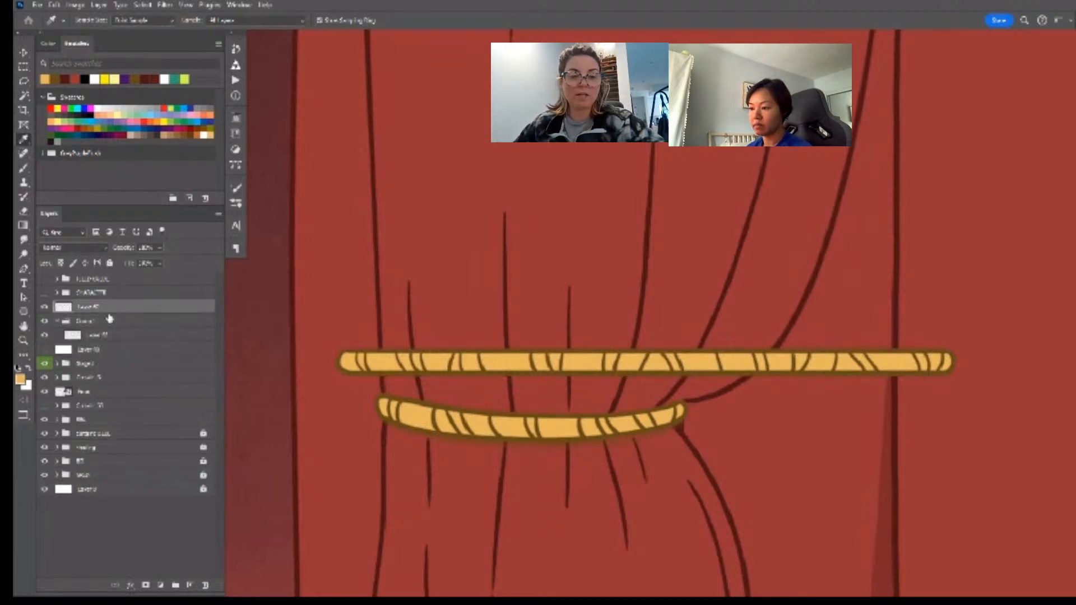
pyautogui.hotkey('ctrl', 'z')
pyautogui.keyDown('shift'); pyautogui.click(105, 308); pyautogui.keyUp('shift')
pyautogui.doubleClick(85, 307)
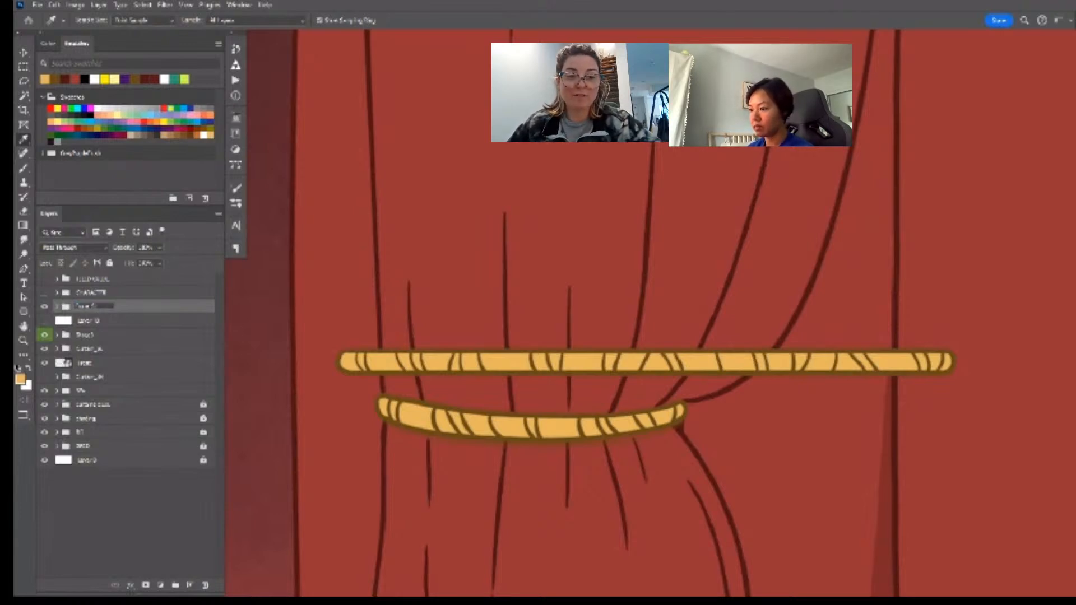
pyautogui.write('Rope Straight')
pyautogui.press('Return')
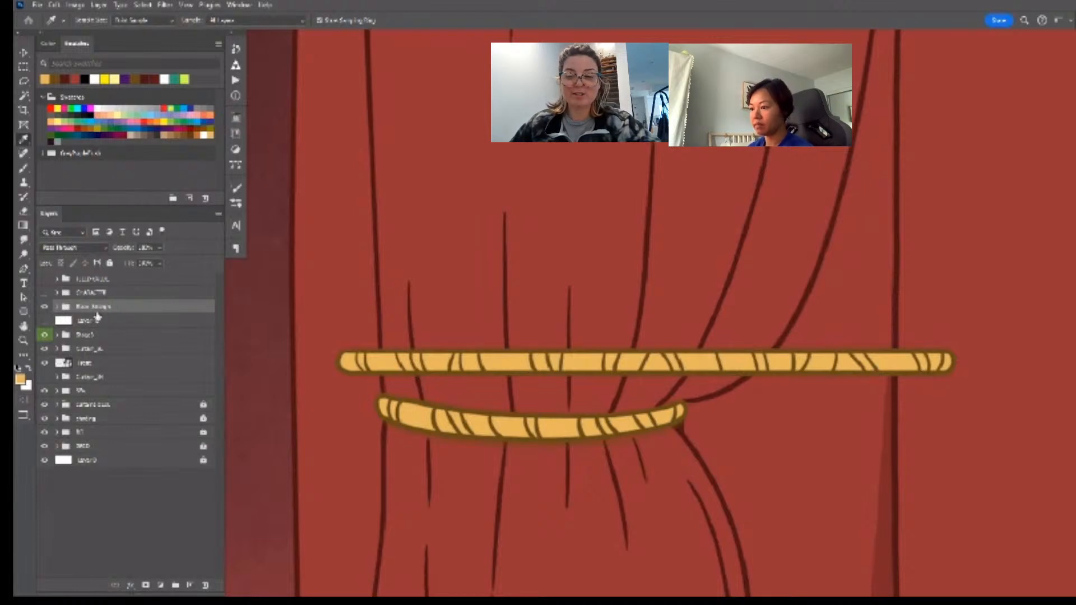
# - Show the translucent white layer again and move the Rope Straight group below it
pyautogui.scroll(-5, 510, 308)
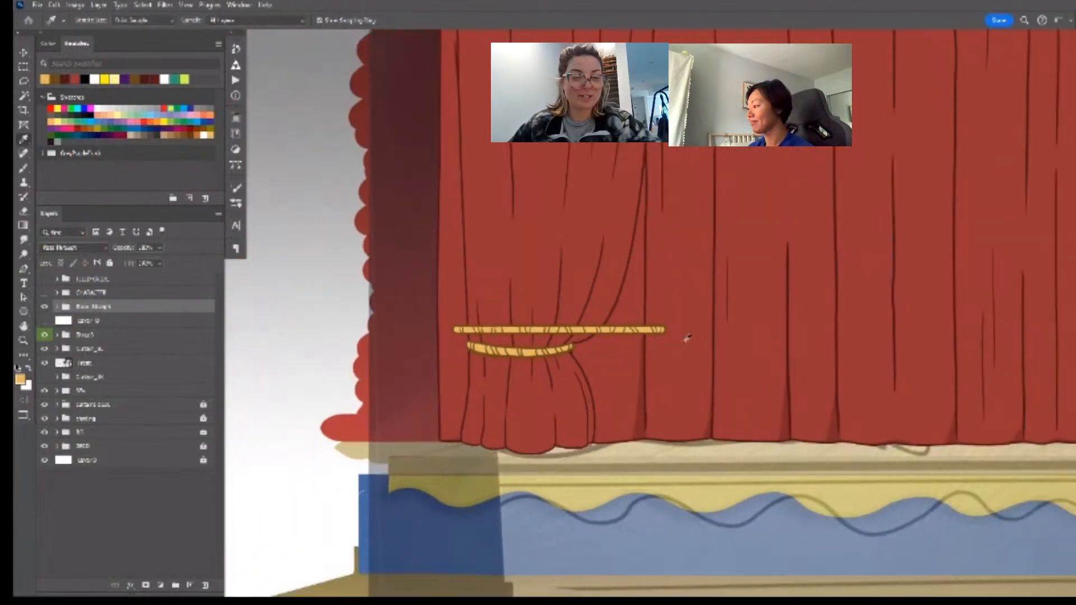
pyautogui.scroll(-3, 694, 358)
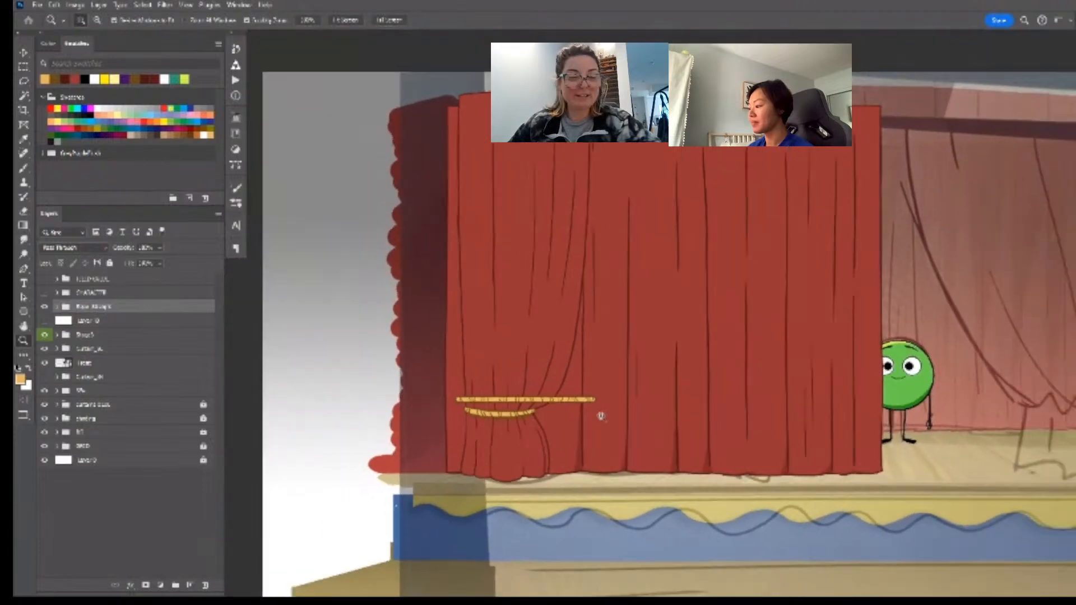
pyautogui.moveTo(714, 403); pyautogui.dragTo(562, 387)
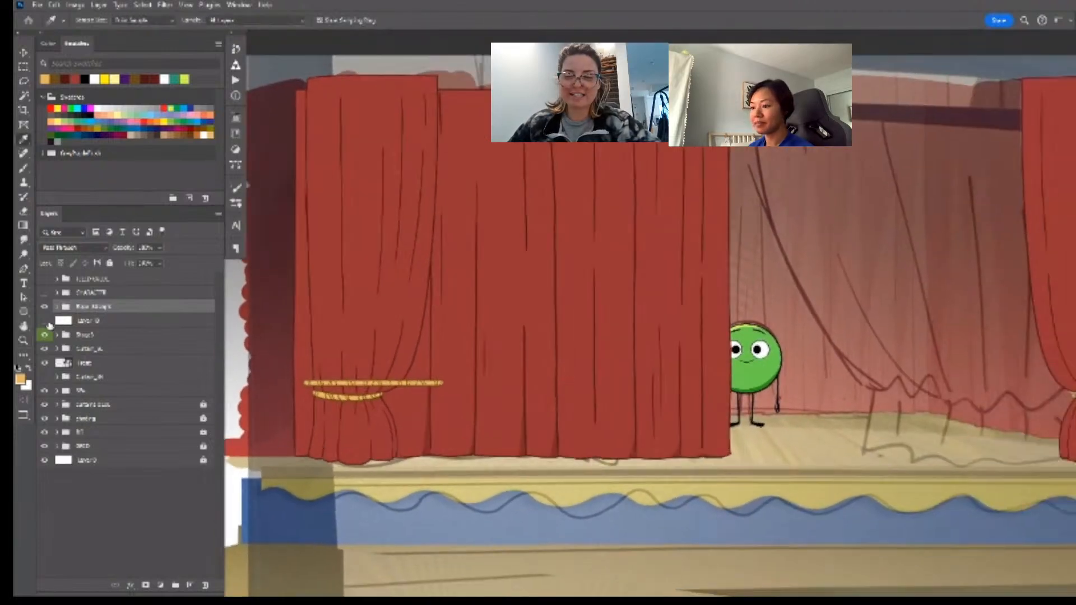
pyautogui.click(44, 320)
pyautogui.click(106, 324)
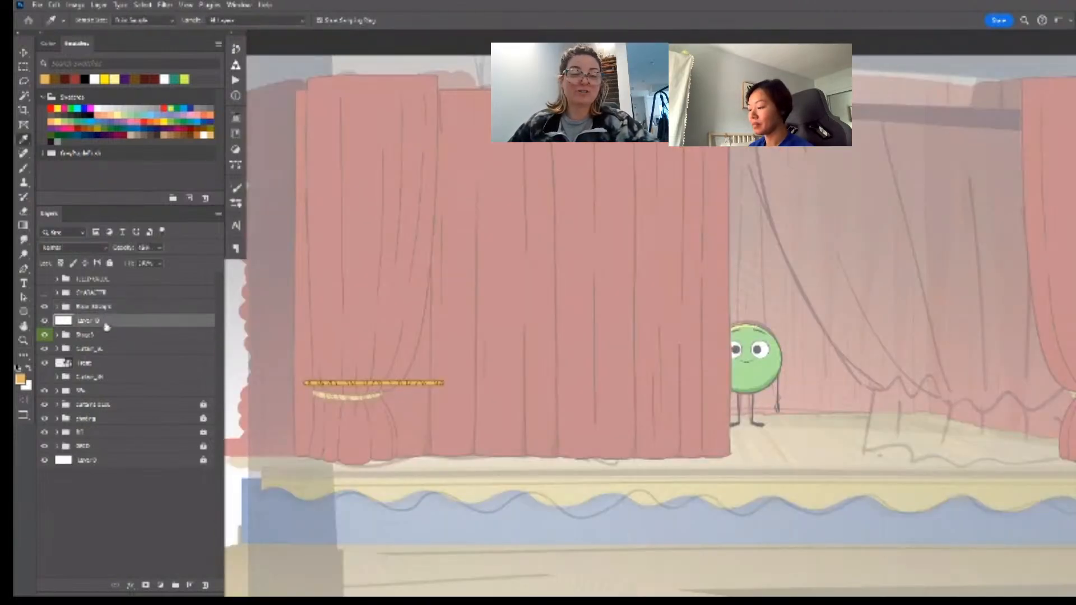
pyautogui.moveTo(146, 307); pyautogui.dragTo(147, 320)
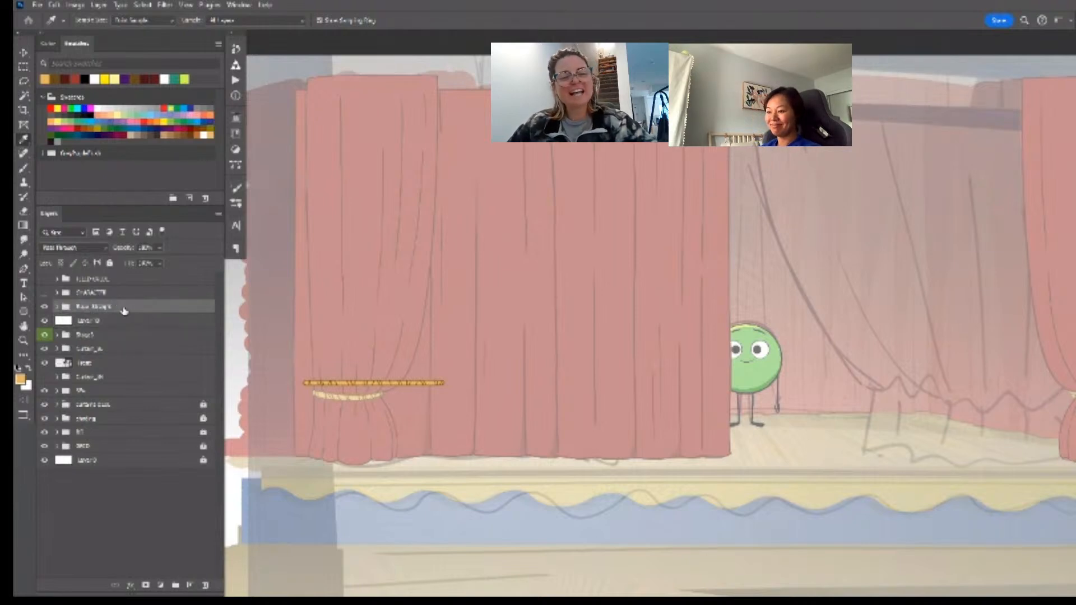
# - Reorder the green character's layer below the hidden curtain half's group and show that curtain half
pyautogui.moveTo(121, 312); pyautogui.dragTo(122, 386)
pyautogui.click(121, 352)
pyautogui.click(45, 363)
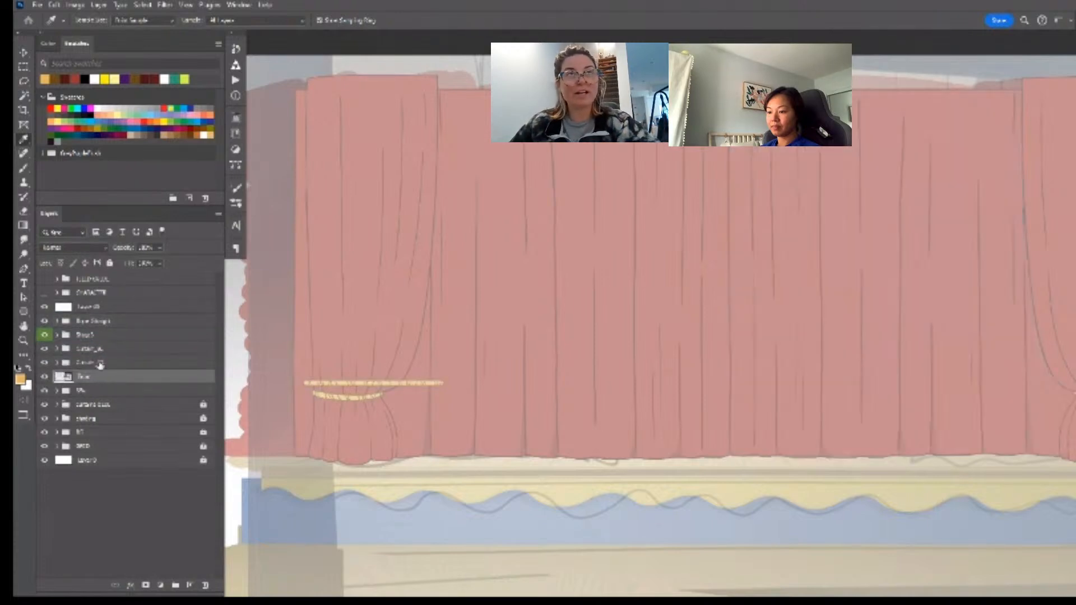
# - Group the two closed curtain halves together and name the group "Stage"
pyautogui.click(99, 362)
pyautogui.keyDown('shift'); pyautogui.click(108, 352); pyautogui.keyUp('shift')
pyautogui.hotkey('ctrl', 'g')
pyautogui.doubleClick(87, 350)
pyautogui.write('Stage')
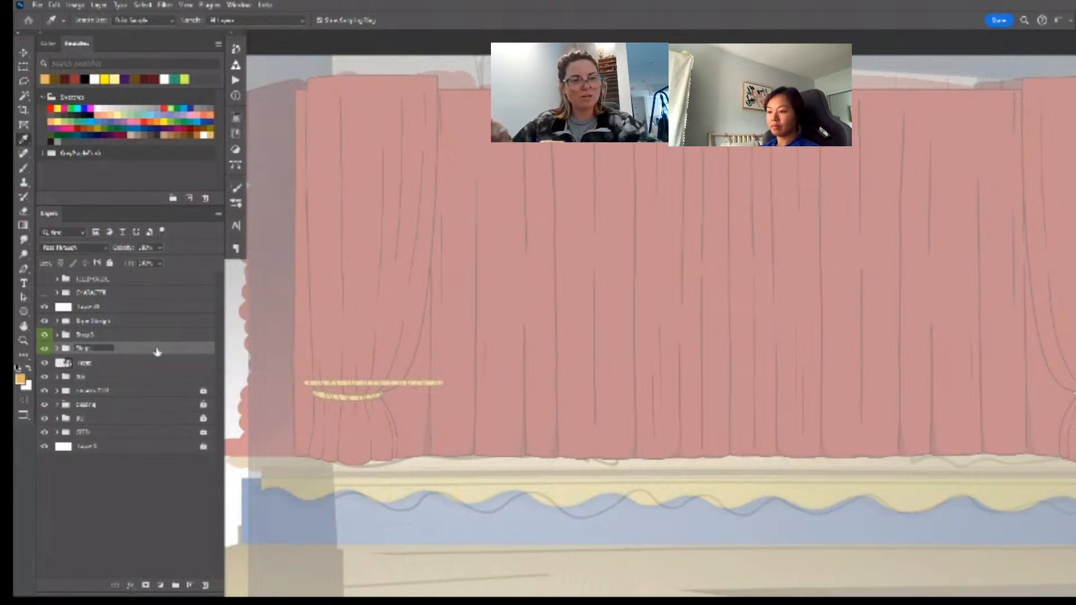
pyautogui.press('Return')
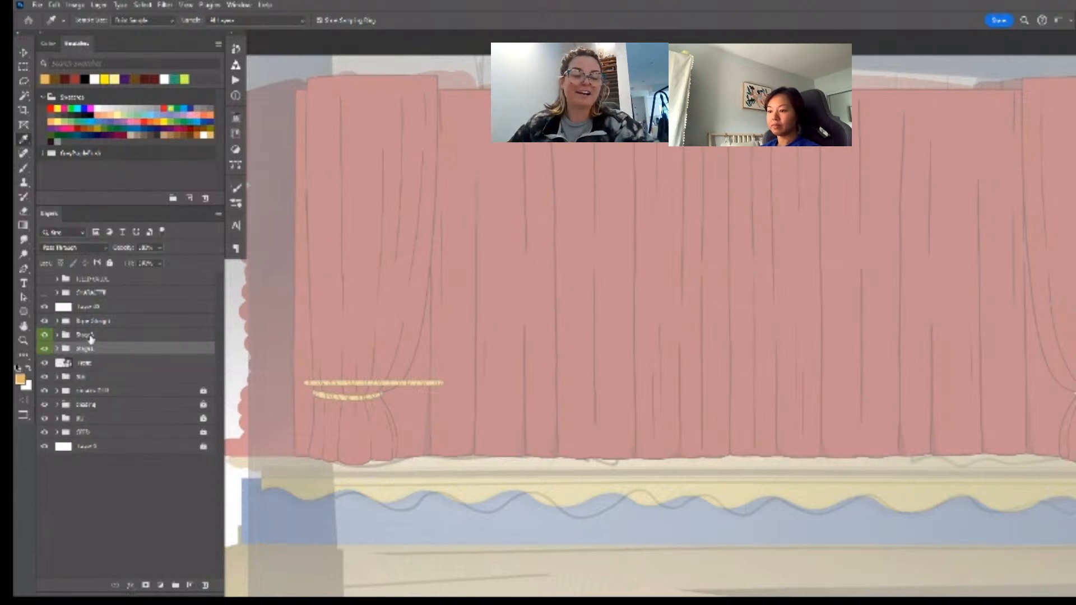
# - Name the tied-back curtains' group "Stage2" and move the Rope Straight group directly below it
pyautogui.doubleClick(87, 335)
pyautogui.click(93, 335)
pyautogui.click(153, 339)
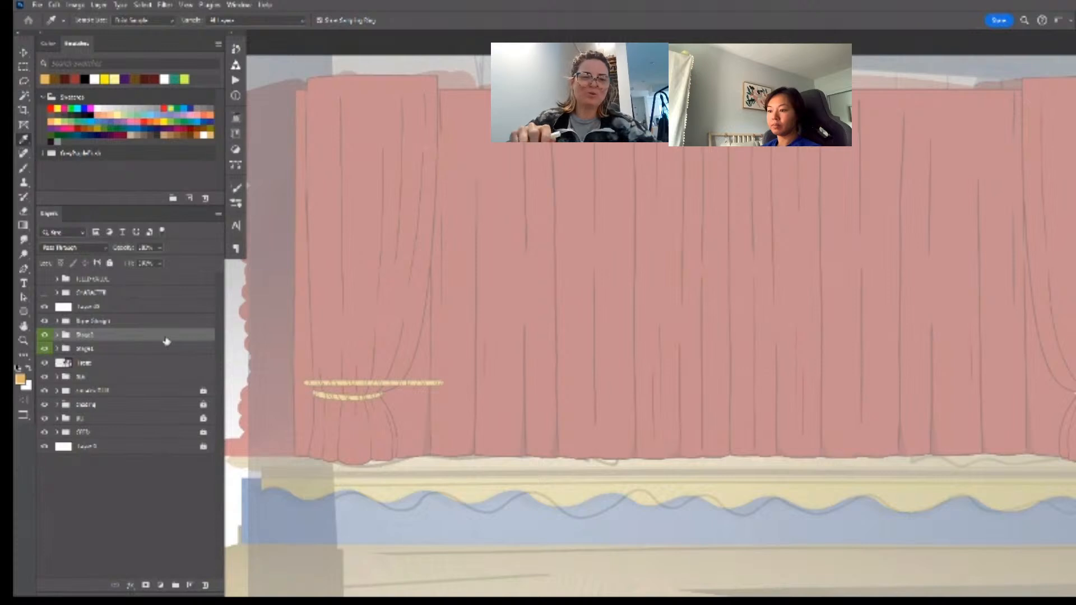
pyautogui.moveTo(120, 321); pyautogui.dragTo(139, 342)
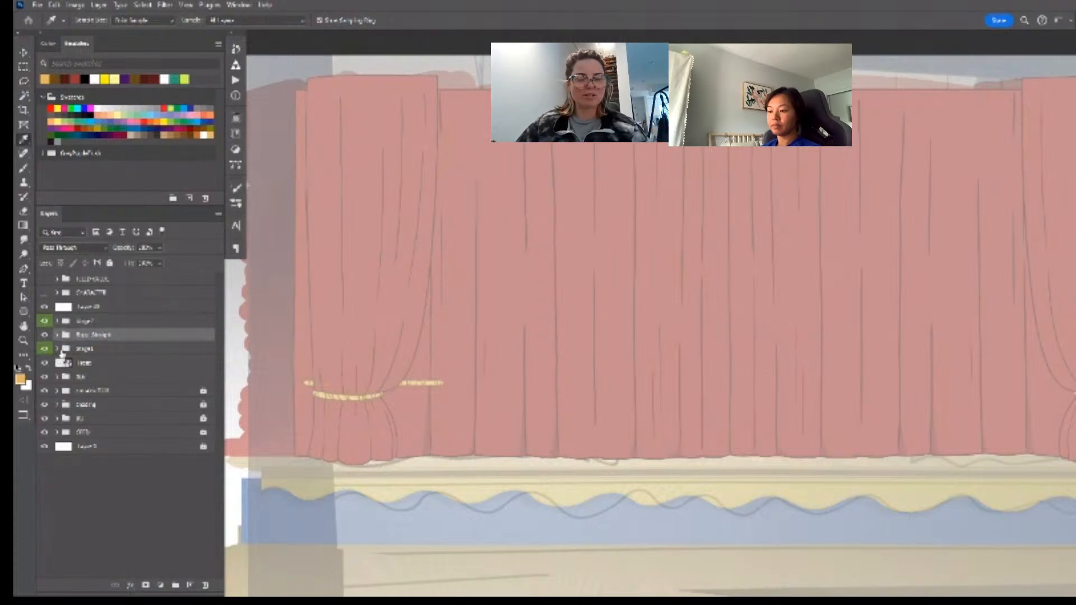
# - Delete the hidden old Rope groups from both tied-back curtain groups inside the Stage2 group
pyautogui.click(57, 321)
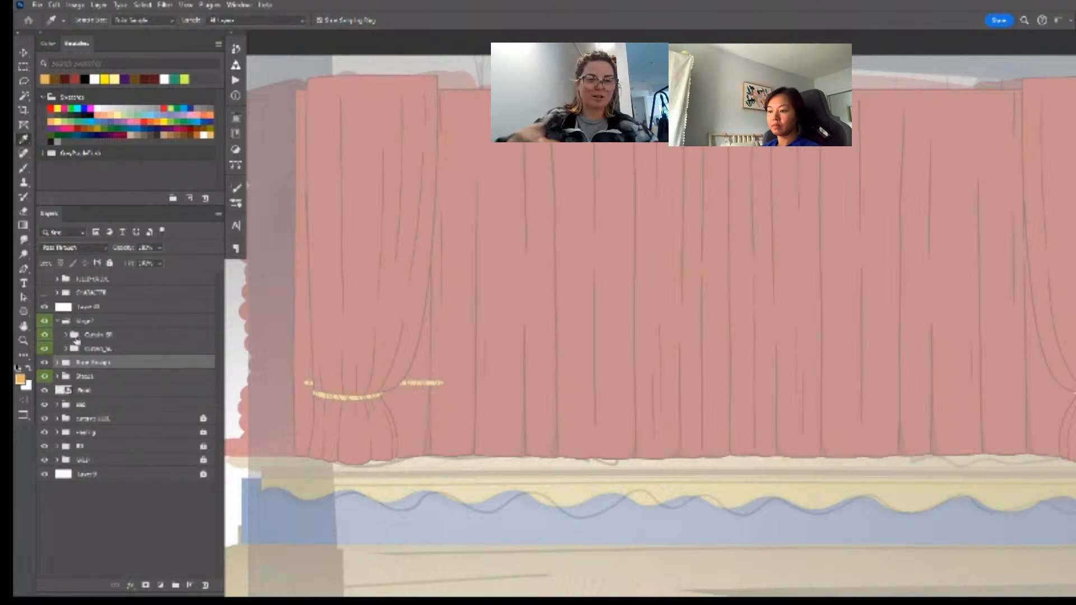
pyautogui.click(66, 334)
pyautogui.click(133, 352)
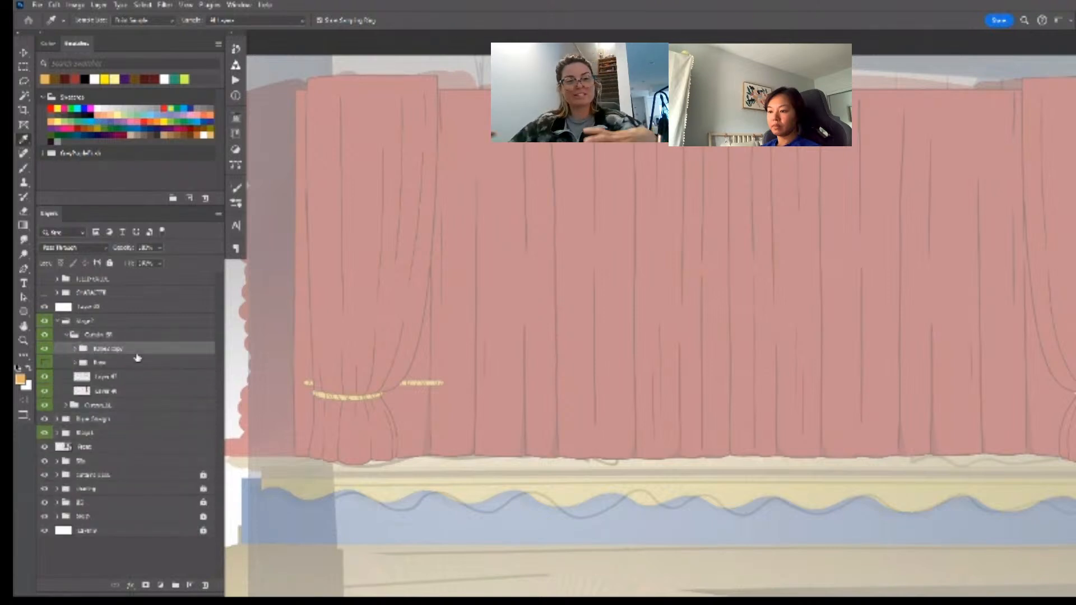
pyautogui.click(167, 365)
pyautogui.press('Delete')
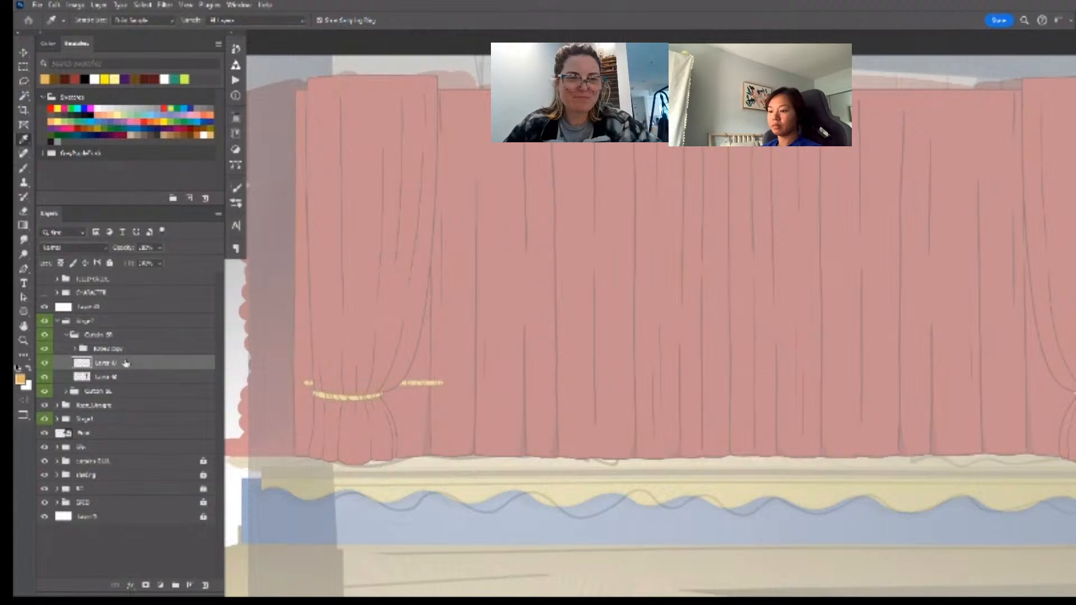
pyautogui.click(66, 391)
pyautogui.click(139, 408)
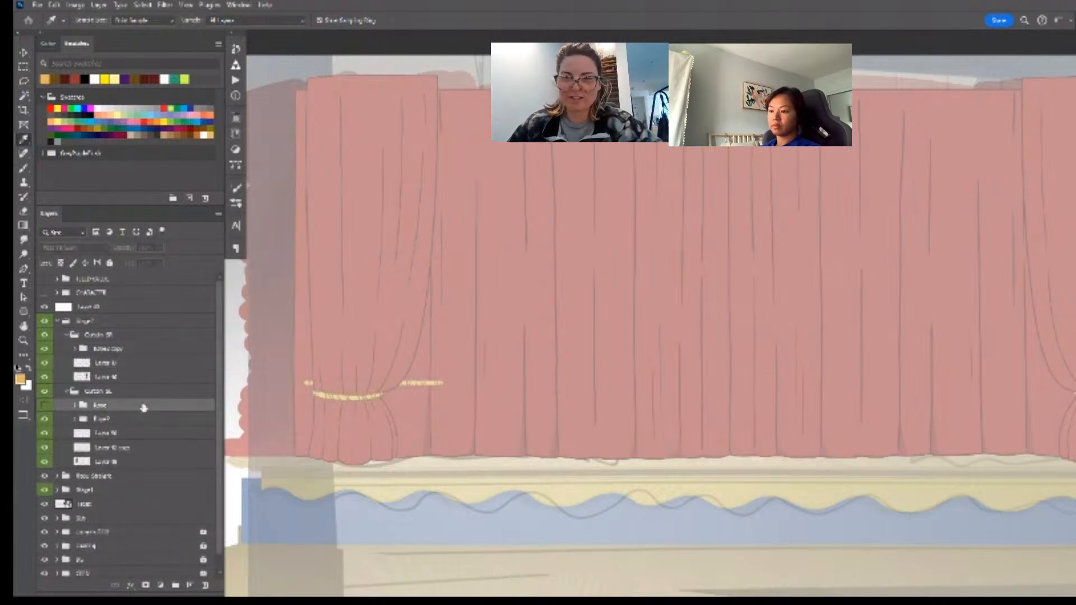
pyautogui.press('Delete')
# - Move the two remaining rope groups out of the curtain groups to above Stage2 and collapse Stage2
pyautogui.click(144, 408)
pyautogui.keyDown('ctrl'); pyautogui.click(134, 352); pyautogui.keyUp('ctrl')
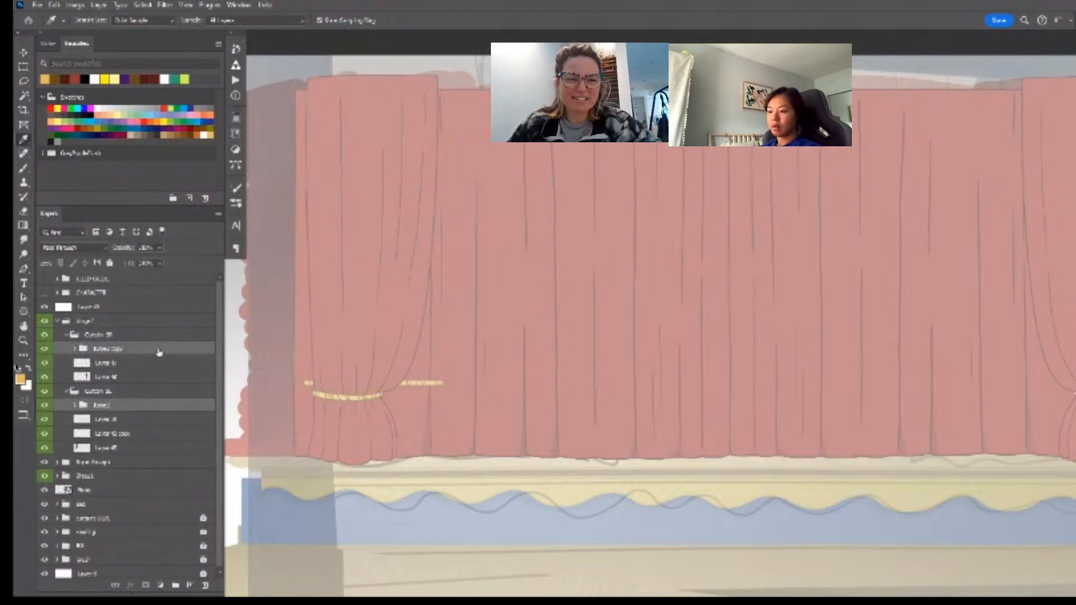
pyautogui.moveTo(159, 350); pyautogui.dragTo(161, 317)
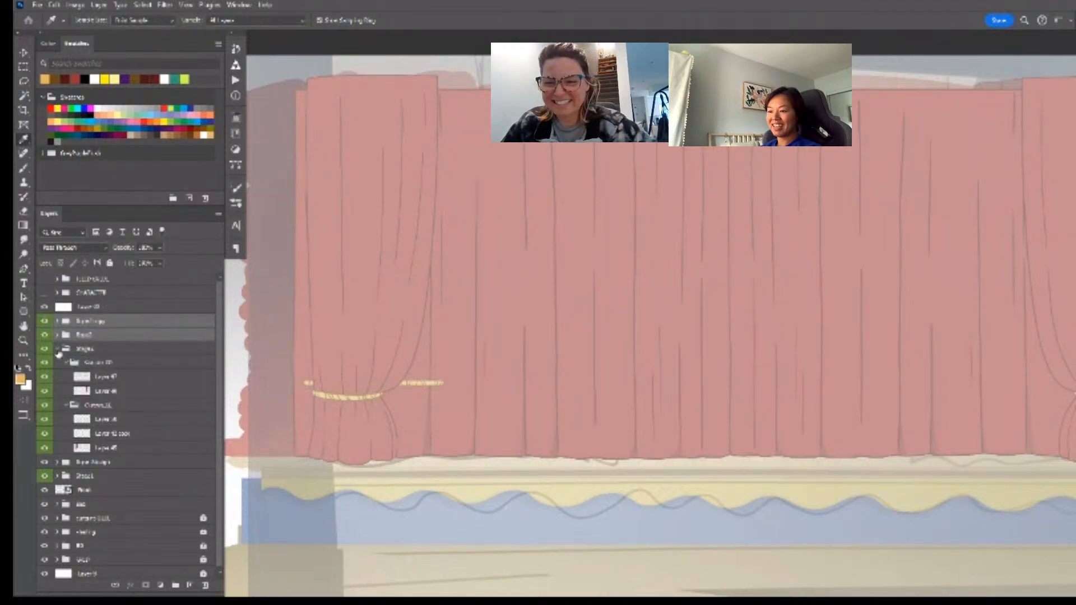
pyautogui.click(59, 349)
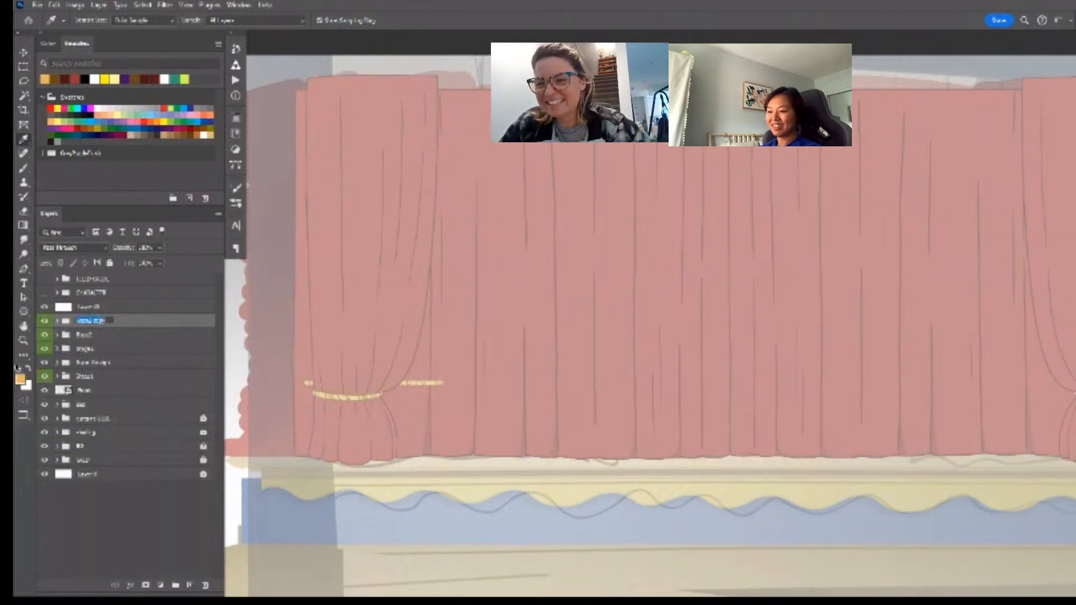
# - Rename the copied rope group as "Rope3"
pyautogui.doubleClick(103, 321)
pyautogui.write('Rope3')
pyautogui.press('Return')
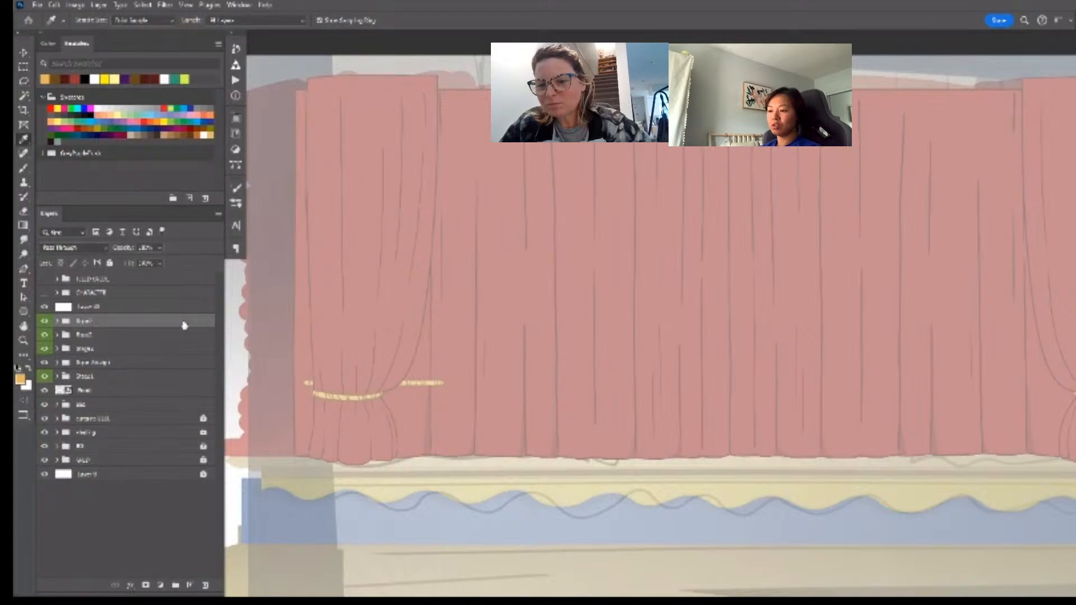
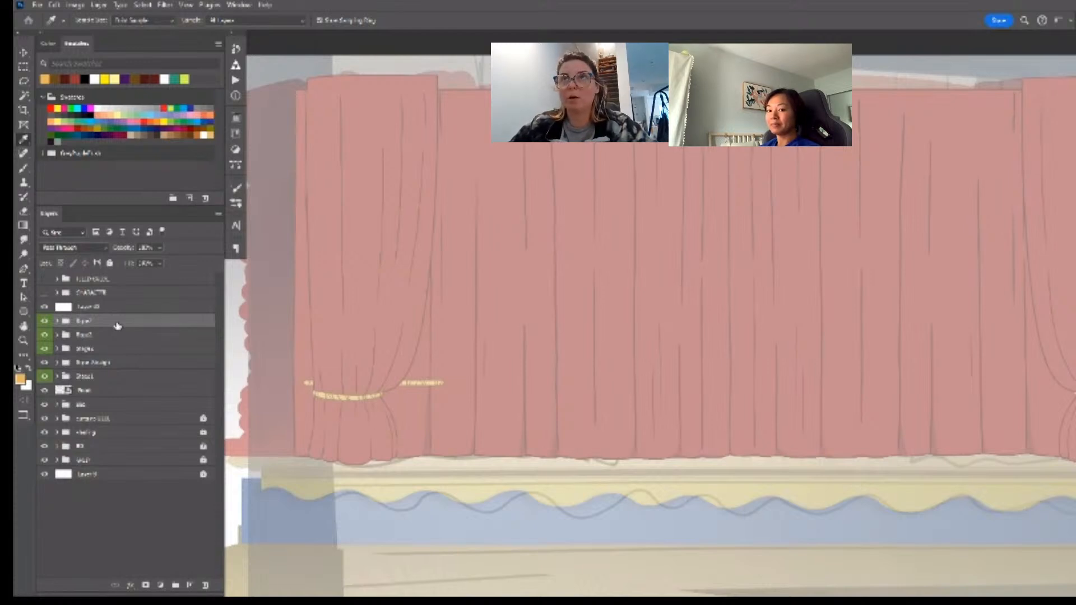
# - Hide the translucent white layer and select the two curved rope groups together
pyautogui.click(44, 306)
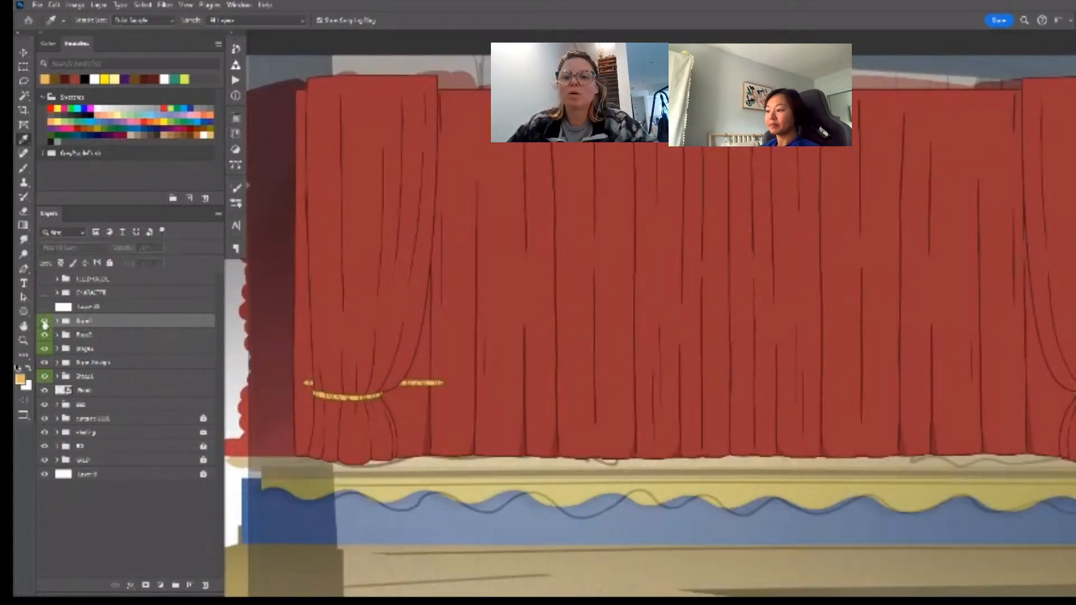
pyautogui.press('z')
pyautogui.hotkey('ctrl', '0')
pyautogui.press('i')
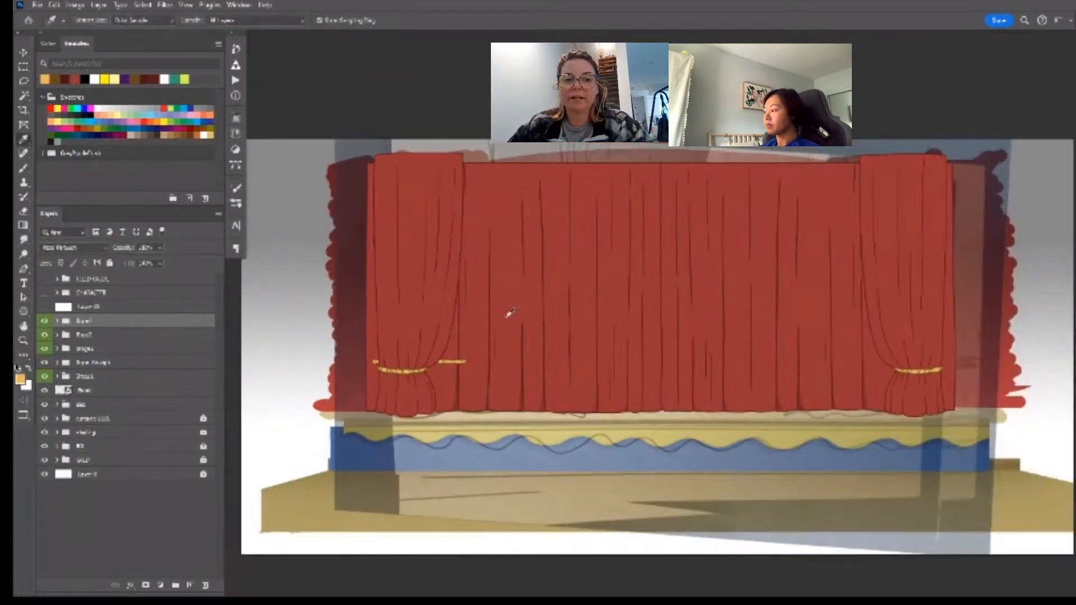
pyautogui.click(45, 322)
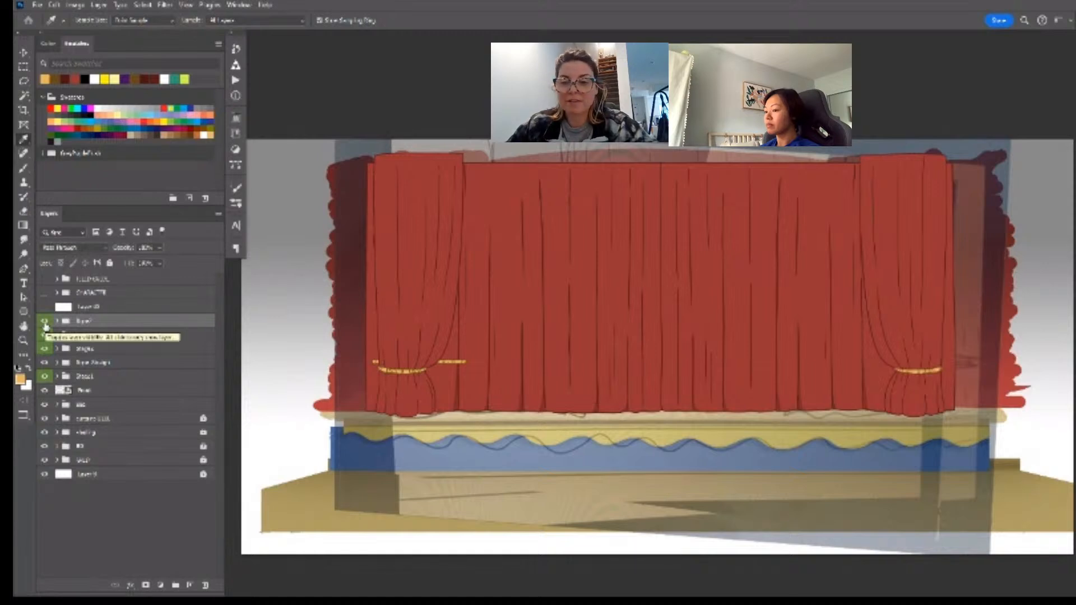
pyautogui.keyDown('shift'); pyautogui.click(153, 339); pyautogui.keyUp('shift')
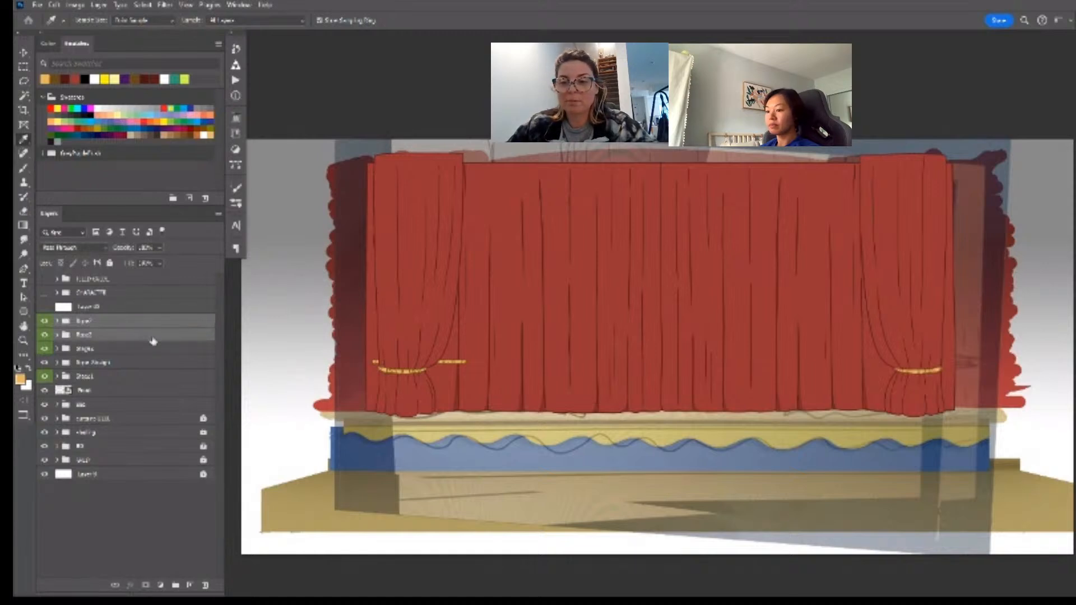
# - Group the two selected rope groups and name the new group Stage2_Rope
pyautogui.hotkey('ctrl', 'g')
pyautogui.doubleClick(150, 324)
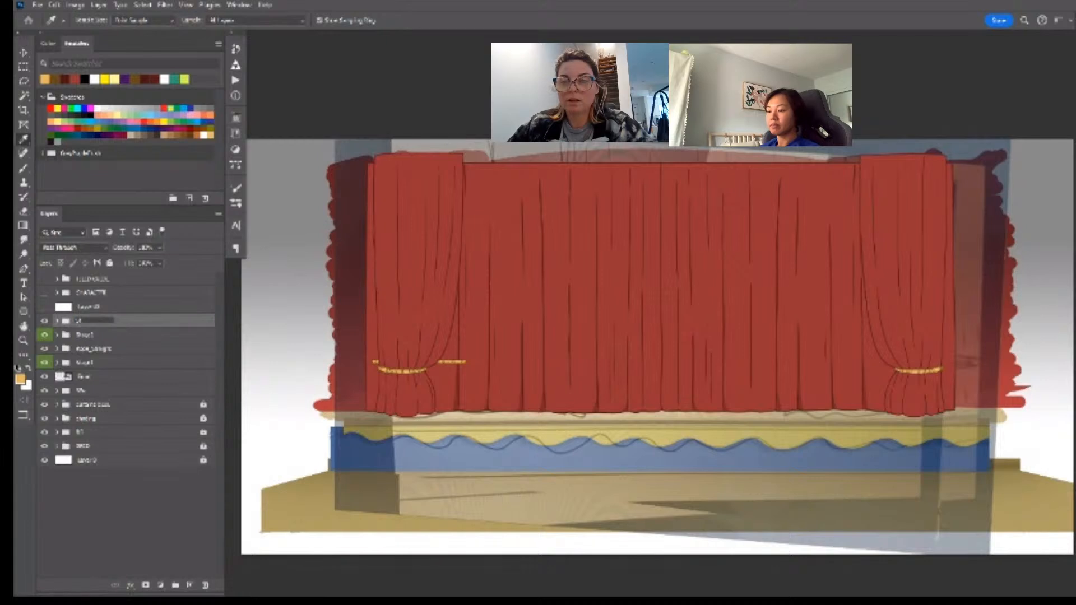
pyautogui.write('Stage2_Rope')
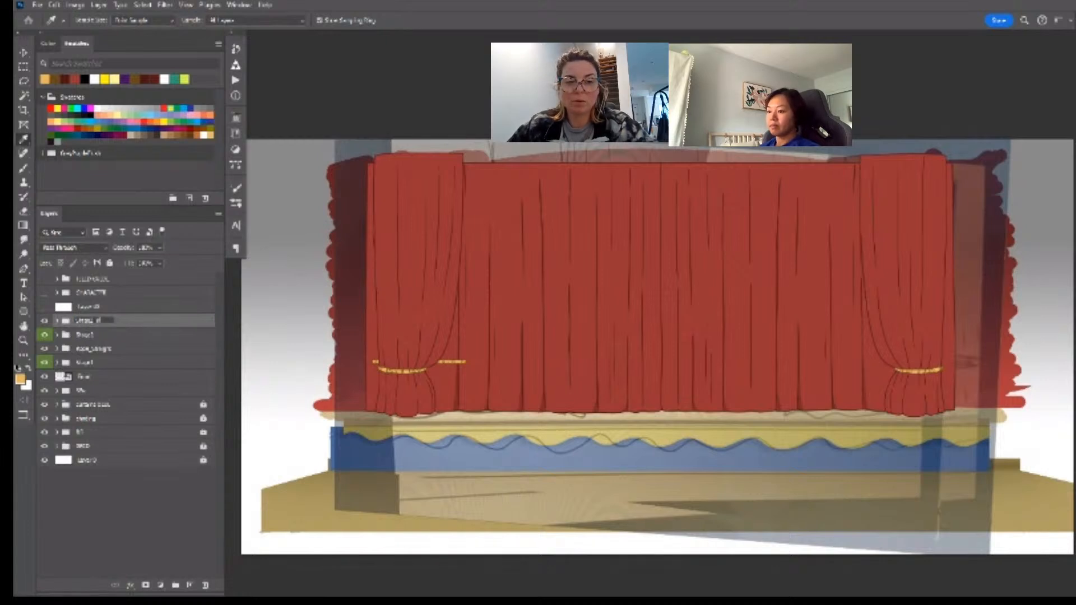
pyautogui.press('Return')
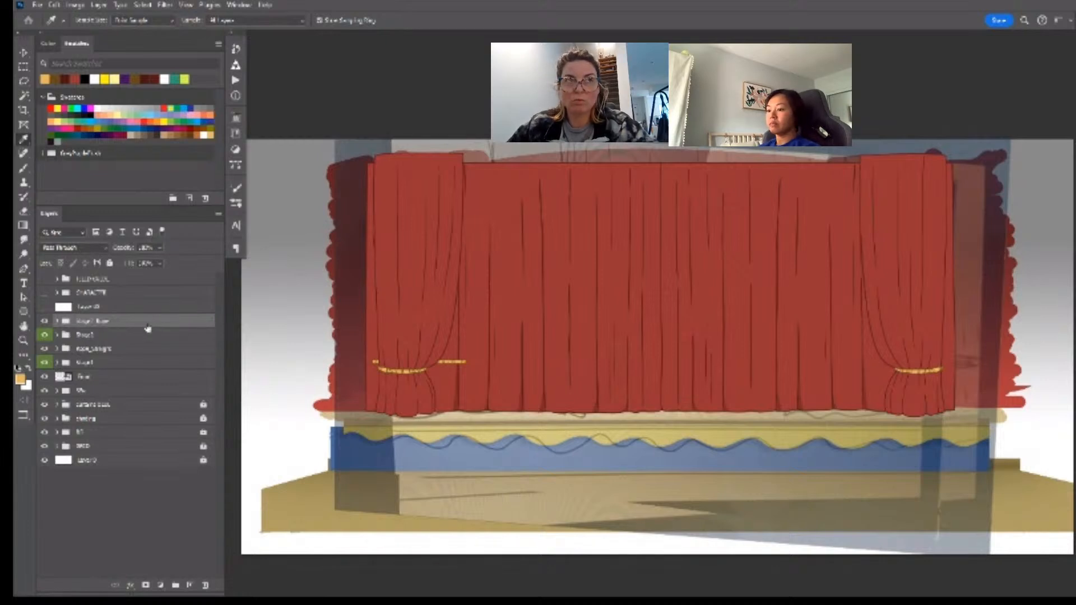
pyautogui.doubleClick(89, 348)
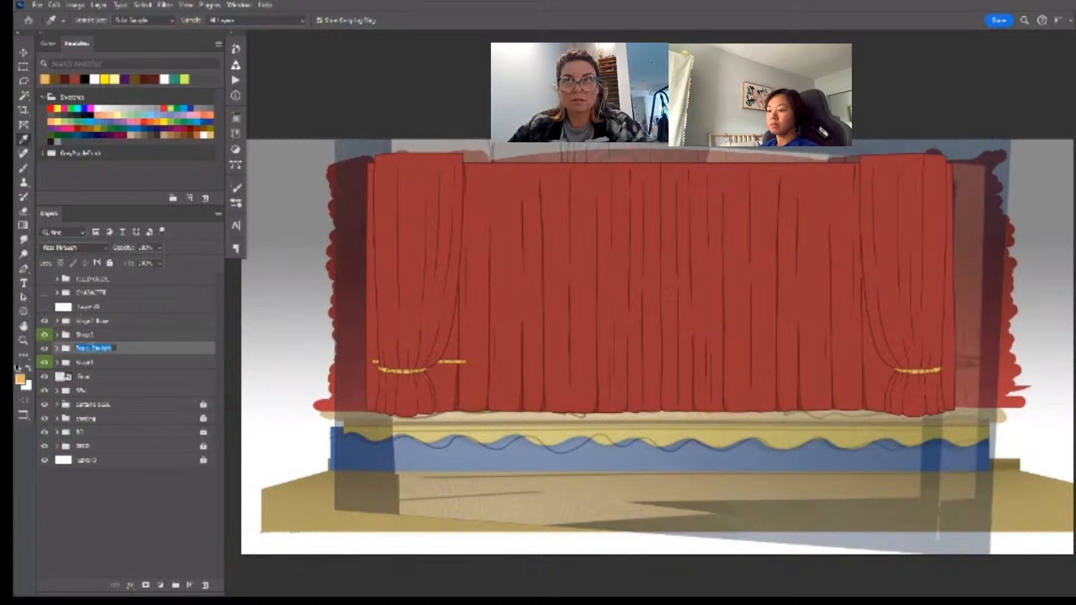
pyautogui.moveTo(90, 347); pyautogui.dragTo(58, 348)
pyautogui.write('St')
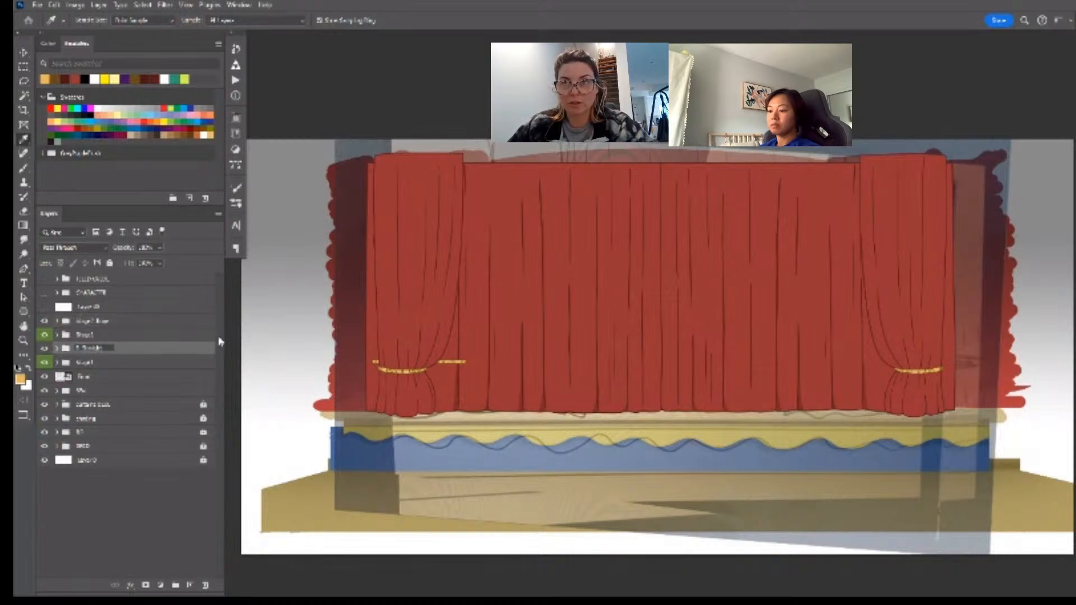
pyautogui.hotkey('ctrl', 'z')
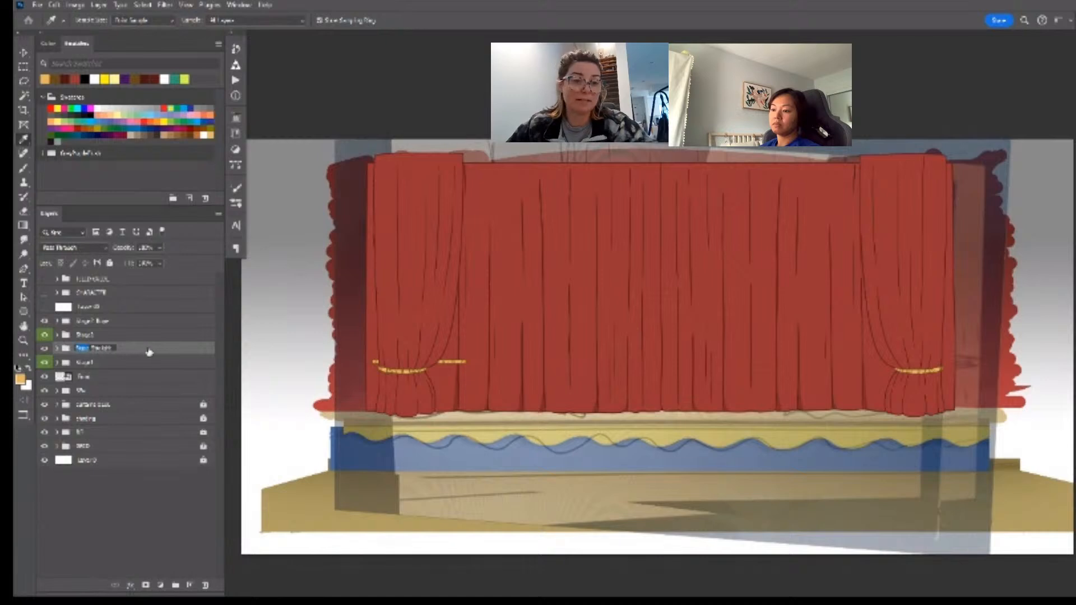
pyautogui.click(167, 353)
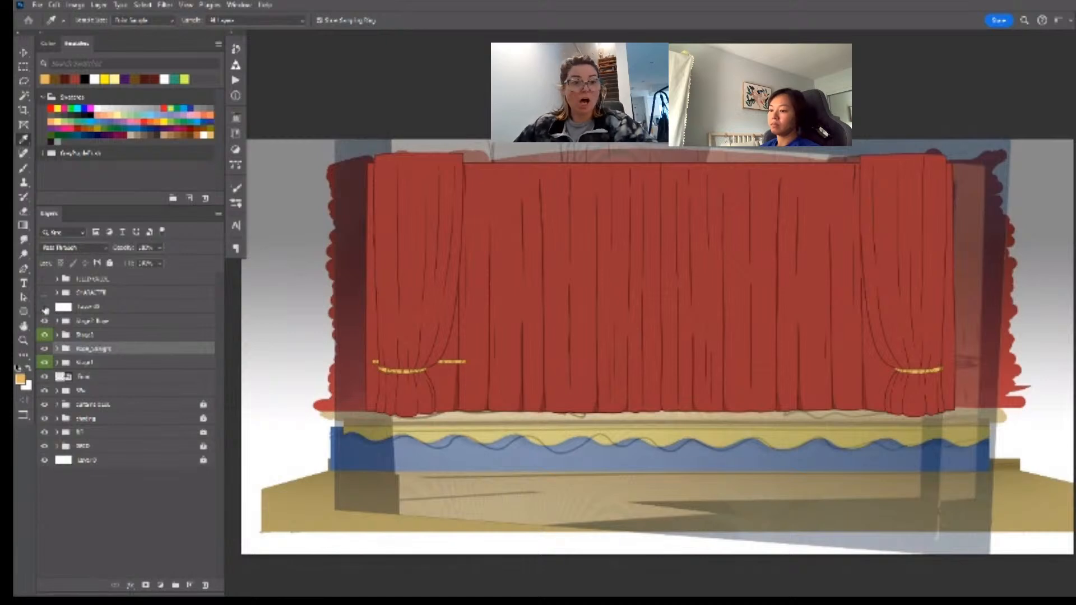
# - Check the Stage1 group on its own with the other curtain groups hidden, look at its contents, and restore the hidden groups
pyautogui.moveTo(44, 308); pyautogui.dragTo(44, 369)
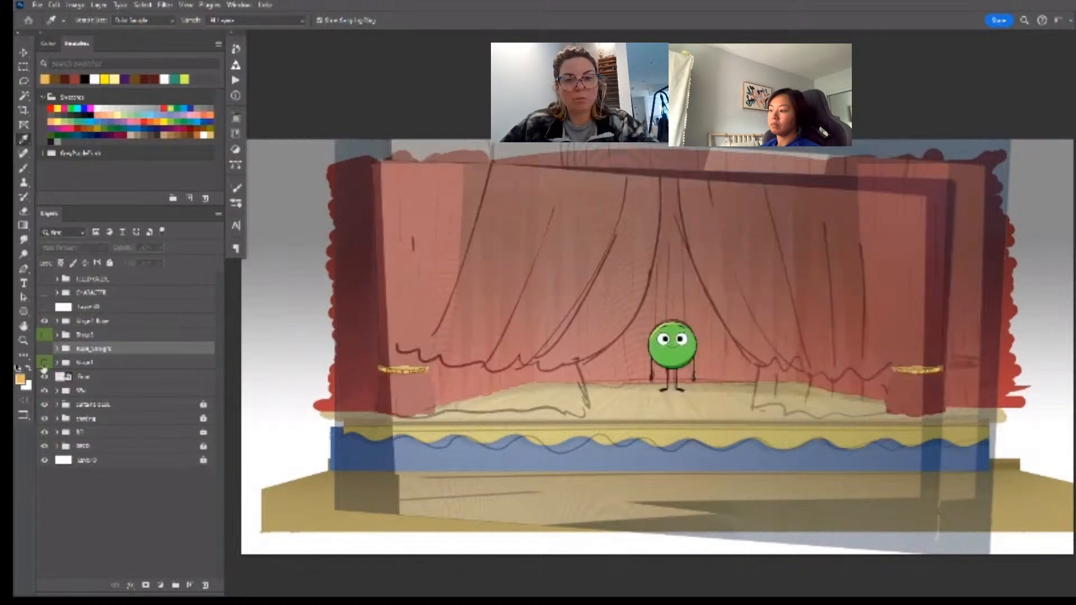
pyautogui.click(44, 365)
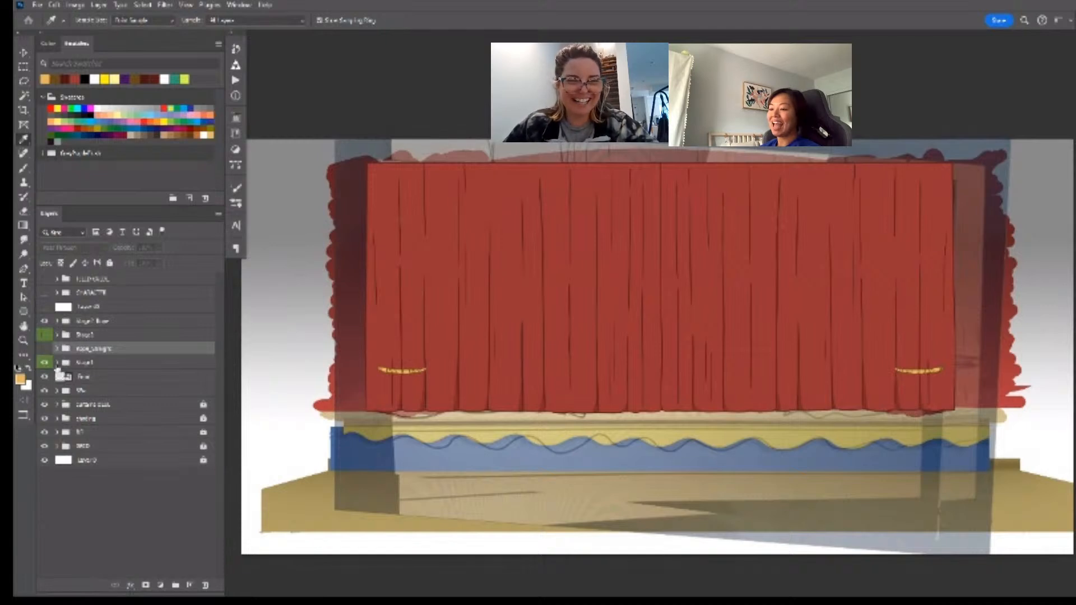
pyautogui.click(57, 364)
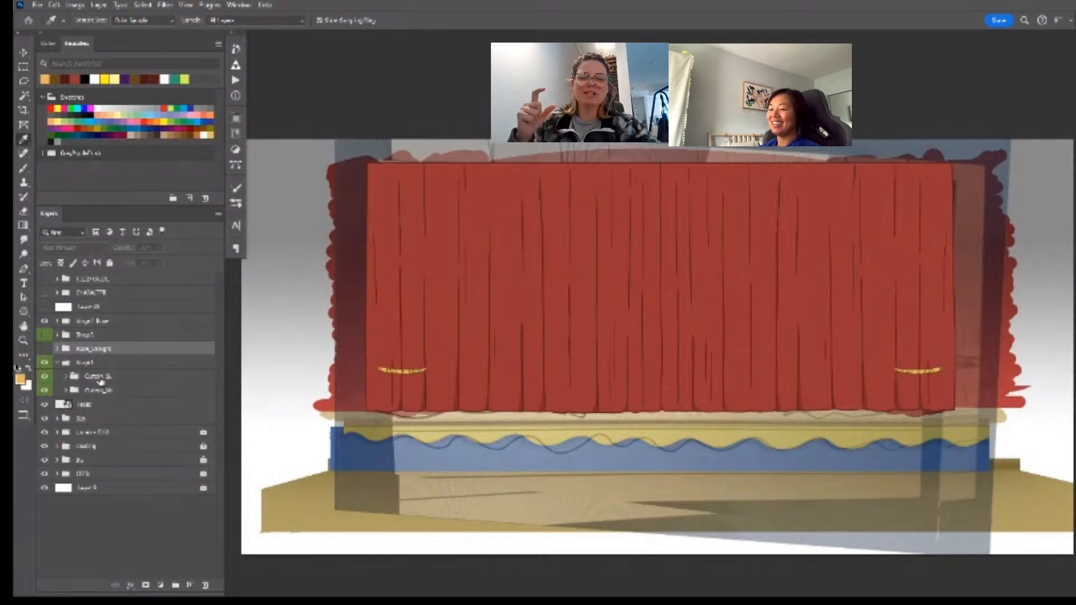
pyautogui.click(99, 379)
pyautogui.click(108, 364)
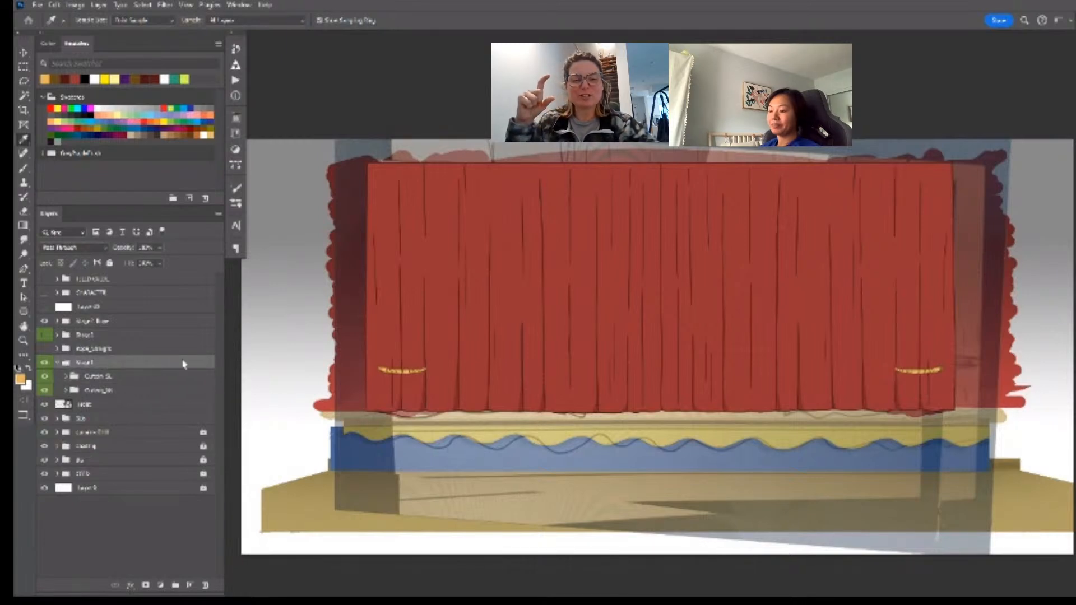
pyautogui.click(57, 364)
pyautogui.click(45, 335)
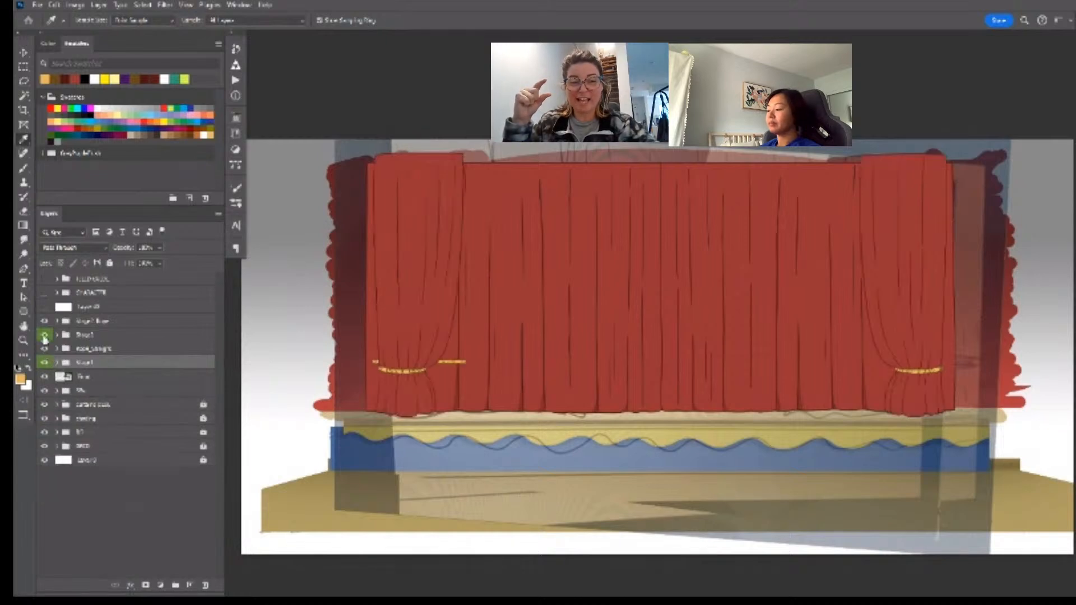
# - Check which artwork the Stage2_Rope group holds by toggling its visibility, and move the Rope_Straight group above it
pyautogui.click(140, 324)
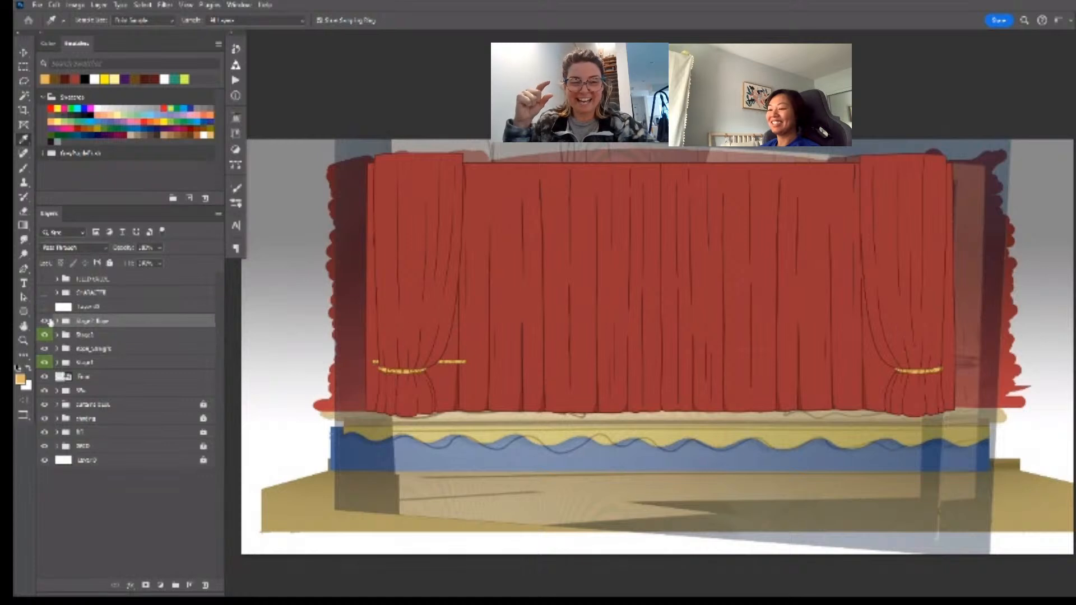
pyautogui.click(47, 320)
pyautogui.click(50, 320)
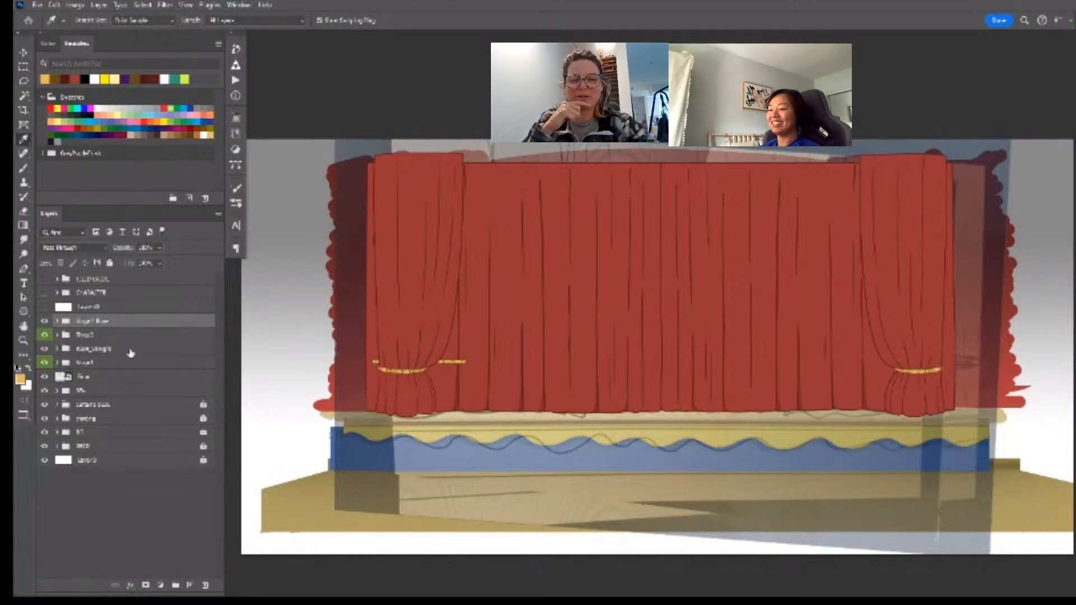
pyautogui.click(160, 349)
pyautogui.moveTo(160, 349); pyautogui.dragTo(164, 319)
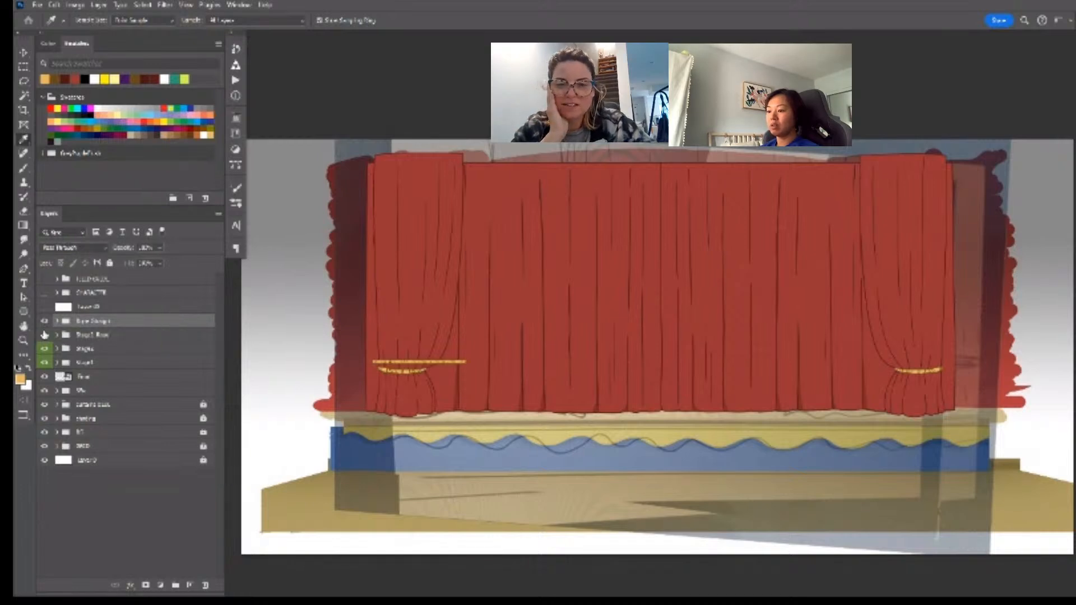
# - Inspect the two curtain subgroups inside Stage1 by toggling the visibility of each one
pyautogui.click(56, 363)
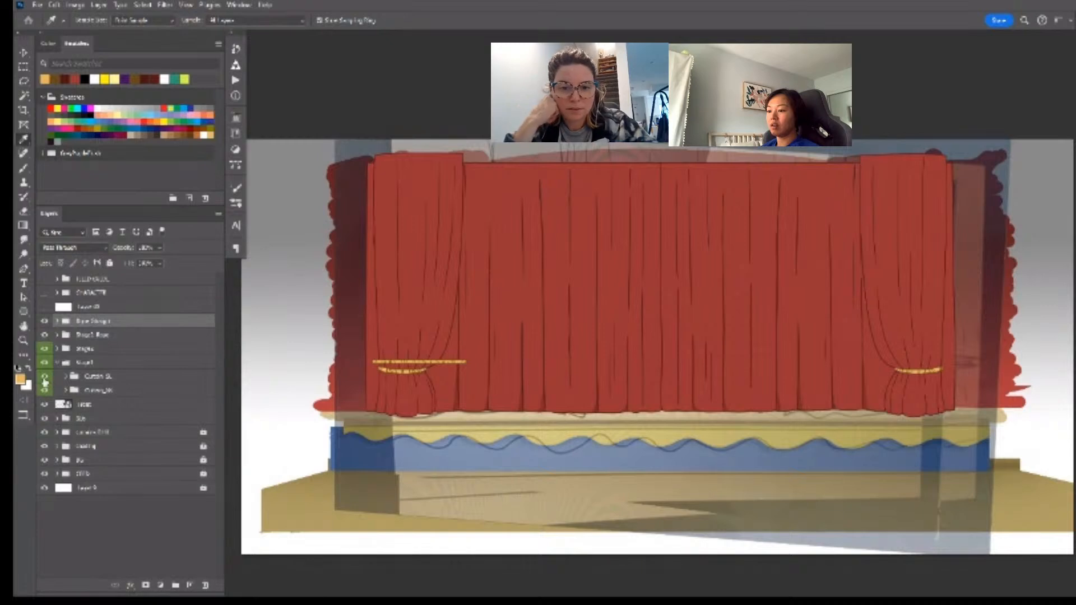
pyautogui.click(44, 377)
pyautogui.click(44, 377)
pyautogui.click(44, 391)
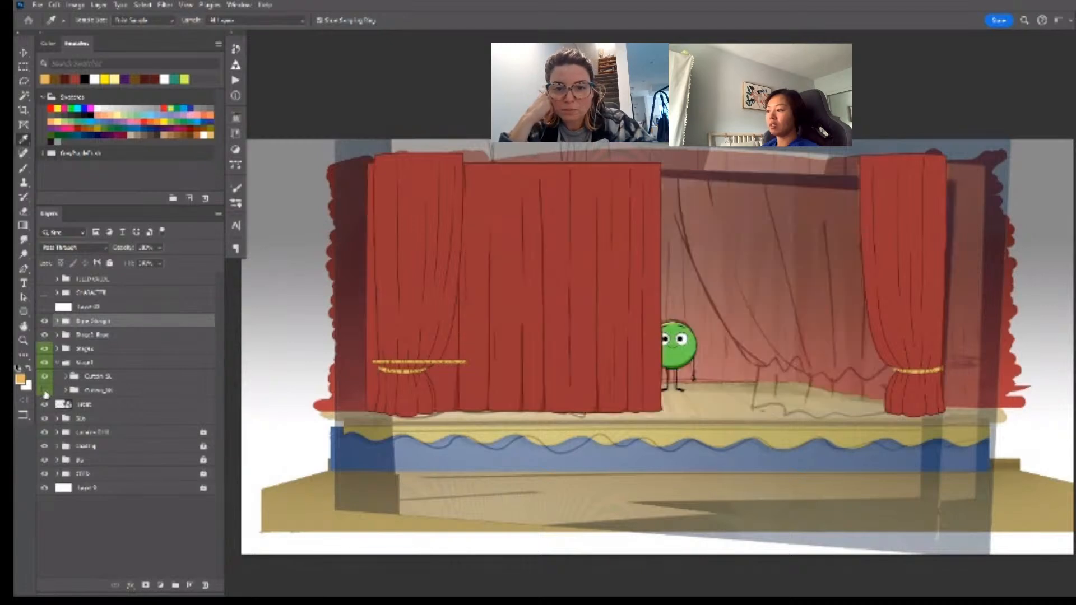
pyautogui.click(45, 390)
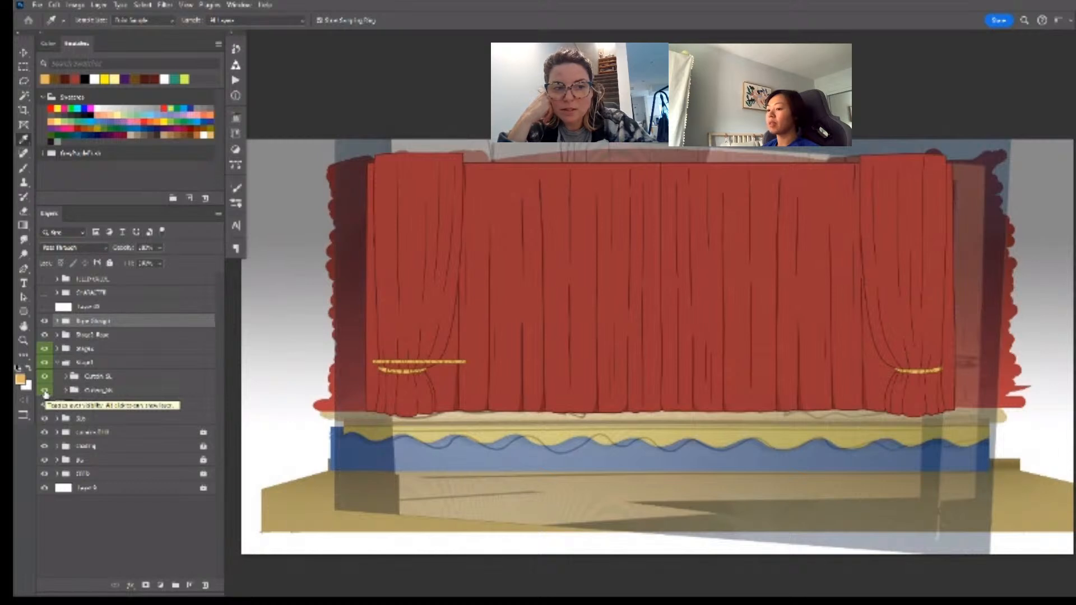
pyautogui.click(56, 363)
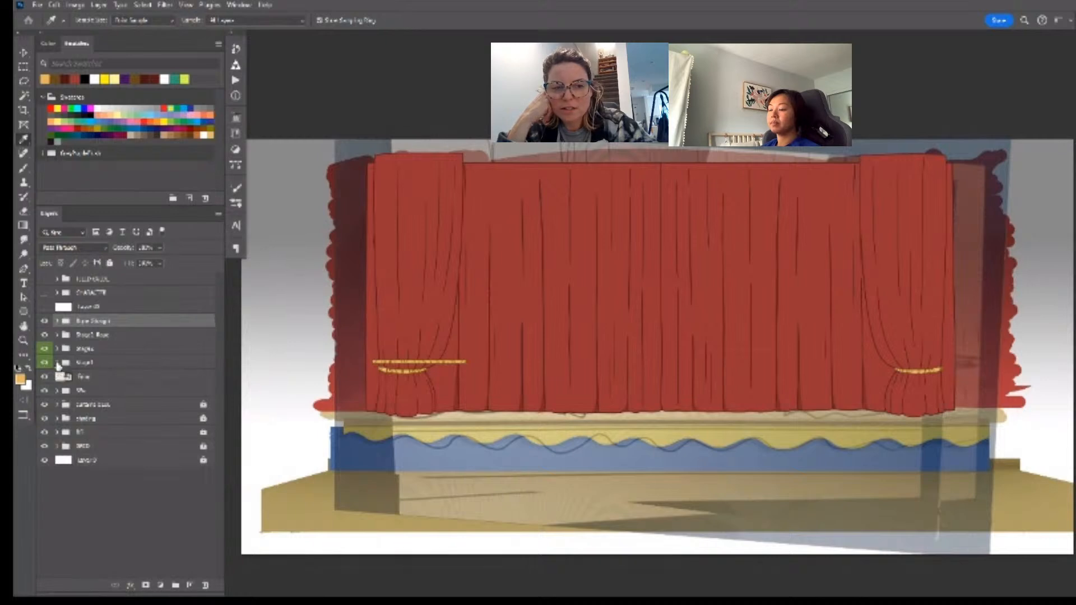
# - Hide the Stage1, Stage2, Stage2_Rope and Rope_Straight groups and add a new layer directly above the rough sketch layer
pyautogui.moveTo(45, 362); pyautogui.dragTo(46, 321)
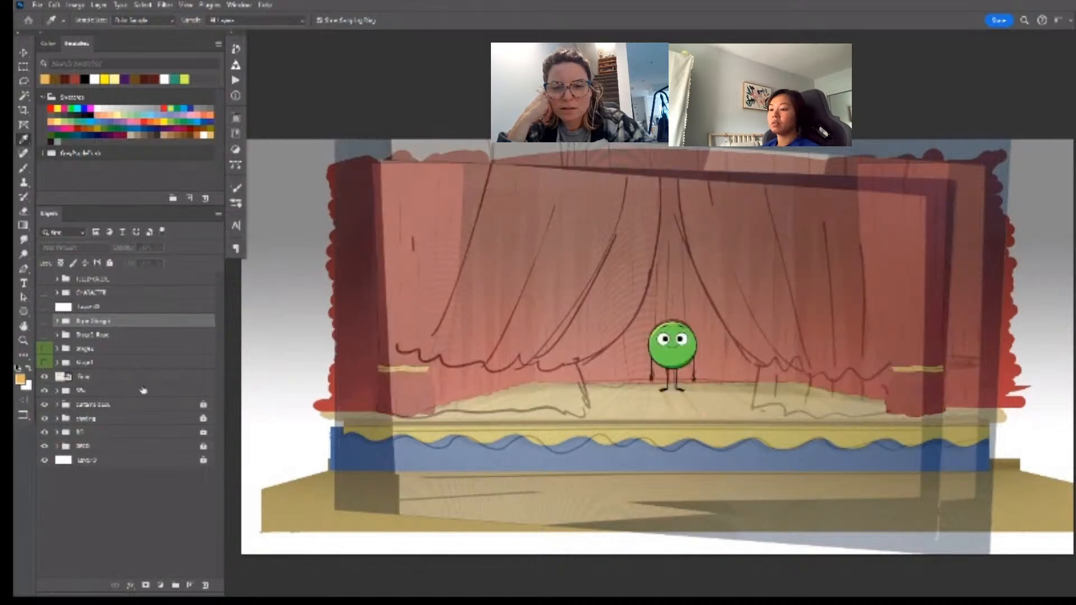
pyautogui.click(140, 380)
pyautogui.click(58, 391)
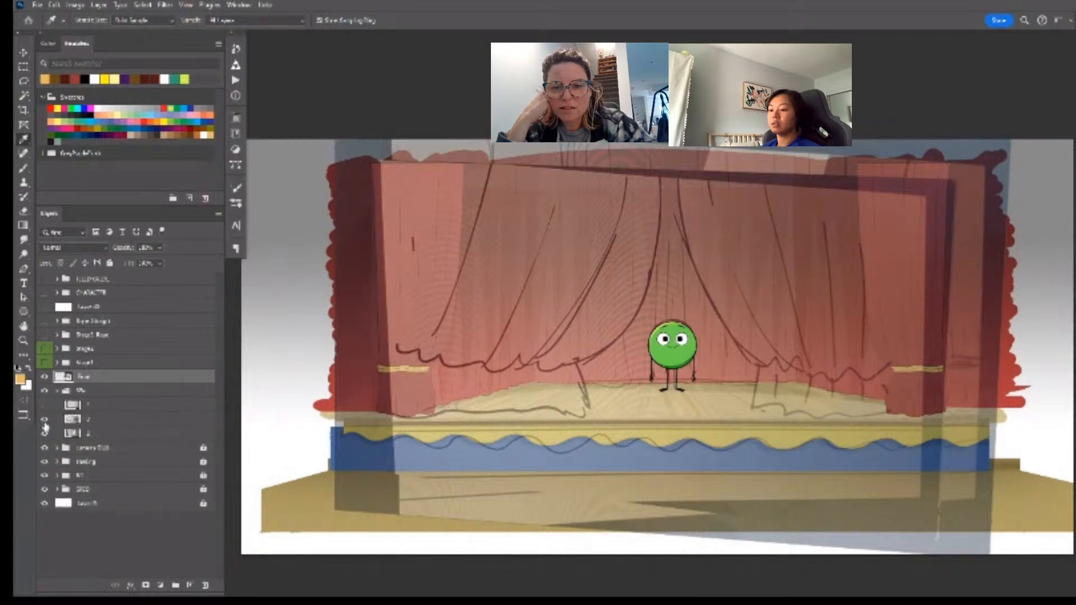
pyautogui.hotkey('ctrl', 'shift', 'alt', 'n')
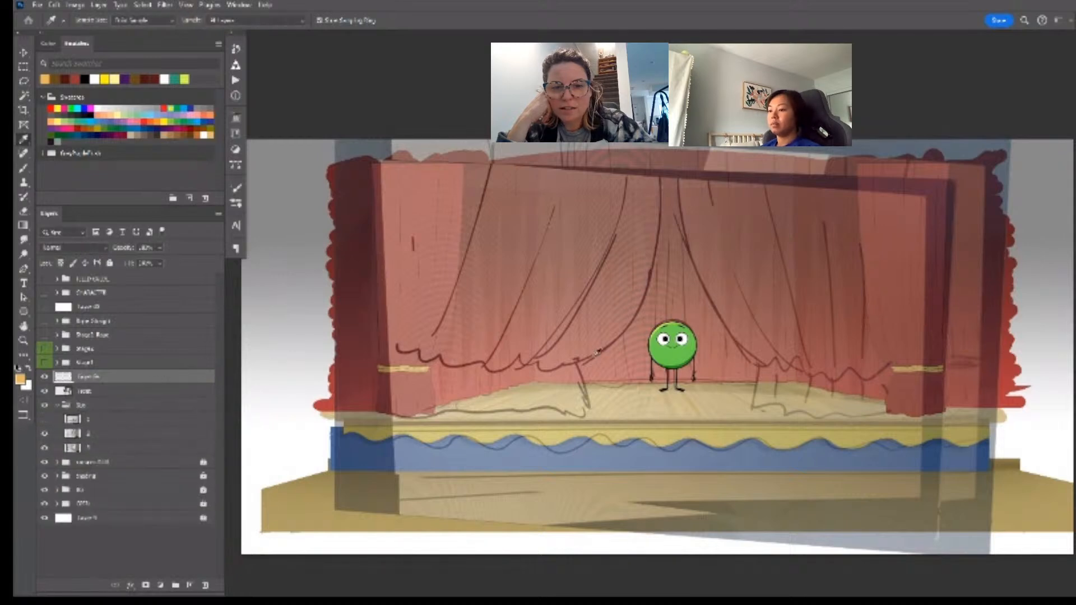
# - Reset the foreground and background colours to the default black and white, and collapse the expanded sketch group
pyautogui.press('z')
pyautogui.moveTo(606, 299); pyautogui.dragTo(667, 275)
pyautogui.press('d')
pyautogui.press('z')
pyautogui.click(57, 406)
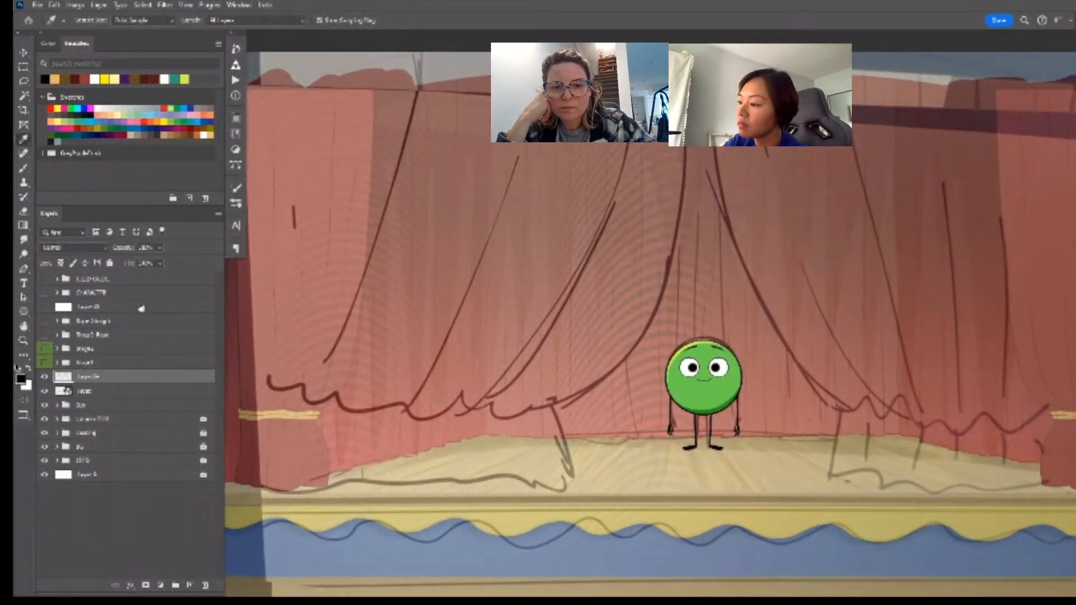
# - Place the white overlay layer beneath the new layer, make it visible, and activate the Brush on the new layer
pyautogui.moveTo(141, 308); pyautogui.dragTo(140, 386)
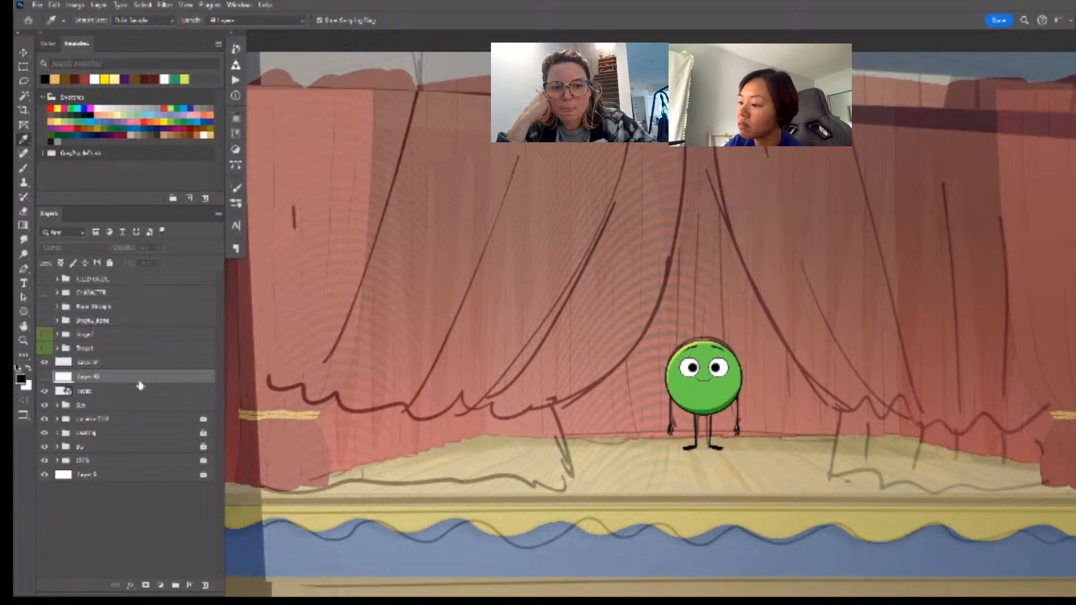
pyautogui.click(44, 376)
pyautogui.click(144, 363)
pyautogui.moveTo(704, 315); pyautogui.dragTo(749, 312)
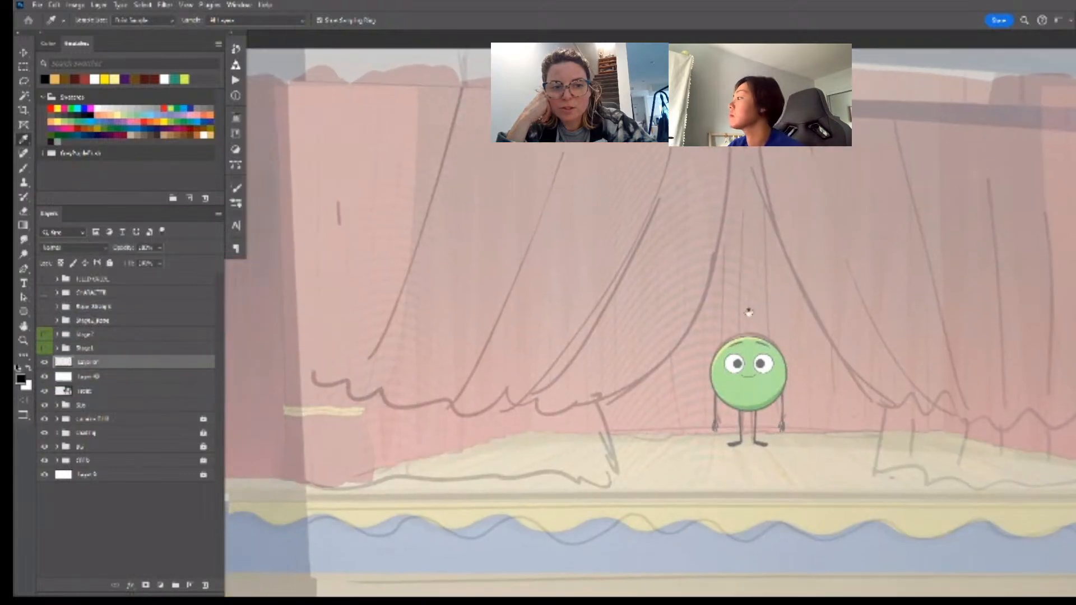
pyautogui.scroll(-2, 748, 312)
pyautogui.press('b')
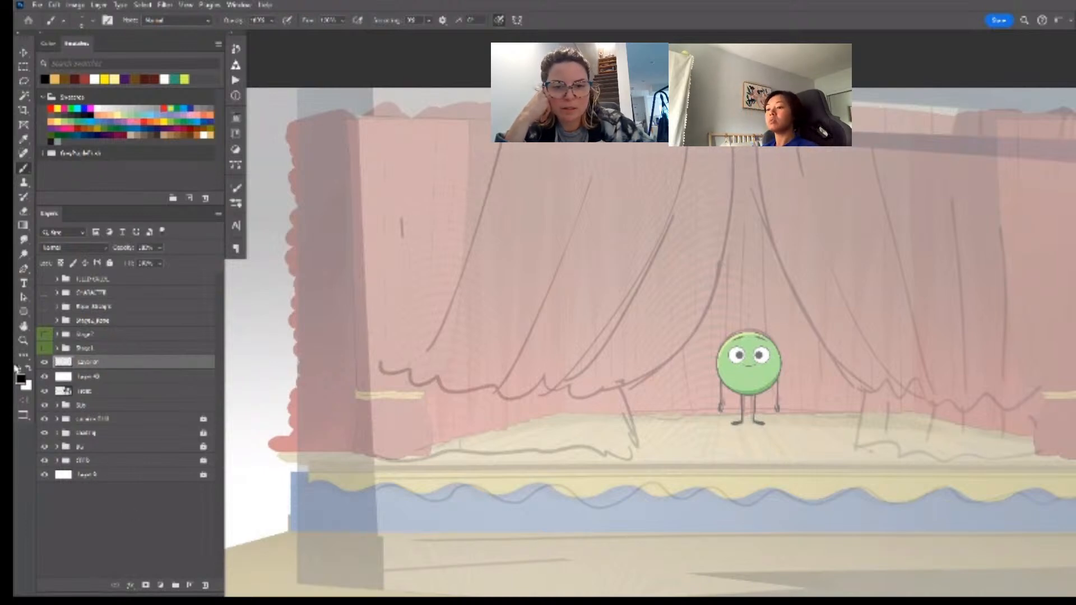
# - Examine the curved rope of Stage2_Rope up close, on its own and together with the Stage2 gathered curtain
pyautogui.click(47, 321)
pyautogui.press('z')
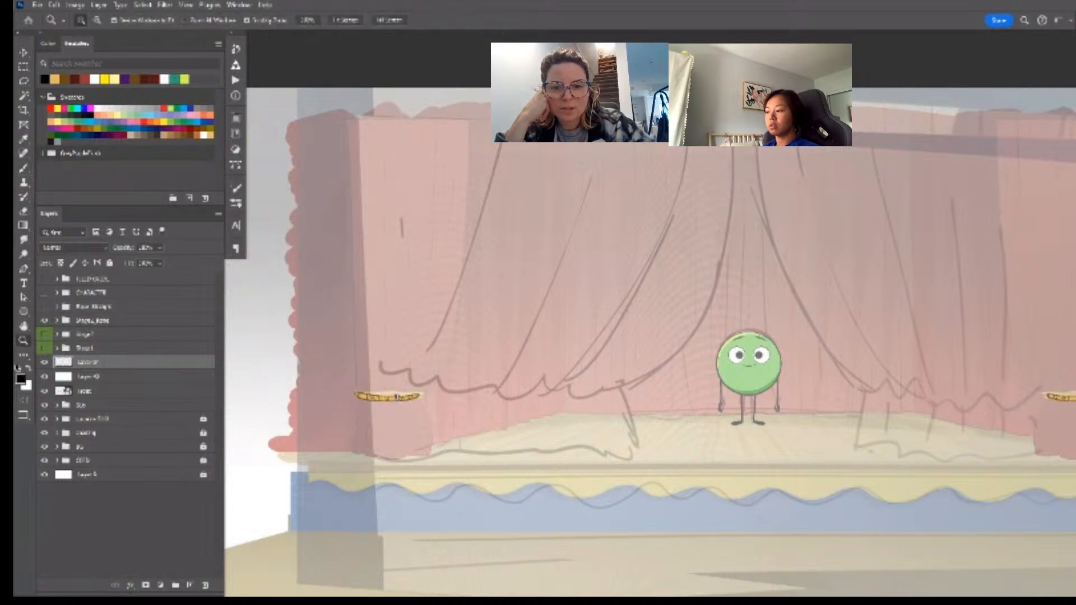
pyautogui.moveTo(396, 395); pyautogui.dragTo(495, 447)
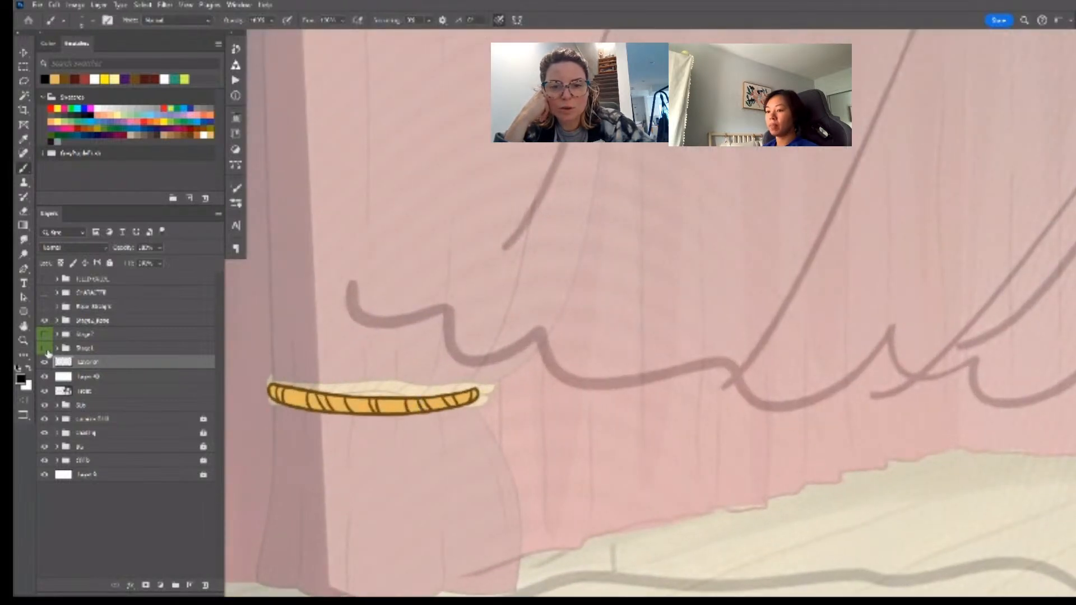
pyautogui.click(48, 350)
pyautogui.click(47, 351)
pyautogui.click(46, 336)
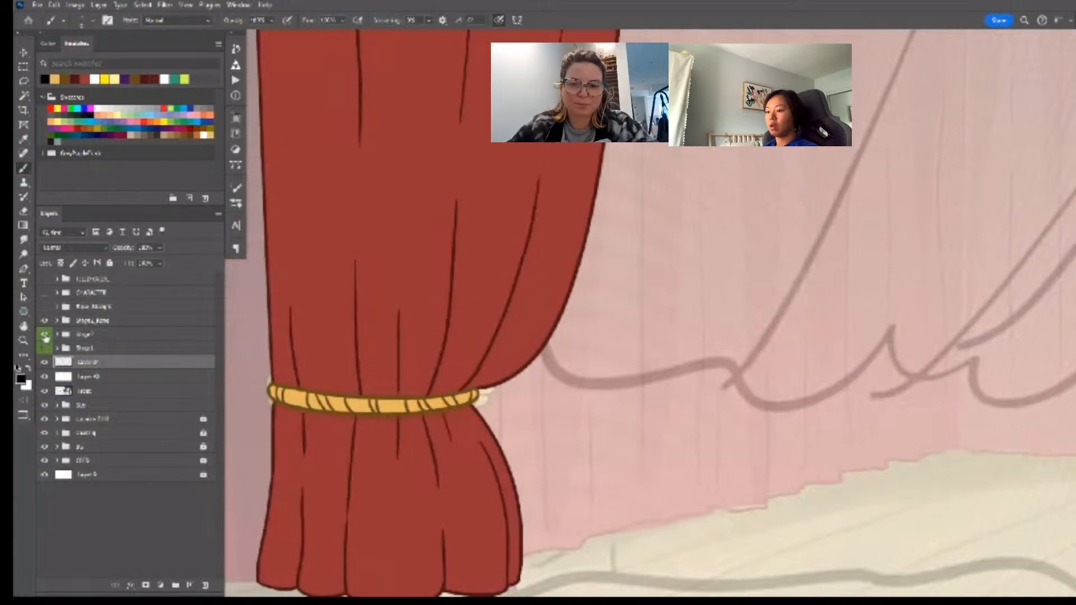
pyautogui.click(45, 334)
pyautogui.click(45, 321)
# - Make the Rope_Straight, Stage1, Stage2 and Stage2_Rope groups visible together over the faded sketch
pyautogui.click(45, 307)
pyautogui.press('z')
pyautogui.moveTo(743, 340); pyautogui.dragTo(730, 357)
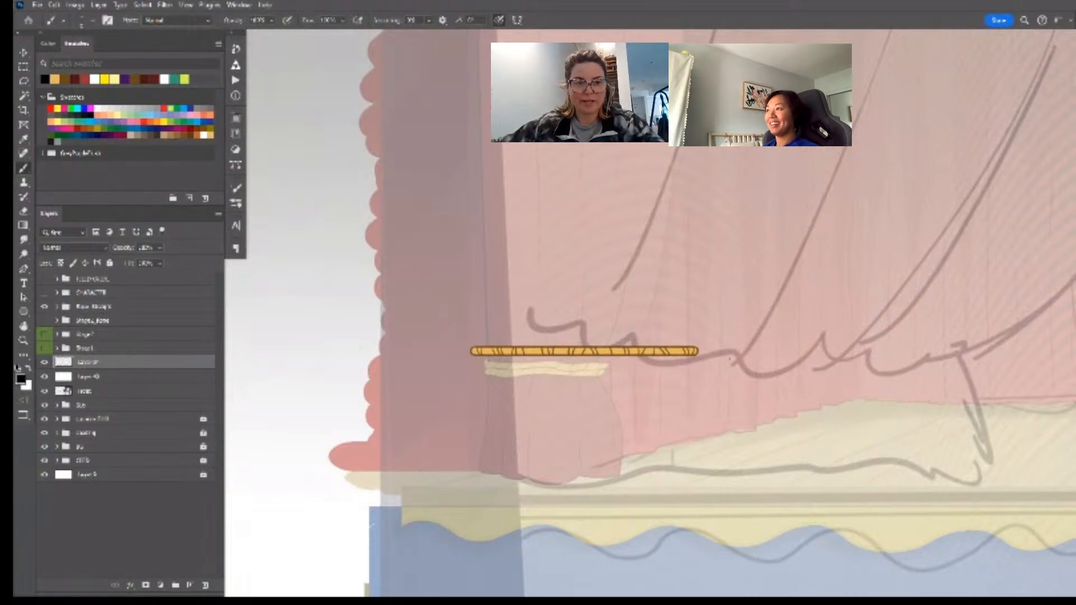
pyautogui.click(45, 348)
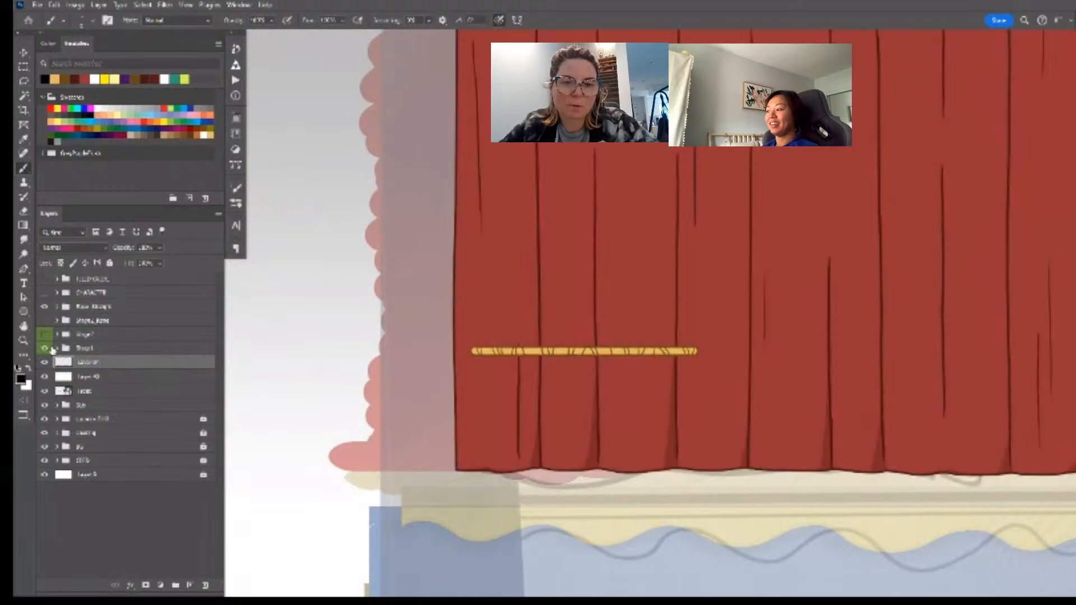
pyautogui.click(45, 335)
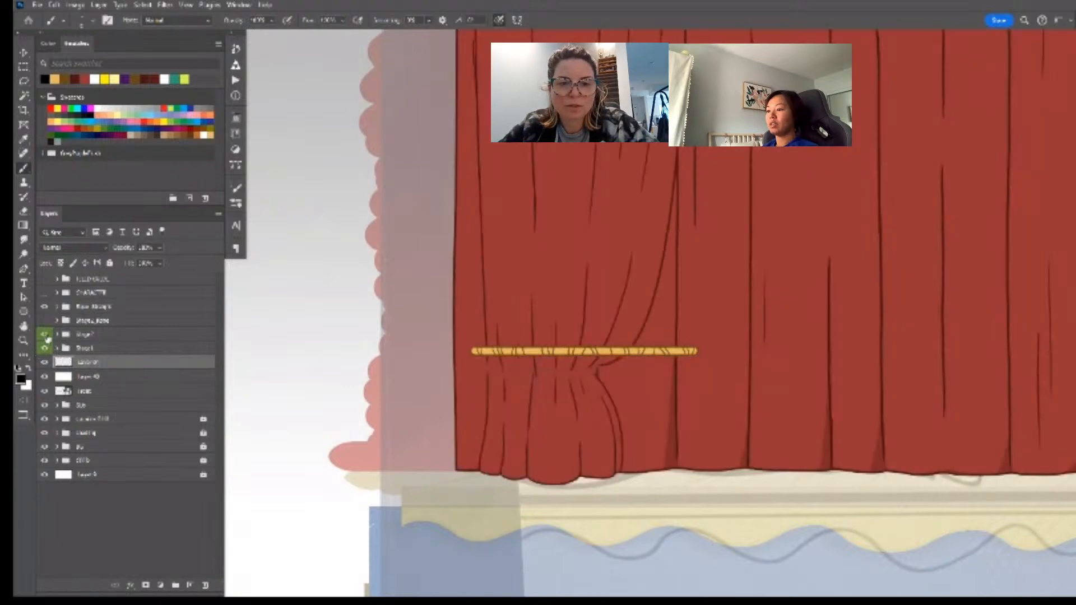
pyautogui.click(45, 321)
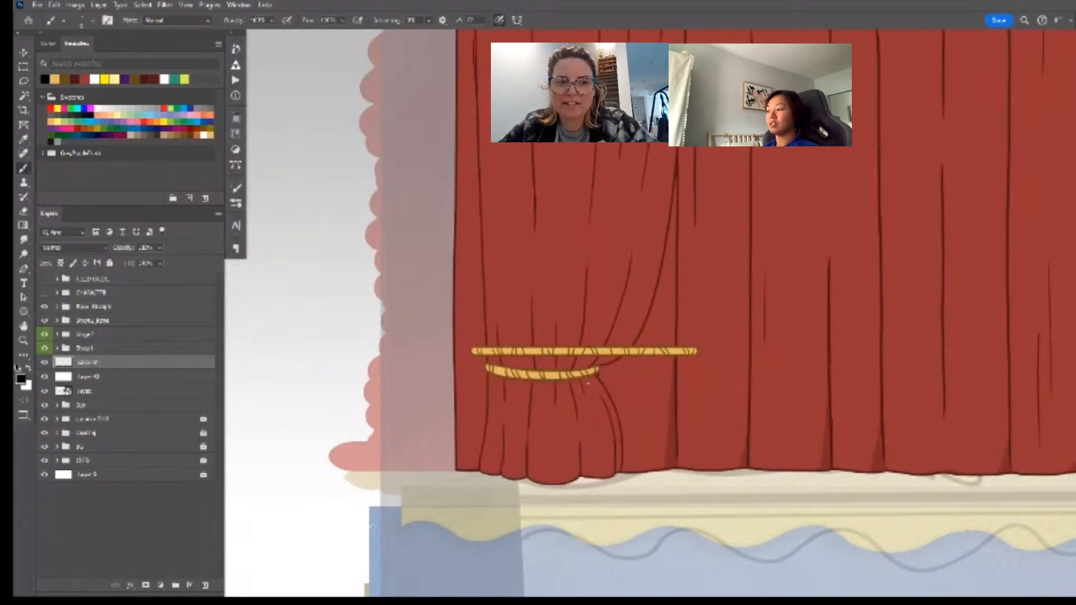
# - Delete the first layer of the lower curtain subgroup in Stage2, and collapse Stage2 and its subgroups
pyautogui.hotkey('ctrl', 'space')
pyautogui.moveTo(565, 373); pyautogui.dragTo(589, 385)
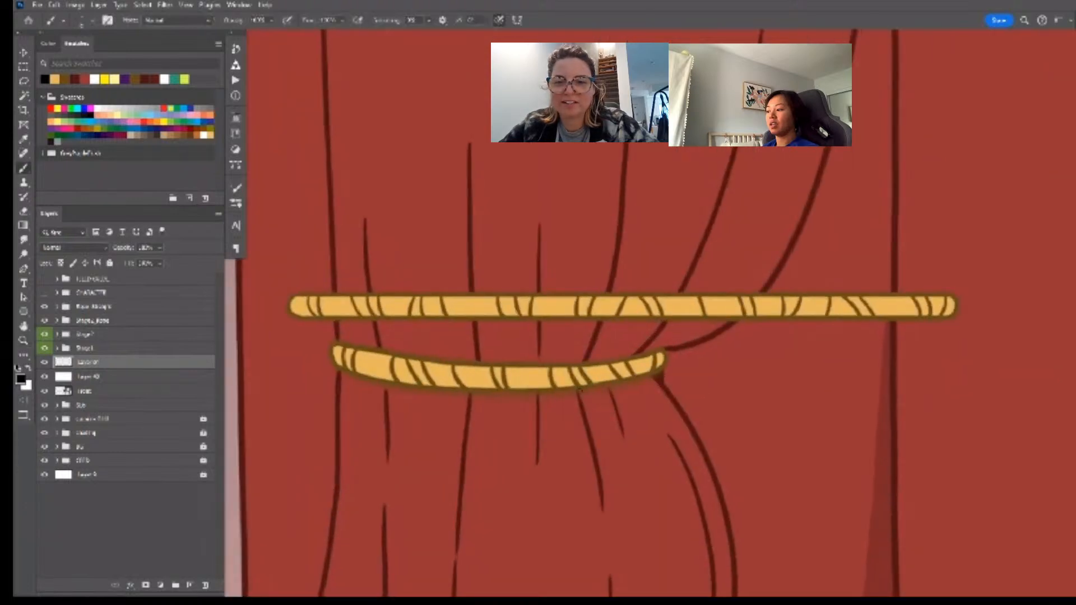
pyautogui.press('v')
pyautogui.click(565, 397)
pyautogui.click(46, 405)
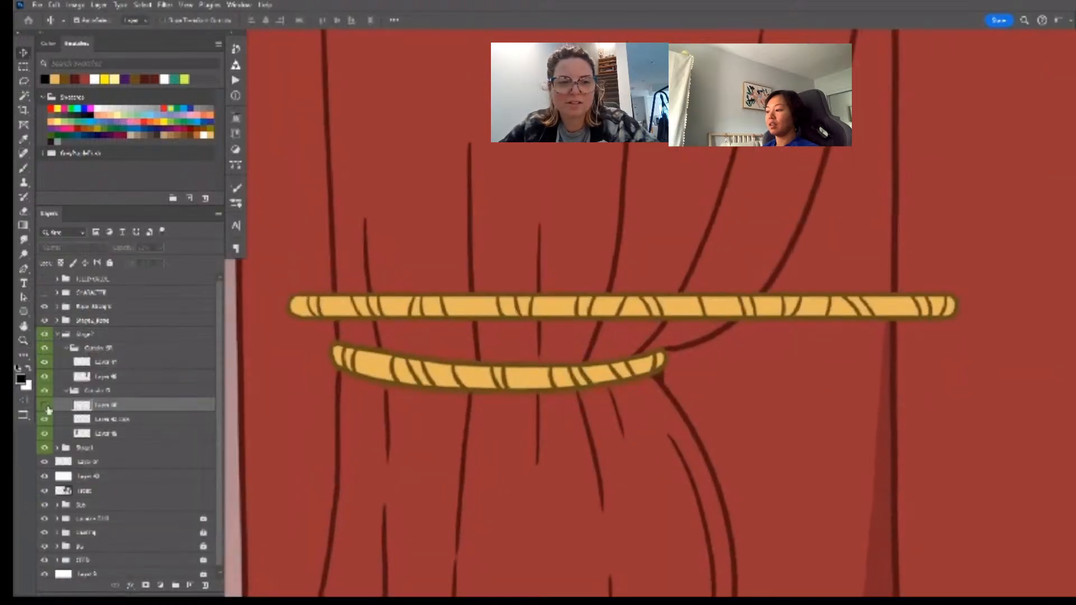
pyautogui.press('Delete')
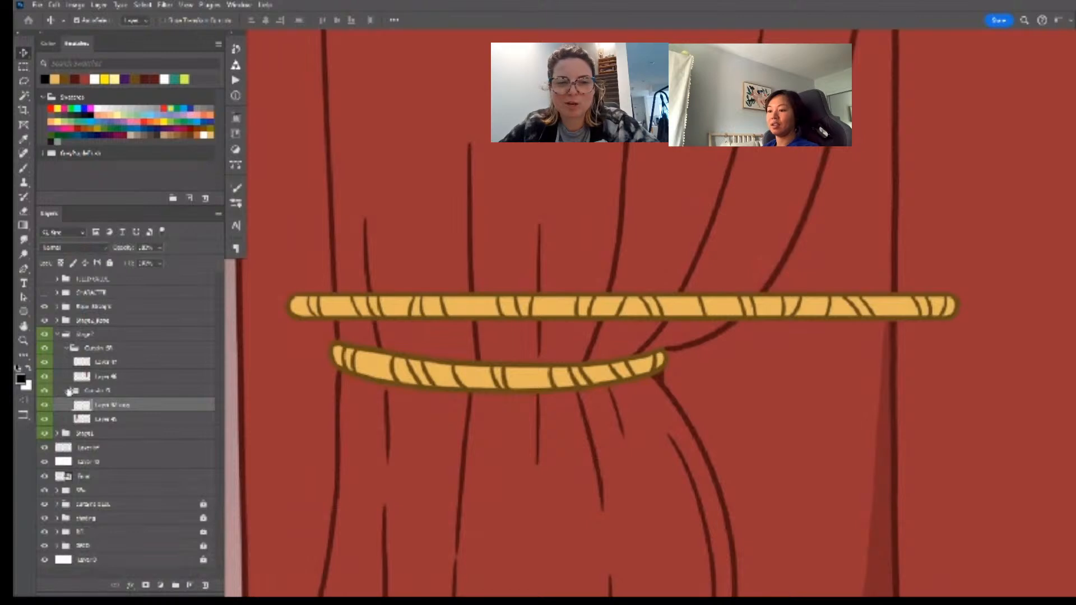
pyautogui.click(69, 391)
pyautogui.click(67, 349)
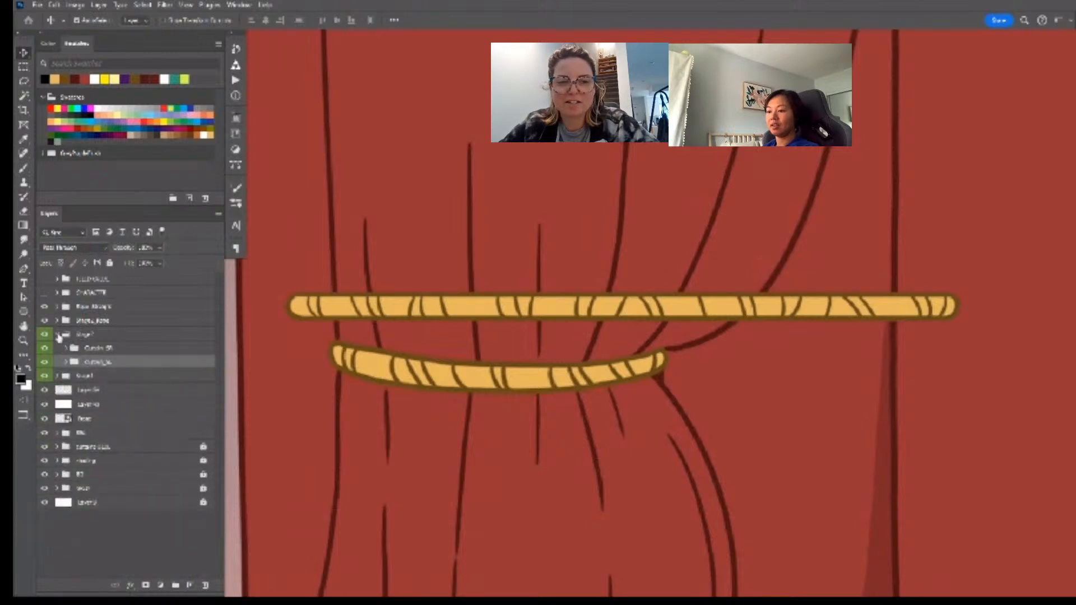
pyautogui.click(58, 335)
# - Examine how the Stage2 gathered curtain and its Stage2_Rope fit together by hiding and showing each group over the whole stage
pyautogui.scroll(-3, 558, 346)
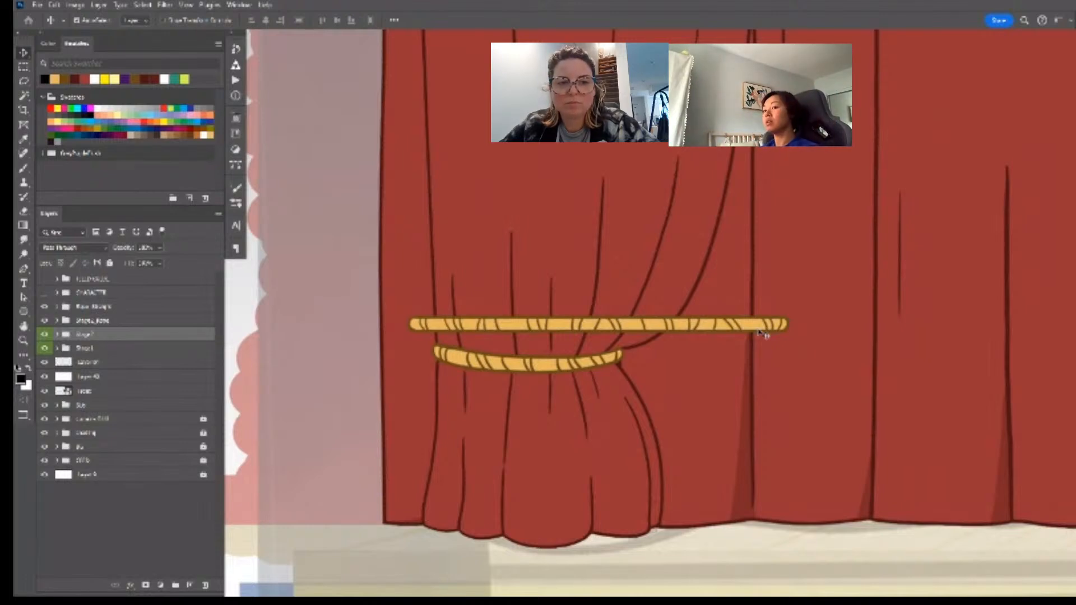
pyautogui.press('z')
pyautogui.click(614, 364)
pyautogui.press('v')
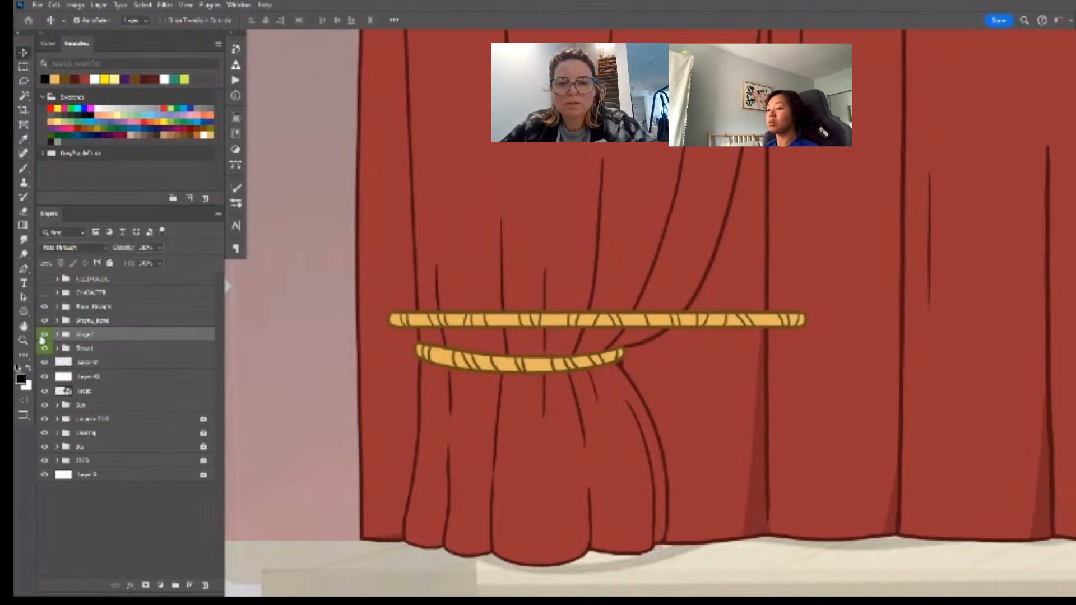
pyautogui.click(45, 335)
pyautogui.click(45, 335)
pyautogui.click(45, 320)
pyautogui.click(45, 321)
pyautogui.click(106, 321)
pyautogui.hotkey('ctrl', 't')
pyautogui.hscroll(5, 823, 352)
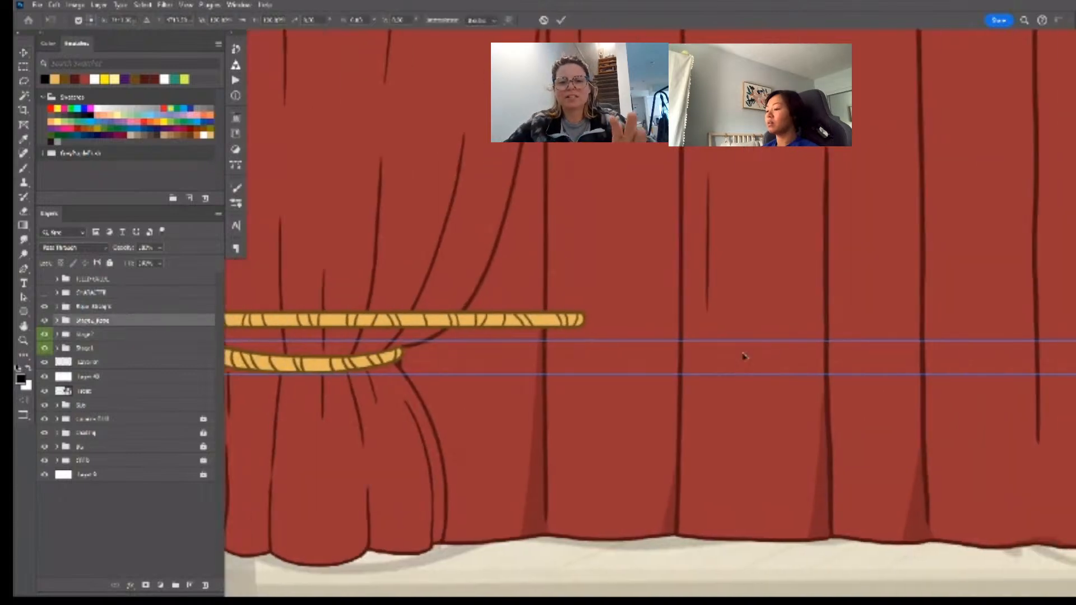
pyautogui.press('Return')
pyautogui.scroll(-3, 653, 334)
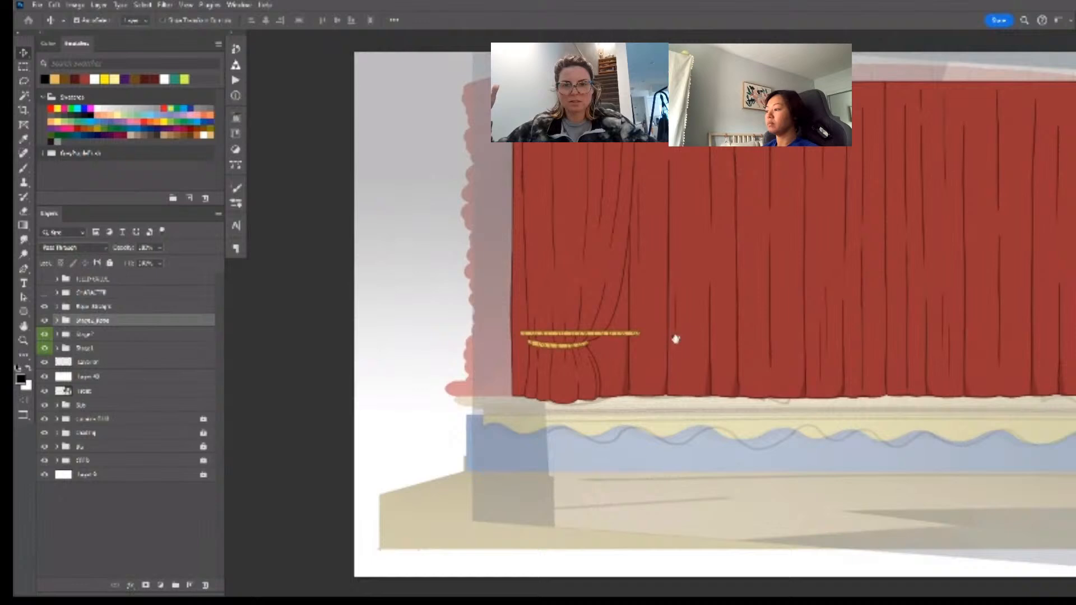
pyautogui.moveTo(675, 338); pyautogui.dragTo(480, 399)
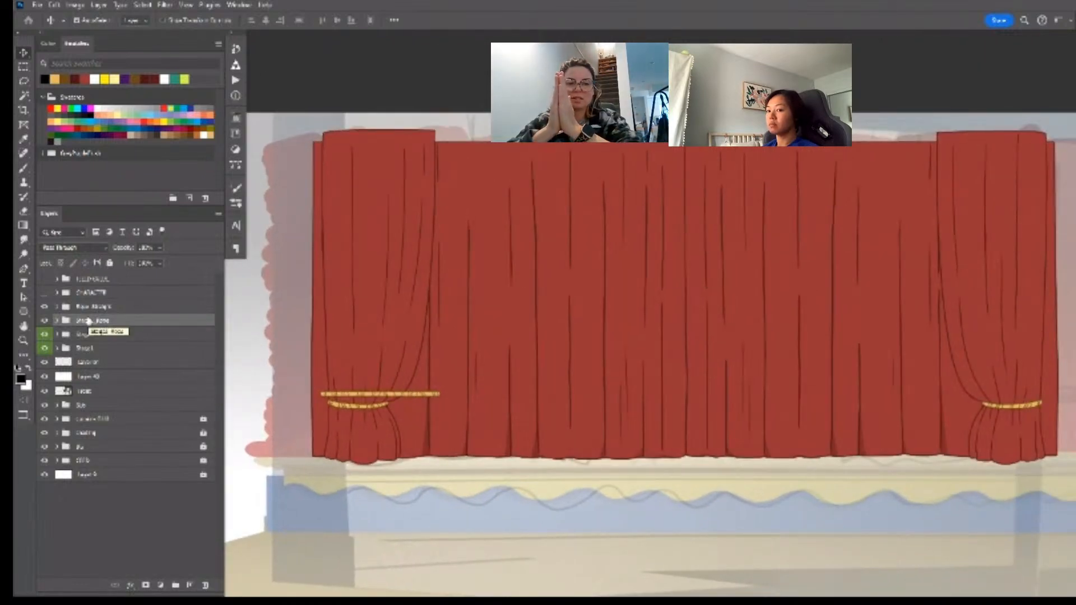
# - Select the Rope_Straight group and compare the curtain with and without the straight rope
pyautogui.click(91, 308)
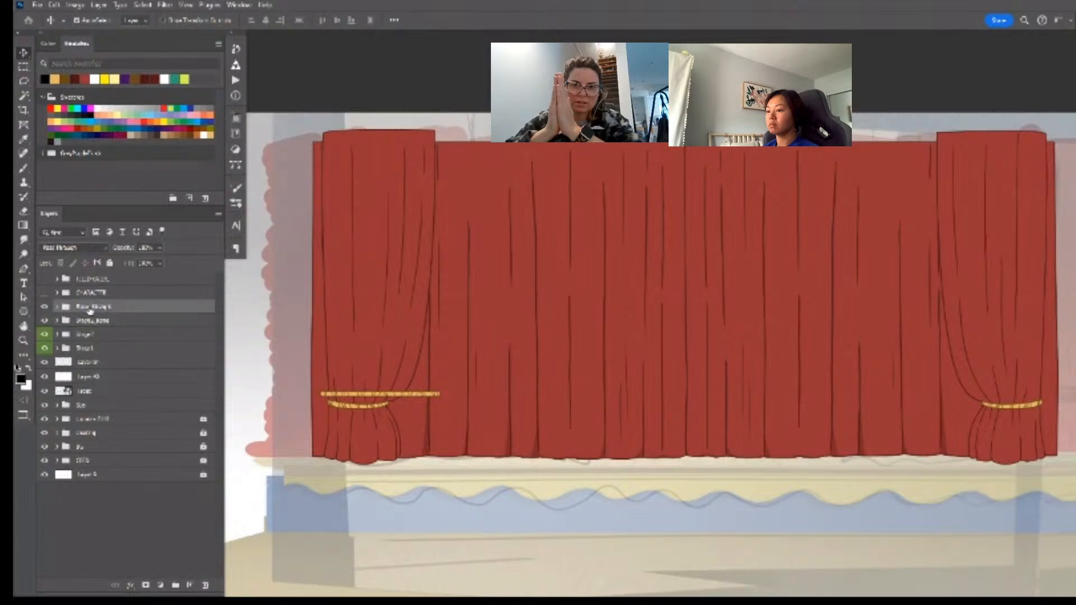
pyautogui.click(45, 307)
pyautogui.click(46, 307)
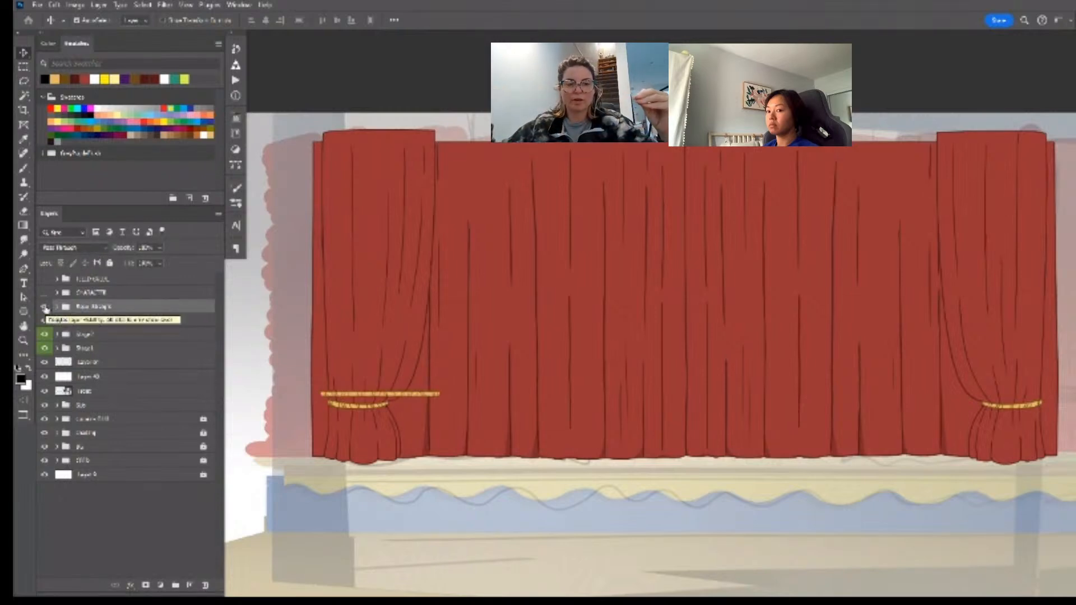
pyautogui.click(45, 308)
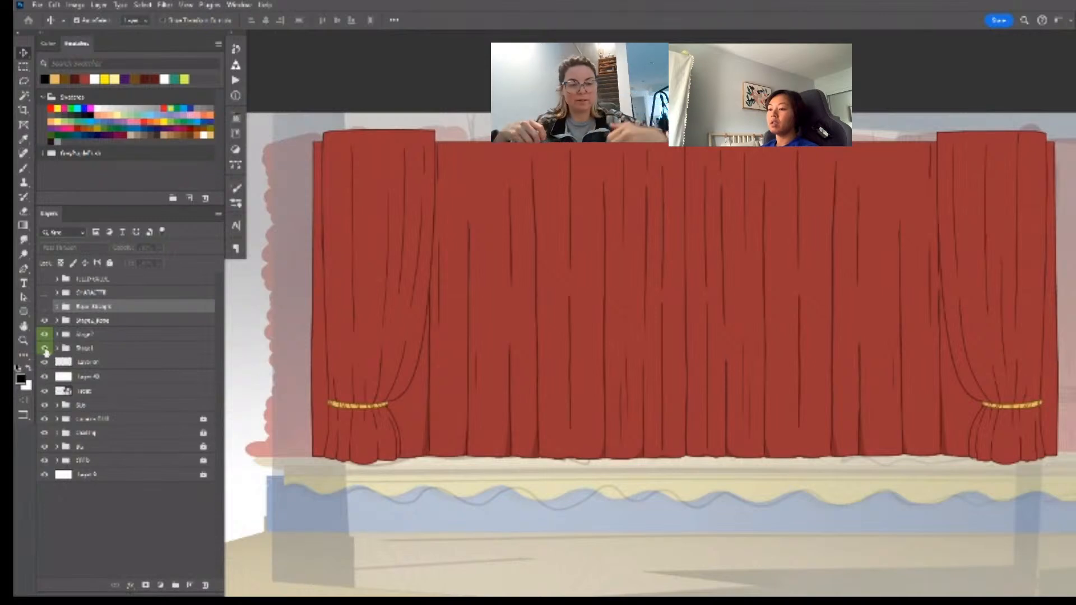
pyautogui.click(45, 309)
pyautogui.click(45, 309)
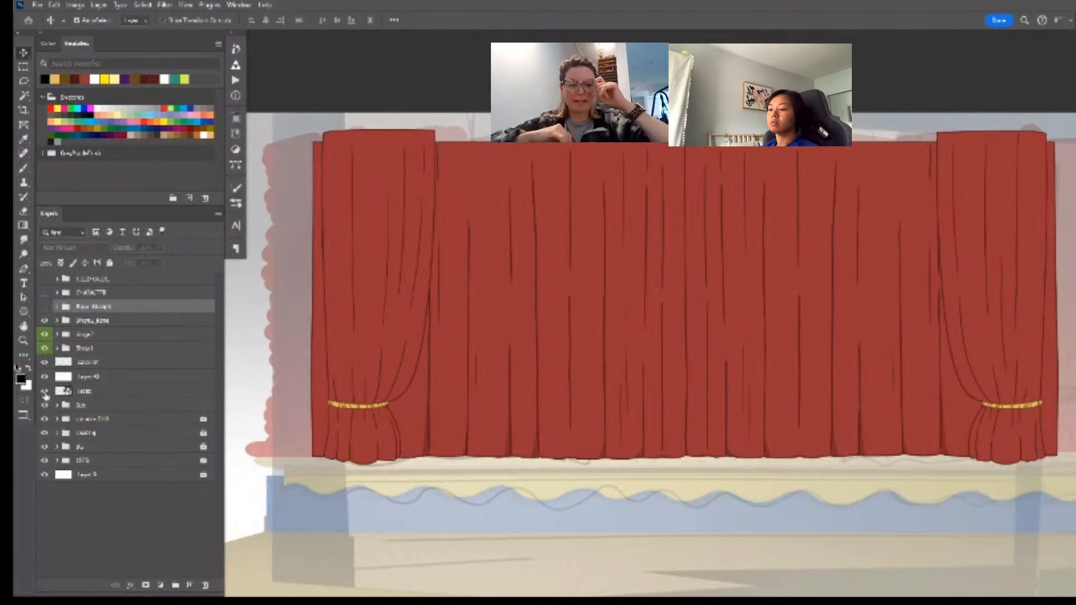
pyautogui.click(45, 309)
pyautogui.hotkey('ctrl', 't')
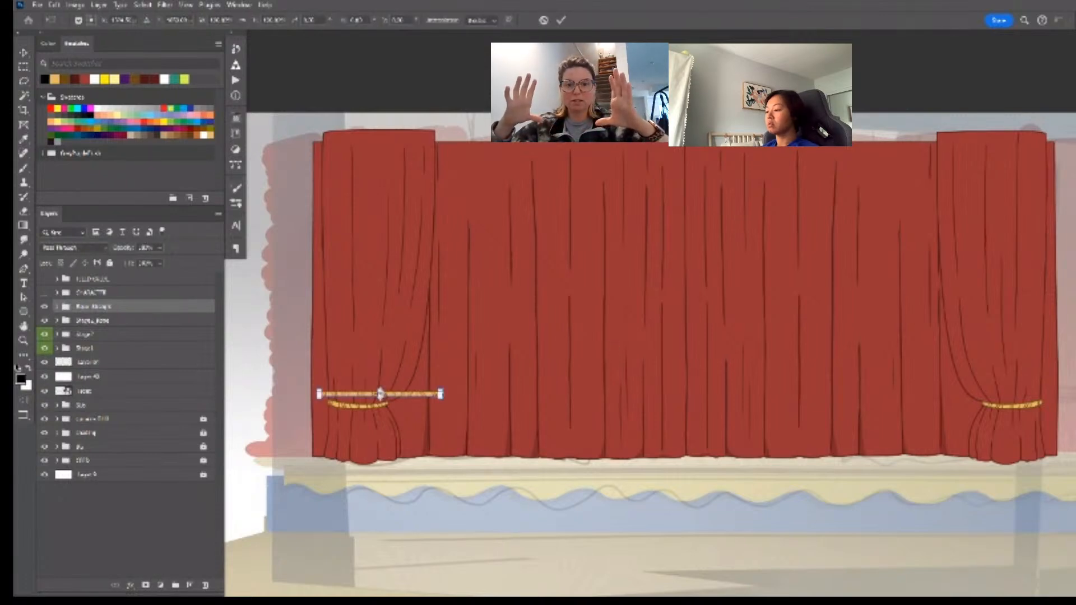
pyautogui.click(414, 395)
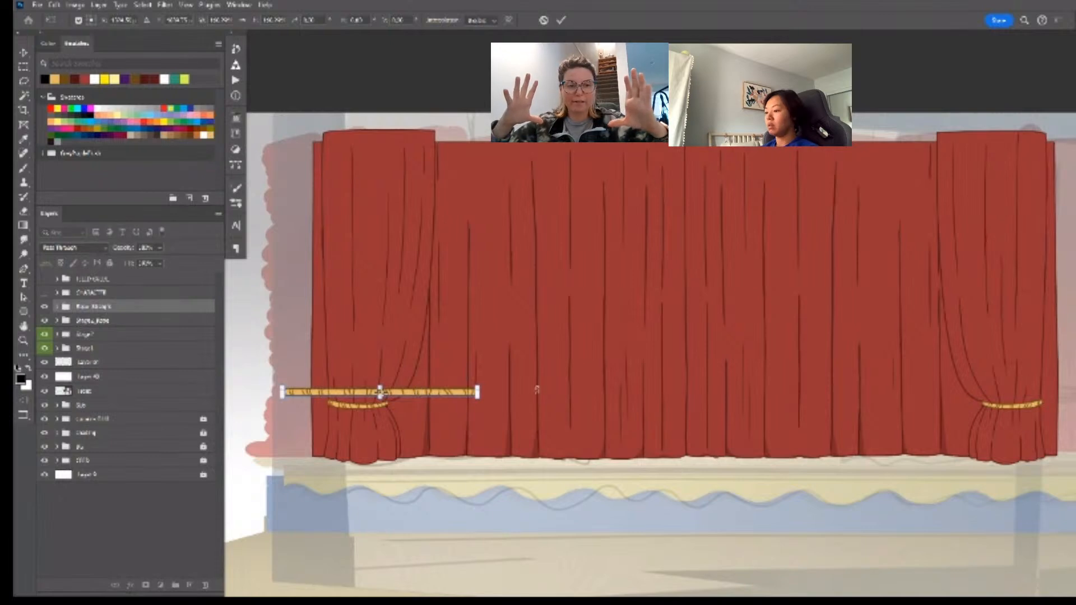
pyautogui.press('Return')
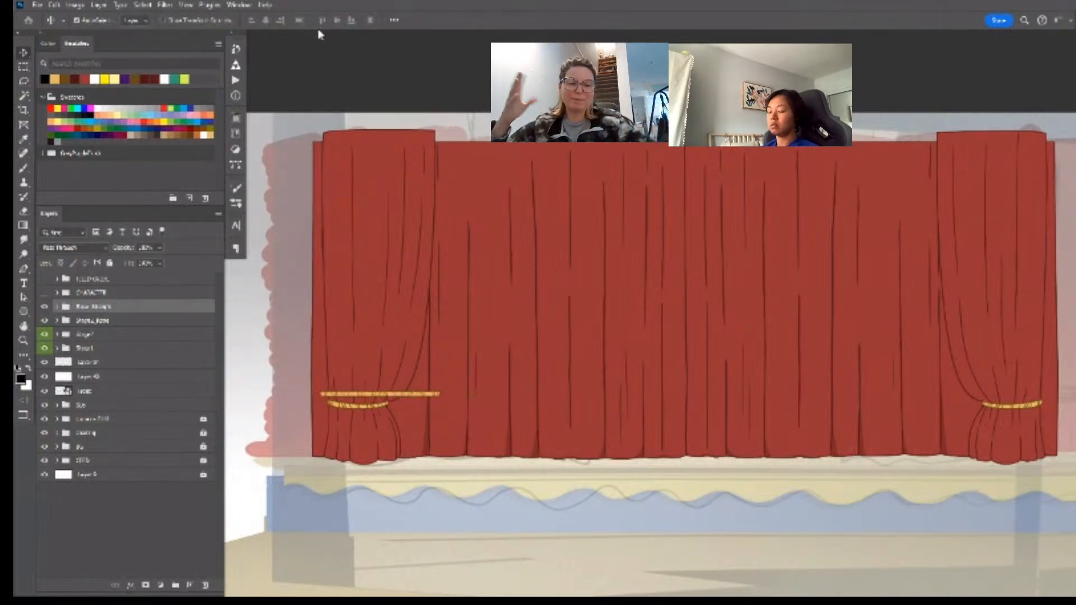
# - Stretch the straight rope horizontally so it spans from the curtain's left edge to its centre opening
pyautogui.hotkey('ctrl', 't')
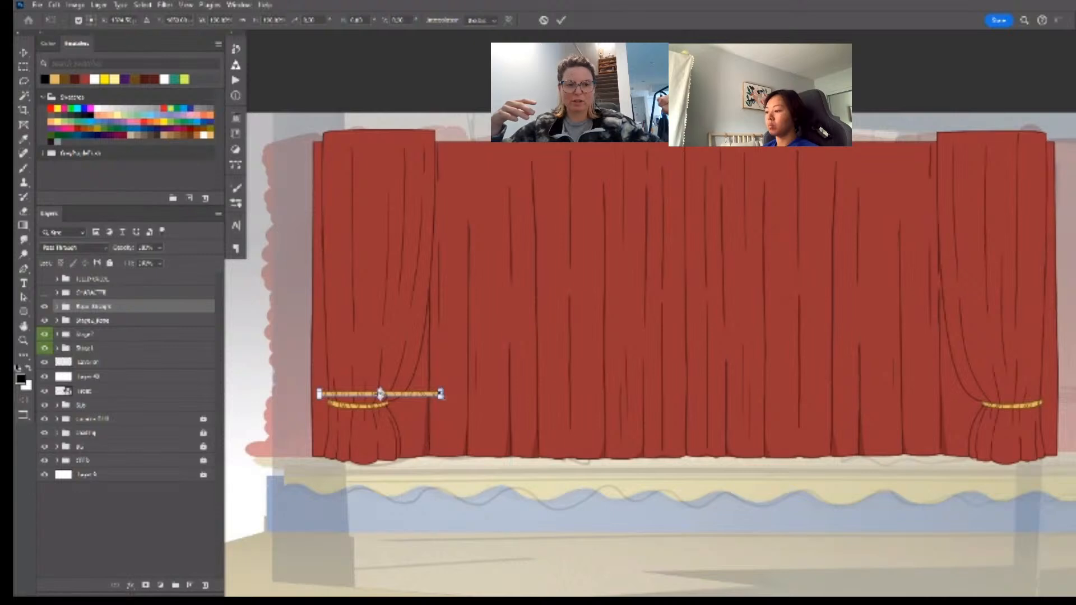
pyautogui.moveTo(441, 394); pyautogui.dragTo(690, 394)
pyautogui.press('Return')
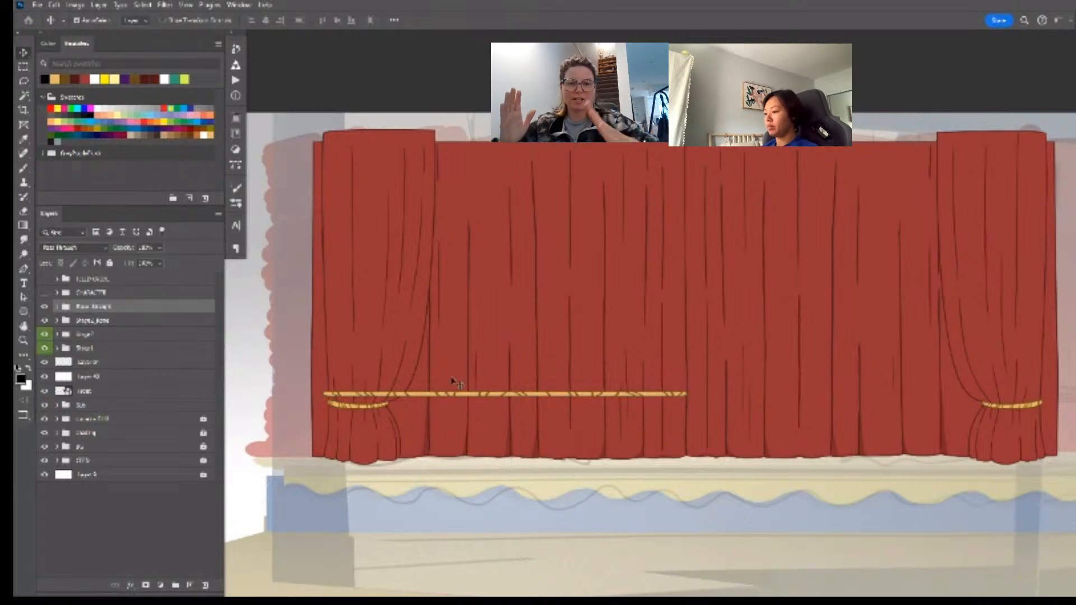
pyautogui.hotkey('ctrl', 't')
pyautogui.moveTo(318, 394); pyautogui.dragTo(309, 394)
pyautogui.press('Return')
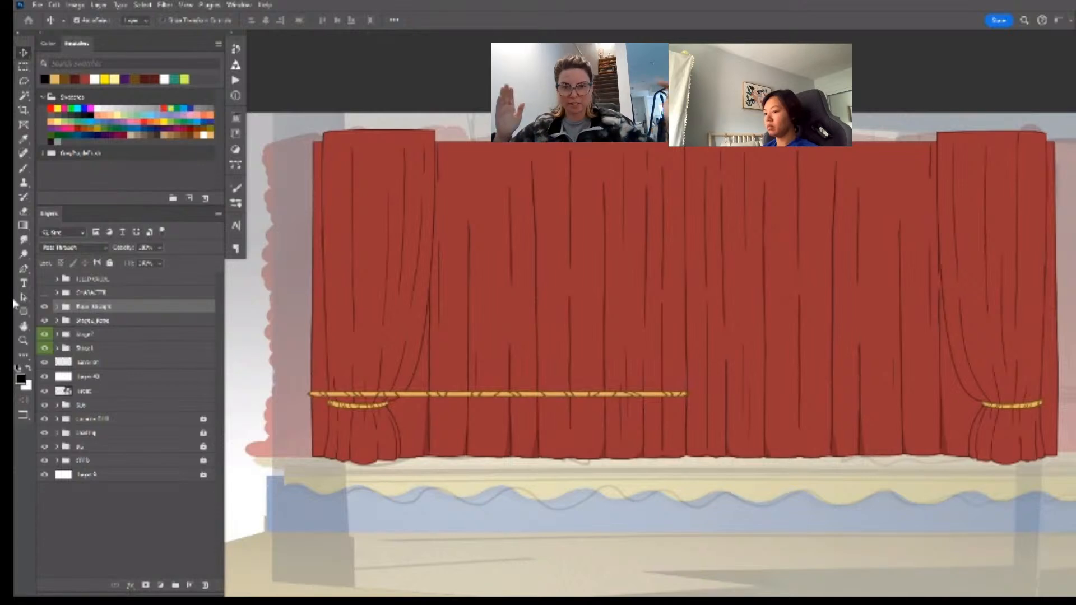
pyautogui.click(45, 307)
pyautogui.click(45, 306)
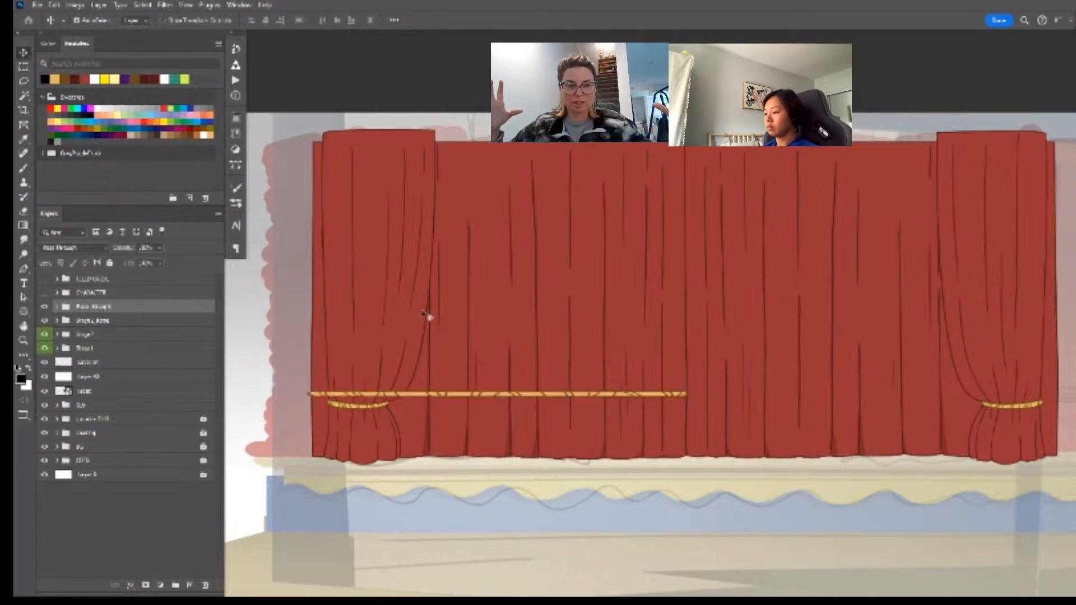
# - Lower the straight rope to the height of the gathered curtain's rope and set the Rope_Straight group to 30% opacity
pyautogui.hotkey('ctrl', 't')
pyautogui.moveTo(648, 398); pyautogui.dragTo(649, 409)
pyautogui.moveTo(356, 408); pyautogui.dragTo(357, 404)
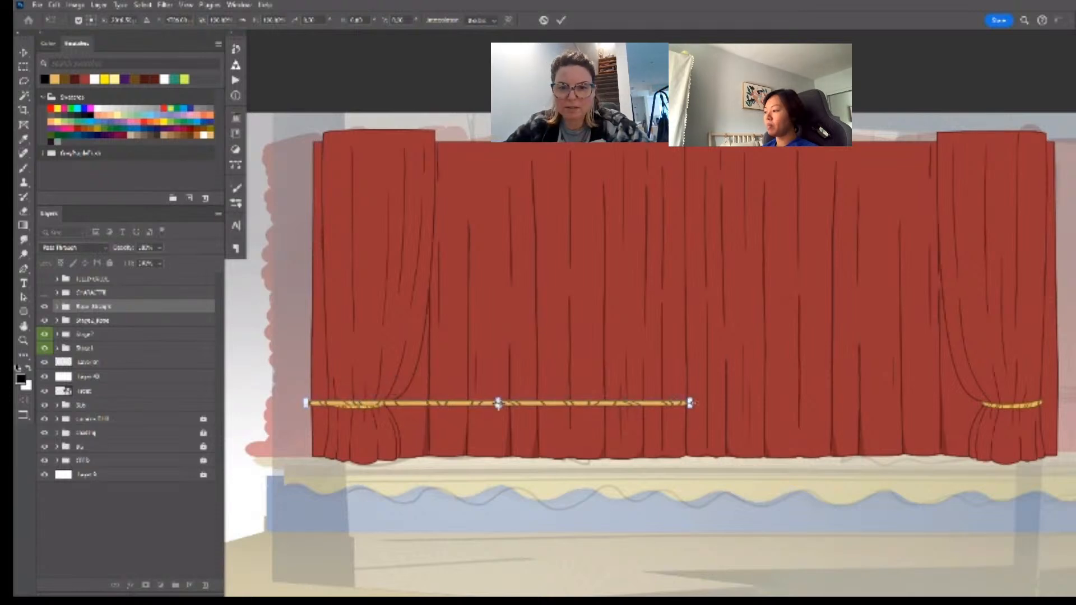
pyautogui.moveTo(691, 403); pyautogui.dragTo(693, 403)
pyautogui.press('Return')
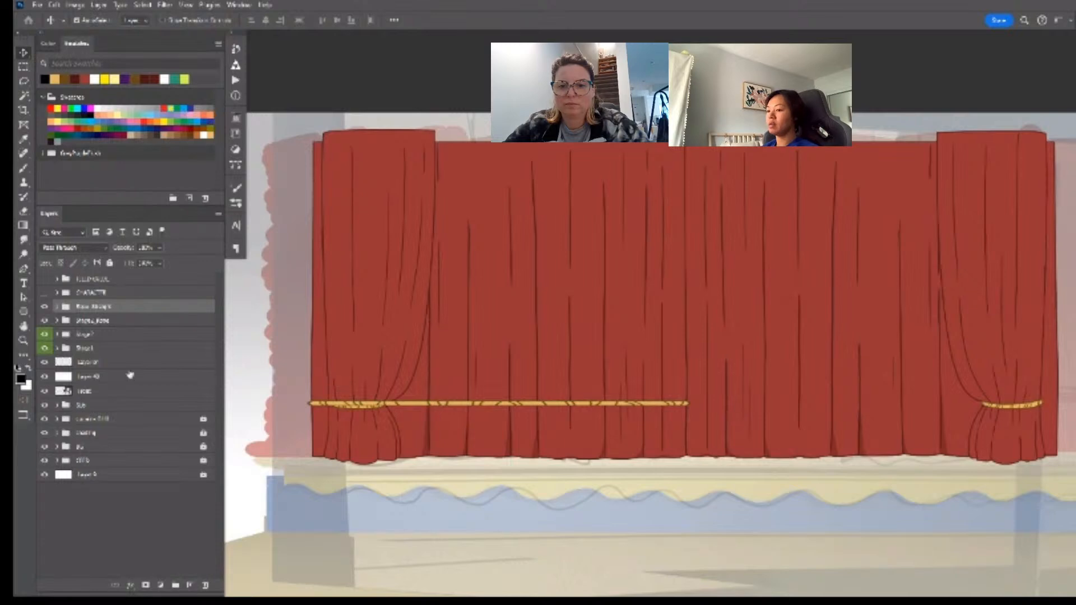
pyautogui.press('3')
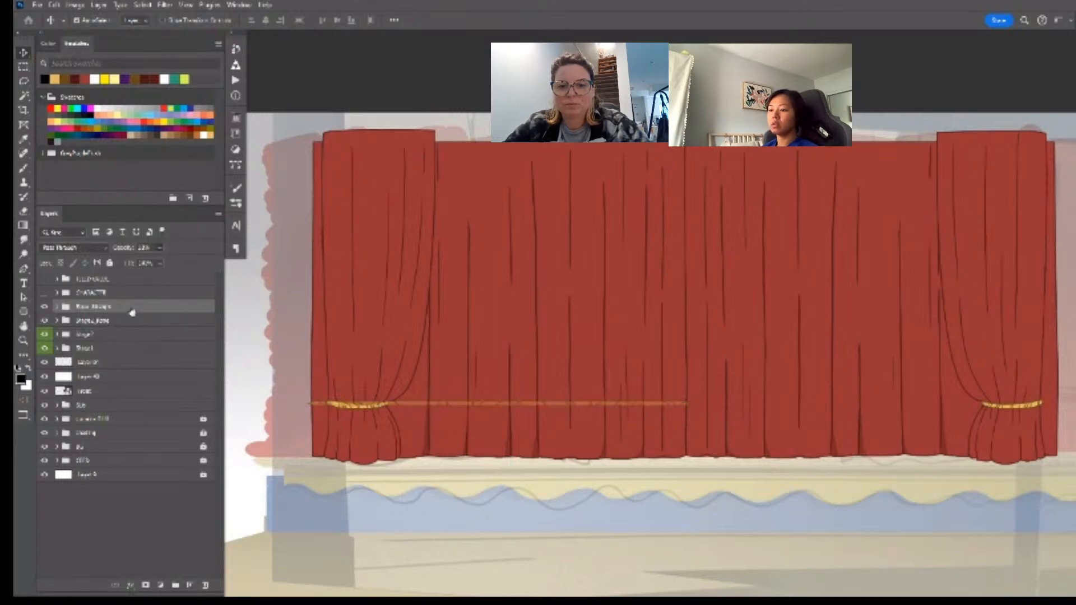
# - Hide the Stage2_Rope and Stage2 groups and place Rope_Straight directly above the Stage1 group
pyautogui.moveTo(131, 312); pyautogui.dragTo(63, 346)
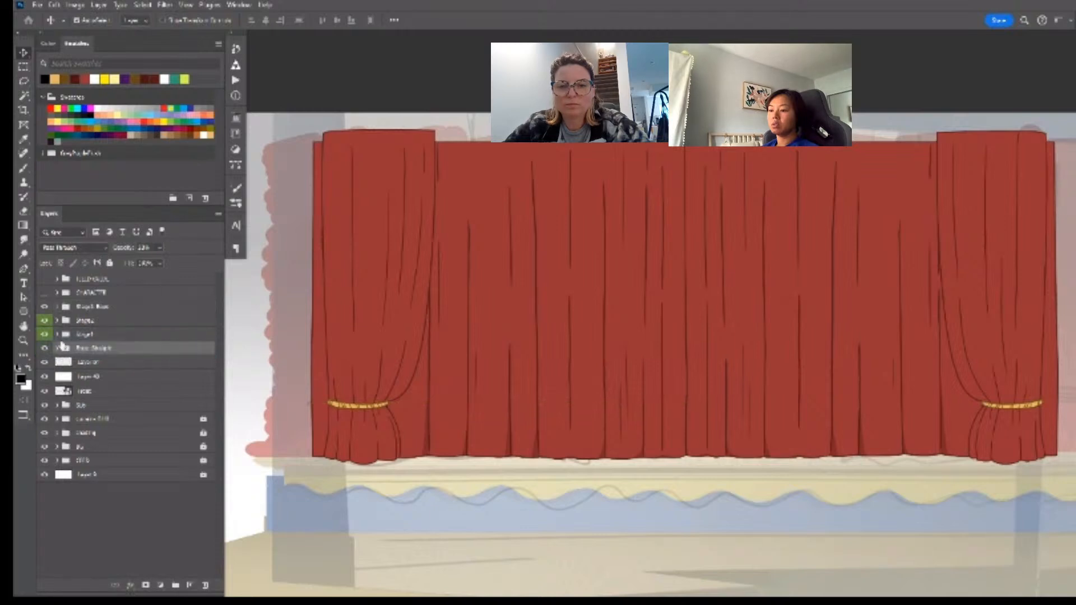
pyautogui.click(44, 306)
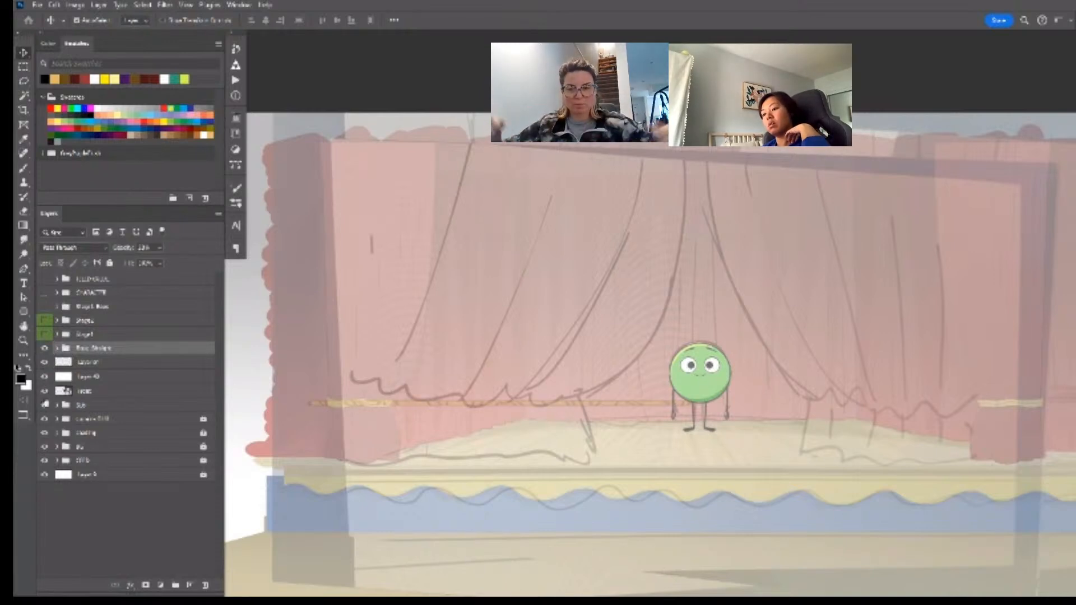
pyautogui.click(44, 334)
pyautogui.moveTo(84, 334); pyautogui.dragTo(125, 358)
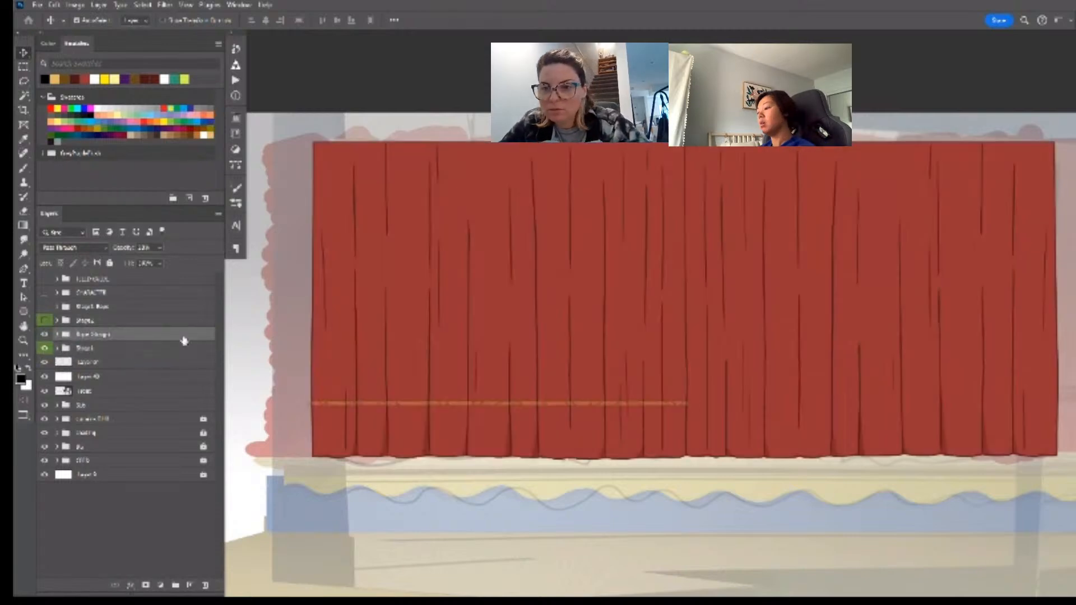
# - Add a new layer above Rope_Straight and brush a short black curve across the rope at the curtain's left edge
pyautogui.hotkey('ctrl', 'shift', 'alt', 'n')
pyautogui.press('z')
pyautogui.moveTo(526, 386); pyautogui.dragTo(631, 392)
pyautogui.press('space')
pyautogui.moveTo(632, 392); pyautogui.dragTo(734, 400)
pyautogui.moveTo(735, 400); pyautogui.dragTo(687, 400)
pyautogui.press('v')
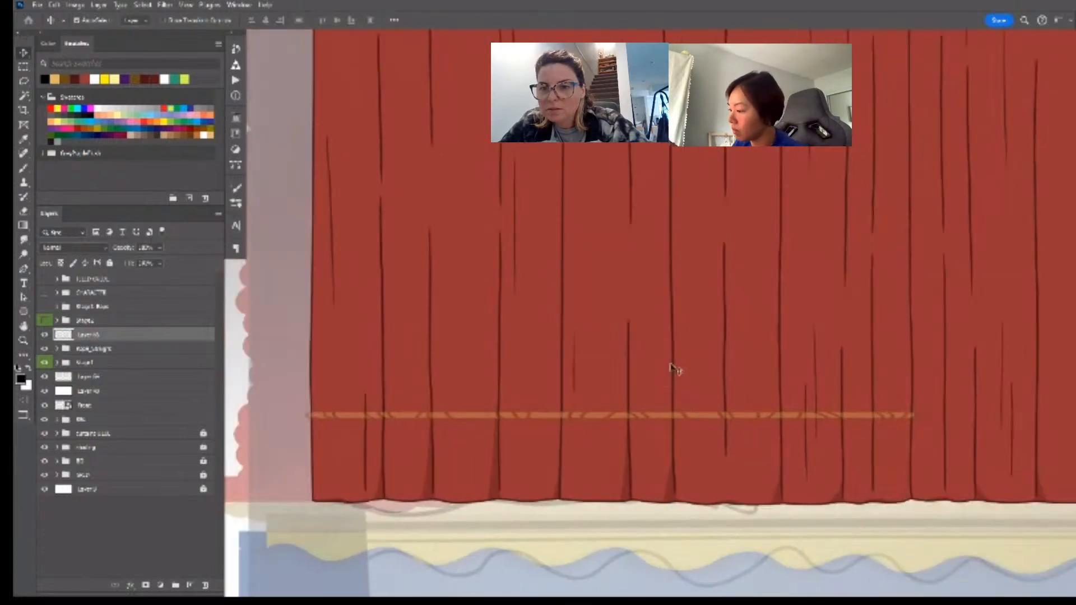
pyautogui.scroll(3, 316, 399)
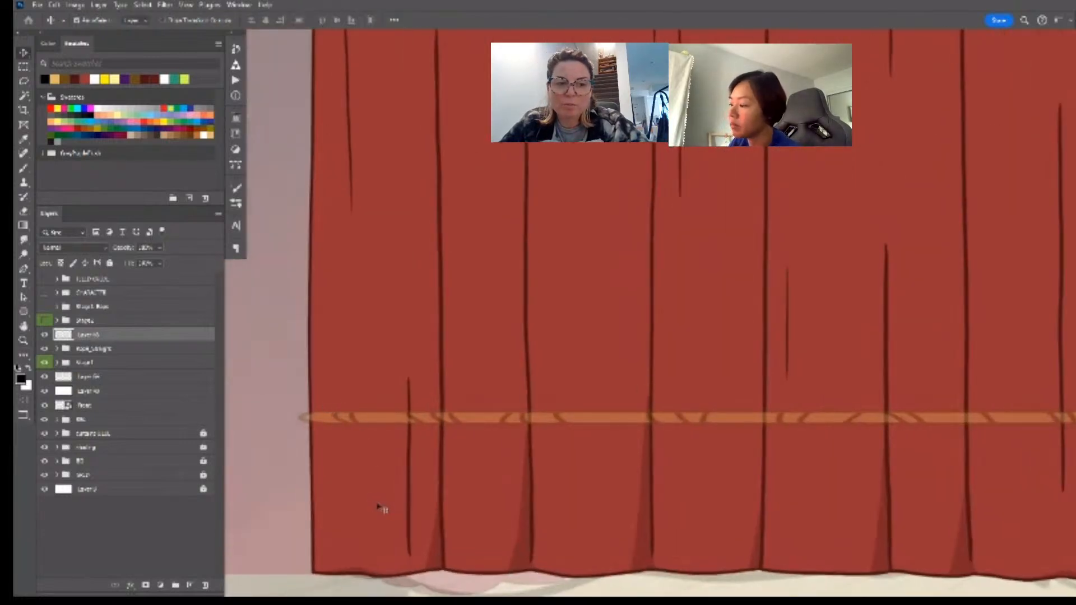
pyautogui.press('b')
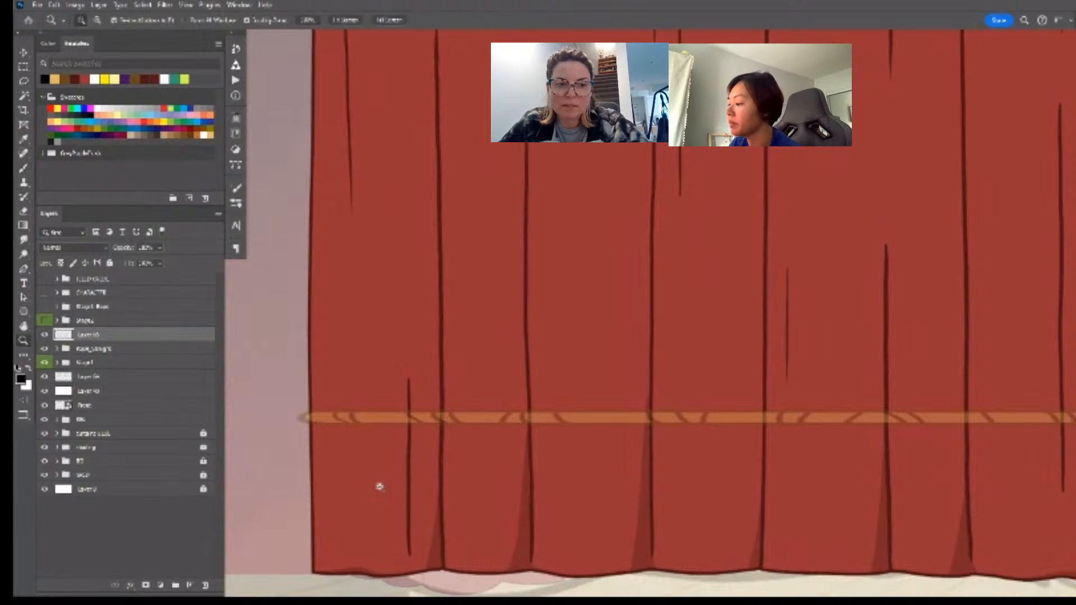
pyautogui.scroll(2, 383, 496)
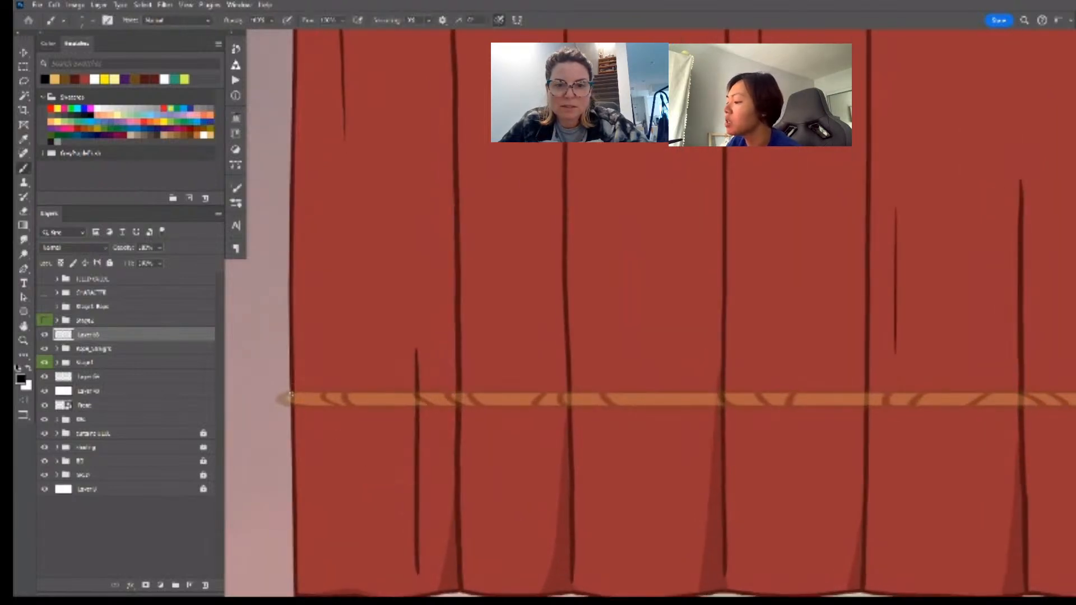
pyautogui.scroll(2, 293, 392)
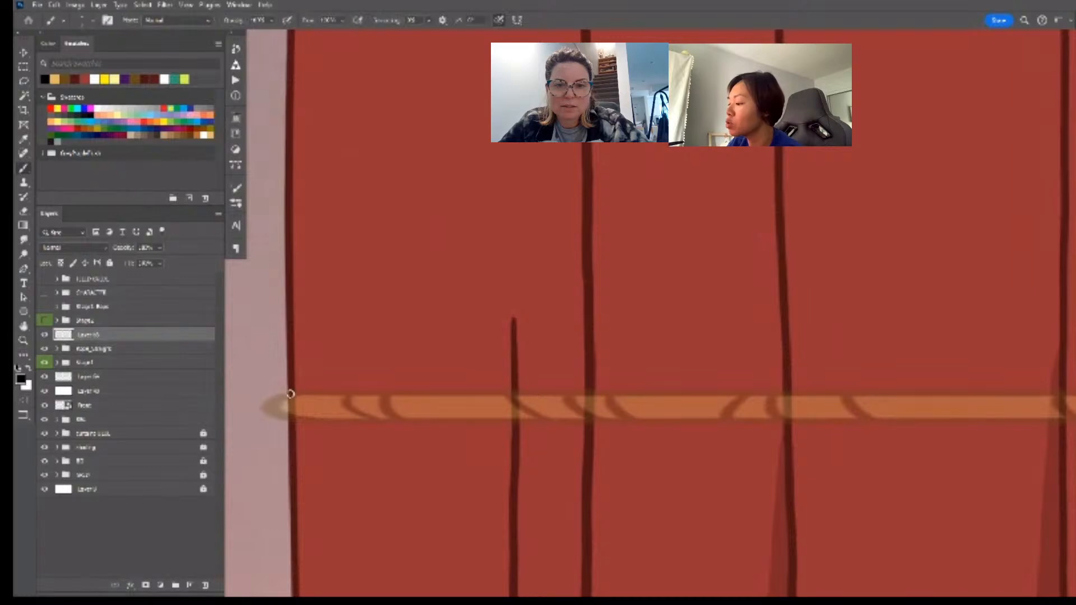
pyautogui.moveTo(290, 394); pyautogui.dragTo(290, 419)
pyautogui.hotkey('ctrl', 'z')
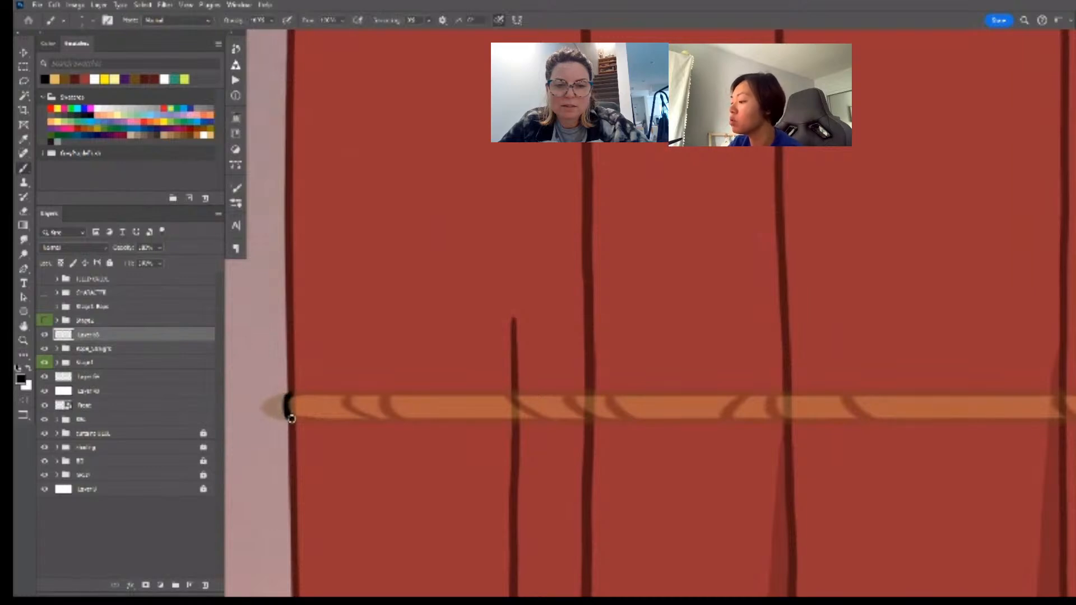
# - Brush a black line along the rope's lower edge from the curtain's left edge and trim its end with the Eraser
pyautogui.press('z')
pyautogui.moveTo(588, 440); pyautogui.dragTo(456, 422)
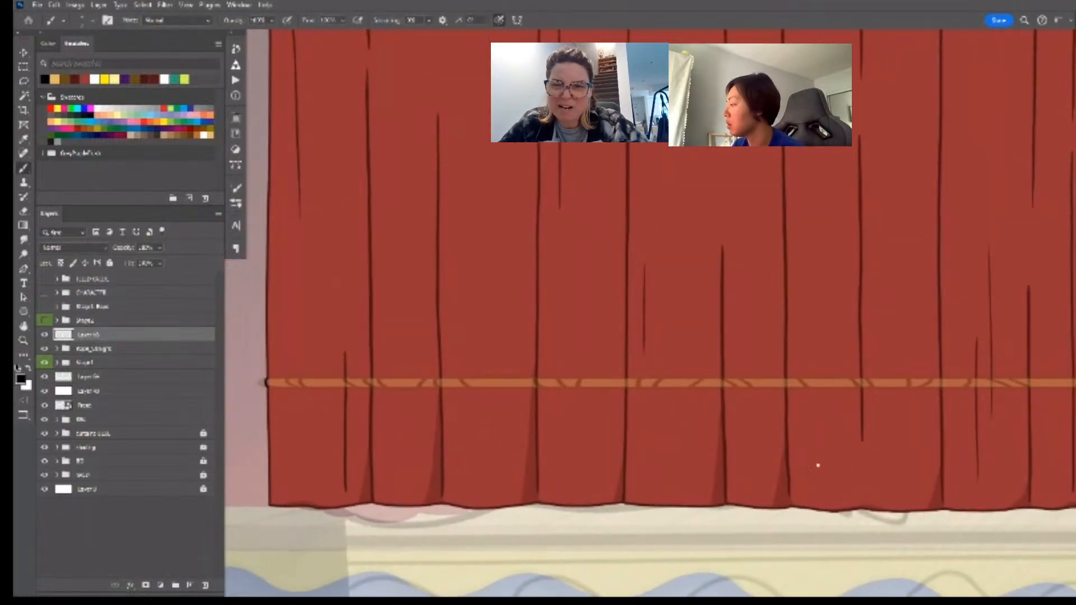
pyautogui.press('r')
pyautogui.moveTo(817, 464)
pyautogui.mouseDown()
pyautogui.moveTo(758, 491)
pyautogui.moveTo(455, 544)
pyautogui.mouseUp()
pyautogui.press('b')
pyautogui.scroll(-2, 556, 483)
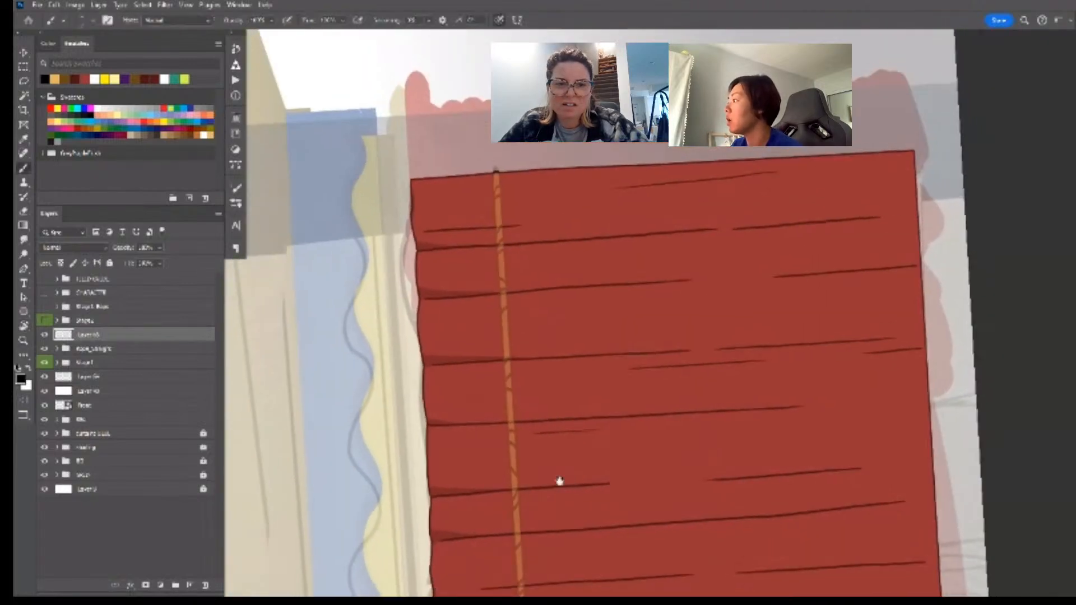
pyautogui.moveTo(569, 485)
pyautogui.mouseDown()
pyautogui.moveTo(547, 338)
pyautogui.moveTo(528, 348)
pyautogui.mouseUp()
pyautogui.press('z')
pyautogui.press('z')
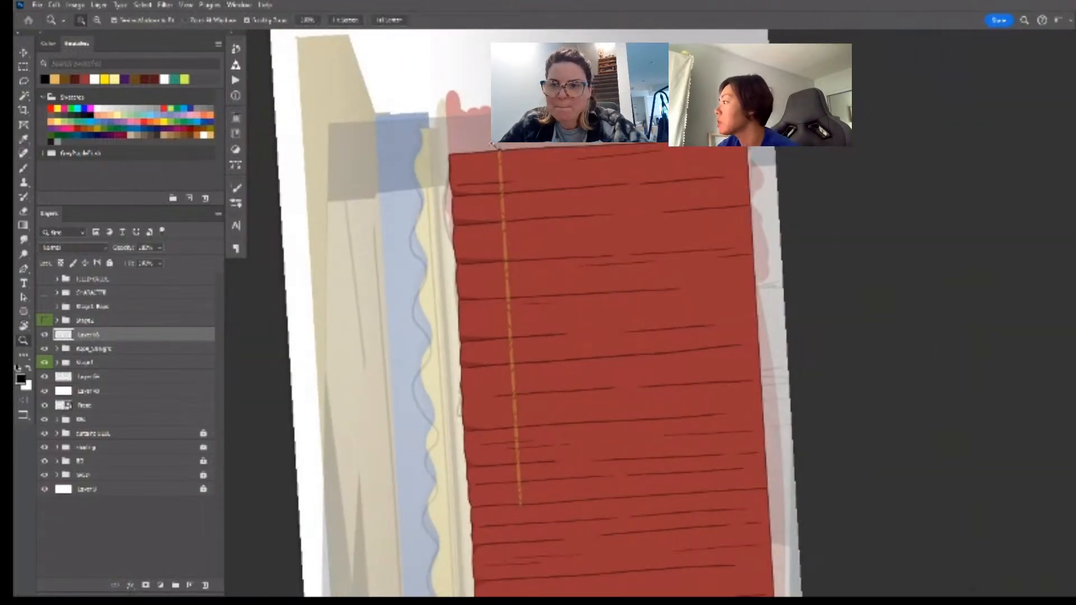
pyautogui.moveTo(496, 147); pyautogui.dragTo(523, 147)
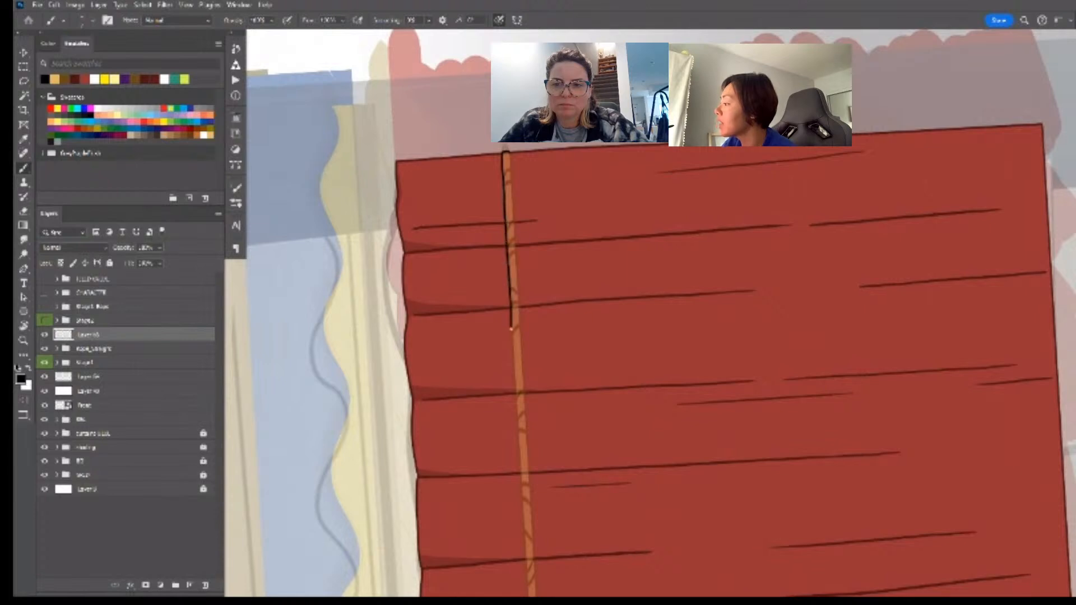
pyautogui.moveTo(515, 374)
pyautogui.mouseDown()
pyautogui.moveTo(518, 431)
pyautogui.moveTo(491, 163)
pyautogui.moveTo(471, 155)
pyautogui.mouseUp()
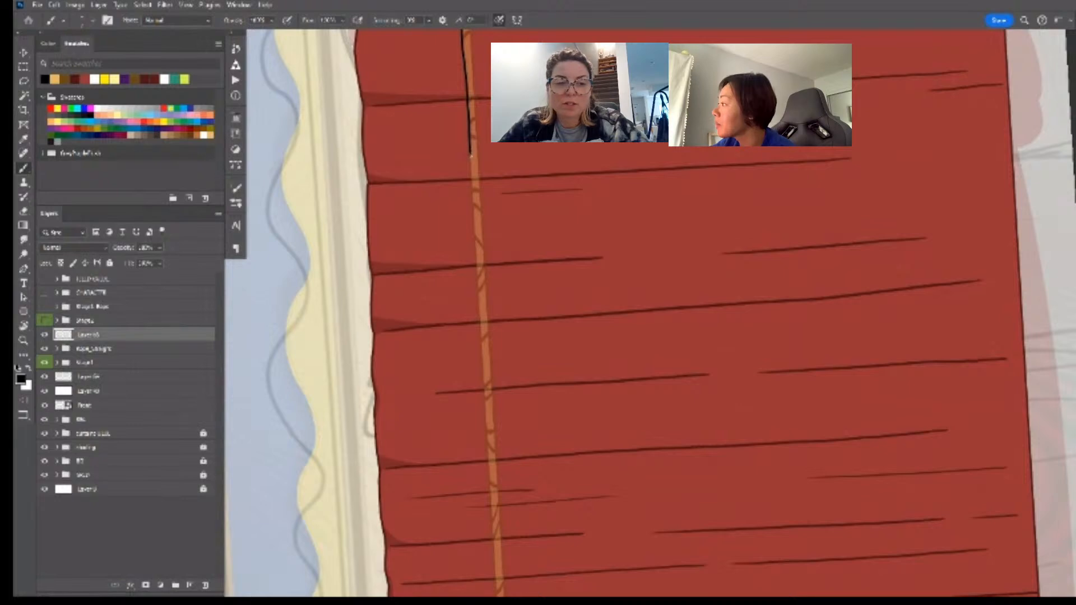
pyautogui.press('e')
pyautogui.click(471, 150)
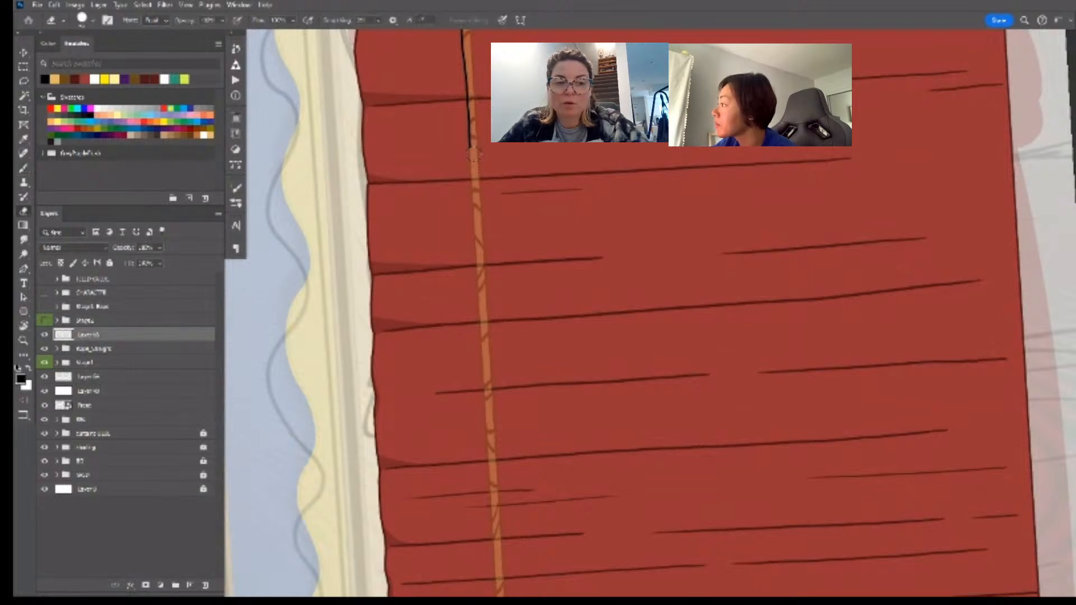
# - Try to extend the black line along the rope's lower edge with the brush, and undo the stroke
pyautogui.press('b')
pyautogui.moveTo(470, 153); pyautogui.dragTo(472, 181)
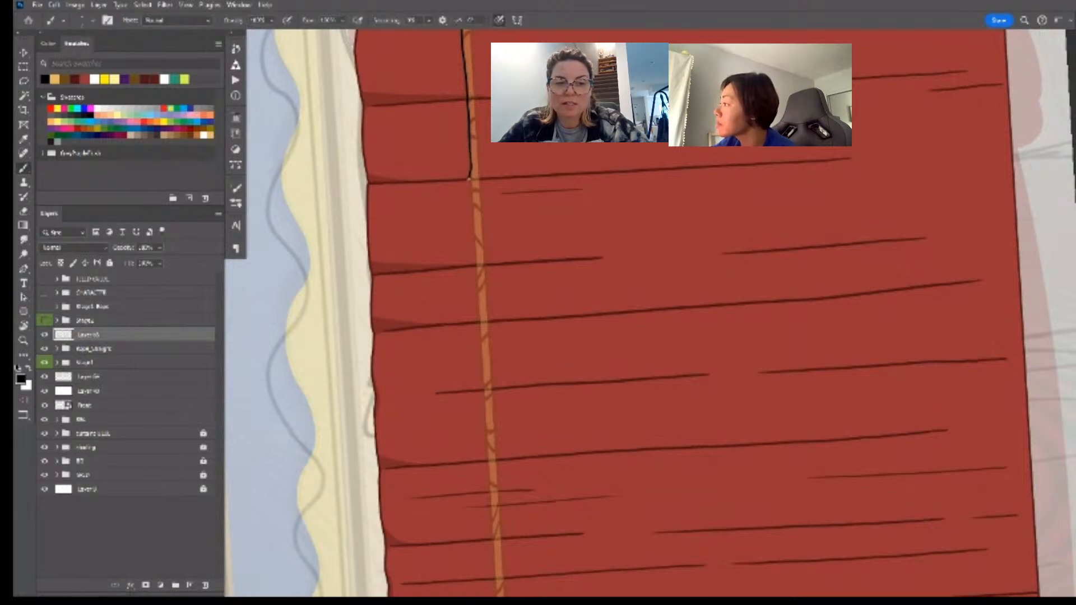
pyautogui.hotkey('ctrl', 'z')
pyautogui.moveTo(608, 385)
pyautogui.mouseDown()
pyautogui.moveTo(617, 365)
pyautogui.moveTo(601, 371)
pyautogui.mouseUp()
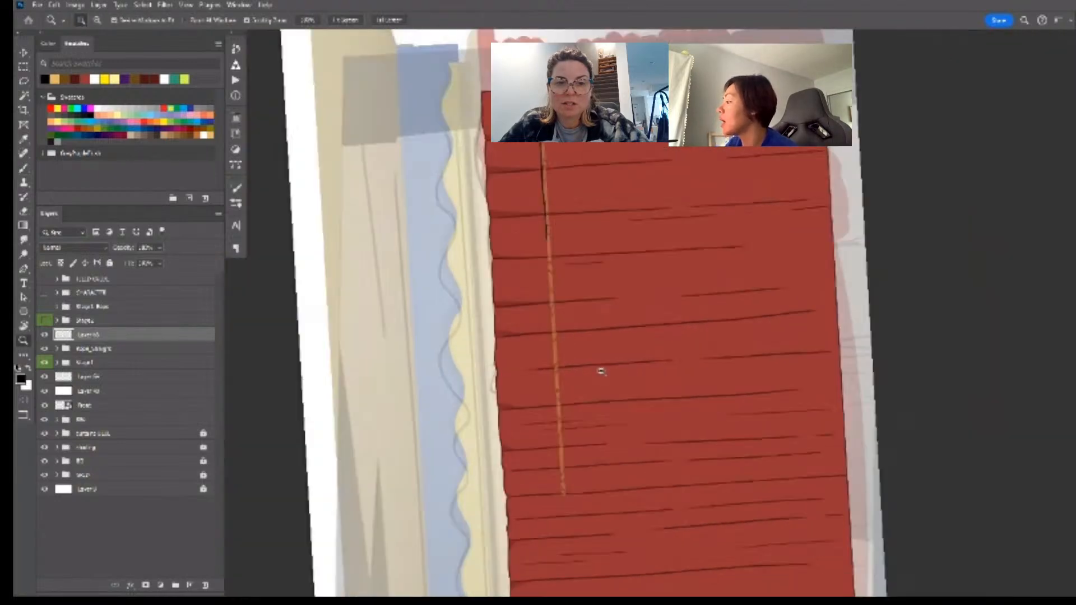
pyautogui.press('Escape')
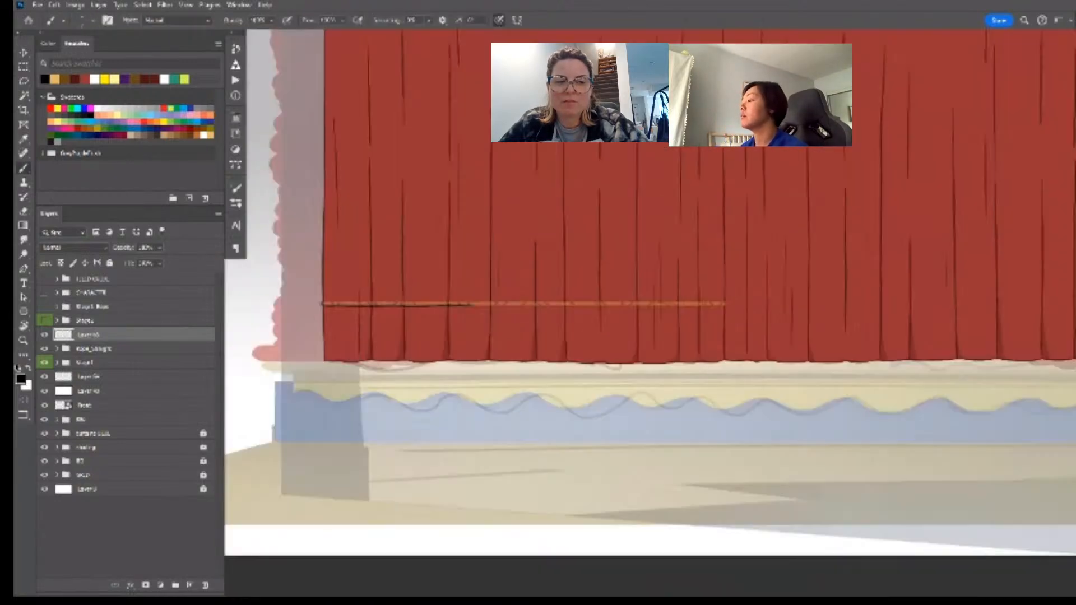
pyautogui.press('z')
pyautogui.moveTo(503, 308); pyautogui.dragTo(524, 309)
pyautogui.press('b')
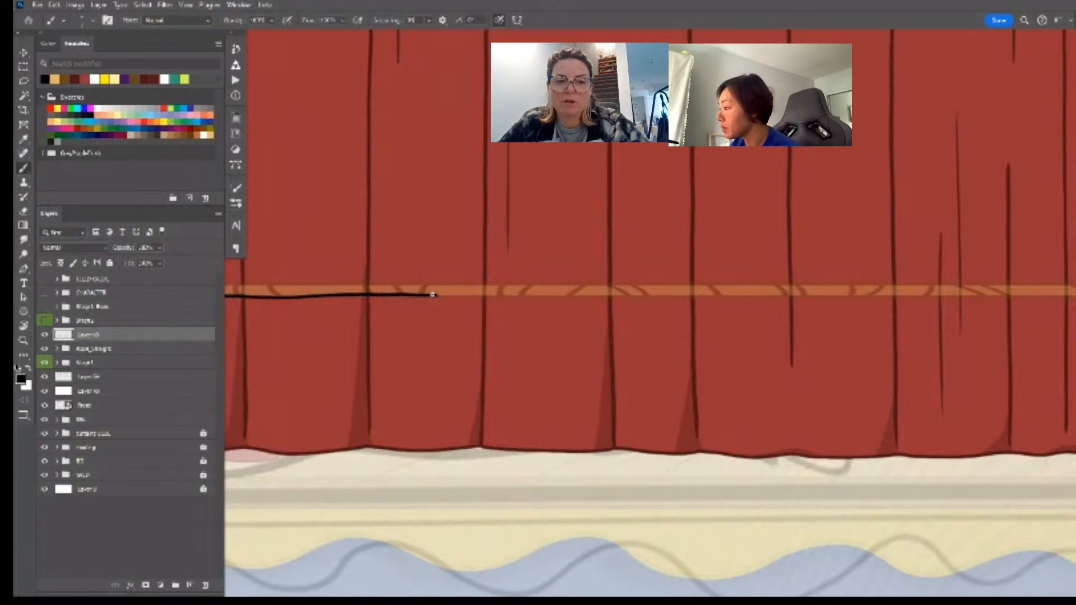
pyautogui.press('z')
pyautogui.moveTo(408, 298)
pyautogui.mouseDown()
pyautogui.moveTo(489, 288)
pyautogui.moveTo(469, 297)
pyautogui.mouseUp()
pyautogui.press('v')
pyautogui.press('b')
pyautogui.press('z')
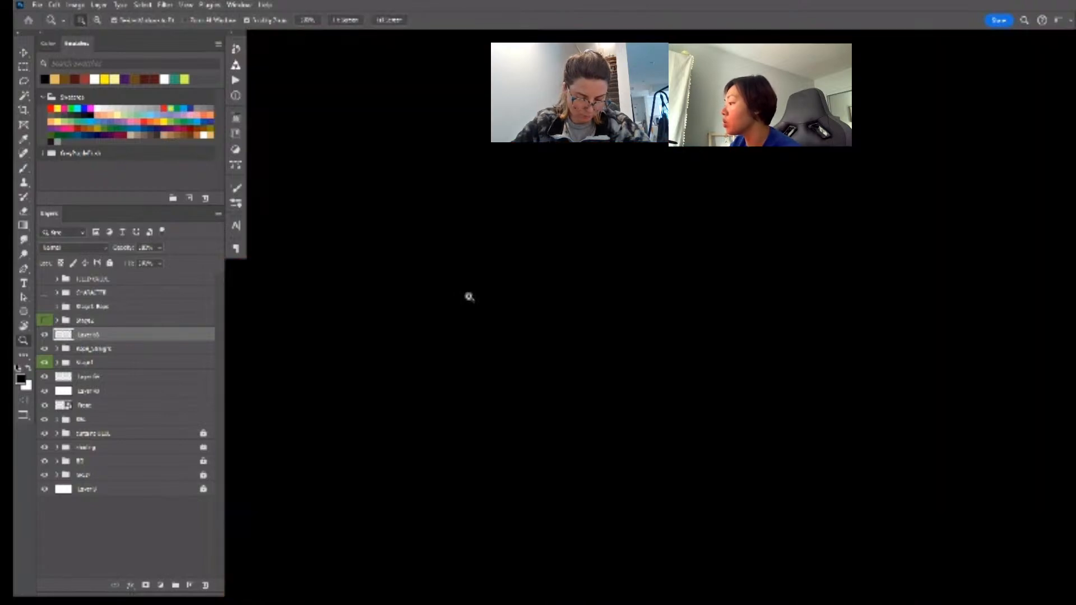
pyautogui.press('r')
pyautogui.moveTo(421, 557); pyautogui.dragTo(450, 566)
pyautogui.press('z')
pyautogui.scroll(-3, 612, 433)
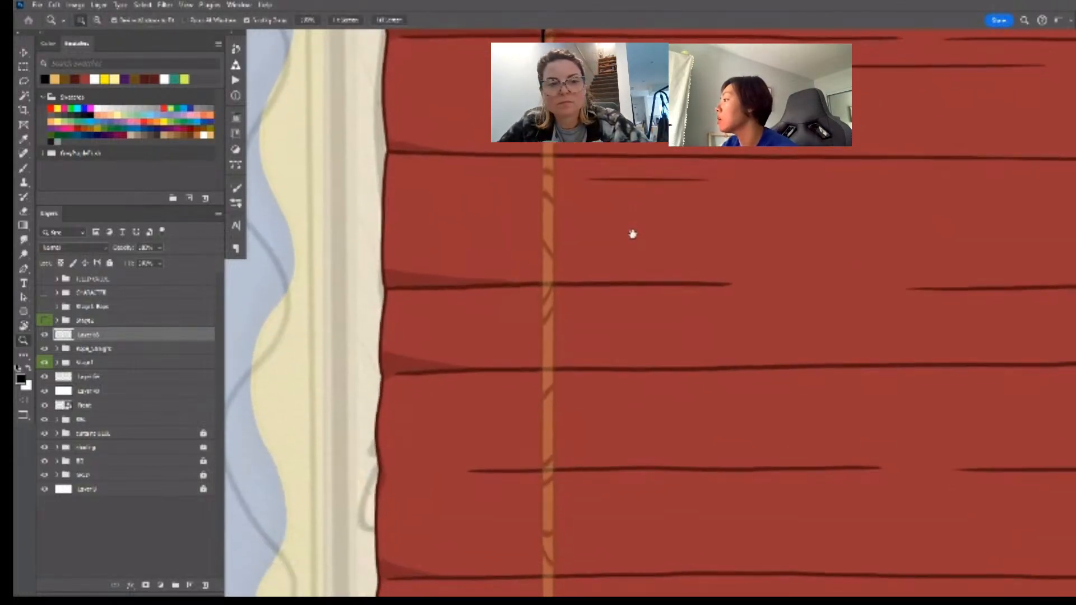
pyautogui.press('b')
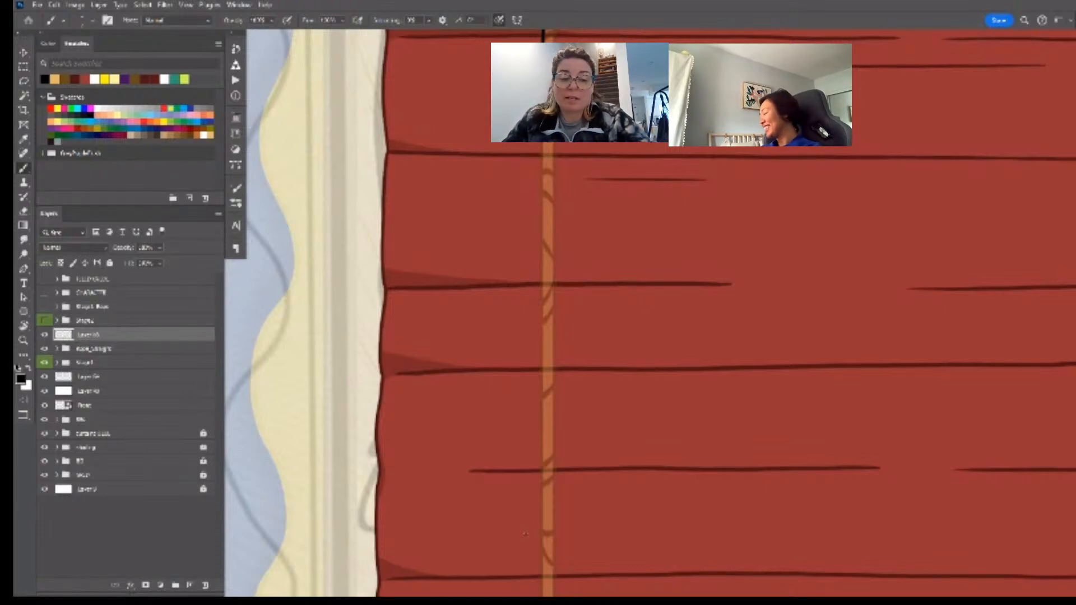
pyautogui.moveTo(618, 323); pyautogui.dragTo(585, 217)
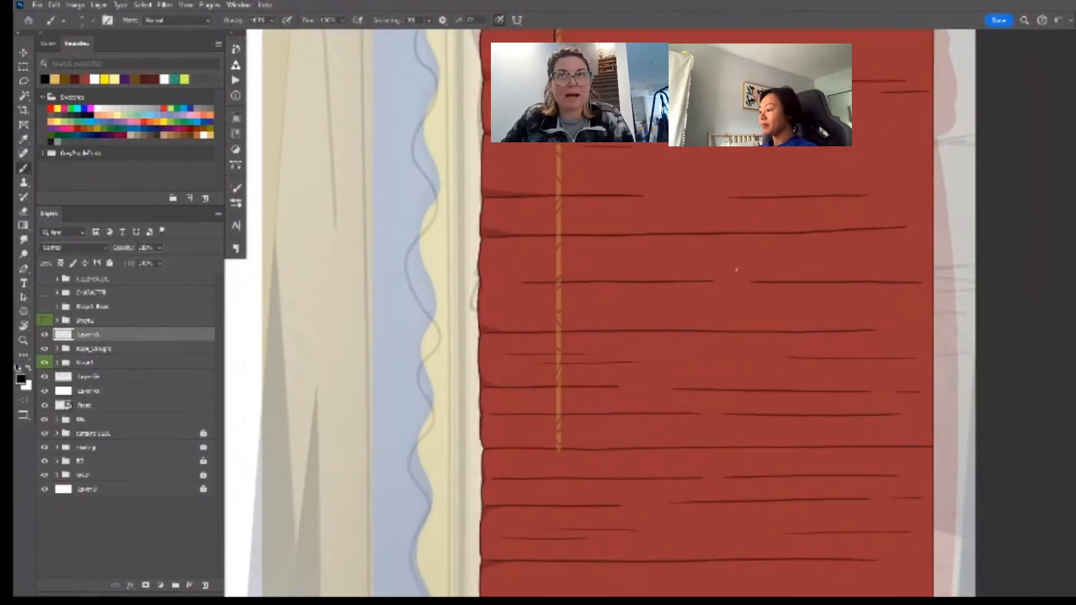
pyautogui.press('z')
pyautogui.moveTo(560, 95); pyautogui.dragTo(578, 95)
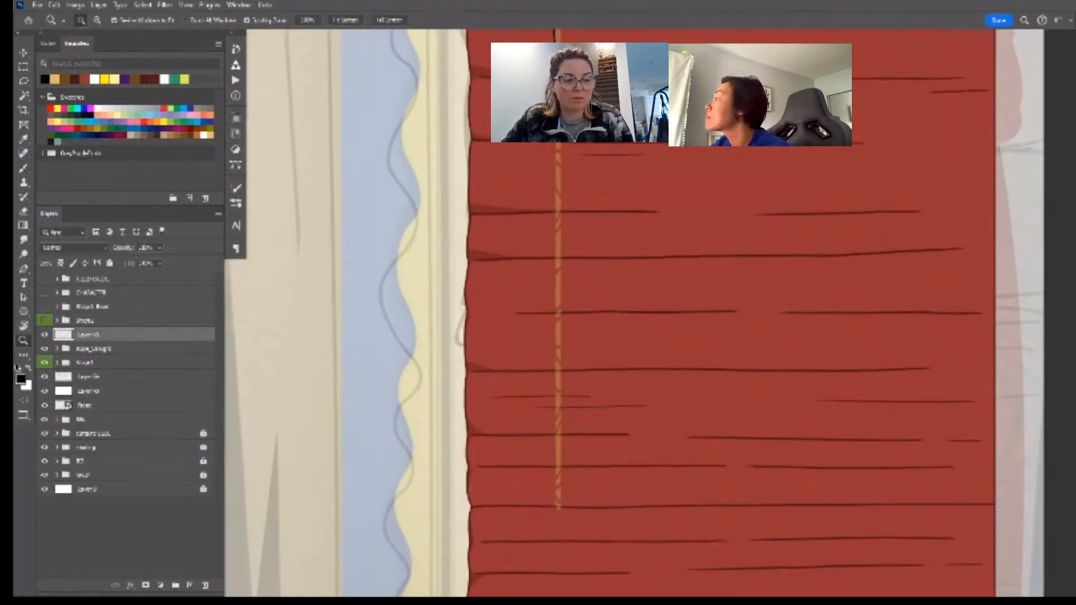
pyautogui.press('b')
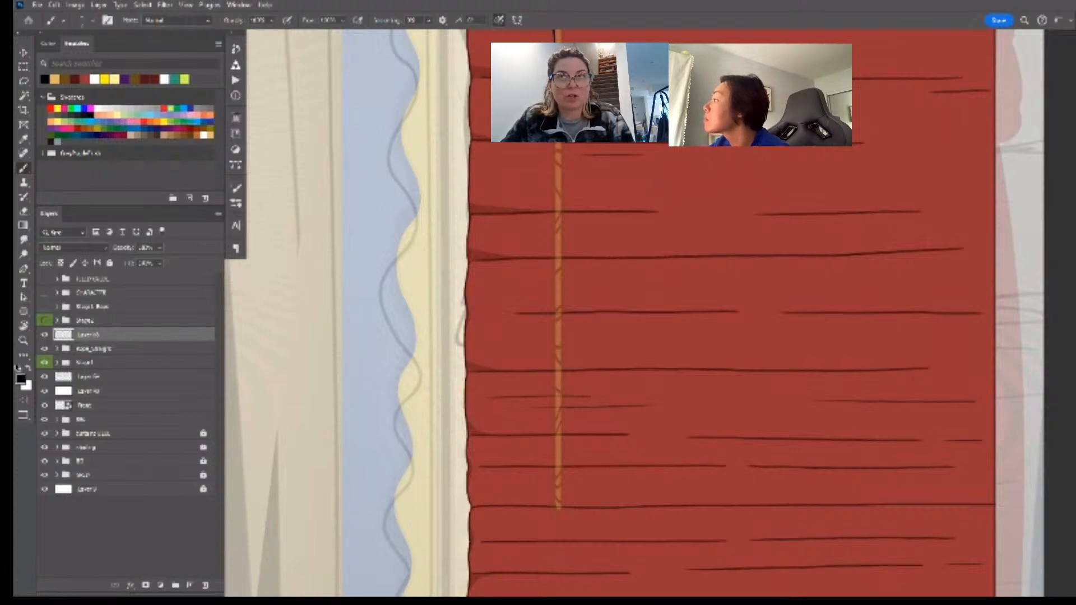
# - Trace the rest of the rope's lower edge with a Pen tool path, from the black line's end to the rope's right end
pyautogui.press('r')
pyautogui.moveTo(807, 271)
pyautogui.mouseDown()
pyautogui.moveTo(535, 51)
pyautogui.moveTo(439, 70)
pyautogui.mouseUp()
pyautogui.press('b')
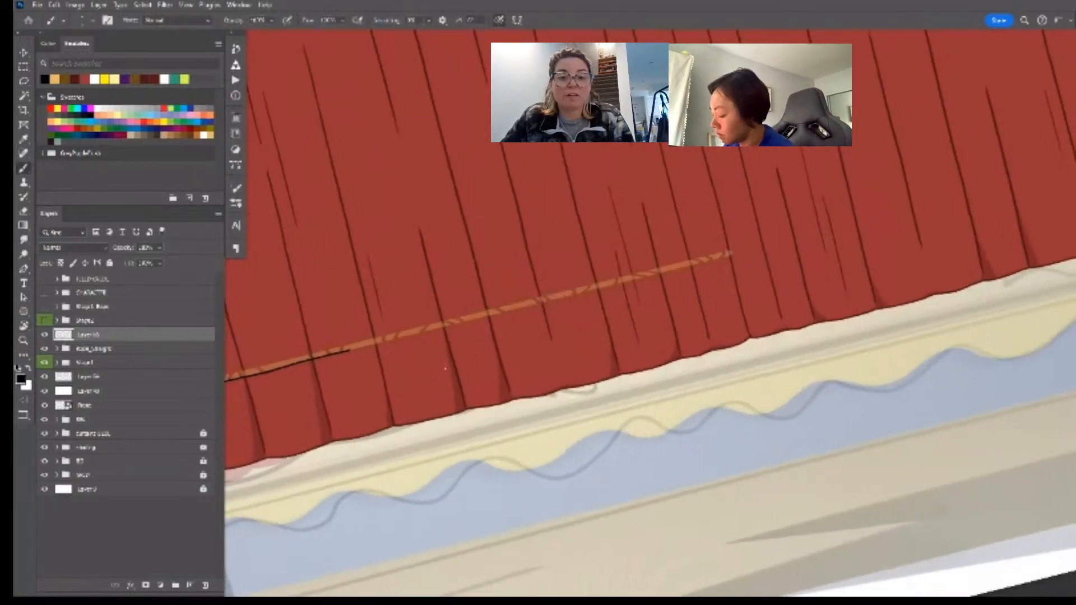
pyautogui.press('p')
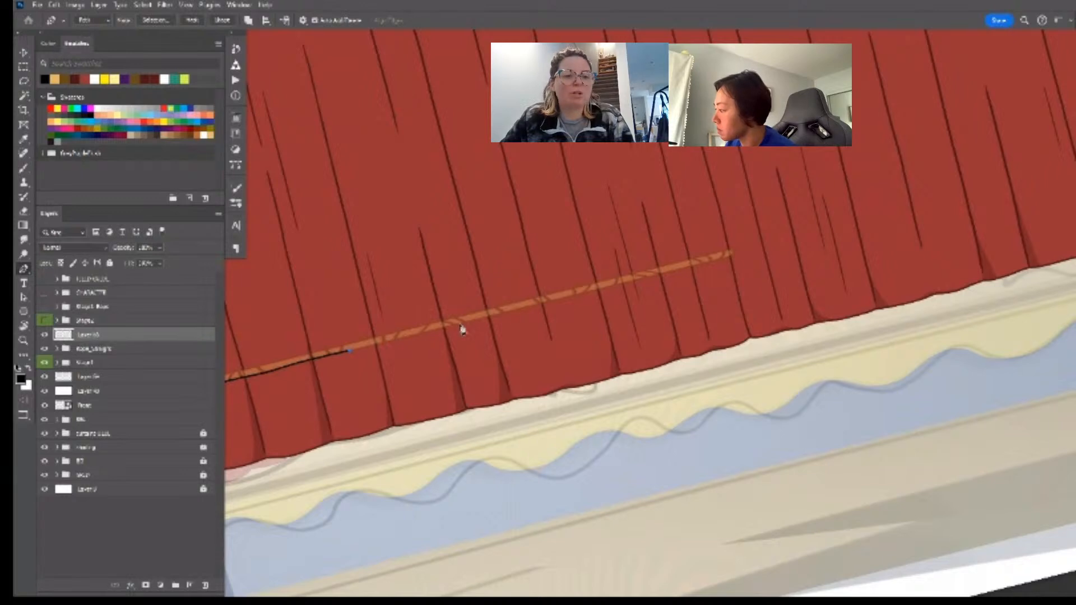
pyautogui.moveTo(460, 324); pyautogui.dragTo(475, 319)
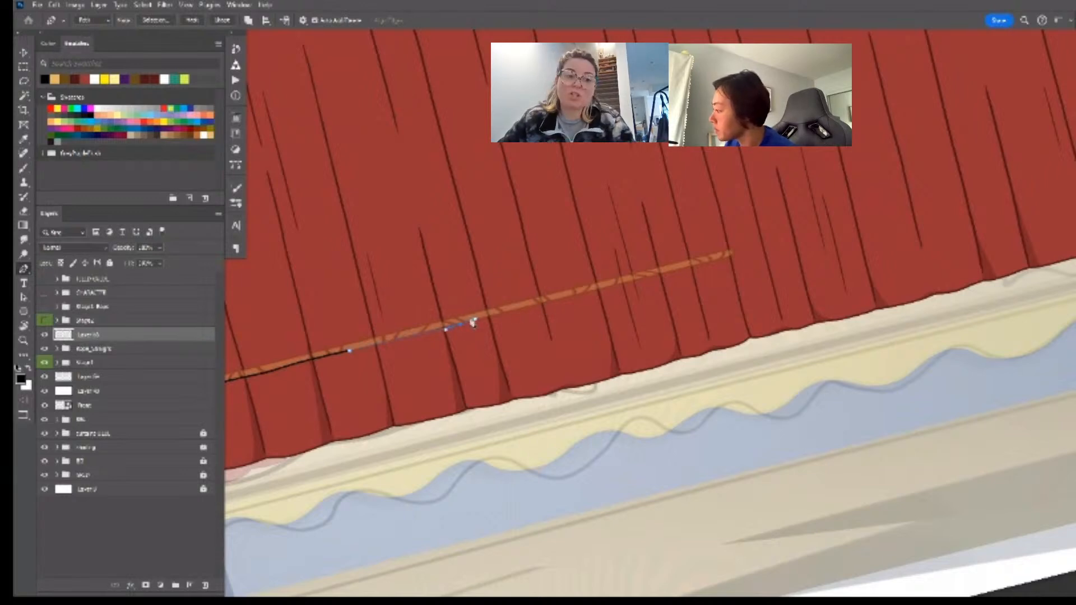
pyautogui.hotkey('ctrl', 'z')
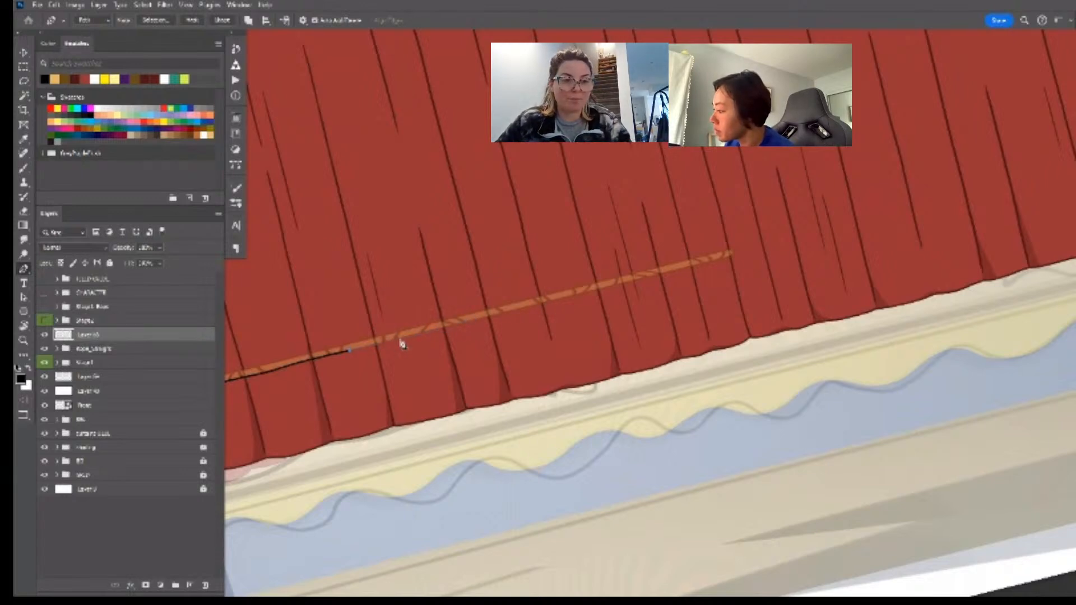
pyautogui.click(401, 338)
pyautogui.click(492, 316)
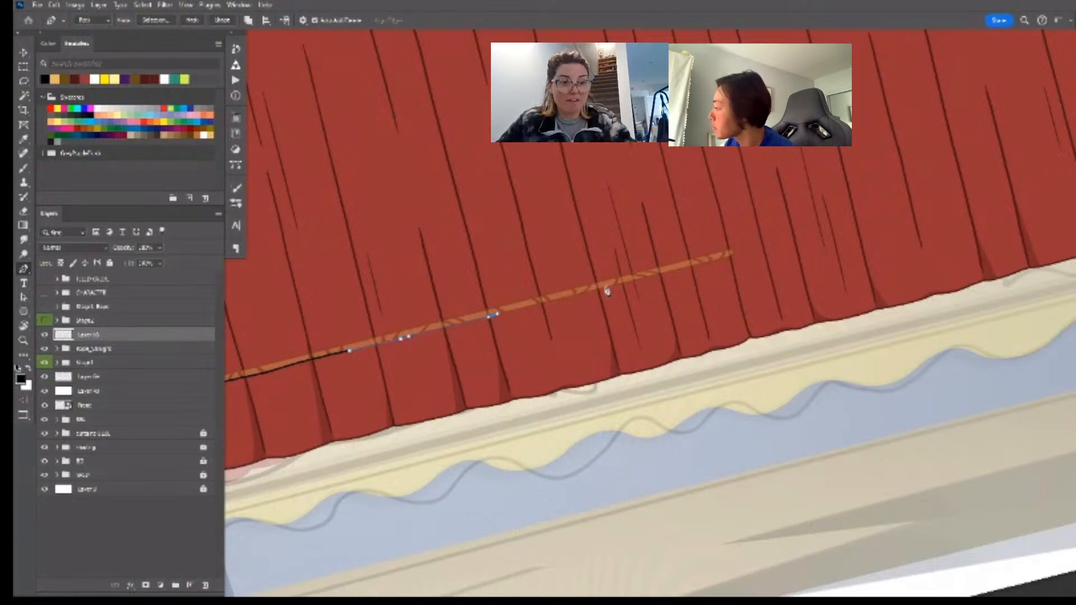
pyautogui.click(610, 286)
pyautogui.click(705, 262)
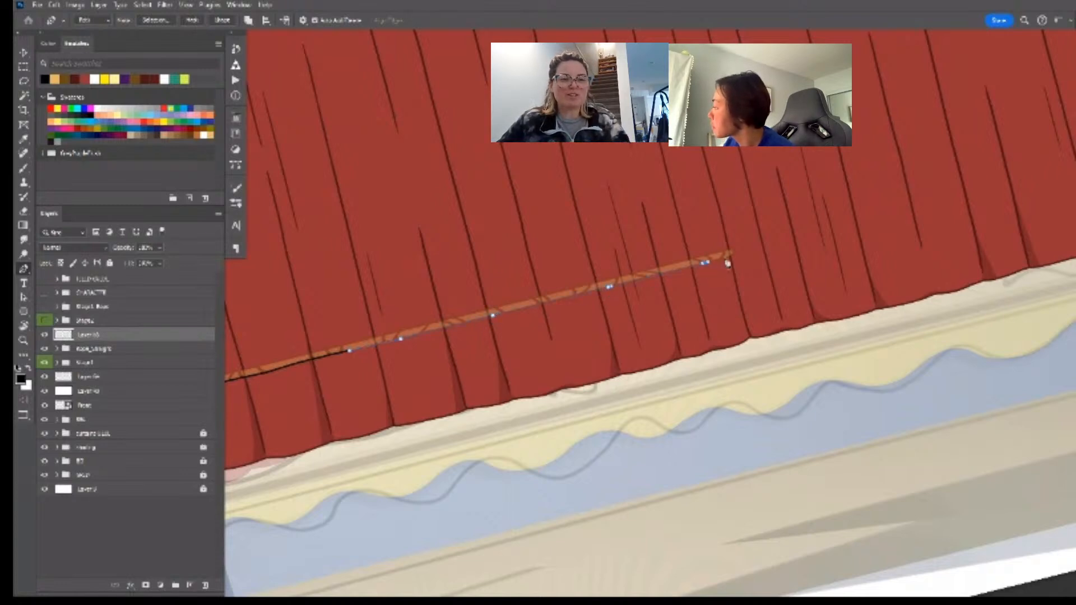
pyautogui.click(731, 255)
# - Stroke the lower-edge path with the black brush to complete the rope's bottom outline
pyautogui.press('b')
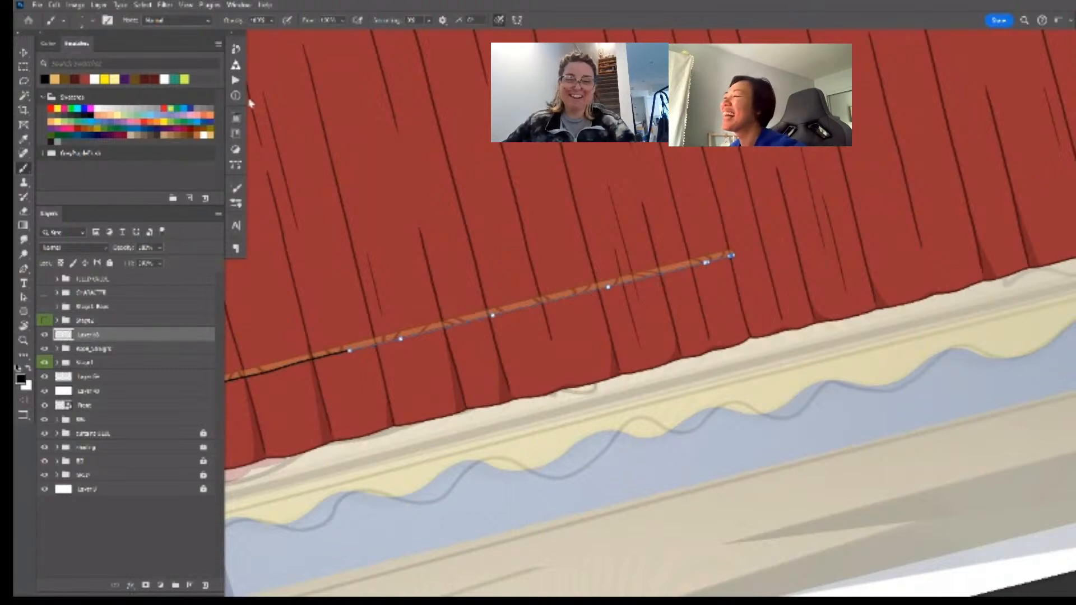
pyautogui.click(239, 164)
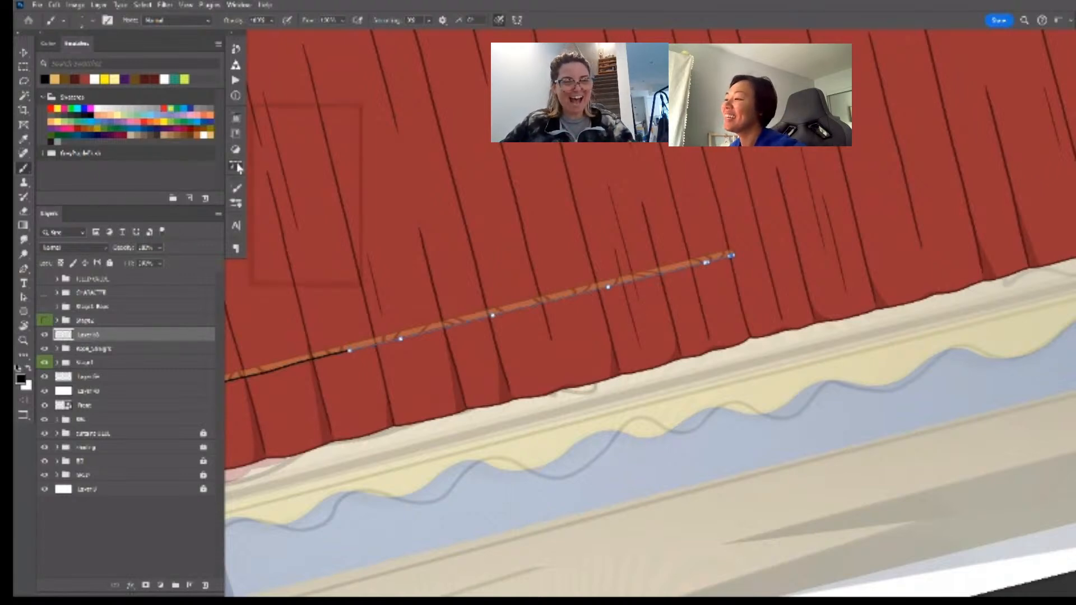
pyautogui.click(263, 163)
pyautogui.click(271, 279)
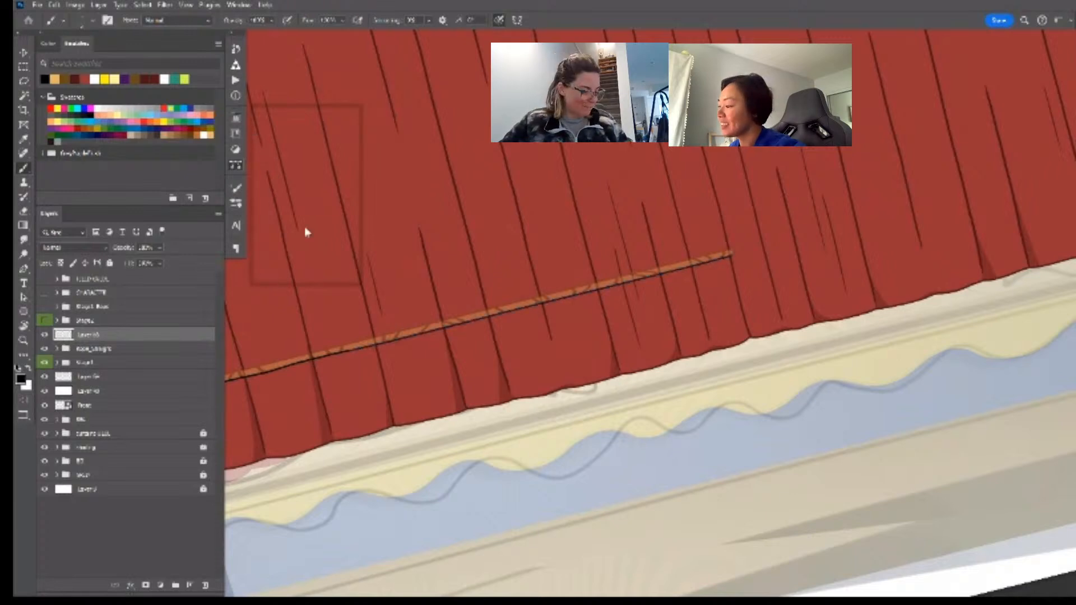
pyautogui.press('Escape')
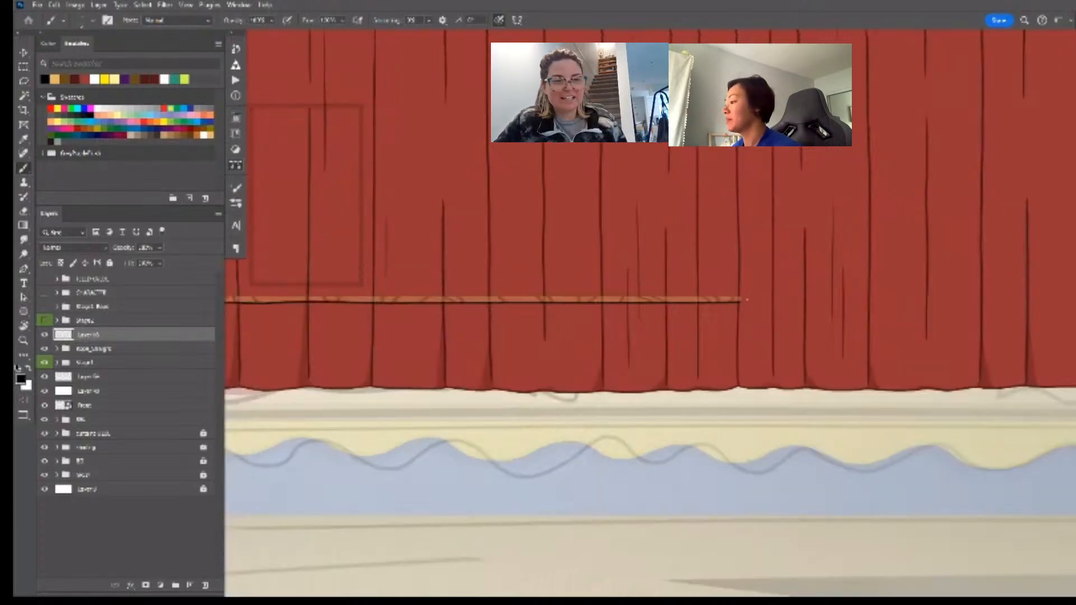
# - Lasso a narrow strip along the rope's black lower outline, and deselect it
pyautogui.press('z')
pyautogui.moveTo(750, 307); pyautogui.dragTo(734, 307)
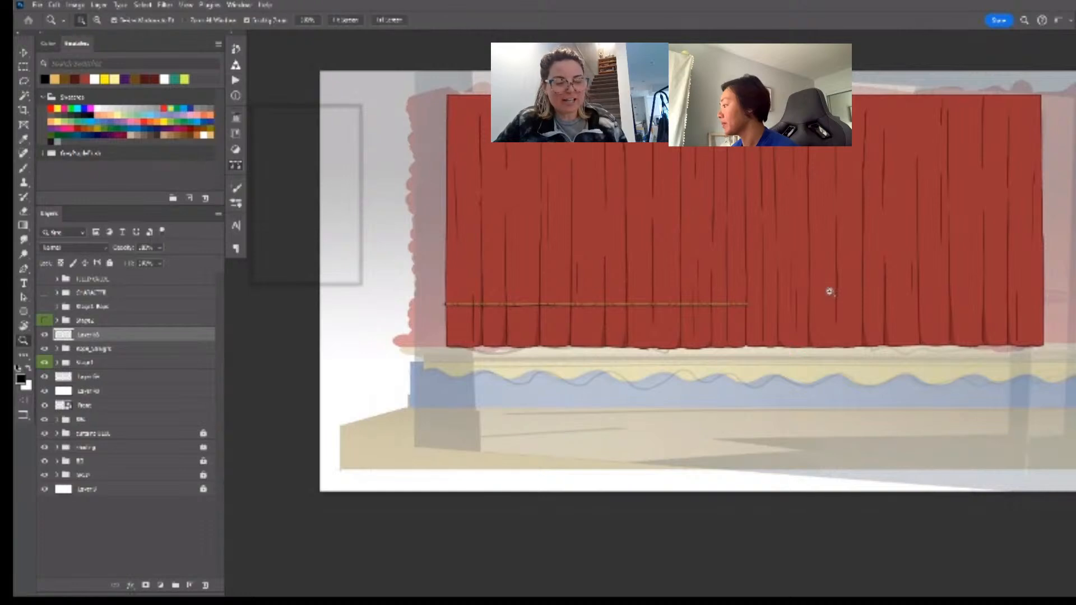
pyautogui.press('r')
pyautogui.press('z')
pyautogui.moveTo(701, 287); pyautogui.dragTo(720, 301)
pyautogui.moveTo(415, 331); pyautogui.dragTo(454, 328)
pyautogui.press('l')
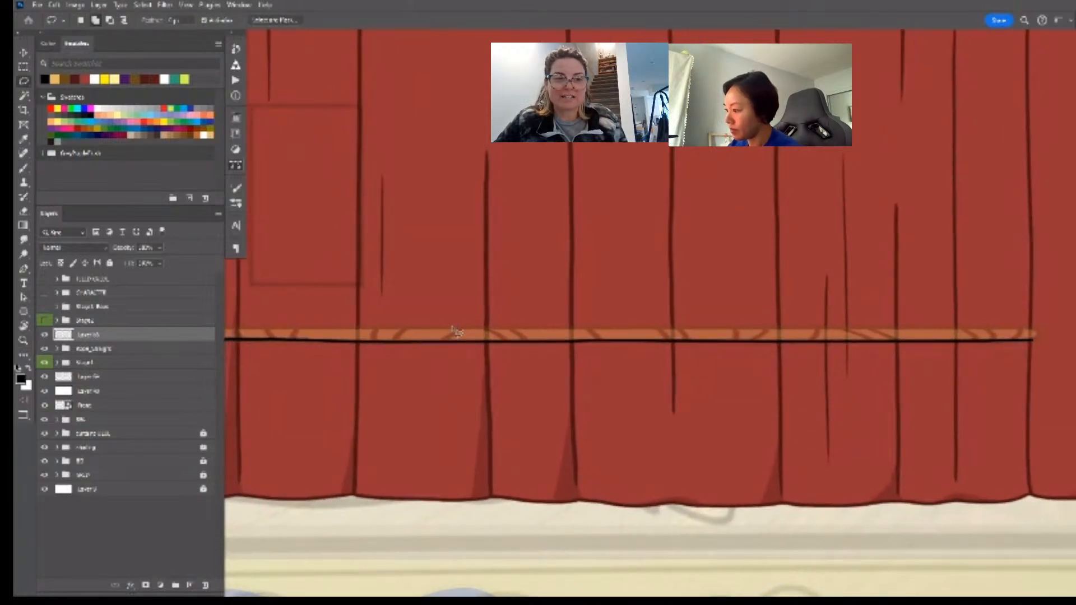
pyautogui.moveTo(317, 337)
pyautogui.mouseDown()
pyautogui.moveTo(400, 411)
pyautogui.moveTo(854, 442)
pyautogui.moveTo(1045, 364)
pyautogui.moveTo(1067, 314)
pyautogui.moveTo(1029, 341)
pyautogui.mouseUp()
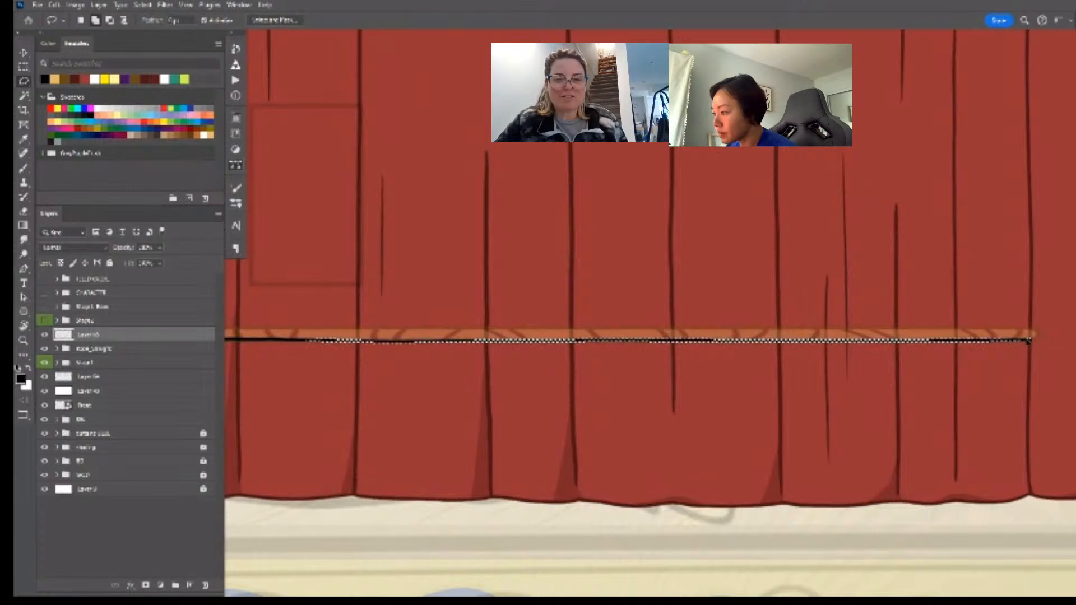
pyautogui.hotkey('ctrl', 'd')
# - Trace the rope's upper edge with a Pen tool path from its left end to its right end
pyautogui.press('z')
pyautogui.keyDown('alt'); pyautogui.click(976, 402); pyautogui.keyUp('alt')
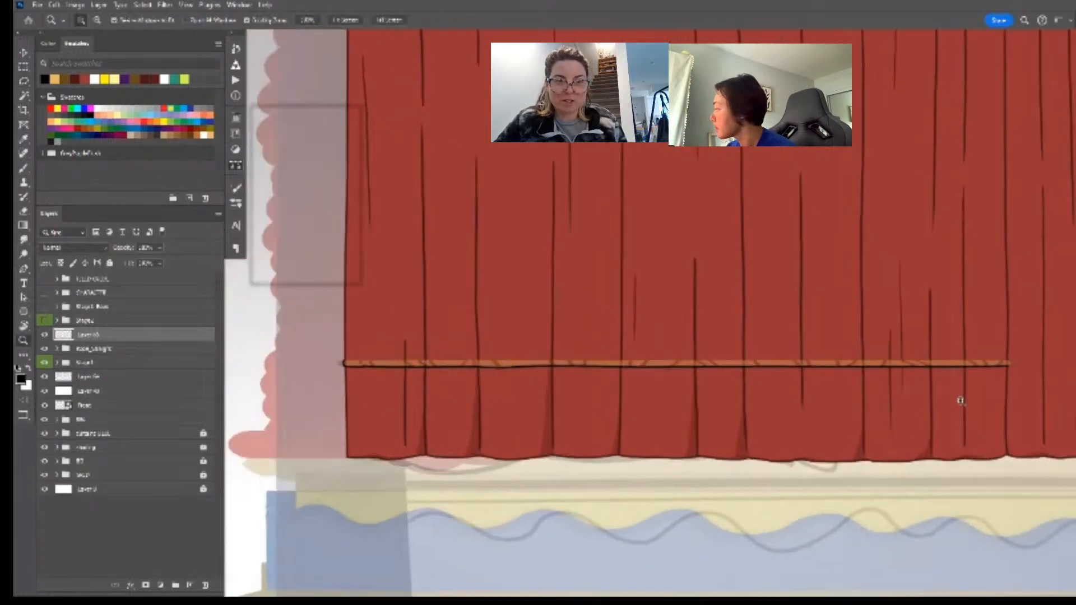
pyautogui.press('p')
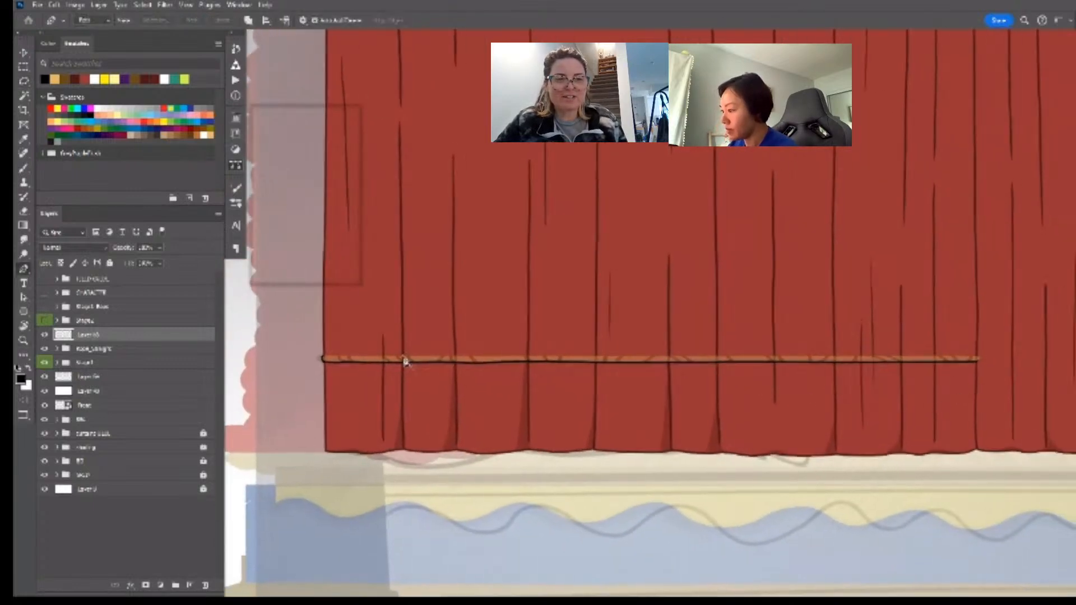
pyautogui.click(323, 358)
pyautogui.click(481, 360)
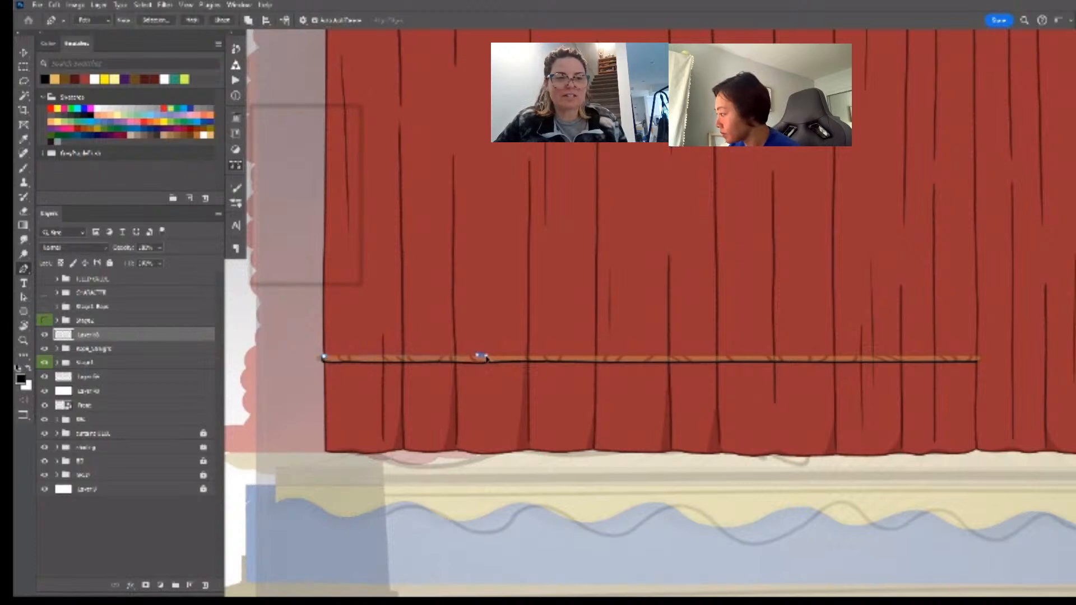
pyautogui.click(594, 356)
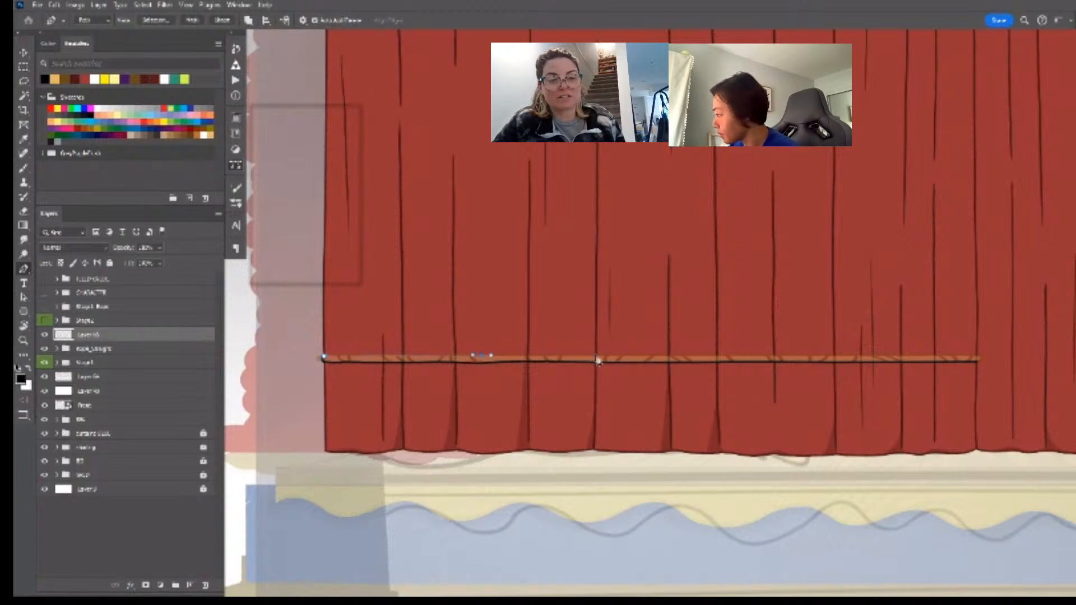
pyautogui.click(727, 356)
pyautogui.click(867, 356)
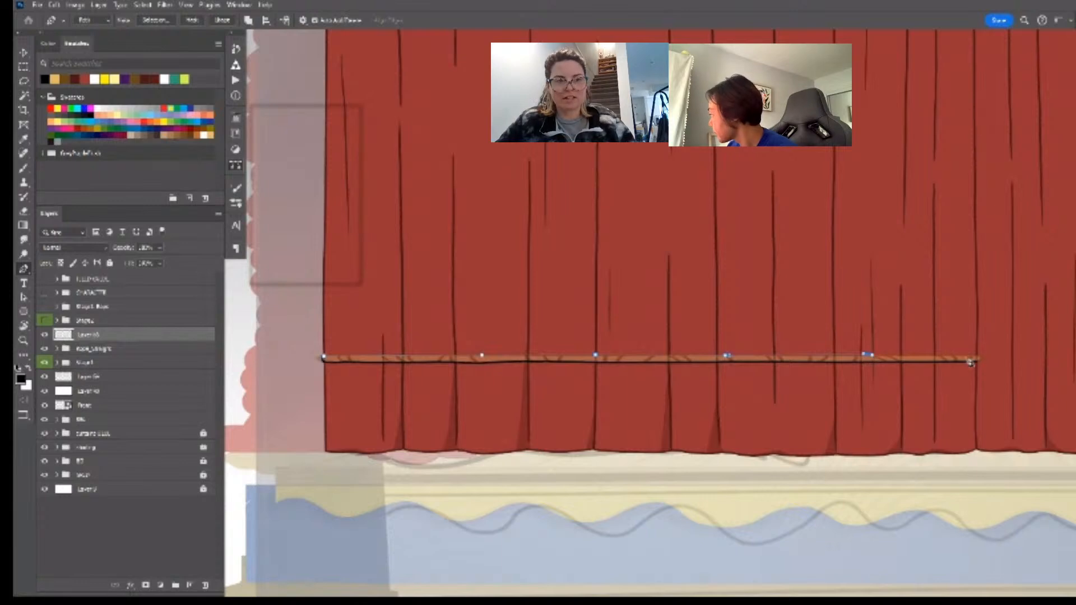
pyautogui.moveTo(971, 356); pyautogui.dragTo(1047, 355)
# - Stroke the upper-edge path with the black brush and close the rope's right end with a rounded cap
pyautogui.hotkey('ctrl', 'space')
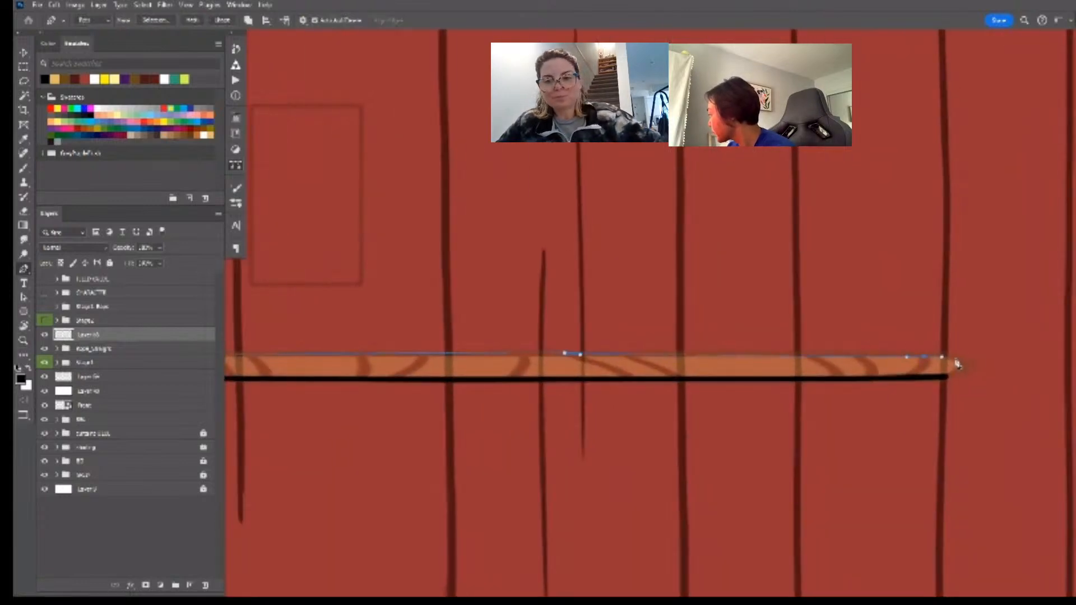
pyautogui.press('b')
pyautogui.press('Return')
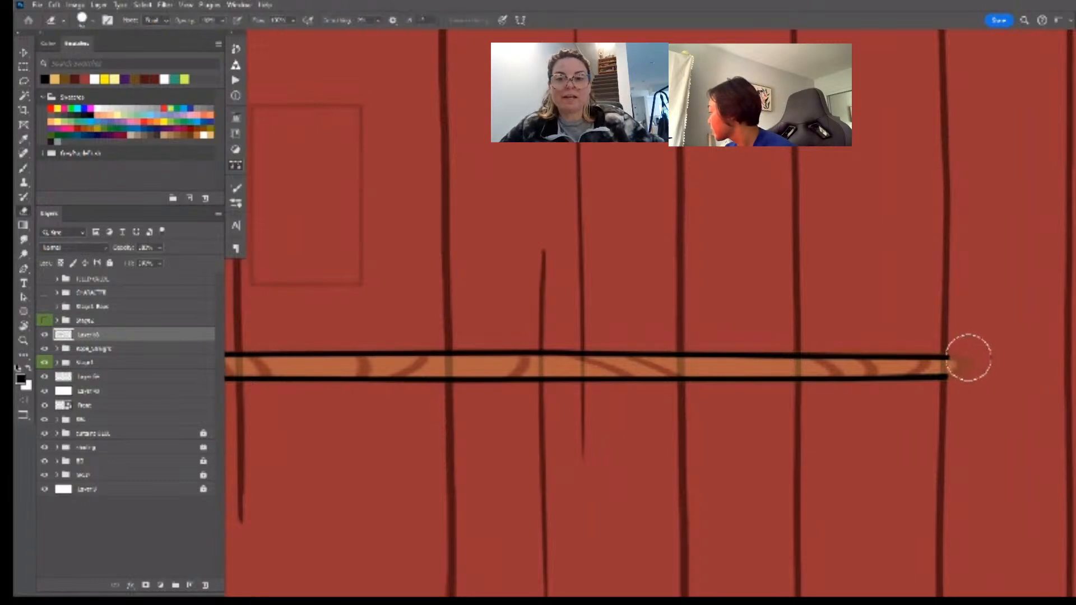
pyautogui.moveTo(951, 356); pyautogui.dragTo(947, 377)
pyautogui.hotkey('ctrl', 'z')
pyautogui.scroll(-2, 953, 423)
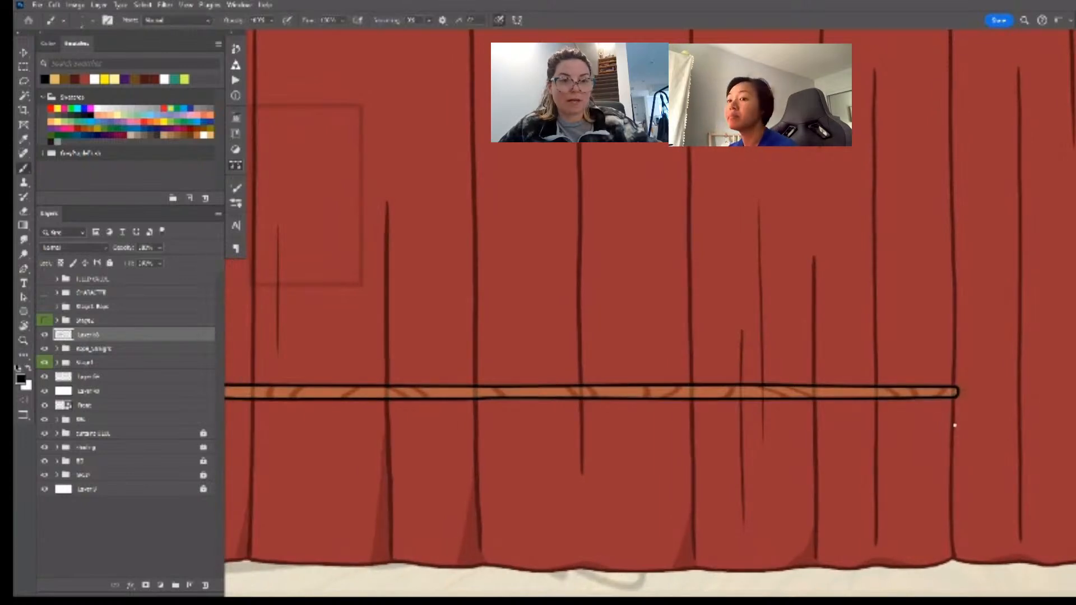
# - Add a new layer above the rope outline and brush short slanted black twist lines across the rope's left end
pyautogui.press('z')
pyautogui.moveTo(952, 426); pyautogui.dragTo(922, 428)
pyautogui.press('z')
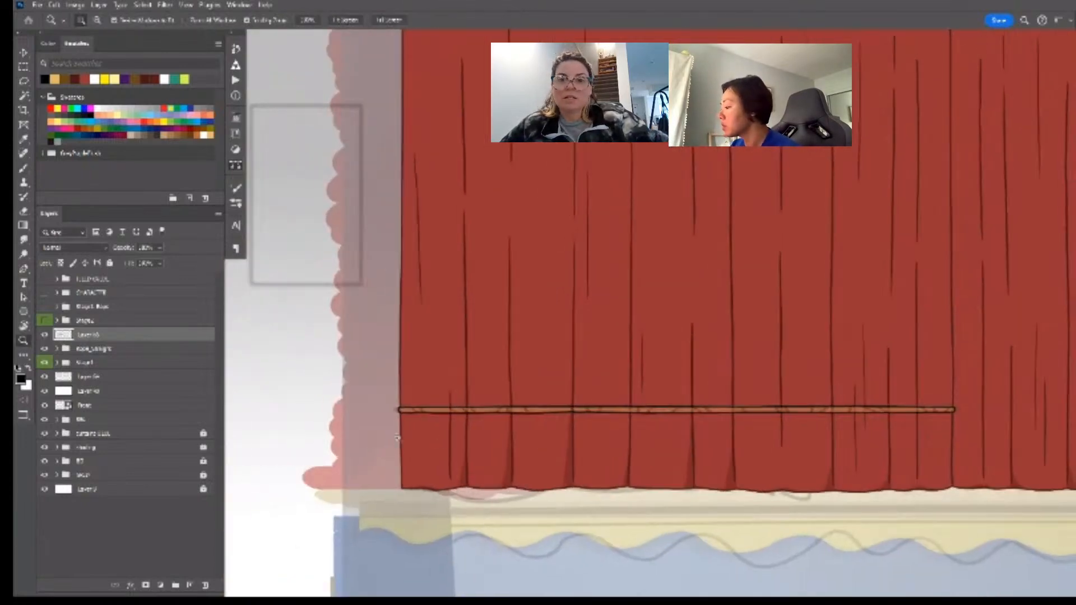
pyautogui.moveTo(399, 432); pyautogui.dragTo(424, 430)
pyautogui.press('space')
pyautogui.moveTo(556, 424); pyautogui.dragTo(404, 449)
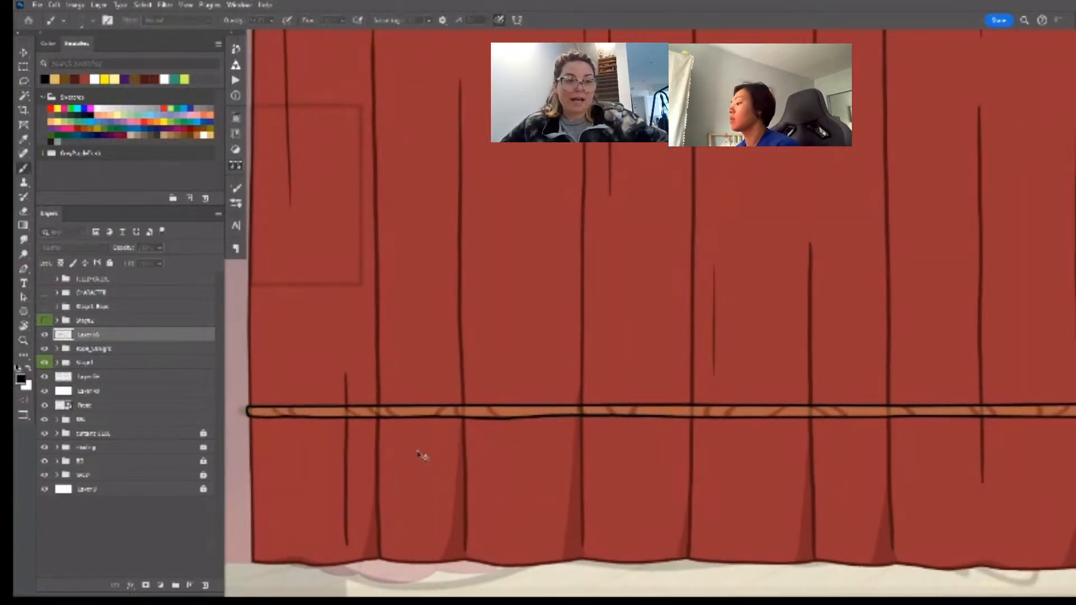
pyautogui.hotkey('ctrl', 'shift', 'alt', 'n')
pyautogui.press('z')
pyautogui.moveTo(248, 407)
pyautogui.mouseDown()
pyautogui.moveTo(271, 392)
pyautogui.moveTo(306, 429)
pyautogui.moveTo(402, 428)
pyautogui.mouseUp()
pyautogui.moveTo(427, 408); pyautogui.dragTo(446, 428)
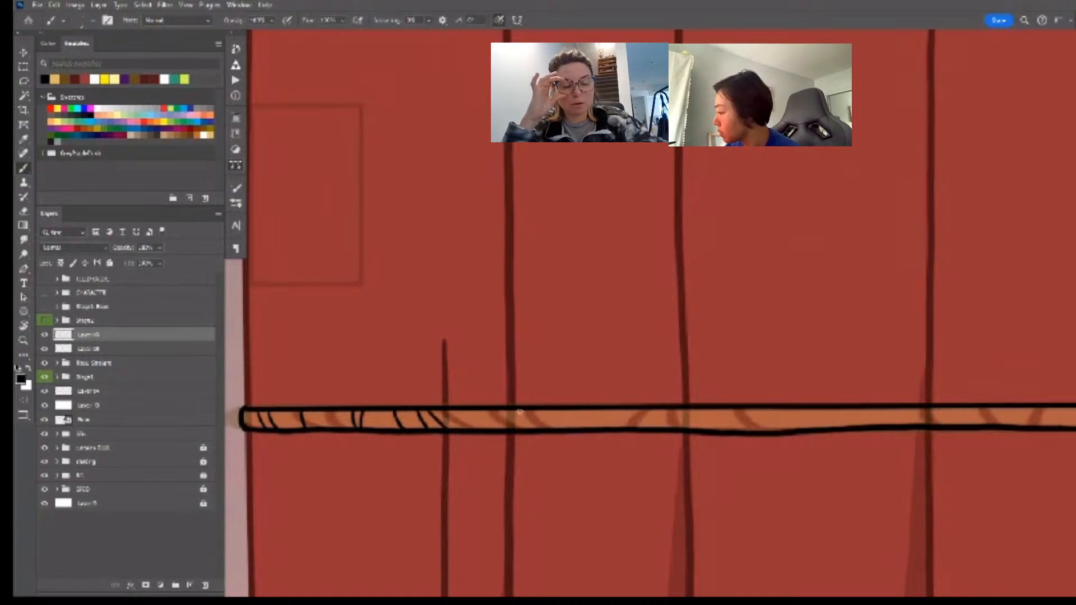
pyautogui.moveTo(528, 406)
pyautogui.mouseDown()
pyautogui.moveTo(532, 427)
pyautogui.moveTo(497, 429)
pyautogui.moveTo(525, 432)
pyautogui.mouseUp()
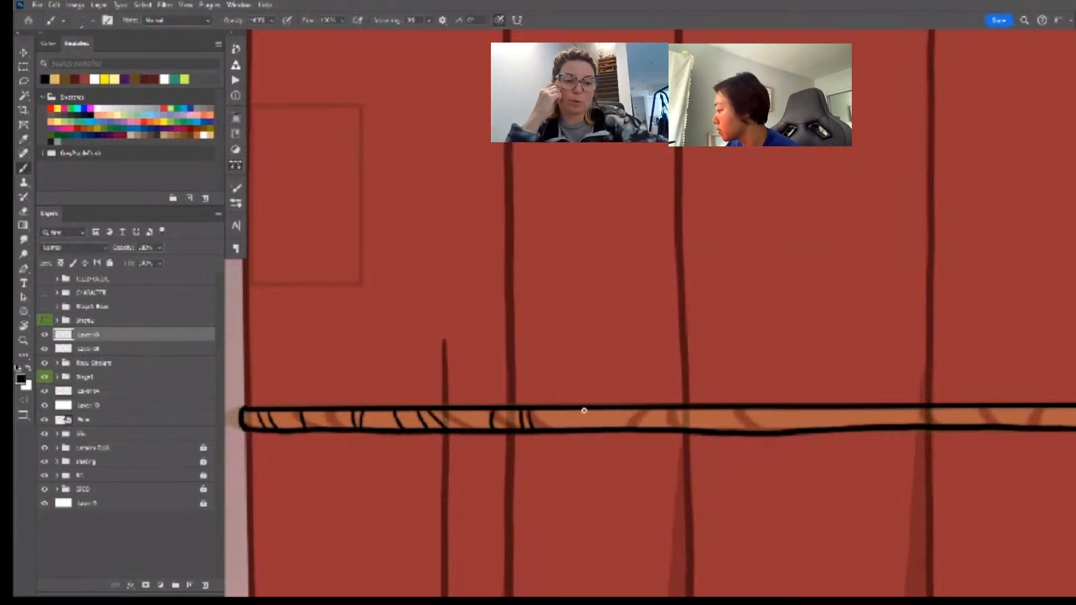
# - Continue the slanted black twist lines along the left half of the rope
pyautogui.moveTo(584, 409)
pyautogui.mouseDown()
pyautogui.moveTo(596, 429)
pyautogui.moveTo(625, 428)
pyautogui.mouseUp()
pyautogui.moveTo(628, 409)
pyautogui.mouseDown()
pyautogui.moveTo(636, 427)
pyautogui.moveTo(671, 427)
pyautogui.mouseUp()
pyautogui.moveTo(760, 437); pyautogui.dragTo(551, 446)
pyautogui.moveTo(609, 418)
pyautogui.mouseDown()
pyautogui.moveTo(614, 436)
pyautogui.moveTo(604, 437)
pyautogui.moveTo(696, 433)
pyautogui.mouseUp()
pyautogui.moveTo(777, 416)
pyautogui.mouseDown()
pyautogui.moveTo(692, 395)
pyautogui.moveTo(690, 413)
pyautogui.moveTo(745, 414)
pyautogui.moveTo(658, 439)
pyautogui.mouseUp()
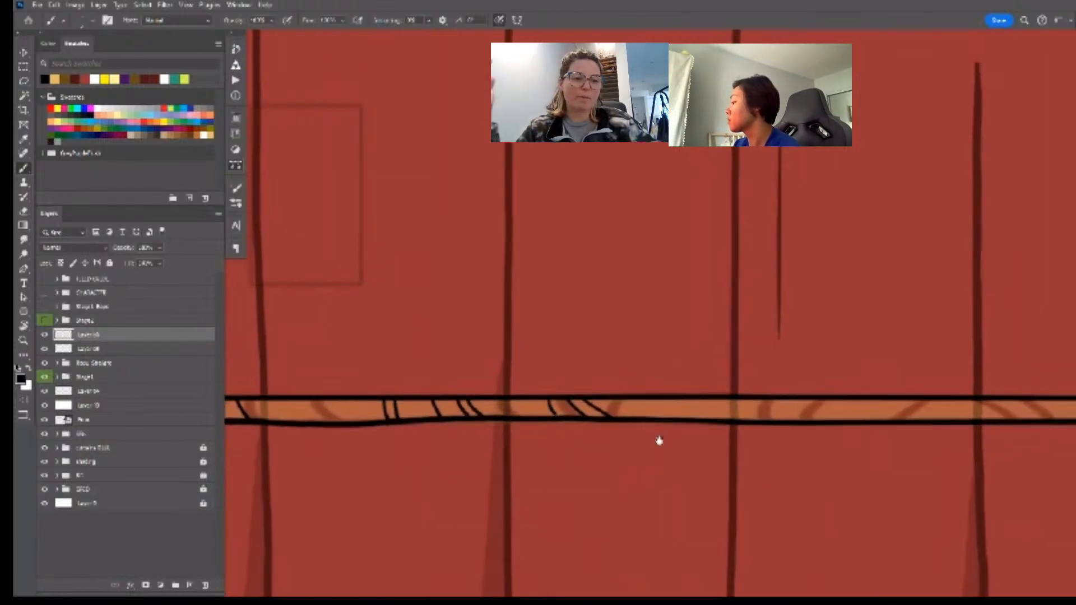
pyautogui.moveTo(731, 431); pyautogui.dragTo(593, 430)
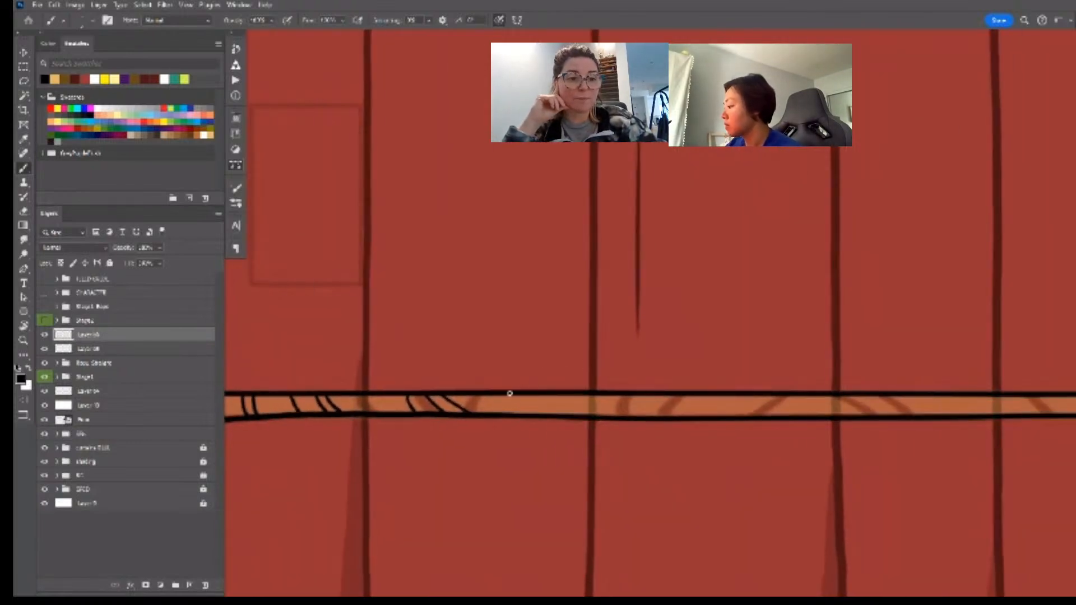
# - Brush further groups of slanted twist lines across the middle stretch of the rope
pyautogui.moveTo(506, 394)
pyautogui.mouseDown()
pyautogui.moveTo(522, 411)
pyautogui.moveTo(568, 415)
pyautogui.mouseUp()
pyautogui.moveTo(563, 396)
pyautogui.mouseDown()
pyautogui.moveTo(580, 415)
pyautogui.moveTo(607, 393)
pyautogui.moveTo(613, 414)
pyautogui.mouseUp()
pyautogui.moveTo(742, 427); pyautogui.dragTo(544, 438)
pyautogui.moveTo(482, 402)
pyautogui.mouseDown()
pyautogui.moveTo(491, 426)
pyautogui.moveTo(494, 410)
pyautogui.moveTo(527, 426)
pyautogui.mouseUp()
pyautogui.press('e')
pyautogui.press('b')
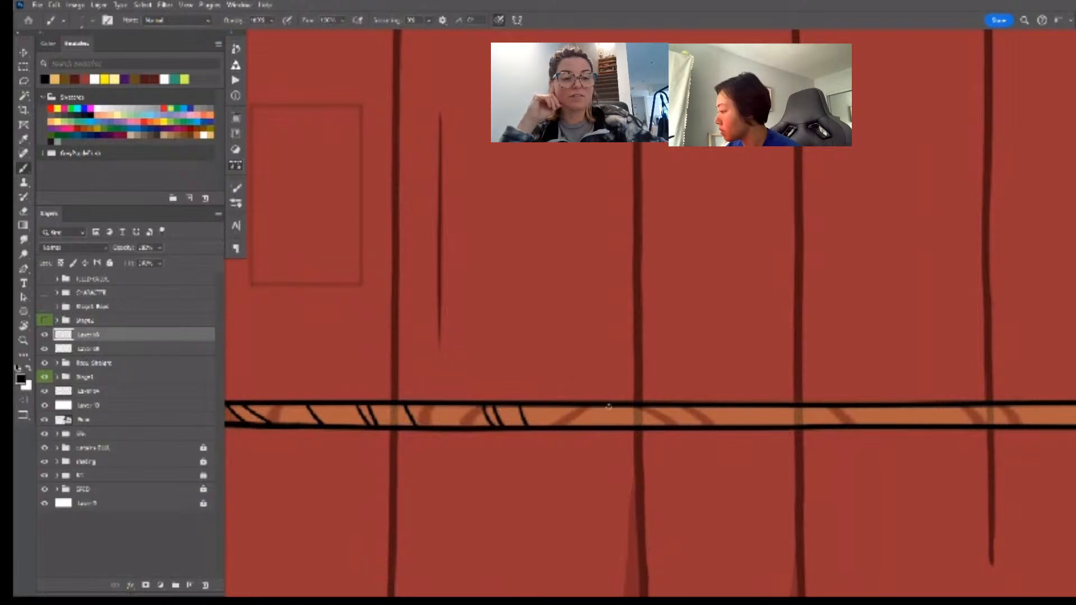
# - Extend the twist lines past the rope's middle, in small irregular groups between the upper and lower outlines
pyautogui.moveTo(606, 404); pyautogui.dragTo(616, 426)
pyautogui.moveTo(612, 404); pyautogui.dragTo(623, 426)
pyautogui.moveTo(643, 404)
pyautogui.mouseDown()
pyautogui.moveTo(650, 427)
pyautogui.moveTo(677, 426)
pyautogui.mouseUp()
pyautogui.moveTo(744, 431)
pyautogui.mouseDown()
pyautogui.moveTo(715, 439)
pyautogui.moveTo(565, 422)
pyautogui.moveTo(648, 414)
pyautogui.mouseUp()
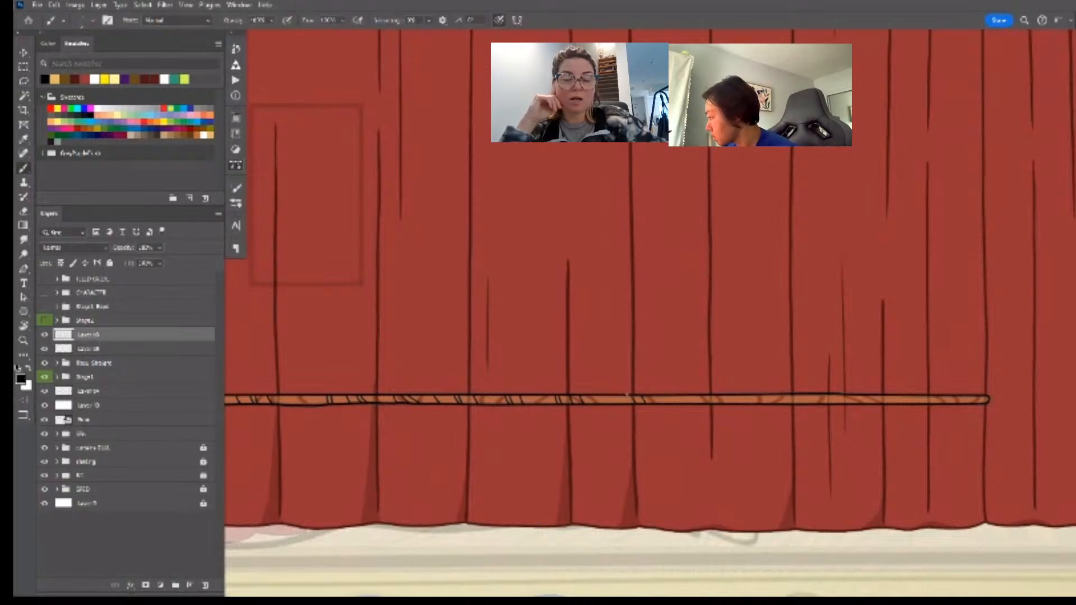
pyautogui.moveTo(726, 412); pyautogui.dragTo(625, 421)
pyautogui.moveTo(521, 409); pyautogui.dragTo(543, 407)
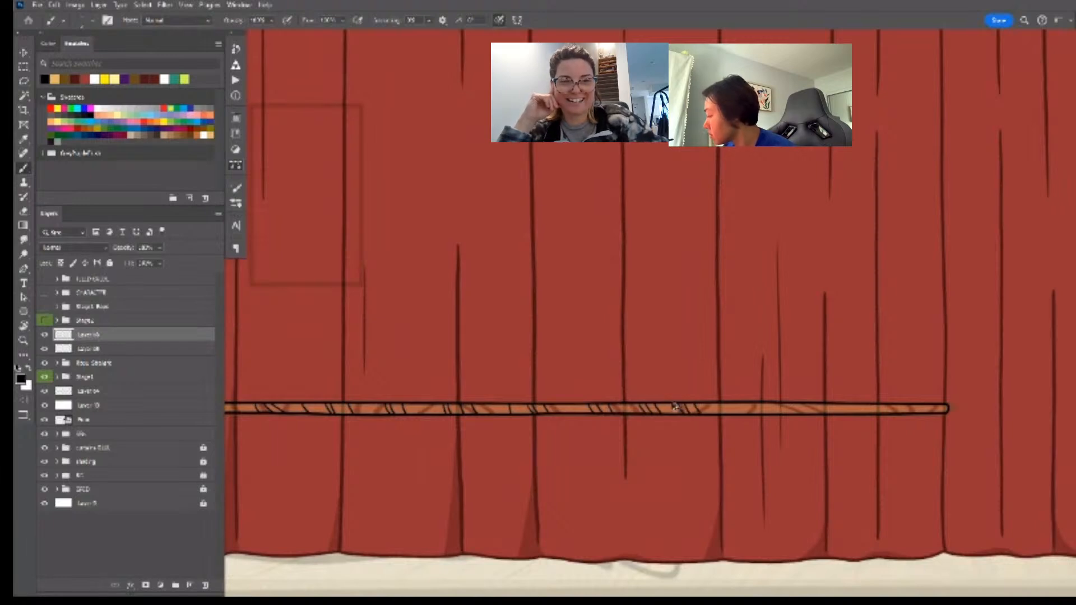
# - Draw slanted twist lines across the right third of the rope, undoing and redrawing one stroke
pyautogui.scroll(2, 790, 423)
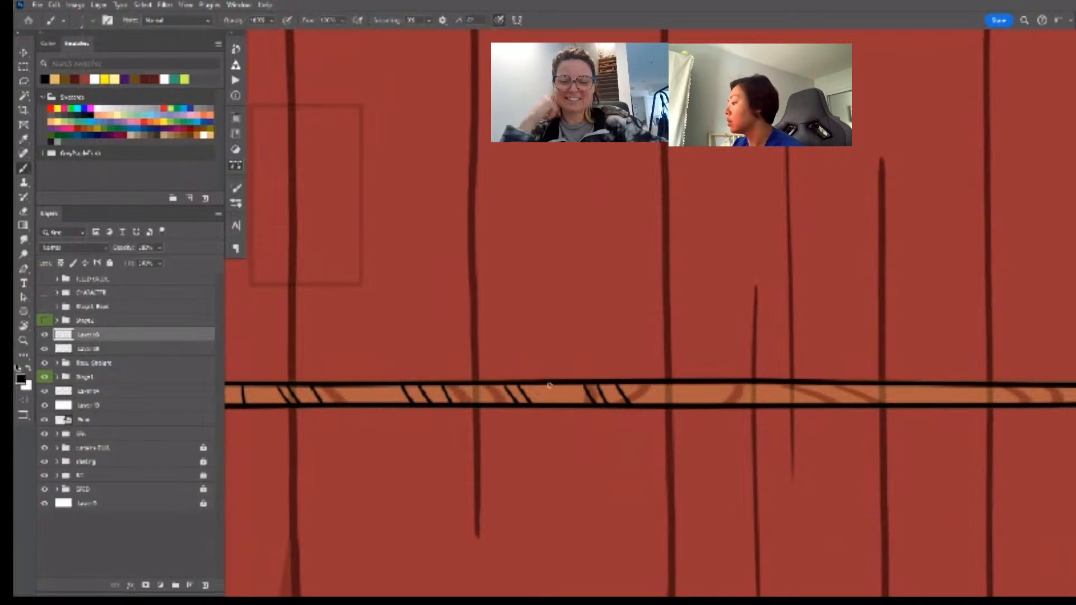
pyautogui.moveTo(554, 385); pyautogui.dragTo(583, 401)
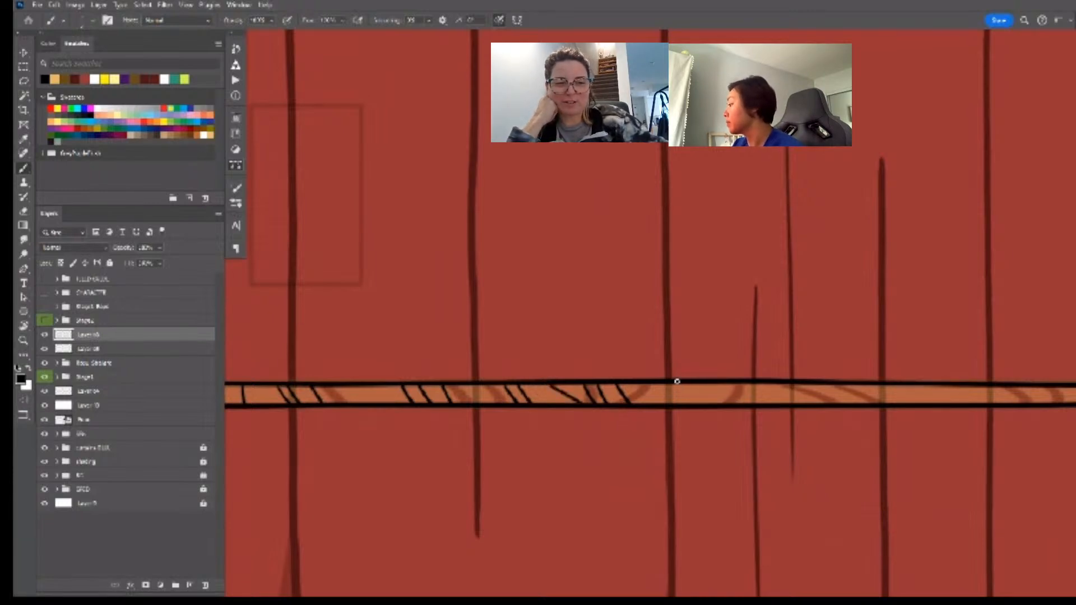
pyautogui.moveTo(676, 383)
pyautogui.mouseDown()
pyautogui.moveTo(711, 404)
pyautogui.moveTo(757, 406)
pyautogui.moveTo(683, 400)
pyautogui.mouseUp()
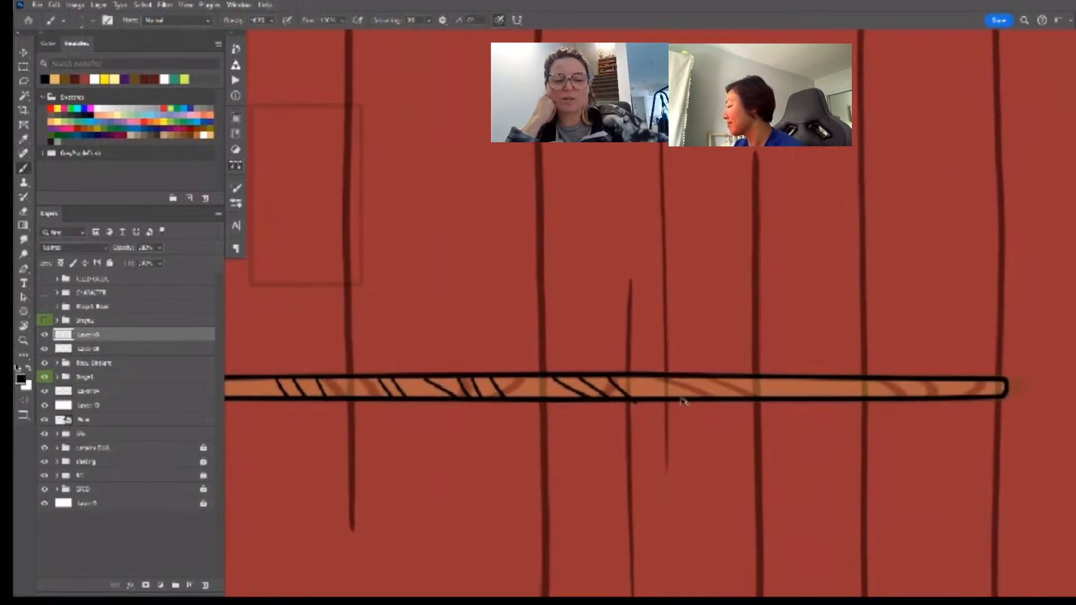
pyautogui.hotkey('ctrl', 'z')
pyautogui.moveTo(610, 378); pyautogui.dragTo(632, 398)
pyautogui.moveTo(694, 374)
pyautogui.mouseDown()
pyautogui.moveTo(711, 396)
pyautogui.moveTo(746, 401)
pyautogui.mouseUp()
pyautogui.moveTo(823, 419); pyautogui.dragTo(687, 432)
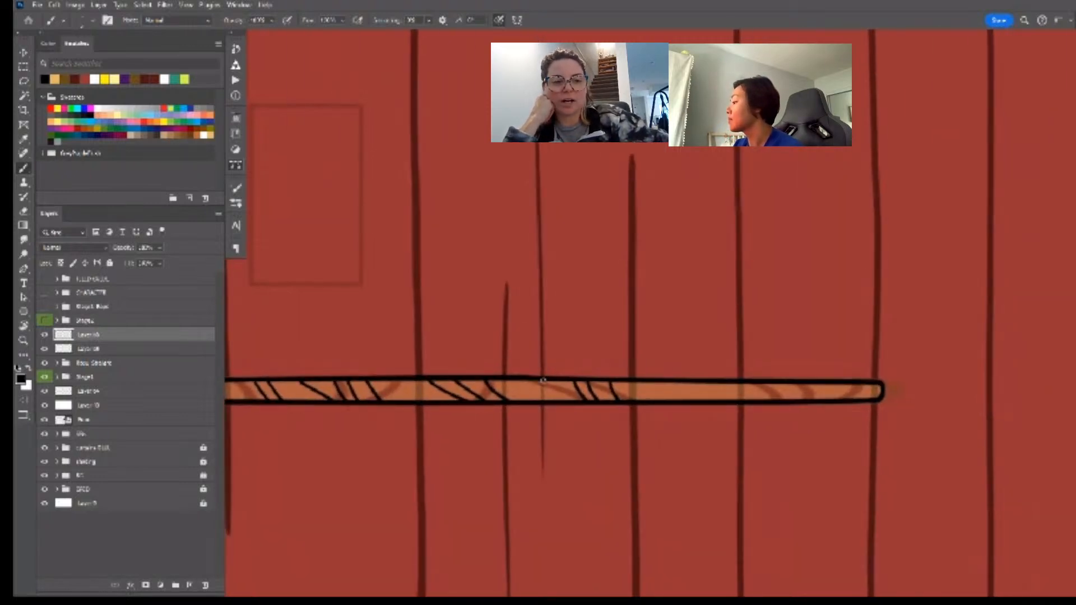
# - Finish the twist lines up to the rope's rounded right end, undoing the unwanted strokes
pyautogui.moveTo(535, 377); pyautogui.dragTo(552, 402)
pyautogui.moveTo(679, 382)
pyautogui.mouseDown()
pyautogui.moveTo(797, 403)
pyautogui.moveTo(782, 383)
pyautogui.moveTo(868, 399)
pyautogui.moveTo(849, 385)
pyautogui.moveTo(854, 401)
pyautogui.moveTo(839, 388)
pyautogui.moveTo(871, 394)
pyautogui.moveTo(861, 384)
pyautogui.moveTo(880, 403)
pyautogui.mouseUp()
pyautogui.hotkey('ctrl', 'z')
pyautogui.hotkey('ctrl', 'z')
pyautogui.hotkey('ctrl', 'space')
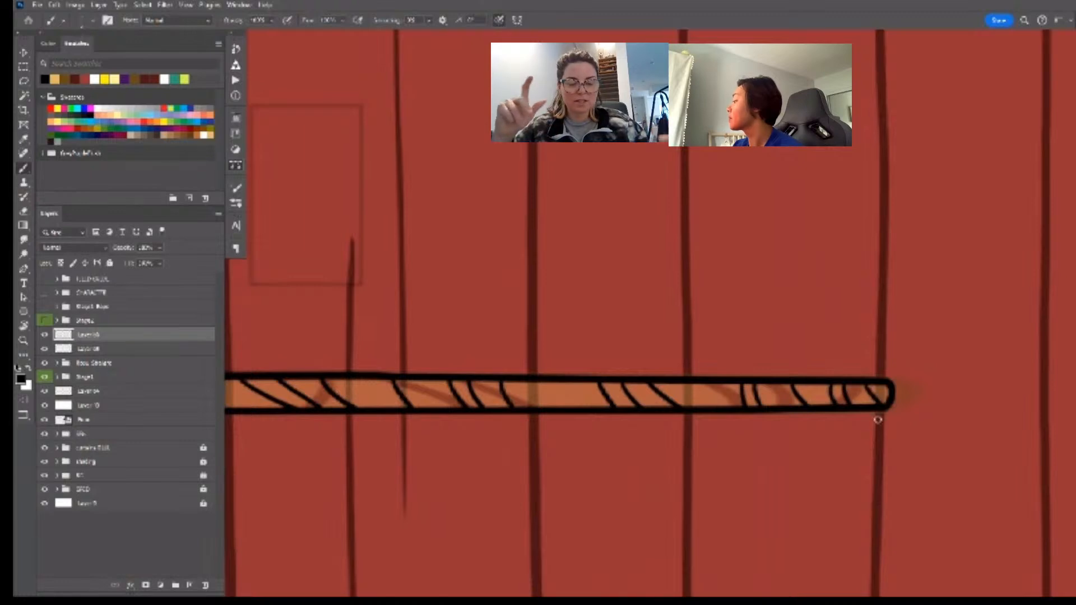
# - Add a blank layer between the rope's outline layer and its twist-line layer
pyautogui.hotkey('ctrl', 'space')
pyautogui.press('space')
pyautogui.moveTo(802, 424); pyautogui.dragTo(655, 452)
pyautogui.hotkey('ctrl', 'space')
pyautogui.press('space')
pyautogui.moveTo(655, 452); pyautogui.dragTo(682, 448)
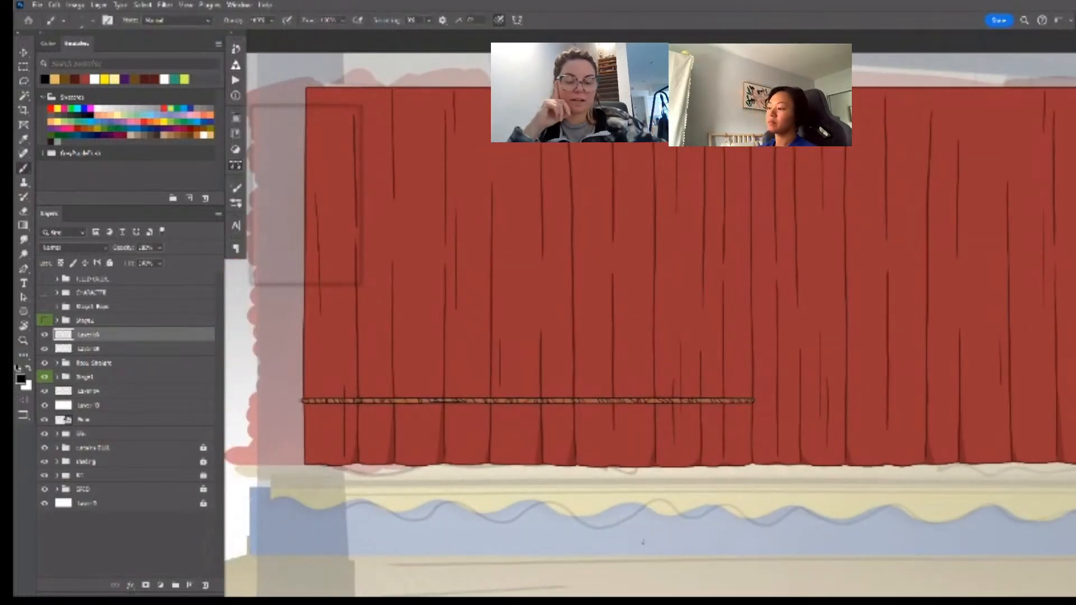
pyautogui.click(91, 401)
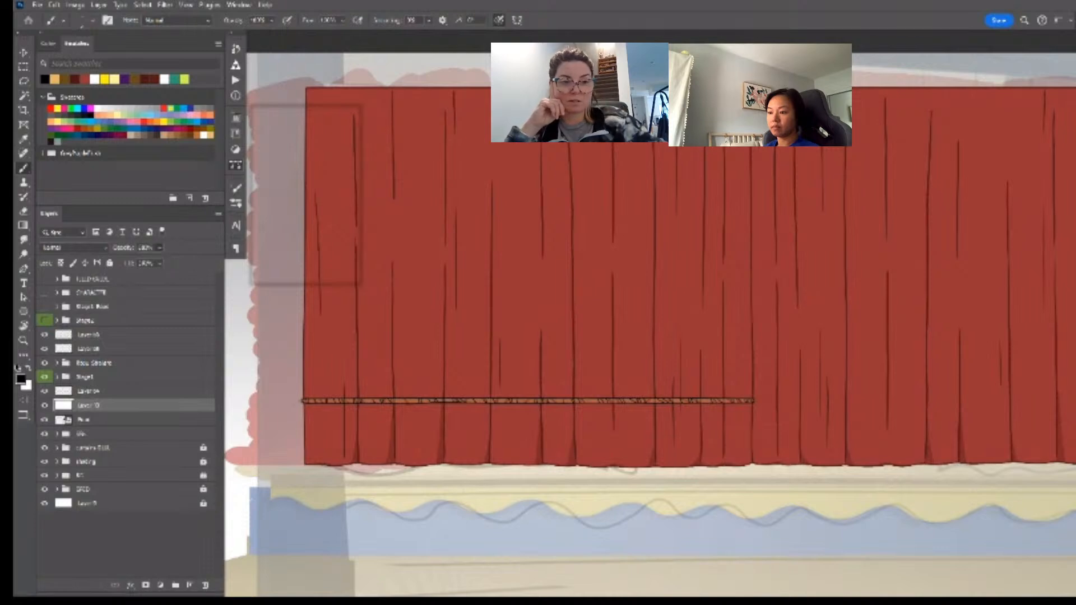
pyautogui.click(102, 354)
pyautogui.hotkey('ctrl', 'shift', 'alt', 'n')
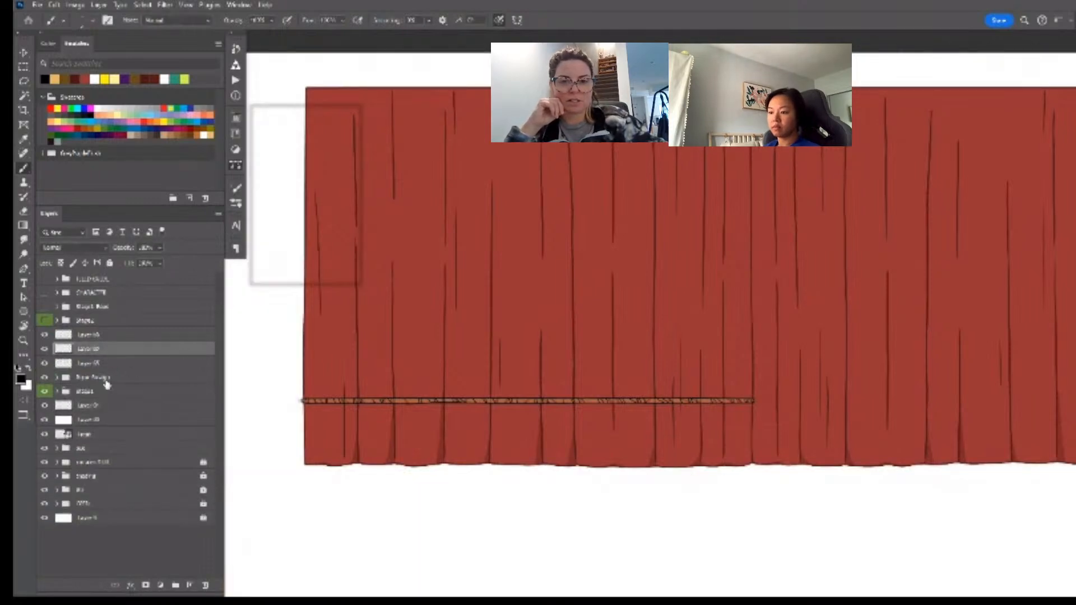
# - Hide the red curtain and straight rope guide groups, and delete the extra blank layer
pyautogui.moveTo(45, 392); pyautogui.dragTo(45, 363)
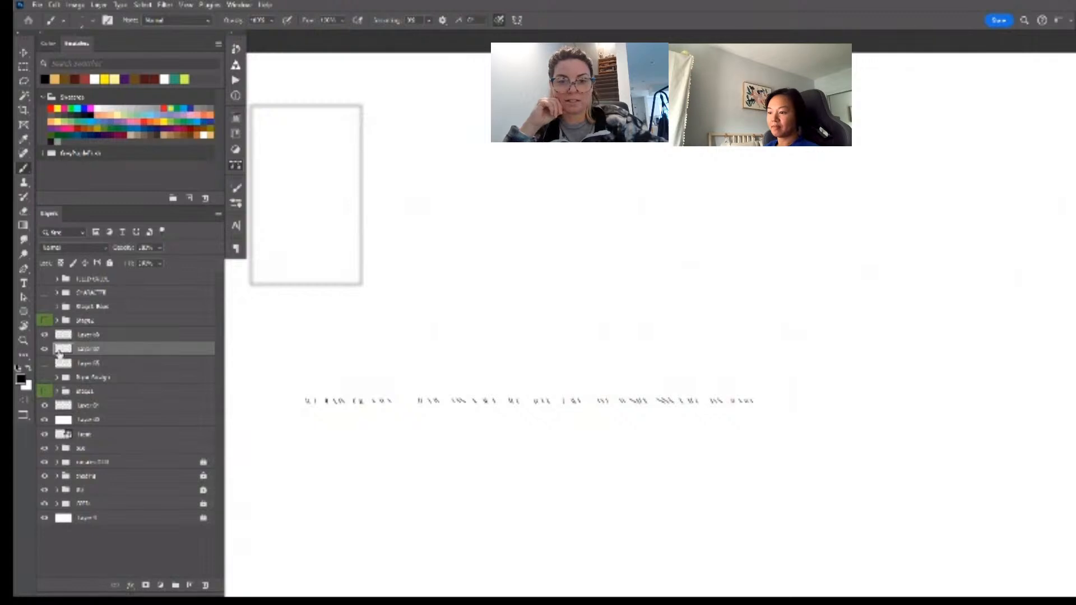
pyautogui.click(45, 363)
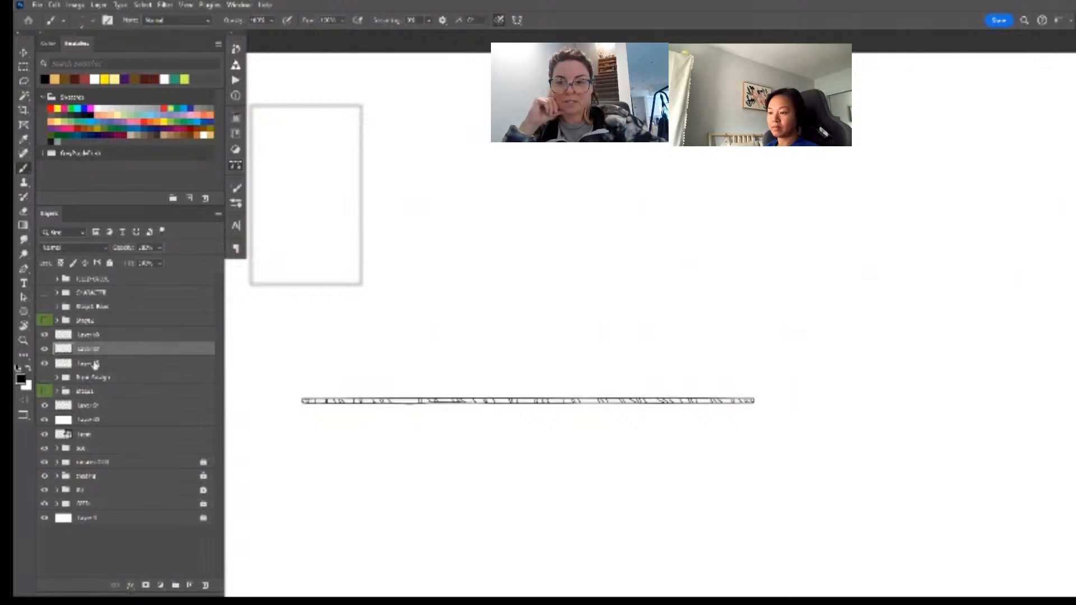
pyautogui.click(98, 364)
pyautogui.press('Delete')
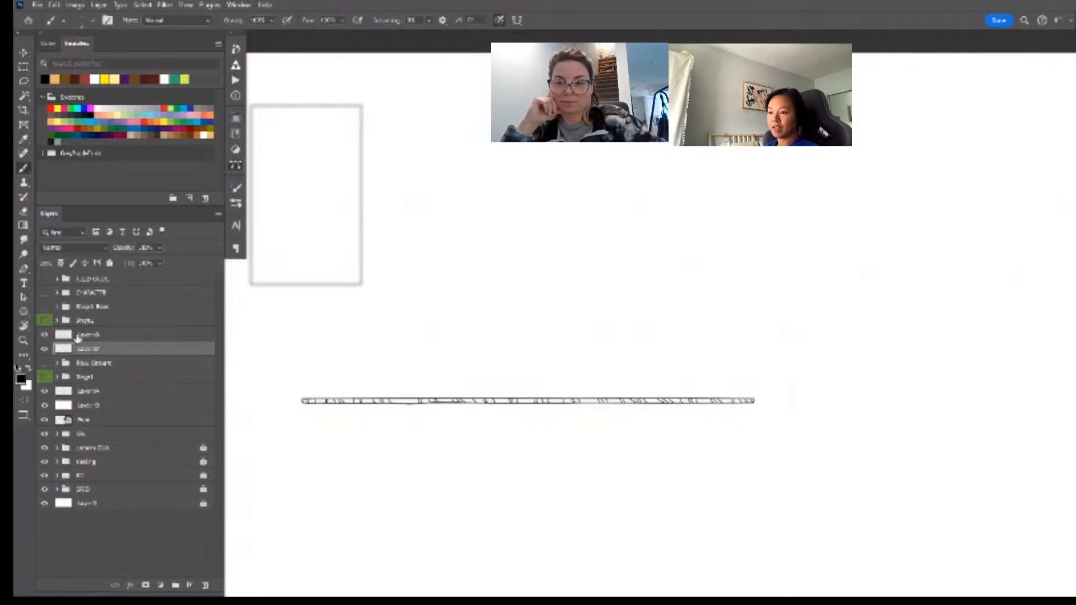
# - Merge the twist-line layer with the rope outline layer, and toggle the merged layer's visibility to check it
pyautogui.click(108, 337)
pyautogui.click(45, 349)
pyautogui.click(46, 349)
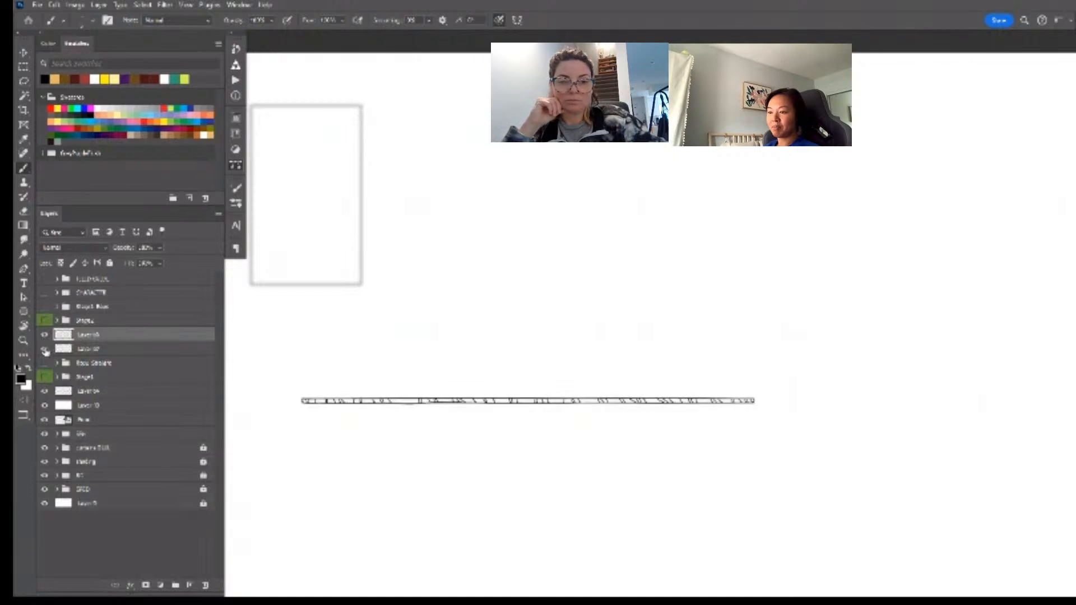
pyautogui.keyDown('shift'); pyautogui.click(114, 351); pyautogui.keyUp('shift')
pyautogui.hotkey('ctrl', 'e')
pyautogui.click(45, 335)
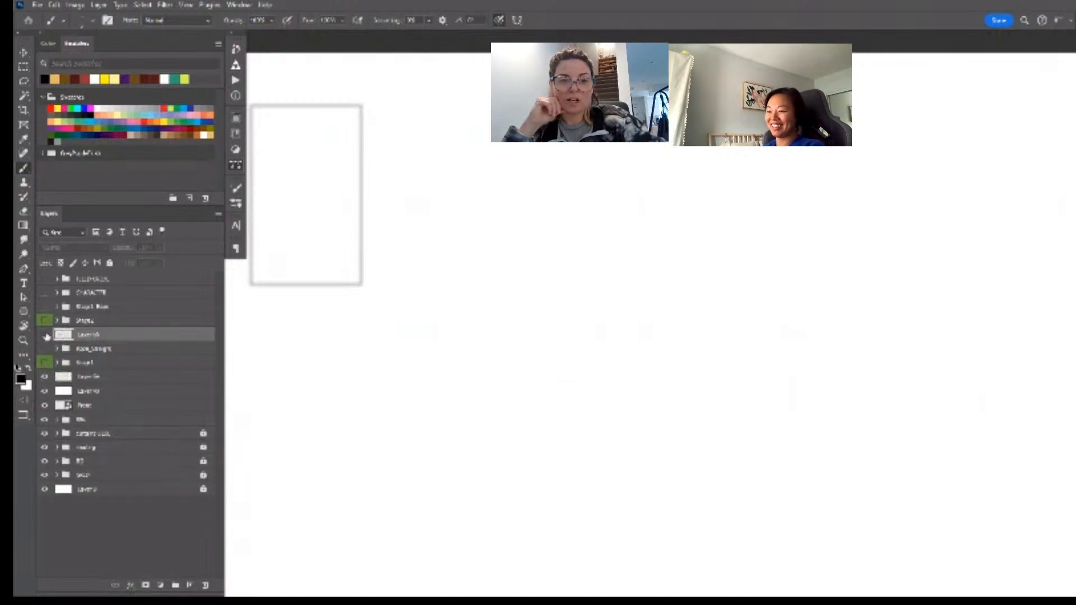
pyautogui.click(45, 335)
# - Add a new layer beneath the merged rope line art, and briefly show the red curtain group behind it
pyautogui.click(119, 350)
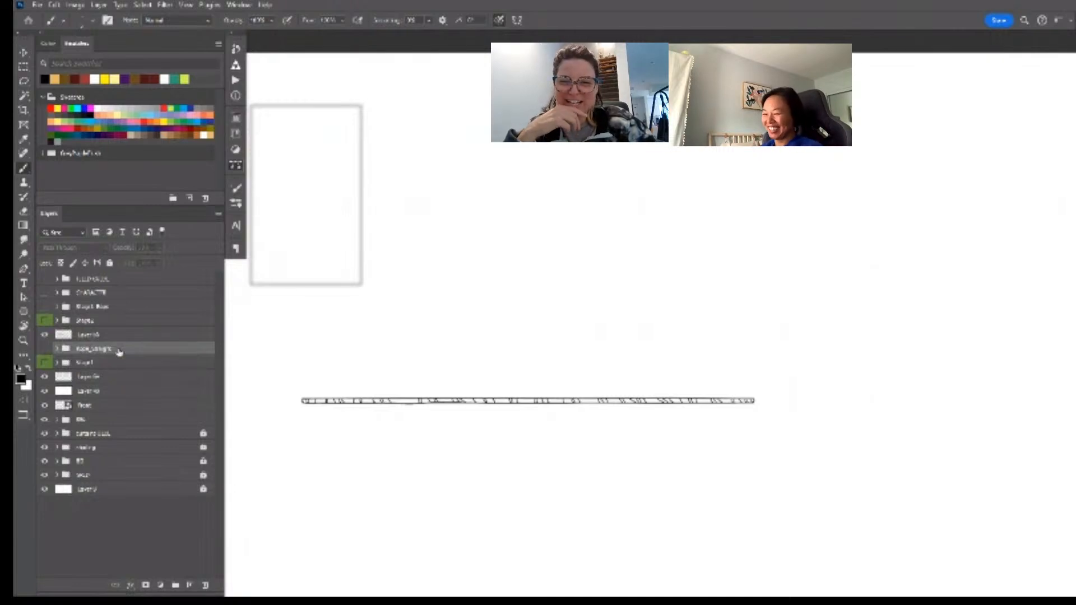
pyautogui.hotkey('ctrl', 'shift', 'alt', 'n')
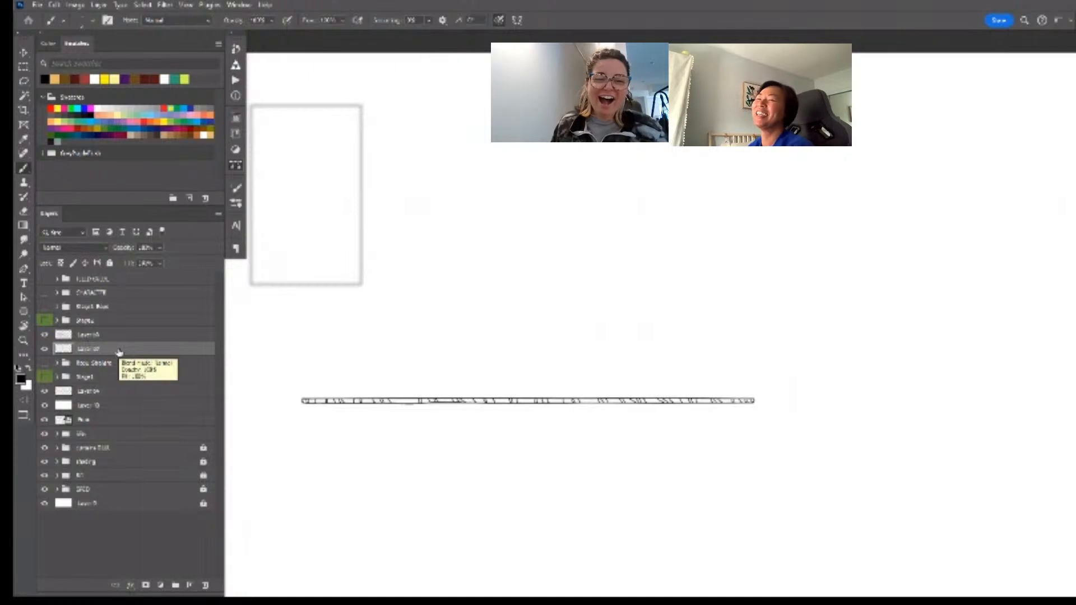
pyautogui.click(340, 118)
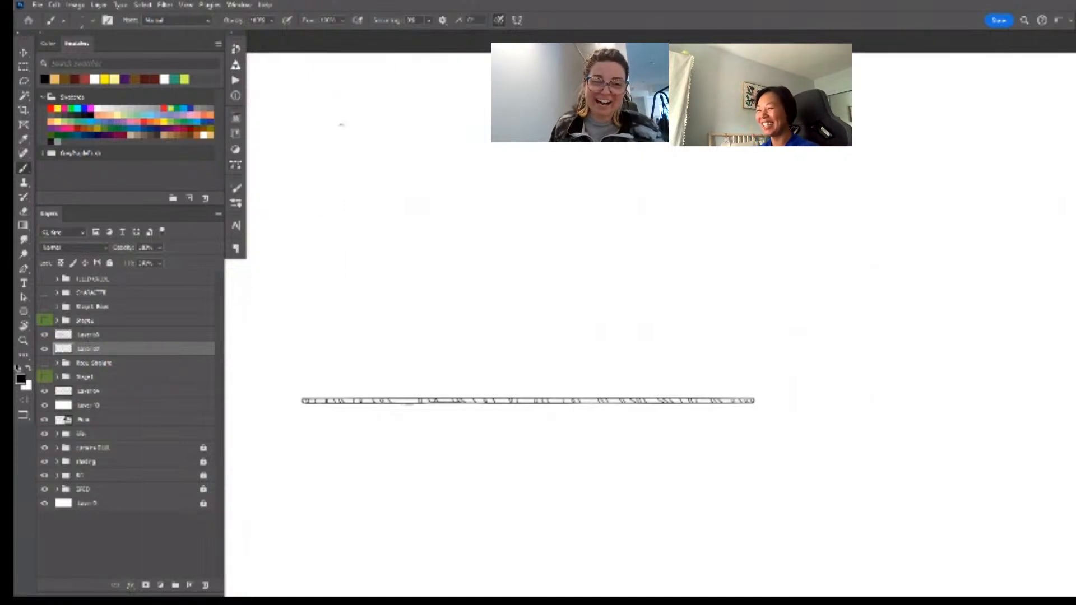
pyautogui.click(46, 379)
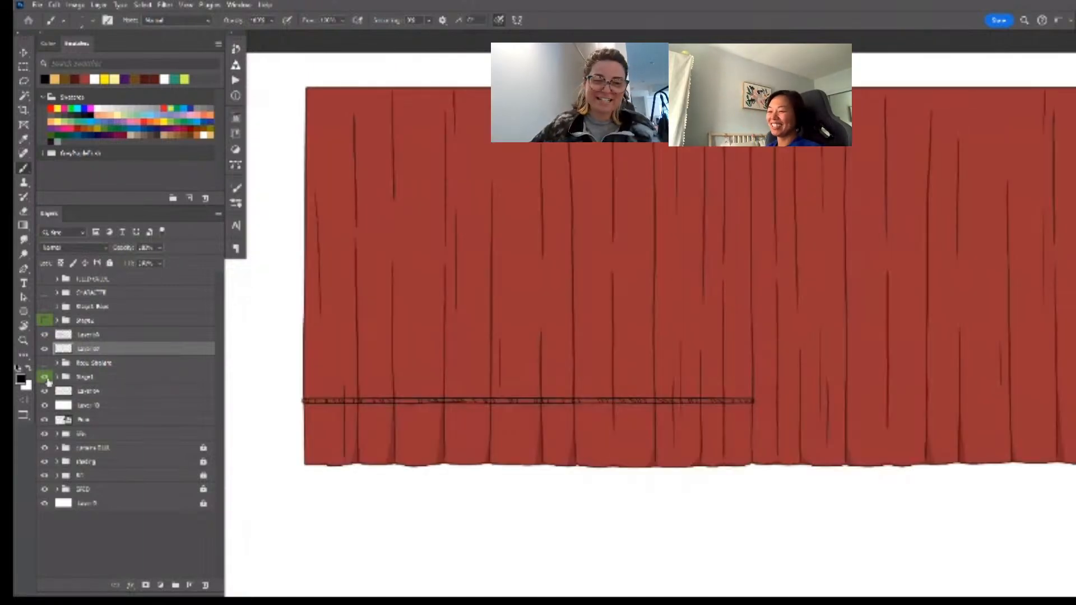
pyautogui.click(46, 378)
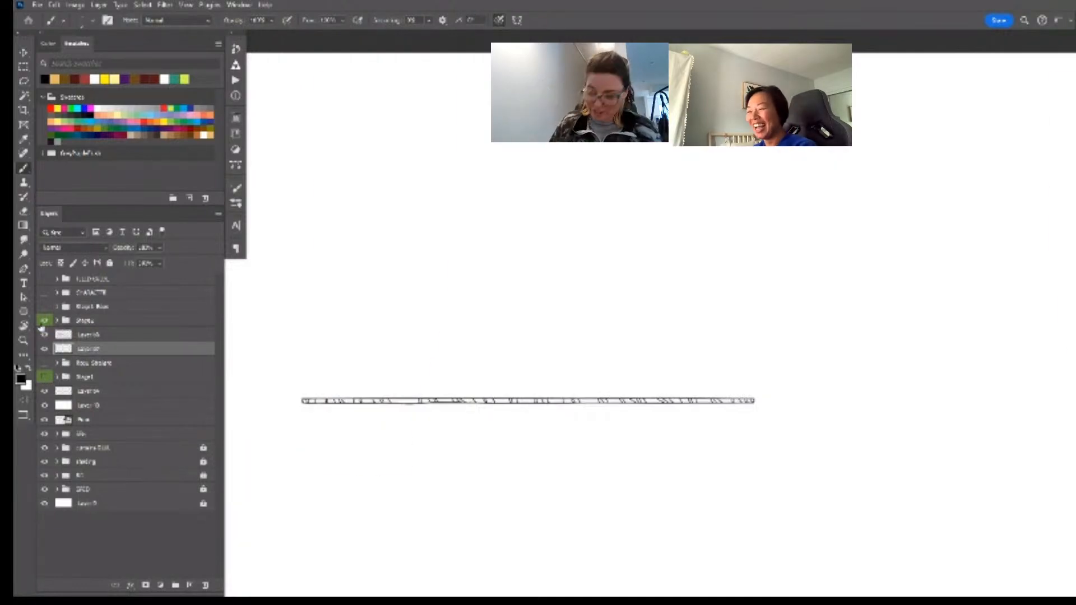
# - Show the tied curtain and its rope briefly, sample the rope's gold fill colour, and hide both groups again
pyautogui.click(42, 324)
pyautogui.click(42, 324)
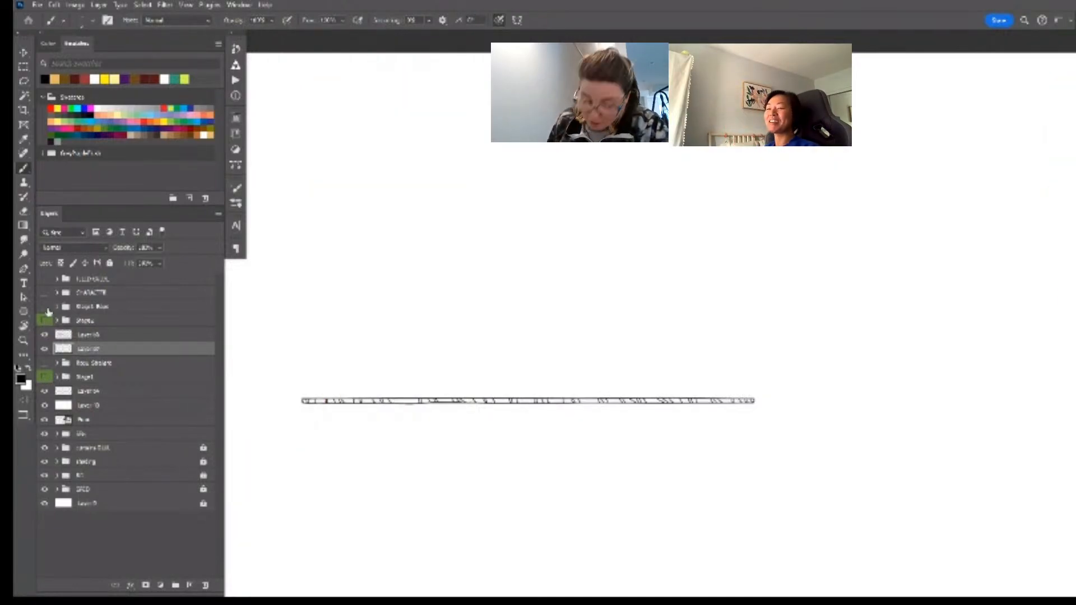
pyautogui.click(45, 307)
pyautogui.click(45, 321)
pyautogui.press('y')
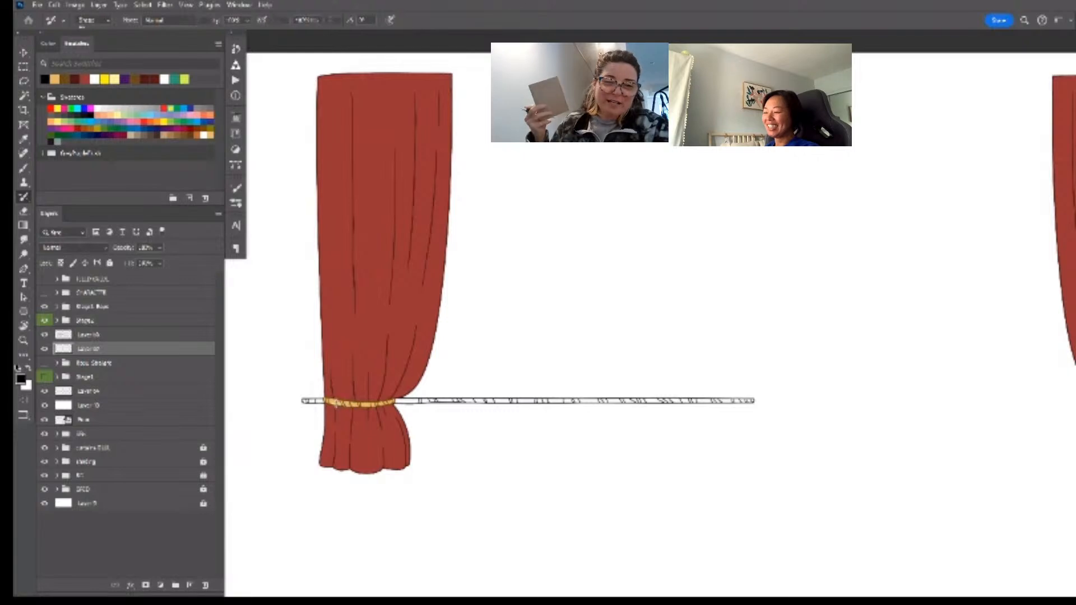
pyautogui.press('i')
pyautogui.click(334, 401)
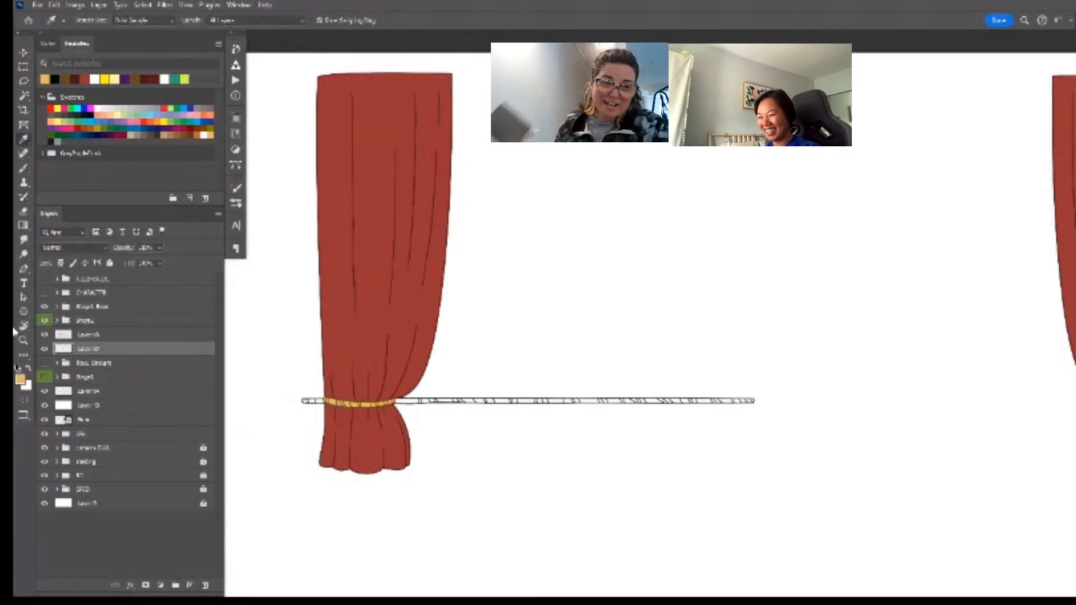
pyautogui.click(44, 307)
pyautogui.click(45, 320)
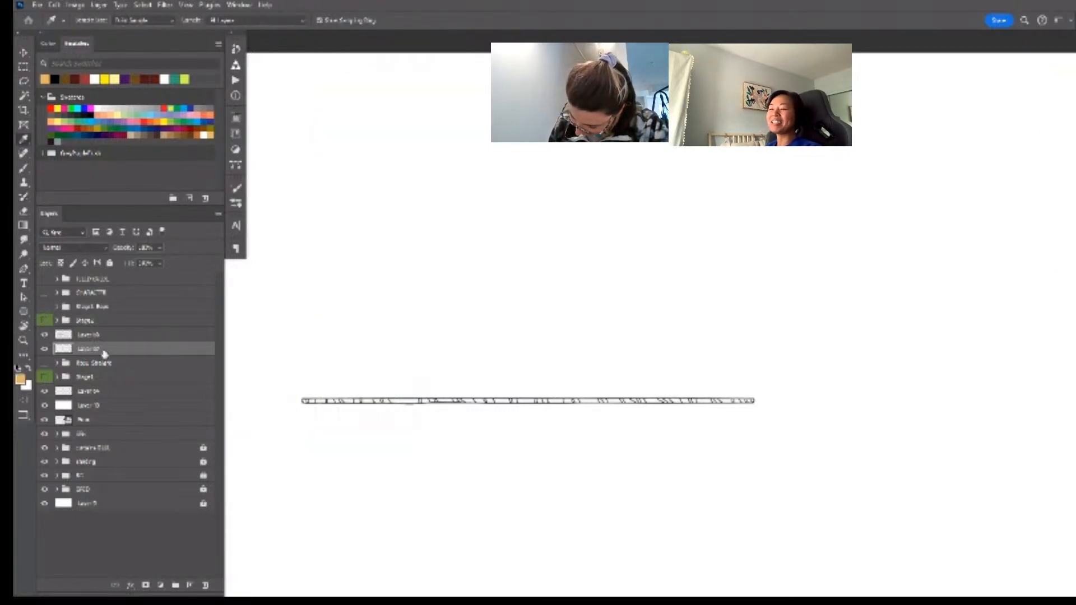
# - Select the straight rope's interior and fill it with the sampled gold on the layer beneath the line art
pyautogui.press('w')
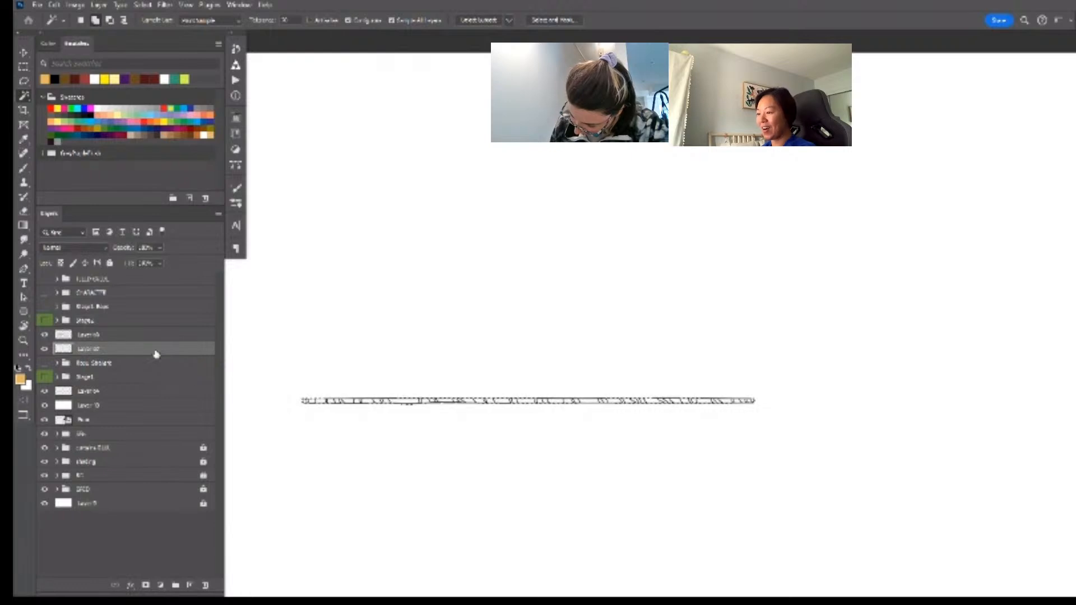
pyautogui.hotkey('alt', 'BackSpace')
pyautogui.hotkey('ctrl', 'd')
pyautogui.press('z')
pyautogui.moveTo(391, 404); pyautogui.dragTo(432, 423)
# - On the rope line-art layer, sample the black outline and brush an extra twist line into a wide gap
pyautogui.press('v')
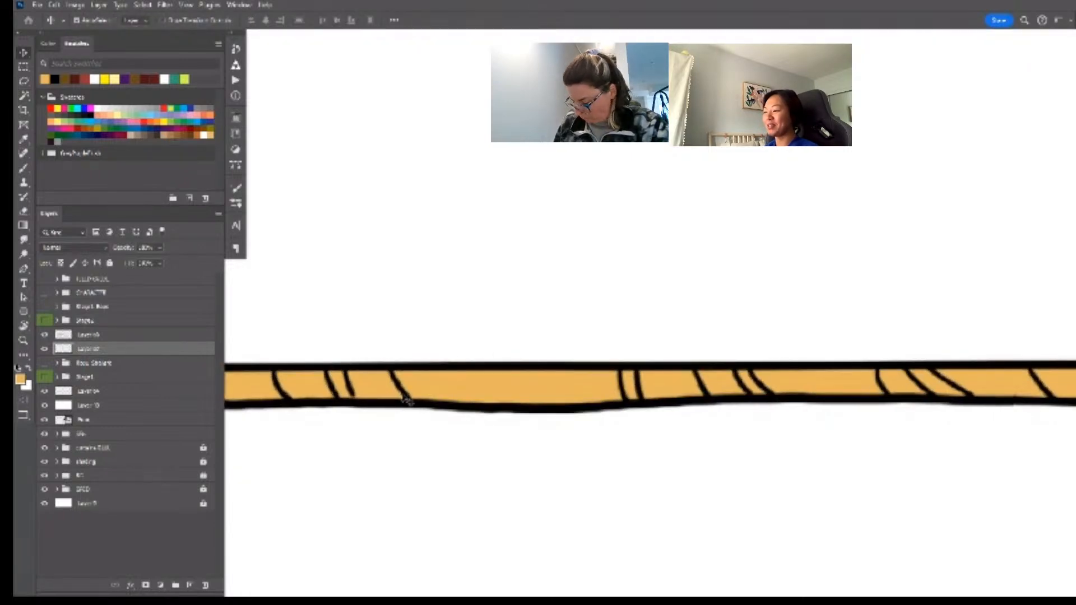
pyautogui.click(403, 396)
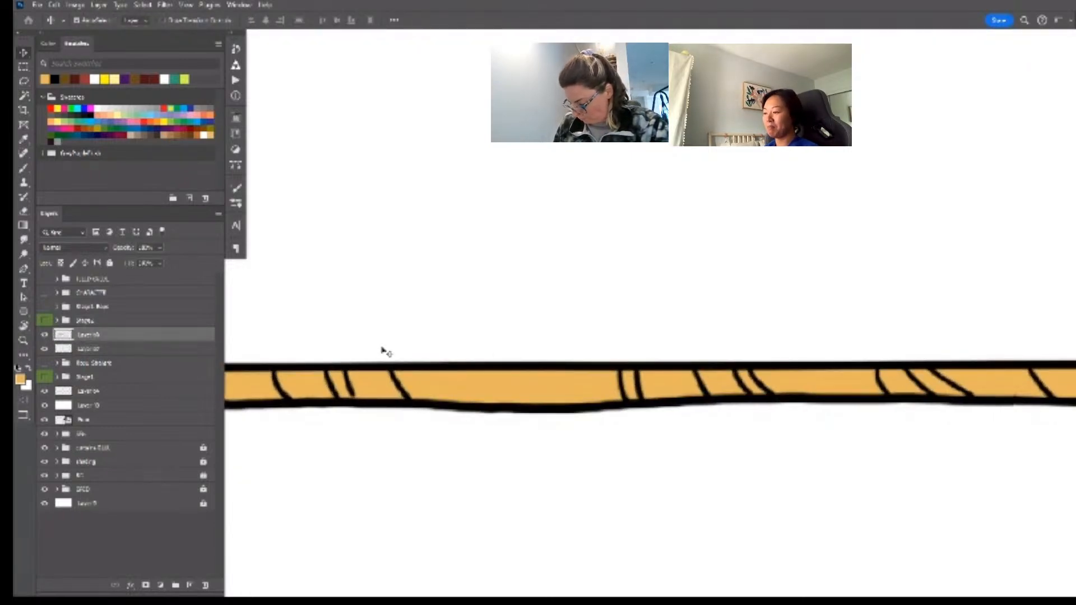
pyautogui.press('i')
pyautogui.click(397, 368)
pyautogui.press('b')
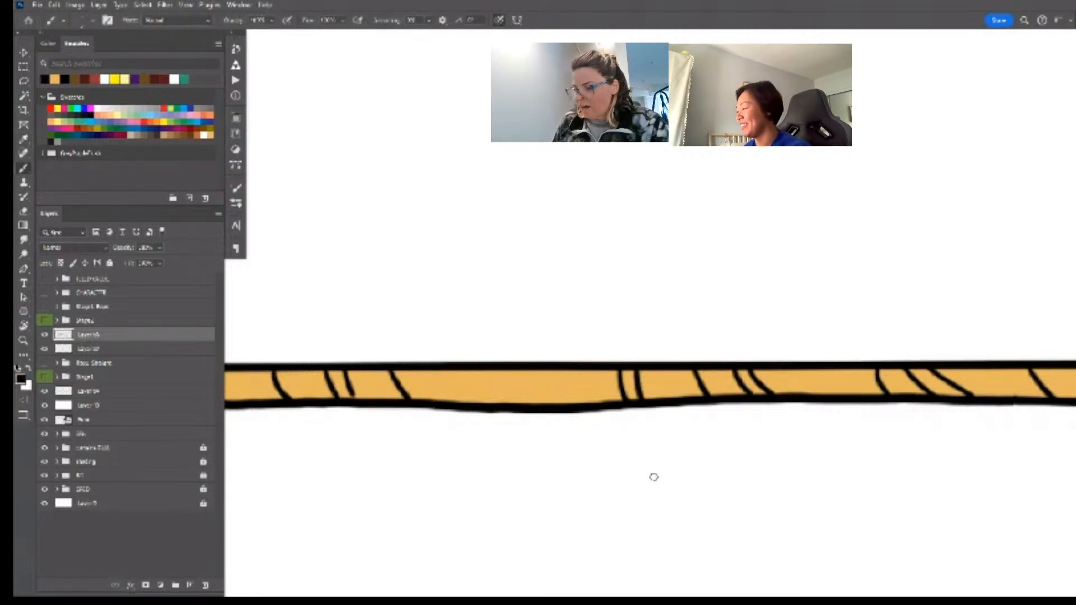
pyautogui.moveTo(510, 368)
pyautogui.mouseDown()
pyautogui.moveTo(535, 402)
pyautogui.moveTo(501, 391)
pyautogui.moveTo(518, 402)
pyautogui.mouseUp()
pyautogui.scroll(-5, 624, 447)
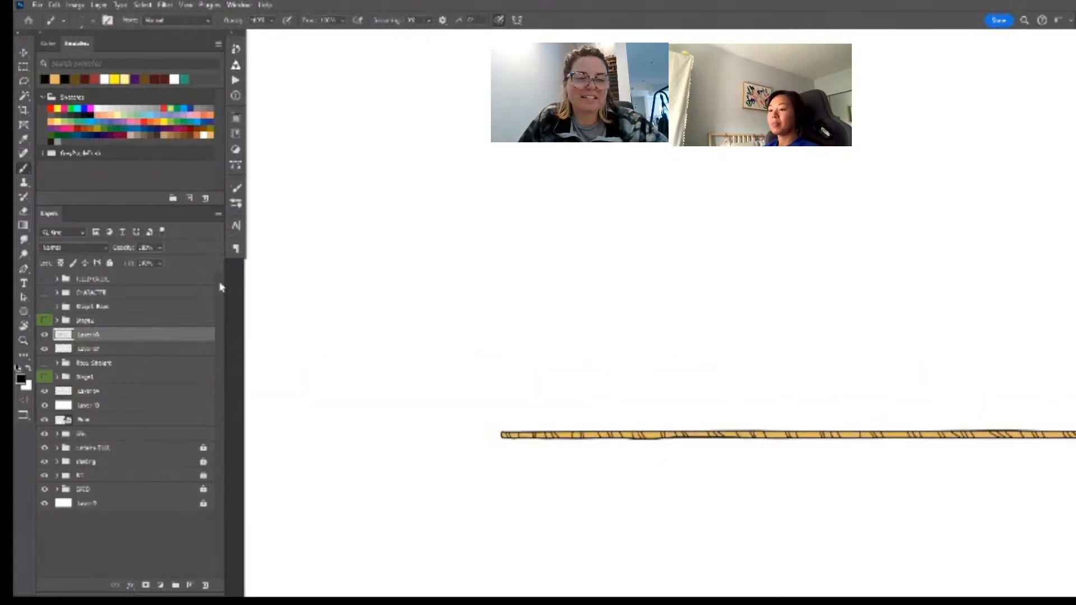
# - Sample the tied rope's dark brown outline and apply it to the straight rope's line art as a Color Overlay
pyautogui.click(45, 320)
pyautogui.click(44, 320)
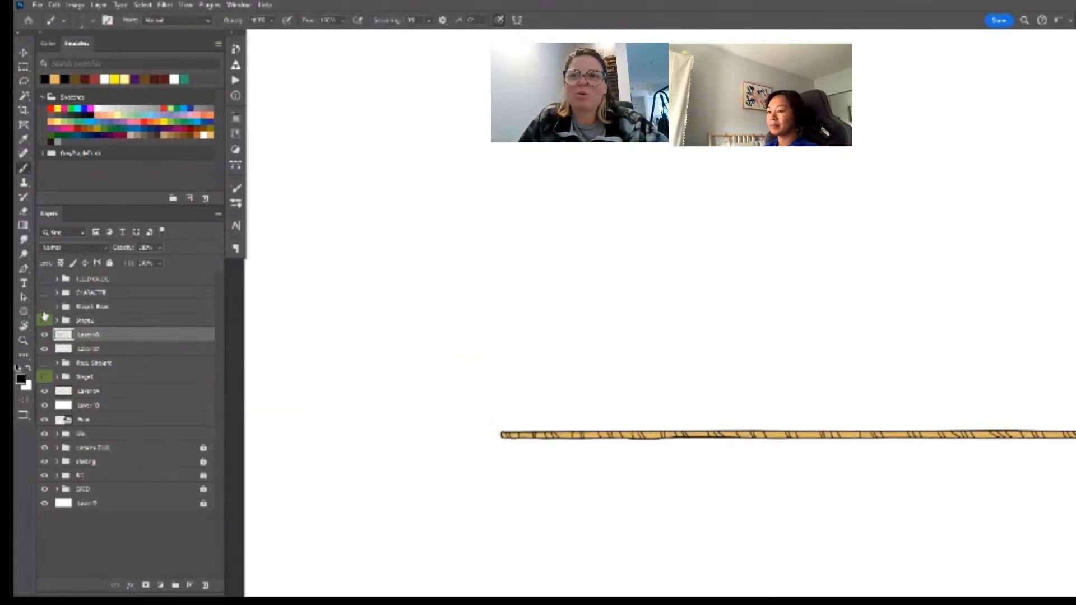
pyautogui.click(44, 306)
pyautogui.scroll(5, 599, 429)
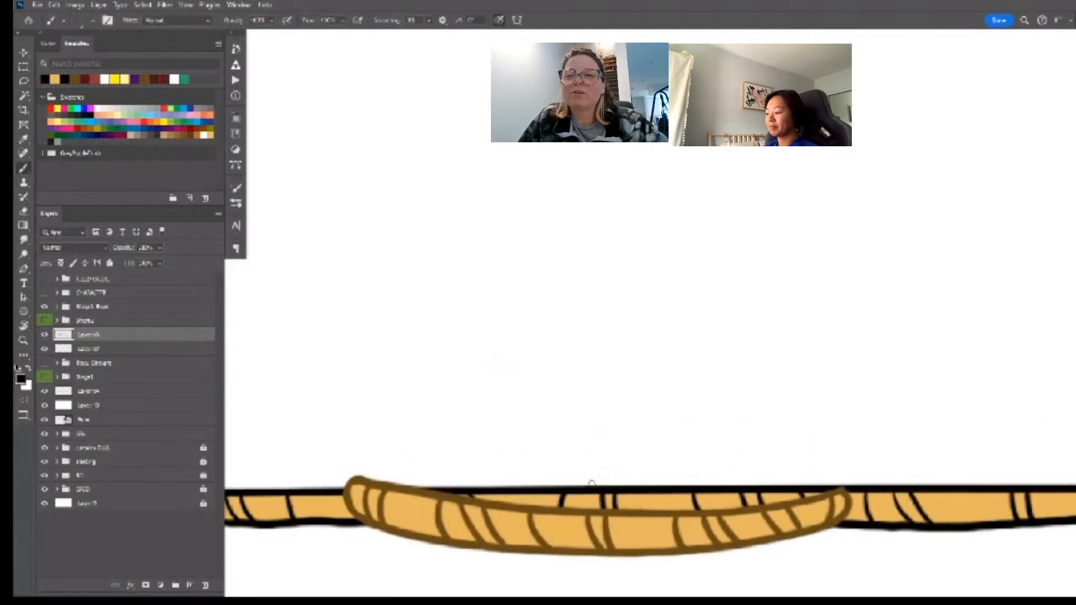
pyautogui.press('i')
pyautogui.click(590, 509)
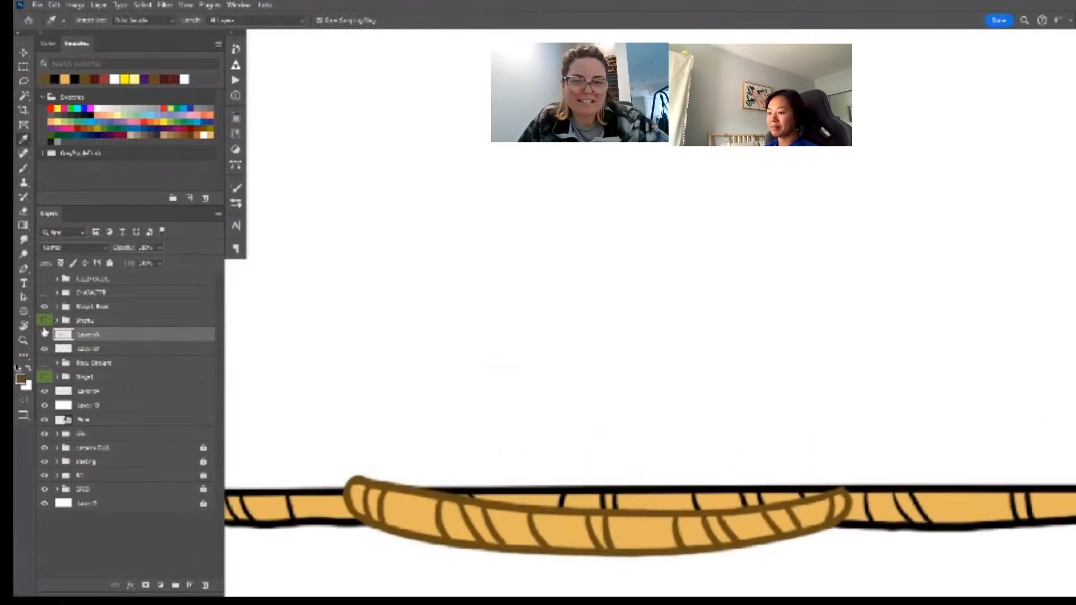
pyautogui.click(45, 306)
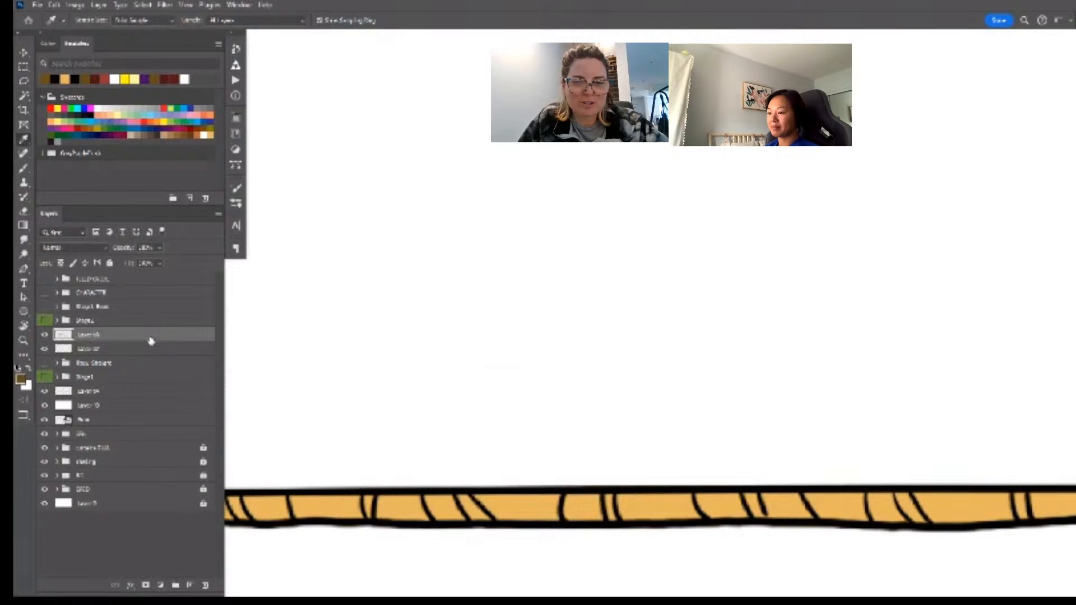
pyautogui.doubleClick(150, 339)
pyautogui.click(701, 359)
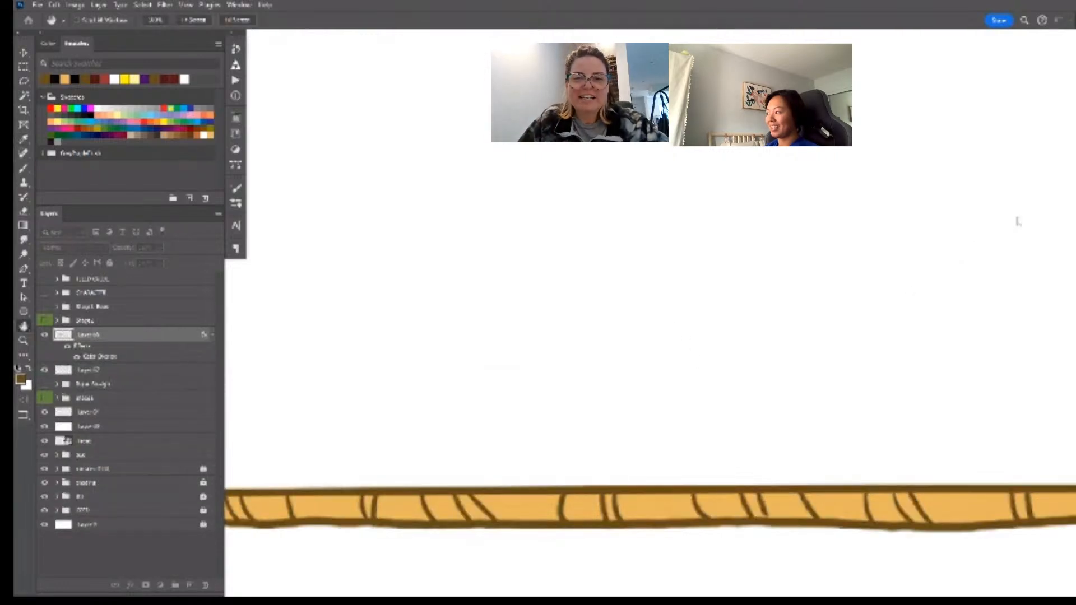
# - Group the straight rope's line-art and gold fill layers, and name the group Rope Straight
pyautogui.keyDown('shift'); pyautogui.click(123, 370); pyautogui.keyUp('shift')
pyautogui.hotkey('ctrl', 'g')
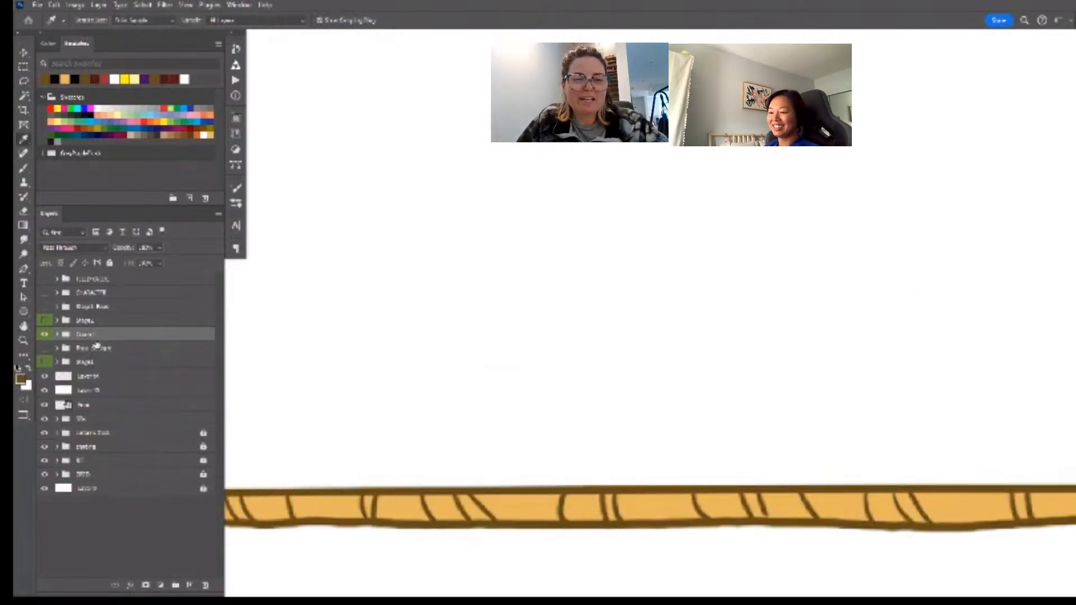
pyautogui.doubleClick(90, 334)
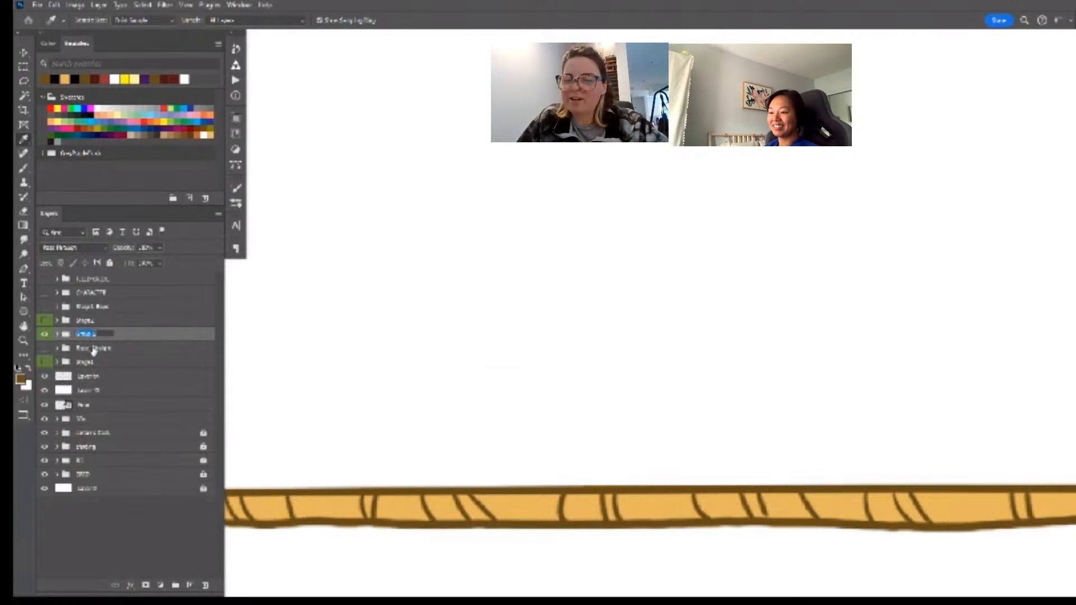
pyautogui.click(93, 348)
pyautogui.doubleClick(84, 335)
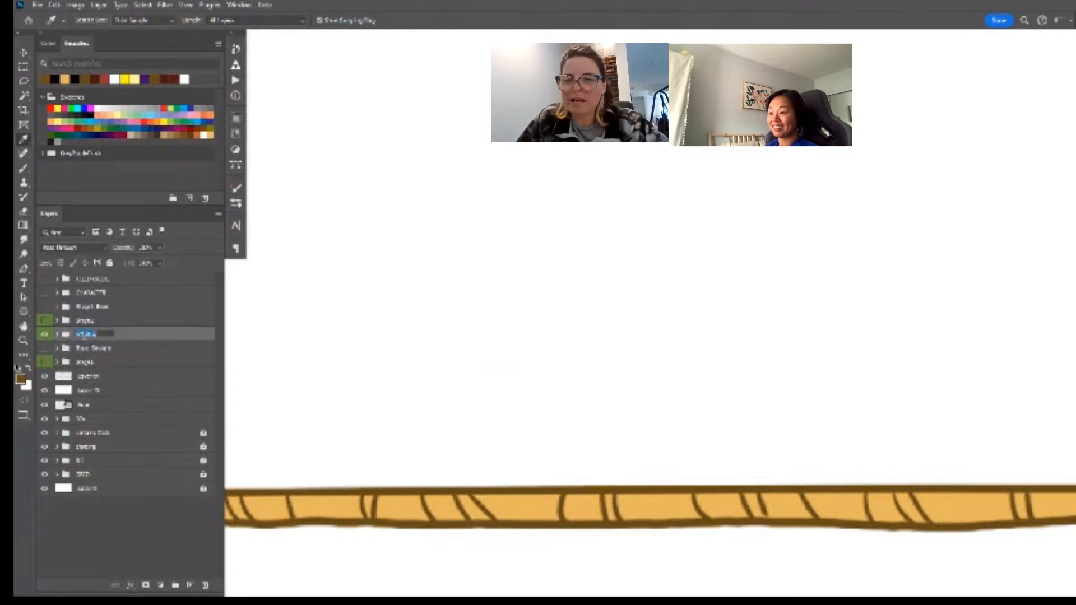
pyautogui.write('Rope Straight')
pyautogui.doubleClick(93, 333)
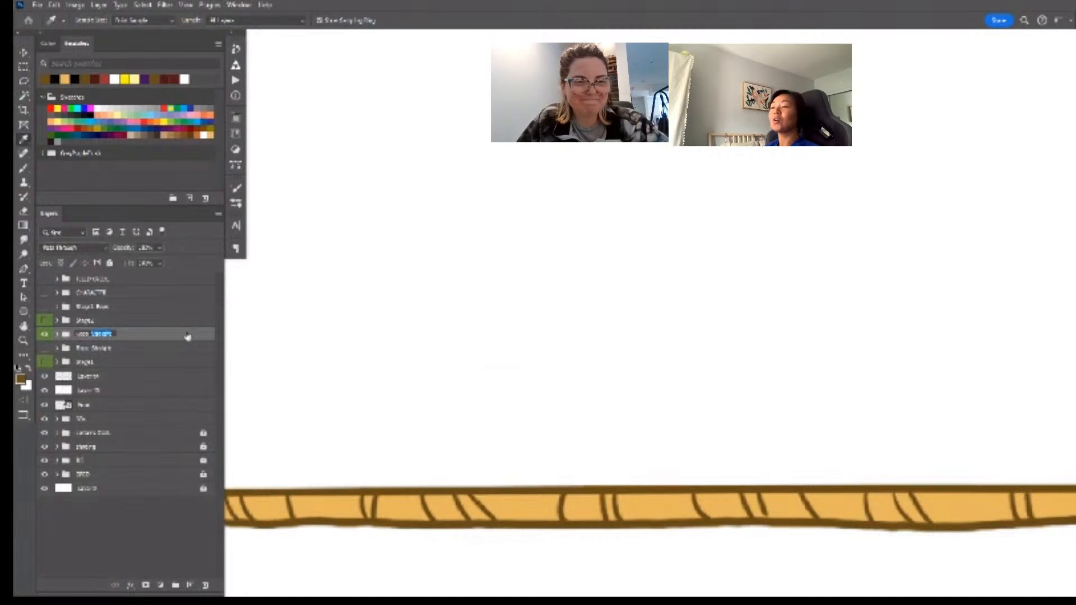
pyautogui.click(116, 334)
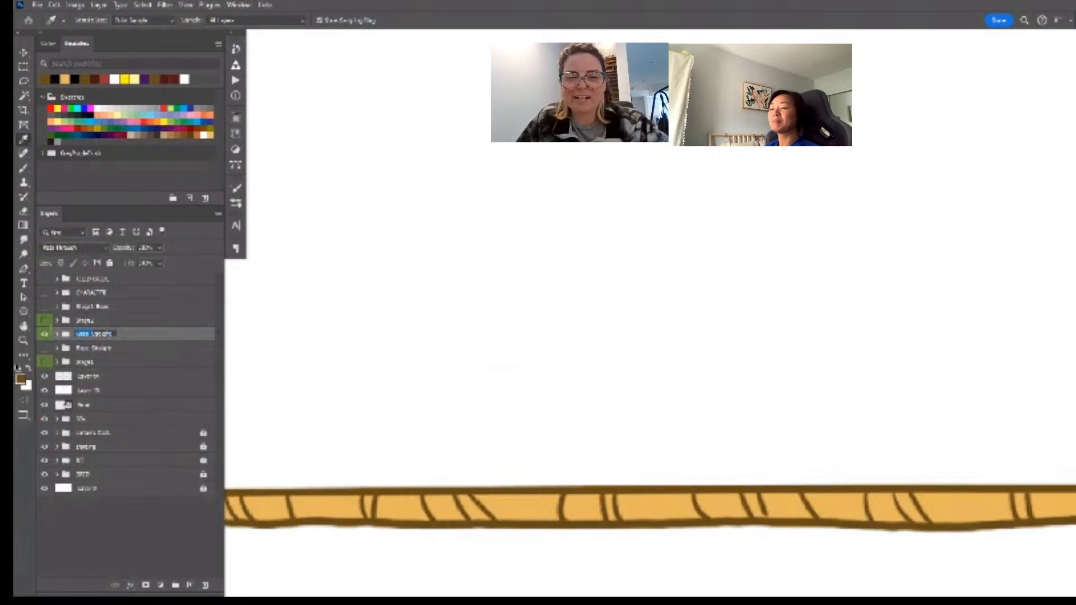
pyautogui.press('Return')
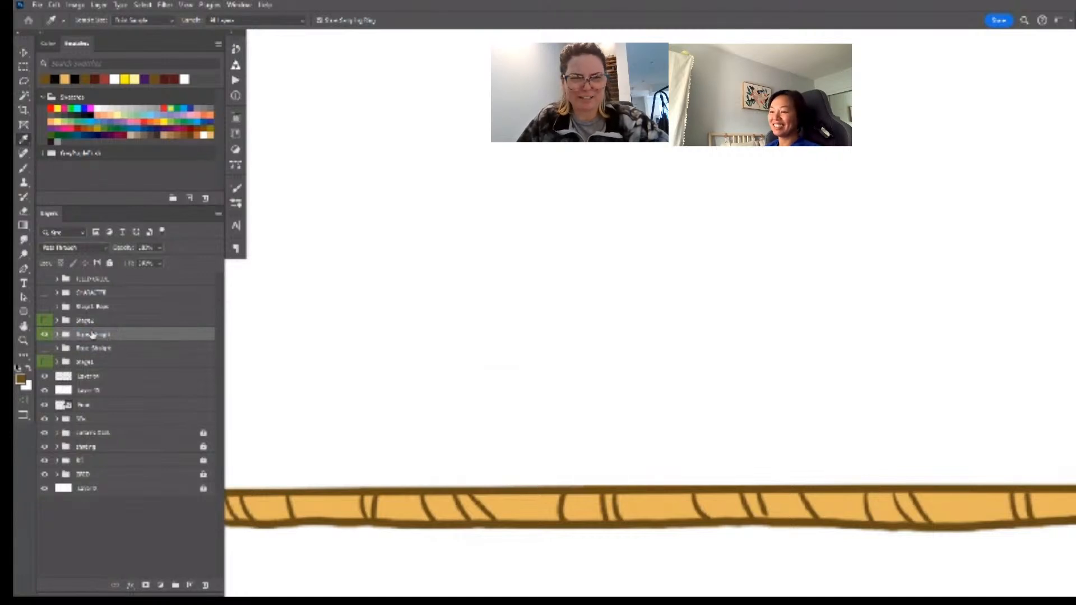
# - Replace Straight in the new group's name with the curtain-group label ending in 2, and delete the old Rope Straight group
pyautogui.doubleClick(92, 335)
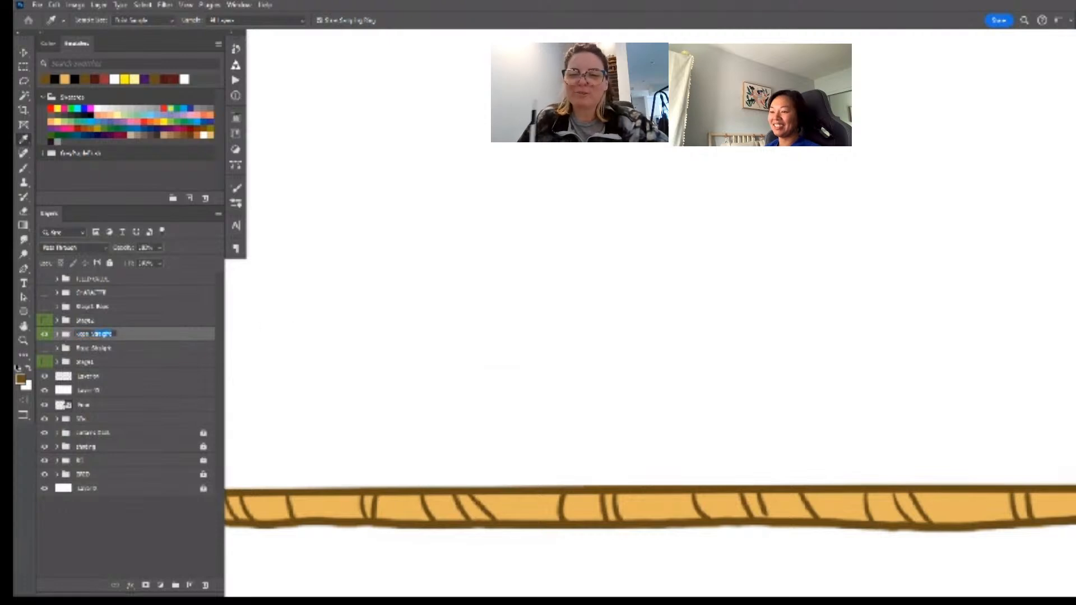
pyautogui.write('Swag')
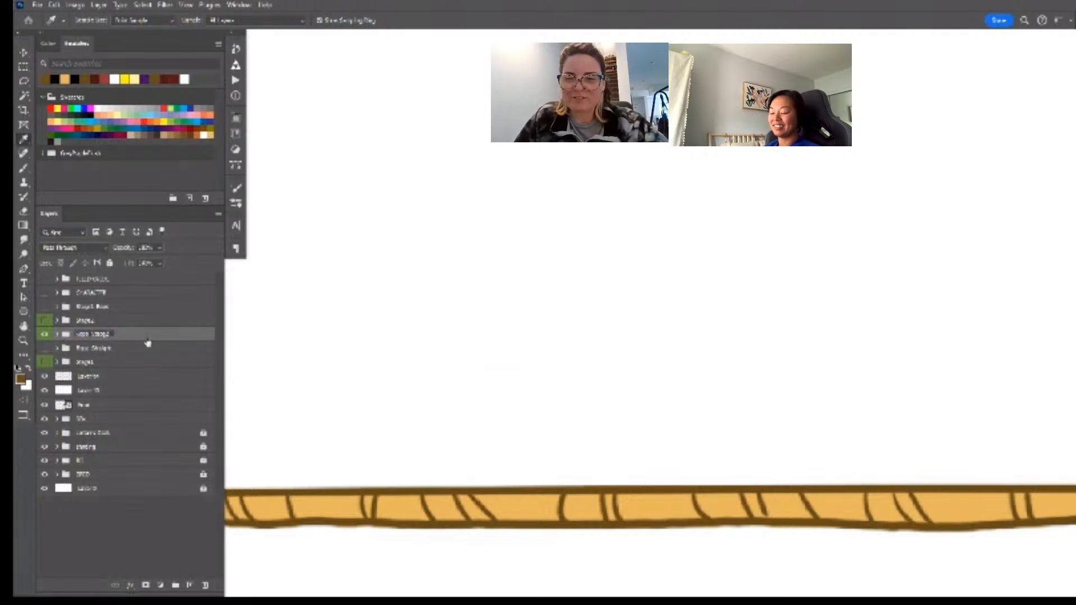
pyautogui.write('2')
pyautogui.click(119, 351)
pyautogui.press('Delete')
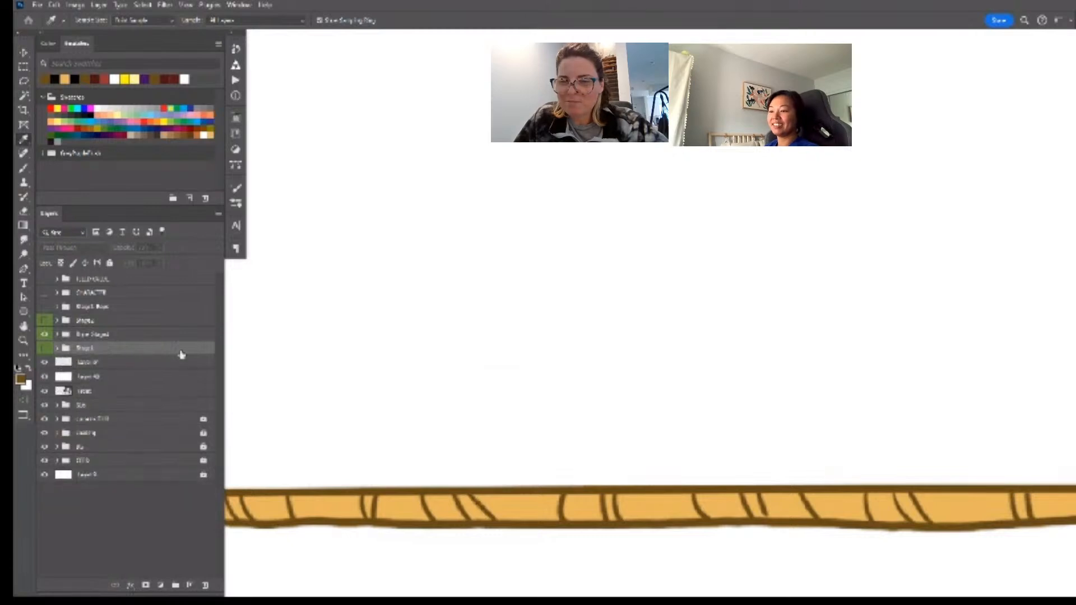
# - Show the tied rope and tied curtain groups to check how the straight rope sits behind them
pyautogui.click(45, 307)
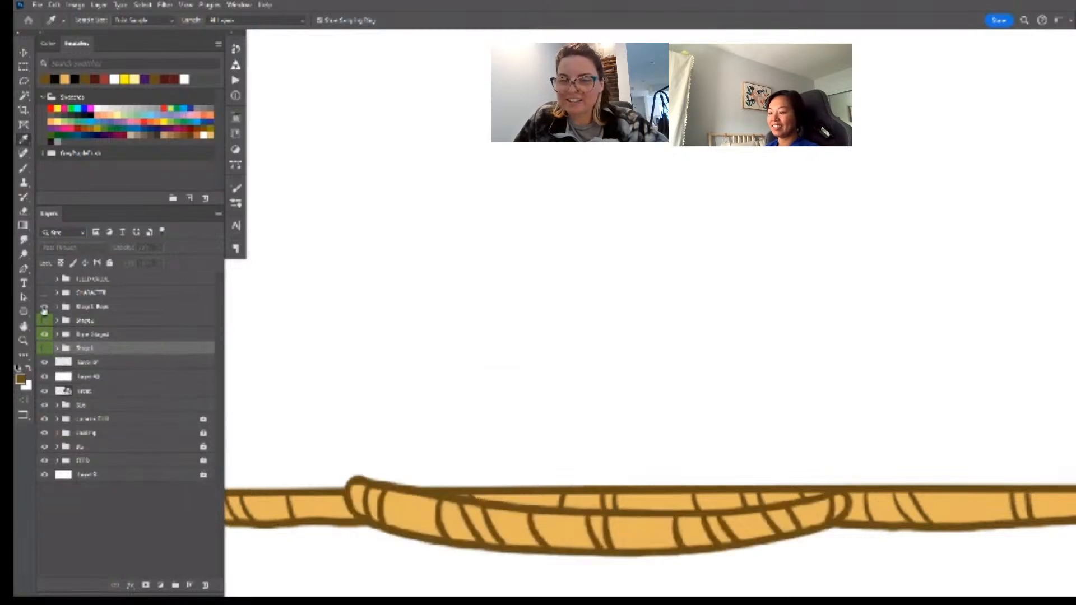
pyautogui.click(44, 320)
pyautogui.click(126, 324)
pyautogui.press('z')
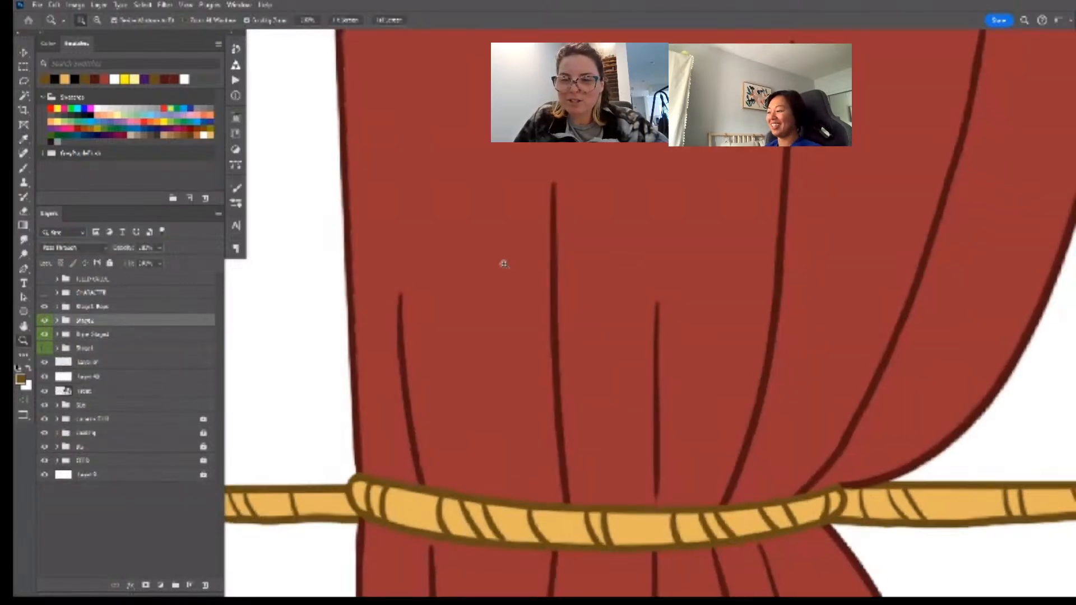
pyautogui.moveTo(504, 264); pyautogui.dragTo(468, 261)
pyautogui.press('z')
pyautogui.moveTo(555, 280); pyautogui.dragTo(443, 302)
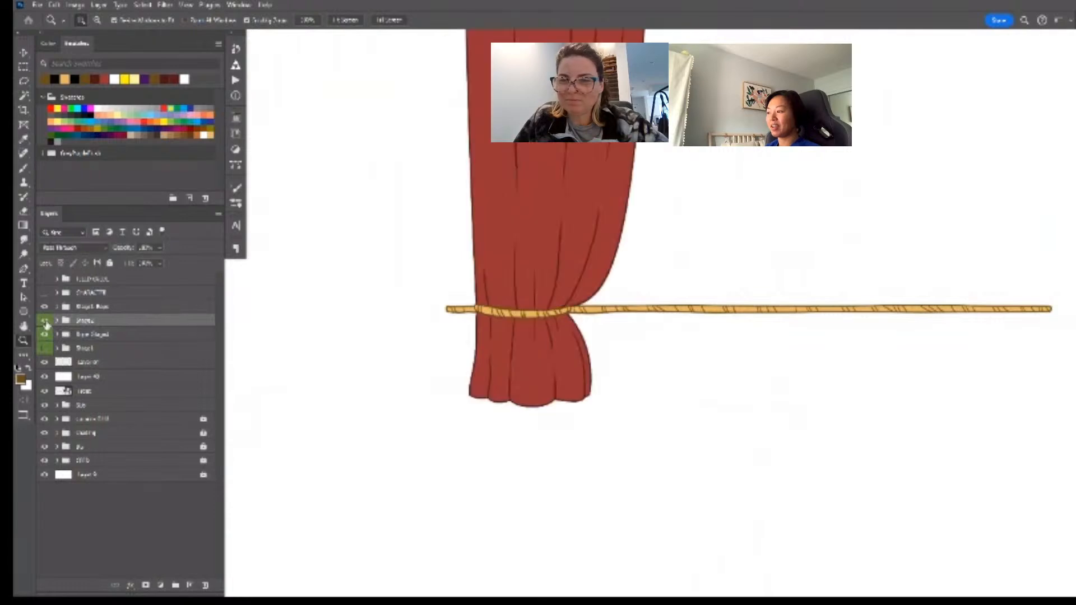
# - Squeeze the straight rope group vertically with Free Transform so it tucks behind the tied rope
pyautogui.click(45, 336)
pyautogui.click(90, 335)
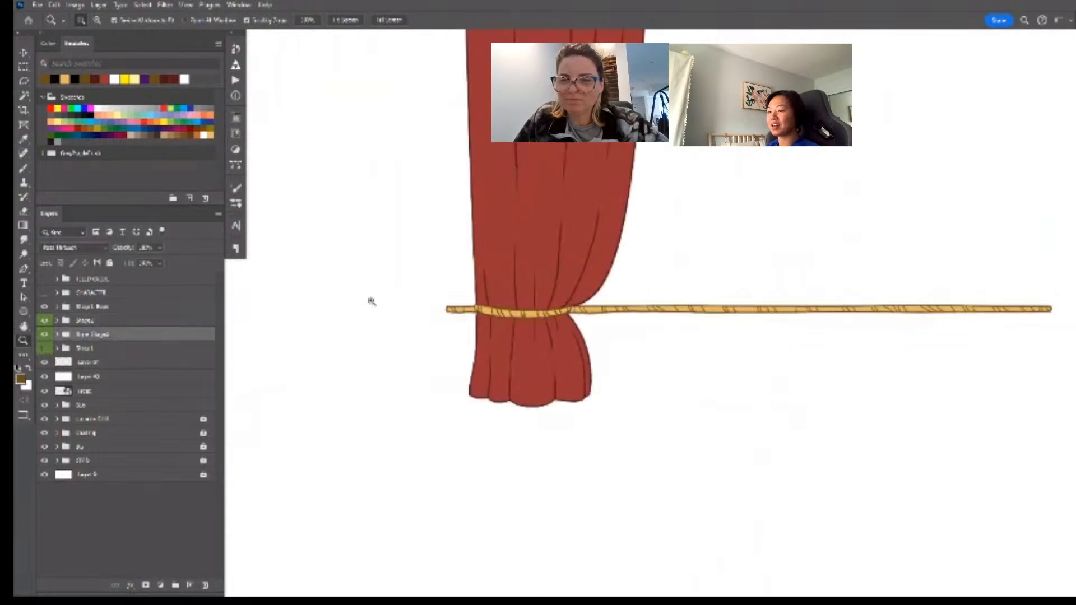
pyautogui.moveTo(729, 278)
pyautogui.mouseDown()
pyautogui.moveTo(766, 278)
pyautogui.moveTo(747, 288)
pyautogui.mouseUp()
pyautogui.moveTo(413, 336); pyautogui.dragTo(715, 384)
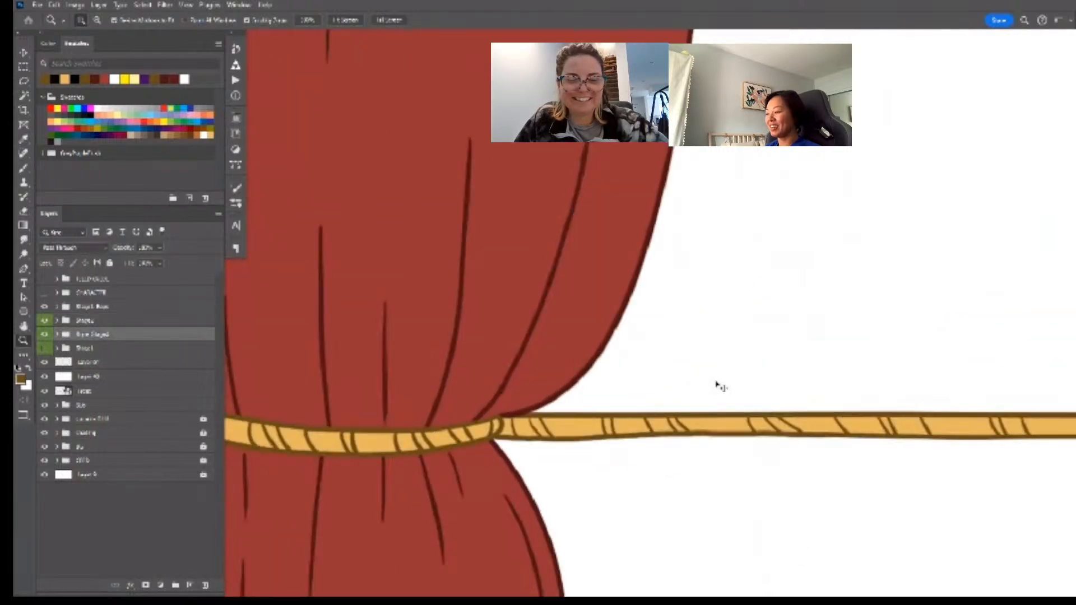
pyautogui.hotkey('ctrl', 't')
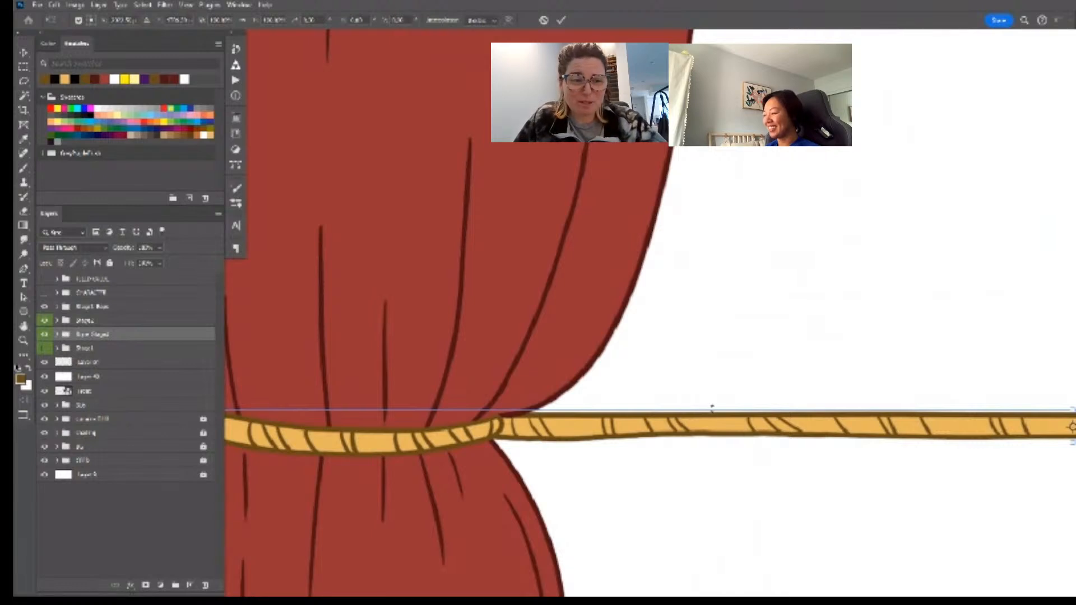
pyautogui.moveTo(711, 408); pyautogui.dragTo(710, 439)
pyautogui.press('Return')
pyautogui.press('z')
pyautogui.moveTo(788, 447); pyautogui.dragTo(563, 421)
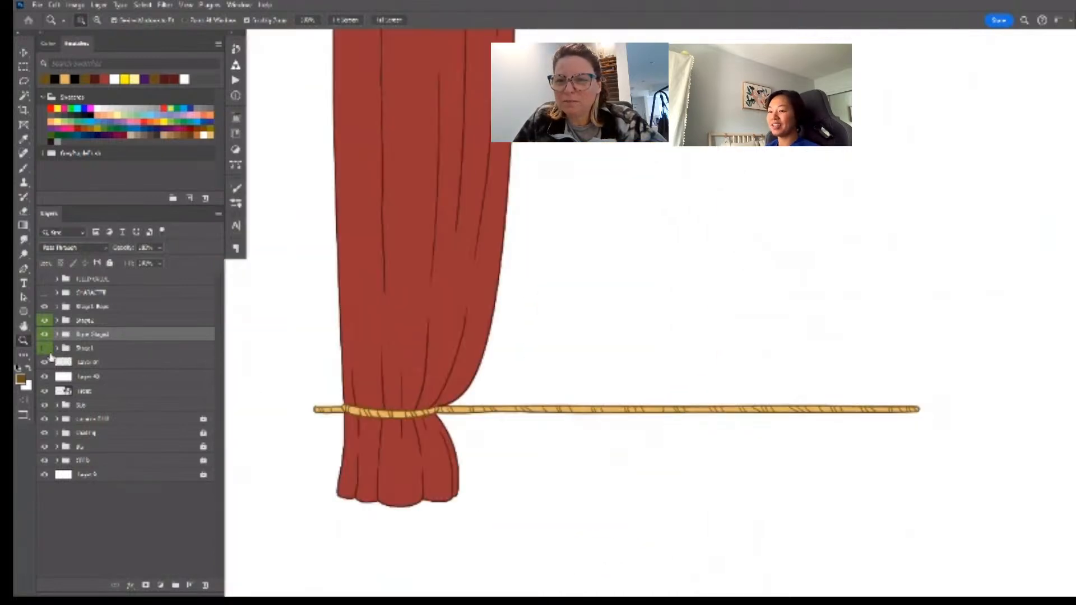
# - Toggle the closed curtain, straight rope, tied curtain and tied rope groups to compare the curtain's stages
pyautogui.click(45, 348)
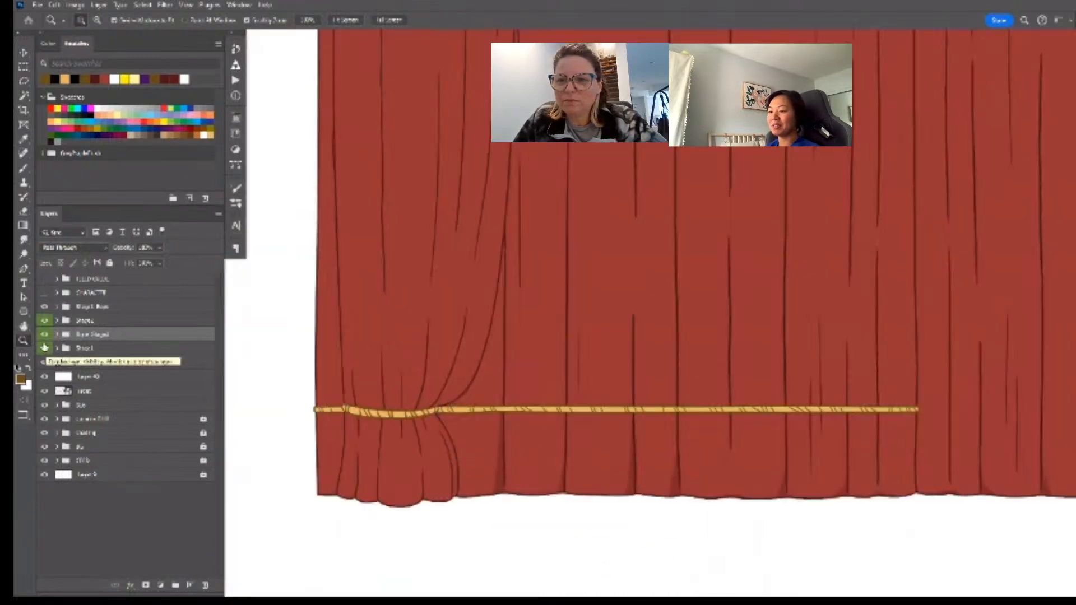
pyautogui.moveTo(45, 308); pyautogui.dragTo(46, 336)
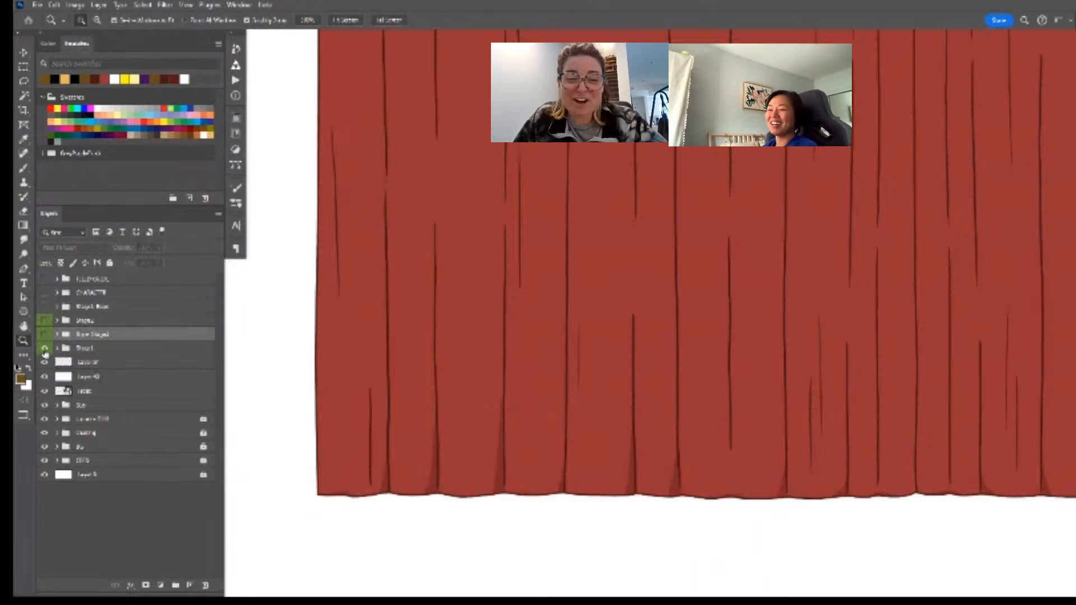
pyautogui.click(45, 350)
pyautogui.click(44, 349)
pyautogui.click(44, 334)
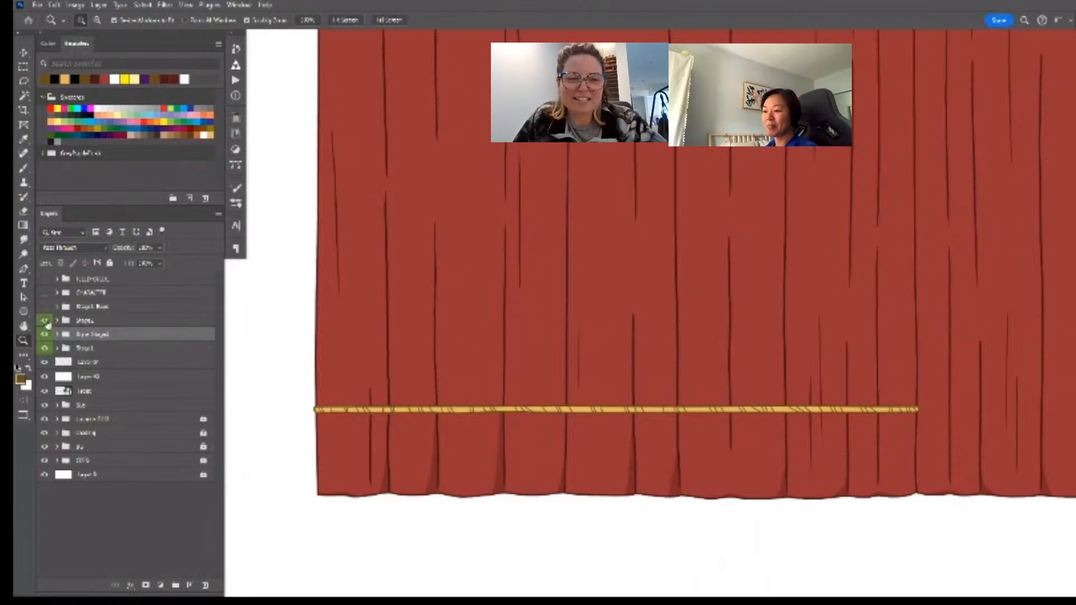
pyautogui.click(46, 322)
pyautogui.click(45, 308)
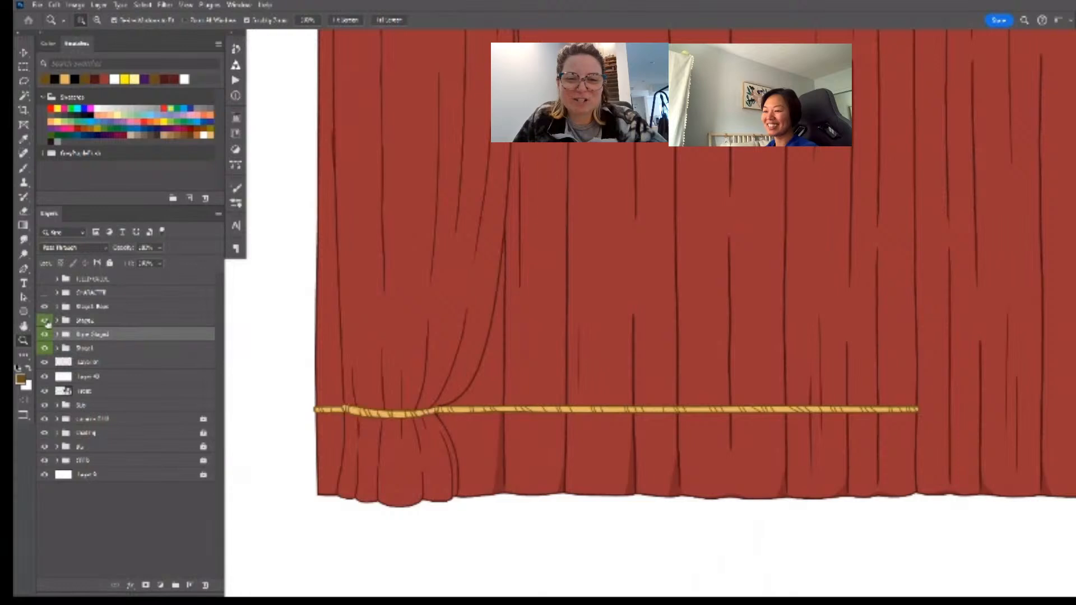
pyautogui.click(46, 321)
pyautogui.click(46, 321)
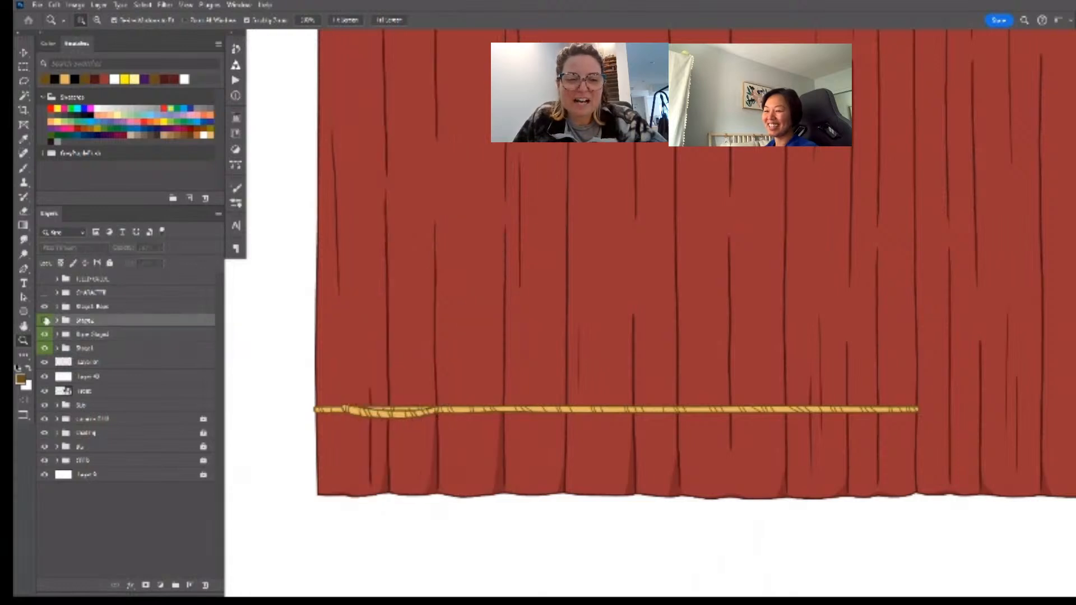
# - Compare the tied and closed curtain stages, then hide the tied rope and tied curtain groups
pyautogui.keyDown('shift'); pyautogui.click(58, 308); pyautogui.keyUp('shift')
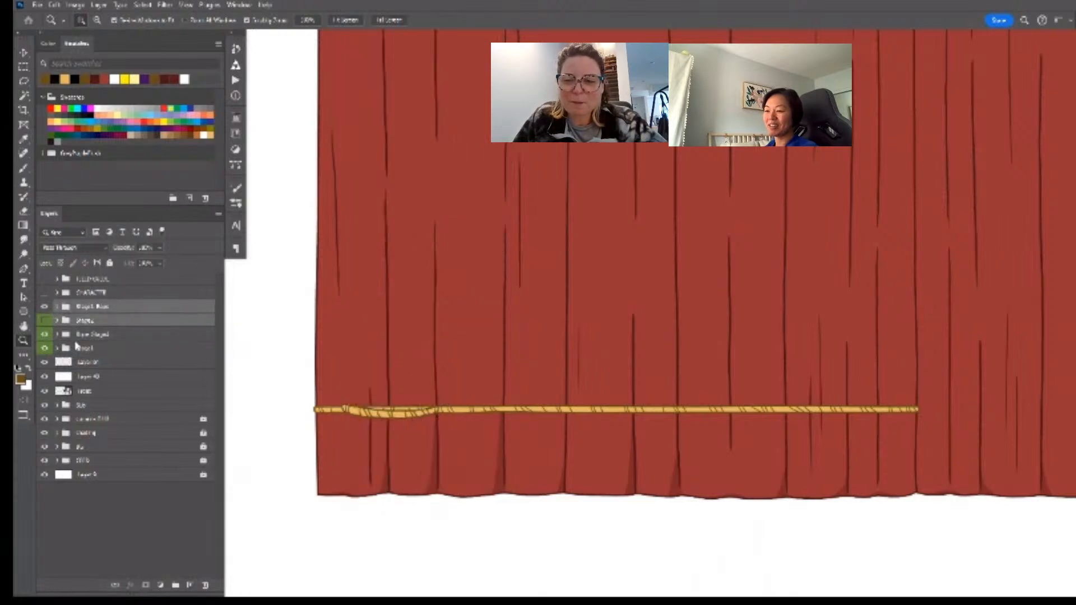
pyautogui.click(45, 307)
pyautogui.click(46, 322)
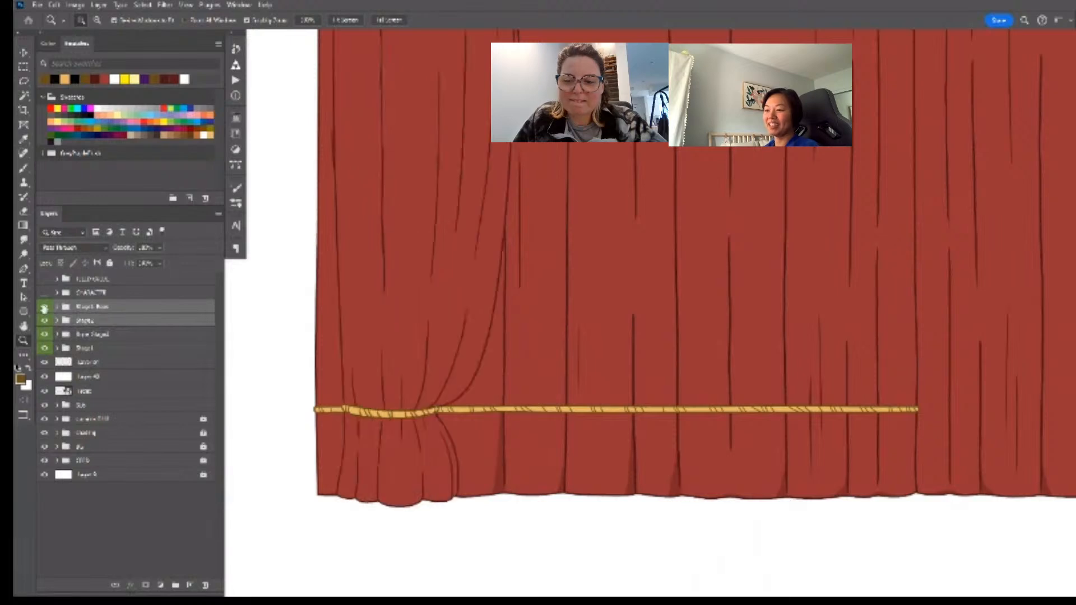
pyautogui.moveTo(44, 308); pyautogui.dragTo(46, 321)
pyautogui.moveTo(693, 416); pyautogui.dragTo(681, 413)
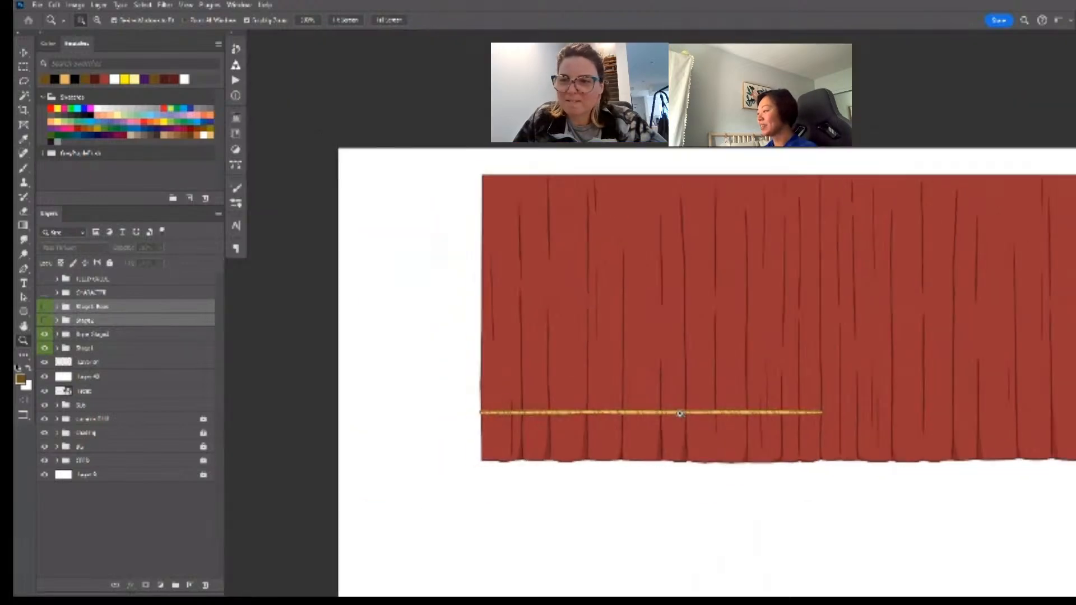
# - Duplicate the bottom layer inside the straight rope group and select the lower one for a shadow
pyautogui.moveTo(772, 409); pyautogui.dragTo(658, 414)
pyautogui.moveTo(731, 419); pyautogui.dragTo(748, 418)
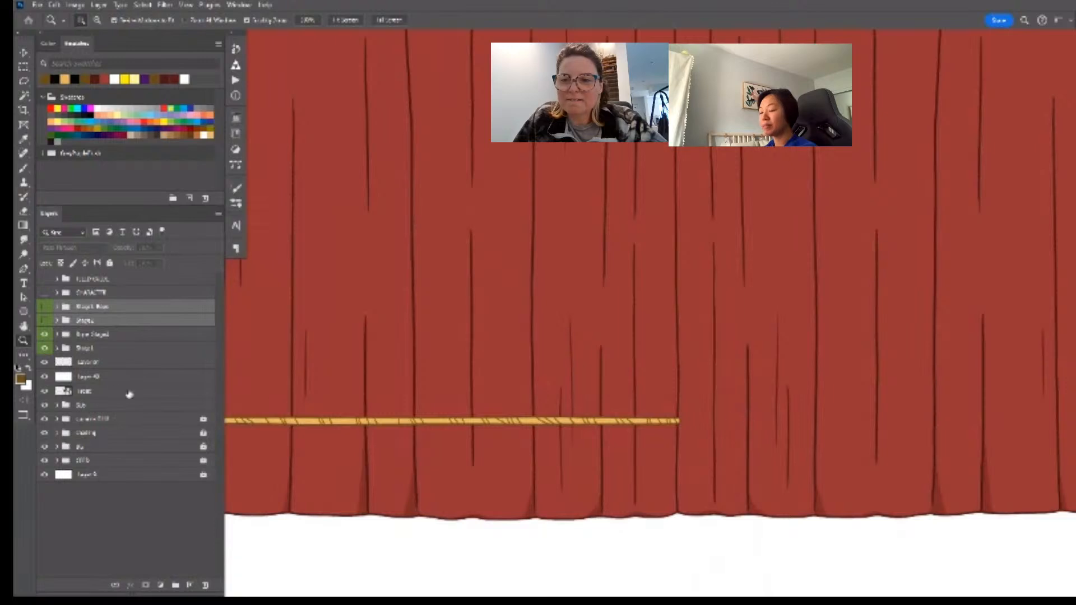
pyautogui.click(144, 338)
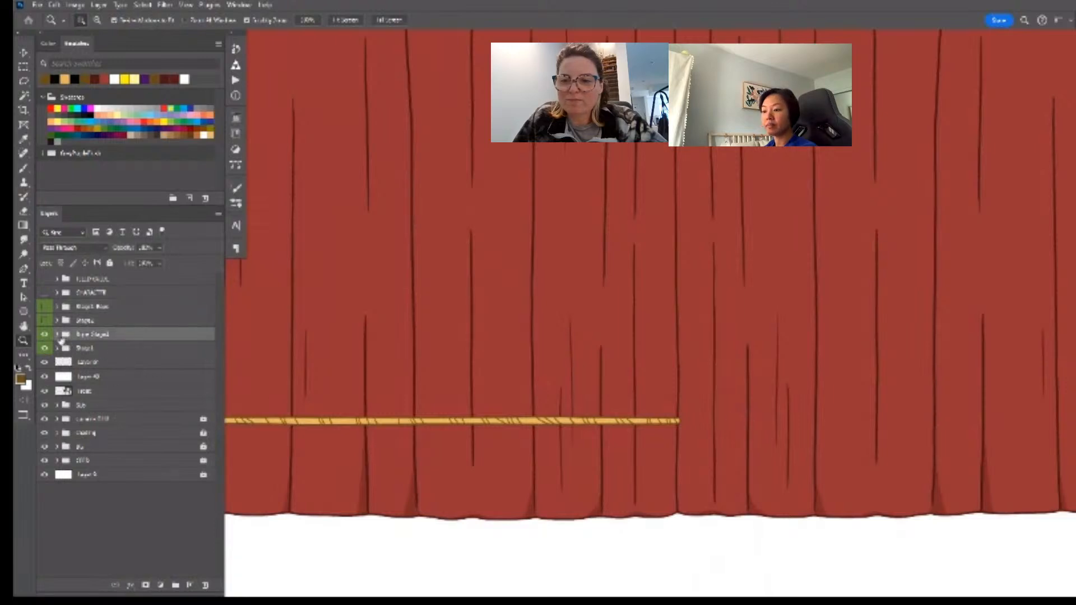
pyautogui.click(57, 335)
pyautogui.click(57, 335)
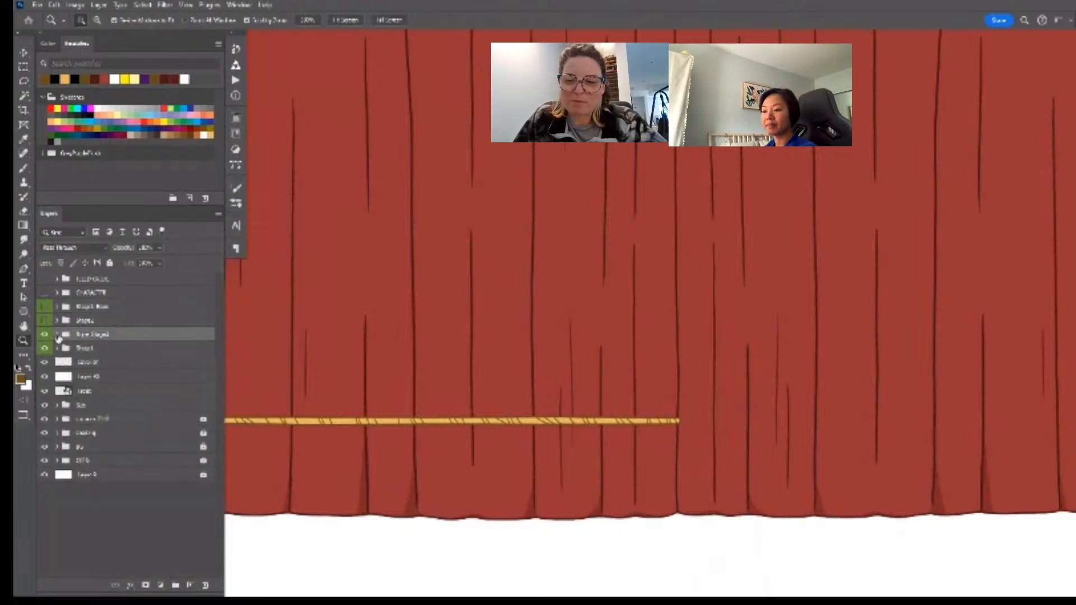
pyautogui.click(57, 335)
pyautogui.click(149, 386)
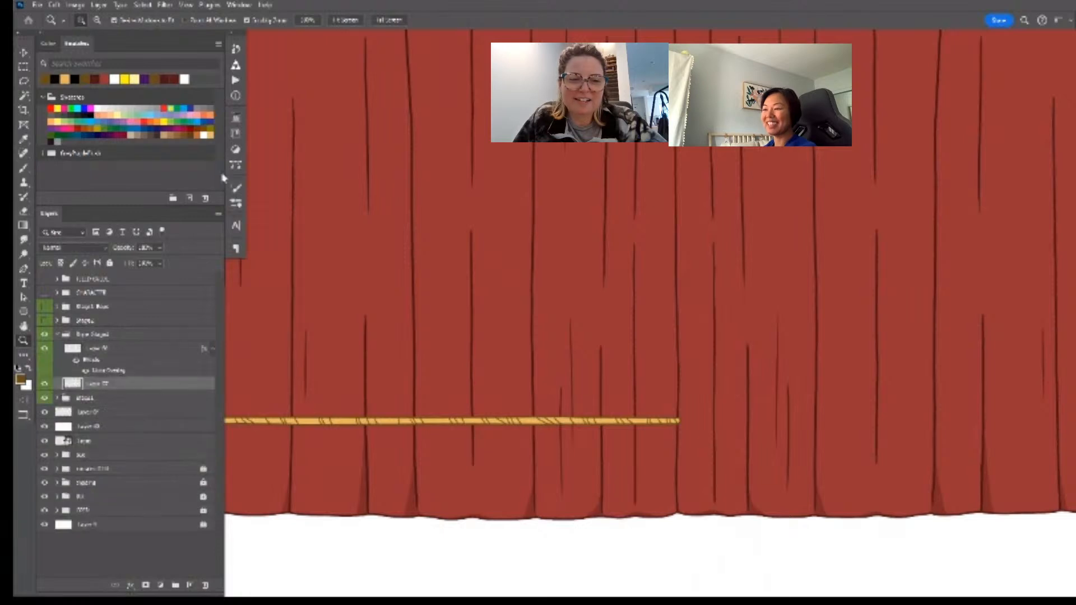
pyautogui.hotkey('ctrl', 'j')
pyautogui.click(120, 399)
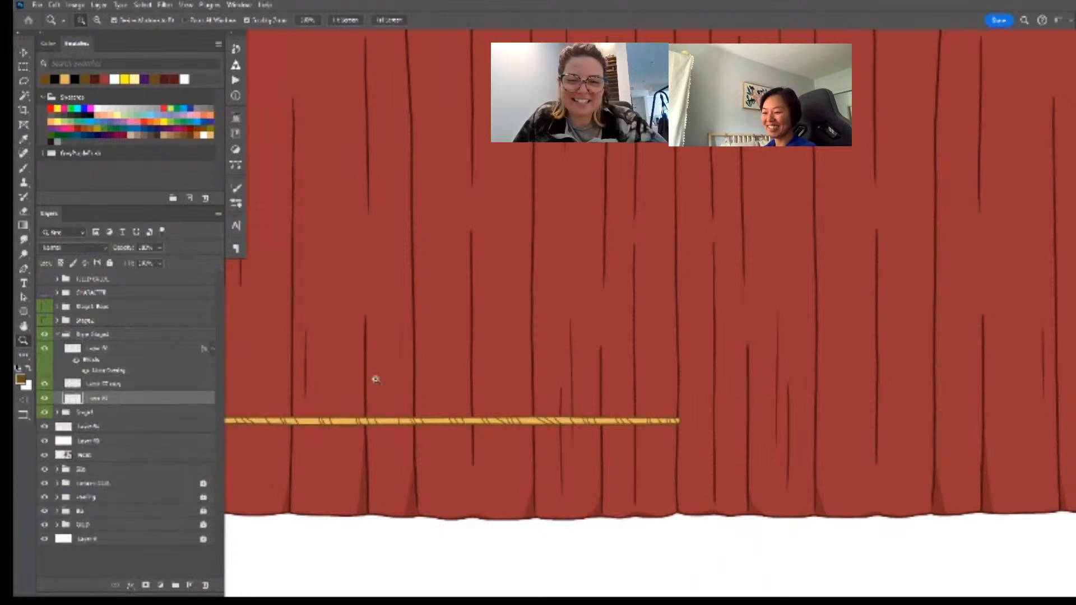
# - Shift the lower rope layer slightly down with Free Transform and reduce its opacity to form a soft shadow
pyautogui.click(383, 373)
pyautogui.press('i')
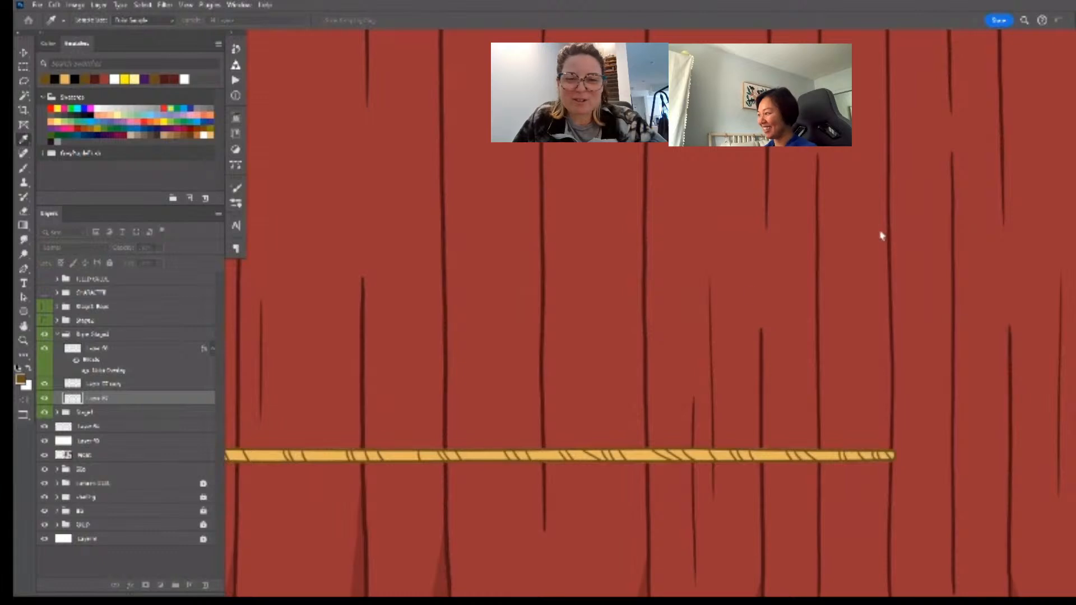
pyautogui.press('z')
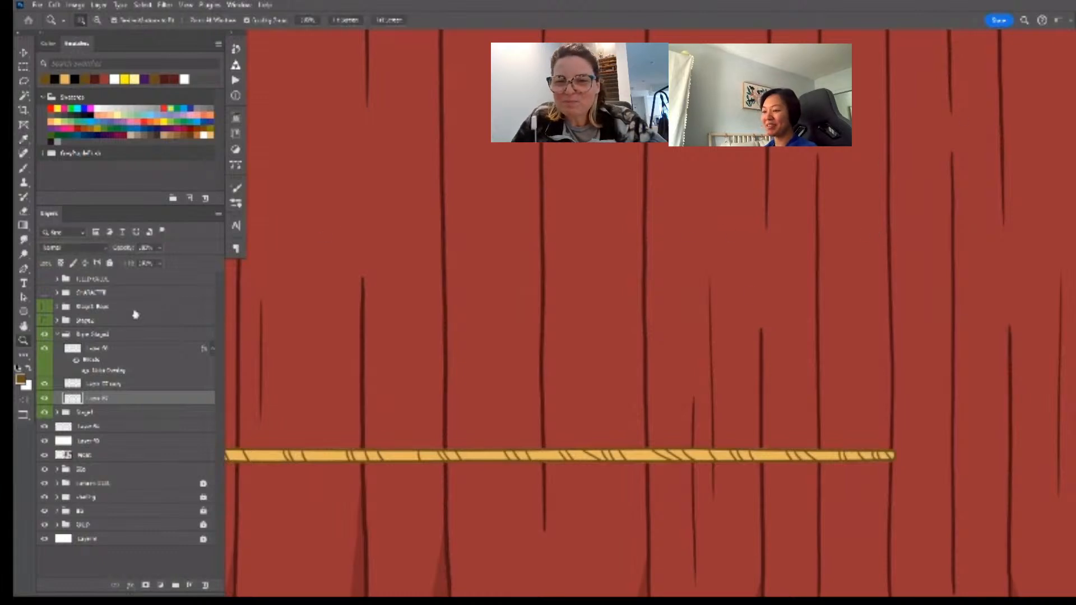
pyautogui.hotkey('ctrl', 't')
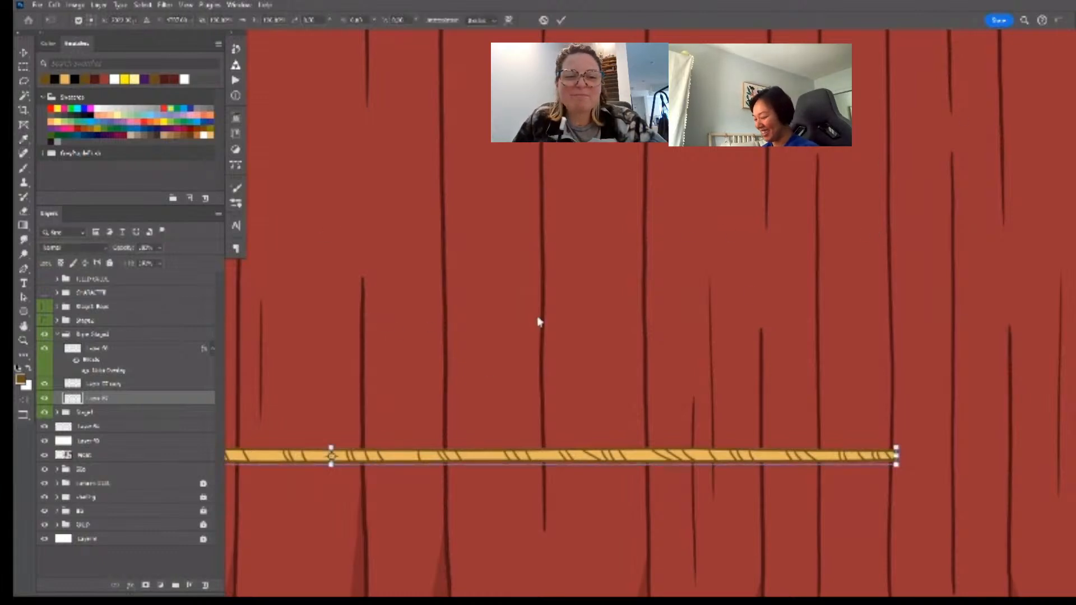
pyautogui.press('Down')
pyautogui.press('Down')
pyautogui.press('Down')
pyautogui.press('Down')
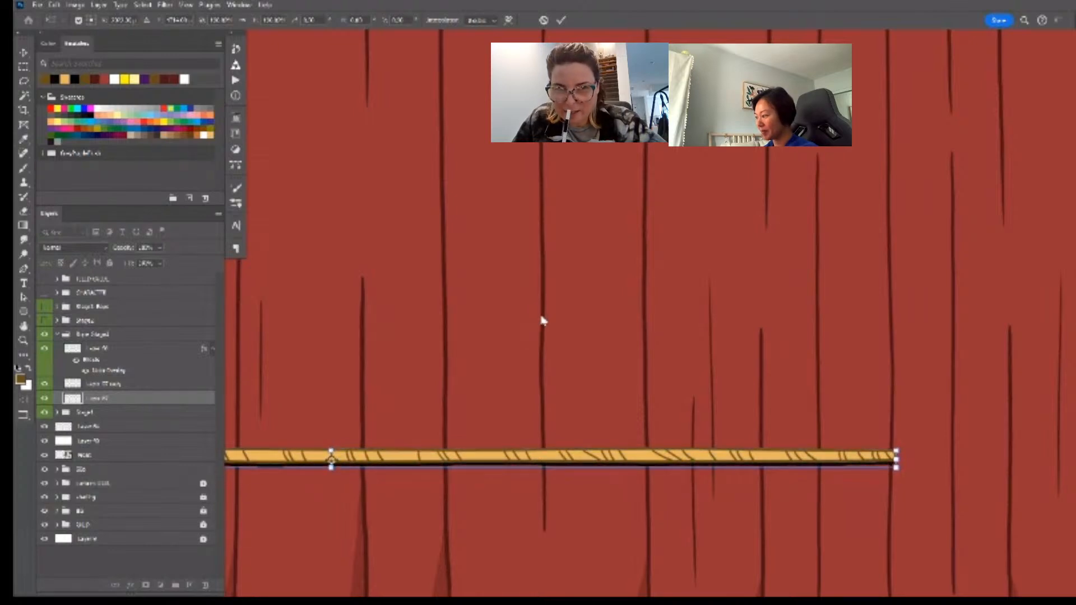
pyautogui.press('Return')
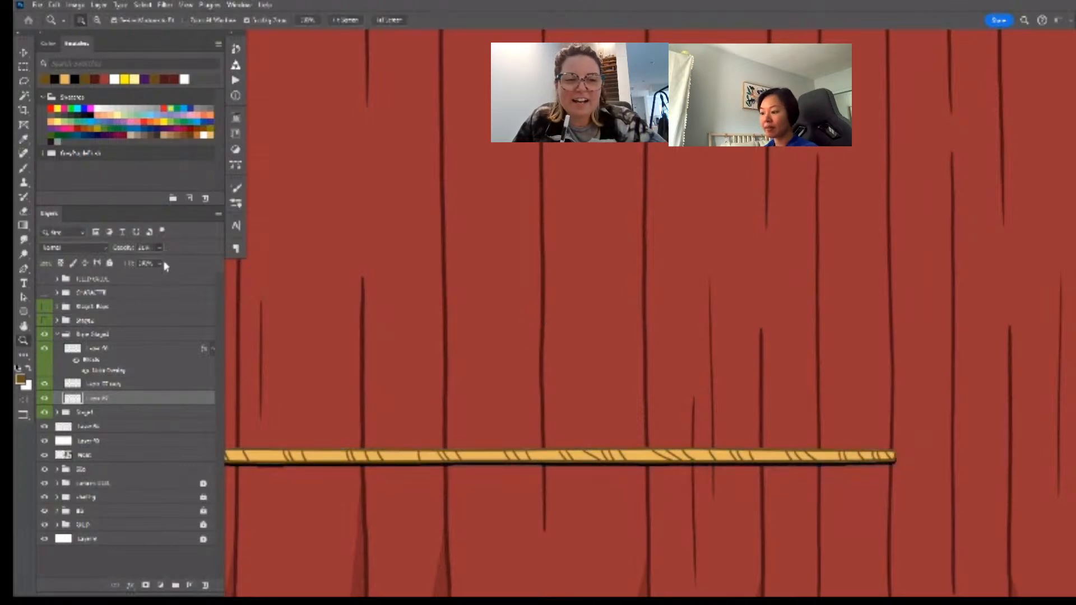
pyautogui.moveTo(164, 262); pyautogui.dragTo(144, 263)
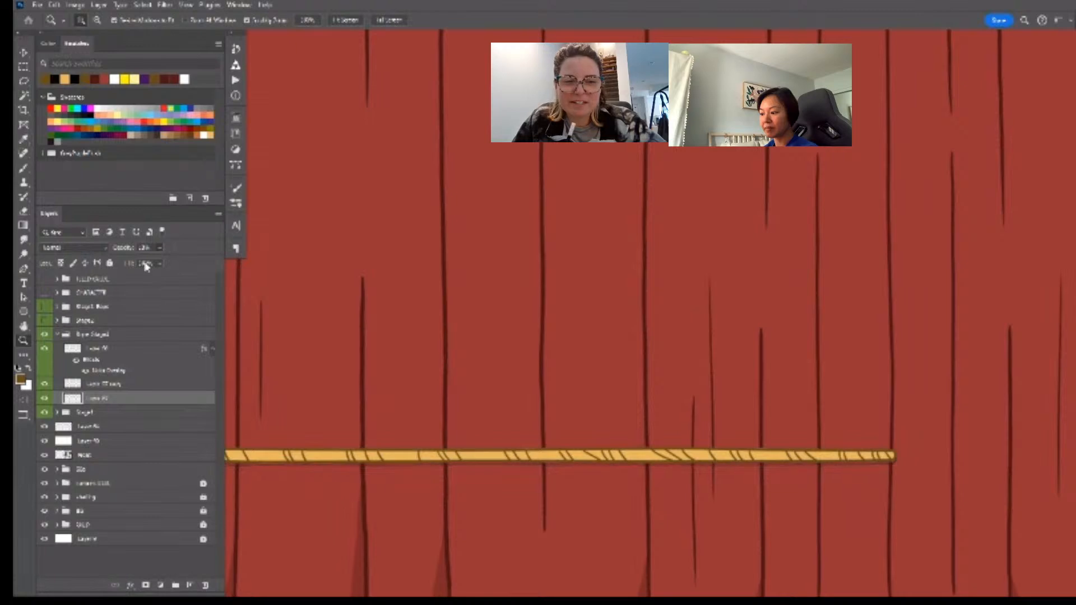
pyautogui.press('v')
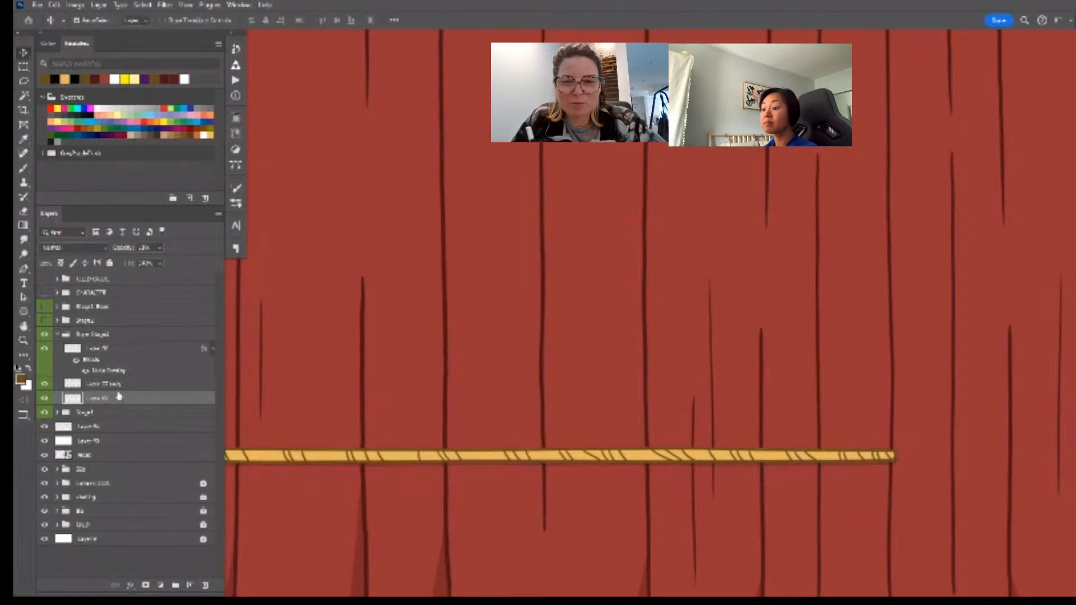
pyautogui.click(114, 385)
pyautogui.keyDown('ctrl'); pyautogui.click(73, 398); pyautogui.keyUp('ctrl')
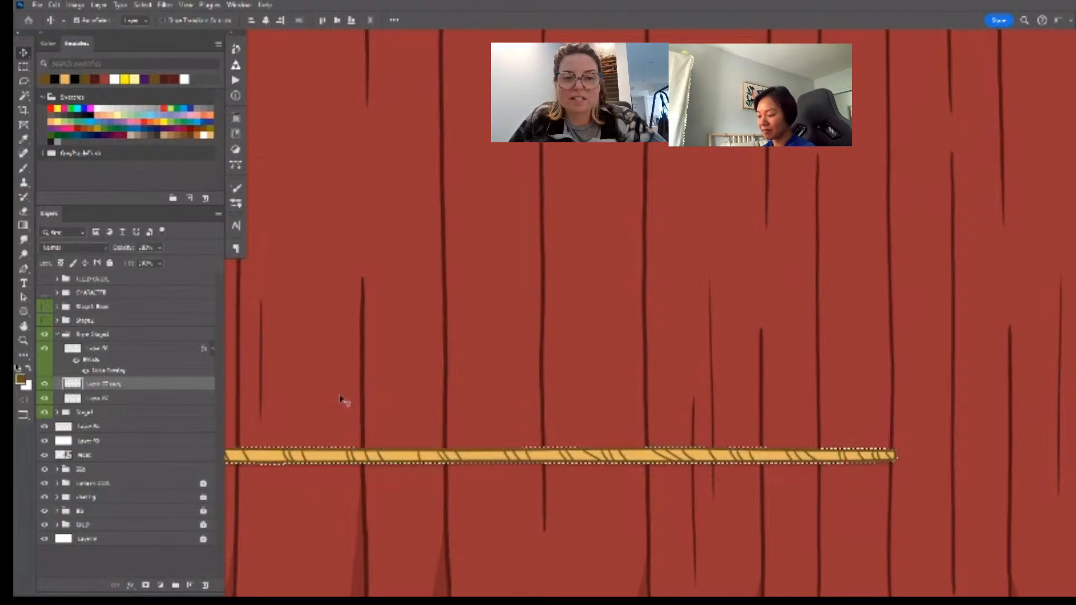
pyautogui.hotkey('ctrl', 'd')
pyautogui.keyDown('ctrl'); pyautogui.click(69, 386); pyautogui.keyUp('ctrl')
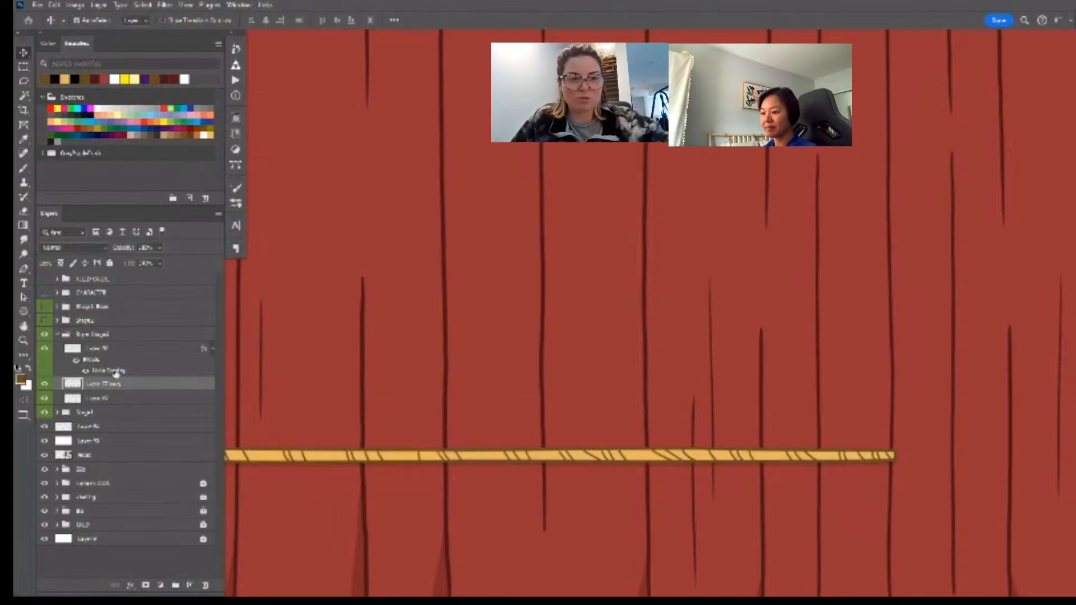
# - Clean up the rope's shadow layer with the Eraser at both ends of the straight rope
pyautogui.press('z')
pyautogui.click(911, 421)
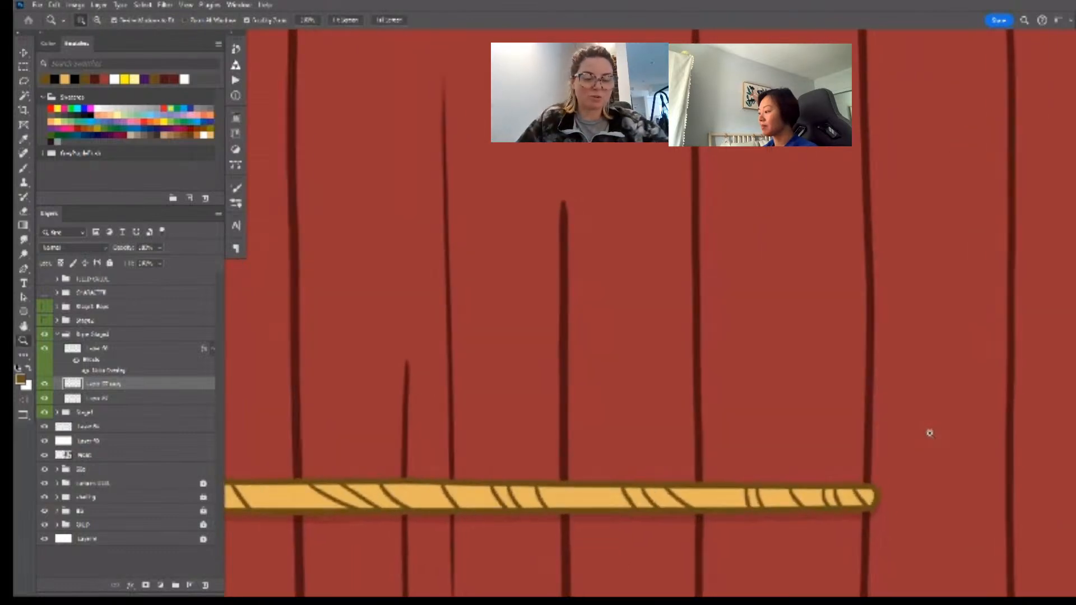
pyautogui.click(903, 529)
pyautogui.hotkey('alt', '[')
pyautogui.press('e')
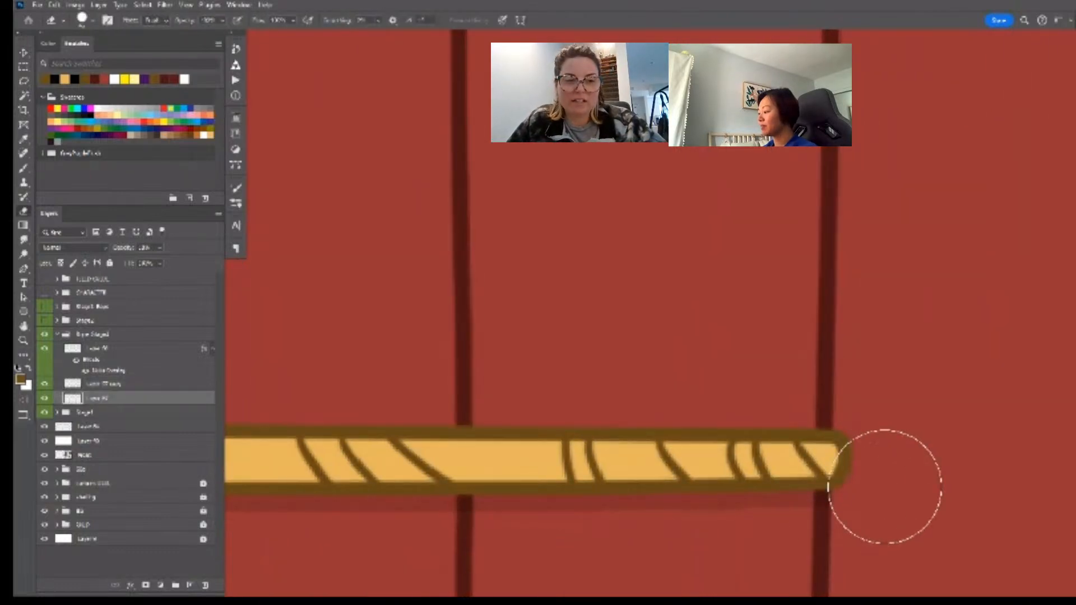
pyautogui.scroll(-8, 885, 491)
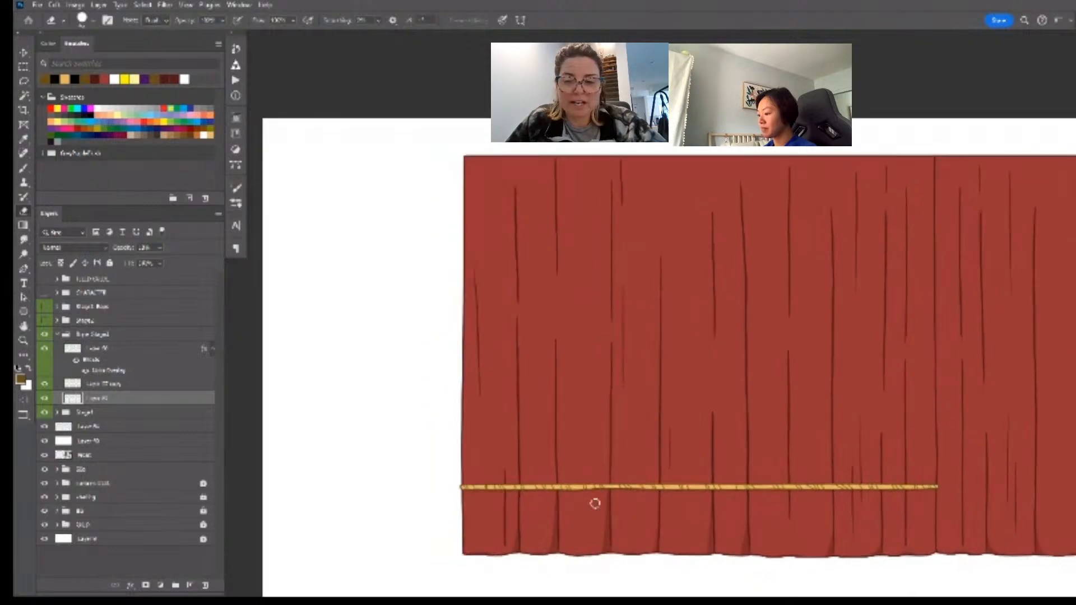
pyautogui.scroll(10, 492, 488)
pyautogui.click(363, 498)
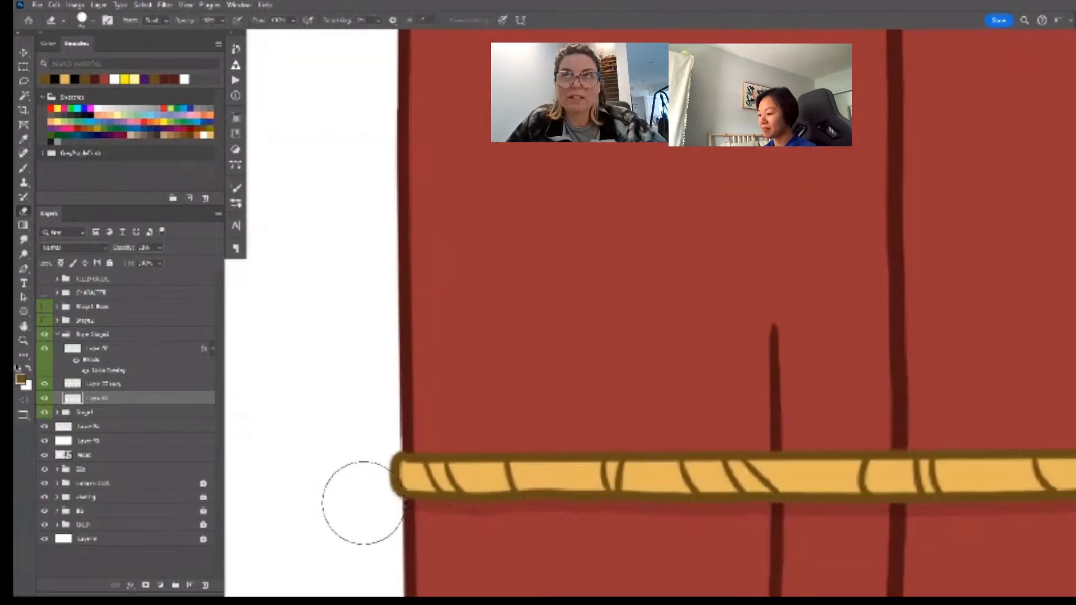
# - Stretch the rope's shadow layer downward with Free Transform and adjust its opacity
pyautogui.moveTo(641, 491); pyautogui.dragTo(627, 486)
pyautogui.moveTo(903, 485)
pyautogui.mouseDown()
pyautogui.moveTo(683, 385)
pyautogui.moveTo(732, 412)
pyautogui.mouseUp()
pyautogui.hotkey('ctrl', 't')
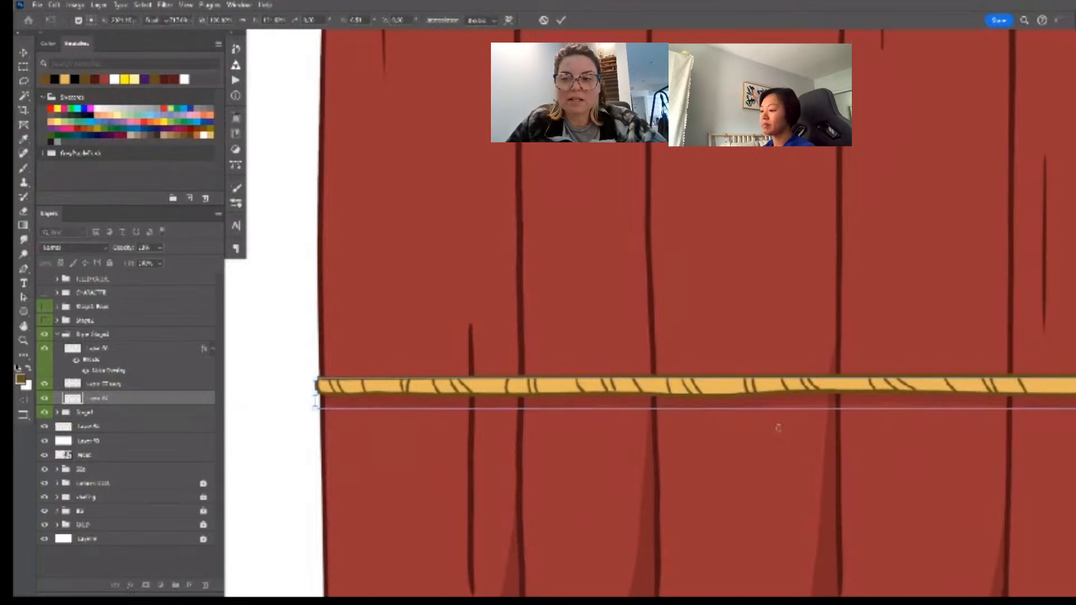
pyautogui.press('Return')
pyautogui.scroll(-8, 766, 427)
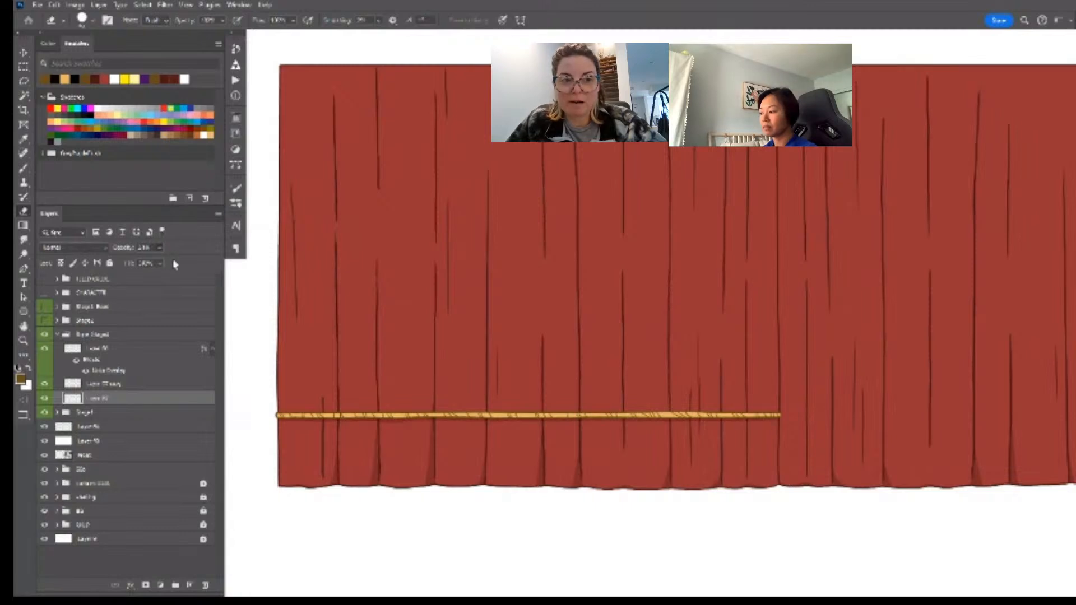
# - Squeeze the rope's shadow layer slightly thinner vertically with Free Transform
pyautogui.press('z')
pyautogui.moveTo(485, 461); pyautogui.dragTo(509, 459)
pyautogui.press('e')
pyautogui.hotkey('ctrl', 't')
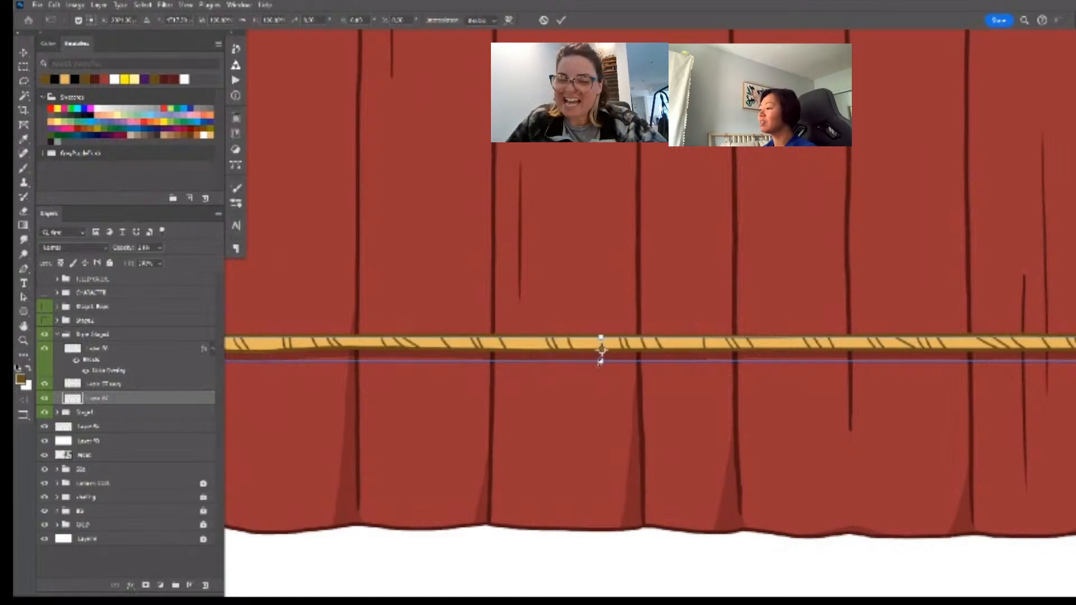
pyautogui.moveTo(601, 364); pyautogui.dragTo(600, 358)
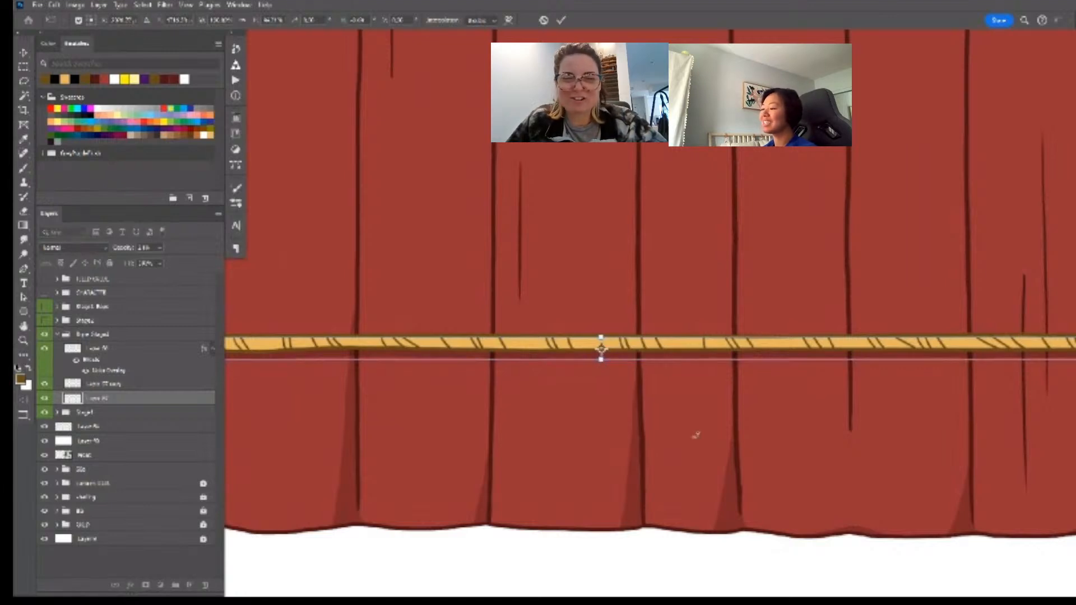
pyautogui.press('Return')
pyautogui.scroll(-3, 665, 418)
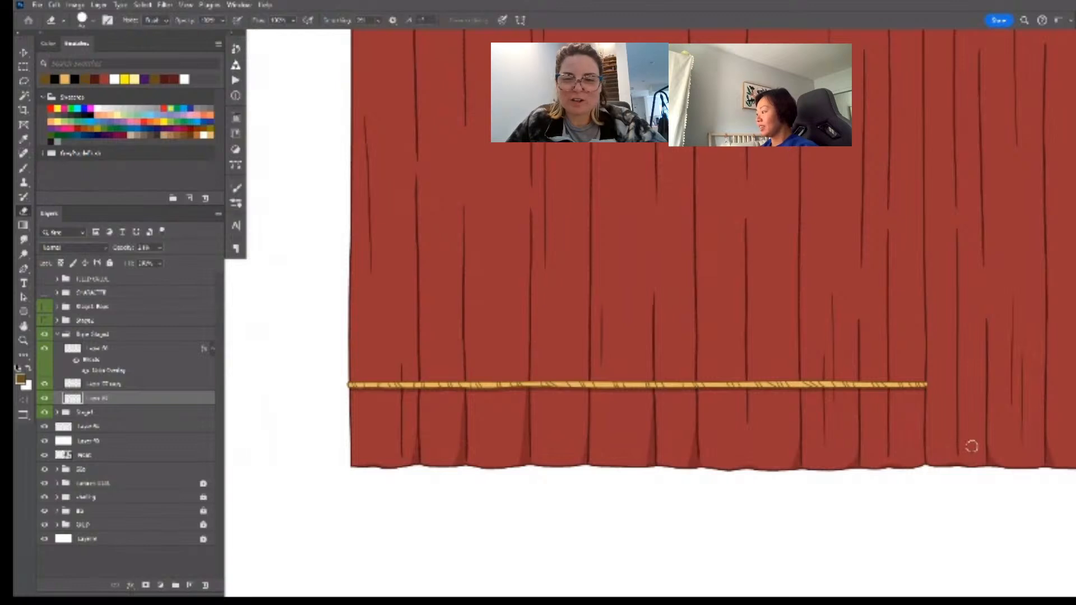
# - Trim the shadow's lower edge beneath the rope using a much smaller Eraser brush
pyautogui.press('z')
pyautogui.moveTo(415, 389); pyautogui.dragTo(756, 384)
pyautogui.moveTo(637, 390); pyautogui.dragTo(625, 398)
pyautogui.press('e')
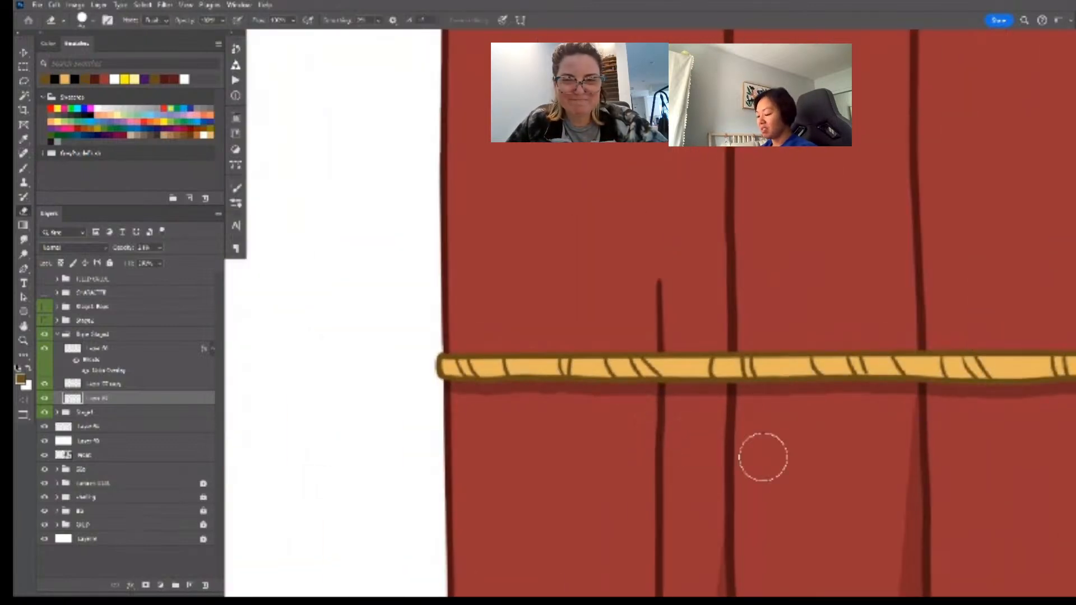
pyautogui.press('[')
pyautogui.press('[')
pyautogui.press('[')
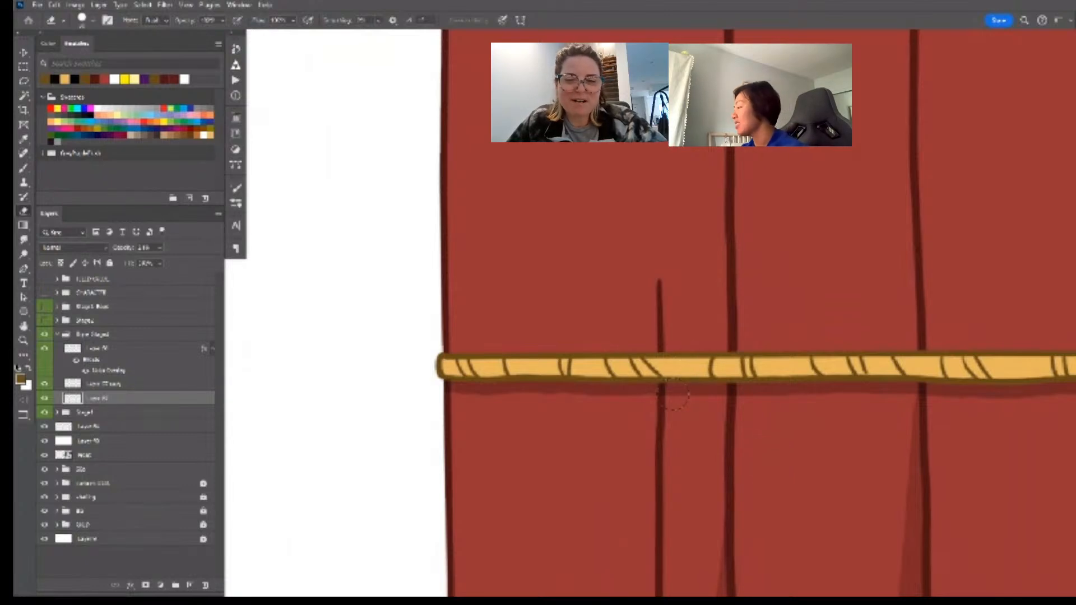
pyautogui.press('[')
pyautogui.press('[')
pyautogui.press('[')
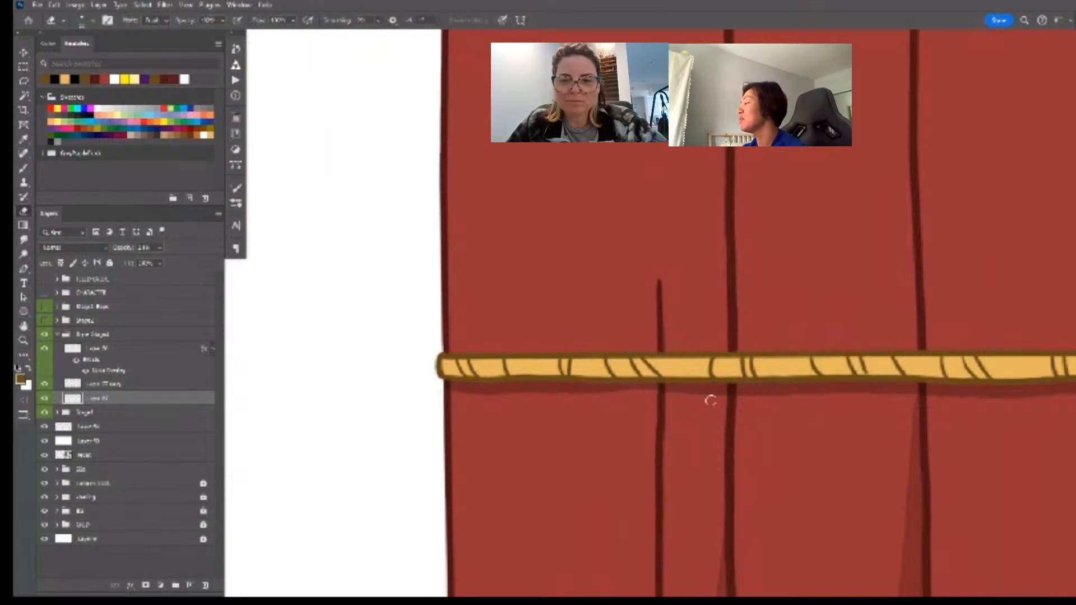
pyautogui.moveTo(747, 399); pyautogui.dragTo(530, 421)
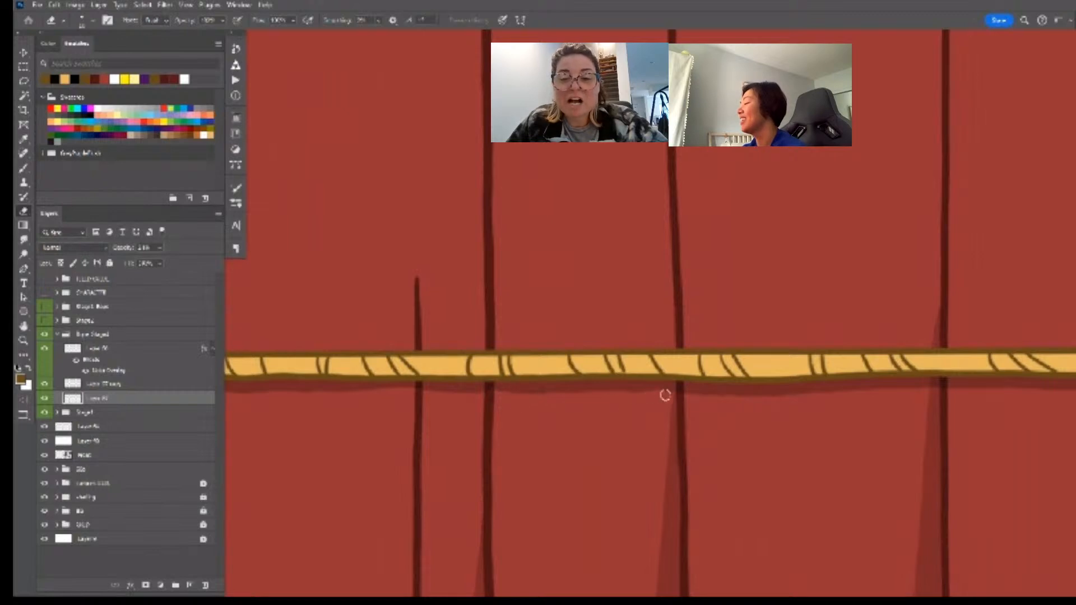
pyautogui.moveTo(737, 414)
pyautogui.mouseDown()
pyautogui.moveTo(577, 422)
pyautogui.moveTo(504, 455)
pyautogui.mouseUp()
# - Fine-tune the shadow layer's opacity and check the rope against the whole closed curtain
pyautogui.press('z')
pyautogui.press('e')
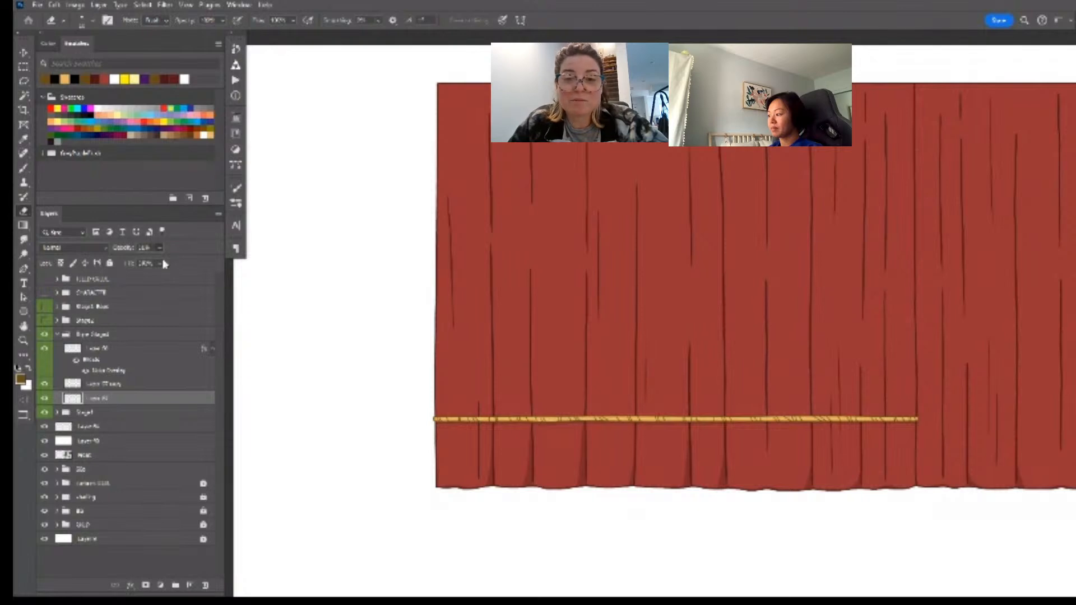
pyautogui.press('z')
pyautogui.moveTo(804, 401); pyautogui.dragTo(773, 401)
pyautogui.press('e')
pyautogui.moveTo(790, 403); pyautogui.dragTo(583, 435)
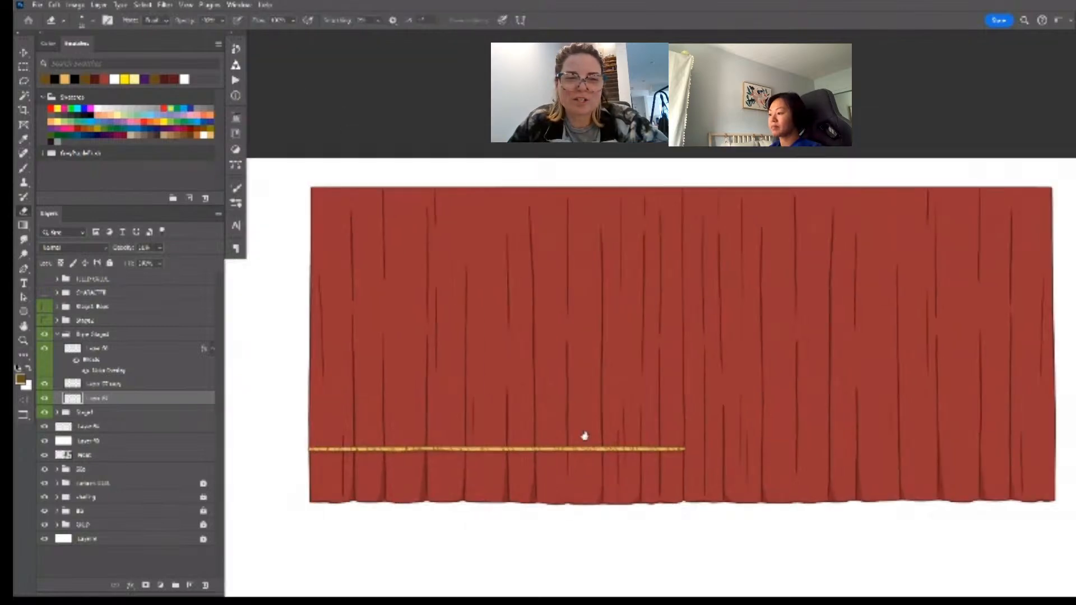
# - Duplicate the closed curtain's rope group and move the copy across the curtain's right half with Free Transform
pyautogui.click(59, 334)
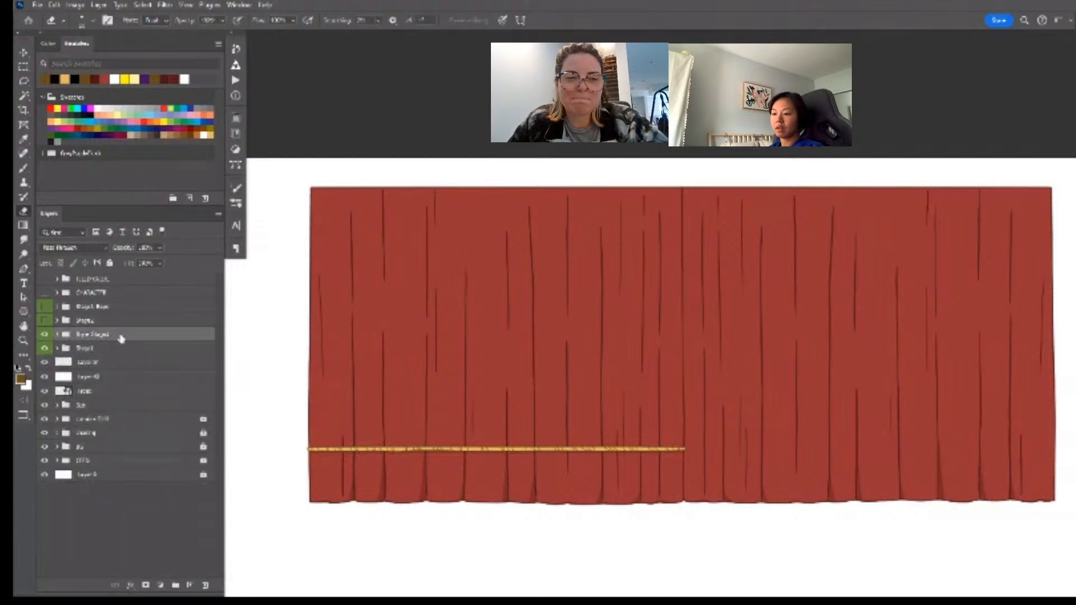
pyautogui.hotkey('ctrl', 'j')
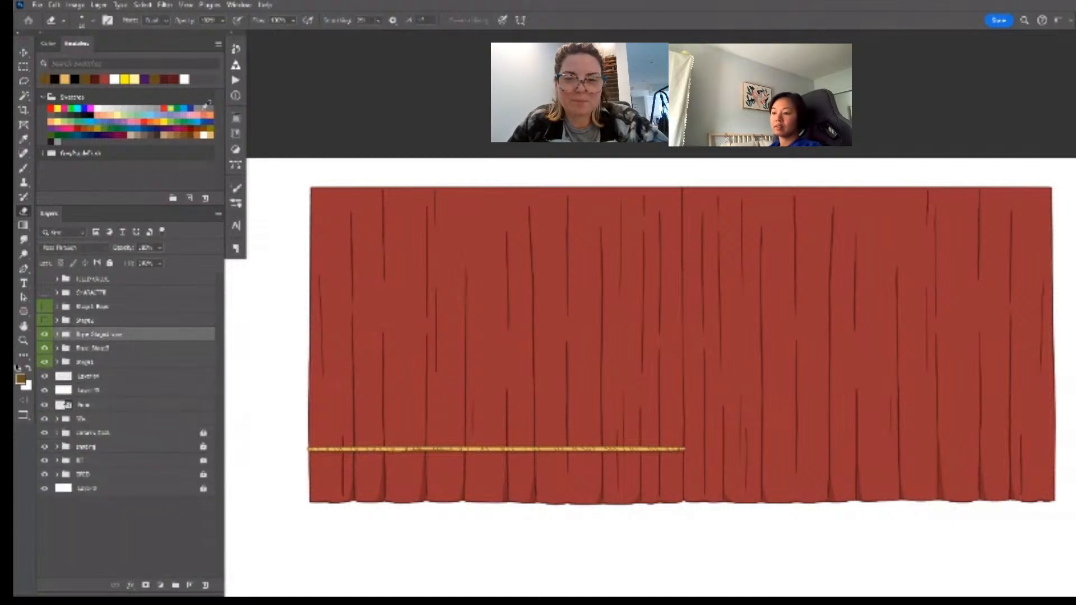
pyautogui.hotkey('ctrl', 't')
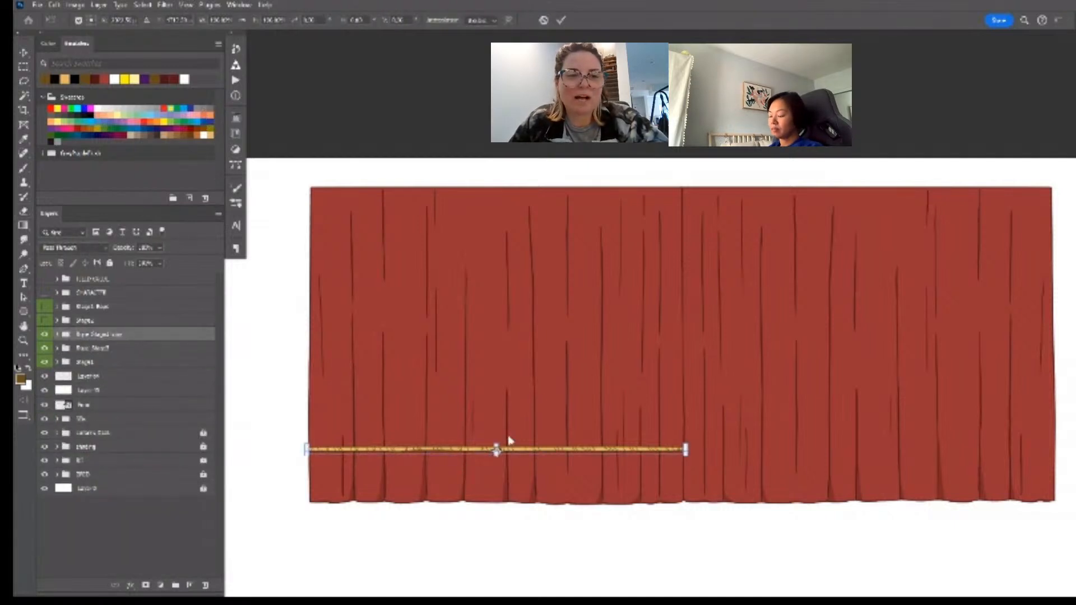
pyautogui.click(509, 440)
pyautogui.moveTo(453, 453); pyautogui.dragTo(827, 449)
pyautogui.press('Return')
pyautogui.press('e')
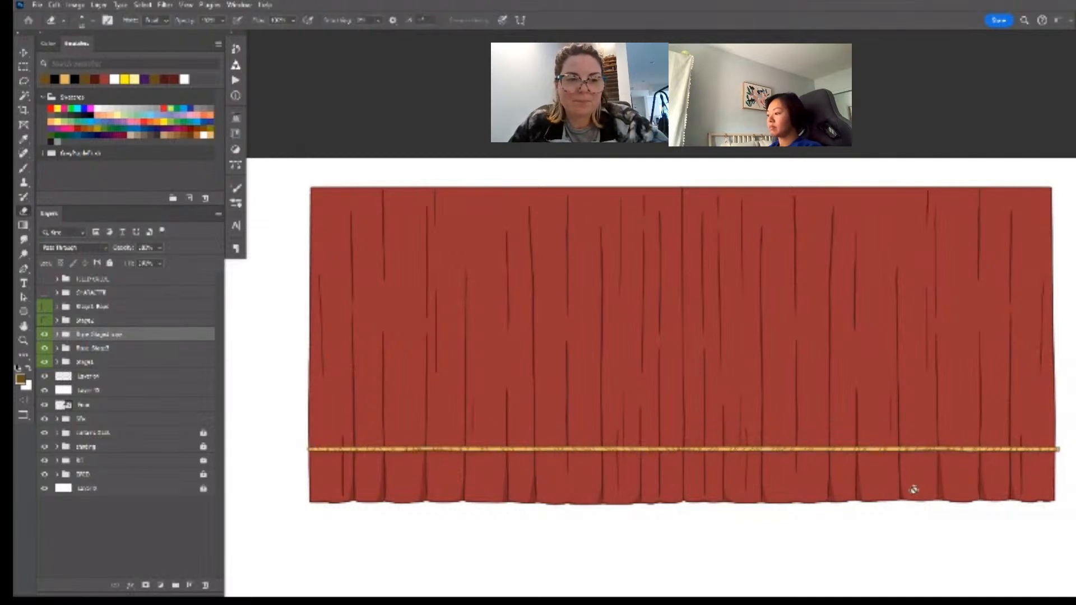
# - Place the duplicated rope group inside the Stage1 group, between the left and right curtain groups
pyautogui.moveTo(120, 342); pyautogui.dragTo(120, 380)
pyautogui.click(58, 364)
pyautogui.hotkey('ctrl', 't')
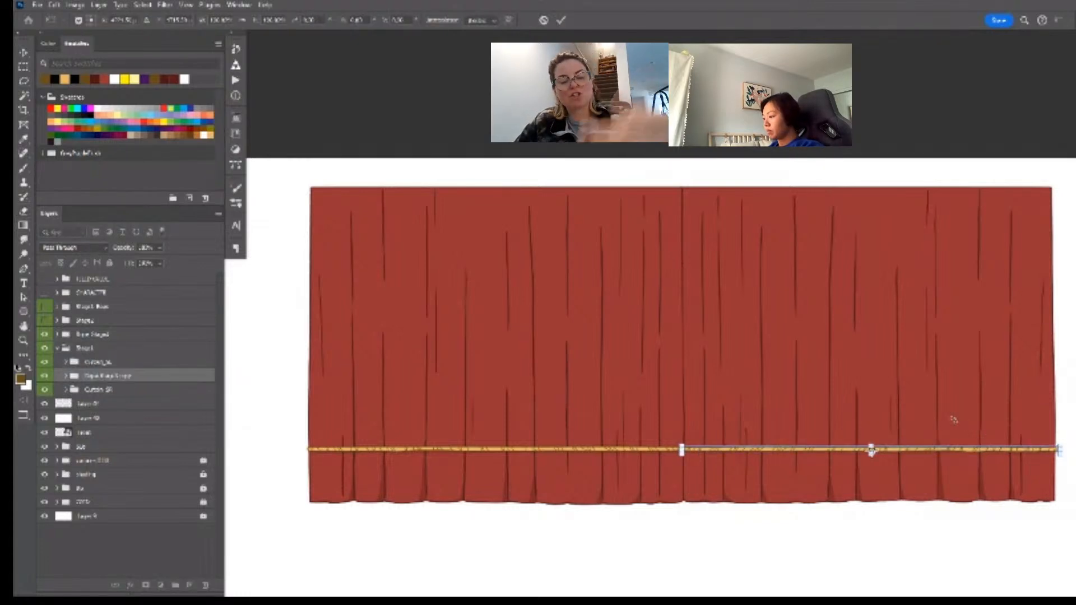
pyautogui.press('Return')
pyautogui.press('e')
pyautogui.scroll(-3, 783, 372)
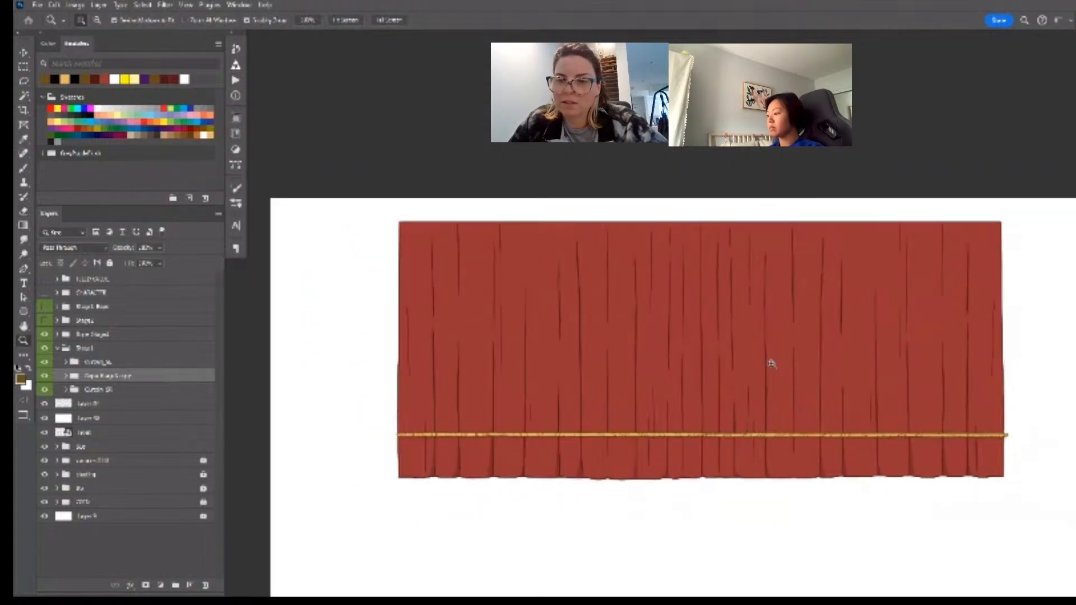
pyautogui.scroll(-1, 713, 423)
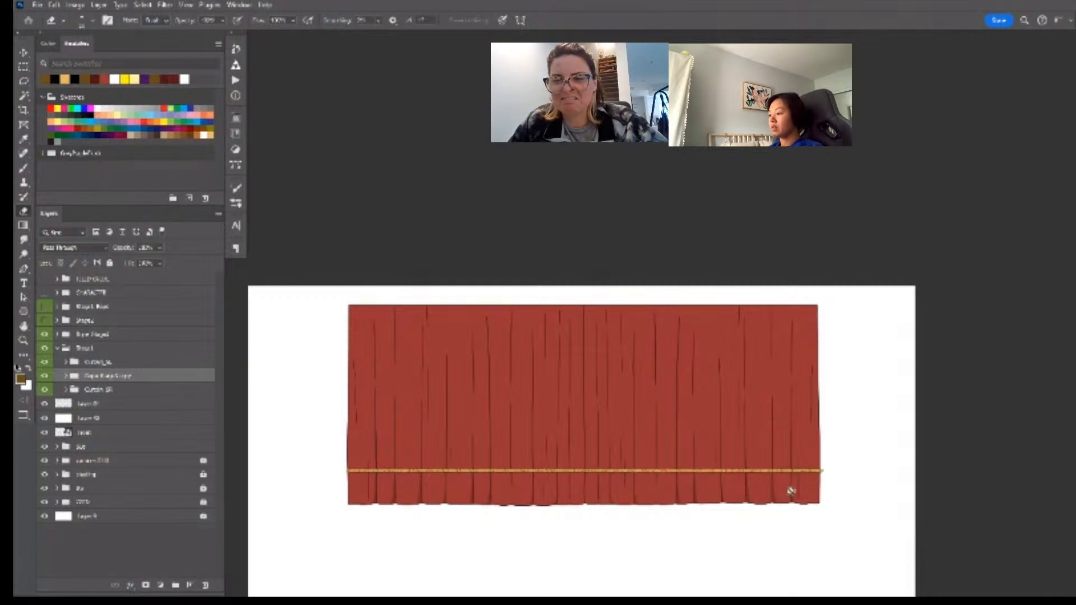
# - Nudge the rope copy slightly to the right with Free Transform so it starts at the curtain's centre seam
pyautogui.press('z')
pyautogui.moveTo(600, 489); pyautogui.dragTo(630, 497)
pyautogui.hotkey('ctrl', 't')
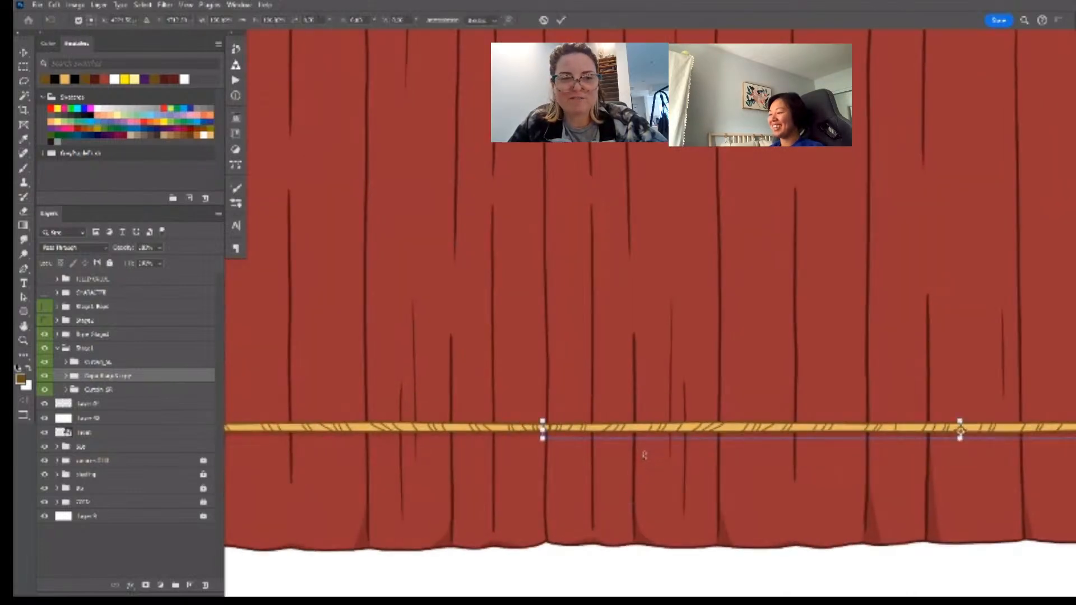
pyautogui.press('Right')
pyautogui.press('Right')
pyautogui.press('Right')
pyautogui.press('Right')
pyautogui.press('Right')
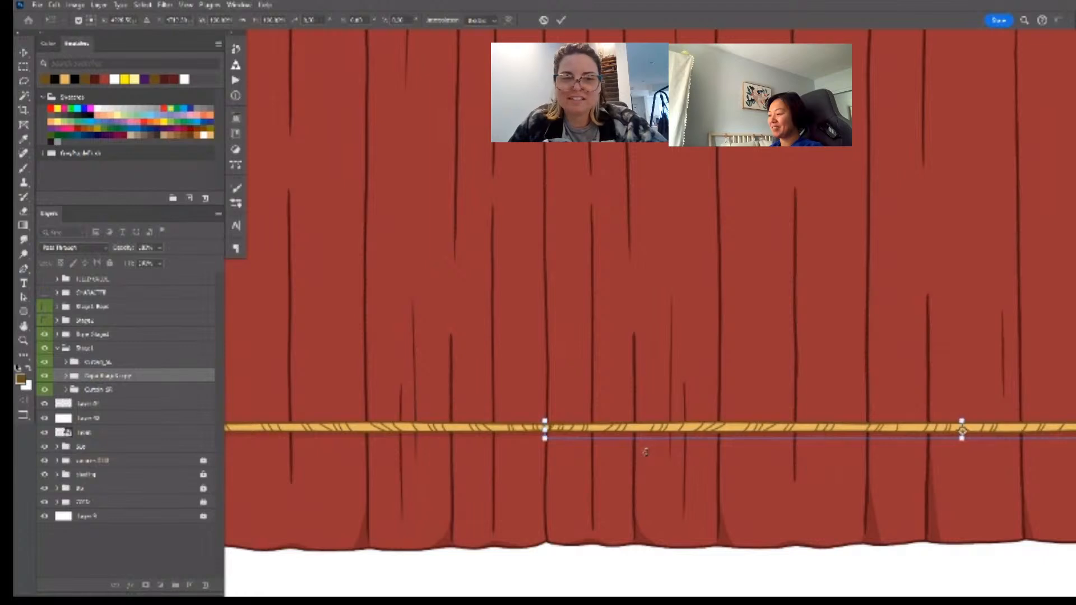
pyautogui.press('Return')
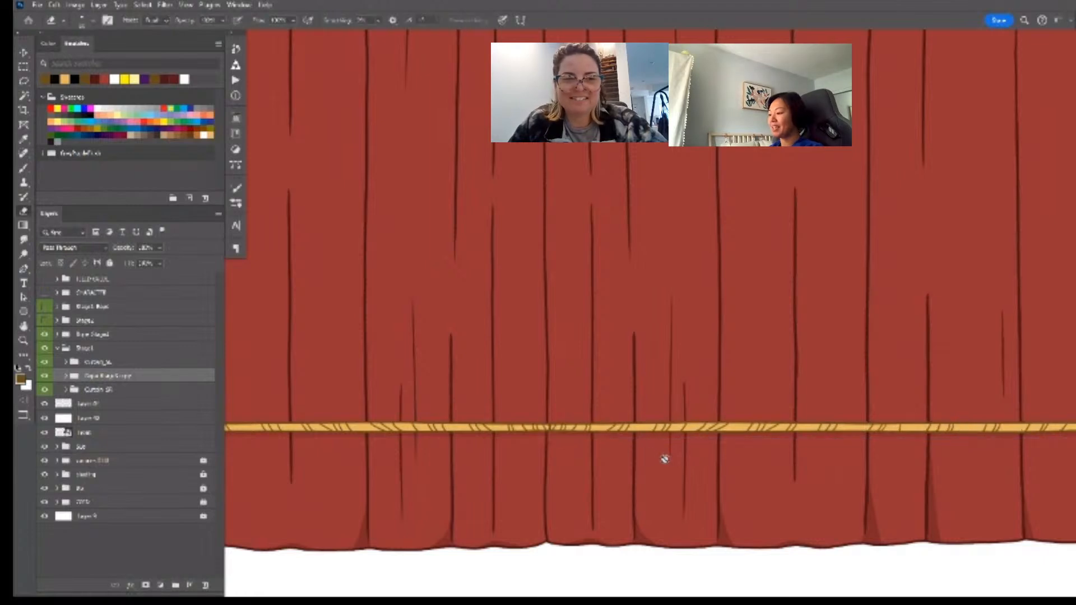
pyautogui.keyDown('alt'); pyautogui.click(671, 462); pyautogui.keyUp('alt')
pyautogui.press('e')
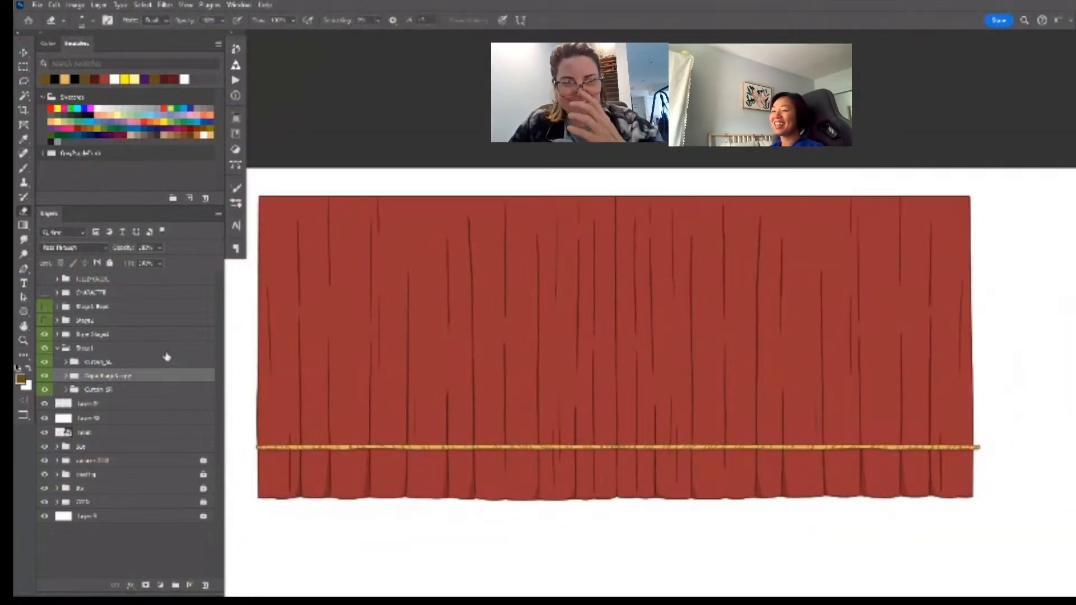
# - Hide the left rope and left curtain, and stretch the rope copy's inner end to the right curtain's inner edge
pyautogui.click(58, 349)
pyautogui.click(45, 334)
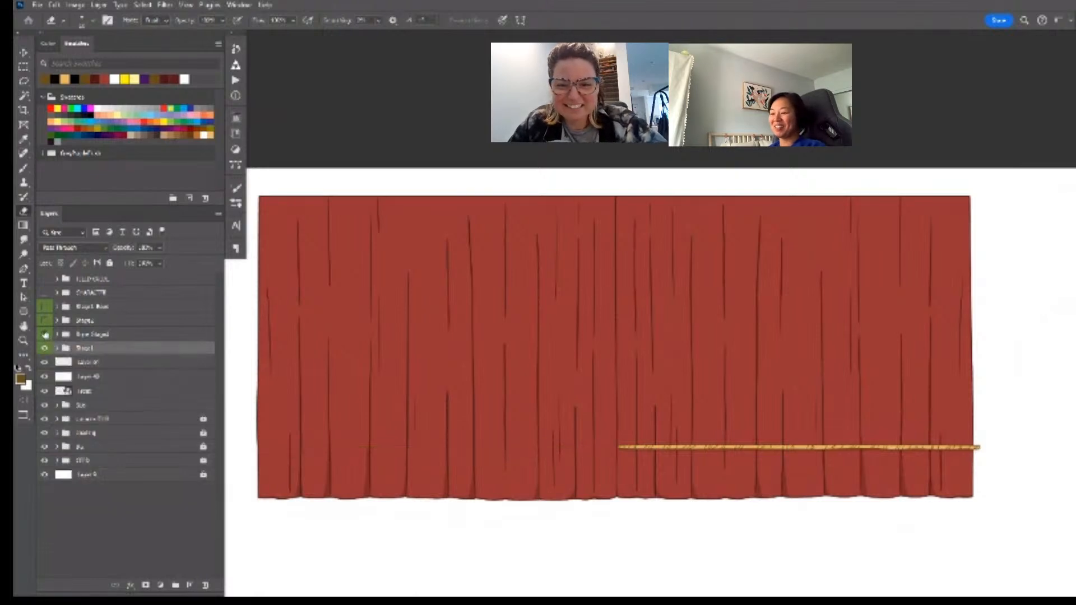
pyautogui.click(58, 348)
pyautogui.click(45, 362)
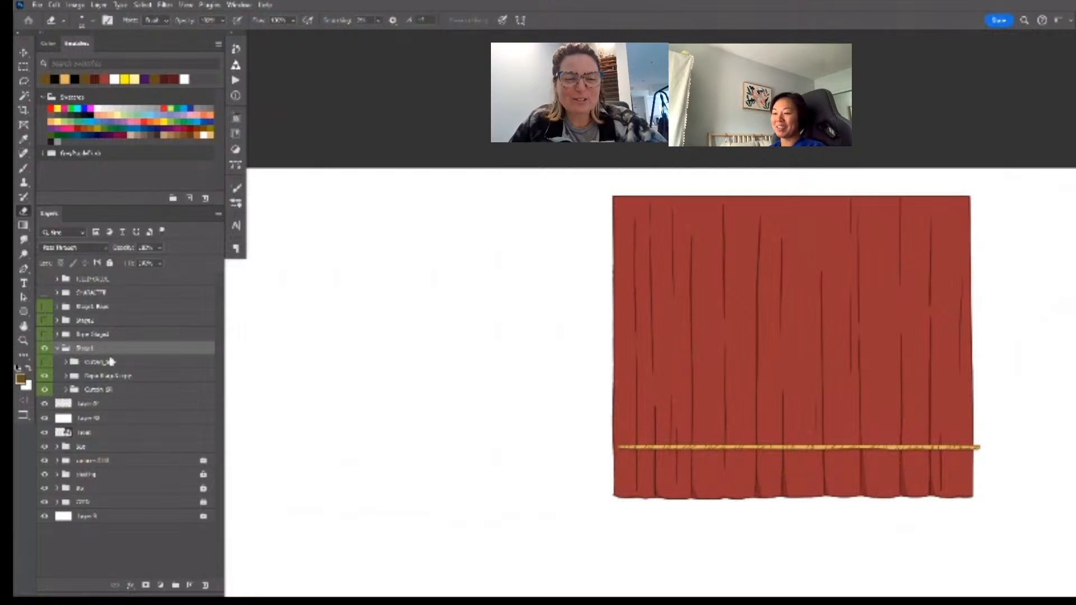
pyautogui.click(120, 381)
pyautogui.scroll(5, 908, 490)
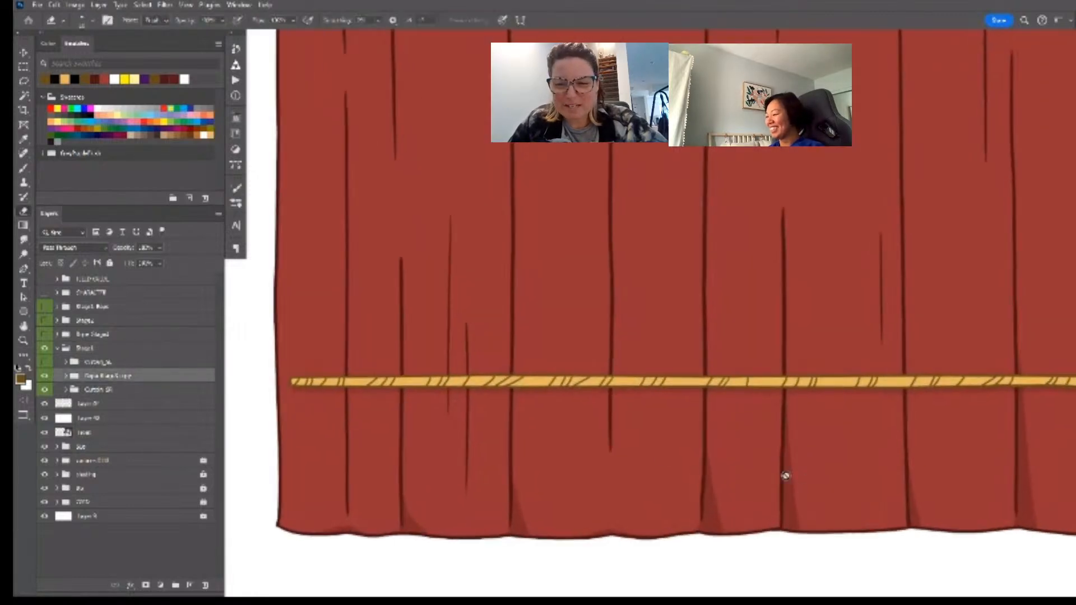
pyautogui.hotkey('ctrl', 't')
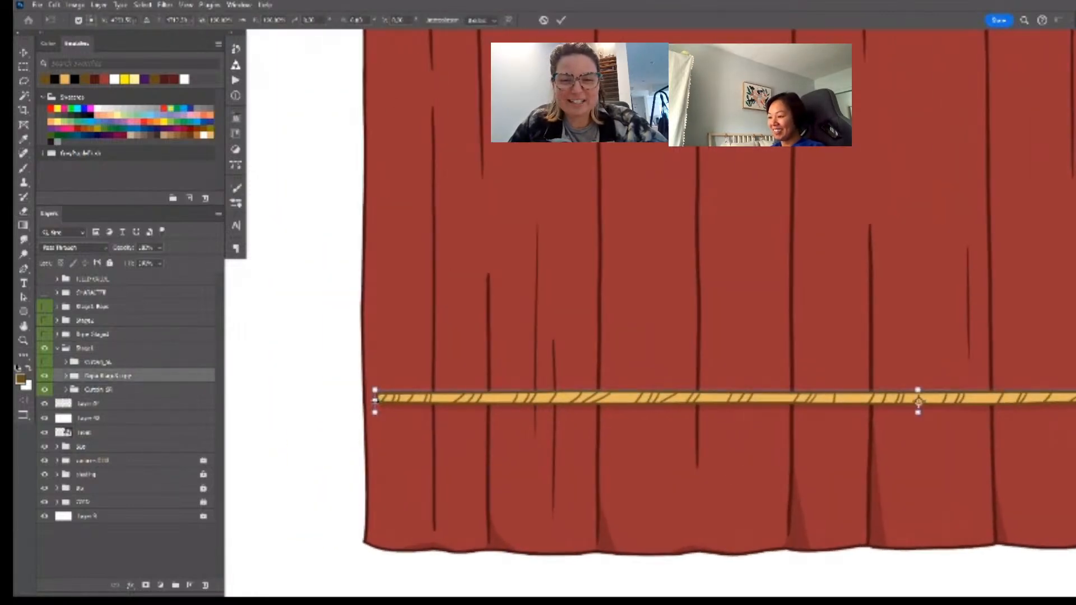
pyautogui.moveTo(374, 400); pyautogui.dragTo(362, 400)
pyautogui.press('e')
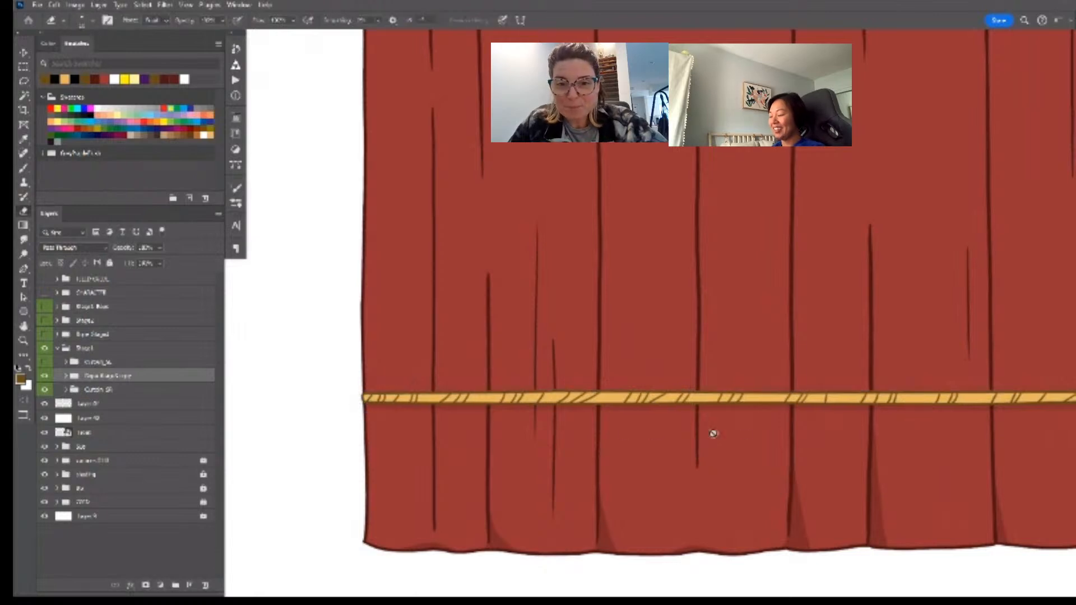
# - Check the rope copy across the right curtain and show the left curtain and left rope again
pyautogui.press('z')
pyautogui.moveTo(746, 437); pyautogui.dragTo(718, 432)
pyautogui.press('z')
pyautogui.moveTo(992, 407); pyautogui.dragTo(1012, 407)
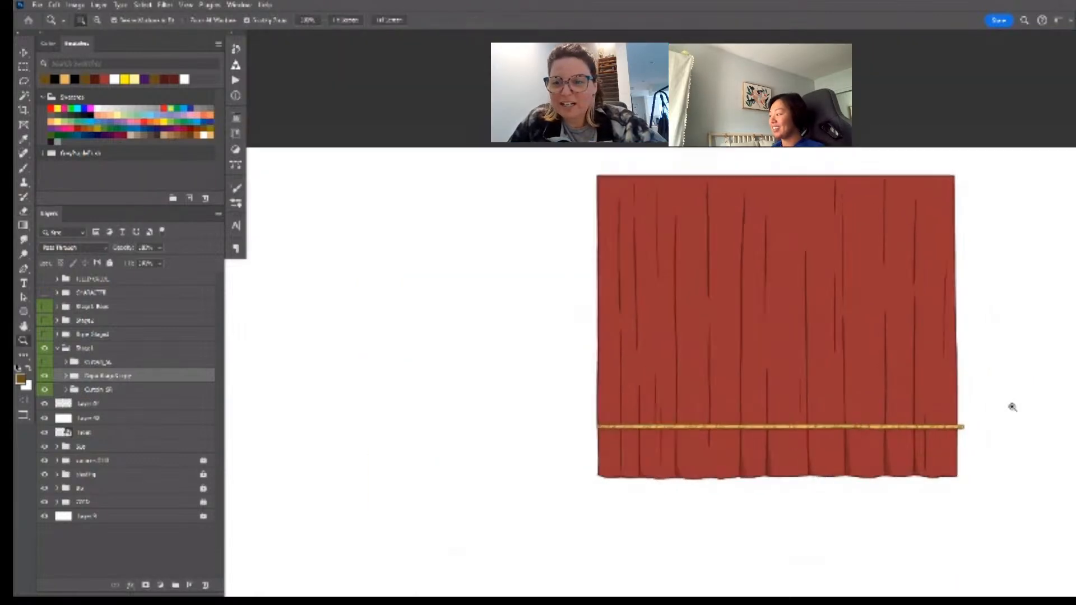
pyautogui.click(1012, 406)
pyautogui.moveTo(975, 439); pyautogui.dragTo(862, 434)
pyautogui.click(45, 362)
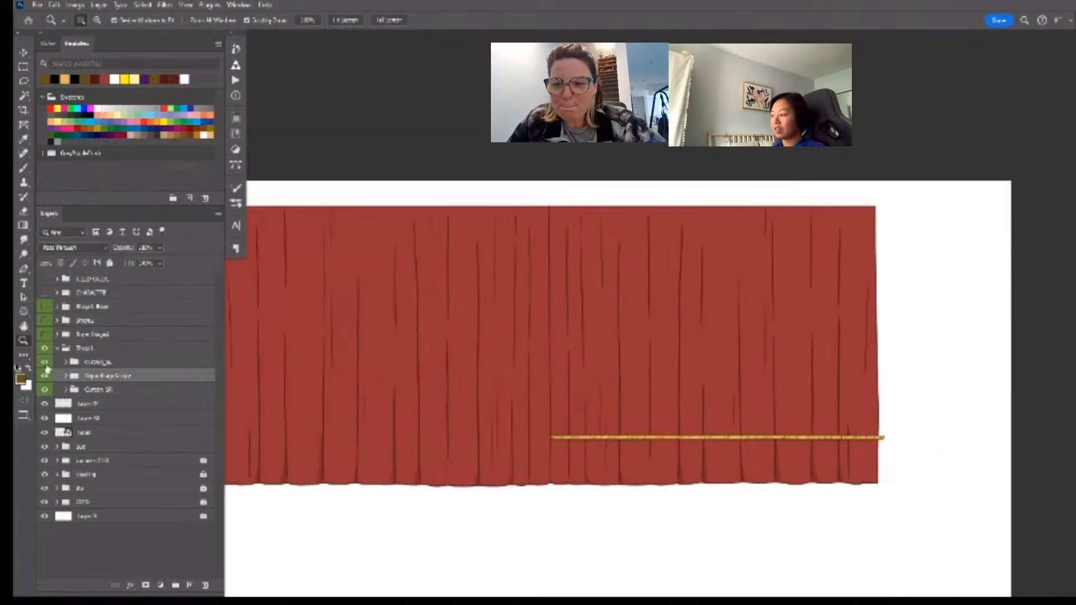
pyautogui.click(45, 334)
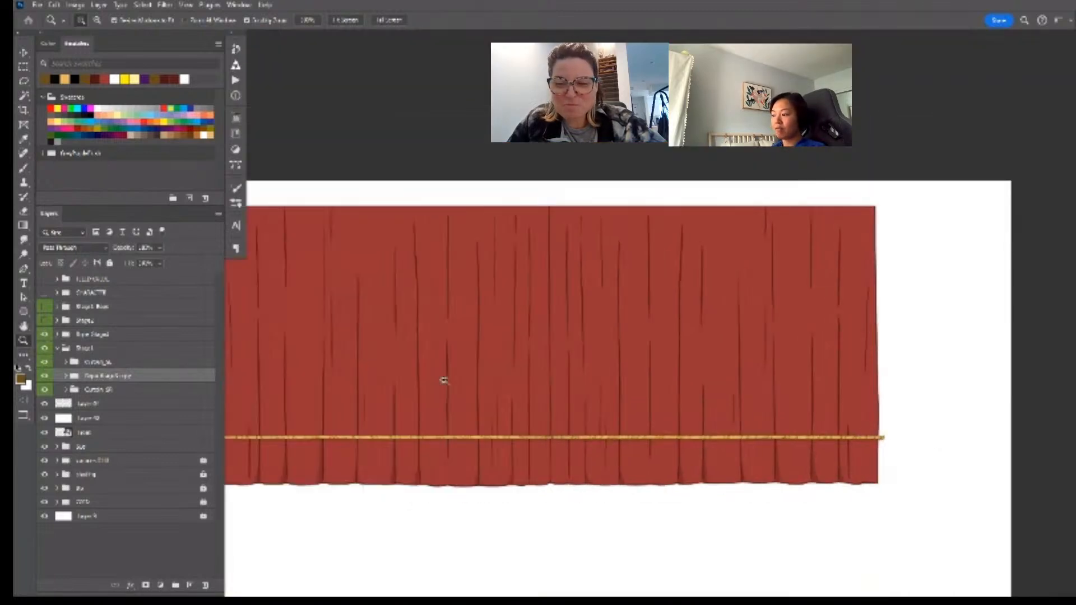
# - Shorten the rope copy's outer end with Free Transform so it ends at the curtain's right edge
pyautogui.moveTo(559, 391); pyautogui.dragTo(698, 391)
pyautogui.moveTo(841, 386); pyautogui.dragTo(557, 351)
pyautogui.moveTo(782, 448); pyautogui.dragTo(804, 444)
pyautogui.moveTo(931, 450); pyautogui.dragTo(785, 409)
pyautogui.hotkey('ctrl', 't')
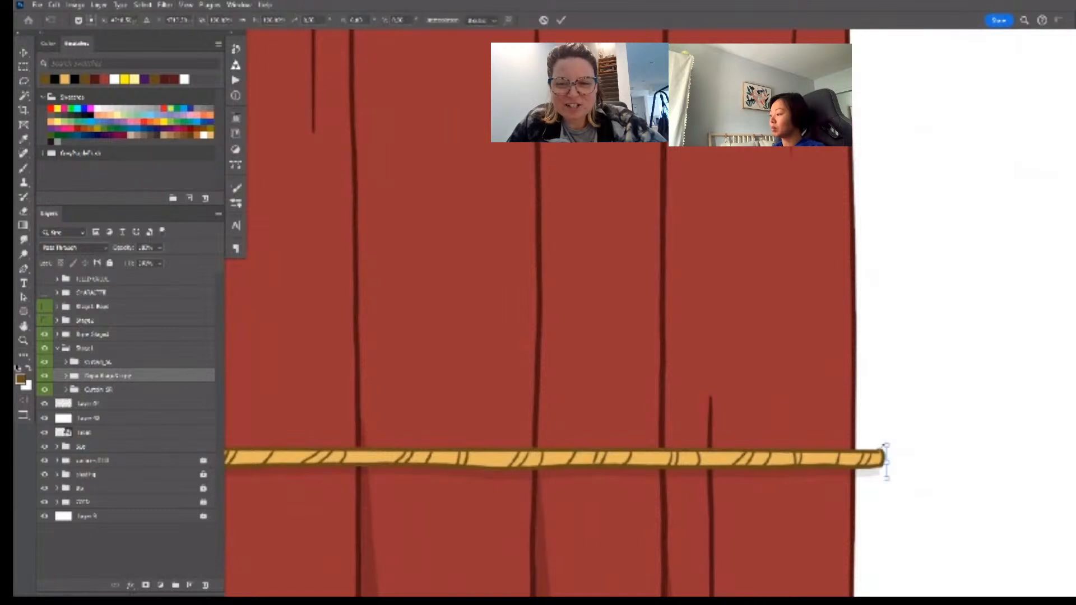
pyautogui.moveTo(887, 462); pyautogui.dragTo(862, 462)
pyautogui.press('Return')
pyautogui.moveTo(812, 345); pyautogui.dragTo(764, 381)
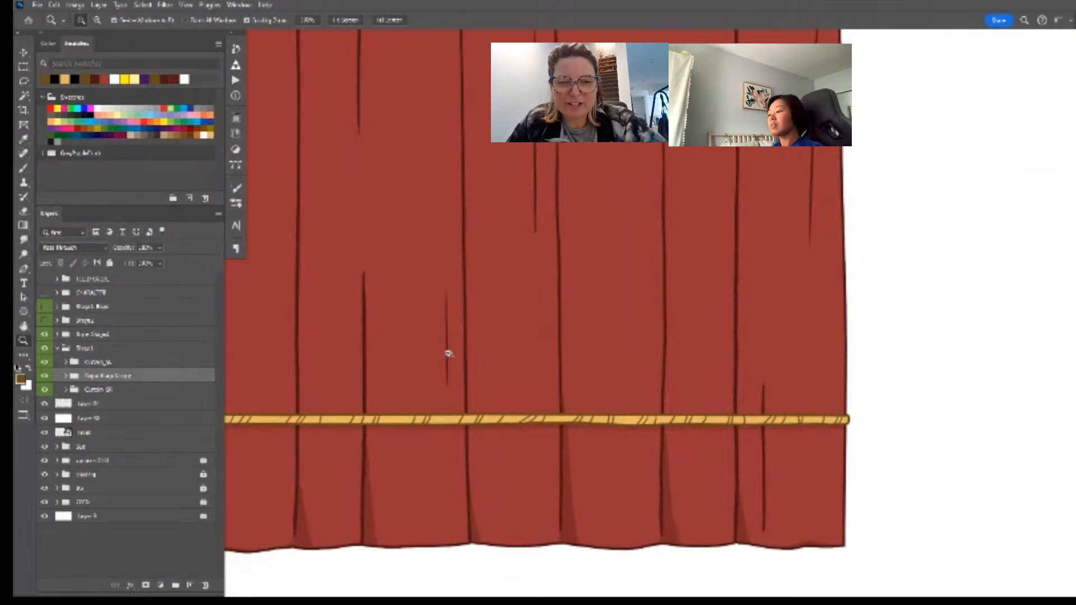
pyautogui.moveTo(447, 355); pyautogui.dragTo(744, 429)
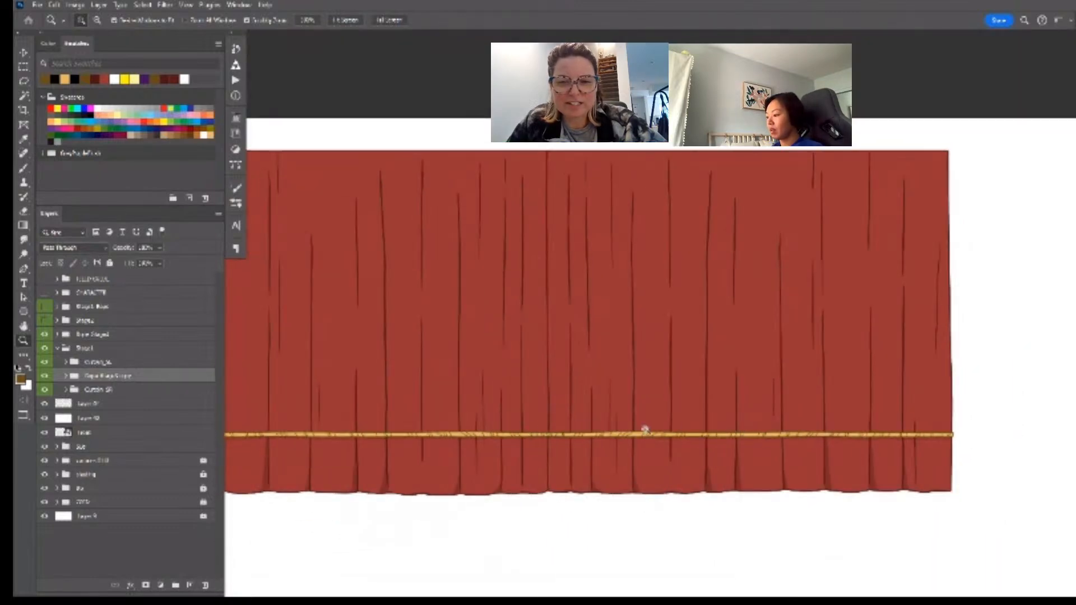
# - Show the tied curtains and their rope over the closed curtain, and examine how the stage groups are organised
pyautogui.click(58, 348)
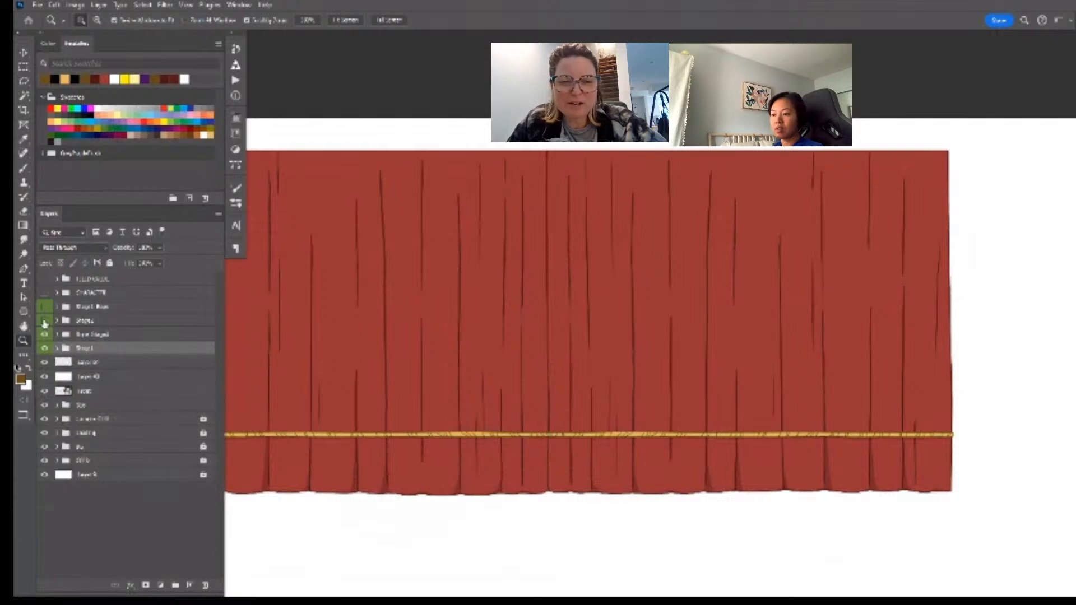
pyautogui.click(45, 322)
pyautogui.doubleClick(88, 322)
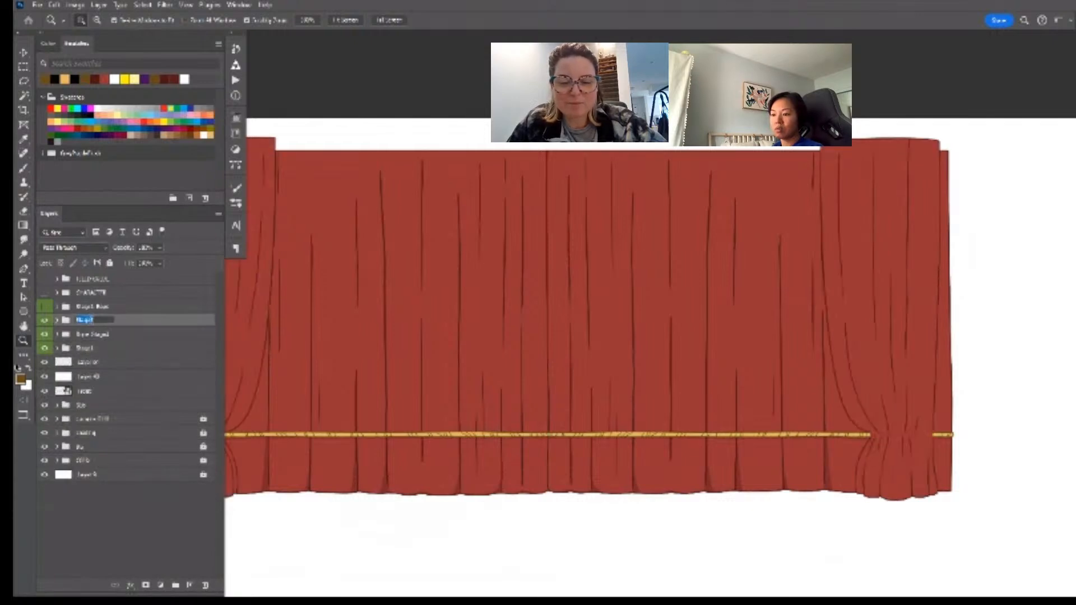
pyautogui.click(59, 320)
pyautogui.click(43, 308)
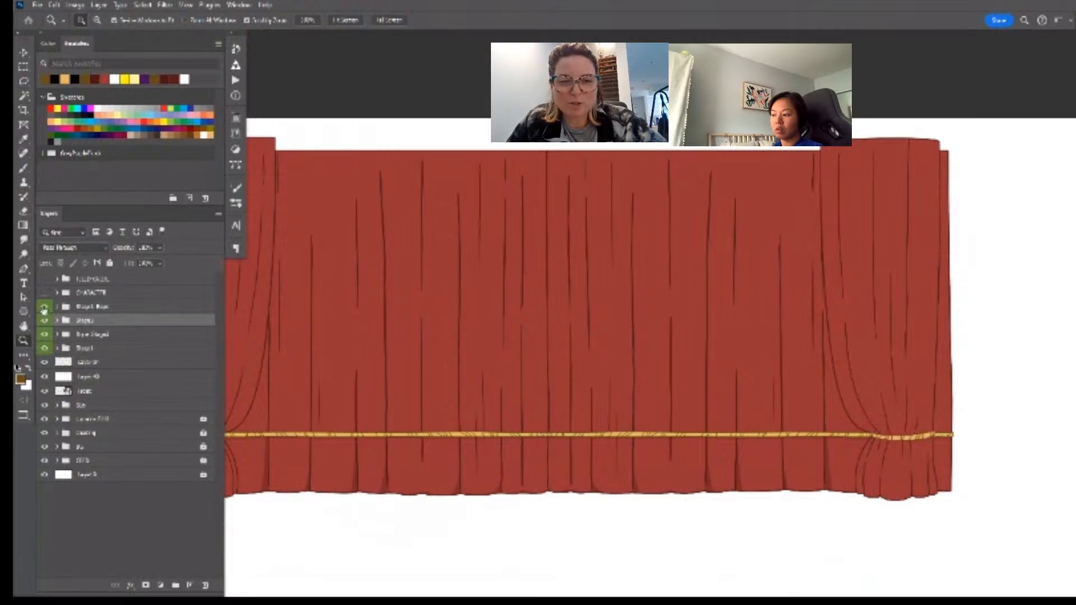
pyautogui.click(44, 307)
pyautogui.click(44, 307)
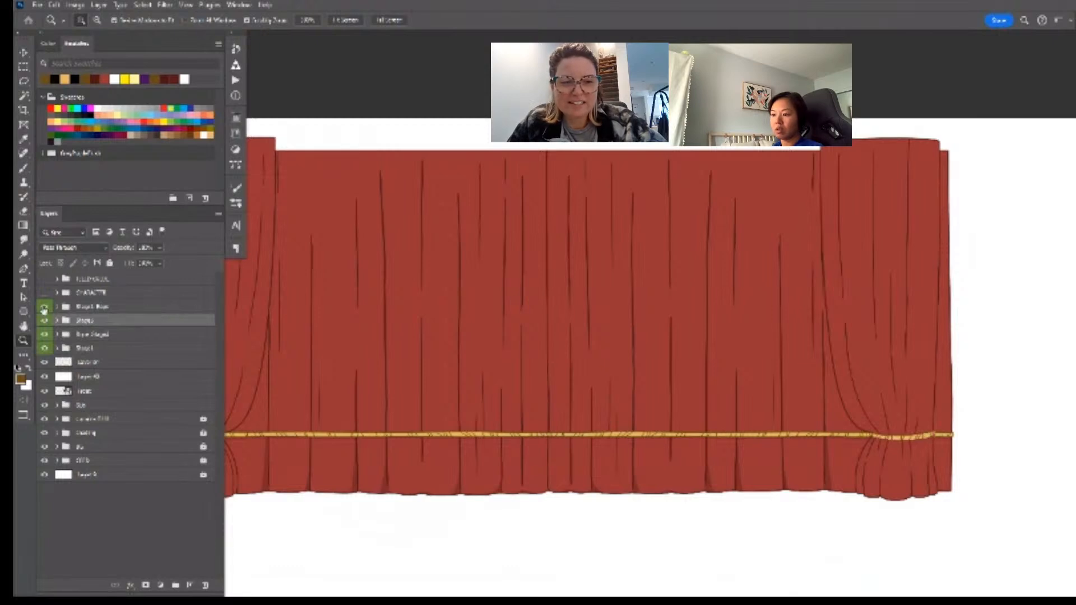
pyautogui.click(57, 320)
pyautogui.click(140, 310)
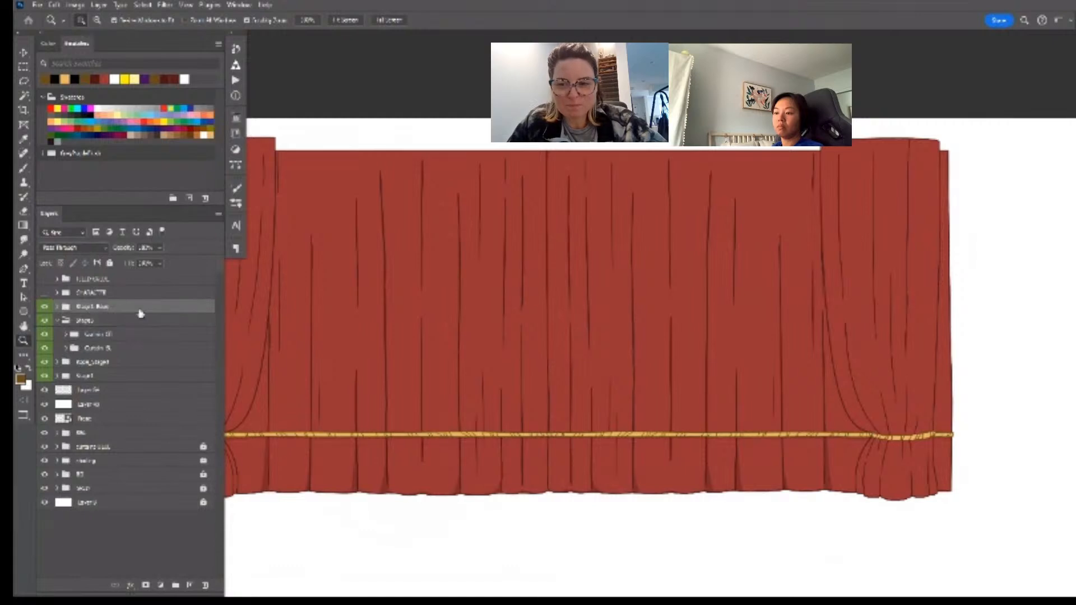
pyautogui.click(58, 321)
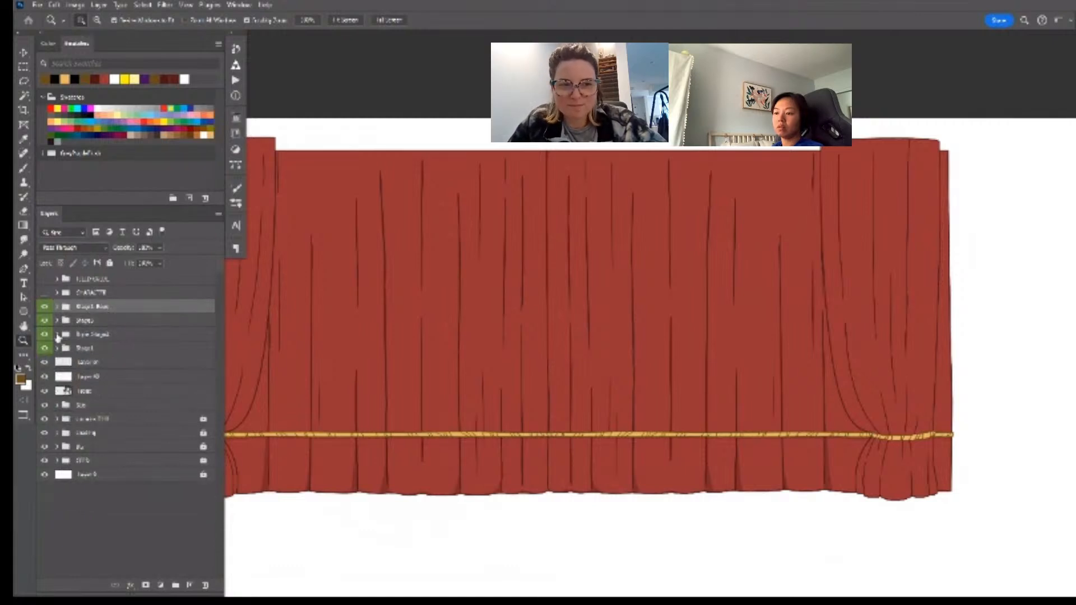
# - Move the closed curtain's left rope group above Stage2, and hide both rope groups and the tied curtains
pyautogui.moveTo(173, 336); pyautogui.dragTo(130, 320)
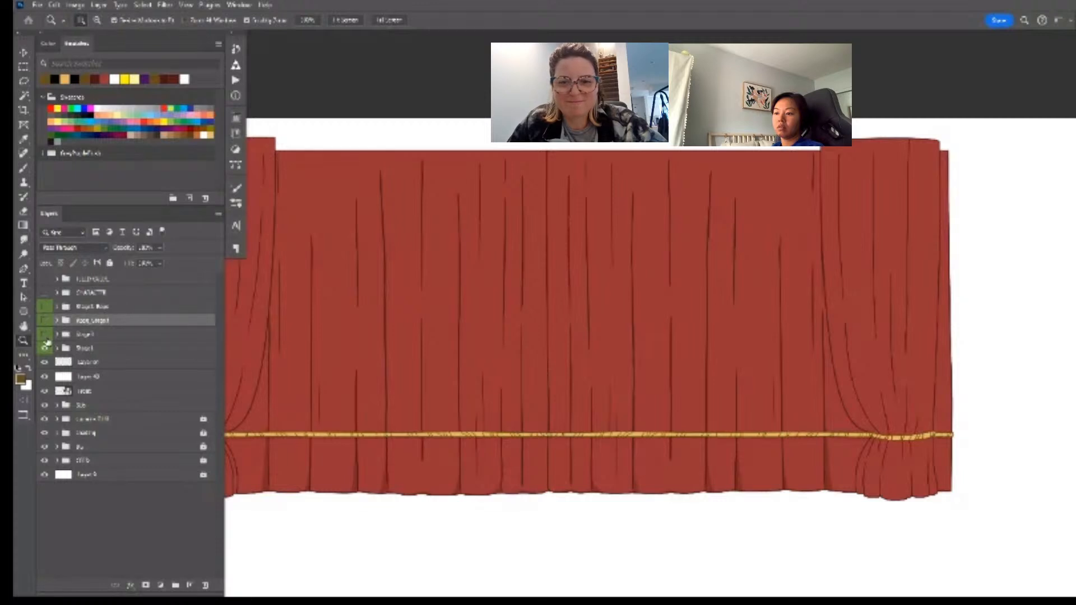
pyautogui.click(44, 348)
pyautogui.click(45, 348)
pyautogui.moveTo(563, 347); pyautogui.dragTo(550, 372)
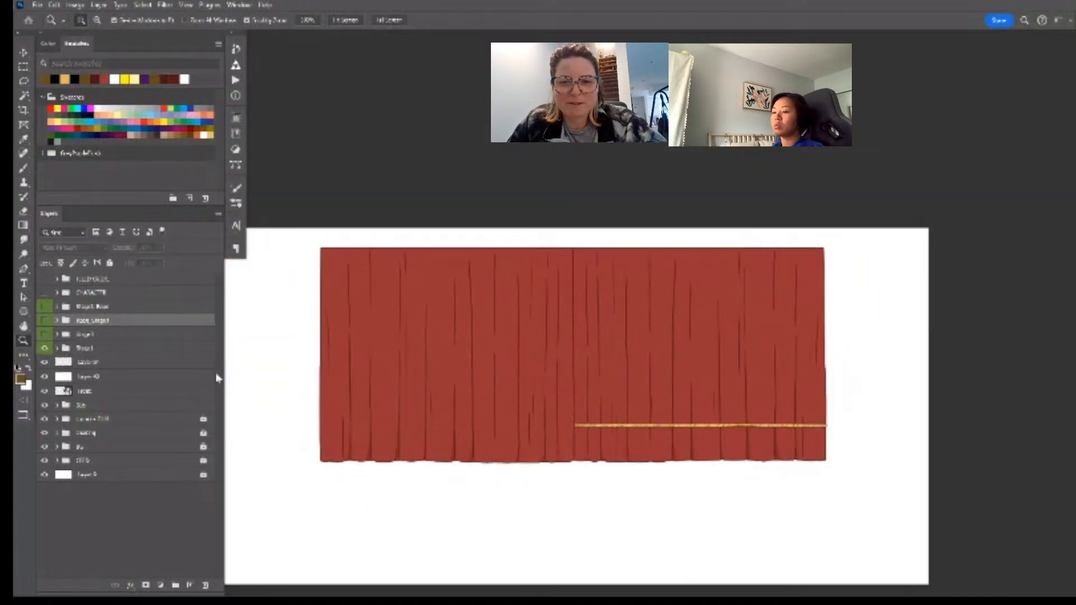
# - Hide the closed curtain group and show the tied curtains together with both separate rope groups
pyautogui.click(44, 347)
pyautogui.click(44, 334)
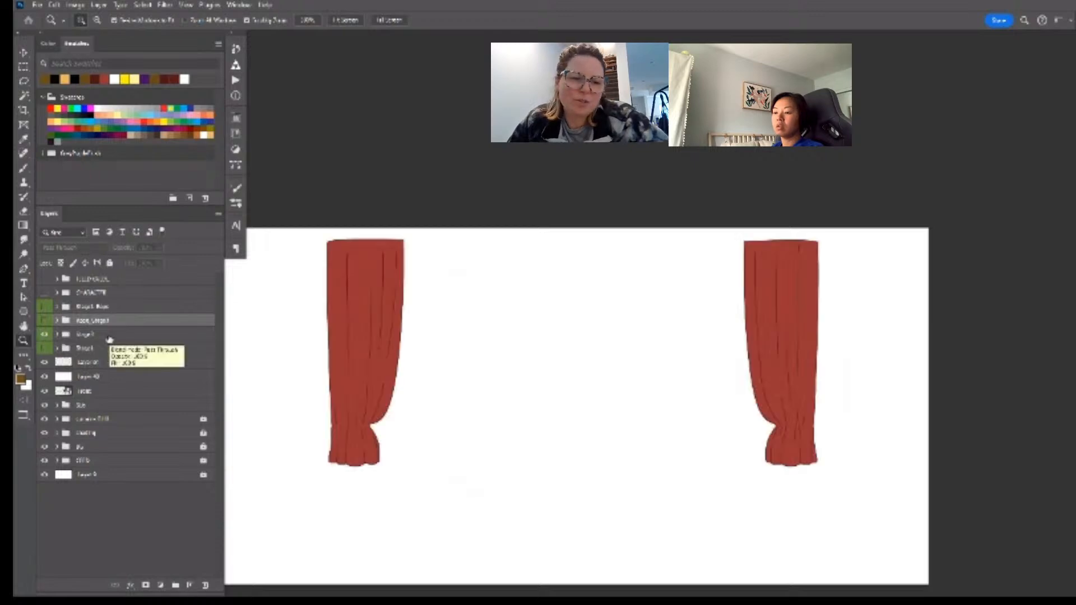
pyautogui.click(45, 306)
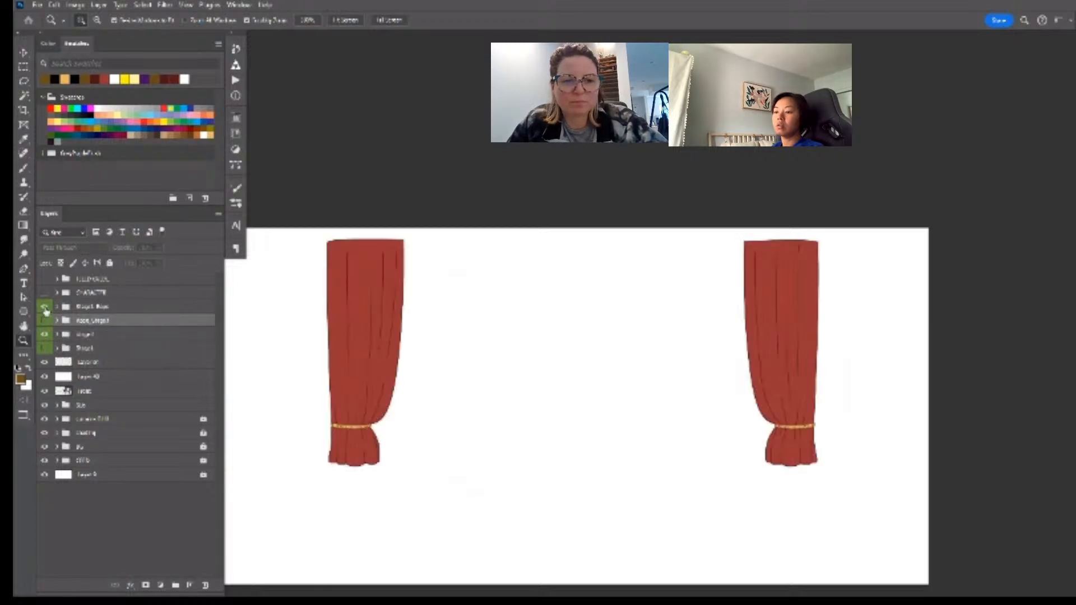
pyautogui.doubleClick(96, 307)
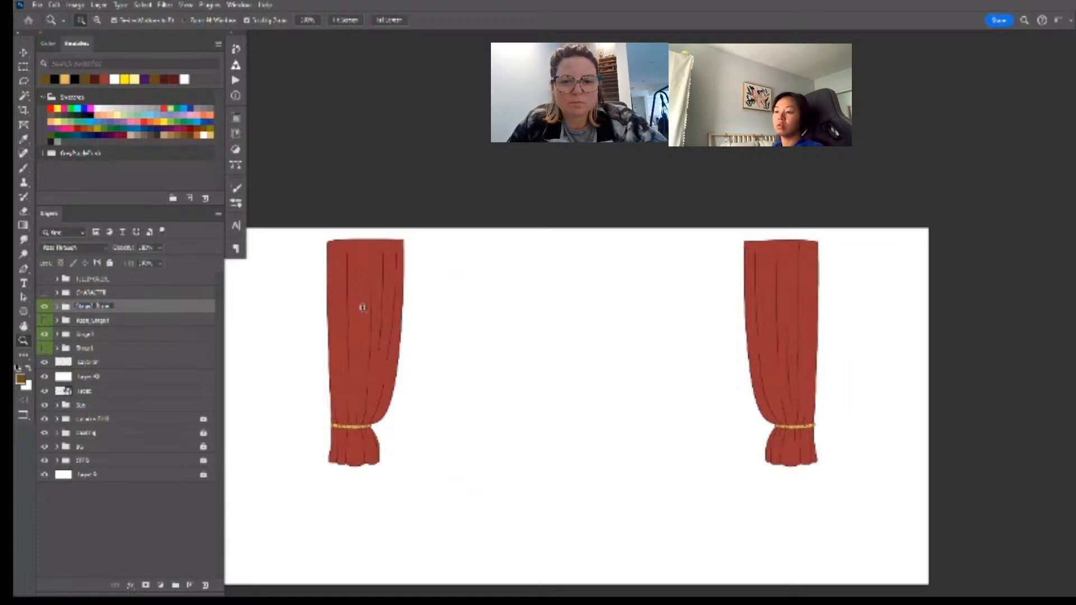
pyautogui.click(140, 323)
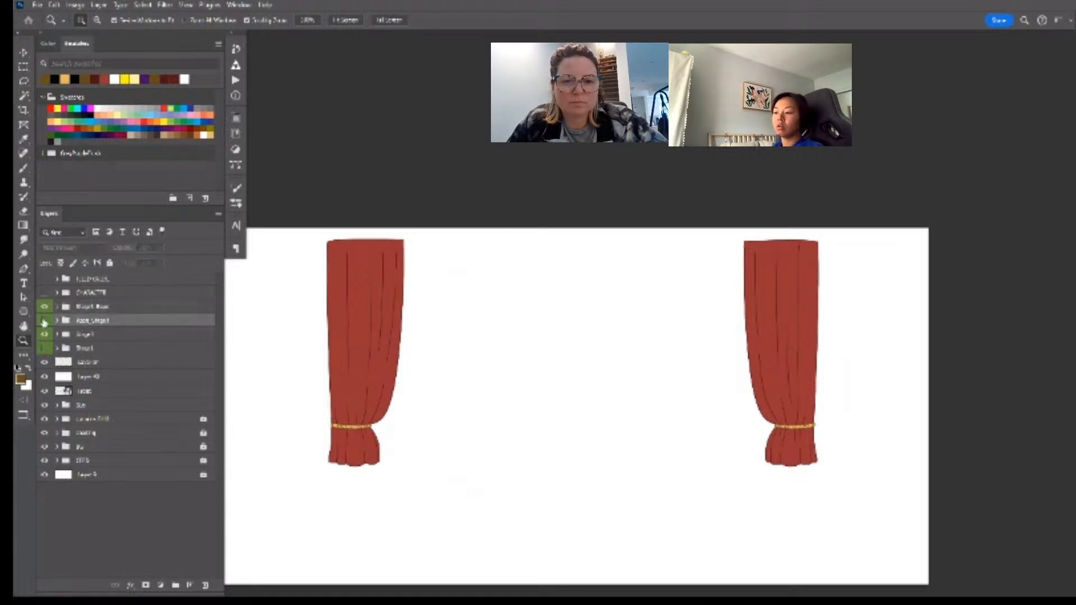
pyautogui.click(45, 321)
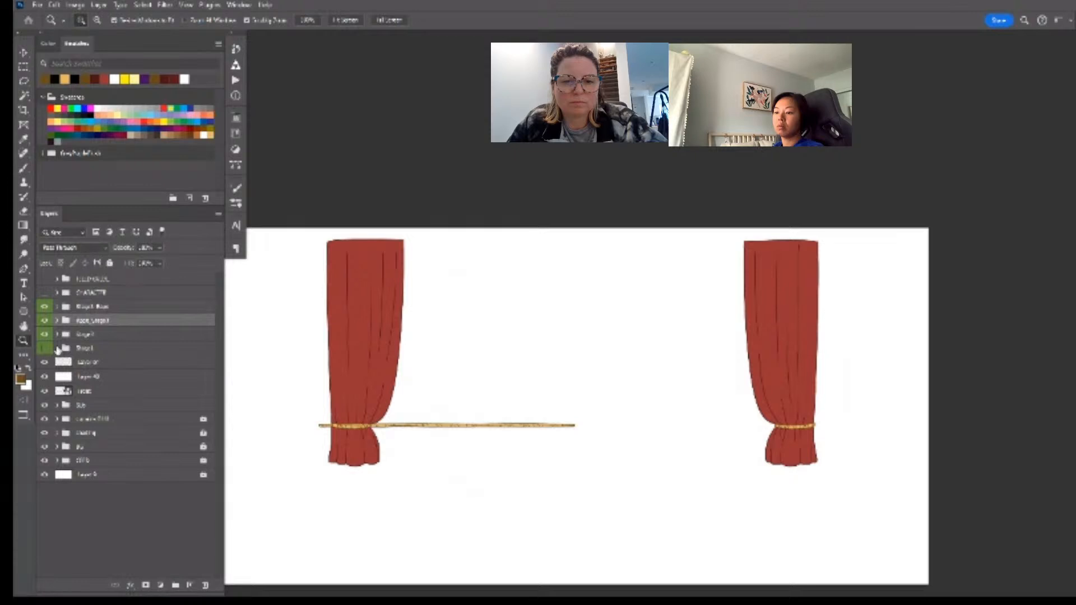
# - Group the left rope's layers into a subgroup inside the closed curtain's rope group and name it Curtain_SL
pyautogui.click(58, 348)
pyautogui.moveTo(146, 378); pyautogui.dragTo(44, 328)
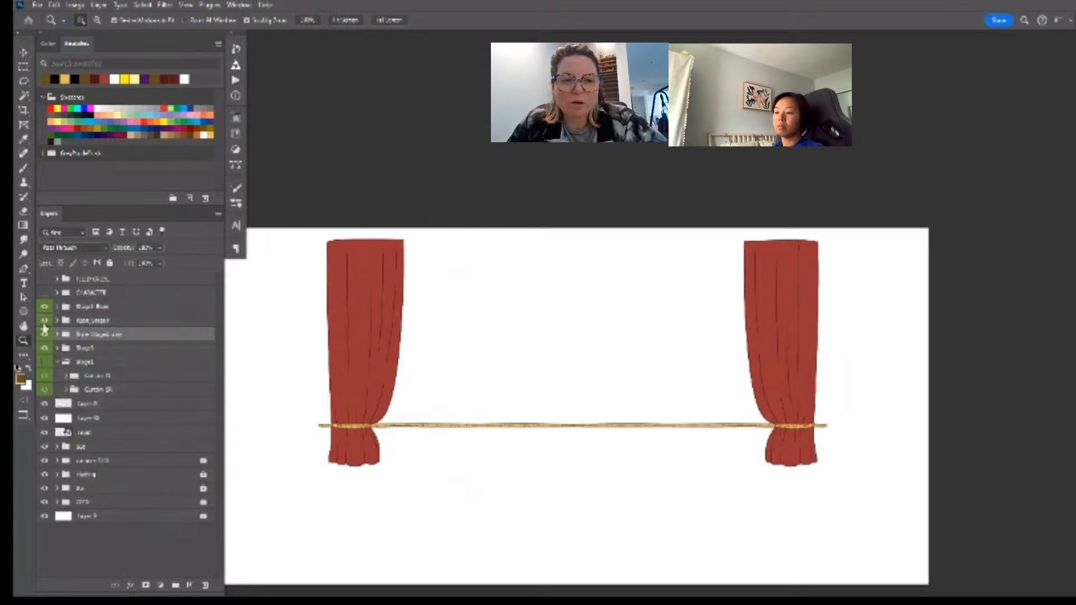
pyautogui.click(57, 321)
pyautogui.moveTo(113, 397); pyautogui.dragTo(111, 389)
pyautogui.click(107, 339)
pyautogui.keyDown('shift'); pyautogui.click(107, 386); pyautogui.keyUp('shift')
pyautogui.hotkey('ctrl', 'g')
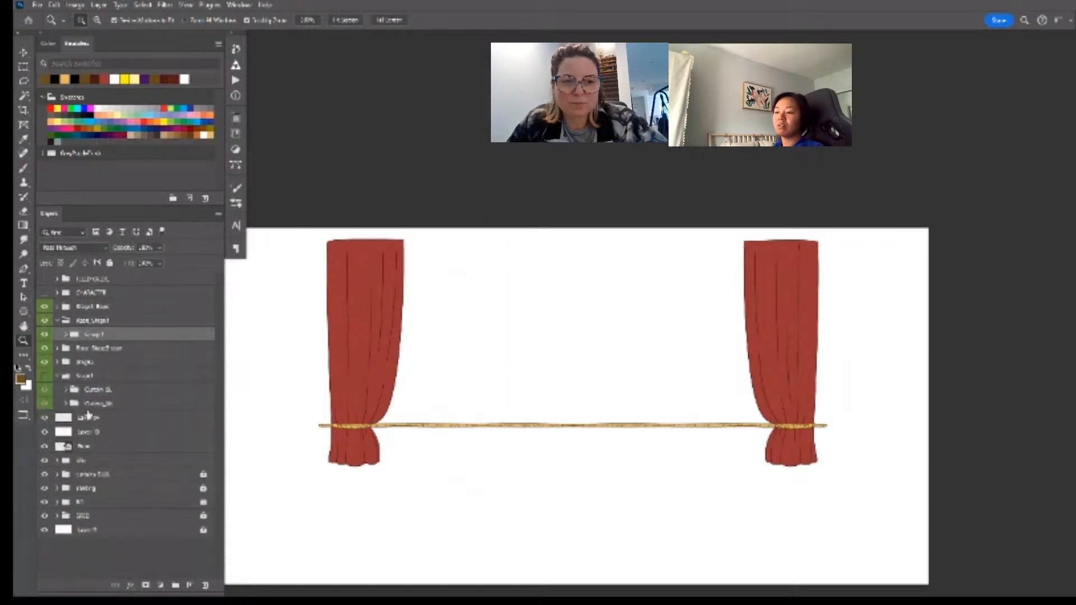
pyautogui.doubleClick(100, 390)
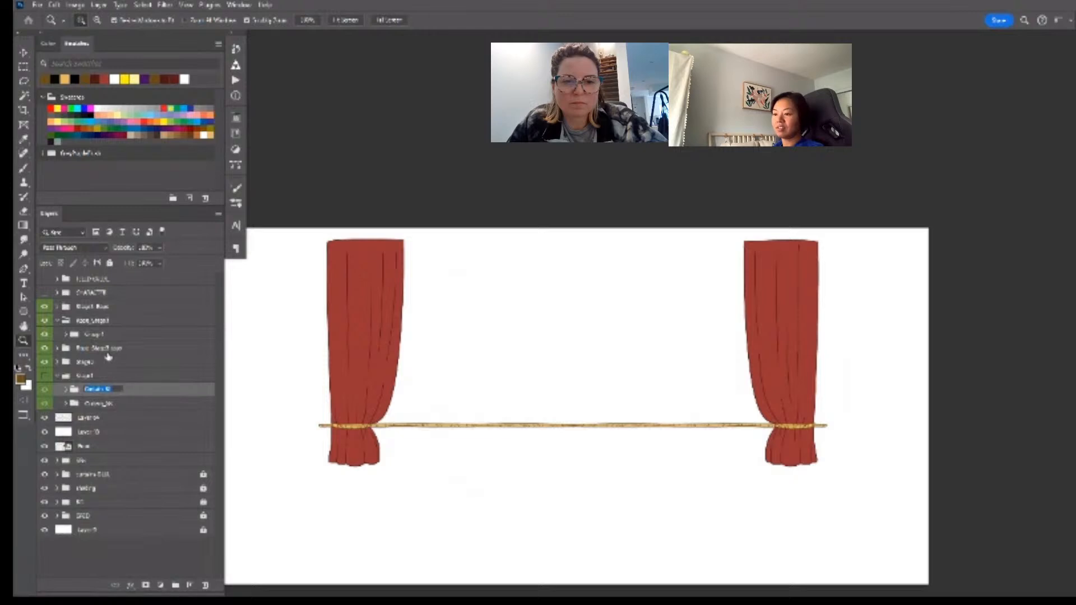
pyautogui.doubleClick(98, 335)
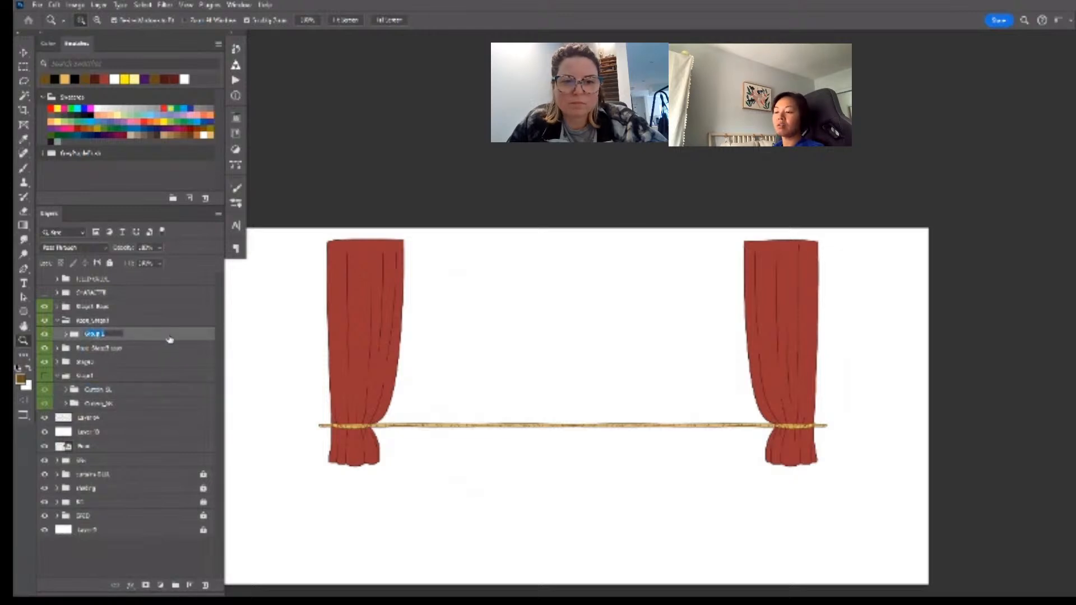
pyautogui.write('Curtain_SL')
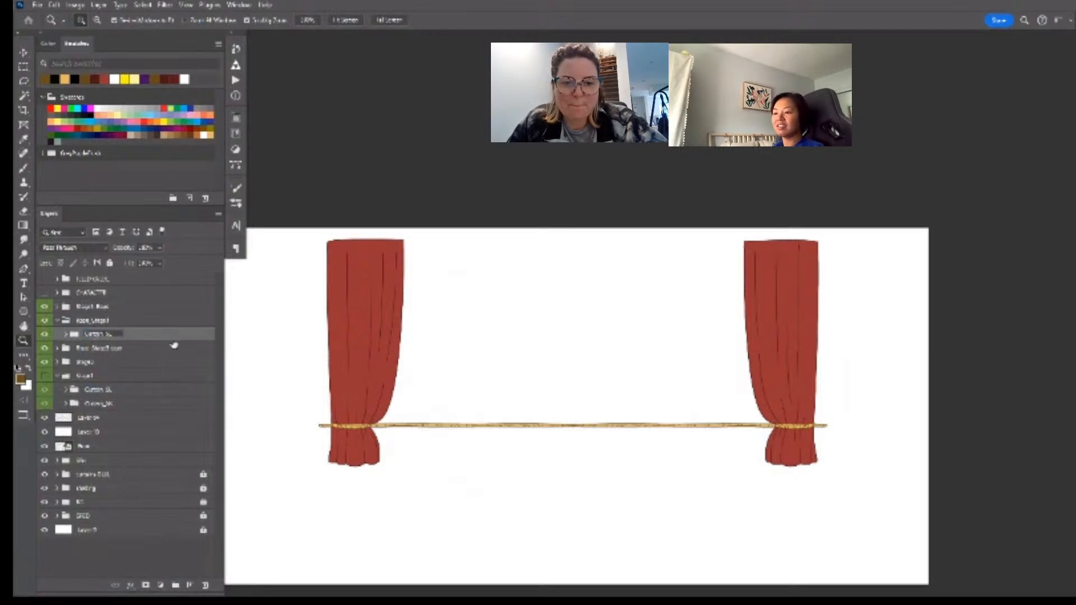
# - Rename the right rope copy's group Curtain_SR and nest it in the closed curtain's rope group beside Curtain_SL
pyautogui.doubleClick(119, 350)
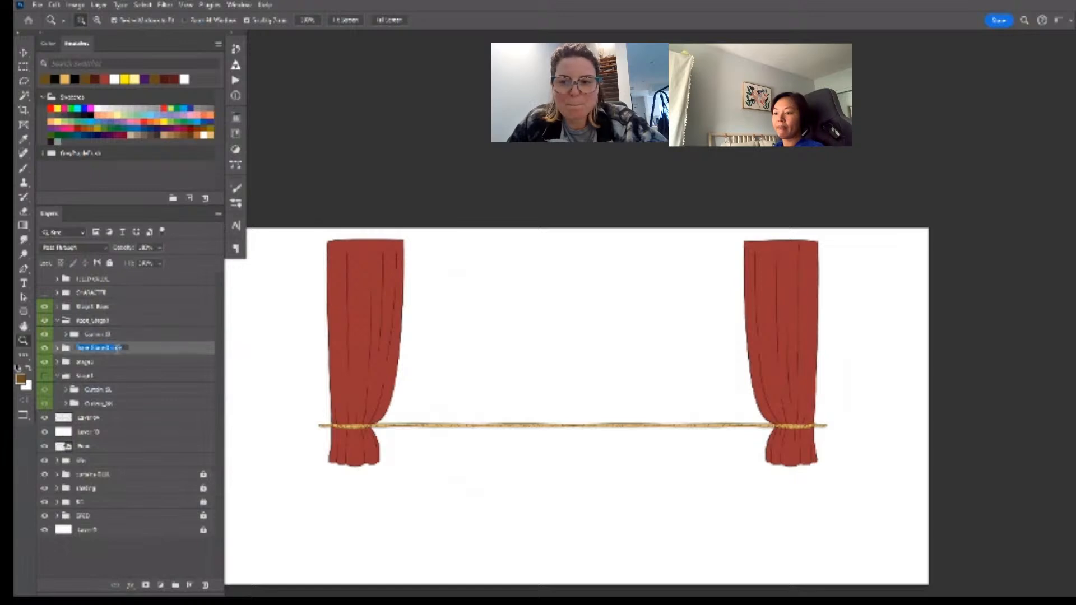
pyautogui.write('R')
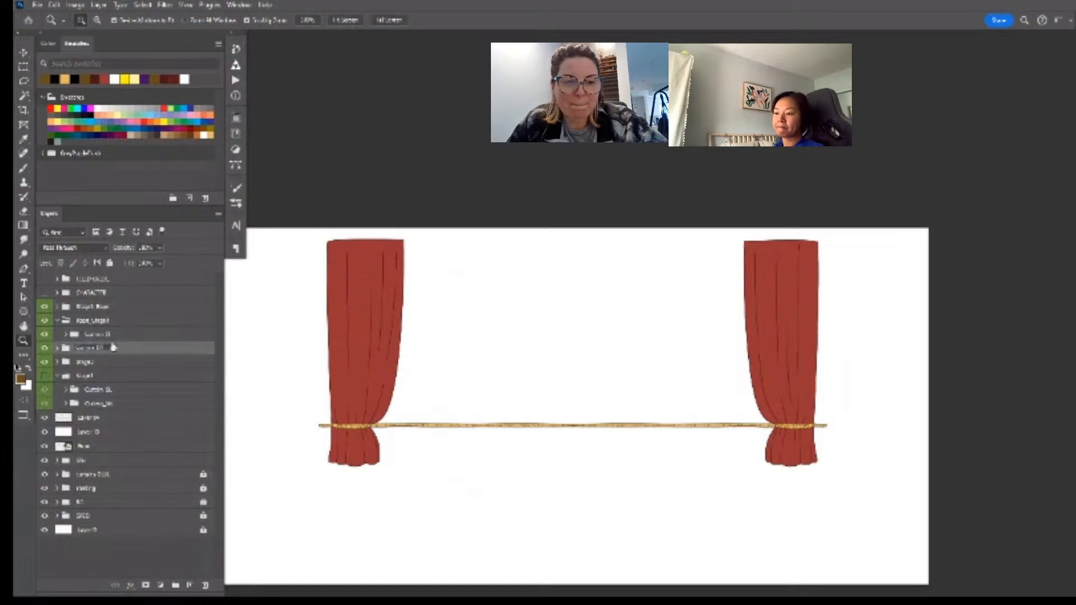
pyautogui.press('Return')
pyautogui.moveTo(65, 348); pyautogui.dragTo(65, 345)
pyautogui.click(44, 349)
pyautogui.click(44, 348)
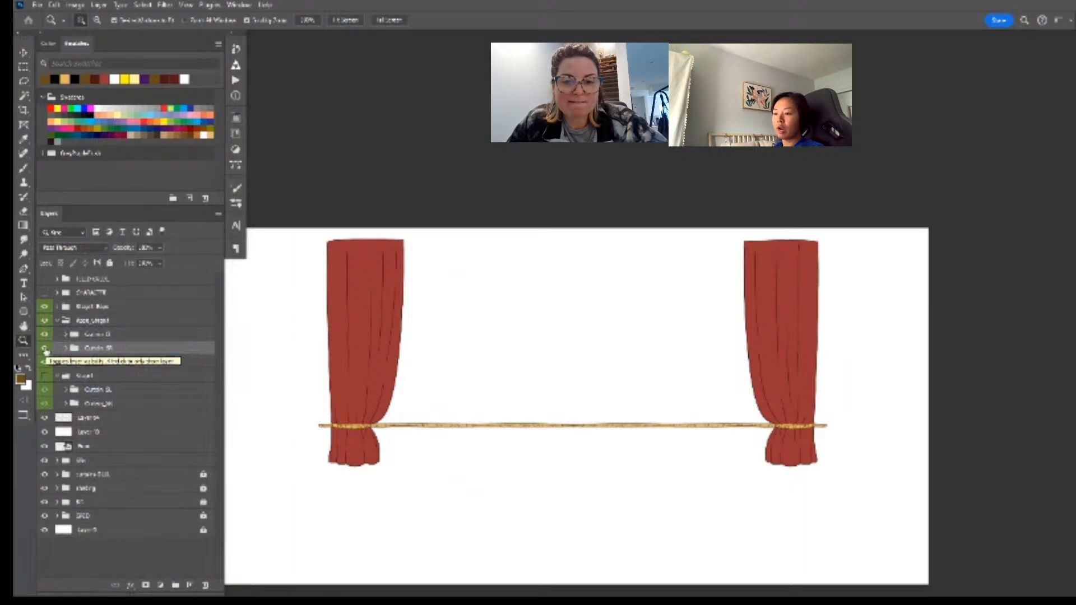
pyautogui.click(45, 336)
pyautogui.click(46, 336)
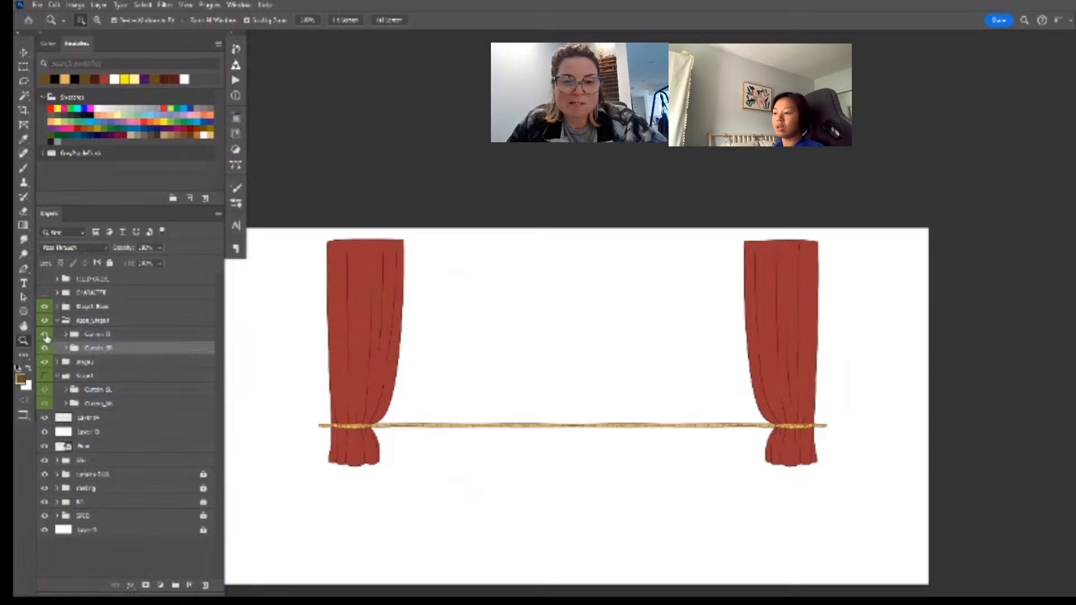
pyautogui.click(129, 338)
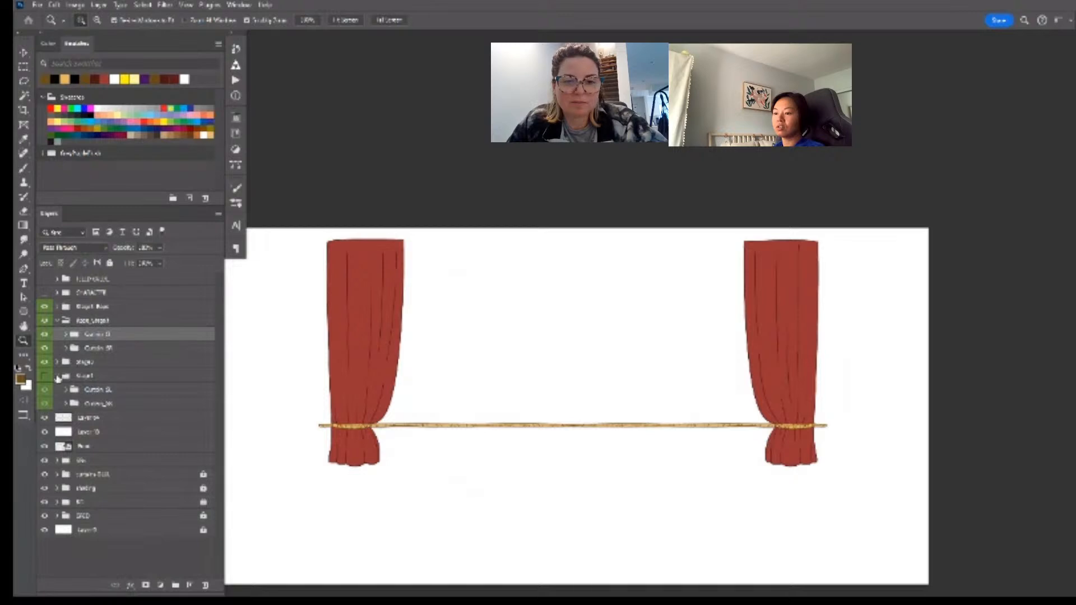
# - Show the closed curtain group and edit the name of its collapsed rope group
pyautogui.click(58, 376)
pyautogui.click(44, 375)
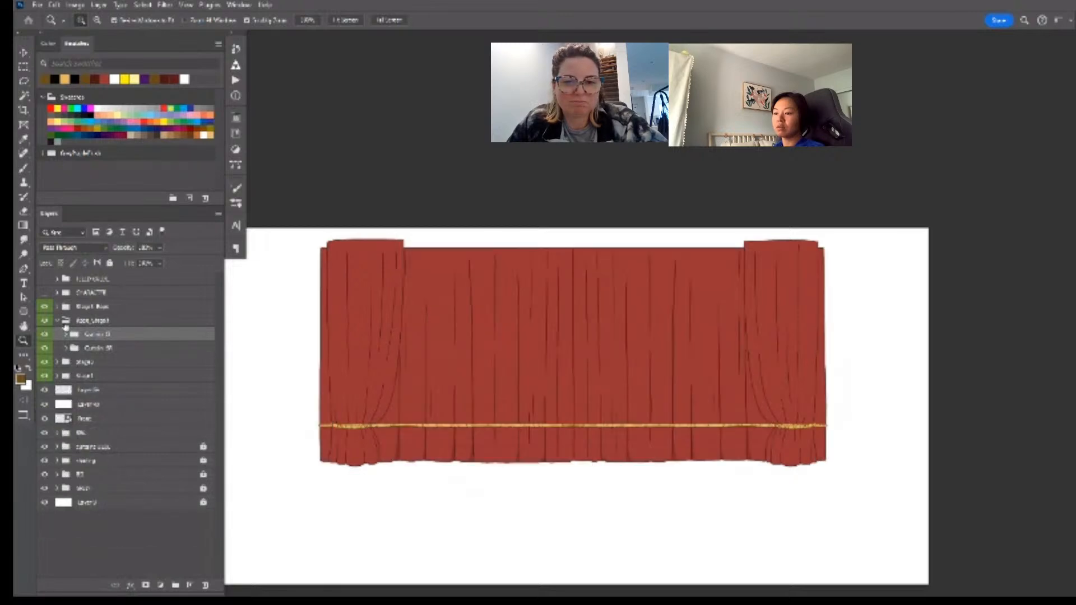
pyautogui.click(57, 322)
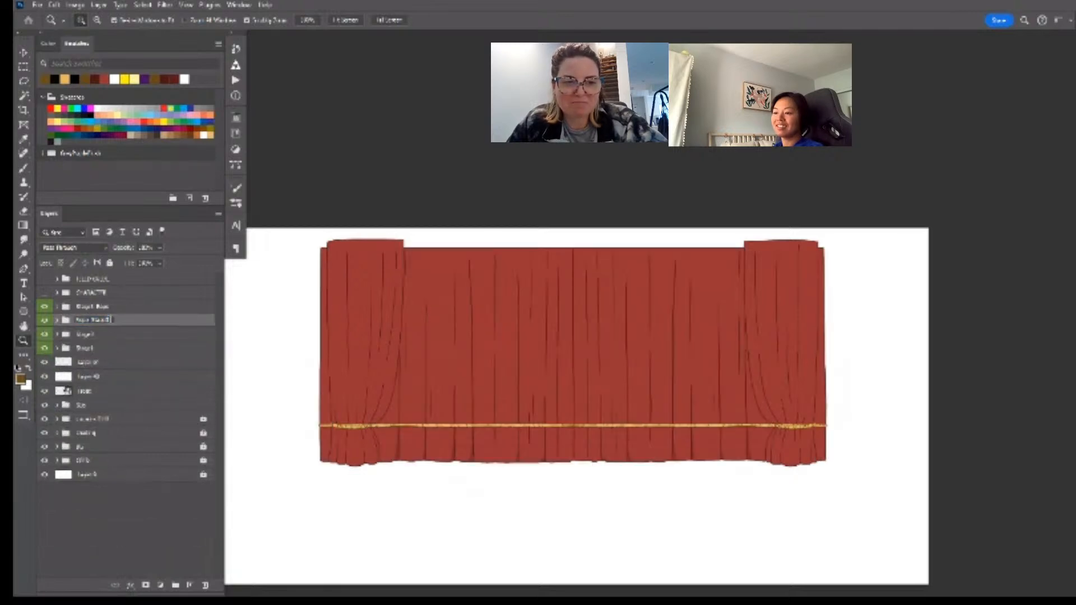
pyautogui.click(44, 321)
pyautogui.click(45, 322)
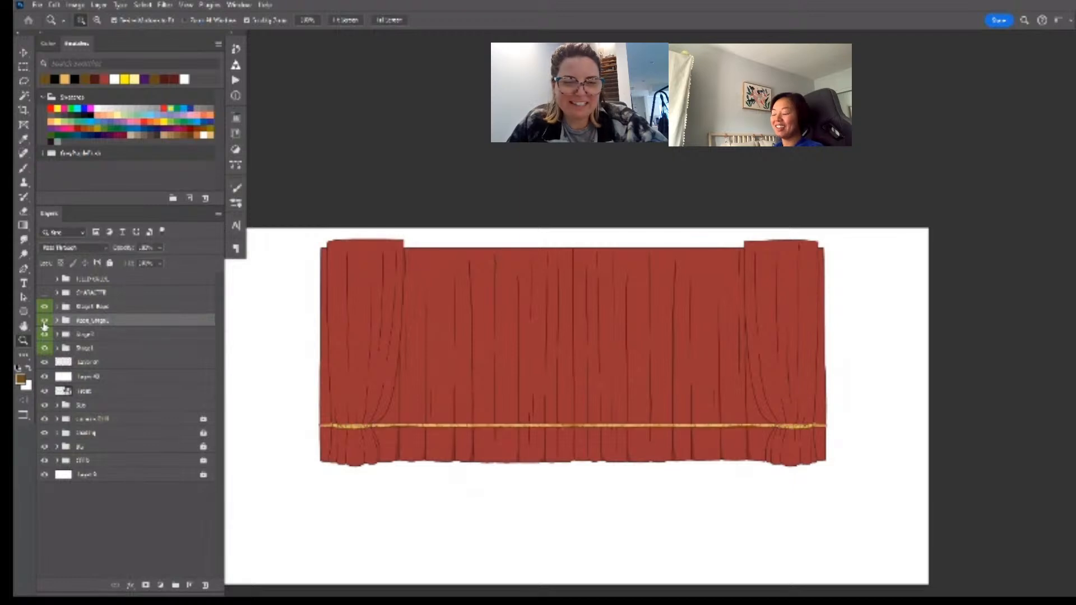
# - Hide the closed and tied curtain groups together with both rope groups
pyautogui.click(47, 336)
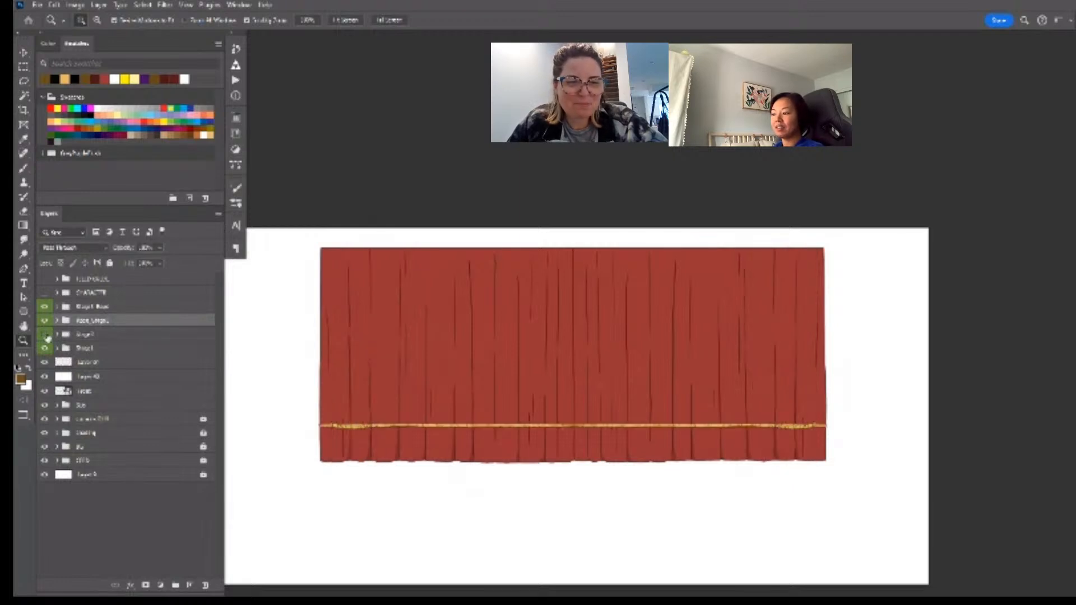
pyautogui.click(46, 337)
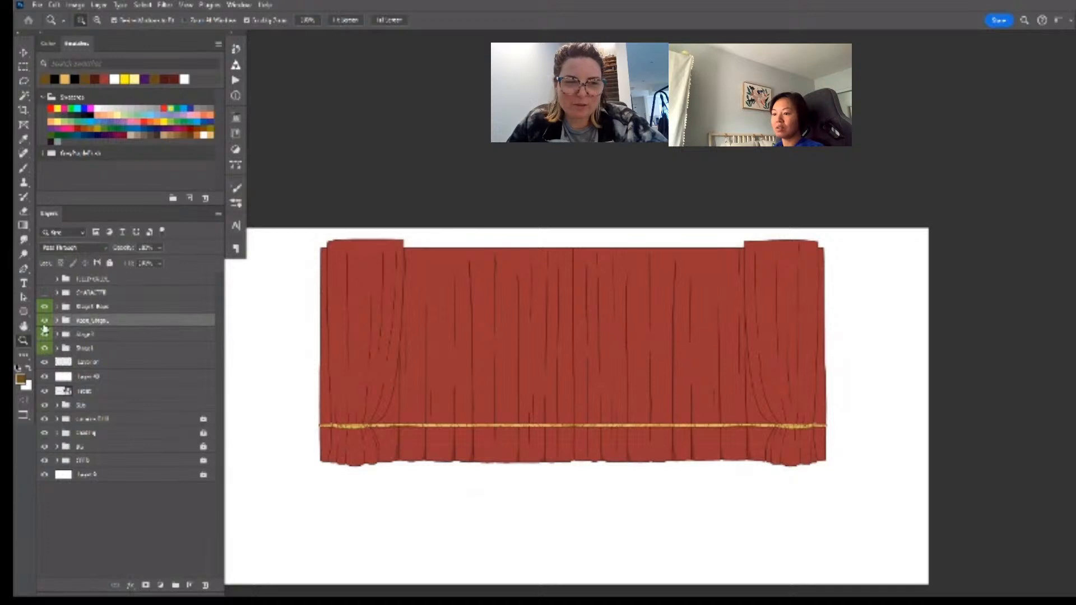
pyautogui.moveTo(45, 348); pyautogui.dragTo(46, 308)
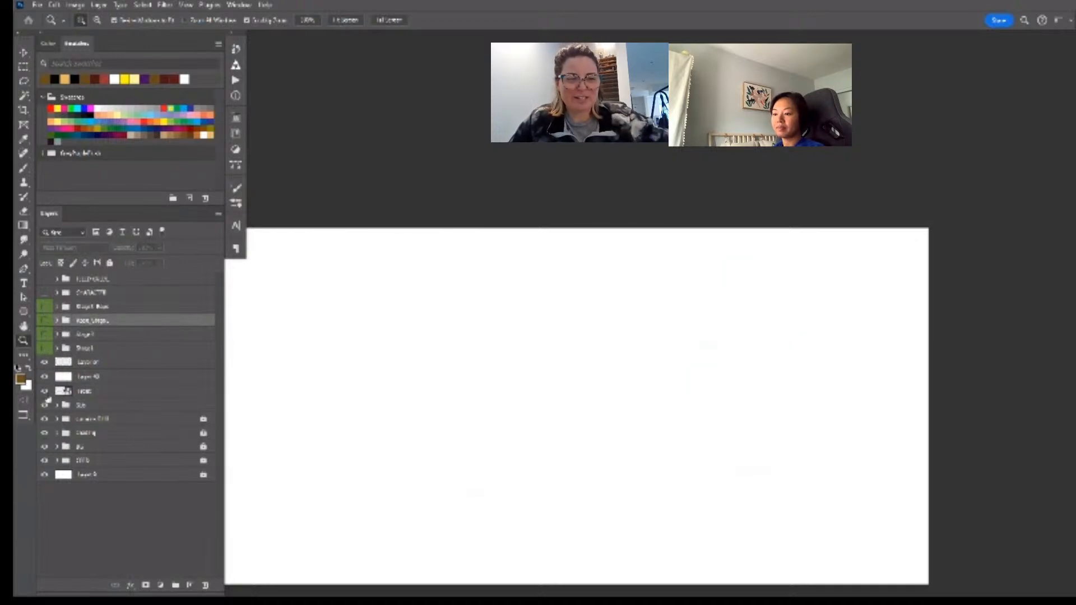
# - Lower the white overlay layer's opacity to 23% to reveal the stage sketch, and check the closed curtain against it
pyautogui.click(105, 379)
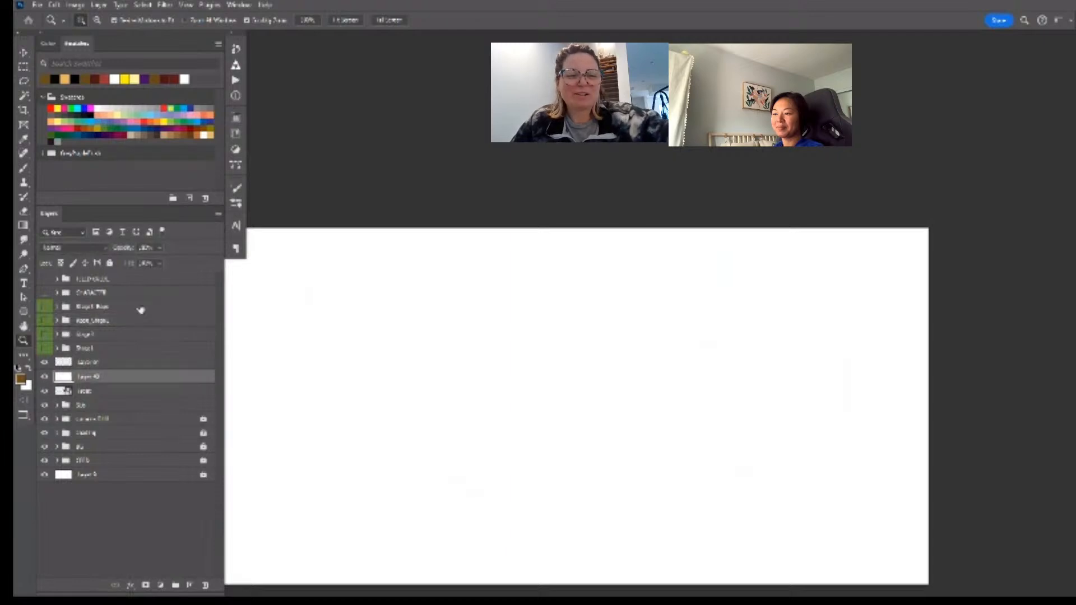
pyautogui.press('2')
pyautogui.press('3')
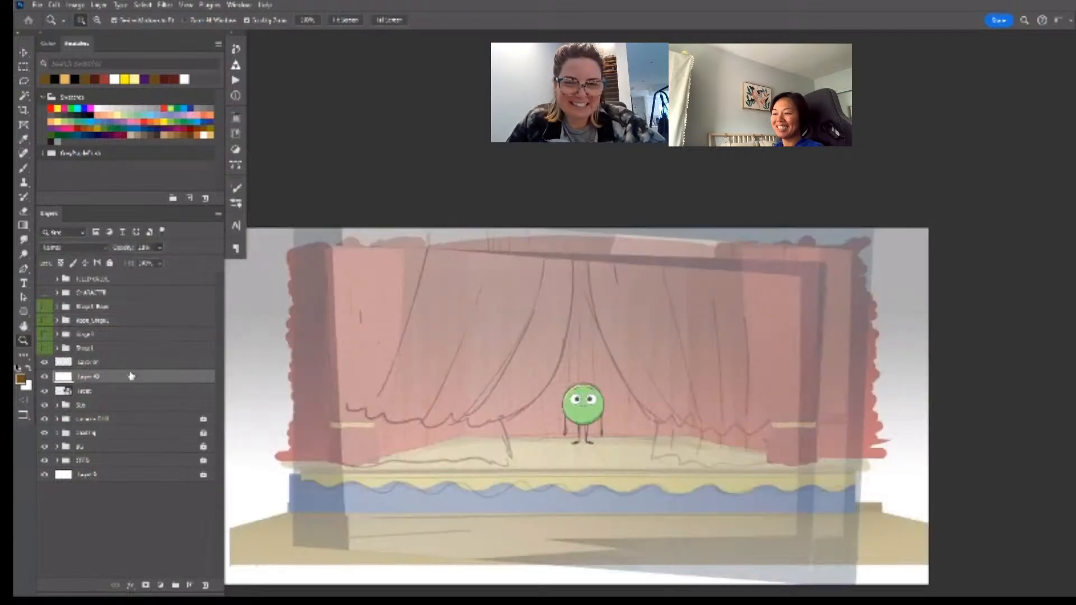
pyautogui.click(45, 348)
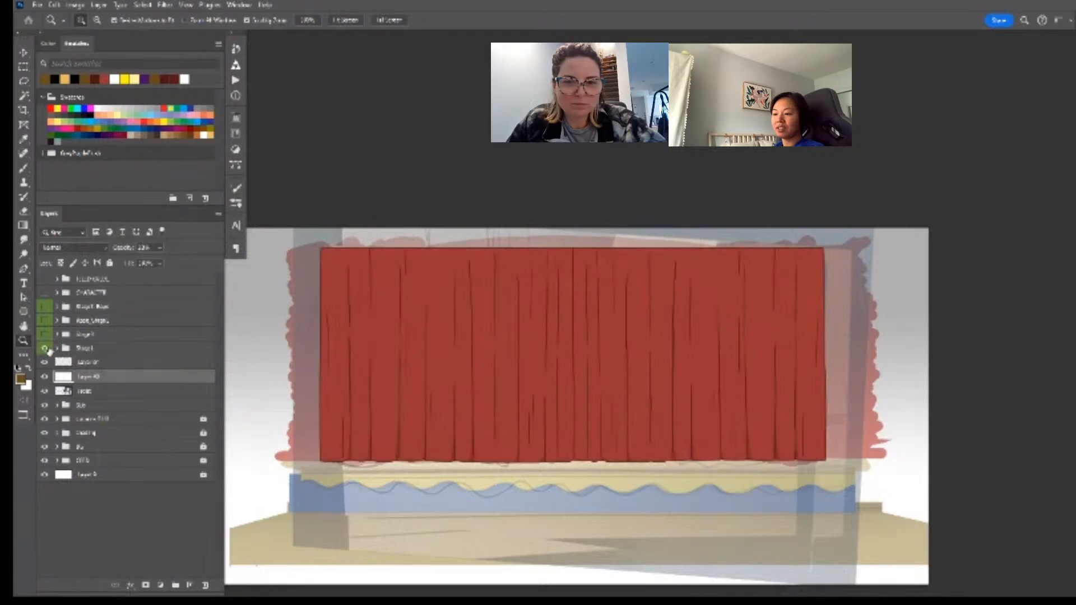
pyautogui.click(45, 348)
# - Duplicate the Curtain_SL group from Stage1 and move the copy out, directly below the Stage1 group
pyautogui.click(106, 348)
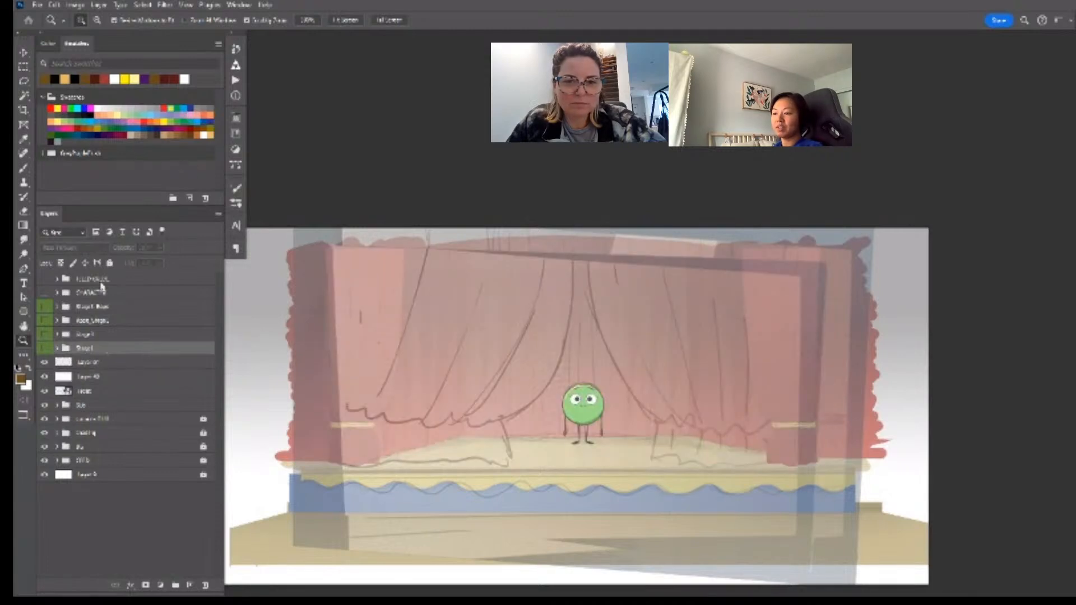
pyautogui.click(57, 348)
pyautogui.click(140, 363)
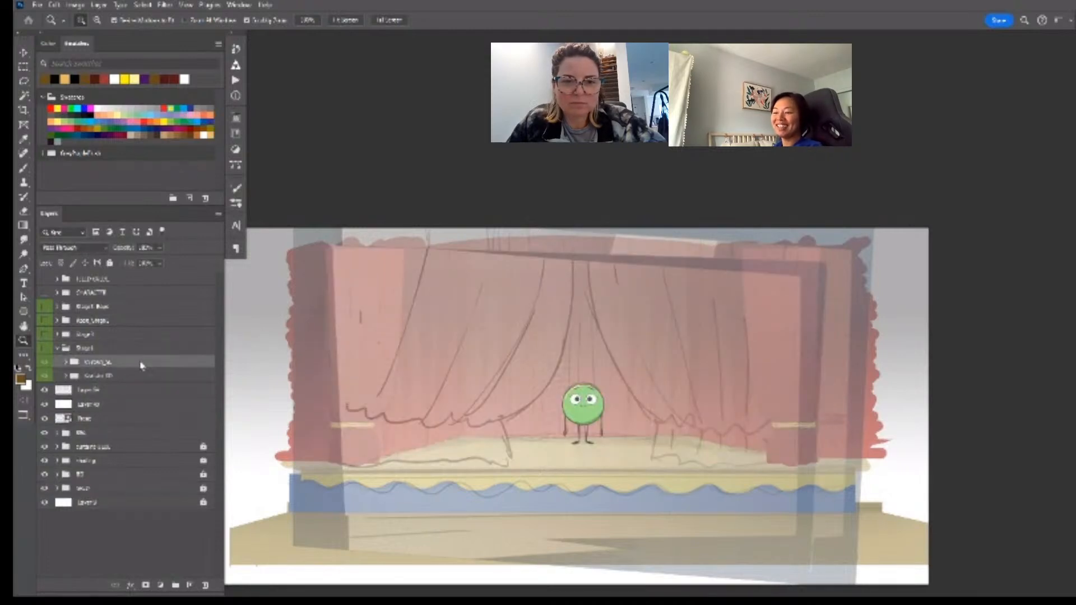
pyautogui.hotkey('ctrl', 'j')
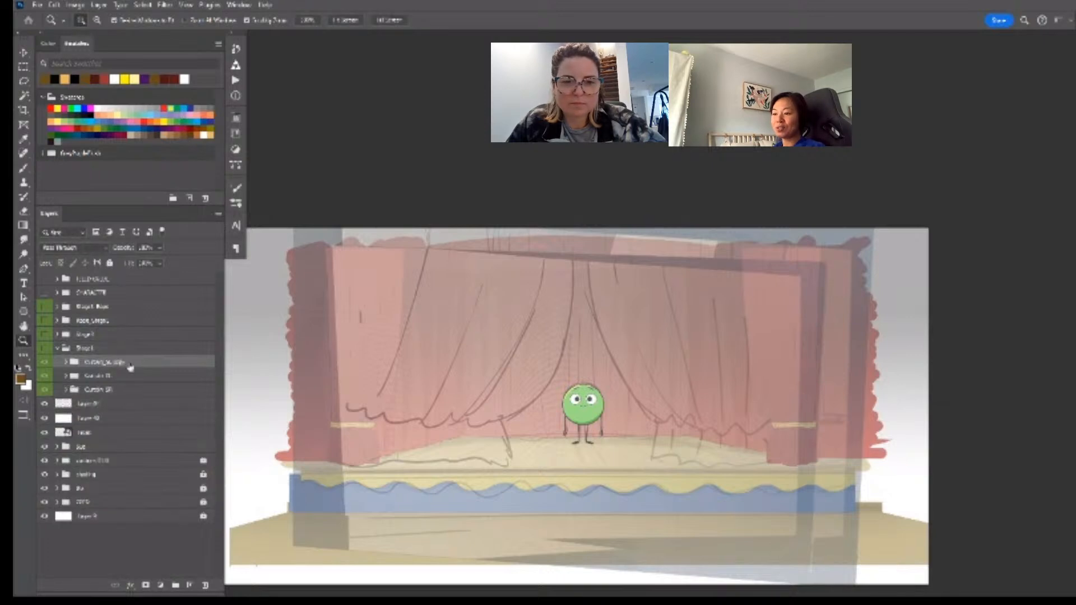
pyautogui.moveTo(128, 365)
pyautogui.mouseDown()
pyautogui.moveTo(129, 338)
pyautogui.moveTo(116, 406)
pyautogui.moveTo(121, 369)
pyautogui.mouseUp()
pyautogui.click(56, 362)
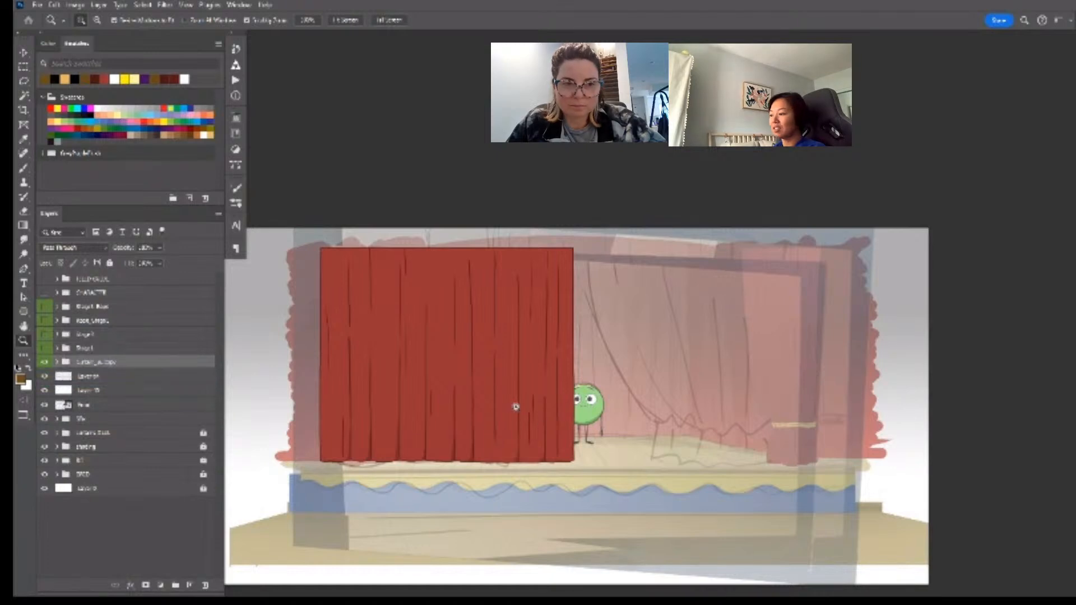
pyautogui.click(513, 408)
pyautogui.hotkey('ctrl', 't')
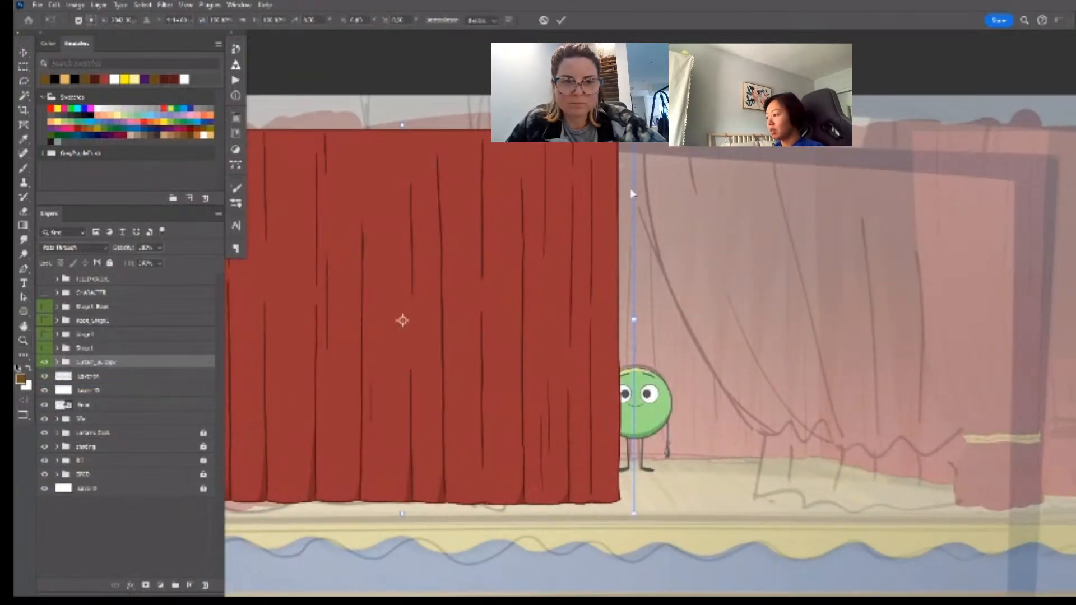
pyautogui.hotkey('alt', 'space')
pyautogui.keyDown('alt'); pyautogui.click(586, 402); pyautogui.keyUp('alt')
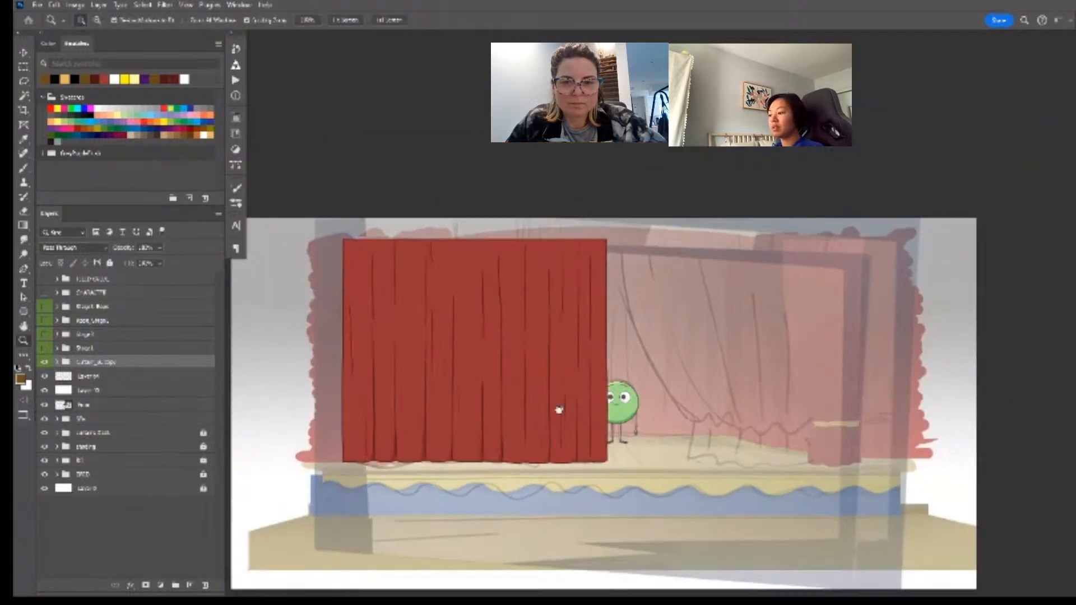
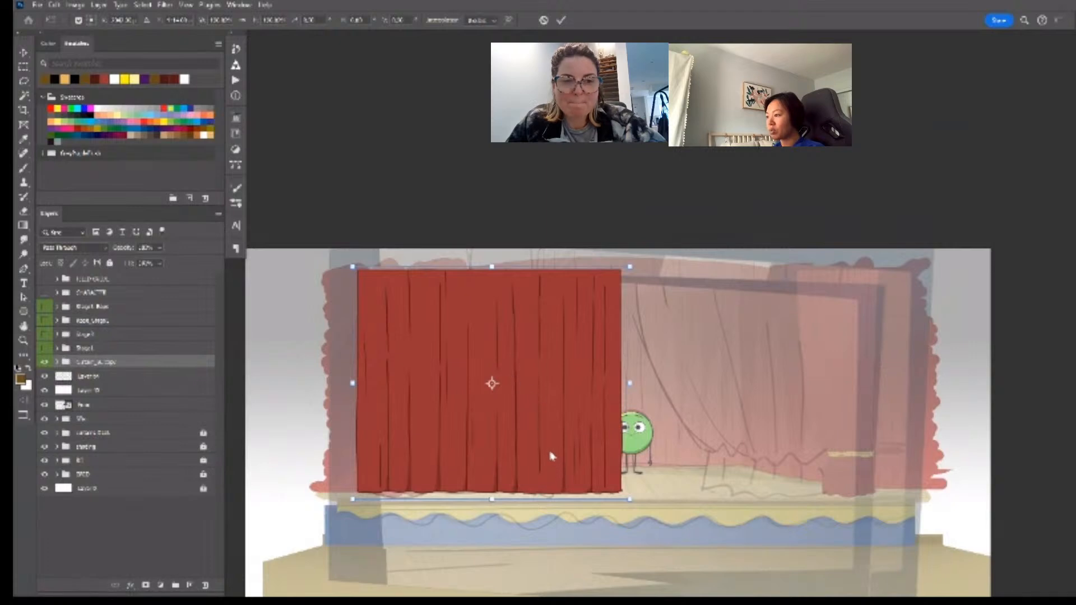
pyautogui.press('z')
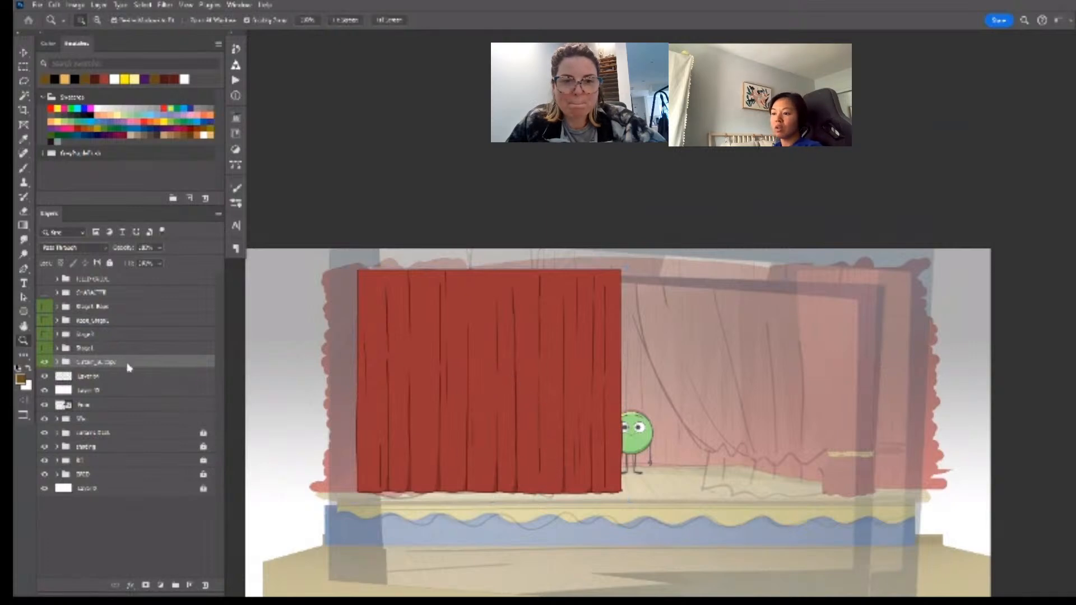
# - Duplicate the left curtain copy again, hide the first copy as a backup, and merge the duplicate into one layer
pyautogui.hotkey('ctrl', 'j')
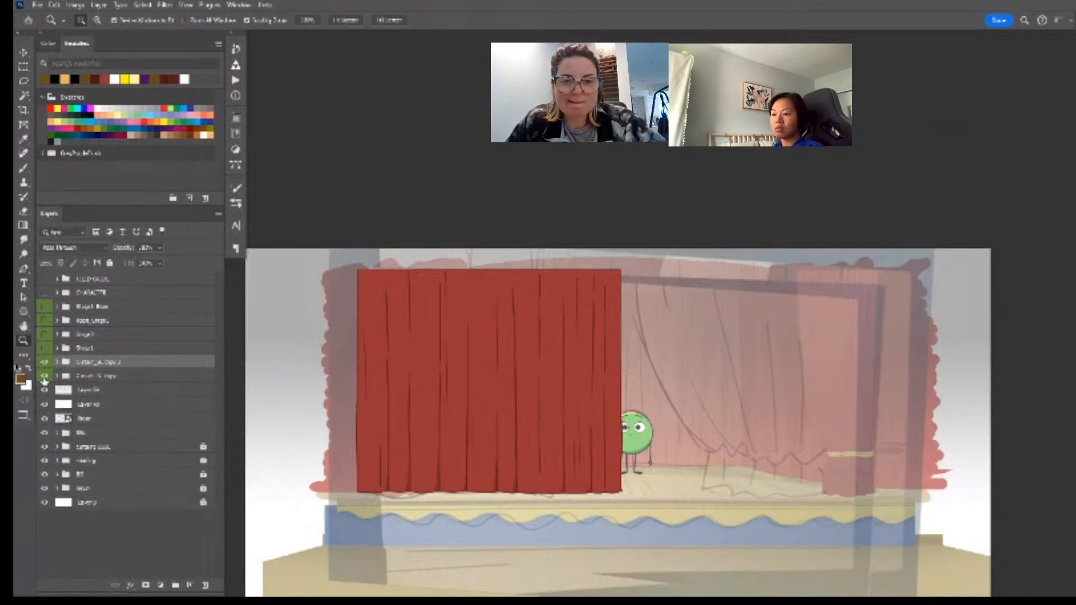
pyautogui.click(45, 377)
pyautogui.hotkey('ctrl', 'e')
# - Warp the merged left curtain so its inner edge sweeps outward toward the tie point, following the sketched half-open shape
pyautogui.hotkey('ctrl', 't')
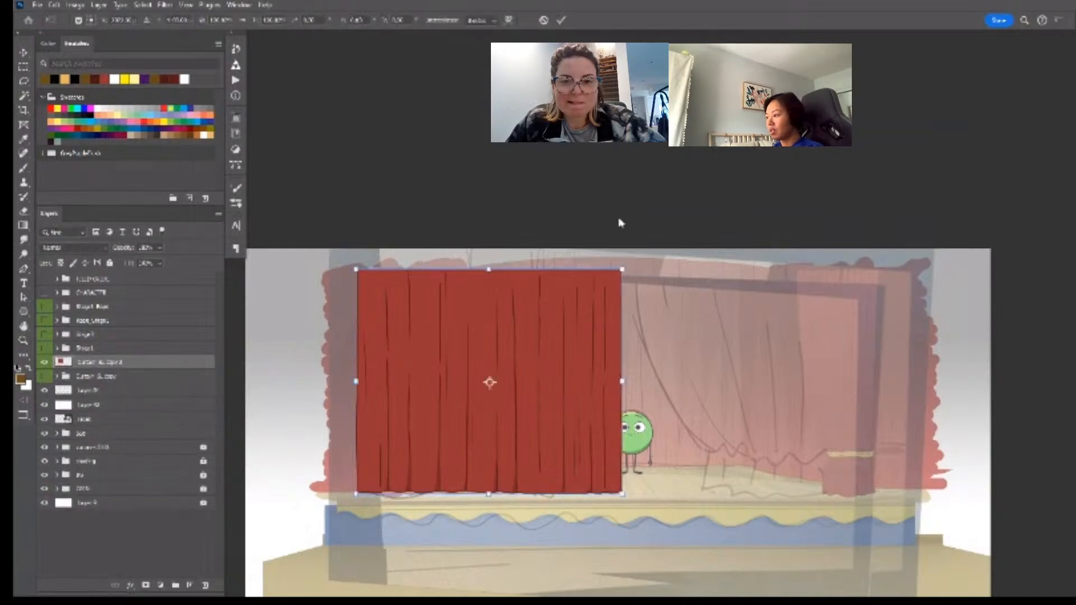
pyautogui.hotkey('ctrl', 'shift', 'w')
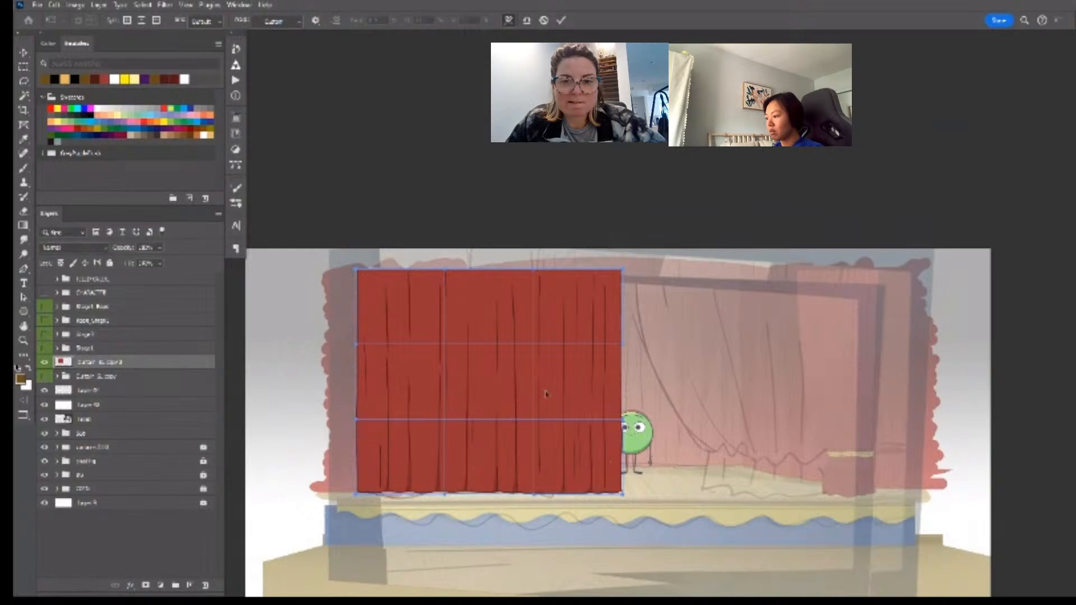
pyautogui.click(583, 396)
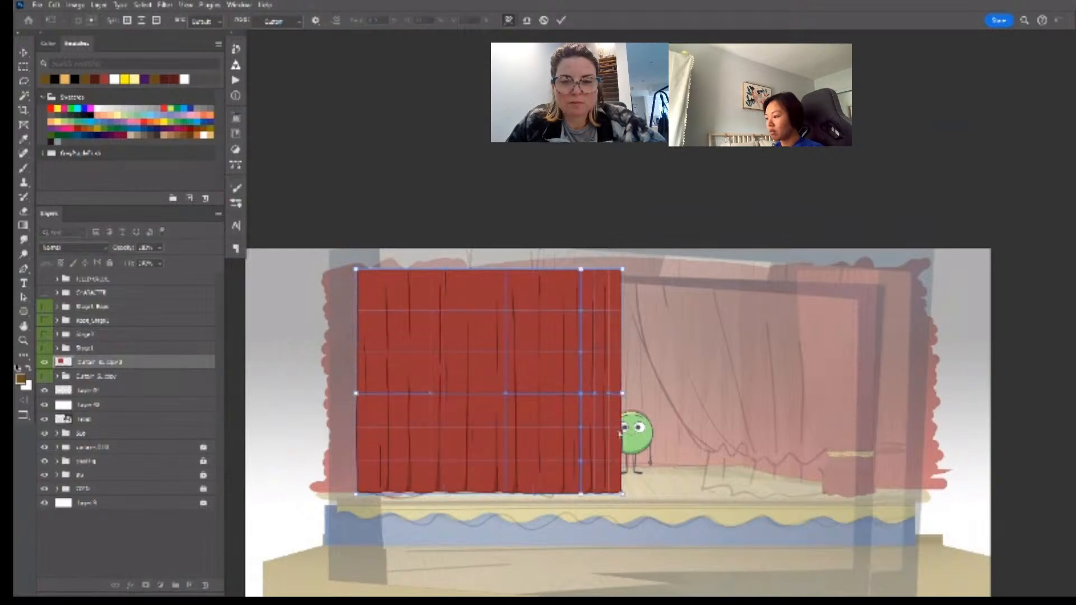
pyautogui.hotkey('ctrl', 'z')
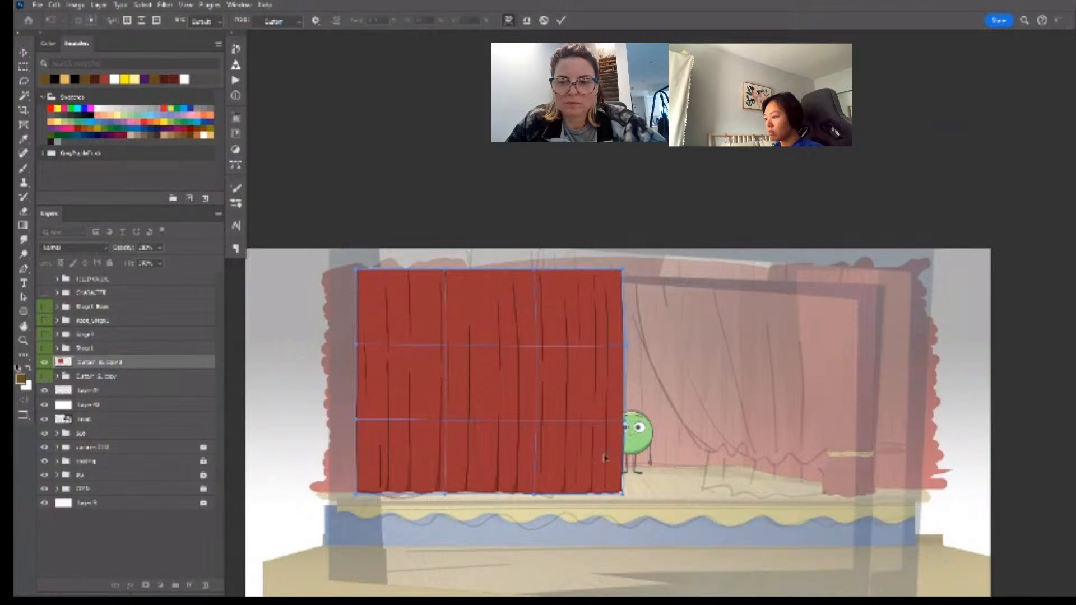
pyautogui.moveTo(605, 459); pyautogui.dragTo(515, 458)
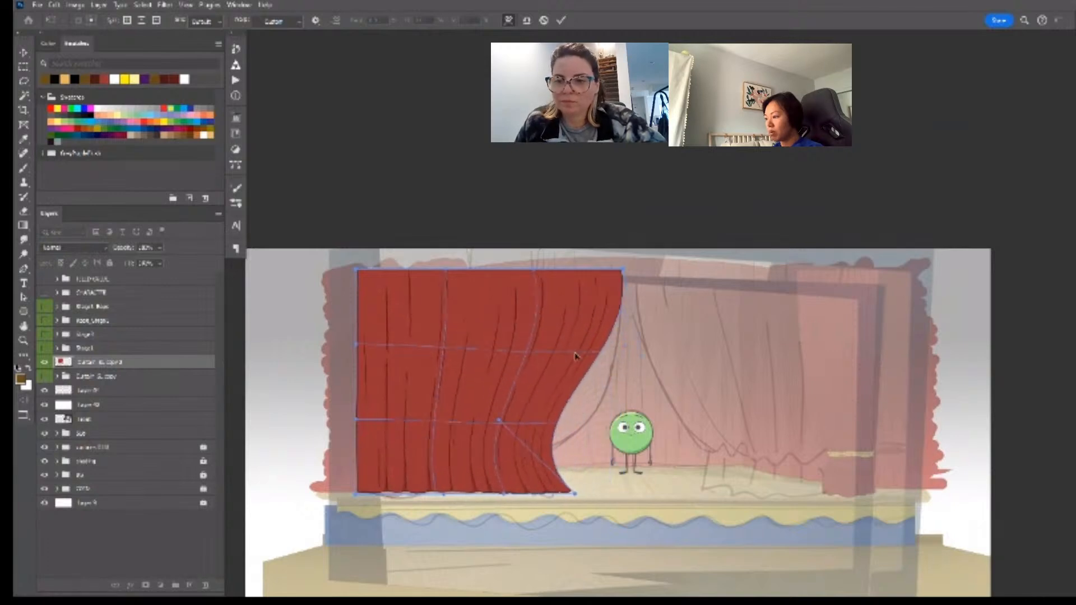
pyautogui.moveTo(575, 355); pyautogui.dragTo(572, 408)
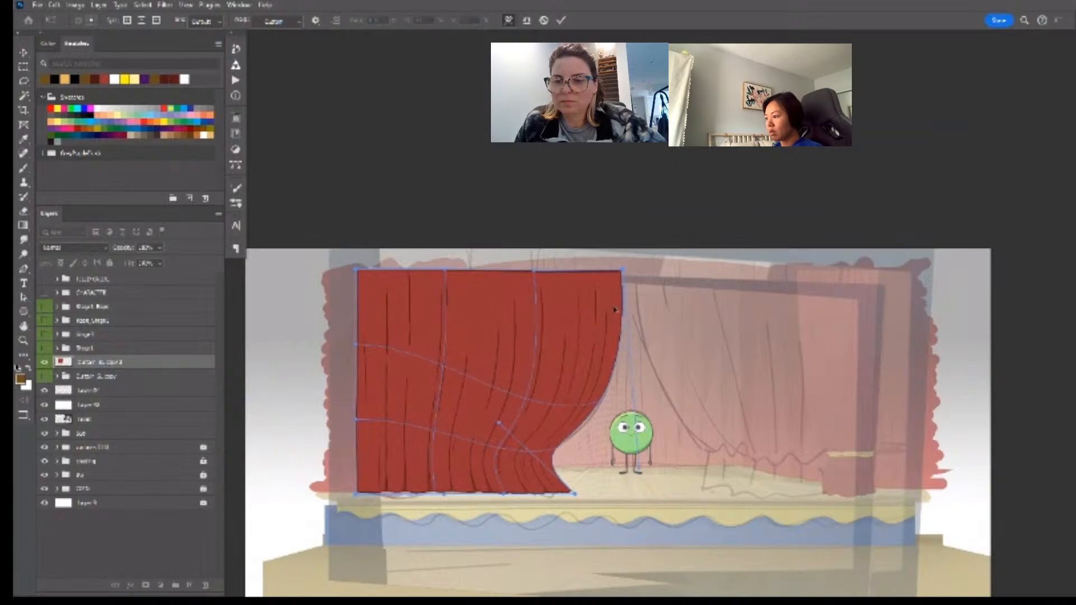
pyautogui.moveTo(533, 453); pyautogui.dragTo(568, 442)
pyautogui.press('Return')
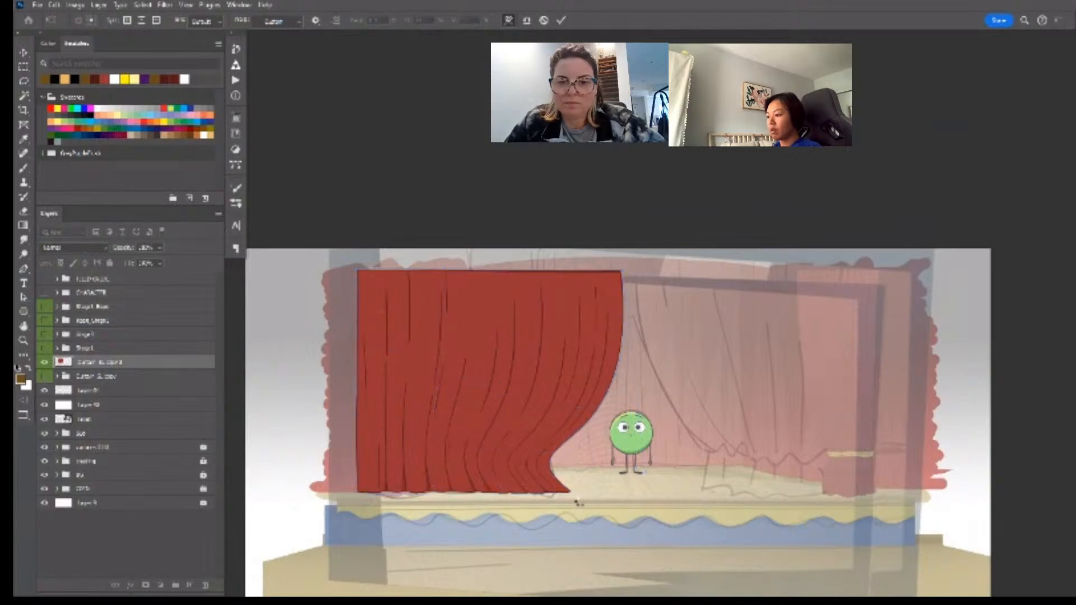
# - Finish the warp and compare the warped left curtain with the closed curtains of the Stage1 group
pyautogui.press('z')
pyautogui.click(46, 350)
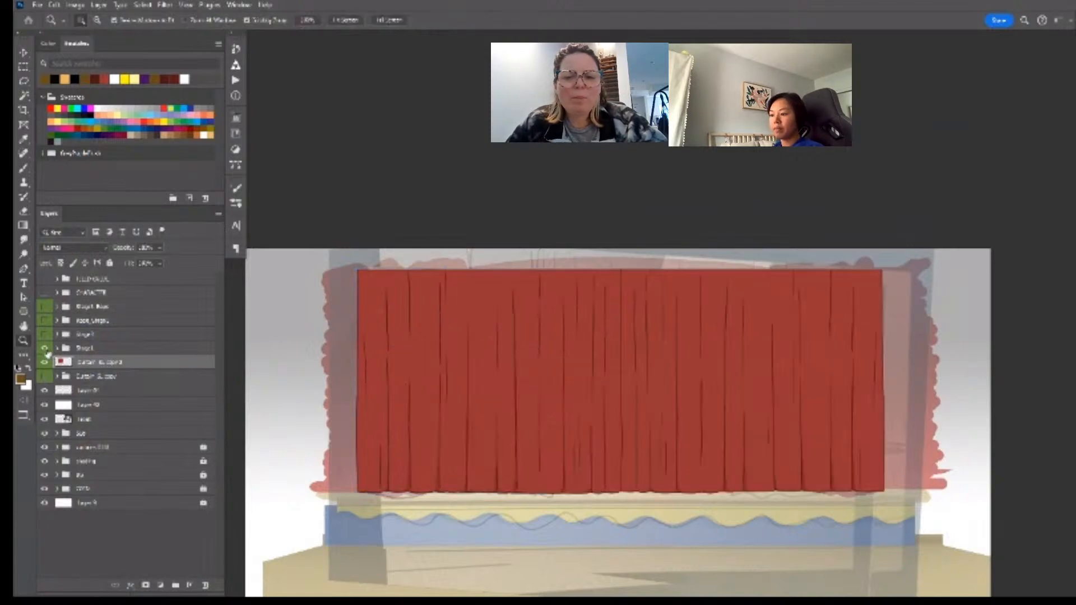
pyautogui.click(46, 349)
# - Duplicate the left rope group from the Stage1 rope group, move the copy directly below Stage1, and hide the original rope group
pyautogui.click(44, 321)
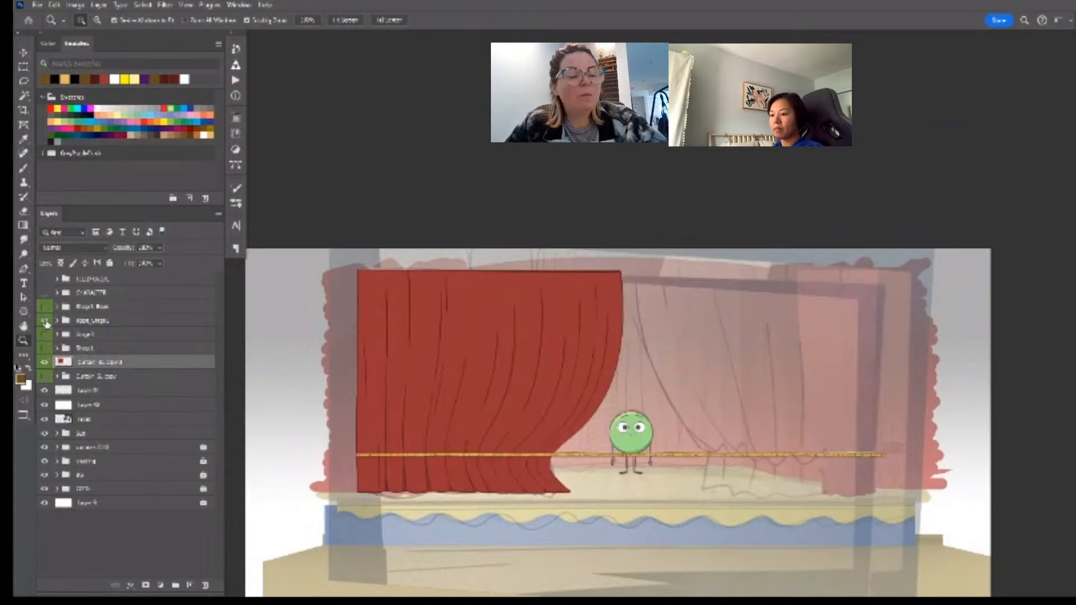
pyautogui.click(58, 321)
pyautogui.click(139, 334)
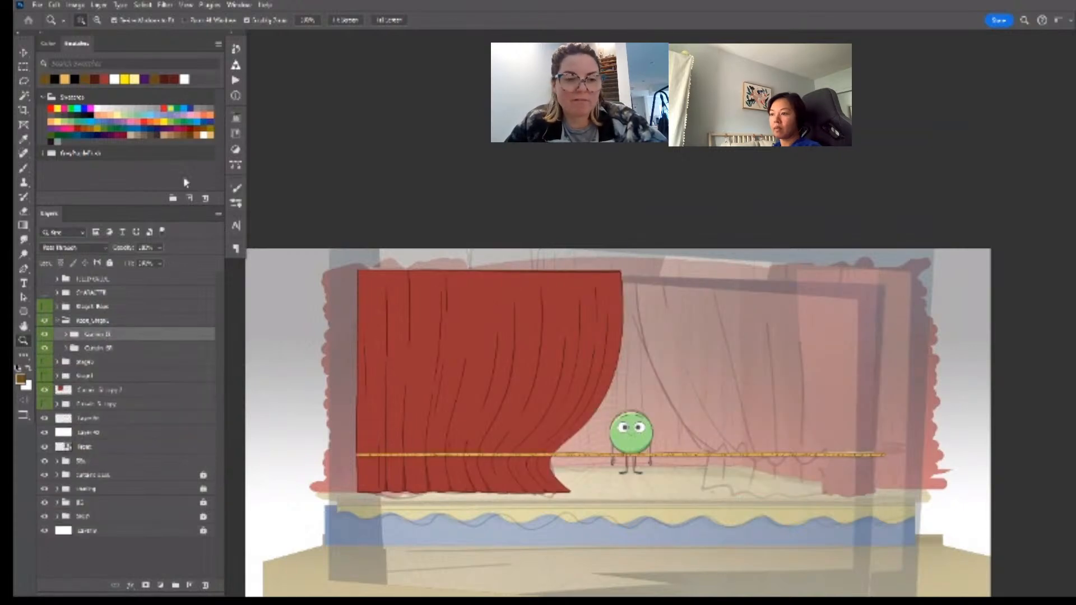
pyautogui.hotkey('ctrl', 'j')
pyautogui.moveTo(120, 335); pyautogui.dragTo(118, 365)
pyautogui.click(55, 335)
pyautogui.click(45, 335)
# - Try to shorten the left rope copy so its inner end meets the warped curtain's tie point
pyautogui.hotkey('ctrl', 't')
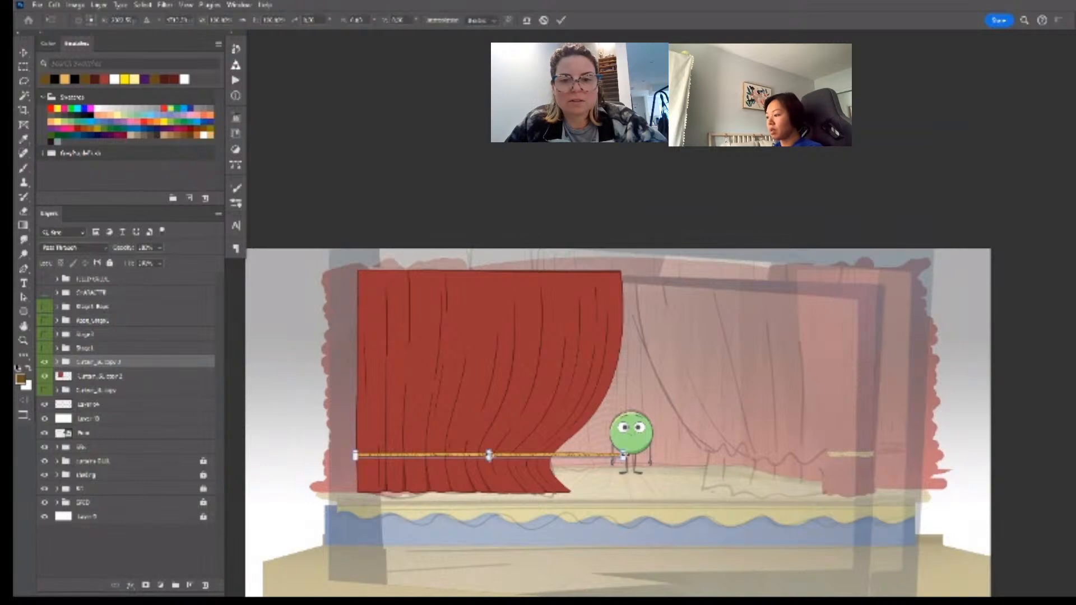
pyautogui.moveTo(623, 455); pyautogui.dragTo(288, 361)
pyautogui.press('Return')
pyautogui.click(554, 455)
pyautogui.hotkey('ctrl', 't')
pyautogui.press('Return')
pyautogui.press('z')
# - Hide the warped curtain and preview the shortened rope over the unwarped left curtain backup
pyautogui.moveTo(45, 363); pyautogui.dragTo(46, 379)
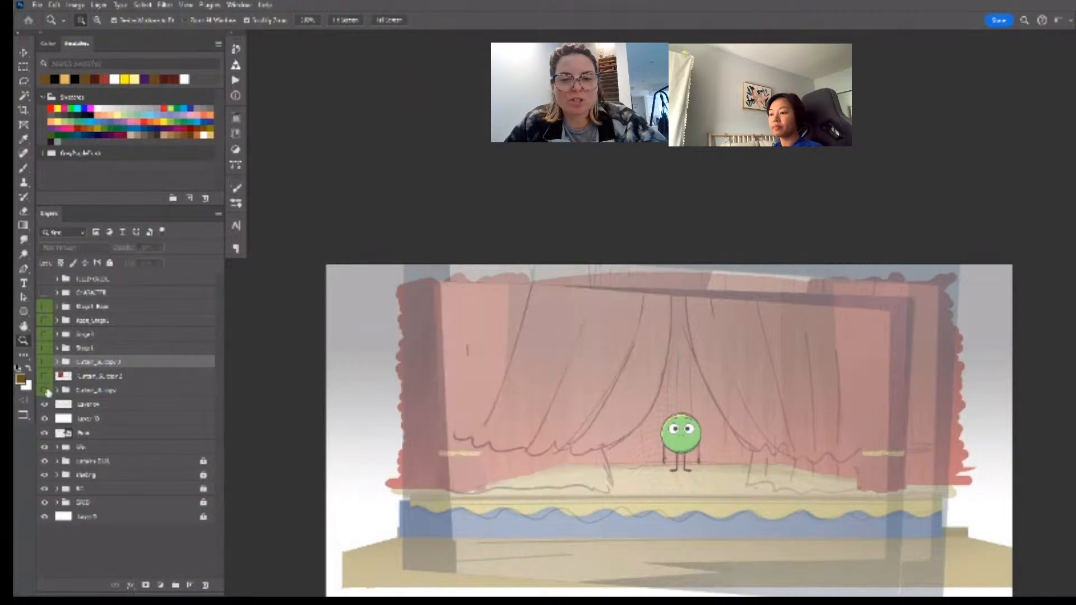
pyautogui.click(45, 391)
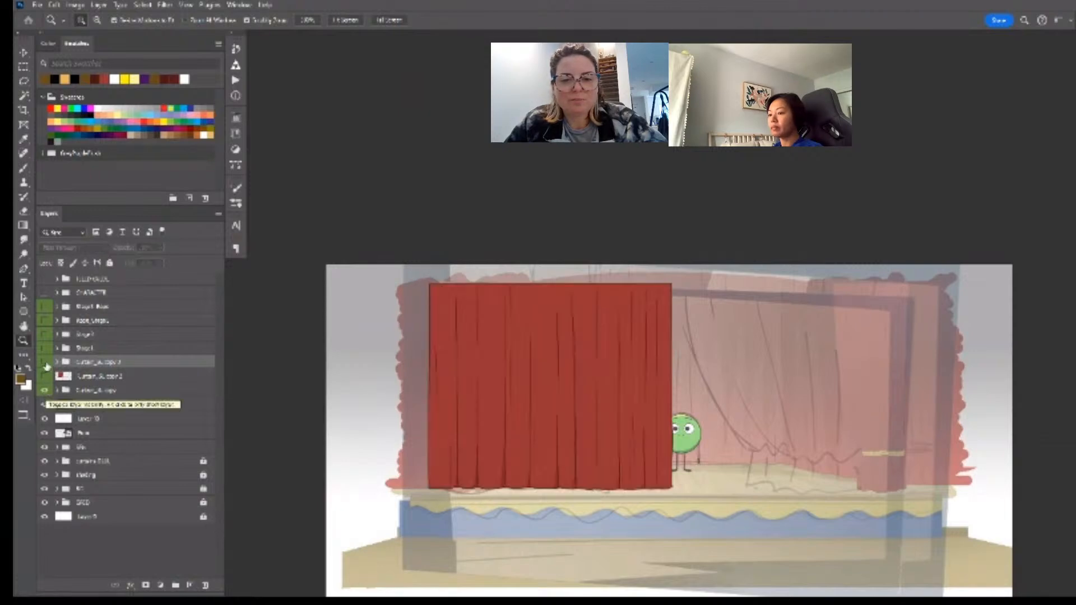
pyautogui.click(44, 363)
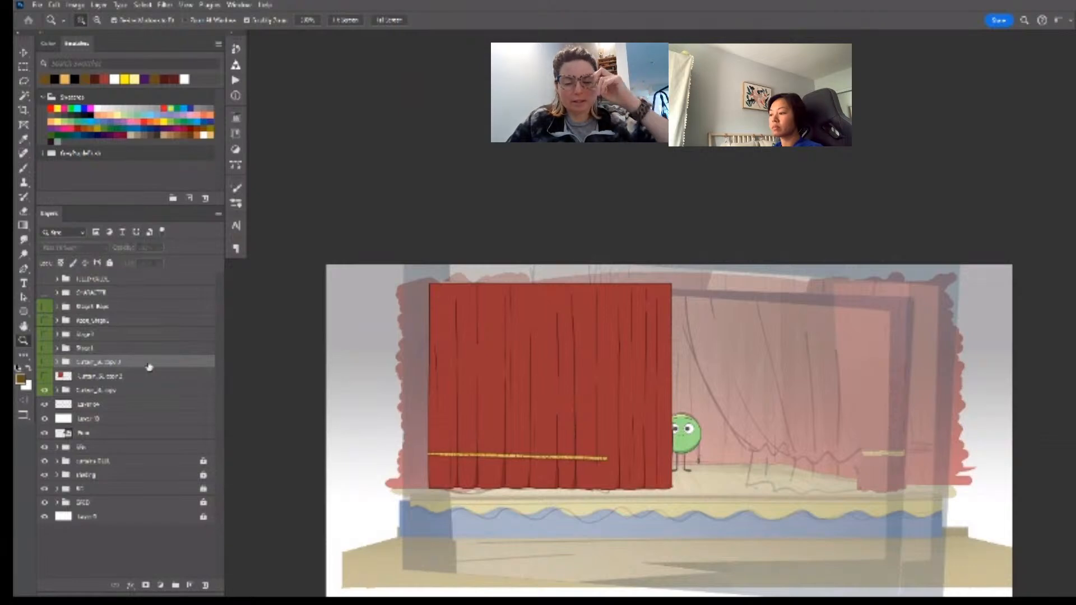
# - Undo the layer visibility changes and the last resize of the left rope copy
pyautogui.hotkey('ctrl', 'z')
pyautogui.hotkey('ctrl', 'z')
pyautogui.hotkey('ctrl', 'z')
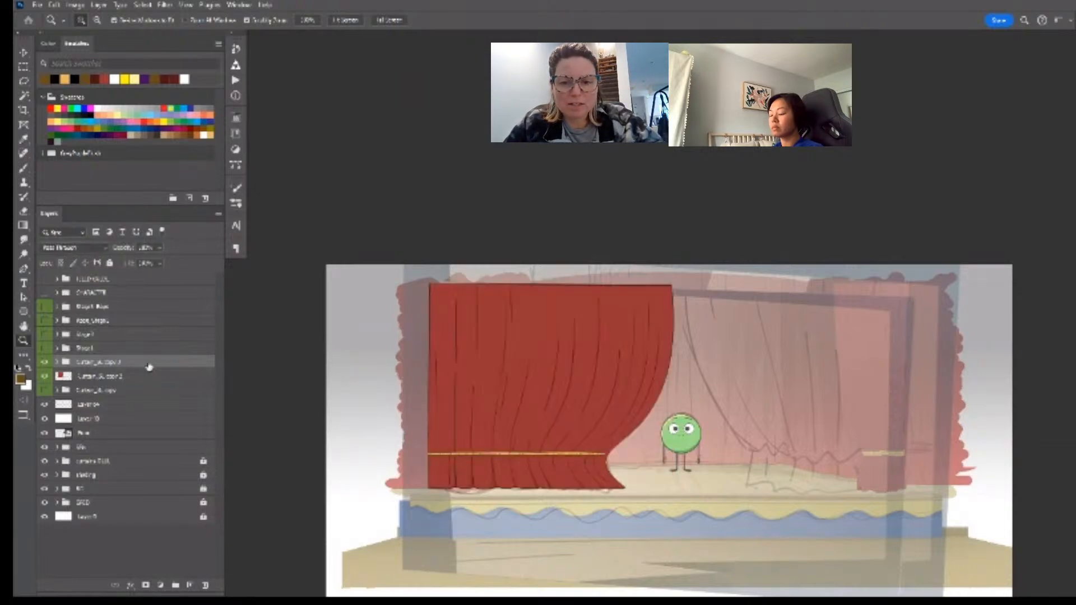
pyautogui.hotkey('ctrl', 'z')
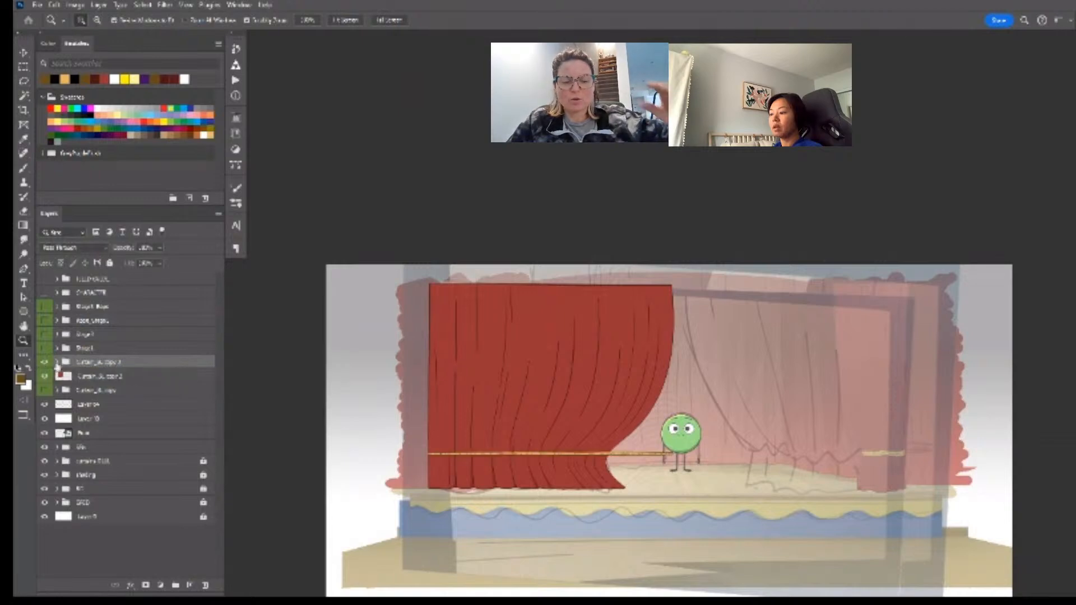
# - Shorten the left rope copy and shift it outward so it spans from the stage side to the curtain's tie point
pyautogui.hotkey('ctrl', 't')
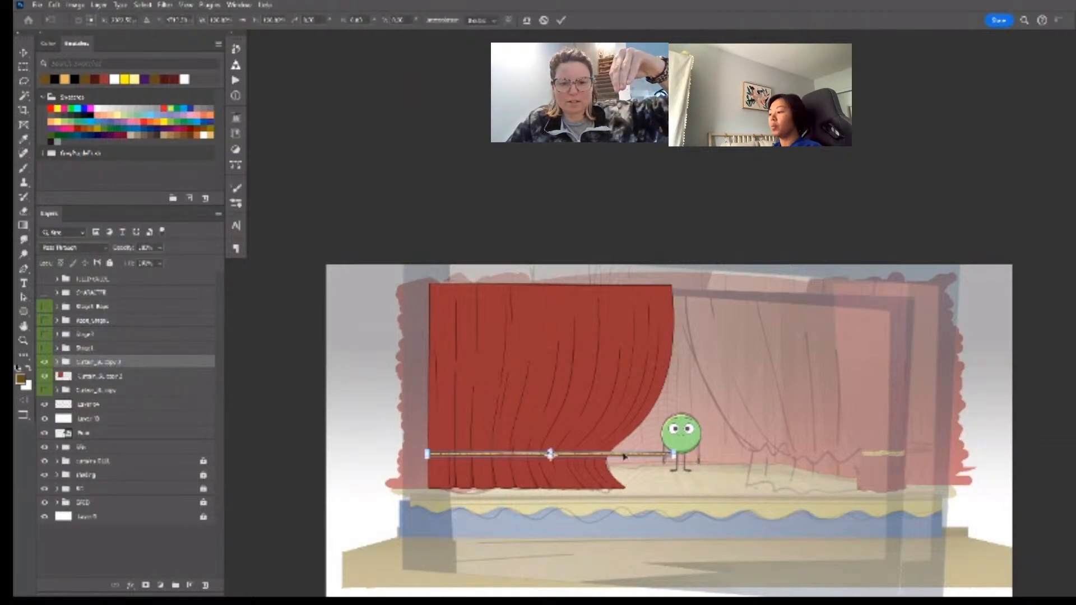
pyautogui.moveTo(623, 456)
pyautogui.mouseDown()
pyautogui.moveTo(595, 459)
pyautogui.moveTo(639, 454)
pyautogui.moveTo(609, 459)
pyautogui.mouseUp()
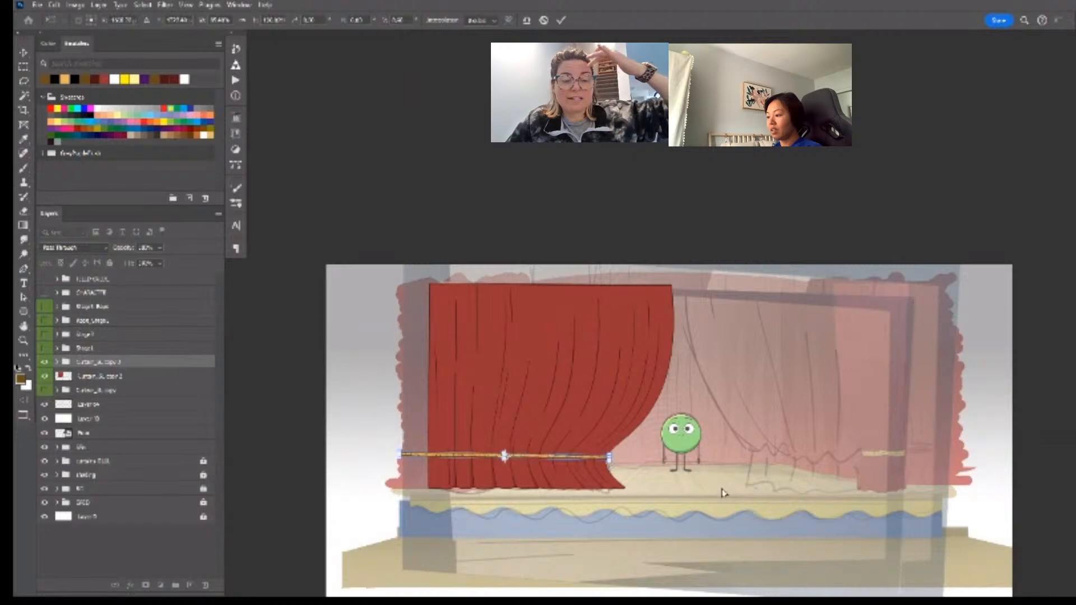
pyautogui.press('Return')
pyautogui.press('z')
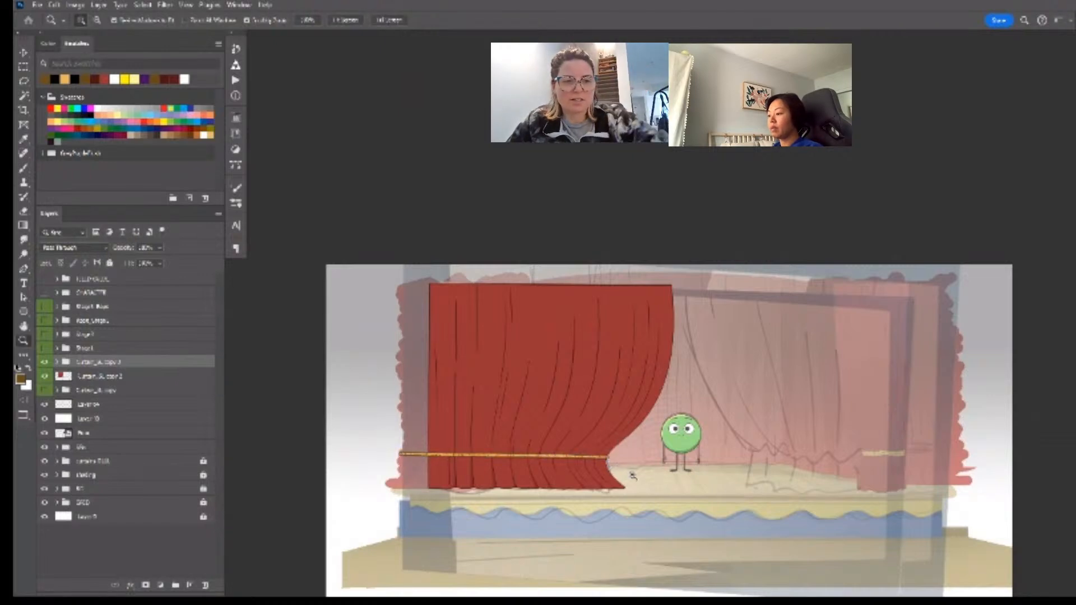
# - Tilt the left rope copy slightly so its inner end sits at the pinch in the warped curtain
pyautogui.click(499, 466)
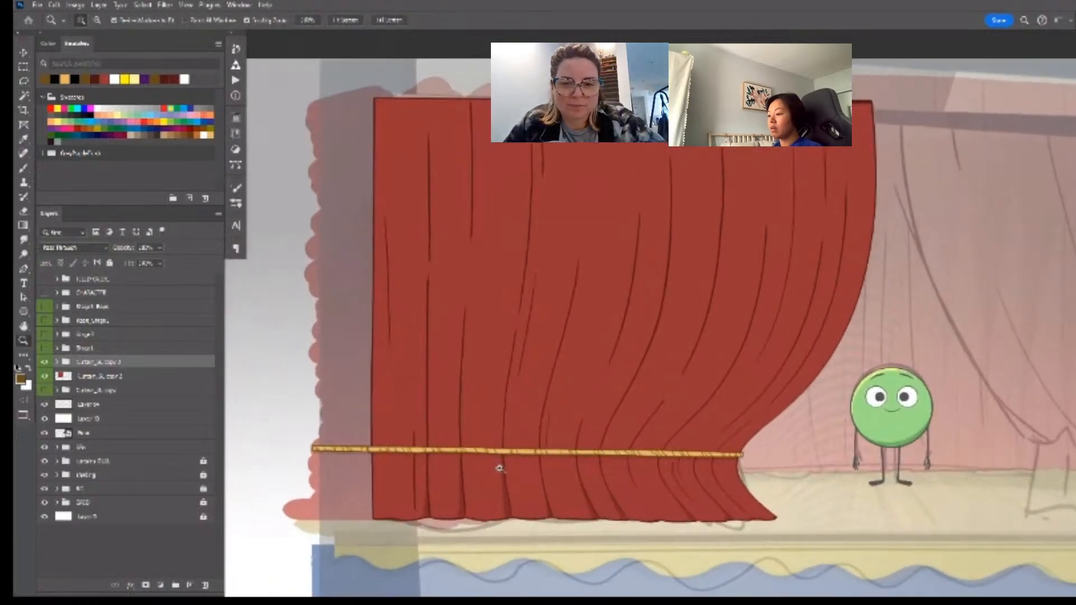
pyautogui.click(567, 471)
pyautogui.hotkey('ctrl', 't')
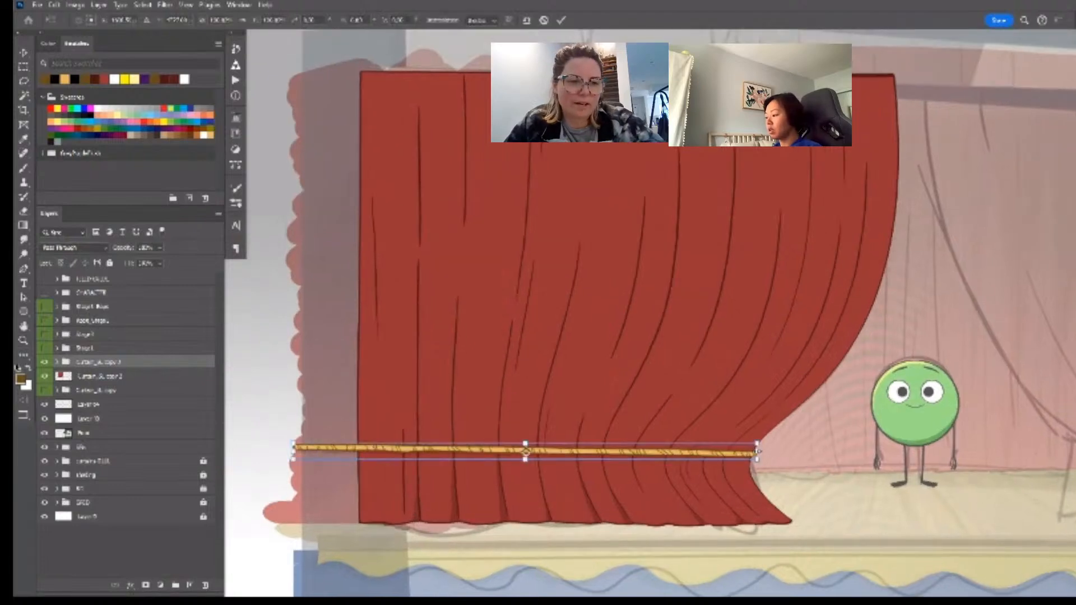
pyautogui.moveTo(763, 448)
pyautogui.mouseDown()
pyautogui.moveTo(753, 465)
pyautogui.moveTo(796, 467)
pyautogui.moveTo(751, 470)
pyautogui.moveTo(801, 455)
pyautogui.moveTo(778, 455)
pyautogui.mouseUp()
pyautogui.press('Return')
pyautogui.press('z')
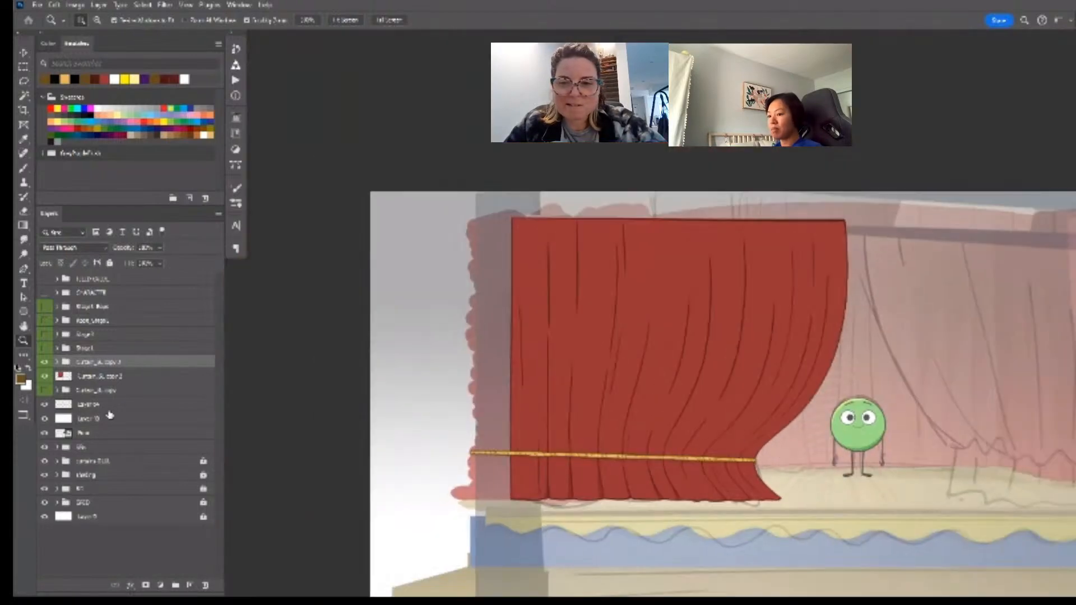
# - Warp the merged left curtain slightly further so its inner edge pinches in just at the rope's end
pyautogui.click(83, 376)
pyautogui.hotkey('ctrl', 't')
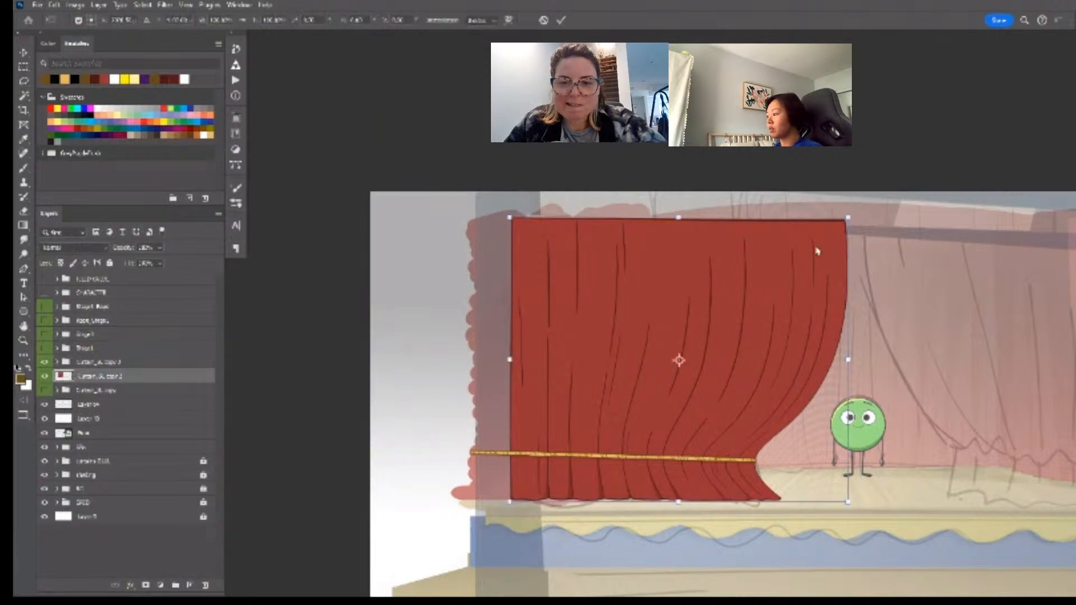
pyautogui.click(508, 21)
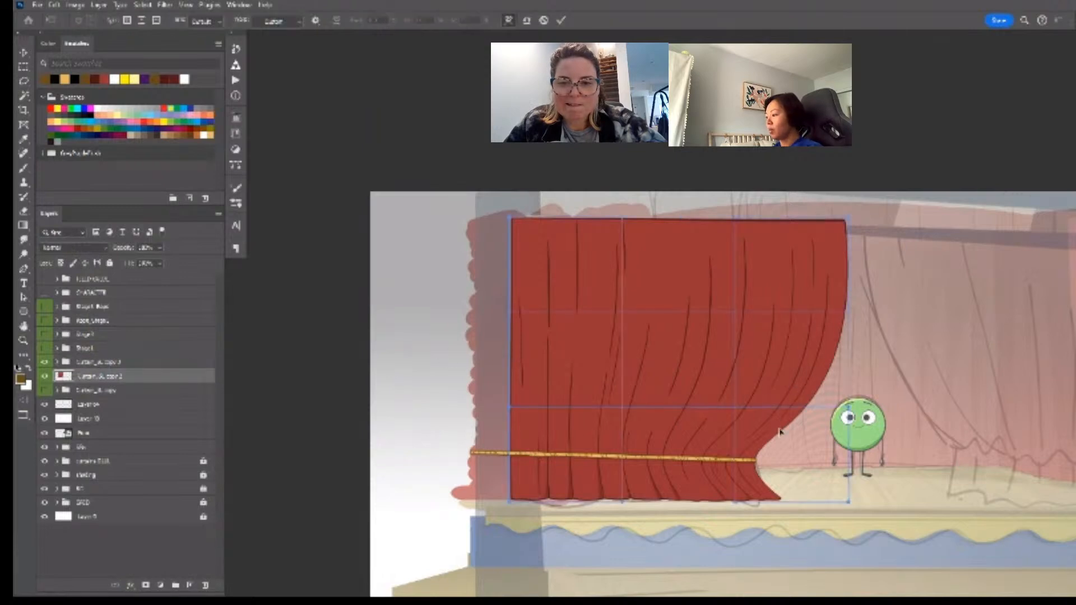
pyautogui.moveTo(779, 431); pyautogui.dragTo(781, 435)
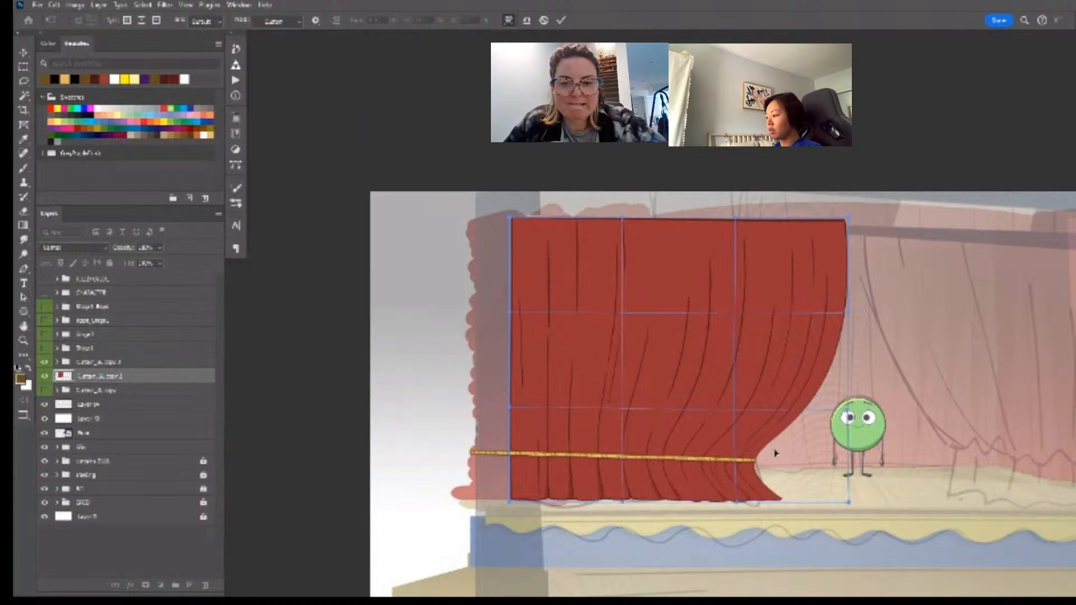
pyautogui.press('Return')
pyautogui.press('z')
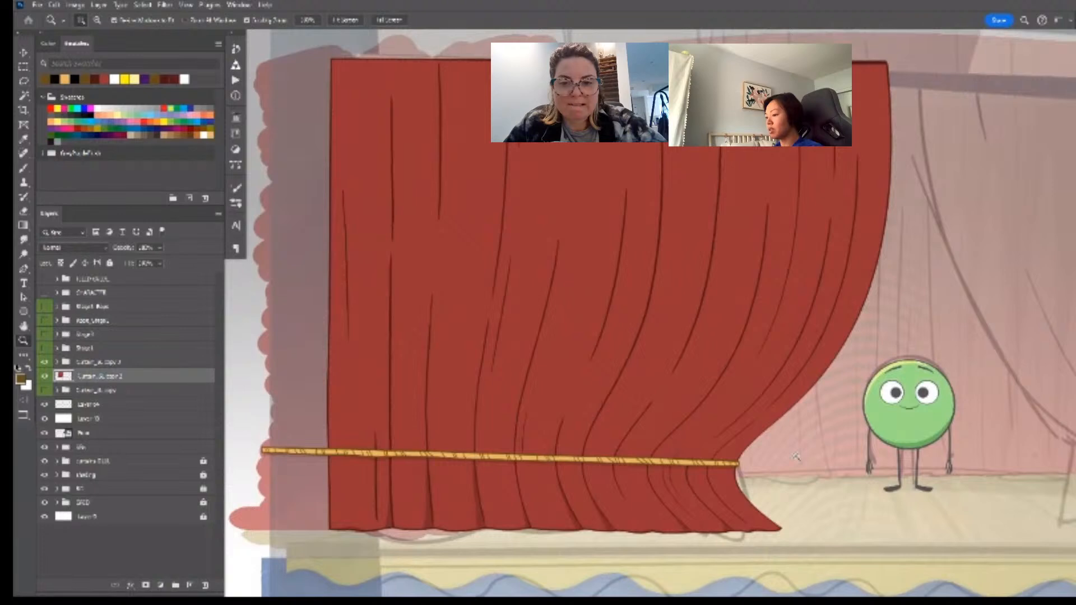
pyautogui.keyDown('alt'); pyautogui.click(796, 457); pyautogui.keyUp('alt')
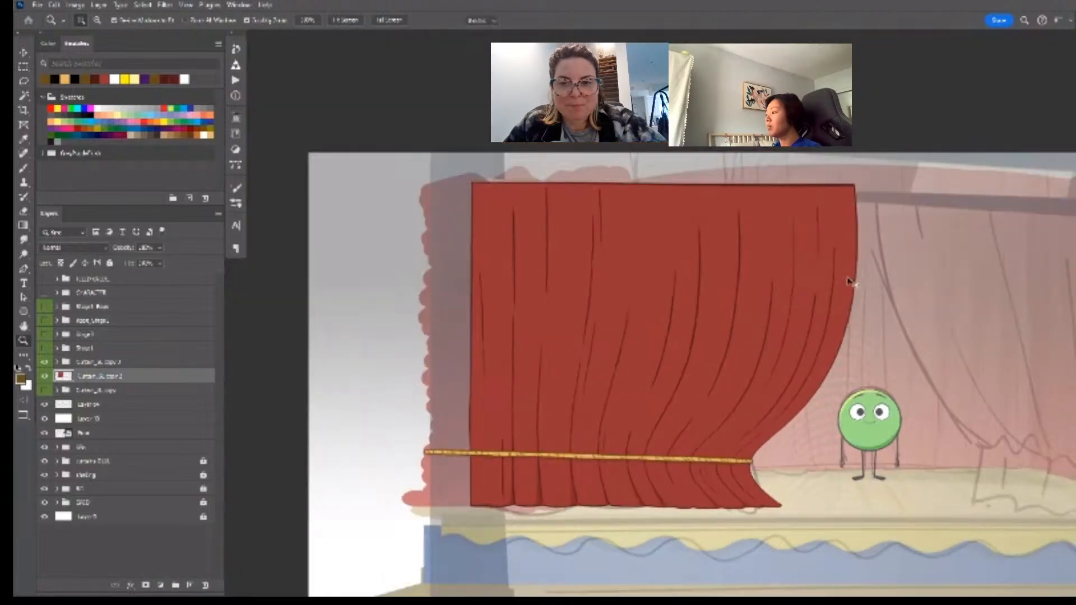
pyautogui.hotkey('ctrl', 't')
pyautogui.press('w')
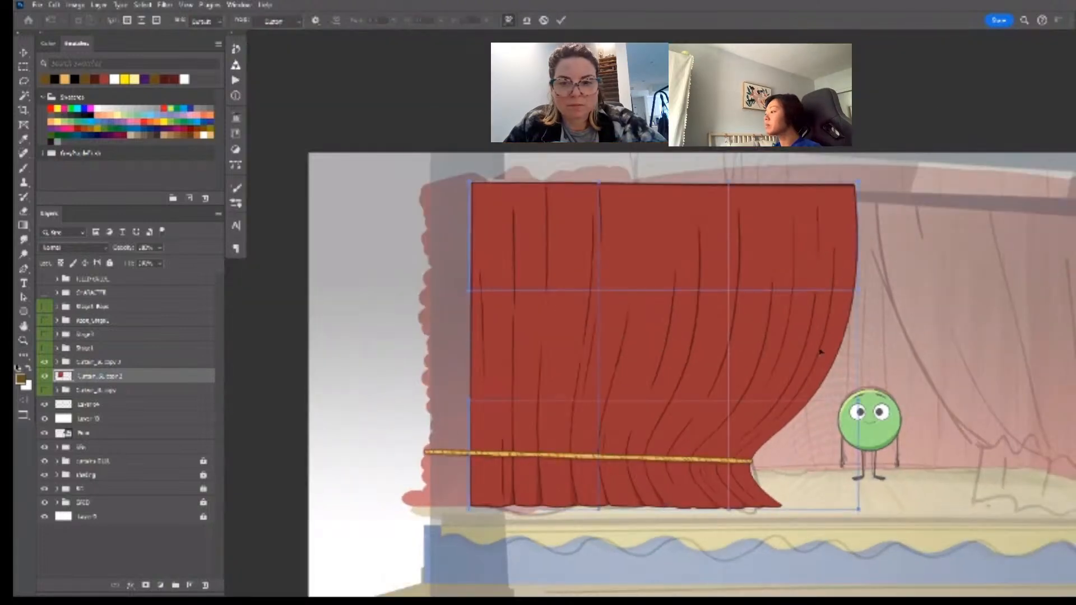
pyautogui.press('z')
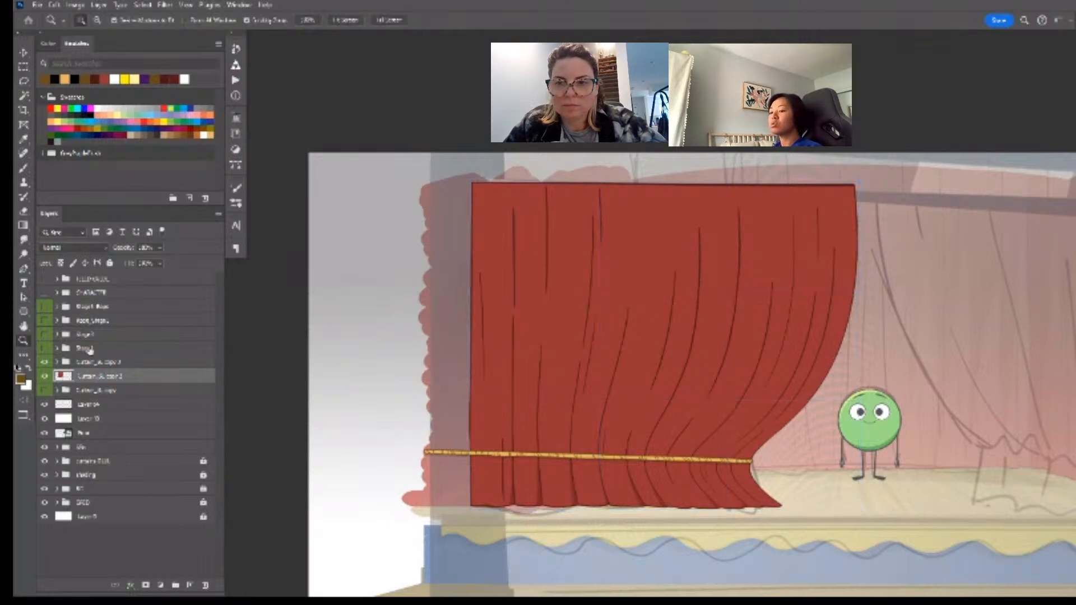
# - Group the left rope copy with the warped left curtain layer
pyautogui.keyDown('ctrl'); pyautogui.click(114, 363); pyautogui.keyUp('ctrl')
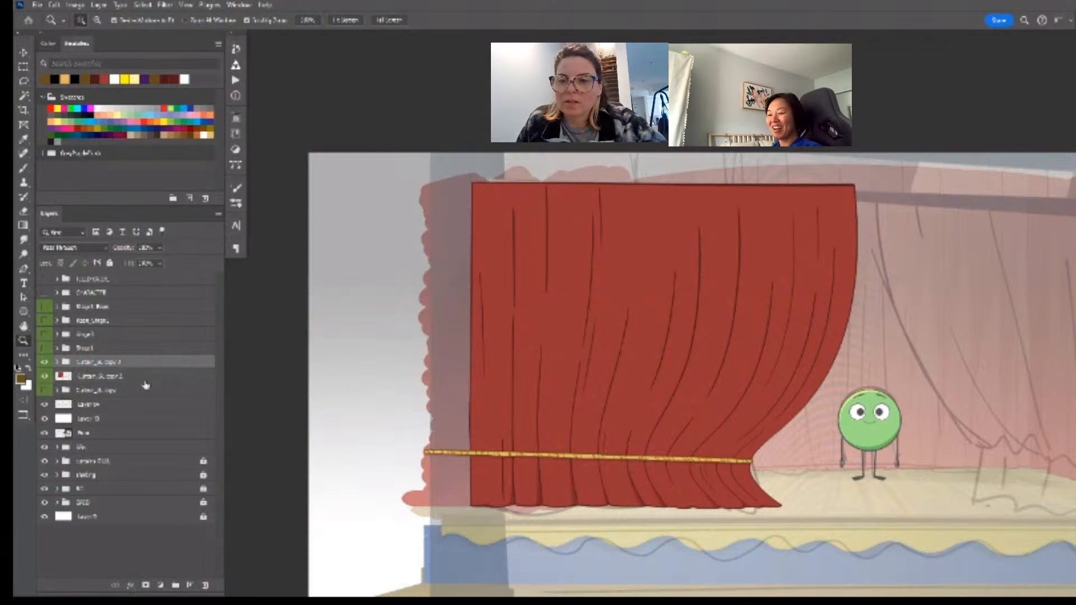
pyautogui.click(118, 378)
pyautogui.click(43, 363)
pyautogui.click(43, 363)
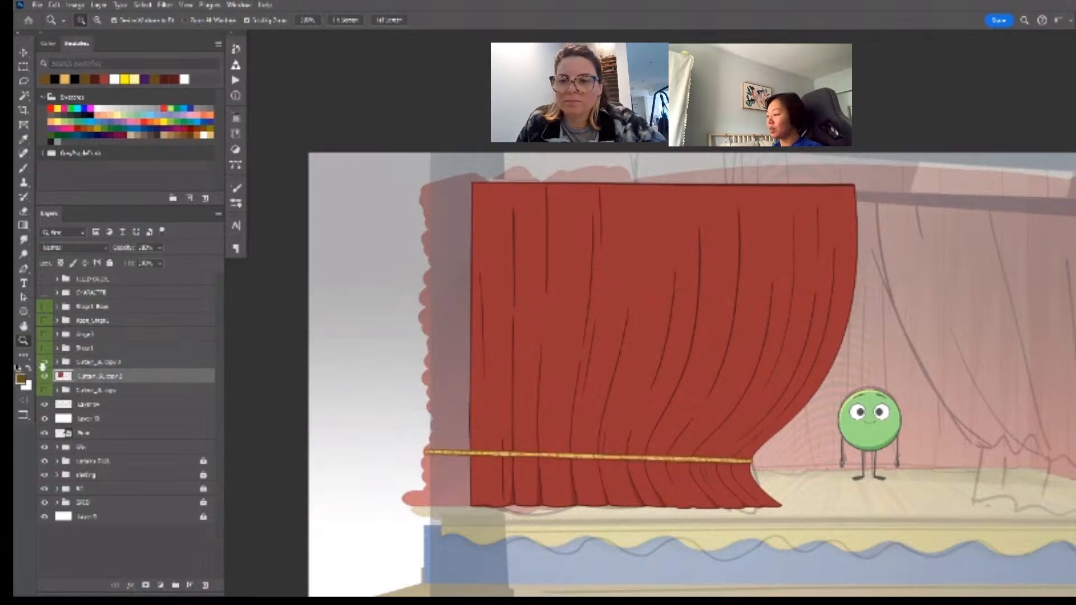
pyautogui.click(137, 364)
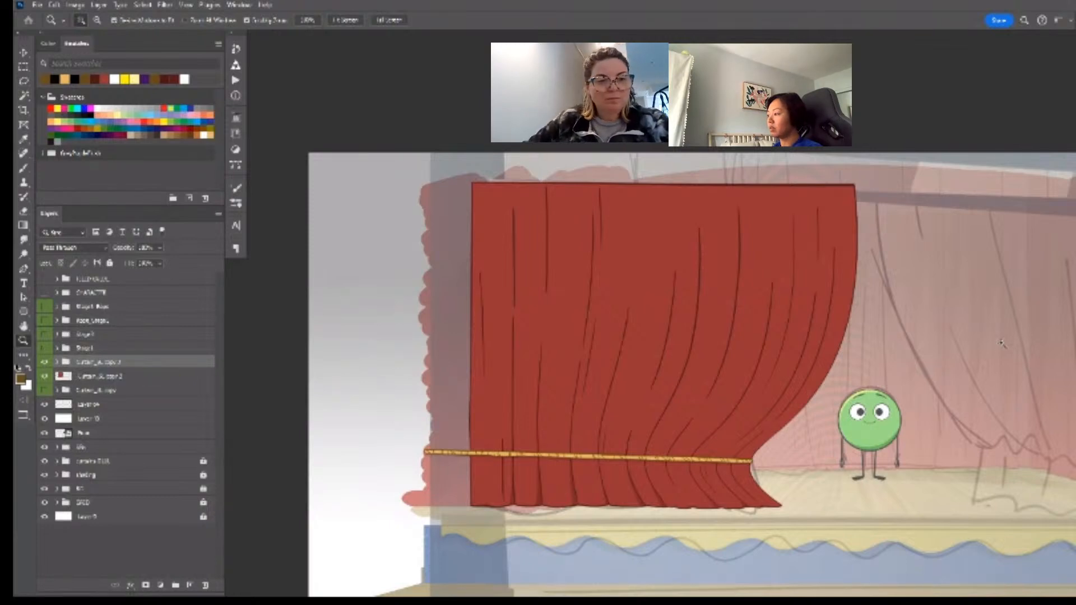
pyautogui.keyDown('shift'); pyautogui.click(131, 380); pyautogui.keyUp('shift')
pyautogui.hotkey('ctrl', 'g')
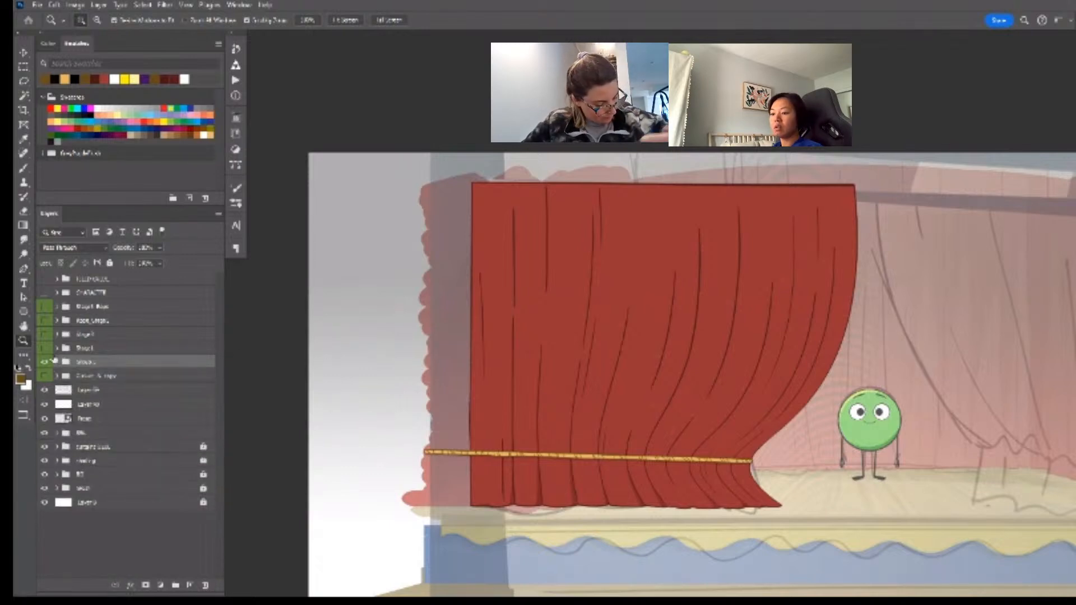
# - Compare the new half-open group with the other curtain stages, and show the group holding the short tie rope
pyautogui.click(44, 363)
pyautogui.click(45, 363)
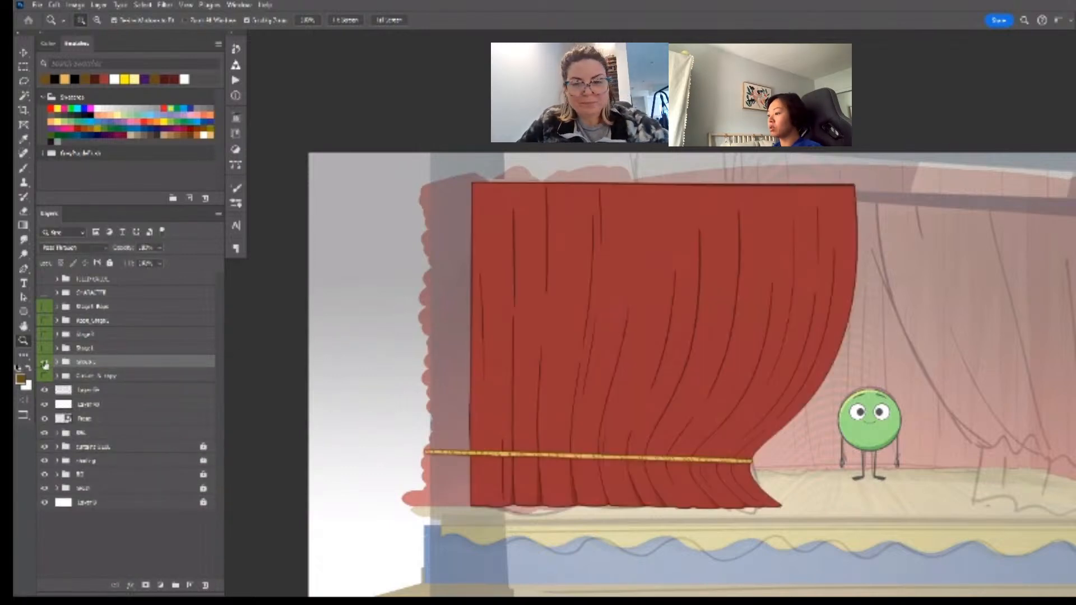
pyautogui.click(43, 348)
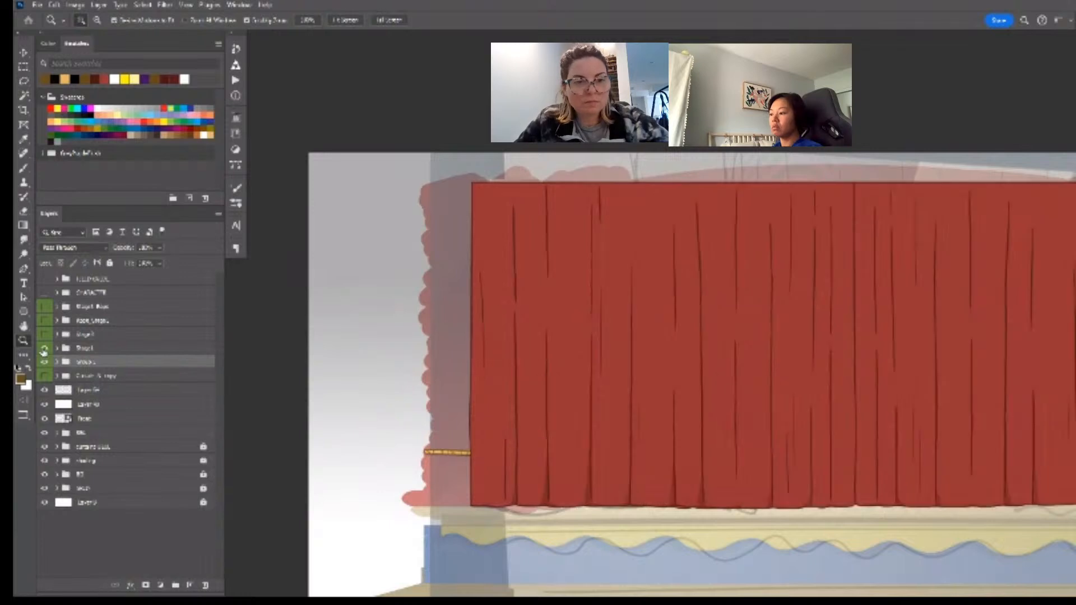
pyautogui.click(44, 349)
pyautogui.click(43, 334)
pyautogui.click(44, 334)
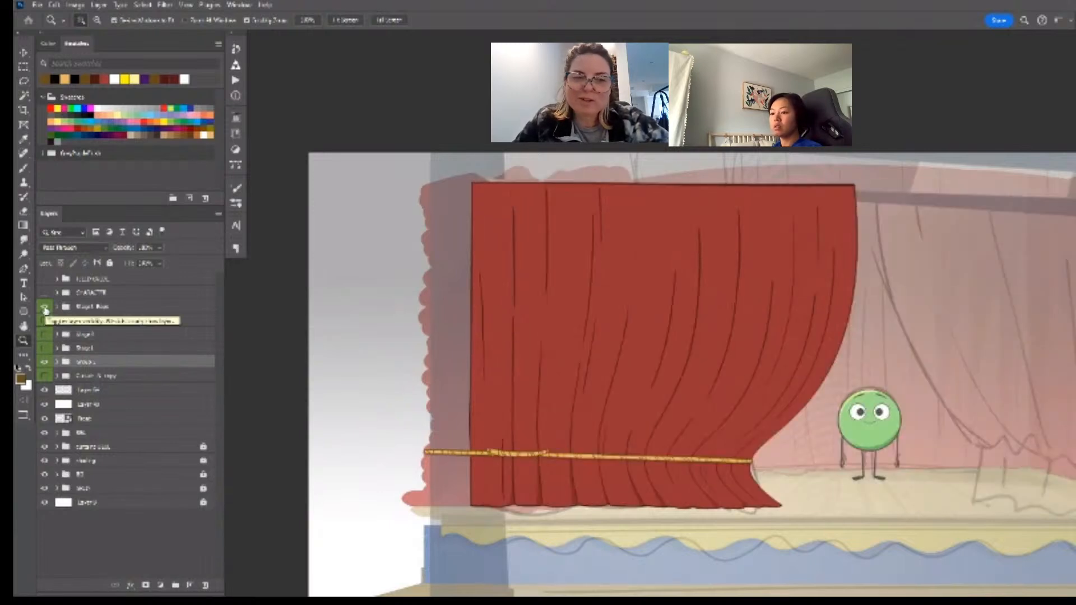
# - Adjust the placement of the long rope inside the new group so it lines up with the short tie rope
pyautogui.click(57, 362)
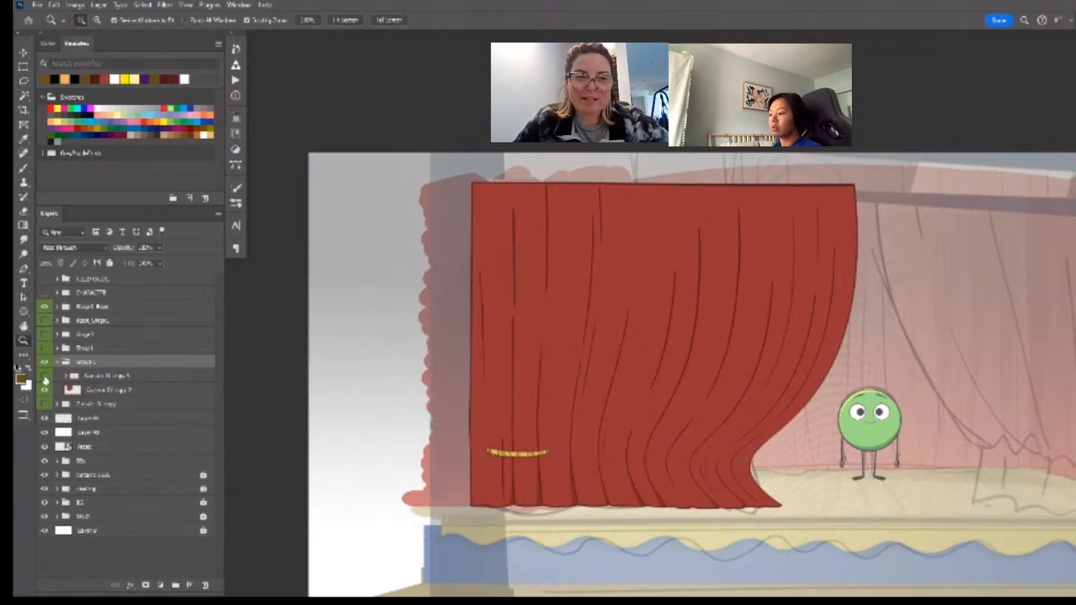
pyautogui.click(55, 379)
pyautogui.hotkey('ctrl', 't')
pyautogui.moveTo(421, 456); pyautogui.dragTo(426, 458)
pyautogui.press('Return')
pyautogui.press('z')
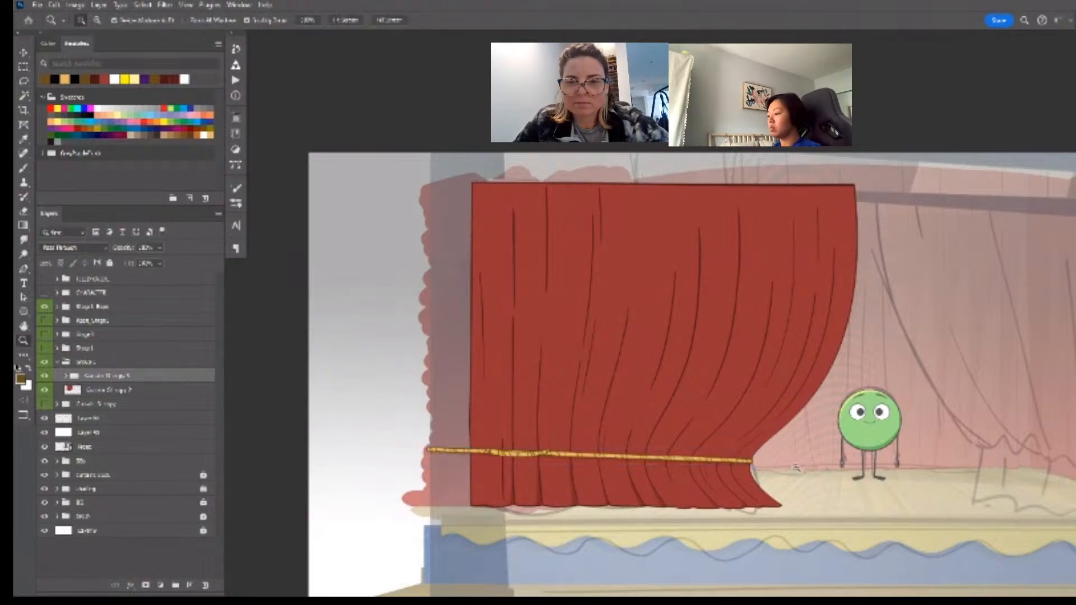
# - Inspect how the long rope overlaps the short tie rope up close, toggling the long rope's visibility
pyautogui.moveTo(796, 467)
pyautogui.mouseDown()
pyautogui.moveTo(858, 470)
pyautogui.moveTo(801, 472)
pyautogui.mouseUp()
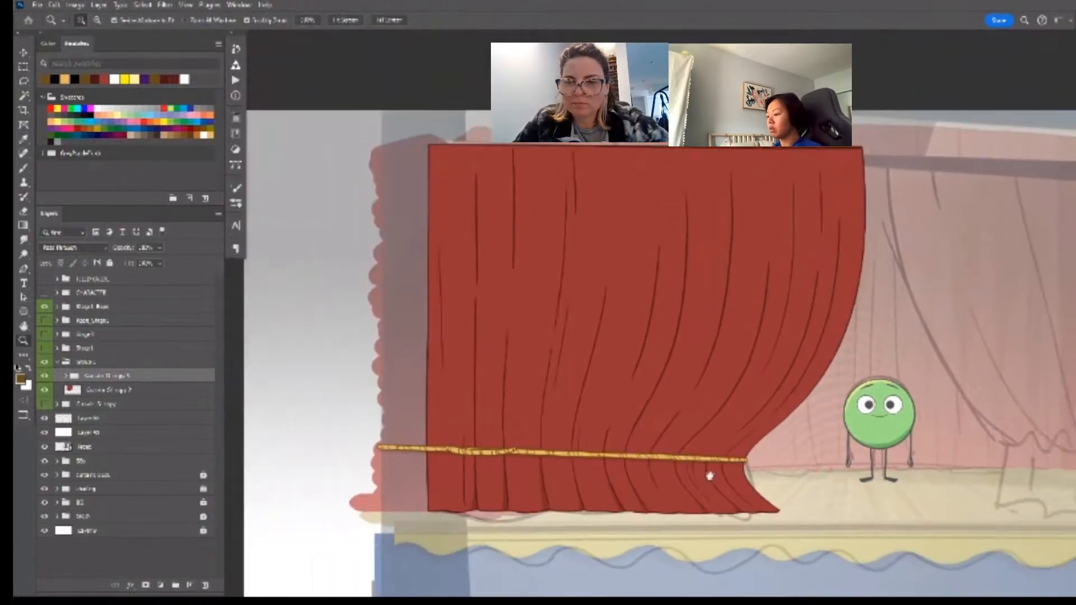
pyautogui.click(521, 481)
pyautogui.press('v')
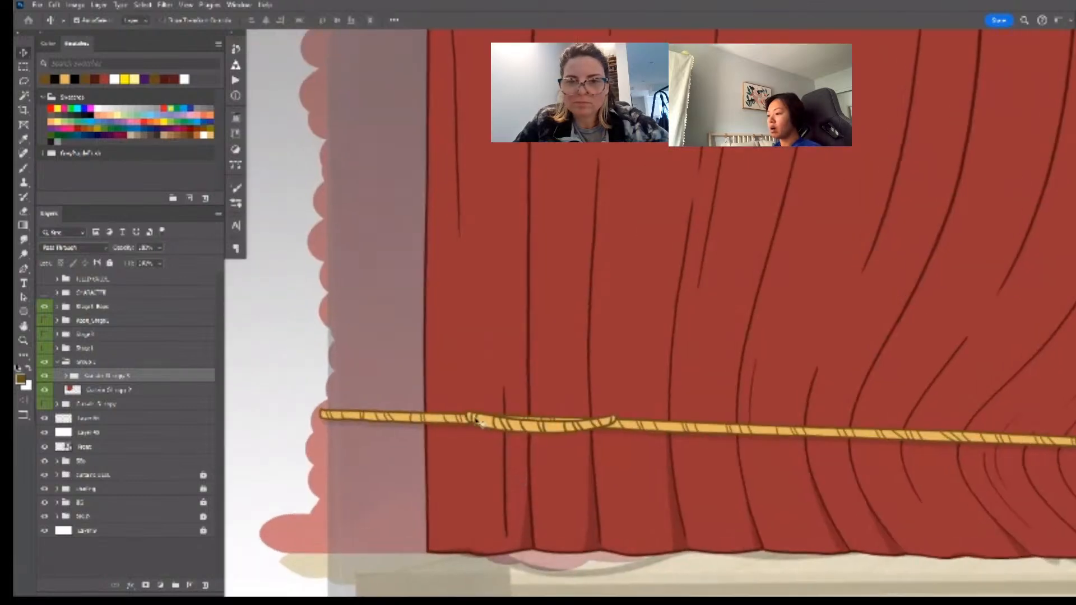
pyautogui.scroll(-1, 581, 427)
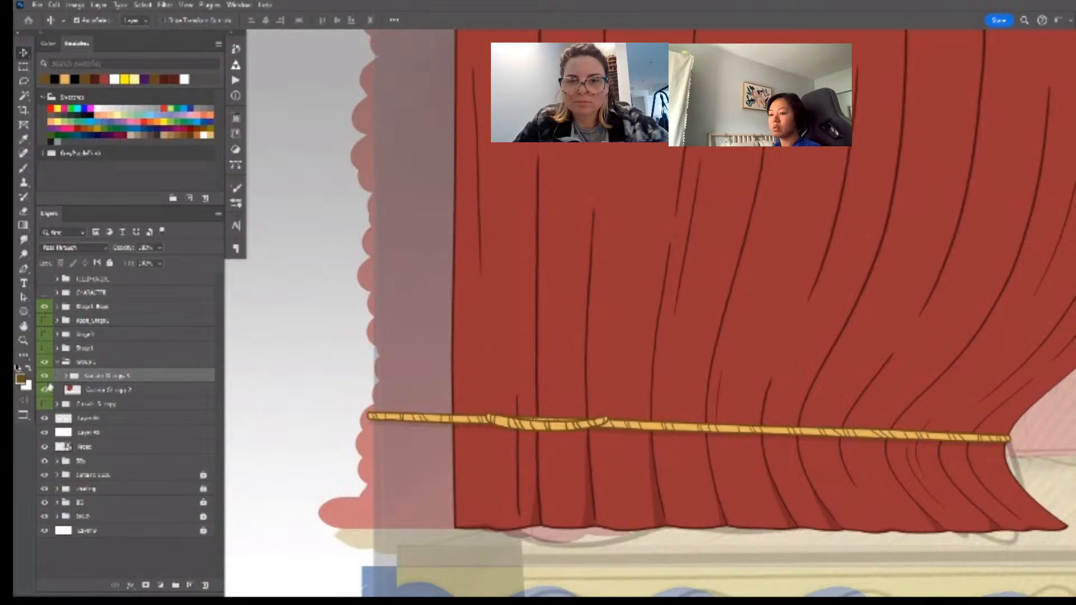
pyautogui.click(45, 375)
pyautogui.click(44, 375)
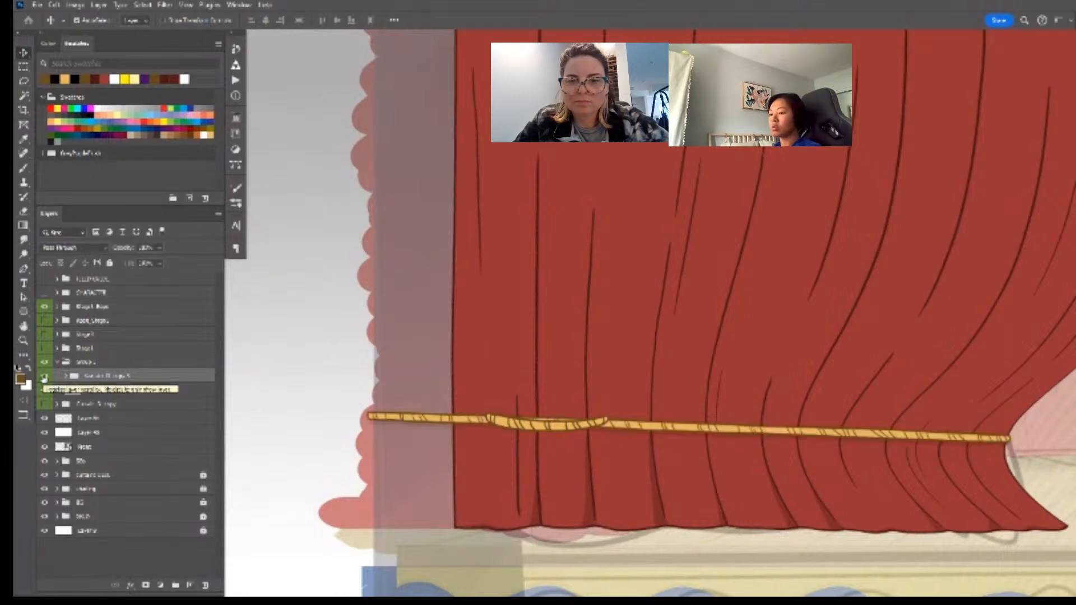
# - Review the layers inside the half-open curtain group, and collapse the group and its subgroup
pyautogui.click(62, 376)
pyautogui.click(59, 393)
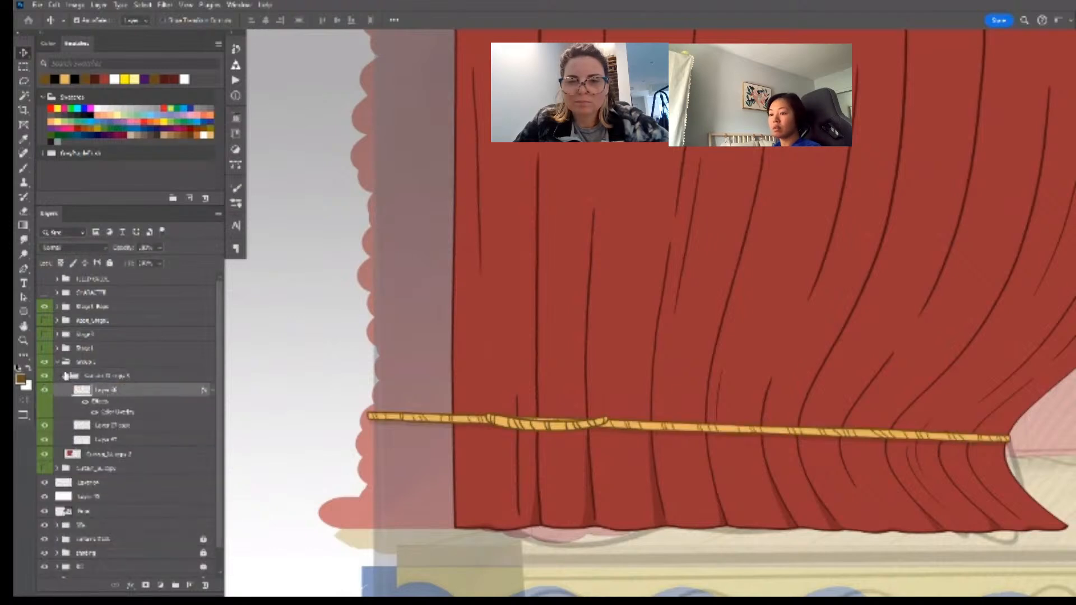
pyautogui.click(64, 375)
pyautogui.click(57, 362)
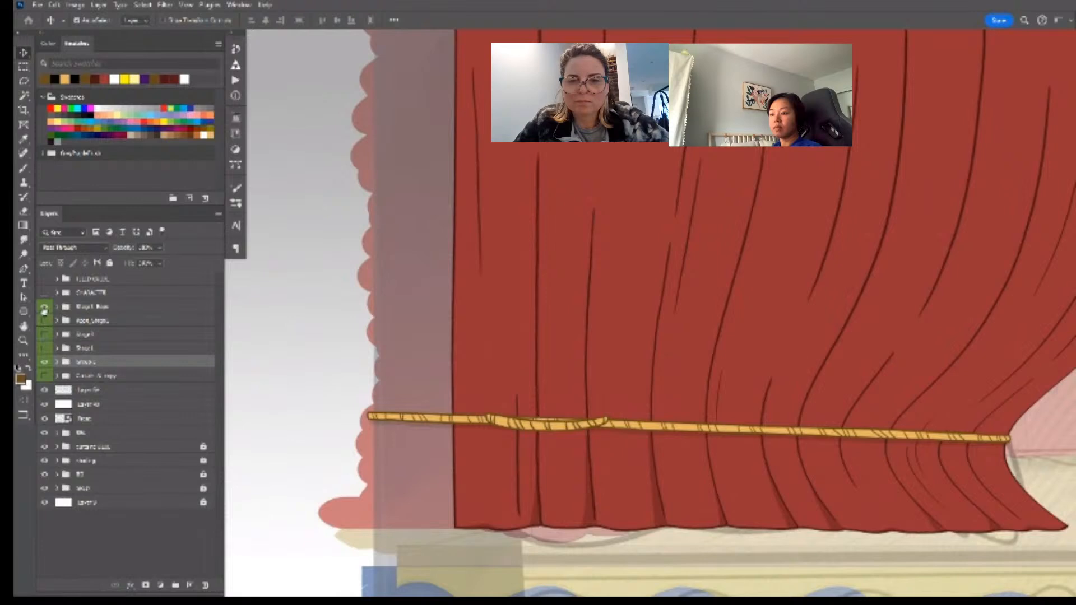
# - Compare the closed curtain stage and its rope with the half-open group, leaving the half-open group hidden
pyautogui.click(47, 350)
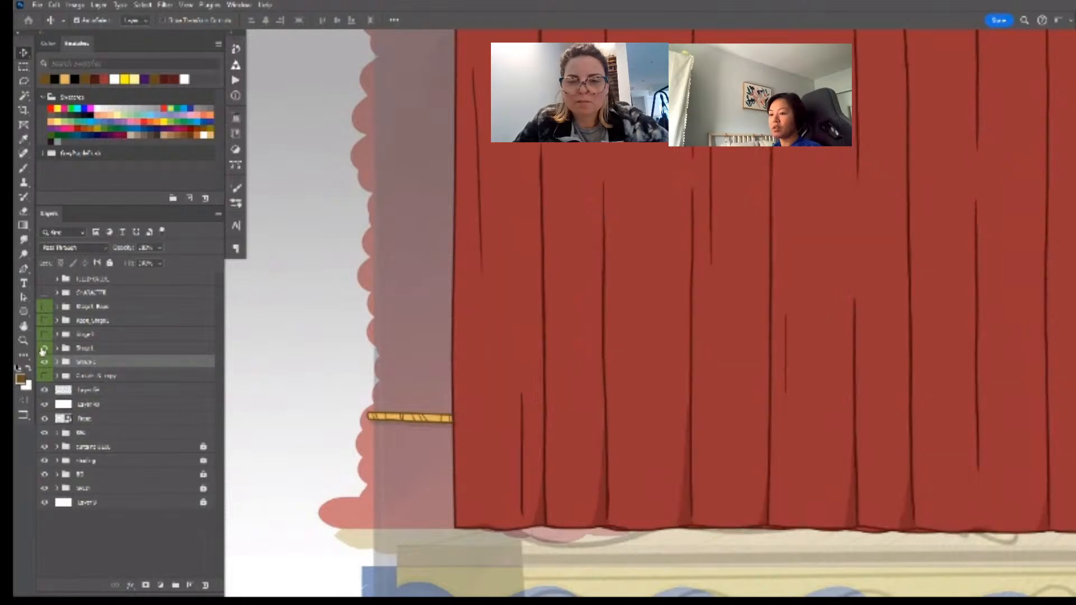
pyautogui.click(45, 363)
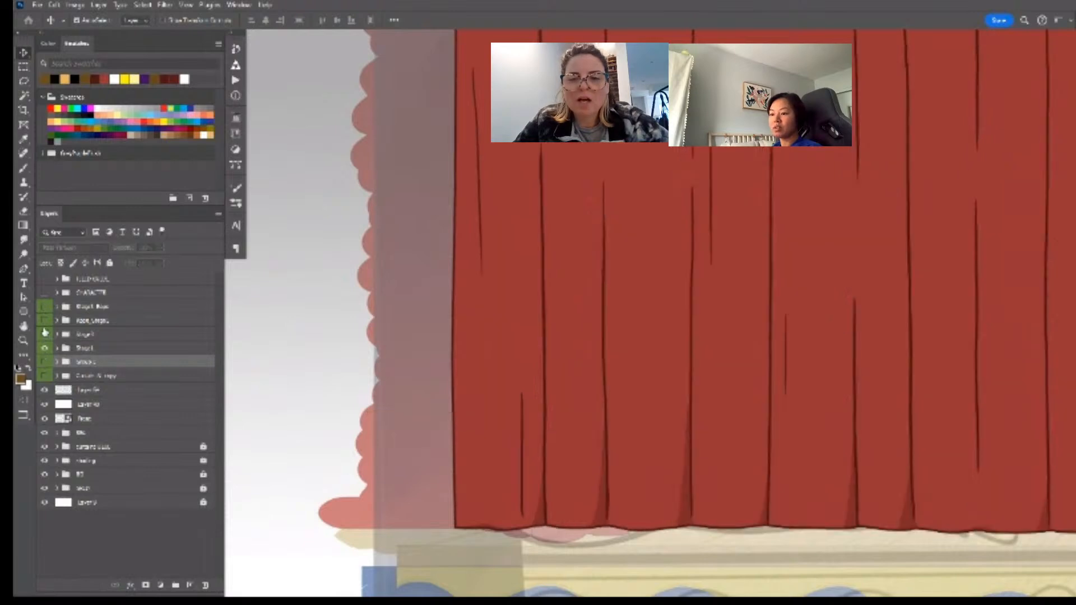
pyautogui.click(45, 321)
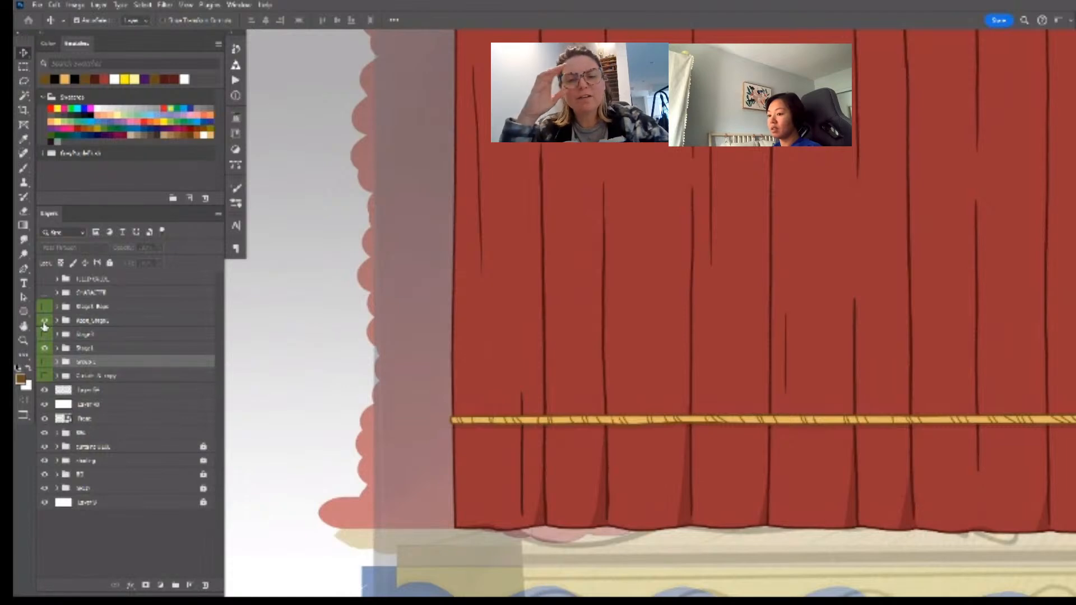
pyautogui.click(45, 362)
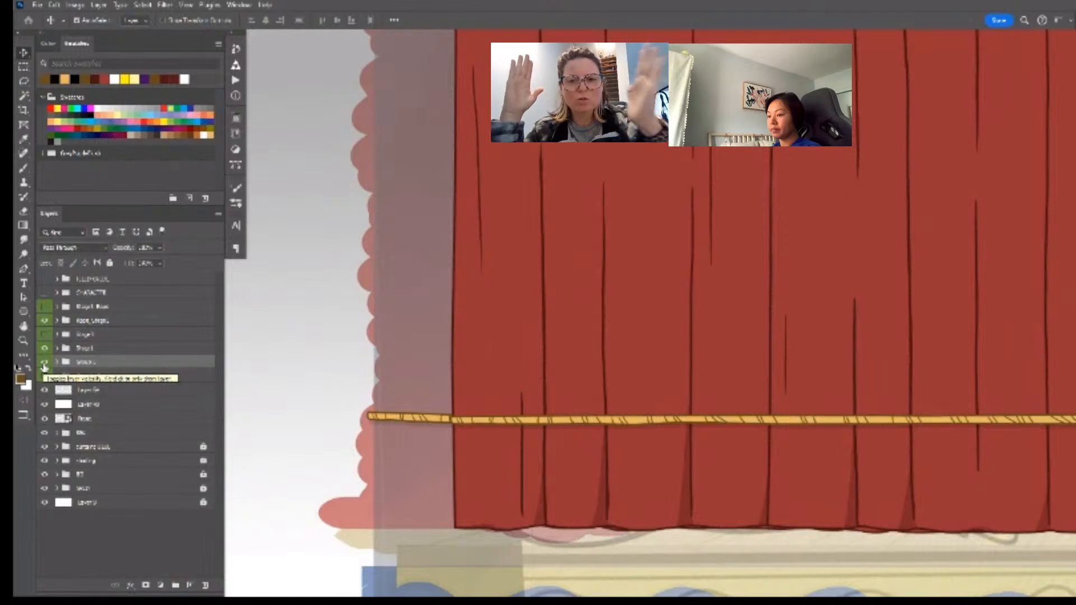
pyautogui.click(45, 363)
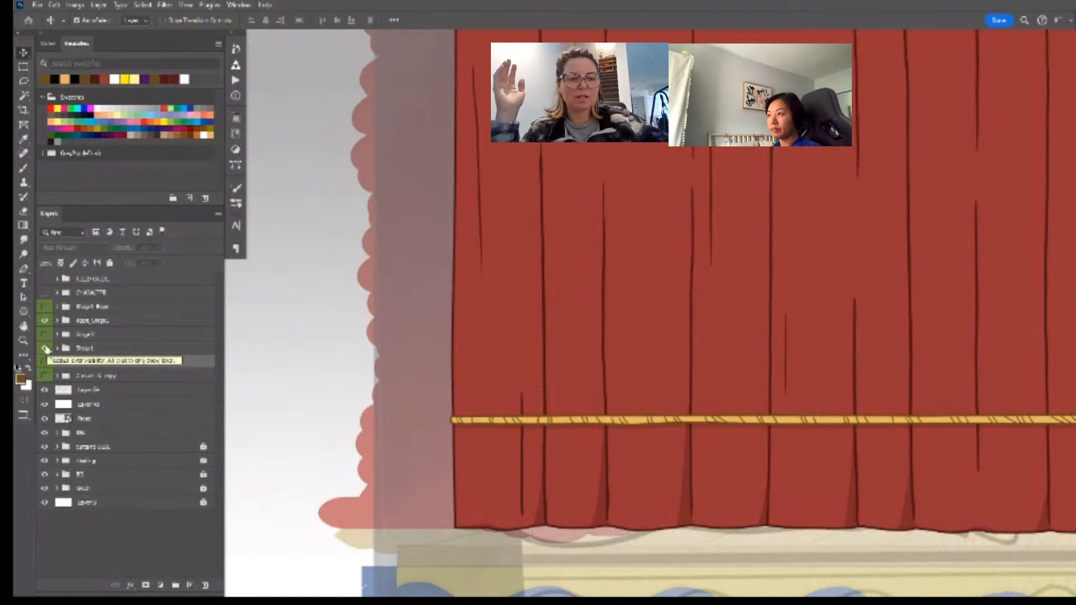
# - Hide the closed curtains and their rope to expose the stage sketch and character
pyautogui.click(45, 348)
pyautogui.click(45, 320)
pyautogui.press('z')
pyautogui.moveTo(721, 324); pyautogui.dragTo(569, 368)
pyautogui.press('v')
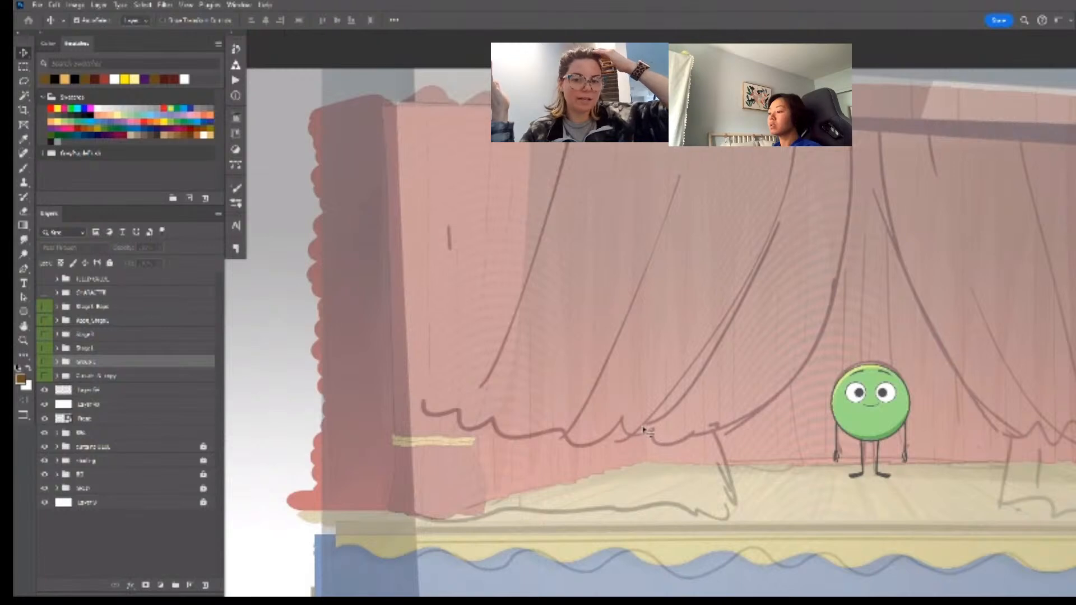
# - Check the left curtain copy group and the layers inside it, and hide the group again
pyautogui.click(45, 376)
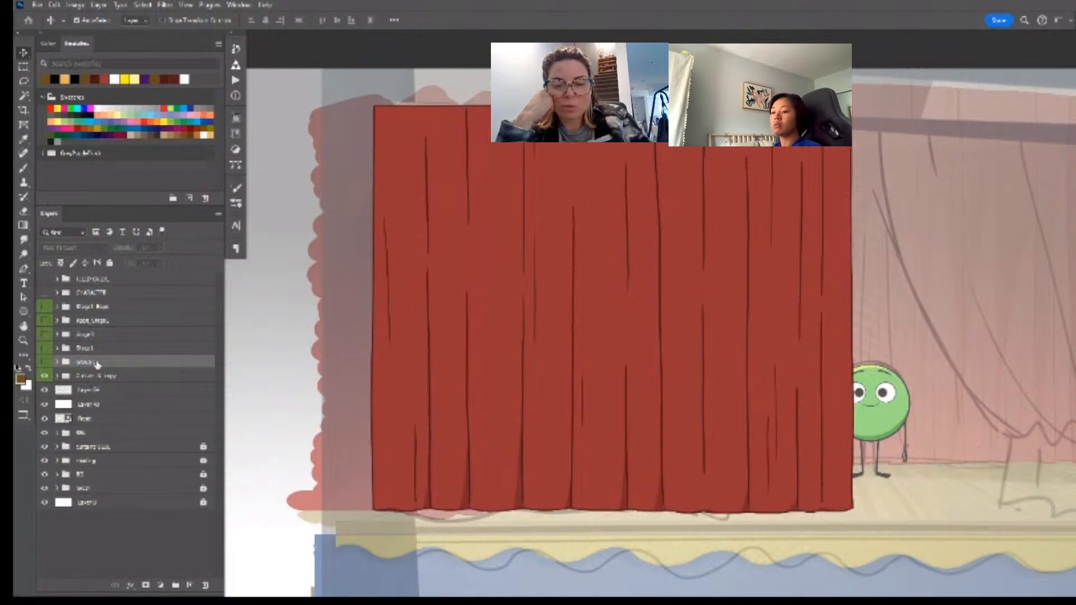
pyautogui.click(113, 378)
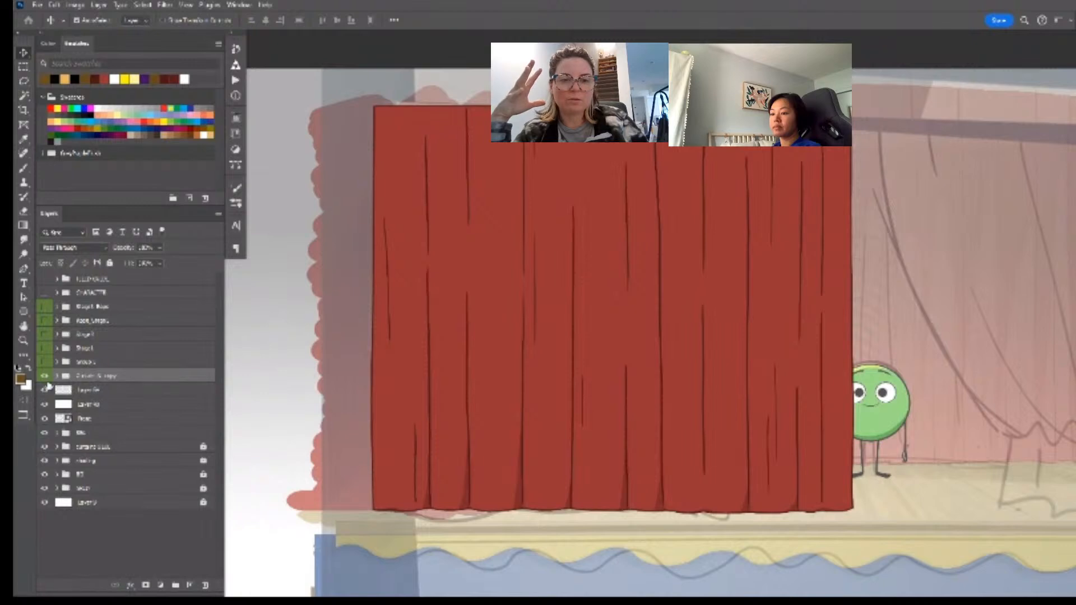
pyautogui.click(56, 376)
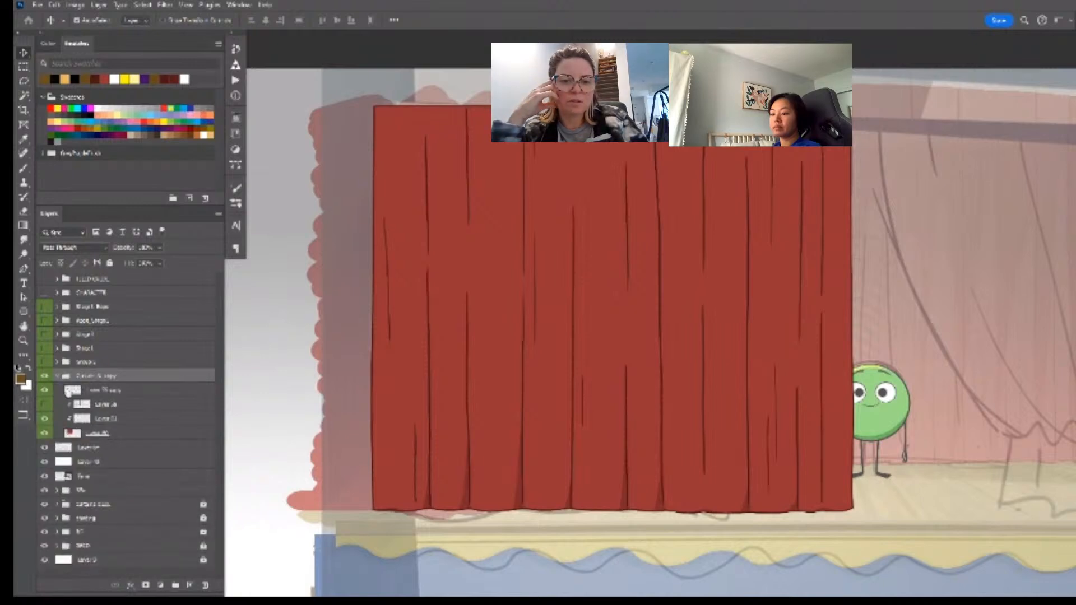
pyautogui.click(59, 376)
pyautogui.click(45, 376)
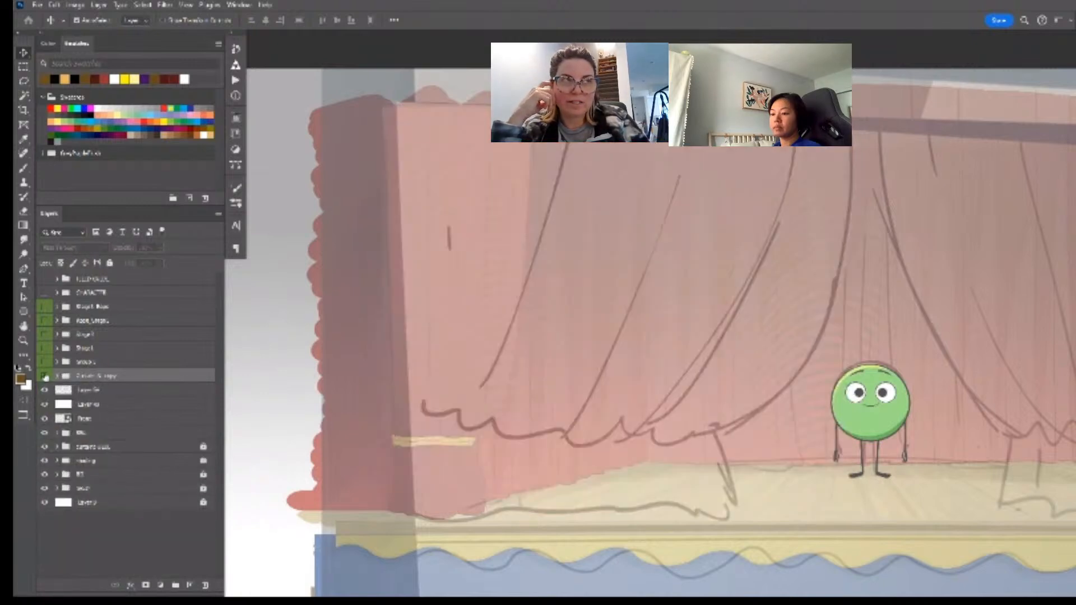
# - Show the tied-back open curtains over the closed curtains and compare their outer and upper edges
pyautogui.click(43, 348)
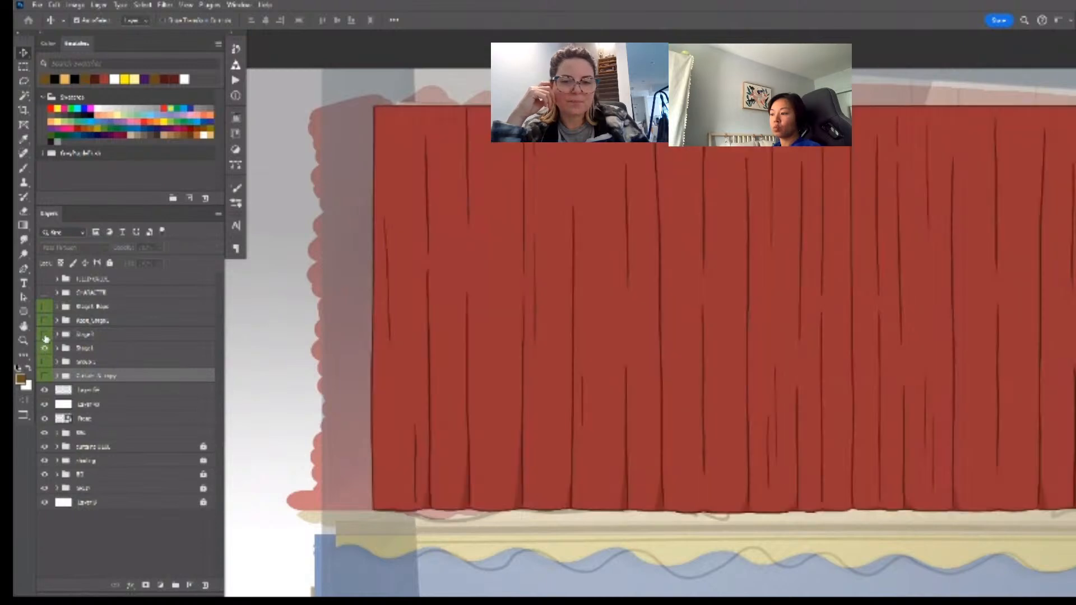
pyautogui.click(46, 335)
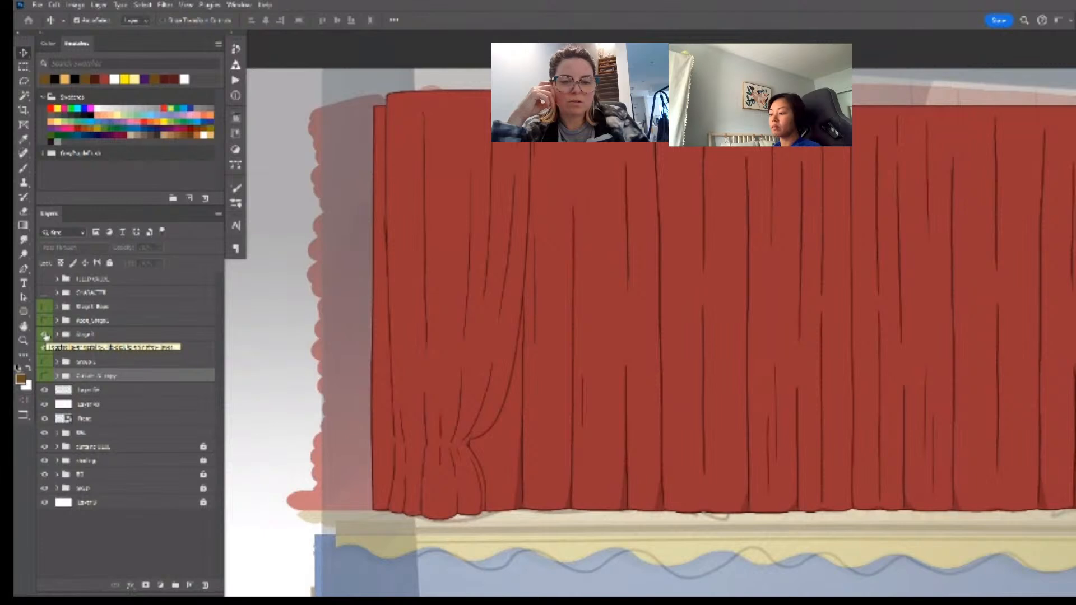
pyautogui.press('z')
pyautogui.moveTo(661, 413); pyautogui.dragTo(635, 414)
pyautogui.press('v')
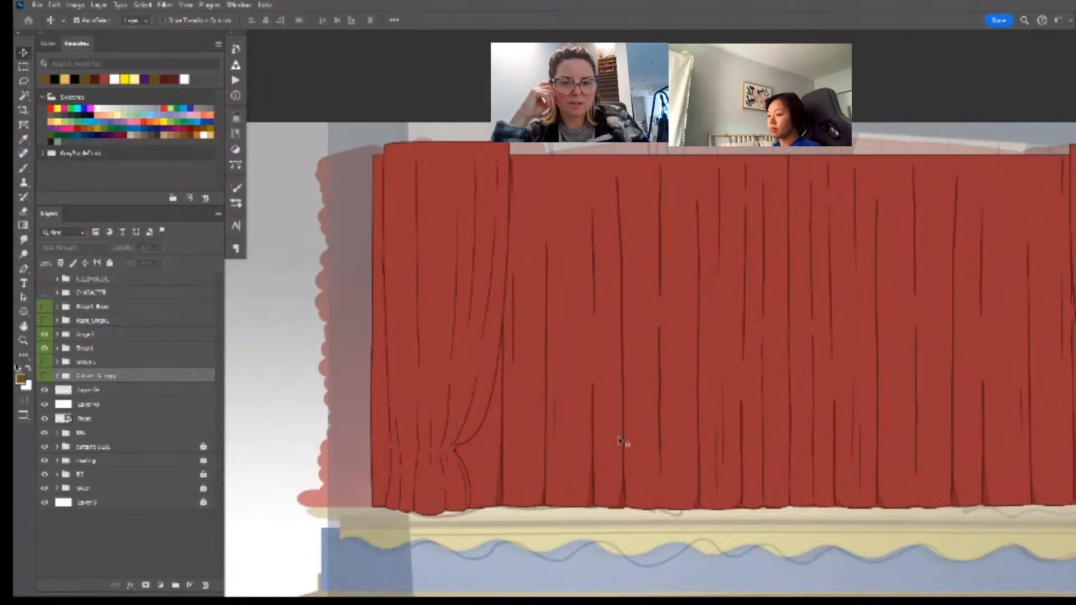
pyautogui.click(46, 351)
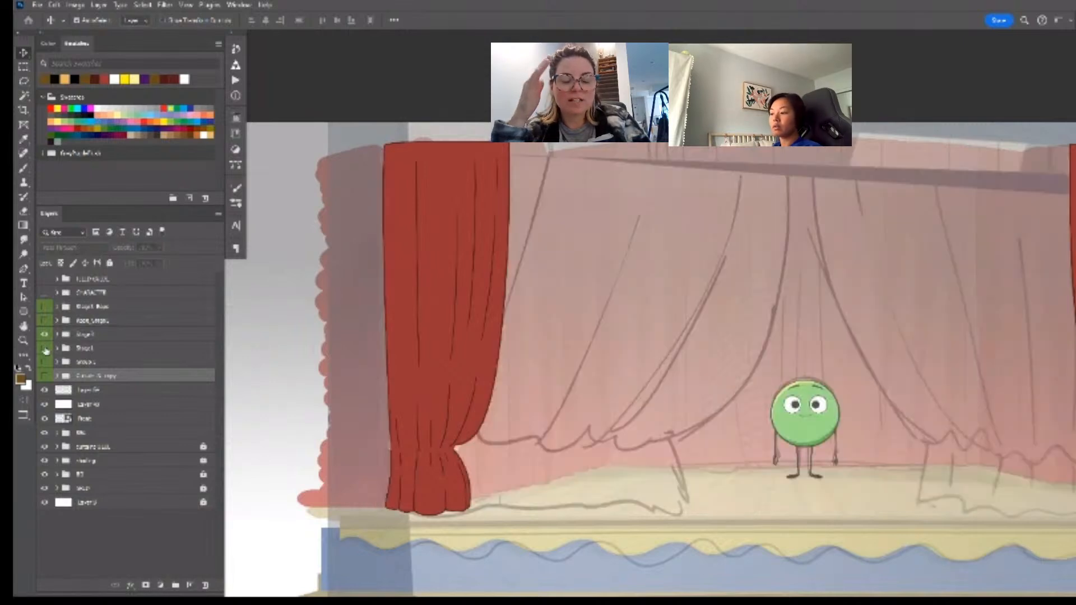
pyautogui.click(46, 350)
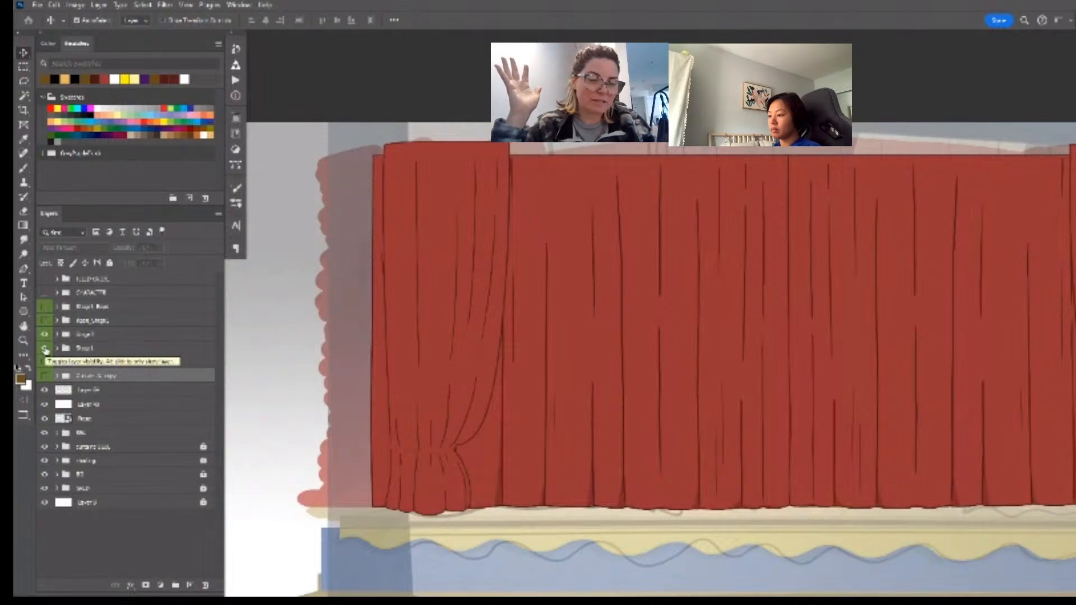
# - Start a free transform of the tied-back open curtain group
pyautogui.click(89, 334)
pyautogui.hotkey('ctrl', 't')
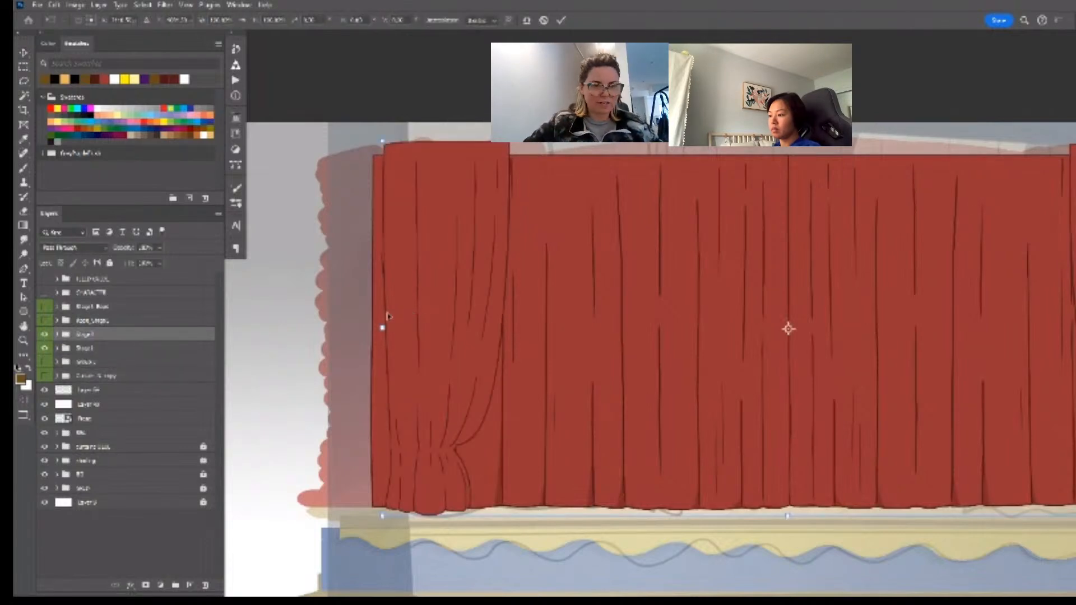
# - Widen the left tied-back curtain outward so its outer edge covers the back curtain's left edge
pyautogui.press('Escape')
pyautogui.click(56, 334)
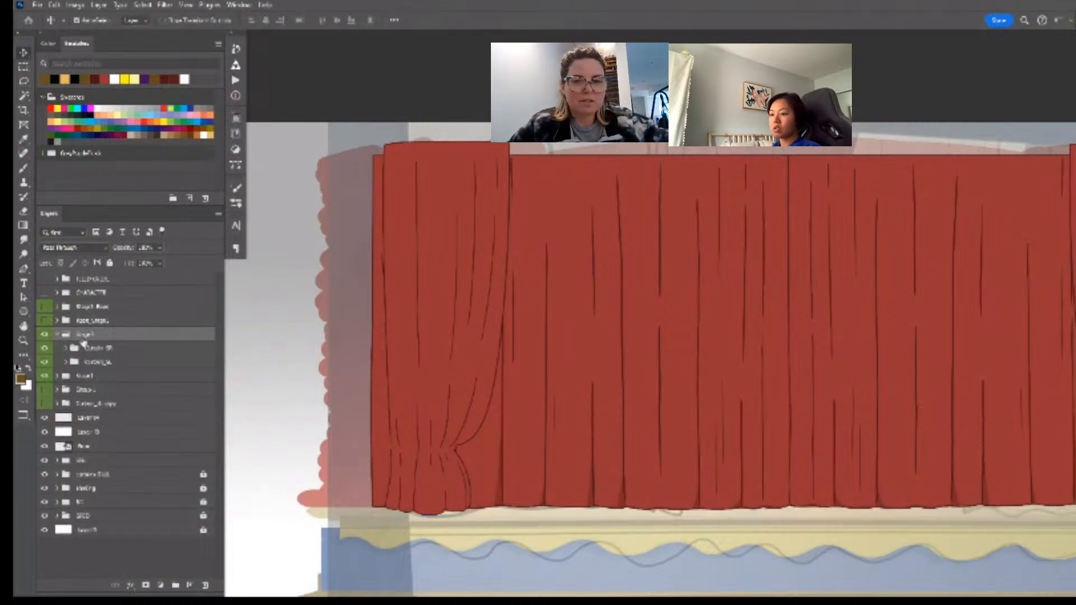
pyautogui.click(122, 349)
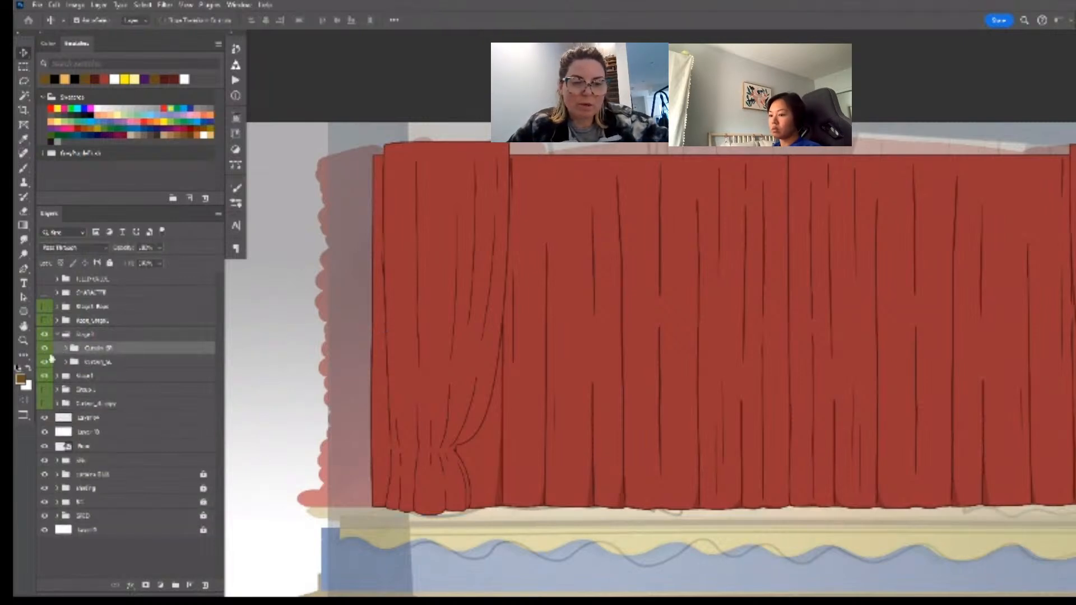
pyautogui.click(45, 363)
pyautogui.click(44, 363)
pyautogui.click(139, 363)
pyautogui.hotkey('ctrl', 't')
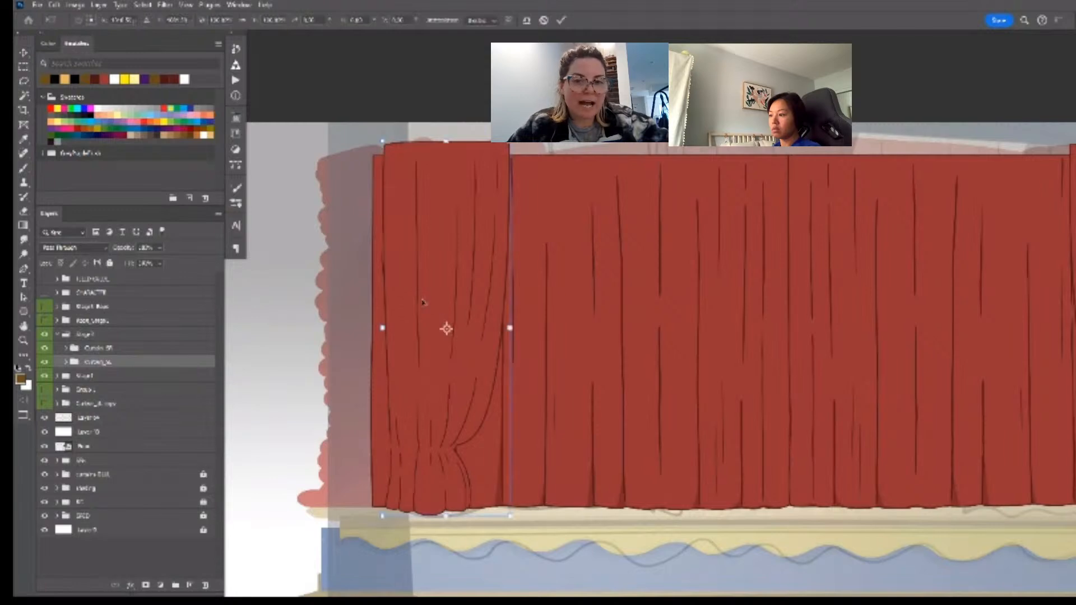
pyautogui.moveTo(382, 328); pyautogui.dragTo(370, 328)
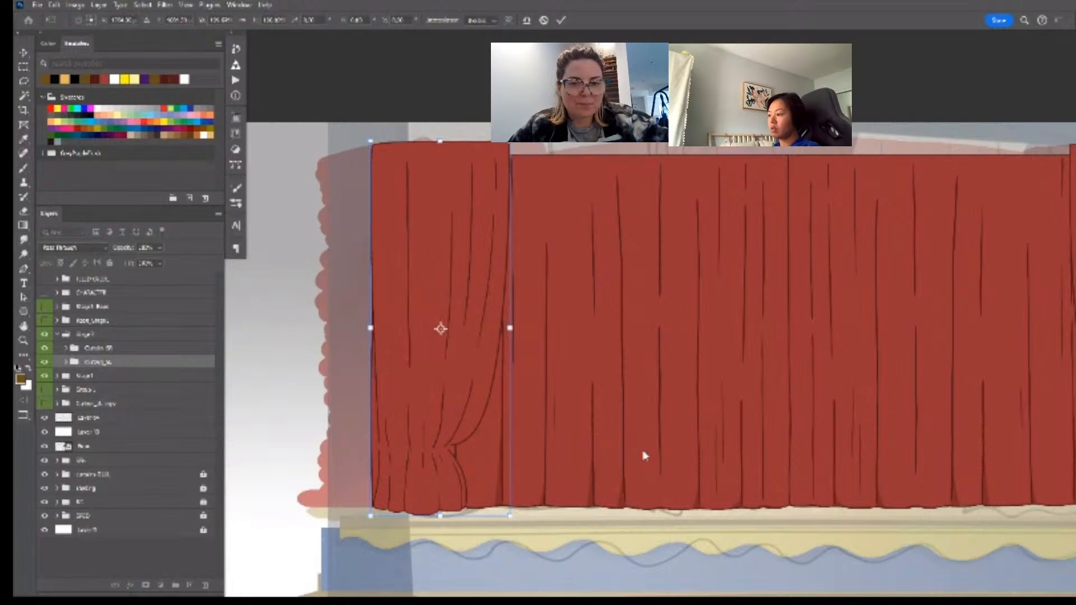
pyautogui.press('Return')
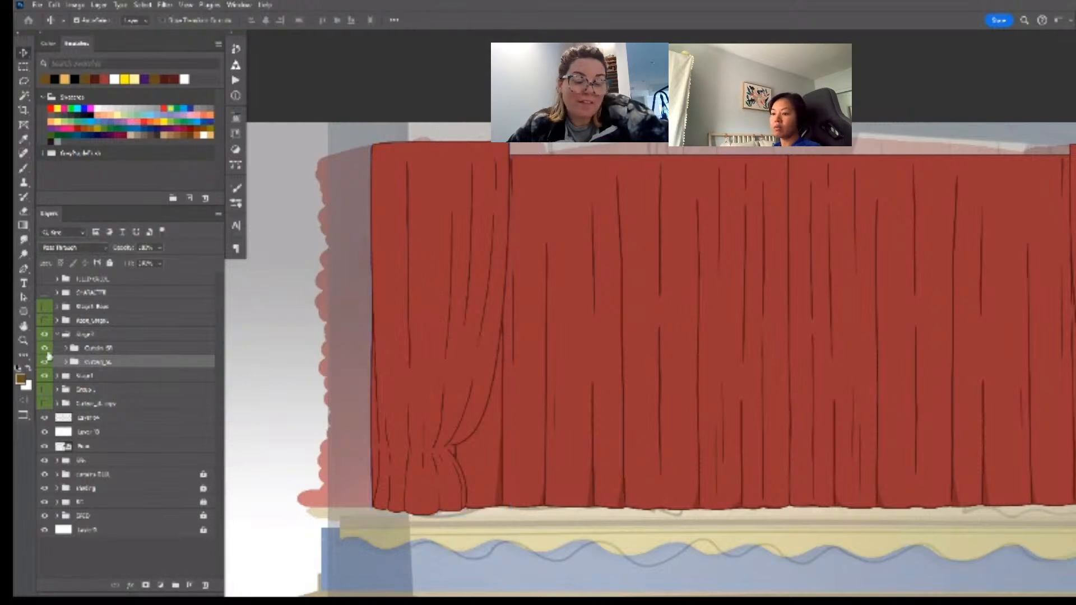
# - Widen the right tied-back curtain outward so its outer edge covers the back curtain's right edge
pyautogui.click(98, 348)
pyautogui.scroll(-1, 661, 337)
pyautogui.hscroll(5, 613, 331)
pyautogui.hotkey('ctrl', 't')
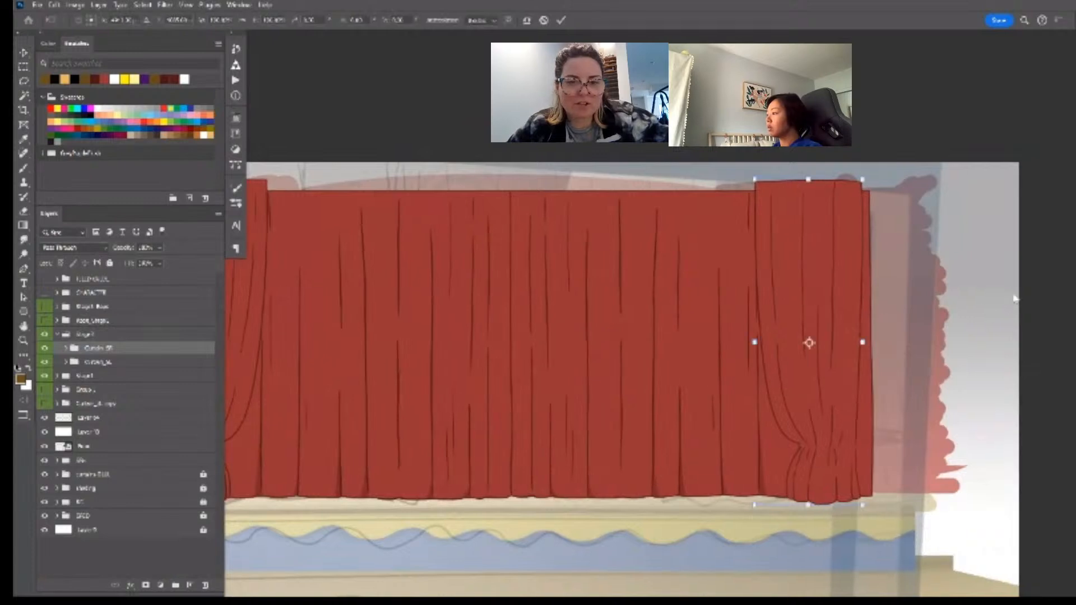
pyautogui.moveTo(863, 340); pyautogui.dragTo(882, 340)
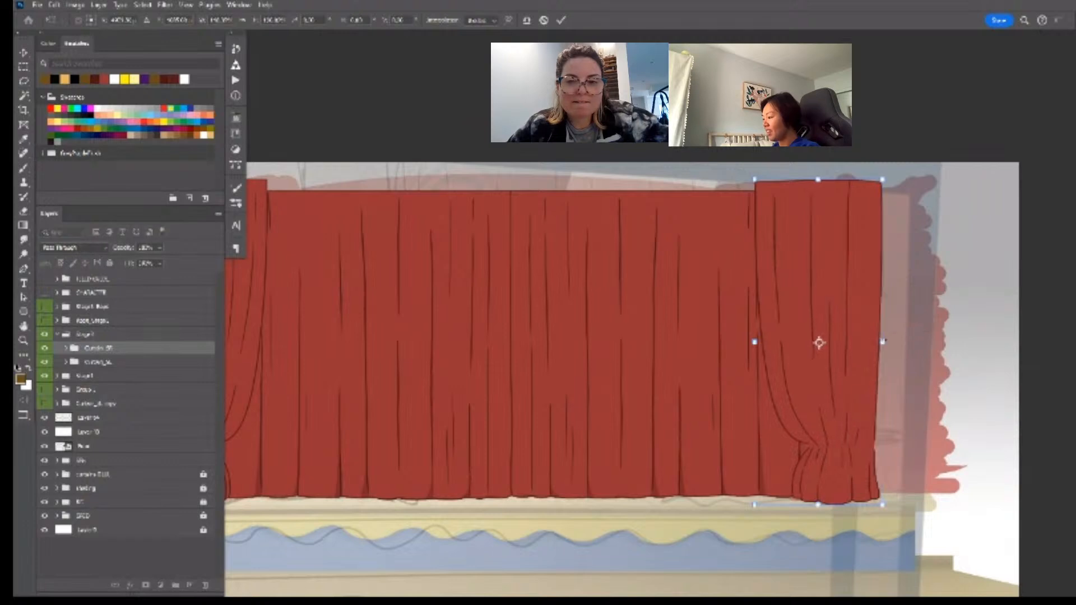
pyautogui.press('Return')
pyautogui.press('z')
pyautogui.moveTo(826, 437); pyautogui.dragTo(786, 445)
pyautogui.press('v')
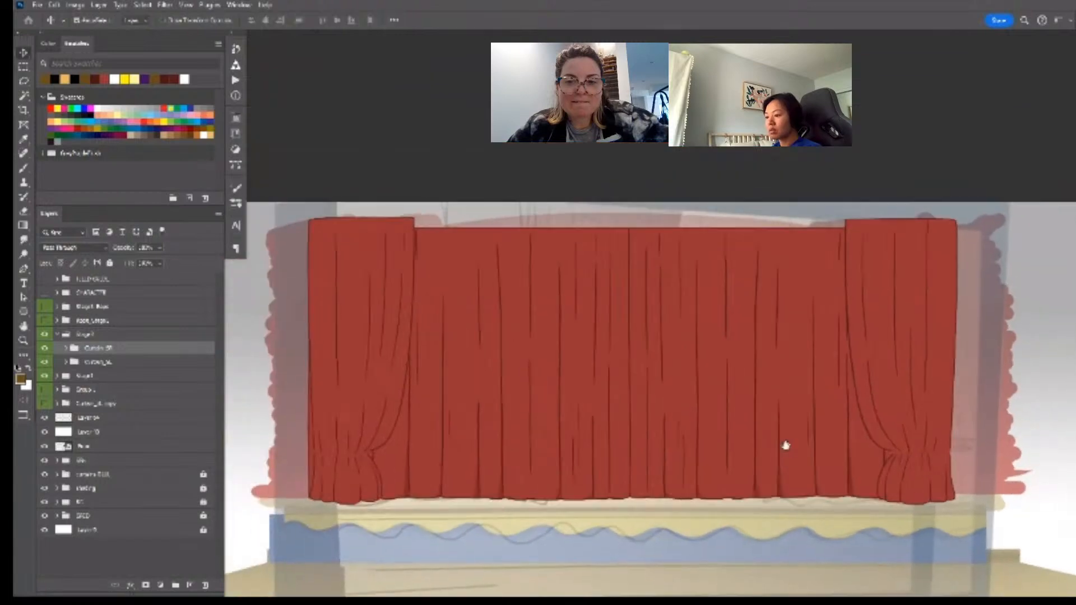
# - Show the rope group that belongs to the two tied-back curtains and select it
pyautogui.click(44, 323)
pyautogui.click(44, 320)
pyautogui.click(44, 306)
pyautogui.click(112, 307)
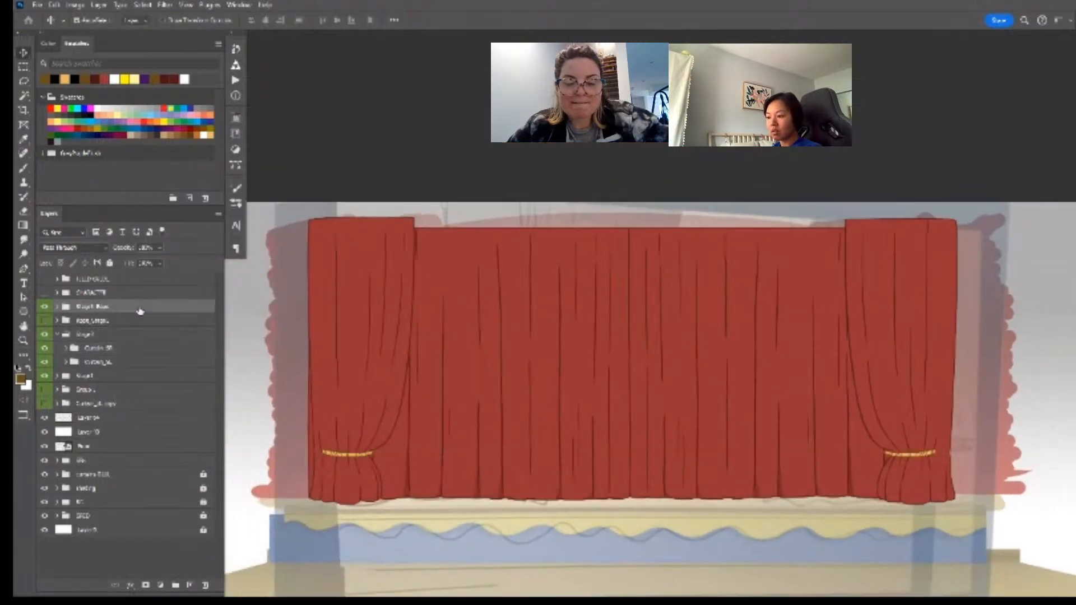
pyautogui.press('z')
pyautogui.click(350, 454)
pyautogui.press('v')
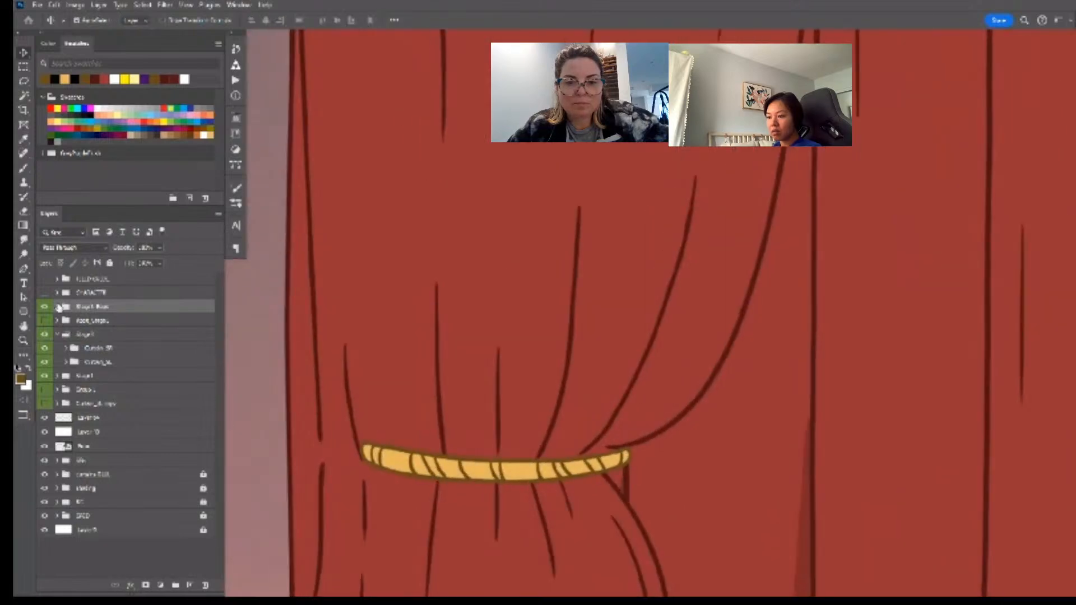
# - Move the left curtain's rope outward and stretch it to span the gathered part of the widened curtain
pyautogui.click(57, 307)
pyautogui.click(56, 321)
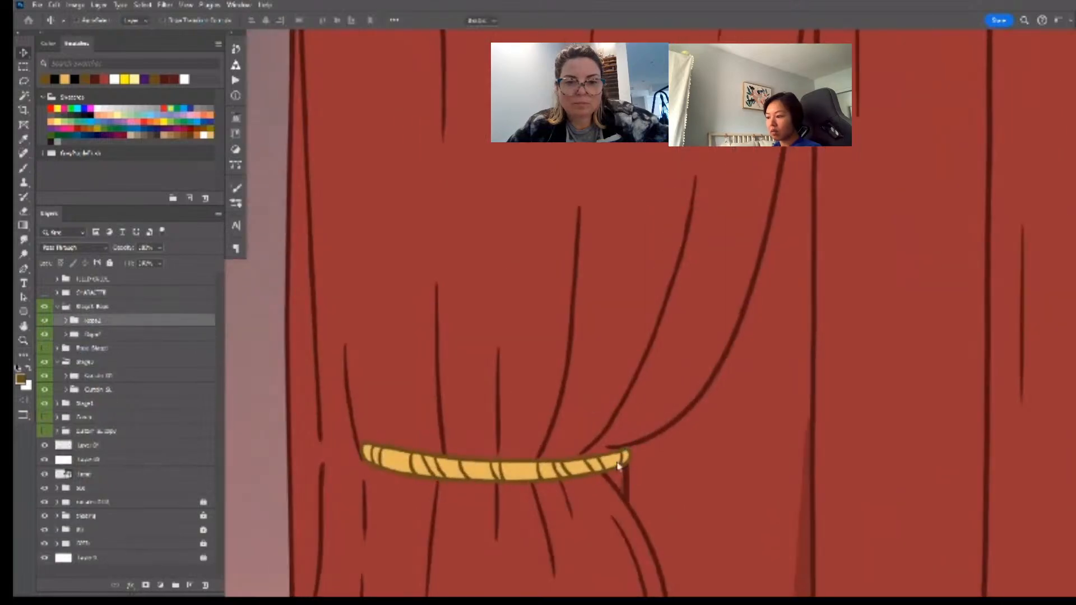
pyautogui.click(44, 334)
pyautogui.click(45, 334)
pyautogui.click(165, 339)
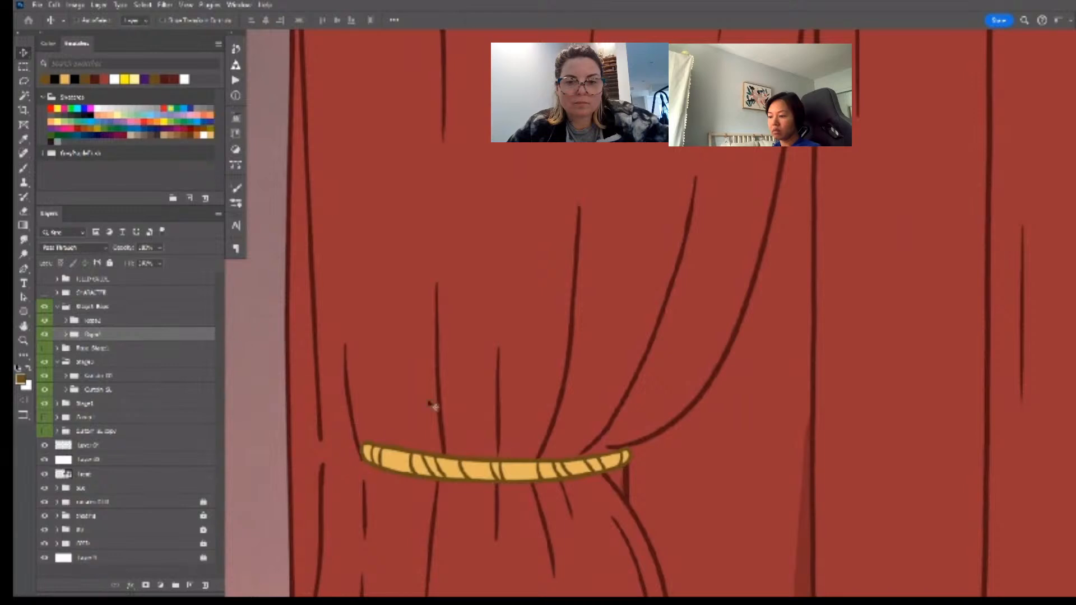
pyautogui.hotkey('ctrl', 't')
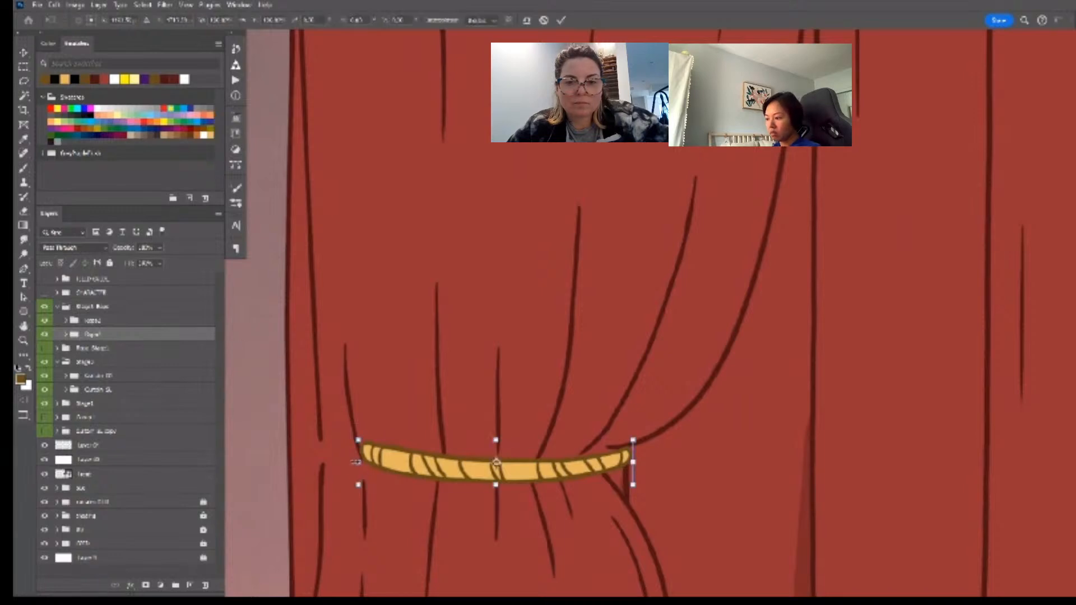
pyautogui.moveTo(590, 473); pyautogui.dragTo(564, 473)
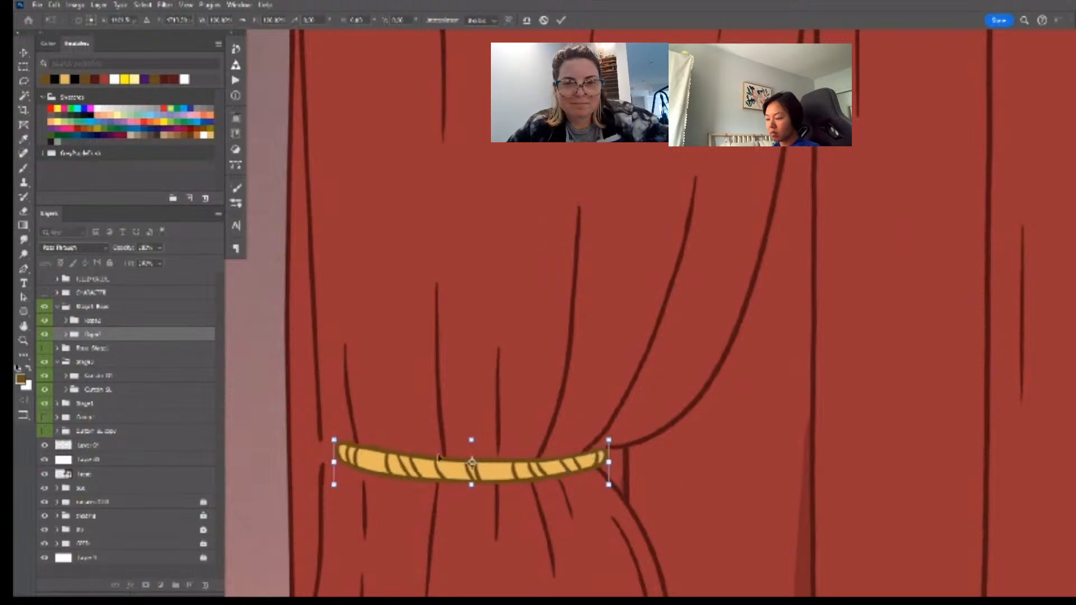
pyautogui.moveTo(334, 462); pyautogui.dragTo(313, 462)
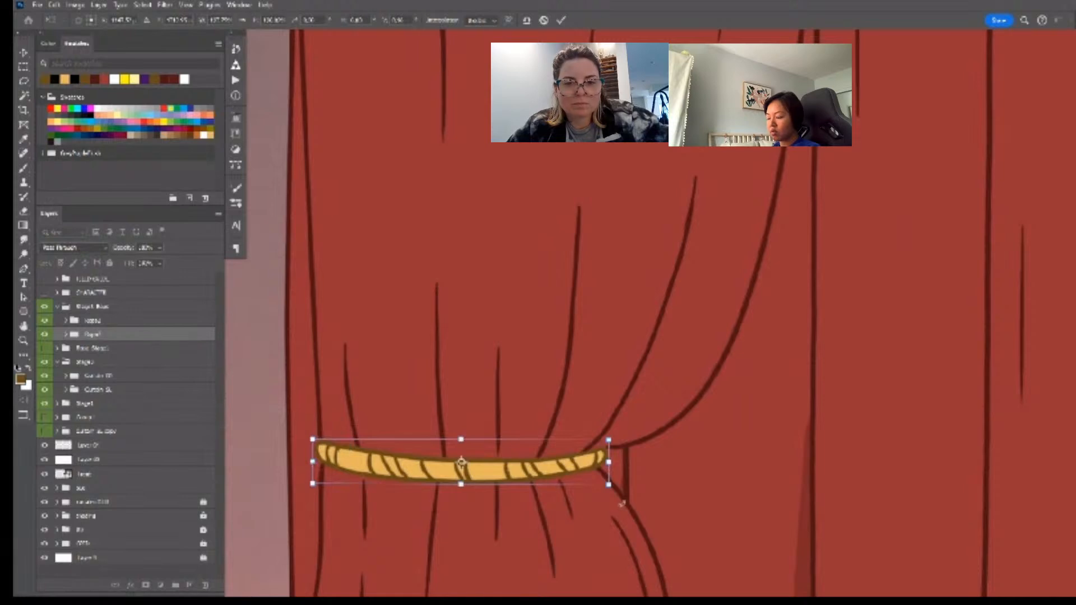
pyautogui.moveTo(608, 462); pyautogui.dragTo(612, 462)
pyautogui.press('Return')
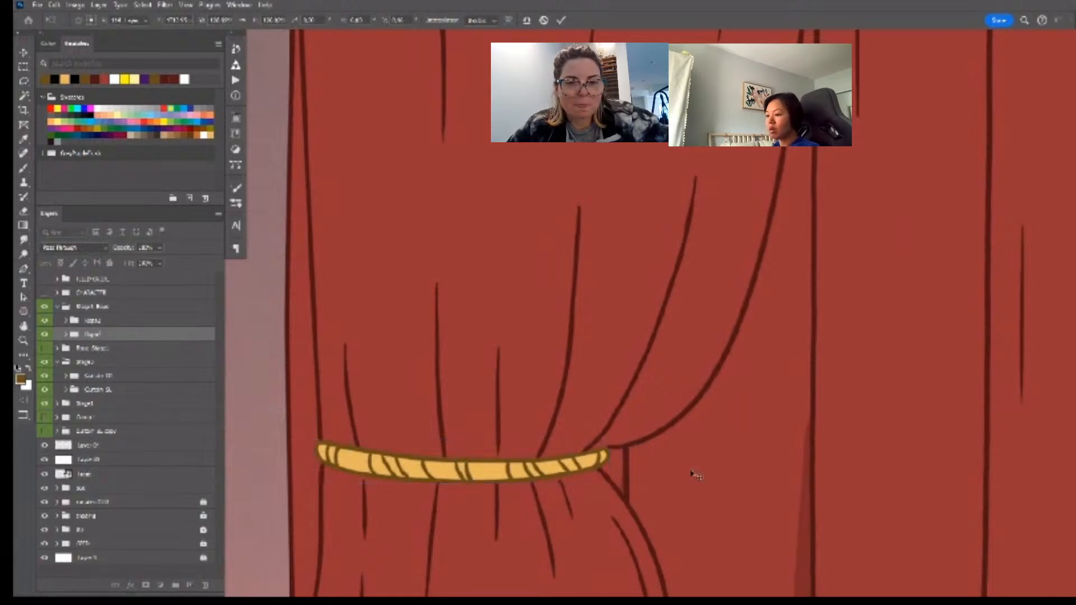
# - Move the right curtain's rope outward and stretch it to fit the gathered part of the widened curtain
pyautogui.scroll(-3, 783, 456)
pyautogui.moveTo(824, 462); pyautogui.dragTo(552, 432)
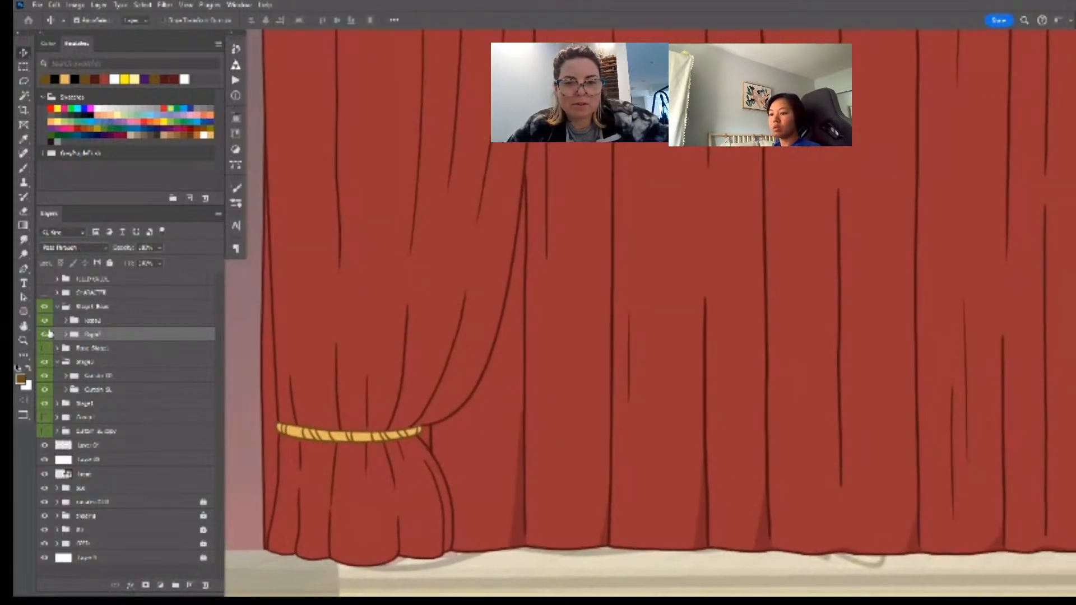
pyautogui.click(173, 321)
pyautogui.hscroll(10, 817, 334)
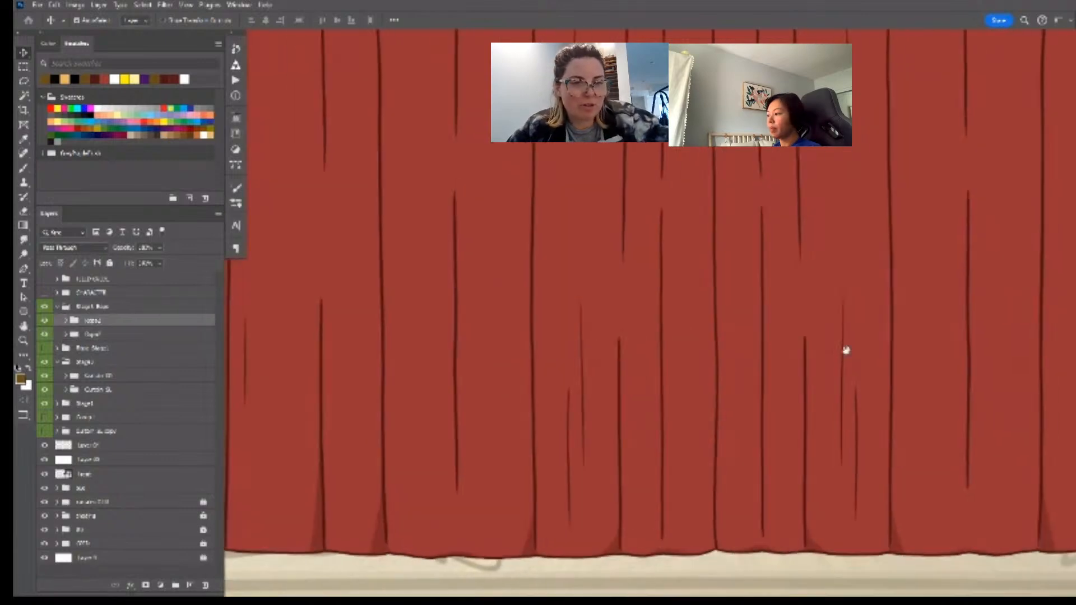
pyautogui.hotkey('ctrl', 't')
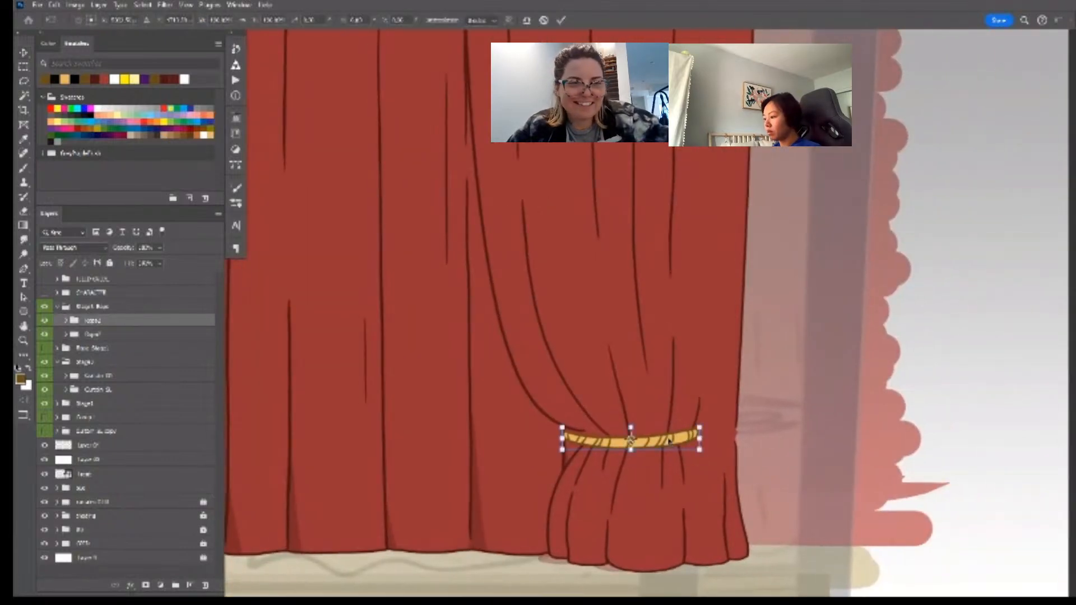
pyautogui.moveTo(666, 442); pyautogui.dragTo(747, 439)
pyautogui.moveTo(611, 461); pyautogui.dragTo(617, 461)
pyautogui.moveTo(713, 450)
pyautogui.mouseDown()
pyautogui.moveTo(773, 450)
pyautogui.moveTo(689, 449)
pyautogui.moveTo(711, 457)
pyautogui.mouseUp()
pyautogui.press('Return')
pyautogui.press('z')
pyautogui.moveTo(590, 445); pyautogui.dragTo(594, 458)
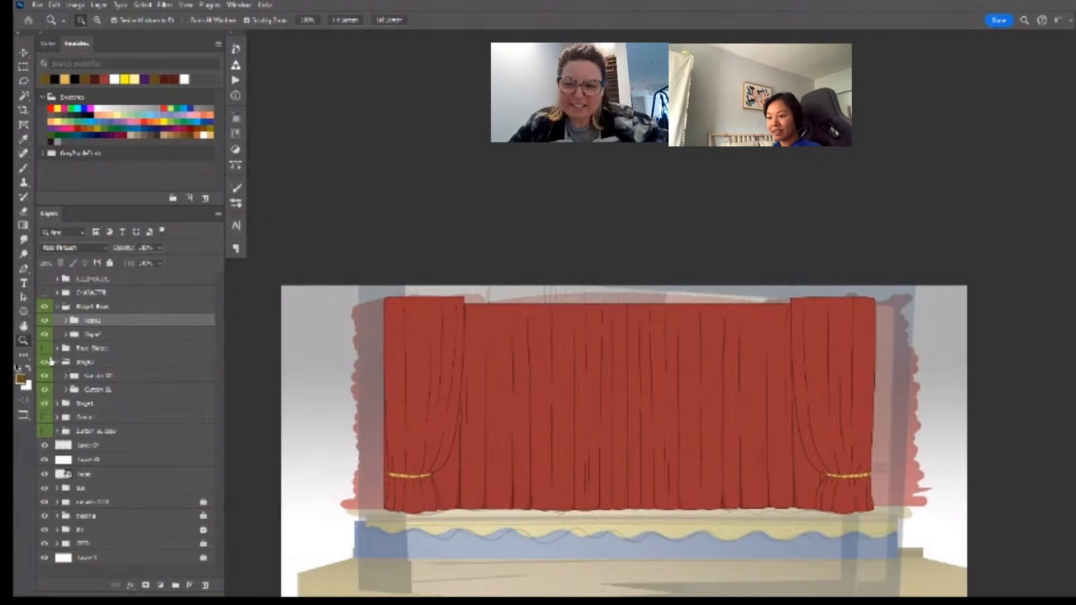
# - Hide the tied-back curtains, their ropes and the closed back curtain, and show the half-open left curtain group
pyautogui.click(57, 363)
pyautogui.click(57, 307)
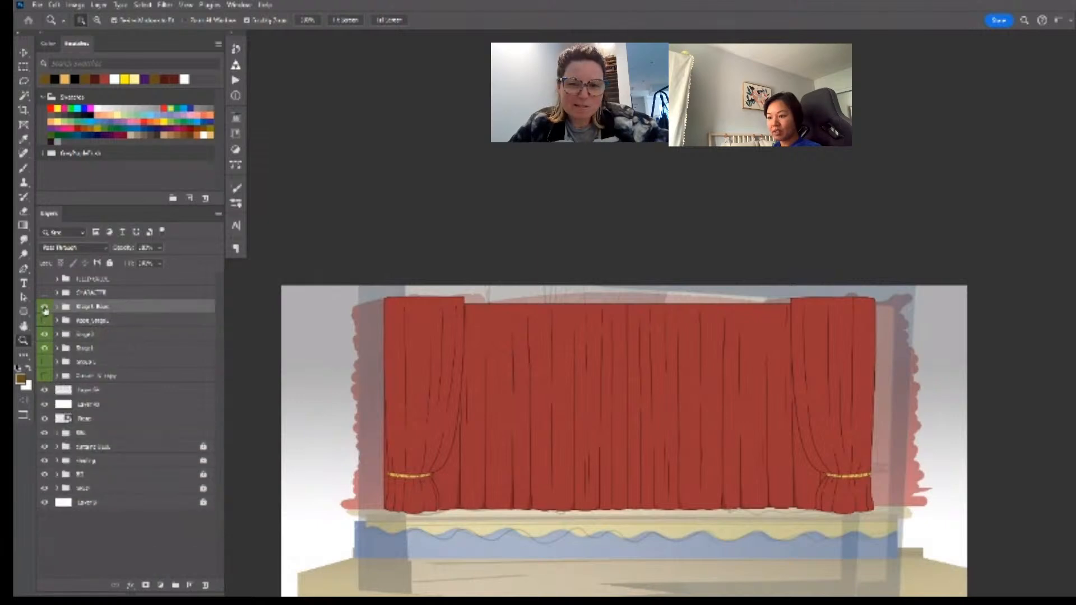
pyautogui.click(44, 308)
pyautogui.click(44, 348)
pyautogui.click(45, 335)
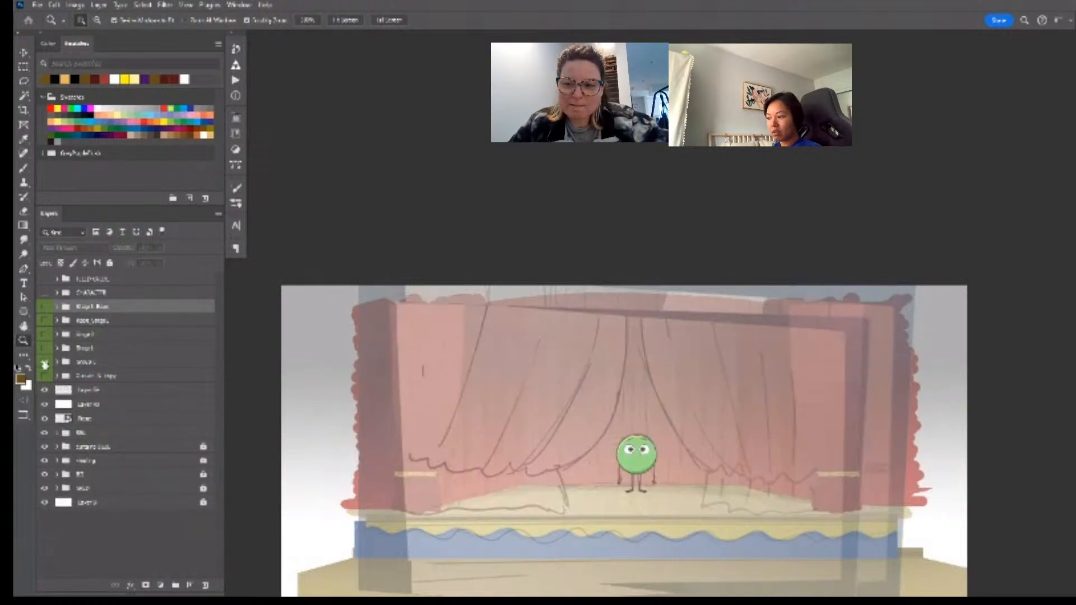
pyautogui.click(44, 362)
pyautogui.click(87, 363)
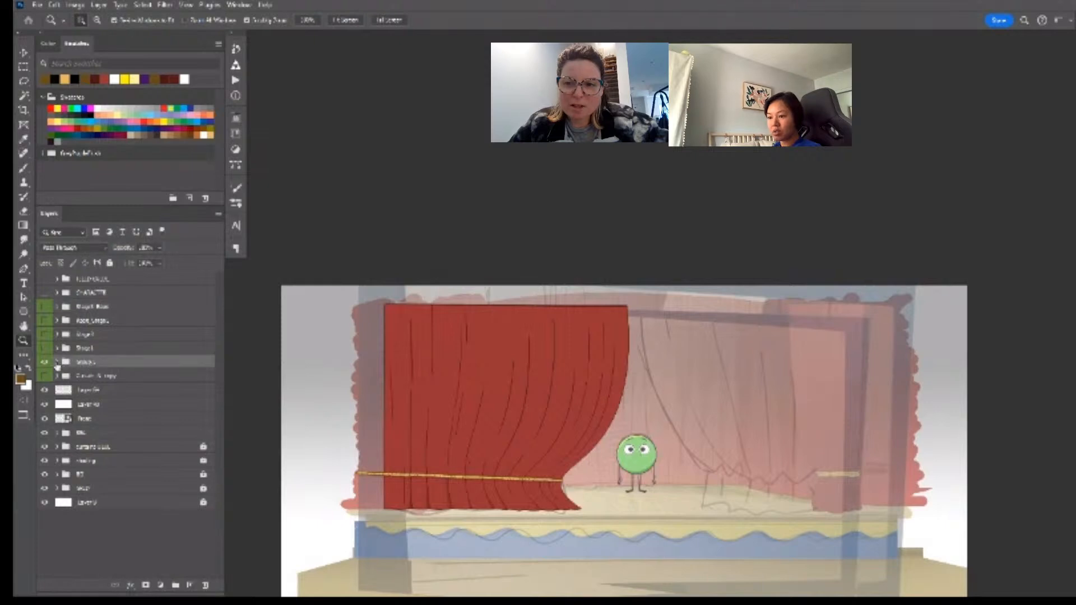
# - Delete the rope's line art that extends past the outer edge of the half-open left curtain
pyautogui.click(57, 363)
pyautogui.click(114, 376)
pyautogui.moveTo(448, 494); pyautogui.dragTo(505, 498)
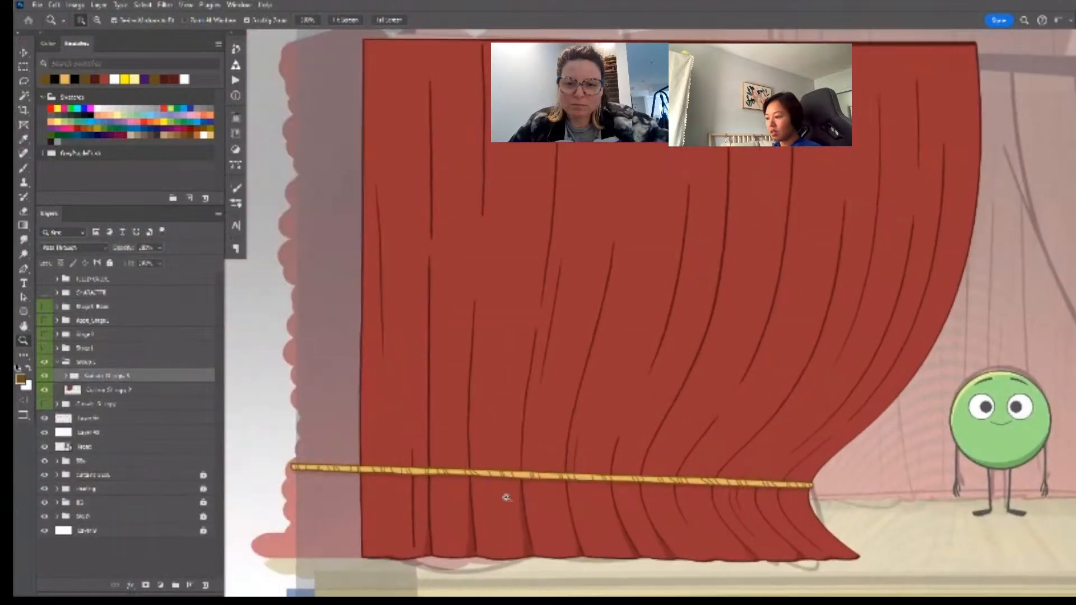
pyautogui.moveTo(361, 480); pyautogui.dragTo(336, 473)
pyautogui.press('v')
pyautogui.press('z')
pyautogui.press('v')
pyautogui.moveTo(346, 458); pyautogui.dragTo(444, 473)
pyautogui.click(459, 478)
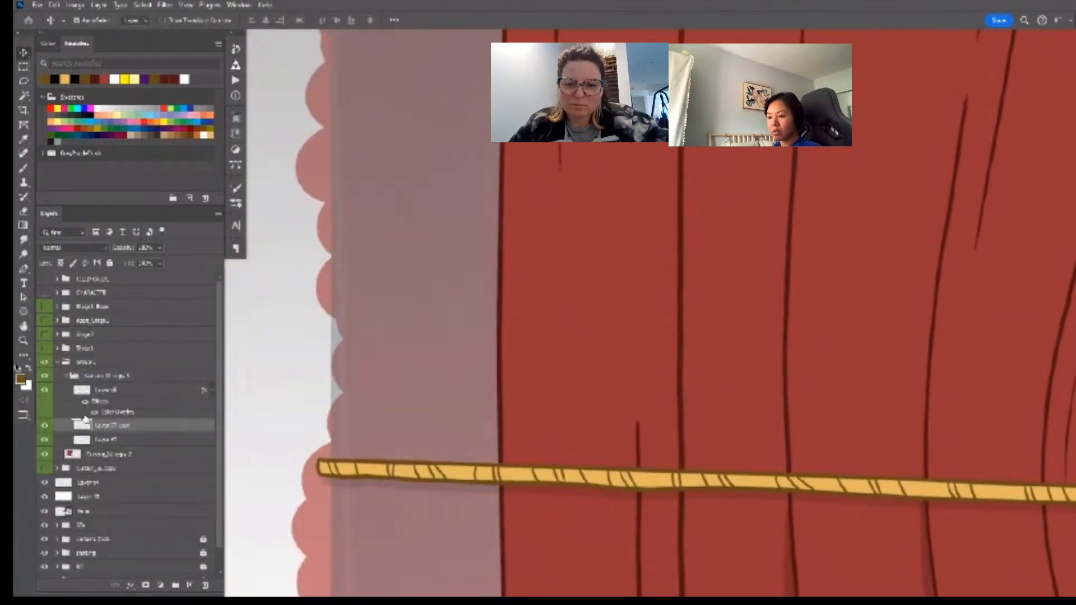
pyautogui.click(90, 390)
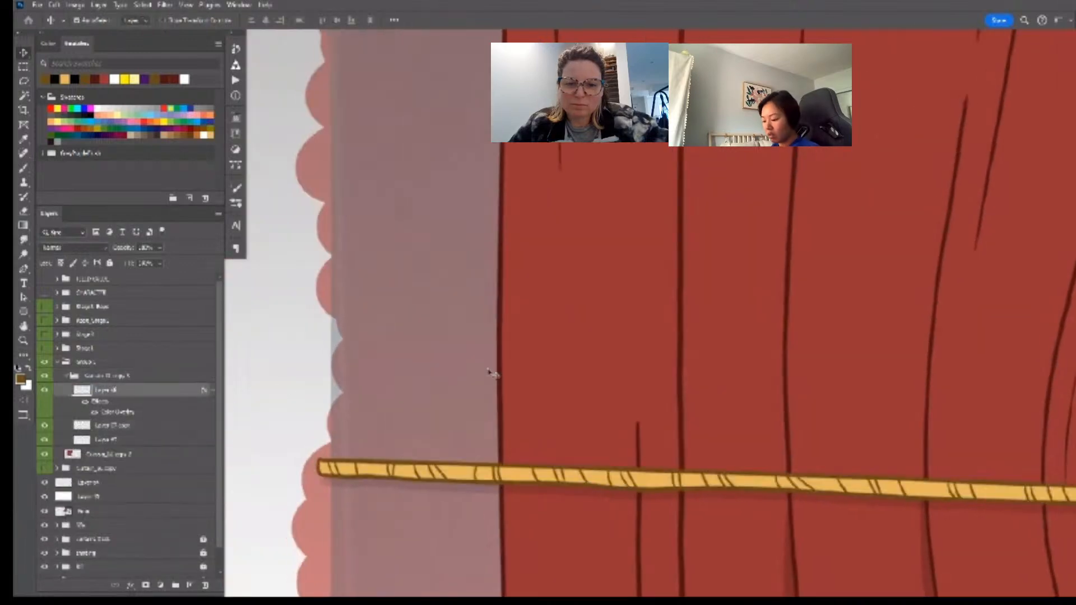
pyautogui.press('l')
pyautogui.moveTo(491, 429)
pyautogui.mouseDown()
pyautogui.moveTo(336, 540)
pyautogui.moveTo(496, 493)
pyautogui.moveTo(496, 457)
pyautogui.mouseUp()
pyautogui.press('Delete')
pyautogui.hotkey('ctrl', 'd')
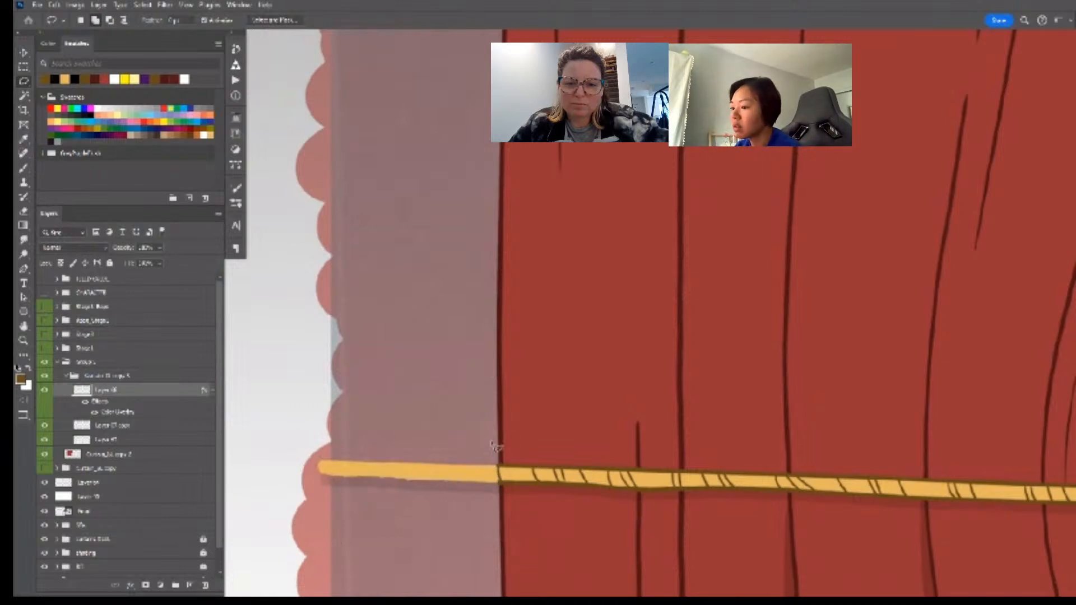
# - Paint a closing outline on the rope's cut end and delete the yellow rope fill extending beyond the curtain
pyautogui.press('b')
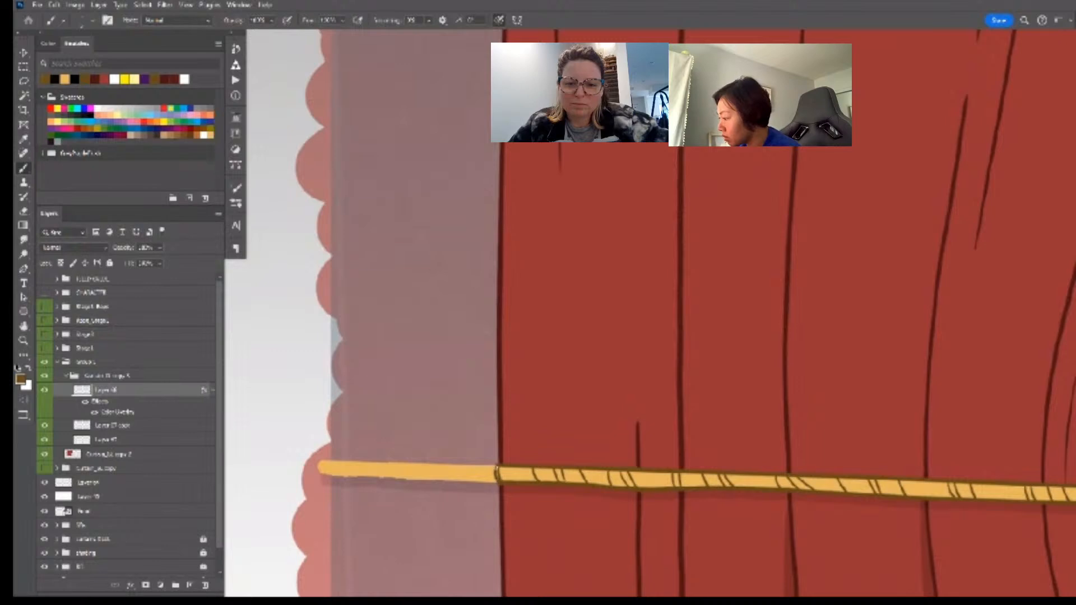
pyautogui.keyDown('ctrl'); pyautogui.click(493, 476); pyautogui.keyUp('ctrl')
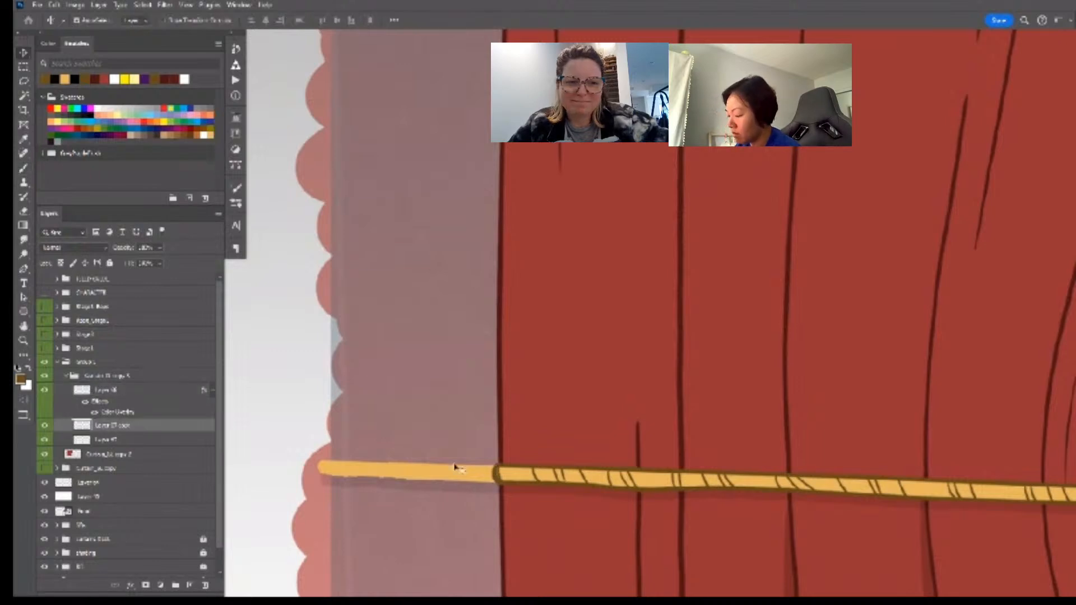
pyautogui.press('l')
pyautogui.moveTo(394, 400)
pyautogui.mouseDown()
pyautogui.moveTo(387, 538)
pyautogui.moveTo(492, 503)
pyautogui.moveTo(502, 466)
pyautogui.mouseUp()
pyautogui.press('Delete')
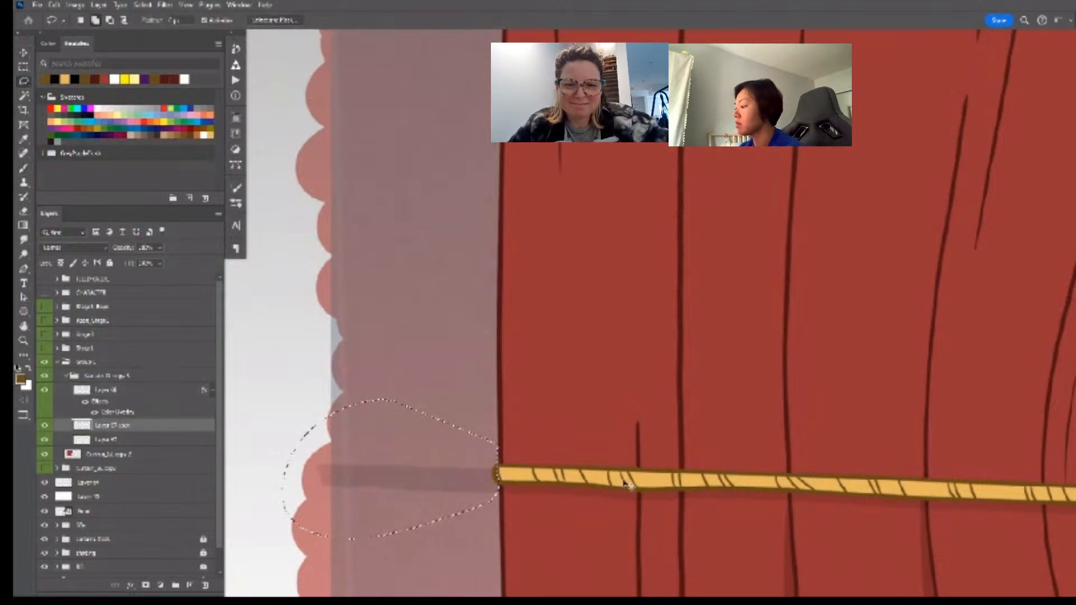
pyautogui.hotkey('ctrl', 'd')
pyautogui.press('z')
pyautogui.moveTo(648, 484)
pyautogui.mouseDown()
pyautogui.moveTo(596, 515)
pyautogui.moveTo(423, 478)
pyautogui.moveTo(409, 514)
pyautogui.mouseUp()
pyautogui.press('l')
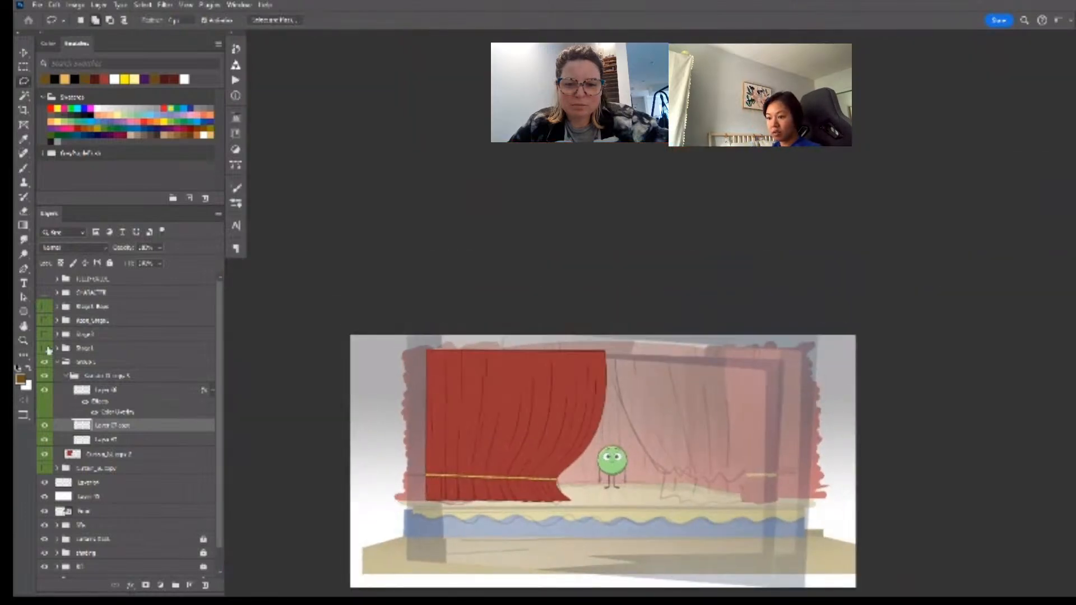
# - Show the tied-back curtains' ropes for reference and narrow the half-open curtain group slightly inward from its outer edge
pyautogui.click(45, 309)
pyautogui.press('z')
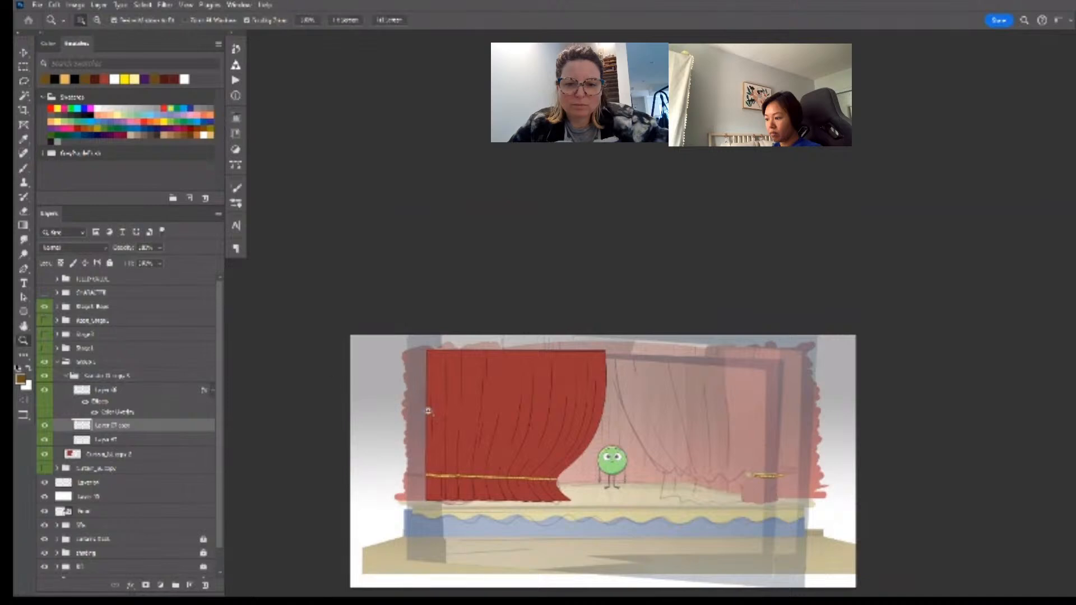
pyautogui.click(419, 437)
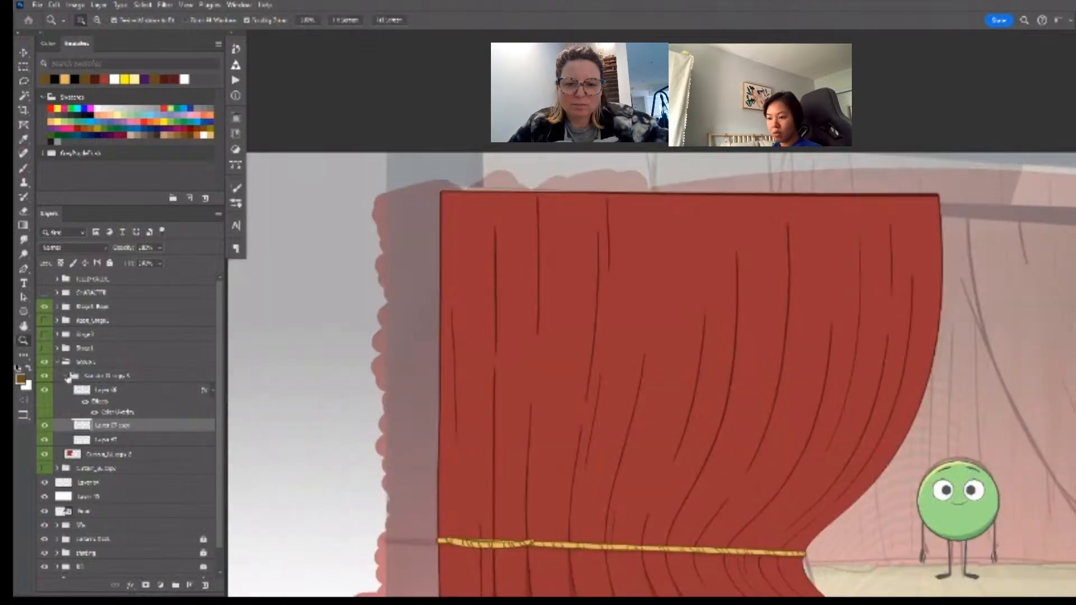
pyautogui.click(58, 362)
pyautogui.hotkey('ctrl', 't')
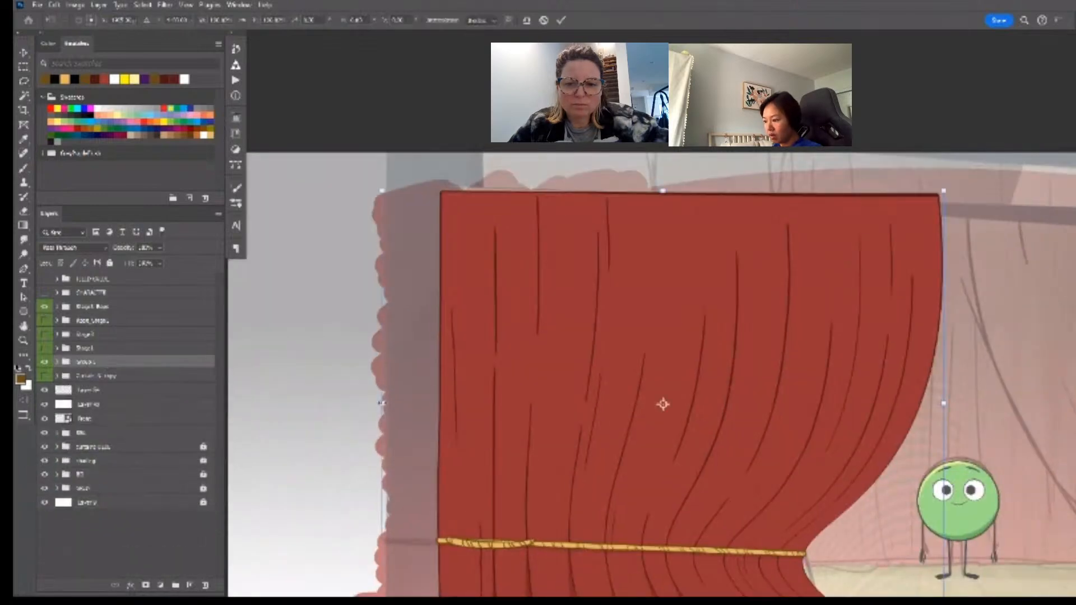
pyautogui.moveTo(382, 402); pyautogui.dragTo(393, 401)
pyautogui.click(23, 340)
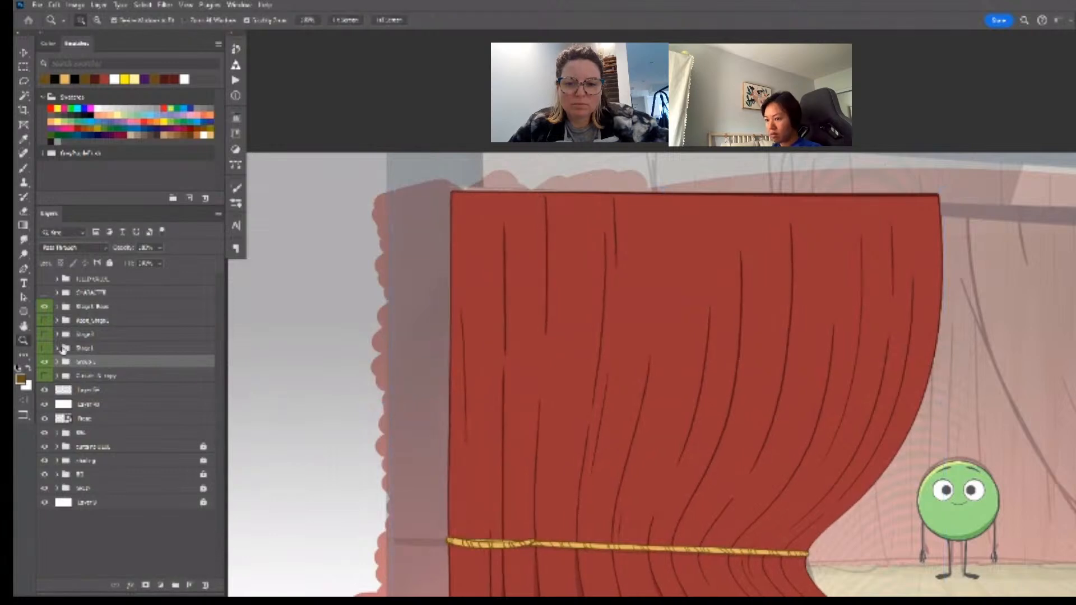
# - Show the closed curtain group over the half-open left curtain and lower its opacity as an alignment reference
pyautogui.click(45, 335)
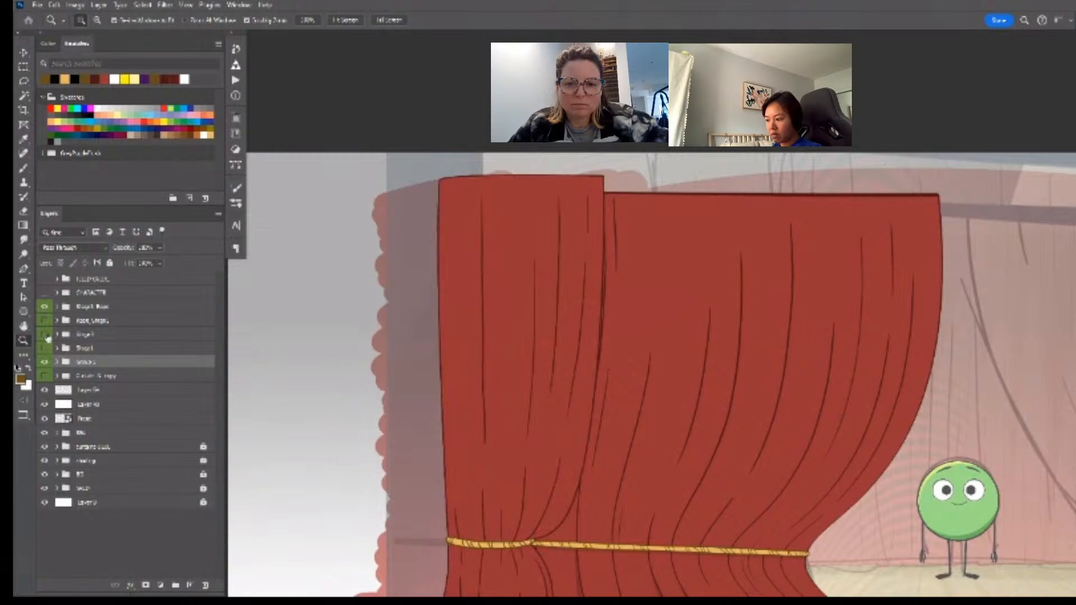
pyautogui.click(46, 335)
pyautogui.click(46, 335)
pyautogui.click(46, 336)
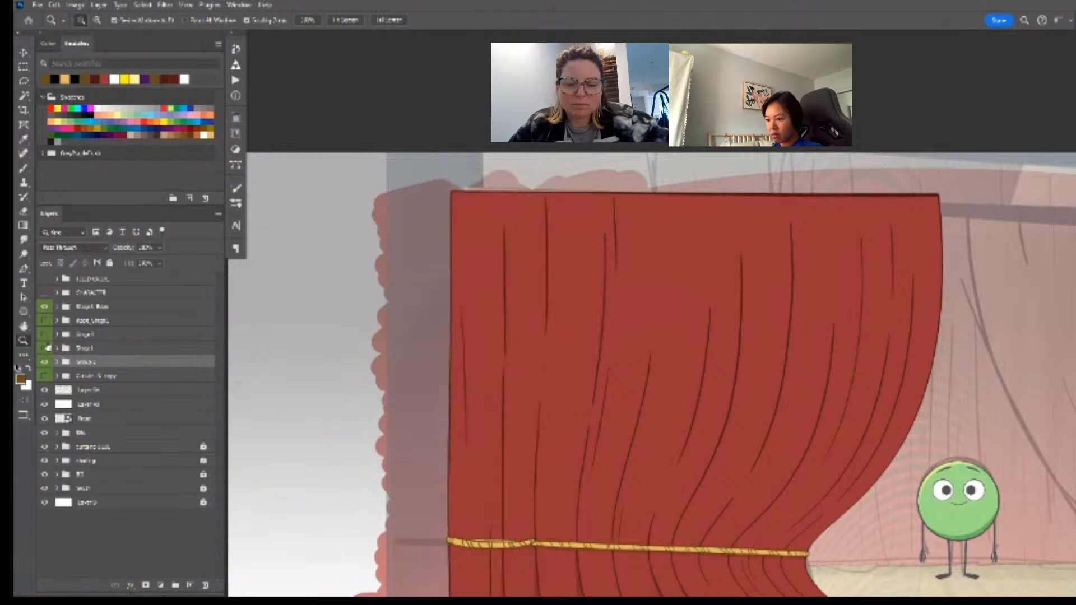
pyautogui.click(46, 348)
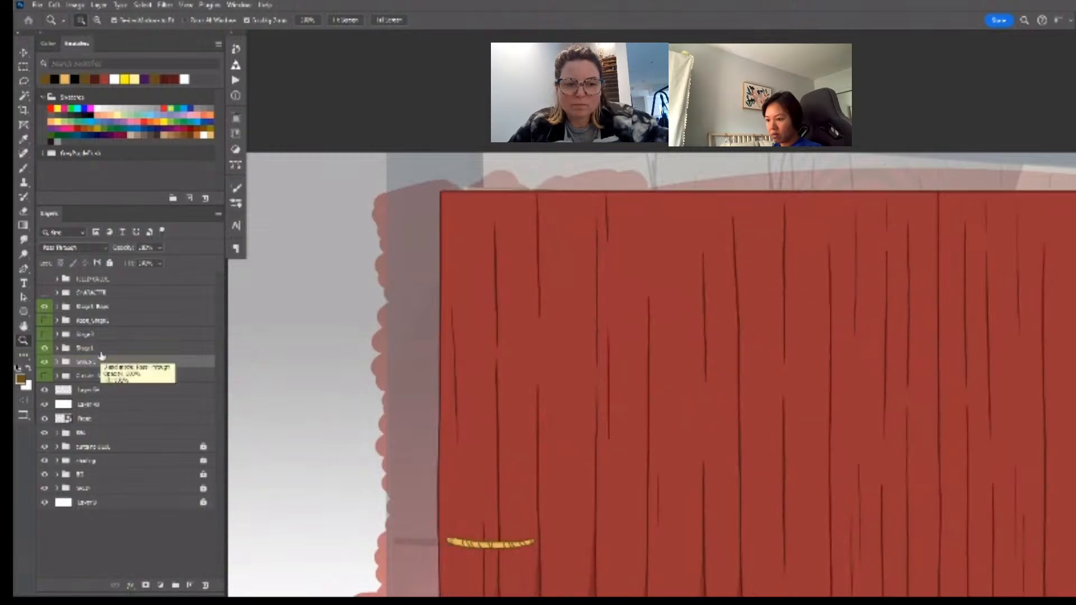
pyautogui.click(129, 349)
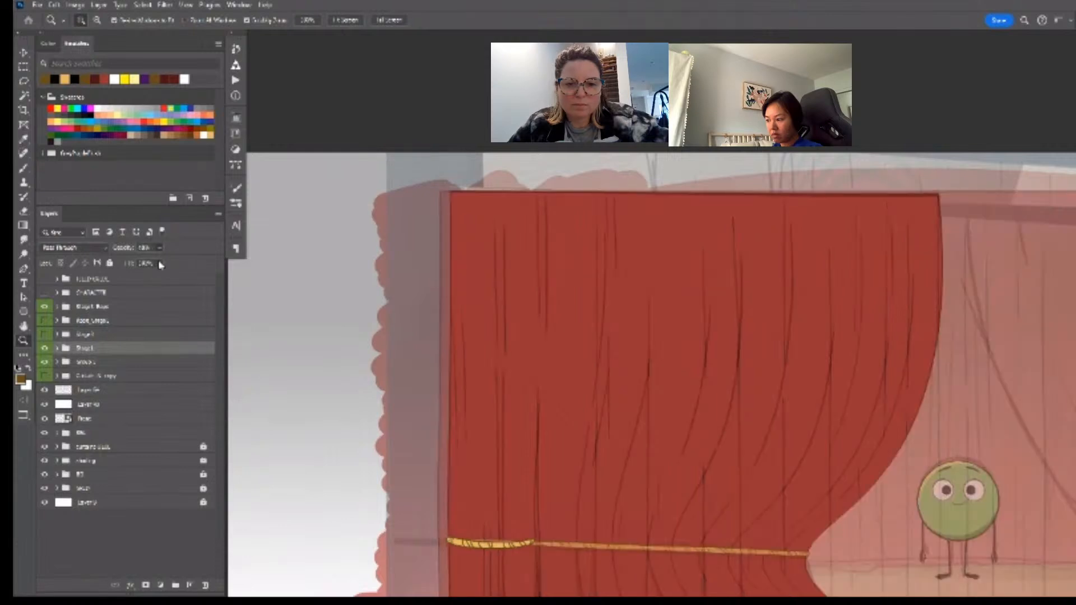
# - Stretch the half-open left curtain group slightly outward until its outer edge lines up with the closed curtain's edge
pyautogui.click(44, 363)
pyautogui.click(111, 362)
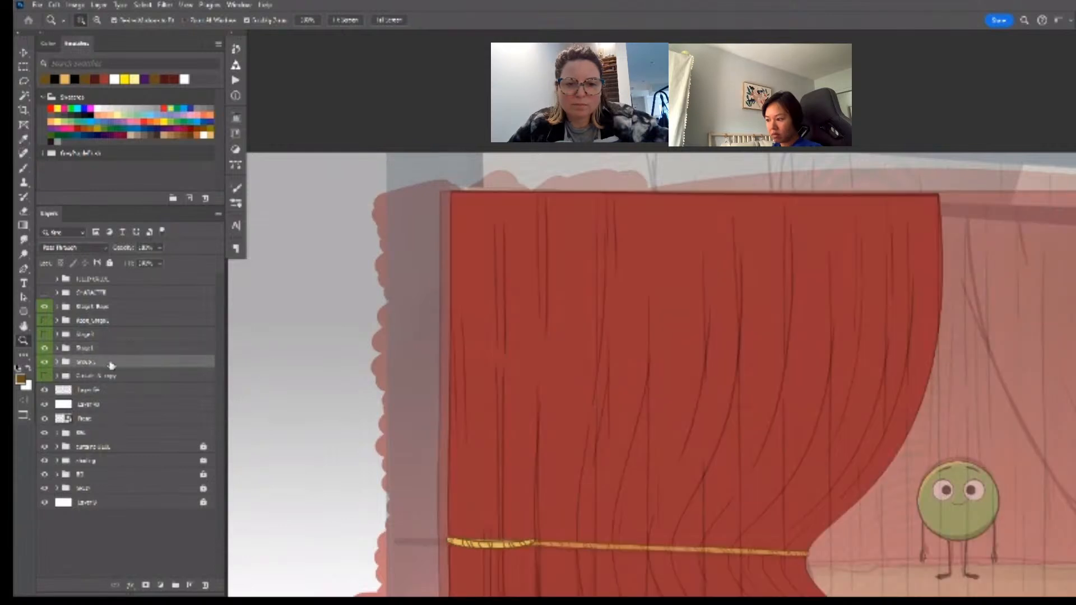
pyautogui.hotkey('ctrl', 't')
pyautogui.moveTo(393, 403); pyautogui.dragTo(377, 404)
pyautogui.press('Return')
pyautogui.press('z')
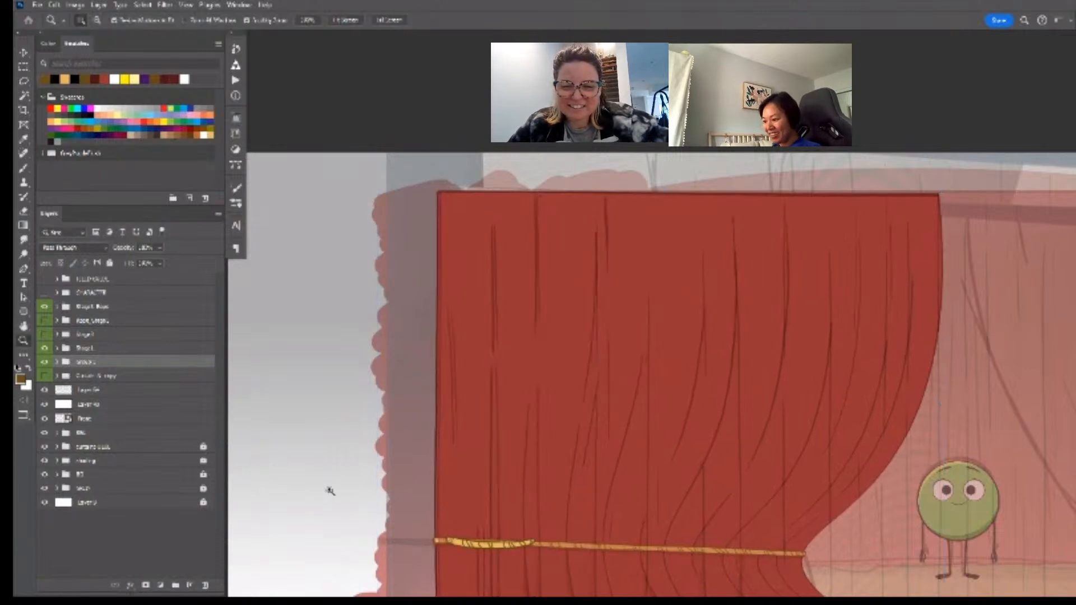
# - Show the tied-back curtains and shift the left one together with its rope slightly outward past the half-open curtain's edge
pyautogui.click(45, 335)
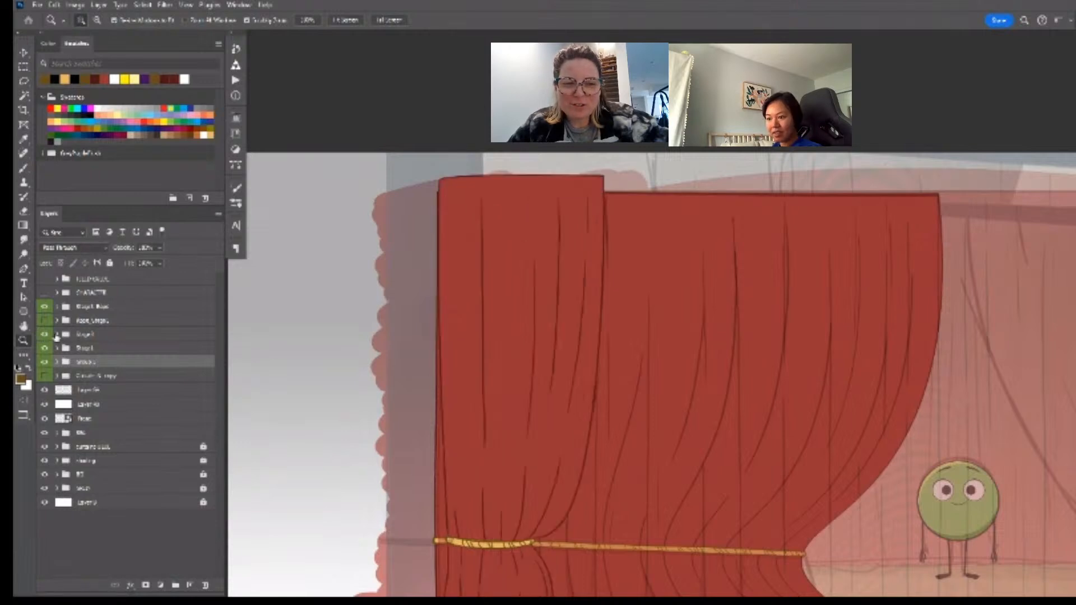
pyautogui.click(57, 335)
pyautogui.click(110, 353)
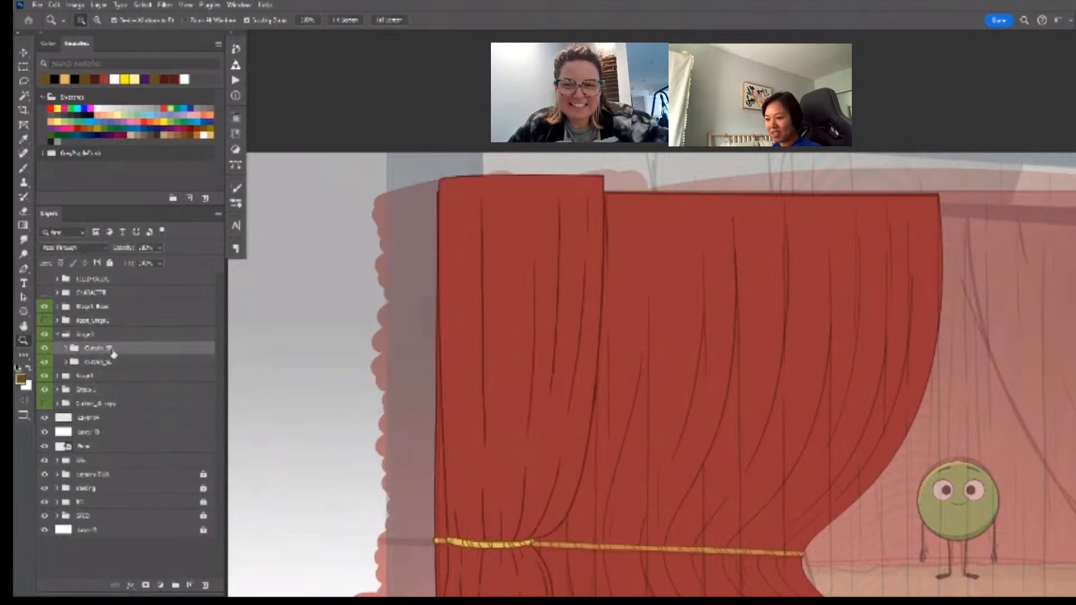
pyautogui.click(45, 364)
pyautogui.click(42, 365)
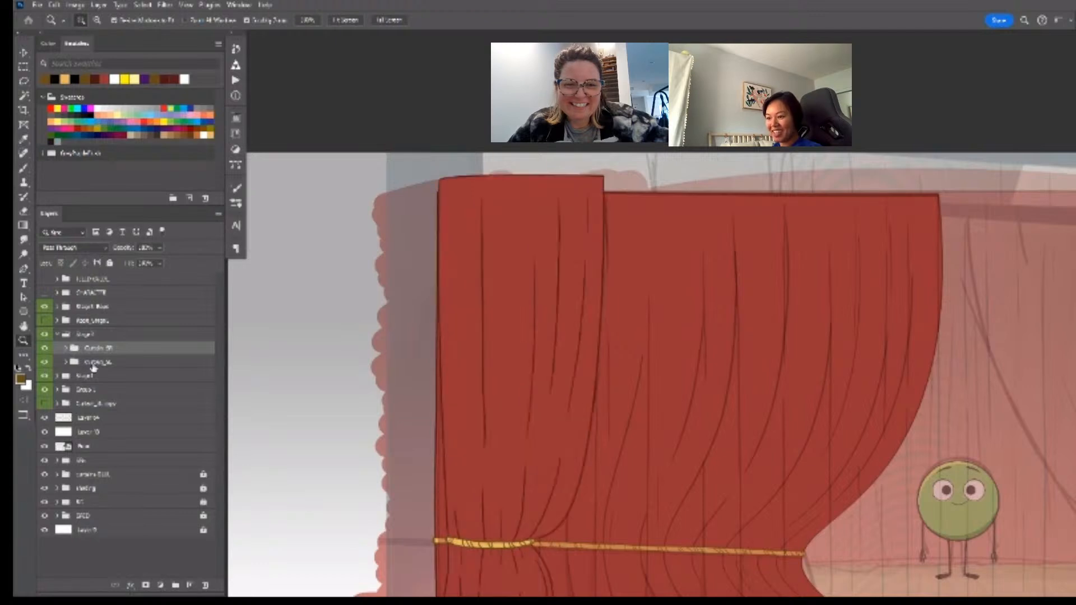
pyautogui.click(94, 366)
pyautogui.click(58, 307)
pyautogui.keyDown('ctrl'); pyautogui.click(109, 334); pyautogui.keyUp('ctrl')
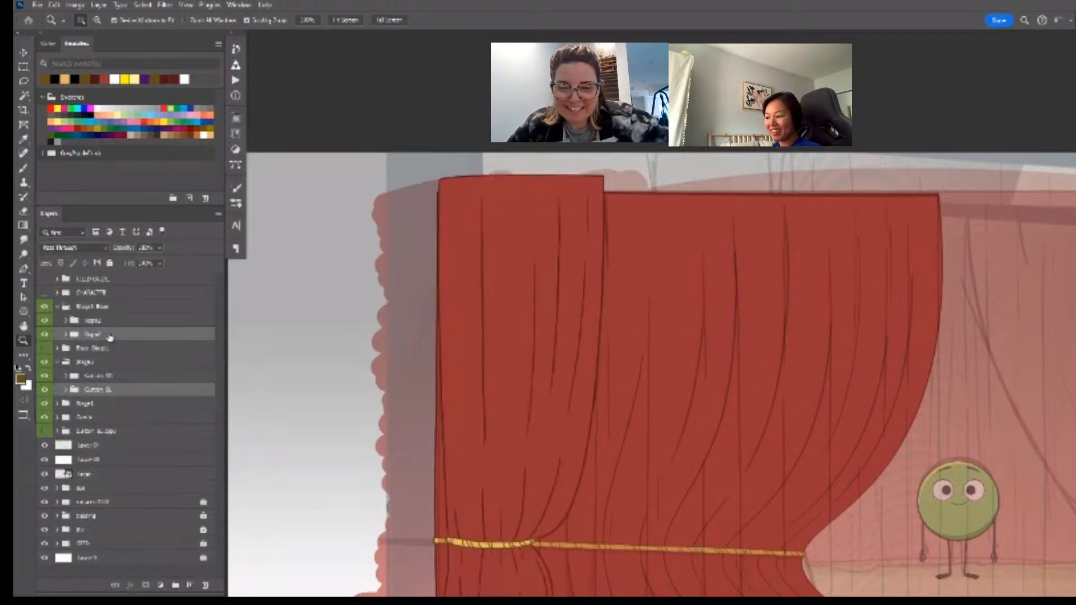
pyautogui.hotkey('ctrl', 't')
pyautogui.moveTo(552, 406); pyautogui.dragTo(543, 405)
pyautogui.press('Return')
pyautogui.press('z')
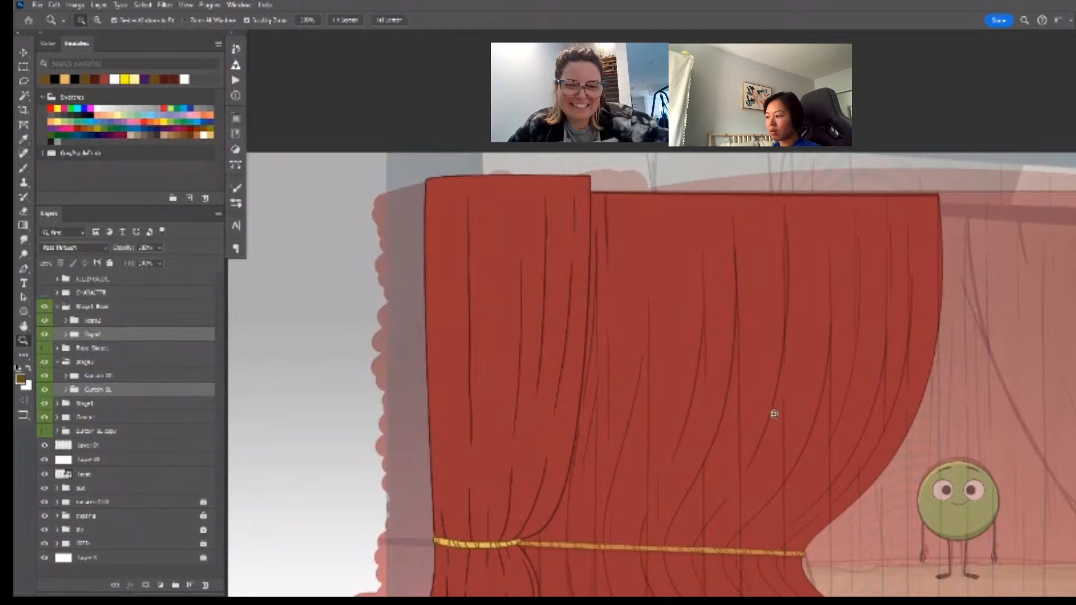
pyautogui.moveTo(774, 414); pyautogui.dragTo(758, 414)
pyautogui.moveTo(846, 415); pyautogui.dragTo(541, 417)
pyautogui.moveTo(762, 420)
pyautogui.mouseDown()
pyautogui.moveTo(831, 420)
pyautogui.moveTo(782, 422)
pyautogui.mouseUp()
pyautogui.click(115, 322)
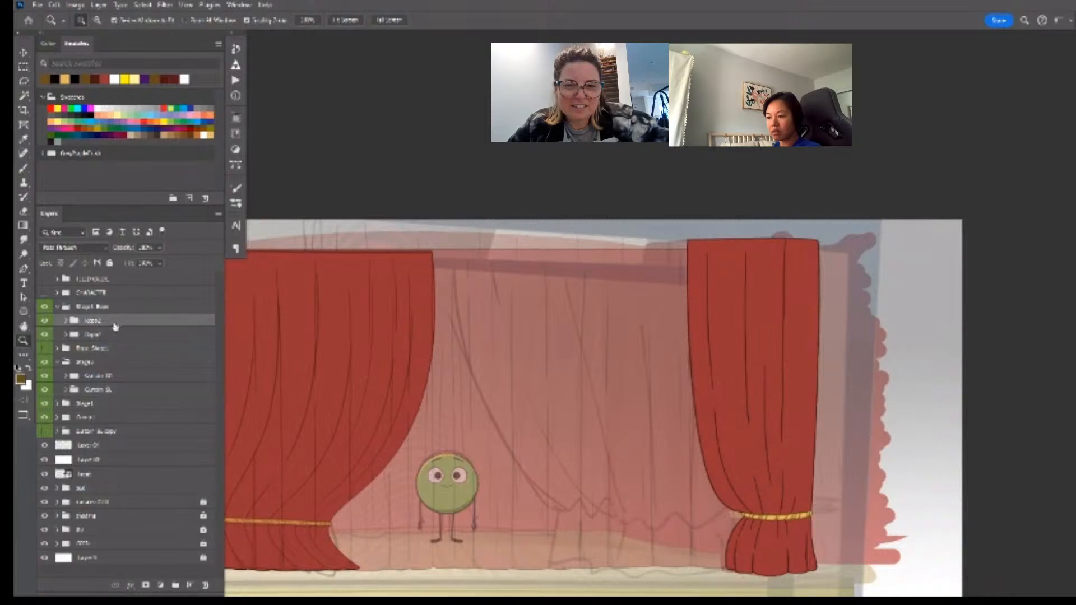
pyautogui.click(45, 322)
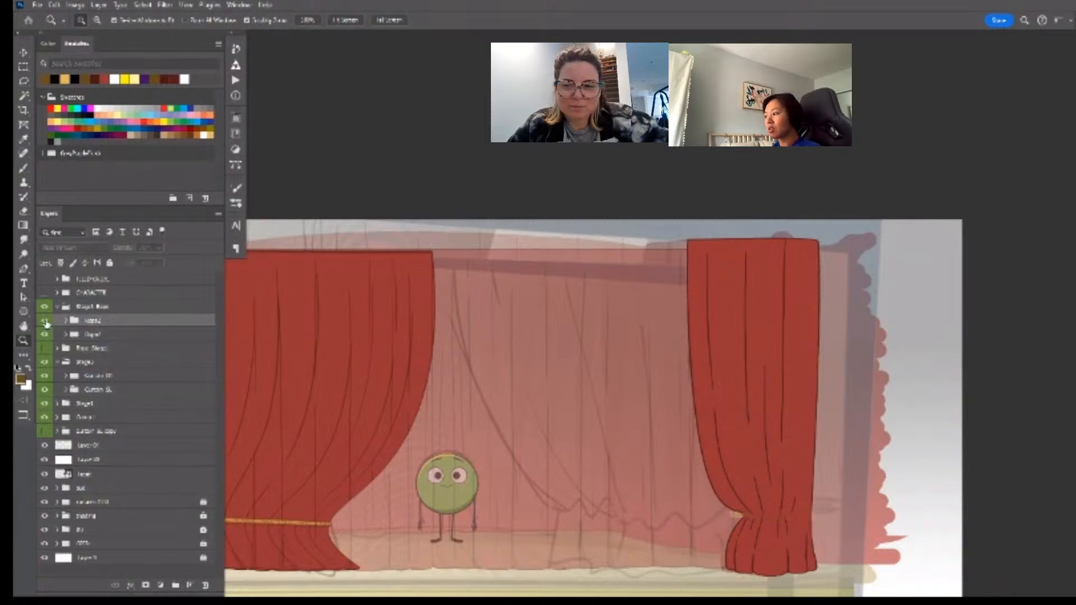
pyautogui.click(45, 322)
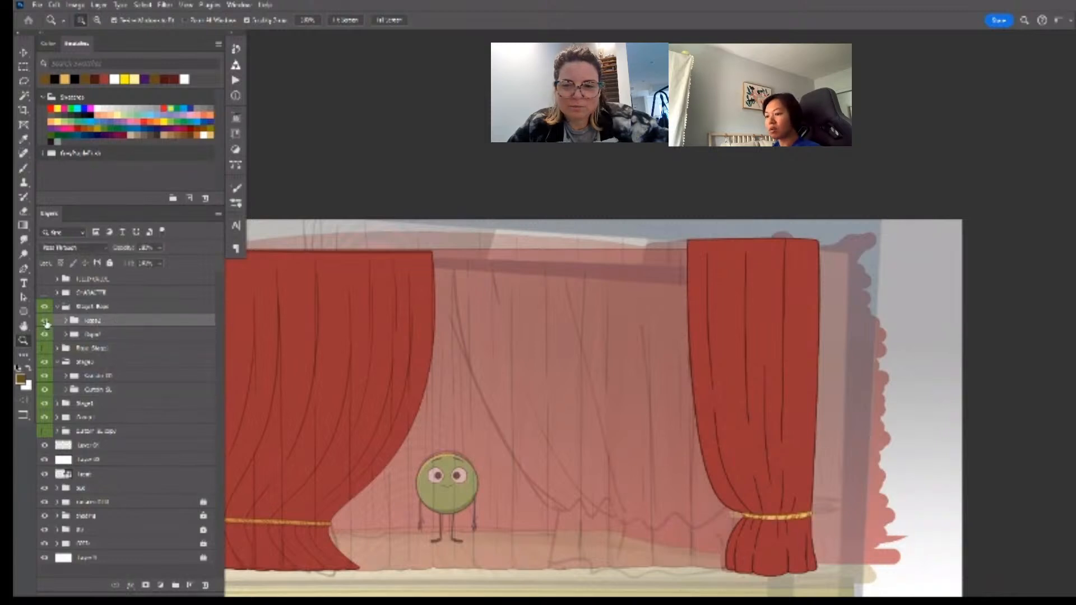
pyautogui.keyDown('ctrl'); pyautogui.click(118, 376); pyautogui.keyUp('ctrl')
pyautogui.hotkey('ctrl', 't')
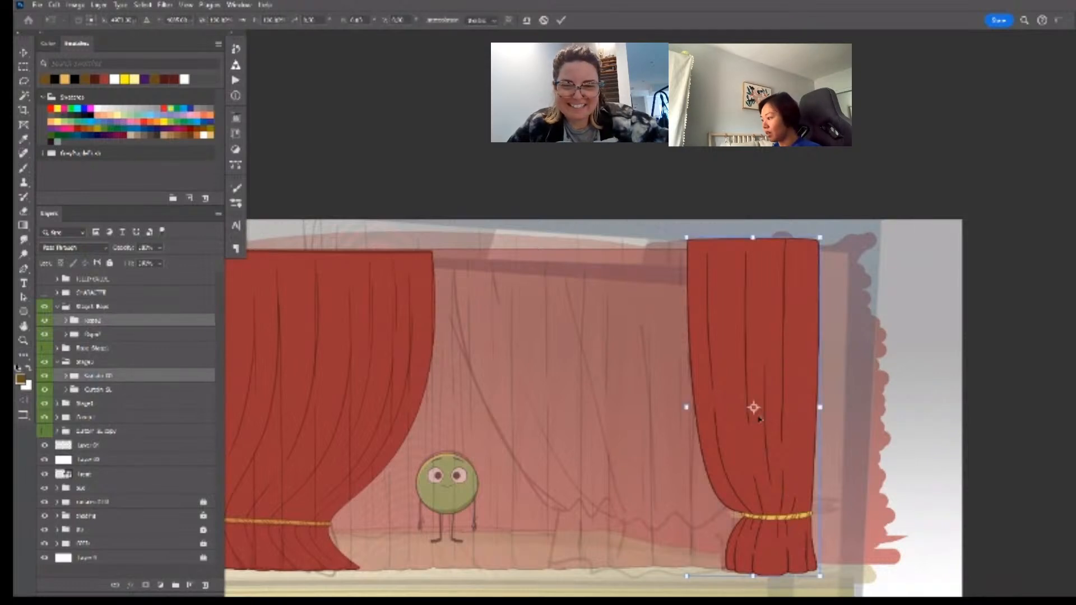
pyautogui.press('Return')
# - Delete the leftover closed left curtain copy group beneath the half-open curtain group
pyautogui.click(45, 432)
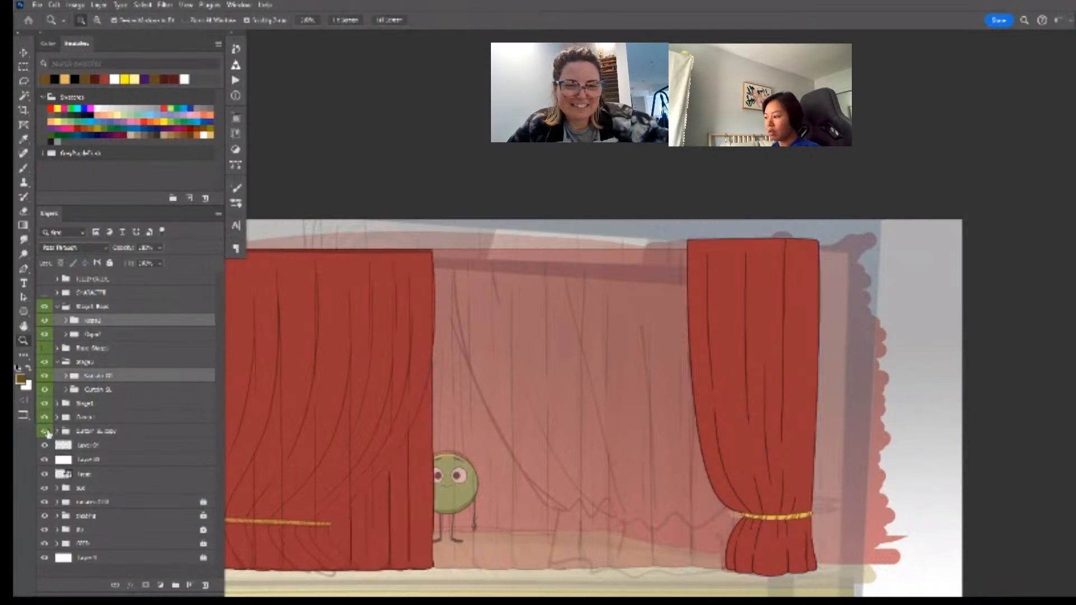
pyautogui.click(45, 431)
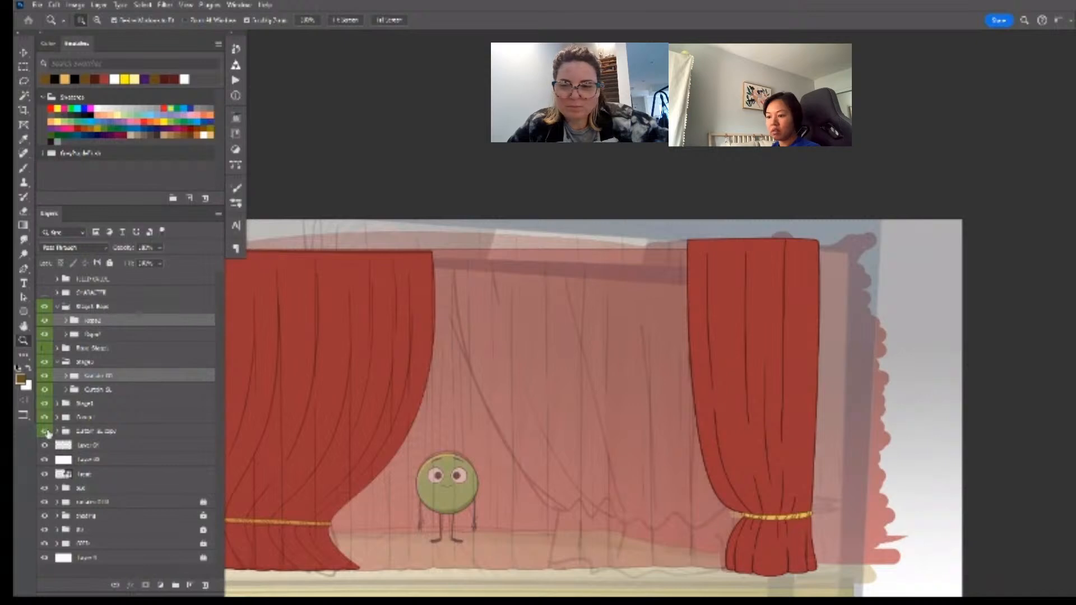
pyautogui.click(45, 431)
pyautogui.click(99, 434)
pyautogui.press('Delete')
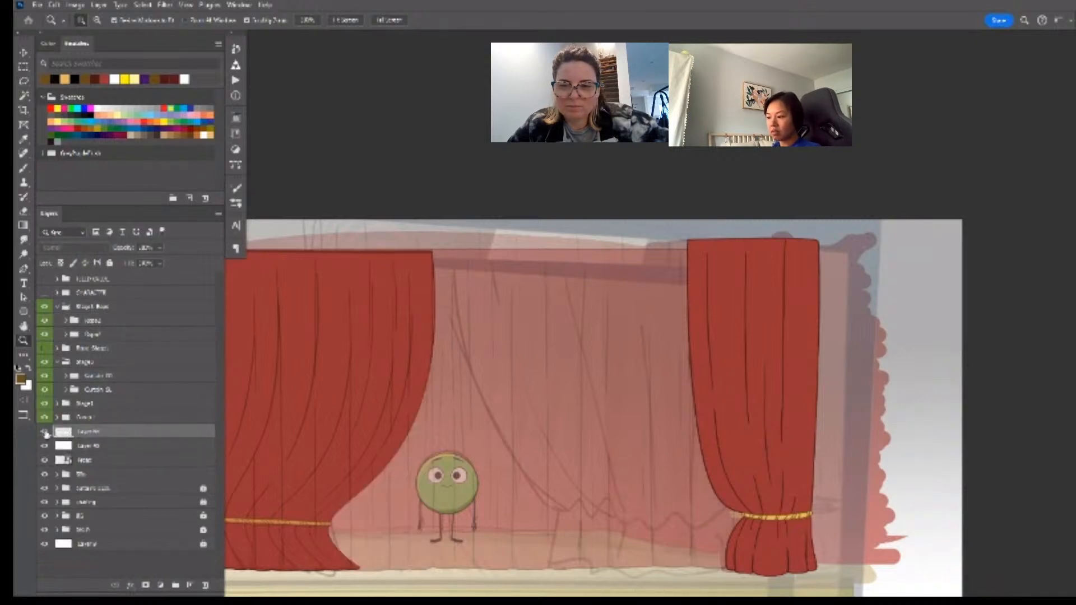
# - Try to nudge the right tied-back curtain together with its rope using Free Transform
pyautogui.click(45, 405)
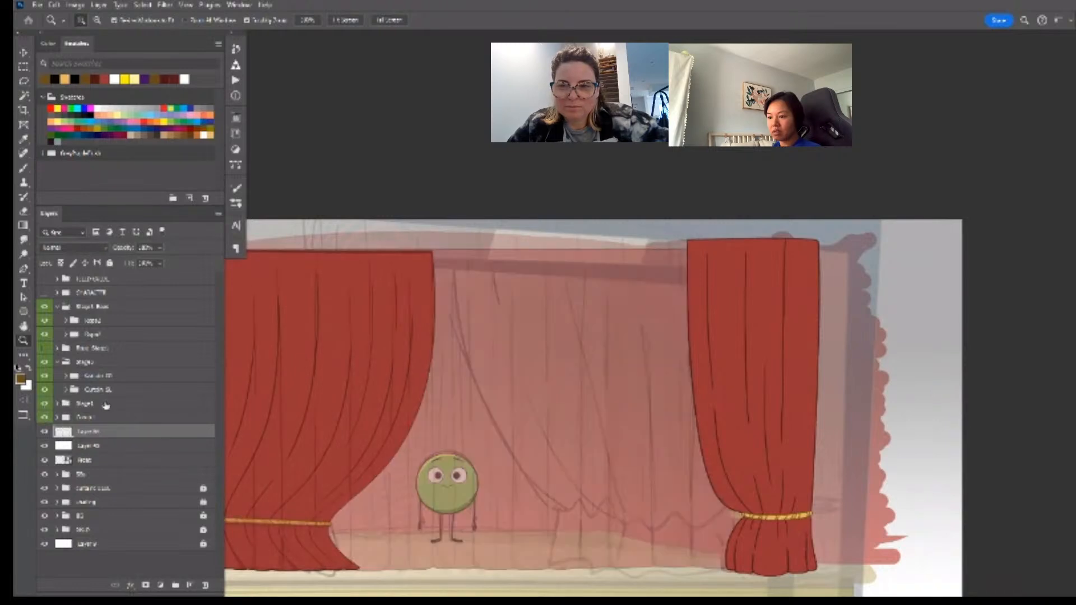
pyautogui.click(106, 404)
pyautogui.click(58, 362)
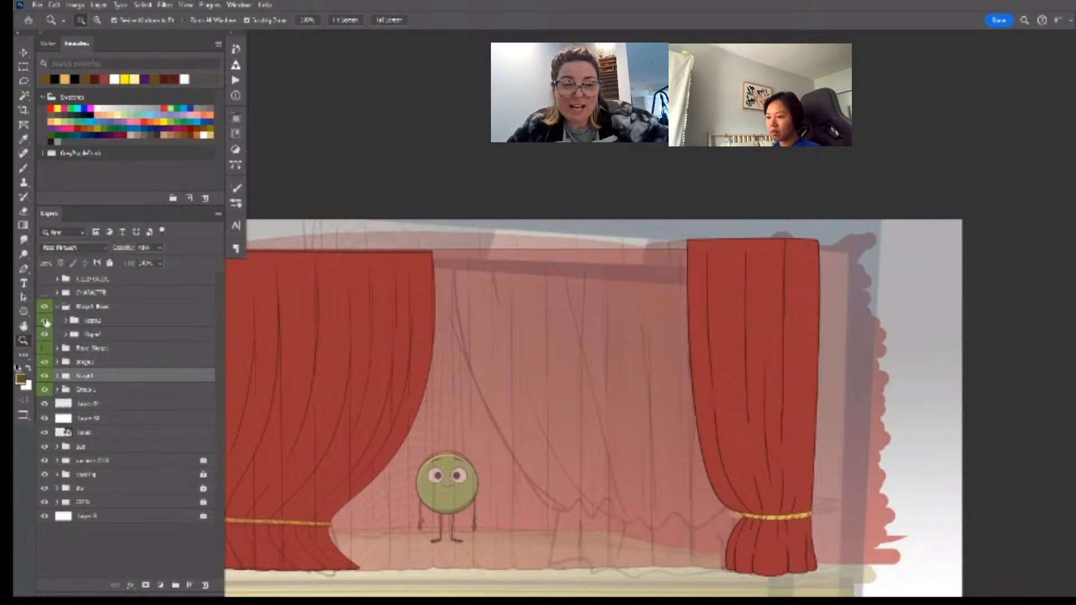
pyautogui.click(109, 322)
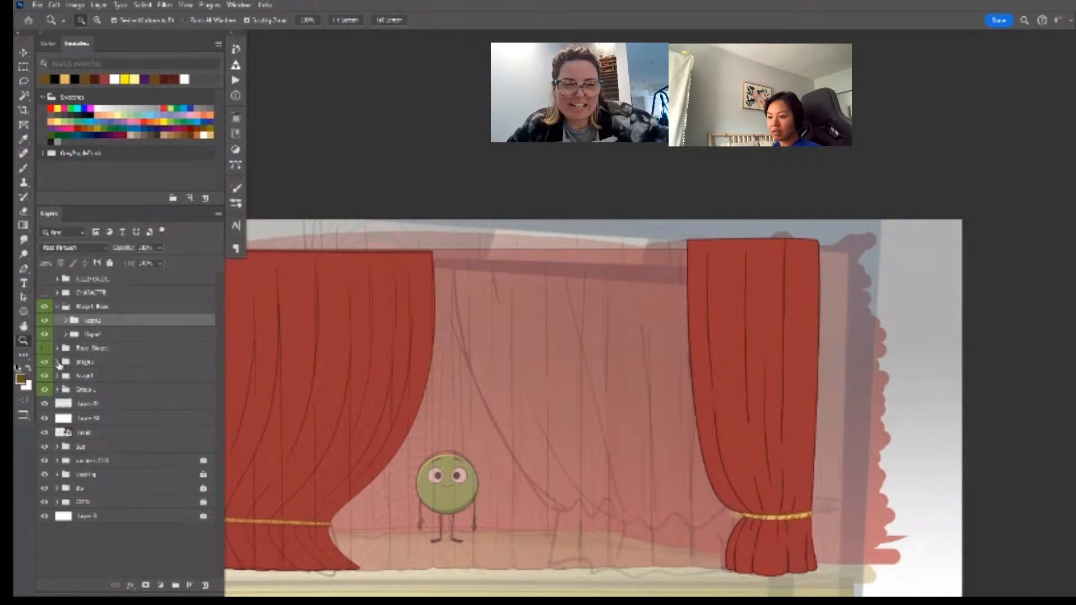
pyautogui.click(57, 362)
pyautogui.click(112, 379)
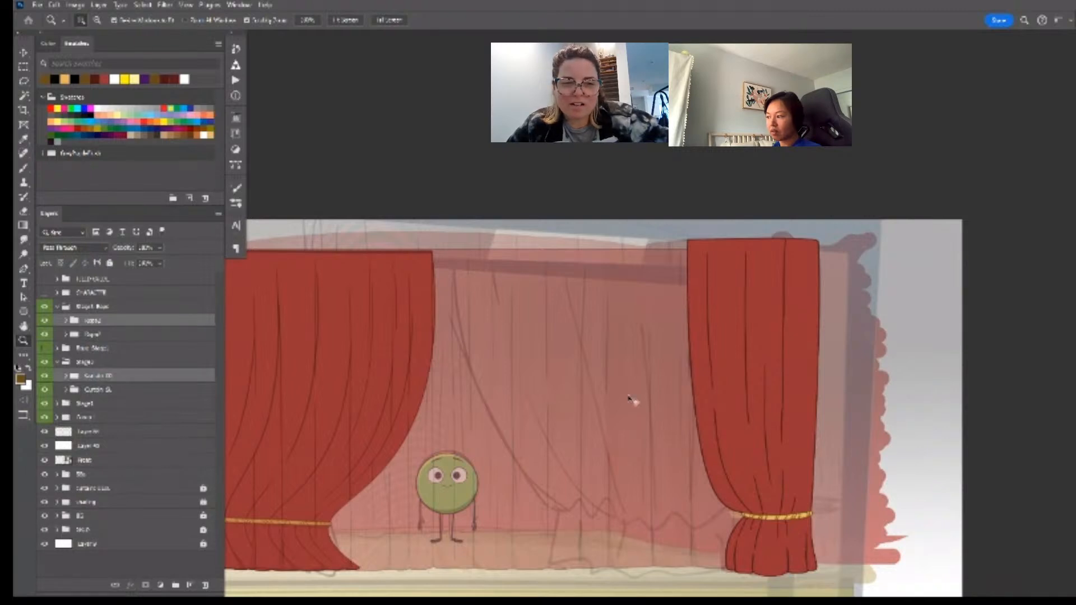
pyautogui.hotkey('ctrl', 't')
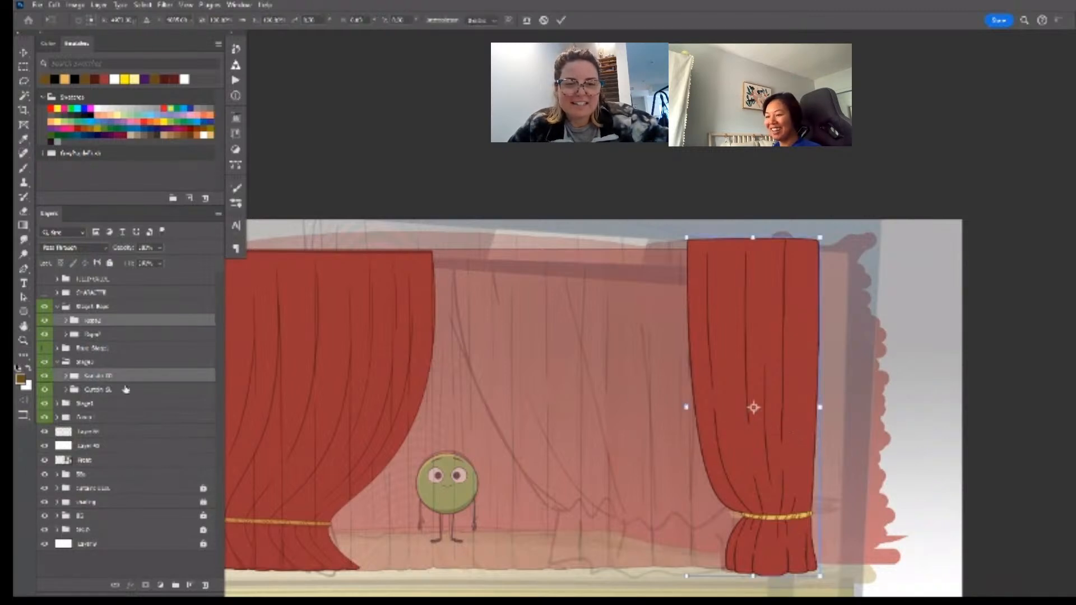
pyautogui.moveTo(777, 451)
pyautogui.mouseDown()
pyautogui.moveTo(760, 452)
pyautogui.moveTo(777, 452)
pyautogui.mouseUp()
pyautogui.press('Return')
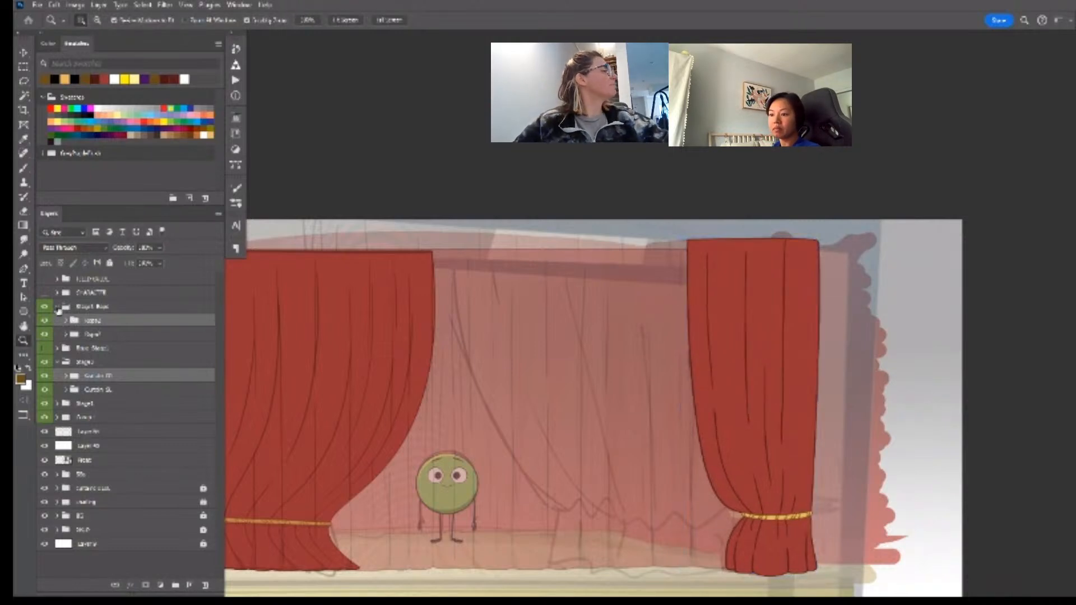
# - Check the rope groups and the right tied-back curtain against the whole stage by hiding and showing them
pyautogui.click(58, 306)
pyautogui.click(44, 307)
pyautogui.click(45, 349)
pyautogui.moveTo(432, 365); pyautogui.dragTo(404, 365)
pyautogui.moveTo(423, 377); pyautogui.dragTo(585, 403)
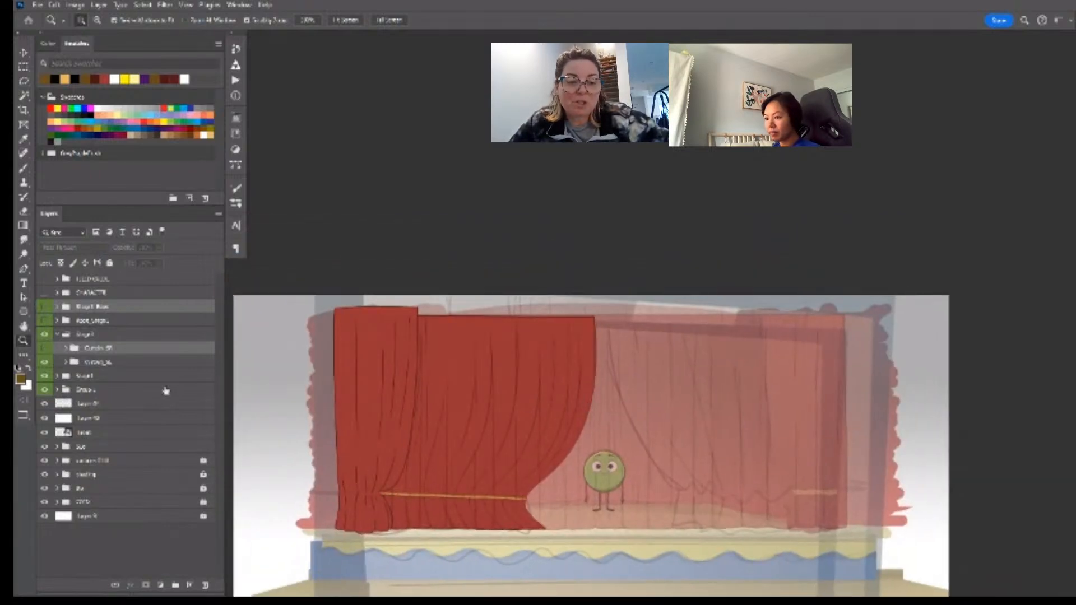
pyautogui.click(45, 320)
pyautogui.click(45, 320)
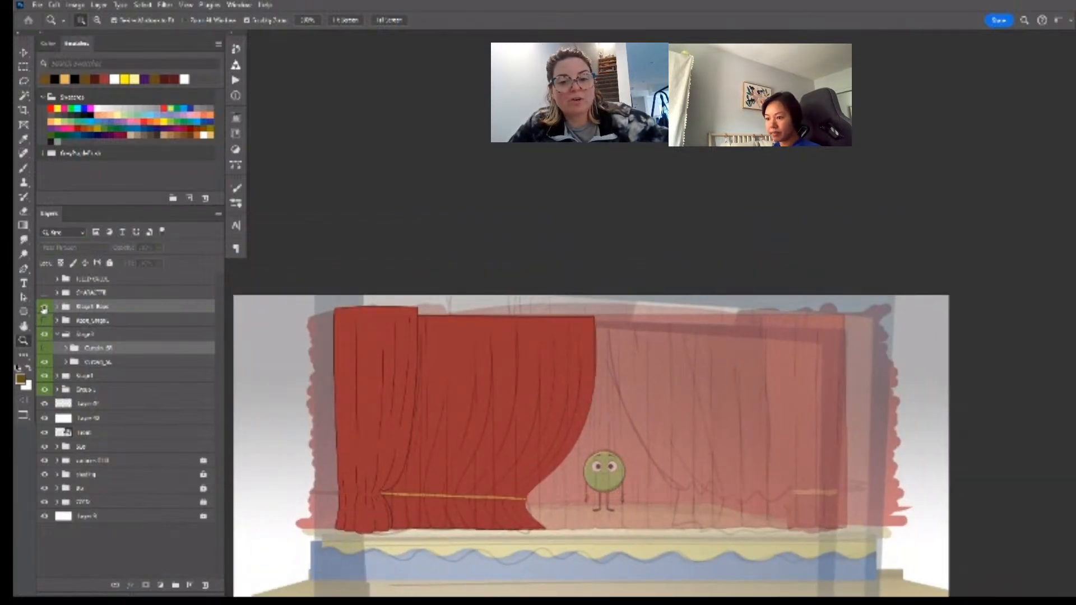
pyautogui.click(44, 307)
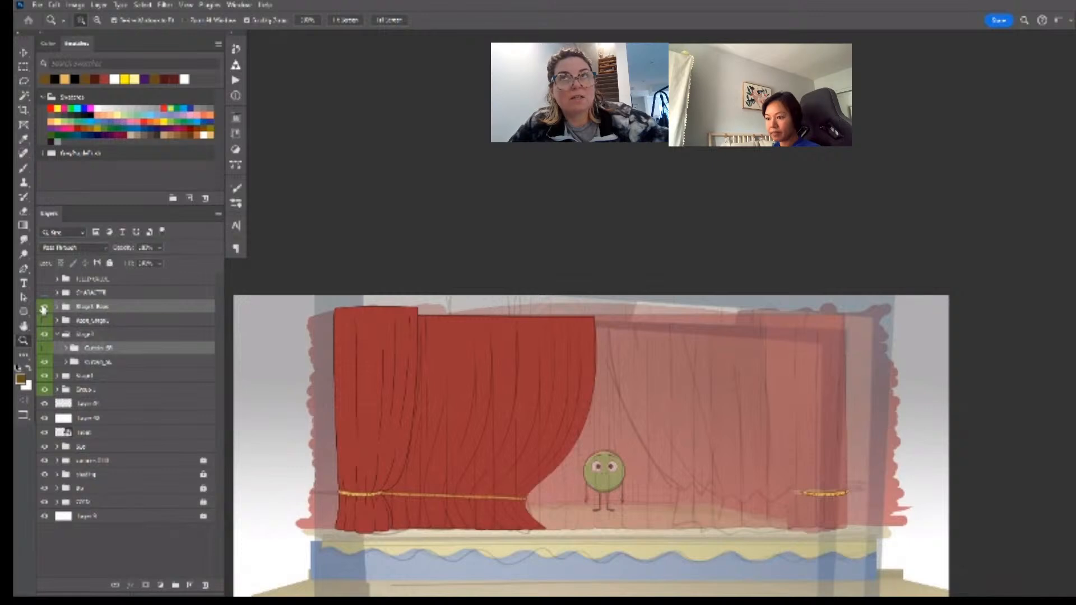
pyautogui.click(45, 348)
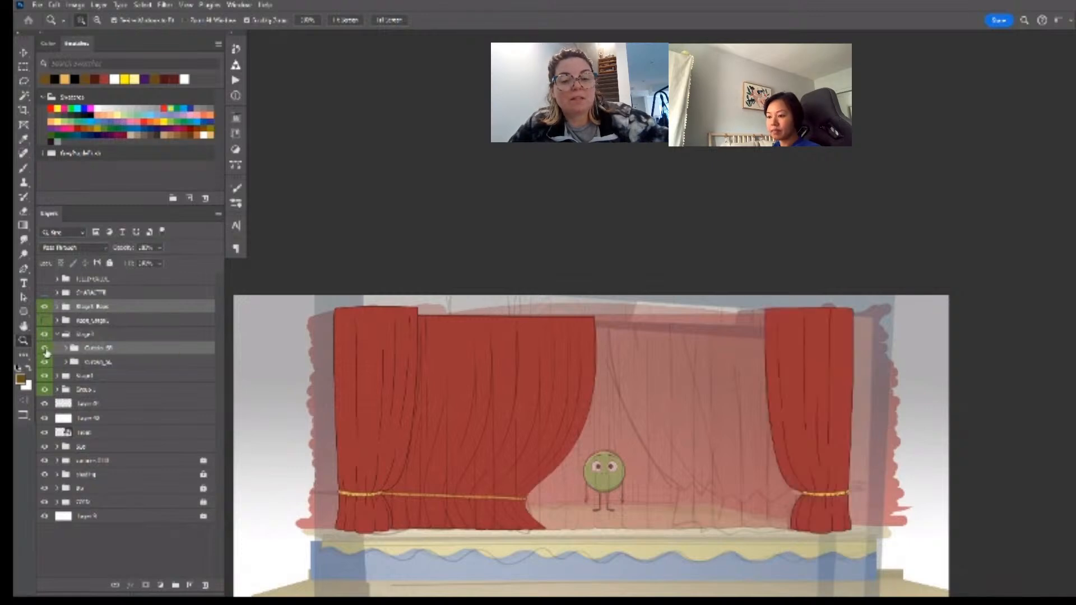
# - Hide the tied-back curtains group and rename the half-open left curtain group to Stage2
pyautogui.click(58, 334)
pyautogui.click(44, 334)
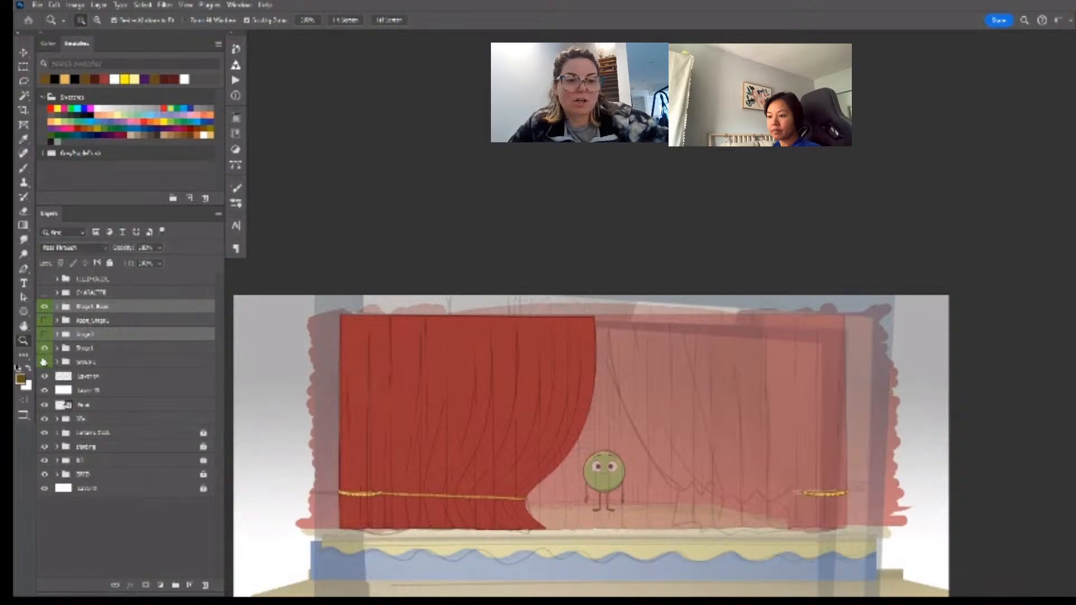
pyautogui.click(44, 363)
pyautogui.click(44, 363)
pyautogui.doubleClick(85, 363)
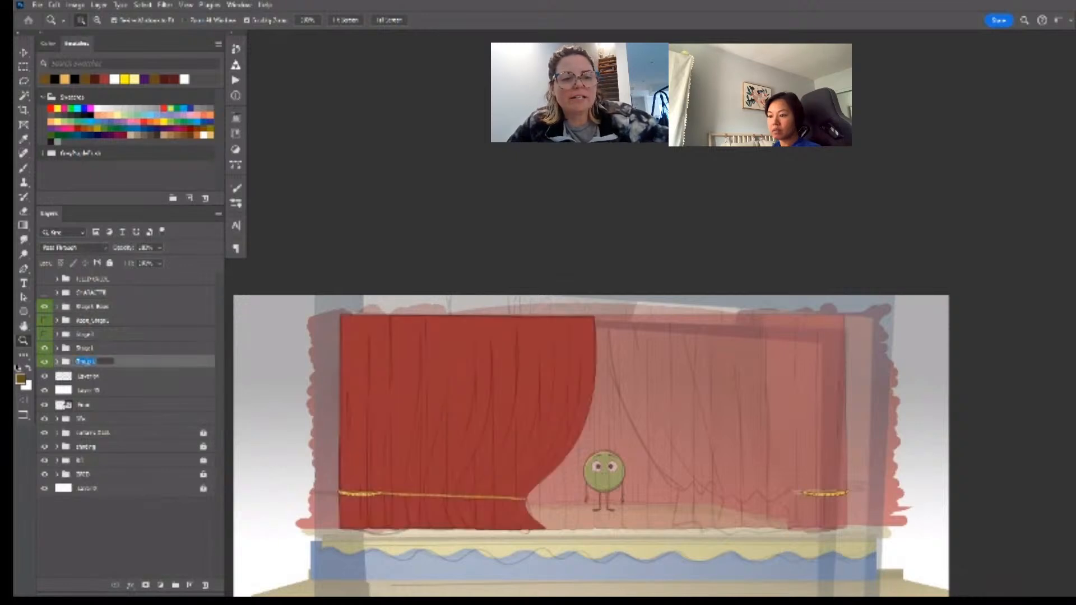
pyautogui.write('Stage2')
pyautogui.press('Return')
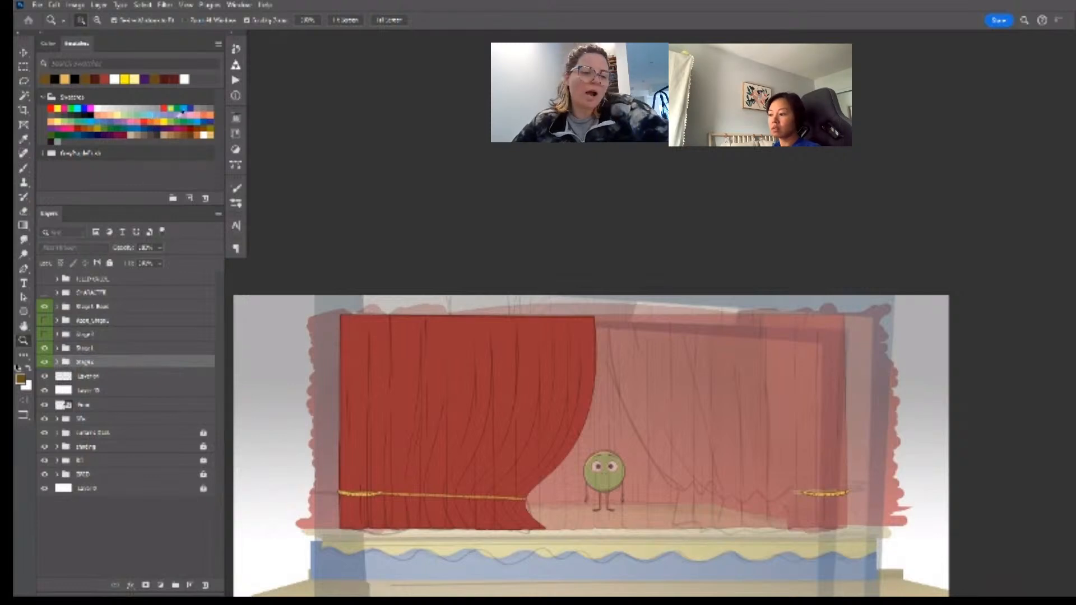
# - Duplicate the Stage2 curtain group, flip the copy horizontally and align it with the right edge of the closed curtain
pyautogui.hotkey('ctrl', 'j')
pyautogui.hotkey('ctrl', 't')
pyautogui.click(491, 506)
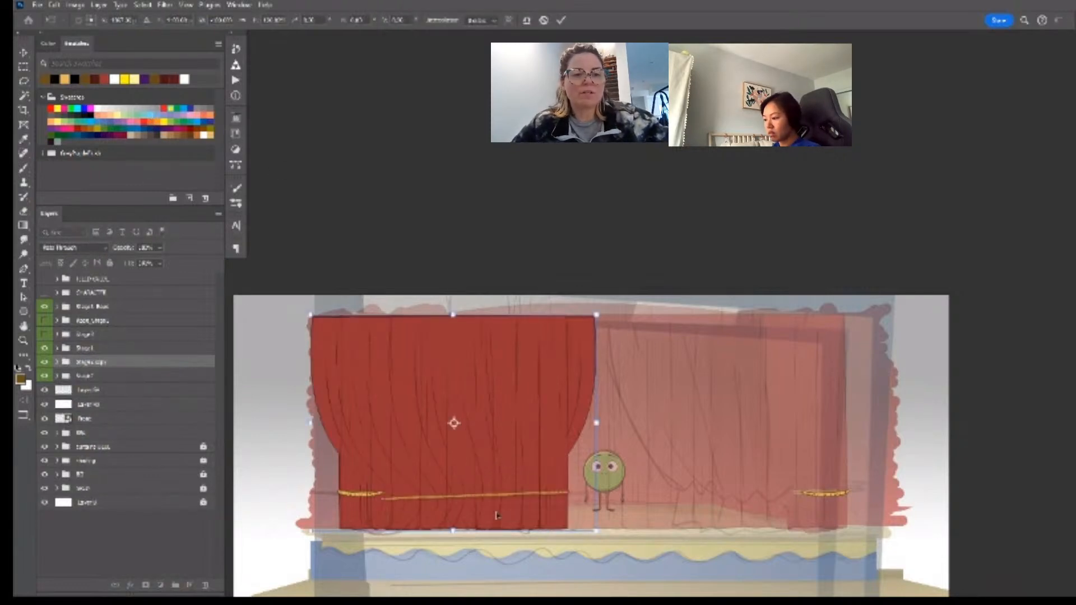
pyautogui.moveTo(491, 518); pyautogui.dragTo(769, 523)
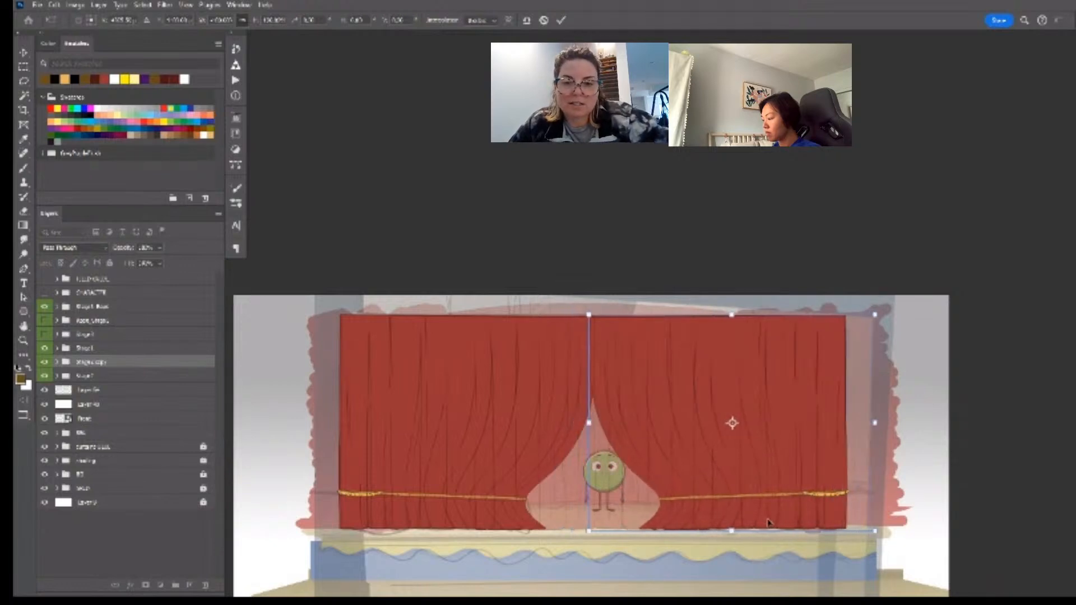
pyautogui.press('Return')
# - Try to delete the rope's shadow layers sticking out past the half-open curtains, and undo the deletion
pyautogui.click(862, 501)
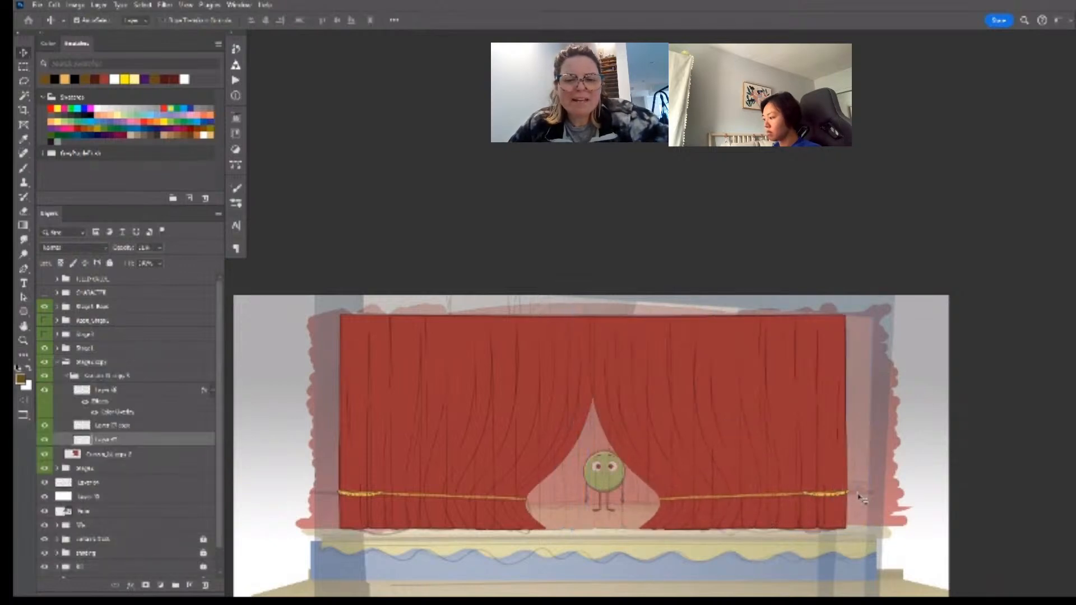
pyautogui.click(860, 497)
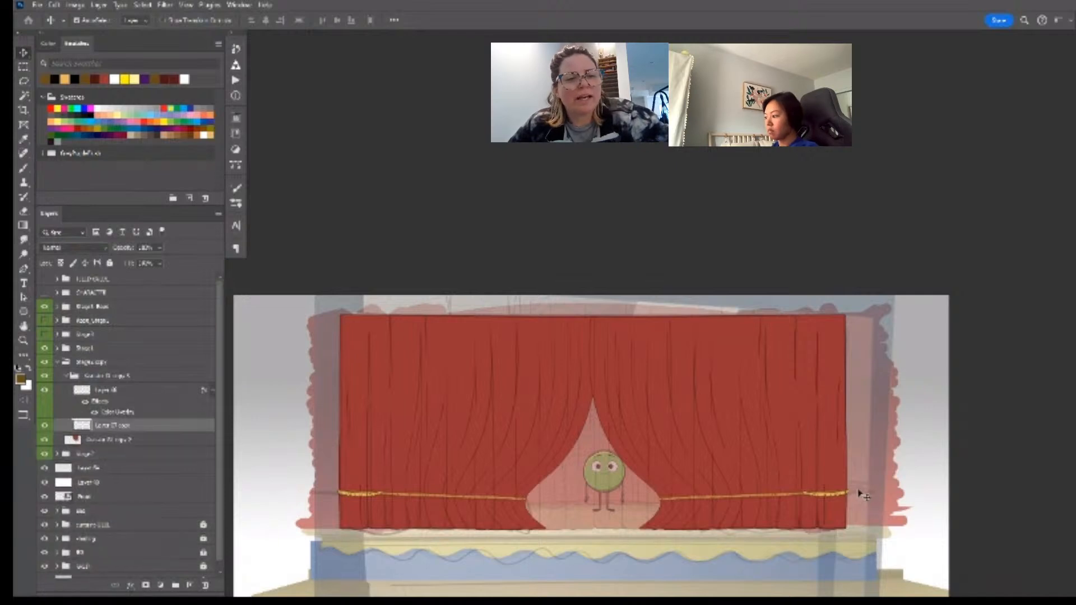
pyautogui.click(328, 499)
pyautogui.hotkey('ctrl', 'z')
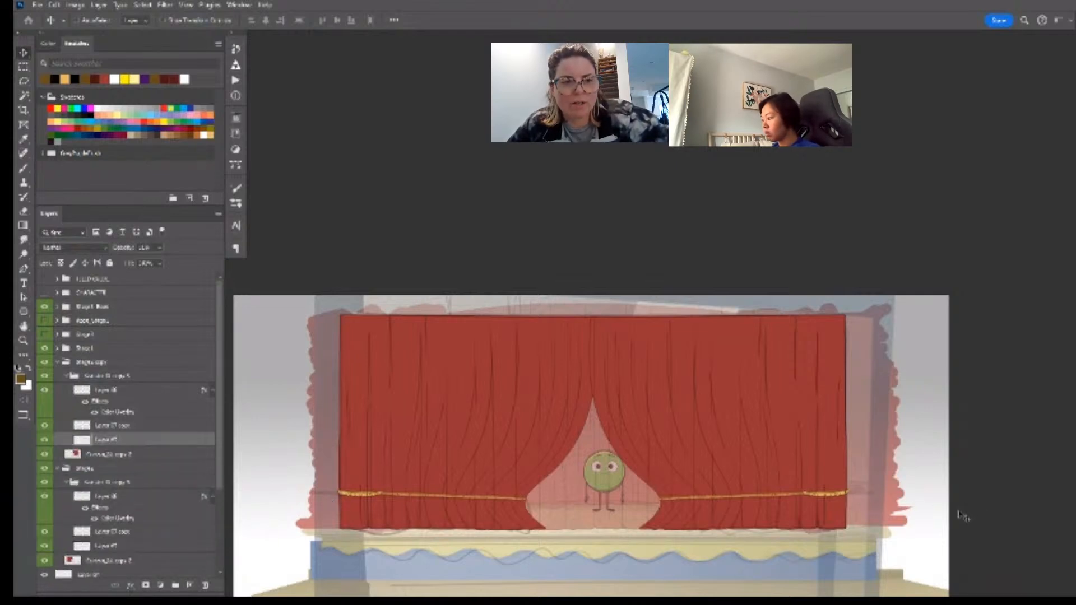
# - Erase the rope shadow that overhangs the outer edge of the right half-open curtain, using an enlarged Eraser brush
pyautogui.press('z')
pyautogui.moveTo(864, 496); pyautogui.dragTo(925, 495)
pyautogui.press('e')
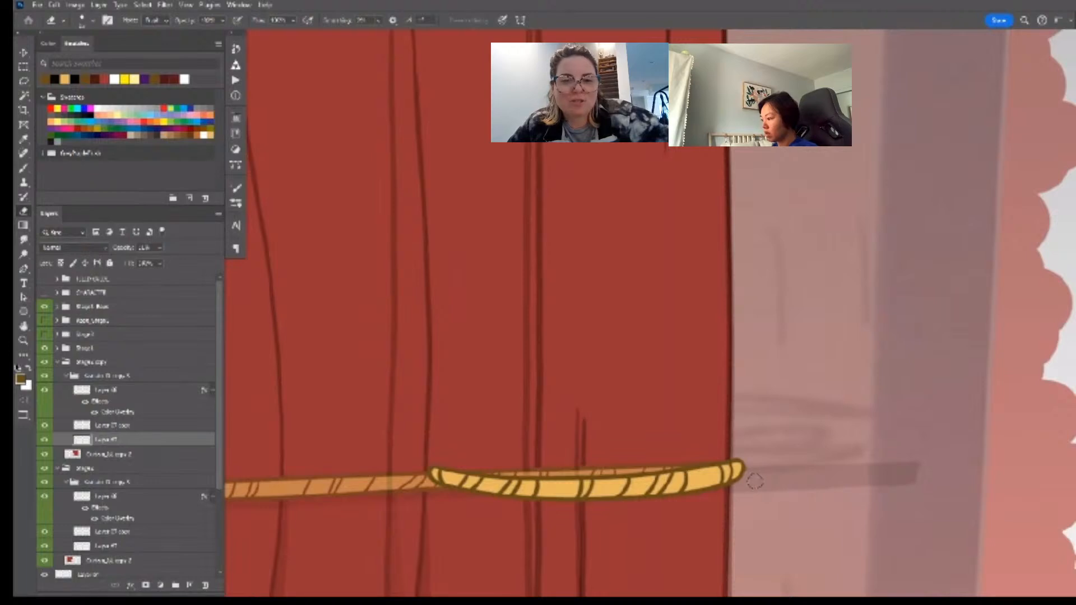
pyautogui.press(']')
pyautogui.press(']')
pyautogui.press(']')
pyautogui.press(']')
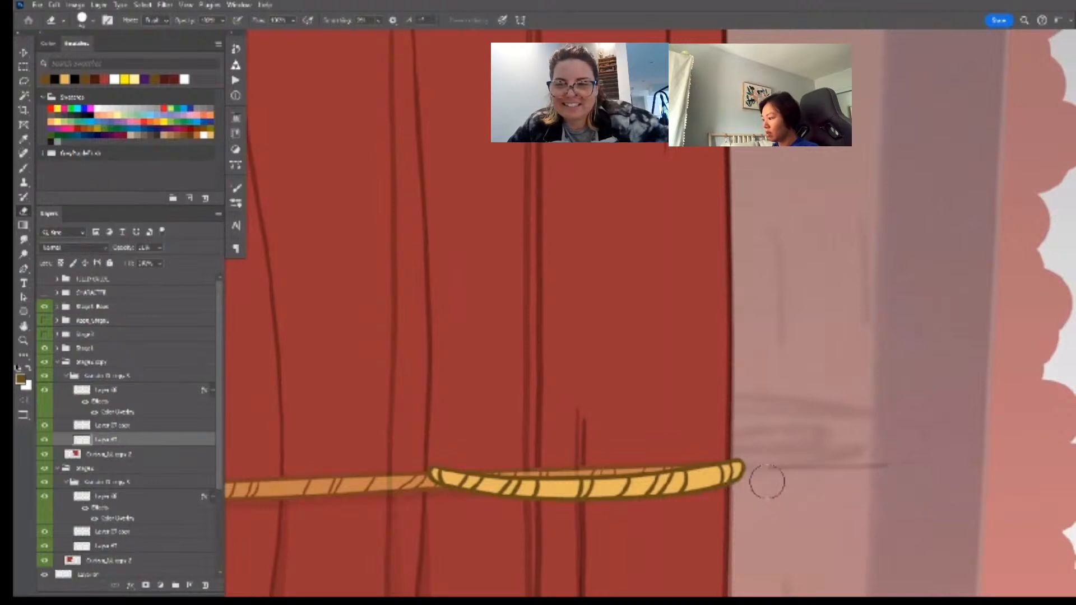
# - Erase the rope shadow that overhangs the outer edge of the left half-open curtain on its own shadow layer
pyautogui.press('z')
pyautogui.moveTo(855, 493); pyautogui.dragTo(560, 489)
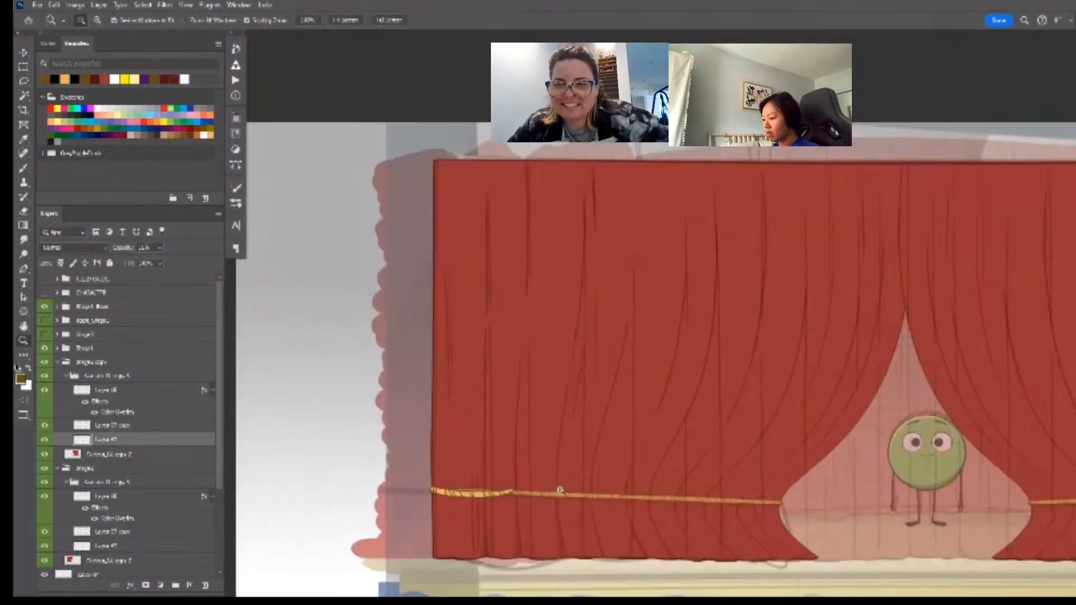
pyautogui.press('e')
pyautogui.moveTo(489, 487); pyautogui.dragTo(972, 471)
pyautogui.keyDown('ctrl'); pyautogui.click(524, 508); pyautogui.keyUp('ctrl')
pyautogui.moveTo(543, 499)
pyautogui.mouseDown()
pyautogui.moveTo(560, 522)
pyautogui.moveTo(560, 498)
pyautogui.moveTo(555, 509)
pyautogui.moveTo(362, 507)
pyautogui.mouseUp()
pyautogui.press('z')
pyautogui.moveTo(466, 475); pyautogui.dragTo(373, 477)
pyautogui.press('e')
pyautogui.moveTo(635, 475); pyautogui.dragTo(584, 482)
pyautogui.press('z')
pyautogui.moveTo(627, 488); pyautogui.dragTo(675, 492)
pyautogui.press('e')
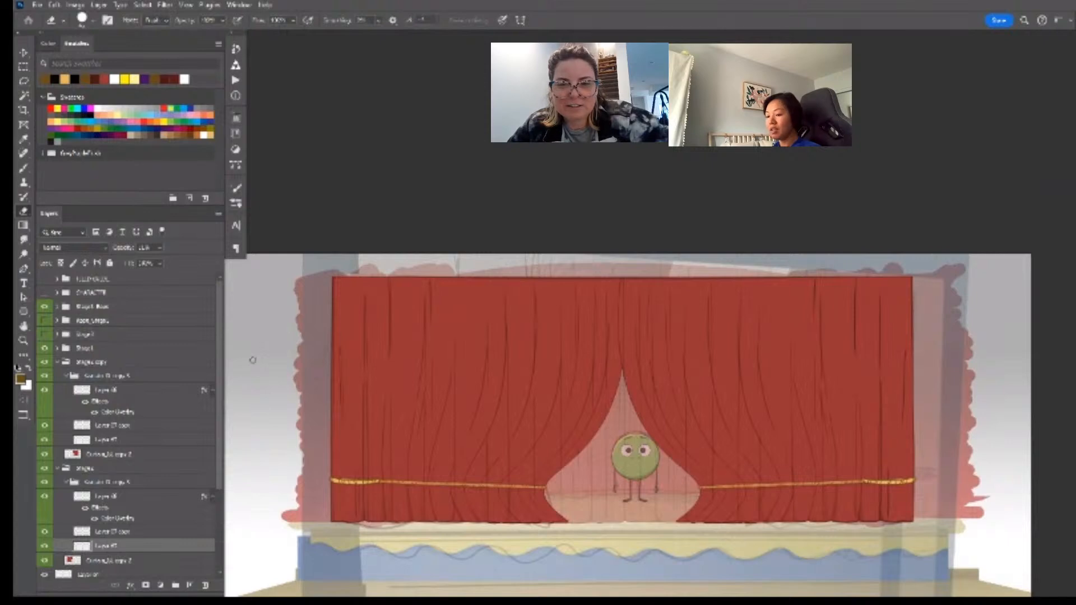
# - Collapse the Stage2 curtain group and its mirrored copy in the layer stack
pyautogui.click(56, 364)
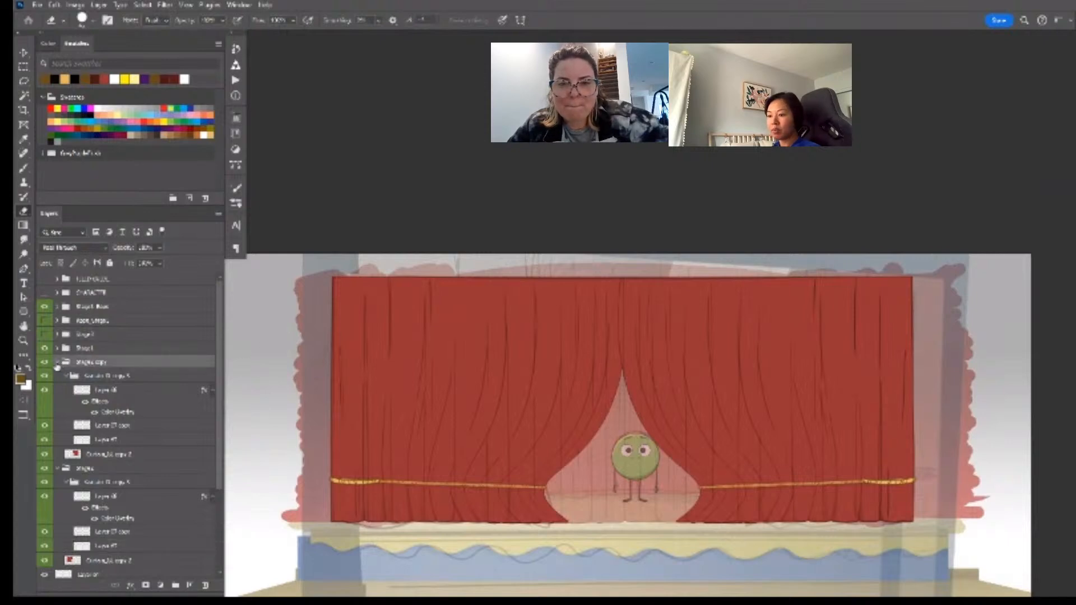
pyautogui.click(57, 364)
pyautogui.click(57, 377)
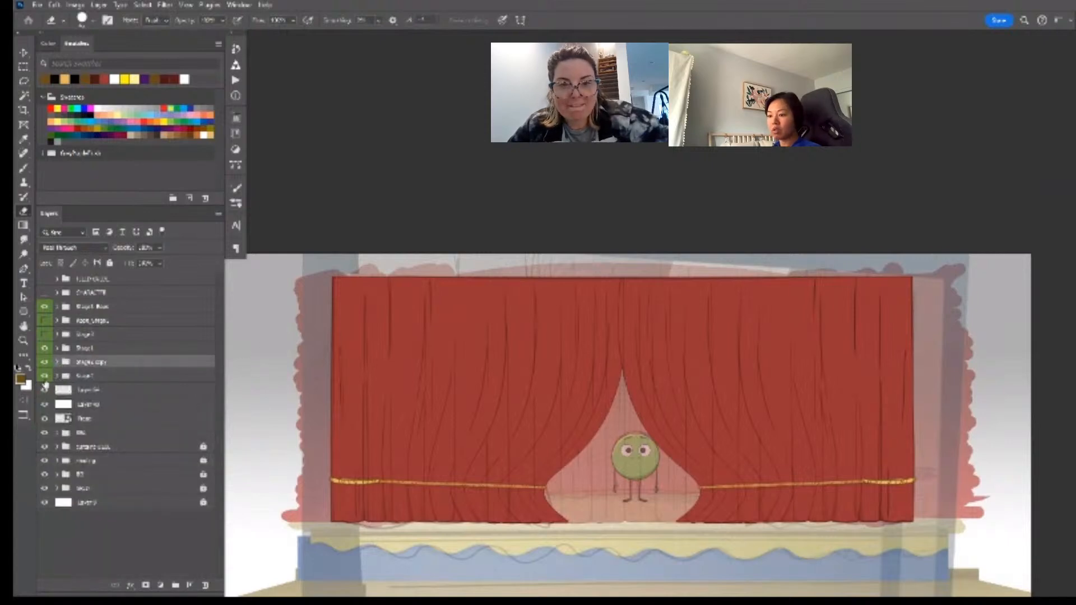
pyautogui.click(44, 378)
pyautogui.click(44, 378)
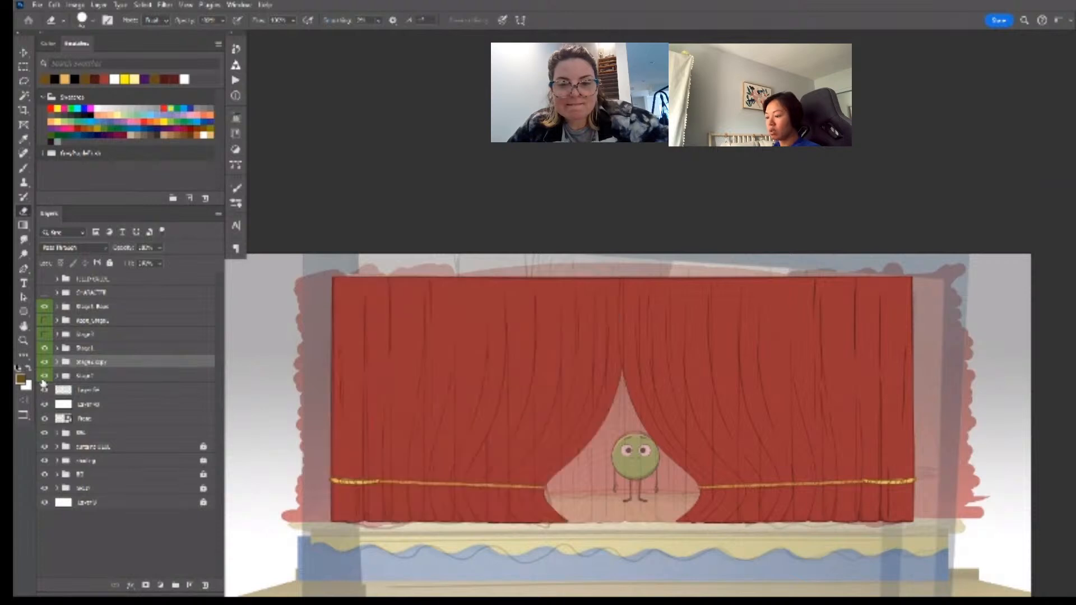
# - Inspect the rope ends at the outer curtain edges up close and against the whole stage
pyautogui.press('z')
pyautogui.moveTo(332, 504)
pyautogui.mouseDown()
pyautogui.moveTo(363, 509)
pyautogui.moveTo(337, 500)
pyautogui.mouseUp()
pyautogui.press('e')
pyautogui.moveTo(723, 487); pyautogui.dragTo(727, 488)
pyautogui.moveTo(727, 488); pyautogui.dragTo(504, 467)
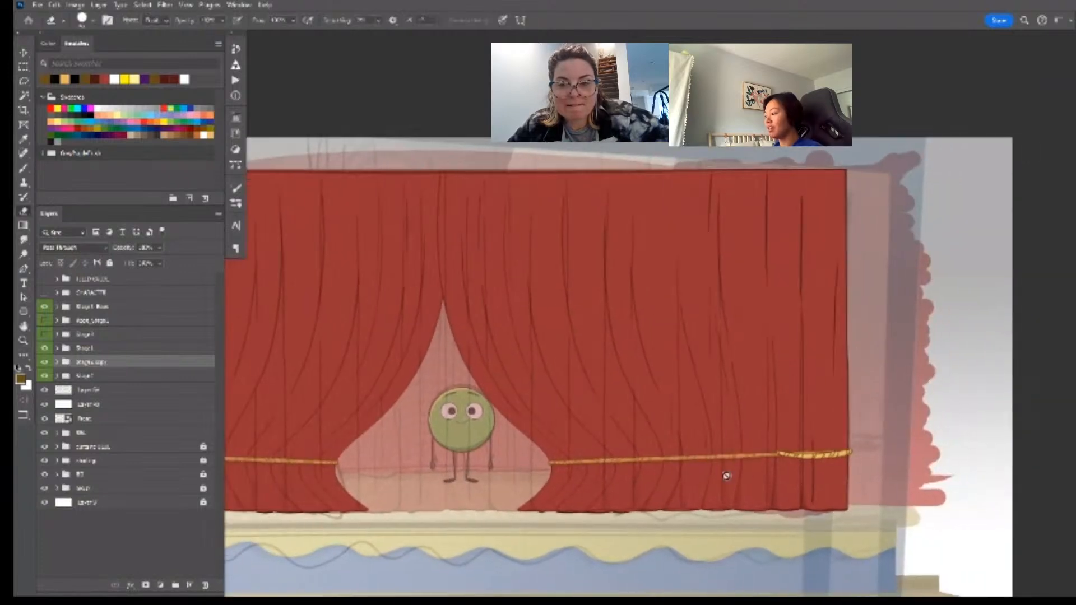
pyautogui.press('z')
pyautogui.click(899, 460)
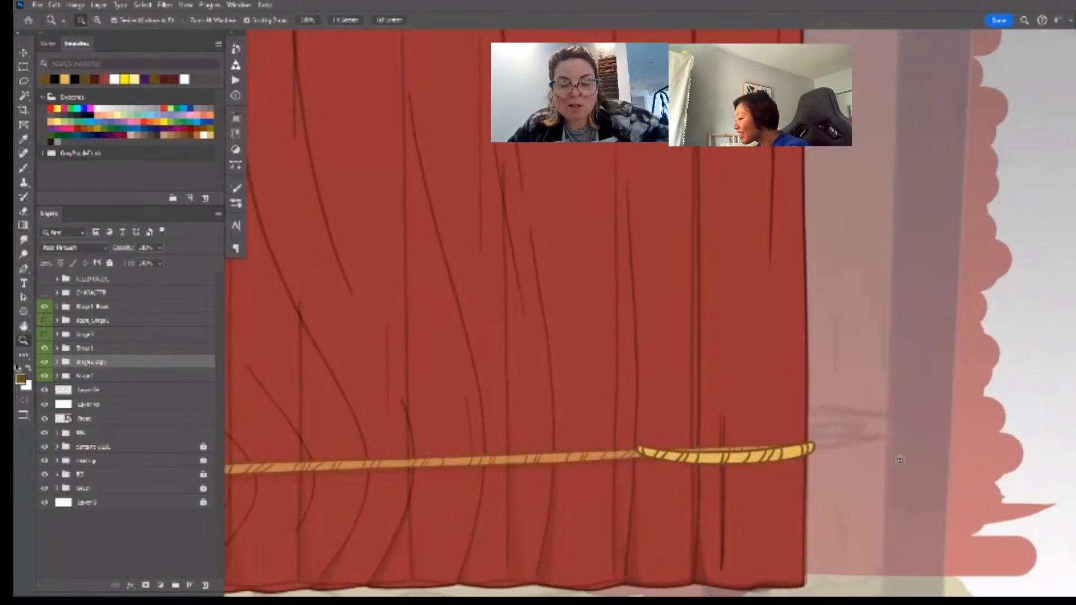
pyautogui.moveTo(877, 457); pyautogui.dragTo(528, 398)
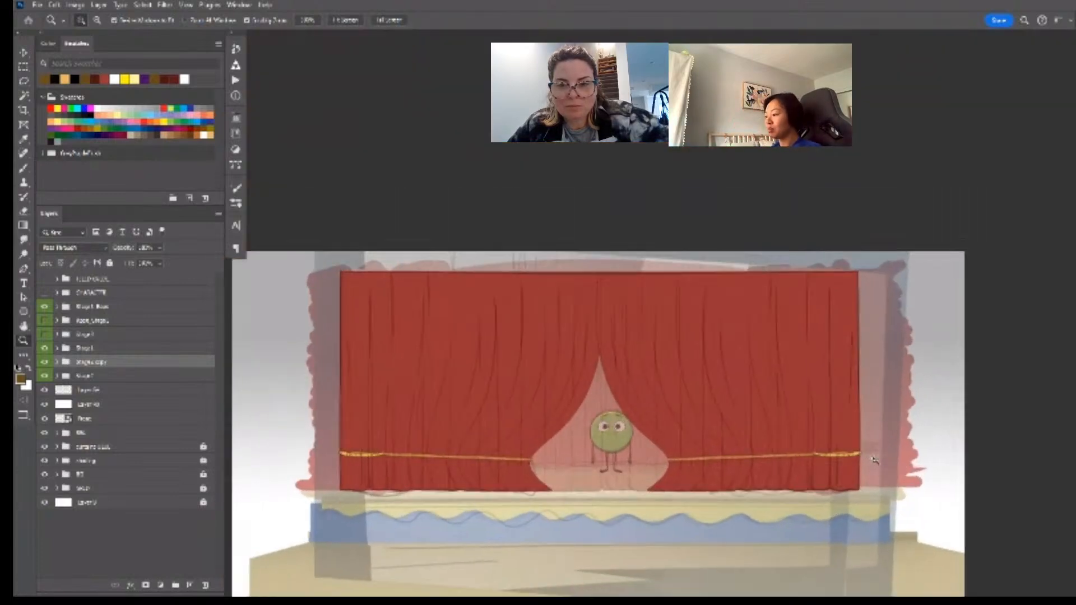
# - Group the left and right half-open curtain groups together and name the new group Stage2
pyautogui.keyDown('shift'); pyautogui.click(105, 380); pyautogui.keyUp('shift')
pyautogui.hotkey('ctrl', 'g')
pyautogui.doubleClick(94, 363)
pyautogui.write('Stage')
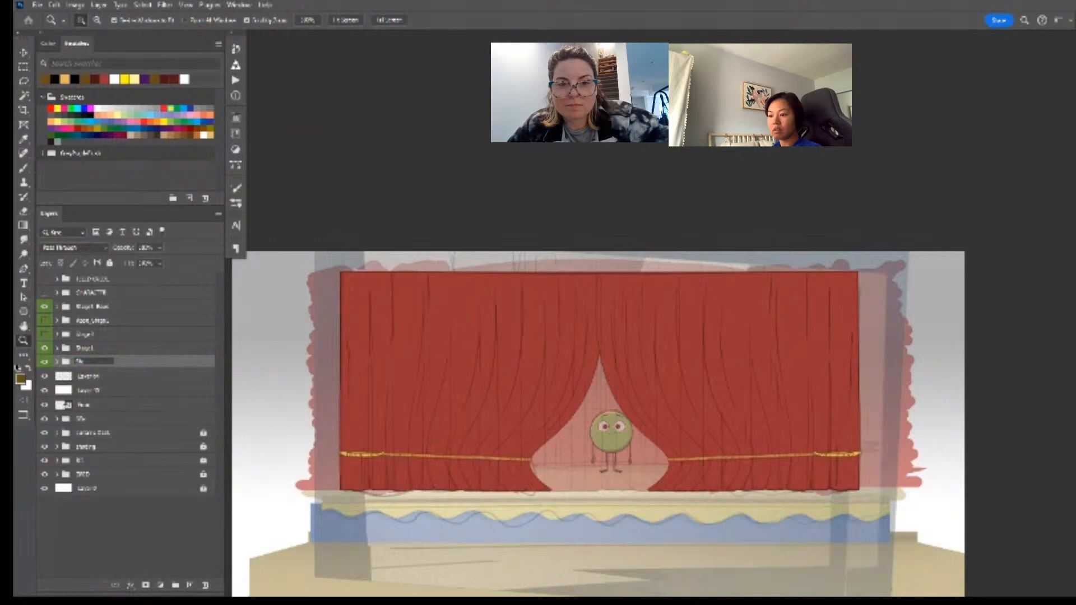
pyautogui.press('Return')
pyautogui.doubleClick(90, 362)
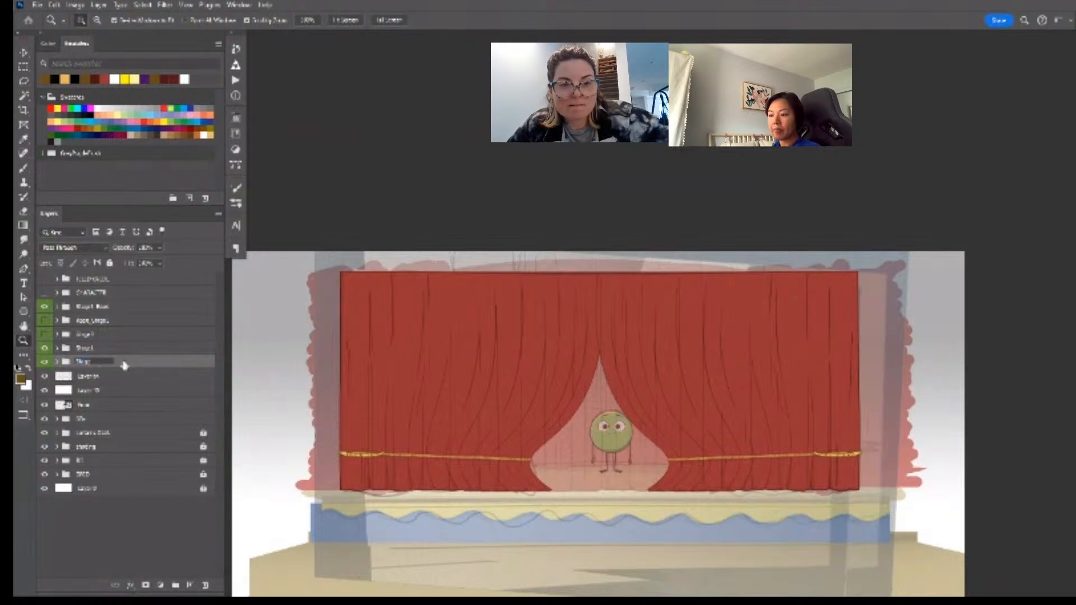
pyautogui.click(169, 364)
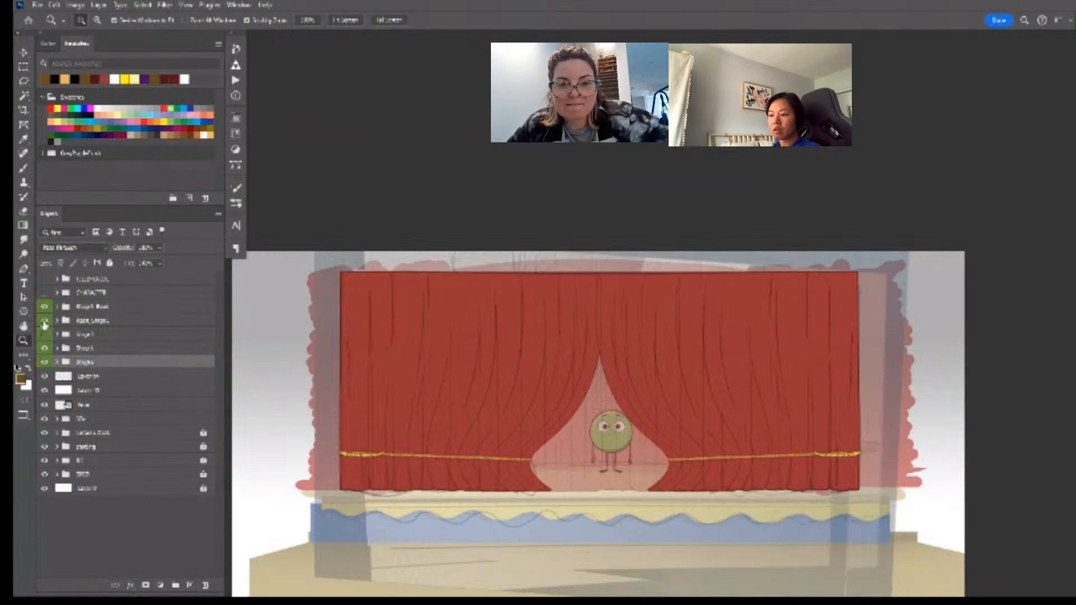
# - Hide all curtain and rope groups and reorder the curtain groups as Stage1, Stage2, Stage3
pyautogui.click(44, 334)
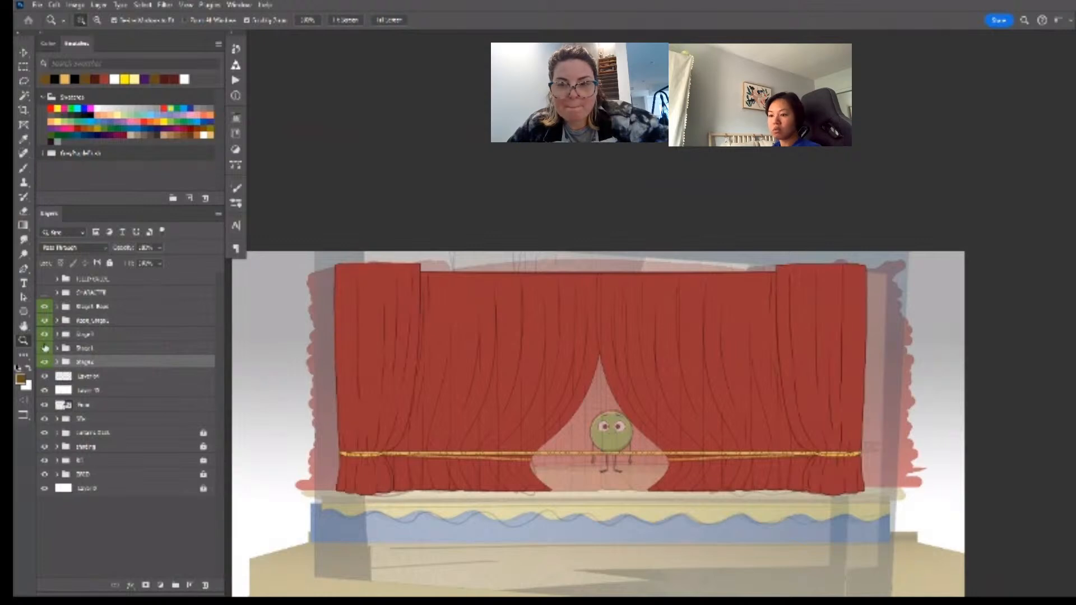
pyautogui.moveTo(45, 348); pyautogui.dragTo(45, 307)
pyautogui.click(44, 362)
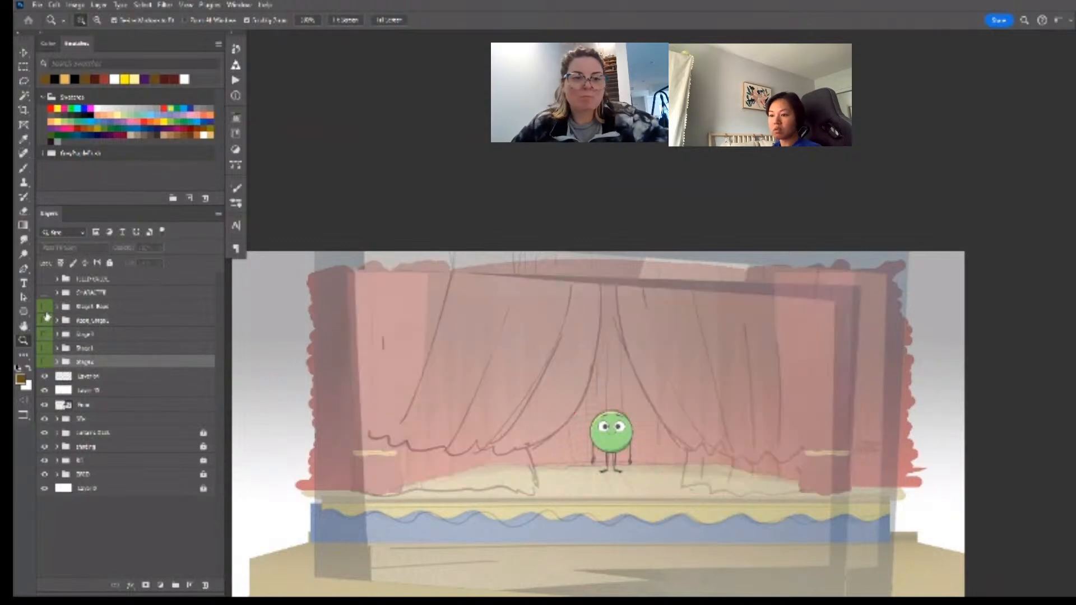
pyautogui.moveTo(130, 311); pyautogui.dragTo(140, 330)
pyautogui.moveTo(81, 352); pyautogui.dragTo(120, 340)
# - Show the closed Stage1 curtain at 100% opacity together with its rope group
pyautogui.click(45, 335)
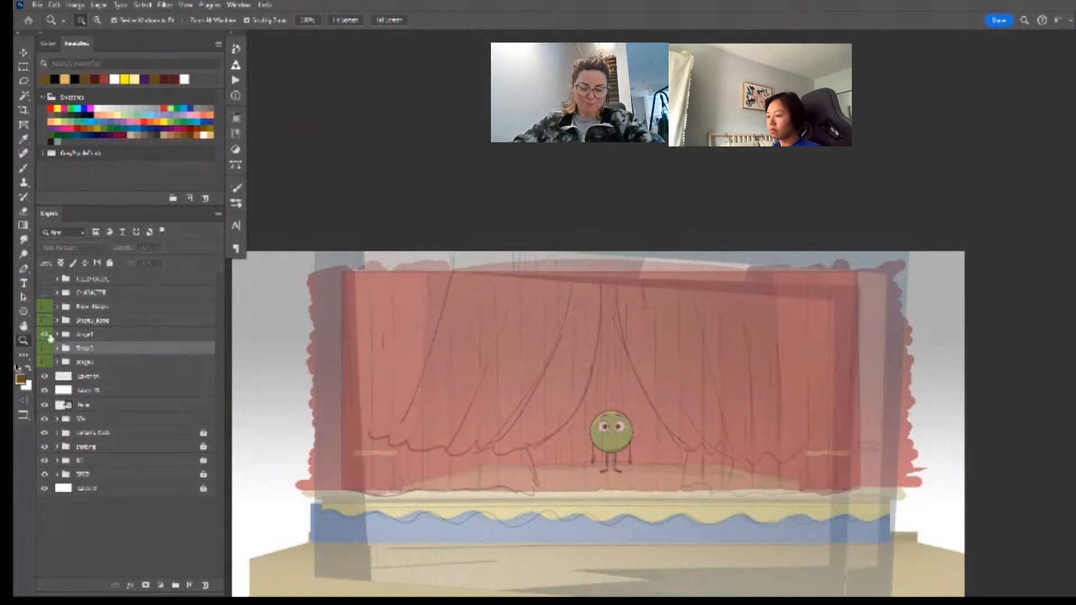
pyautogui.click(115, 337)
pyautogui.press('0')
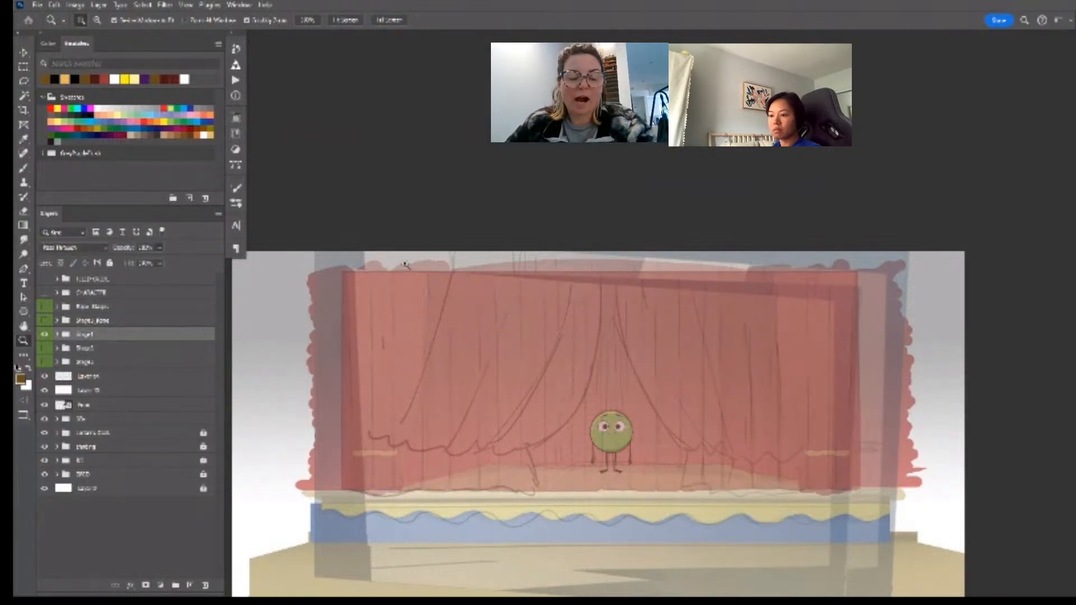
pyautogui.click(45, 308)
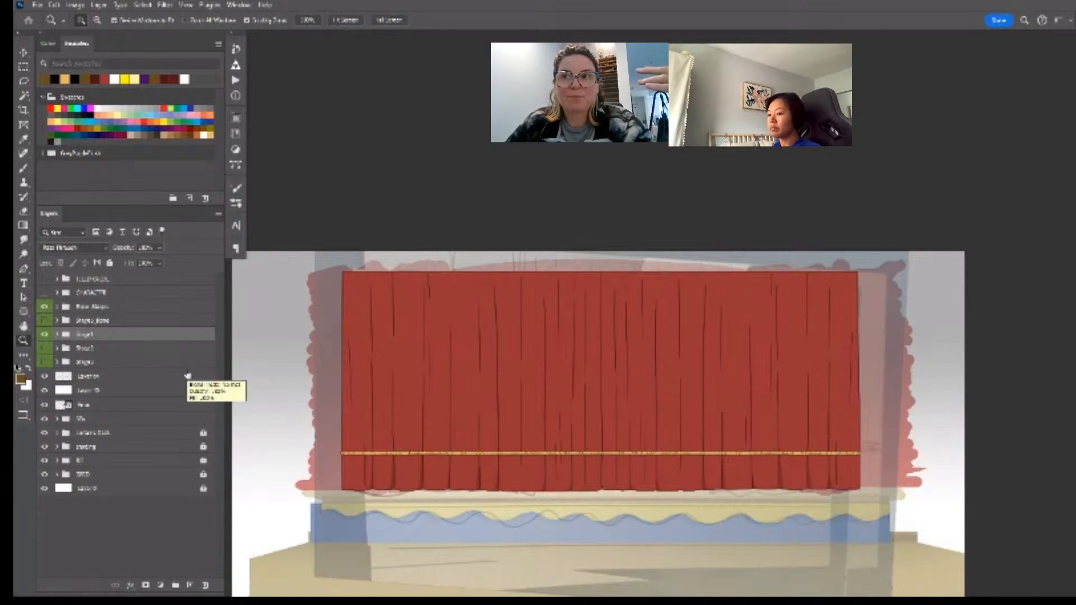
# - Hide the white overlay layer, the rough sketch group and the locked curtain group so the clean stage artwork shows
pyautogui.click(44, 391)
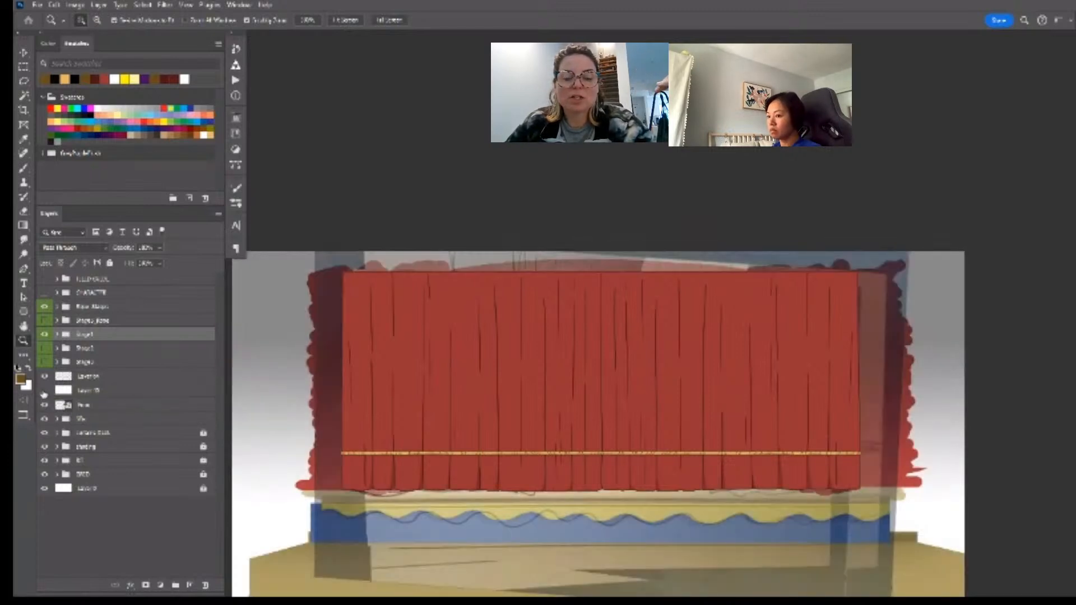
pyautogui.press('v')
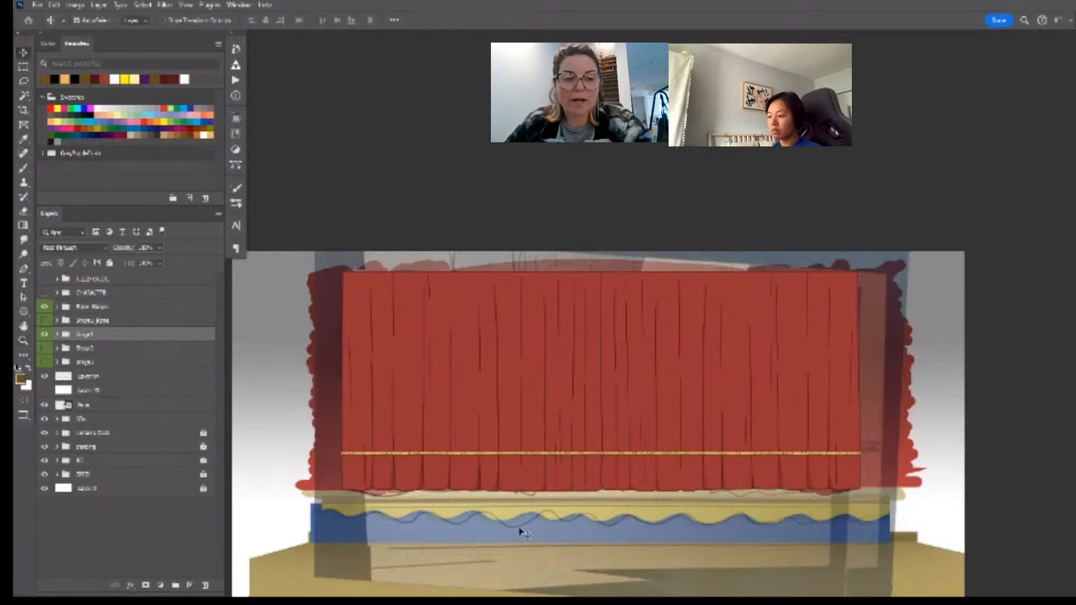
pyautogui.click(45, 419)
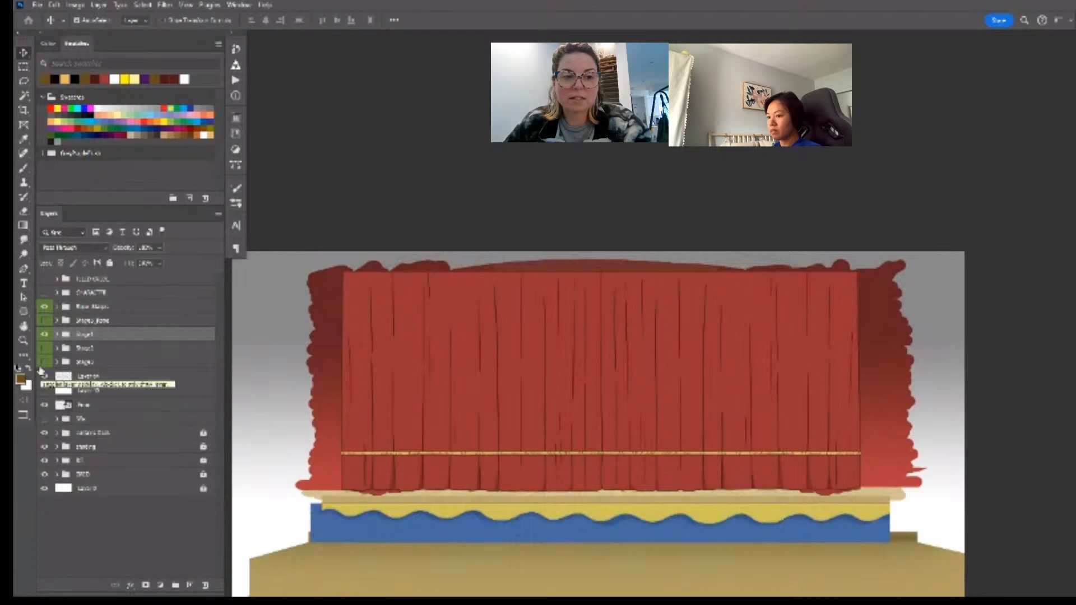
pyautogui.click(46, 308)
pyautogui.click(45, 307)
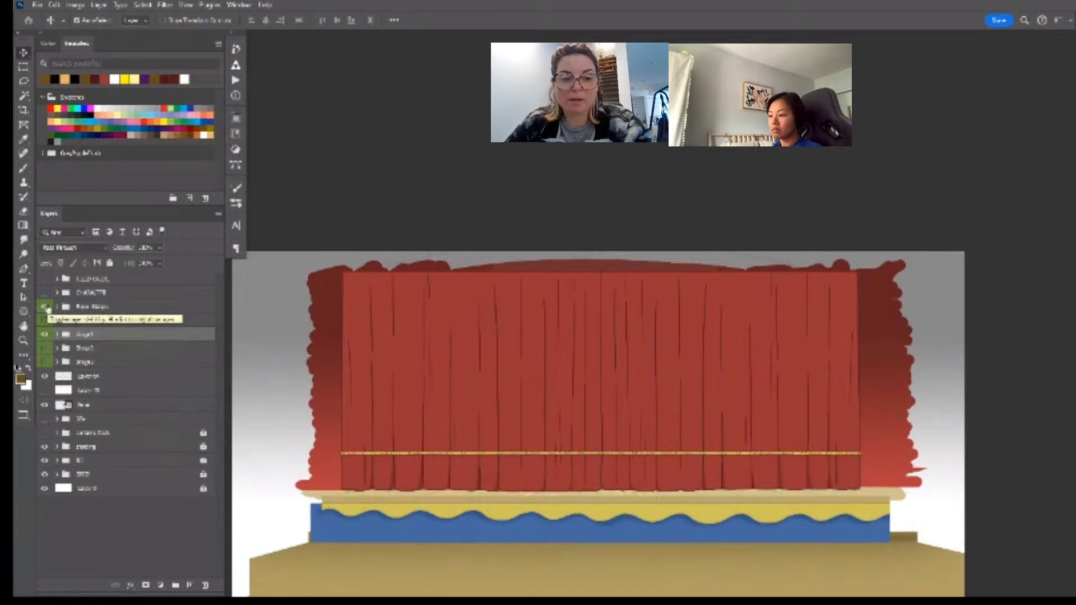
# - Hide the closed Stage1 curtain and its rope, and show the half-open Stage2 curtains instead
pyautogui.click(46, 308)
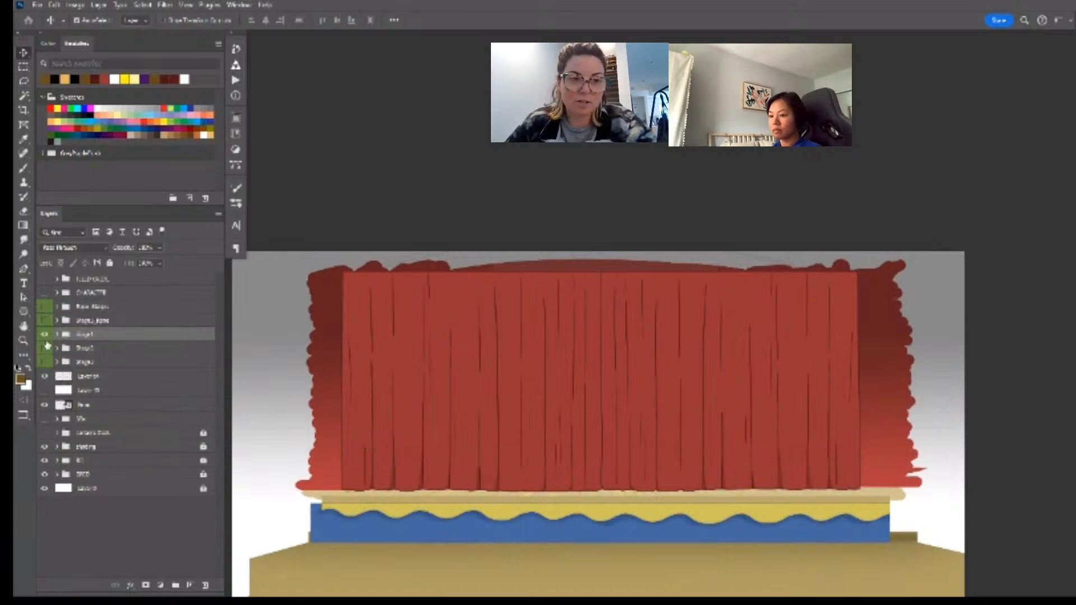
pyautogui.click(43, 333)
pyautogui.click(44, 320)
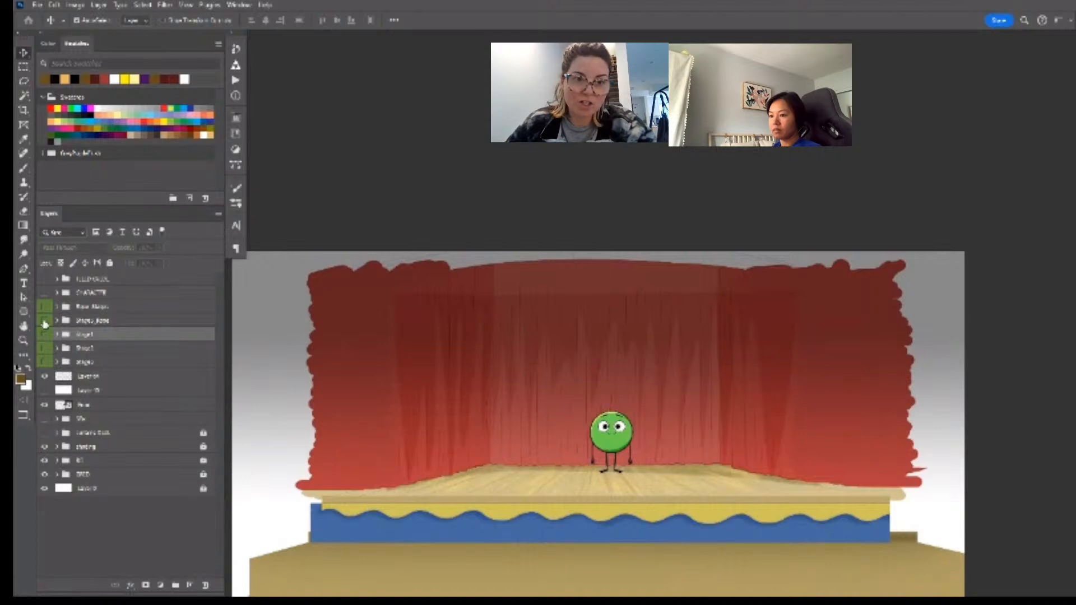
pyautogui.click(44, 348)
pyautogui.click(129, 352)
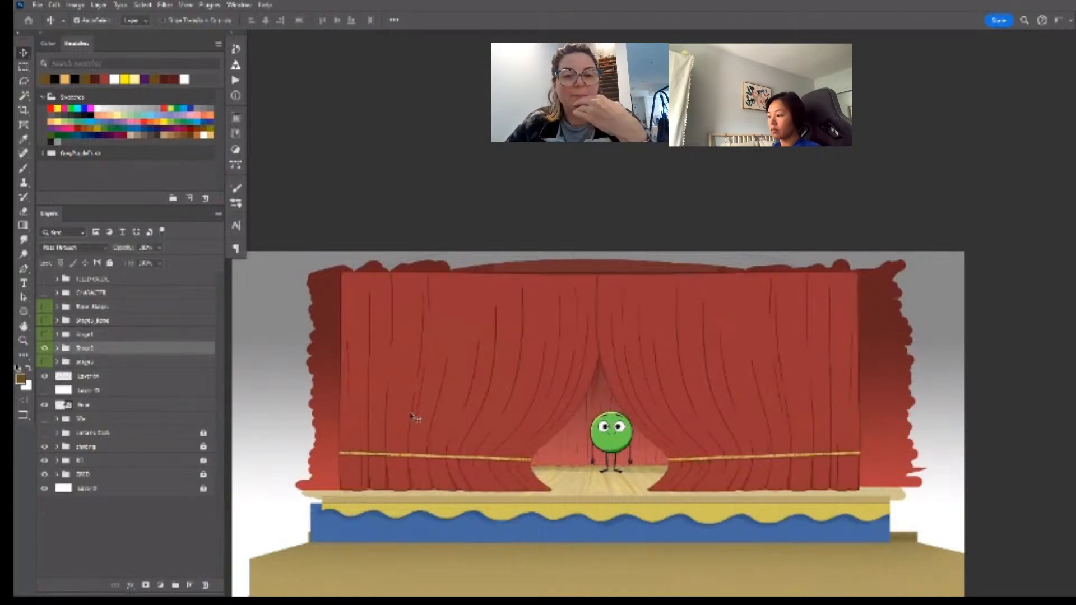
# - Move the green character slightly left so it stands centred in the gap between the half-open curtains
pyautogui.click(615, 436)
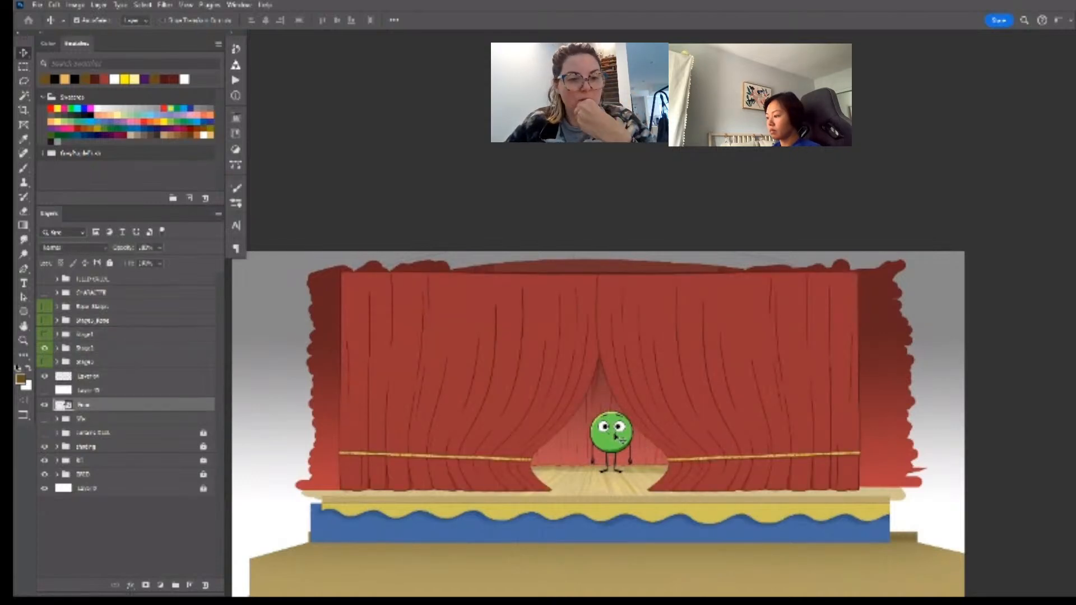
pyautogui.moveTo(615, 436); pyautogui.dragTo(601, 436)
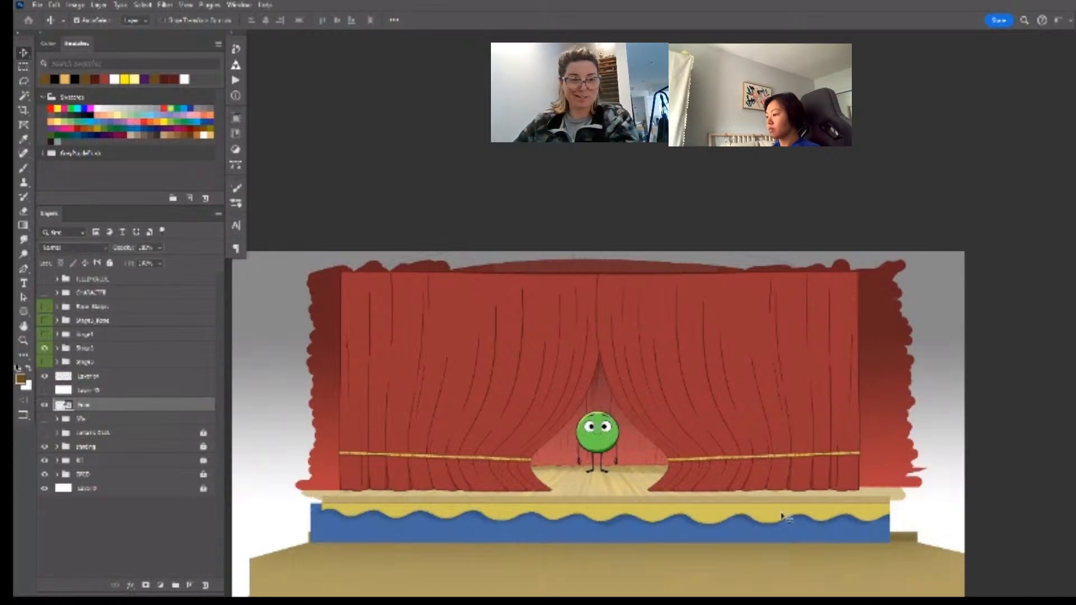
pyautogui.press('Right')
pyautogui.press('Right')
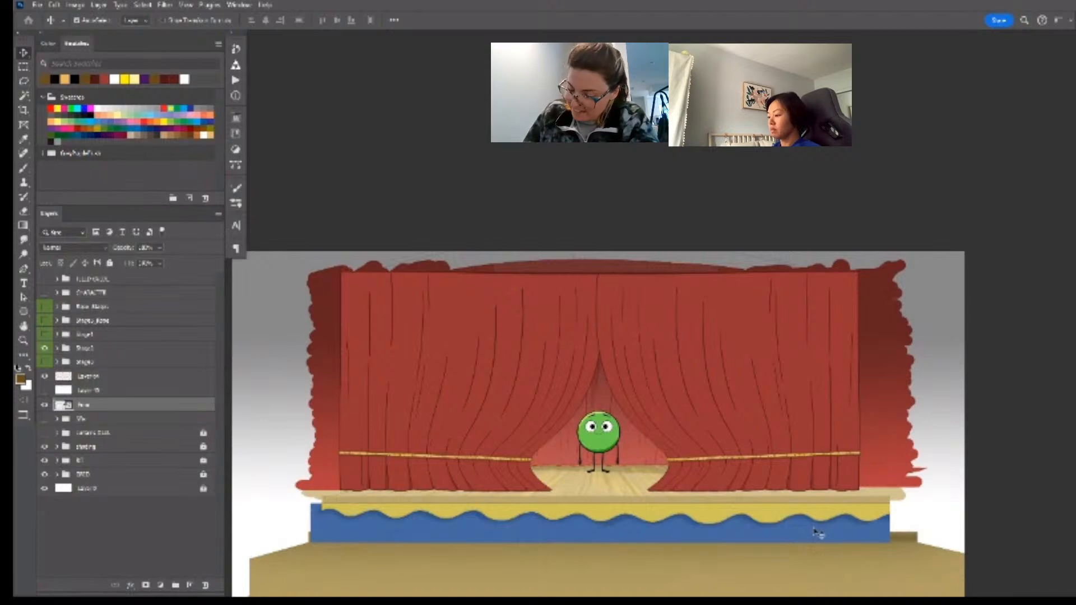
# - Compare Stage1 with Stage2, then hide both and show the tied-back Stage3 curtains with their rope group
pyautogui.click(45, 334)
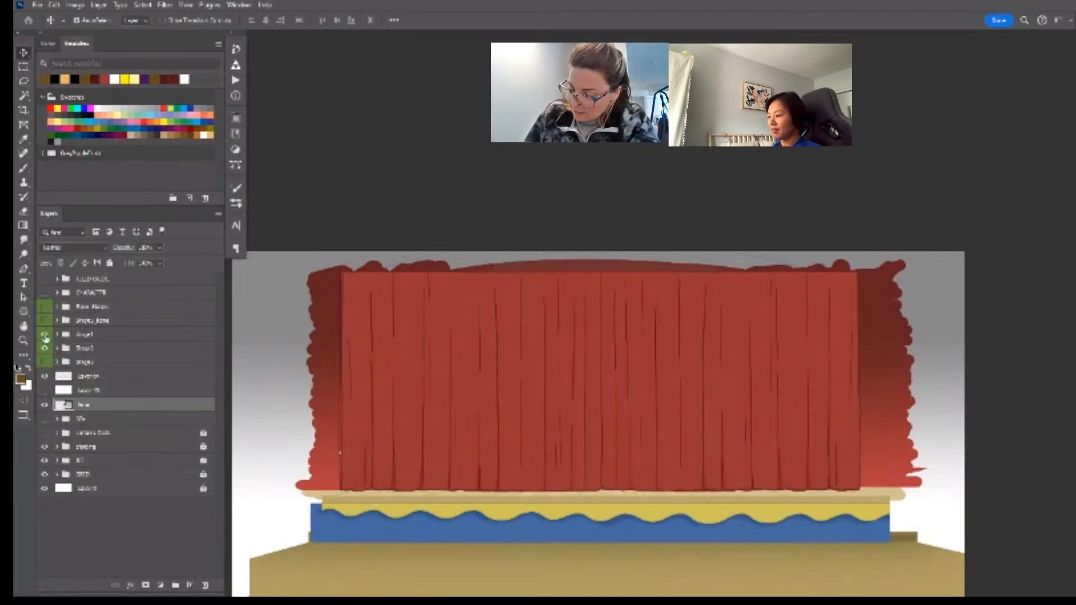
pyautogui.click(45, 335)
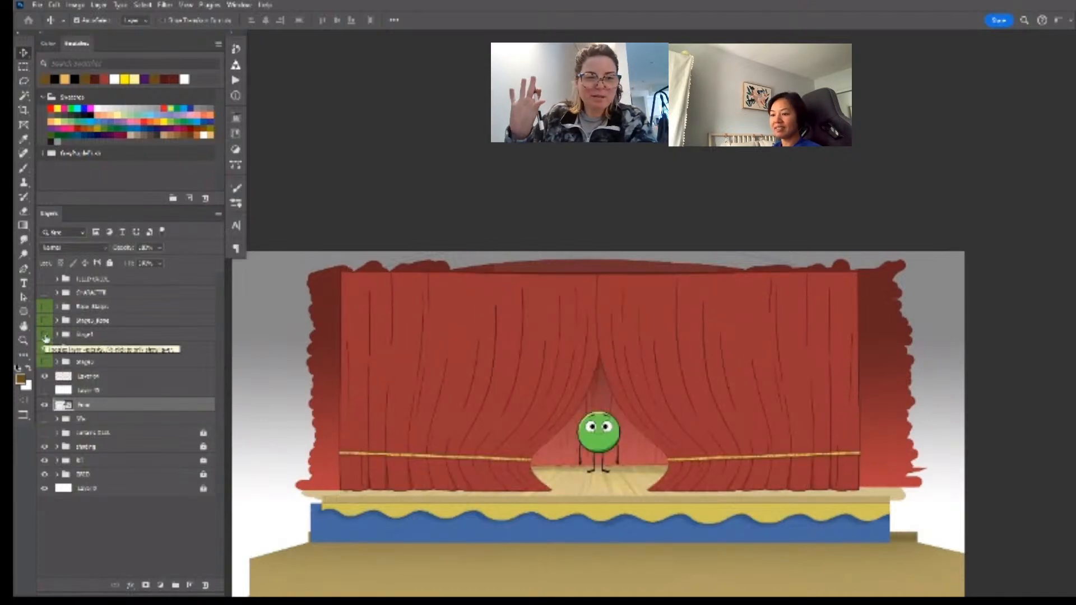
pyautogui.click(45, 348)
pyautogui.click(45, 362)
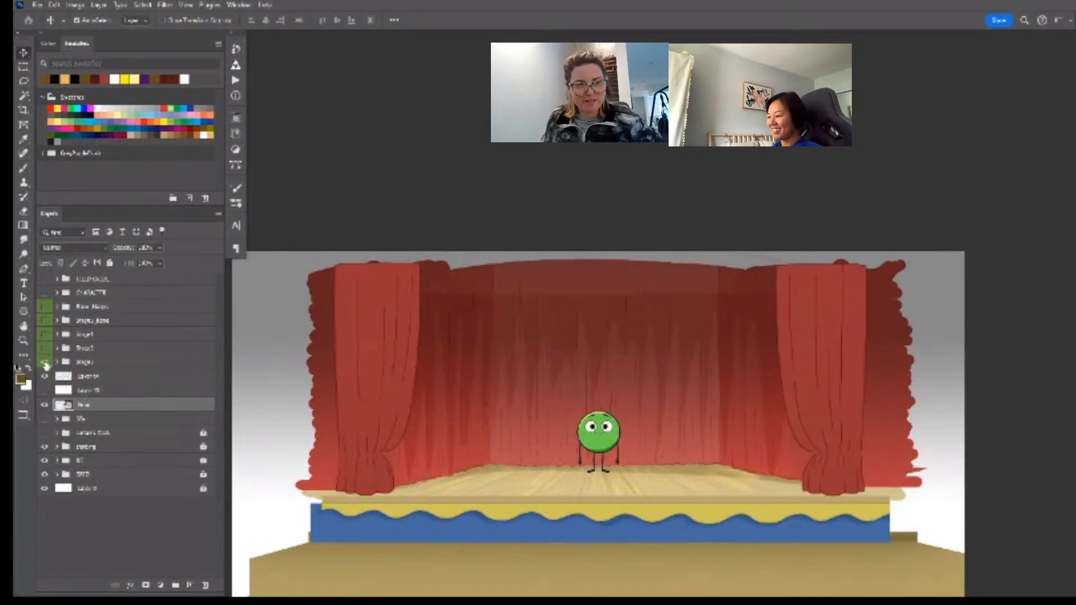
pyautogui.click(45, 323)
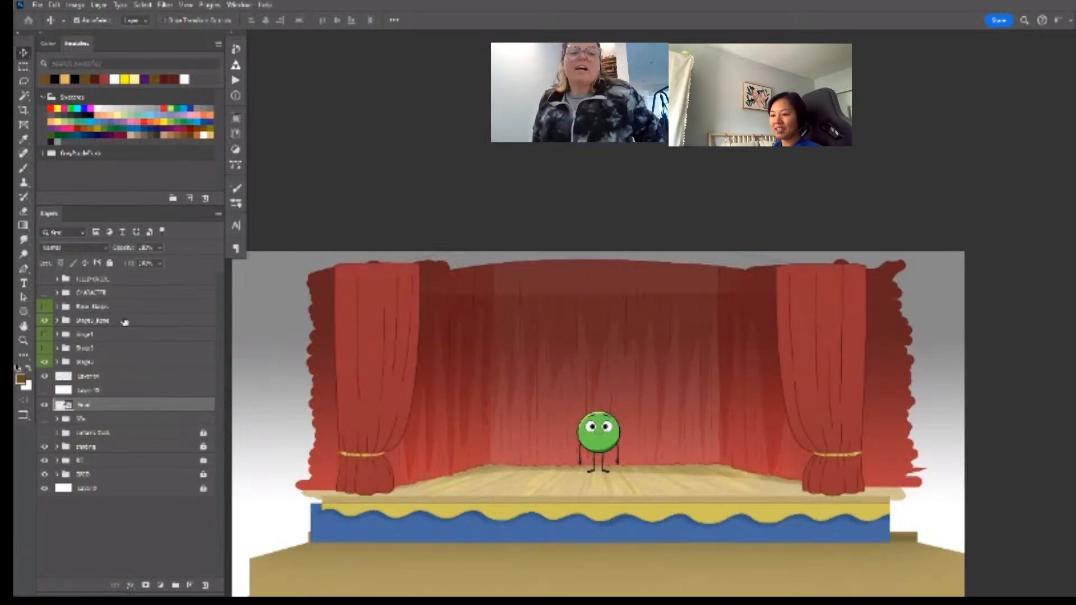
# - Move the Stage3 rope group directly above the Stage3 curtain group, compare against the old curtains, and expand the rope group
pyautogui.moveTo(124, 323); pyautogui.dragTo(151, 365)
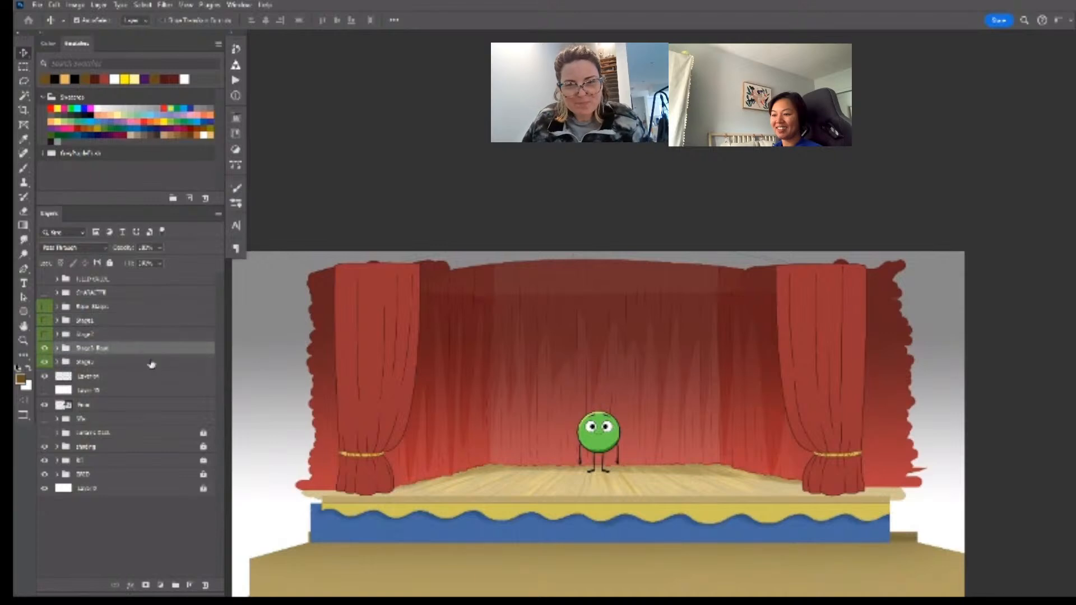
pyautogui.click(45, 433)
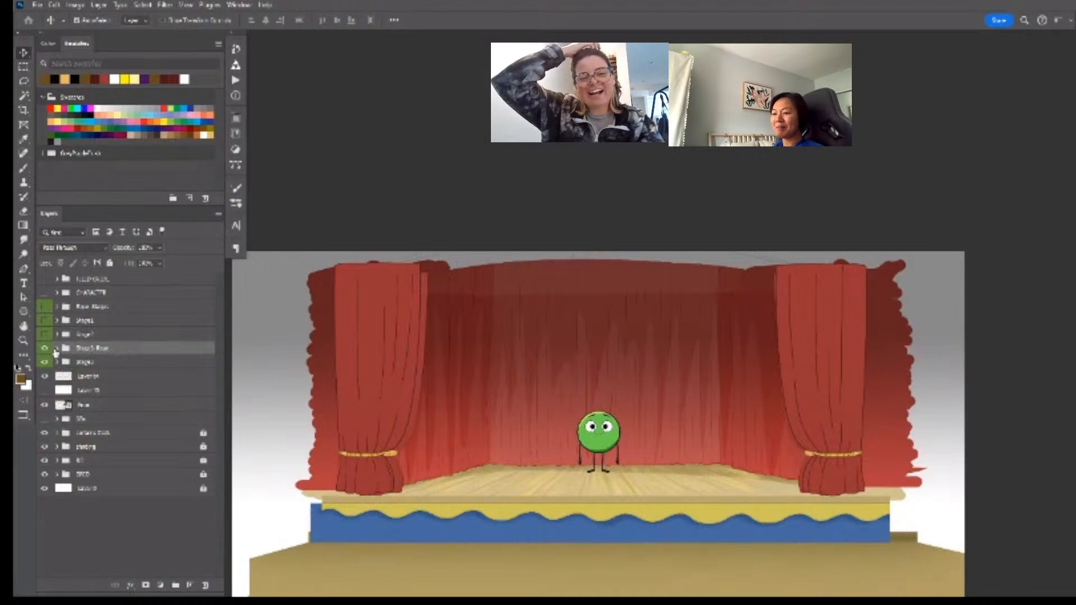
pyautogui.click(57, 348)
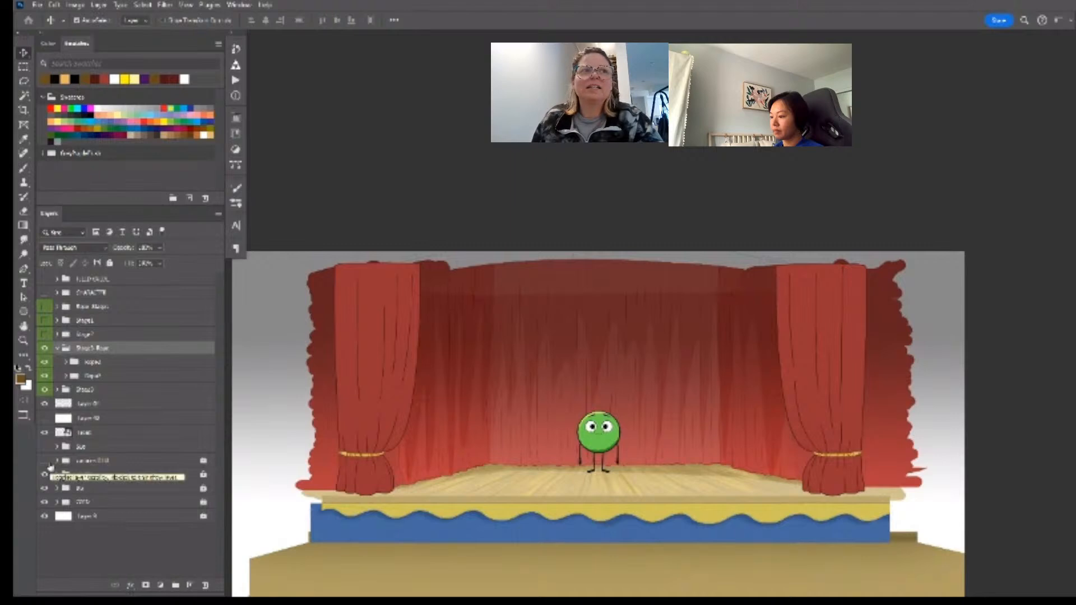
# - Examine the tied-back left curtain and its rope up close, with and without the shading group, and review the whole stage
pyautogui.press('z')
pyautogui.moveTo(378, 466); pyautogui.dragTo(404, 470)
pyautogui.press('v')
pyautogui.click(499, 519)
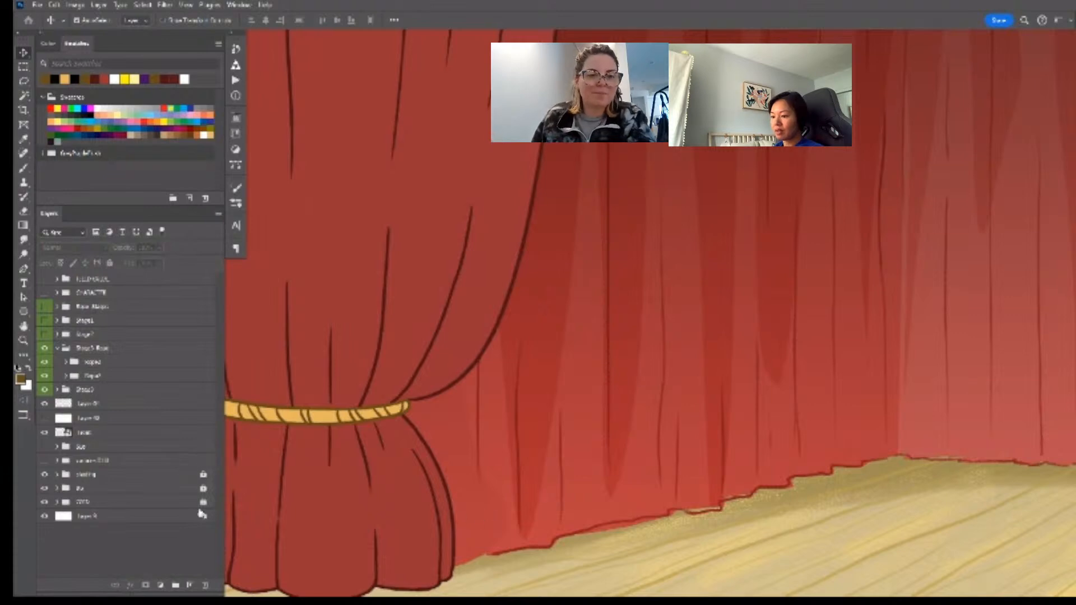
pyautogui.click(44, 474)
pyautogui.click(44, 474)
pyautogui.press('z')
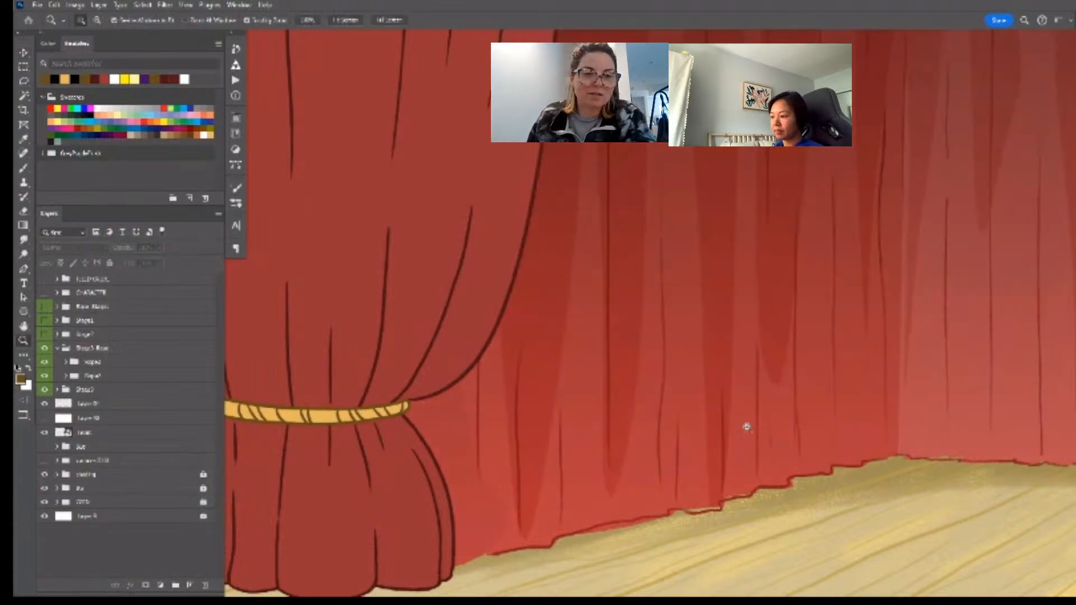
pyautogui.moveTo(747, 428); pyautogui.dragTo(709, 415)
pyautogui.press('v')
pyautogui.moveTo(765, 417); pyautogui.dragTo(550, 447)
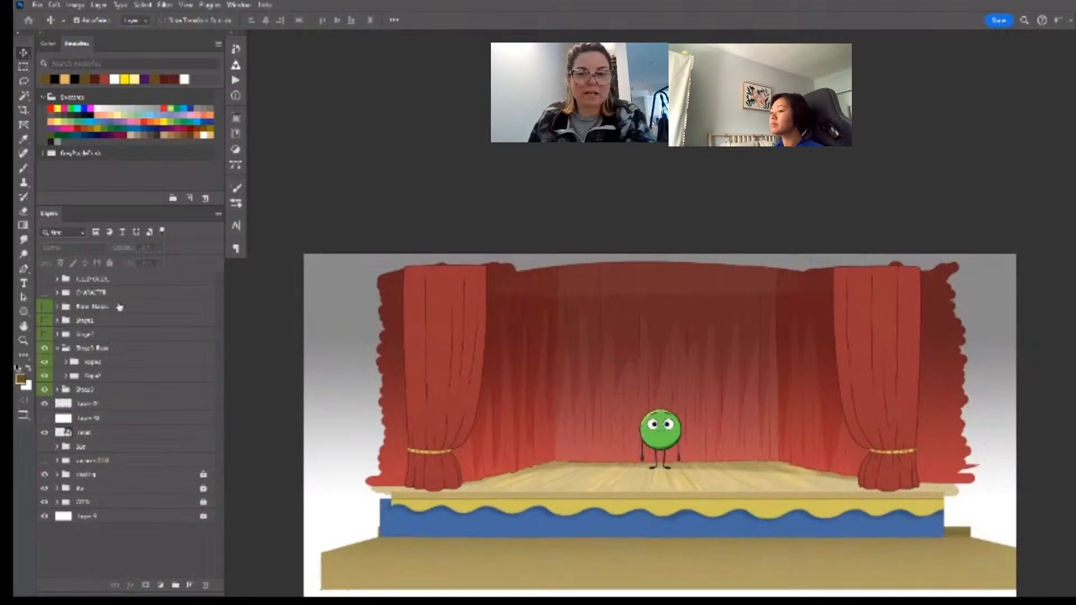
pyautogui.scroll(3, 48, 356)
pyautogui.scroll(-1, 61, 340)
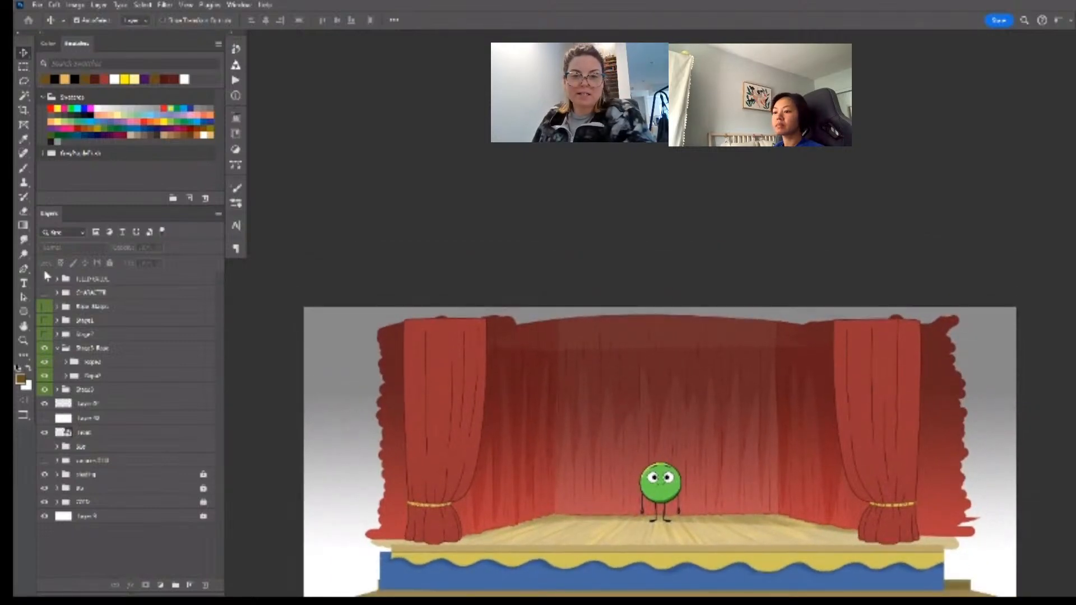
# - Show the 4K framing guide and the old curtains group, and check the Stage3 rope and Stage2 curtains against them
pyautogui.click(44, 279)
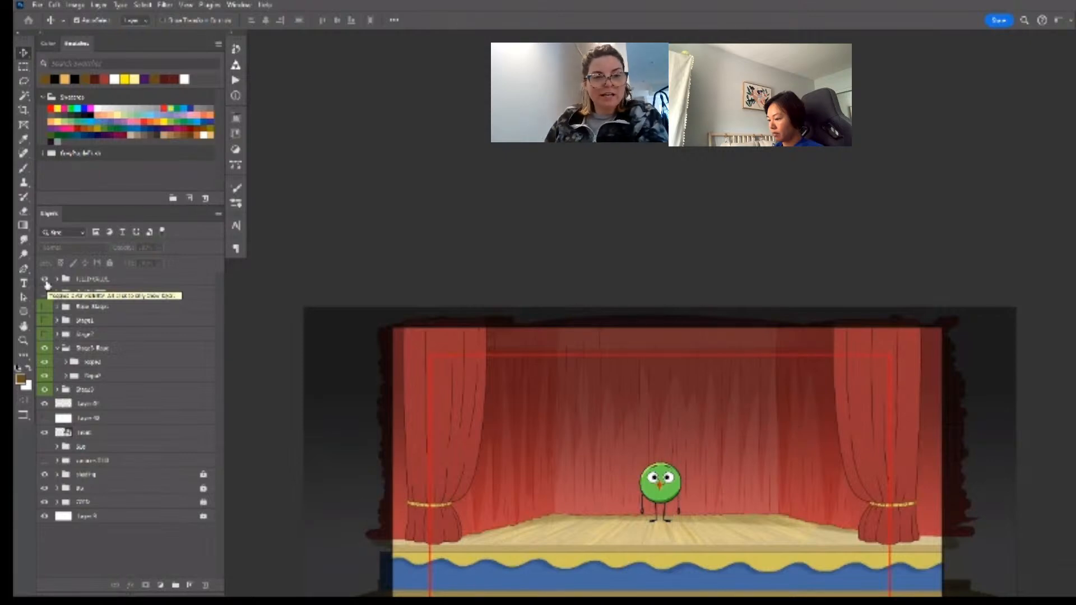
pyautogui.scroll(-1, 756, 516)
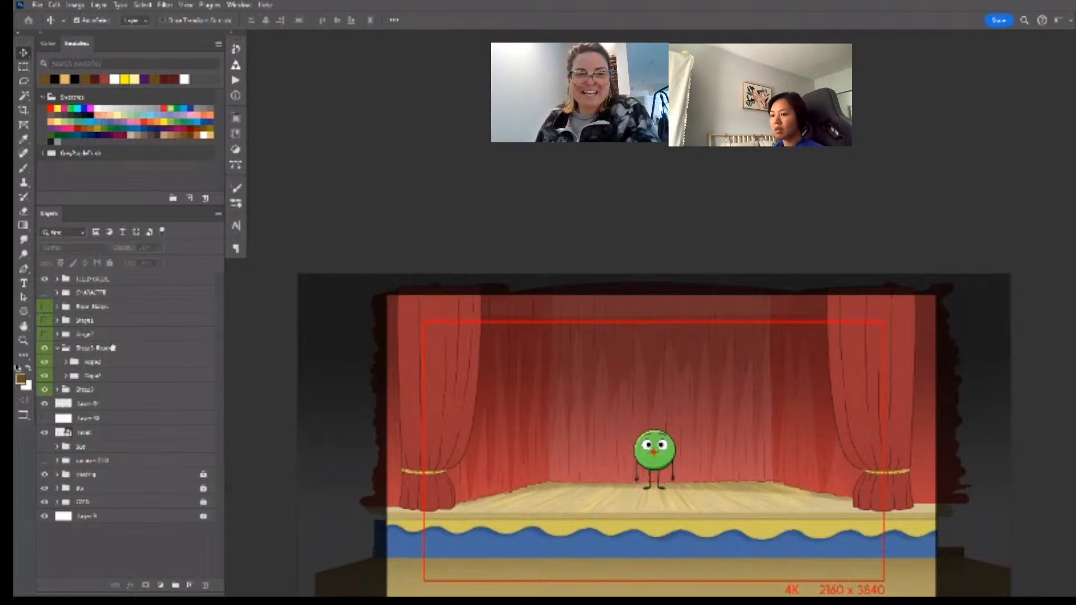
pyautogui.click(84, 365)
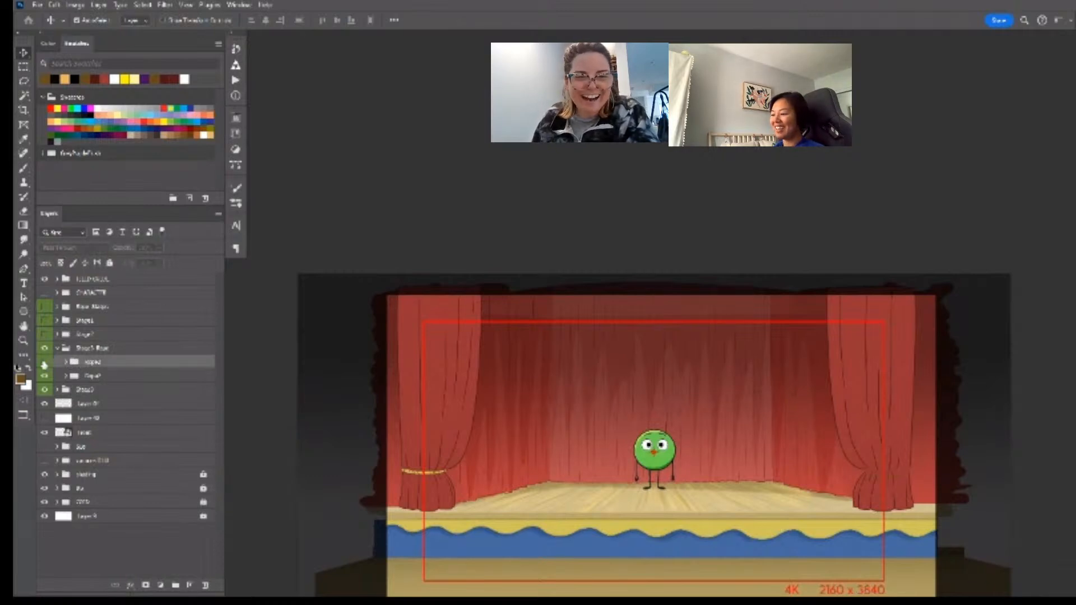
pyautogui.click(44, 461)
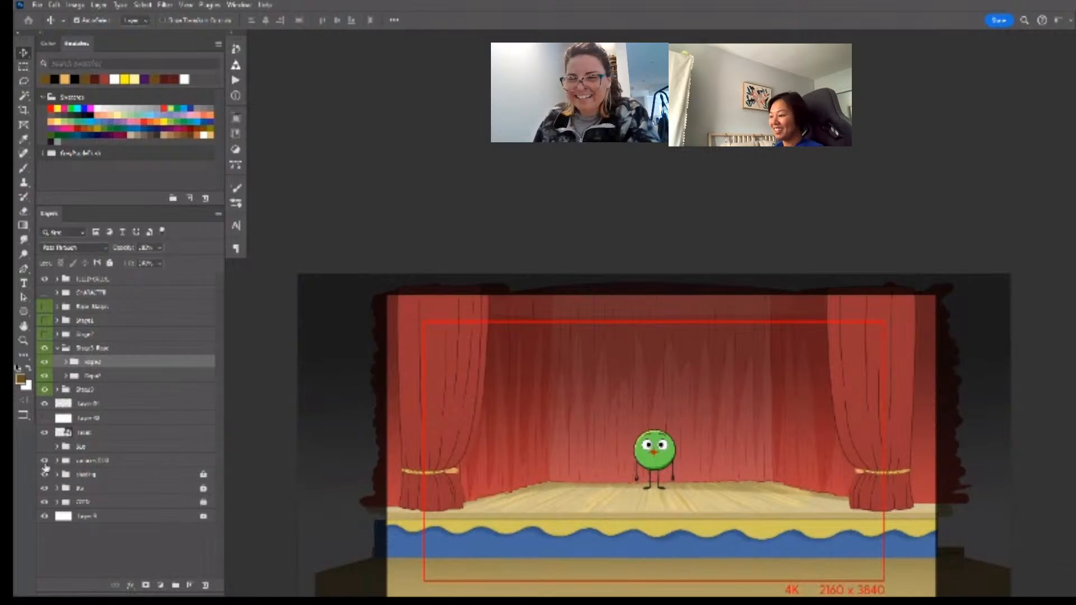
pyautogui.click(44, 364)
pyautogui.click(45, 364)
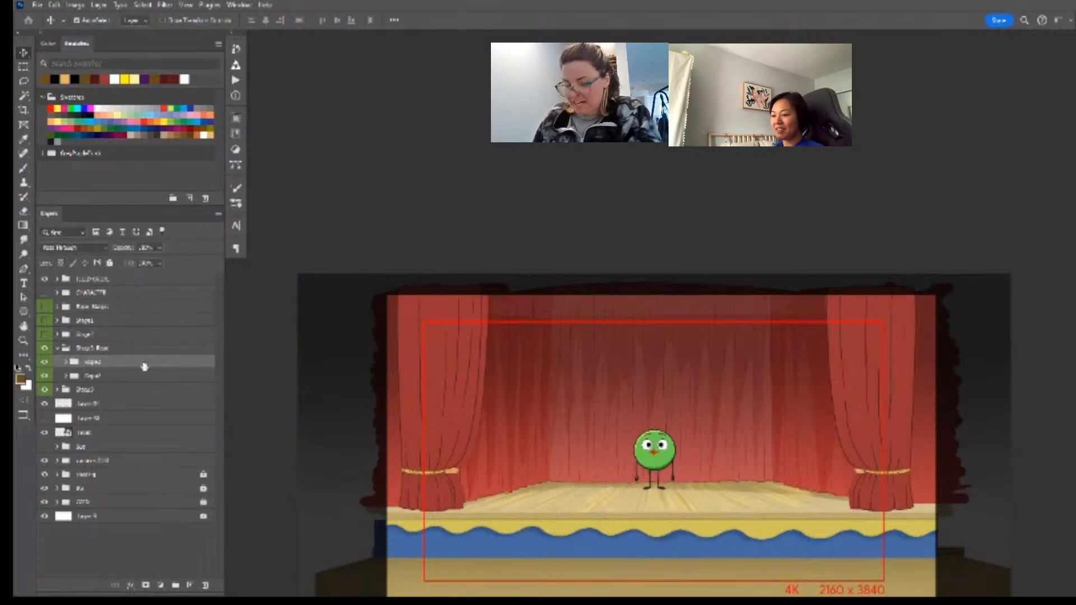
pyautogui.click(44, 335)
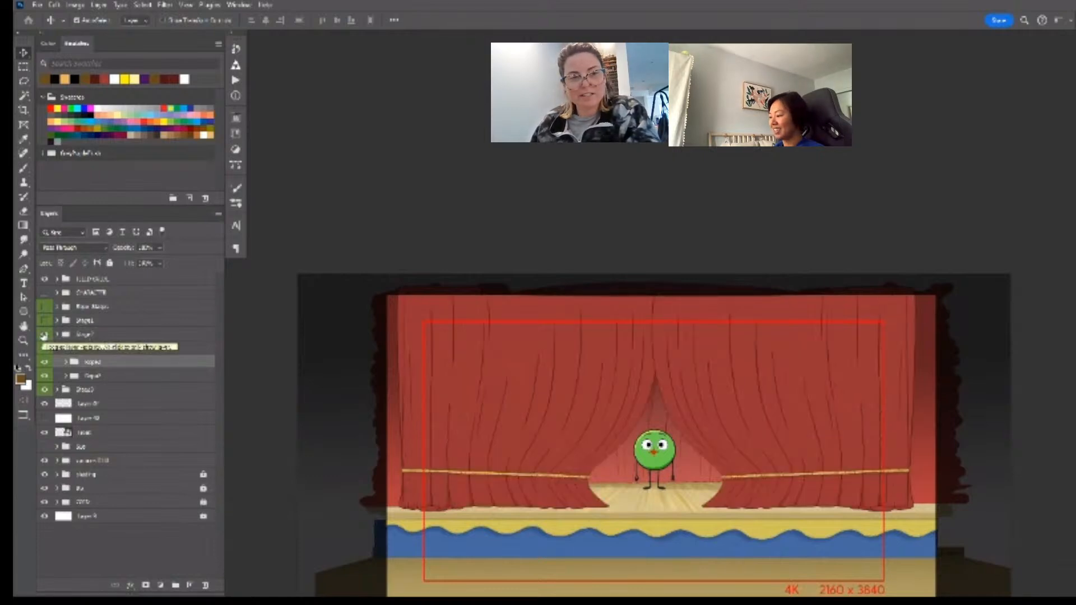
pyautogui.click(45, 334)
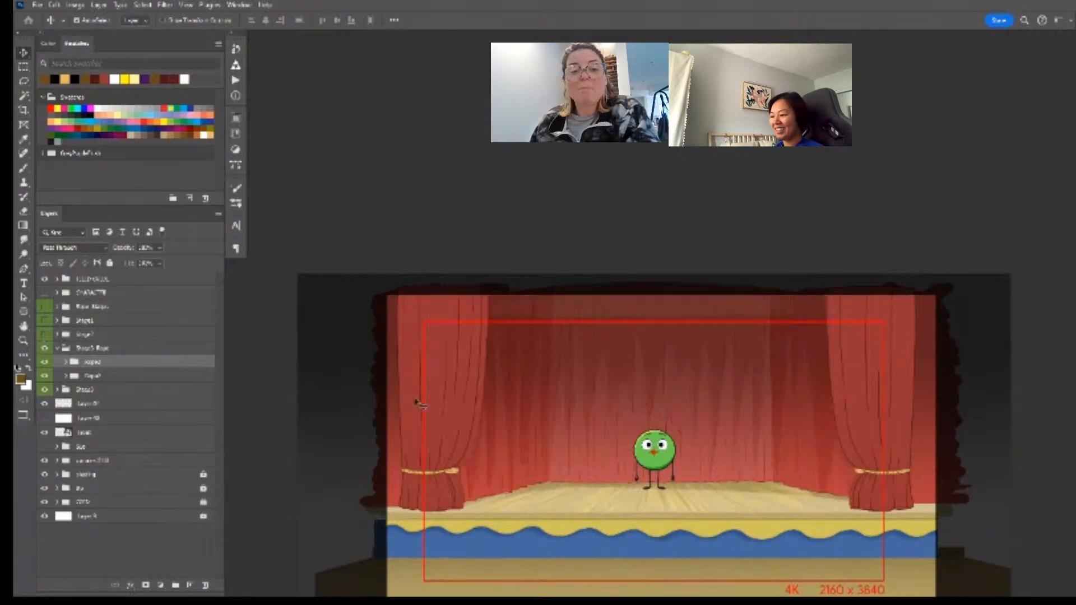
# - Widen the left Stage3 curtain slightly toward the stage centre, keeping its outer edge fixed
pyautogui.click(440, 417)
pyautogui.click(66, 417)
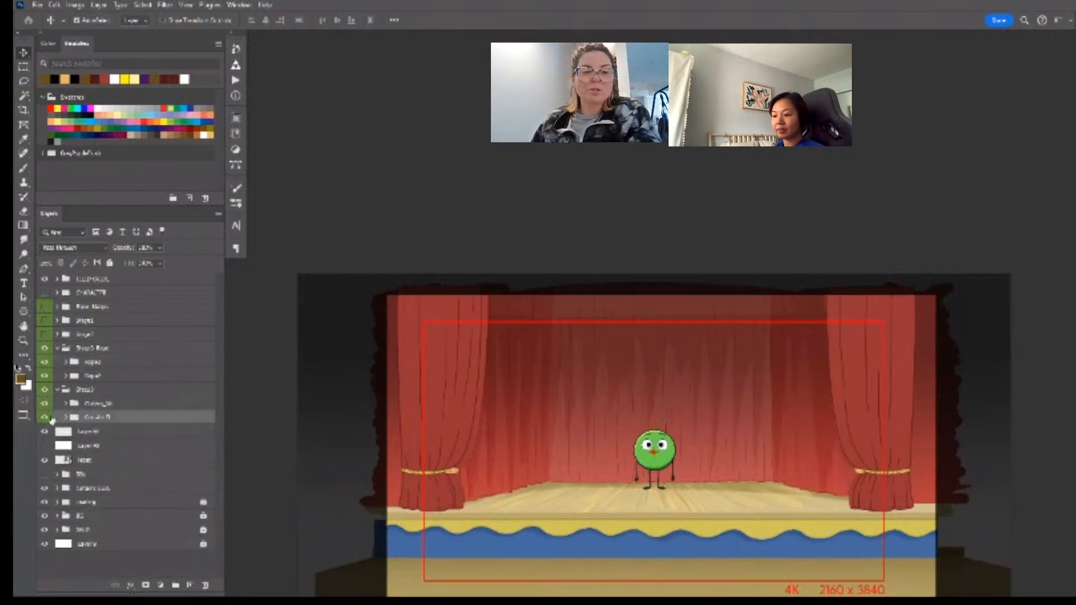
pyautogui.click(45, 417)
pyautogui.click(45, 416)
pyautogui.hotkey('ctrl', 't')
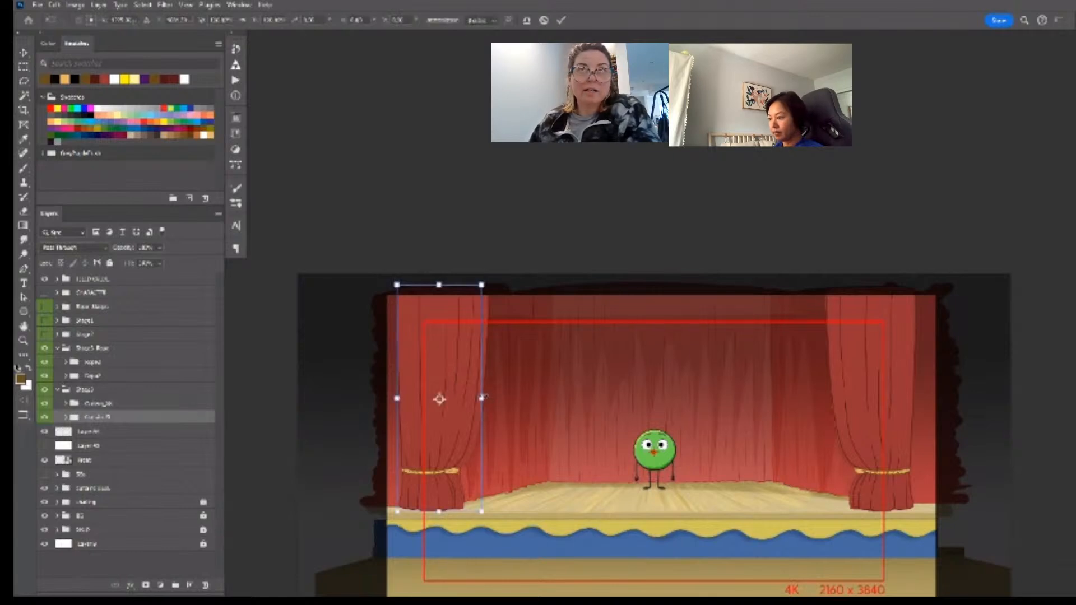
pyautogui.moveTo(440, 400); pyautogui.dragTo(397, 400)
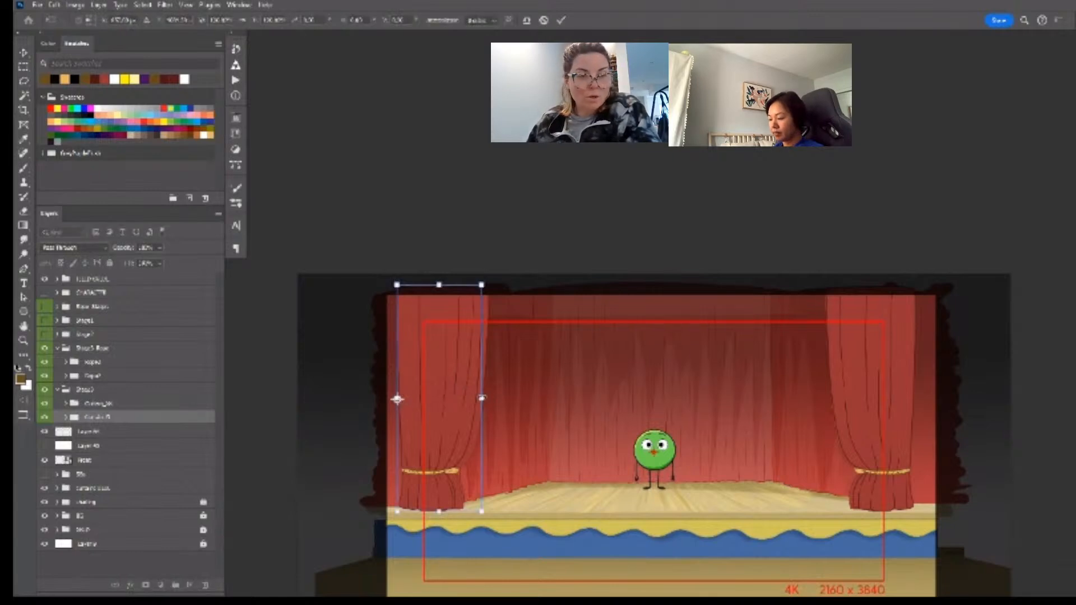
pyautogui.moveTo(482, 398); pyautogui.dragTo(487, 398)
pyautogui.press('Return')
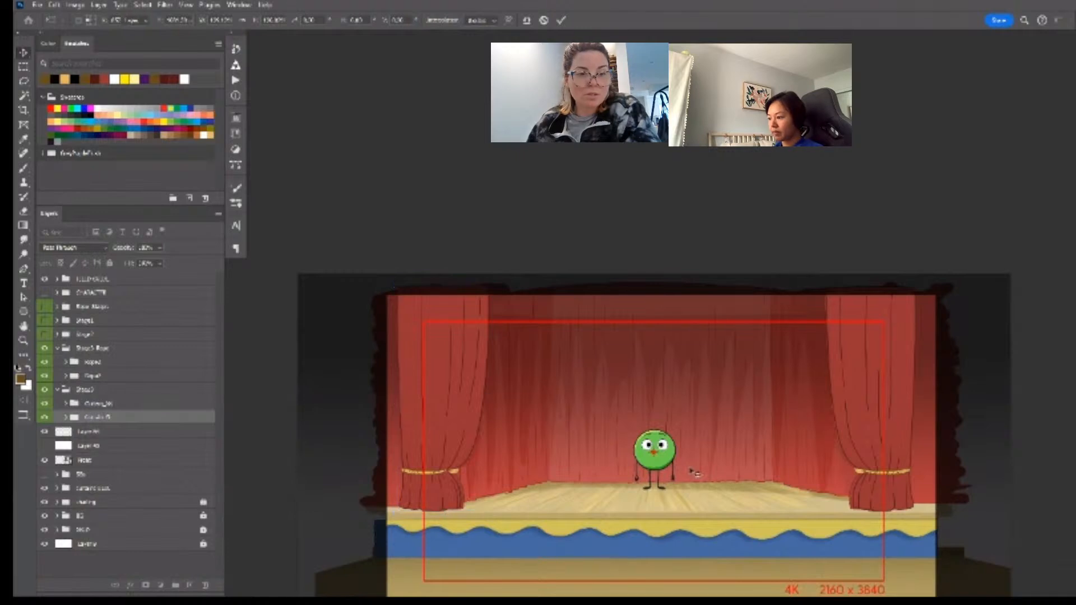
# - Stretch the left Stage3 curtain a little further inward from its outer edge to cover the old curtain behind it
pyautogui.press('z')
pyautogui.click(481, 473)
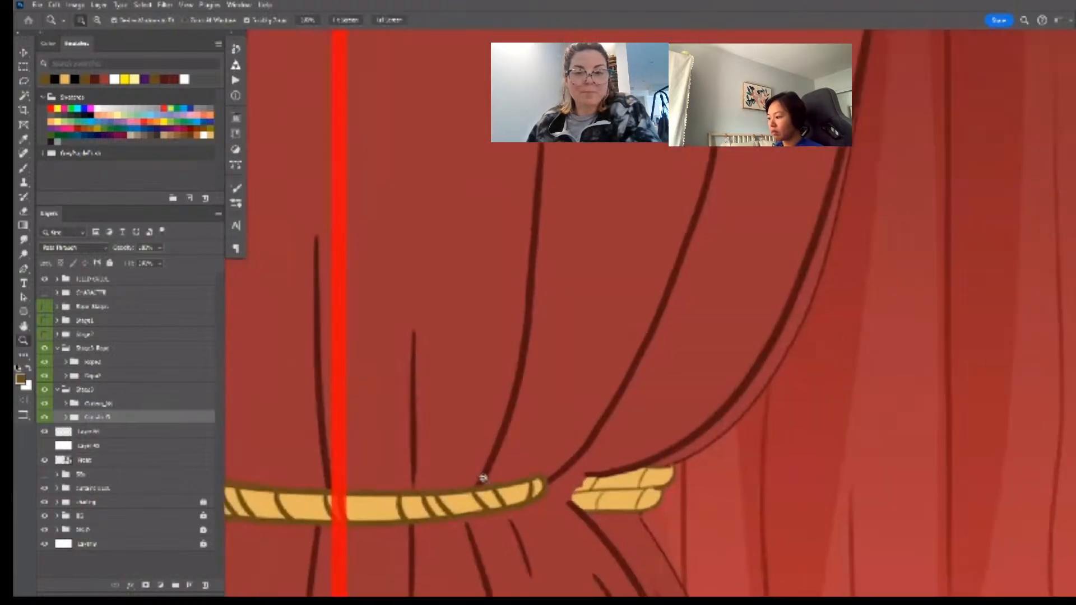
pyautogui.moveTo(483, 478); pyautogui.dragTo(435, 473)
pyautogui.hotkey('ctrl', 't')
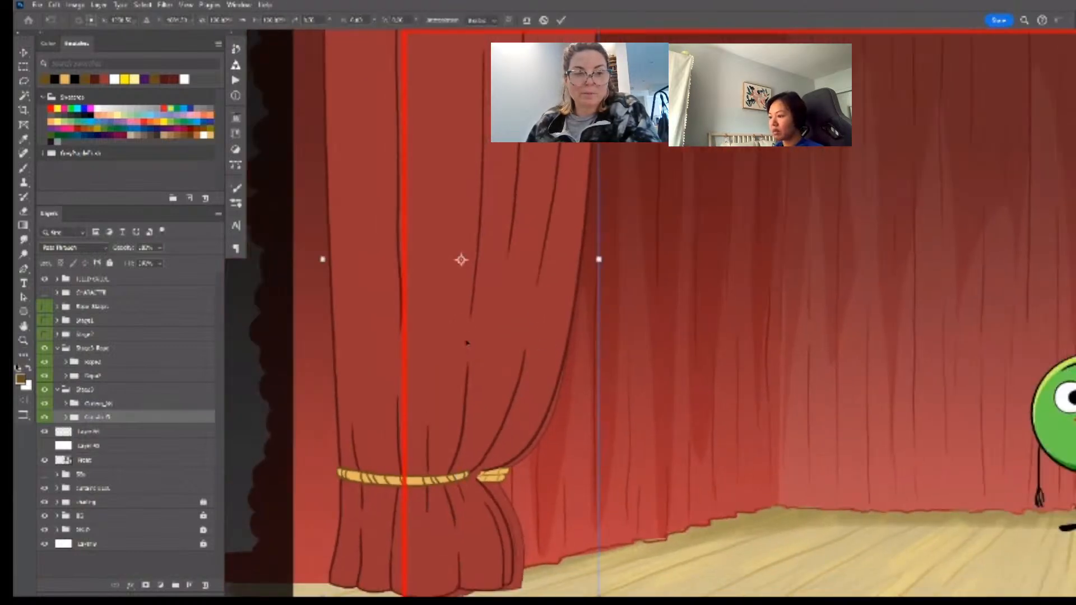
pyautogui.moveTo(462, 261); pyautogui.dragTo(322, 260)
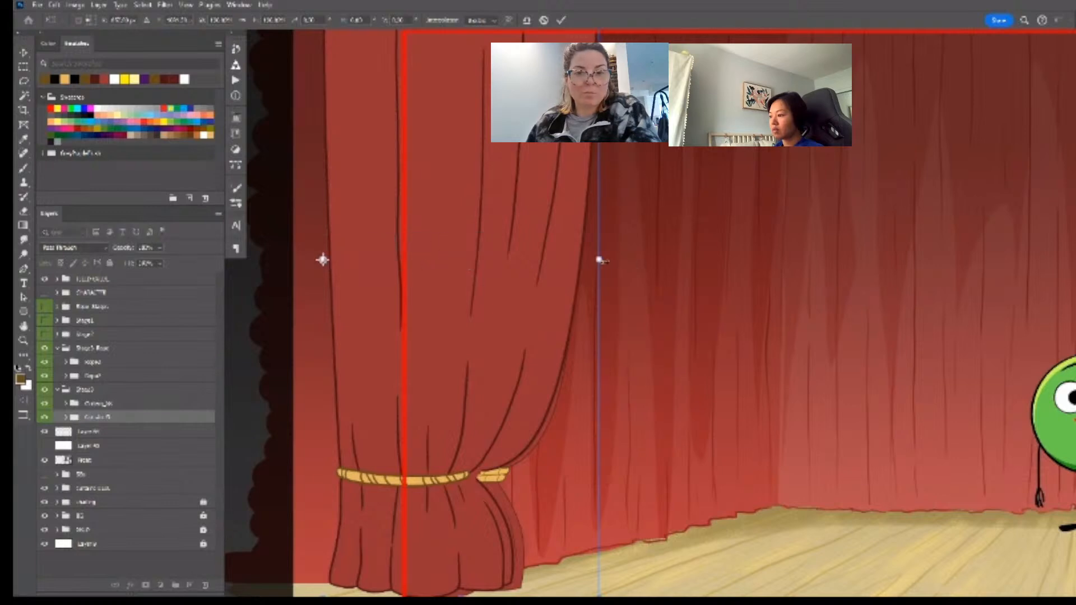
pyautogui.moveTo(600, 260); pyautogui.dragTo(614, 258)
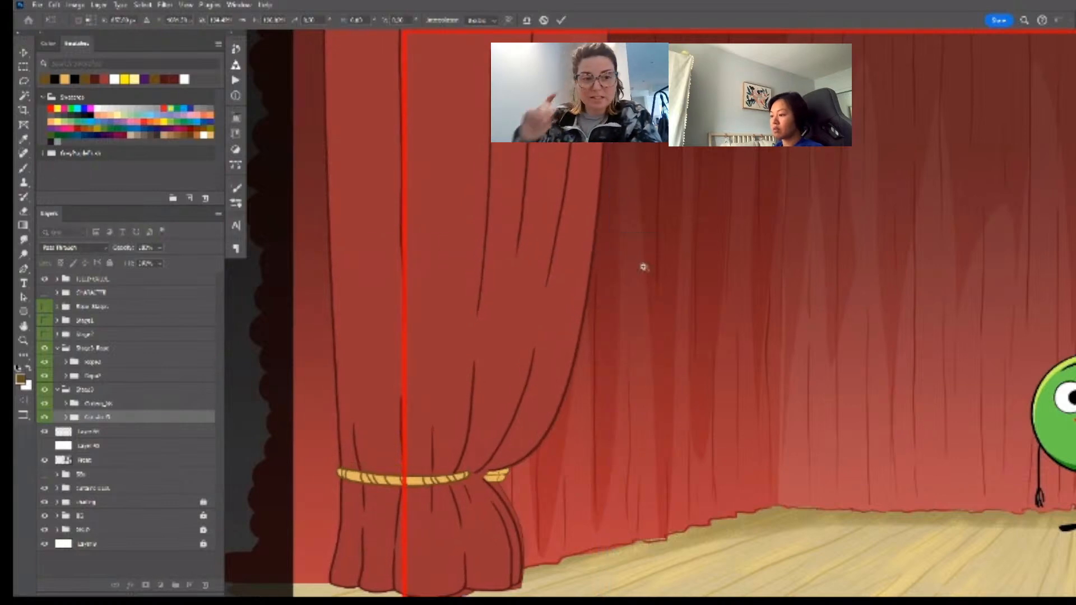
pyautogui.moveTo(828, 371); pyautogui.dragTo(780, 372)
pyautogui.moveTo(876, 382); pyautogui.dragTo(632, 410)
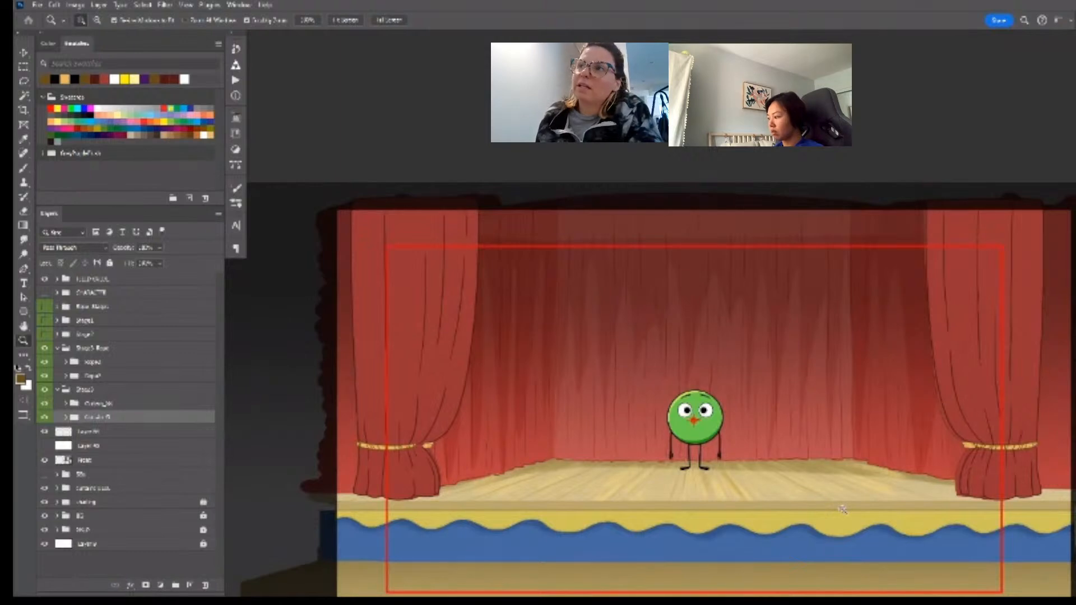
# - Widen the right Stage3 curtain toward the stage centre, with its outer edge as the fixed reference point
pyautogui.click(110, 404)
pyautogui.hotkey('ctrl', 't')
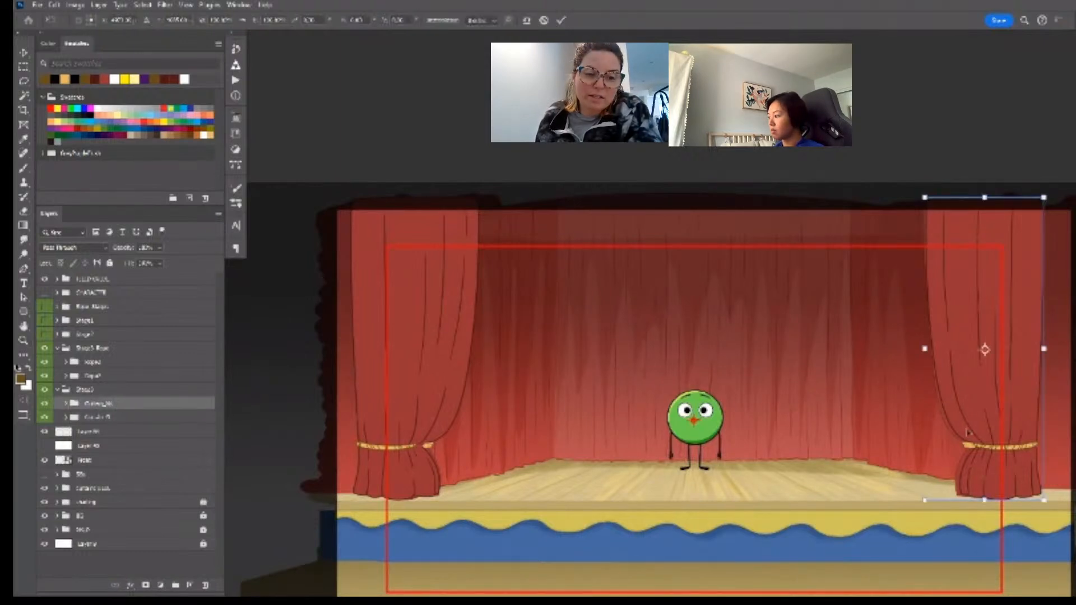
pyautogui.moveTo(1007, 353); pyautogui.dragTo(810, 360)
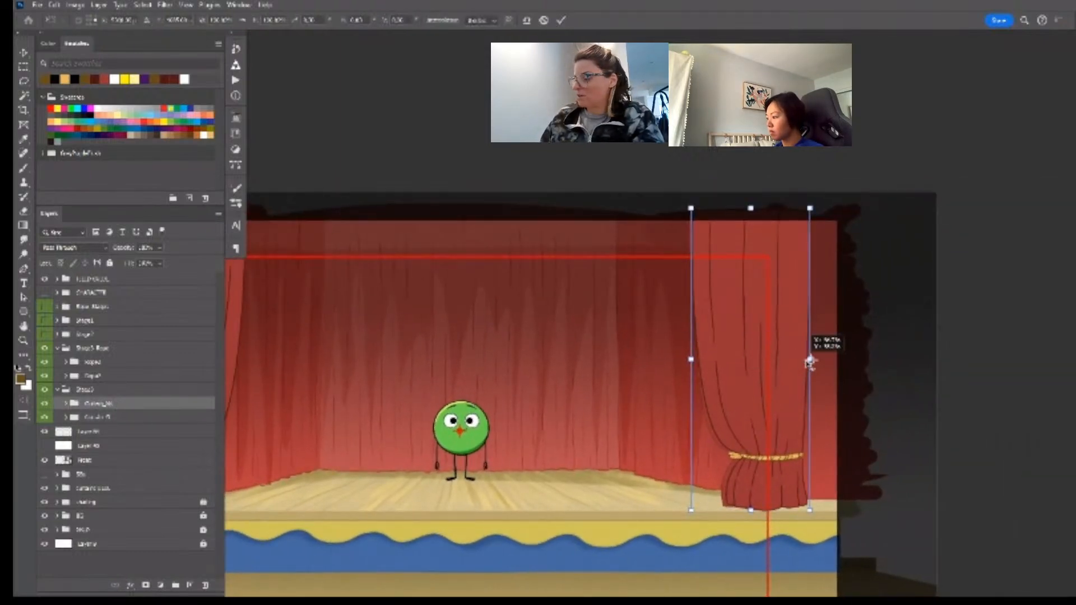
pyautogui.moveTo(691, 360); pyautogui.dragTo(683, 359)
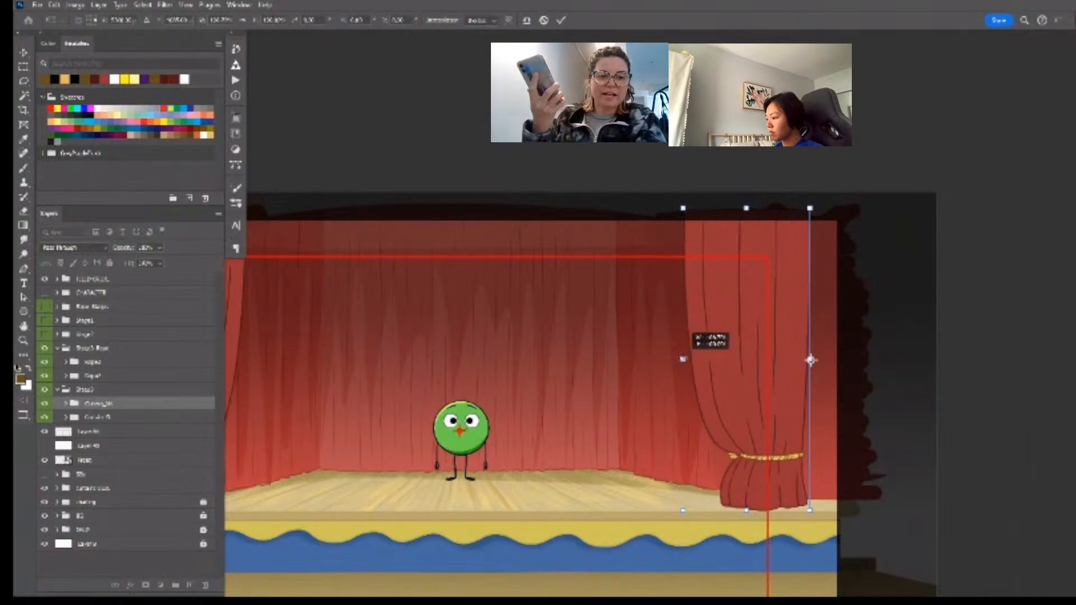
pyautogui.press('Return')
# - Stretch the right Stage3 curtain slightly further inward so its width matches the left curtain
pyautogui.press('z')
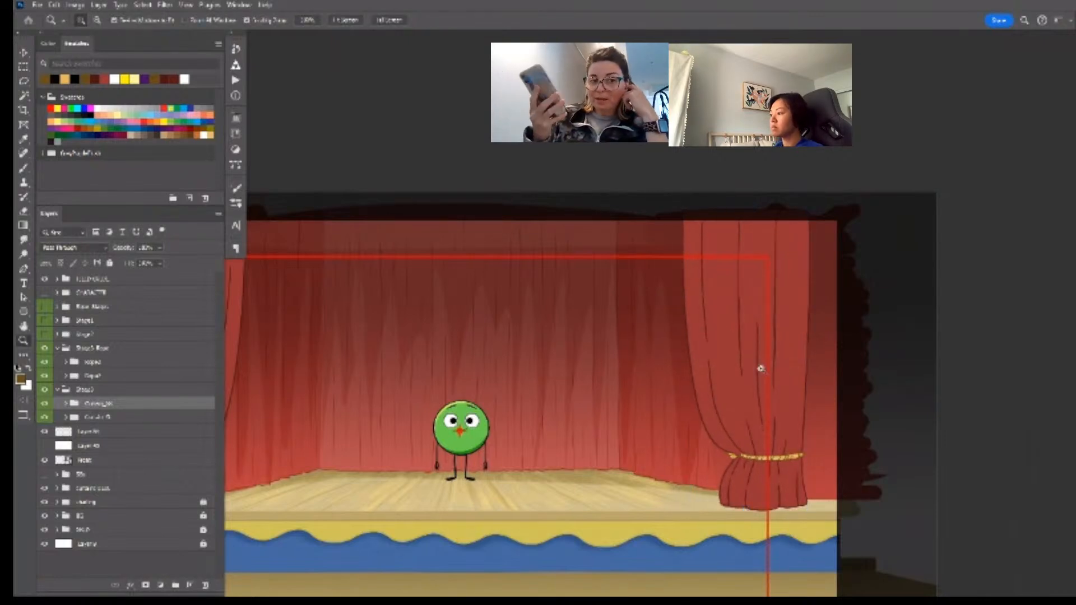
pyautogui.keyDown('alt'); pyautogui.click(748, 369); pyautogui.keyUp('alt')
pyautogui.keyDown('alt'); pyautogui.click(748, 369); pyautogui.keyUp('alt')
pyautogui.hotkey('ctrl', 't')
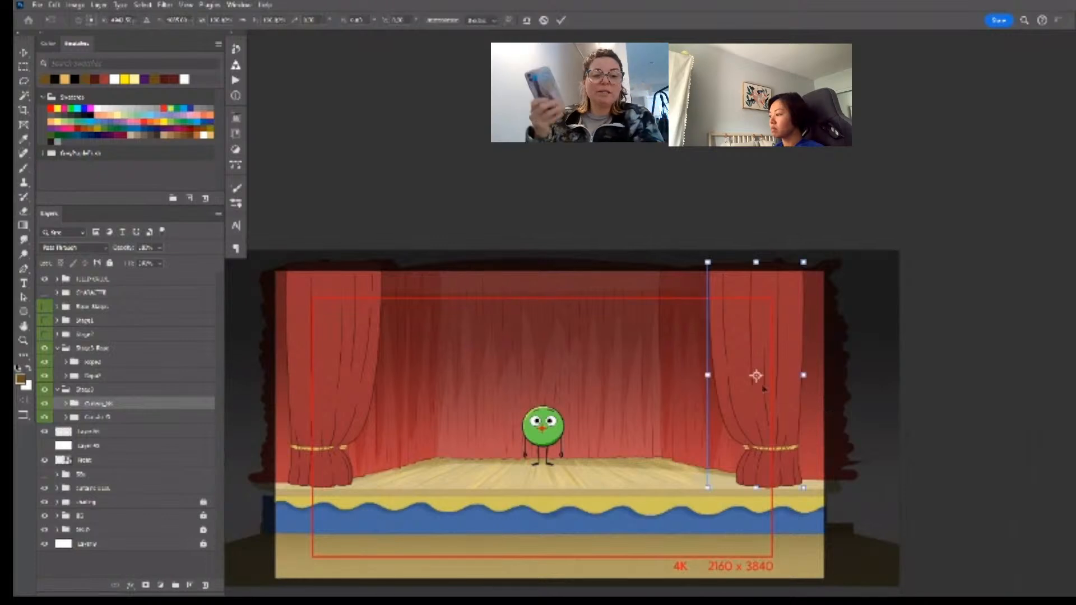
pyautogui.moveTo(784, 377); pyautogui.dragTo(804, 375)
pyautogui.moveTo(708, 375); pyautogui.dragTo(706, 375)
pyautogui.press('Return')
pyautogui.press('z')
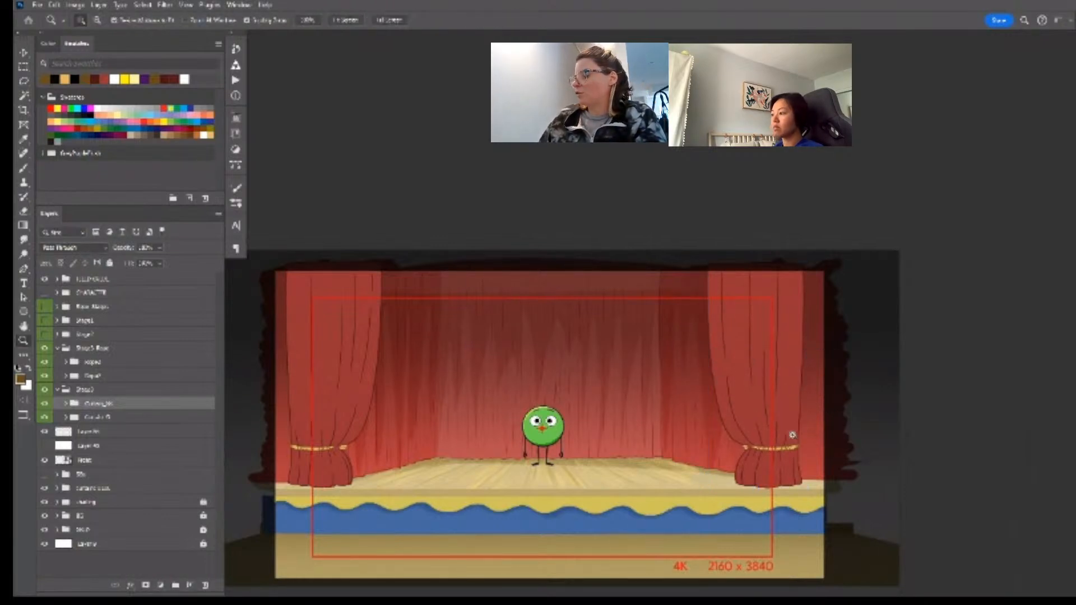
# - Duplicate the left Stage3 curtain group, merge the copy into one layer, flip it horizontally and place it over the right curtain
pyautogui.click(141, 415)
pyautogui.hotkey('ctrl', 'j')
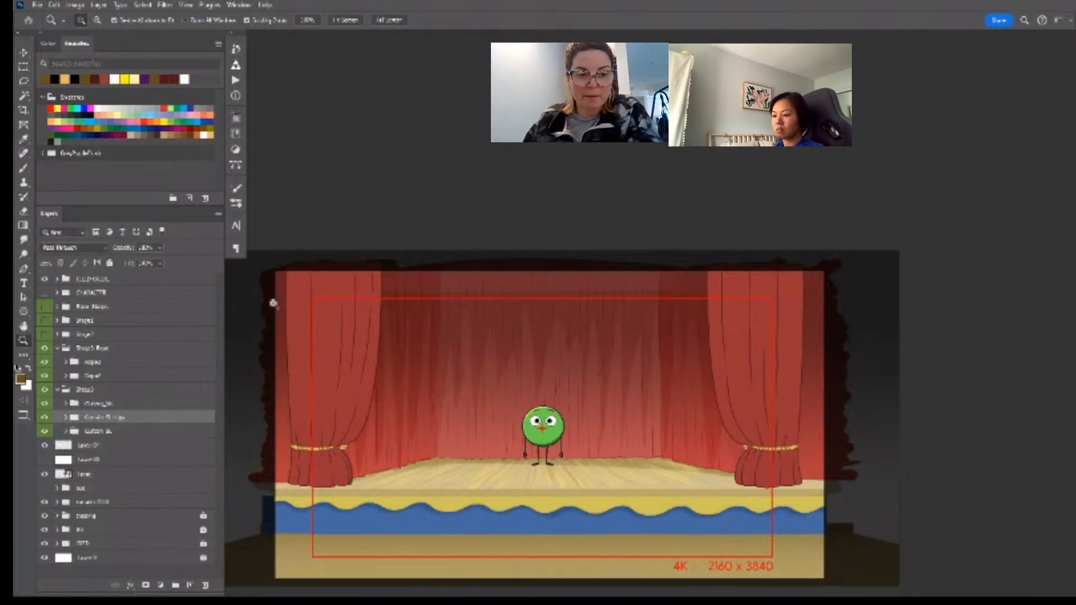
pyautogui.hotkey('ctrl', 'e')
pyautogui.hotkey('ctrl', 't')
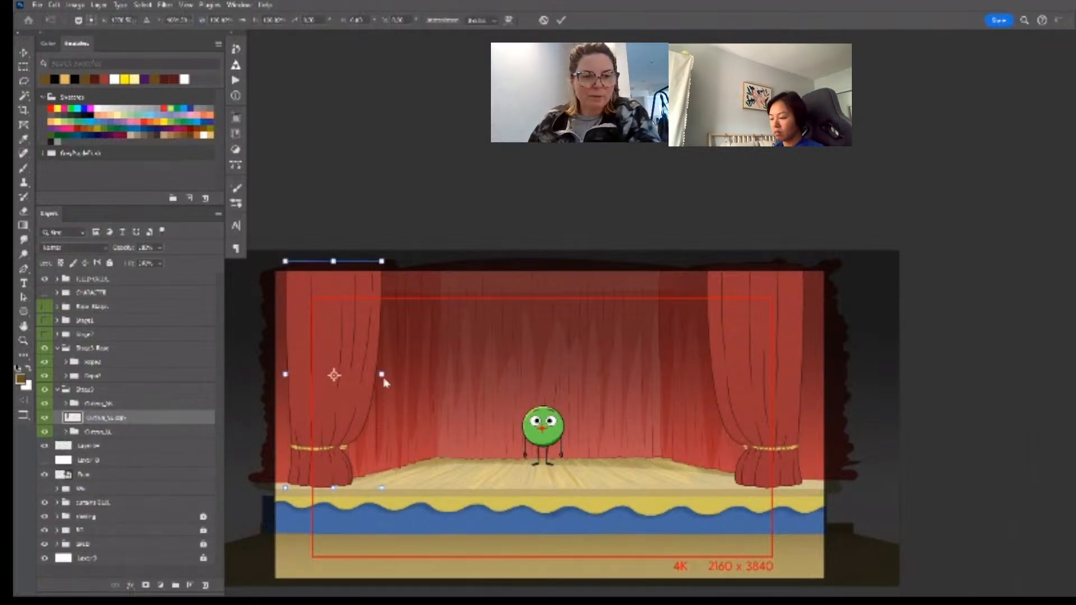
pyautogui.hotkey('ctrl', 'shift', 'h')
pyautogui.moveTo(341, 444); pyautogui.dragTo(759, 444)
pyautogui.press('Return')
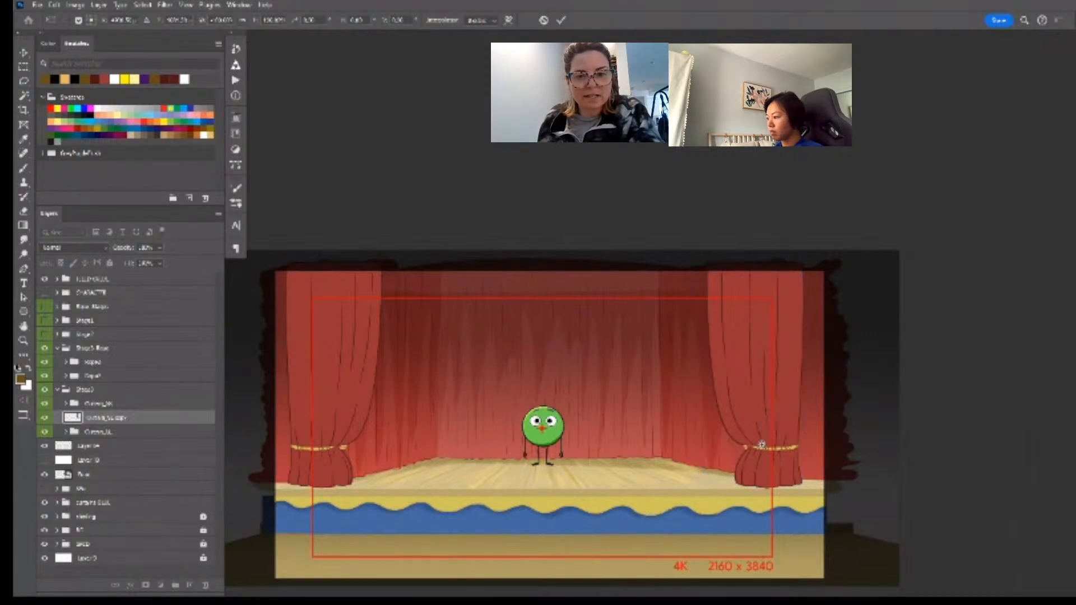
# - Move the flipped curtain copy above the right curtain group, lower its opacity and toggle it to compare both shapes
pyautogui.press('z')
pyautogui.moveTo(154, 417); pyautogui.dragTo(164, 392)
pyautogui.click(776, 320)
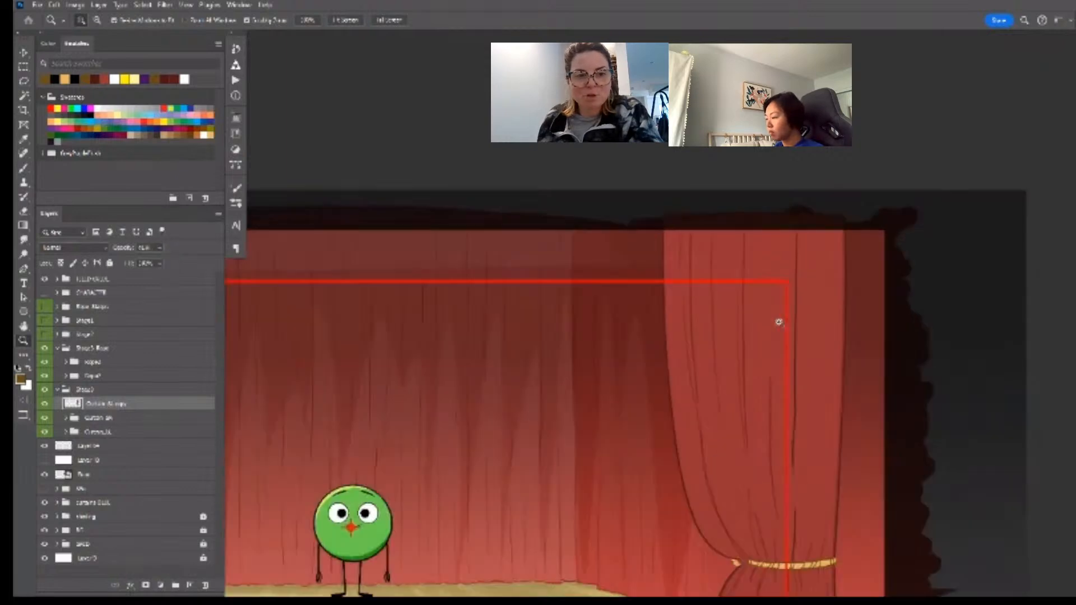
pyautogui.moveTo(782, 323)
pyautogui.mouseDown()
pyautogui.moveTo(744, 320)
pyautogui.moveTo(771, 319)
pyautogui.mouseUp()
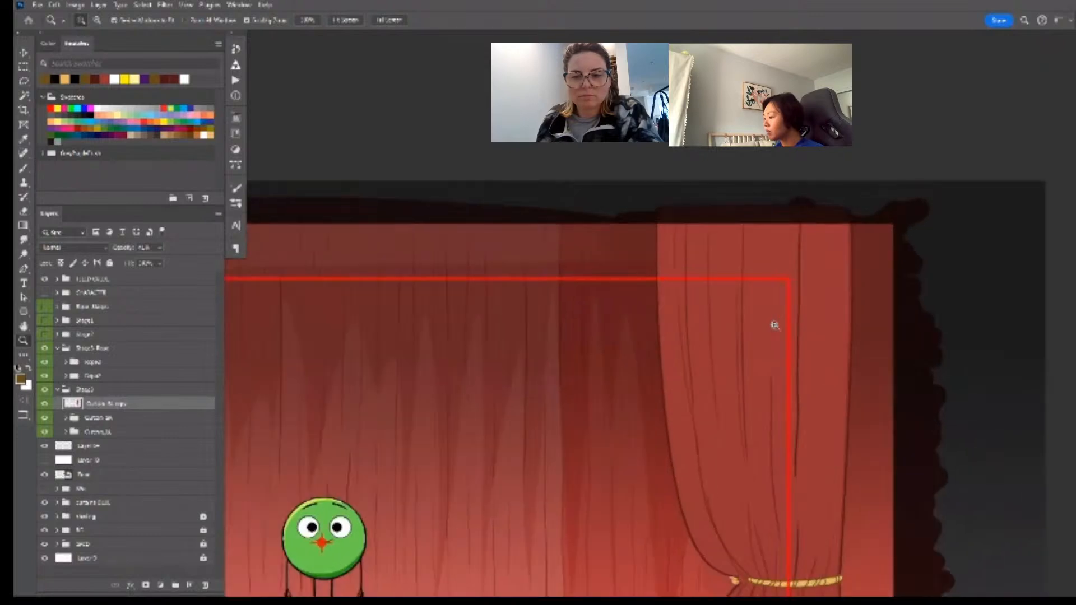
pyautogui.click(44, 404)
pyautogui.click(44, 405)
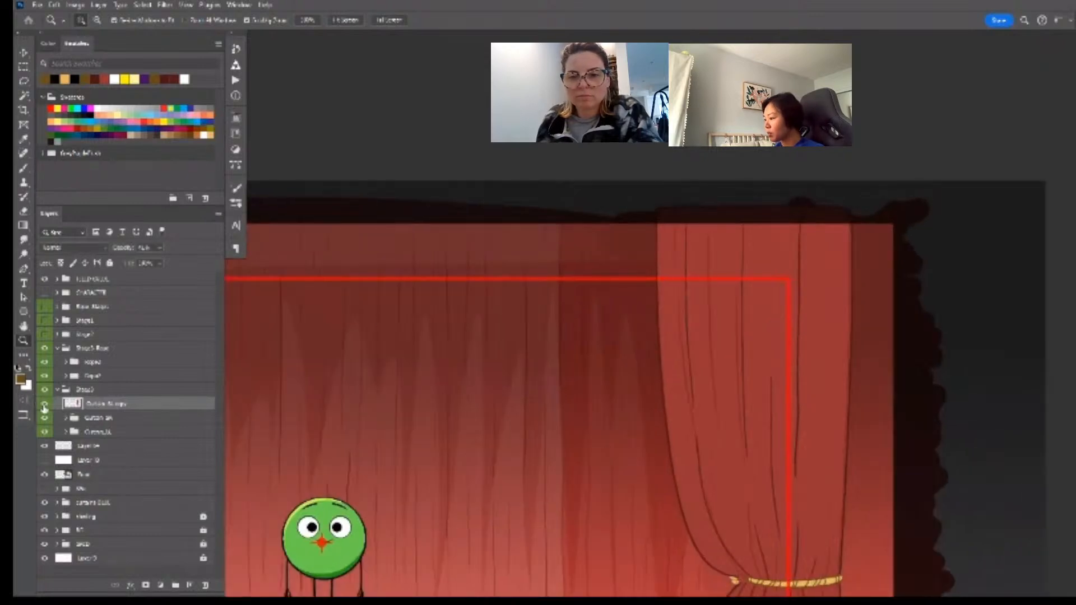
# - Toggle the flipped curtain copy to compare its shape with the right Stage3 curtain, leaving the copy hidden
pyautogui.click(44, 405)
pyautogui.click(44, 405)
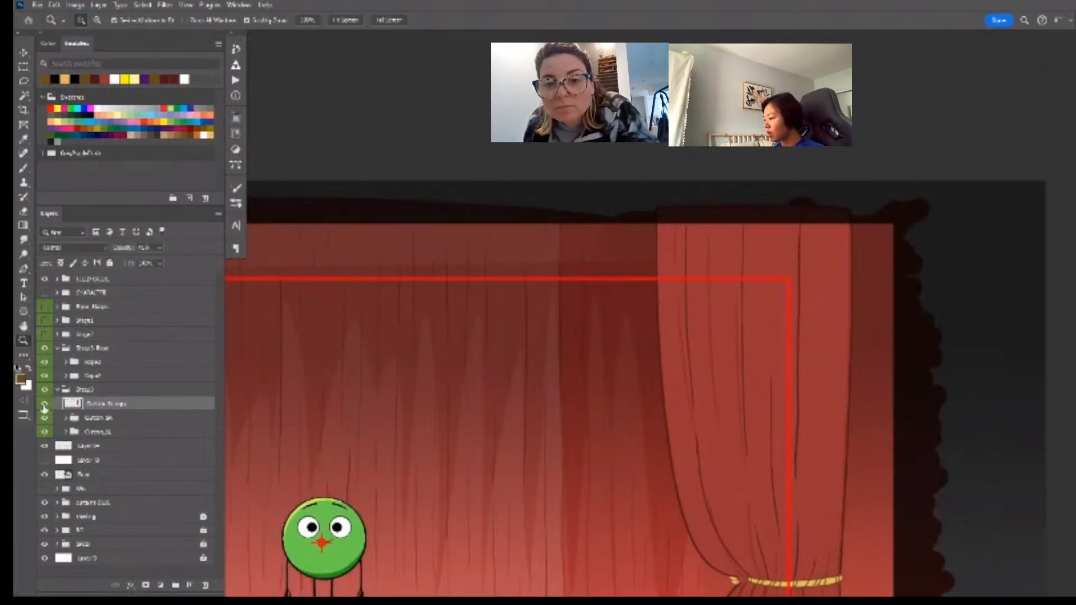
pyautogui.keyDown('alt'); pyautogui.click(641, 403); pyautogui.keyUp('alt')
pyautogui.click(44, 405)
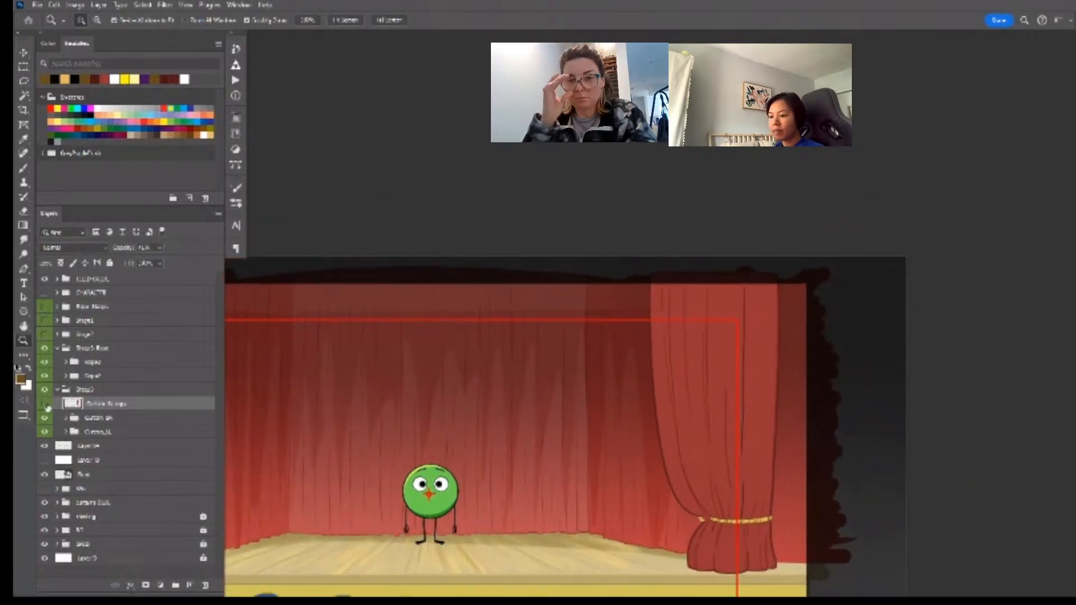
pyautogui.moveTo(421, 404); pyautogui.dragTo(622, 403)
pyautogui.keyDown('alt'); pyautogui.click(604, 394); pyautogui.keyUp('alt')
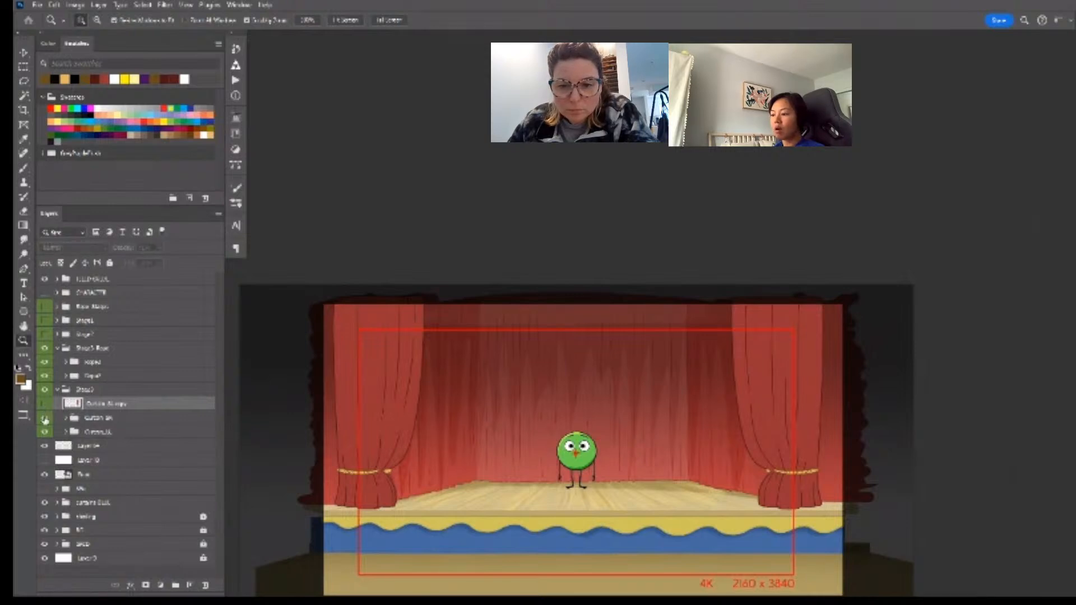
# - Delete the flipped curtain copy from the Stage3 group, keeping only the left and right curtain groups
pyautogui.moveTo(403, 480); pyautogui.dragTo(438, 470)
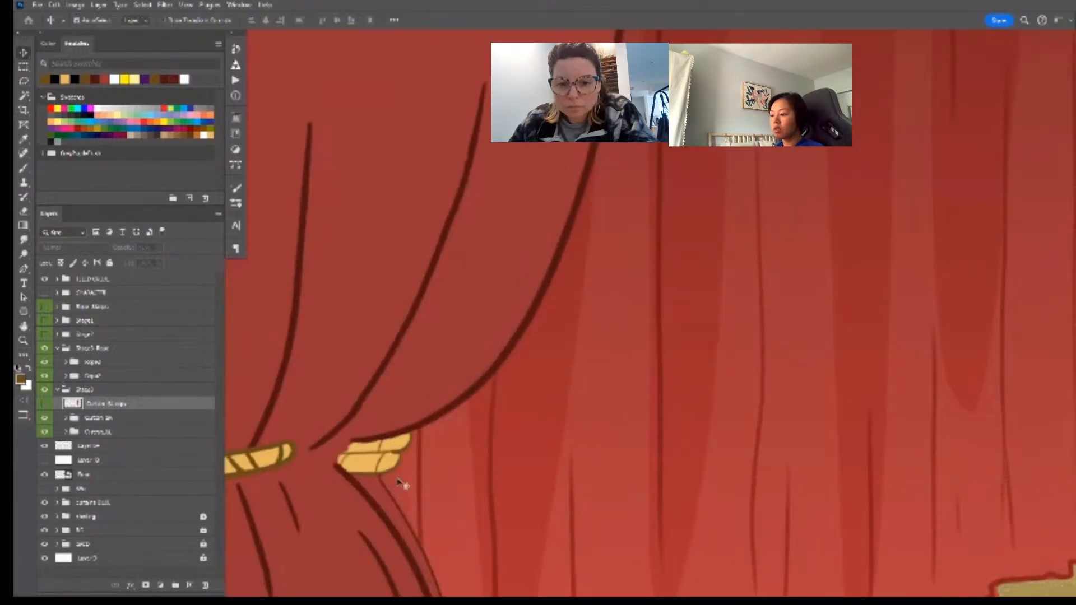
pyautogui.moveTo(585, 463); pyautogui.dragTo(551, 464)
pyautogui.moveTo(648, 463); pyautogui.dragTo(537, 455)
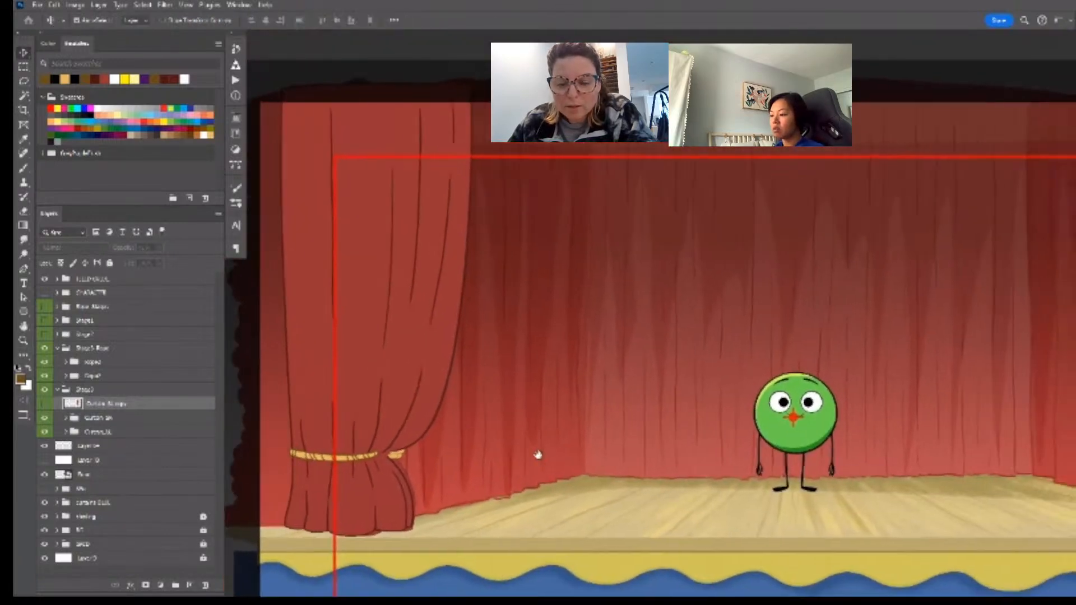
pyautogui.click(357, 437)
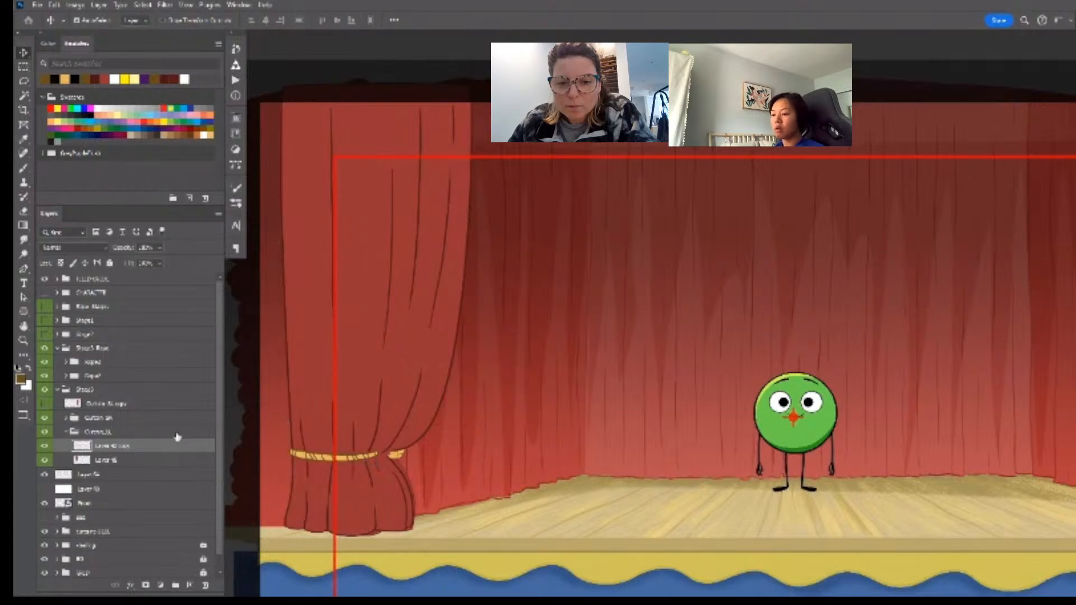
pyautogui.click(109, 418)
pyautogui.click(66, 433)
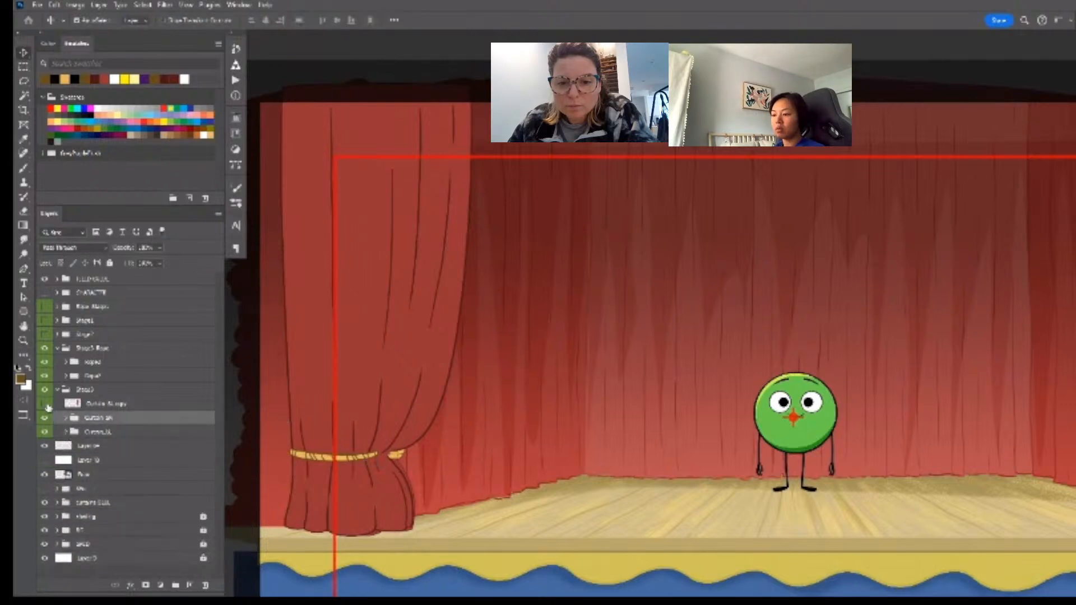
pyautogui.click(151, 408)
pyautogui.press('Delete')
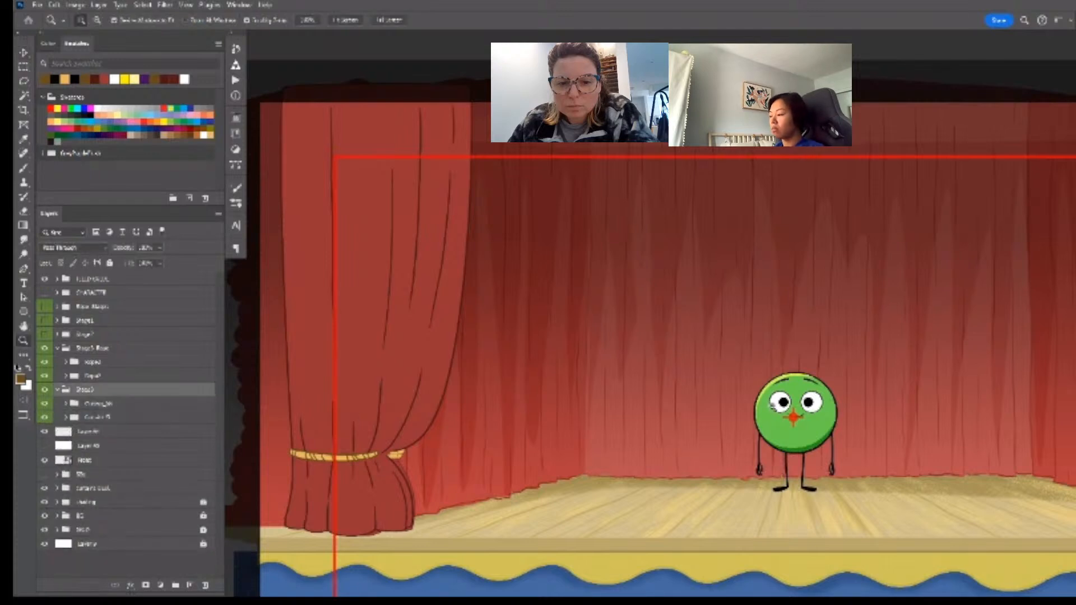
pyautogui.moveTo(768, 403); pyautogui.dragTo(711, 404)
pyautogui.moveTo(817, 408); pyautogui.dragTo(671, 434)
pyautogui.moveTo(779, 433); pyautogui.dragTo(806, 432)
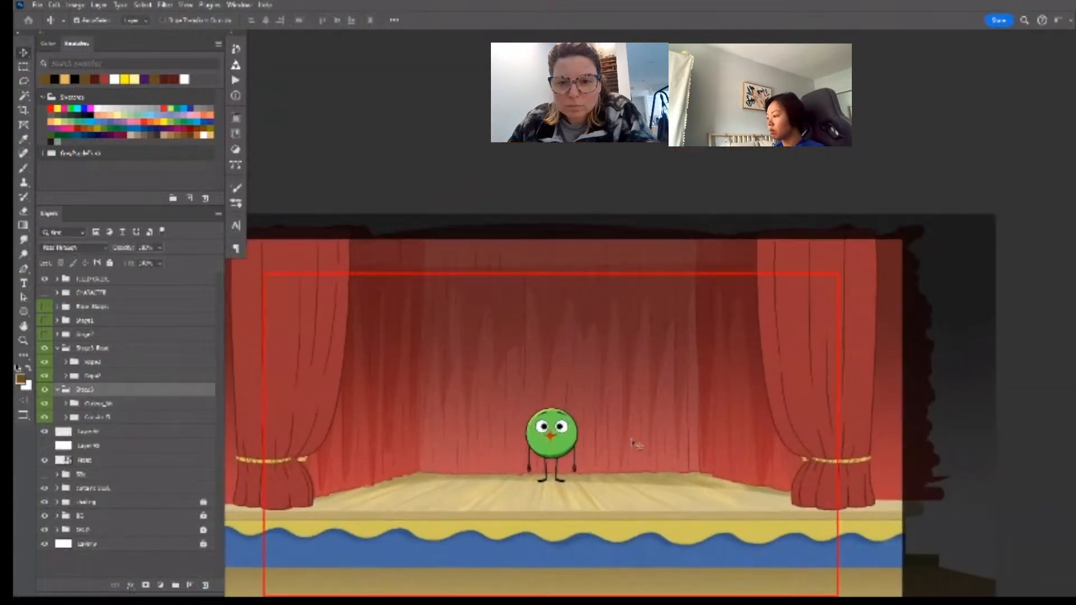
pyautogui.moveTo(591, 444); pyautogui.dragTo(728, 448)
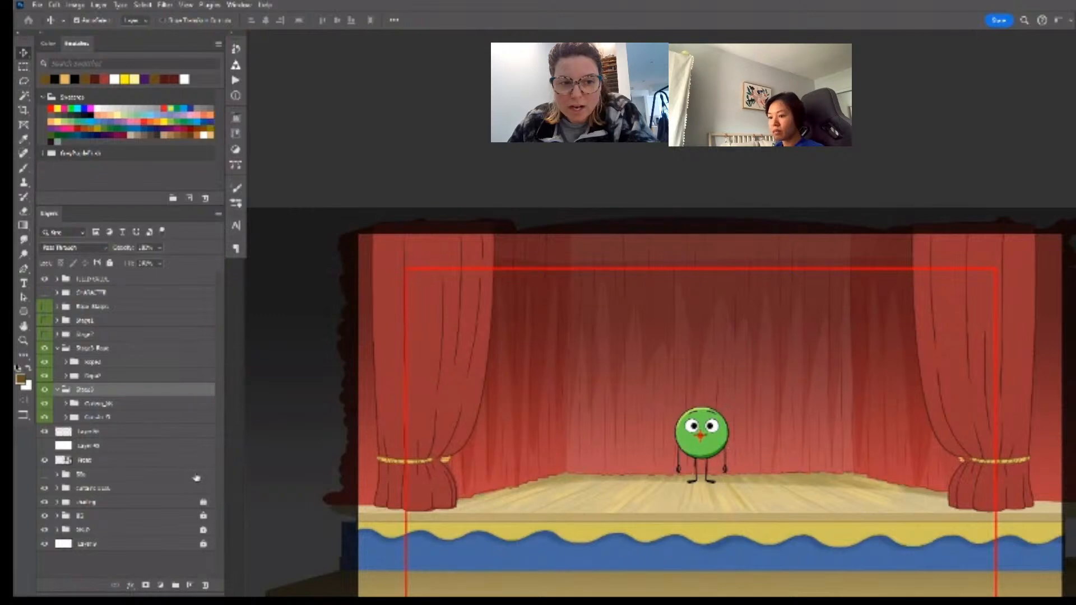
pyautogui.click(58, 389)
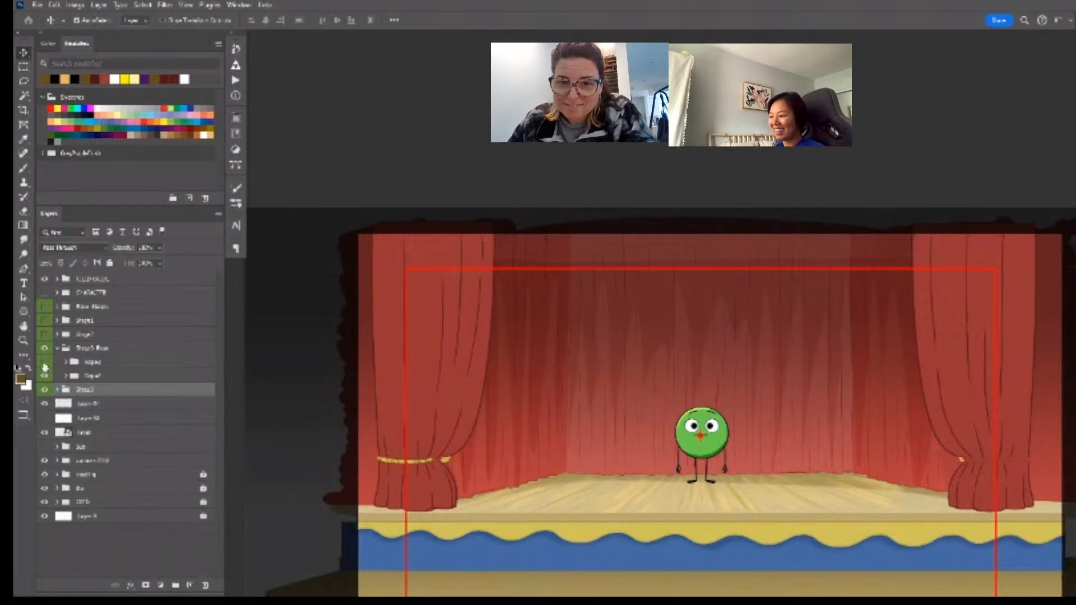
pyautogui.click(73, 363)
pyautogui.moveTo(445, 465); pyautogui.dragTo(471, 469)
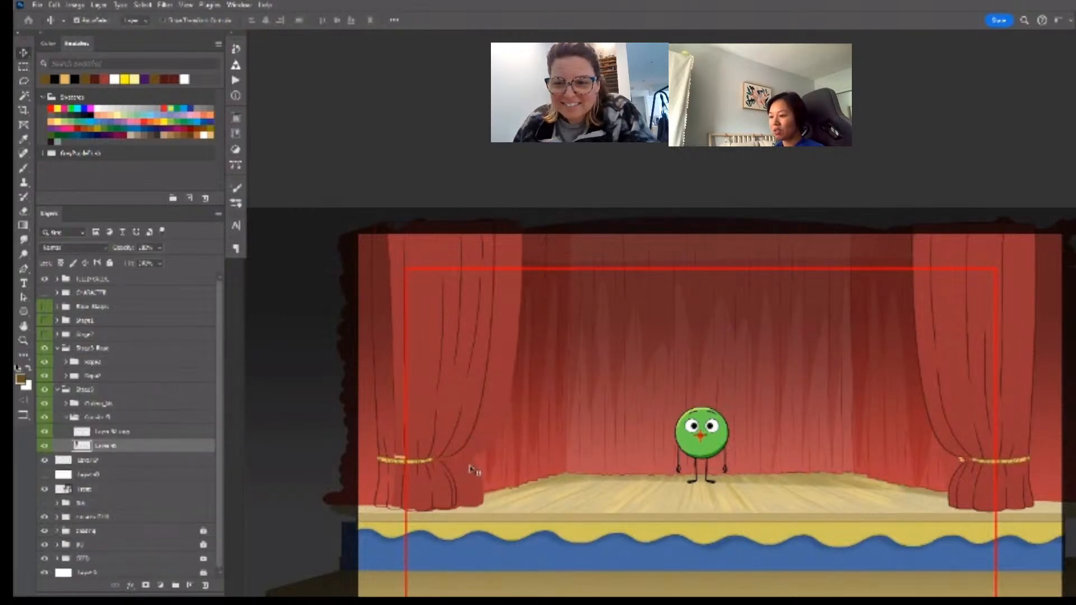
pyautogui.hotkey('ctrl', 'z')
pyautogui.click(126, 364)
pyautogui.click(548, 457)
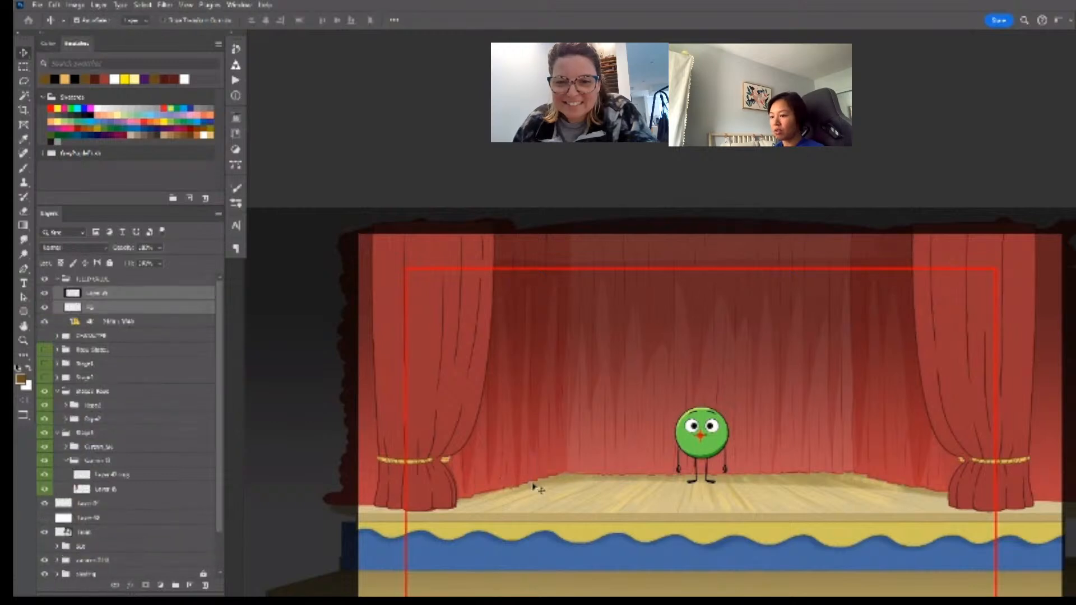
pyautogui.click(59, 280)
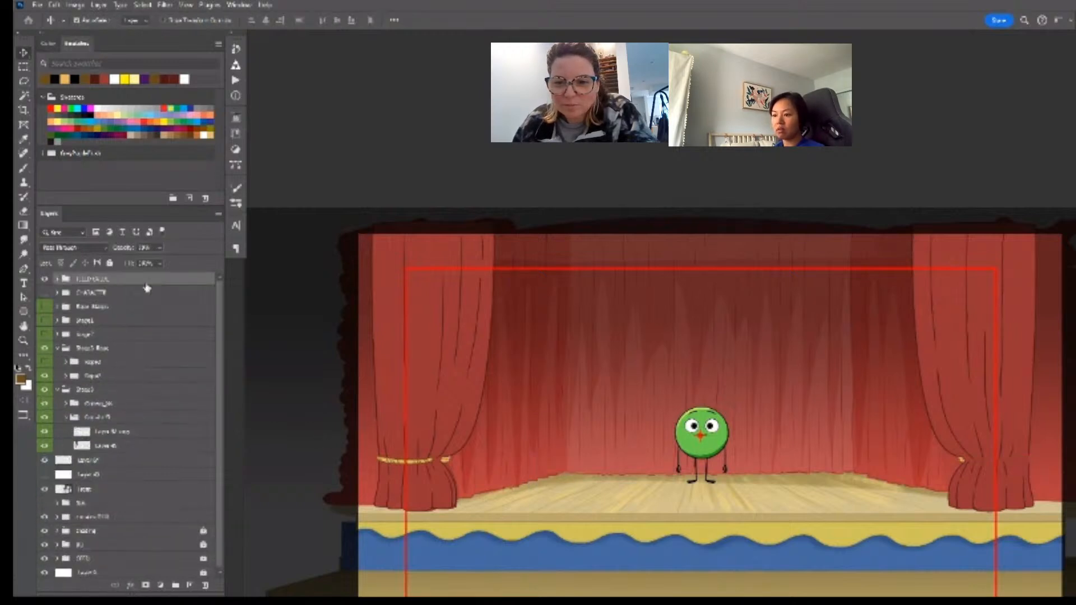
# - Stretch the left Stage3 rope inward until it meets its tied end, with its outer edge as the fixed reference point
pyautogui.click(114, 365)
pyautogui.press('z')
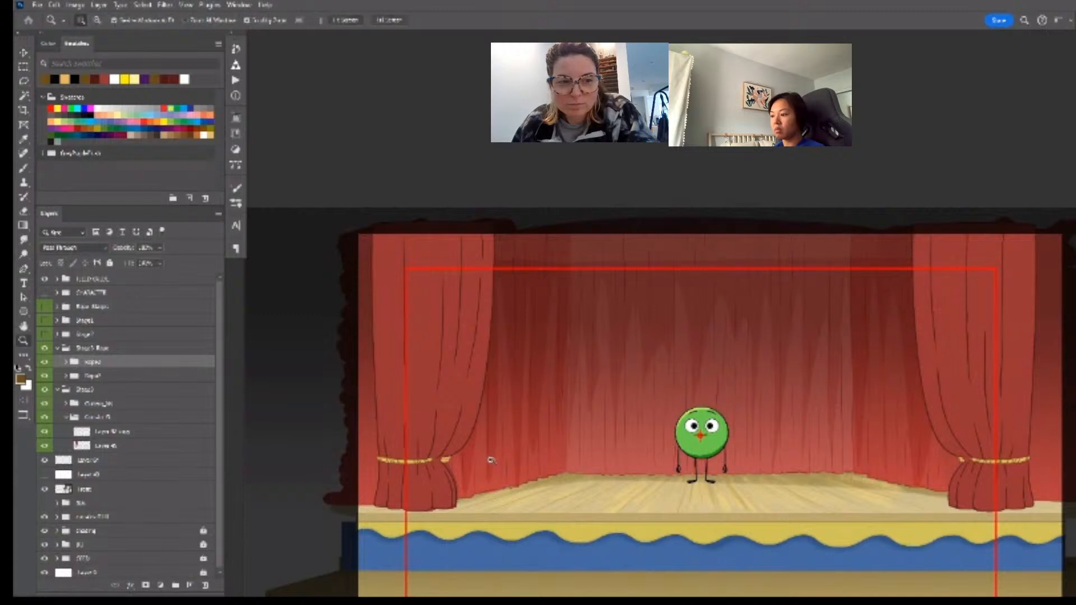
pyautogui.click(448, 467)
pyautogui.click(448, 467)
pyautogui.press('v')
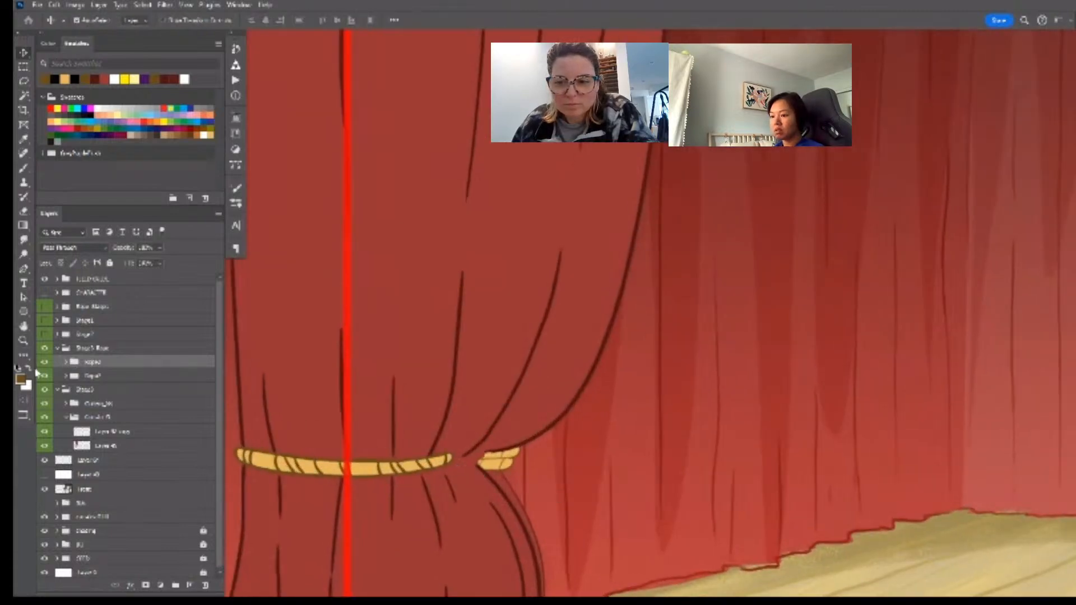
pyautogui.click(77, 377)
pyautogui.hotkey('ctrl', 't')
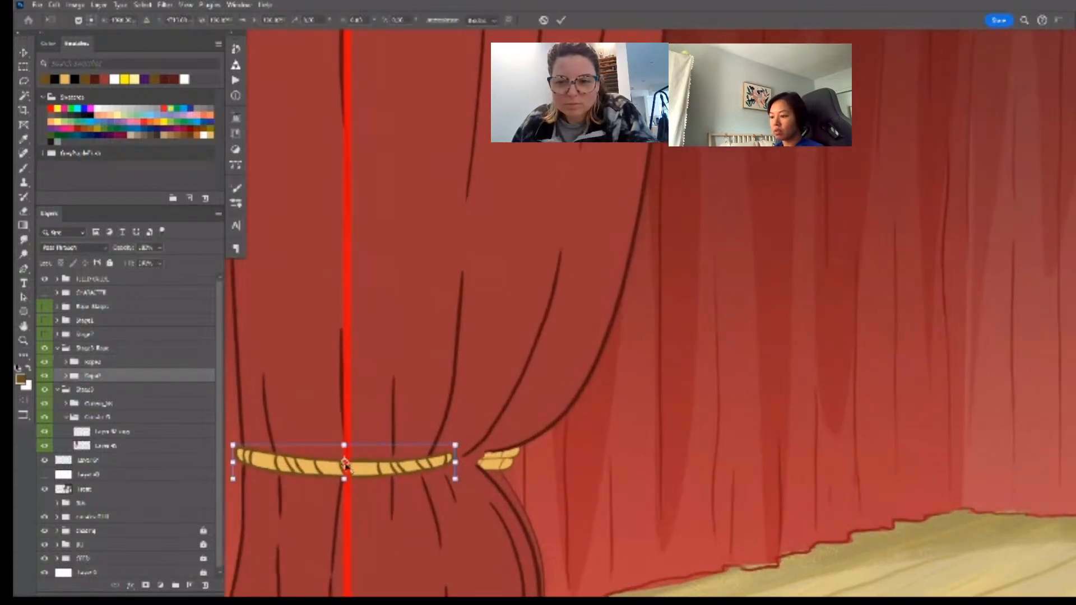
pyautogui.moveTo(346, 465); pyautogui.dragTo(233, 463)
pyautogui.moveTo(455, 462); pyautogui.dragTo(516, 463)
pyautogui.press('Return')
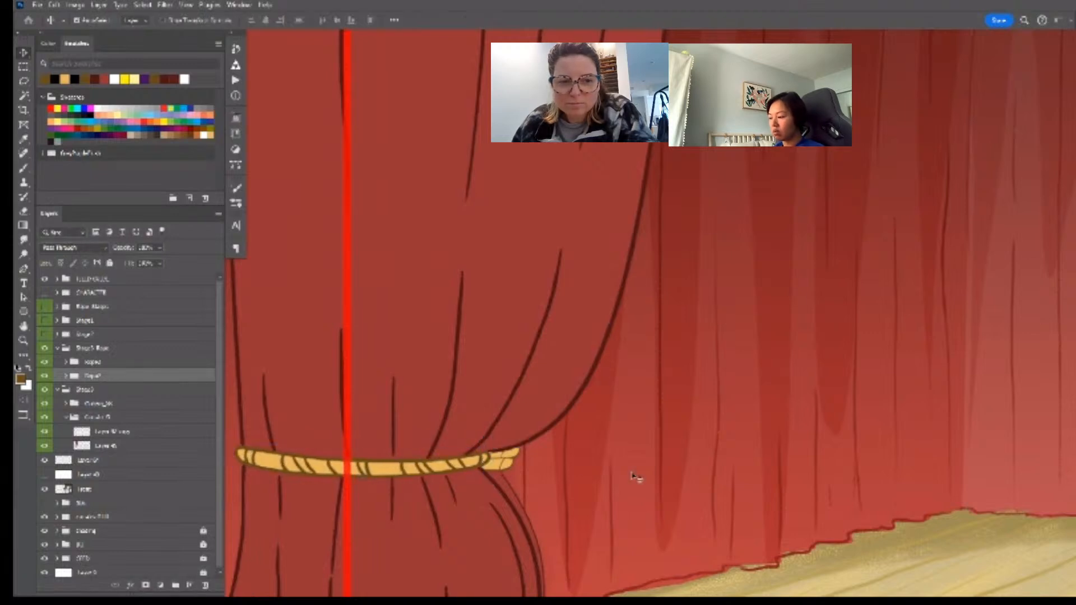
# - Stretch the right Stage3 rope inward until it meets its tied end, keeping its outer edge fixed
pyautogui.hotkey('ctrl', '0')
pyautogui.press('z')
pyautogui.click(804, 473)
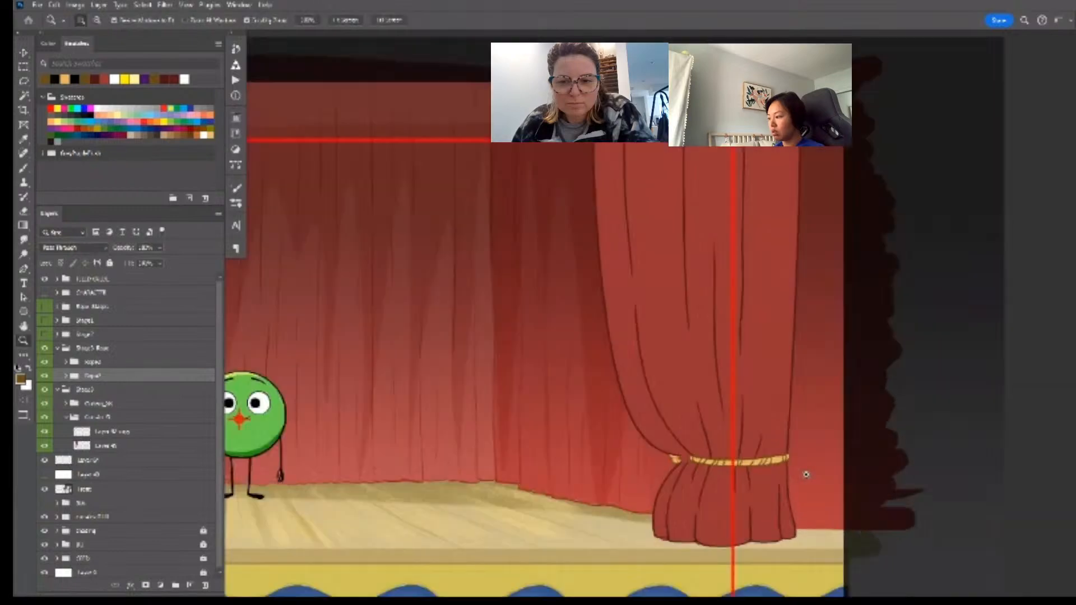
pyautogui.click(103, 363)
pyautogui.press('v')
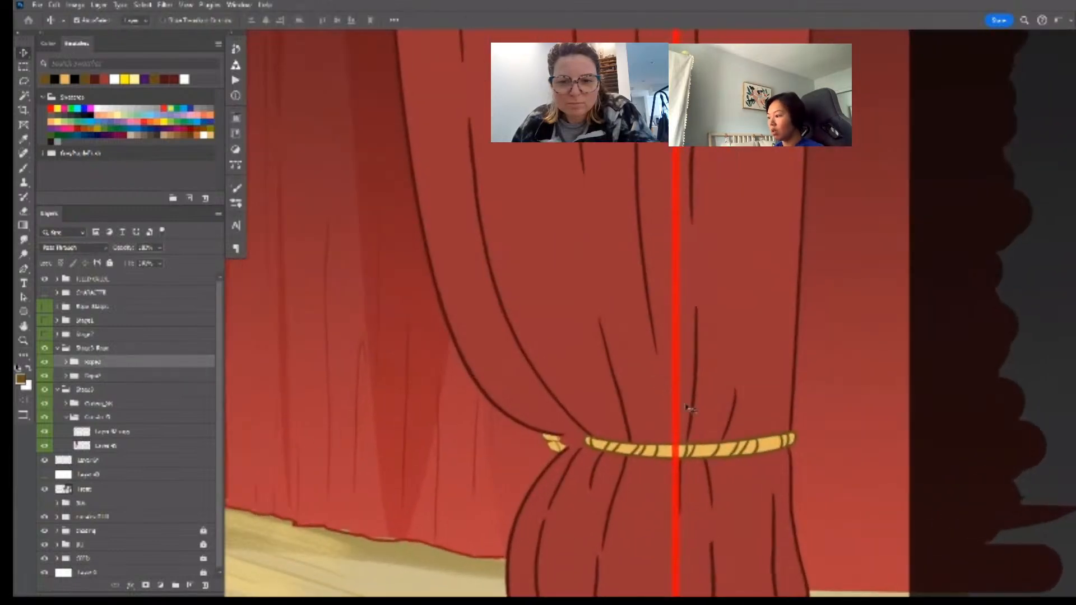
pyautogui.hotkey('ctrl', 't')
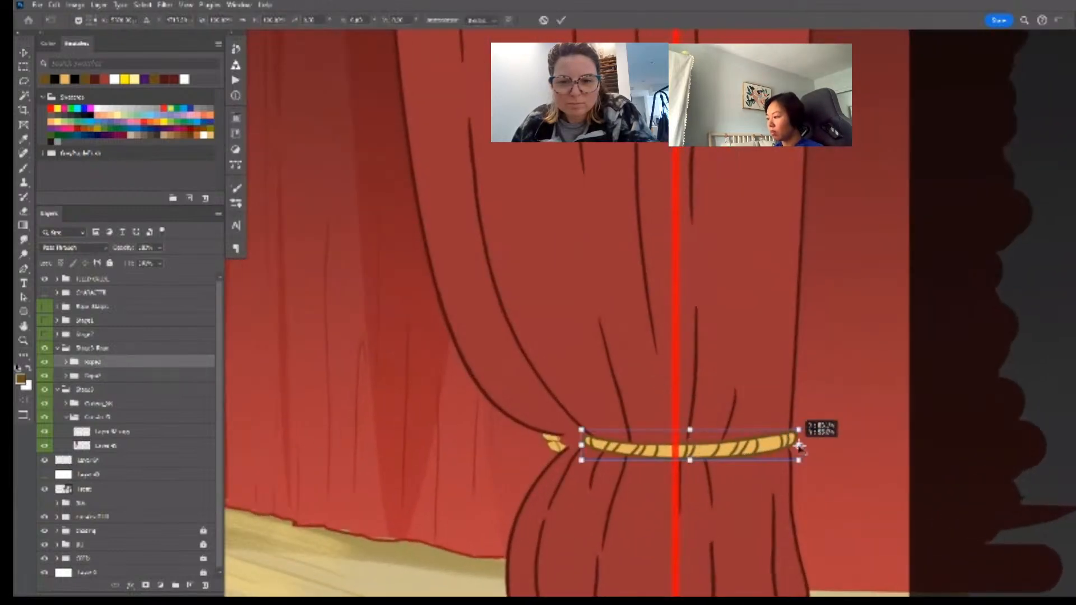
pyautogui.moveTo(583, 445); pyautogui.dragTo(560, 445)
pyautogui.press('Return')
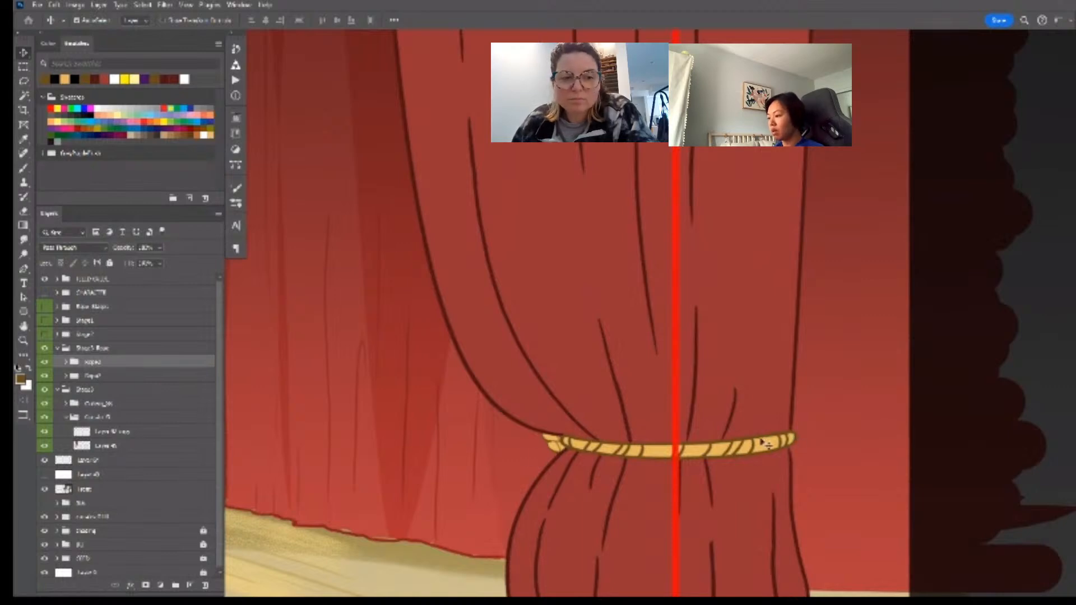
pyautogui.press('z')
pyautogui.moveTo(714, 450); pyautogui.dragTo(658, 454)
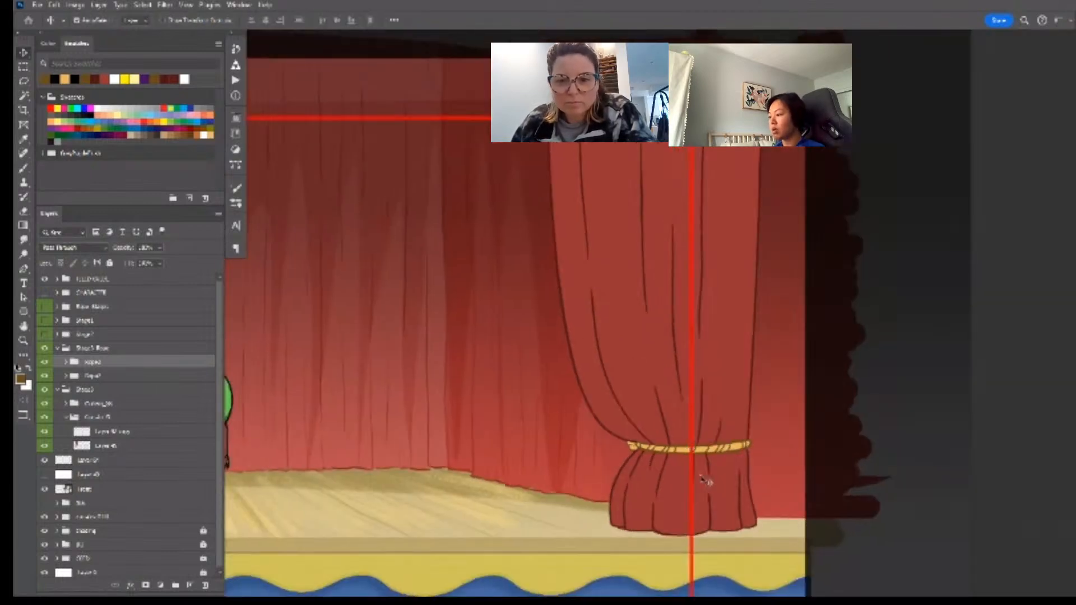
pyautogui.moveTo(708, 480); pyautogui.dragTo(722, 499)
pyautogui.press('v')
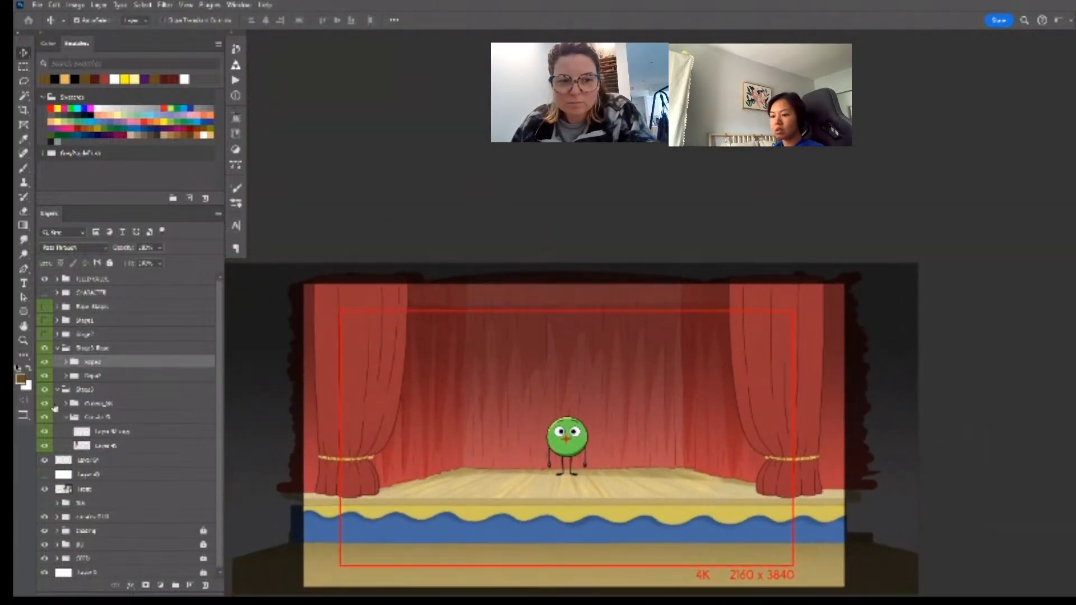
# - Collapse the Stage3 curtain and rope groups and hide the separate curtains group lower in the layer stack
pyautogui.click(58, 390)
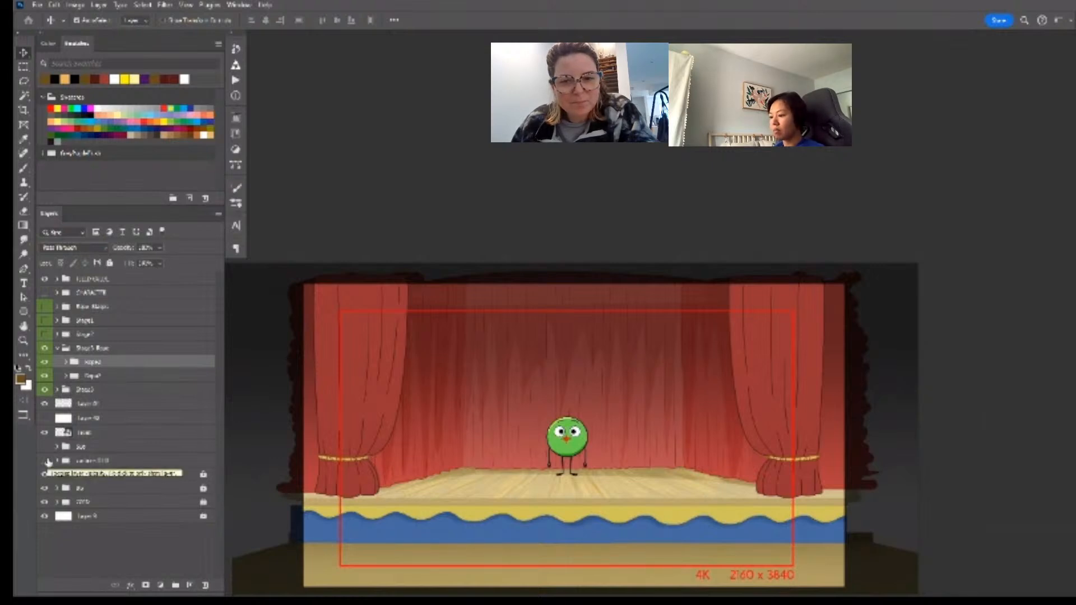
pyautogui.click(58, 348)
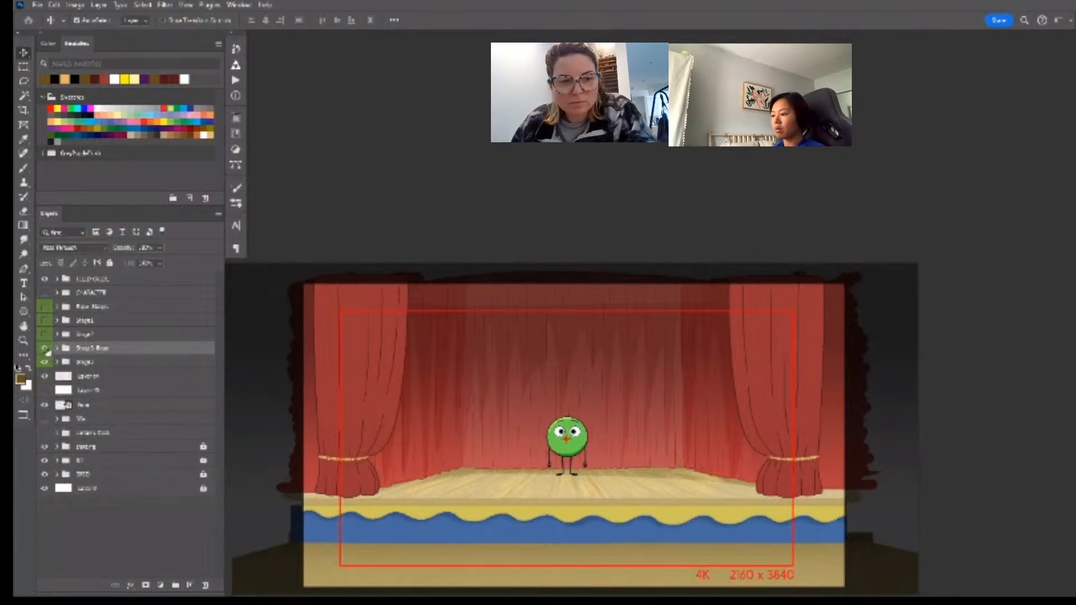
pyautogui.hotkey('ctrl', 'space')
pyautogui.moveTo(383, 369); pyautogui.dragTo(412, 366)
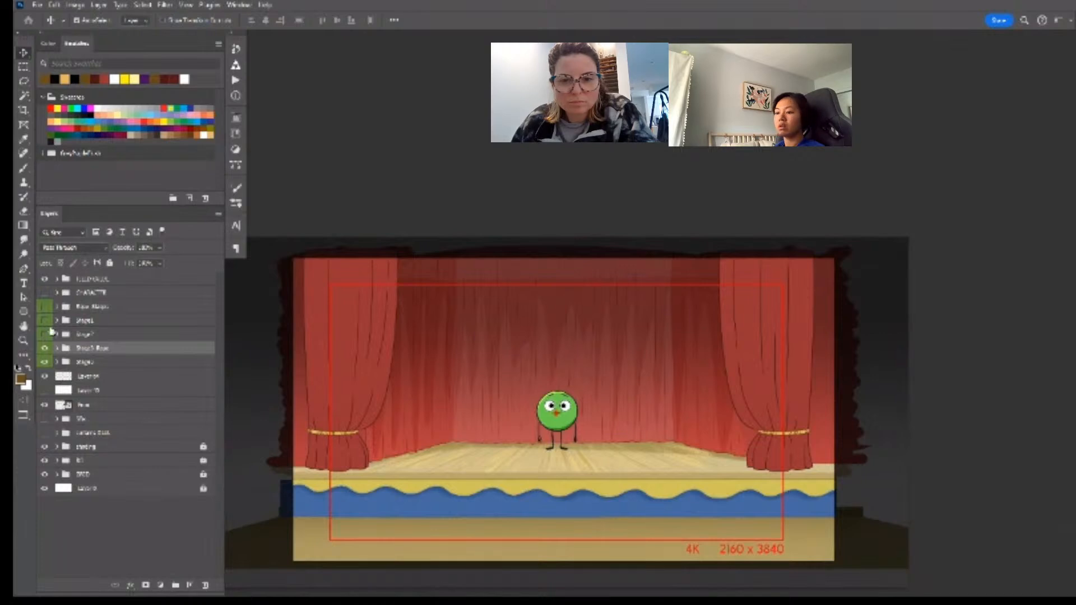
# - Toggle the Stage1, Stage2 and Stage3 curtains and ropes one stage at a time to check their alignment
pyautogui.click(45, 321)
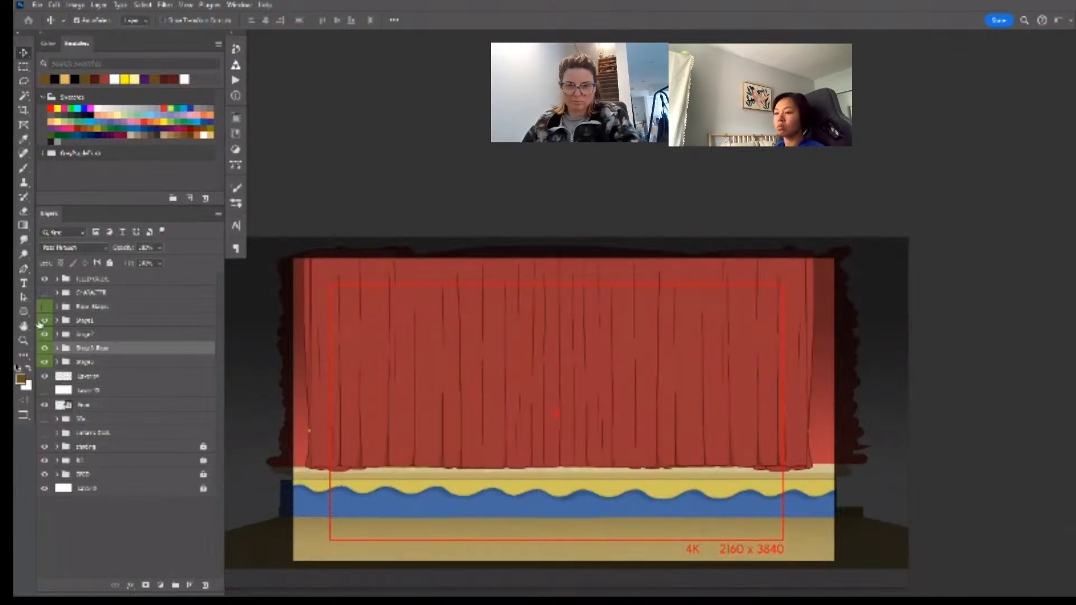
pyautogui.click(45, 308)
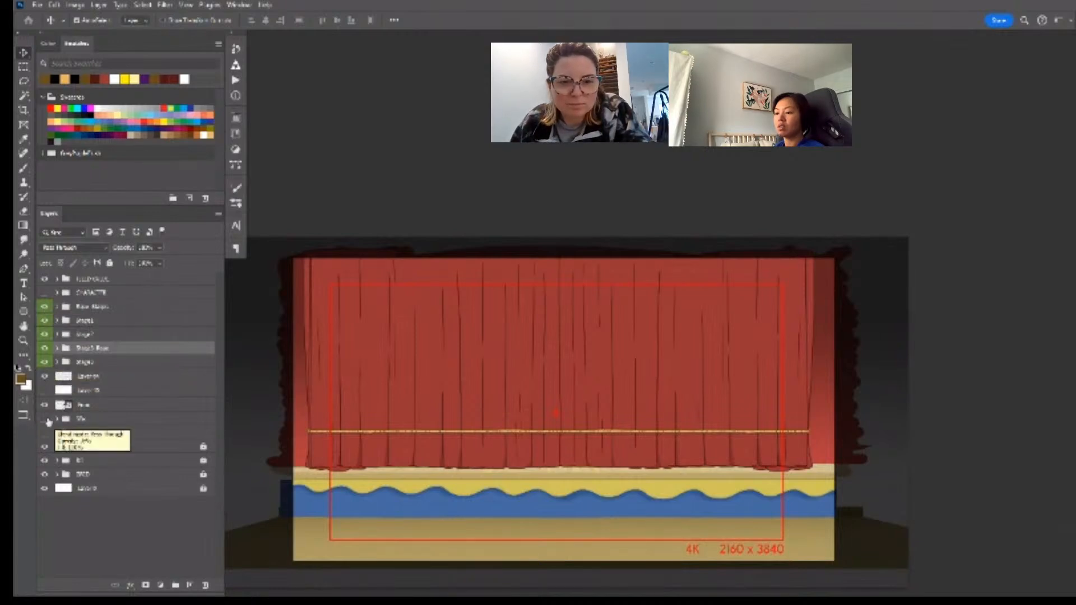
pyautogui.moveTo(46, 363); pyautogui.dragTo(46, 321)
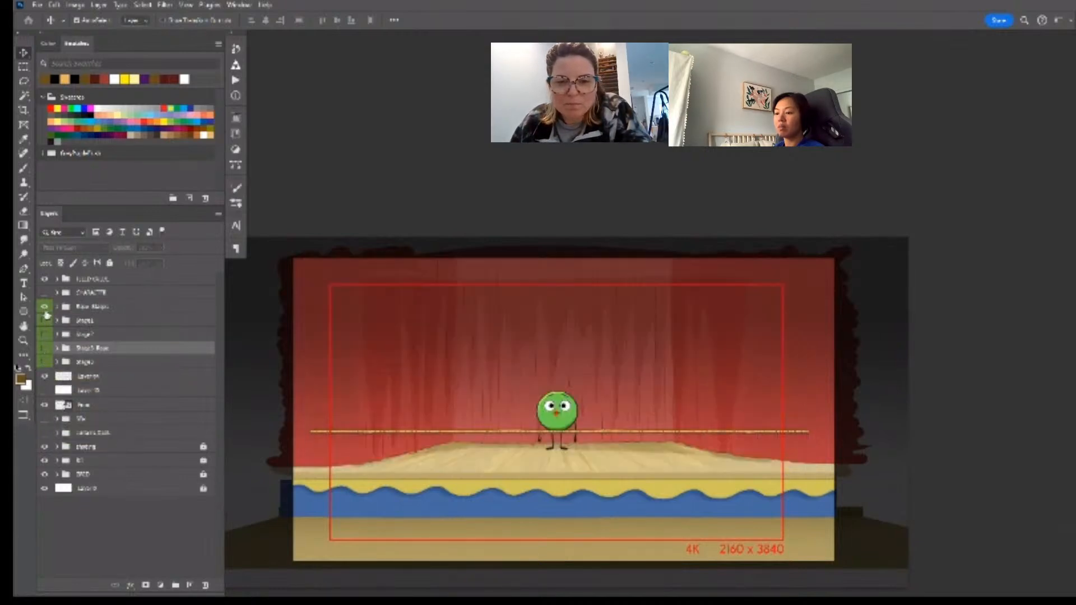
pyautogui.click(44, 320)
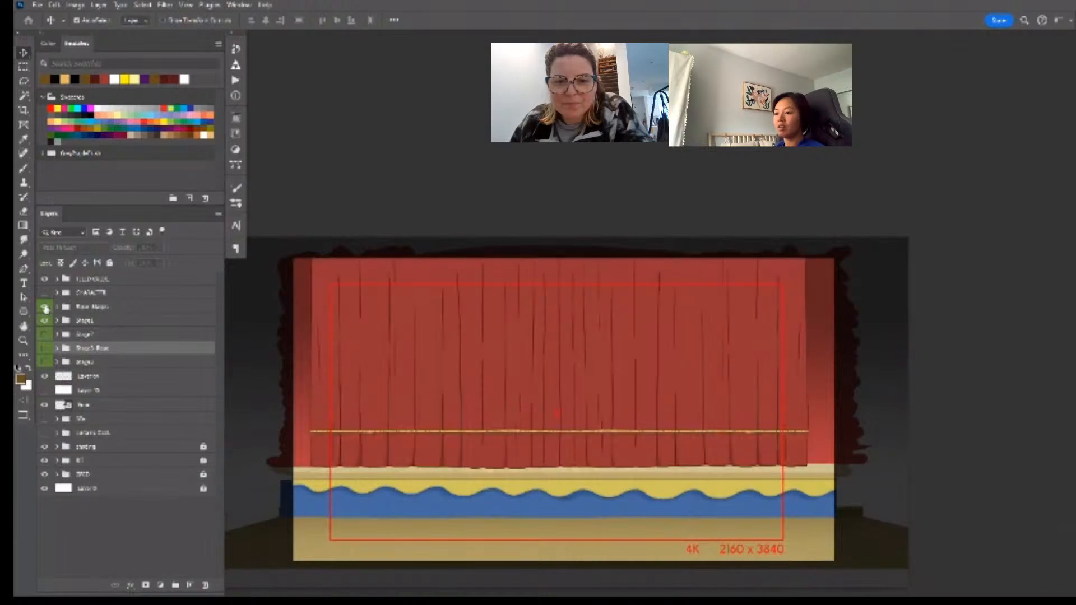
pyautogui.click(45, 321)
pyautogui.click(46, 334)
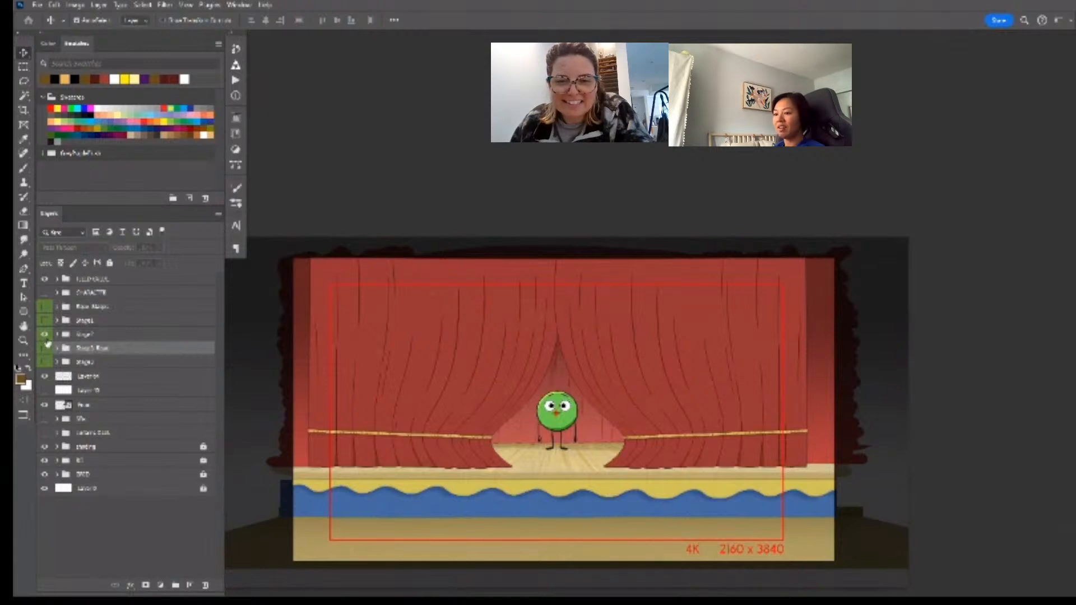
pyautogui.click(46, 335)
pyautogui.click(44, 348)
pyautogui.click(45, 362)
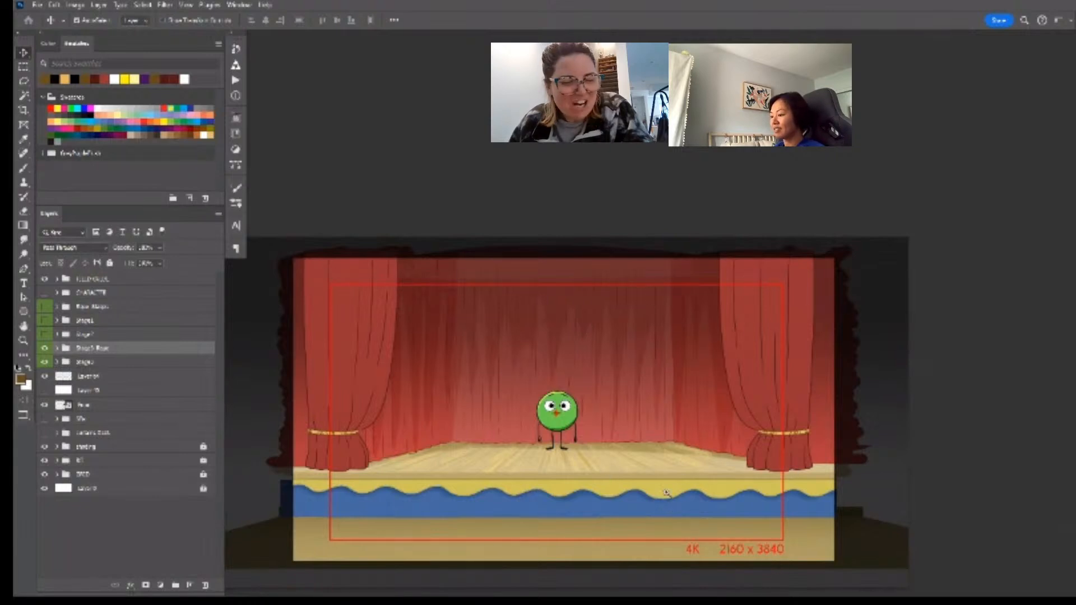
# - Make the Stage2, Stage1 and uppermost rope groups visible together with the Stage3 groups
pyautogui.moveTo(639, 461); pyautogui.dragTo(762, 387)
pyautogui.moveTo(762, 387); pyautogui.dragTo(705, 421)
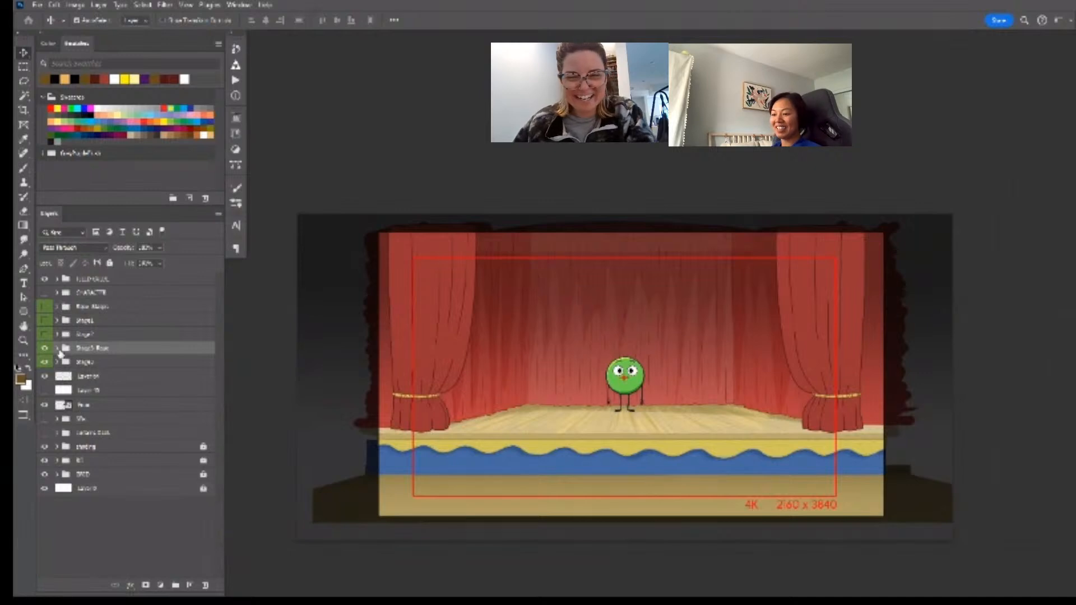
pyautogui.click(45, 334)
pyautogui.moveTo(45, 320); pyautogui.dragTo(45, 307)
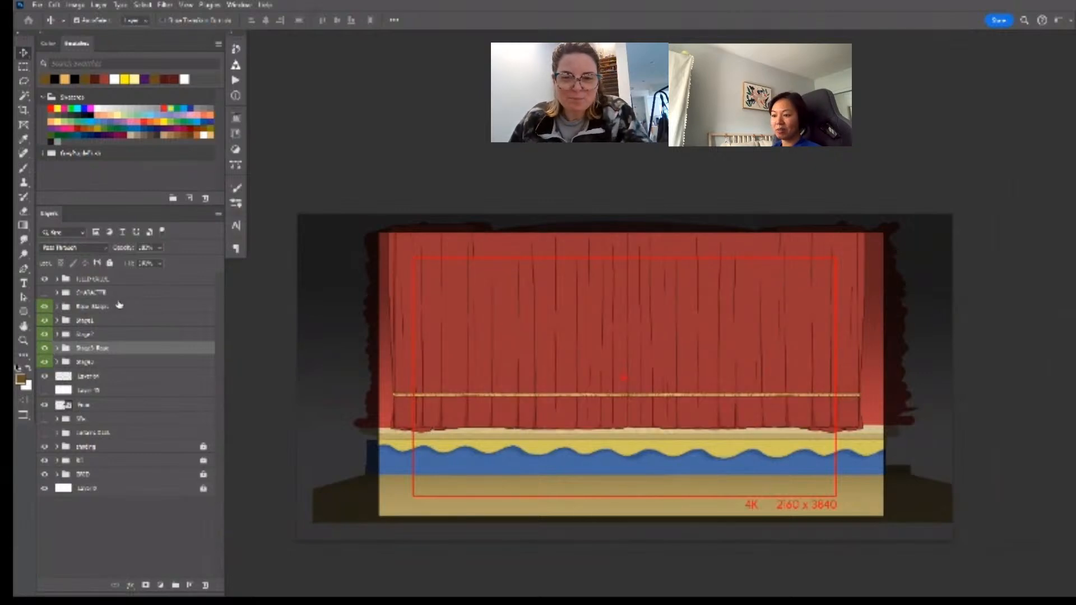
# - Show the white fill layer beneath the Stage groups and set its opacity to 100%
pyautogui.click(120, 310)
pyautogui.press('z')
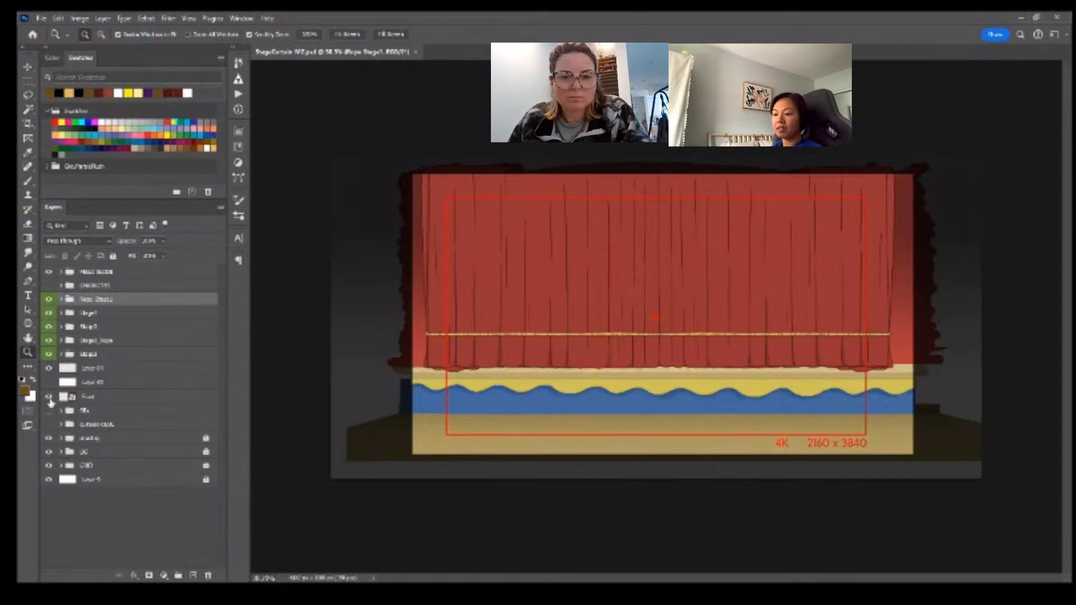
pyautogui.moveTo(681, 347); pyautogui.dragTo(631, 360)
pyautogui.press('f')
pyautogui.moveTo(630, 361); pyautogui.dragTo(643, 370)
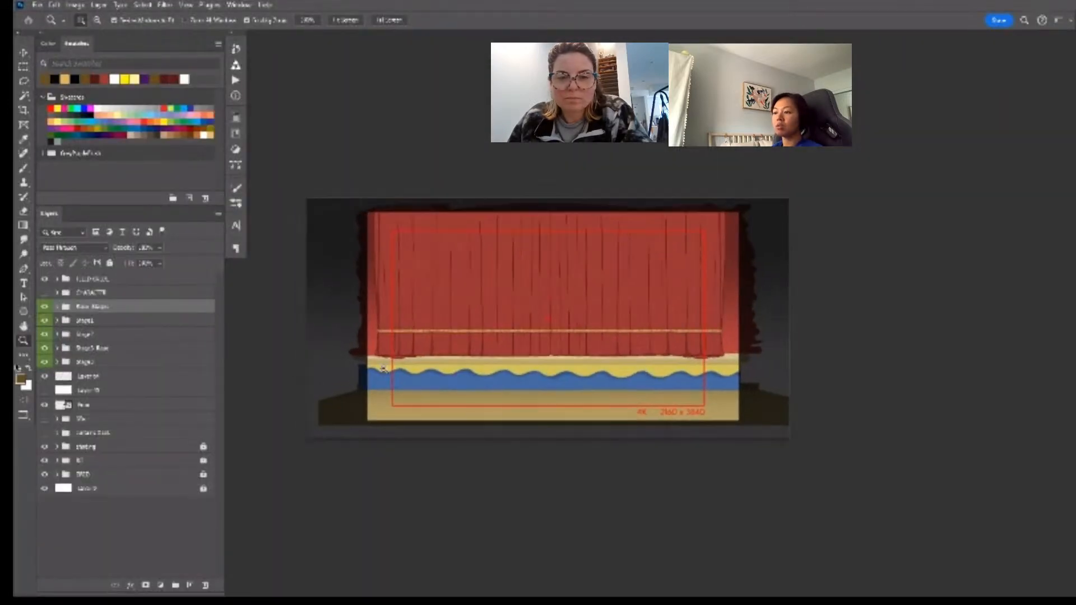
pyautogui.click(44, 390)
pyautogui.click(175, 388)
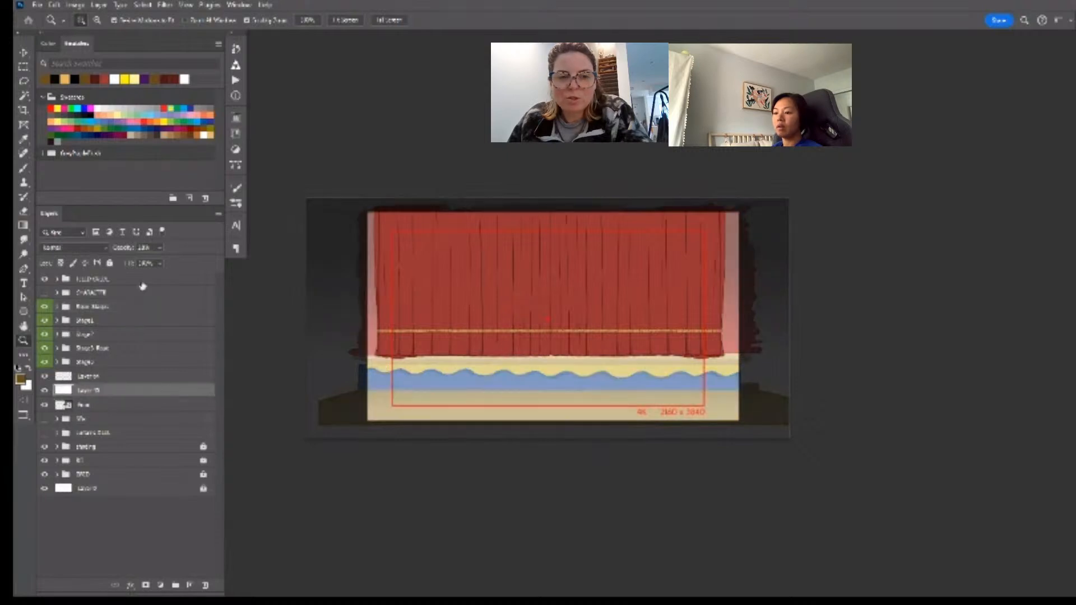
pyautogui.click(161, 247)
pyautogui.write('100')
pyautogui.press('Return')
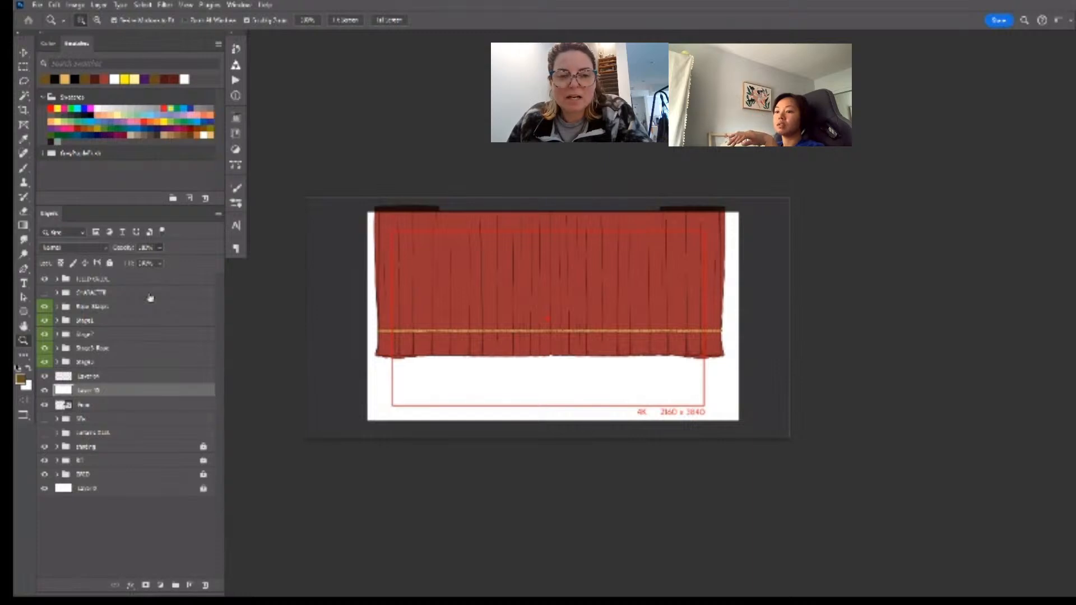
# - Hide the FIELD GUIDE group so the curtains stand against the plain white backdrop
pyautogui.click(45, 280)
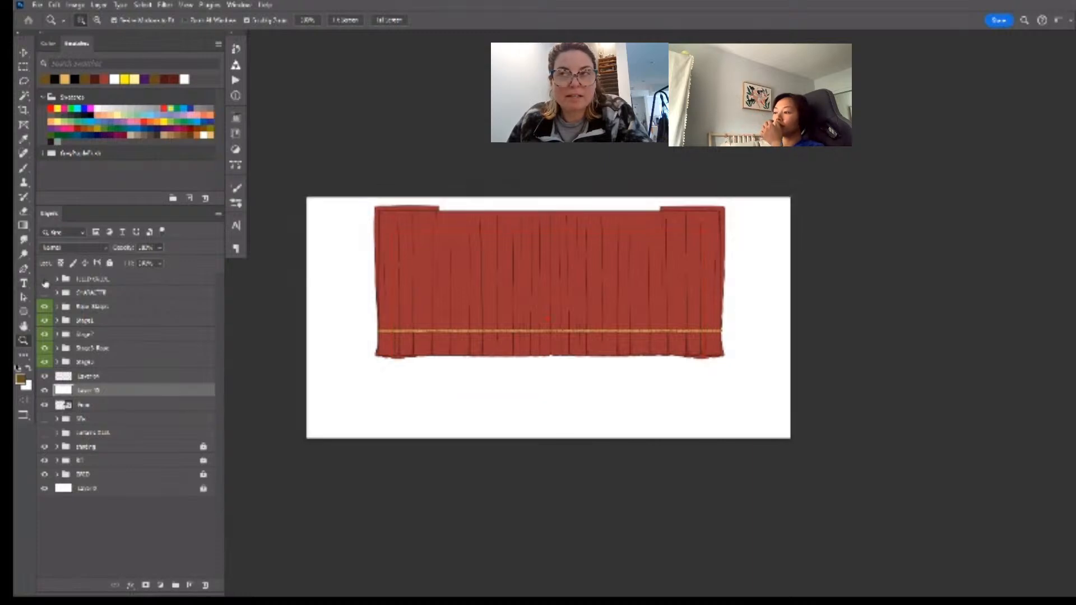
pyautogui.press('f')
pyautogui.press('f')
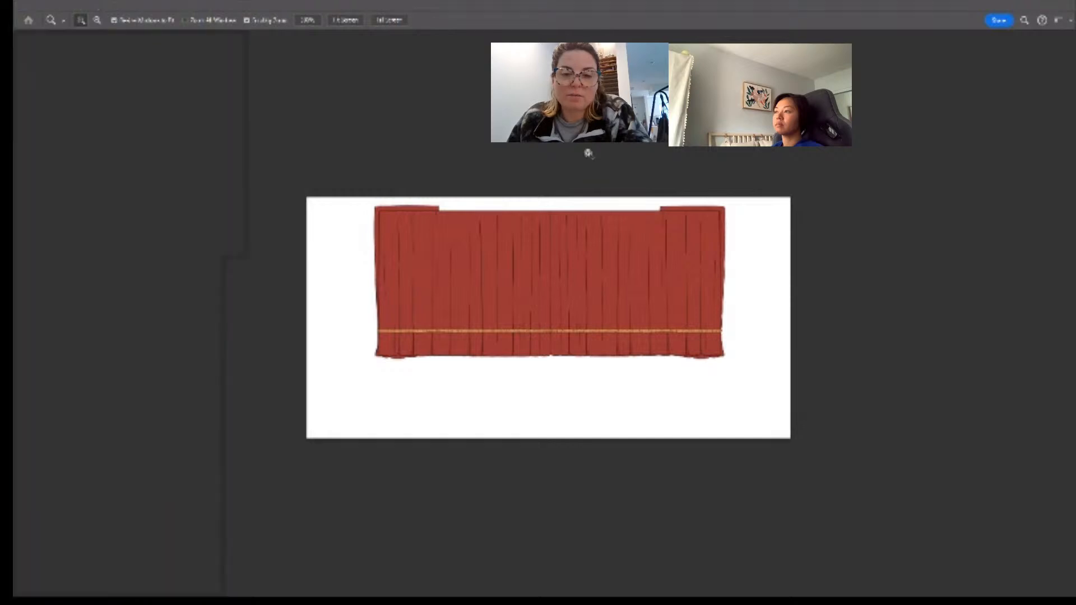
pyautogui.moveTo(588, 165); pyautogui.dragTo(583, 164)
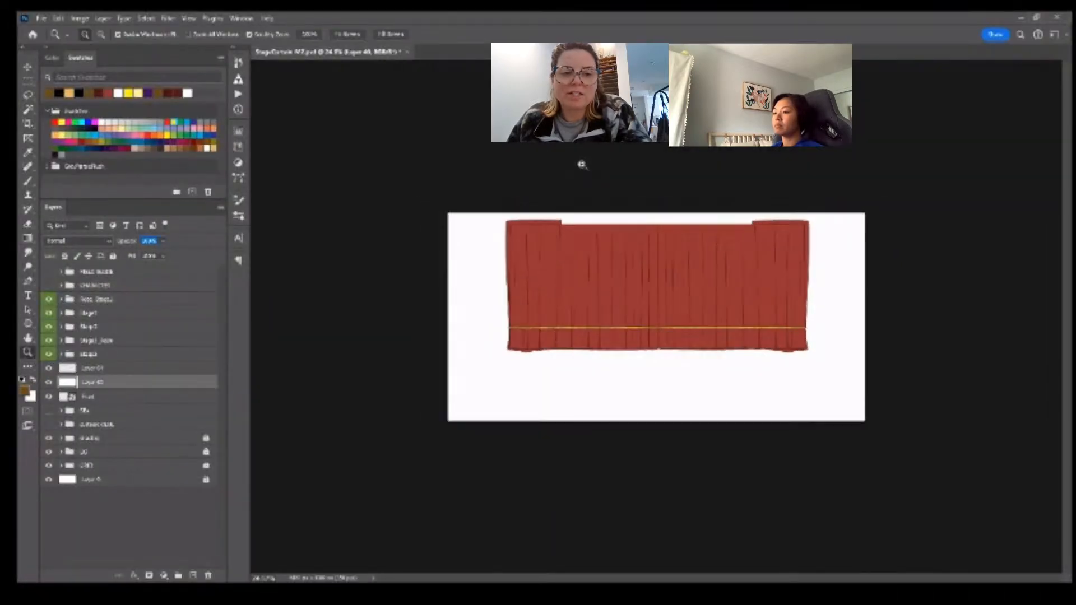
# - Delete the extra layer directly above the white backdrop layer and hide the Front layer
pyautogui.click(27, 67)
pyautogui.click(627, 177)
pyautogui.moveTo(627, 178); pyautogui.dragTo(635, 177)
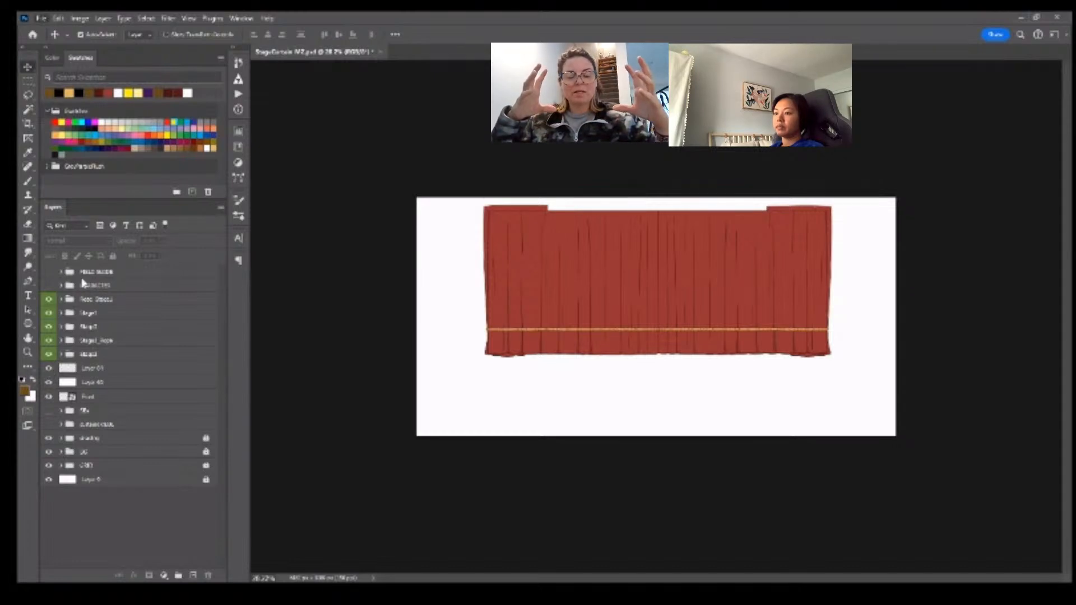
pyautogui.hotkey('ctrl', 'z')
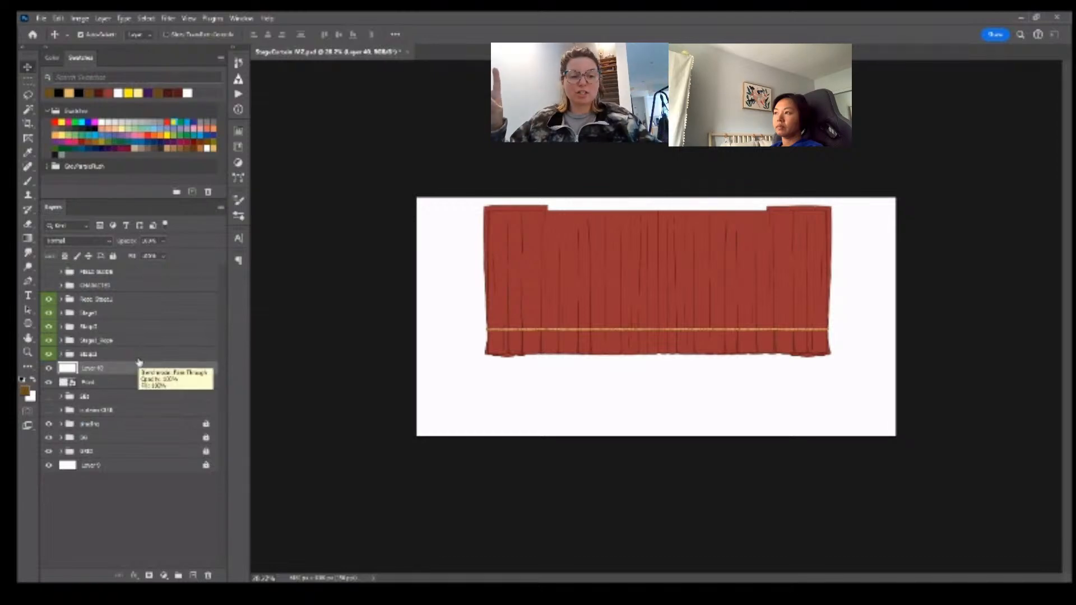
pyautogui.click(114, 380)
pyautogui.hotkey('ctrl', 't')
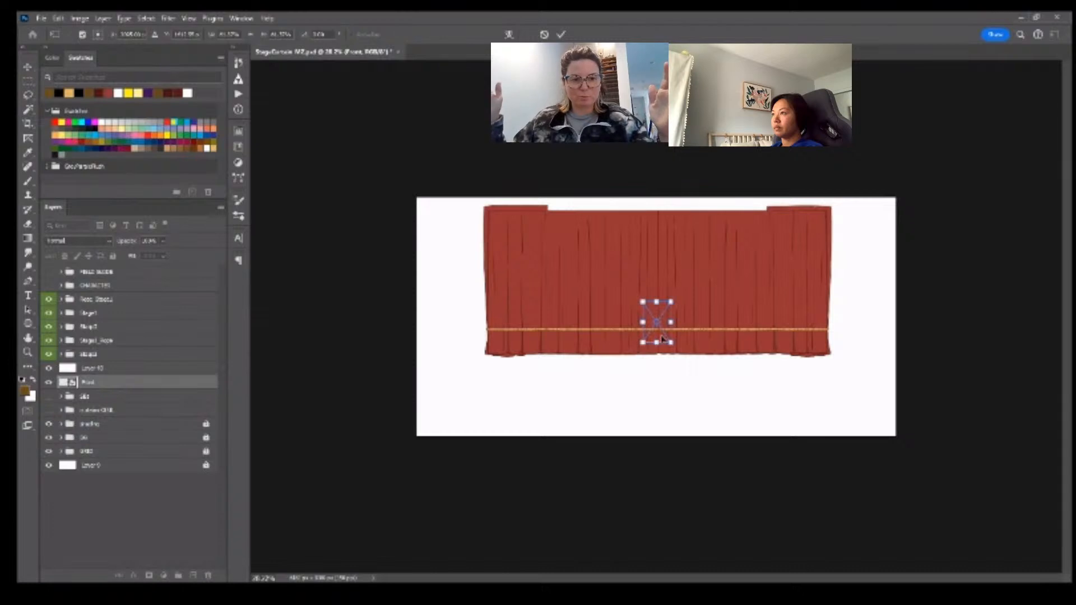
pyautogui.click(49, 383)
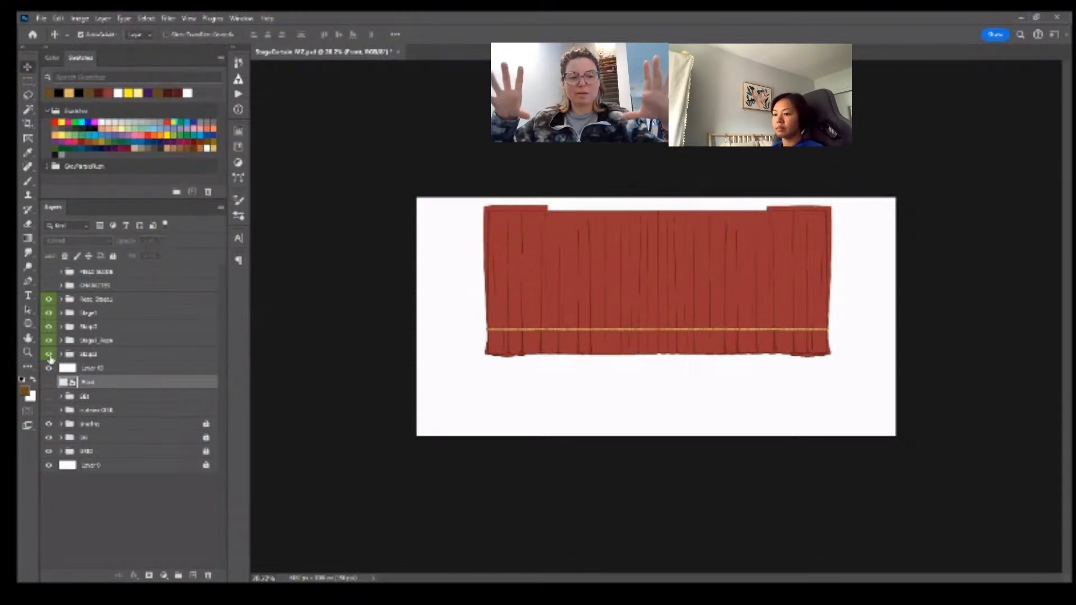
# - Hide all curtain and rope groups except Rope Stage1 and Stage1
pyautogui.moveTo(49, 355); pyautogui.dragTo(48, 297)
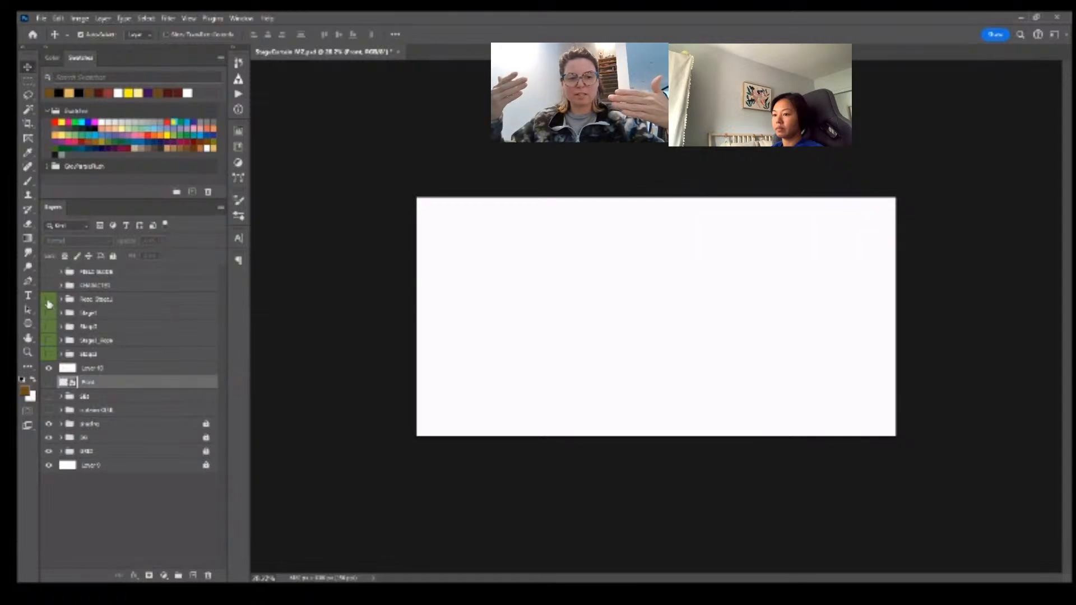
pyautogui.click(49, 299)
pyautogui.click(49, 313)
pyautogui.click(747, 278)
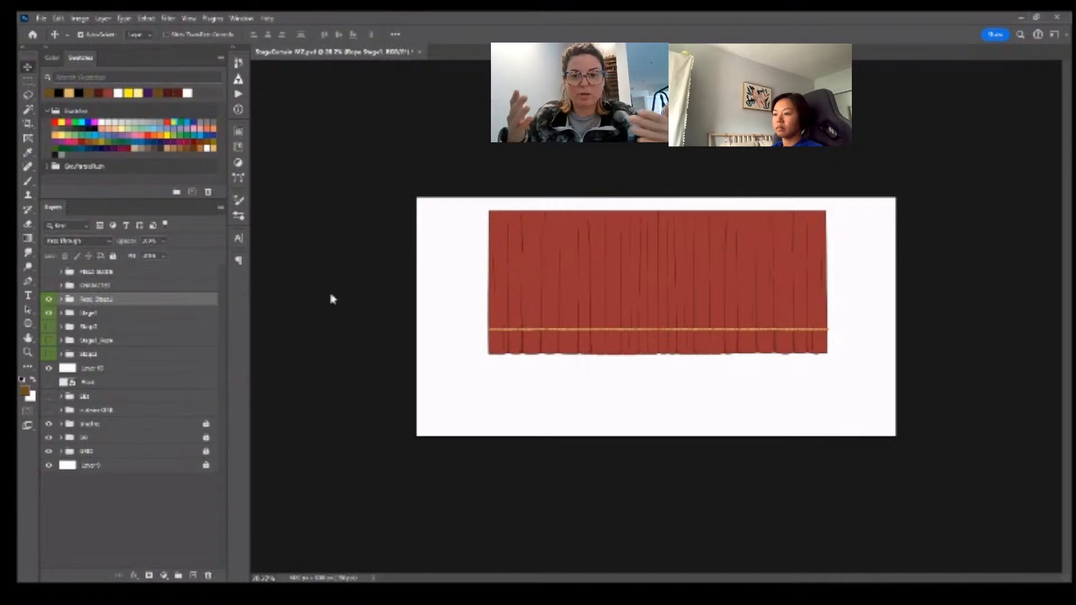
# - Toggle the right-hand rope and curtain inside the Rope Stage1 and Stage1 groups to inspect each half separately
pyautogui.click(61, 299)
pyautogui.click(49, 327)
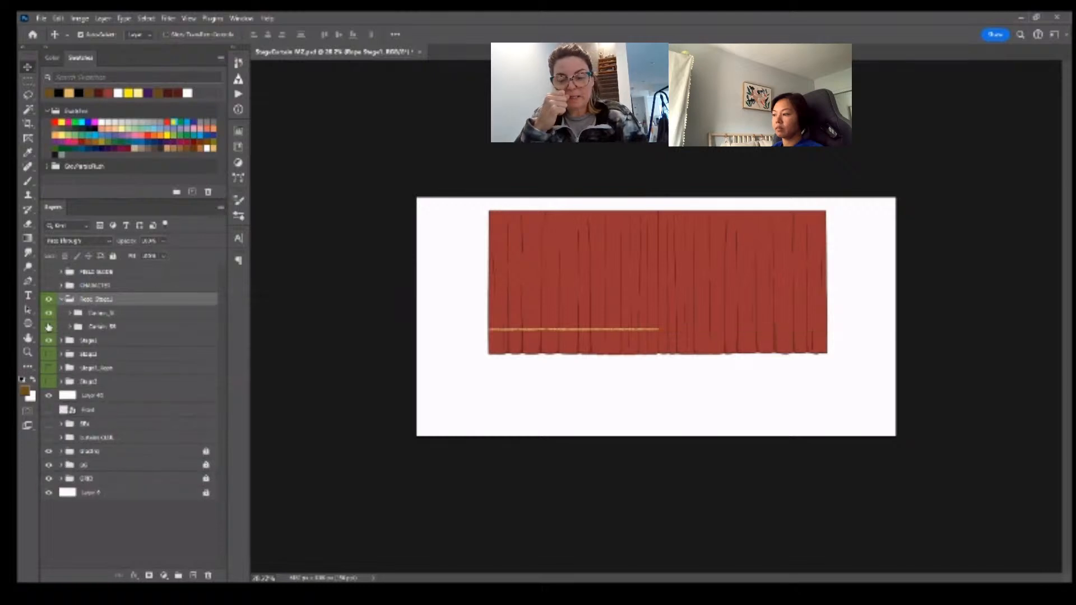
pyautogui.click(49, 327)
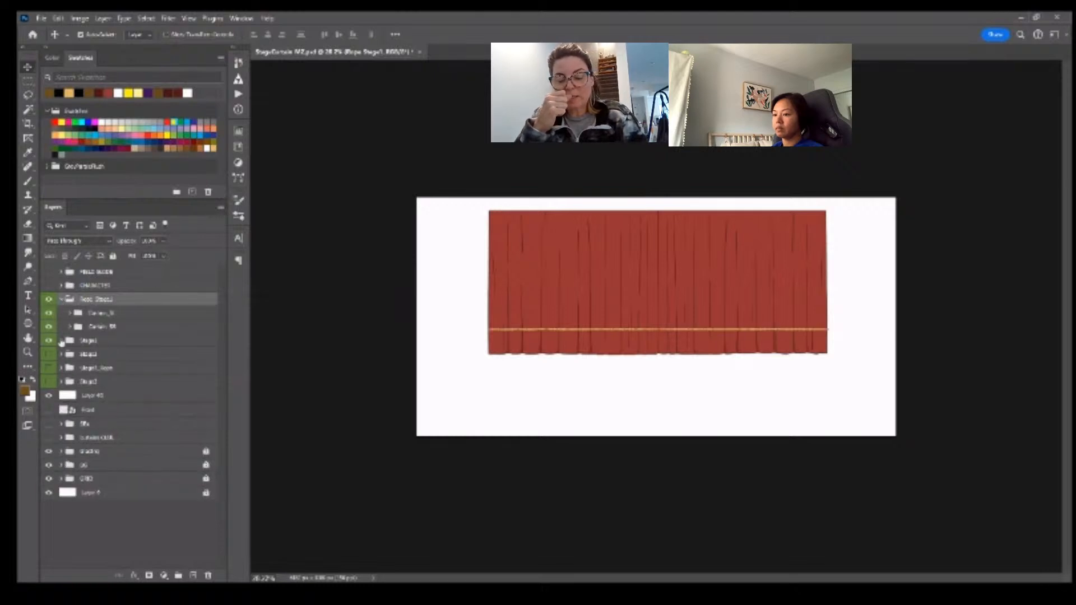
pyautogui.click(61, 341)
pyautogui.click(49, 368)
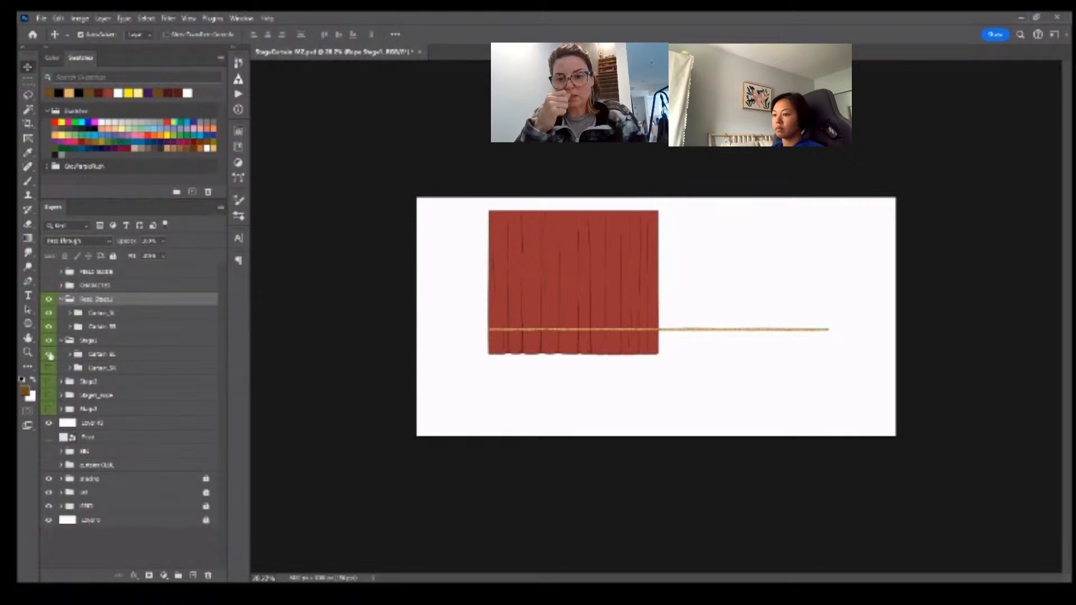
pyautogui.click(50, 328)
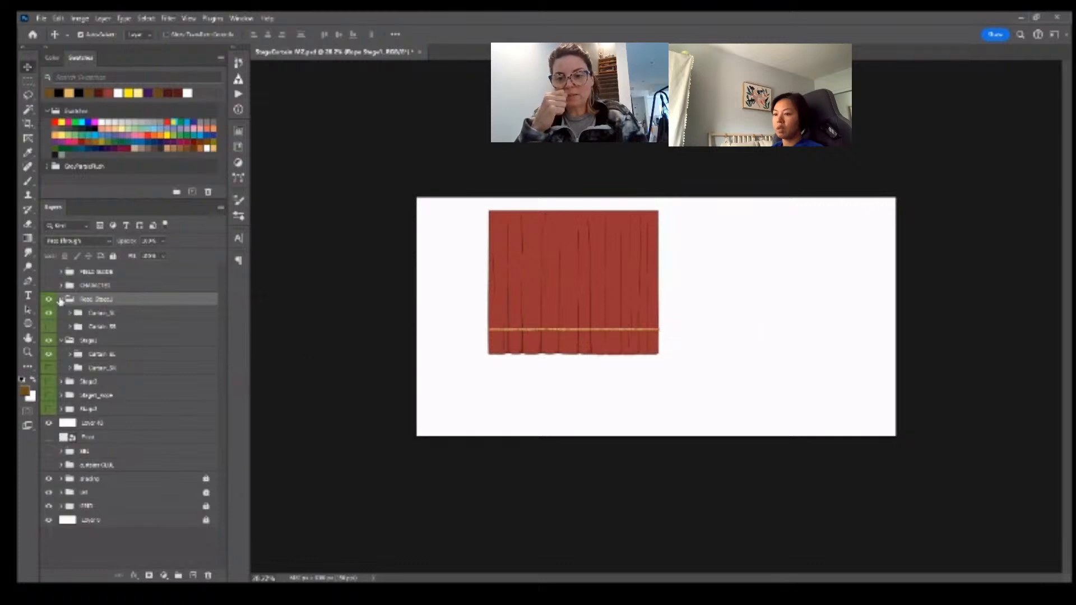
pyautogui.click(50, 327)
pyautogui.click(61, 298)
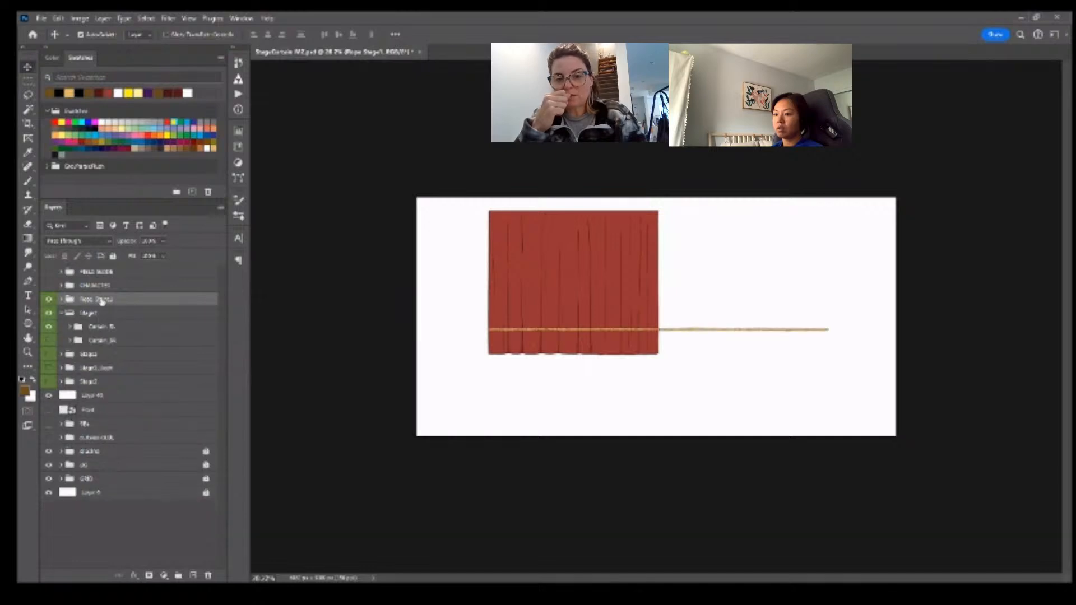
pyautogui.click(61, 313)
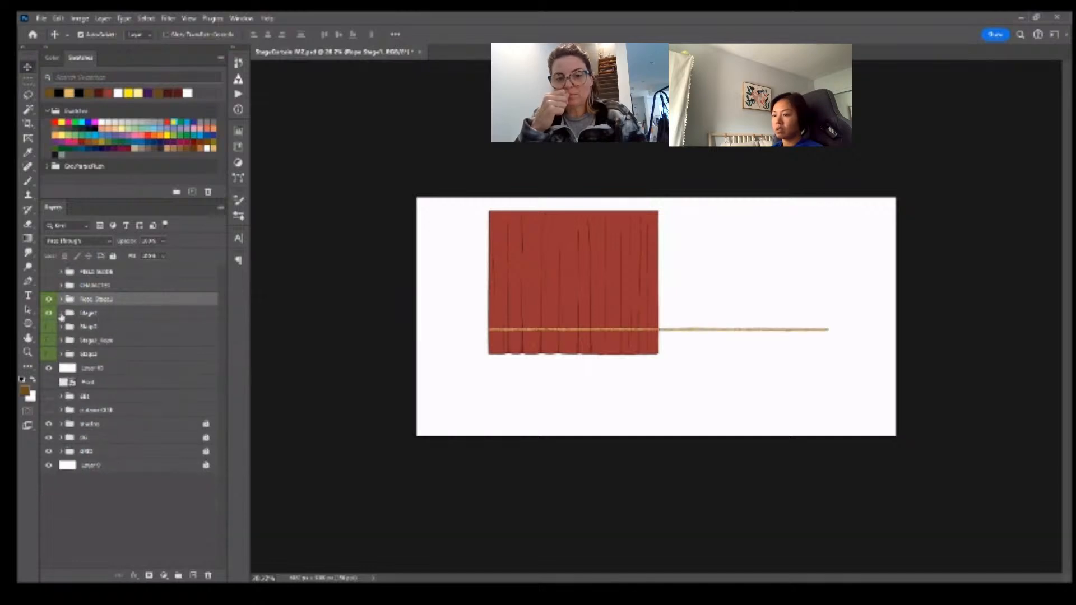
pyautogui.click(64, 314)
pyautogui.click(62, 312)
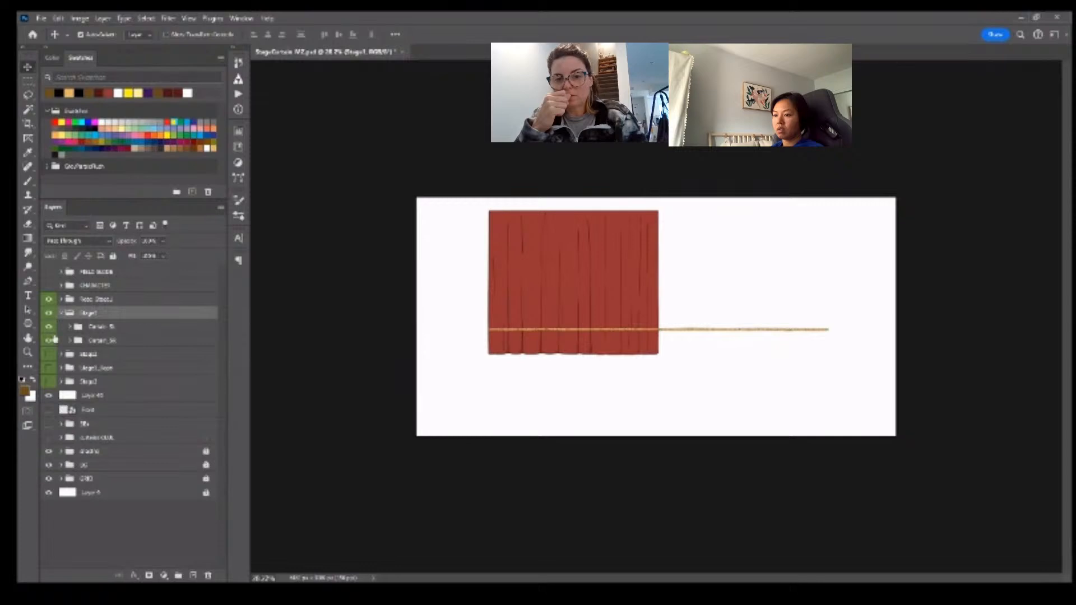
pyautogui.click(50, 340)
pyautogui.click(61, 313)
# - Stamp the visible artwork onto a new layer above Rope Stage1 and scale it to about a third in the canvas's lower-left corner
pyautogui.click(129, 301)
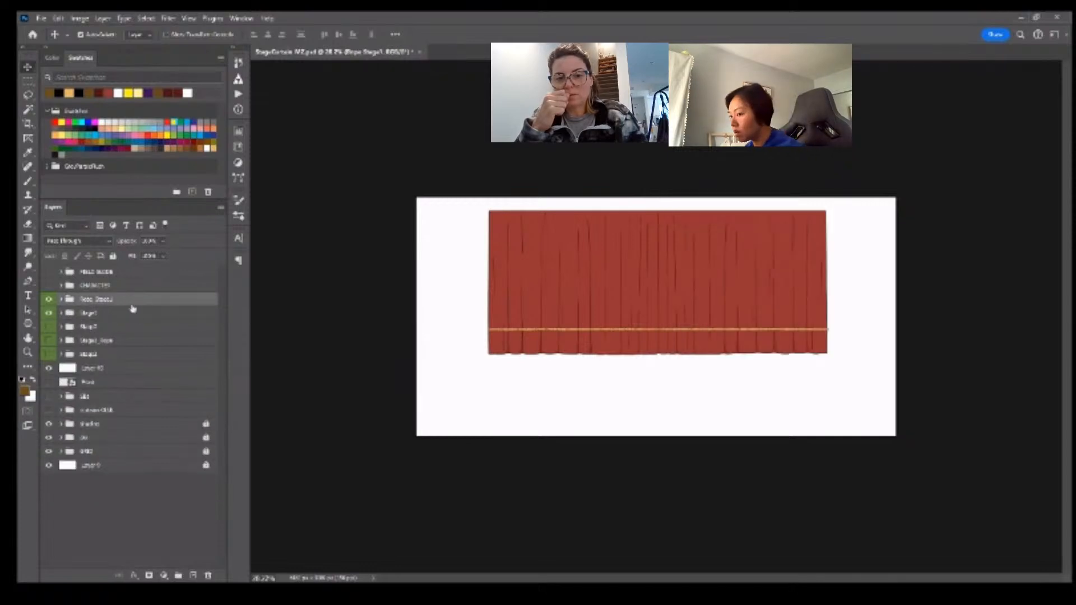
pyautogui.hotkey('ctrl', 'shift', 'alt', 'e')
pyautogui.hotkey('ctrl', 't')
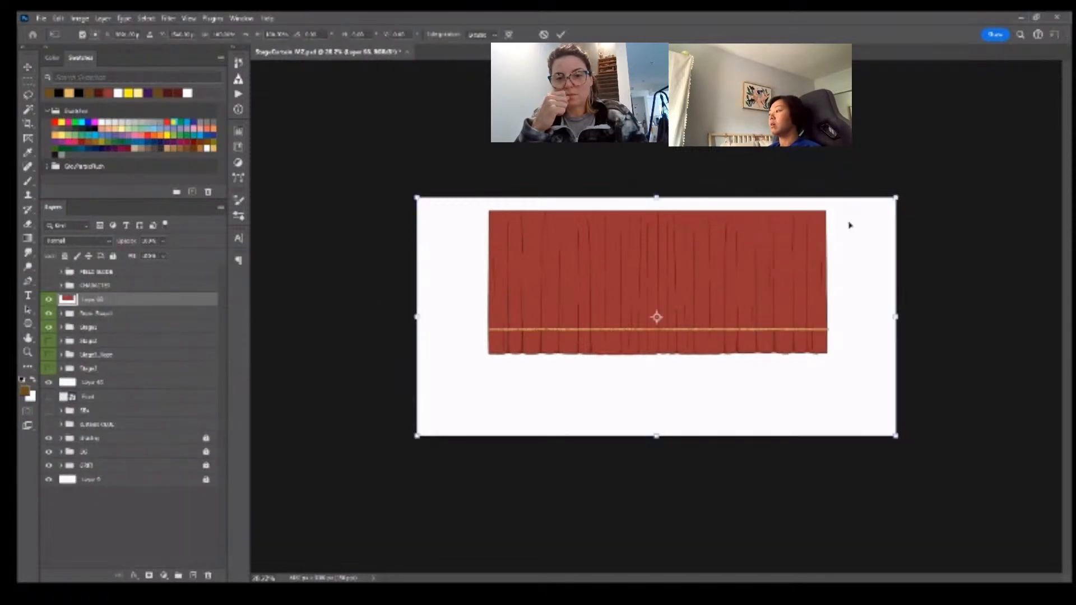
pyautogui.moveTo(895, 197); pyautogui.dragTo(561, 340)
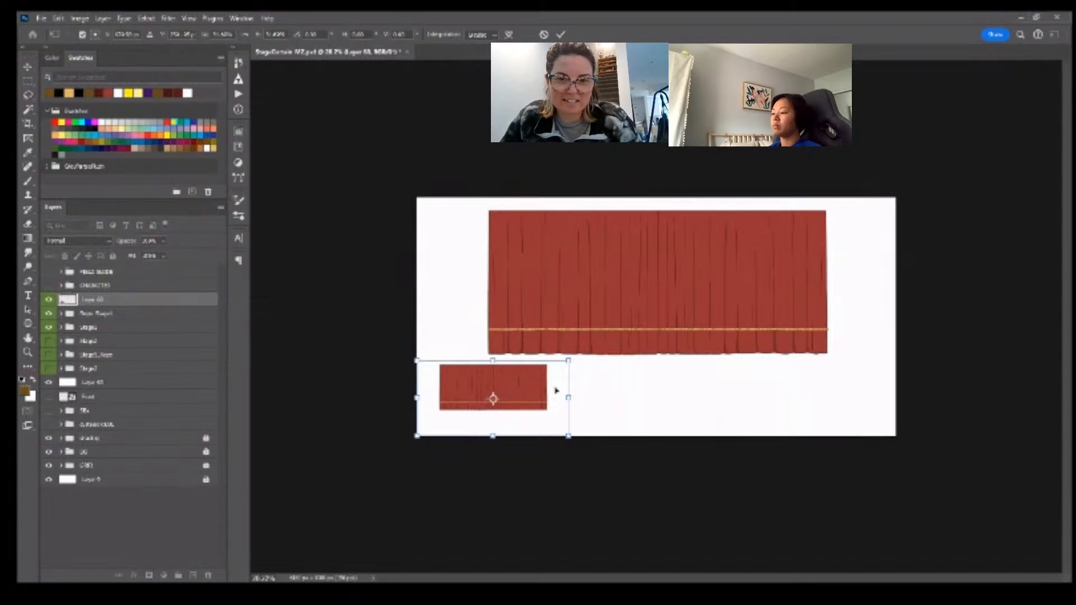
pyautogui.press('Return')
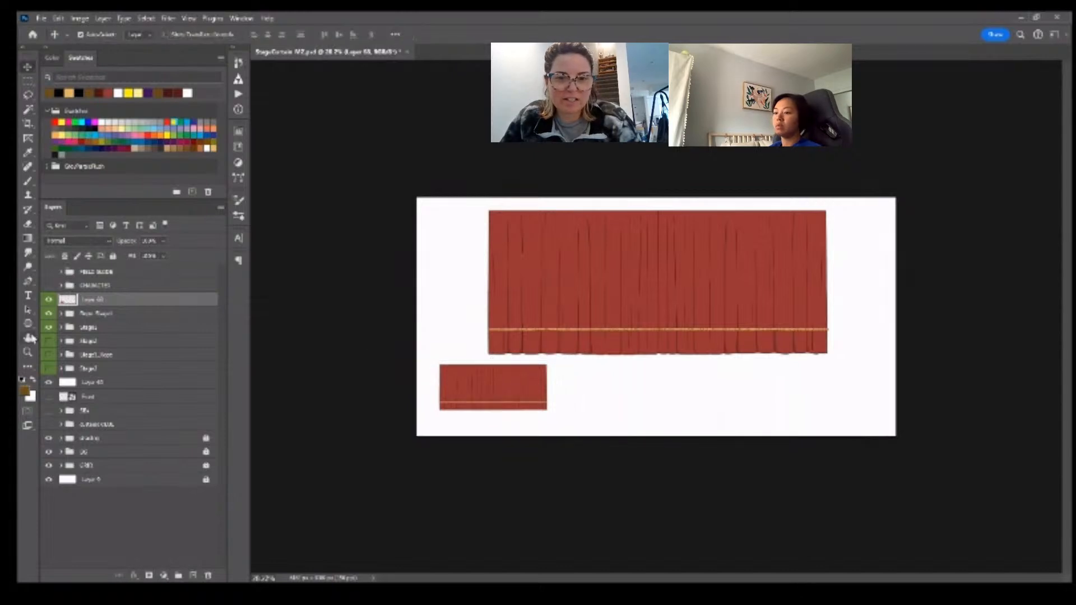
# - Hide the right-hand rope inside the Rope Stage1 group, toggling the Stage1 curtains to compare
pyautogui.click(61, 314)
pyautogui.click(49, 342)
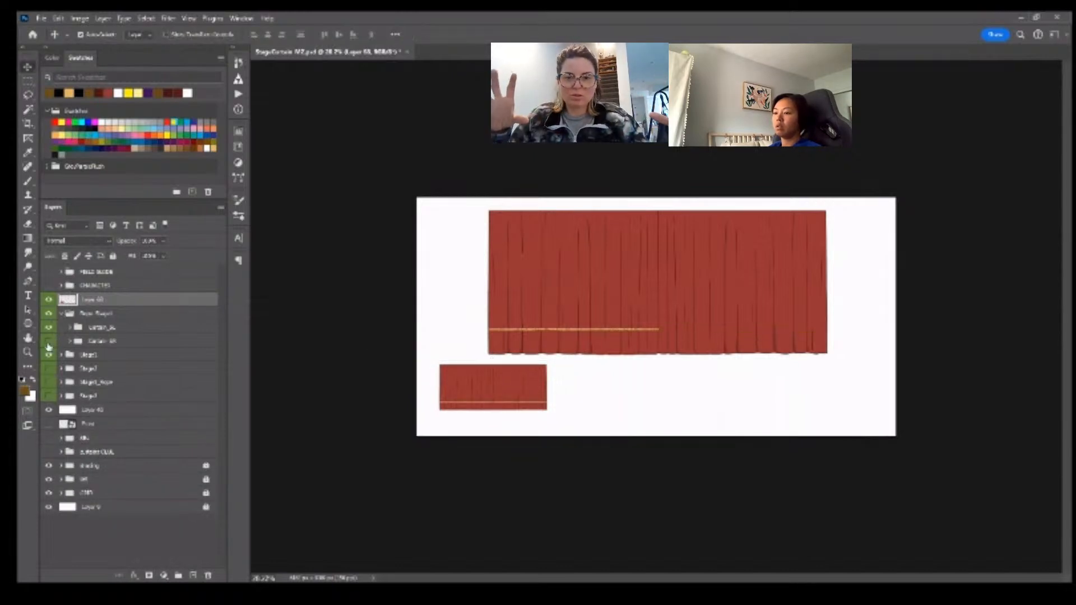
pyautogui.click(48, 356)
pyautogui.click(47, 356)
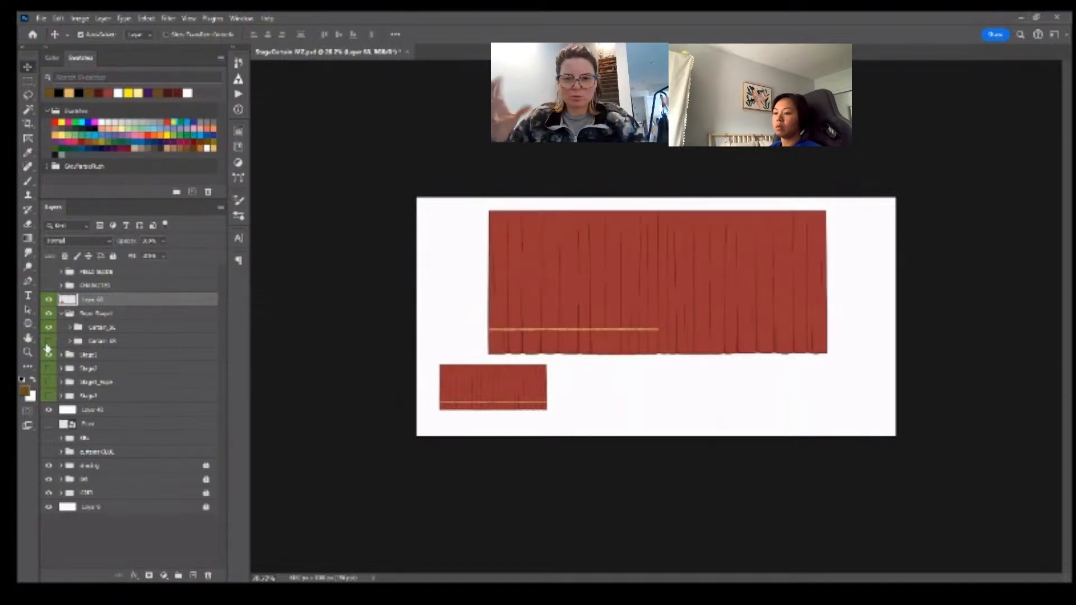
pyautogui.click(48, 342)
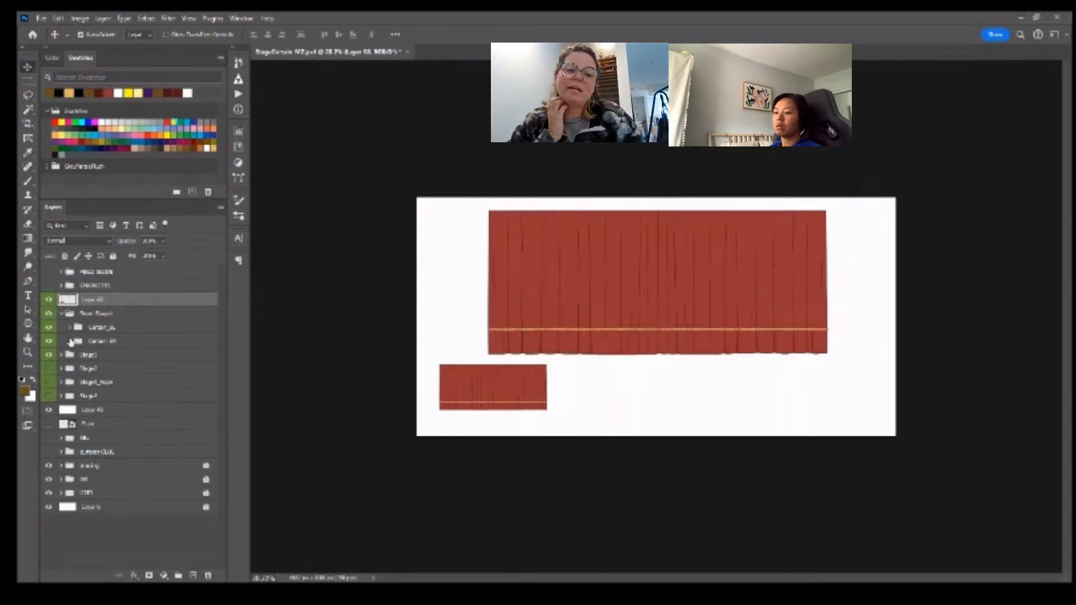
pyautogui.click(49, 342)
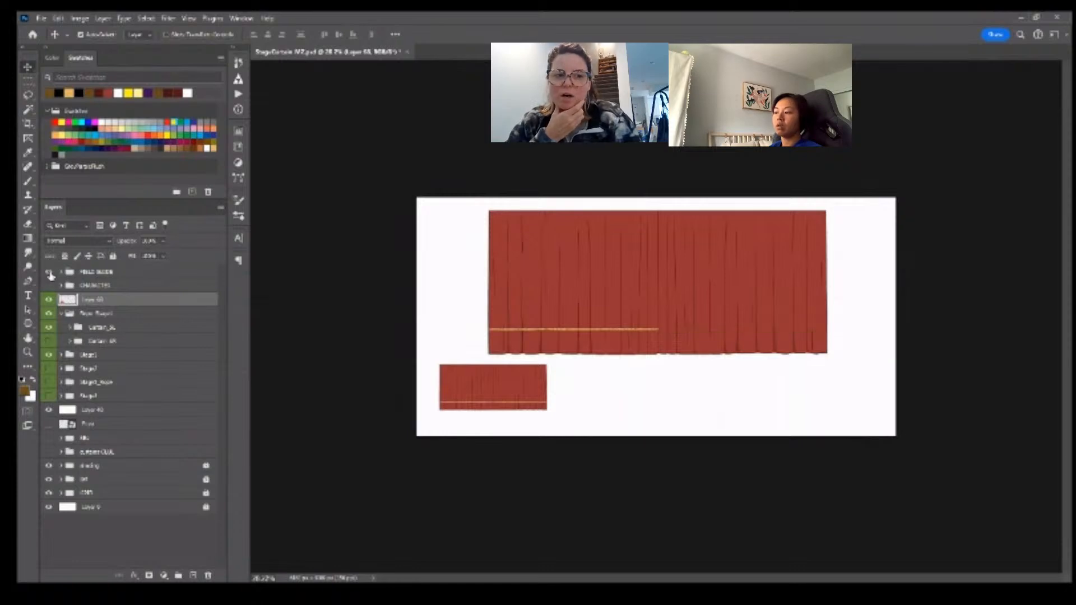
# - Hide the right-hand curtain inside the Stage1 group and collapse both the Stage1 and Rope Stage1 groups
pyautogui.click(50, 273)
pyautogui.click(49, 273)
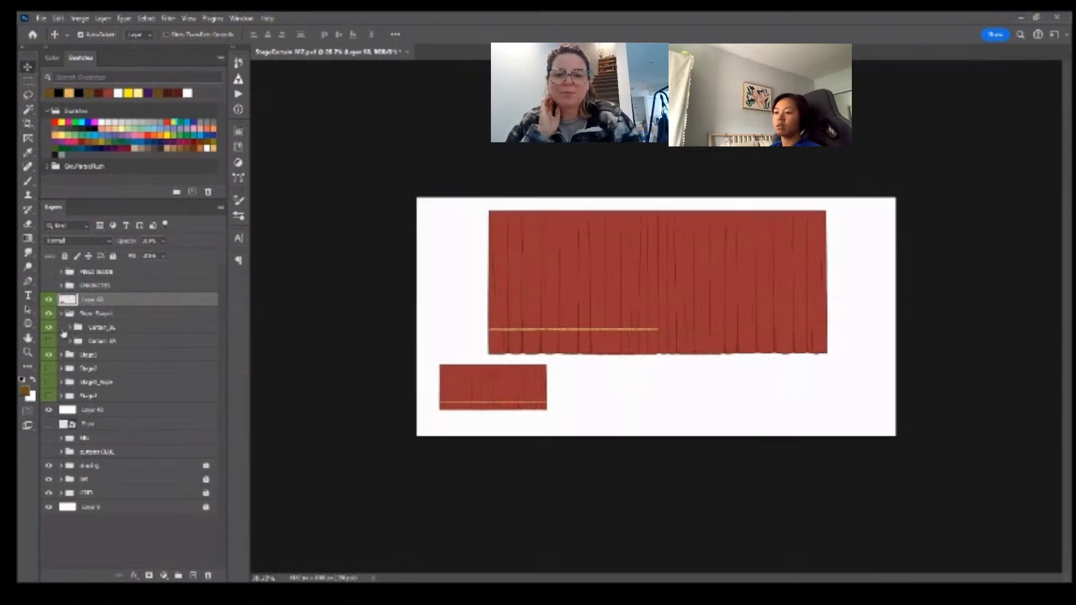
pyautogui.click(48, 355)
pyautogui.click(49, 354)
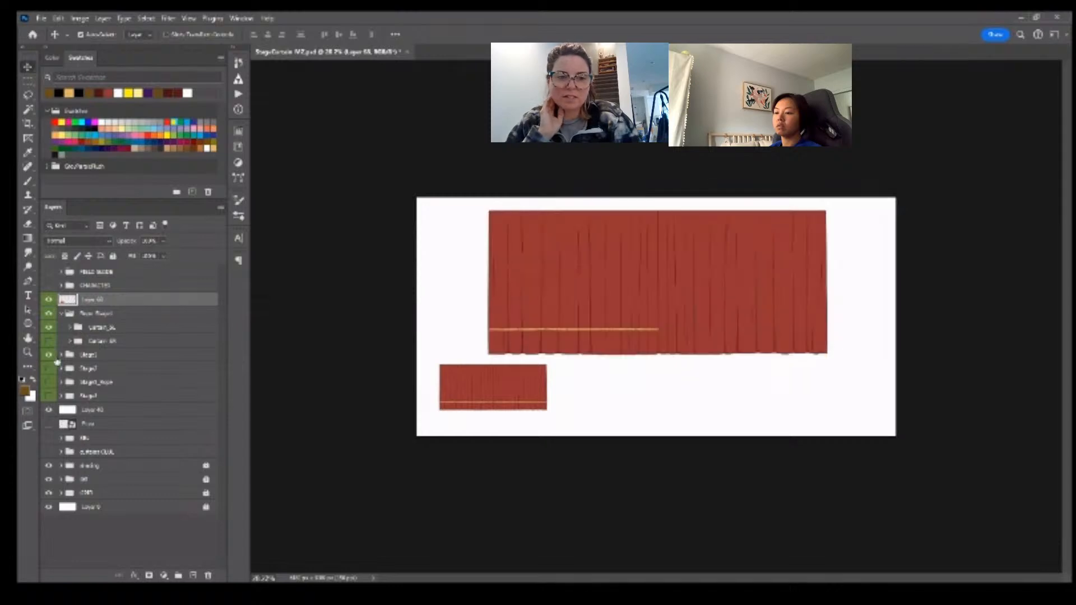
pyautogui.click(61, 354)
pyautogui.click(49, 383)
pyautogui.click(61, 355)
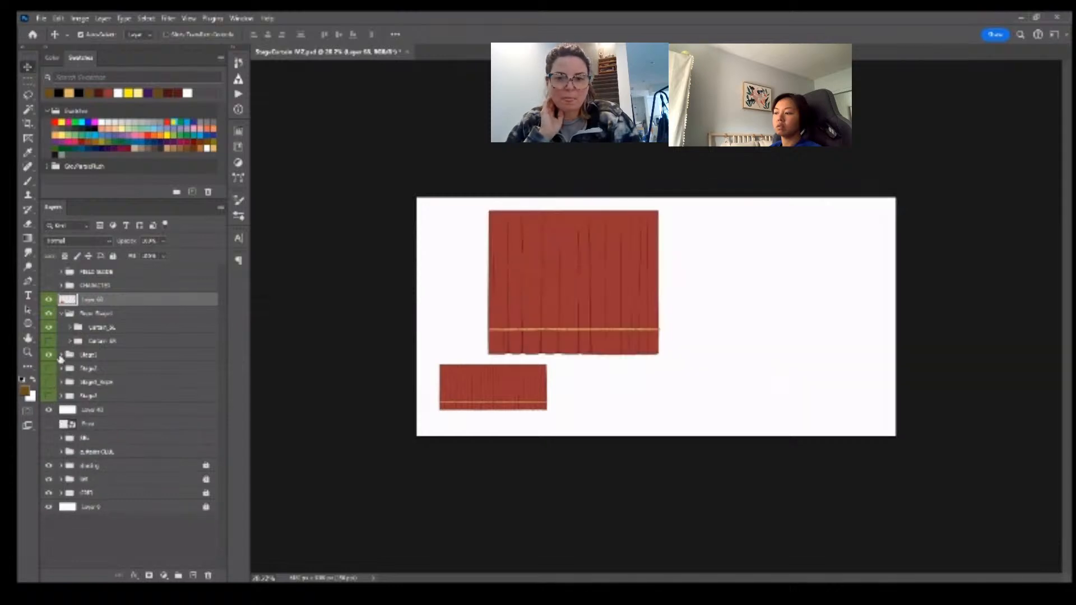
pyautogui.click(62, 314)
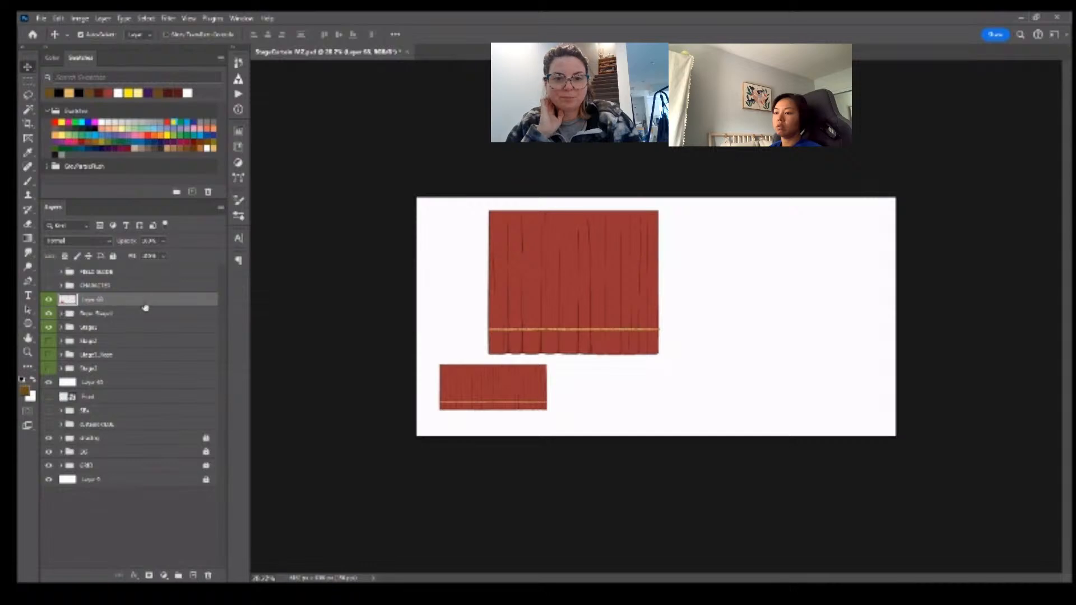
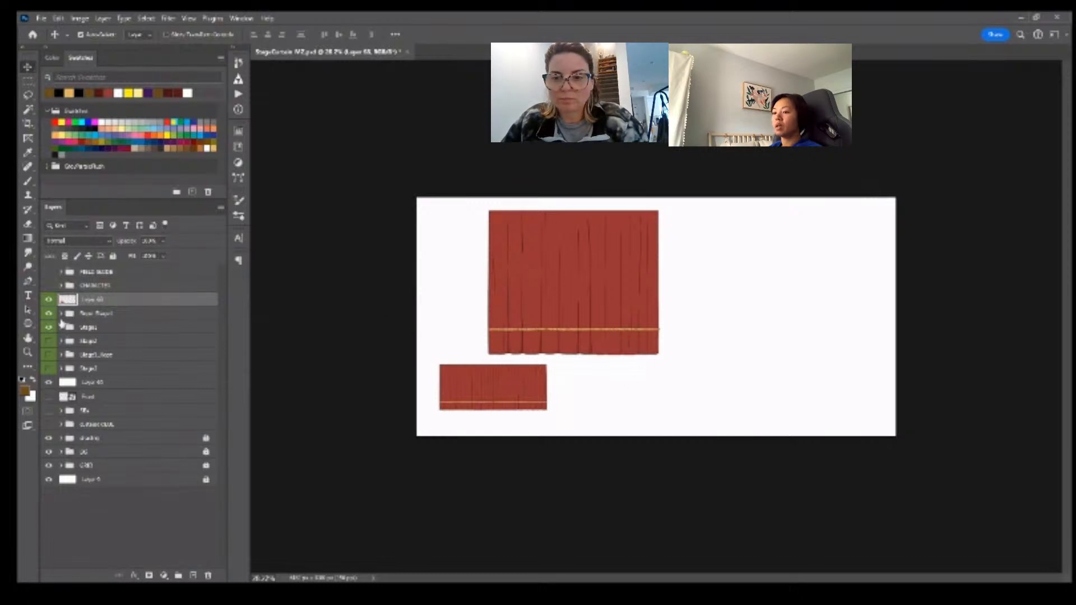
# - Hide the miniature layer, Rope Stage1 and Stage1, and show the Stage2 group
pyautogui.moveTo(50, 302); pyautogui.dragTo(50, 317)
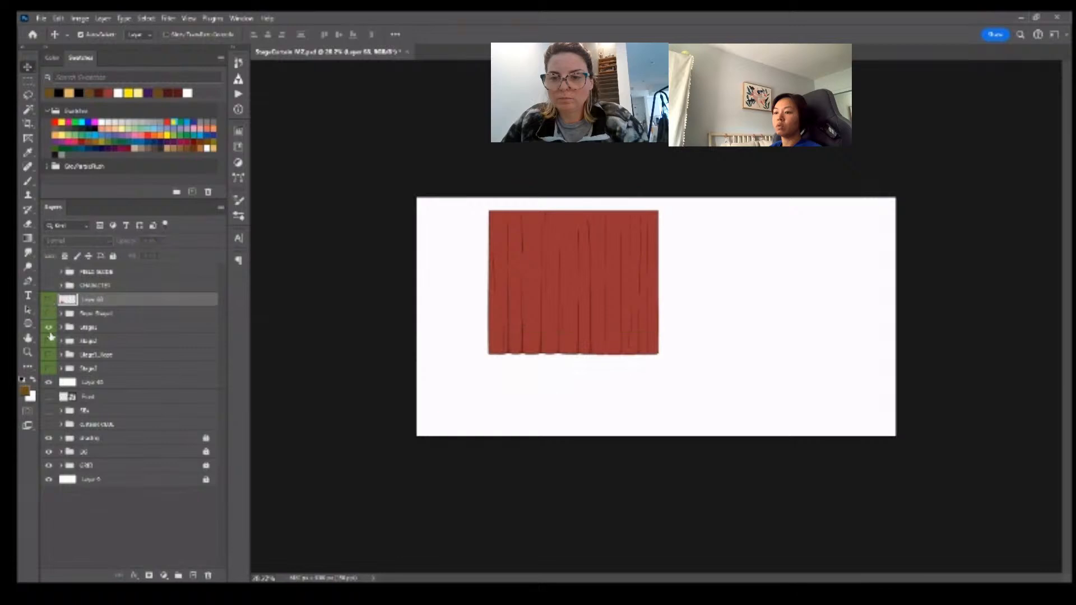
pyautogui.click(49, 333)
pyautogui.click(49, 344)
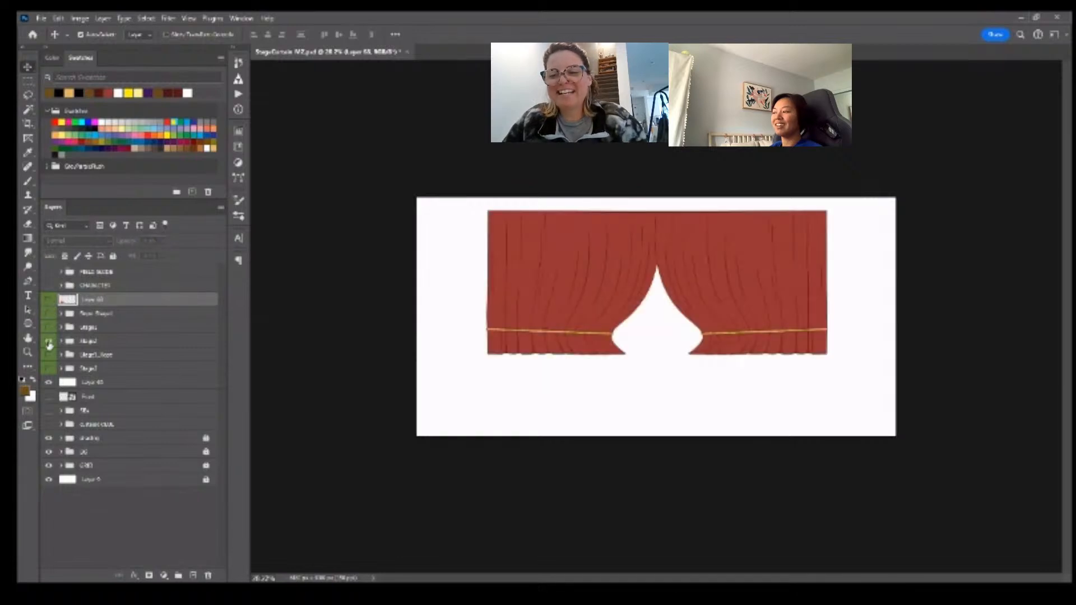
# - Stamp the visible Stage2 artwork onto a new layer and scale it to about a third in the canvas's lower-left corner
pyautogui.click(110, 343)
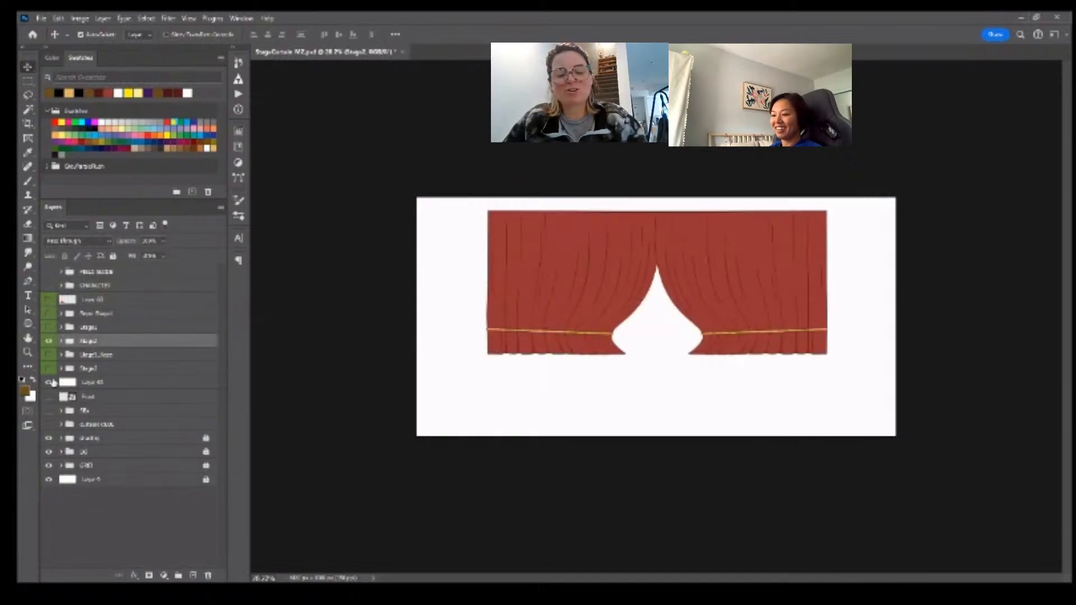
pyautogui.hotkey('ctrl', 'alt', 'shift', 'e')
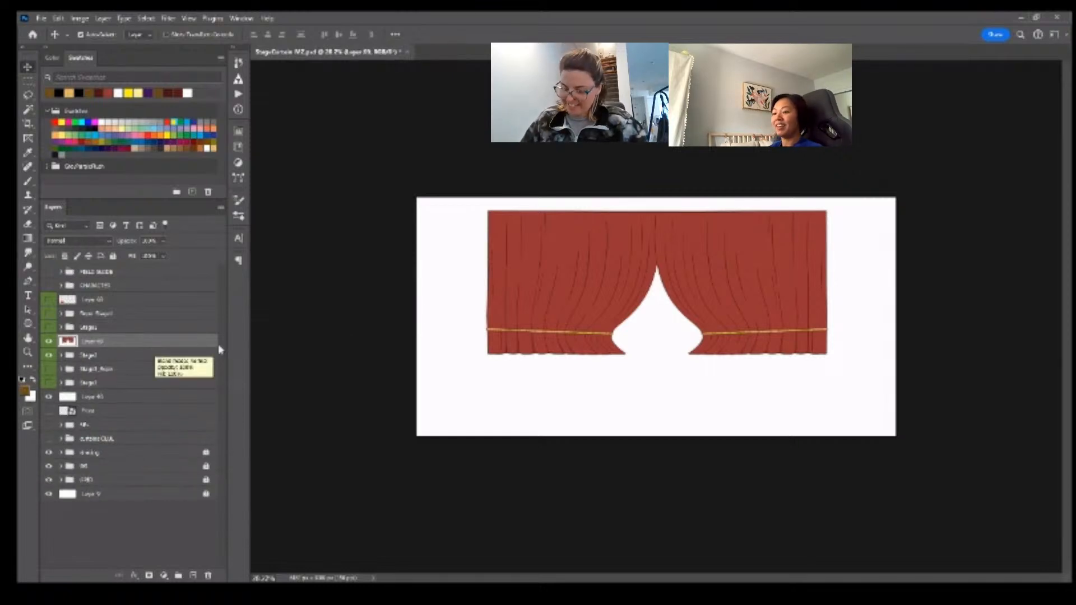
pyautogui.hotkey('ctrl', 't')
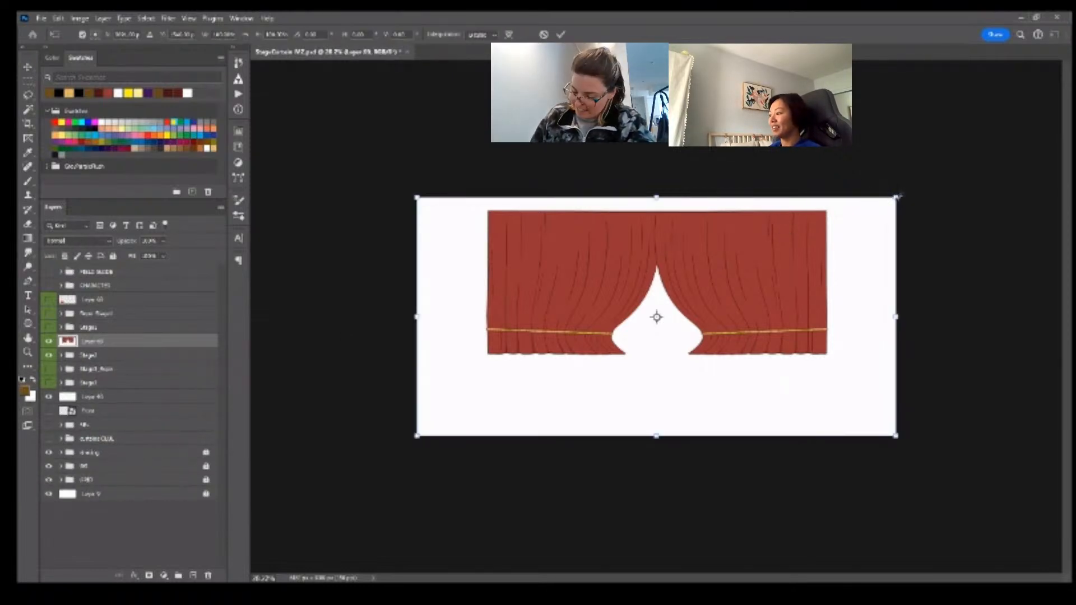
pyautogui.moveTo(898, 197); pyautogui.dragTo(708, 286)
pyautogui.moveTo(601, 327); pyautogui.dragTo(562, 345)
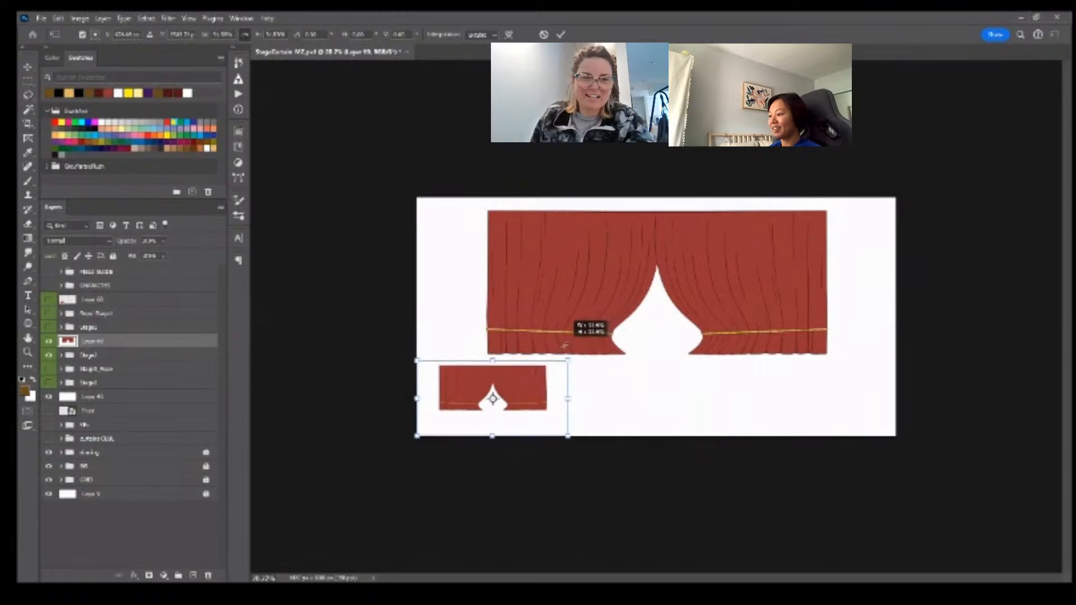
pyautogui.press('Return')
# - Move the Stage2 miniature above the Stage1 miniature, show both, and set the upper one's opacity to 57%
pyautogui.moveTo(83, 345); pyautogui.dragTo(101, 307)
pyautogui.click(102, 301)
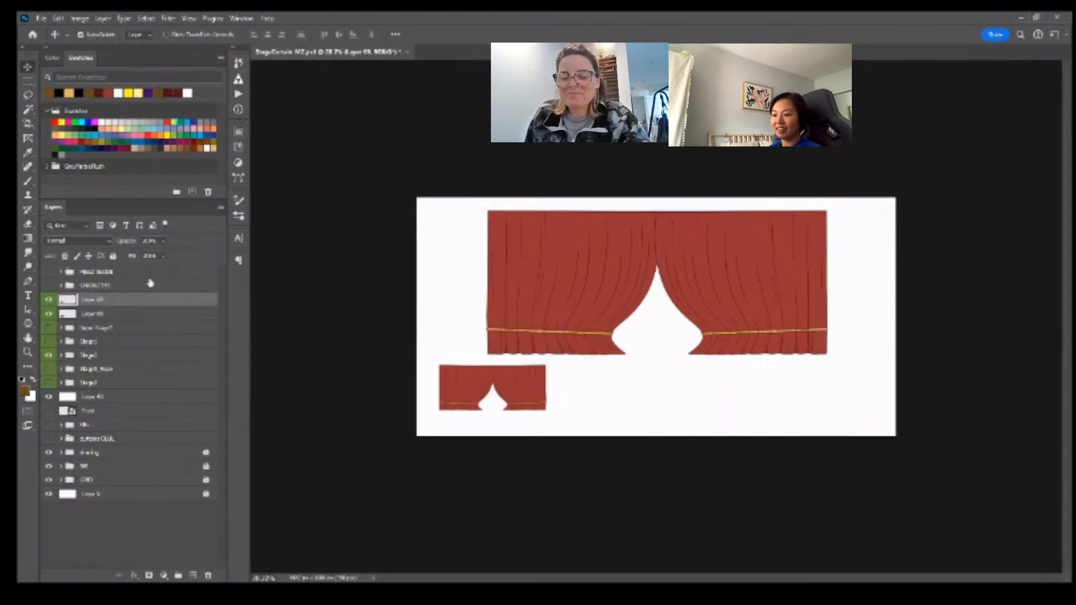
pyautogui.press('5')
pyautogui.press('7')
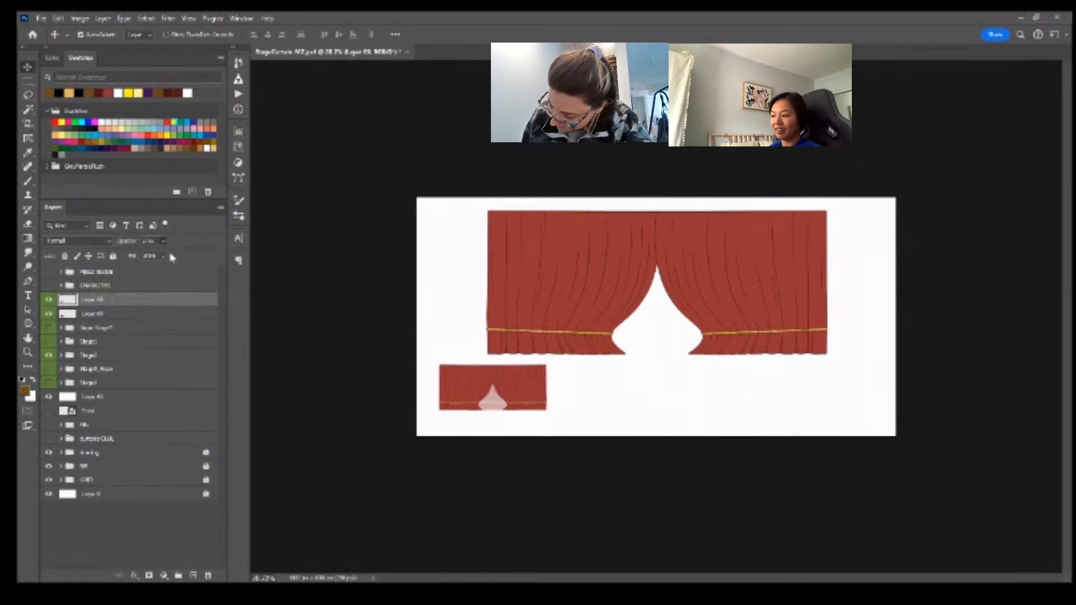
# - Examine how the overlaid curtain miniatures line up, displaying the transform controls around the lower one
pyautogui.press('z')
pyautogui.moveTo(488, 370); pyautogui.dragTo(534, 415)
pyautogui.moveTo(534, 420); pyautogui.dragTo(639, 387)
pyautogui.press('v')
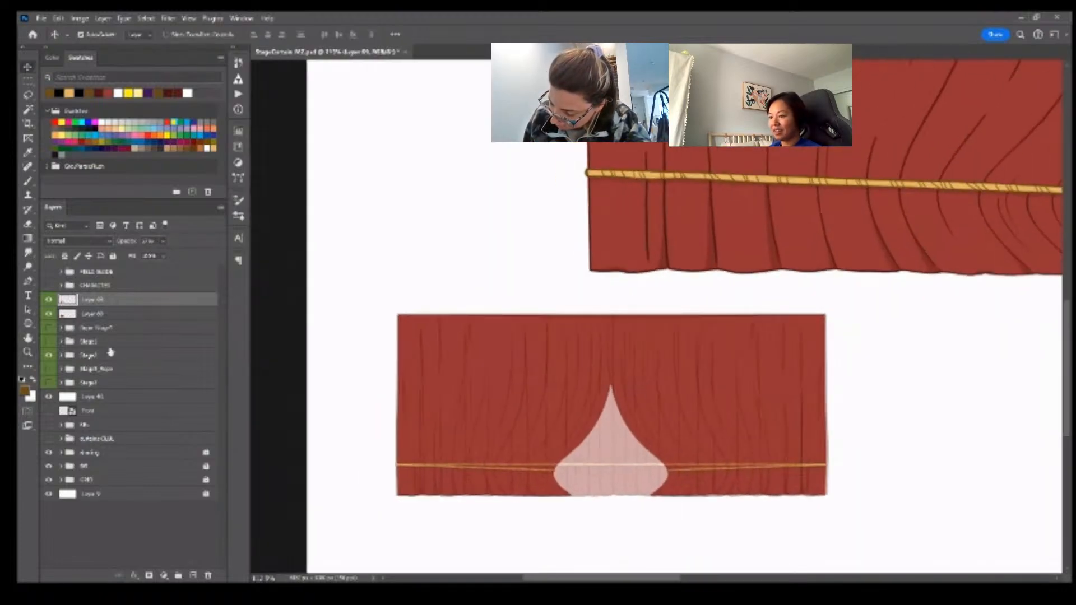
pyautogui.click(119, 313)
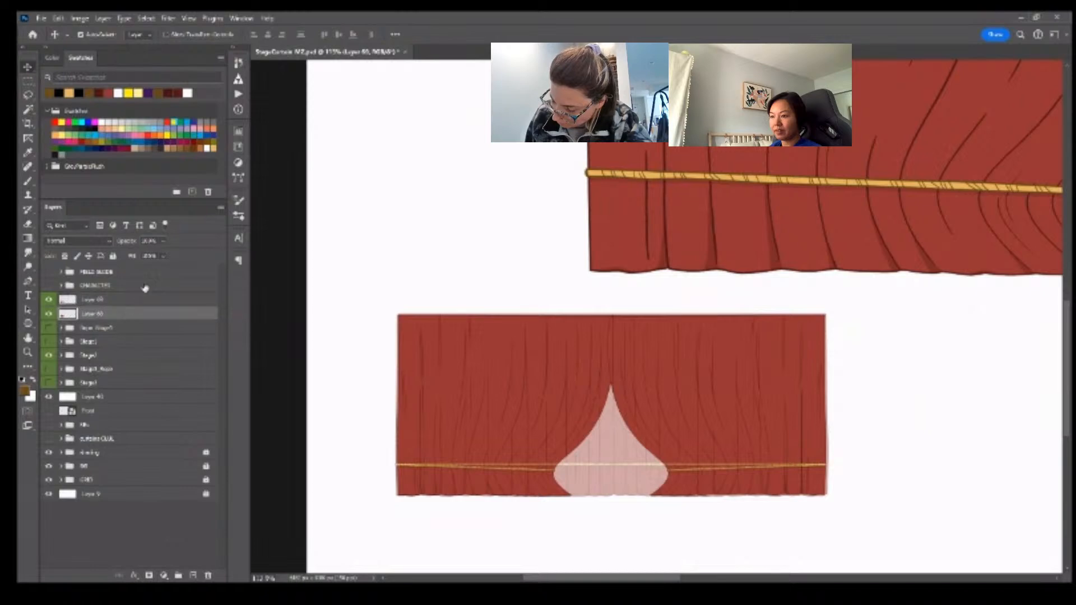
pyautogui.click(166, 35)
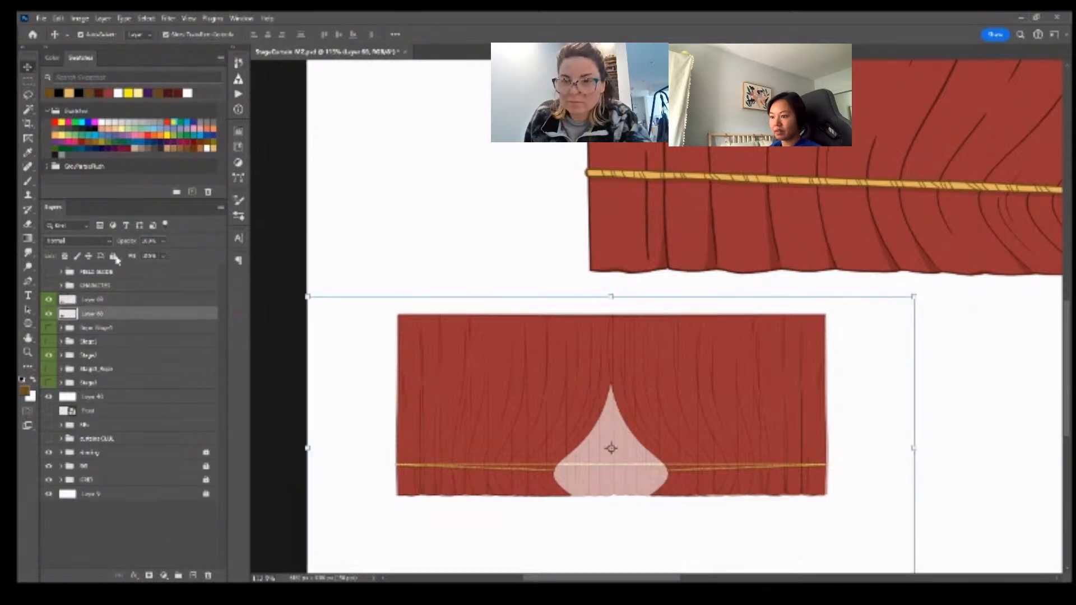
# - Delete both miniature layers and turn off the transform controls
pyautogui.click(108, 305)
pyautogui.click(109, 314)
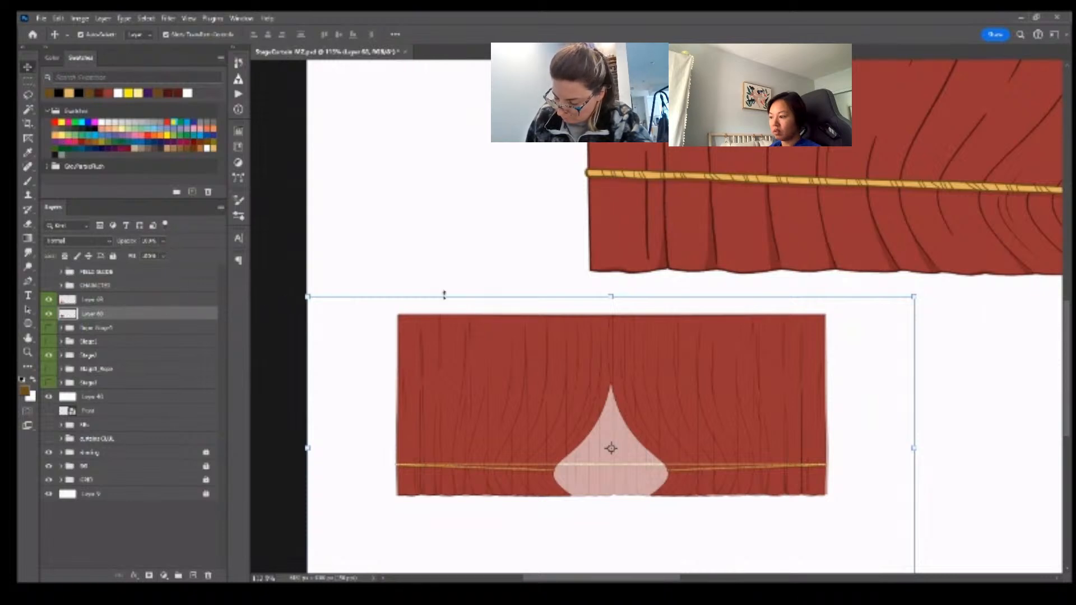
pyautogui.keyDown('shift'); pyautogui.click(116, 301); pyautogui.keyUp('shift')
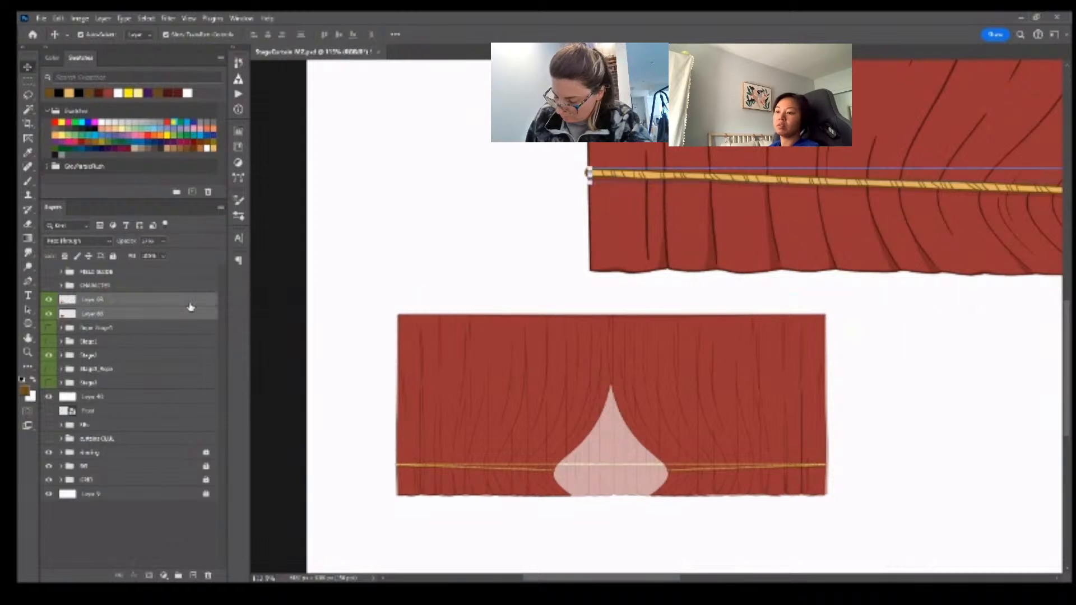
pyautogui.press('Delete')
pyautogui.press('z')
pyautogui.moveTo(728, 223); pyautogui.dragTo(560, 224)
pyautogui.press('z')
pyautogui.moveTo(687, 374); pyautogui.dragTo(742, 373)
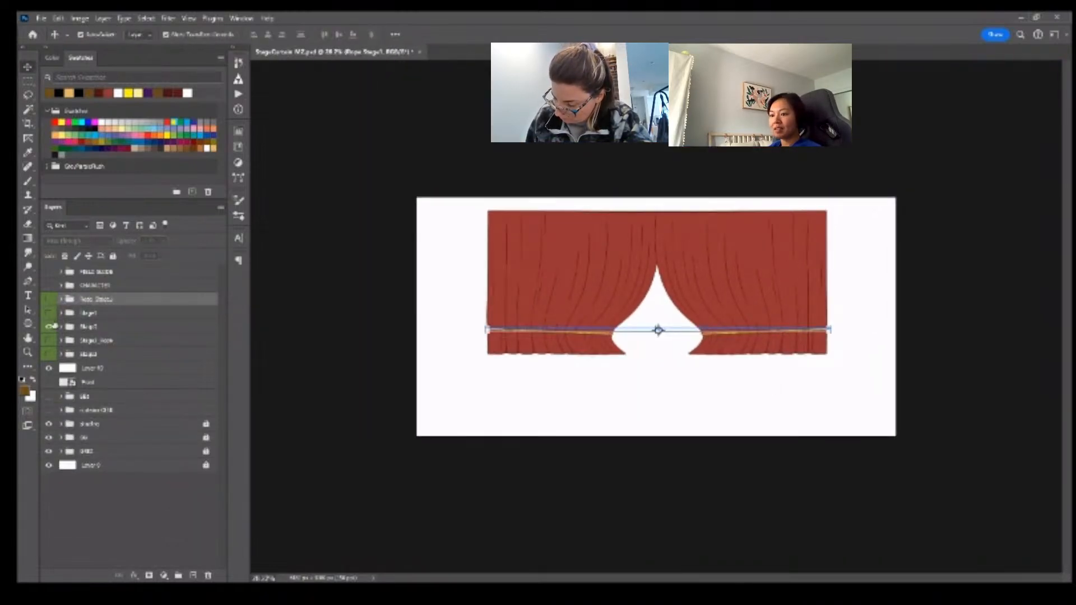
pyautogui.click(166, 34)
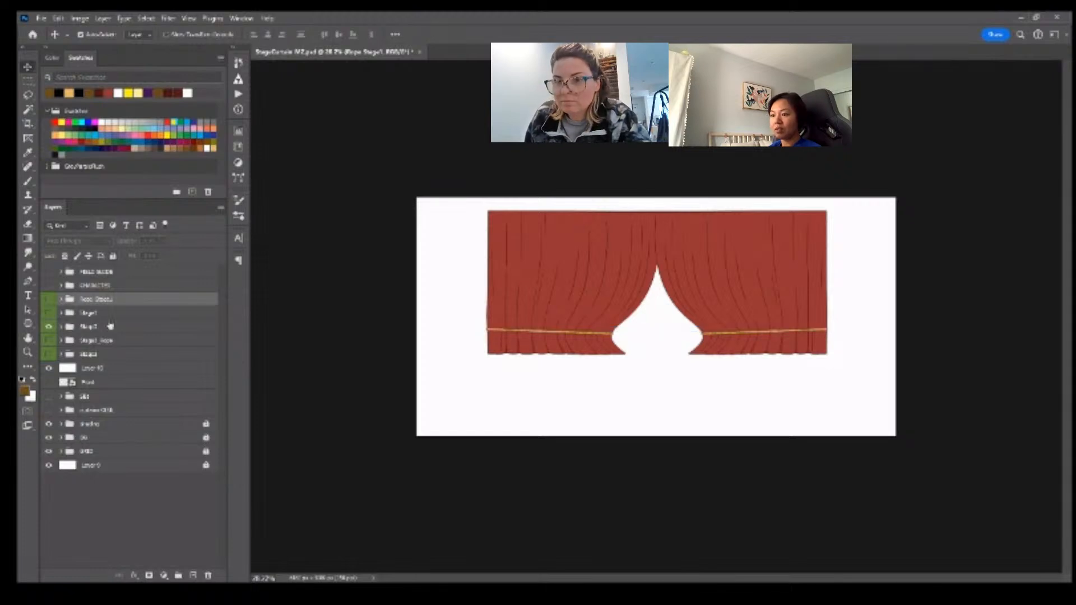
# - Hide the white backdrop layer above the stage artwork and show all curtain and rope groups plus the curtain group above the shading
pyautogui.click(48, 298)
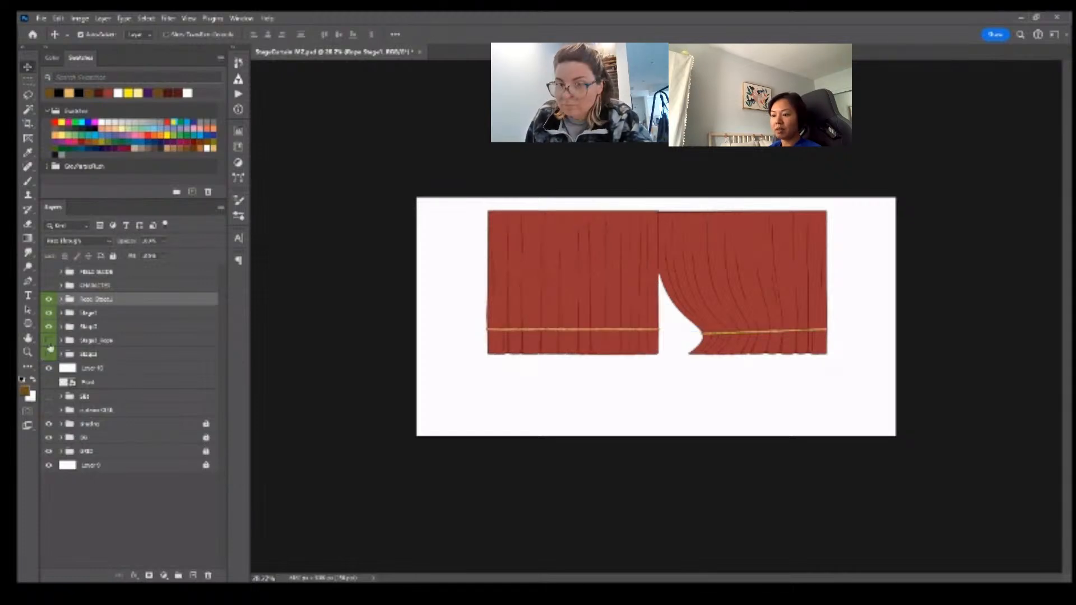
pyautogui.click(49, 368)
pyautogui.click(49, 466)
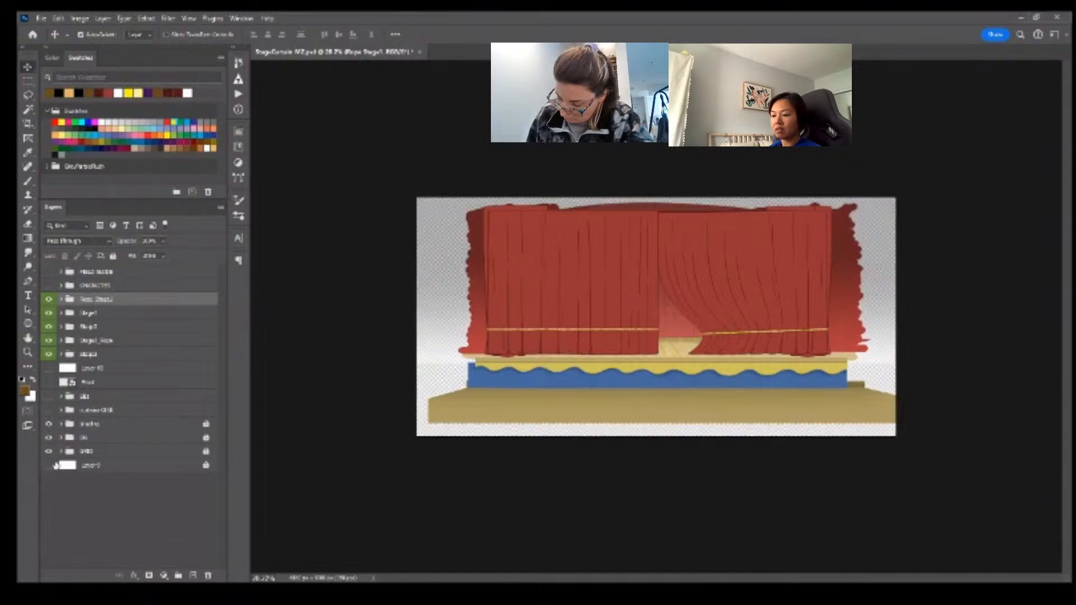
pyautogui.moveTo(49, 427)
pyautogui.mouseDown()
pyautogui.moveTo(48, 454)
pyautogui.moveTo(51, 422)
pyautogui.mouseUp()
pyautogui.click(49, 410)
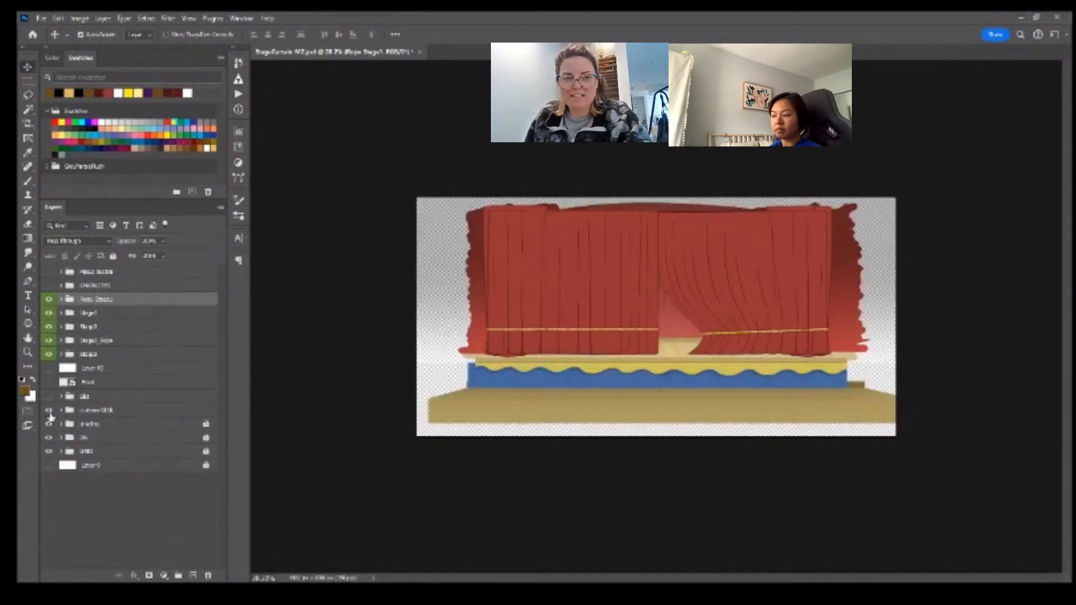
pyautogui.click(49, 465)
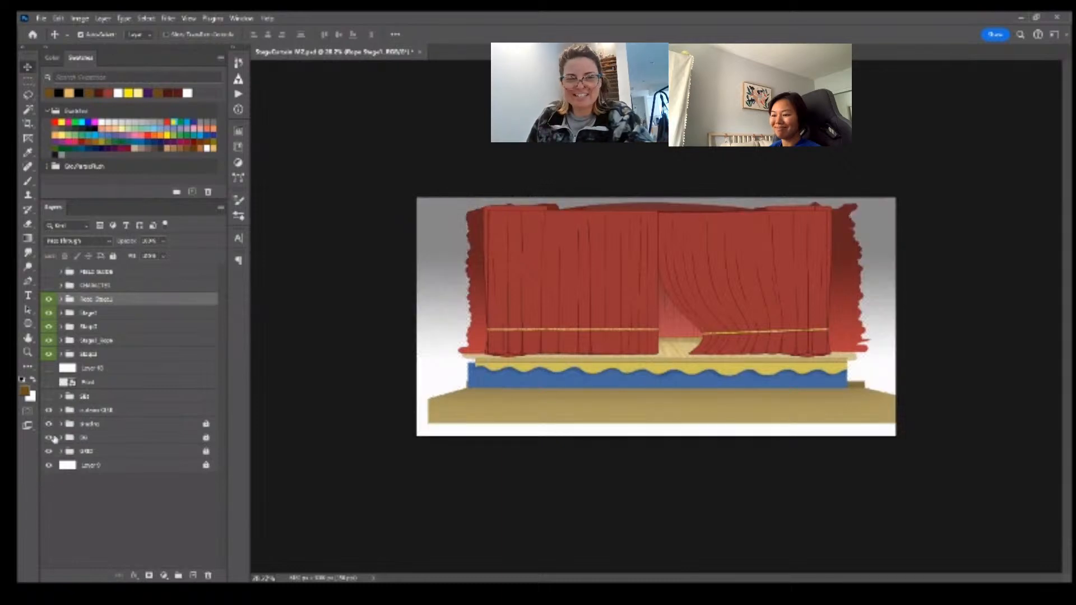
# - Show the field guide overlay and hide the Stage2, Stage3_Rope and Stage3 groups
pyautogui.click(49, 273)
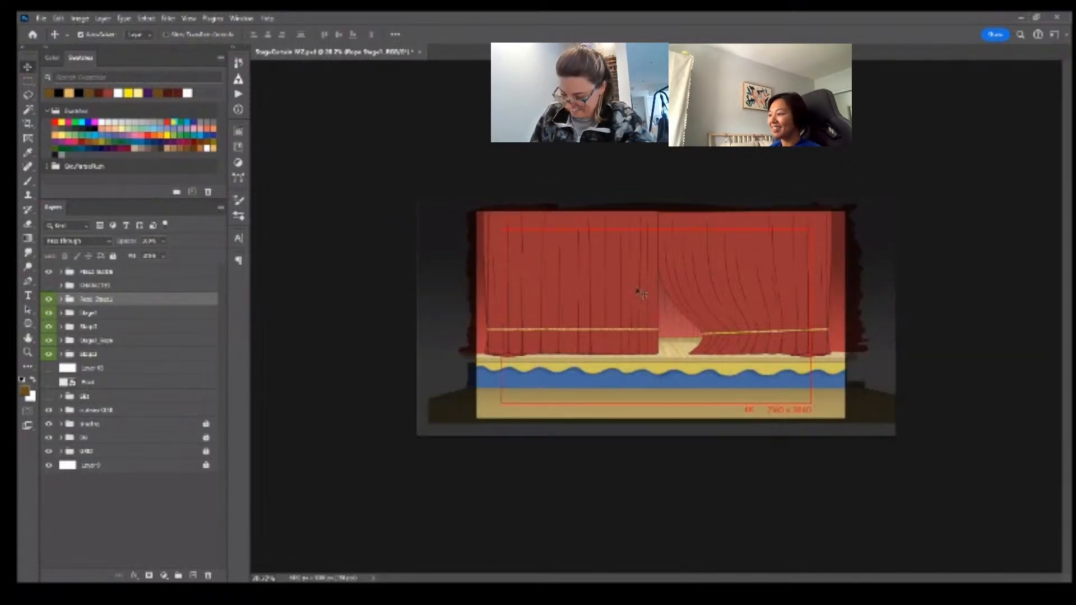
pyautogui.hotkey('ctrl', 'space')
pyautogui.moveTo(646, 344); pyautogui.dragTo(686, 344)
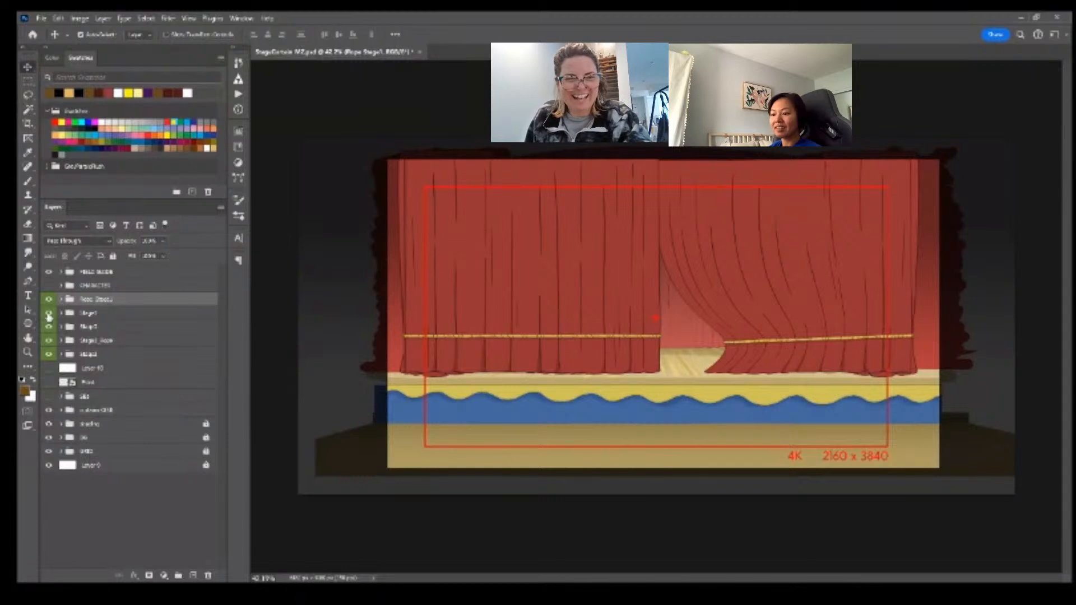
pyautogui.moveTo(49, 325); pyautogui.dragTo(49, 356)
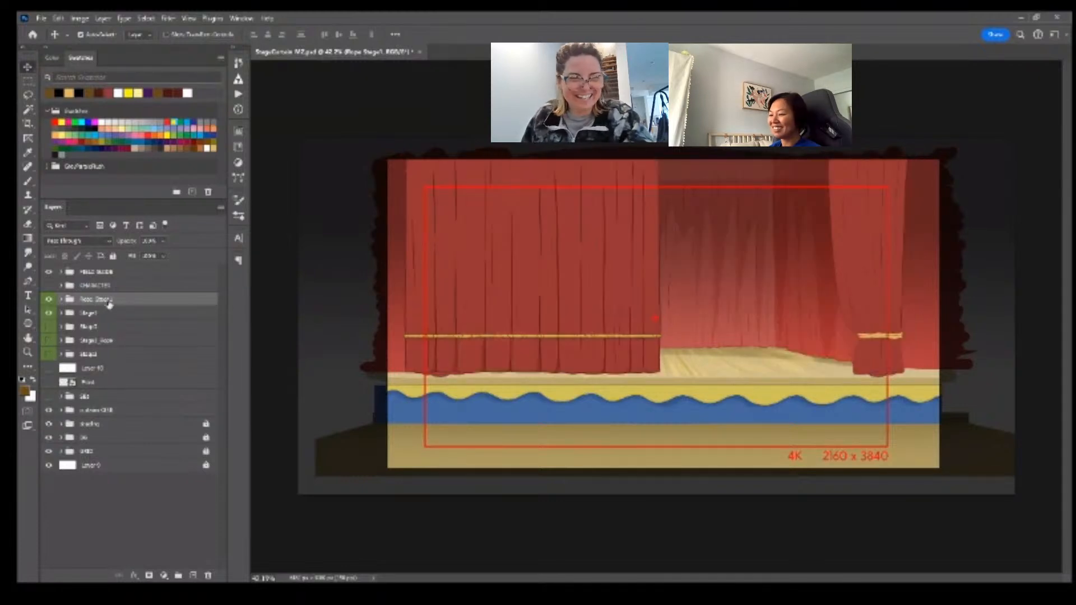
# - Show the right-hand curtain inside Stage1 and the right-hand rope inside Rope Stage1
pyautogui.click(62, 314)
pyautogui.click(49, 340)
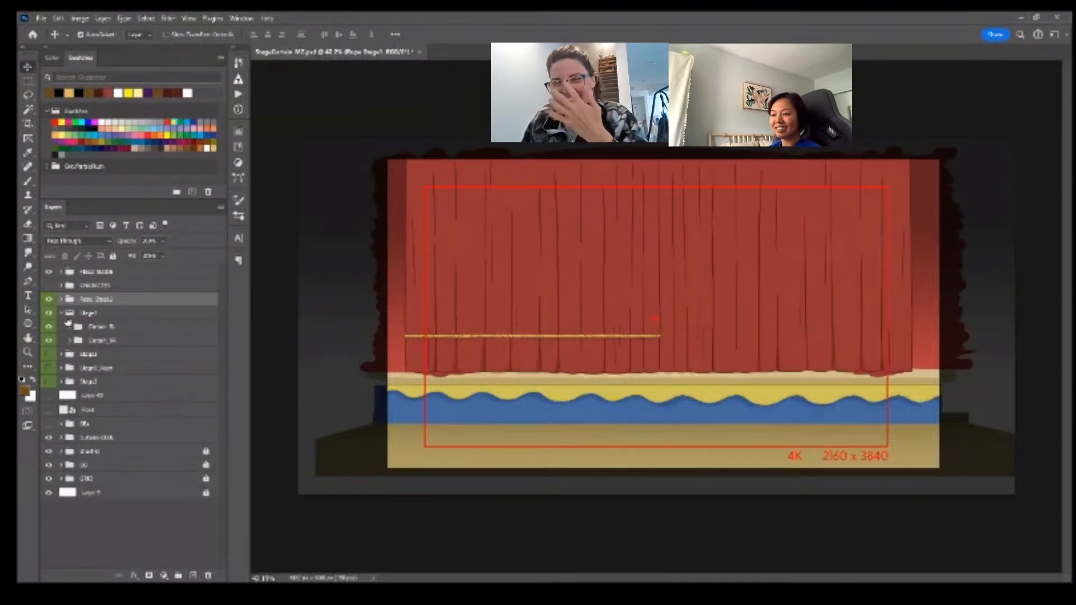
pyautogui.click(61, 300)
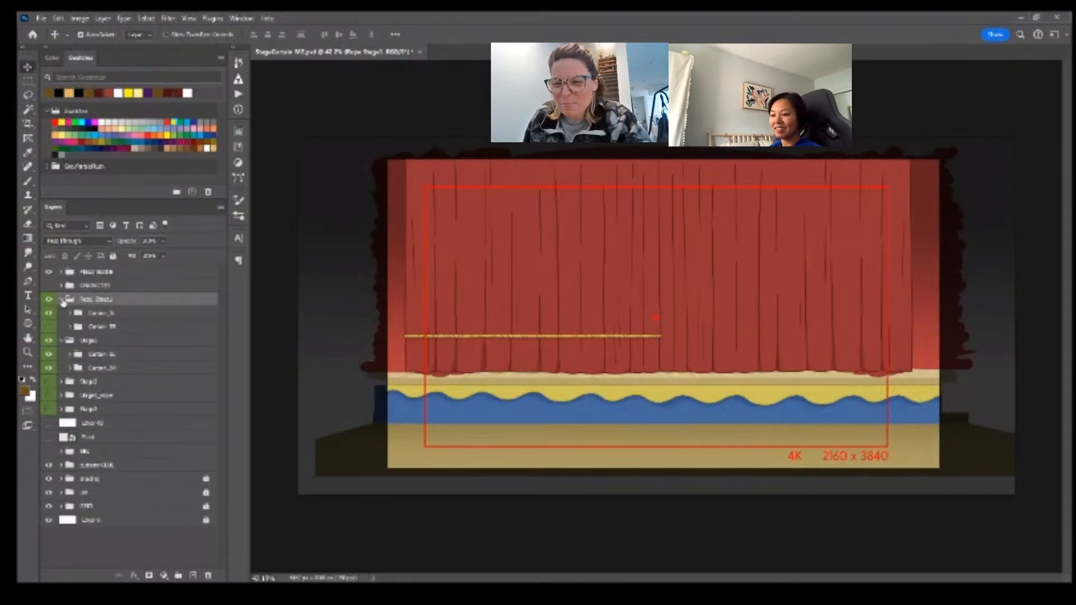
pyautogui.click(52, 327)
pyautogui.click(62, 300)
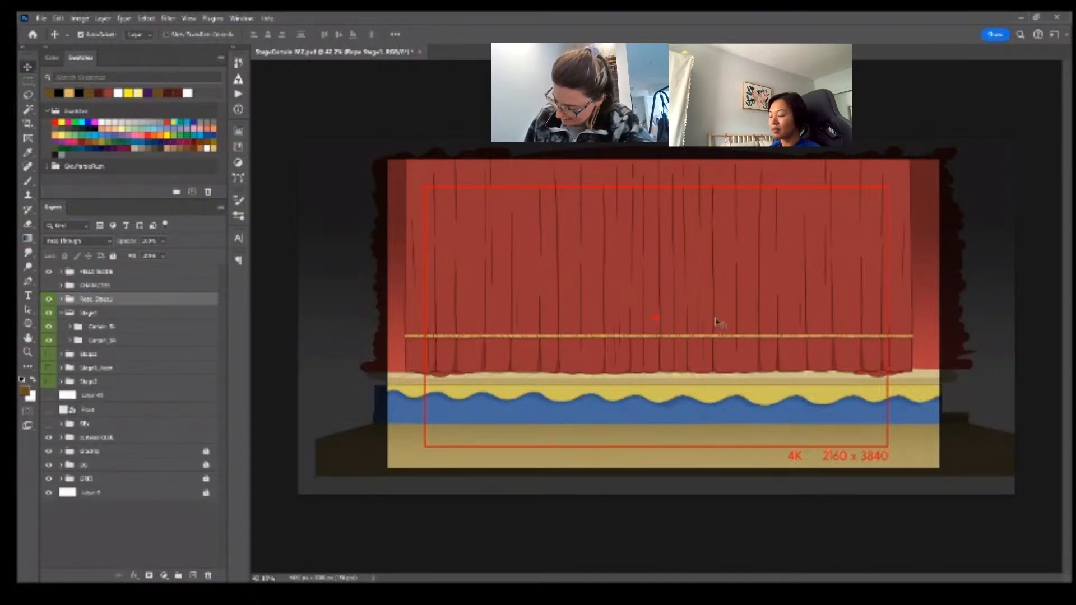
# - Stamp the closed-curtain scene onto a new layer above Rope Stage1, and hide that layer together with Rope Stage1 and Stage1
pyautogui.hotkey('ctrl', 'alt', 'shift', 'e')
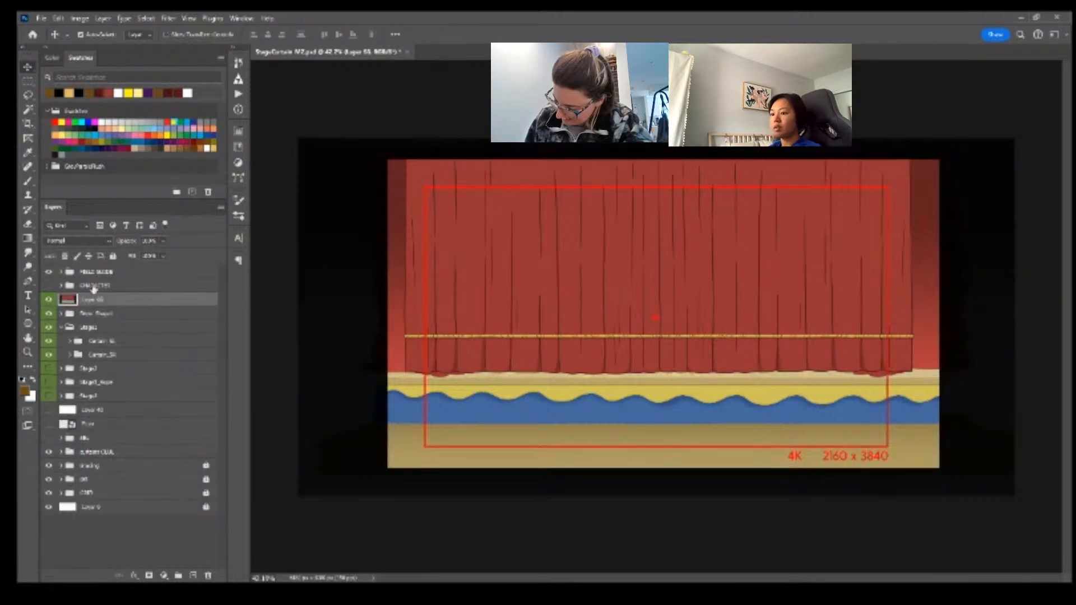
pyautogui.click(48, 300)
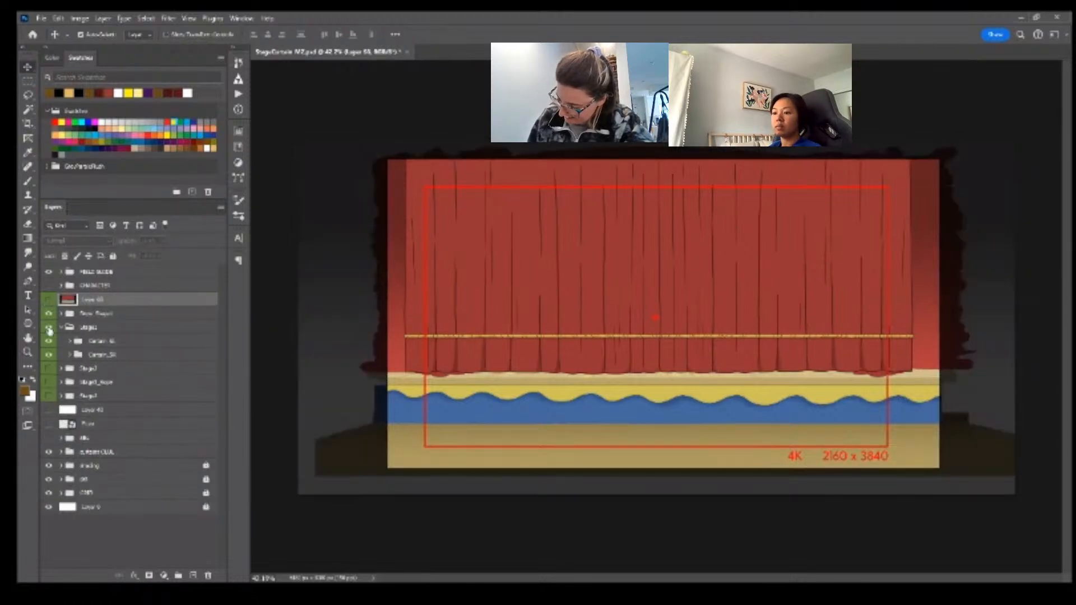
pyautogui.click(62, 328)
pyautogui.click(48, 327)
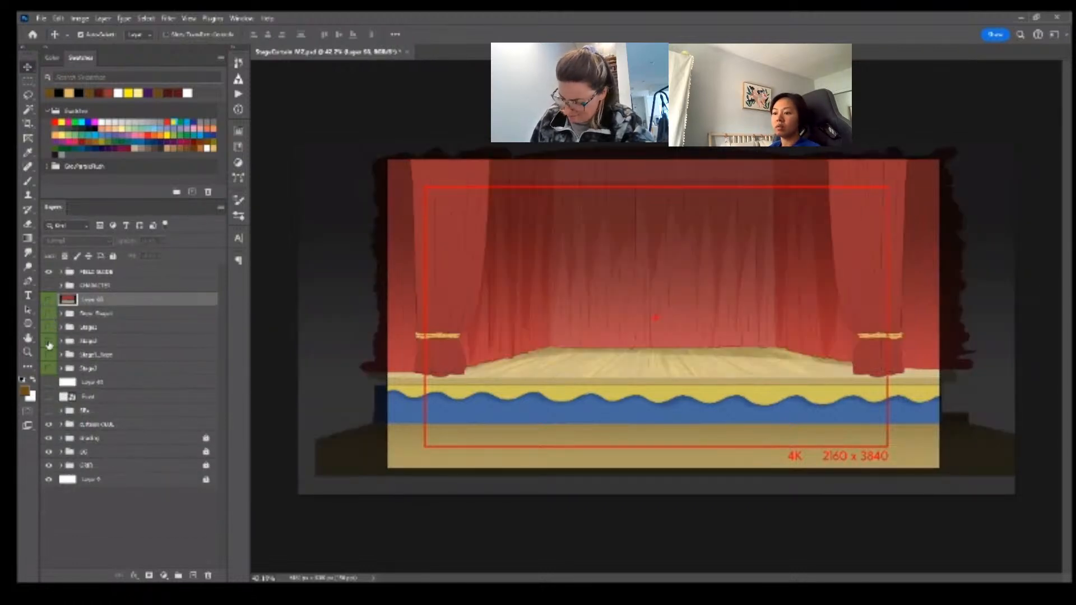
# - Show the Stage2 group and stamp the visible scene onto a new layer above it
pyautogui.click(49, 340)
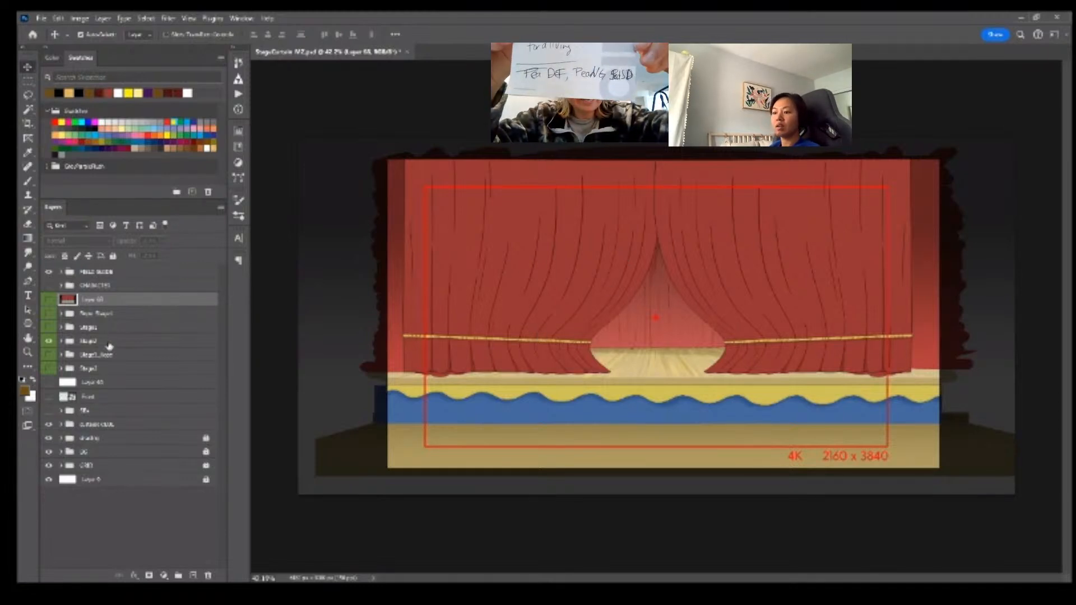
pyautogui.click(164, 341)
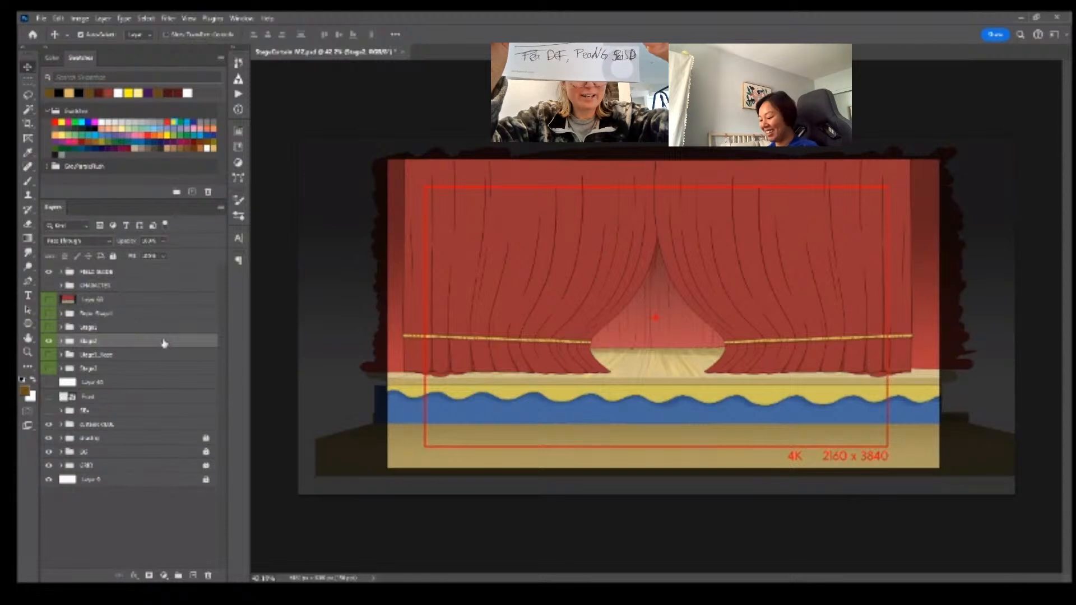
pyautogui.hotkey('ctrl', 'alt', 'shift', 'e')
# - Hide the Stage2 snapshot and group to preview the Stage3 curtains and ropes, and delete the Stage2 snapshot
pyautogui.moveTo(48, 341); pyautogui.dragTo(48, 384)
pyautogui.click(130, 371)
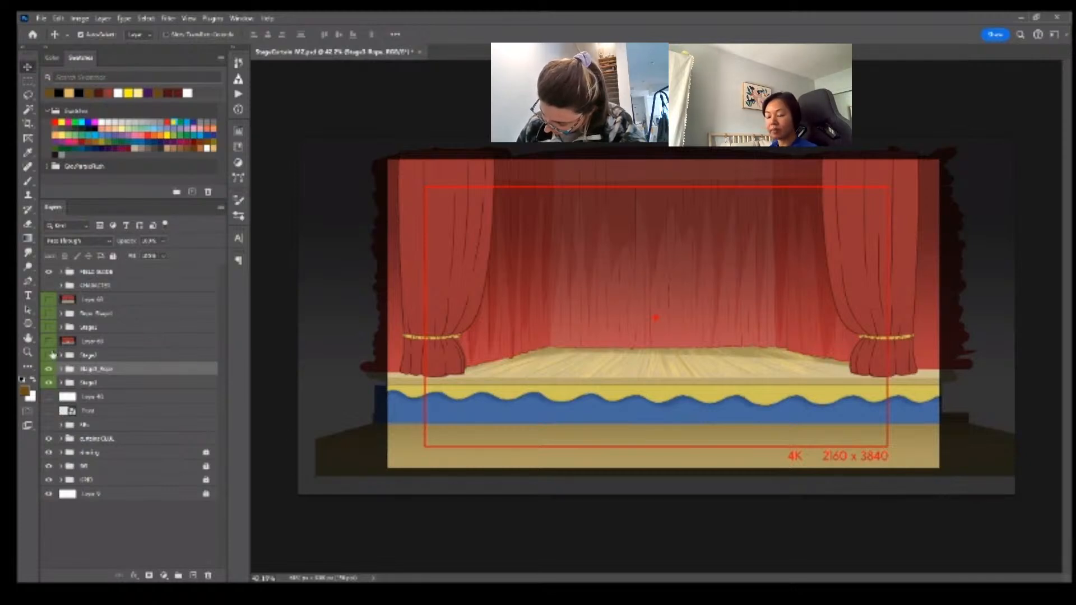
pyautogui.moveTo(49, 382); pyautogui.dragTo(49, 369)
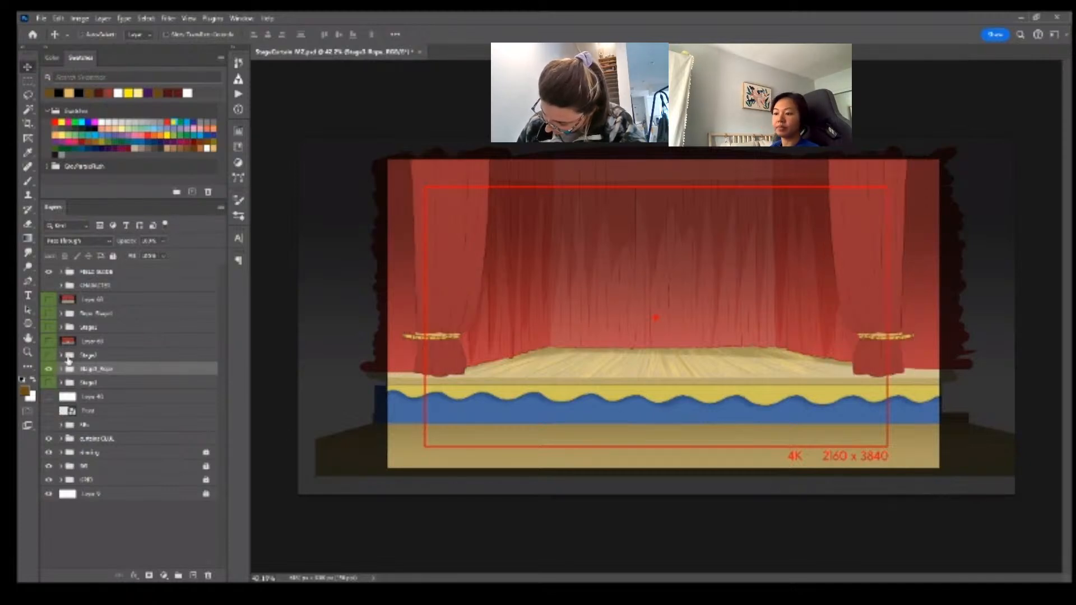
pyautogui.click(96, 342)
pyautogui.press('Delete')
# - Show Stage2 with the green front-view character, stamp the visible scene onto a new layer above Stage2, and hide that snapshot
pyautogui.click(49, 341)
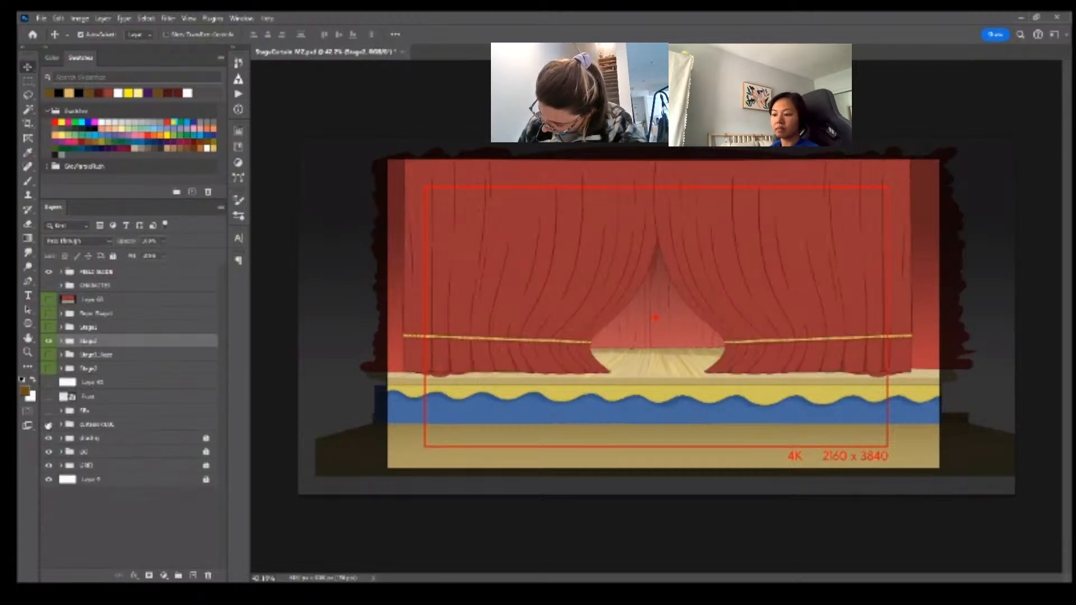
pyautogui.click(48, 397)
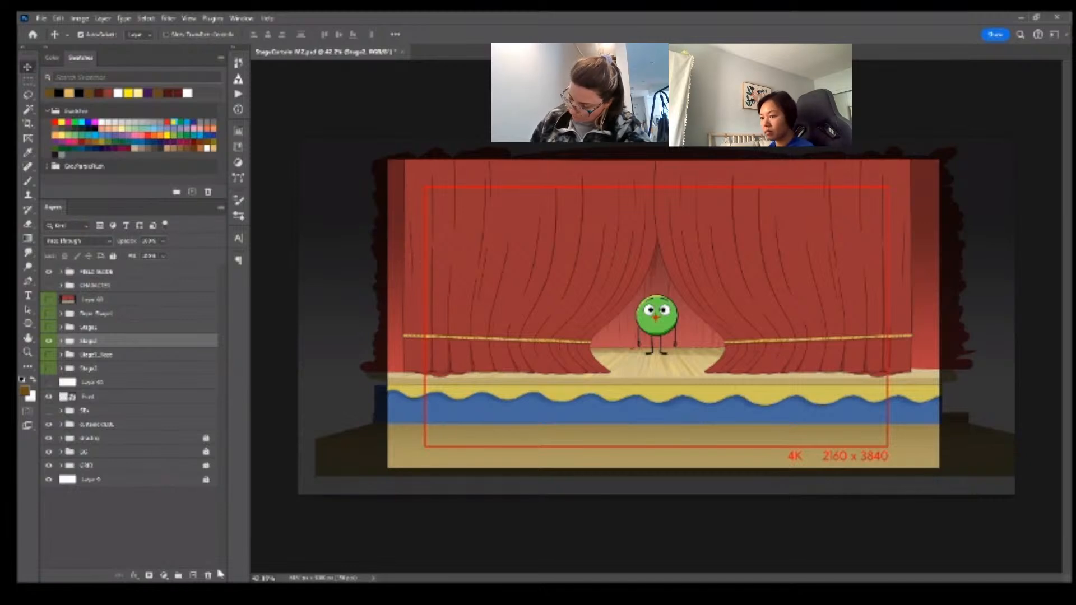
pyautogui.hotkey('ctrl', 'alt', 'shift', 'e')
pyautogui.click(50, 342)
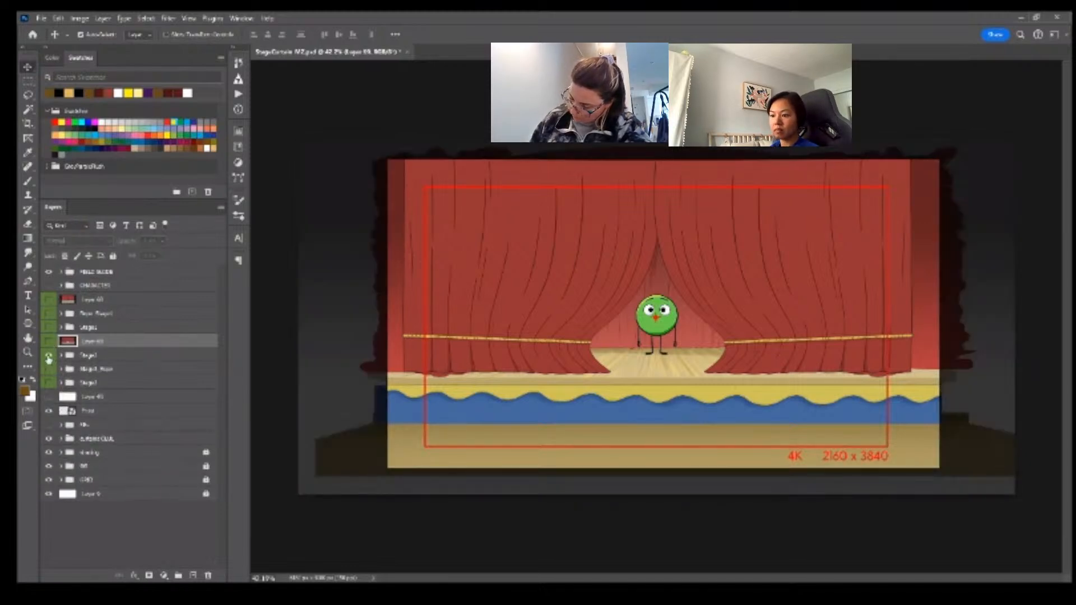
# - Swap Stage2 for the Stage3 and Stage3_Rope groups and stamp the visible scene onto a new layer above Stage3_Rope
pyautogui.click(48, 355)
pyautogui.click(48, 369)
pyautogui.click(49, 383)
pyautogui.click(133, 370)
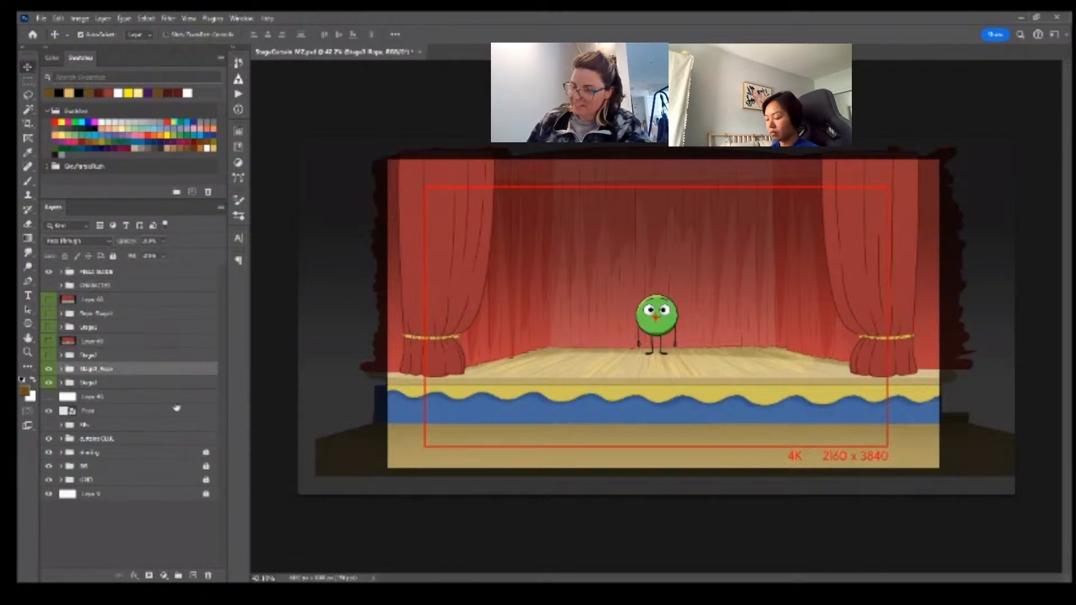
pyautogui.hotkey('ctrl', 'shift', 'alt', 'e')
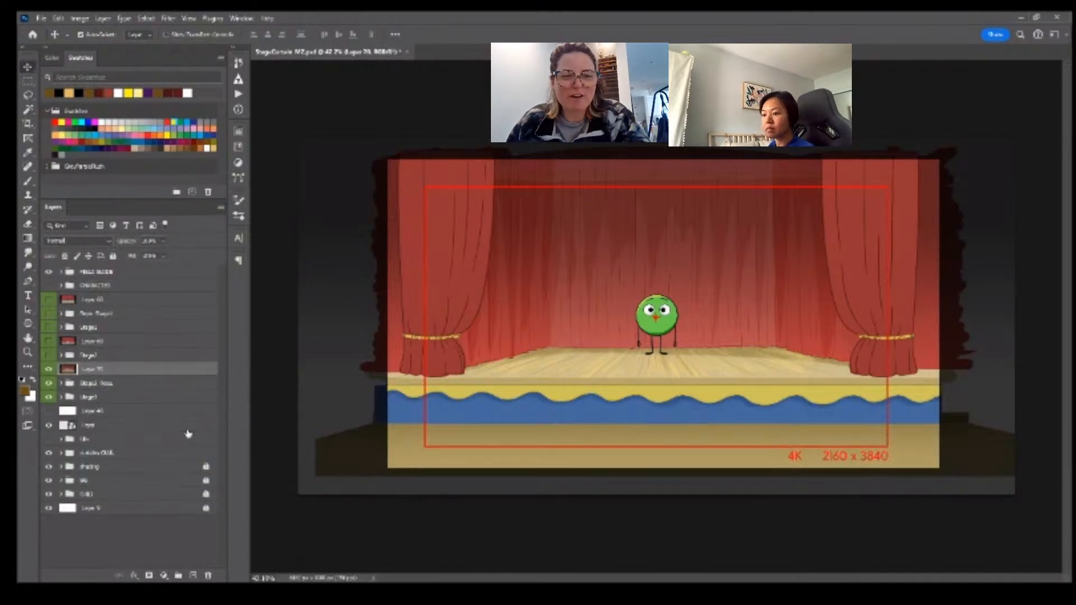
# - Group the three full-scene stage snapshot layers together and name the group Thumbnails
pyautogui.moveTo(118, 372); pyautogui.dragTo(123, 344)
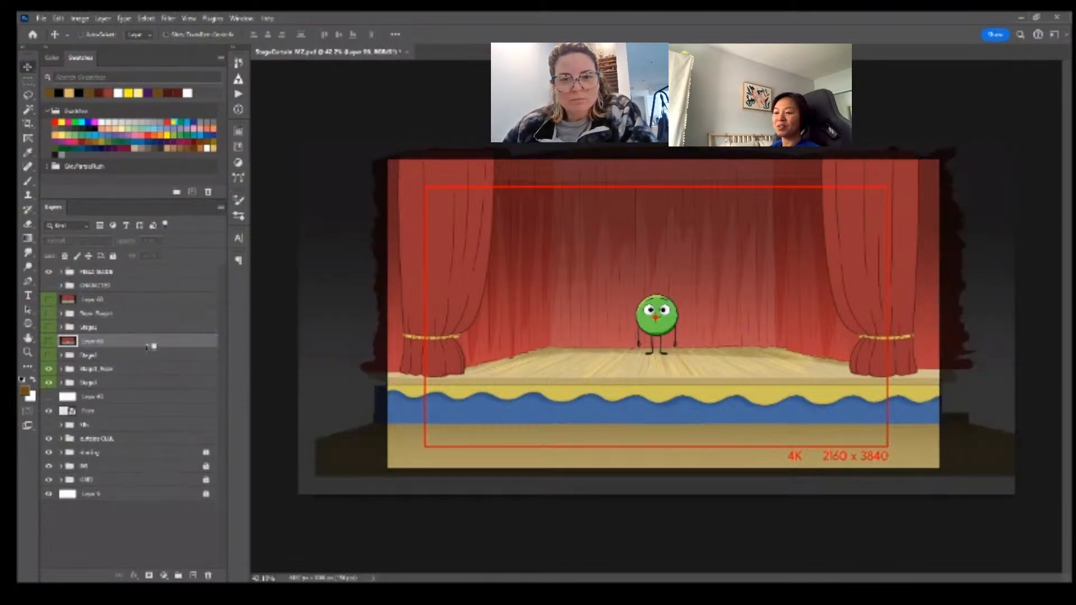
pyautogui.hotkey('ctrl', 'z')
pyautogui.keyDown('ctrl'); pyautogui.click(116, 329); pyautogui.keyUp('ctrl')
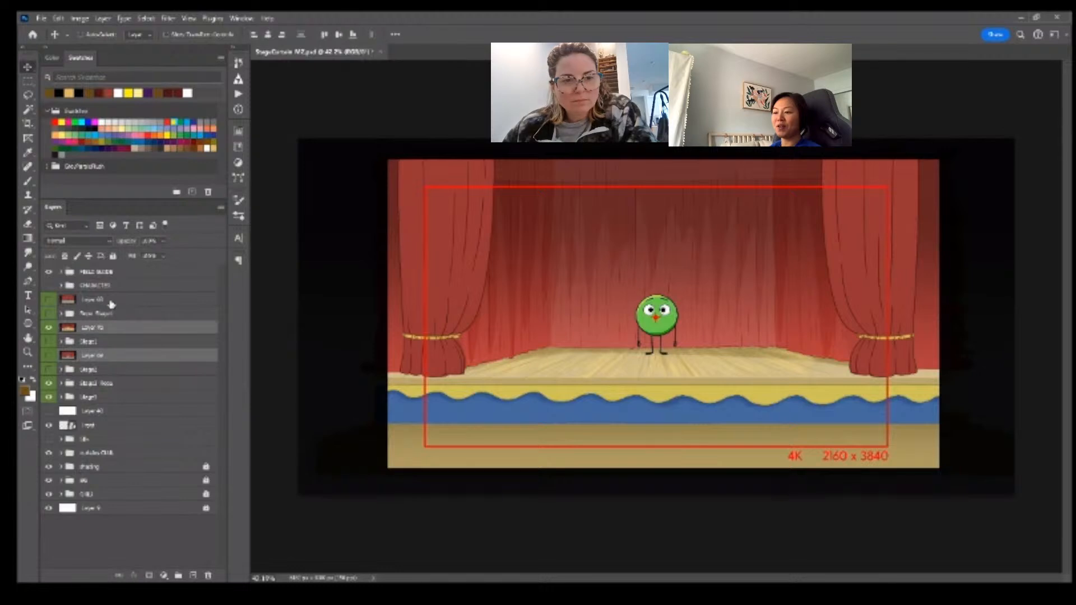
pyautogui.keyDown('ctrl'); pyautogui.click(112, 302); pyautogui.keyUp('ctrl')
pyautogui.hotkey('ctrl', 'g')
pyautogui.doubleClick(95, 299)
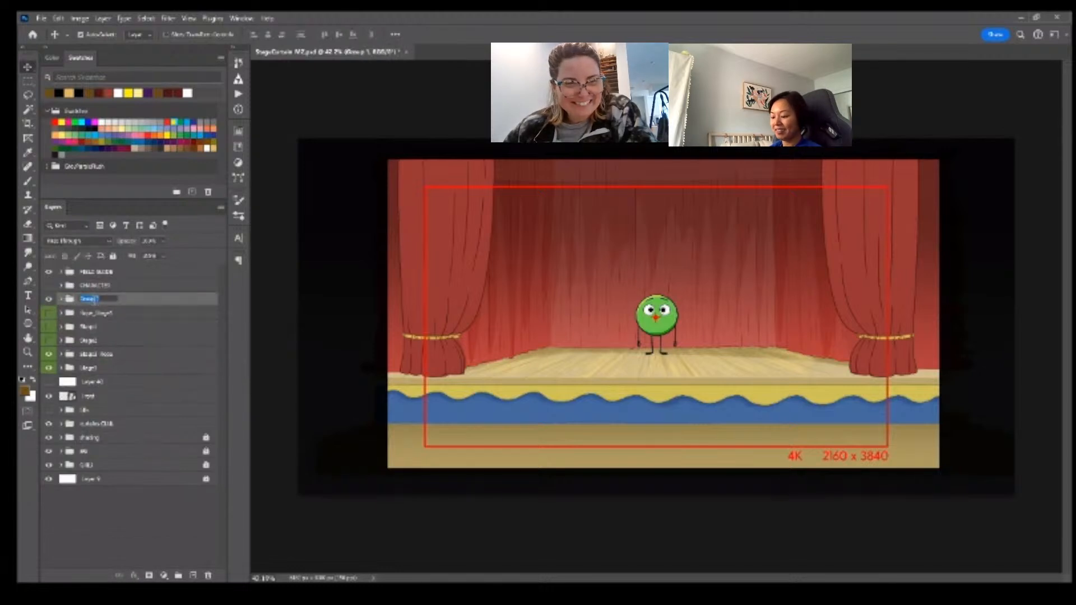
pyautogui.write('Floorboards')
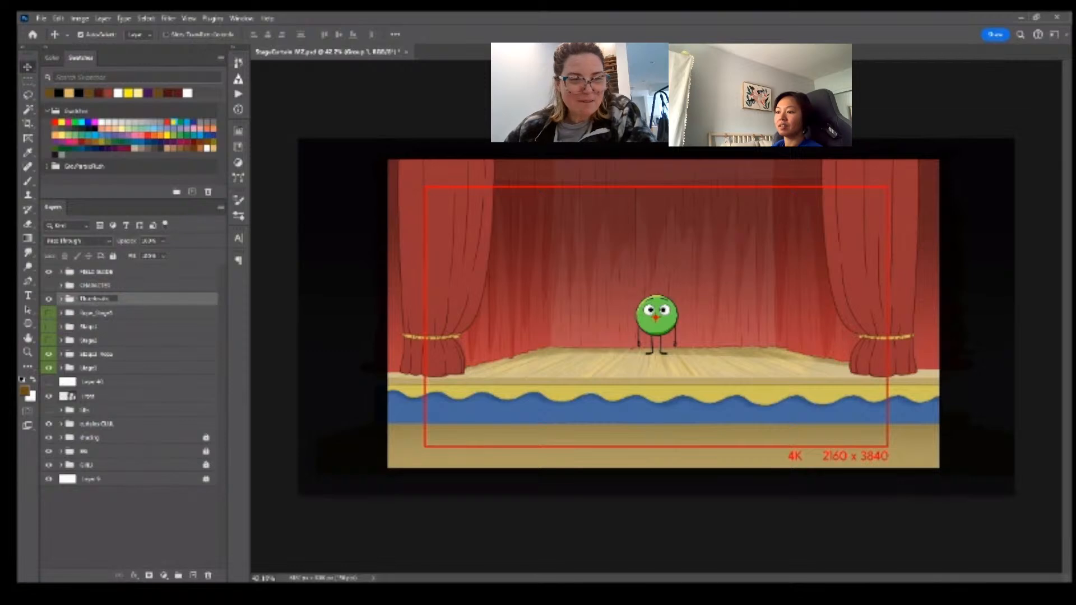
pyautogui.press('Return')
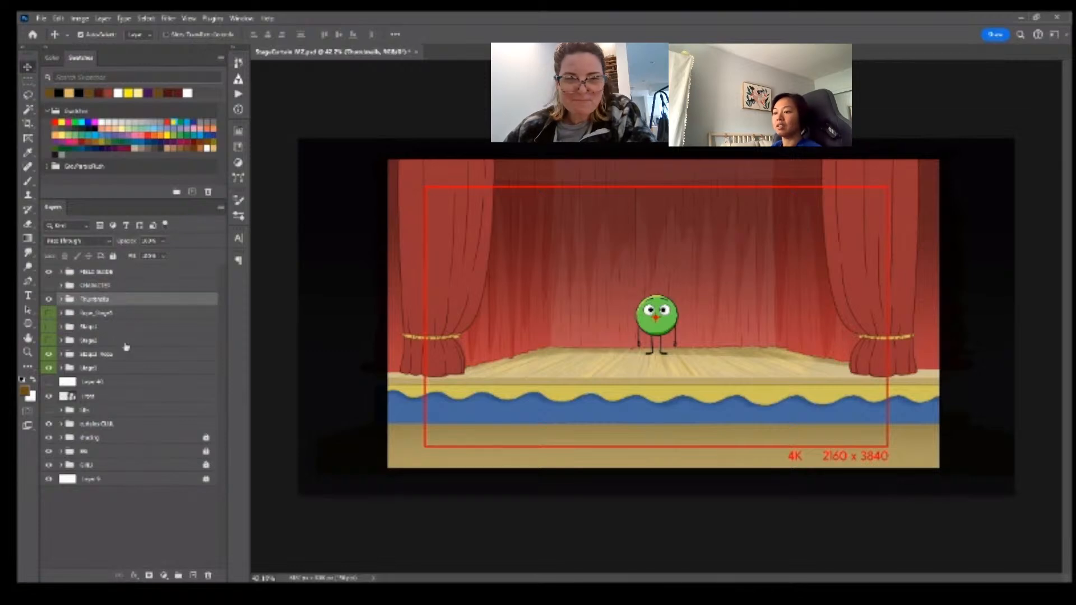
# - Hide the field guide and all stage and rope groups, and show the Thumbnails group over the white backing layer
pyautogui.click(49, 299)
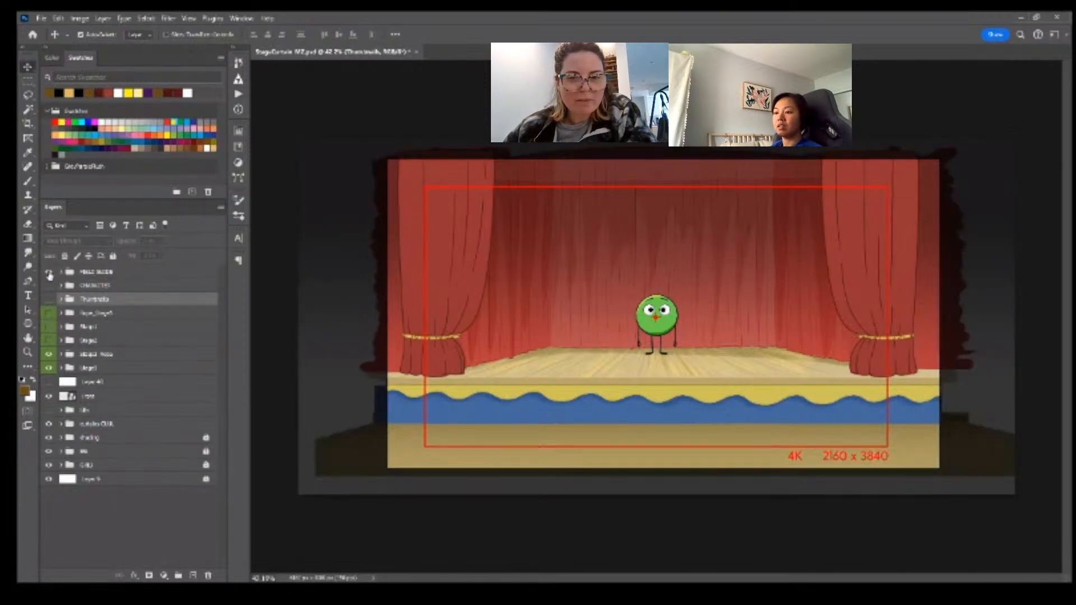
pyautogui.click(49, 273)
pyautogui.moveTo(49, 363); pyautogui.dragTo(51, 326)
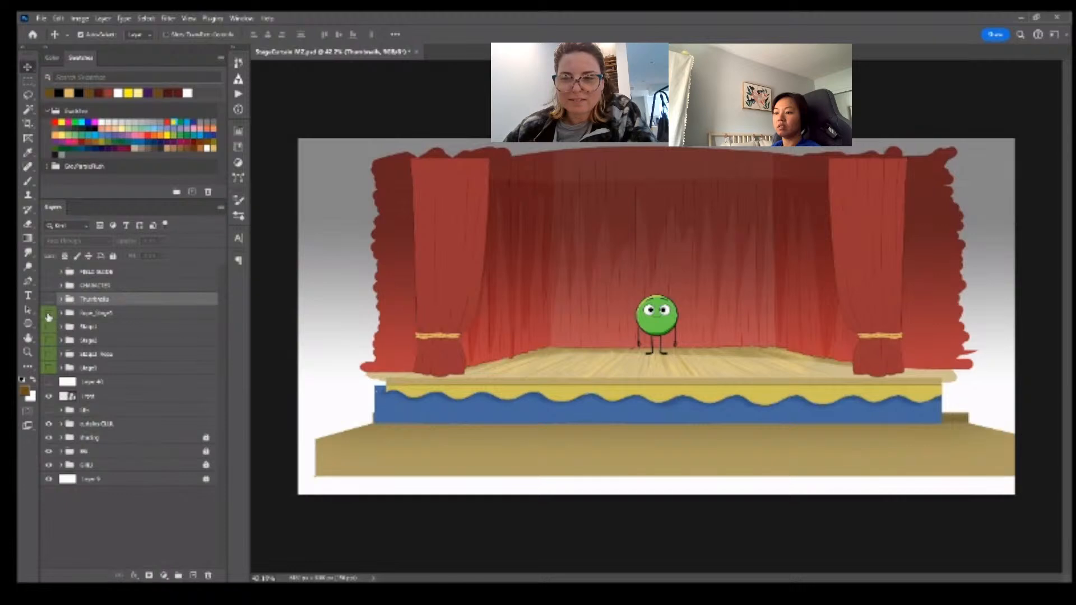
pyautogui.click(49, 381)
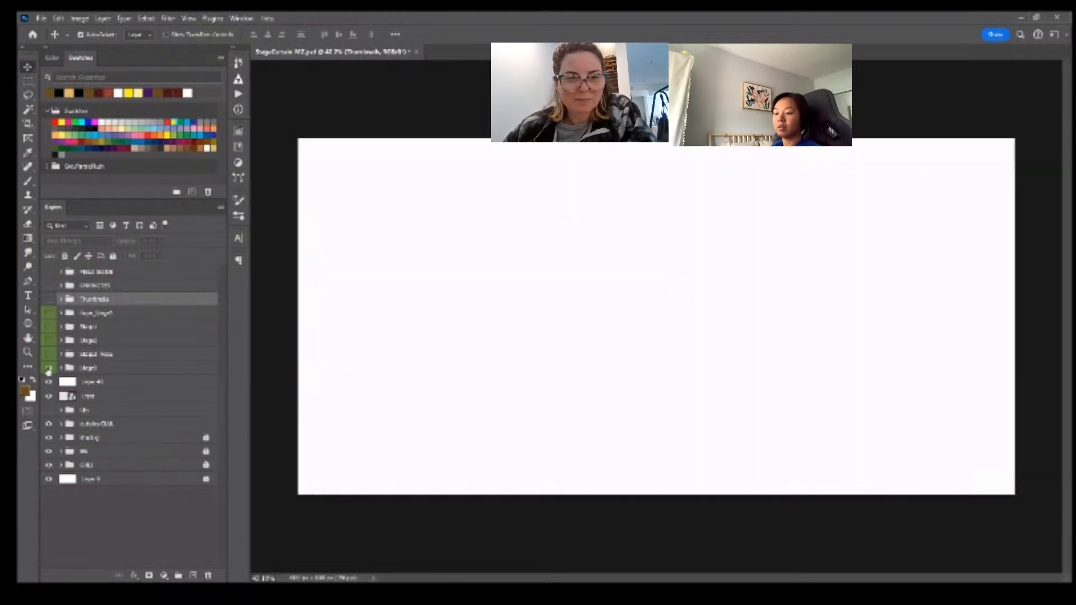
pyautogui.click(49, 367)
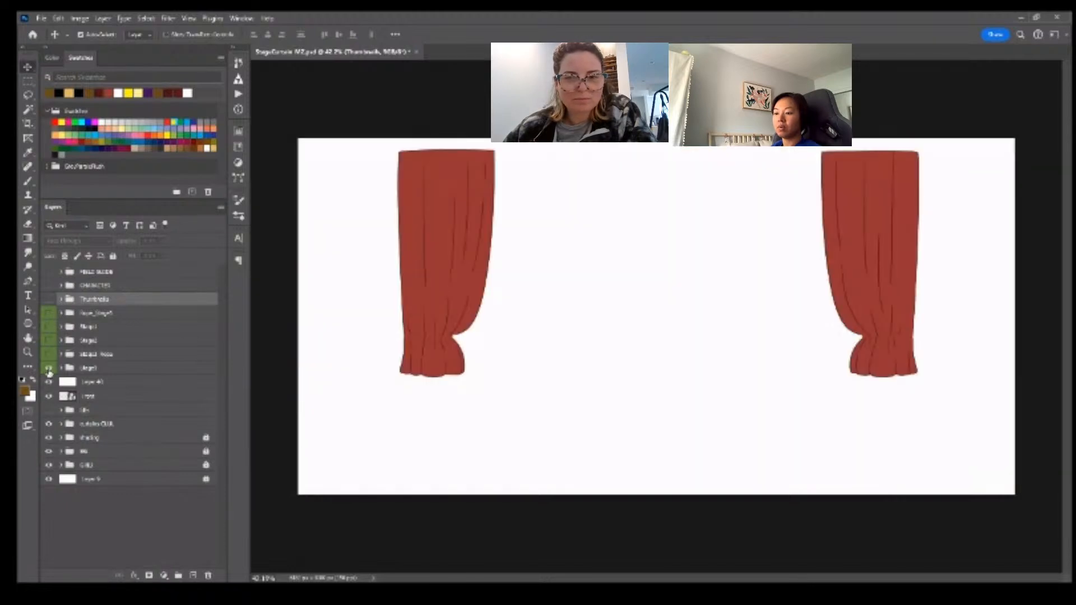
pyautogui.click(49, 370)
pyautogui.click(49, 300)
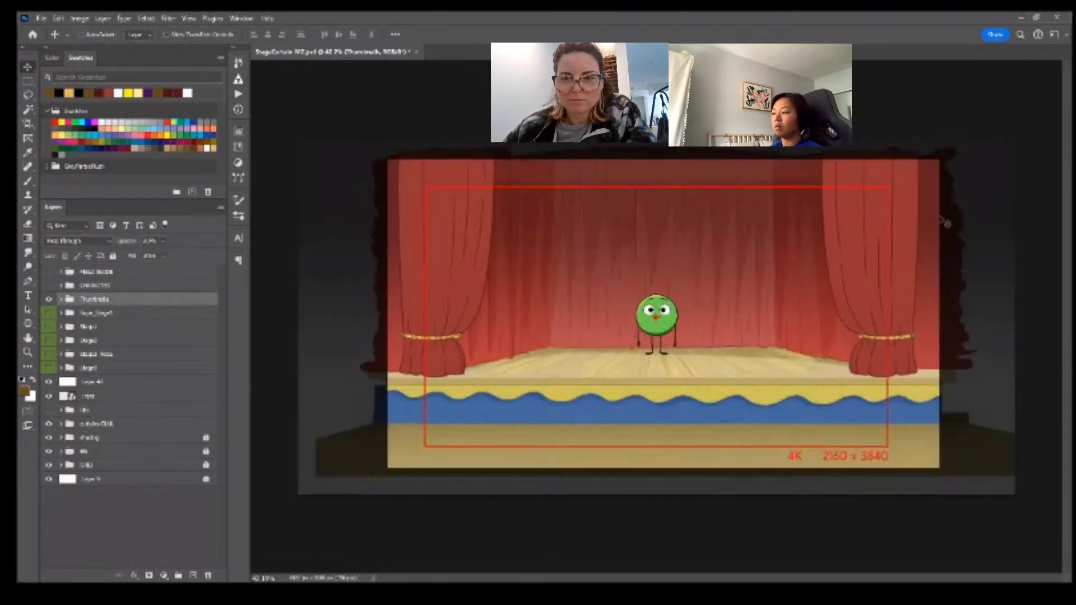
# - Scale the Thumbnails group down to about 24% in the lower-left corner of the canvas
pyautogui.hotkey('ctrl', 't')
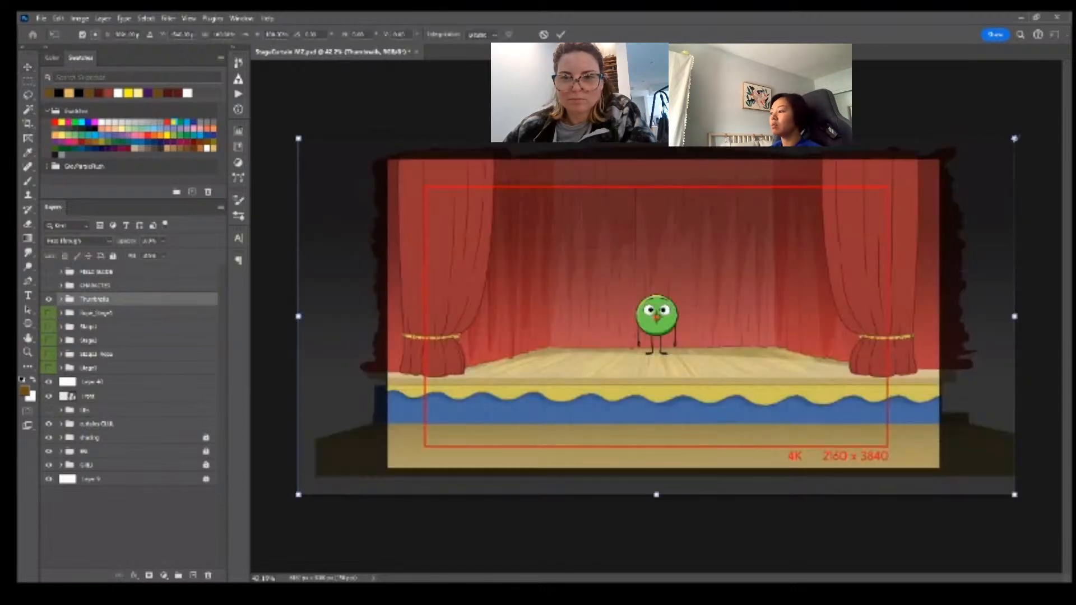
pyautogui.moveTo(1007, 143); pyautogui.dragTo(465, 400)
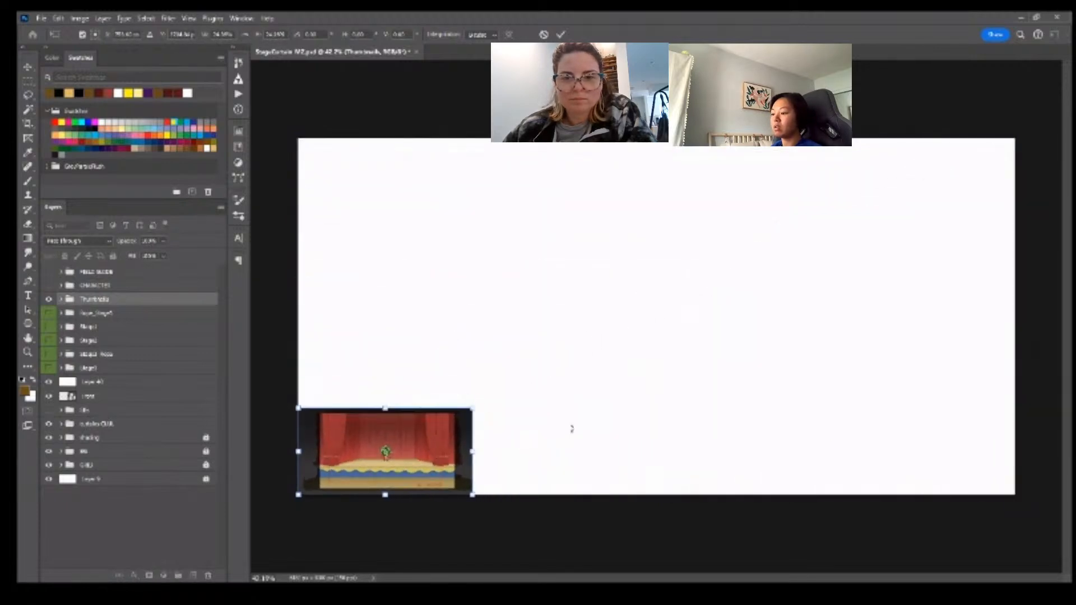
pyautogui.press('Return')
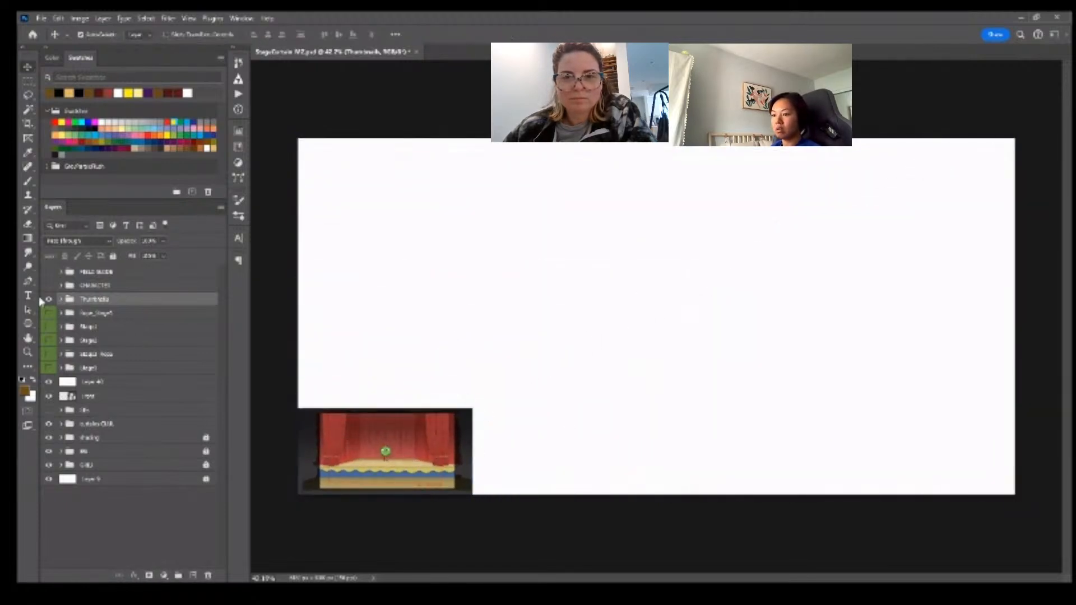
# - Show the Stage2 snapshot and arrange the three thumbnails in stage order side by side along the canvas's lower edge
pyautogui.click(61, 300)
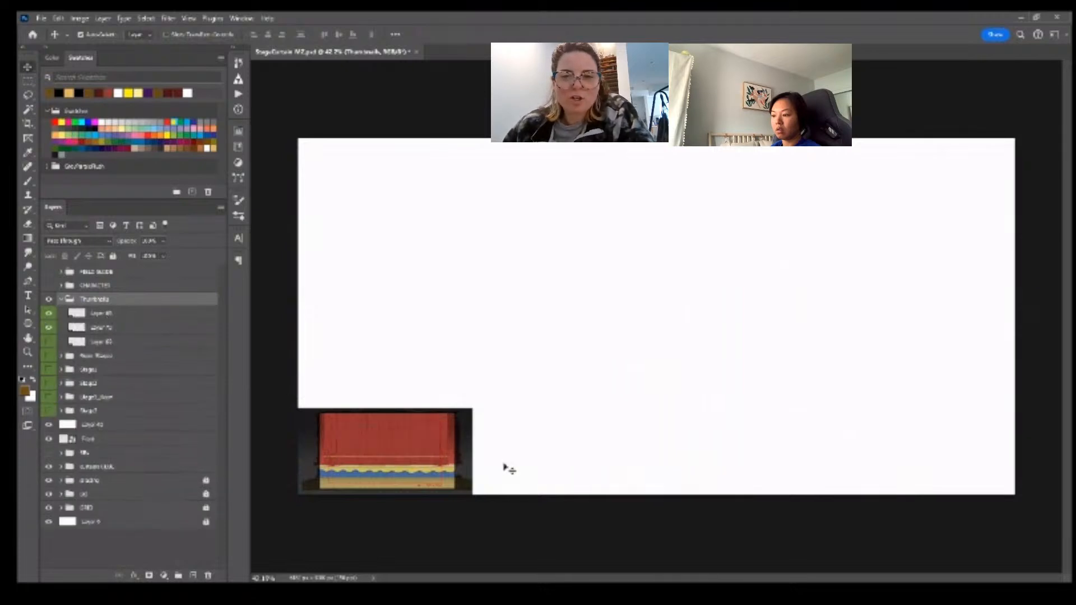
pyautogui.moveTo(460, 458); pyautogui.dragTo(681, 457)
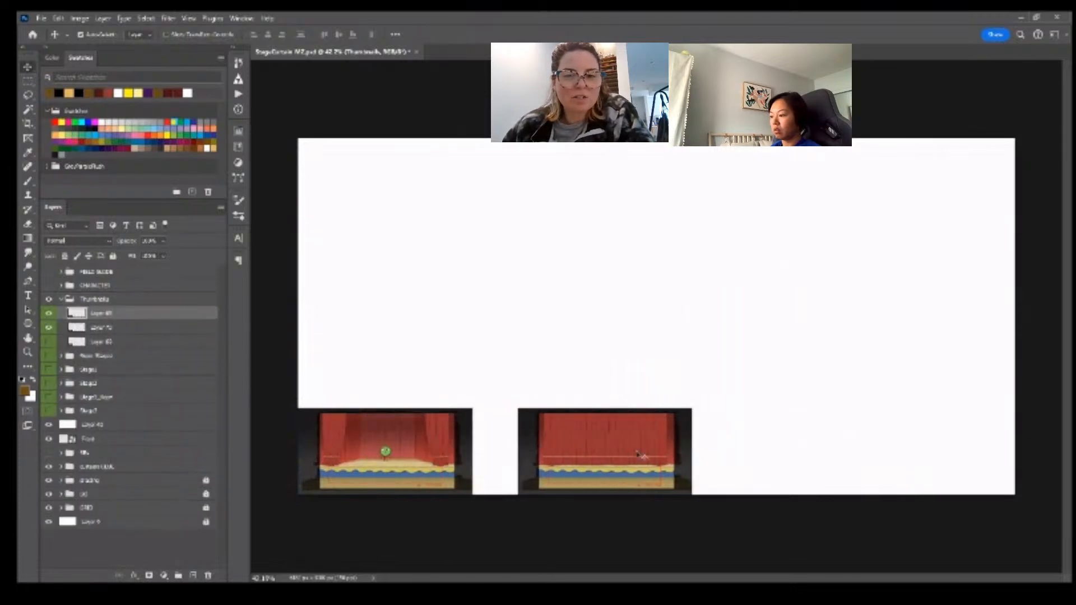
pyautogui.moveTo(458, 457); pyautogui.dragTo(915, 457)
pyautogui.click(48, 356)
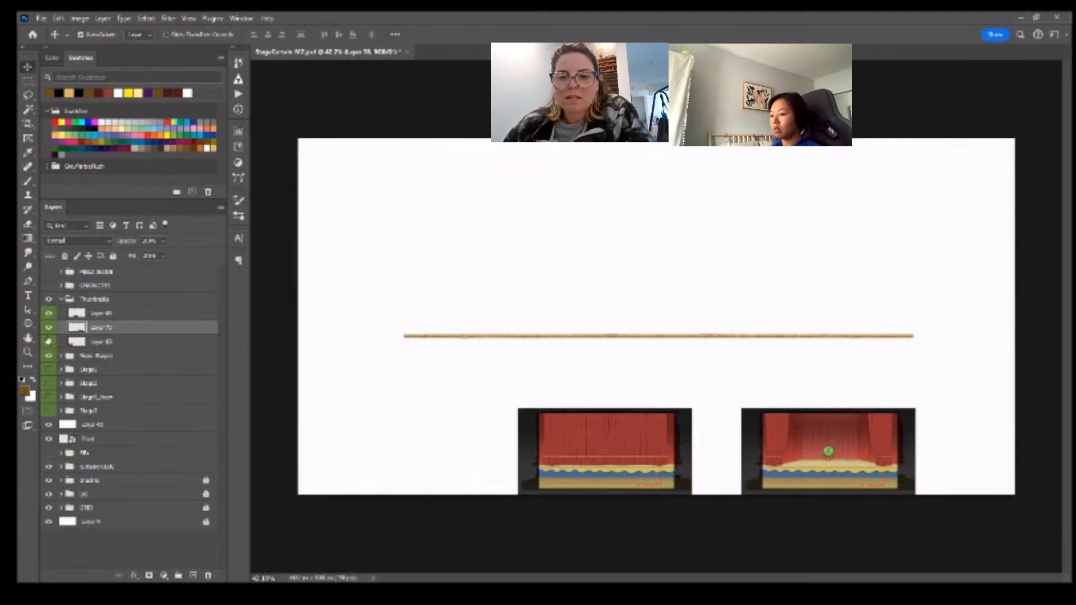
pyautogui.click(48, 343)
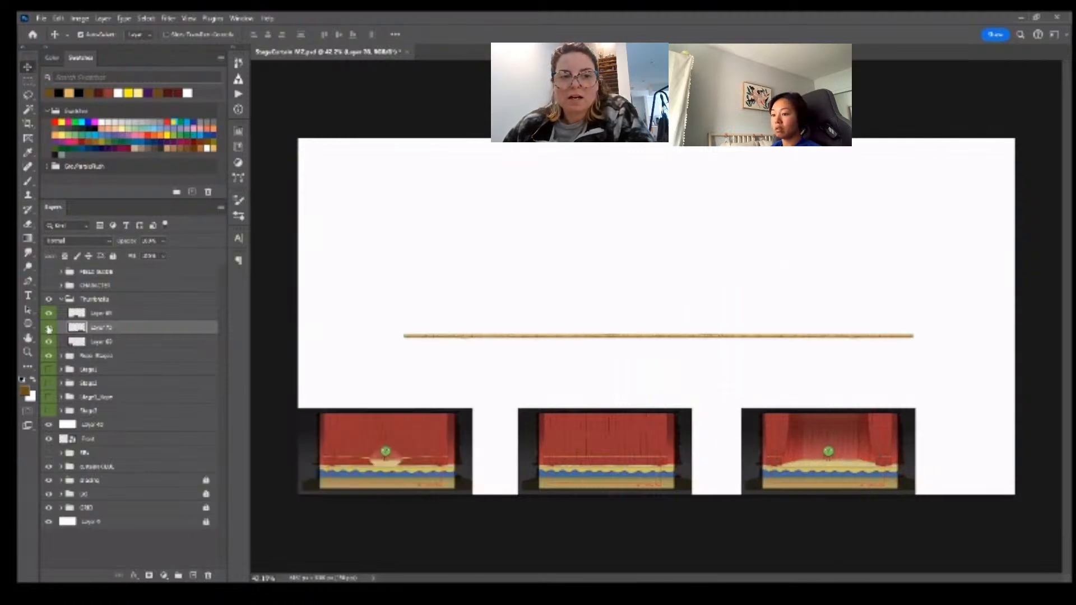
pyautogui.click(48, 327)
pyautogui.click(48, 328)
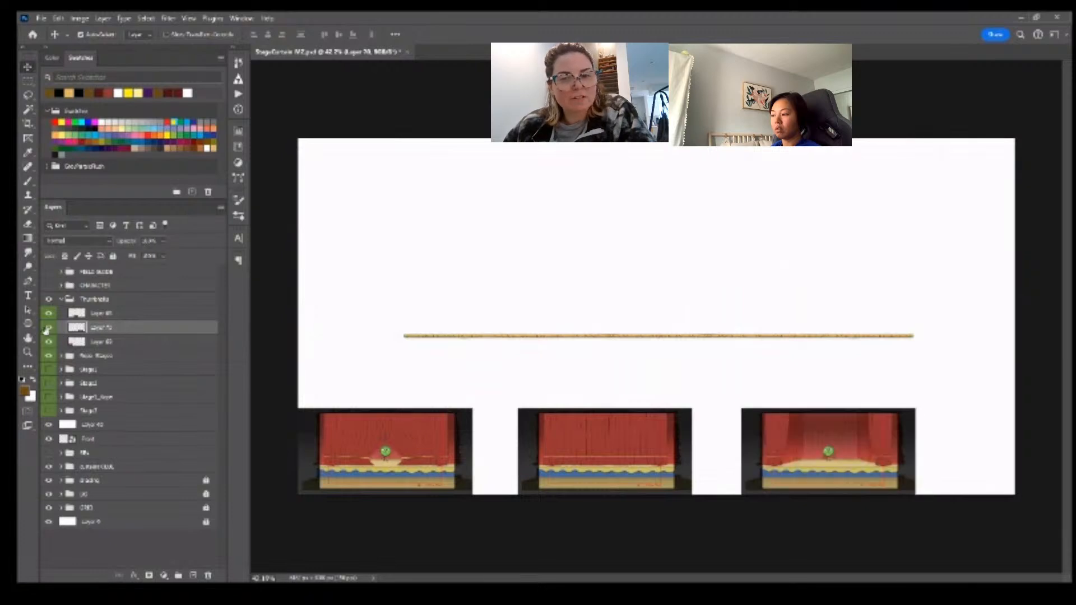
pyautogui.moveTo(602, 476); pyautogui.dragTo(556, 475)
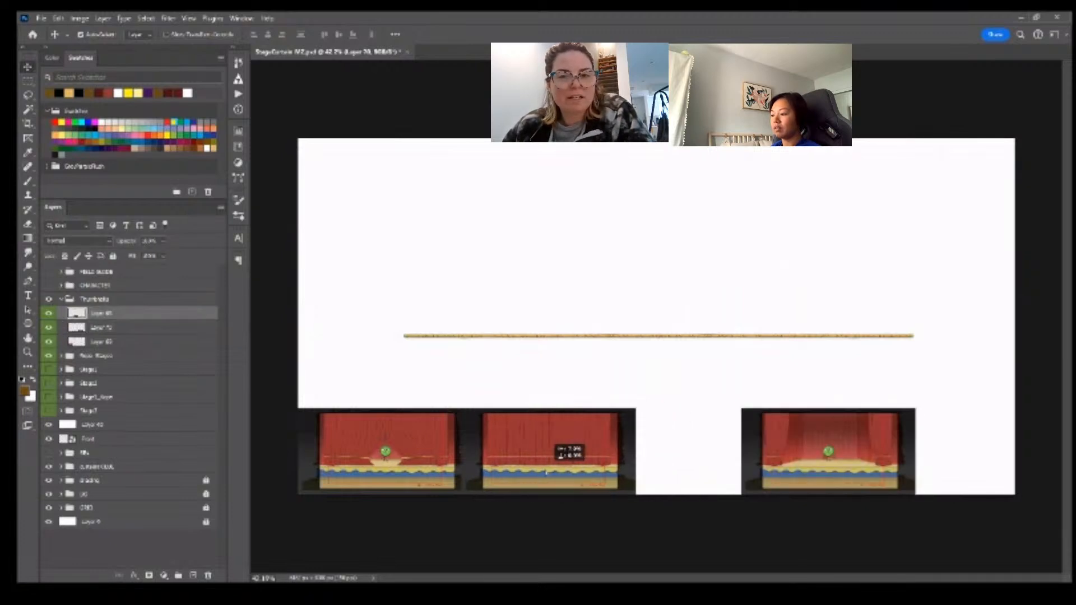
pyautogui.moveTo(368, 455); pyautogui.dragTo(708, 457)
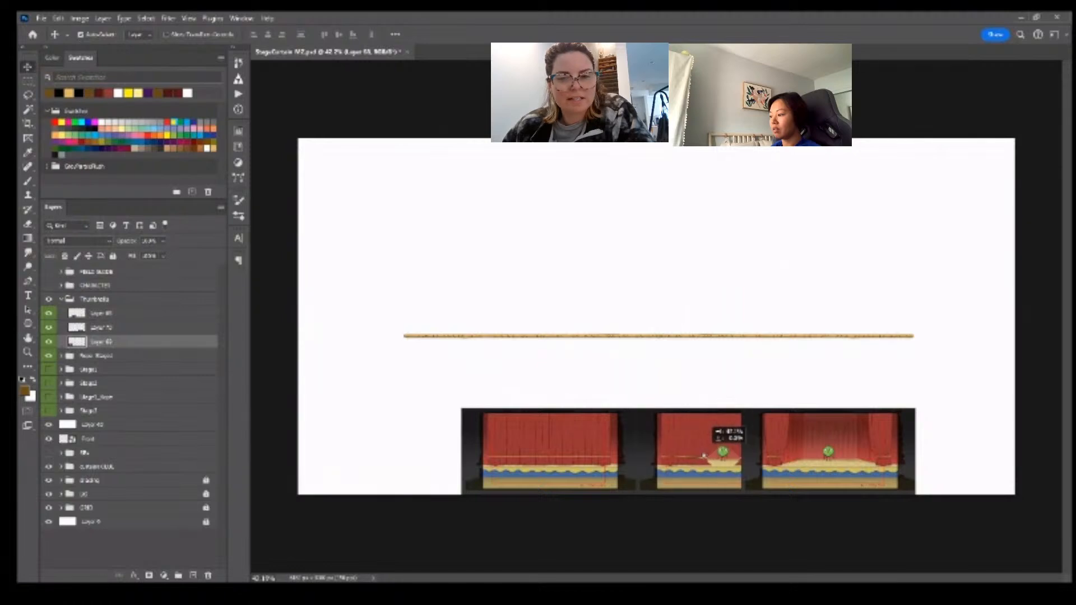
pyautogui.moveTo(802, 457); pyautogui.dragTo(865, 455)
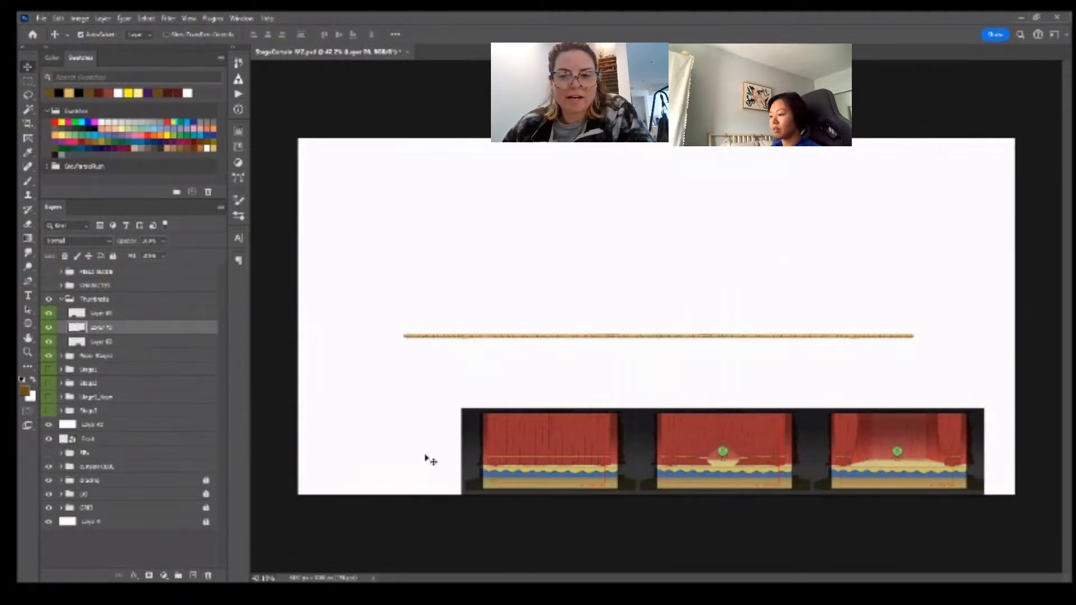
# - Try scaling the three thumbnail layers down slightly together, and undo the change
pyautogui.keyDown('shift'); pyautogui.click(115, 318); pyautogui.keyUp('shift')
pyautogui.keyDown('shift'); pyautogui.click(114, 343); pyautogui.keyUp('shift')
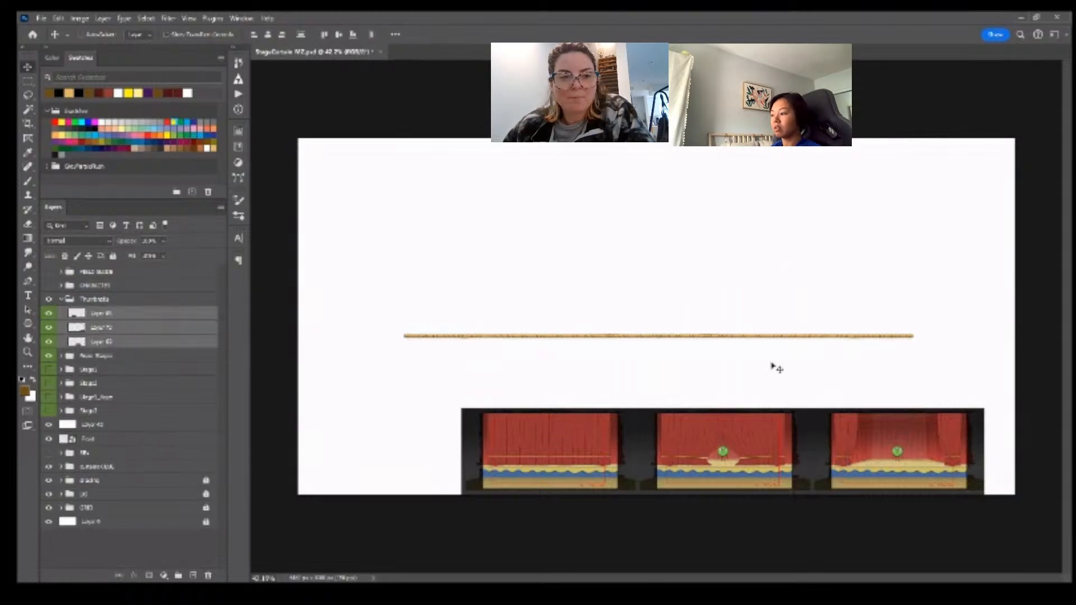
pyautogui.hotkey('ctrl', 't')
pyautogui.moveTo(987, 405); pyautogui.dragTo(981, 414)
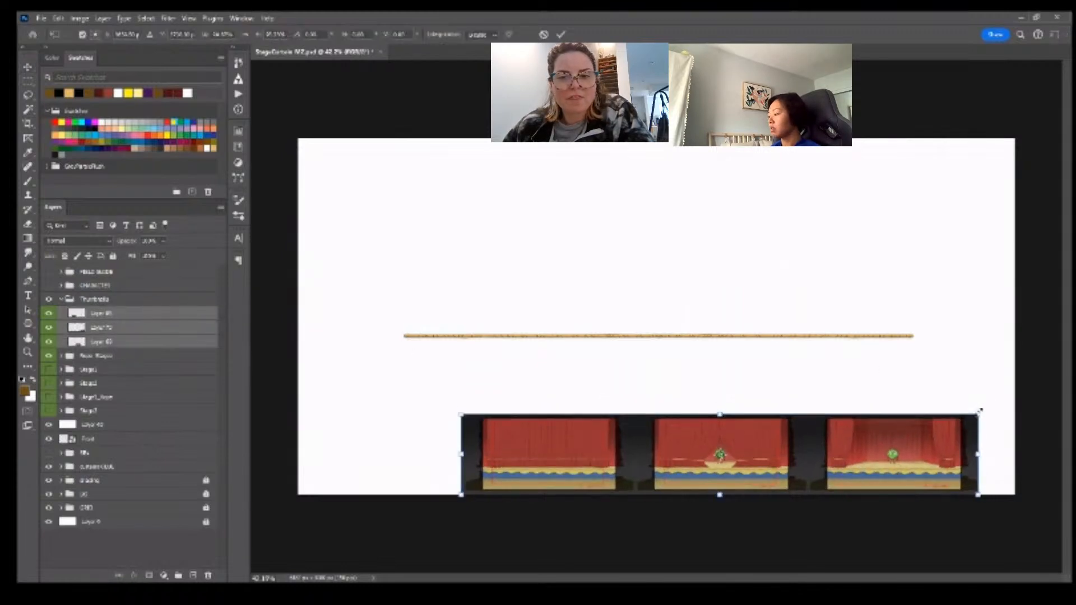
pyautogui.press('Return')
pyautogui.hotkey('ctrl', 'z')
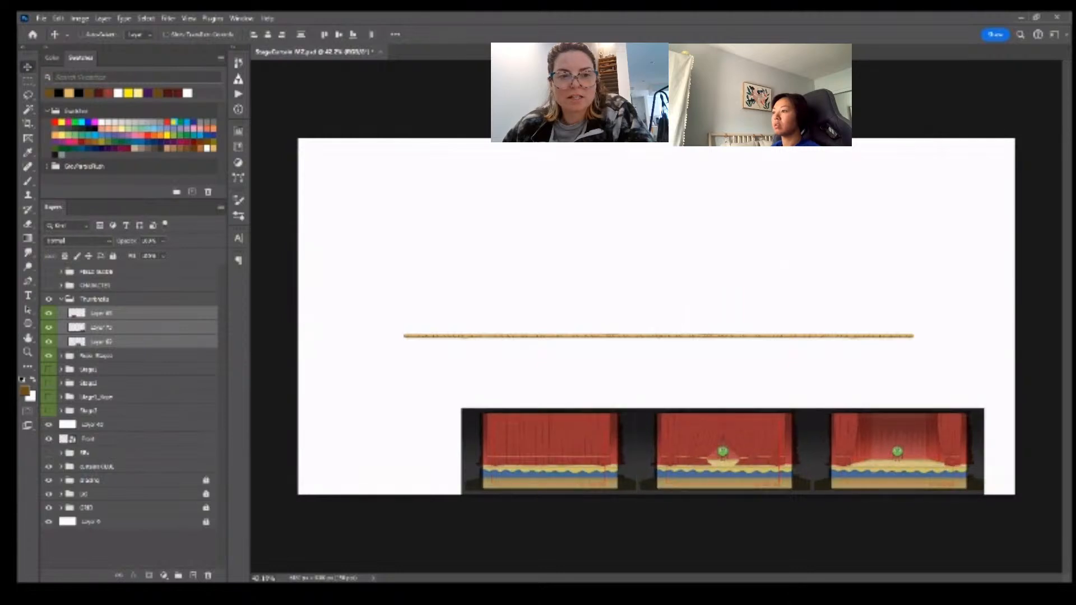
# - Try scaling the row of three thumbnails down proportionally with width and height linked
pyautogui.hotkey('ctrl', 't')
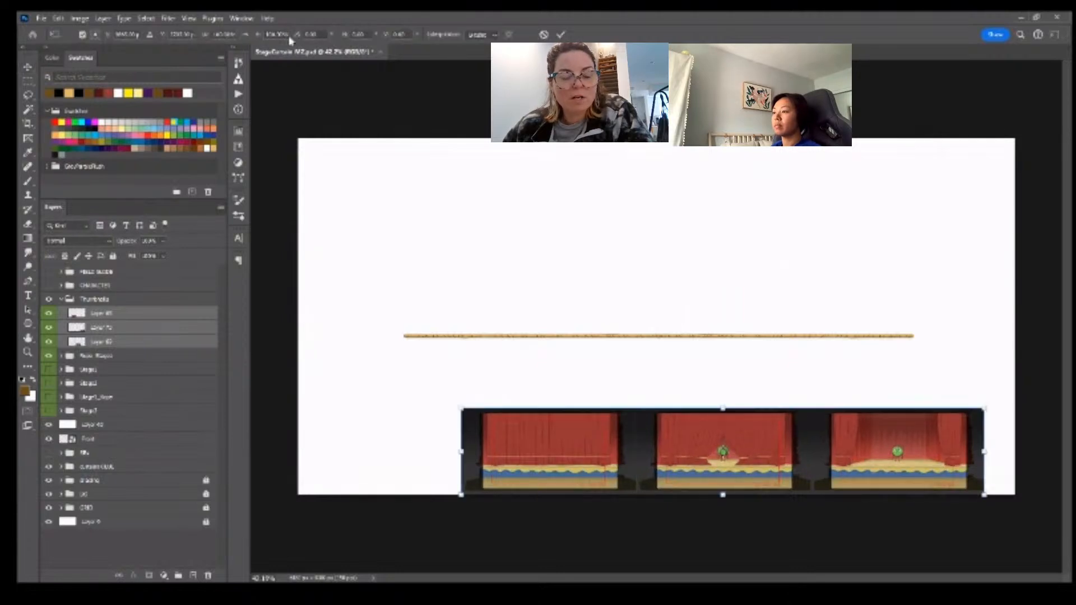
pyautogui.click(245, 34)
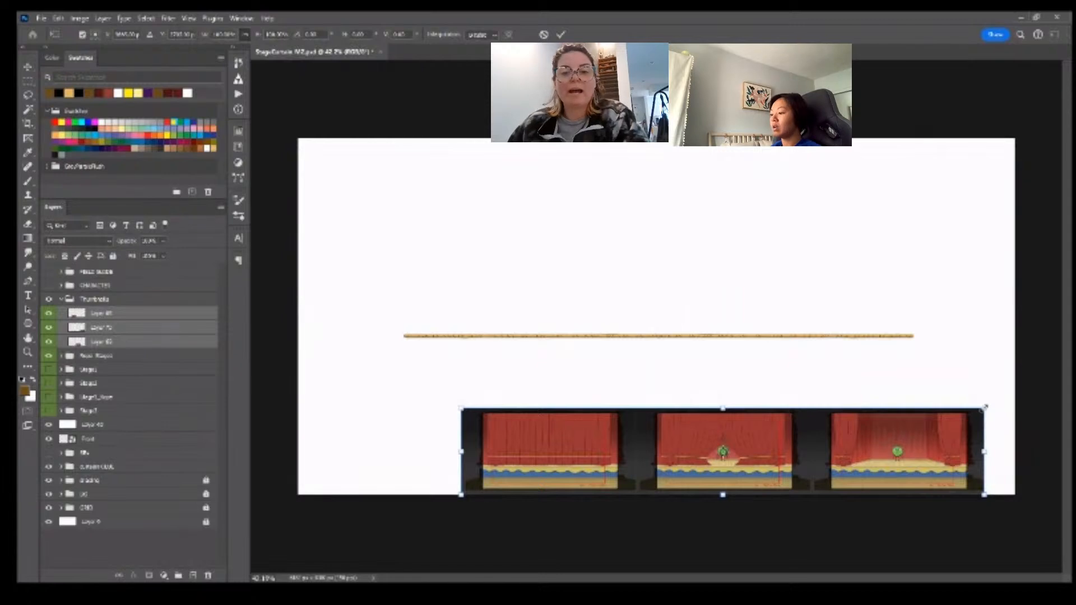
pyautogui.moveTo(985, 406); pyautogui.dragTo(825, 469)
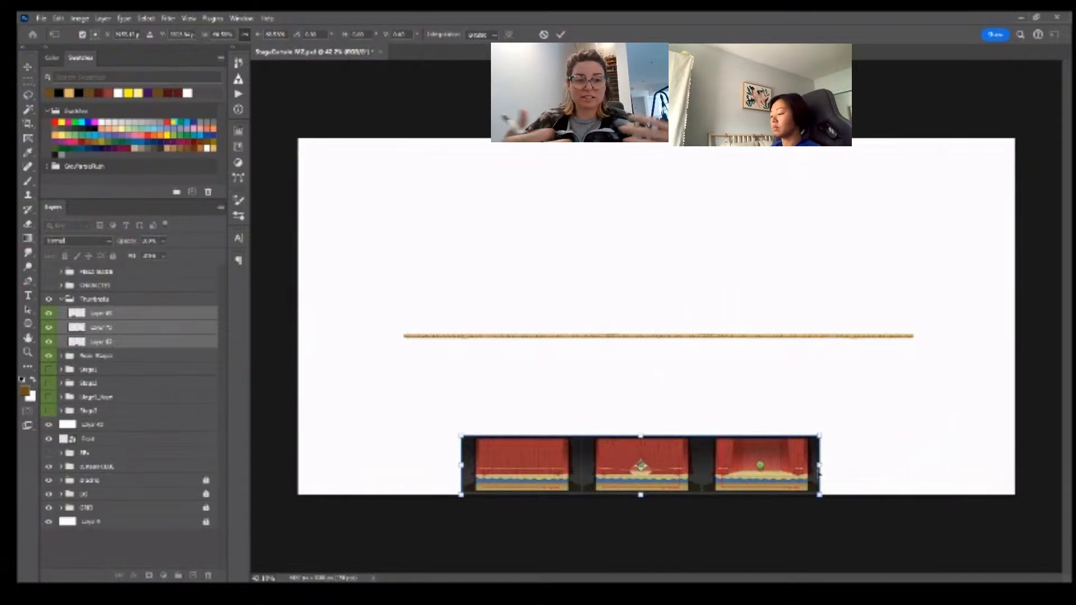
pyautogui.press('Escape')
pyautogui.hotkey('ctrl', 't')
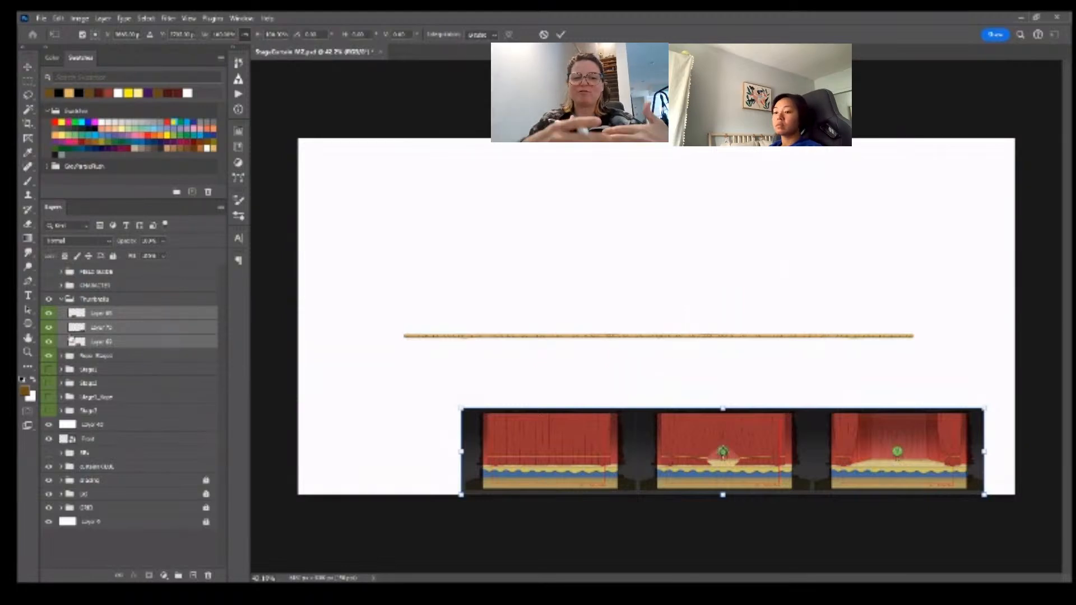
# - Collapse the Thumbnails group and undo the rearranging and scaling of its snapshots
pyautogui.click(60, 299)
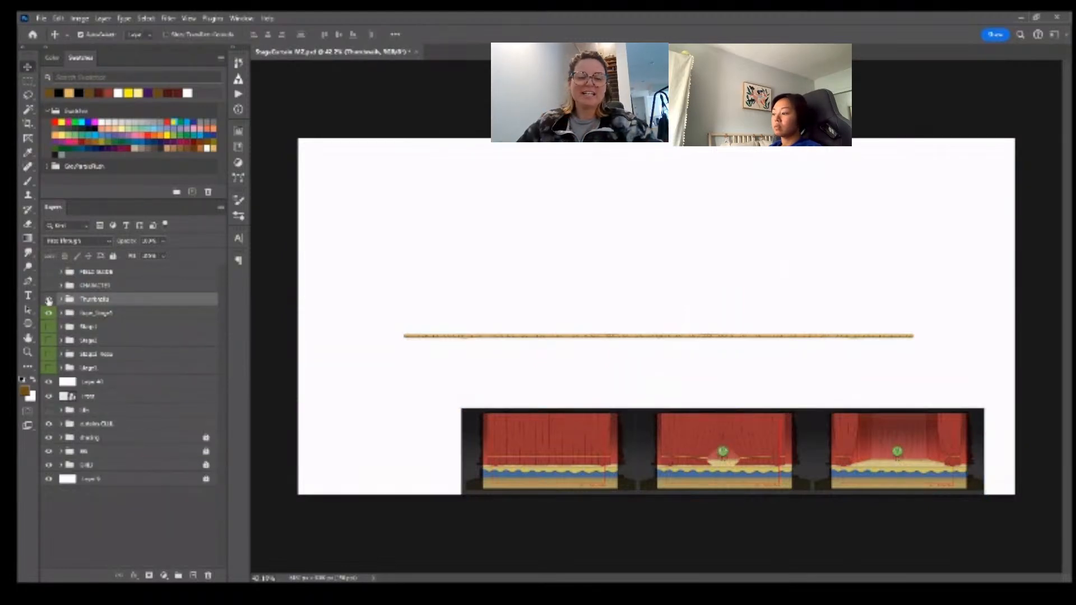
pyautogui.click(49, 300)
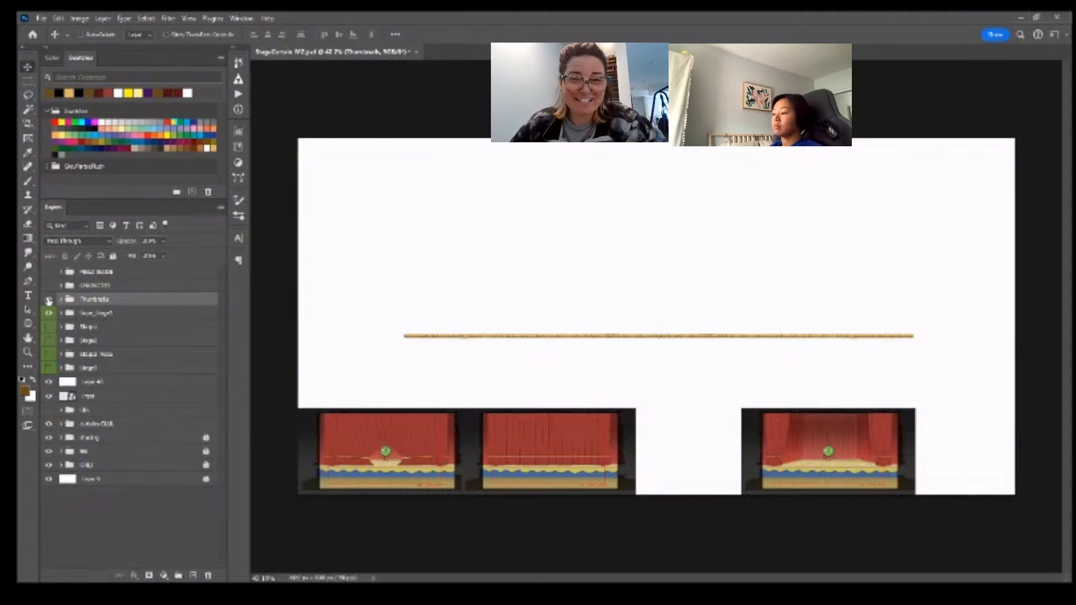
pyautogui.hotkey('ctrl', 'z')
pyautogui.hotkey('ctrl', 'z')
pyautogui.hotkey('ctrl', 'z')
pyautogui.hotkey('ctrl', 'z')
pyautogui.hotkey('ctrl', 'z')
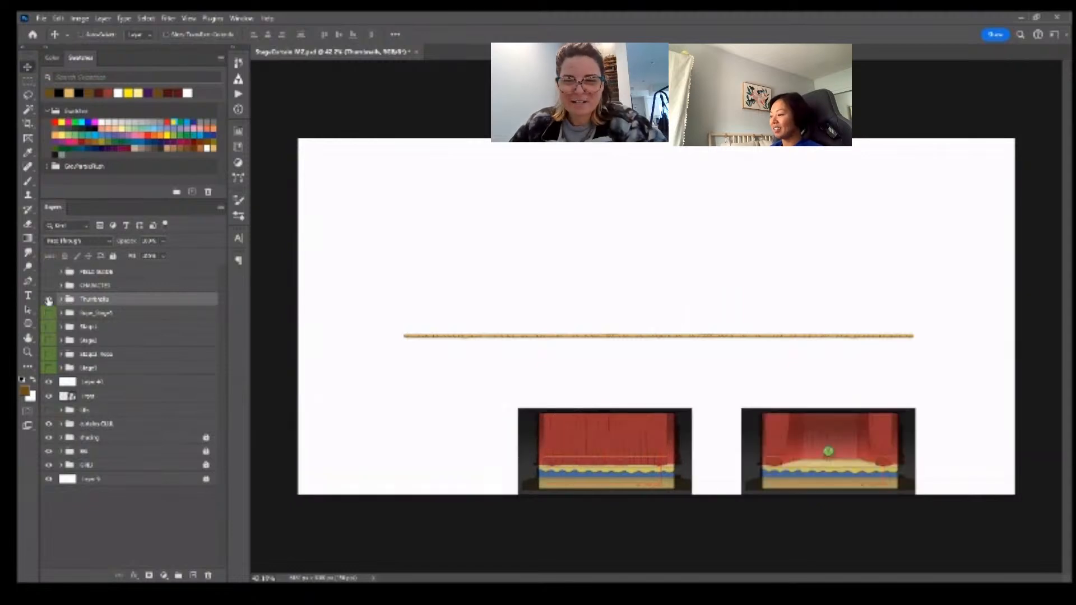
pyautogui.hotkey('ctrl', 'z')
pyautogui.hotkey('ctrl', 'z')
pyautogui.hotkey('ctrl', 'z')
pyautogui.hotkey('ctrl', 'z')
pyautogui.hotkey('ctrl', 'z')
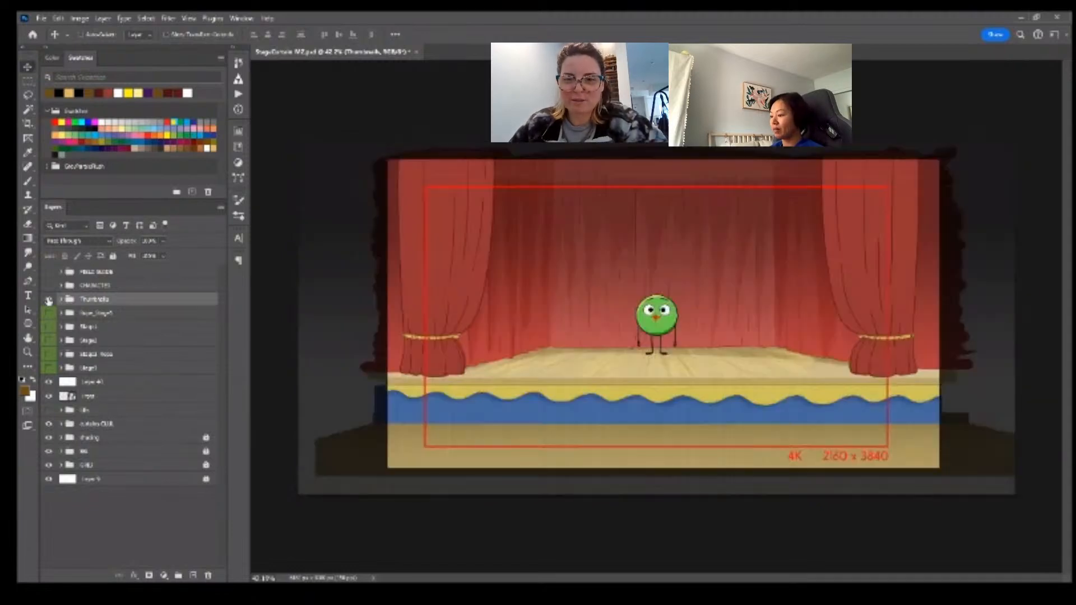
pyautogui.hotkey('ctrl', 't')
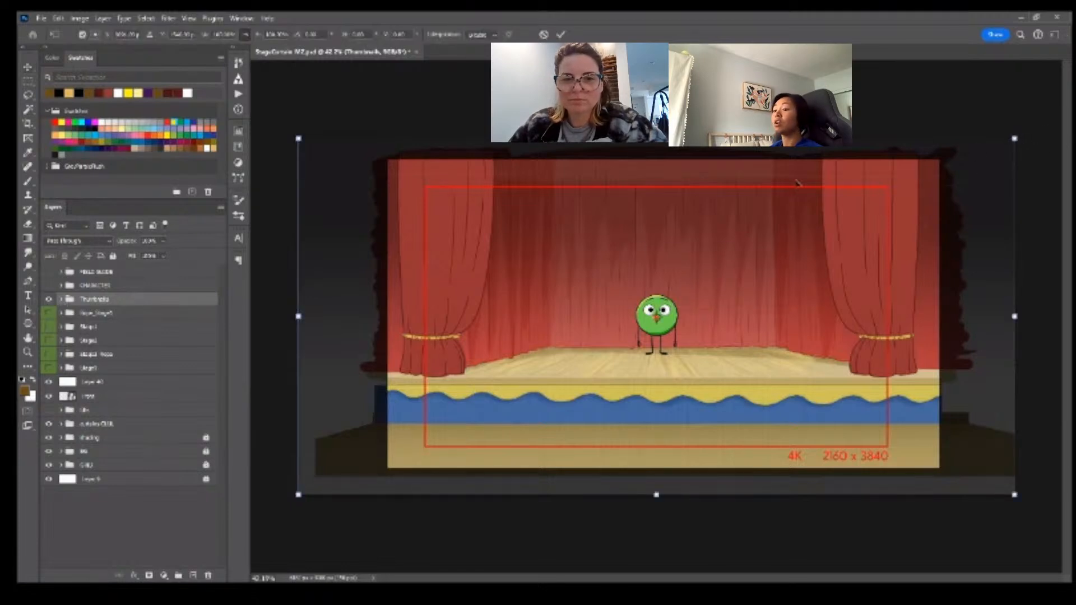
pyautogui.press('Escape')
# - Hide the Thumbnails group and show the Rope_Stage1 and Stage1 groups
pyautogui.click(49, 300)
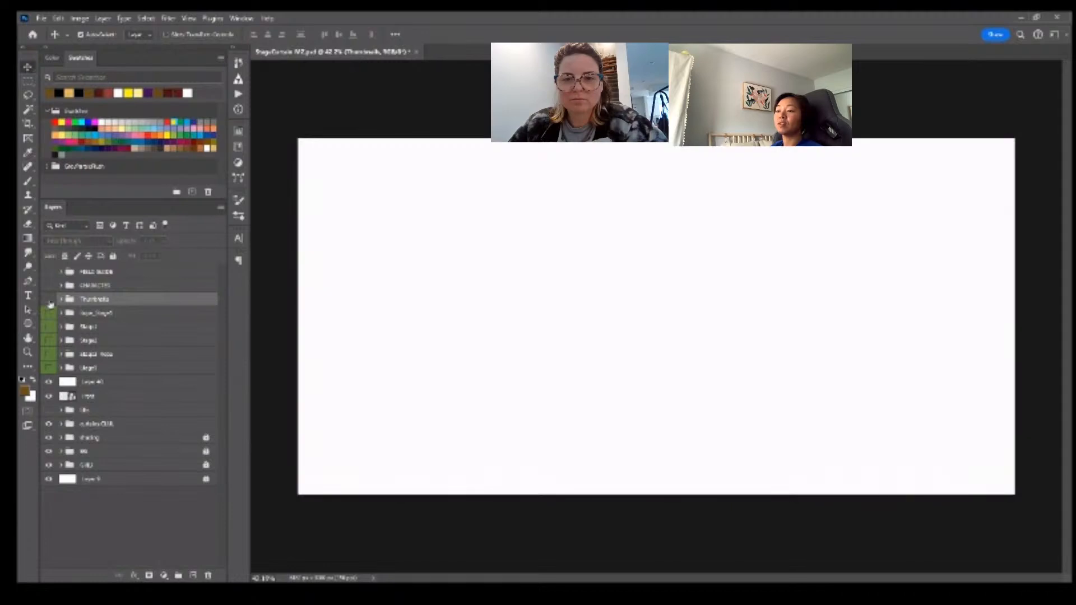
pyautogui.moveTo(48, 314); pyautogui.dragTo(47, 327)
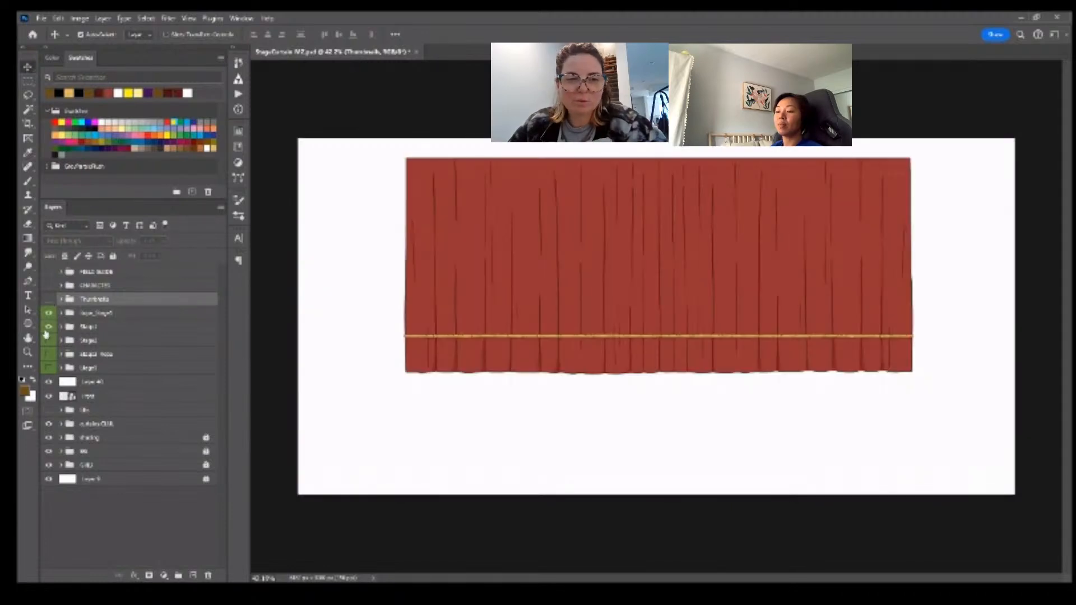
# - Expand the Rope_Stage1 and Stage1 groups and hide the Curtain_SR subgroup in each
pyautogui.click(62, 313)
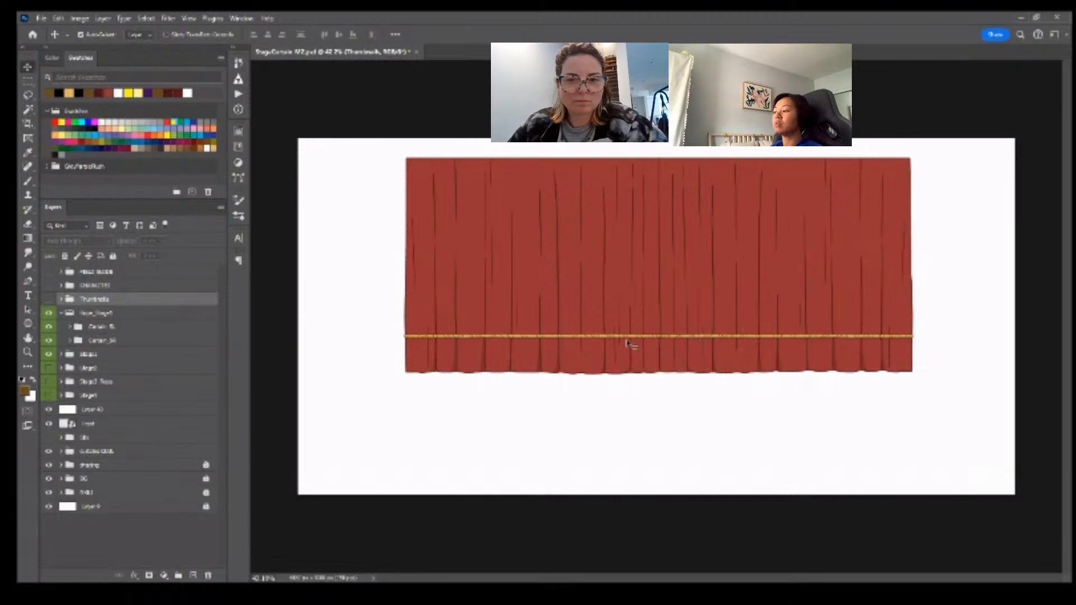
pyautogui.click(49, 340)
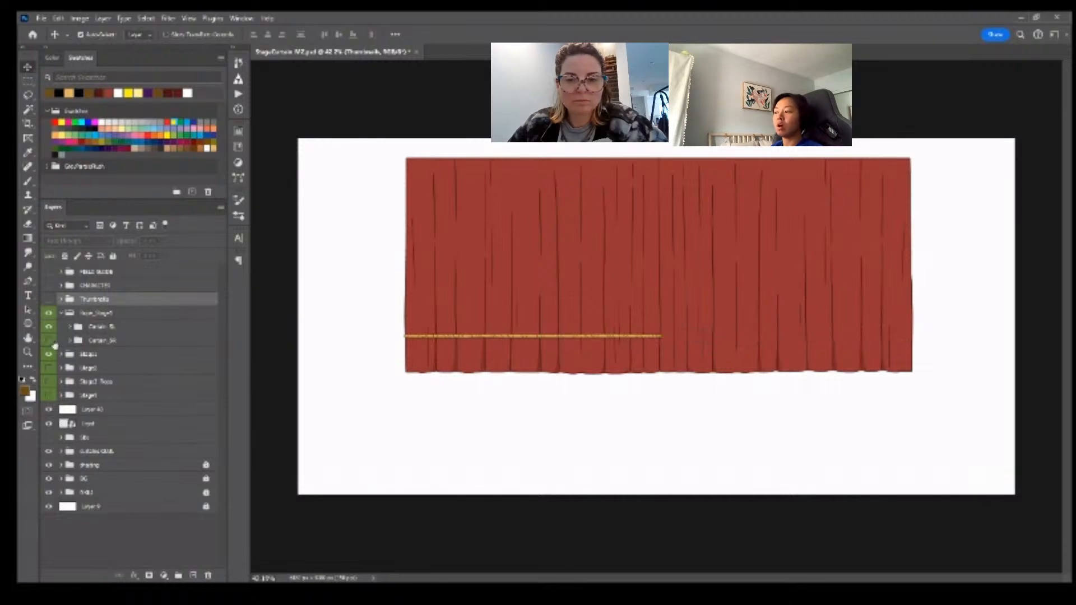
pyautogui.click(61, 354)
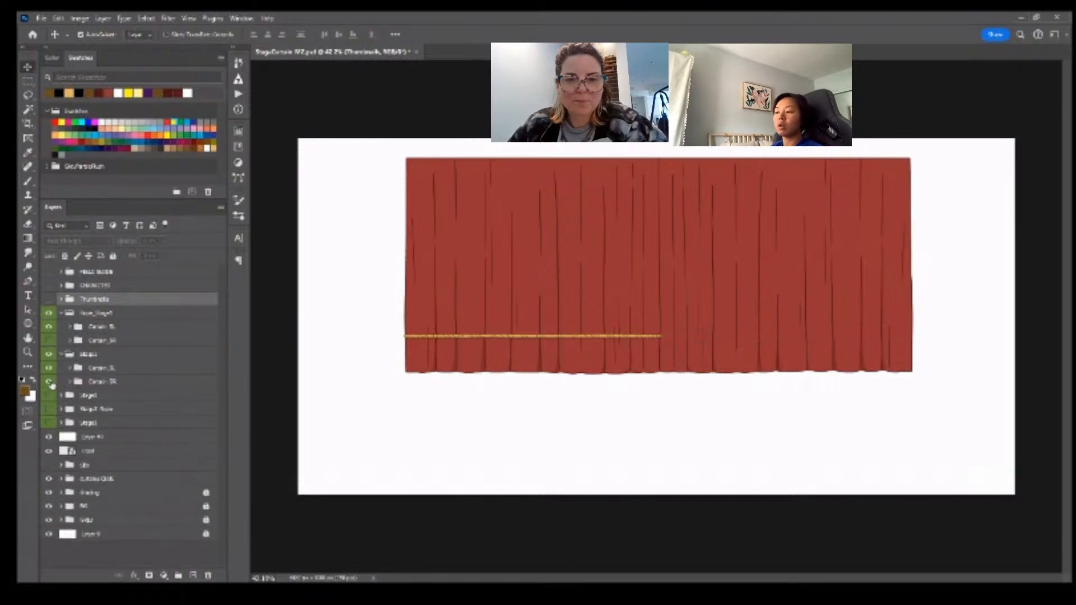
pyautogui.click(48, 382)
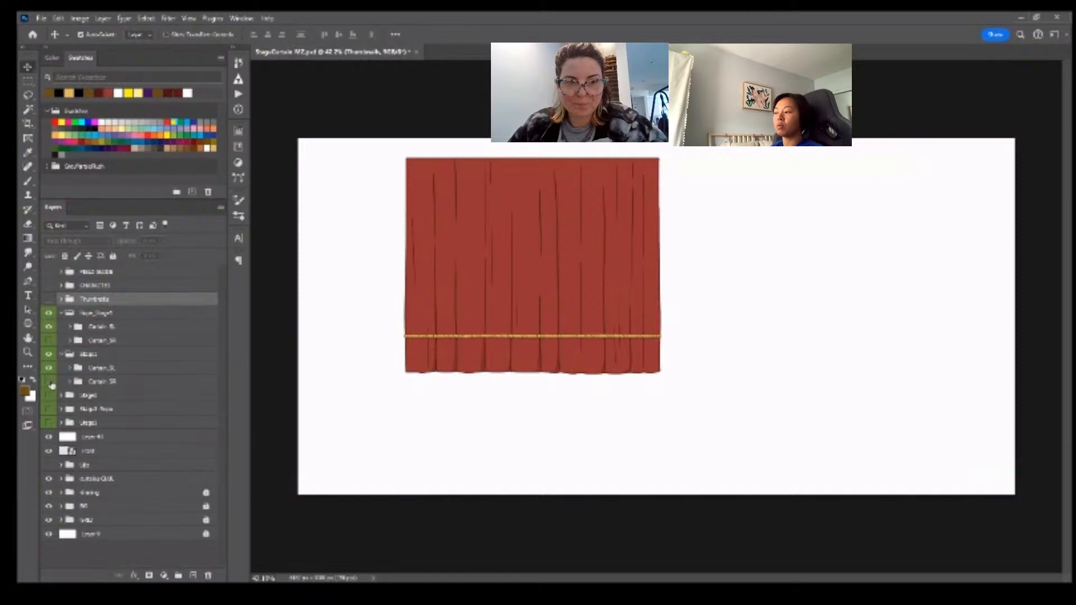
# - Show the closed-curtain snapshot in the Thumbnails group and scale the whole group down into the canvas's lower-left corner
pyautogui.click(48, 299)
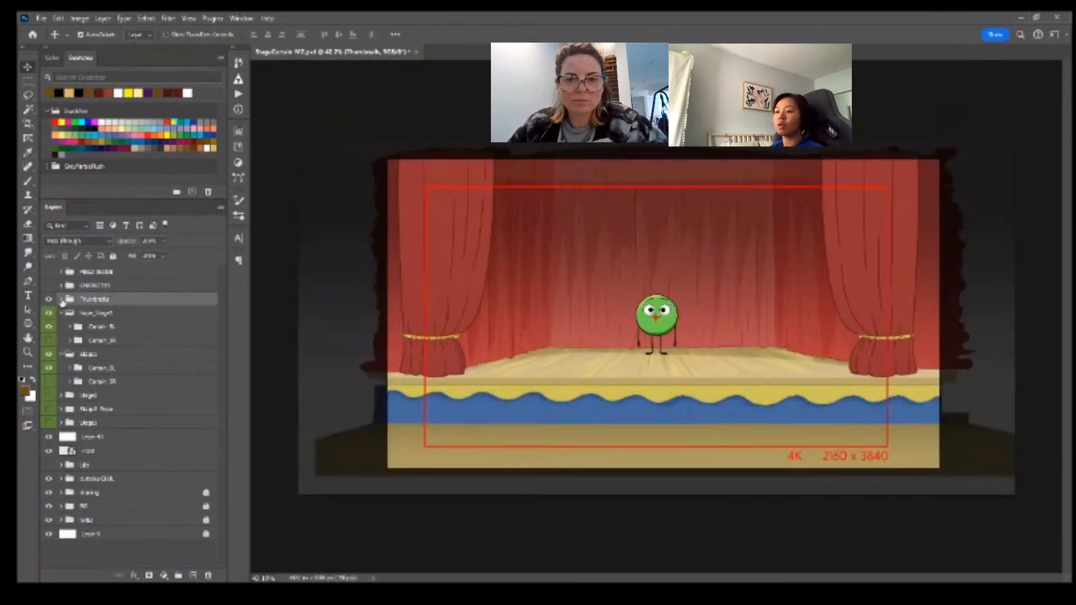
pyautogui.click(62, 300)
pyautogui.click(50, 314)
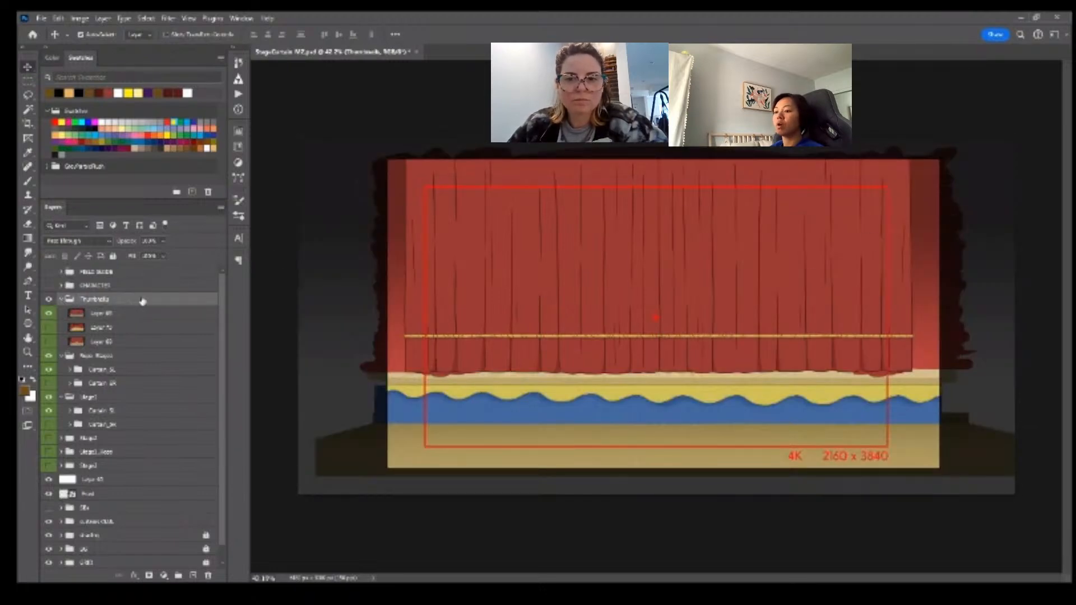
pyautogui.hotkey('ctrl', 't')
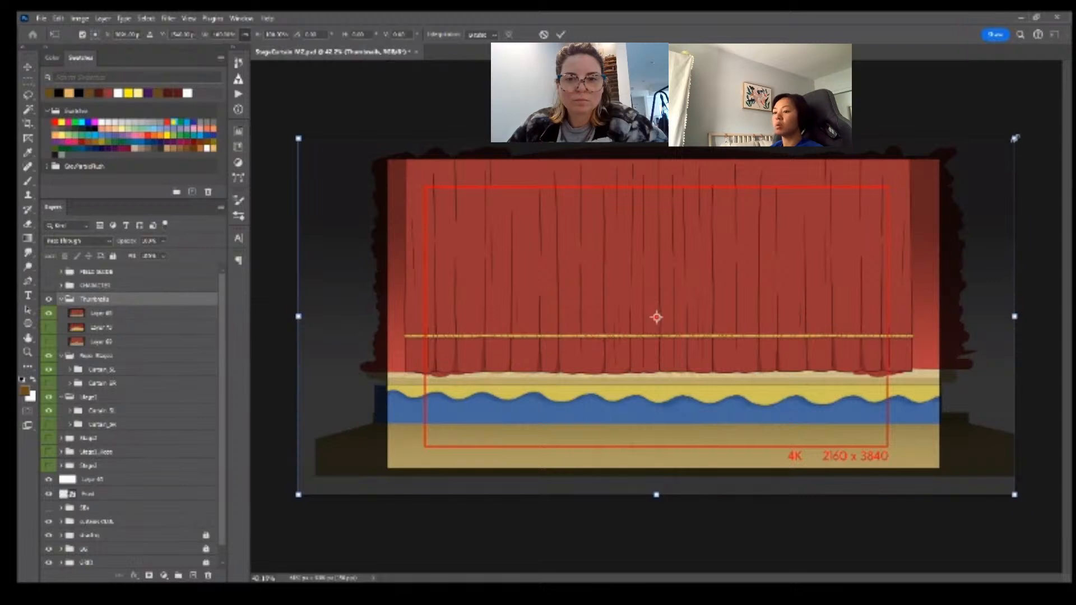
pyautogui.moveTo(1015, 138); pyautogui.dragTo(488, 439)
pyautogui.press('Return')
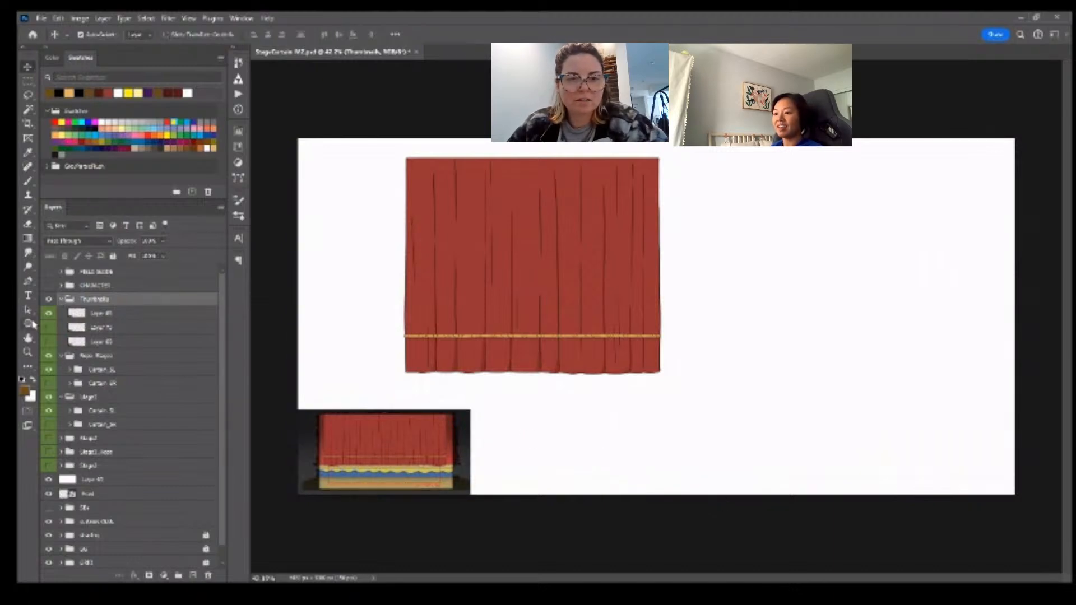
# - Show the other two thumbnail layers and place them beside the closed-curtain snapshot in a row along the canvas's lower edge
pyautogui.click(140, 329)
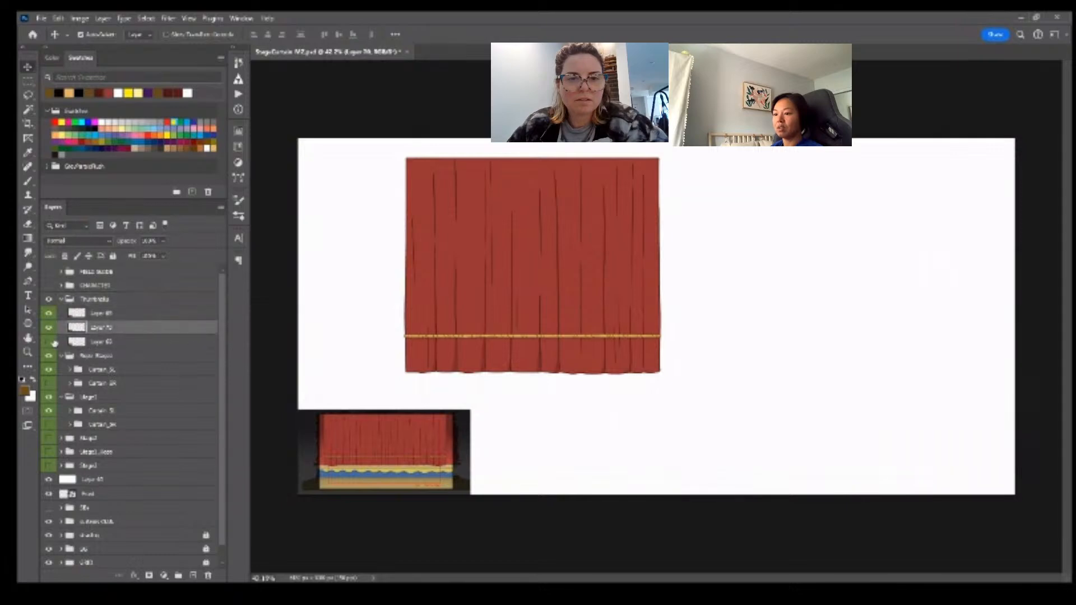
pyautogui.keyDown('shift'); pyautogui.click(95, 341); pyautogui.keyUp('shift')
pyautogui.hotkey('ctrl', 'alt', 't')
pyautogui.moveTo(420, 451); pyautogui.dragTo(605, 481)
pyautogui.press('Return')
pyautogui.hotkey('ctrl', 'alt', 't')
pyautogui.press('Return')
pyautogui.moveTo(686, 460); pyautogui.dragTo(710, 461)
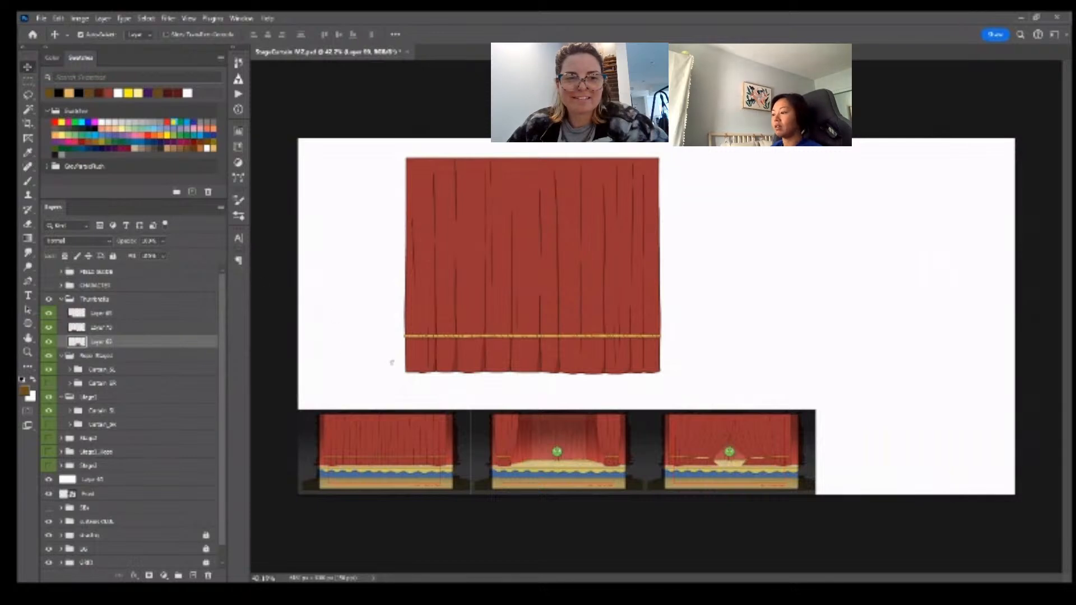
# - Swap the second and third thumbnails so the row runs from closed to half-open to fully open curtains
pyautogui.click(589, 446)
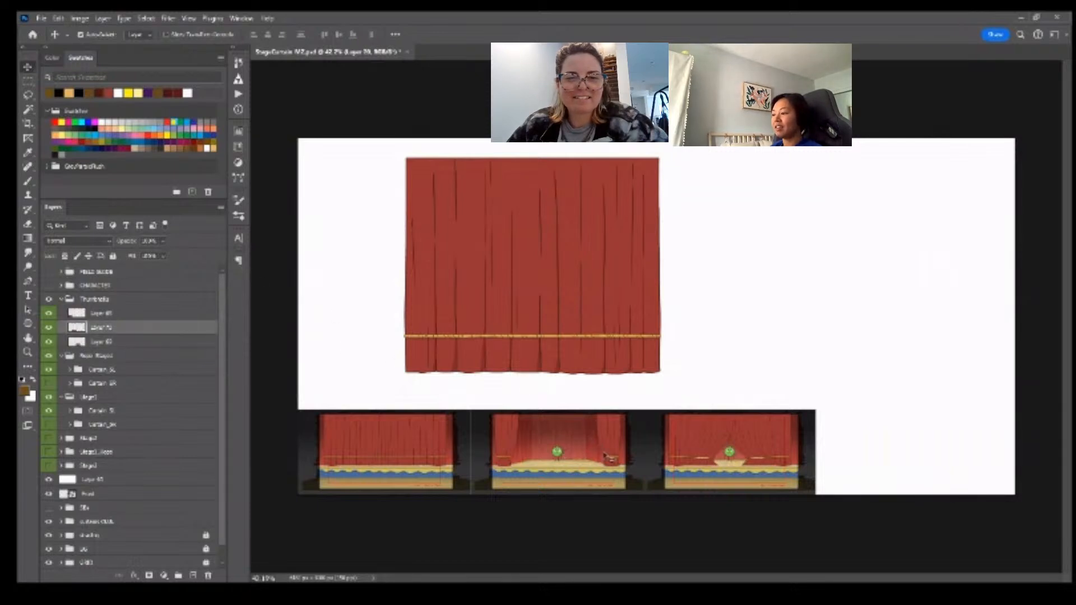
pyautogui.moveTo(604, 457); pyautogui.dragTo(948, 433)
pyautogui.moveTo(757, 456); pyautogui.dragTo(585, 456)
pyautogui.moveTo(719, 454); pyautogui.dragTo(792, 470)
pyautogui.click(775, 471)
pyautogui.click(527, 435)
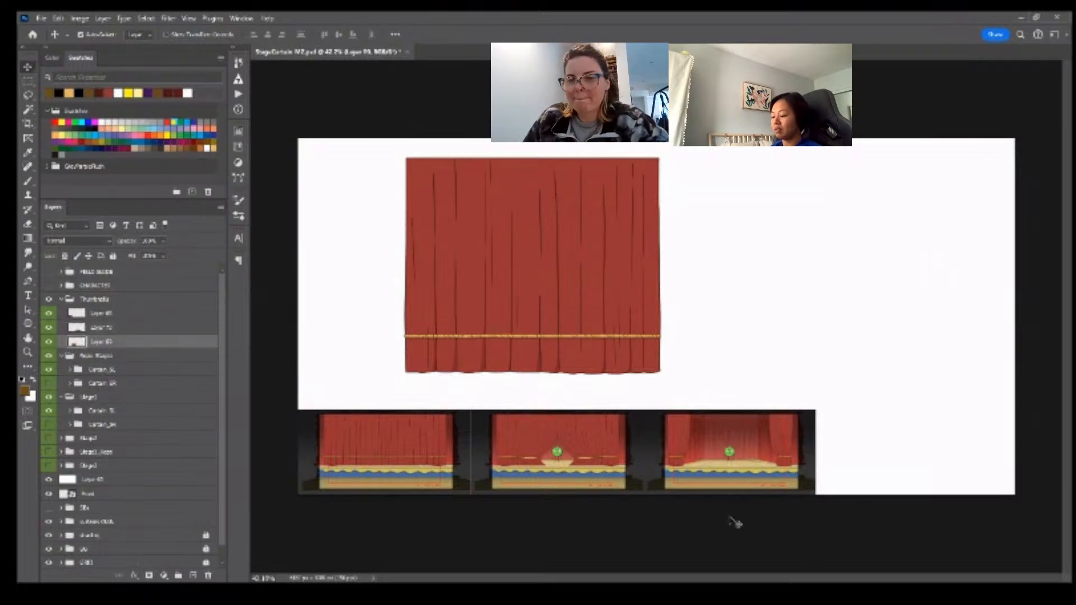
pyautogui.click(734, 464)
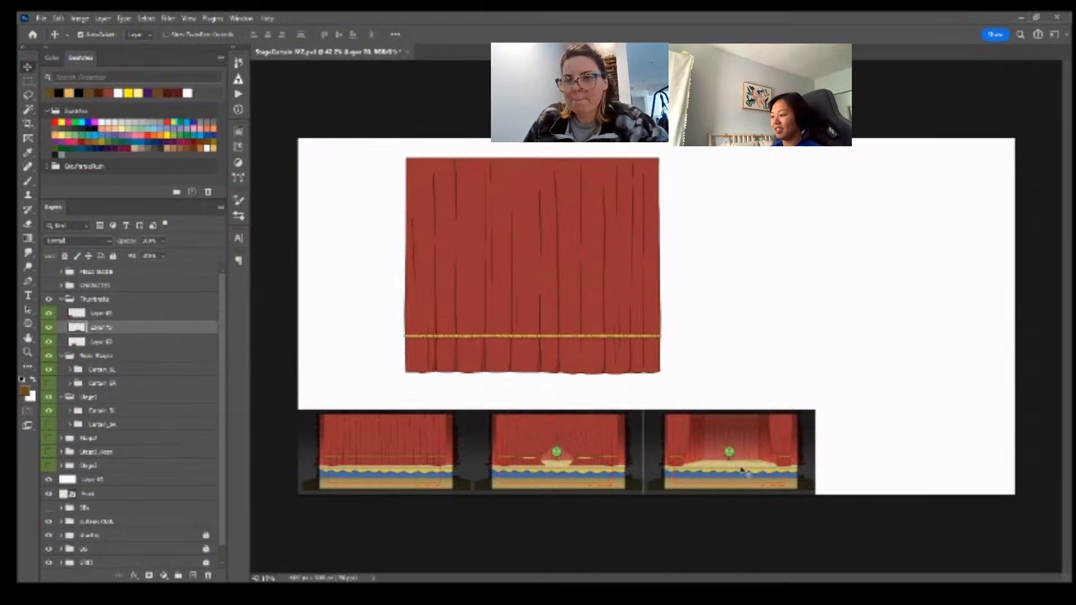
# - Collapse the Thumbnails group, and show the FIELD GUIDE group with its dark surround layer hidden
pyautogui.click(92, 298)
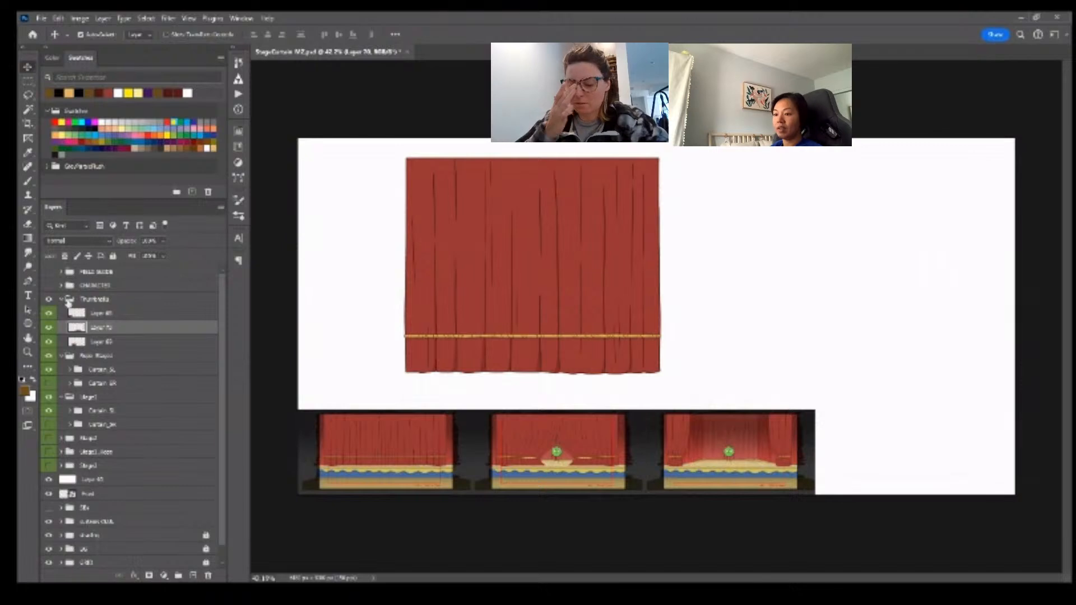
pyautogui.click(61, 299)
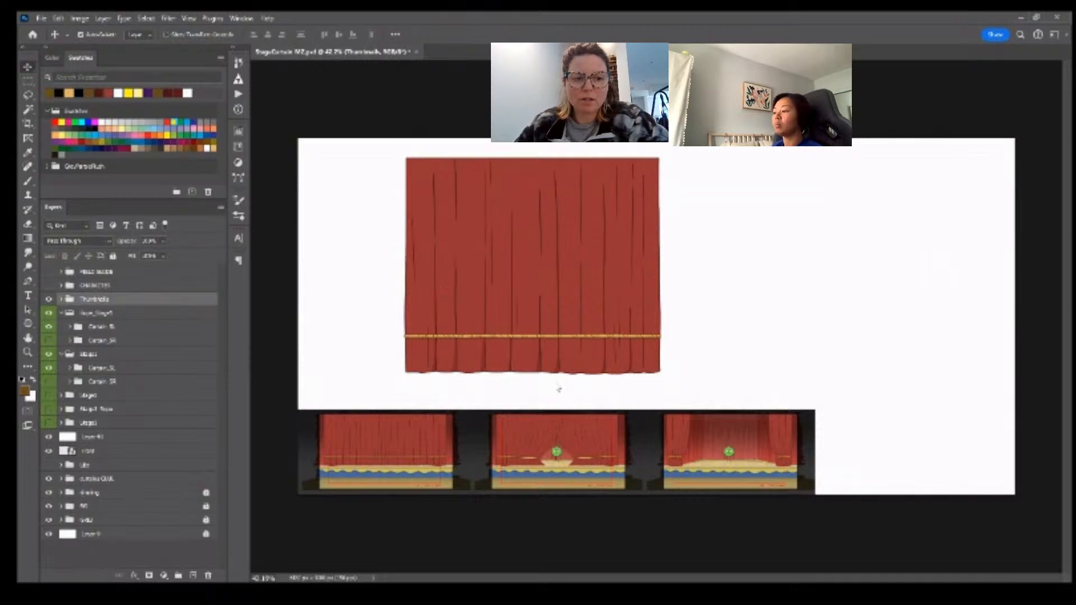
pyautogui.click(48, 271)
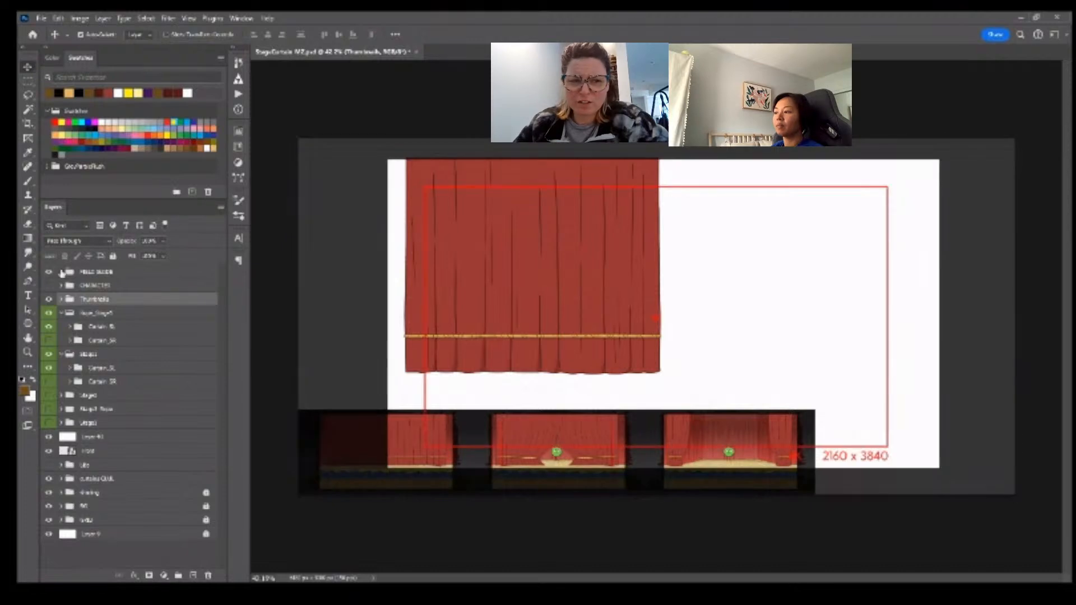
pyautogui.click(353, 271)
pyautogui.click(49, 286)
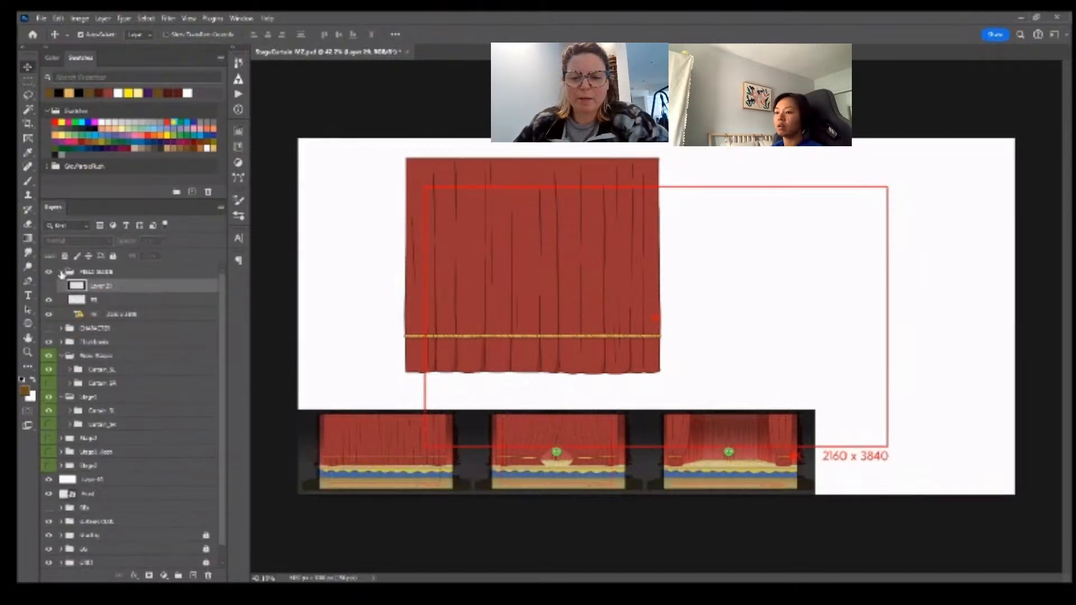
pyautogui.click(61, 271)
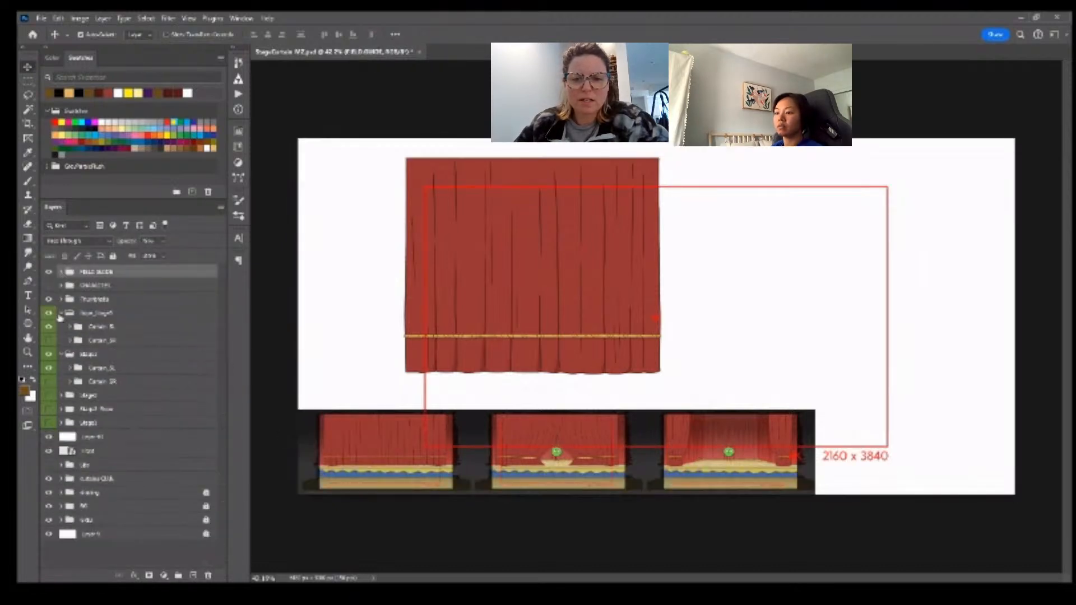
# - Collapse the Rope_Stage1 and Stage1 groups and save the document
pyautogui.click(62, 314)
pyautogui.click(61, 328)
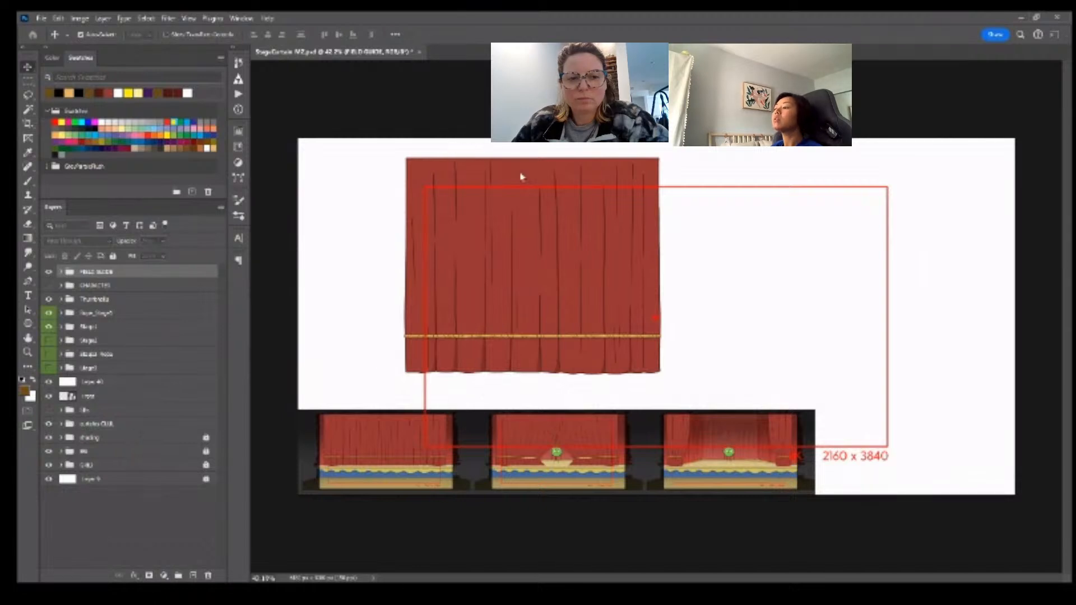
pyautogui.hotkey('ctrl', 's')
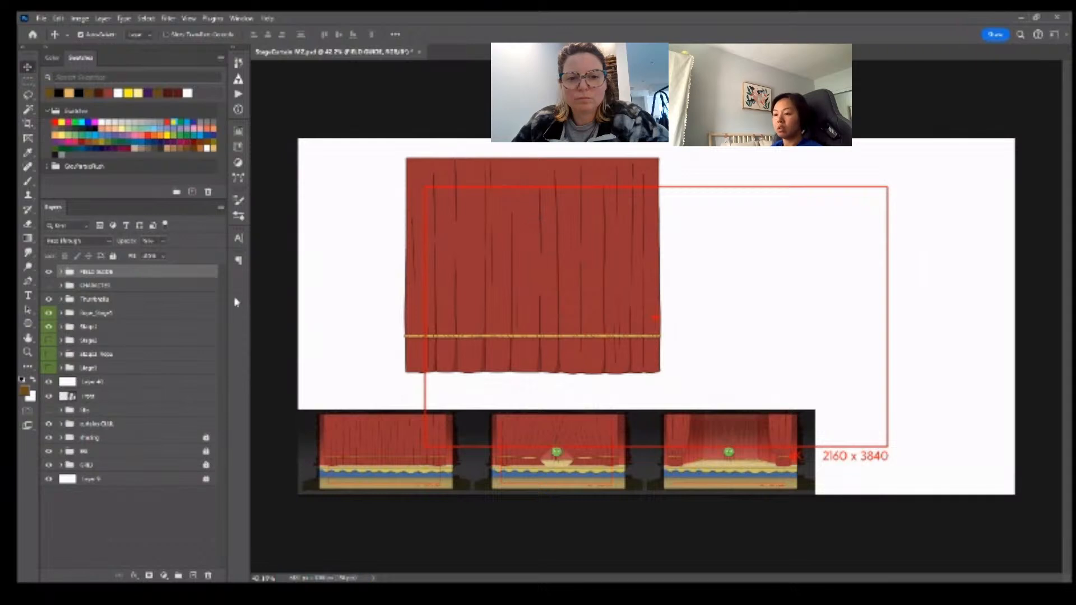
# - Show Stage2 in place of the Rope_Stage1 and Stage1 groups, and hide its right-hand curtain and rope
pyautogui.click(49, 313)
pyautogui.click(49, 326)
pyautogui.click(49, 340)
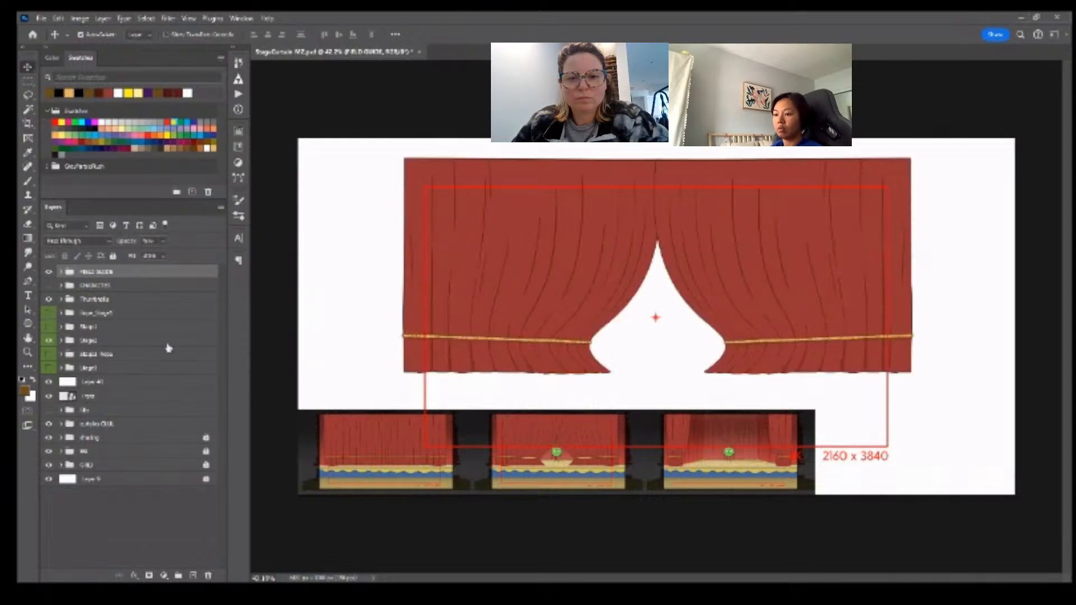
pyautogui.press('ctrl')
pyautogui.keyDown('ctrl'); pyautogui.click(774, 304); pyautogui.keyUp('ctrl')
pyautogui.click(49, 447)
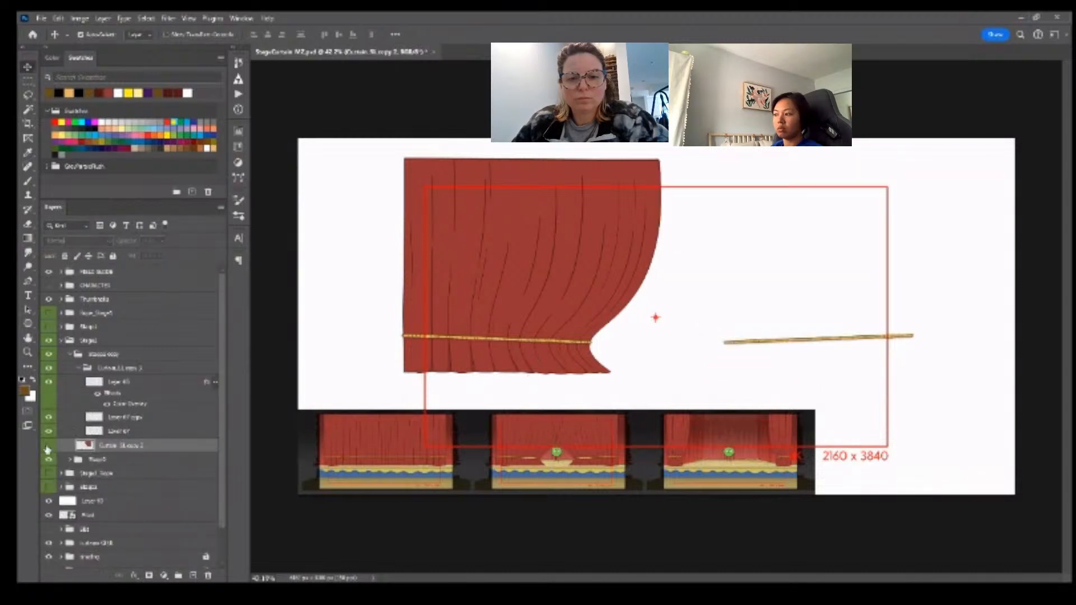
pyautogui.click(50, 369)
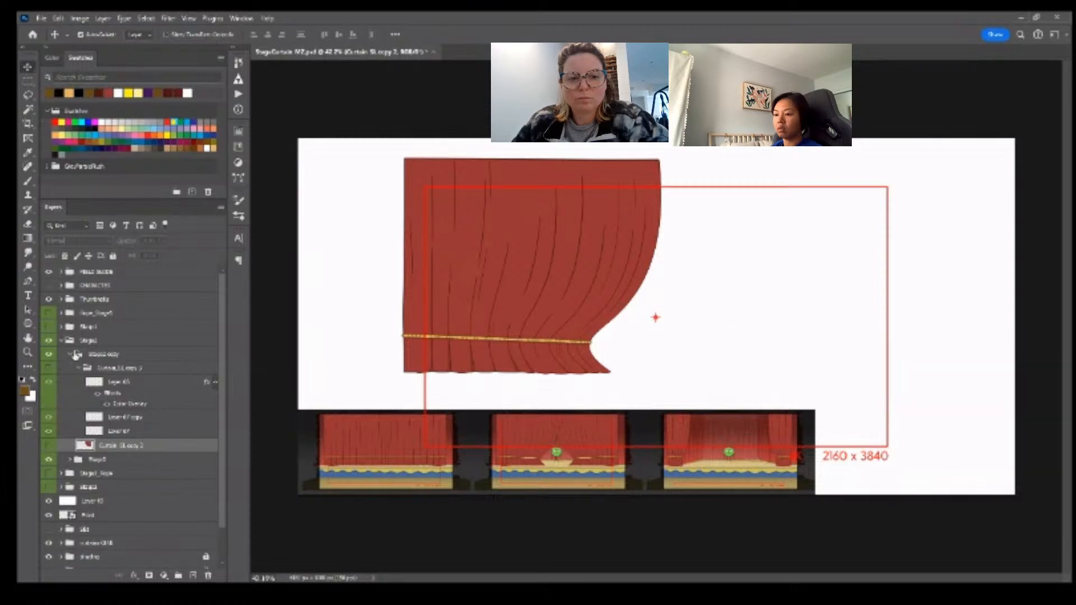
pyautogui.click(62, 340)
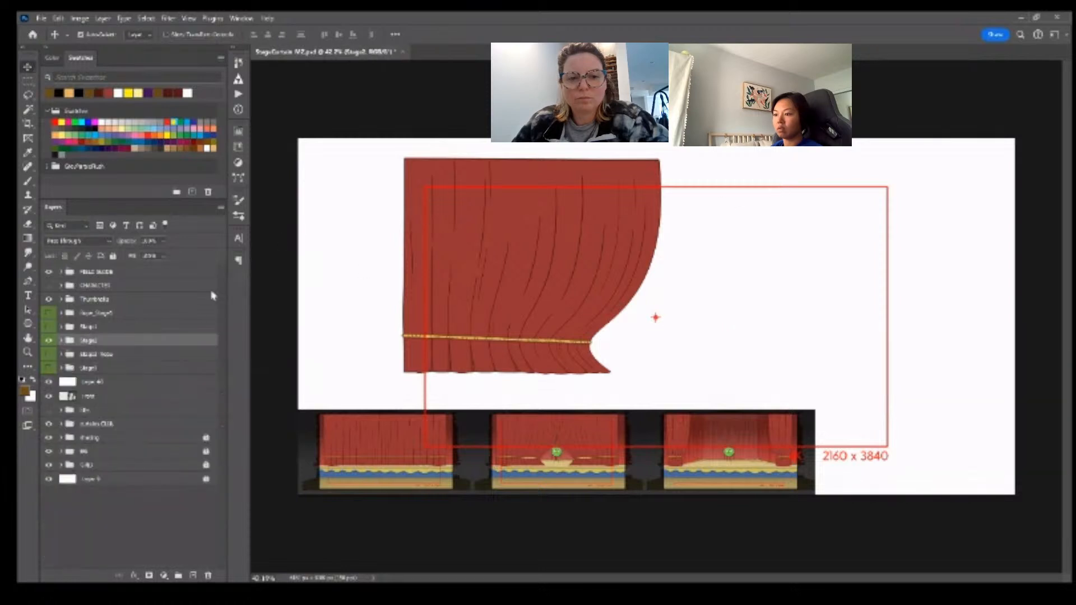
# - Hide the Stage2 group and show the Stage3_Rope and Stage3 groups
pyautogui.click(48, 342)
pyautogui.moveTo(48, 354); pyautogui.dragTo(48, 367)
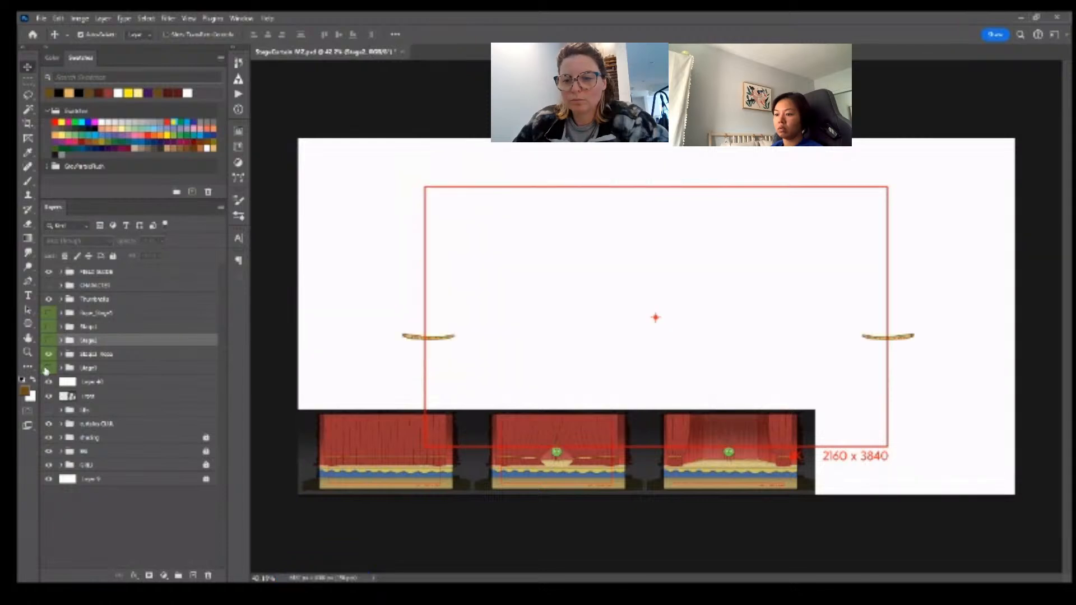
pyautogui.click(129, 354)
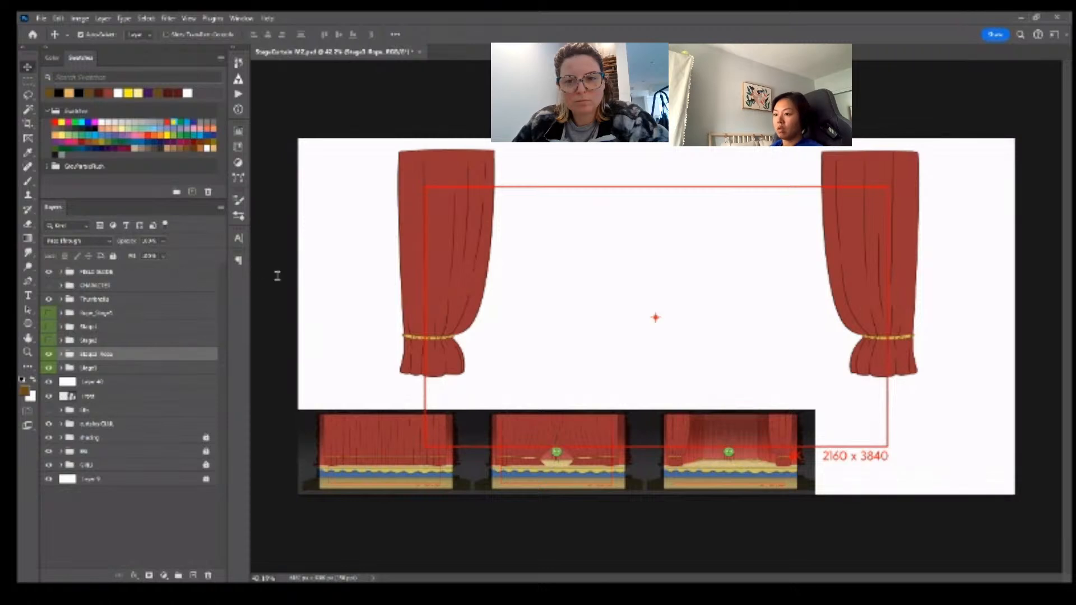
pyautogui.click(156, 356)
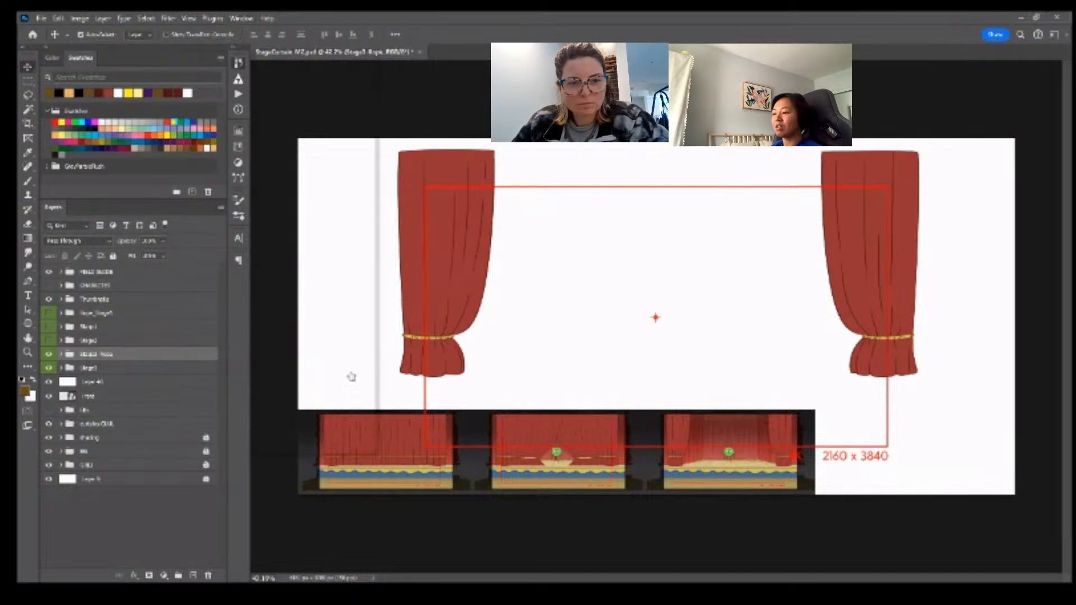
# - Undo the recent layer visibility changes, and show the Stage2, Stage3_Rope and Stage3 groups alongside the Stage1 groups
pyautogui.hotkey('ctrl', 'z')
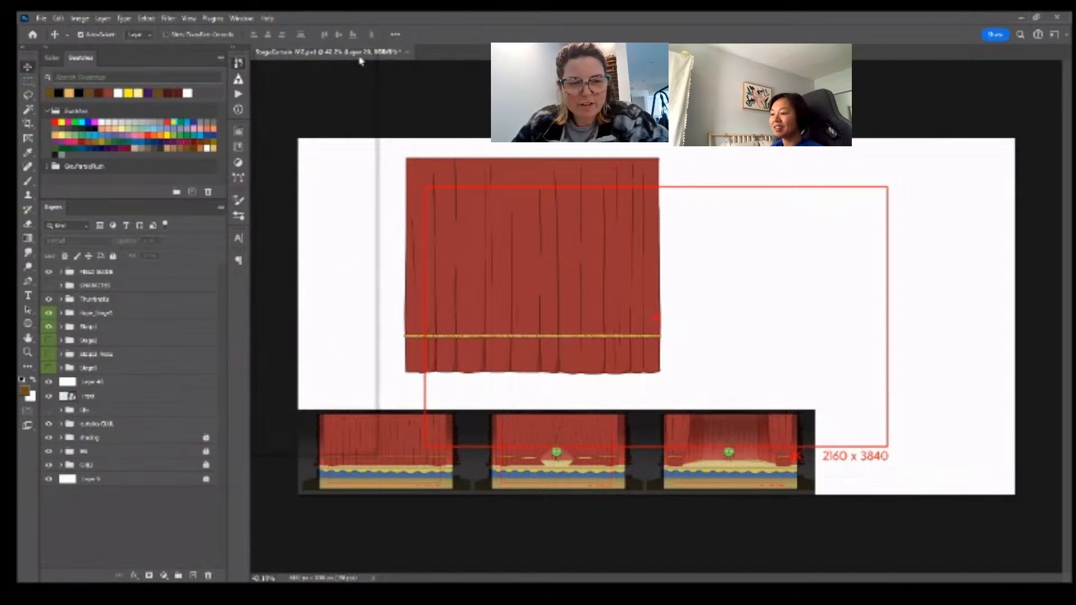
pyautogui.hotkey('ctrl', 'z')
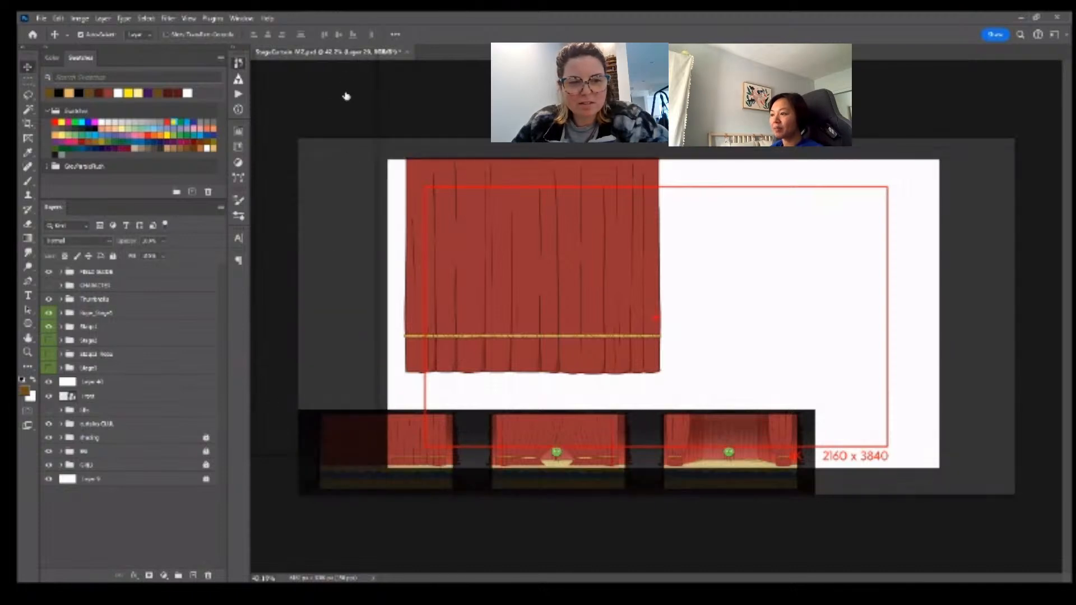
pyautogui.click(154, 305)
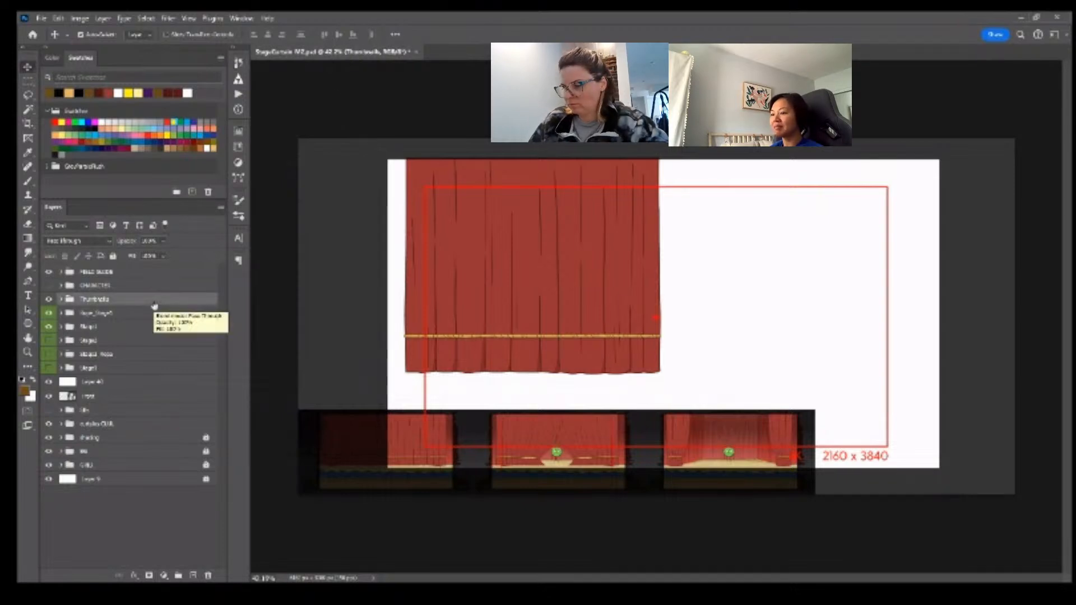
pyautogui.click(49, 367)
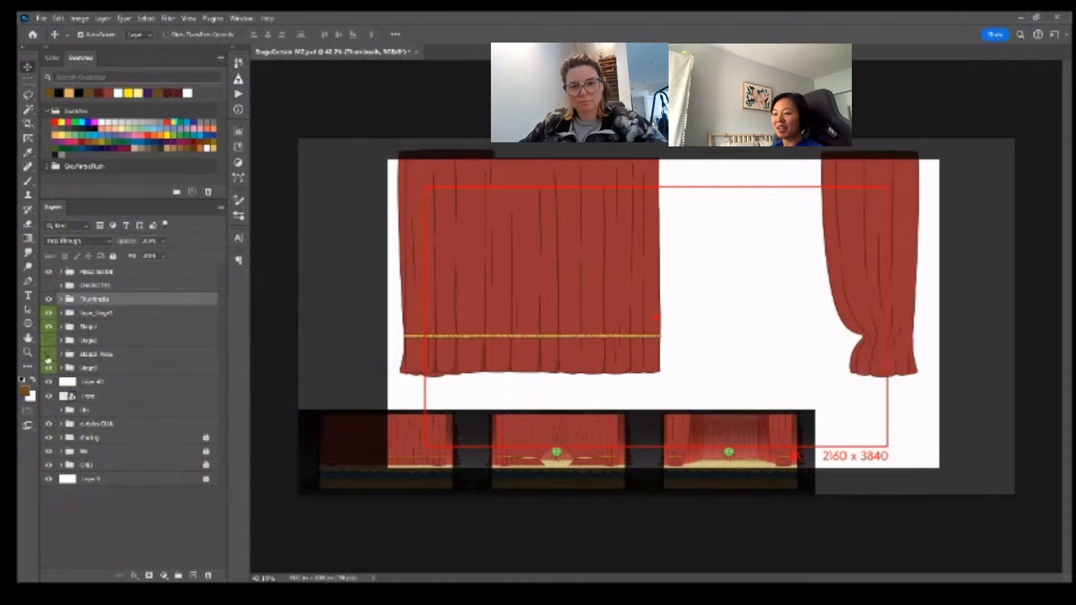
pyautogui.click(48, 354)
pyautogui.click(49, 341)
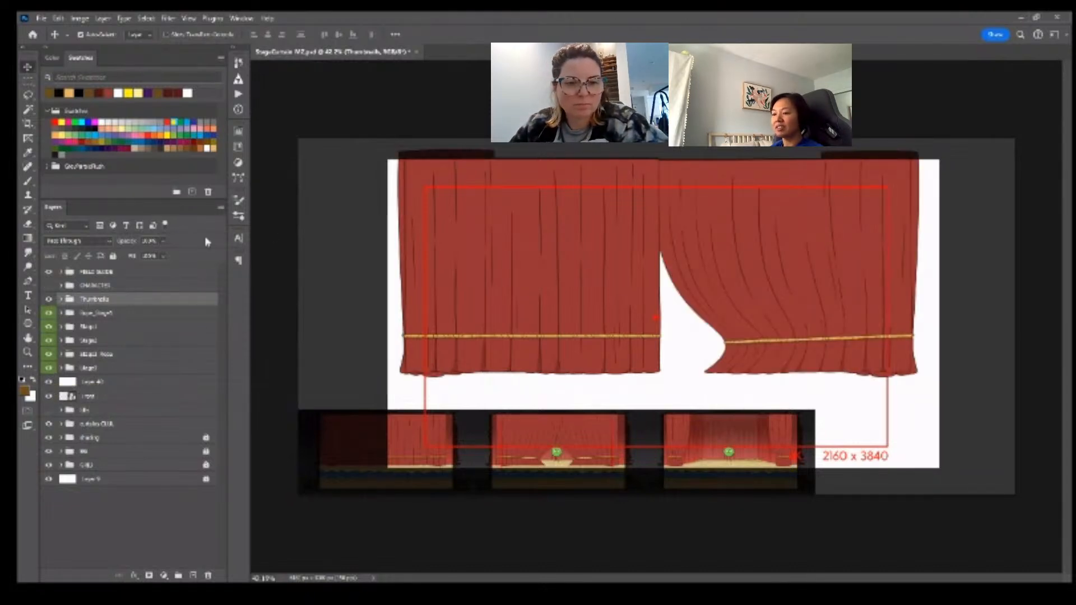
# - Move the CHARACTER group directly below the SFX group and show both groups
pyautogui.click(49, 286)
pyautogui.click(132, 288)
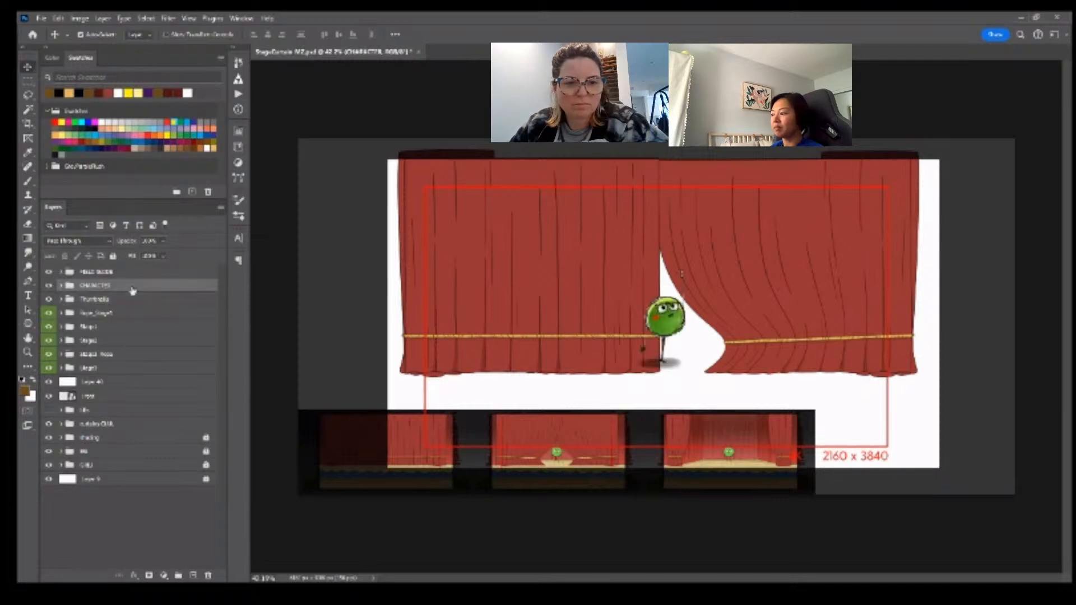
pyautogui.click(49, 286)
pyautogui.moveTo(139, 288); pyautogui.dragTo(150, 421)
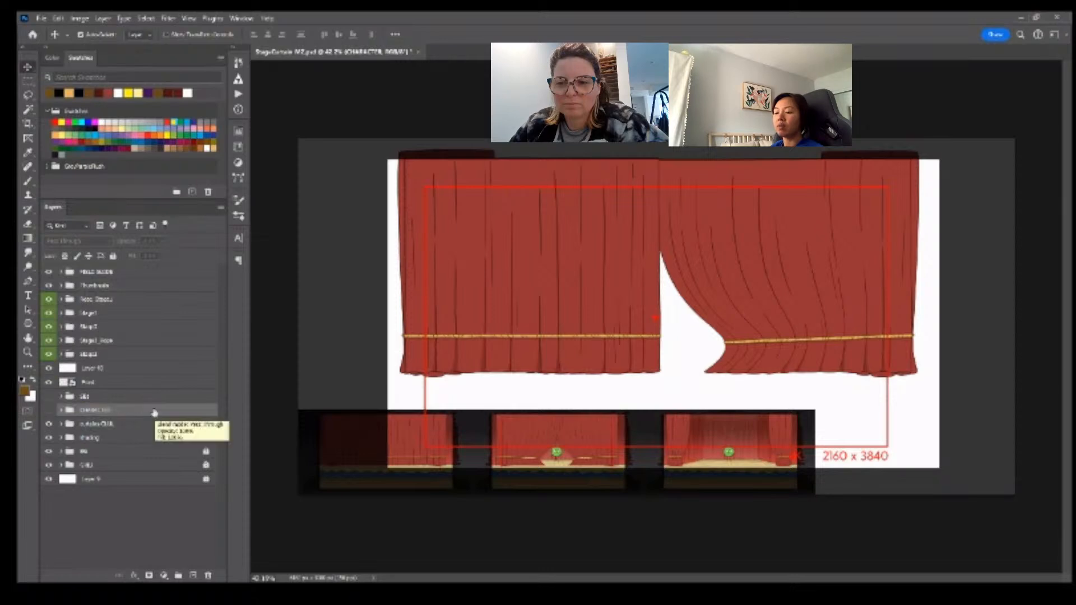
pyautogui.click(84, 396)
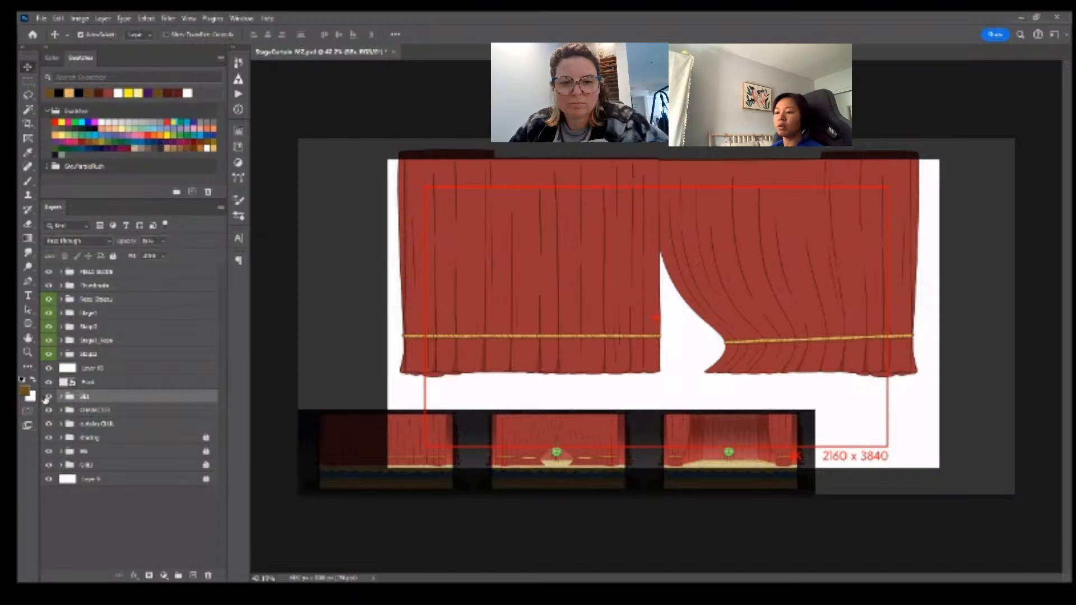
# - Hide the SFX and CHARACTER groups and the white layer directly below the Stage3 group
pyautogui.click(49, 397)
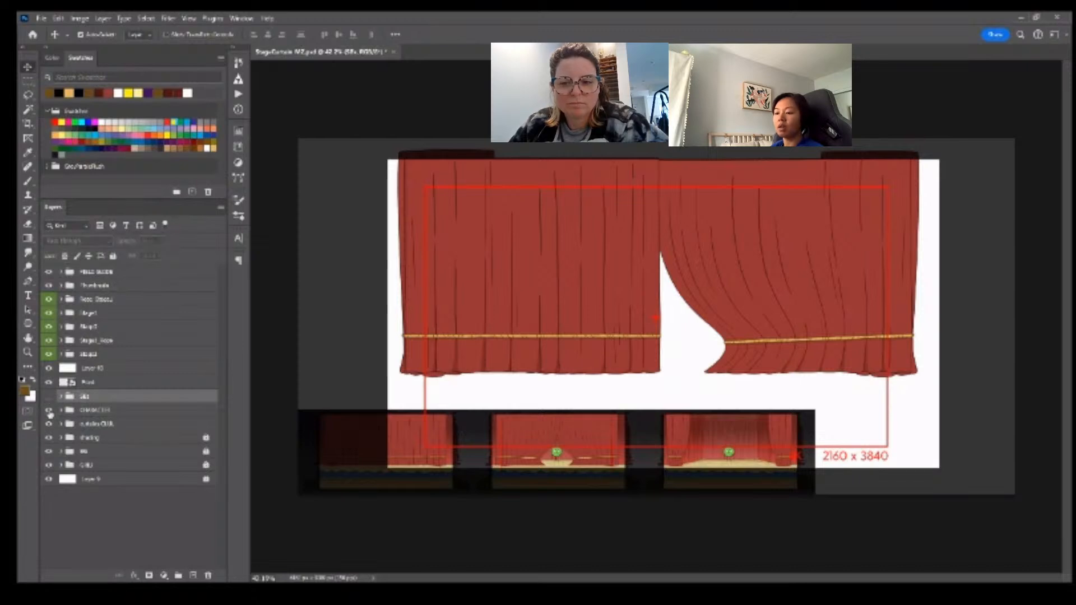
pyautogui.click(148, 427)
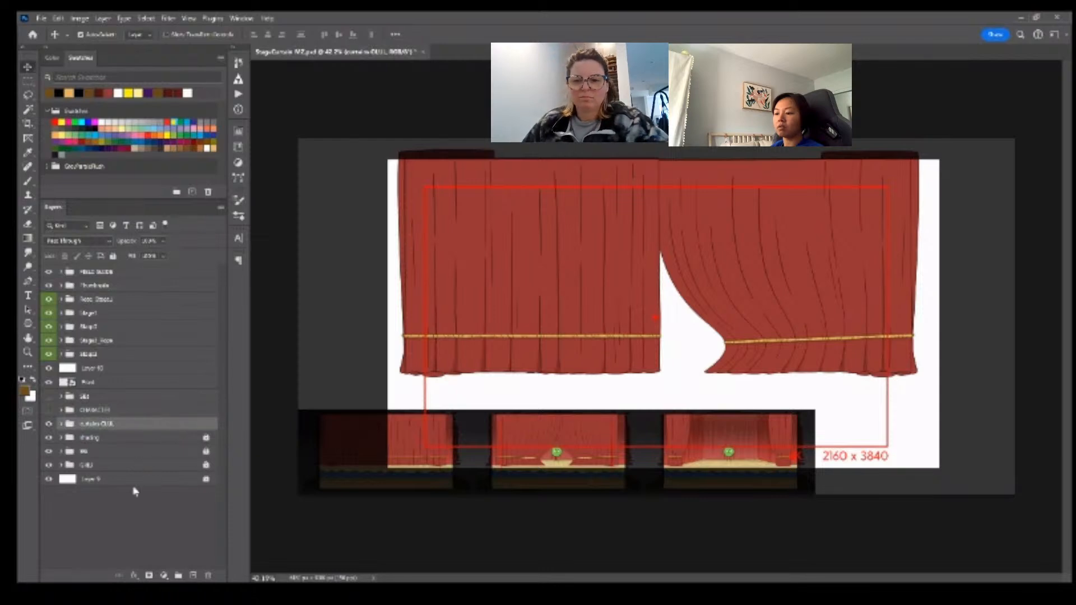
pyautogui.click(50, 368)
pyautogui.click(127, 374)
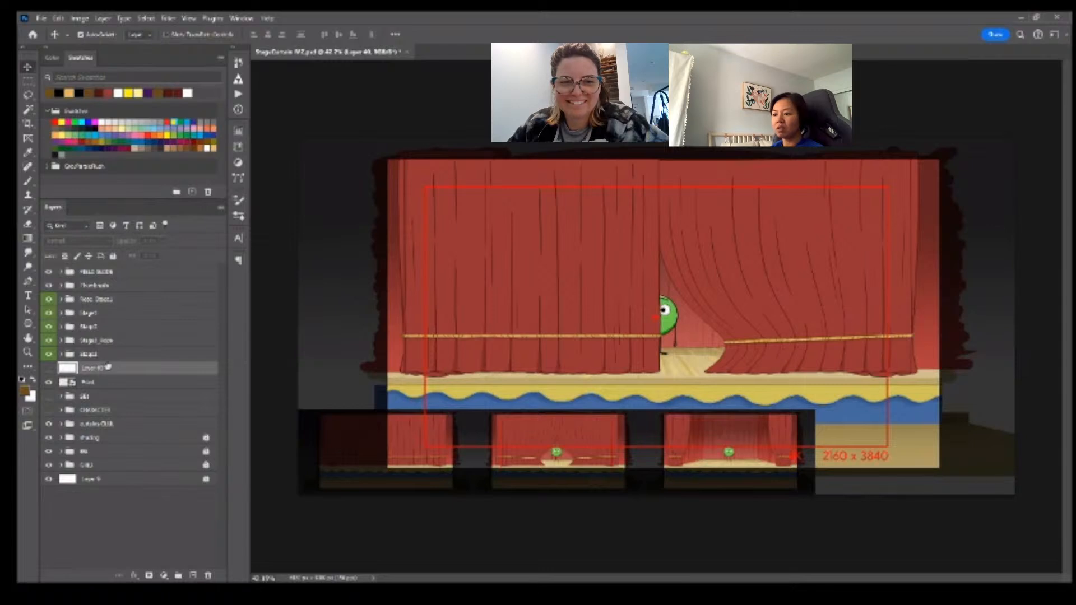
# - Show the closed right-hand curtain inside the Stage1 group and save the document
pyautogui.click(61, 299)
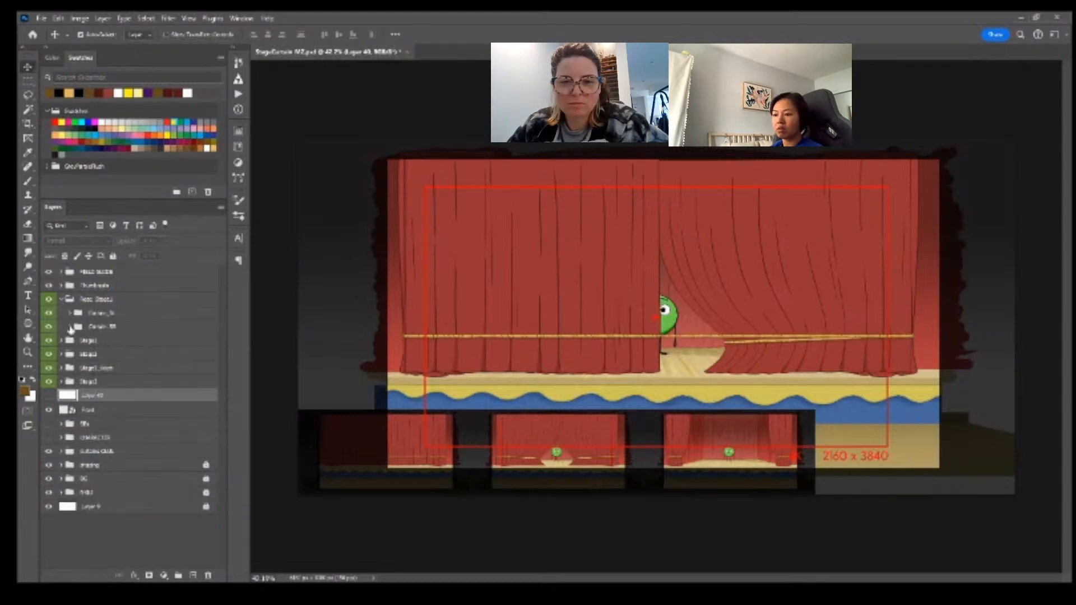
pyautogui.click(70, 326)
pyautogui.click(70, 327)
pyautogui.click(61, 300)
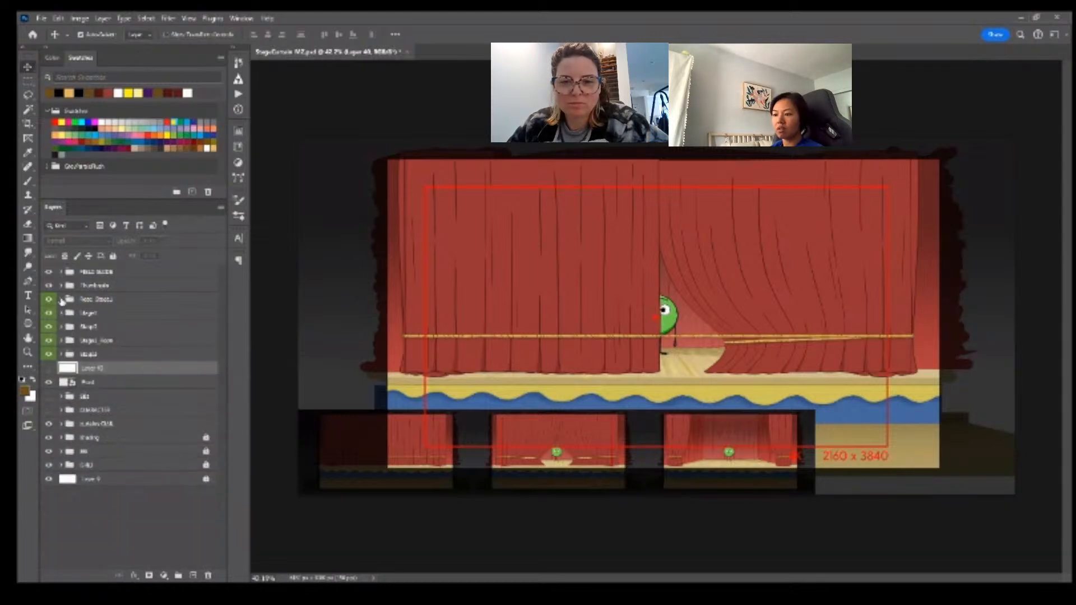
pyautogui.click(61, 313)
pyautogui.click(49, 341)
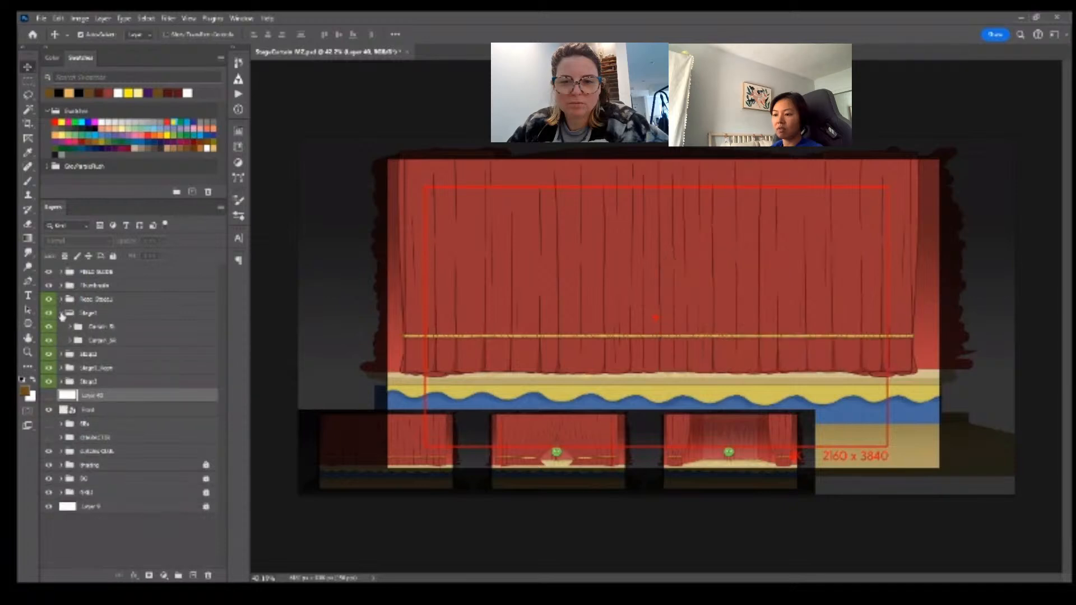
pyautogui.click(62, 313)
pyautogui.hotkey('ctrl', 's')
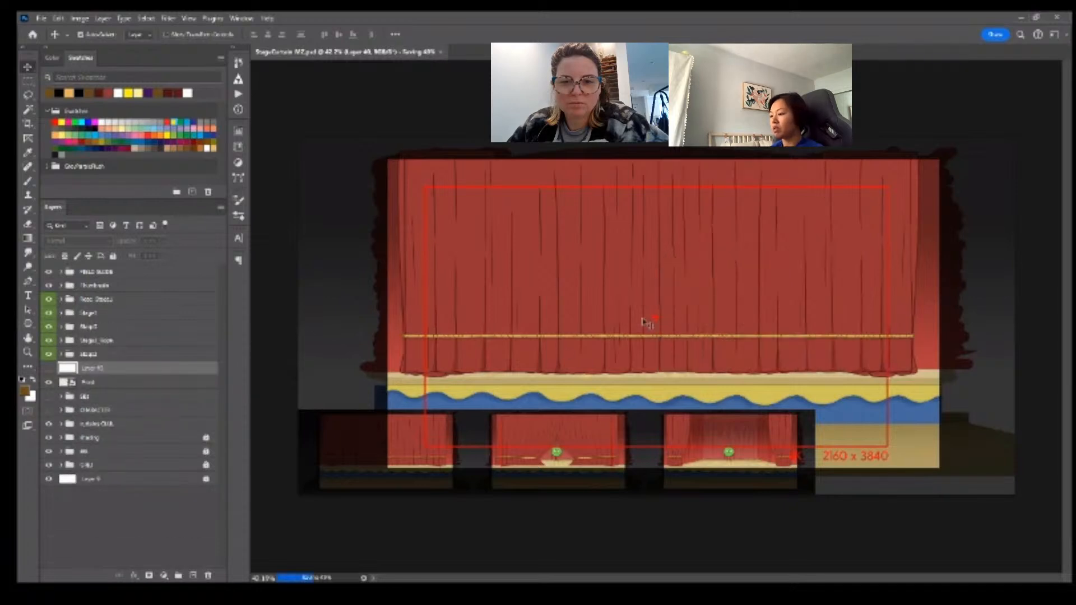